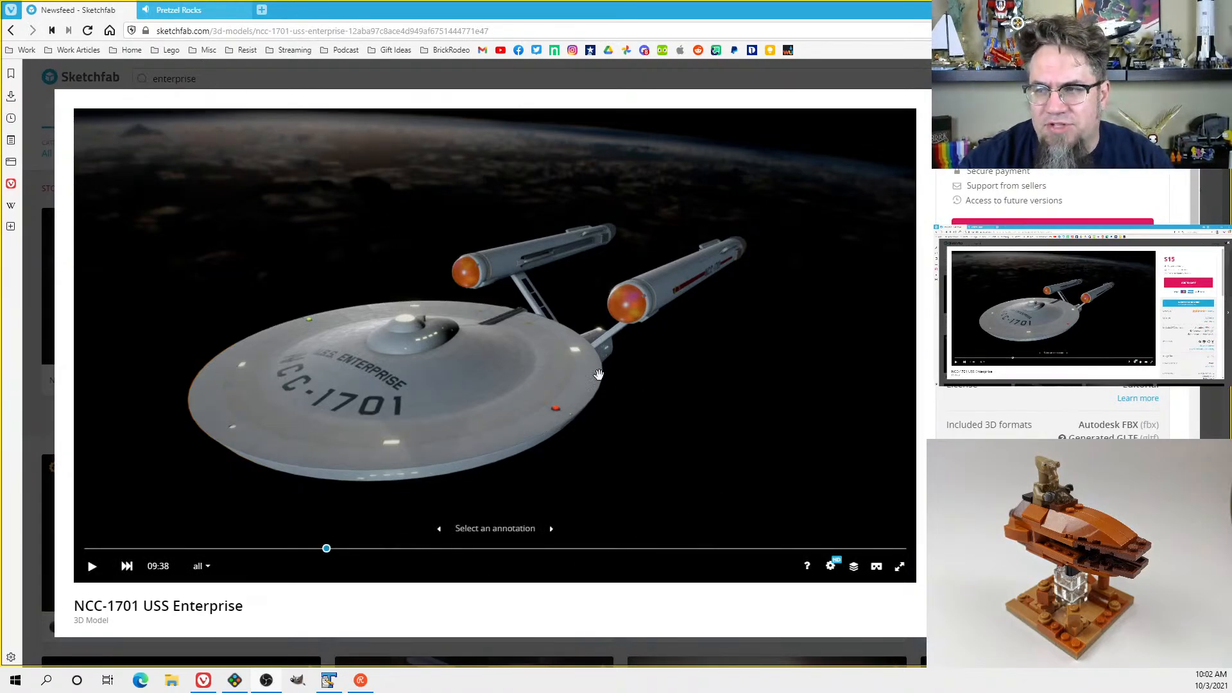
# Reopen the NCC-1701 USS Enterprise model from the enterprise search results and look over its description
pyautogui.moveTo(560, 403); pyautogui.dragTo(648, 385)
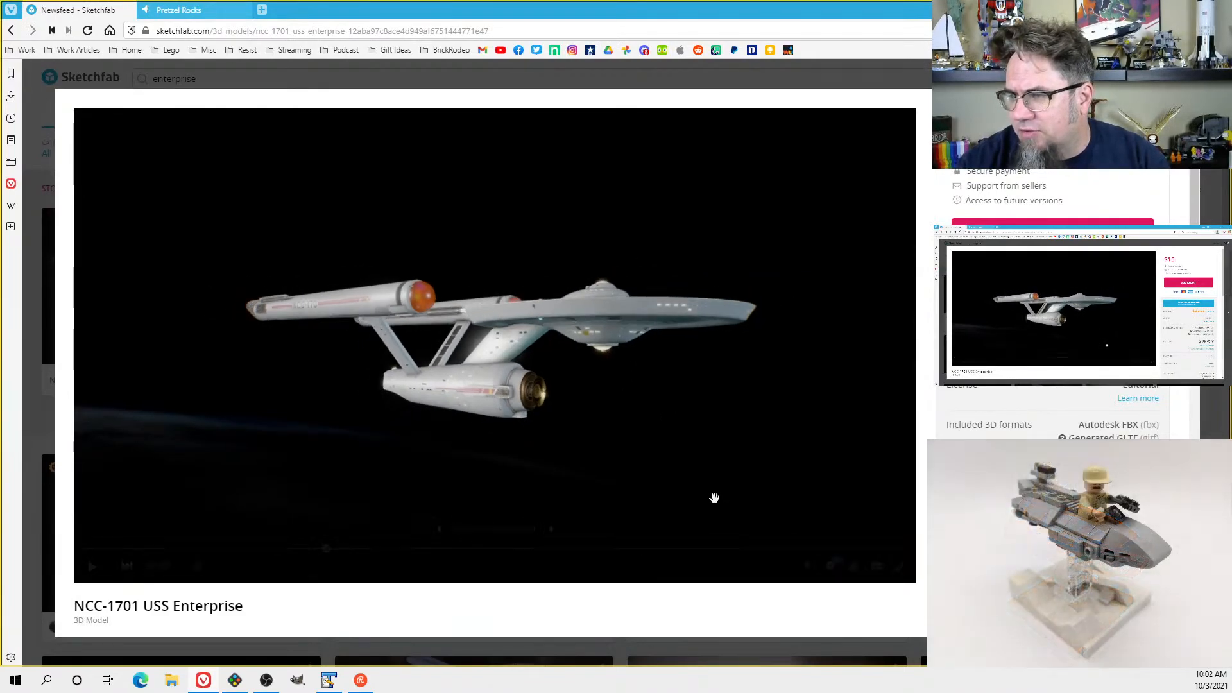
pyautogui.scroll(2, 696, 478)
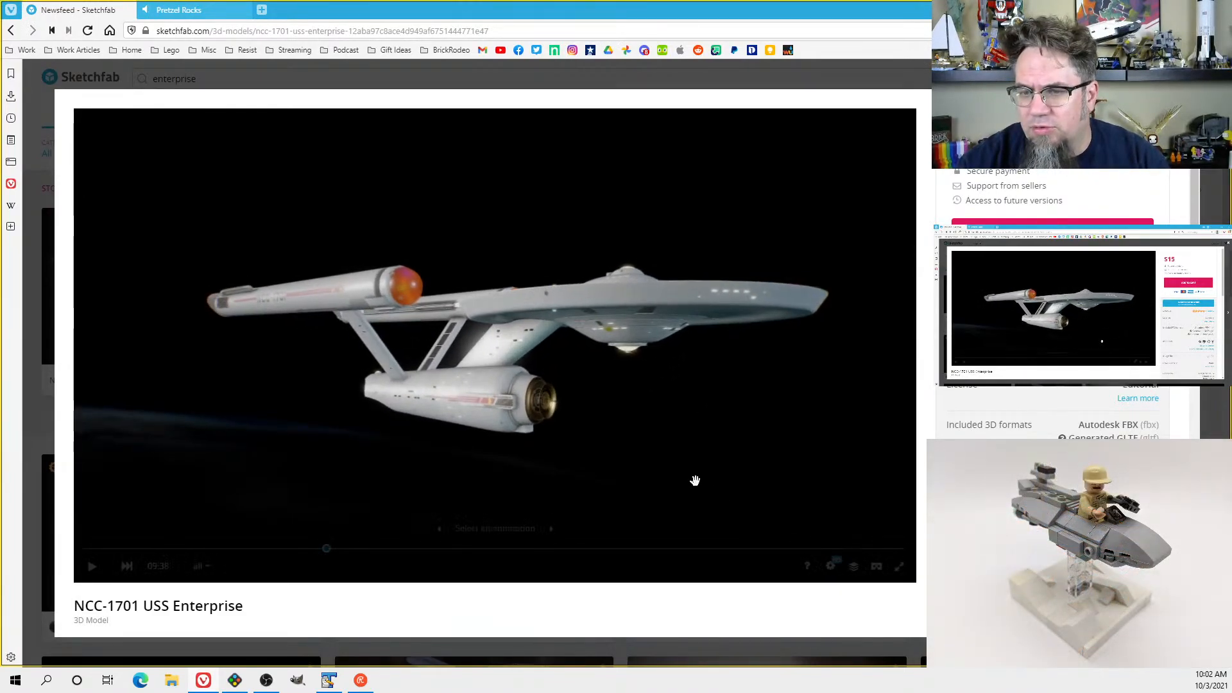
pyautogui.click(393, 78)
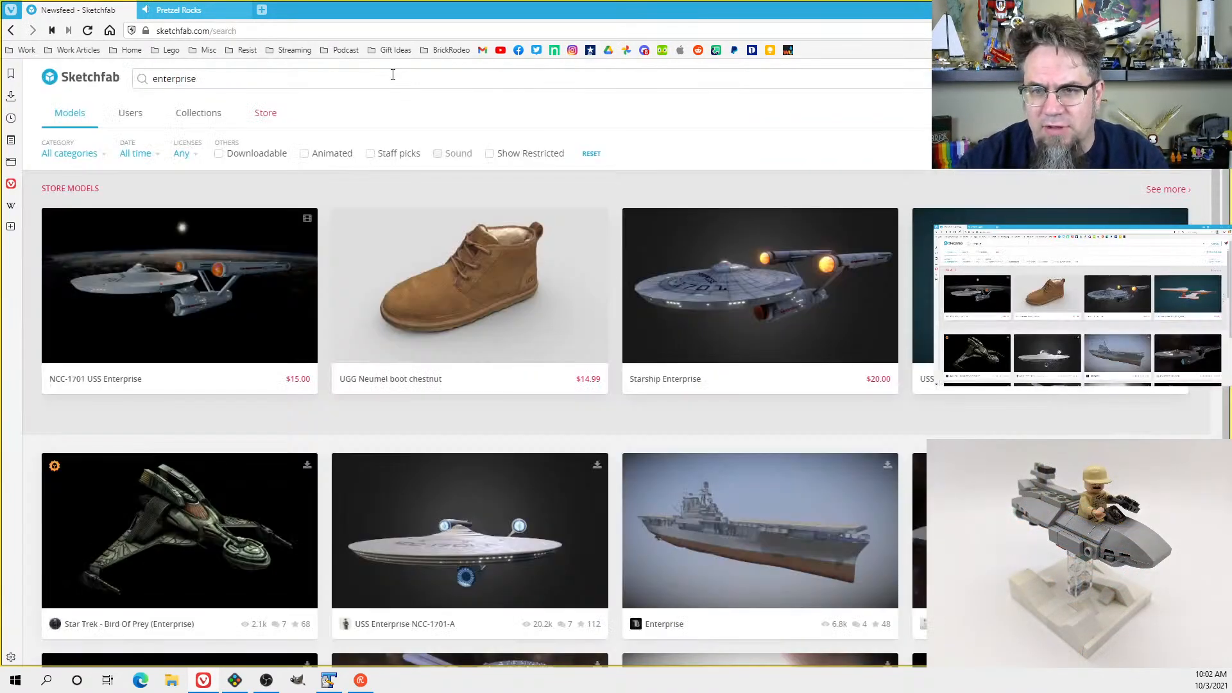
pyautogui.click(143, 312)
pyautogui.scroll(-4, 252, 517)
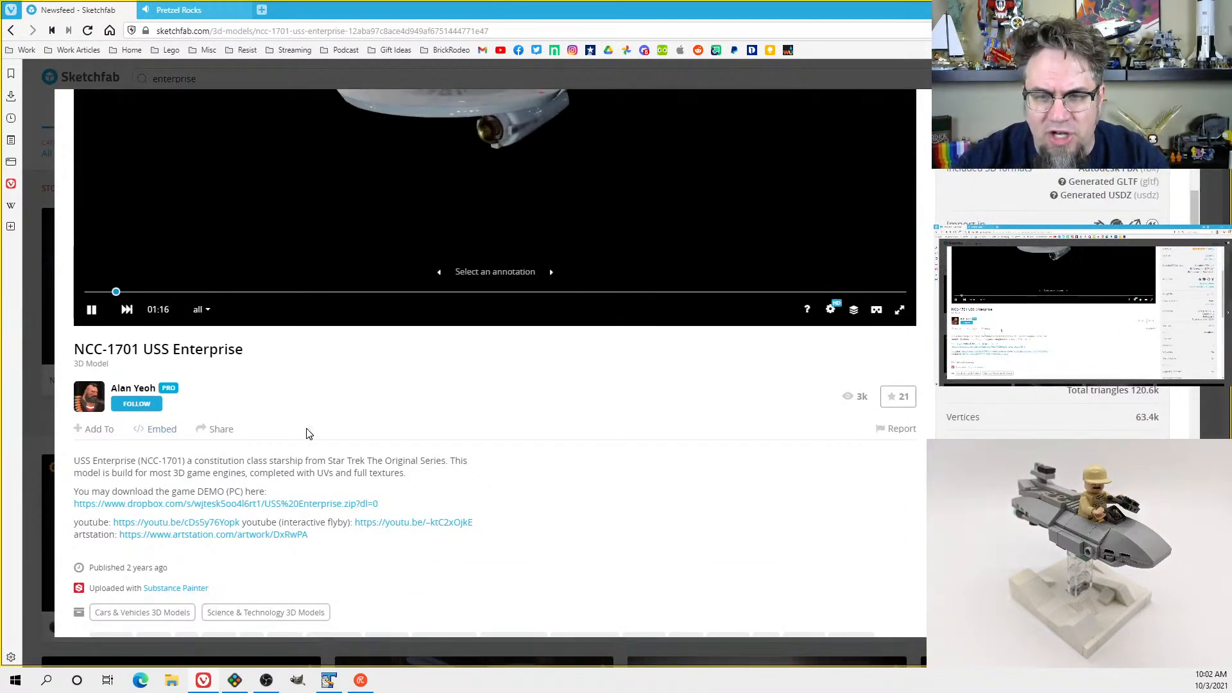
pyautogui.scroll(4, 539, 394)
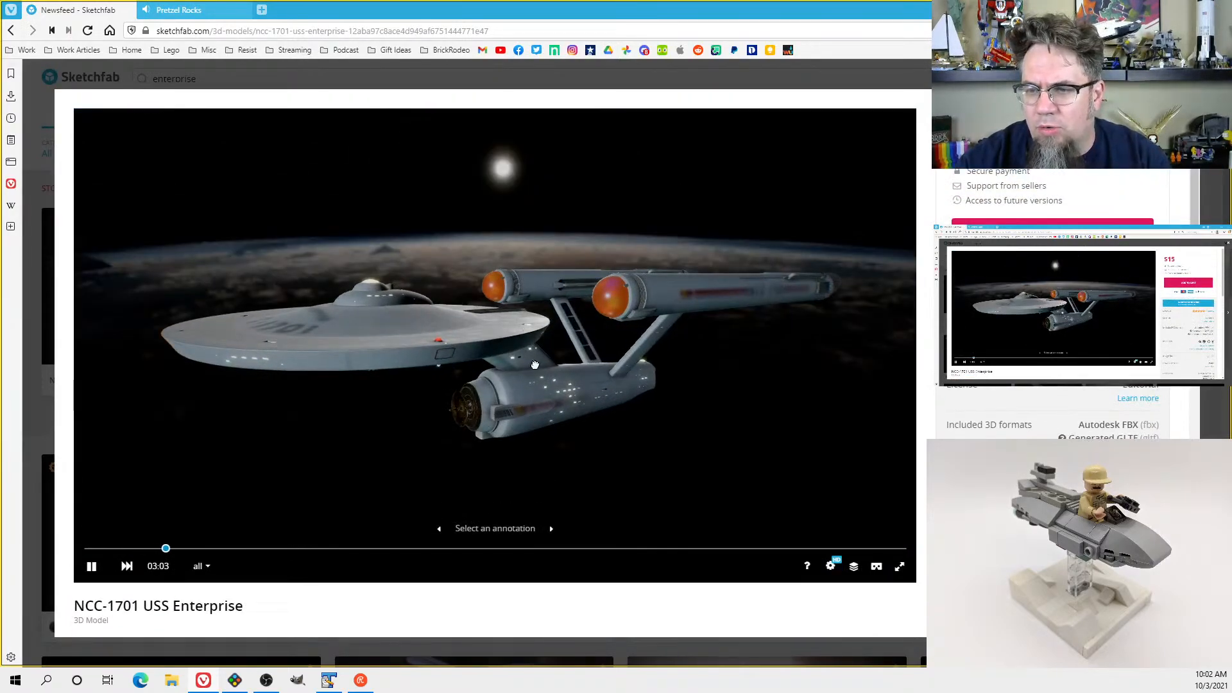
# Pause the animation and examine the Enterprise's saucer, nacelles and secondary hull from above, below, the front and both sides
pyautogui.moveTo(501, 349)
pyautogui.mouseDown()
pyautogui.moveTo(569, 372)
pyautogui.moveTo(611, 333)
pyautogui.moveTo(661, 356)
pyautogui.moveTo(546, 363)
pyautogui.moveTo(482, 335)
pyautogui.moveTo(242, 363)
pyautogui.moveTo(231, 388)
pyautogui.mouseUp()
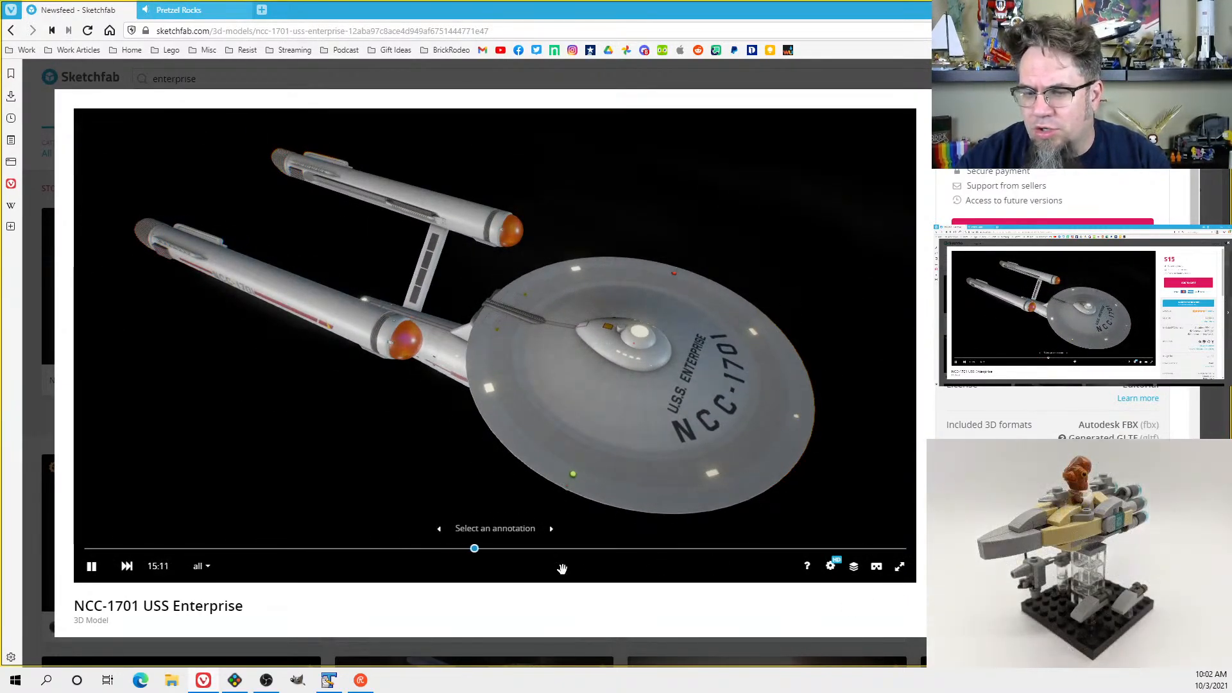
pyautogui.click(92, 576)
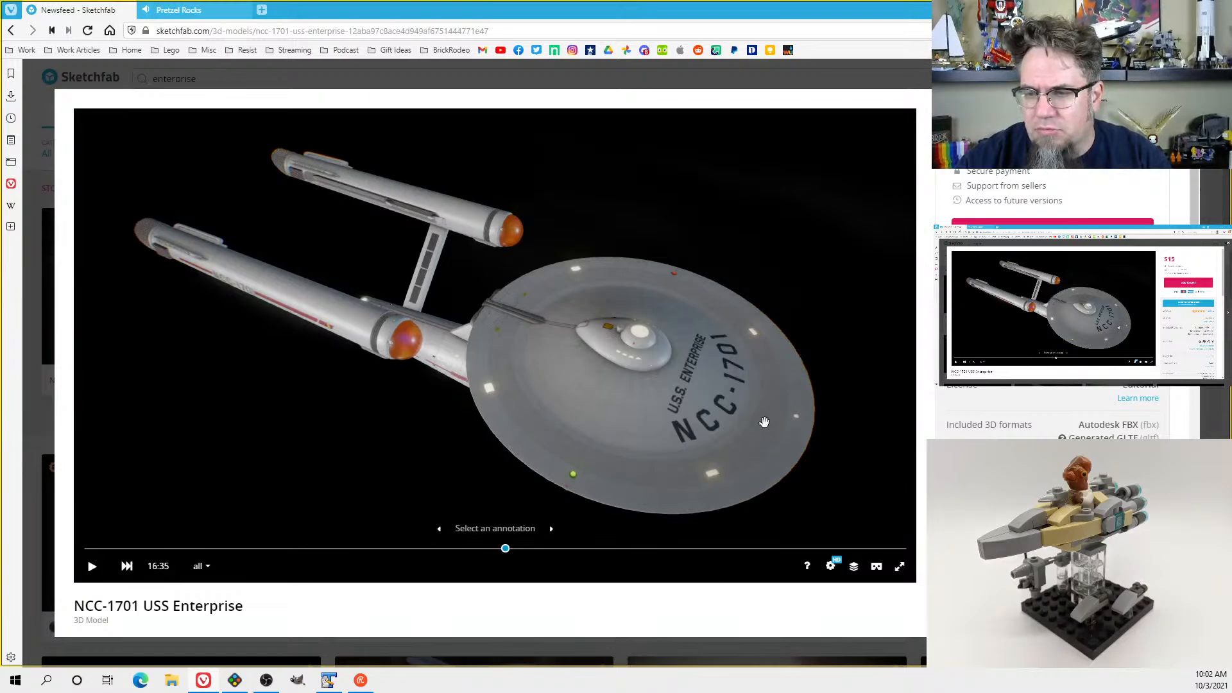
pyautogui.moveTo(759, 425); pyautogui.dragTo(632, 351)
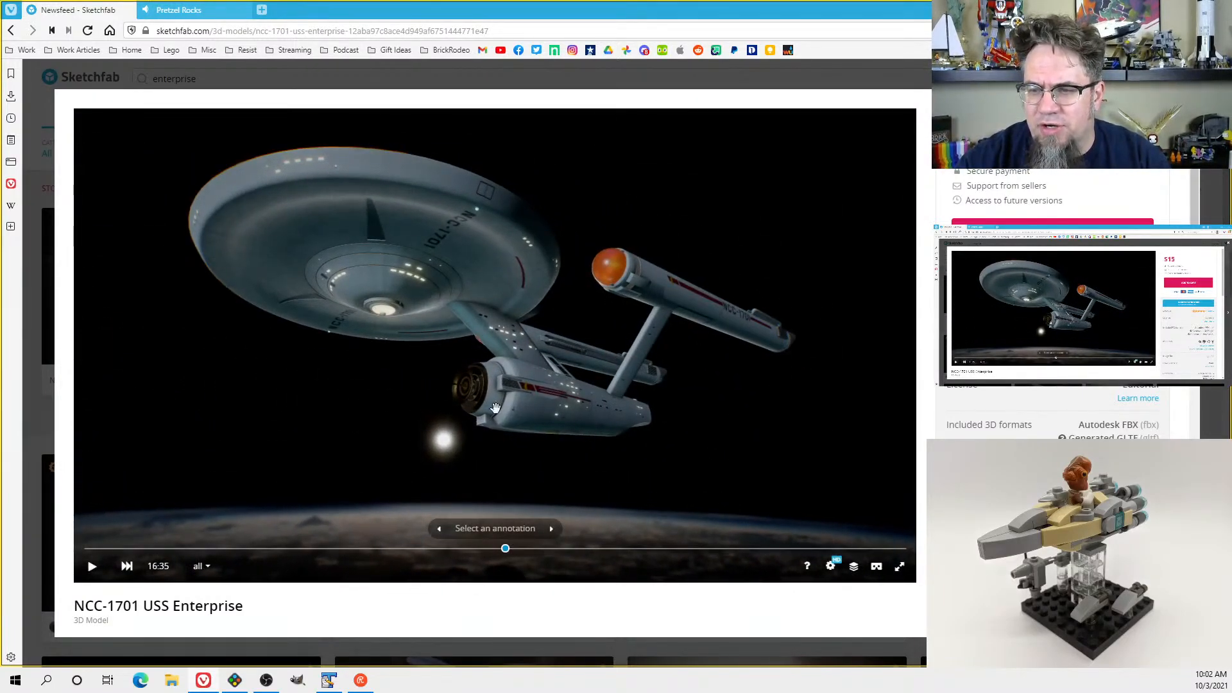
pyautogui.moveTo(632, 414)
pyautogui.mouseDown()
pyautogui.moveTo(490, 435)
pyautogui.moveTo(712, 434)
pyautogui.moveTo(657, 451)
pyautogui.moveTo(631, 425)
pyautogui.mouseUp()
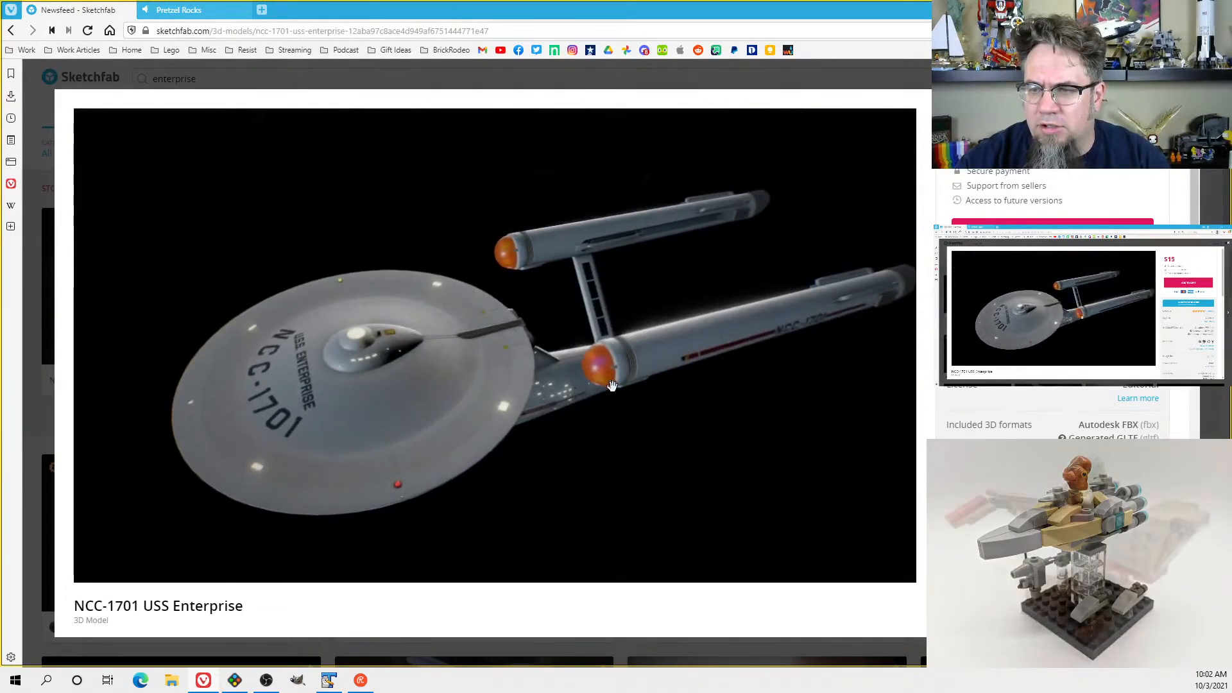
pyautogui.moveTo(627, 259); pyautogui.dragTo(546, 244)
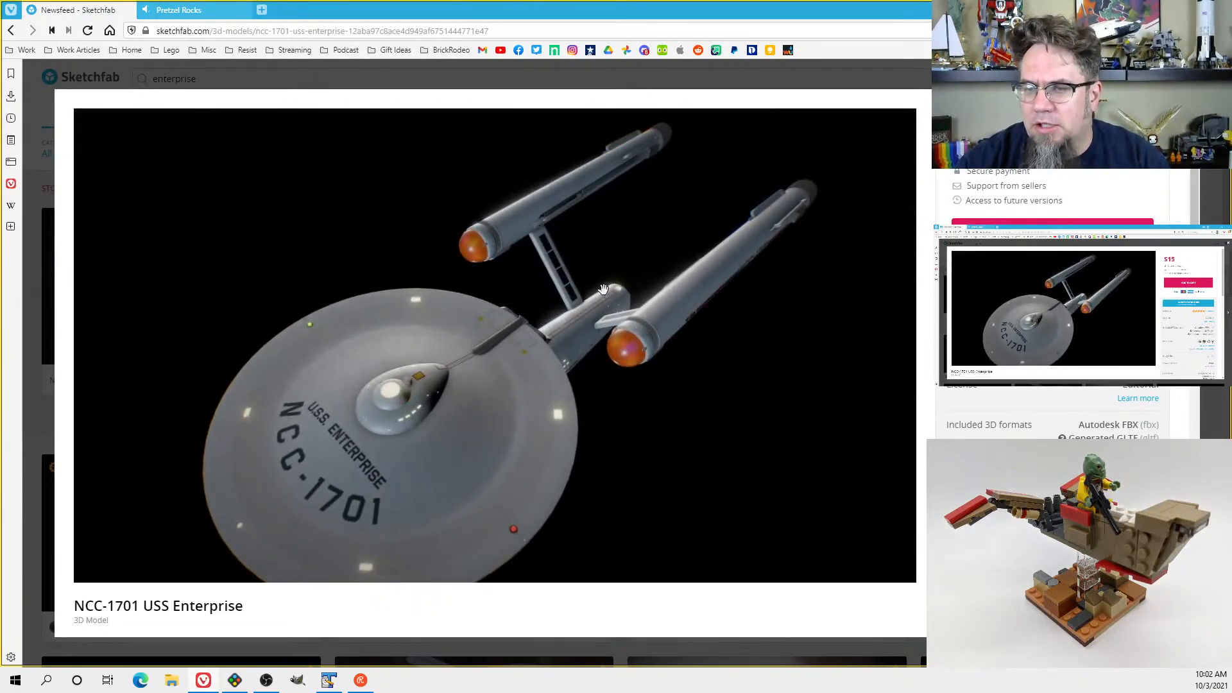
pyautogui.moveTo(524, 436); pyautogui.dragTo(483, 369)
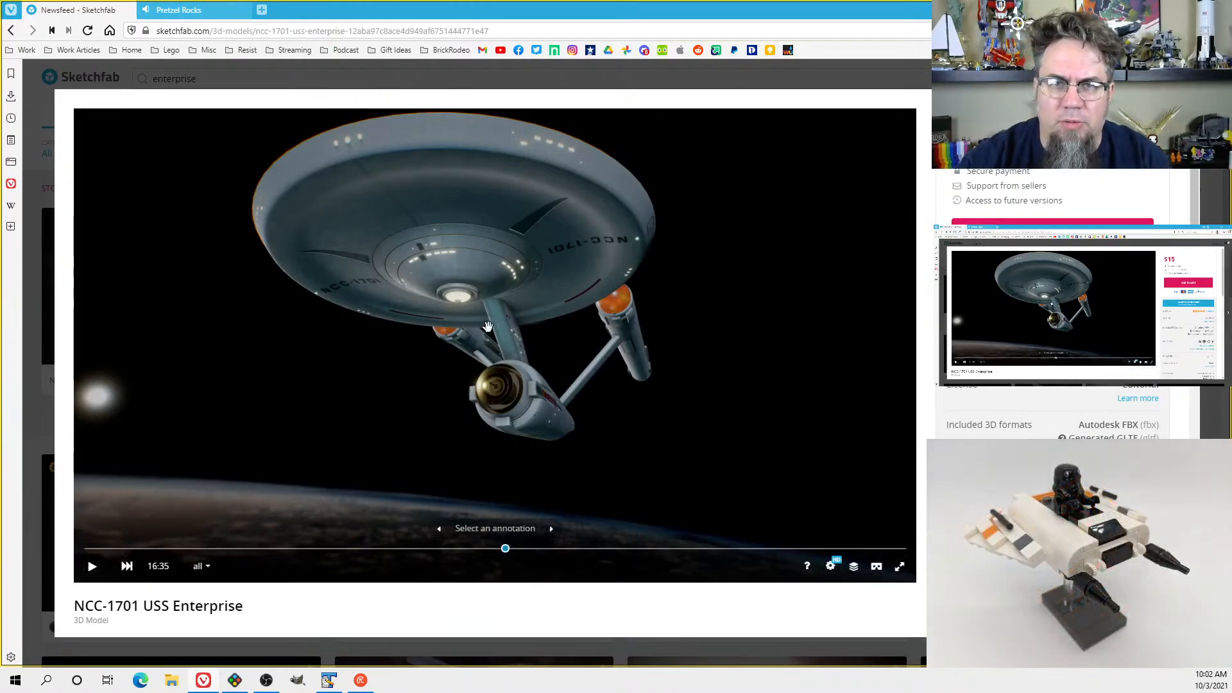
pyautogui.moveTo(678, 308)
pyautogui.mouseDown()
pyautogui.moveTo(661, 344)
pyautogui.moveTo(599, 329)
pyautogui.moveTo(592, 345)
pyautogui.moveTo(611, 376)
pyautogui.mouseUp()
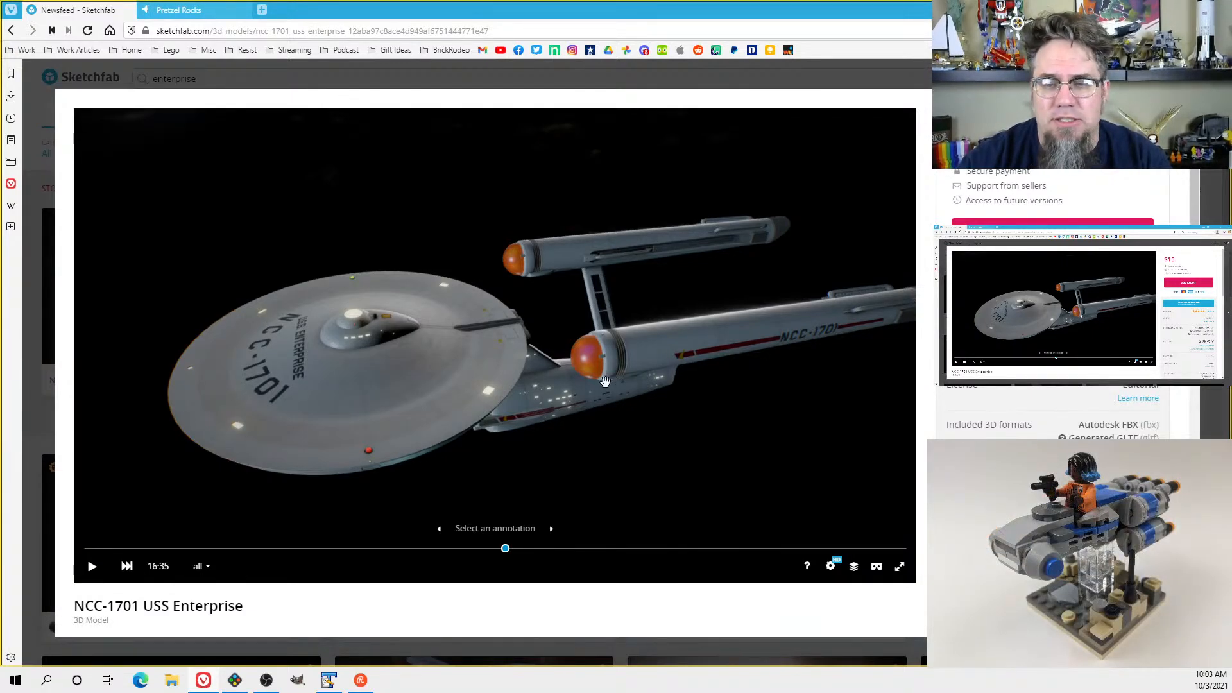
pyautogui.moveTo(605, 381); pyautogui.dragTo(528, 336)
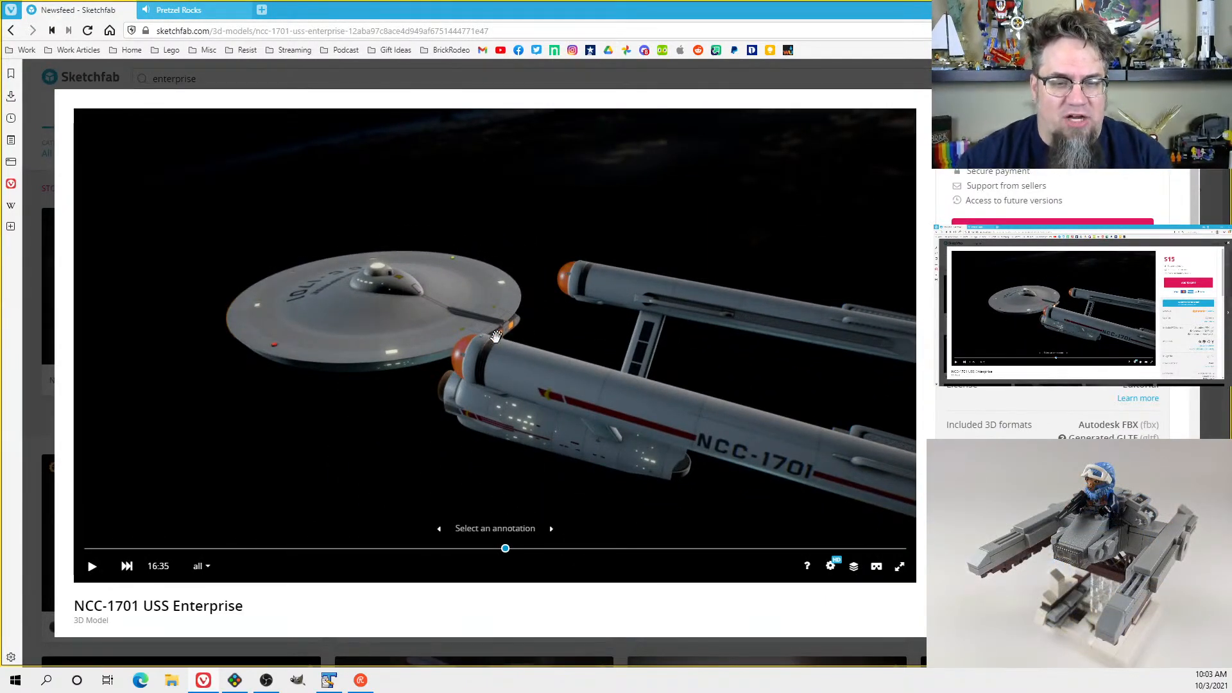
pyautogui.moveTo(476, 373); pyautogui.dragTo(538, 367)
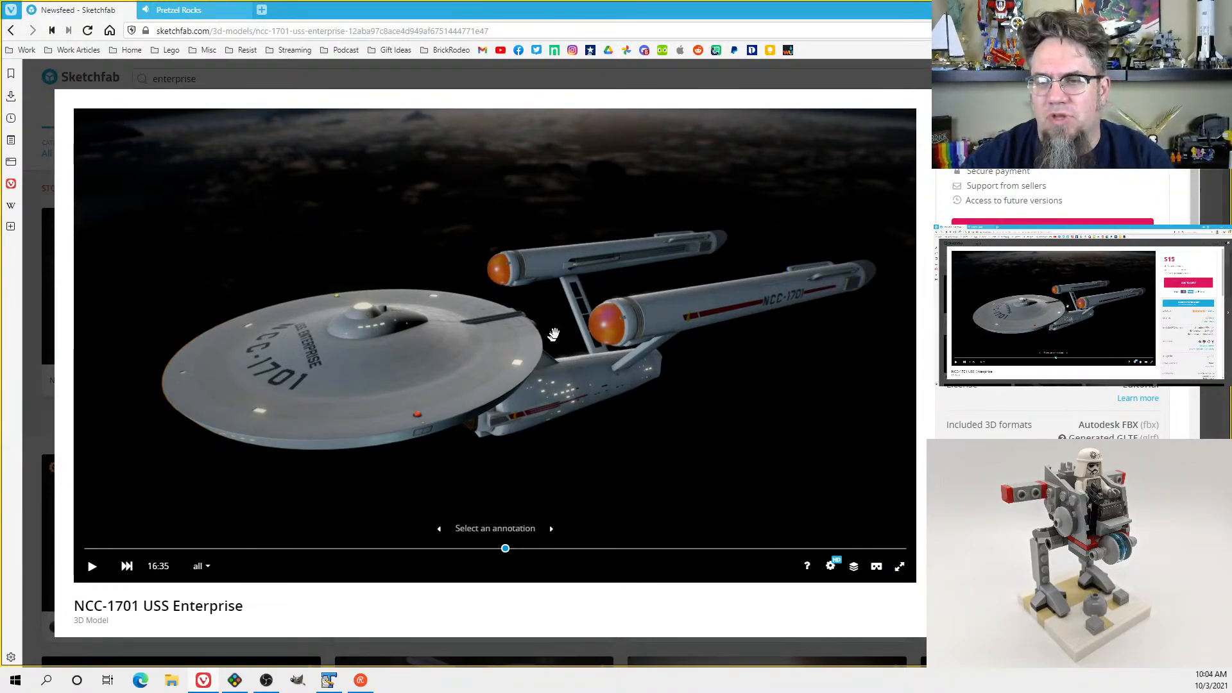
pyautogui.moveTo(553, 335); pyautogui.dragTo(614, 295)
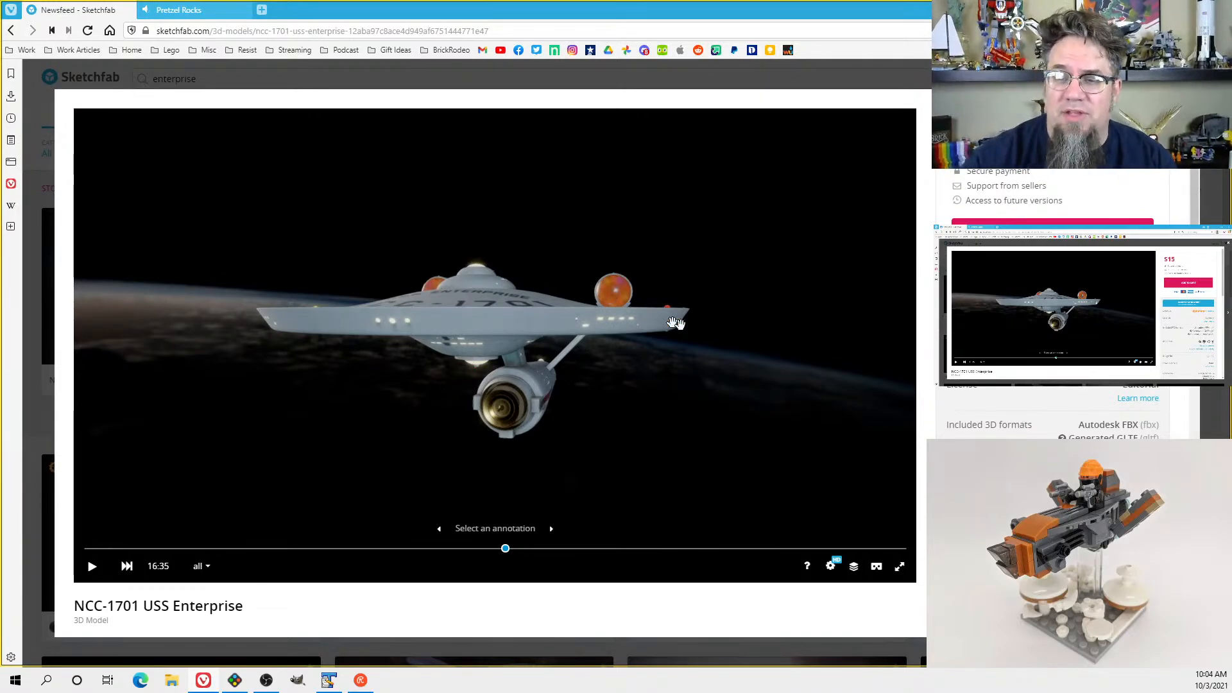
pyautogui.moveTo(676, 323); pyautogui.dragTo(622, 358)
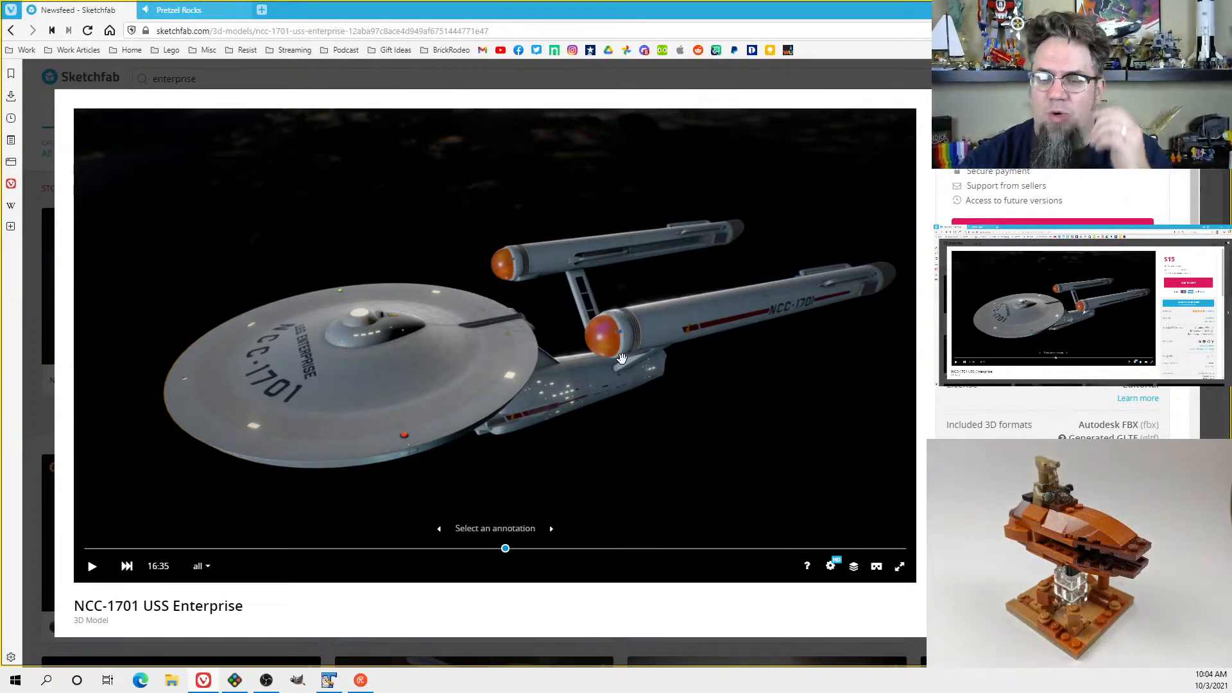
pyautogui.moveTo(568, 383); pyautogui.dragTo(595, 377)
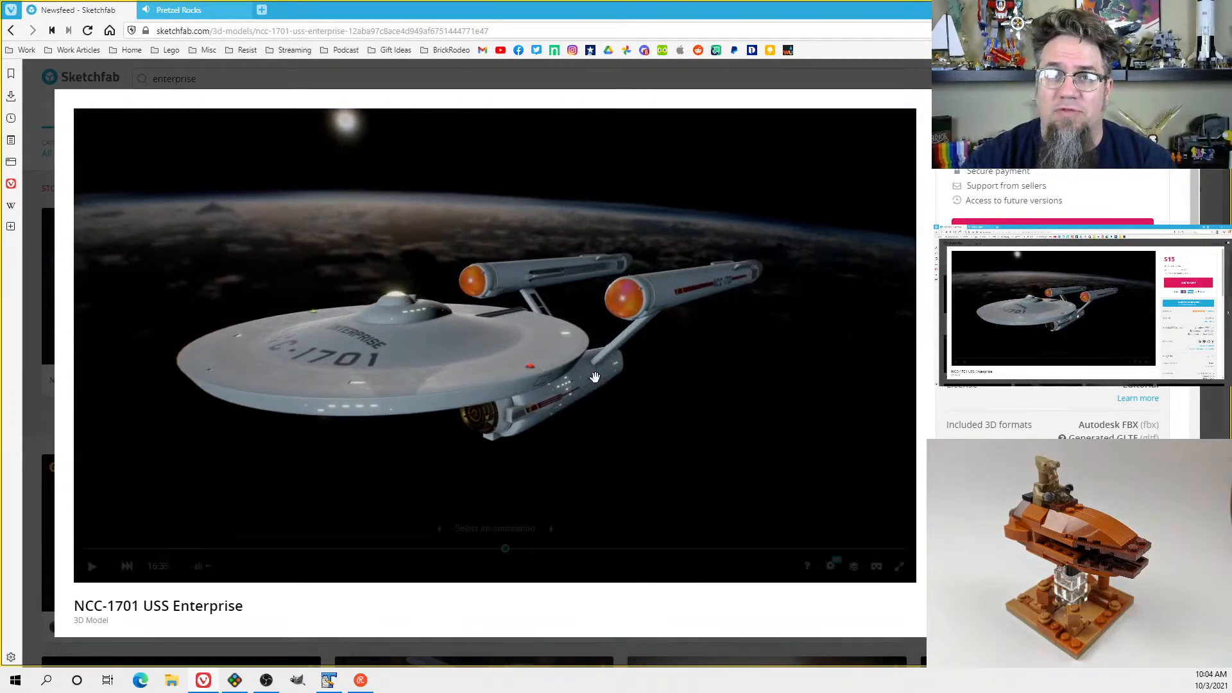
pyautogui.moveTo(578, 418); pyautogui.dragTo(404, 445)
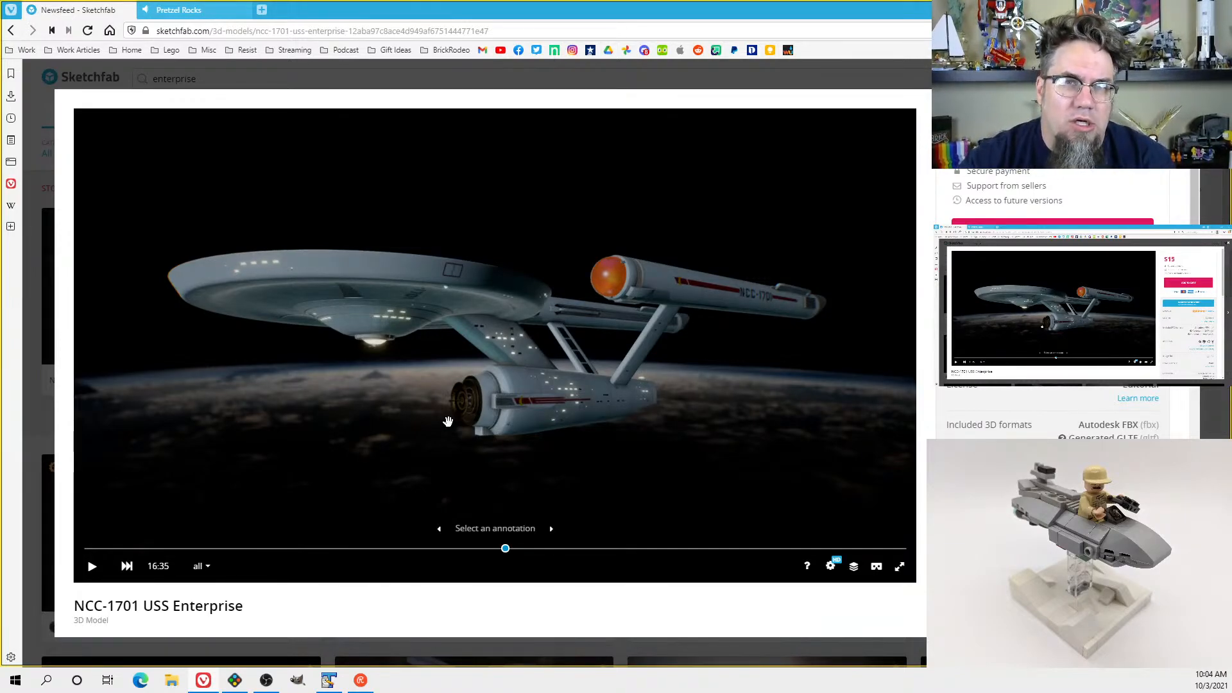
pyautogui.moveTo(448, 422); pyautogui.dragTo(594, 430)
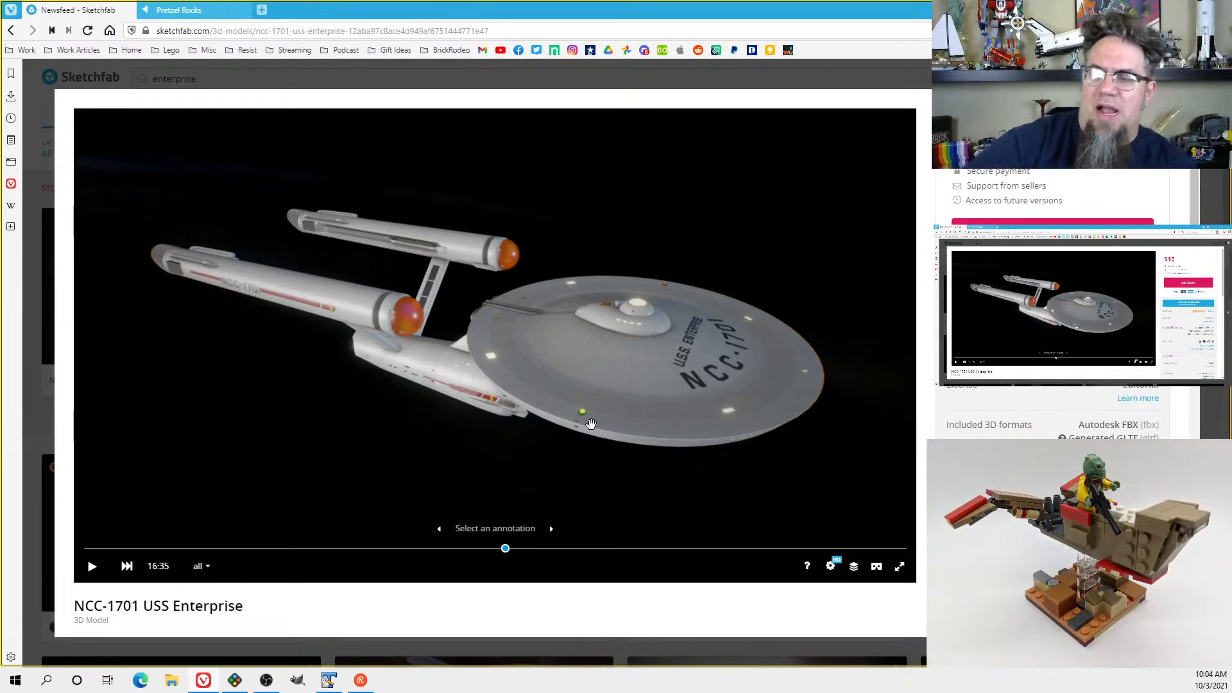
# Show the Enterprise model in fullscreen, turned to a front three-quarter view as a building reference
pyautogui.click(899, 566)
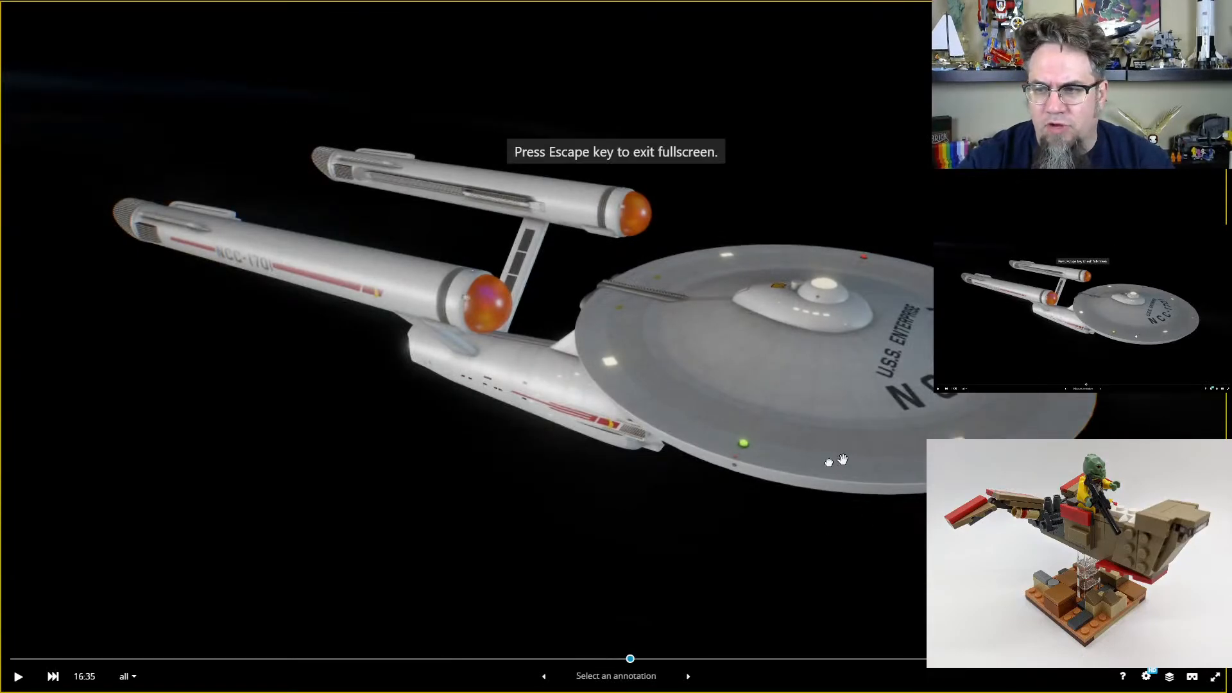
pyautogui.moveTo(842, 461); pyautogui.dragTo(704, 449)
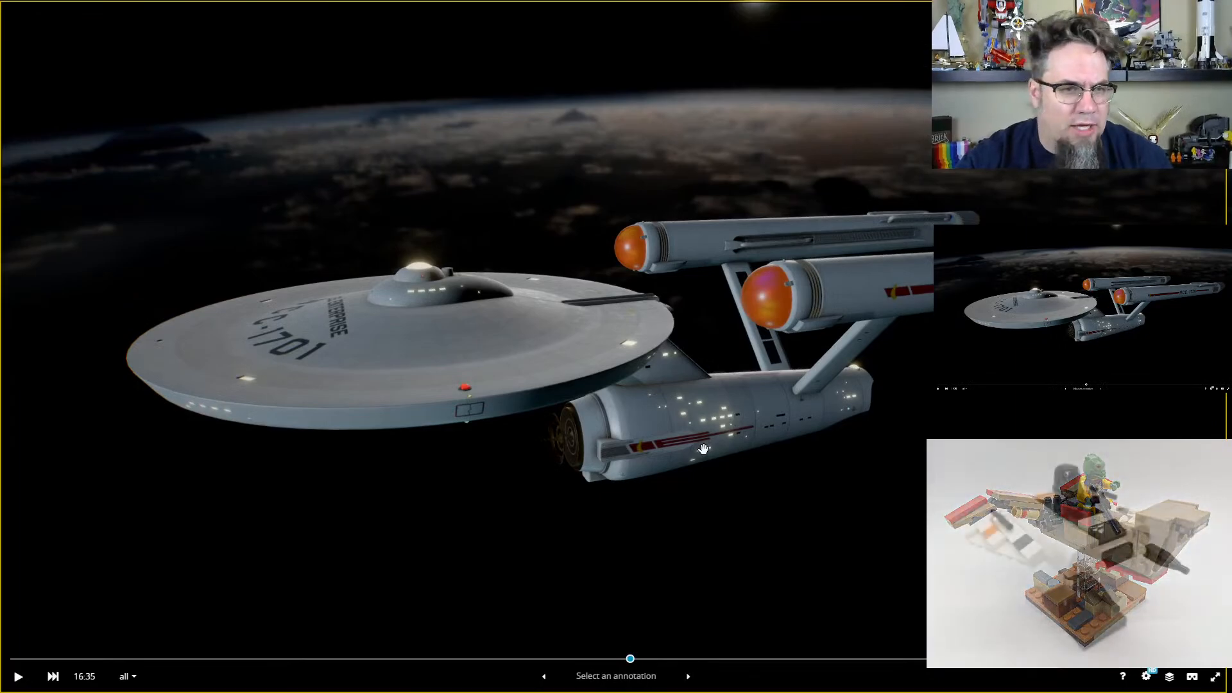
# Switch to Studio, open the recent B-Wing Prototype New.io model and examine its build from several angles
pyautogui.hotkey('alt', 'Tab')
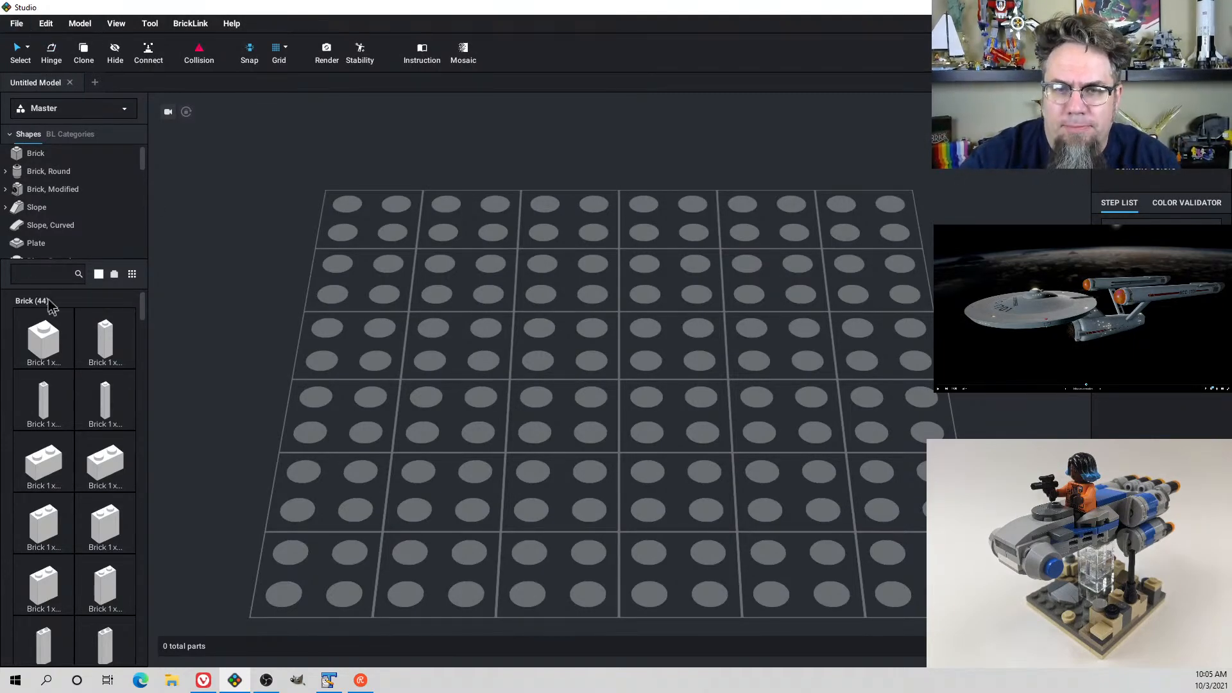
pyautogui.click(17, 26)
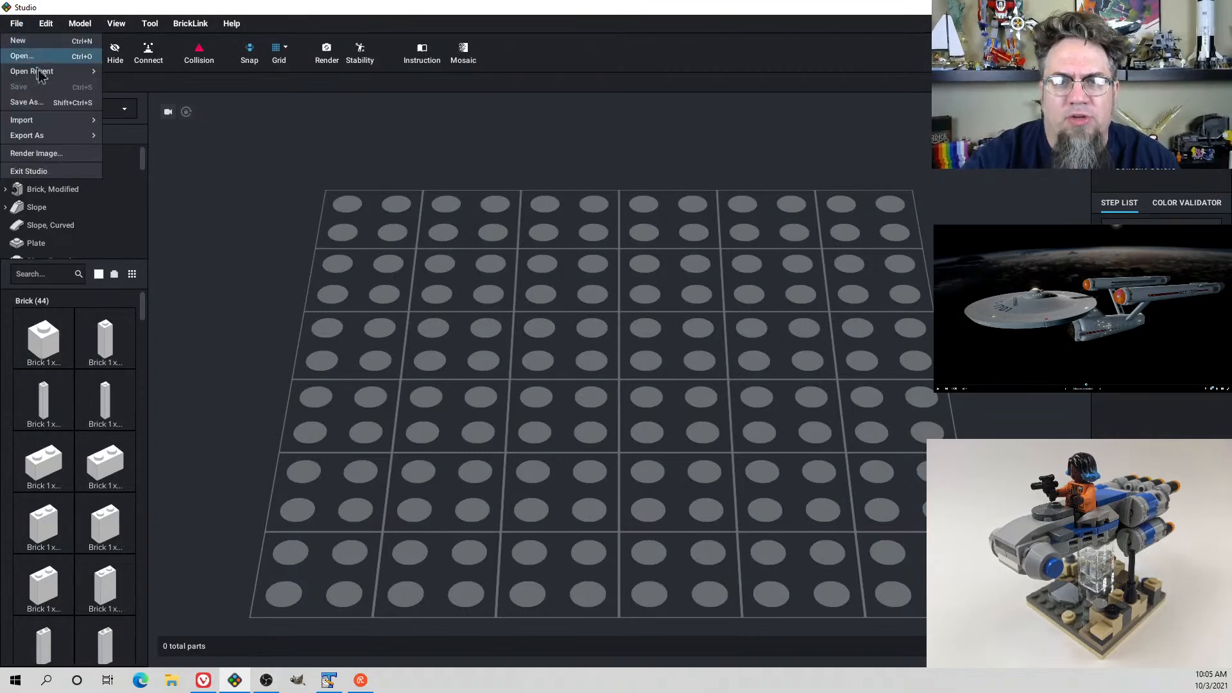
pyautogui.moveTo(40, 72)
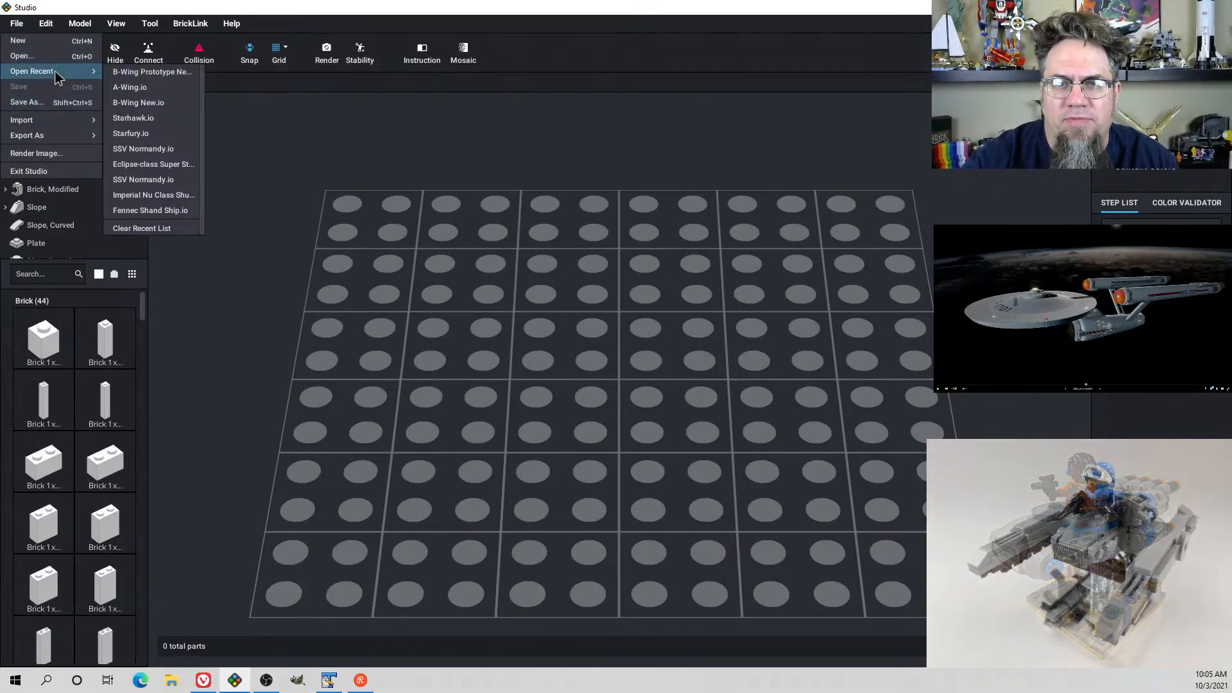
pyautogui.click(141, 72)
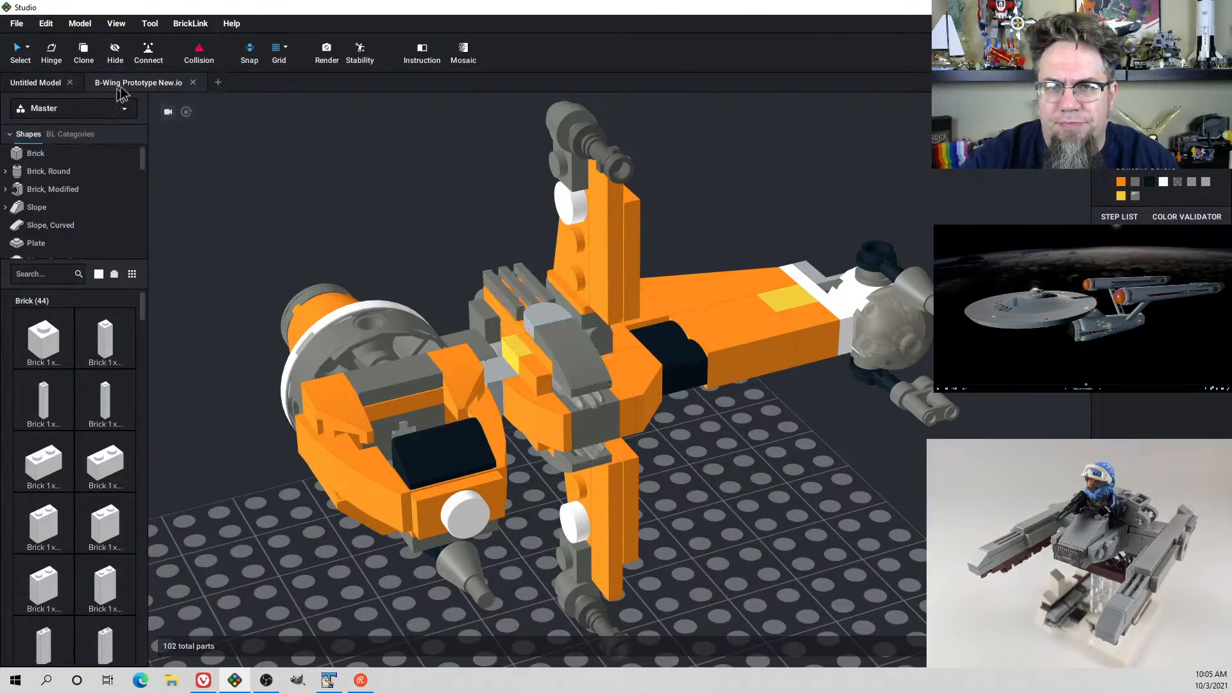
pyautogui.moveTo(827, 476); pyautogui.dragTo(494, 467, button='right')
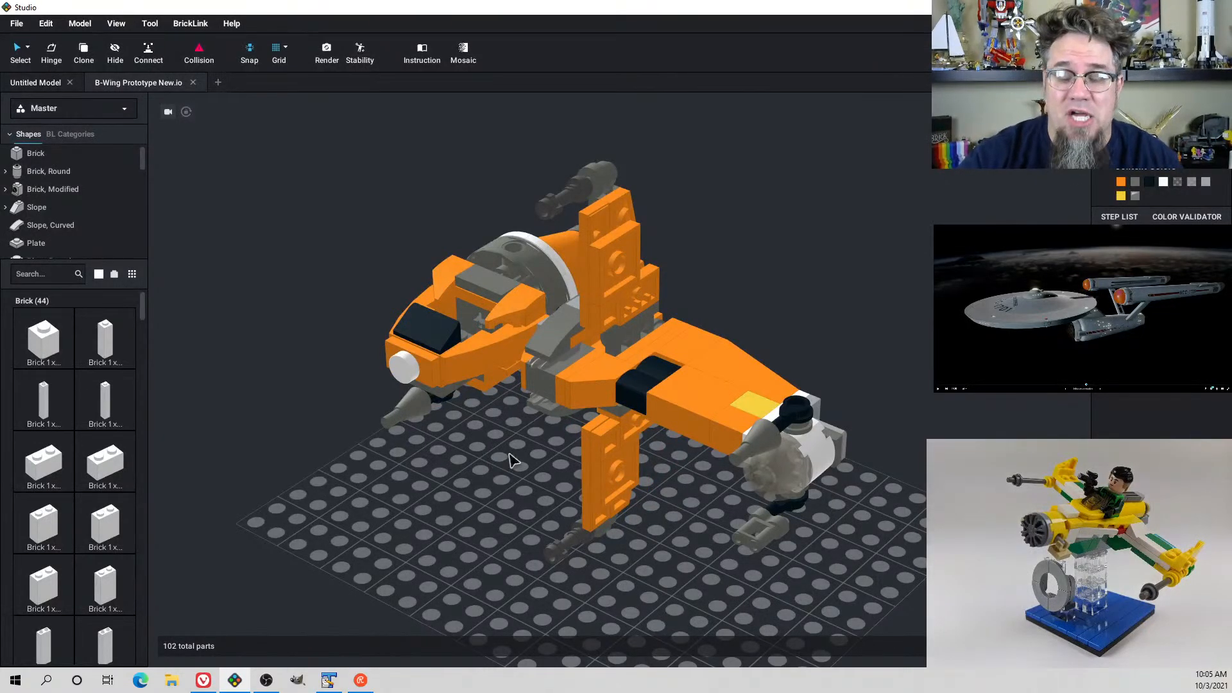
pyautogui.moveTo(517, 468); pyautogui.dragTo(711, 443, button='right')
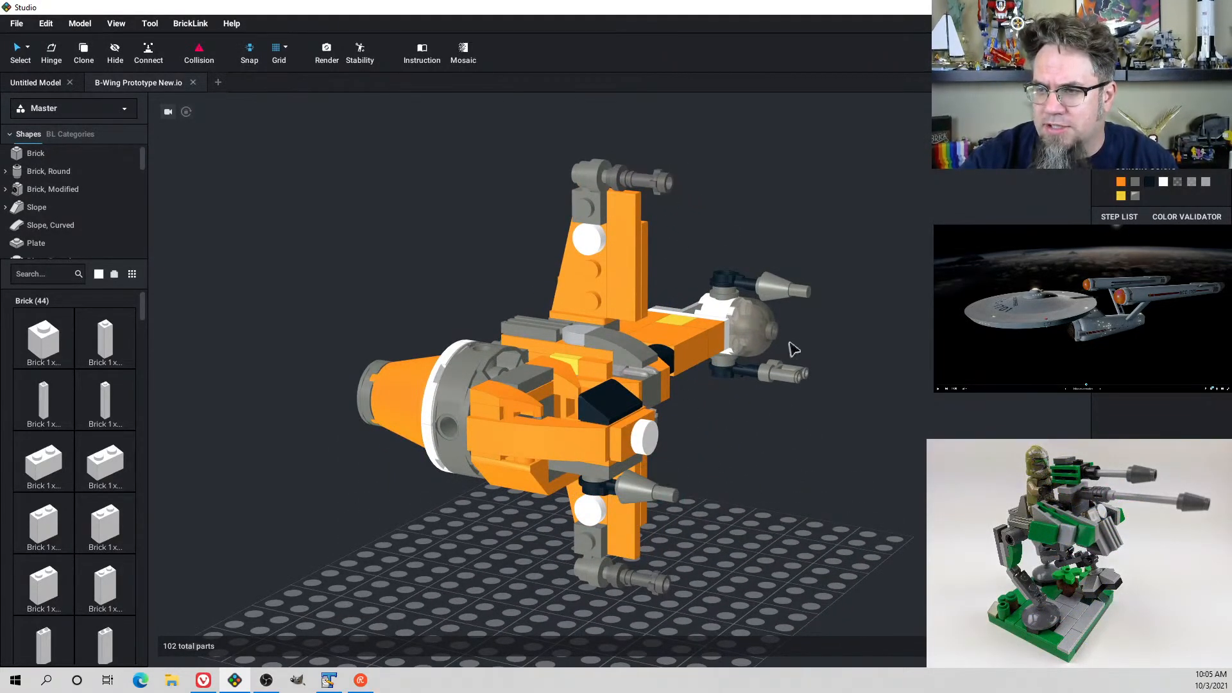
pyautogui.moveTo(810, 302); pyautogui.dragTo(817, 327, button='right')
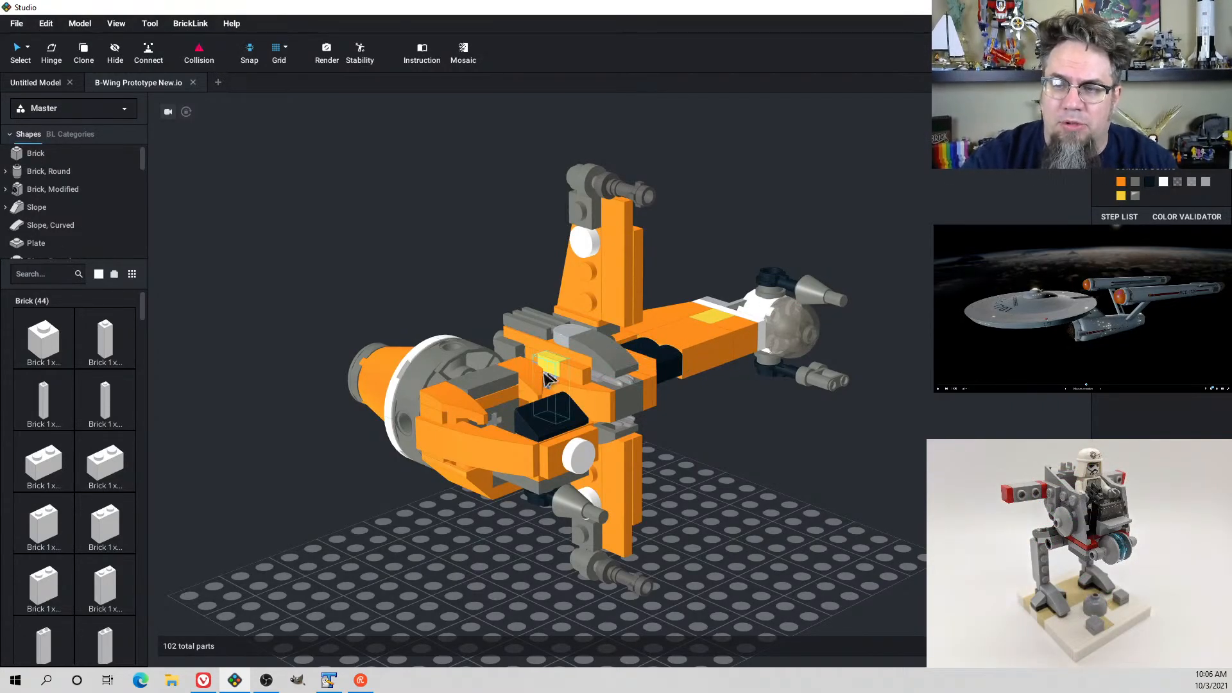
# Close the B-Wing prototype, open the recent B-Wing New.io model for a look and close it again
pyautogui.click(194, 82)
pyautogui.click(16, 23)
pyautogui.moveTo(25, 76)
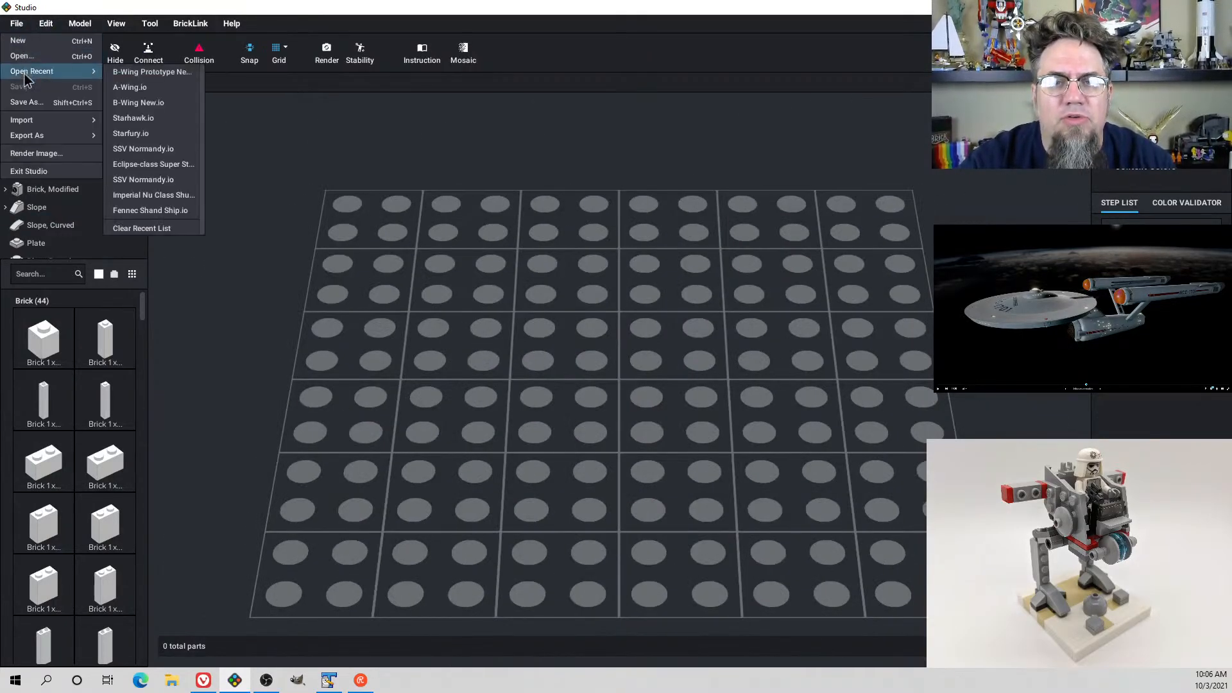
pyautogui.click(135, 104)
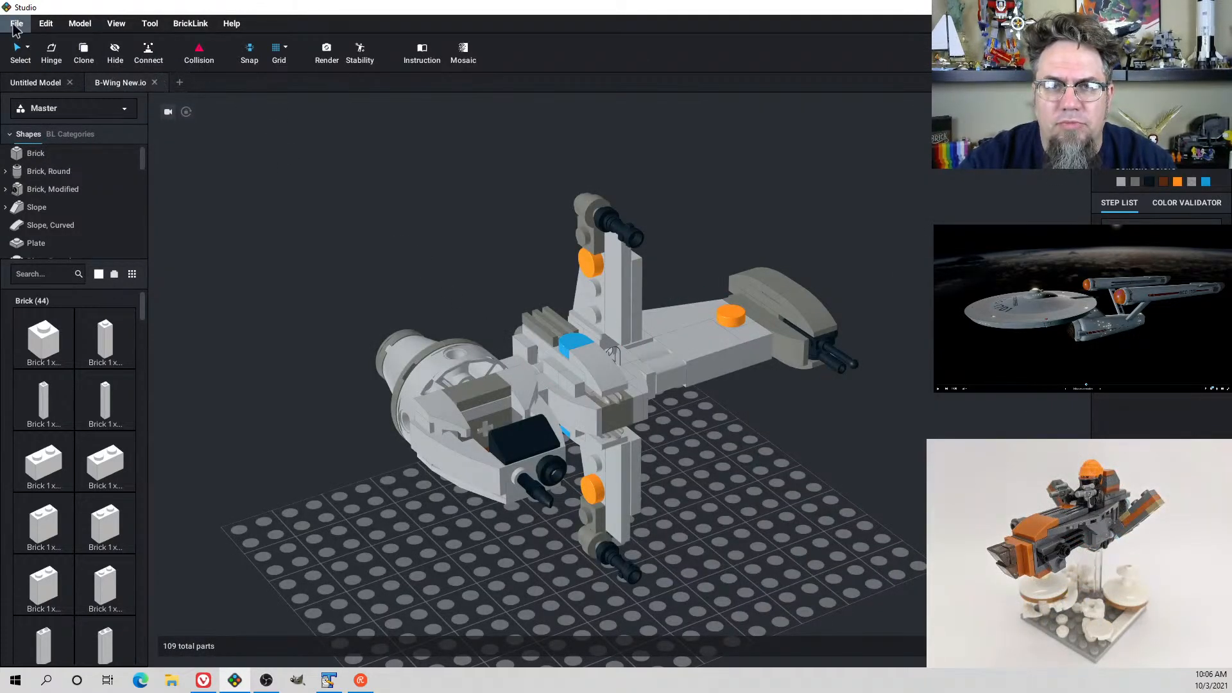
pyautogui.click(154, 83)
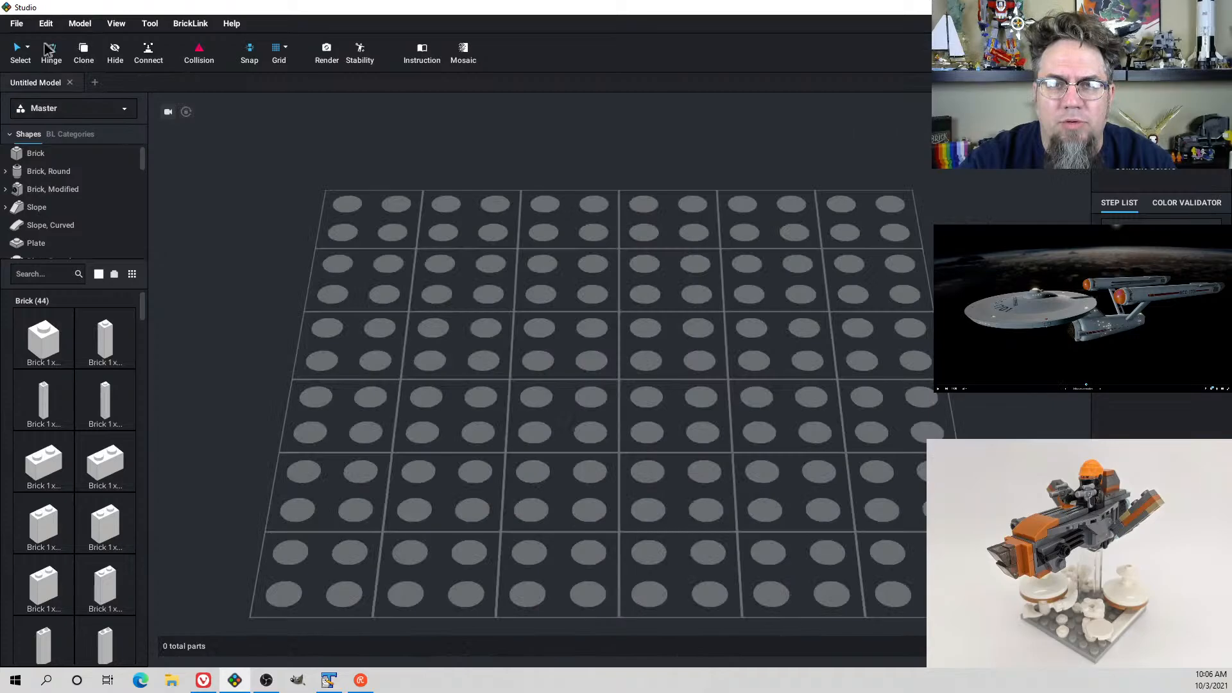
# Open the recent Starhawk.io model and copy its seated minifigure submodel onto the baseplate of the untitled model
pyautogui.click(17, 23)
pyautogui.moveTo(69, 72)
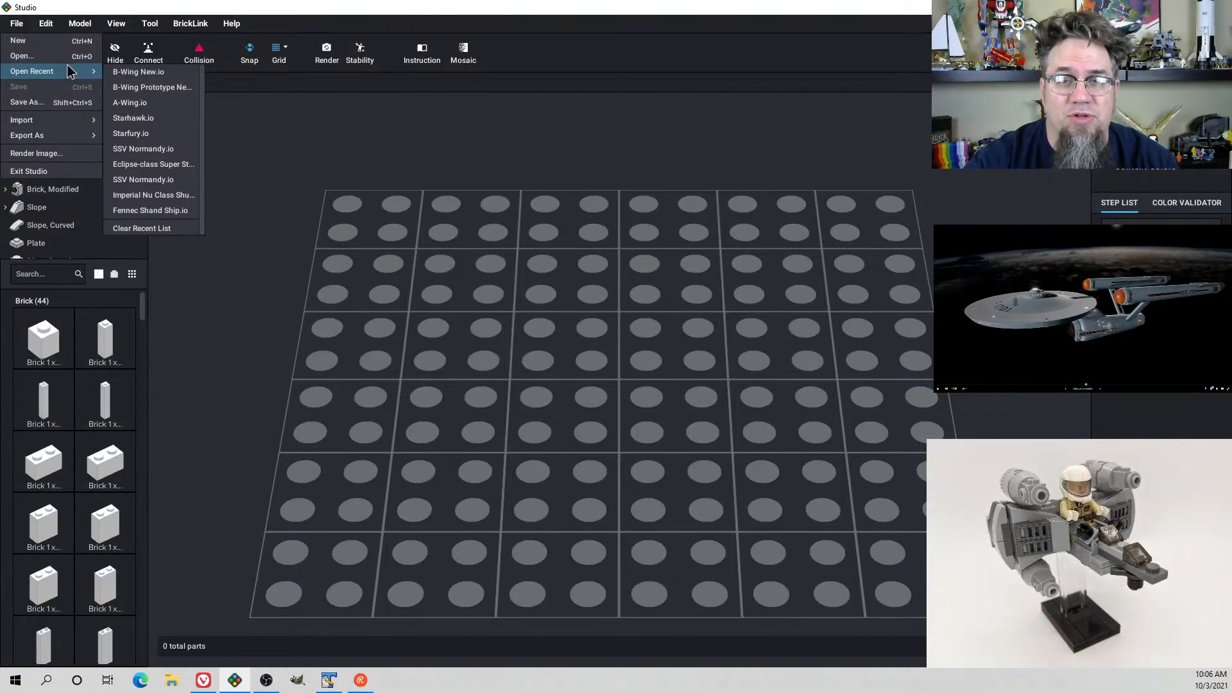
pyautogui.click(136, 121)
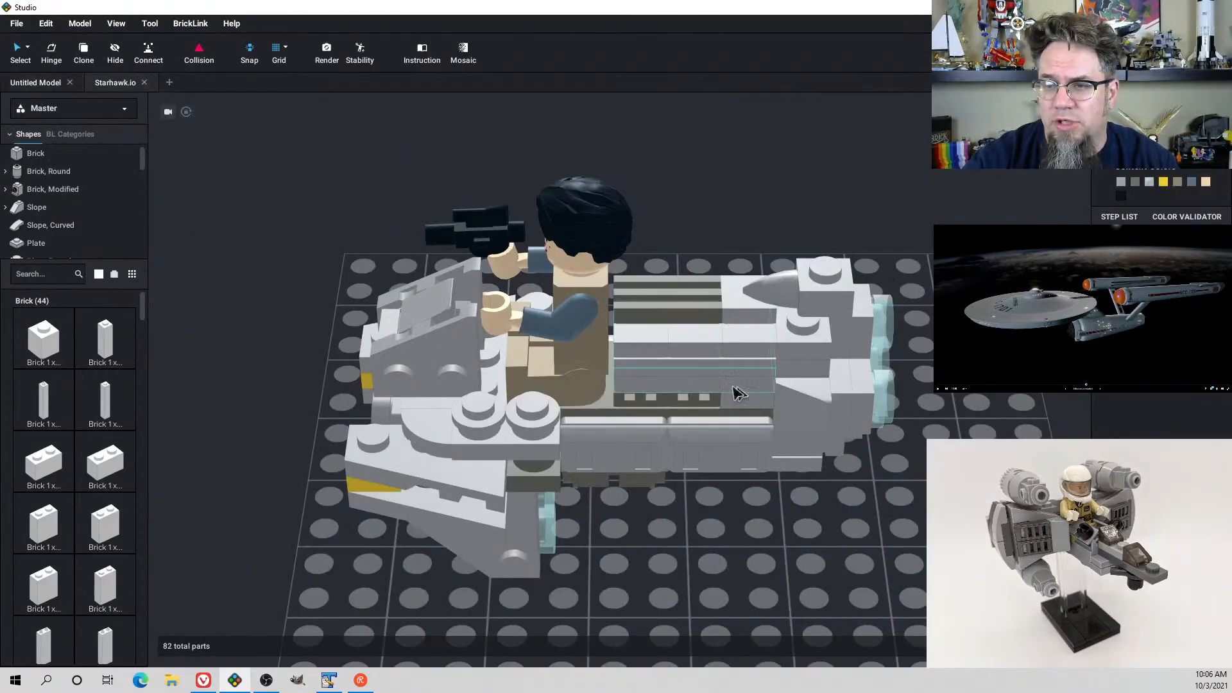
pyautogui.click(592, 355)
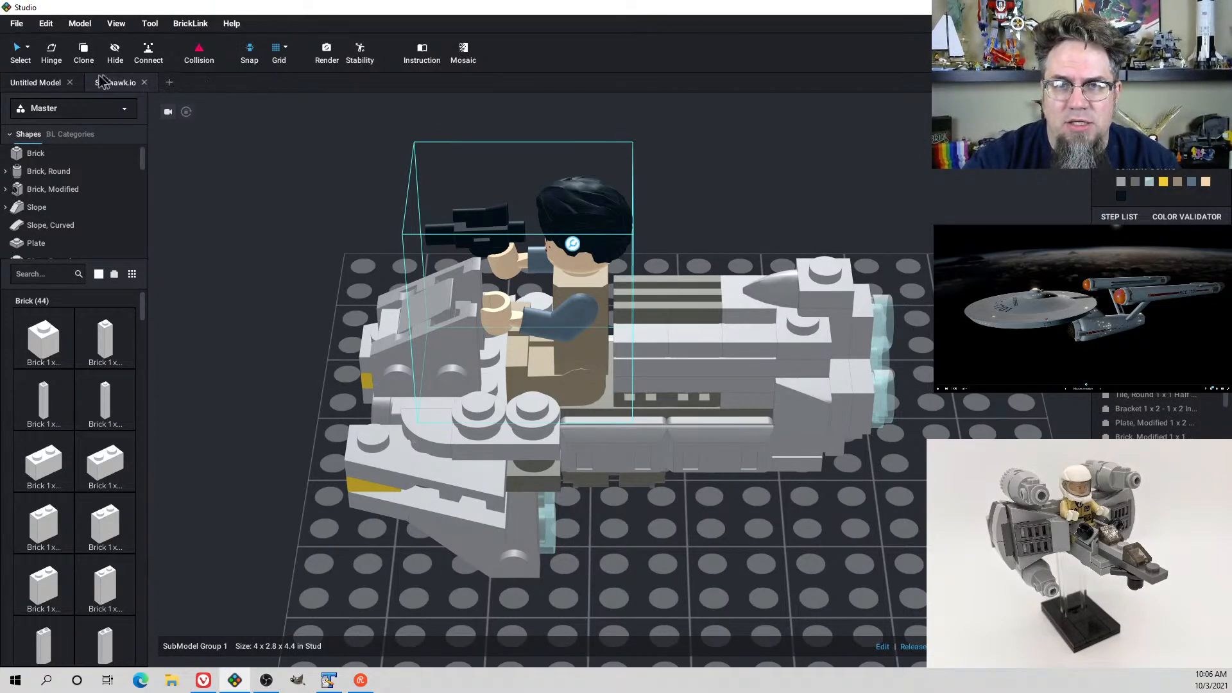
pyautogui.click(54, 84)
pyautogui.hotkey('ctrl', 'v')
pyautogui.click(585, 325)
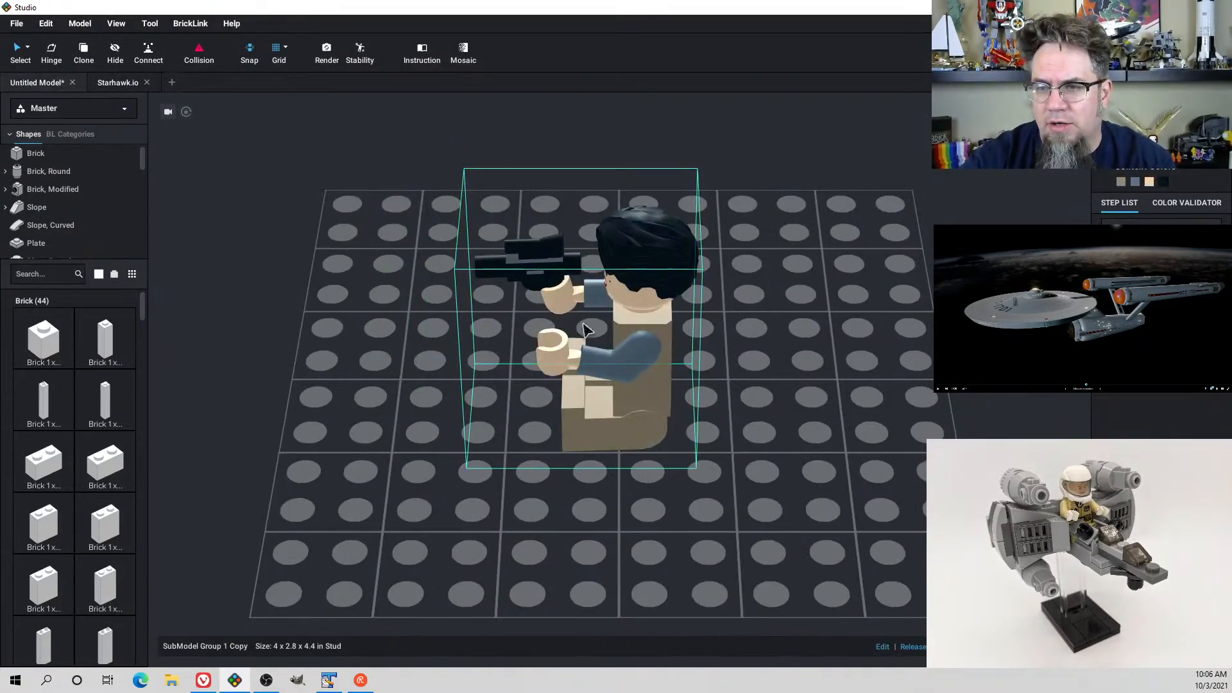
# Release the minifigure submodel into separate parts and delete the small blaster from its hand
pyautogui.moveTo(586, 326); pyautogui.dragTo(639, 303, button='right')
pyautogui.rightClick(641, 302)
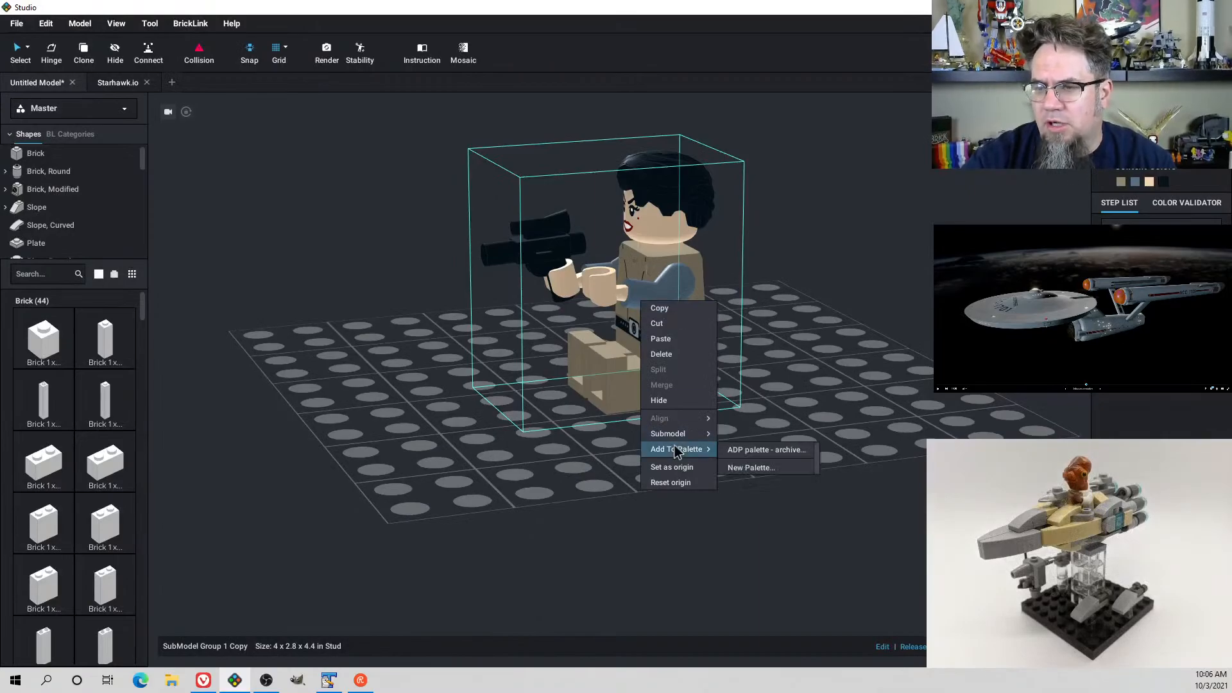
pyautogui.moveTo(685, 435)
pyautogui.click(745, 482)
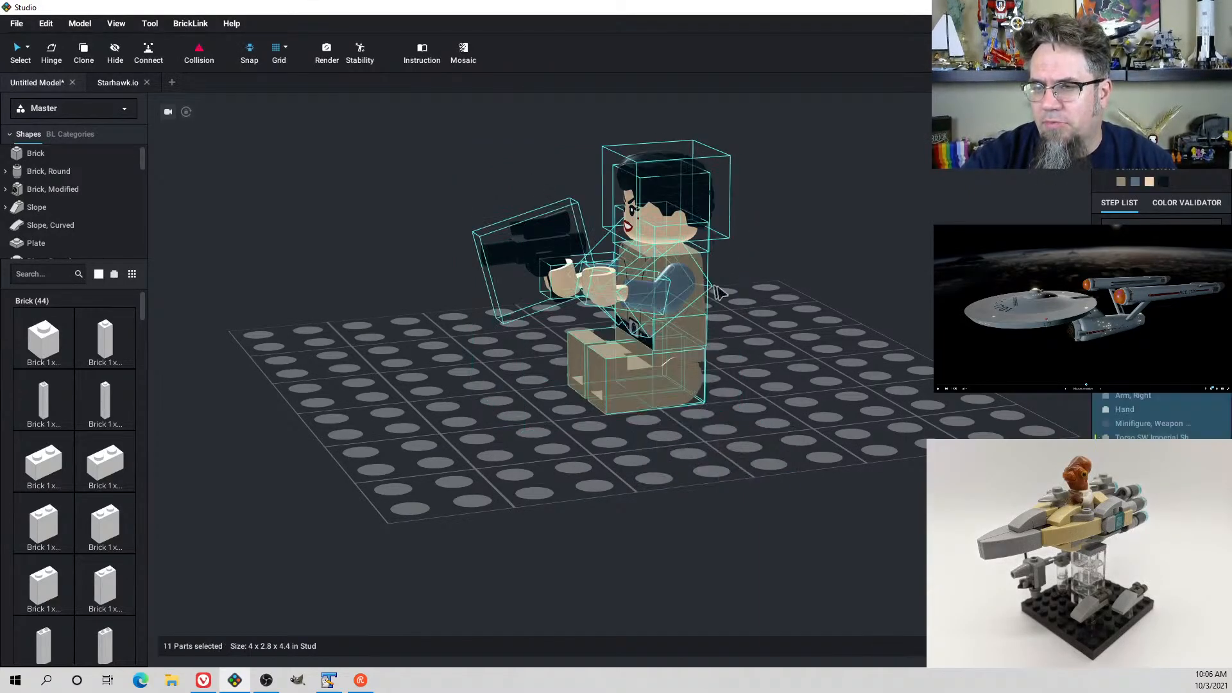
pyautogui.moveTo(744, 481); pyautogui.dragTo(894, 283, button='right')
pyautogui.click(894, 283)
pyautogui.click(565, 301)
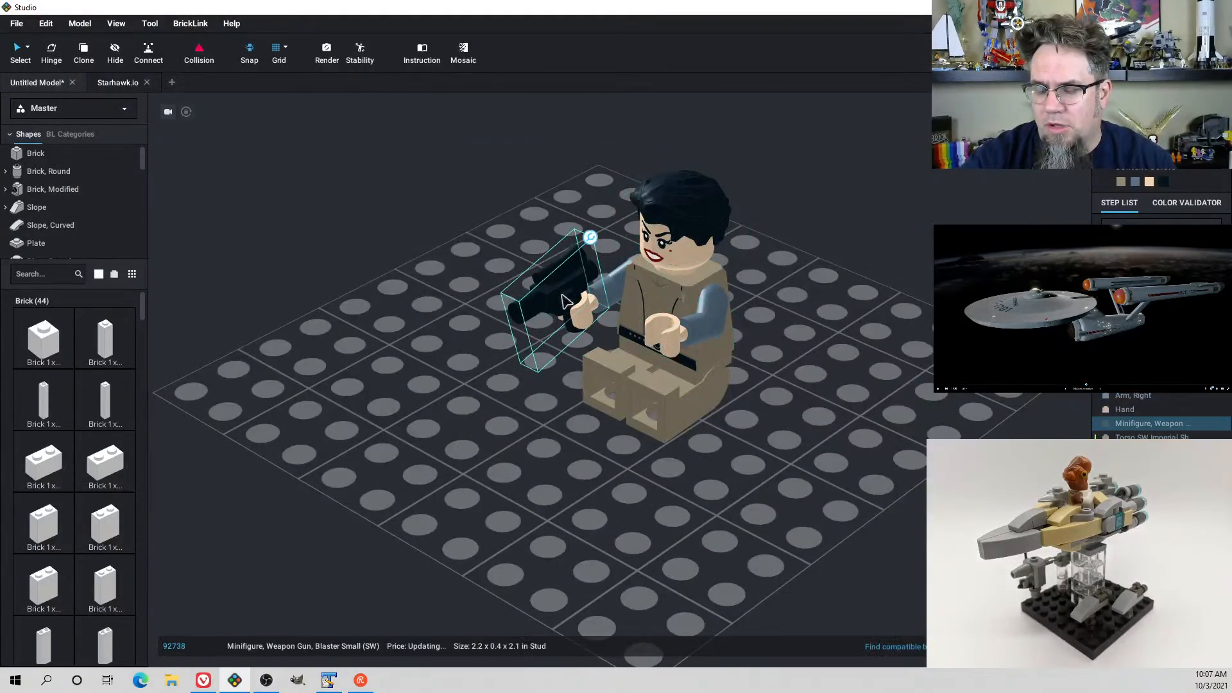
pyautogui.press('Delete')
# Recolour the minifigure's black swept-back hair piece to a pale blond yellow
pyautogui.click(678, 179)
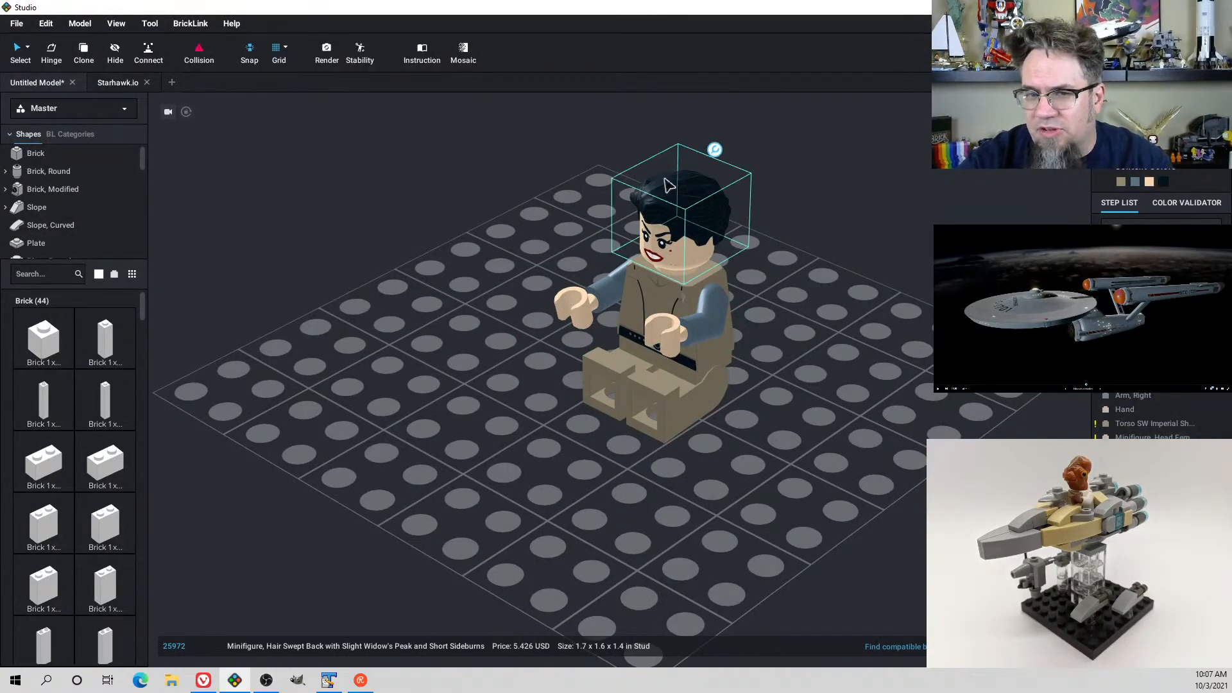
pyautogui.click(99, 274)
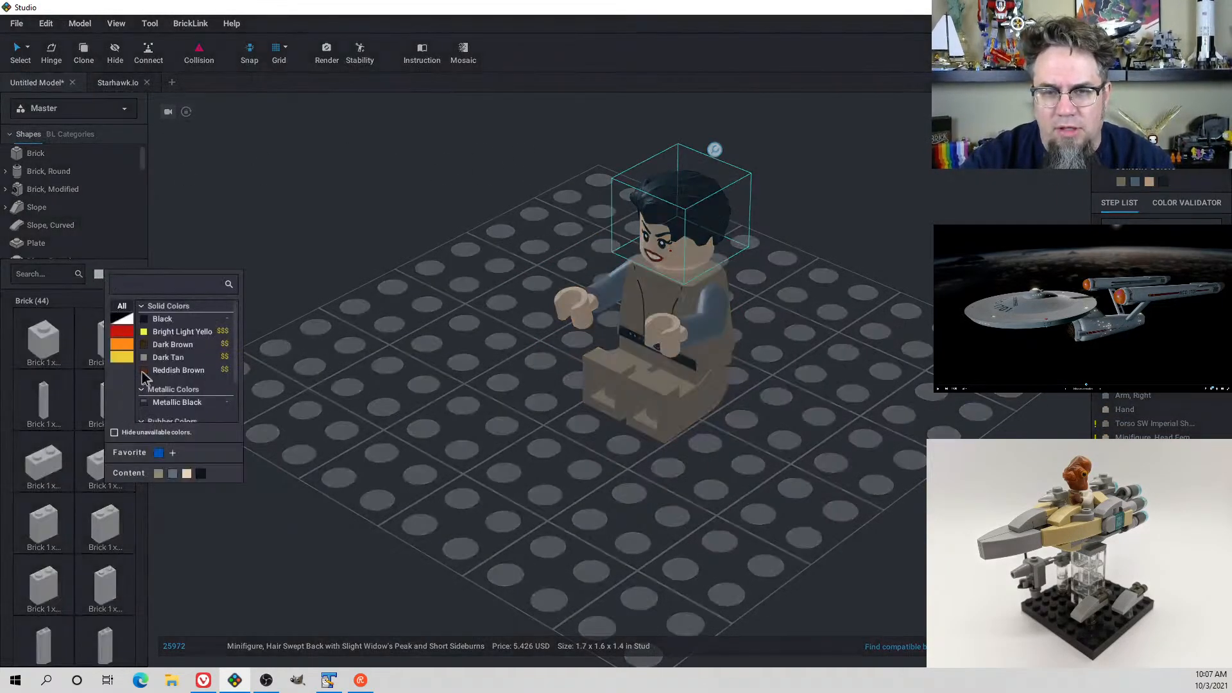
pyautogui.scroll(-2, 175, 358)
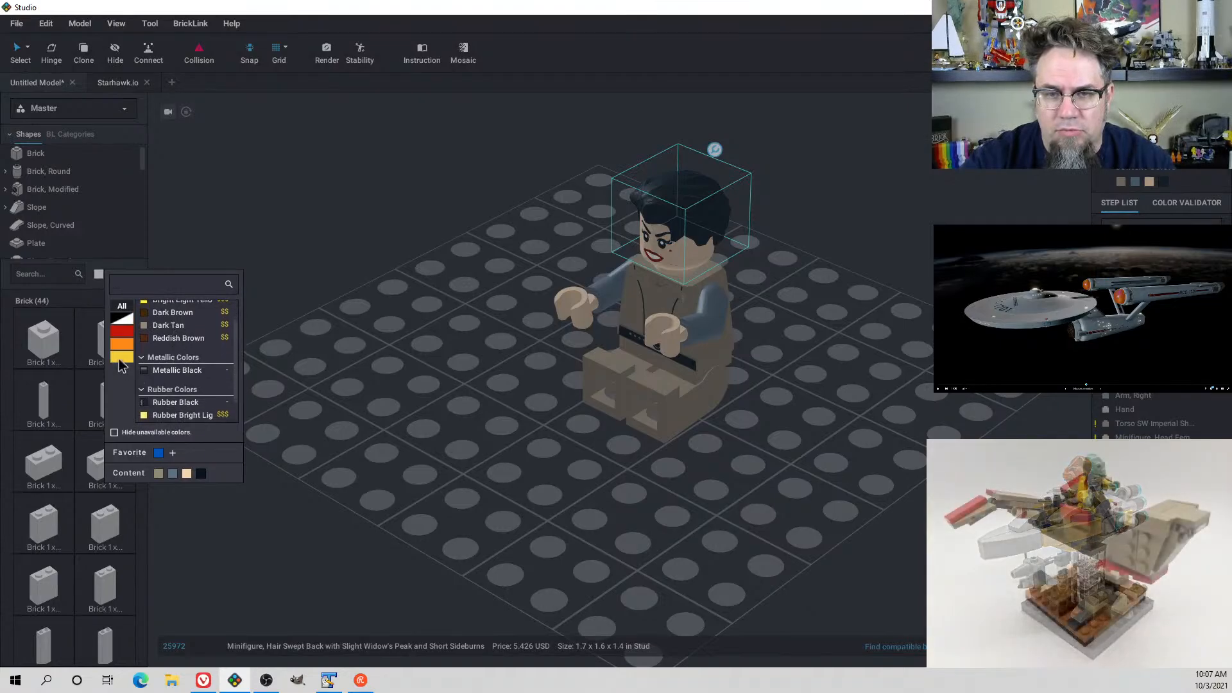
pyautogui.click(242, 191)
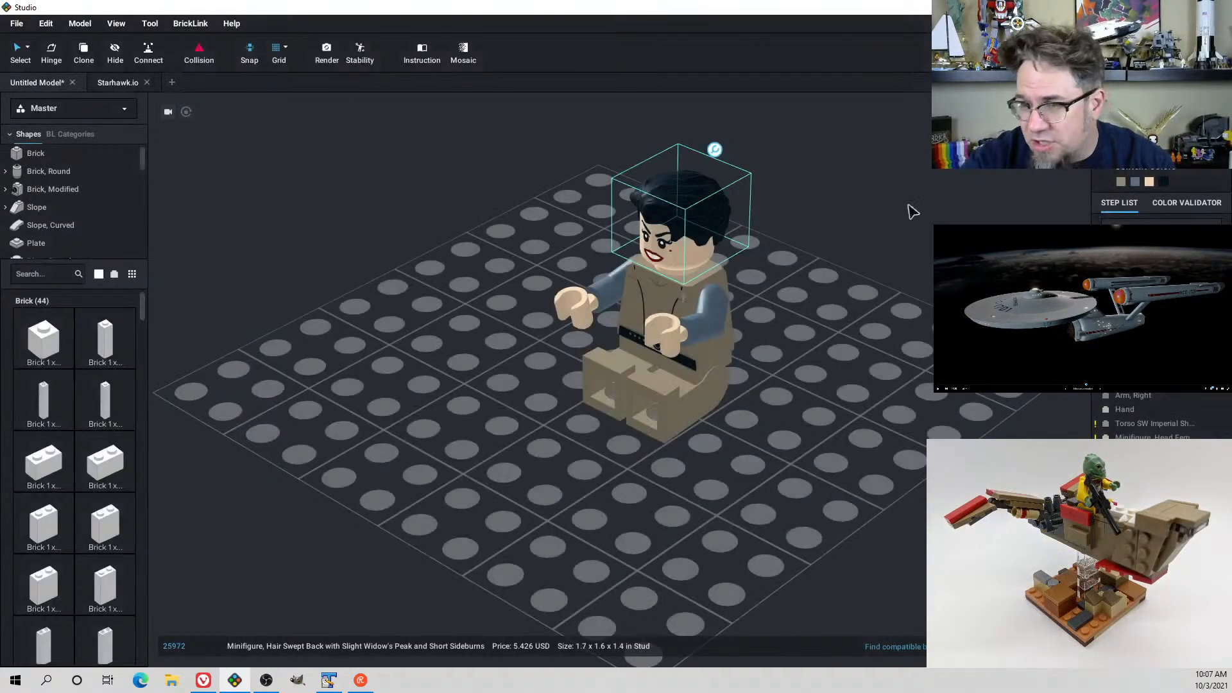
pyautogui.click(1160, 136)
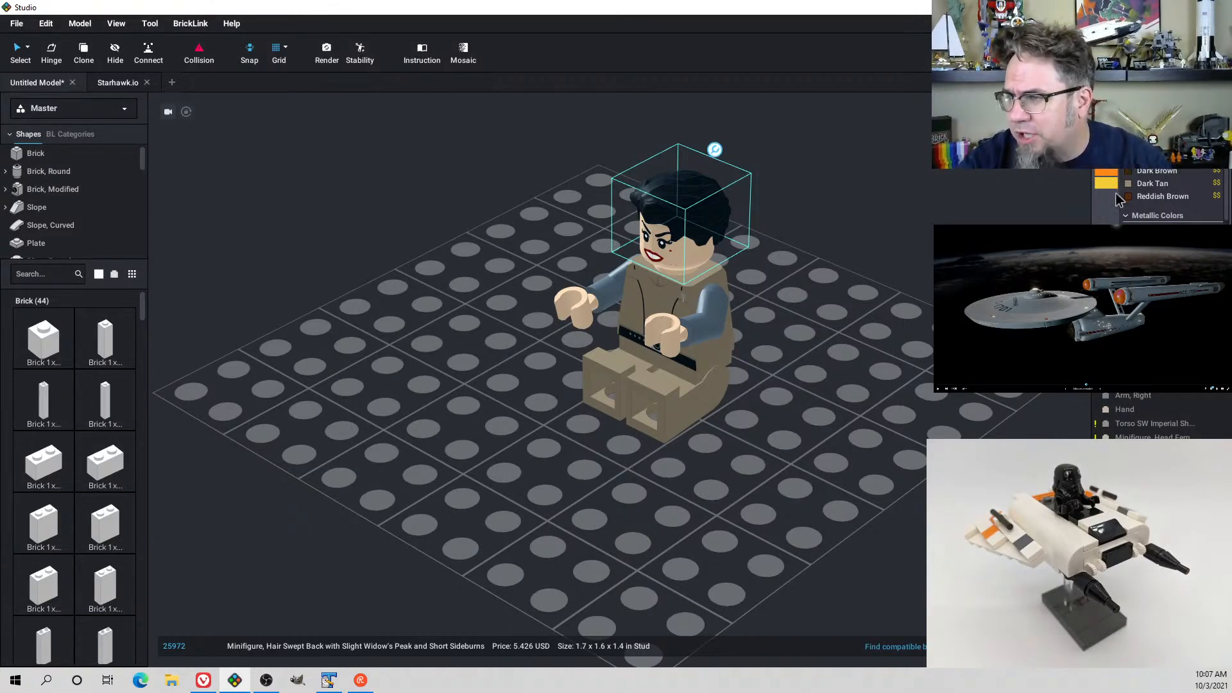
pyautogui.scroll(5, 1108, 187)
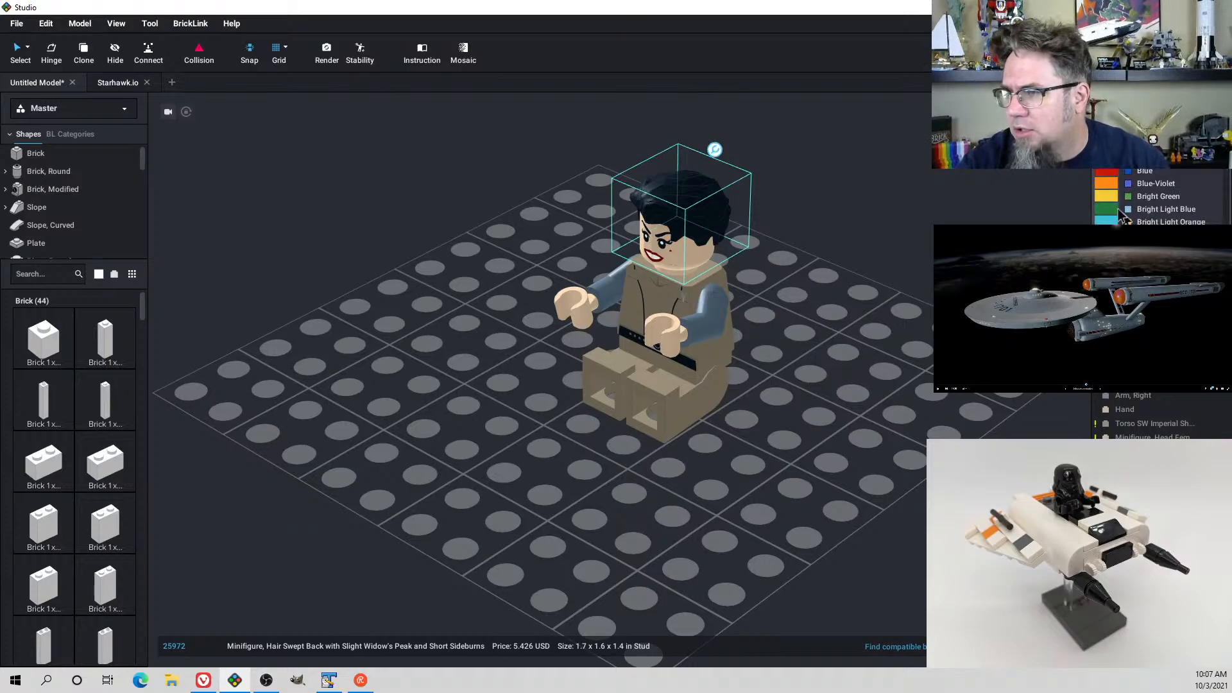
pyautogui.click(1110, 179)
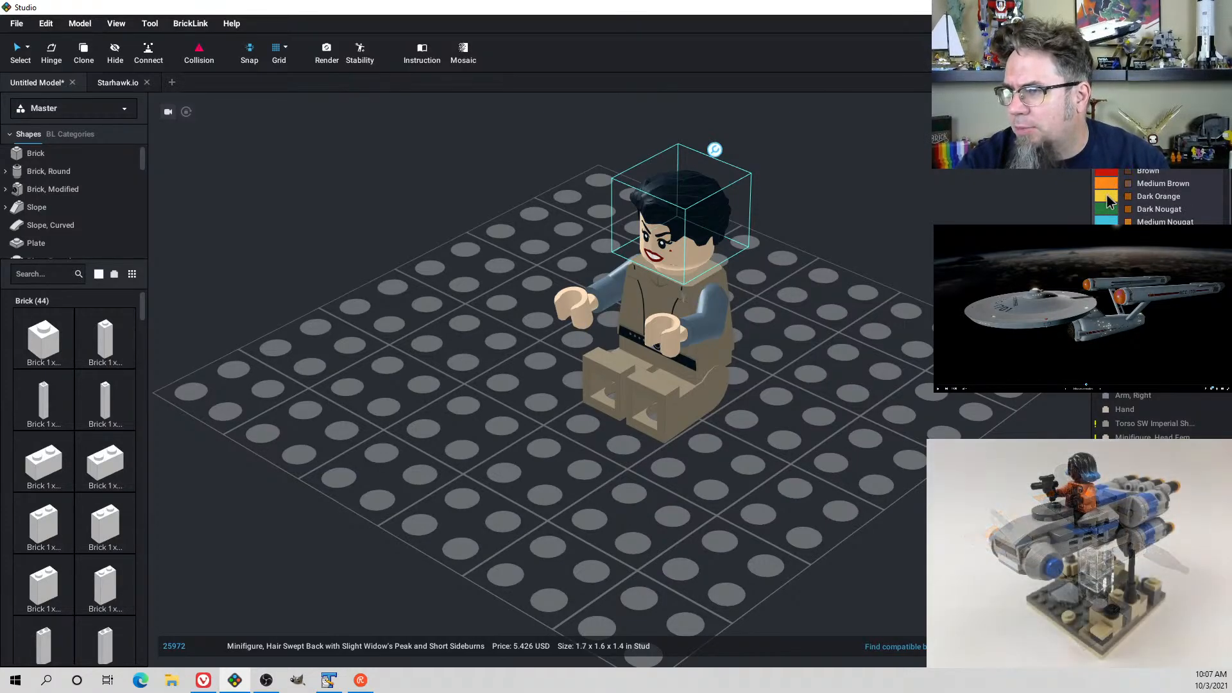
pyautogui.click(1107, 195)
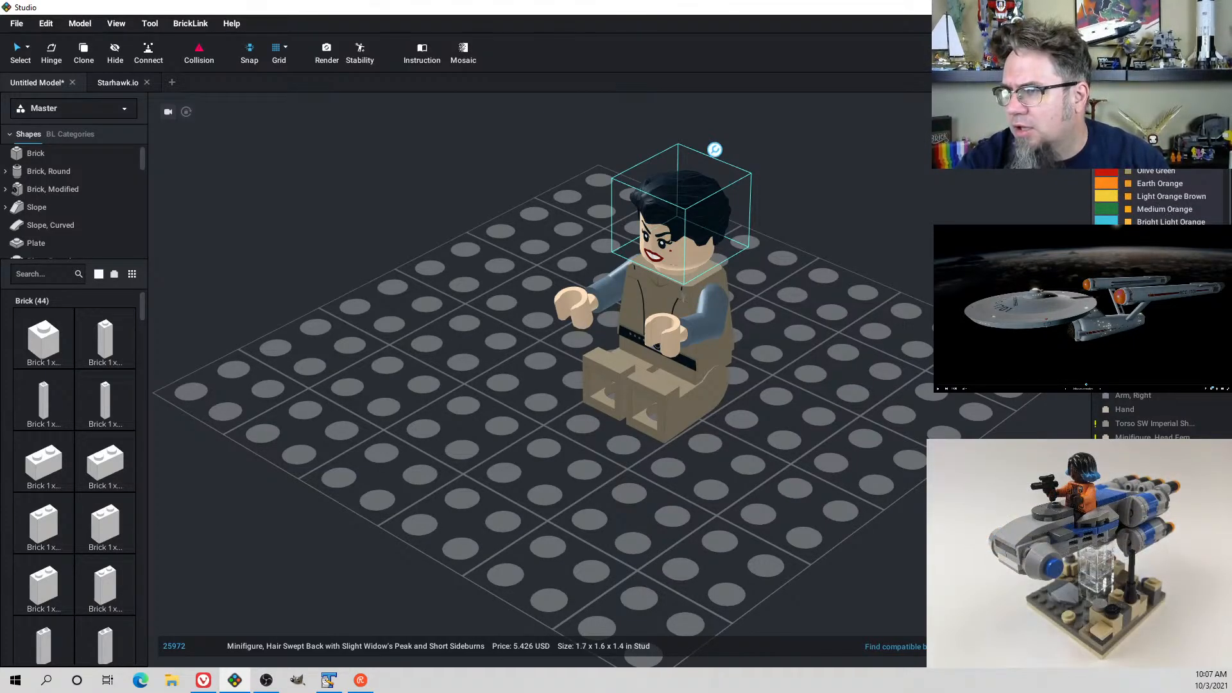
pyautogui.click(1149, 235)
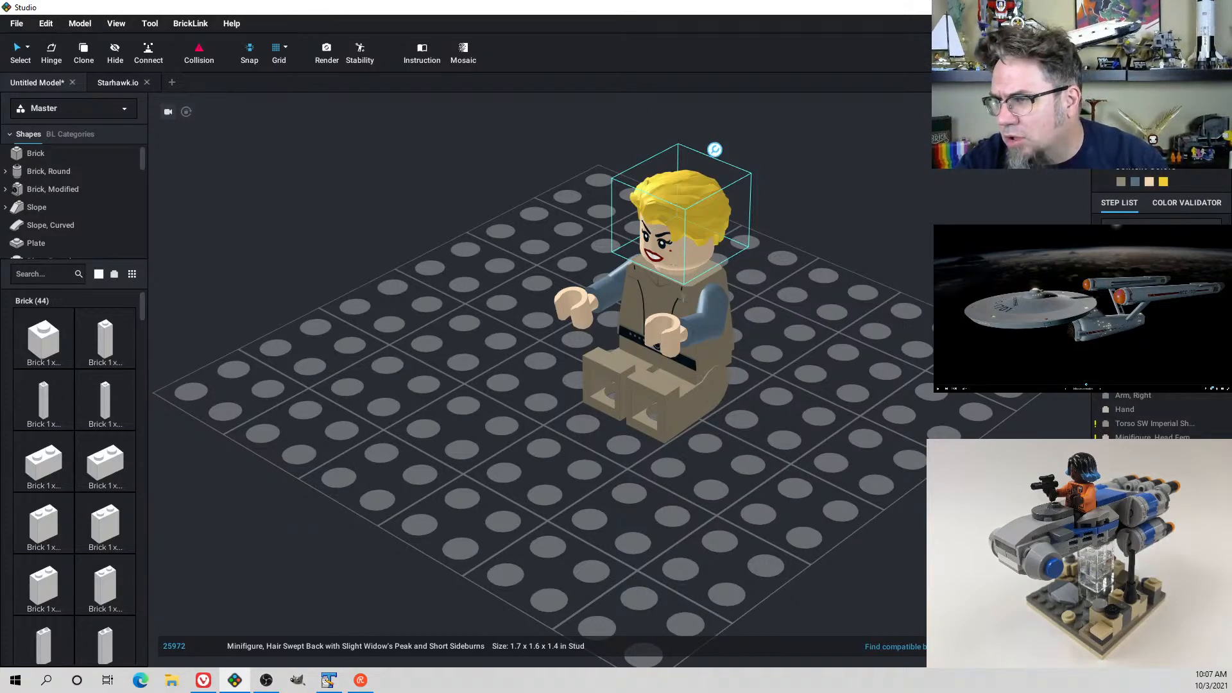
pyautogui.click(1155, 148)
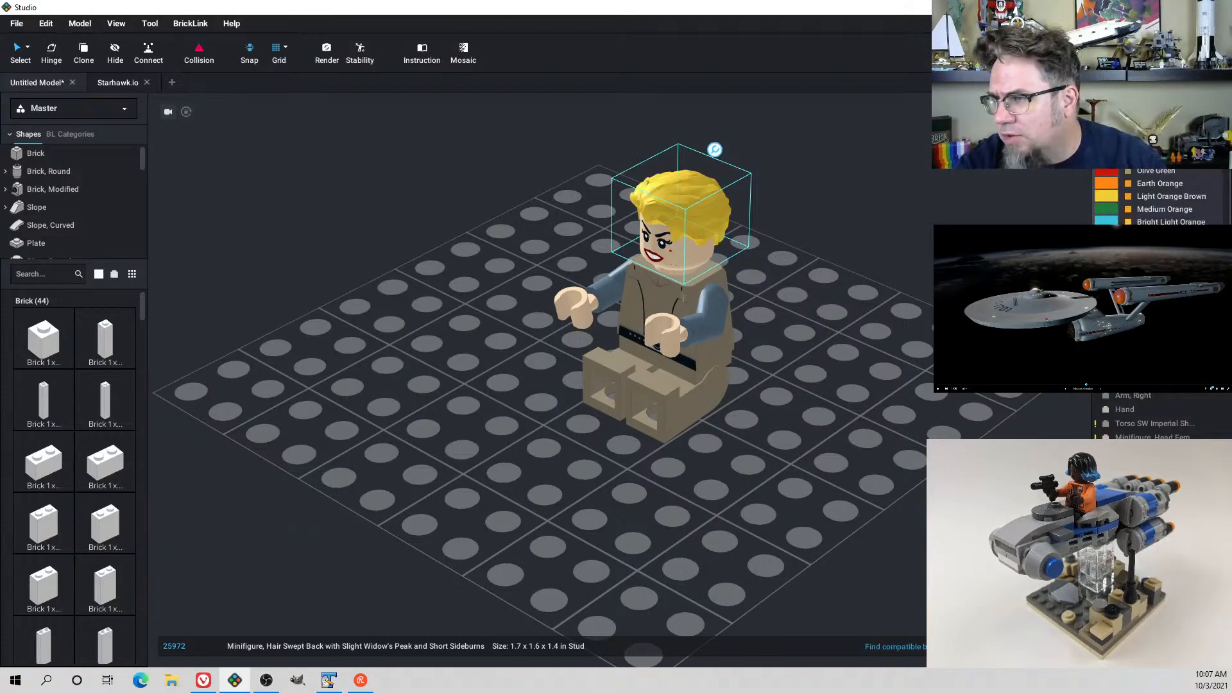
pyautogui.click(1163, 198)
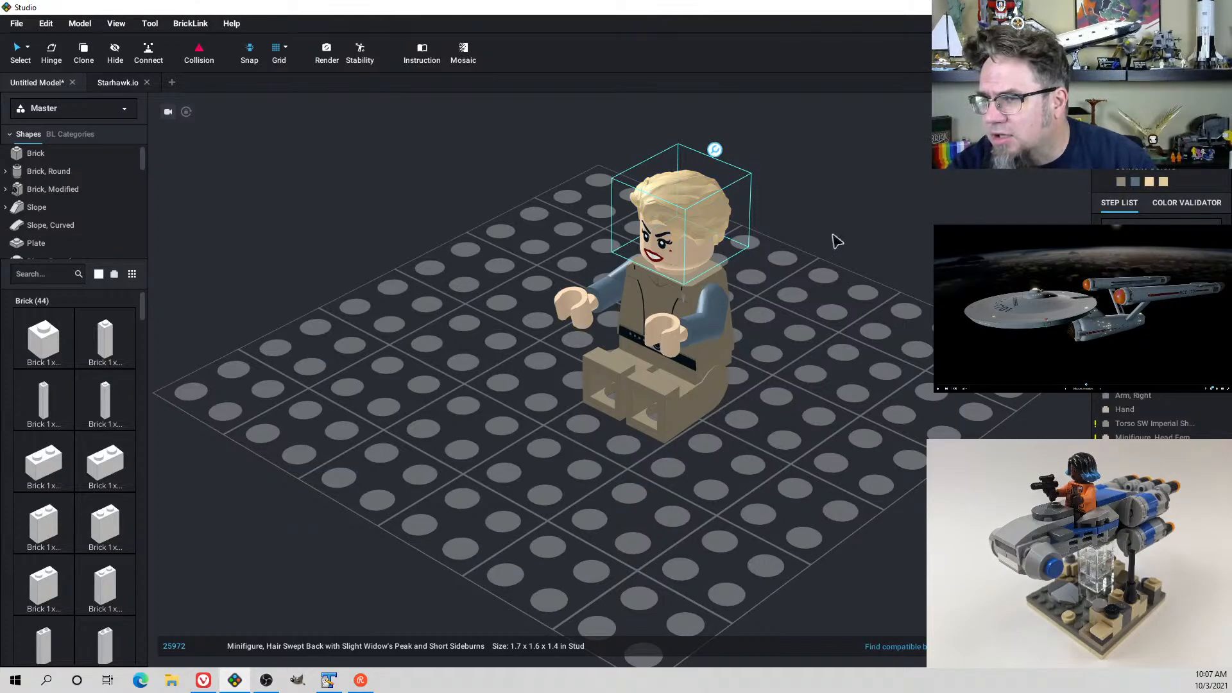
# Delete the female head and search the parts library for "head smile" with decorated parts included
pyautogui.moveTo(833, 239); pyautogui.dragTo(880, 228, button='right')
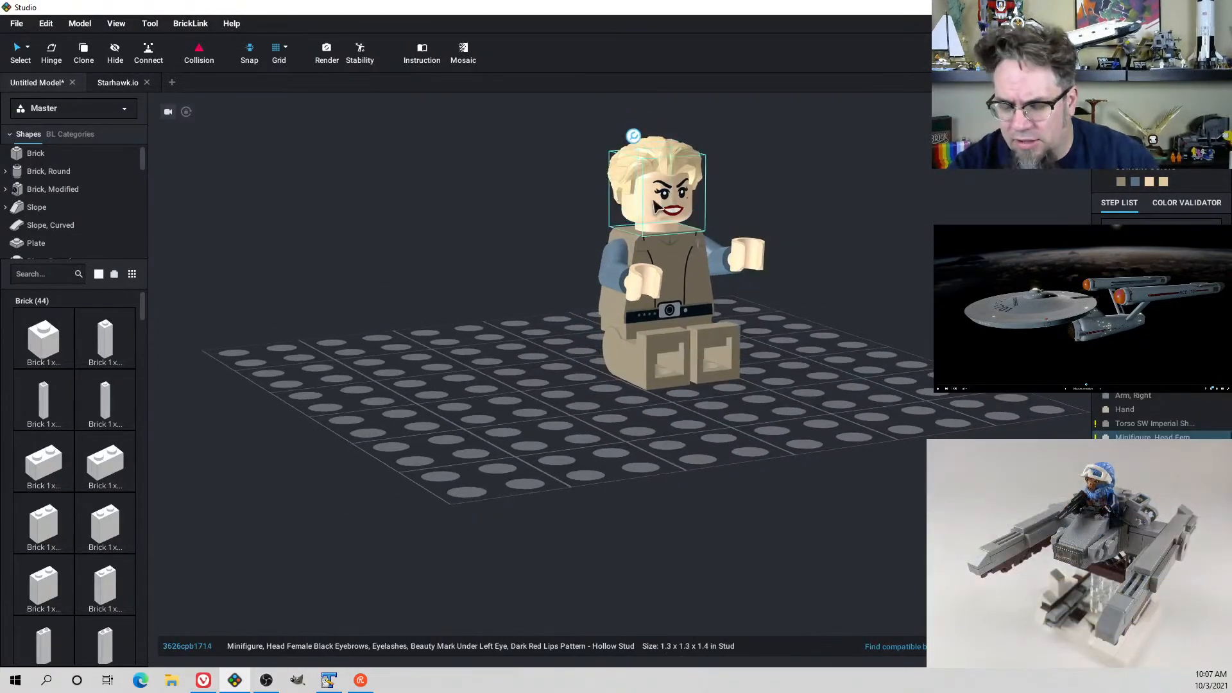
pyautogui.press('Delete')
pyautogui.click(68, 273)
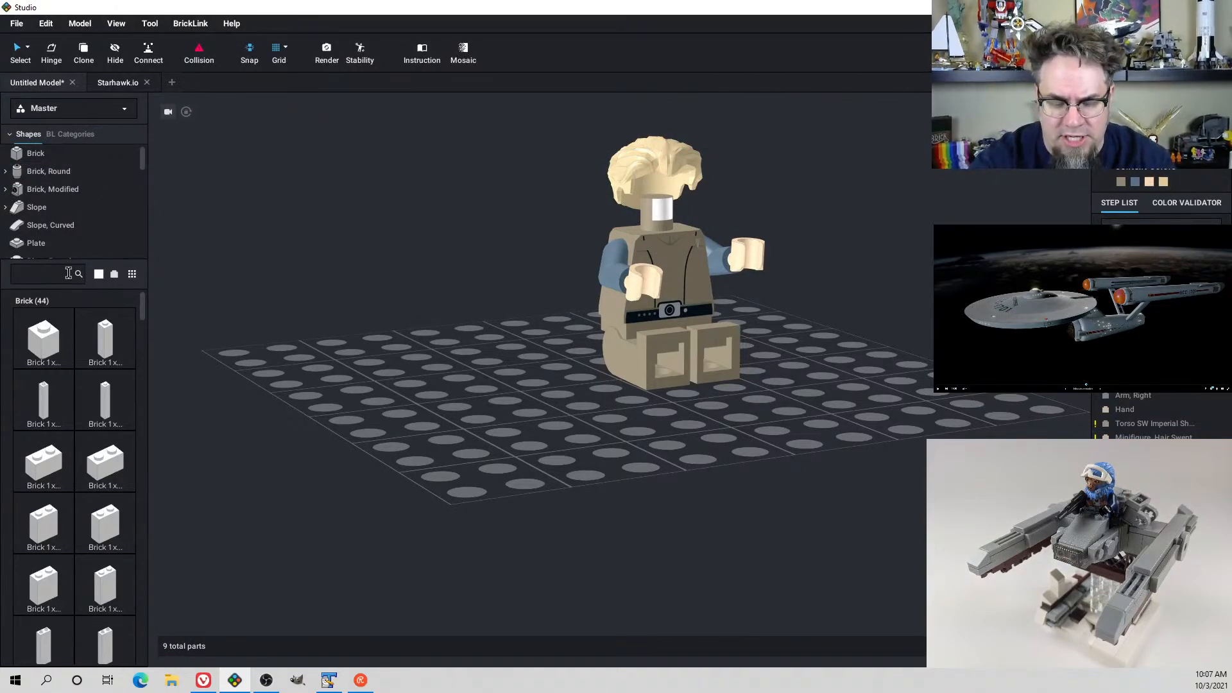
pyautogui.write('head smile')
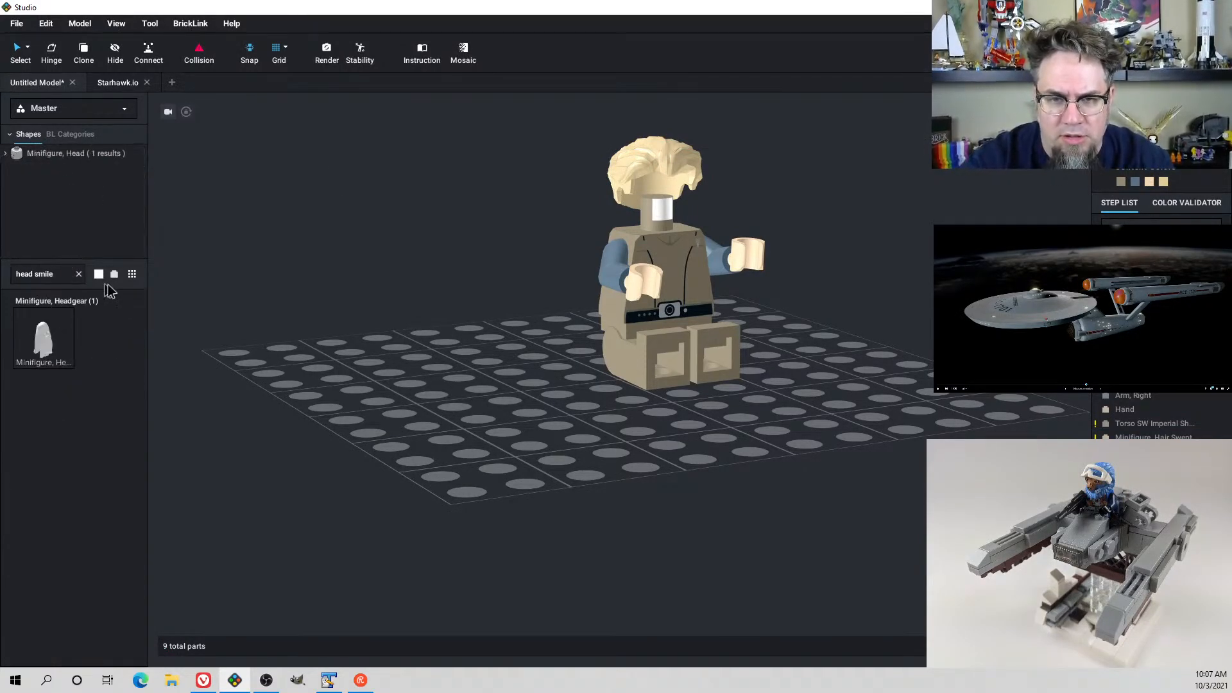
pyautogui.click(114, 274)
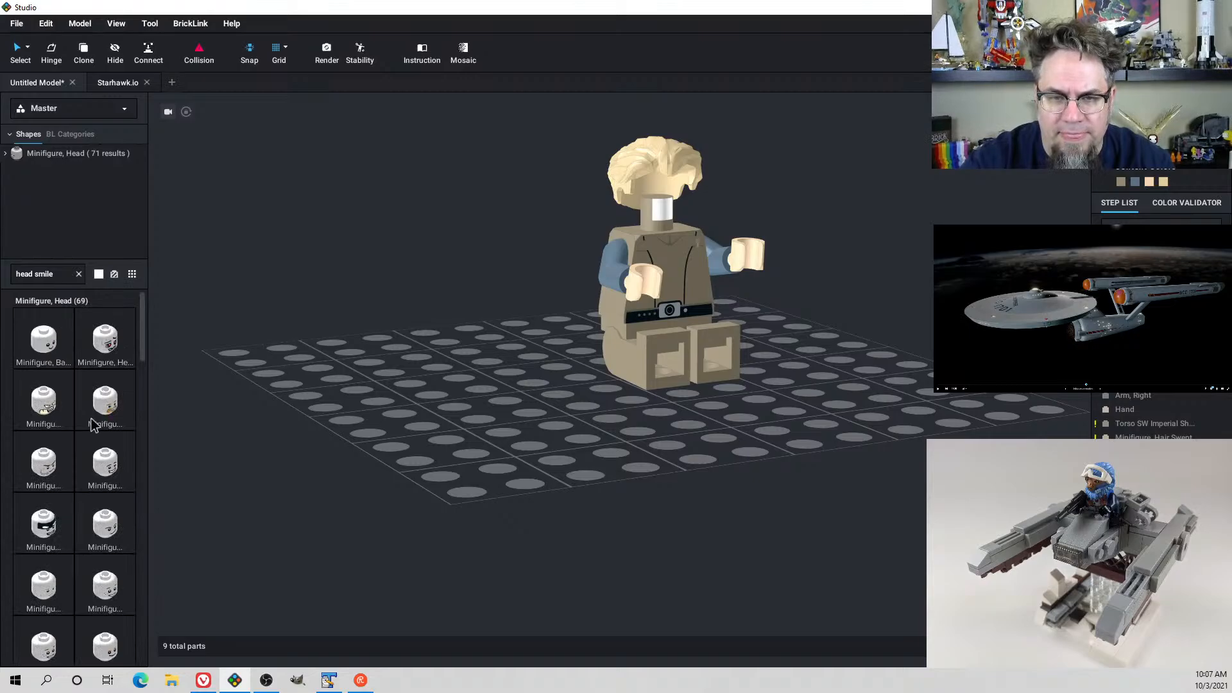
# Place the dual-sided head with brown eyebrows, cheek lines and toothy smile on the neck beneath the hair
pyautogui.scroll(-3, 106, 514)
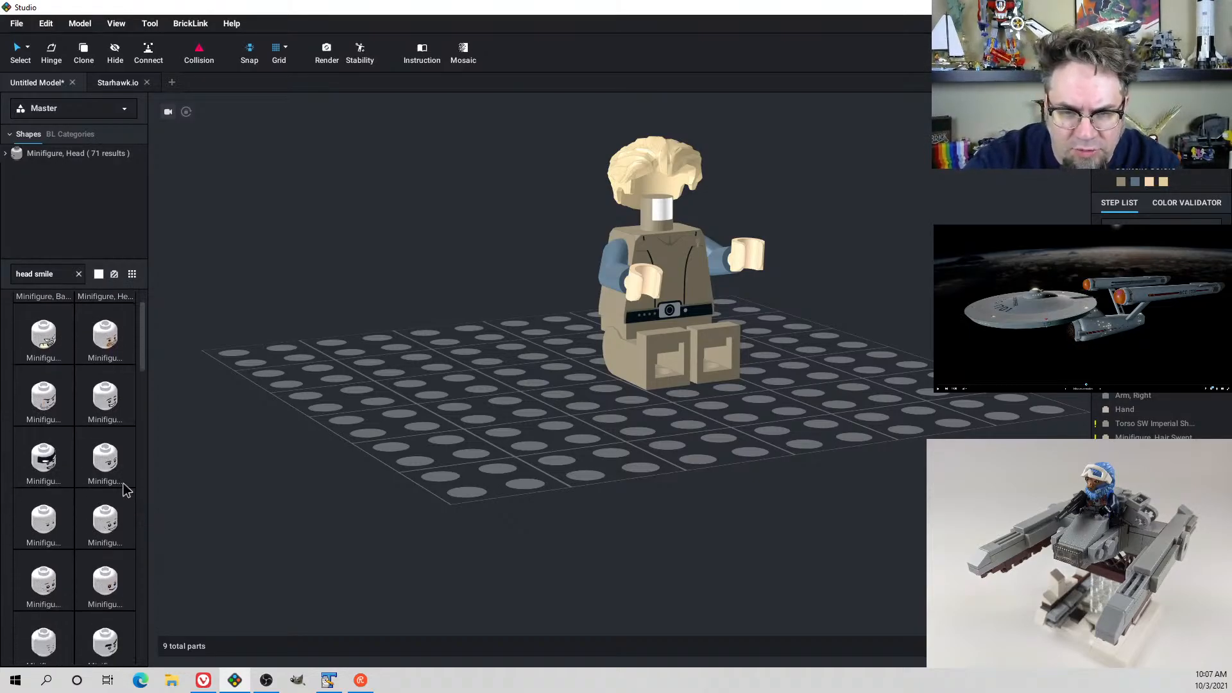
pyautogui.scroll(-2, 104, 495)
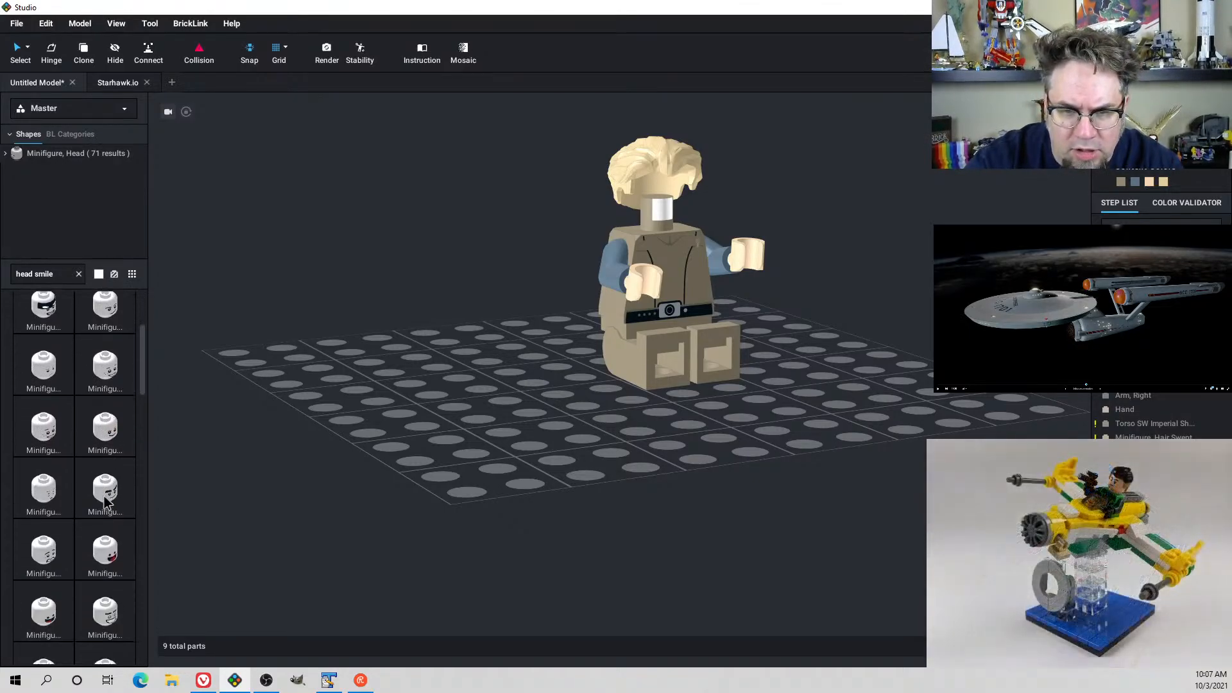
pyautogui.scroll(-2, 106, 507)
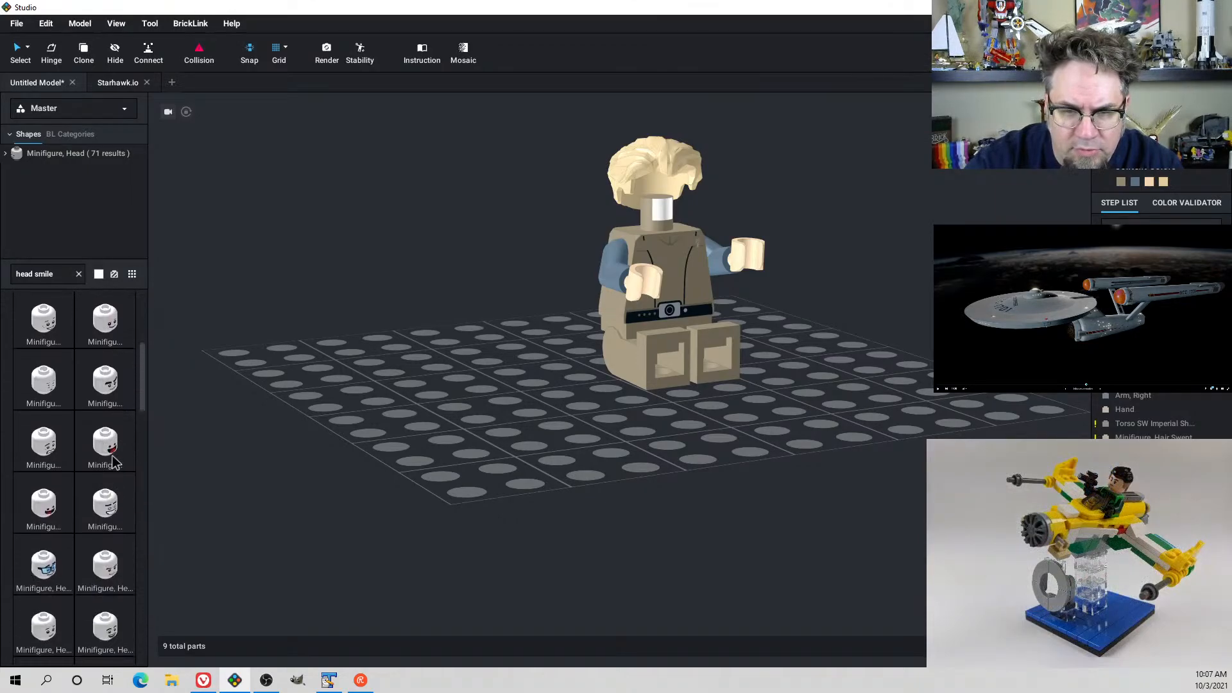
pyautogui.moveTo(113, 581); pyautogui.dragTo(679, 186)
pyautogui.moveTo(856, 204); pyautogui.dragTo(798, 222, button='right')
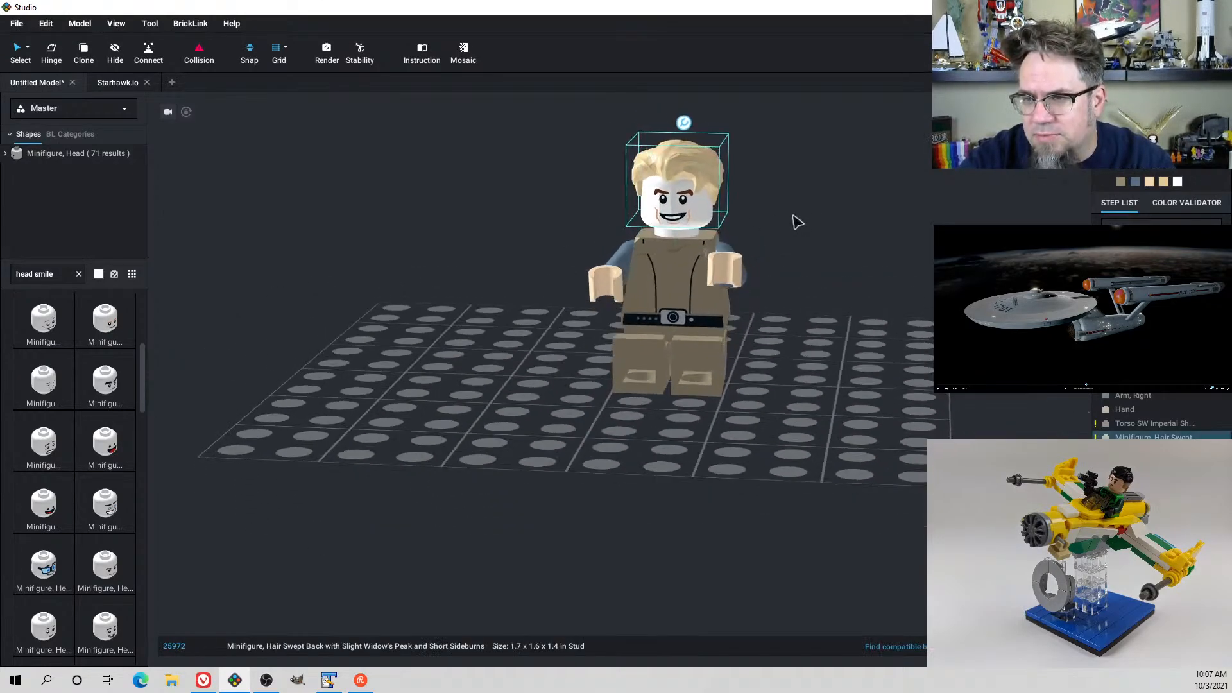
# Try a light skin tone on the selected hair piece
pyautogui.click(1148, 138)
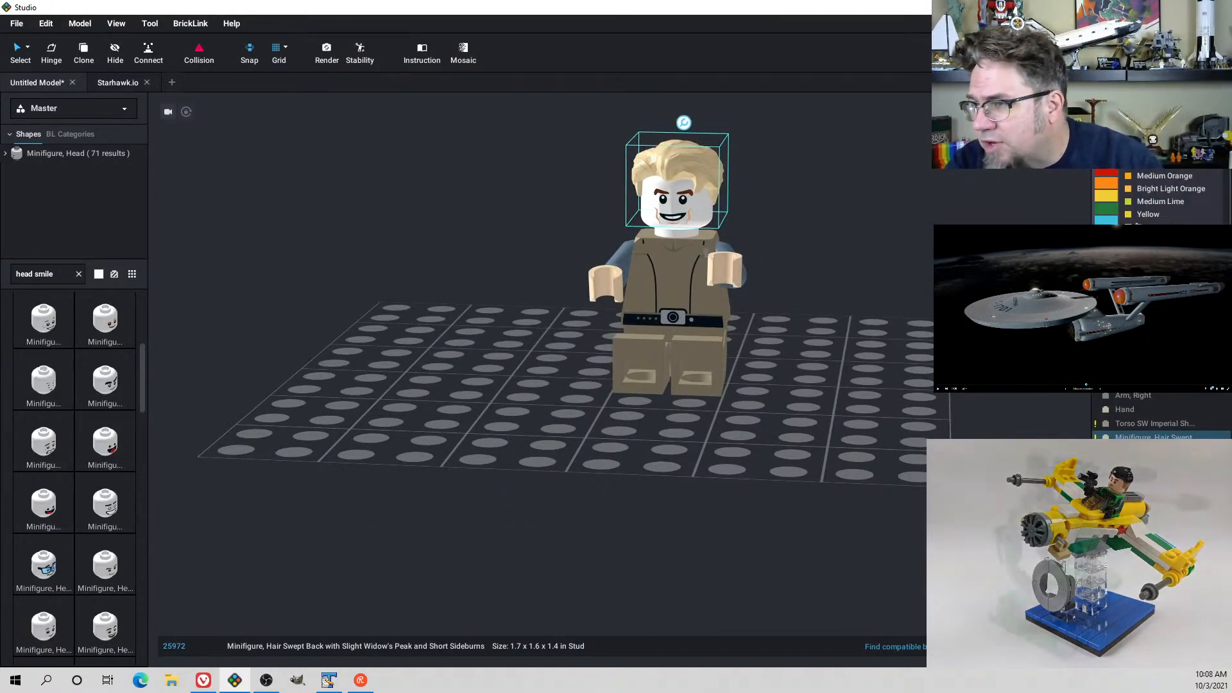
pyautogui.scroll(-5, 1162, 198)
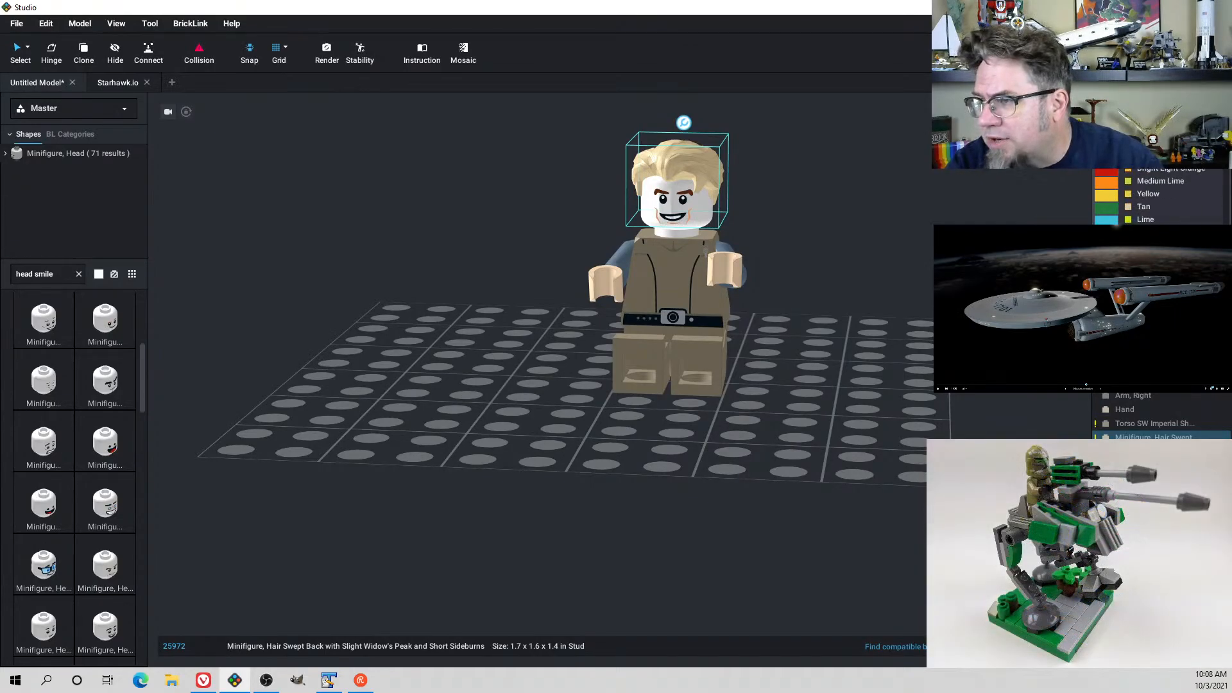
pyautogui.click(1153, 212)
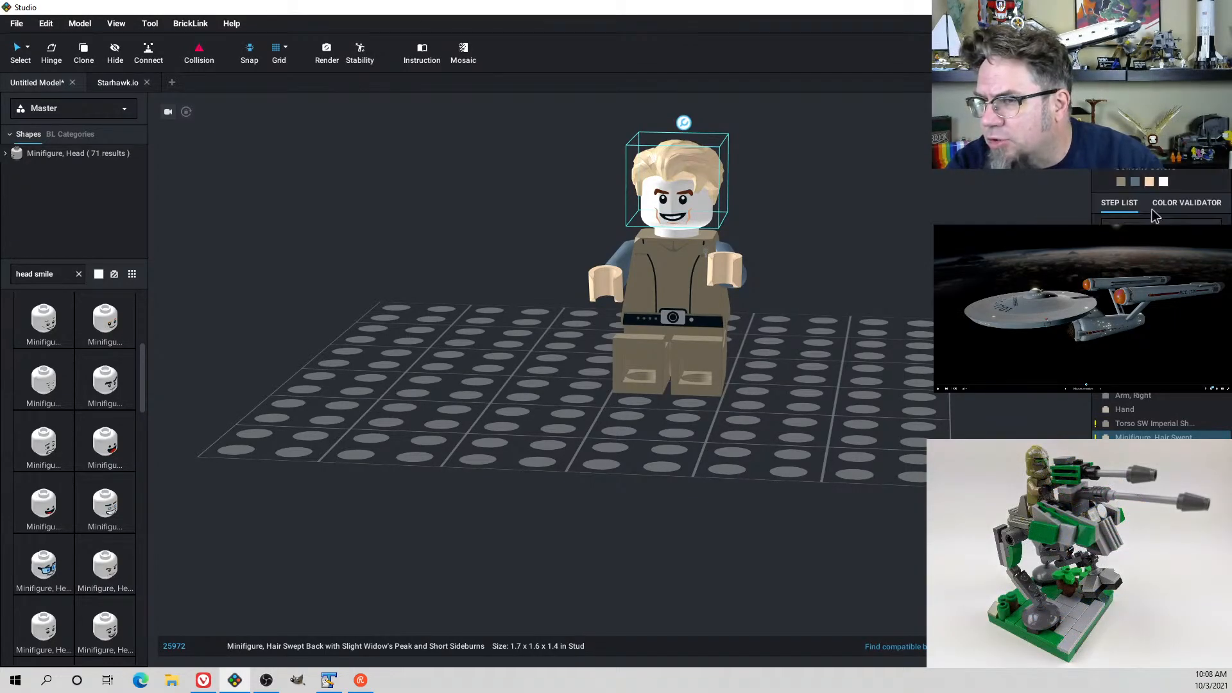
pyautogui.moveTo(850, 225)
pyautogui.mouseDown(button='right')
pyautogui.moveTo(879, 231)
pyautogui.moveTo(855, 215)
pyautogui.mouseUp(button='right')
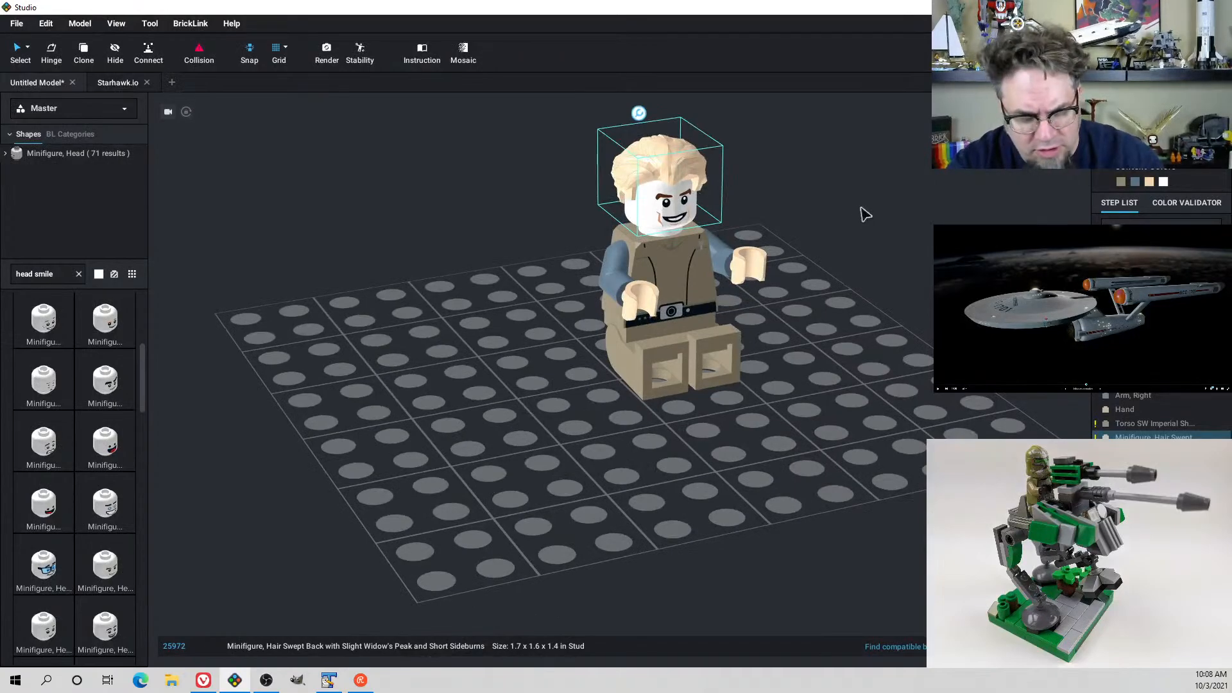
# Recolour the smiling head Light Nougat so that it matches the hands
pyautogui.click(670, 212)
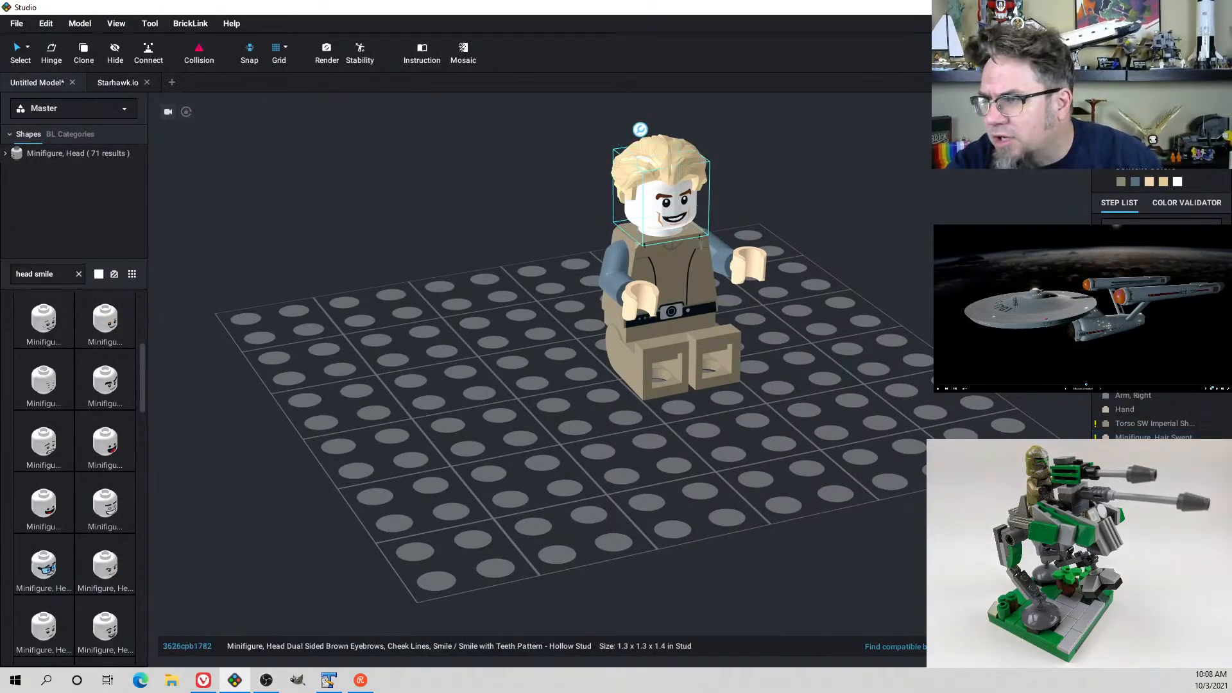
pyautogui.click(1148, 175)
pyautogui.click(1160, 222)
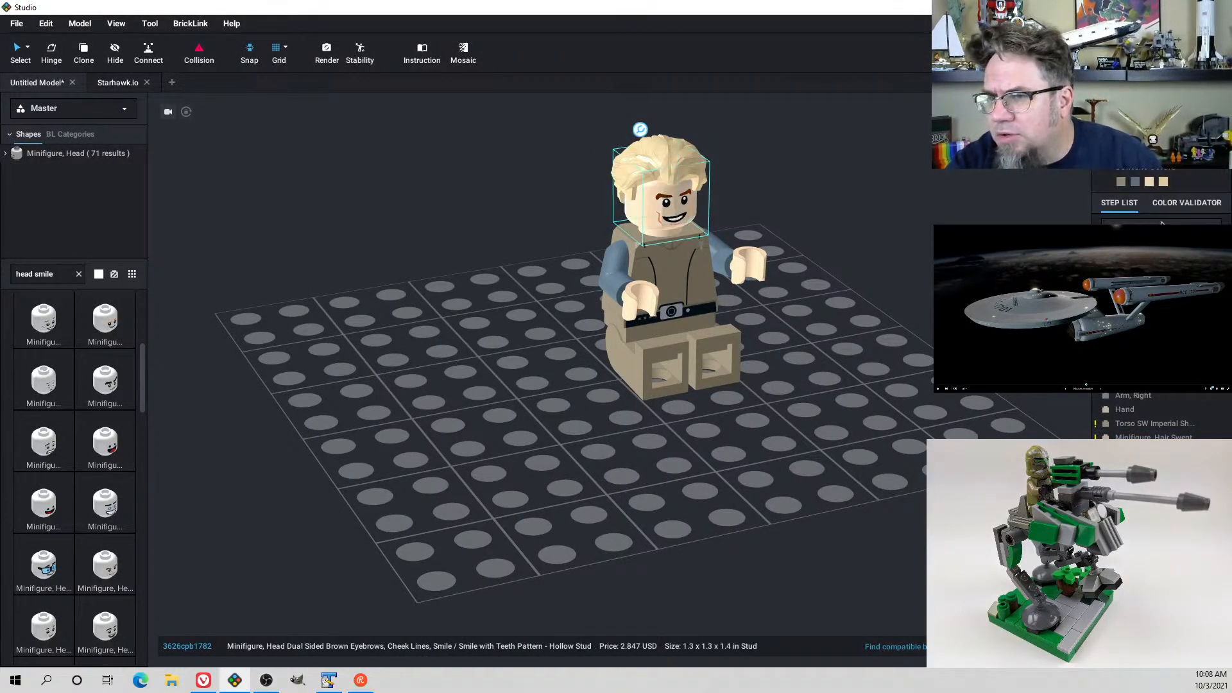
pyautogui.moveTo(879, 236)
pyautogui.mouseDown(button='right')
pyautogui.moveTo(857, 225)
pyautogui.moveTo(873, 229)
pyautogui.mouseUp(button='right')
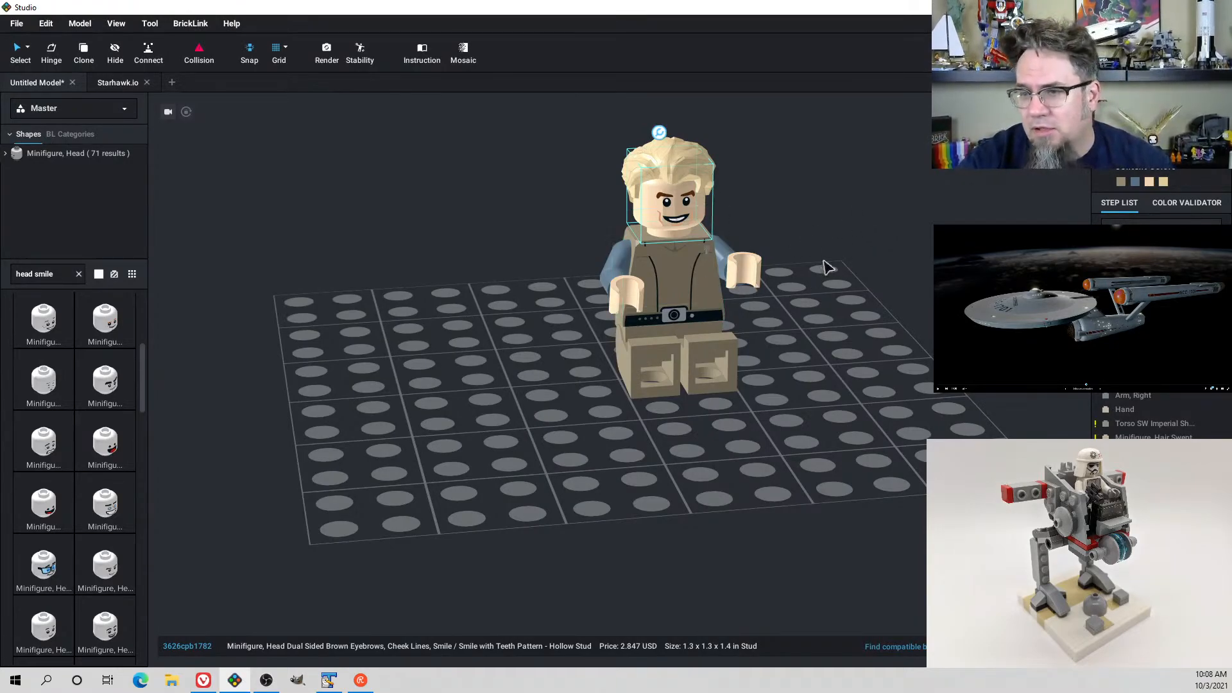
# Delete the Imperial Shuttle Pilot torso from the minifigure, keeping its arms and hands in place
pyautogui.moveTo(824, 261); pyautogui.dragTo(798, 315, button='right')
pyautogui.click(743, 271)
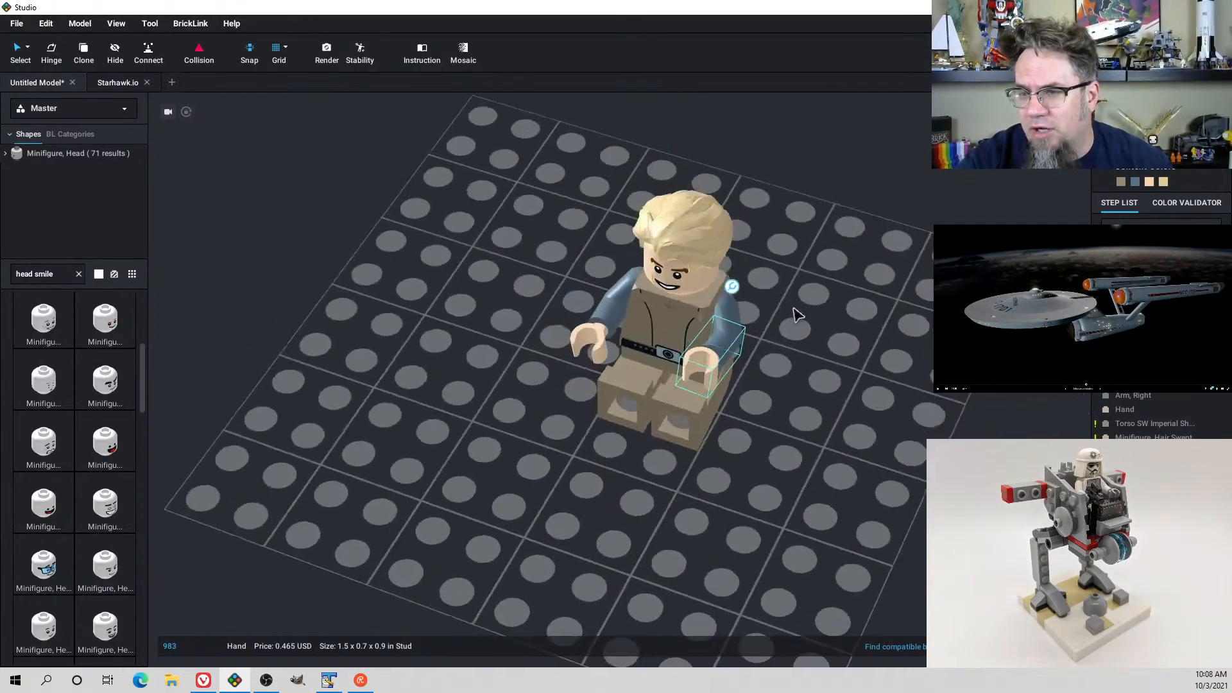
pyautogui.click(683, 302)
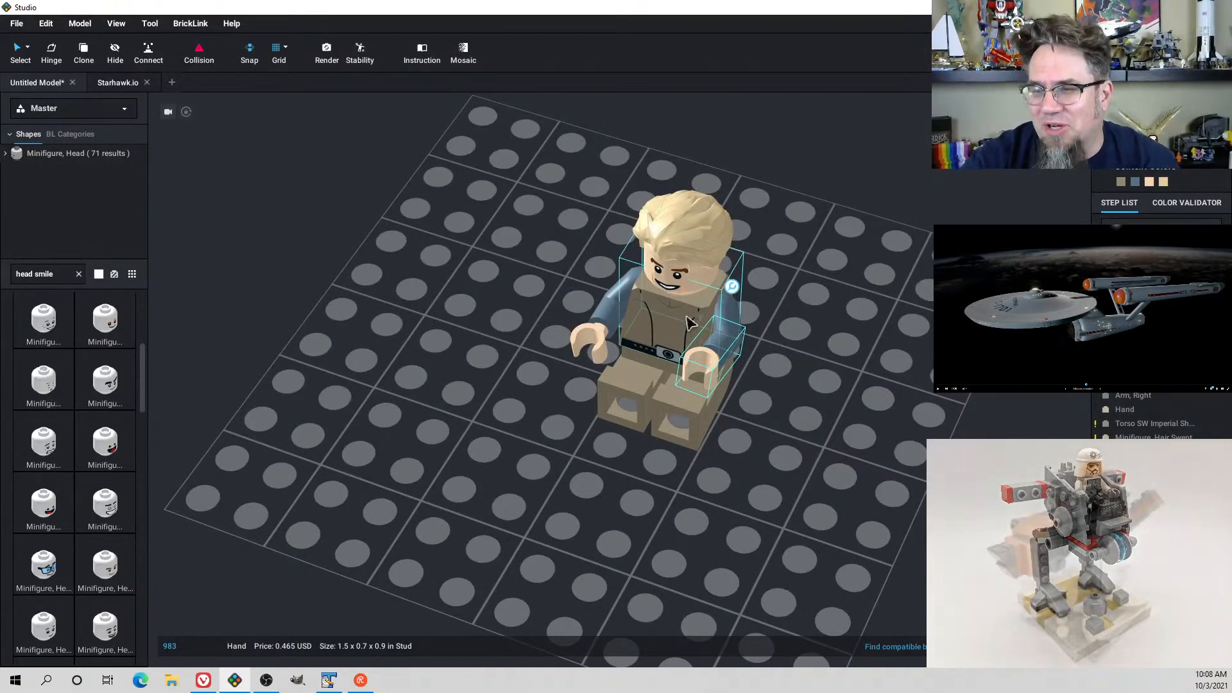
pyautogui.tripleClick(48, 271)
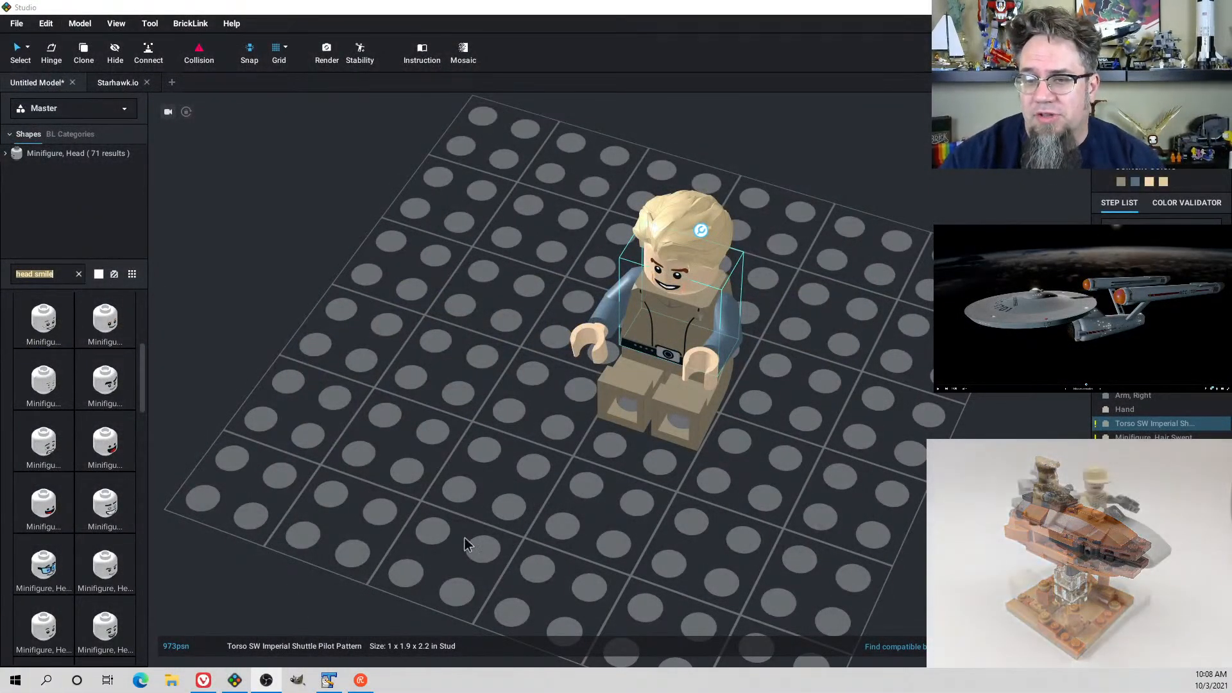
pyautogui.moveTo(545, 513); pyautogui.dragTo(553, 498, button='right')
pyautogui.moveTo(454, 451); pyautogui.dragTo(431, 461, button='middle')
pyautogui.press('Delete')
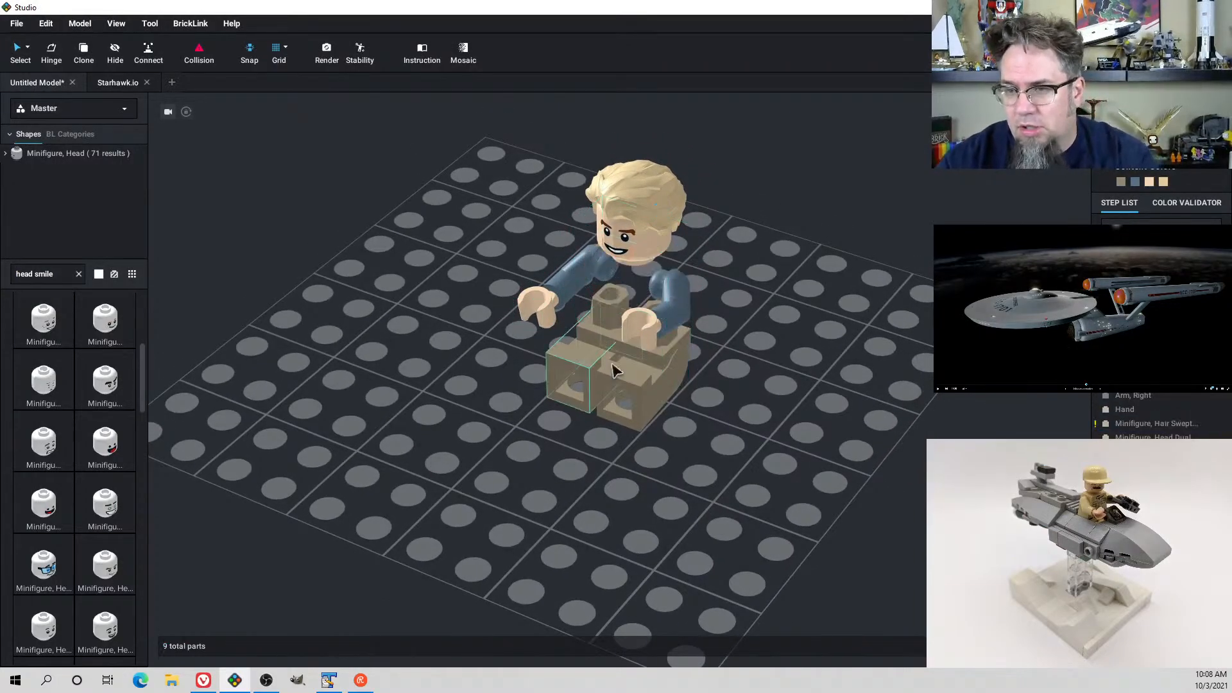
# Recolour the minifigure's hips and both legs Black
pyautogui.doubleClick(630, 387)
pyautogui.moveTo(539, 430); pyautogui.dragTo(628, 396, button='right')
pyautogui.moveTo(738, 411); pyautogui.dragTo(617, 324)
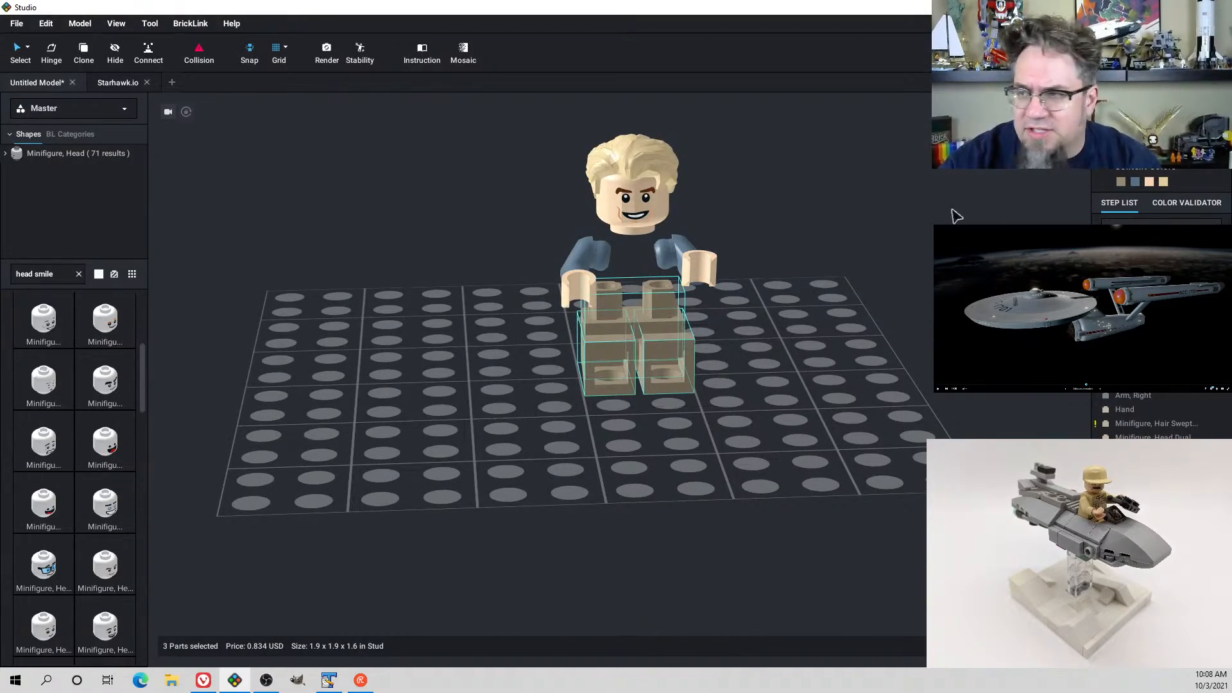
pyautogui.click(1161, 140)
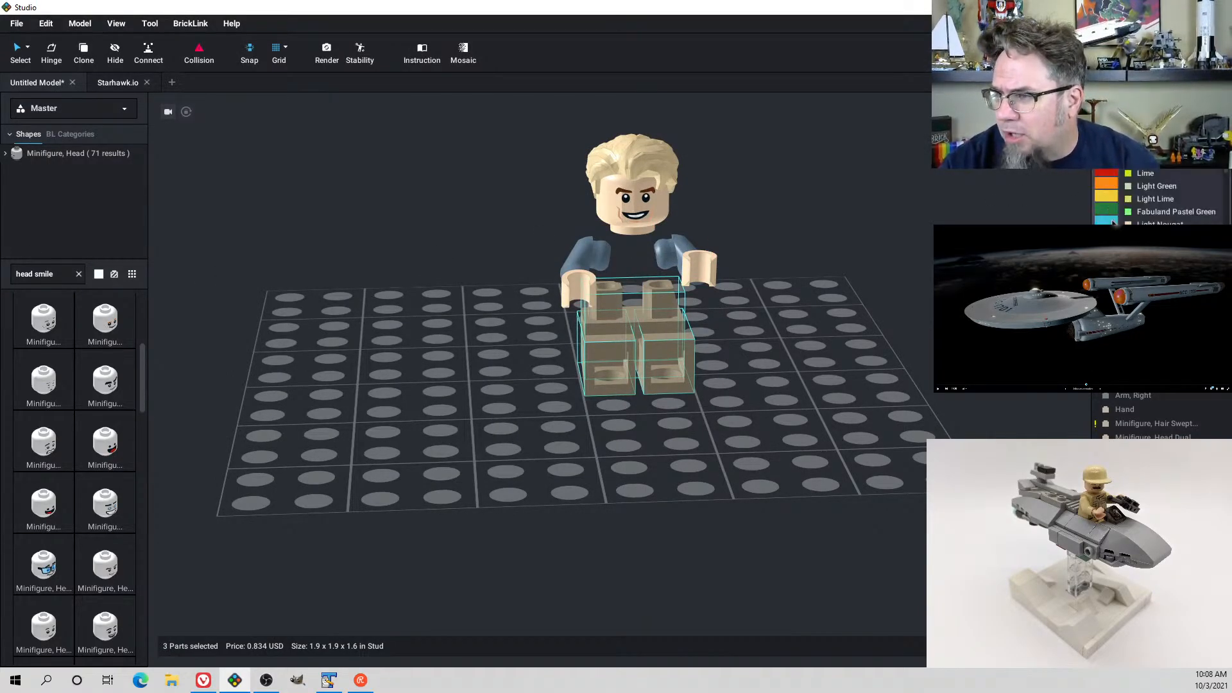
pyautogui.scroll(-2, 1109, 193)
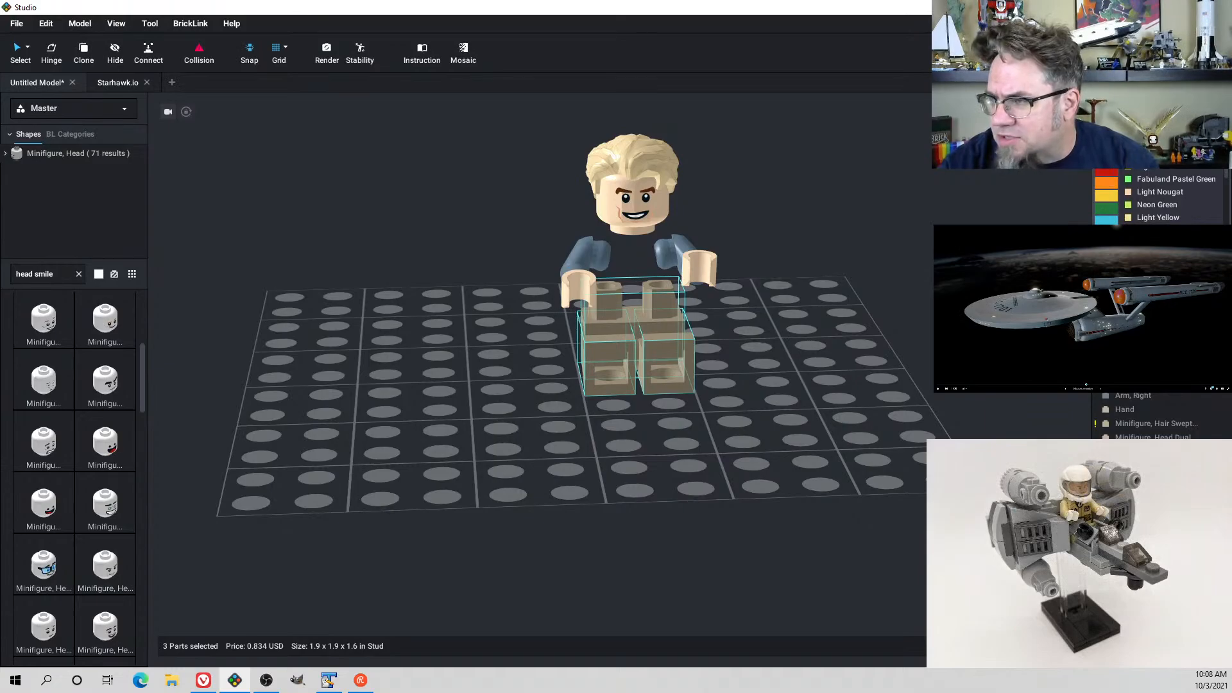
pyautogui.scroll(-3, 1133, 193)
pyautogui.click(1148, 159)
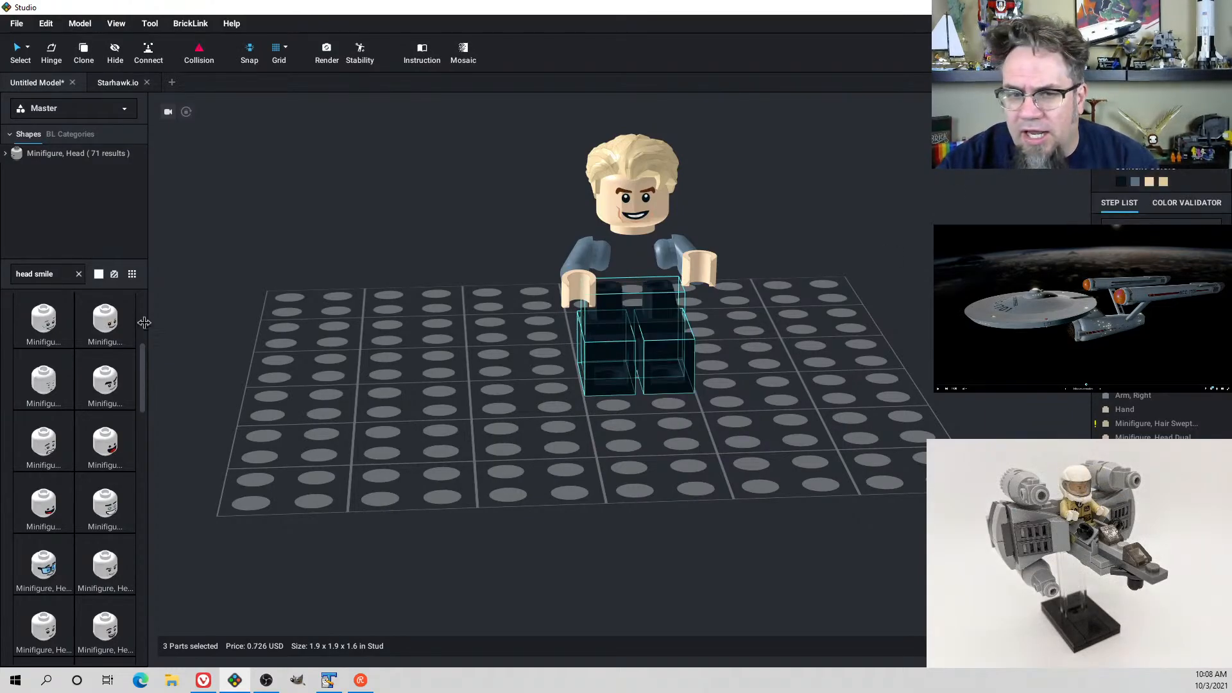
# Search the parts library for "torso" and place the Torso Plain between the minifigure's head and hips
pyautogui.tripleClick(57, 272)
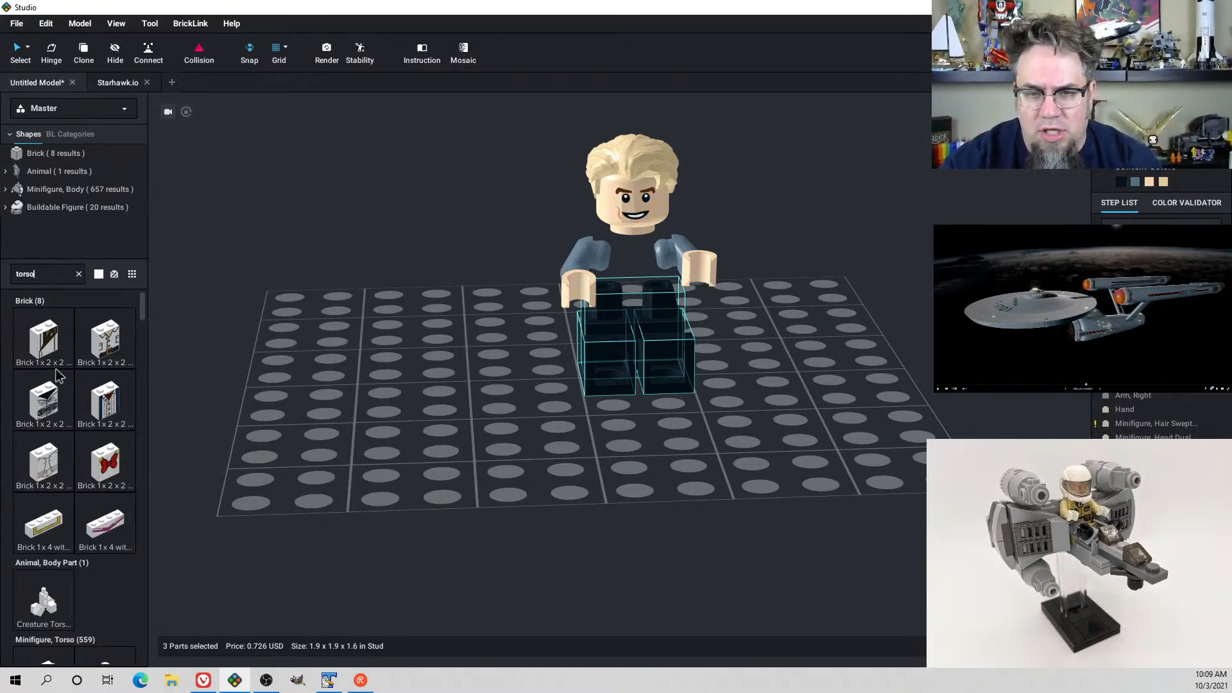
pyautogui.scroll(-5, 59, 385)
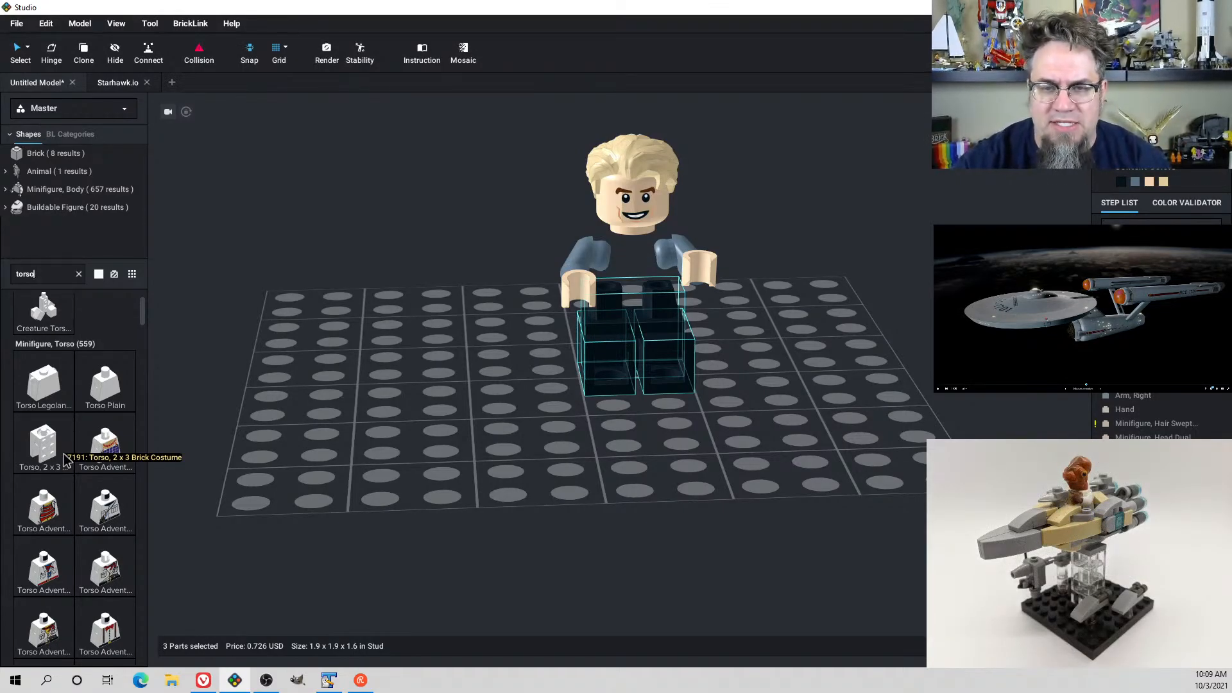
pyautogui.moveTo(108, 383); pyautogui.dragTo(636, 256)
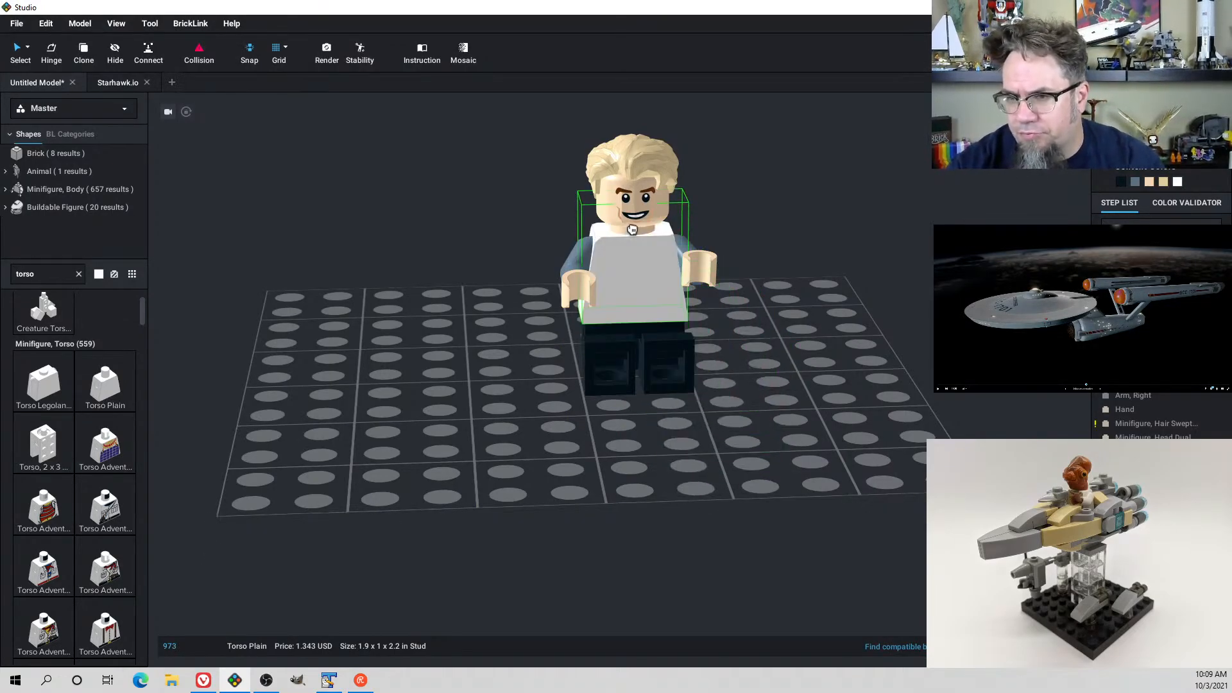
# Recolour the plain torso and both arms Yellow to make a gold uniform shirt
pyautogui.moveTo(649, 247); pyautogui.dragTo(609, 313, button='right')
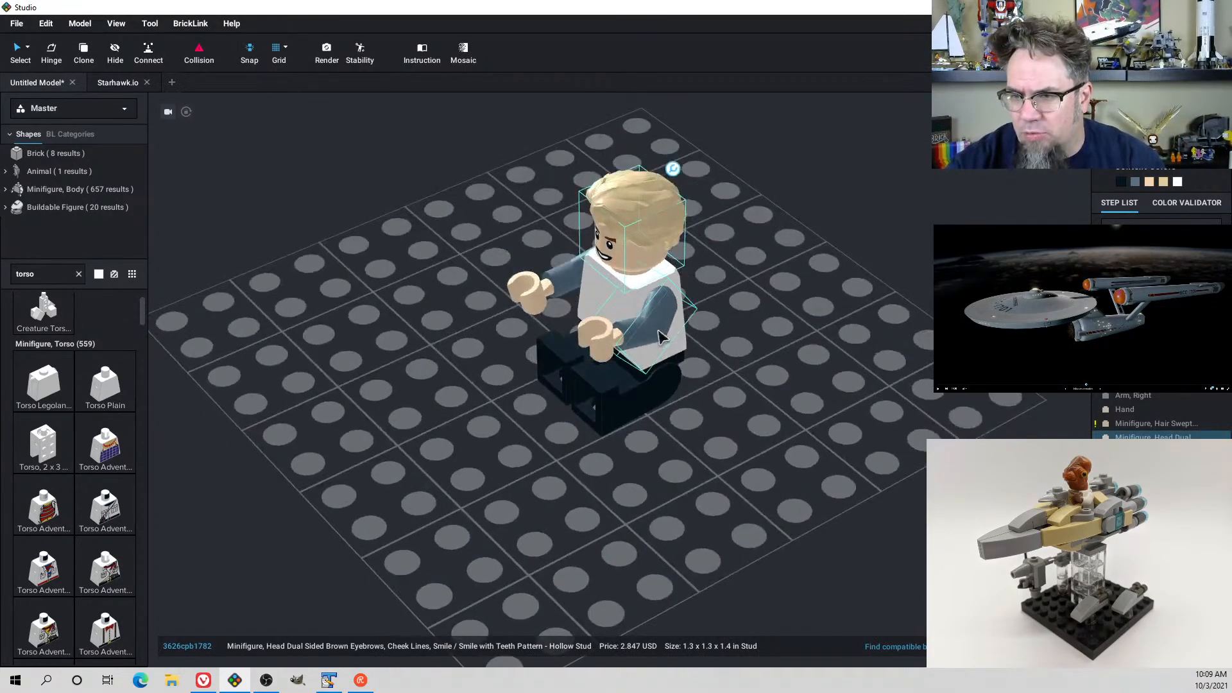
pyautogui.click(609, 312)
pyautogui.keyDown('ctrl'); pyautogui.click(607, 310); pyautogui.keyUp('ctrl')
pyautogui.keyDown('ctrl'); pyautogui.click(574, 274); pyautogui.keyUp('ctrl')
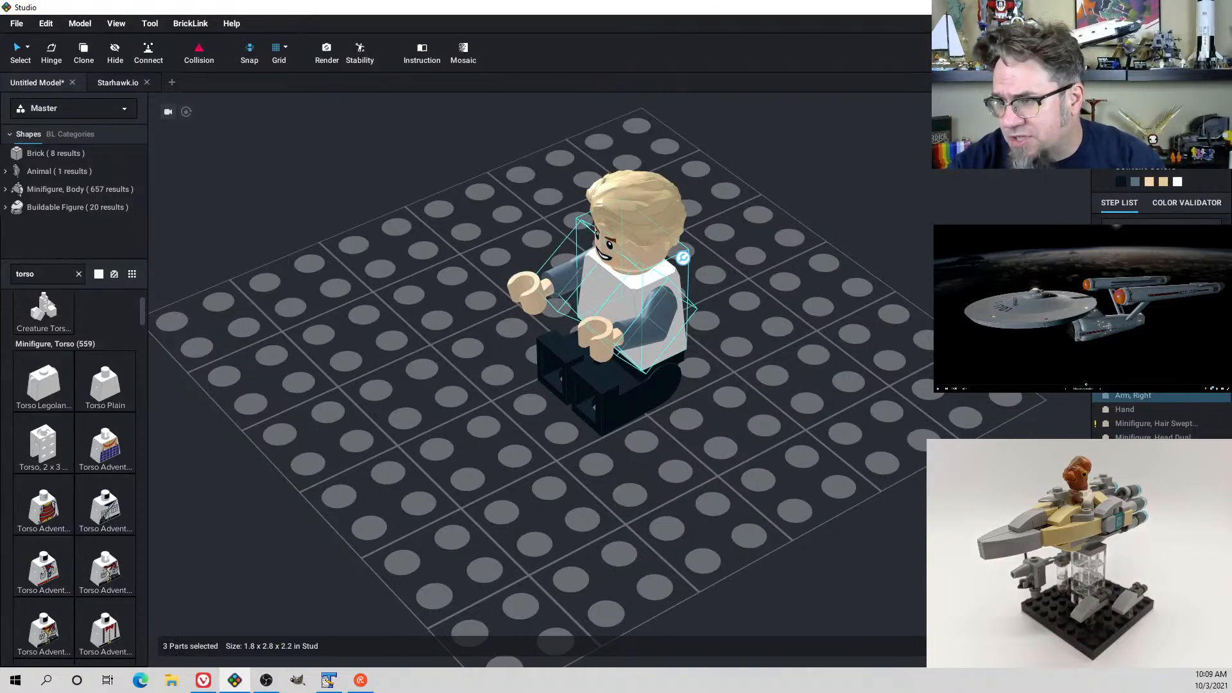
pyautogui.click(1155, 112)
pyautogui.click(1105, 199)
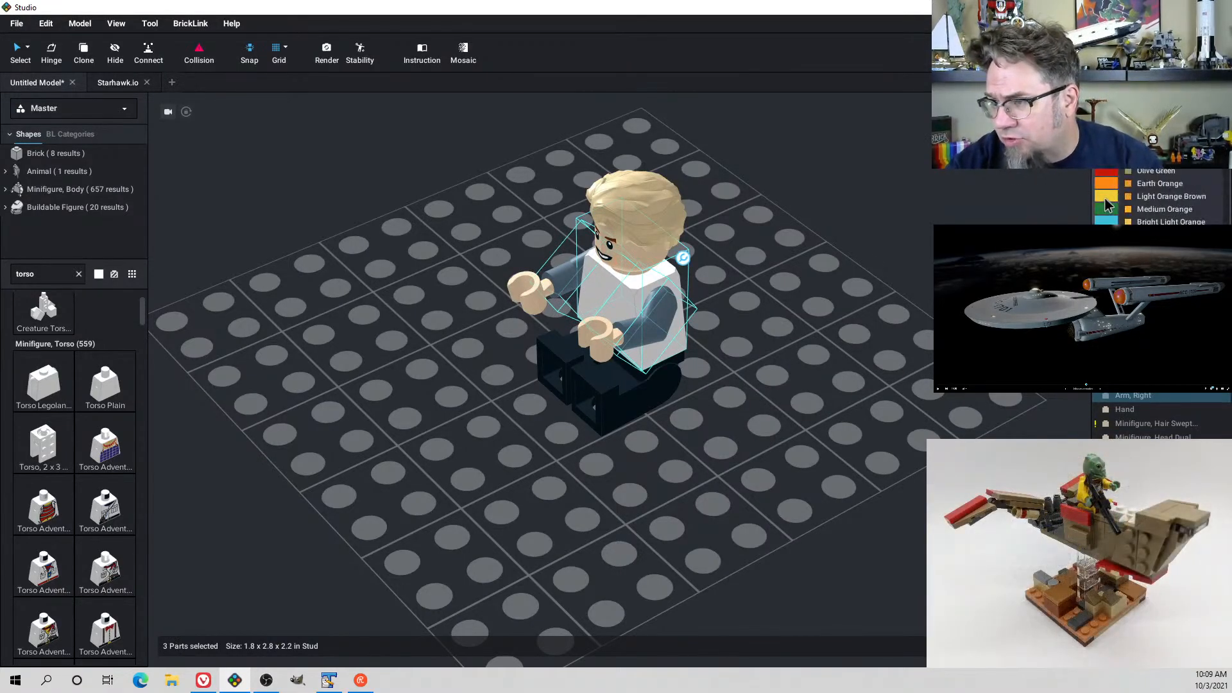
pyautogui.scroll(-1, 1139, 250)
pyautogui.click(1149, 217)
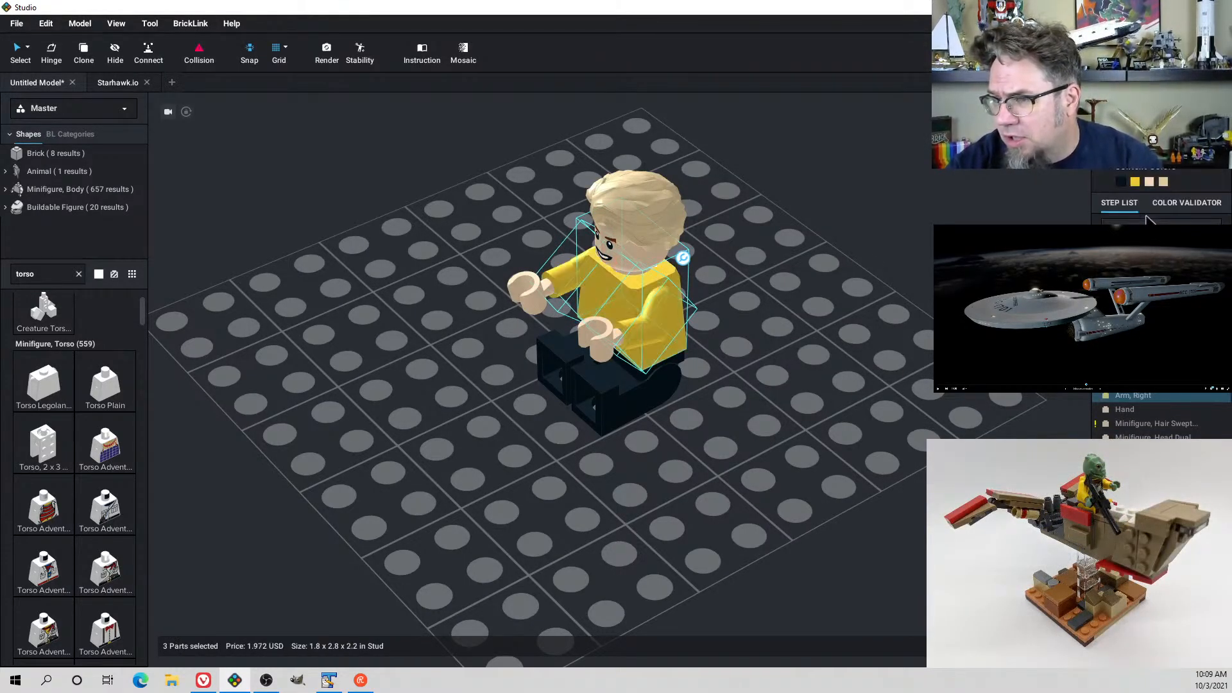
pyautogui.click(719, 303)
# Examine the yellow-shirted minifigure from several angles and look through the printed torso designs in the parts library
pyautogui.moveTo(768, 308)
pyautogui.mouseDown(button='right')
pyautogui.moveTo(781, 289)
pyautogui.moveTo(786, 304)
pyautogui.mouseUp(button='right')
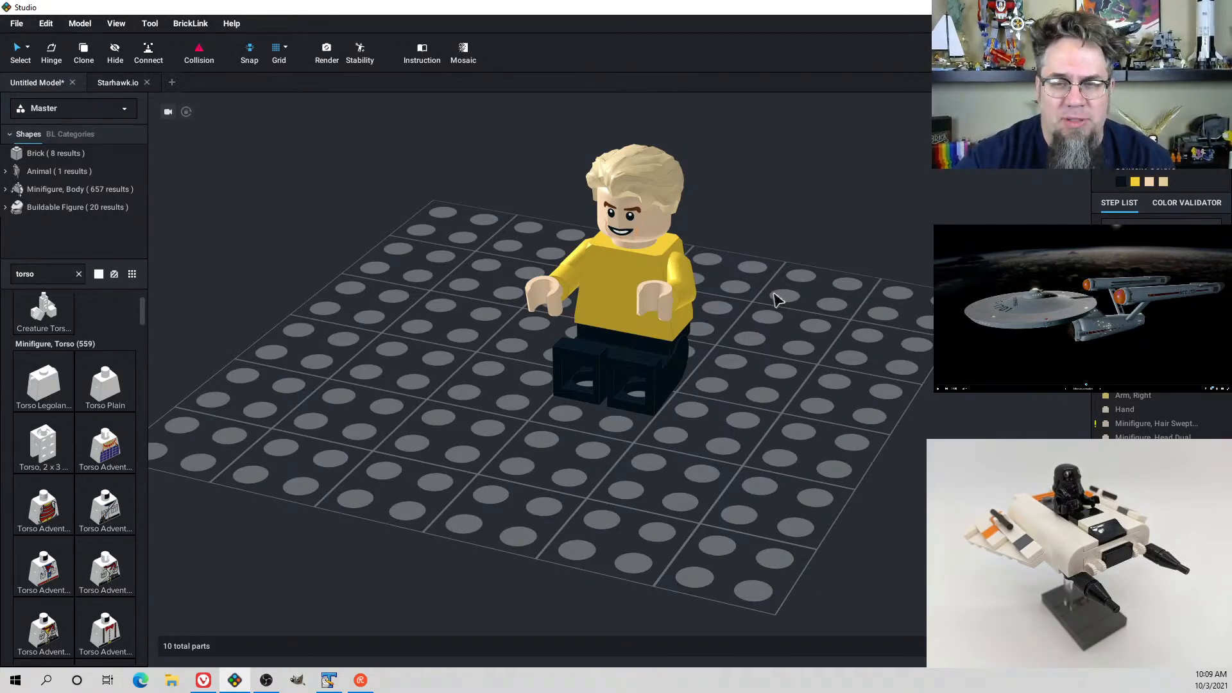
pyautogui.moveTo(507, 387); pyautogui.dragTo(497, 387, button='right')
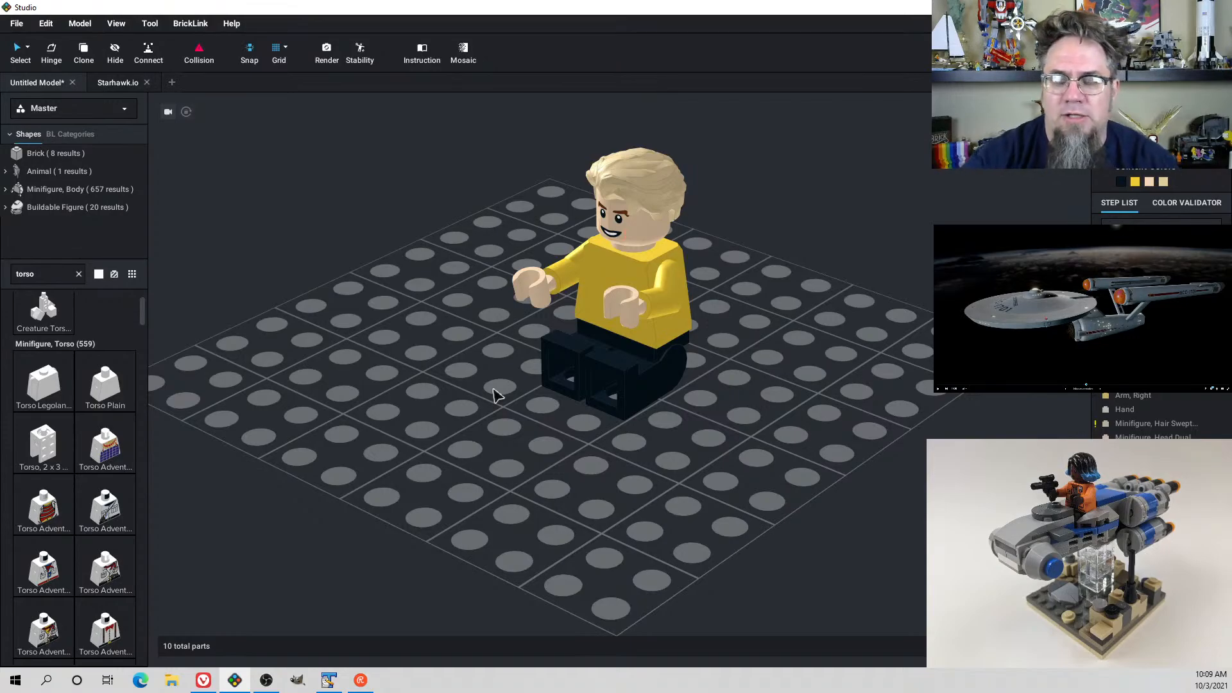
pyautogui.scroll(-3, 92, 504)
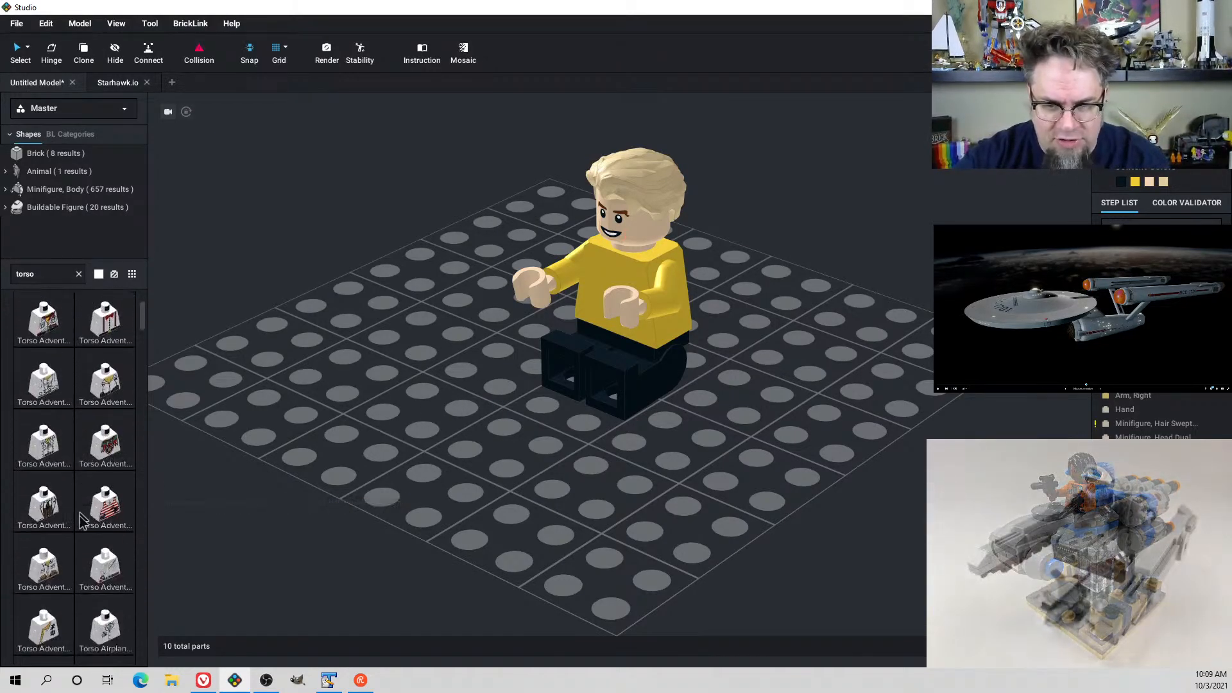
pyautogui.scroll(-5, 82, 521)
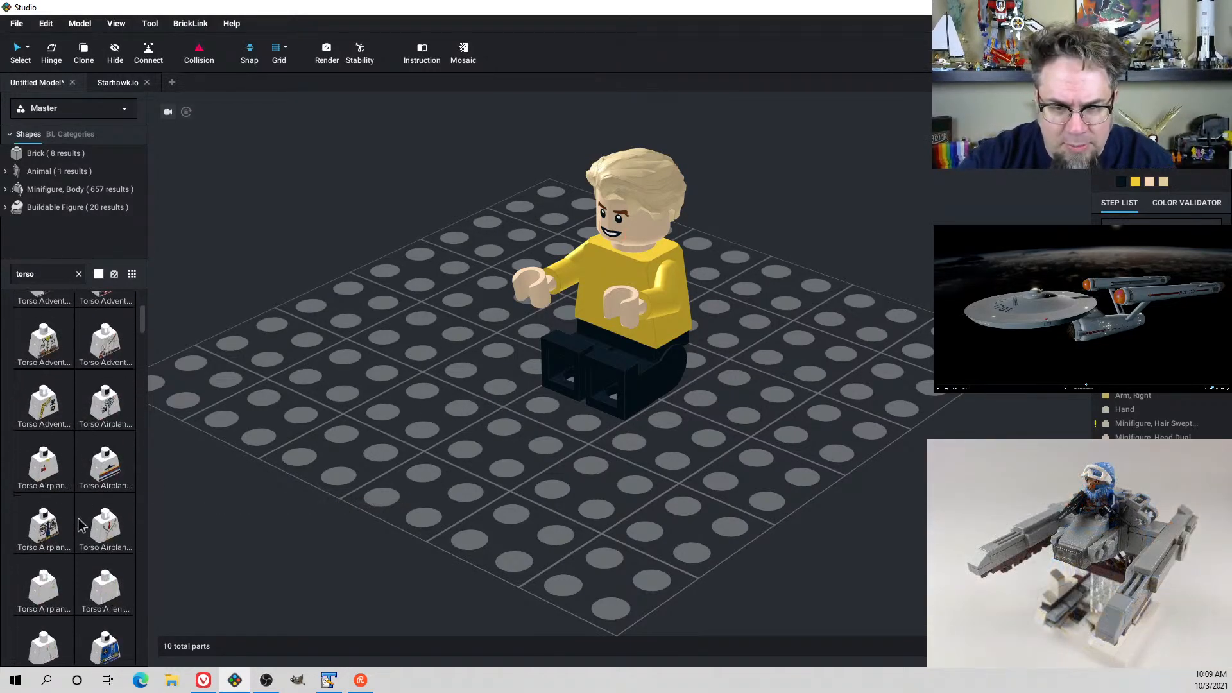
pyautogui.scroll(-3, 82, 521)
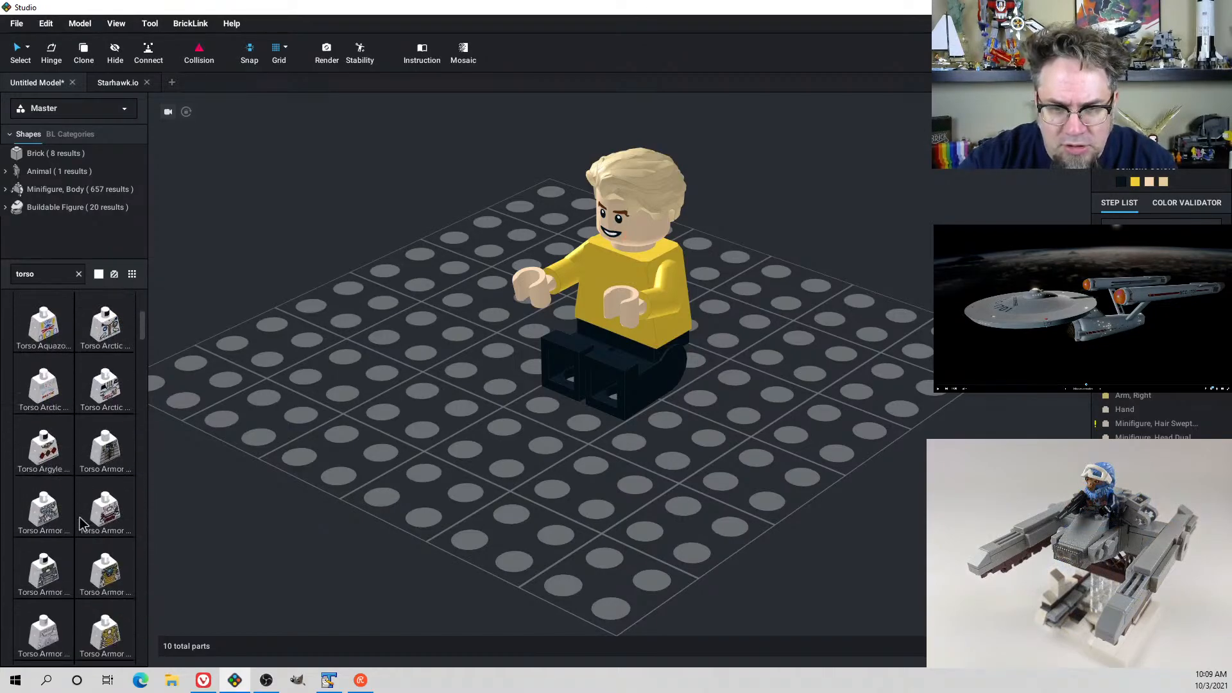
pyautogui.moveTo(632, 392)
pyautogui.mouseDown(button='right')
pyautogui.moveTo(628, 402)
pyautogui.moveTo(677, 399)
pyautogui.moveTo(637, 406)
pyautogui.mouseUp(button='right')
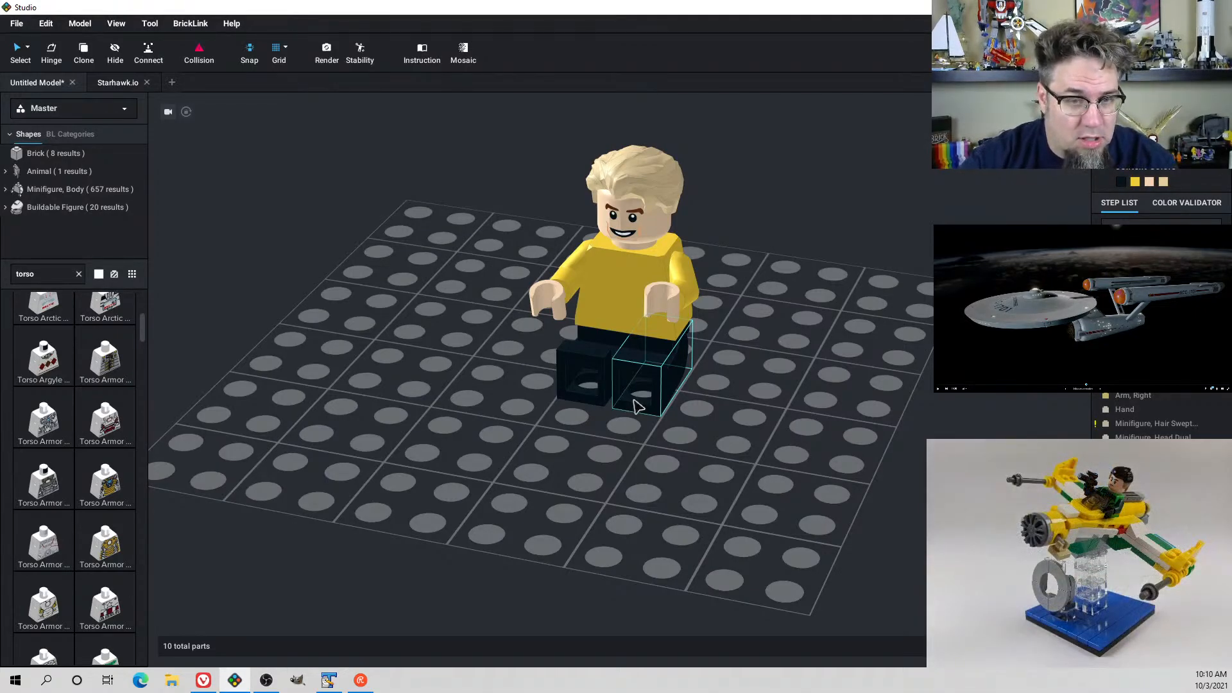
pyautogui.moveTo(473, 379); pyautogui.dragTo(510, 369, button='right')
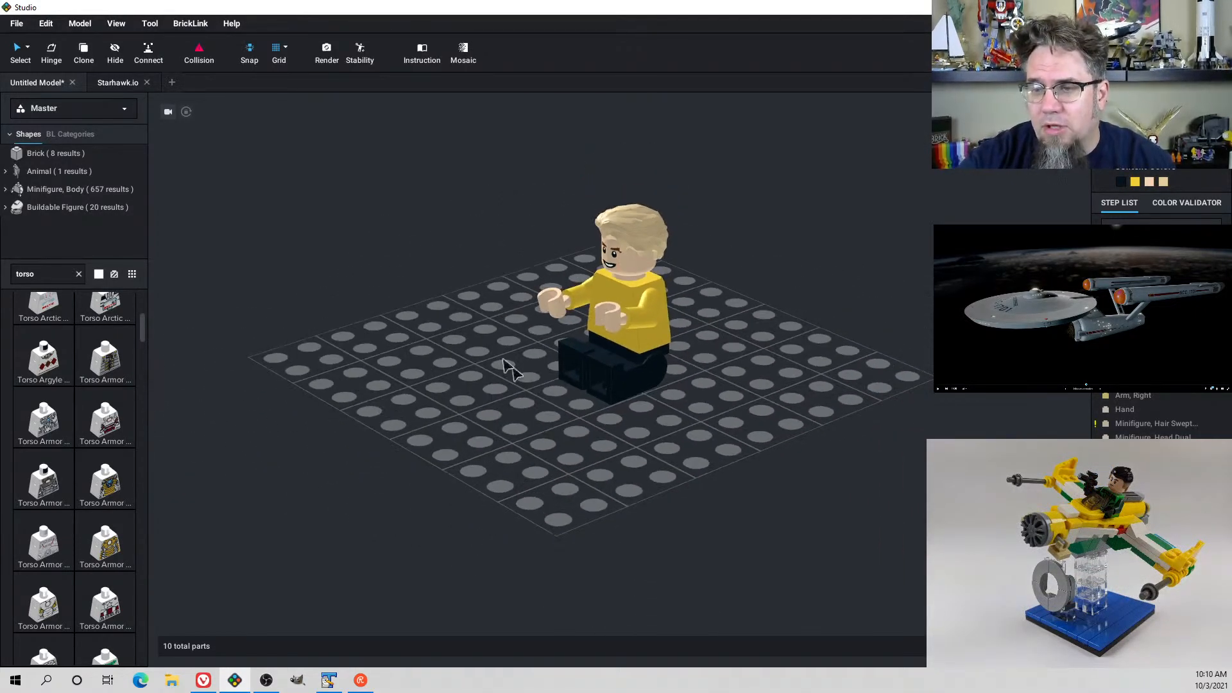
# Set the parts palette colour to Light Bluish Gray and clear the torso search
pyautogui.click(99, 274)
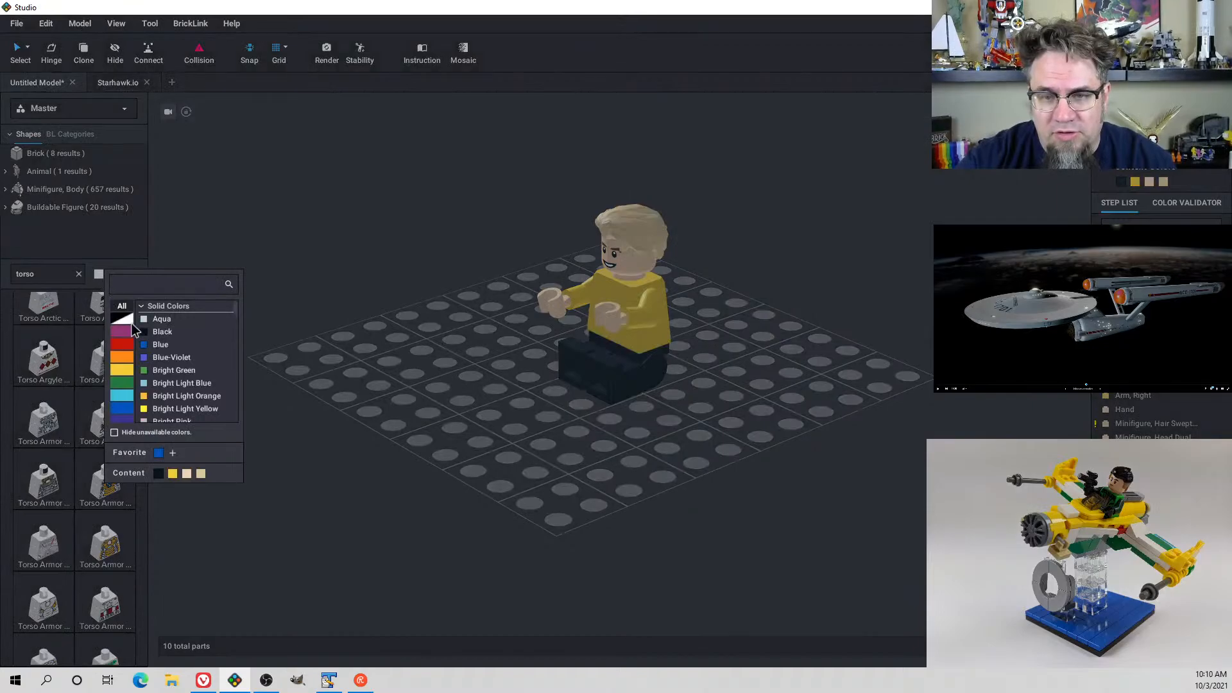
pyautogui.click(127, 322)
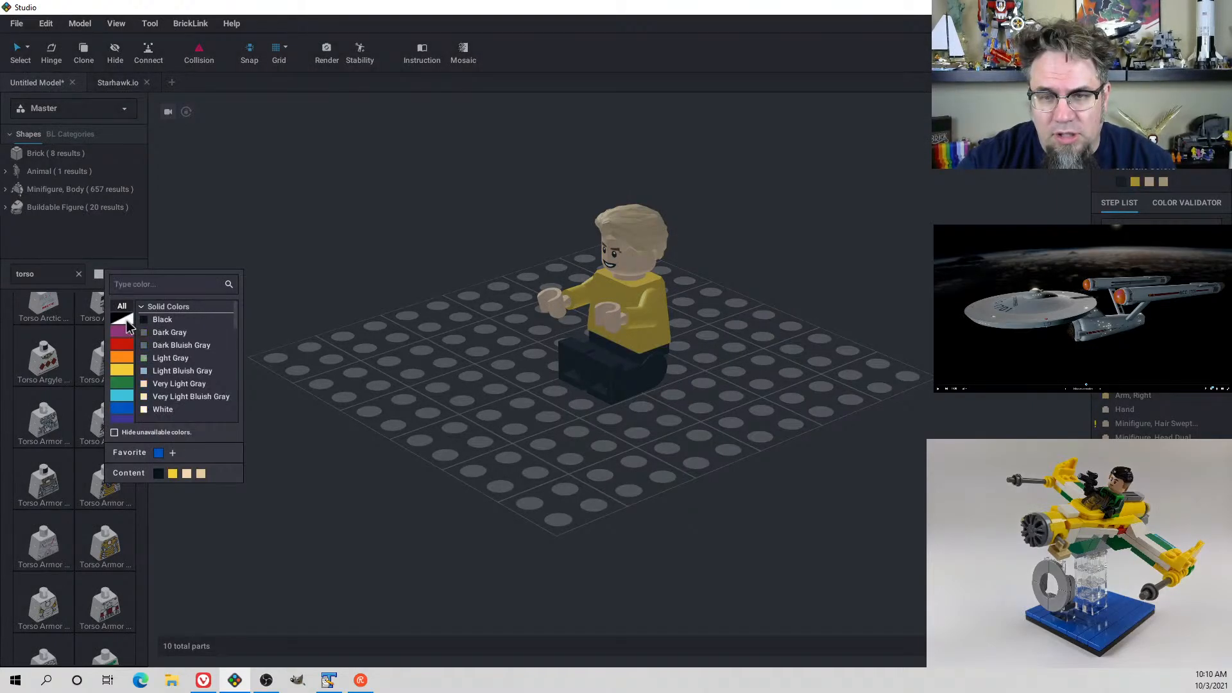
pyautogui.click(169, 371)
pyautogui.moveTo(143, 335); pyautogui.dragTo(145, 281)
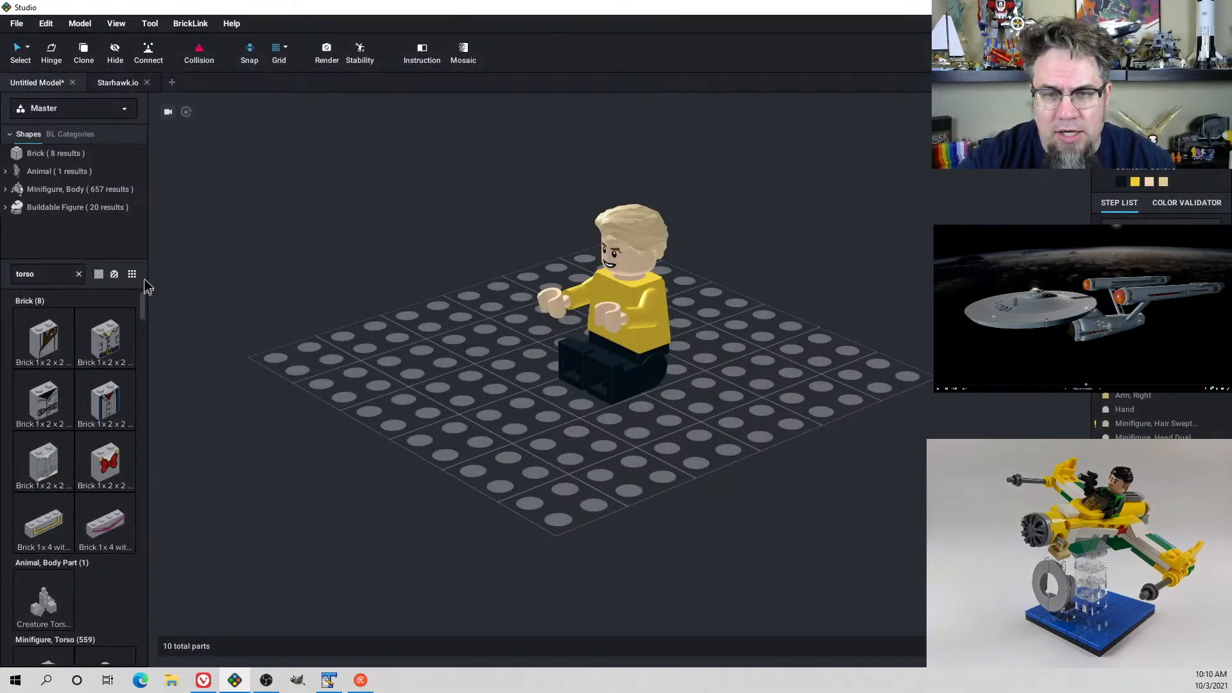
pyautogui.click(79, 274)
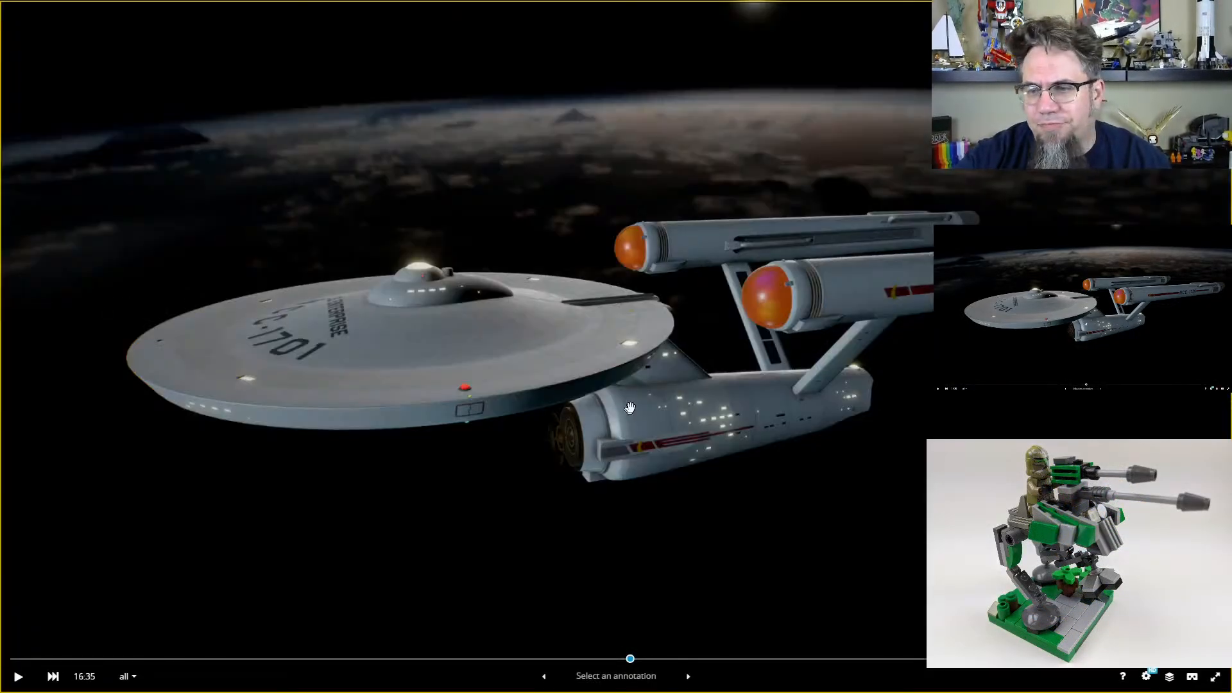
# Turn the 3D USS Enterprise reference model to view the saucer from above, and return to Studio
pyautogui.moveTo(550, 374); pyautogui.dragTo(393, 372)
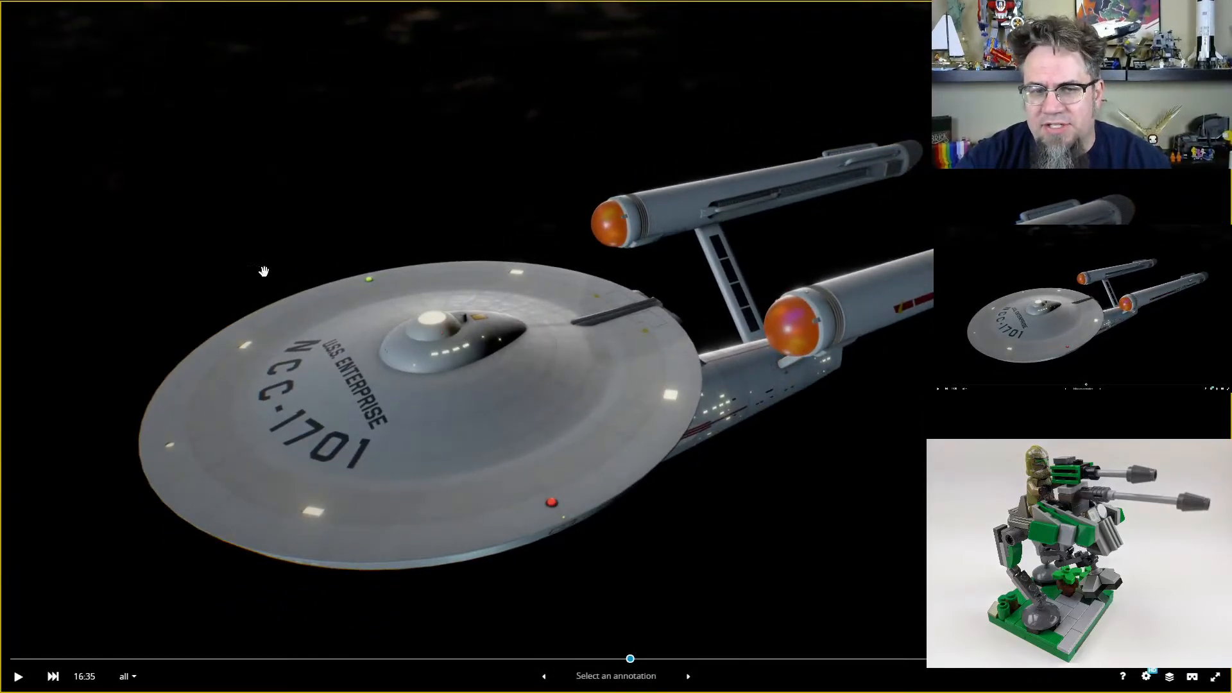
pyautogui.hotkey('alt', 'Tab')
# Raise the minifigure's right arm and hand slightly at the shoulder with the Hinge tool
pyautogui.scroll(-4, 542, 360)
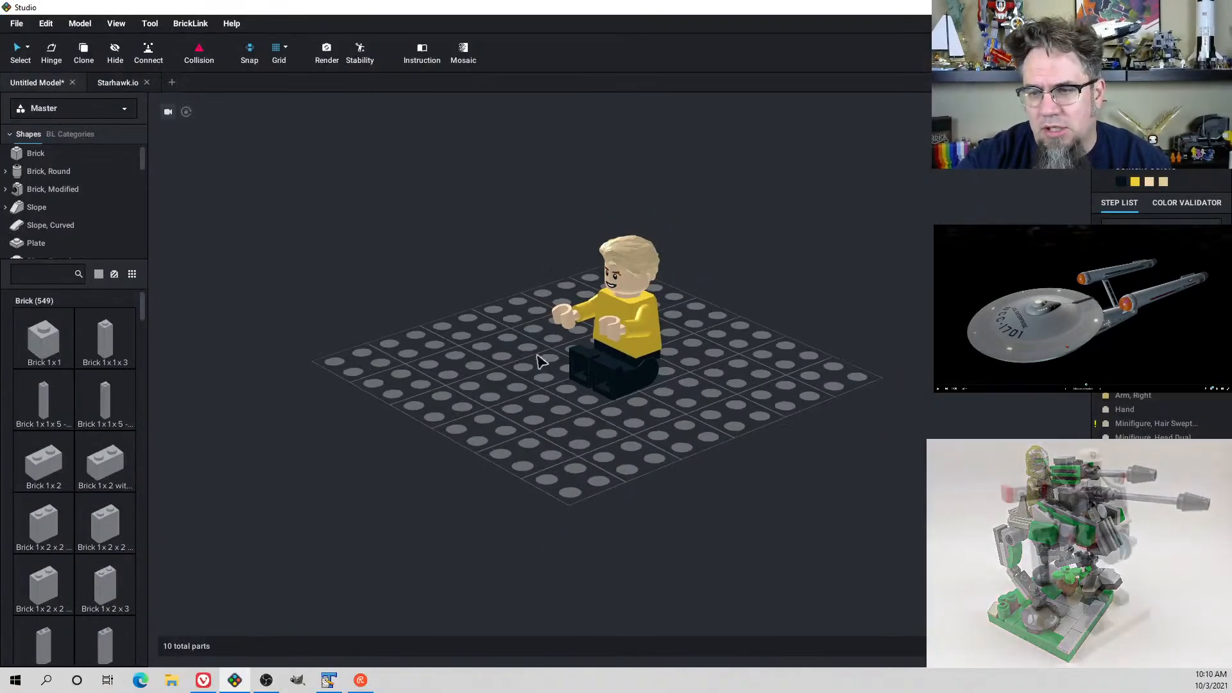
pyautogui.moveTo(613, 376); pyautogui.dragTo(636, 336, button='right')
pyautogui.click(626, 340)
pyautogui.press('h')
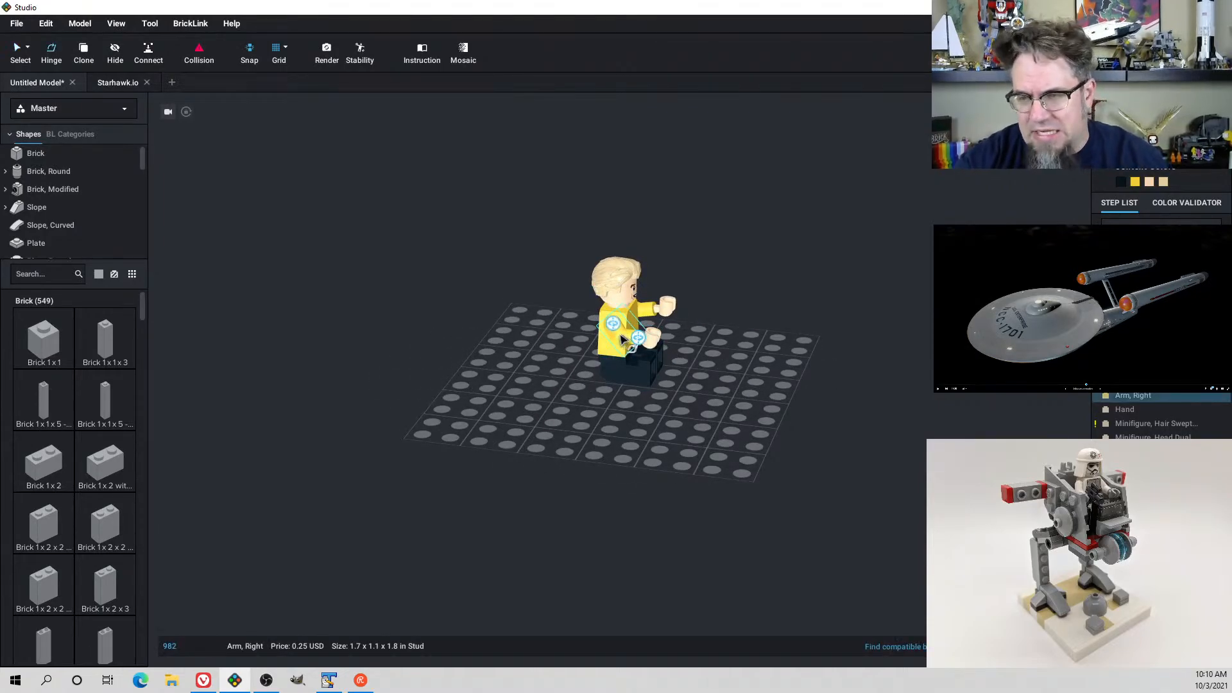
pyautogui.click(610, 334)
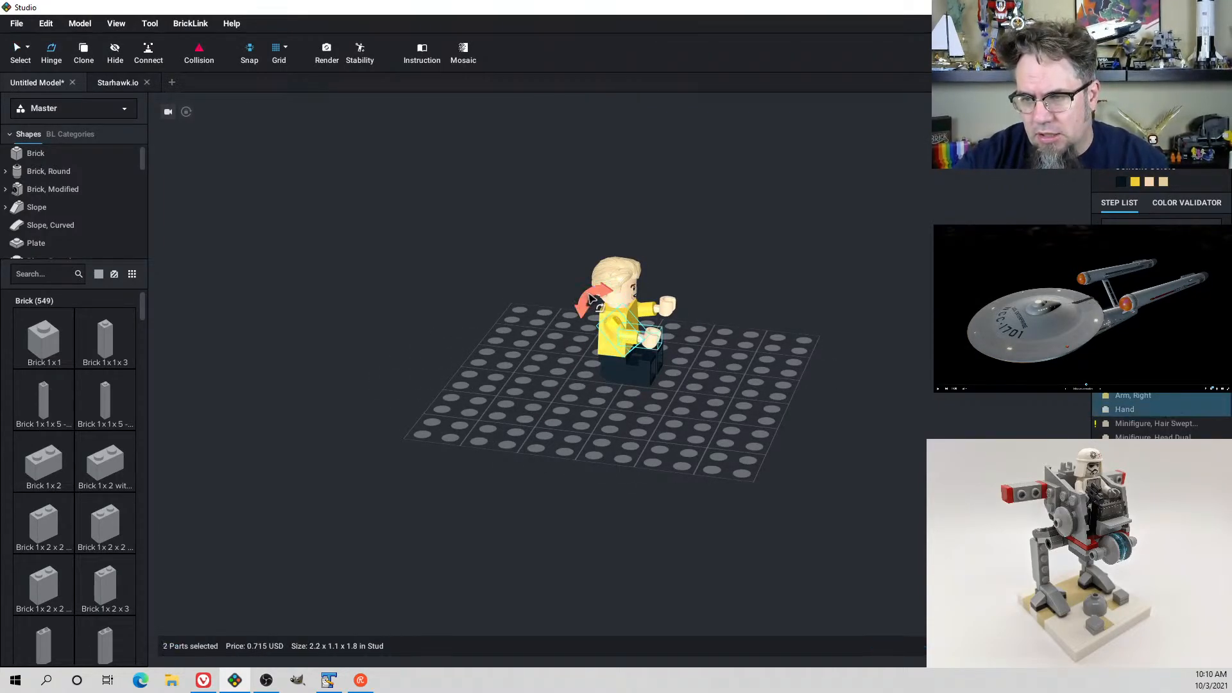
pyautogui.moveTo(589, 301); pyautogui.dragTo(581, 314)
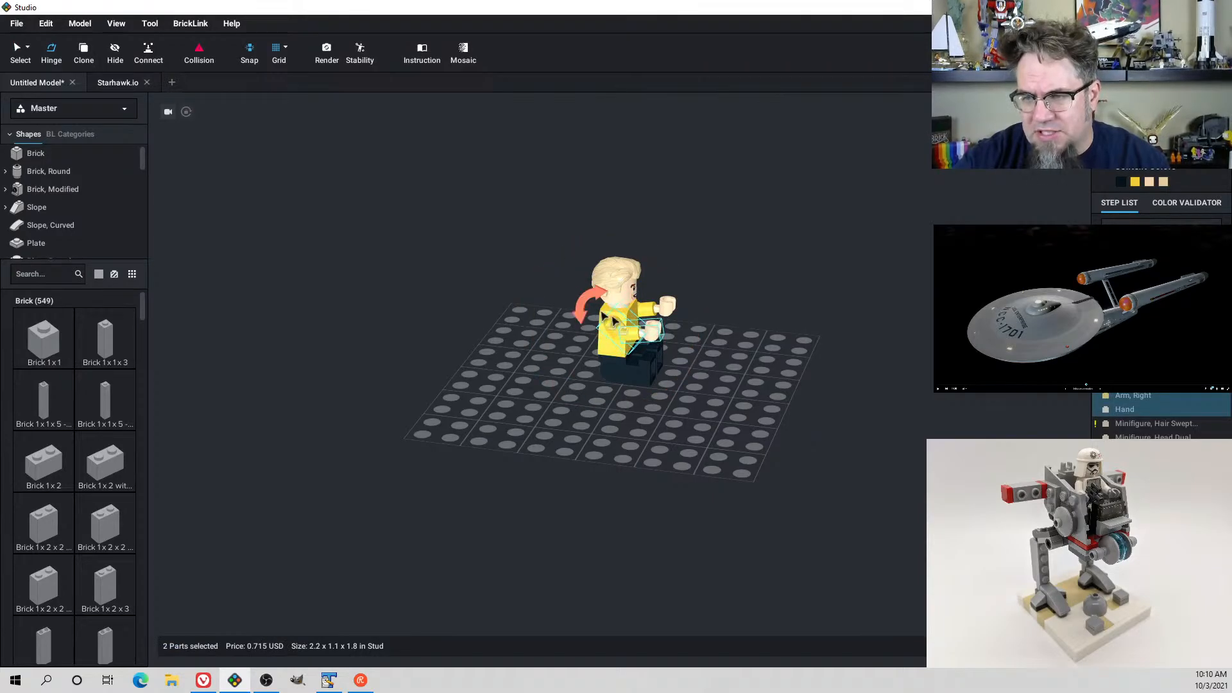
pyautogui.moveTo(583, 312); pyautogui.dragTo(554, 419, button='right')
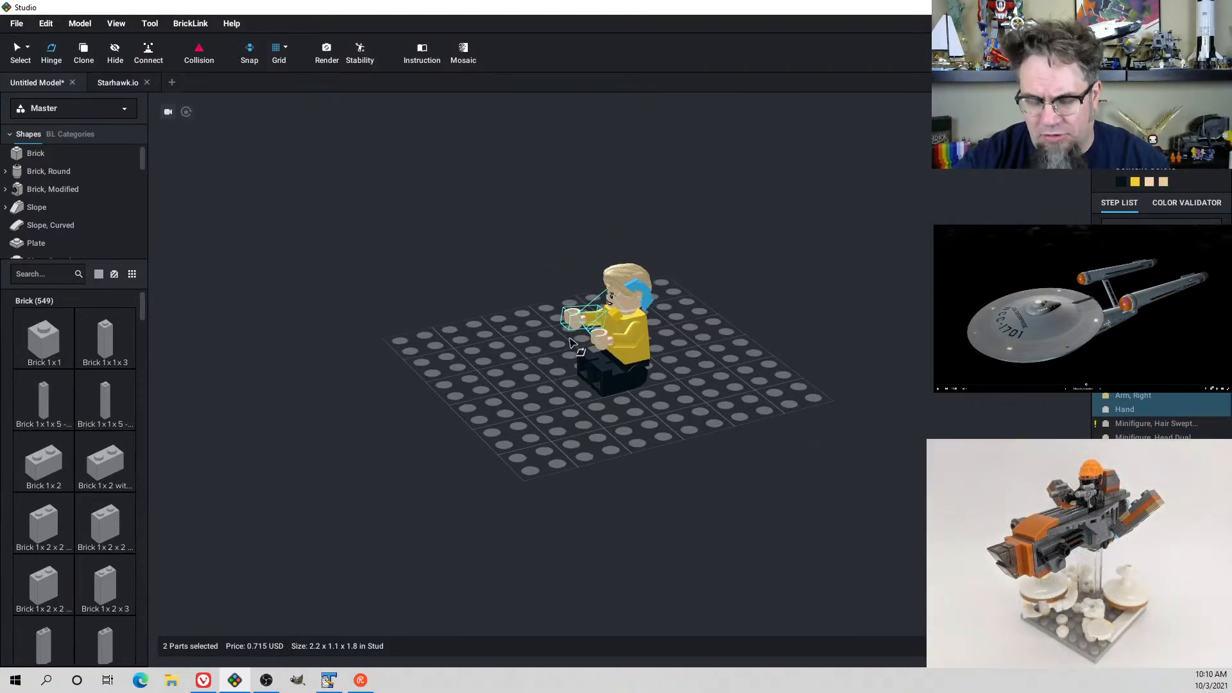
pyautogui.click(545, 451)
pyautogui.scroll(3, 578, 411)
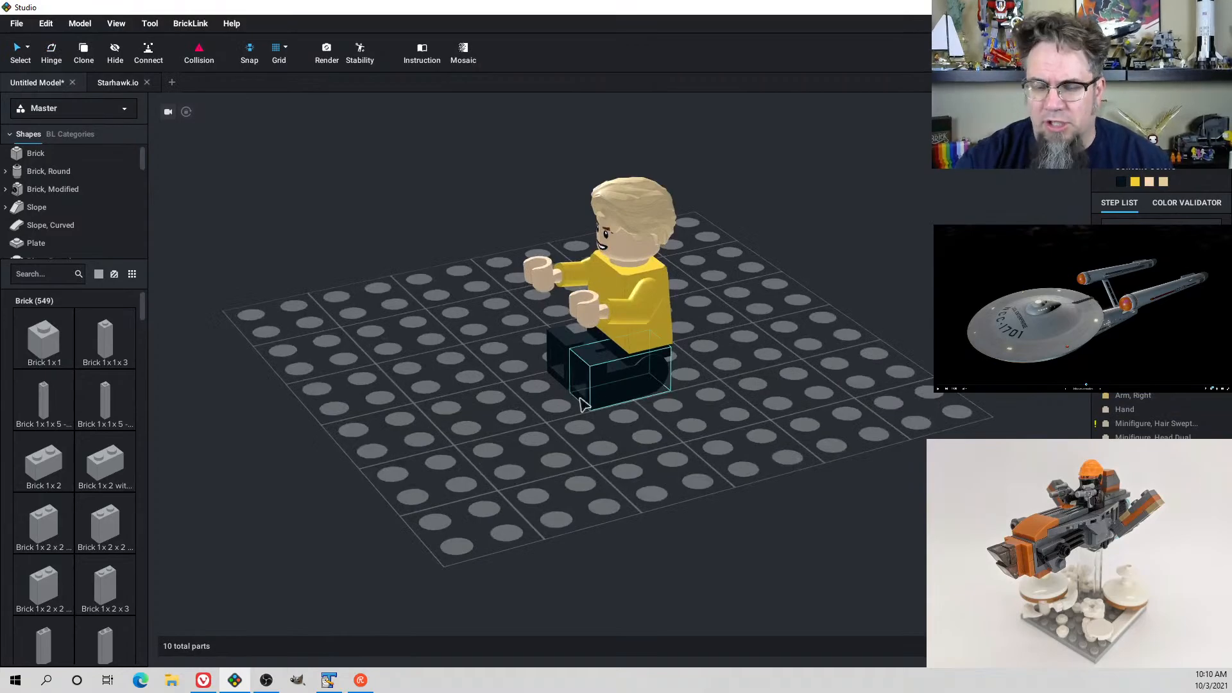
# Check the nacelle fronts on the Enterprise reference model and search the parts library for "dome"
pyautogui.click(36, 281)
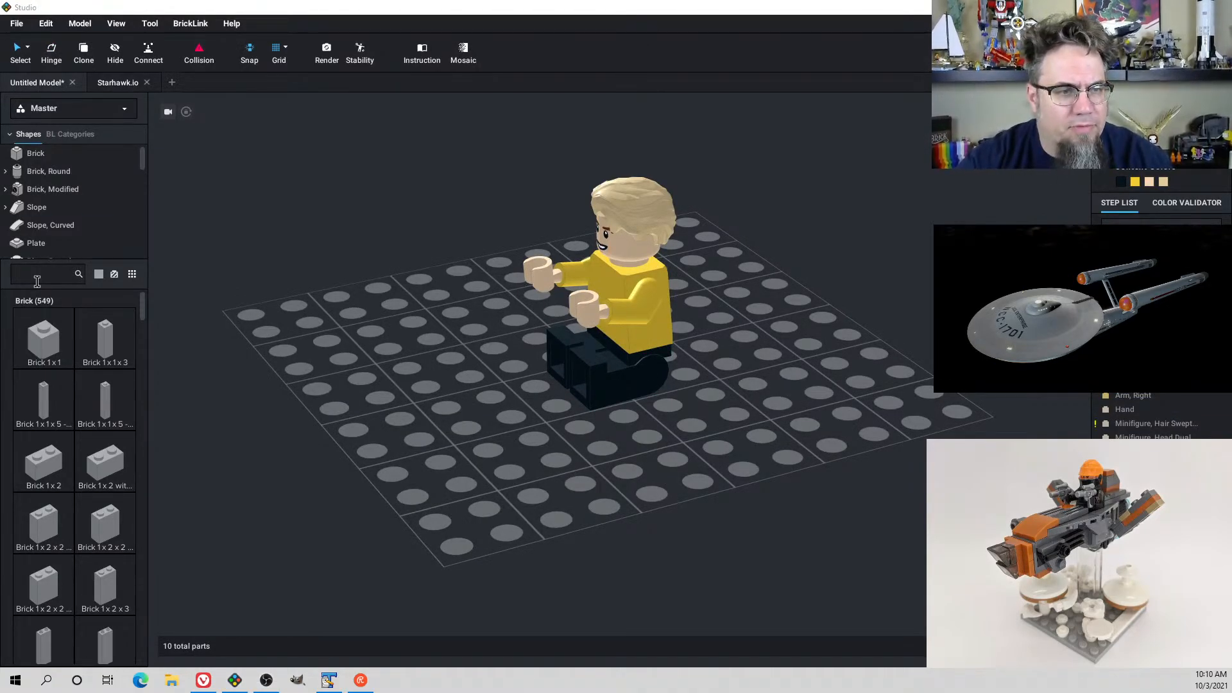
pyautogui.hotkey('alt', 'Tab')
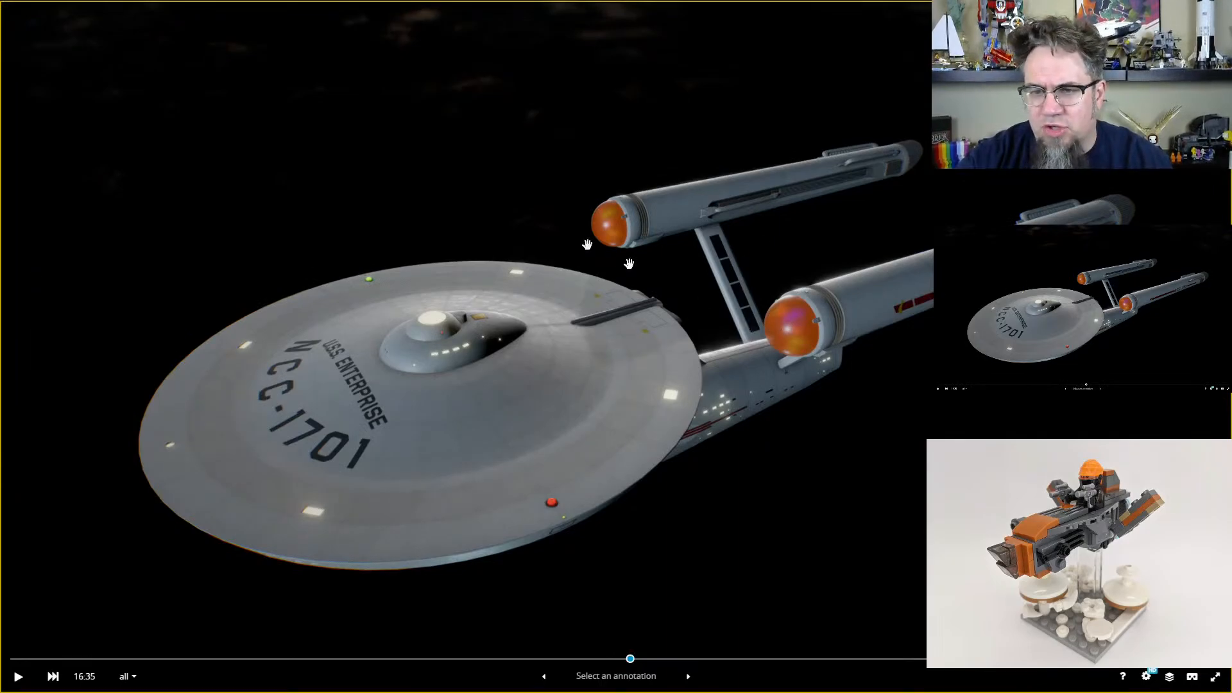
pyautogui.hotkey('alt', 'Tab')
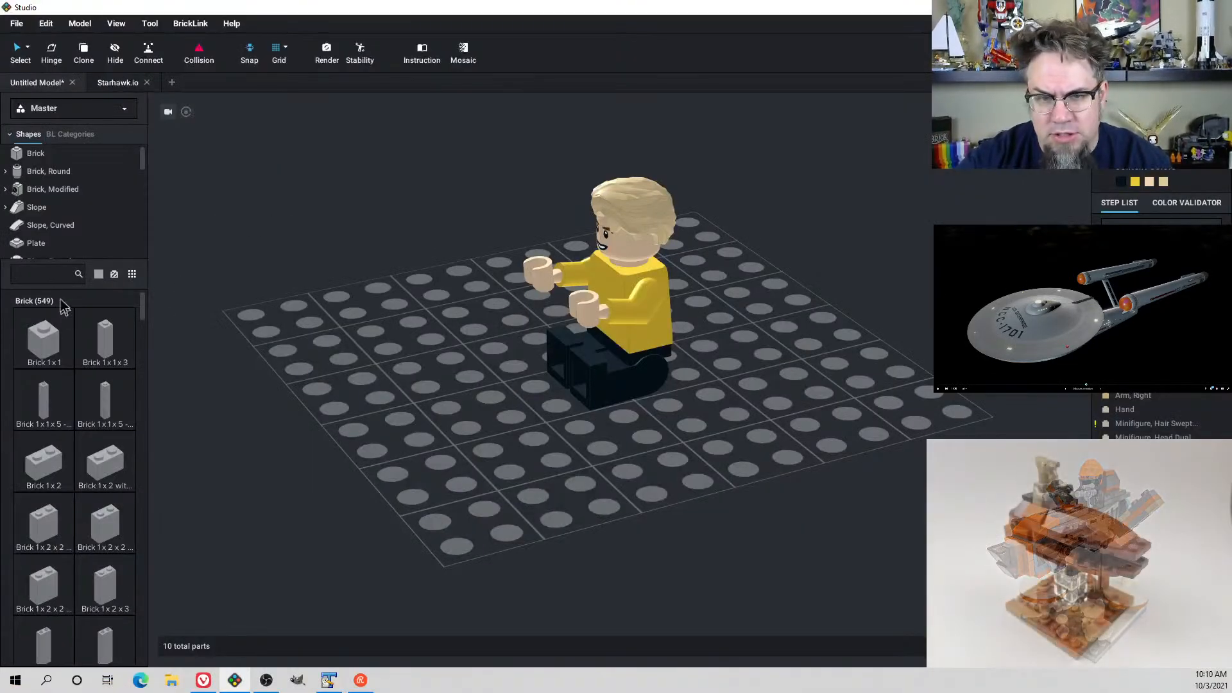
pyautogui.write('dome')
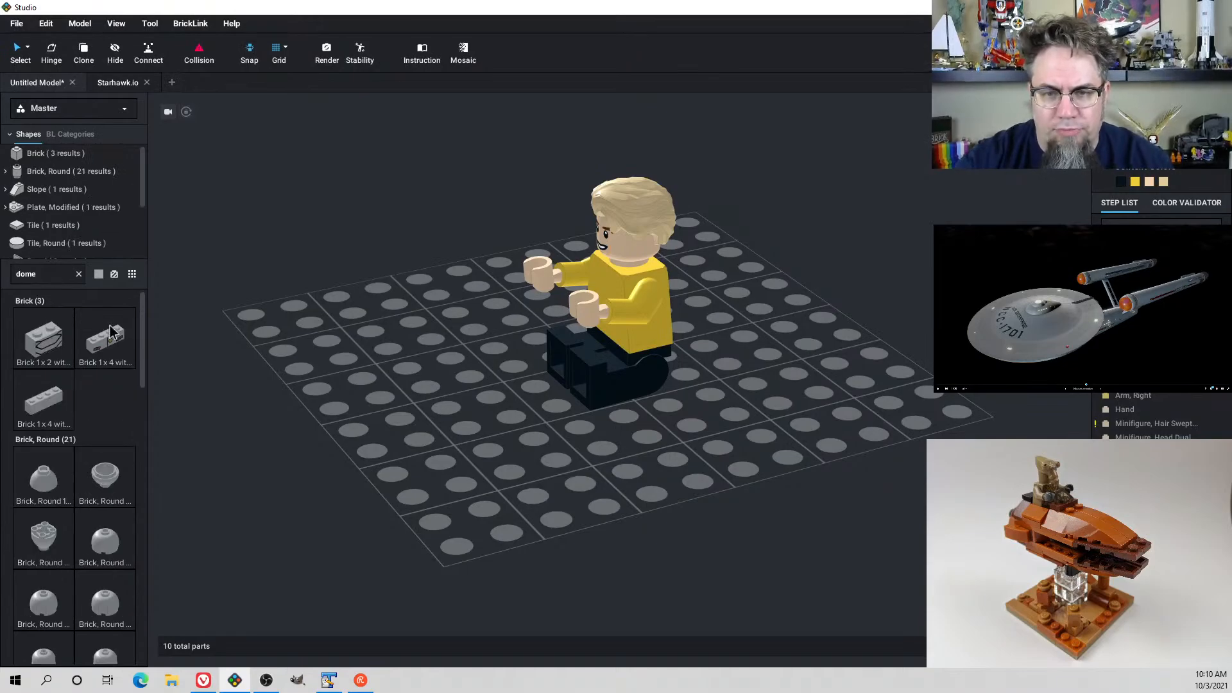
# Place a Brick, Round 2 x 2 Dome Top beside the minifigure, tipped on its side with the rounded top facing forward
pyautogui.click(101, 540)
pyautogui.moveTo(413, 432); pyautogui.dragTo(448, 421, button='right')
pyautogui.press('Down')
pyautogui.click(414, 395)
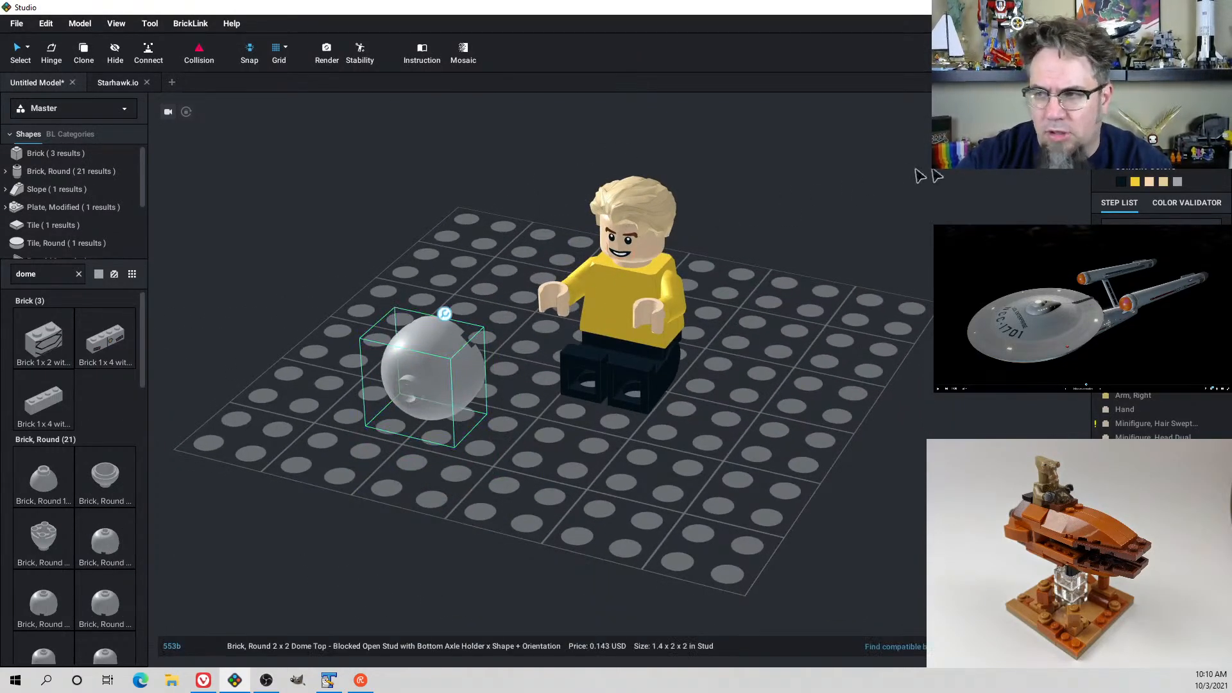
# Try Trans-Orange on the dome beside the minifigure, and recolour it Trans-Neon Orange
pyautogui.click(1160, 134)
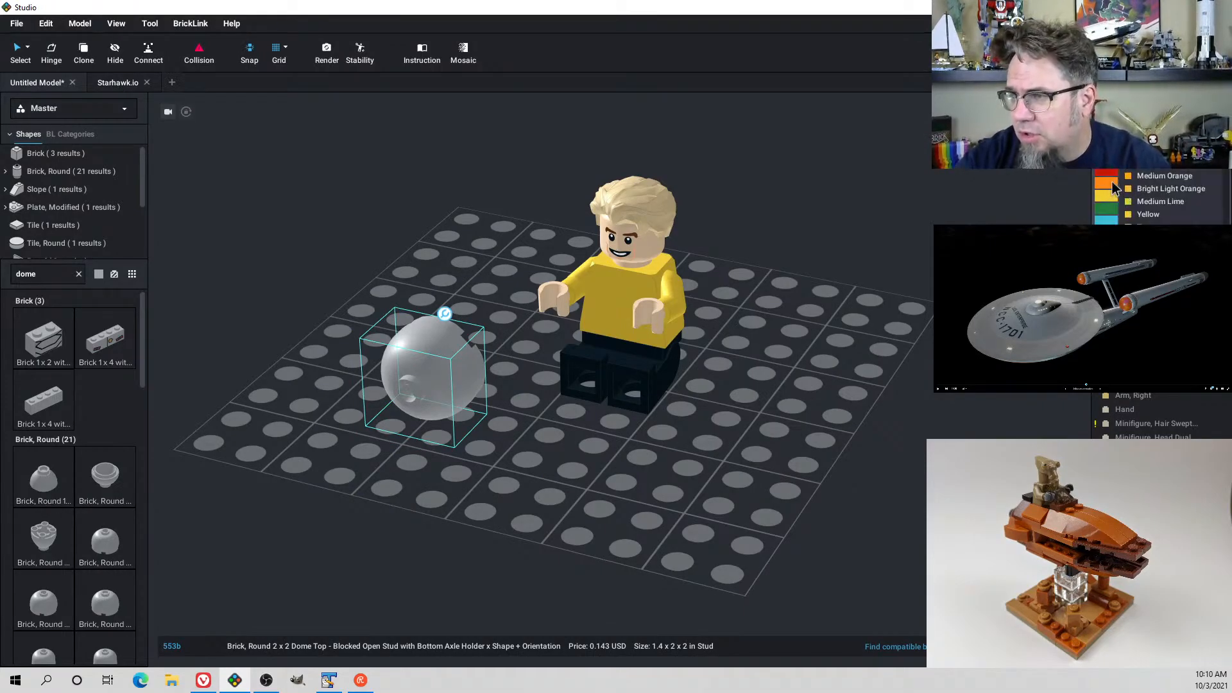
pyautogui.scroll(-5, 1178, 223)
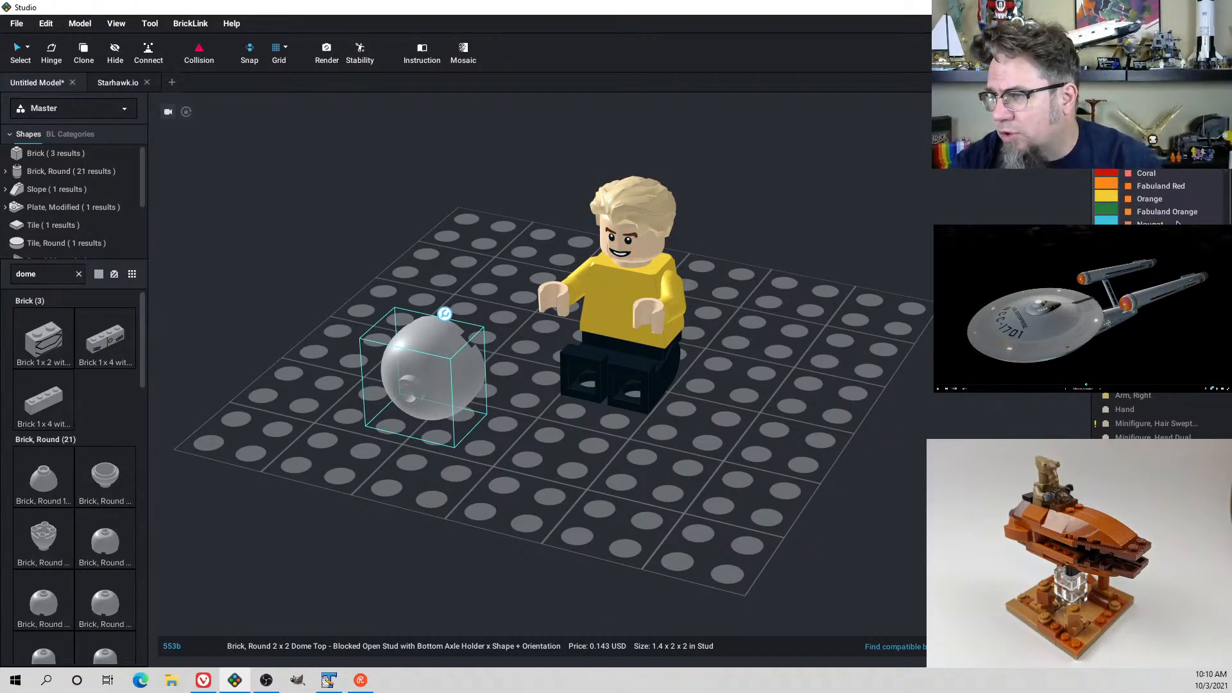
pyautogui.scroll(-3, 1178, 223)
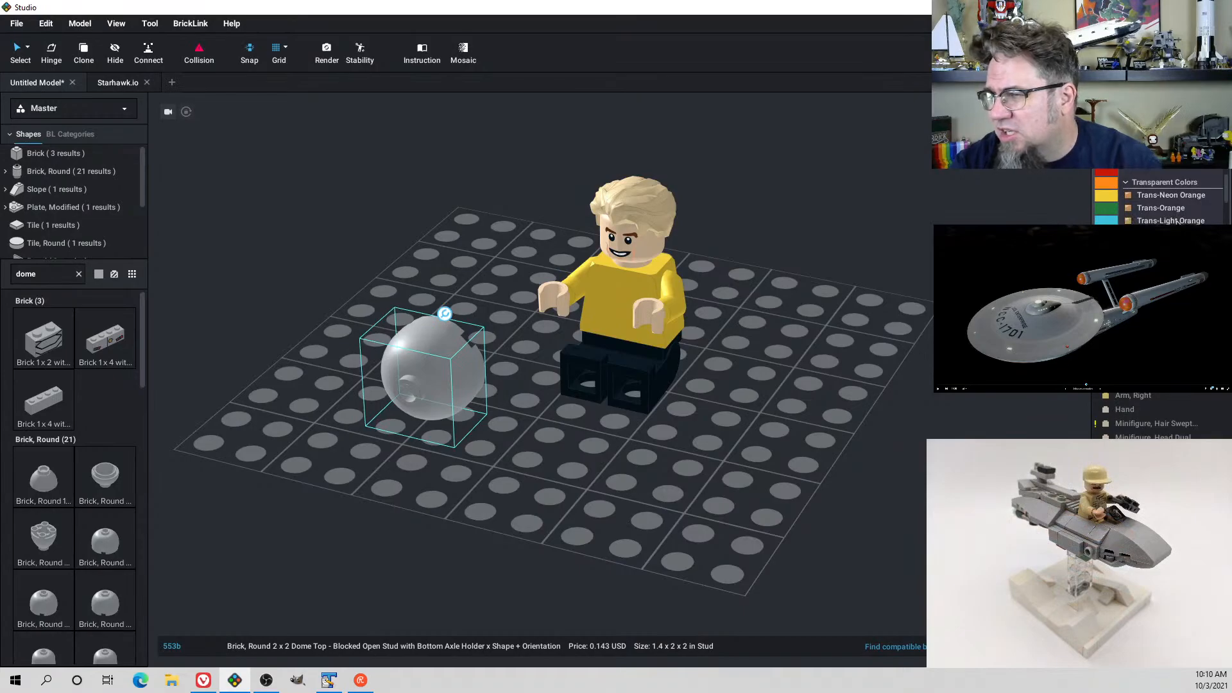
pyautogui.click(1171, 209)
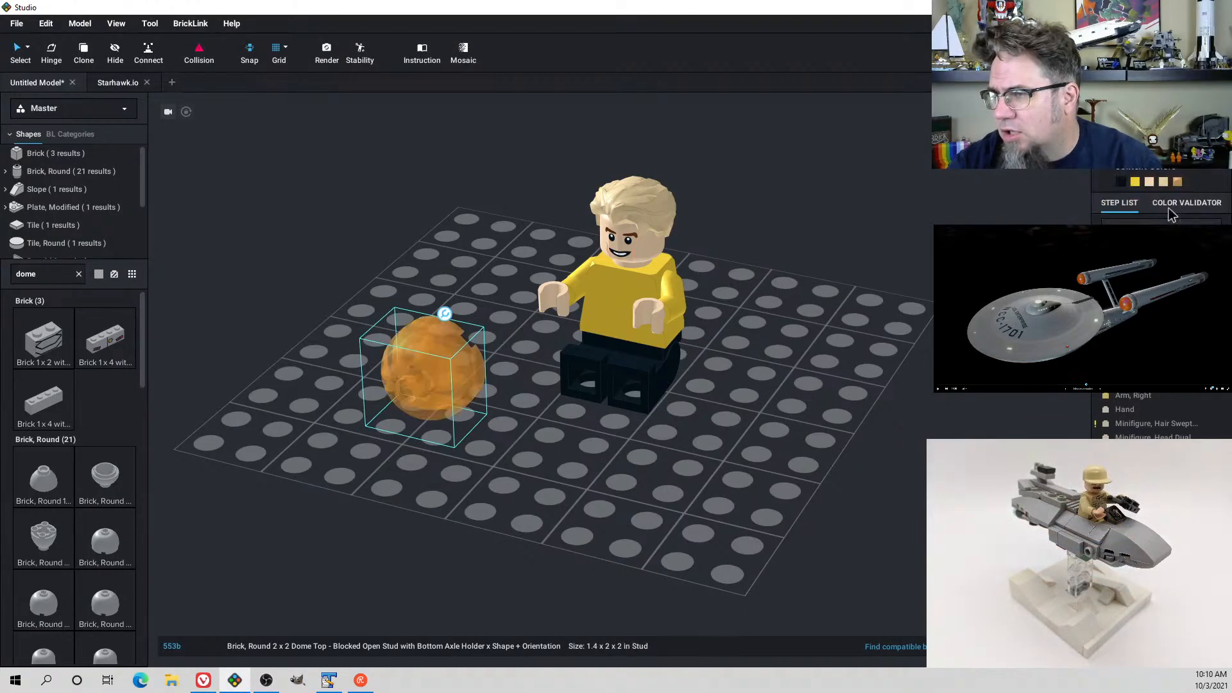
pyautogui.click(1163, 115)
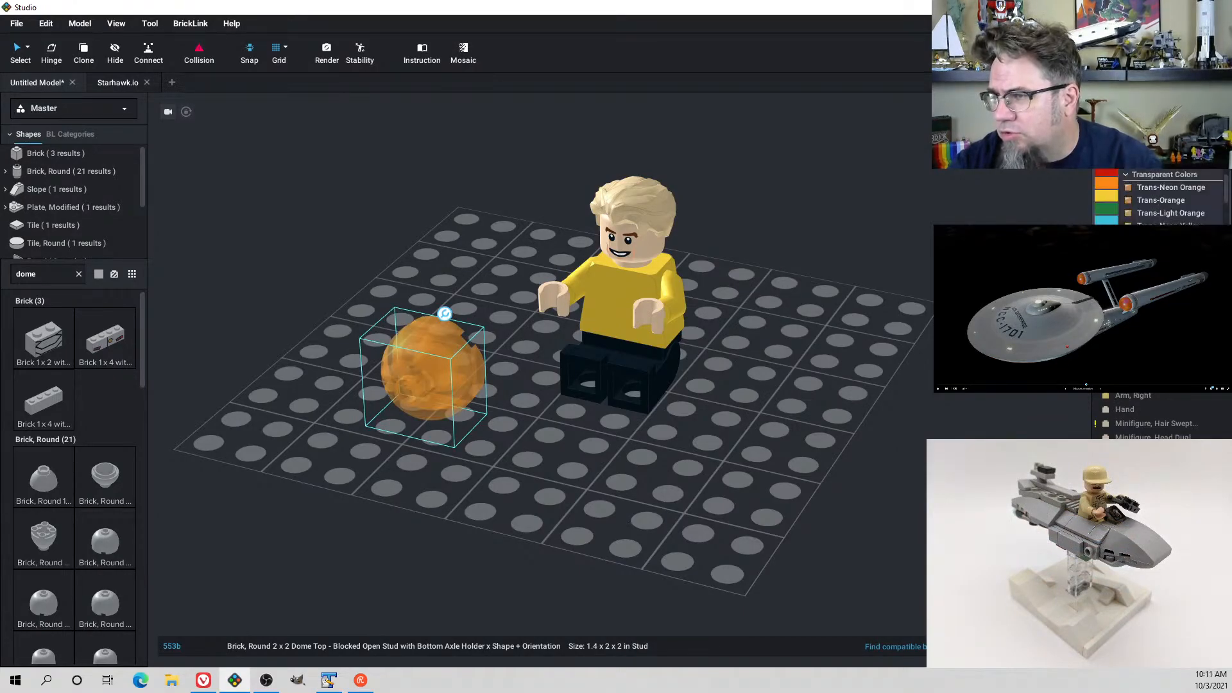
pyautogui.click(1157, 191)
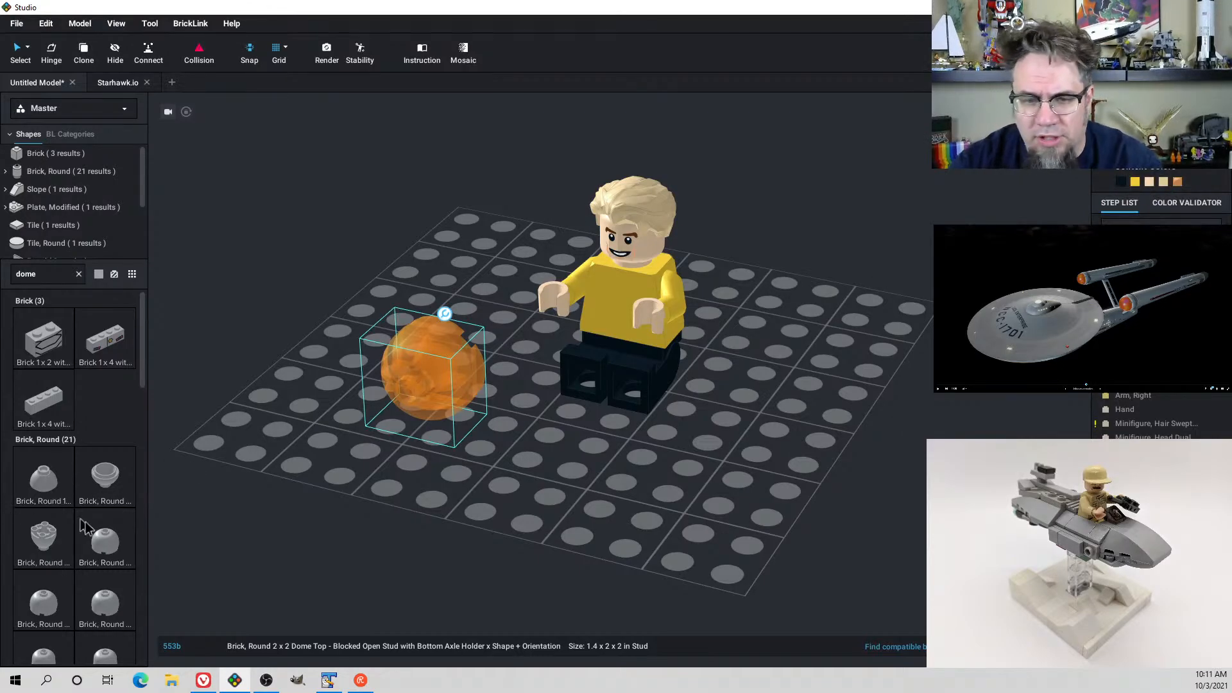
# Place two more Brick, Round 2 x 2 Dome Top variants, including the Hollow Stud version, side by side in front of the minifigure
pyautogui.scroll(-1, 112, 560)
pyautogui.scroll(-4, 96, 532)
pyautogui.moveTo(113, 488); pyautogui.dragTo(564, 497)
pyautogui.click(98, 478)
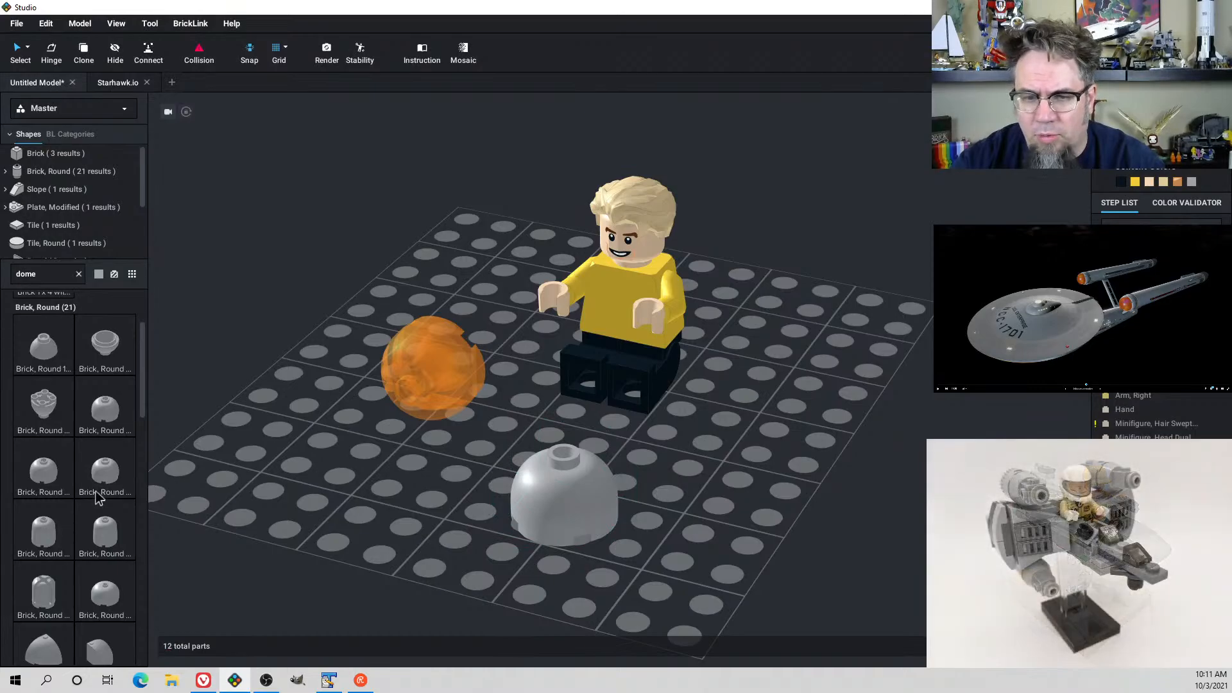
pyautogui.moveTo(96, 491); pyautogui.dragTo(738, 507)
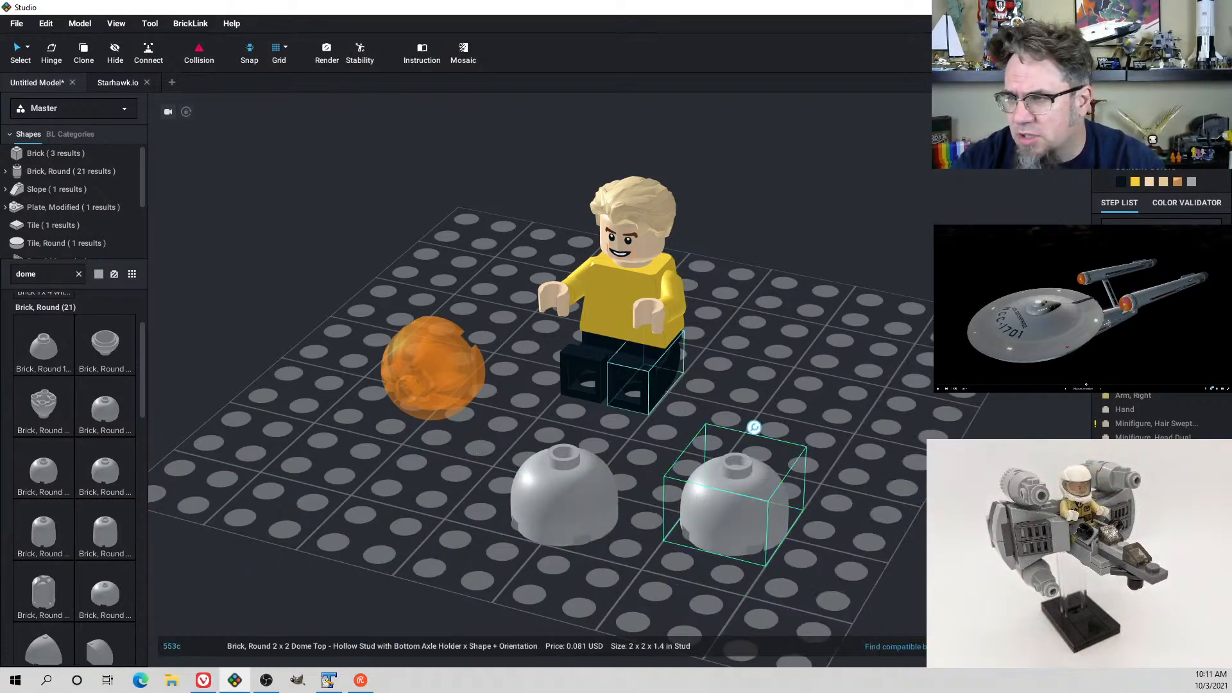
# Recolour the two front domes Trans-Orange and tip them both onto their sides
pyautogui.keyDown('ctrl'); pyautogui.click(564, 498); pyautogui.keyUp('ctrl')
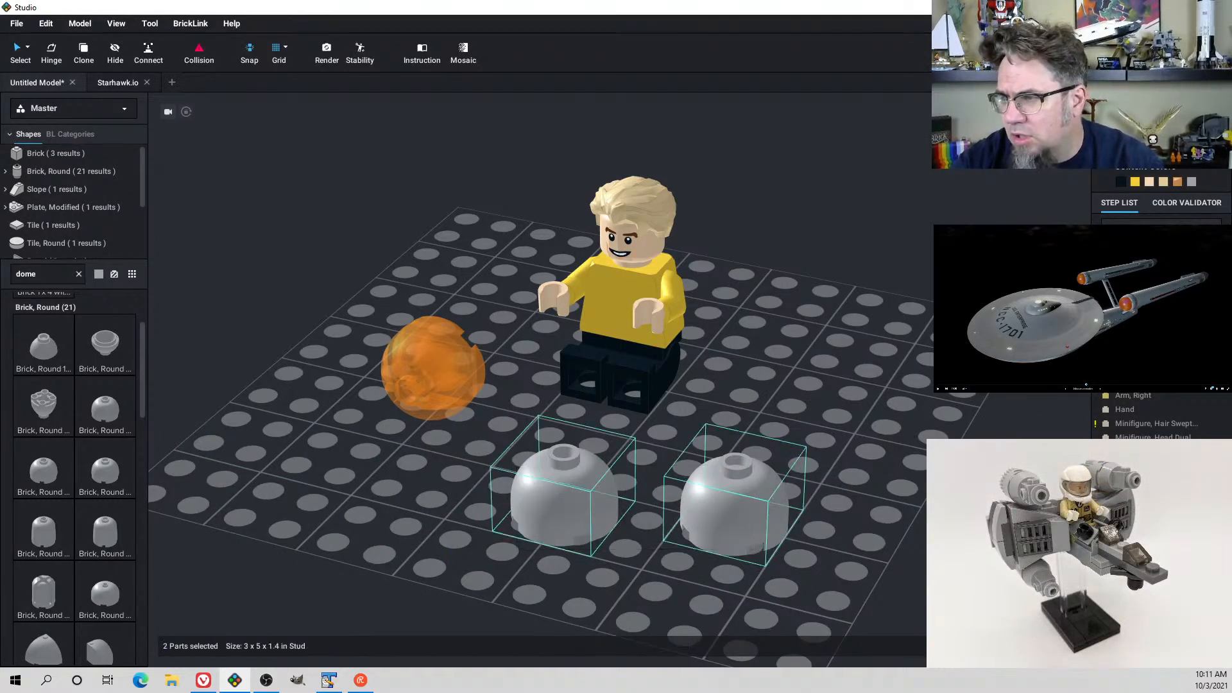
pyautogui.click(1179, 182)
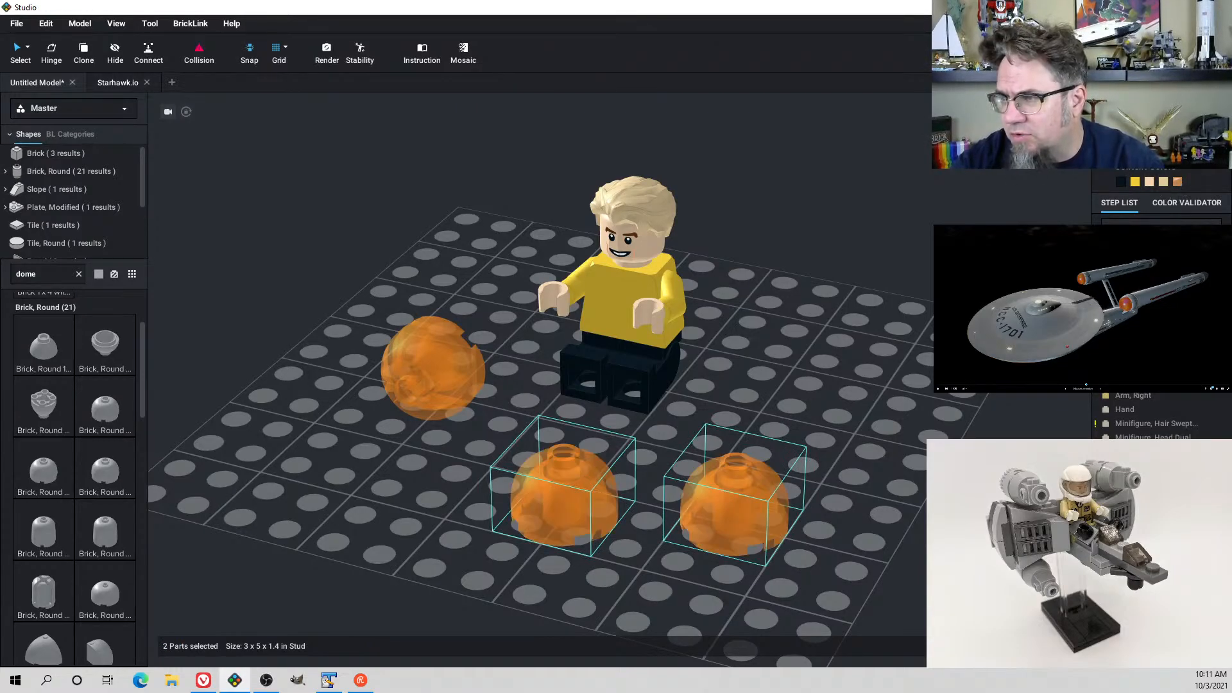
pyautogui.click(1161, 116)
pyautogui.click(1153, 200)
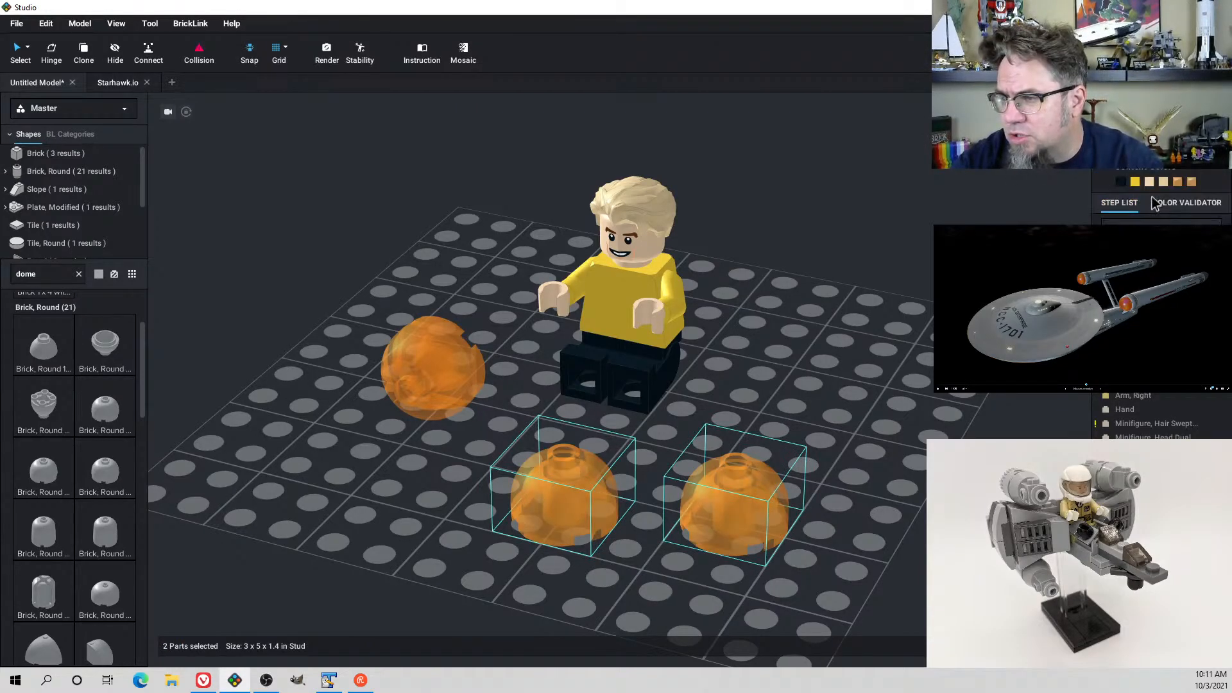
pyautogui.click(1161, 115)
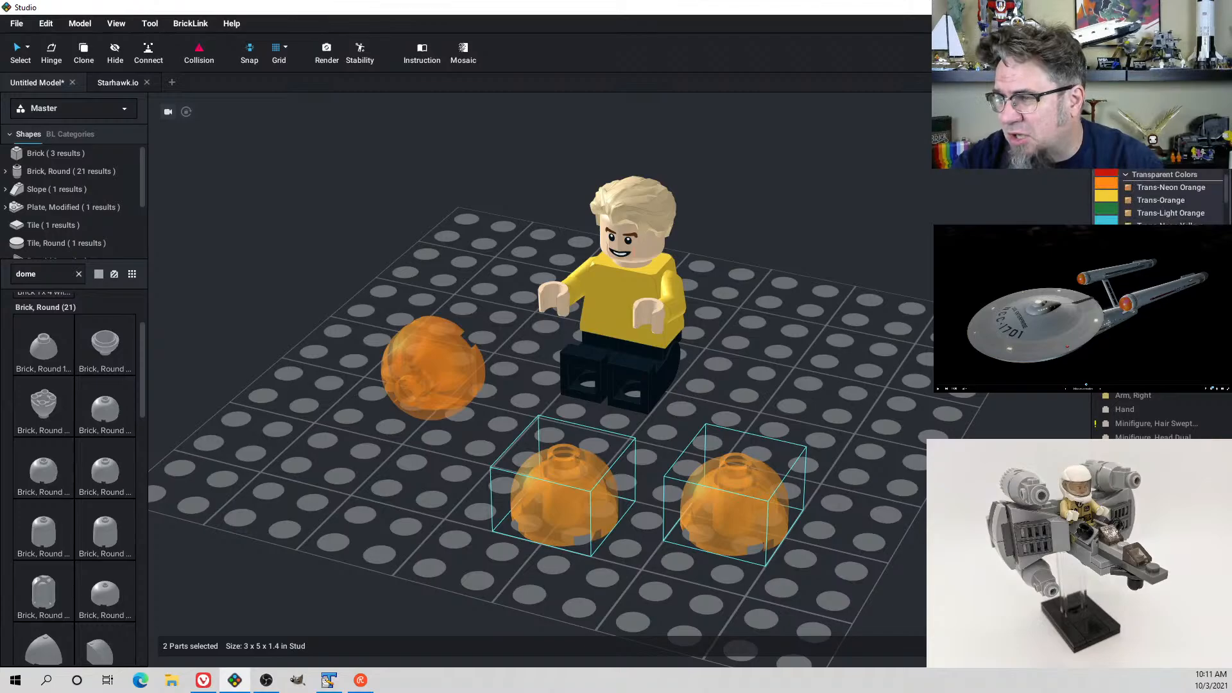
pyautogui.click(830, 423)
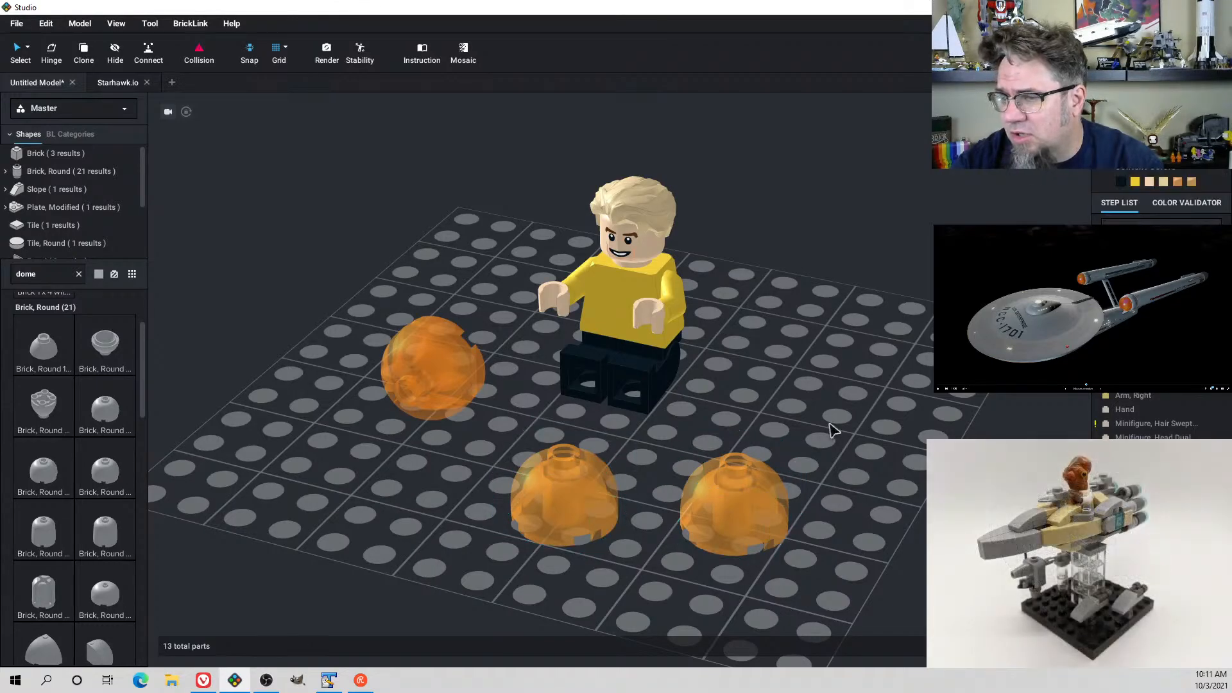
pyautogui.moveTo(520, 456); pyautogui.dragTo(767, 559)
pyautogui.press('Up')
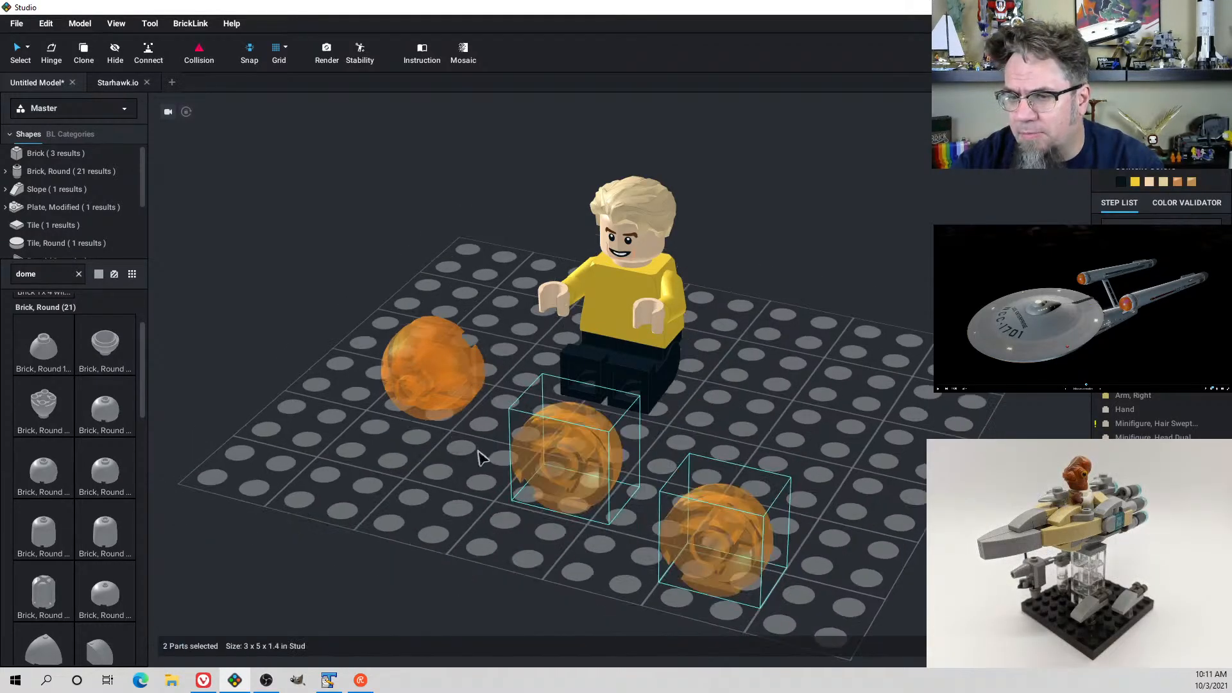
# Delete all three orange domes from the model, leaving only the minifigure
pyautogui.click(578, 481)
pyautogui.press('Delete')
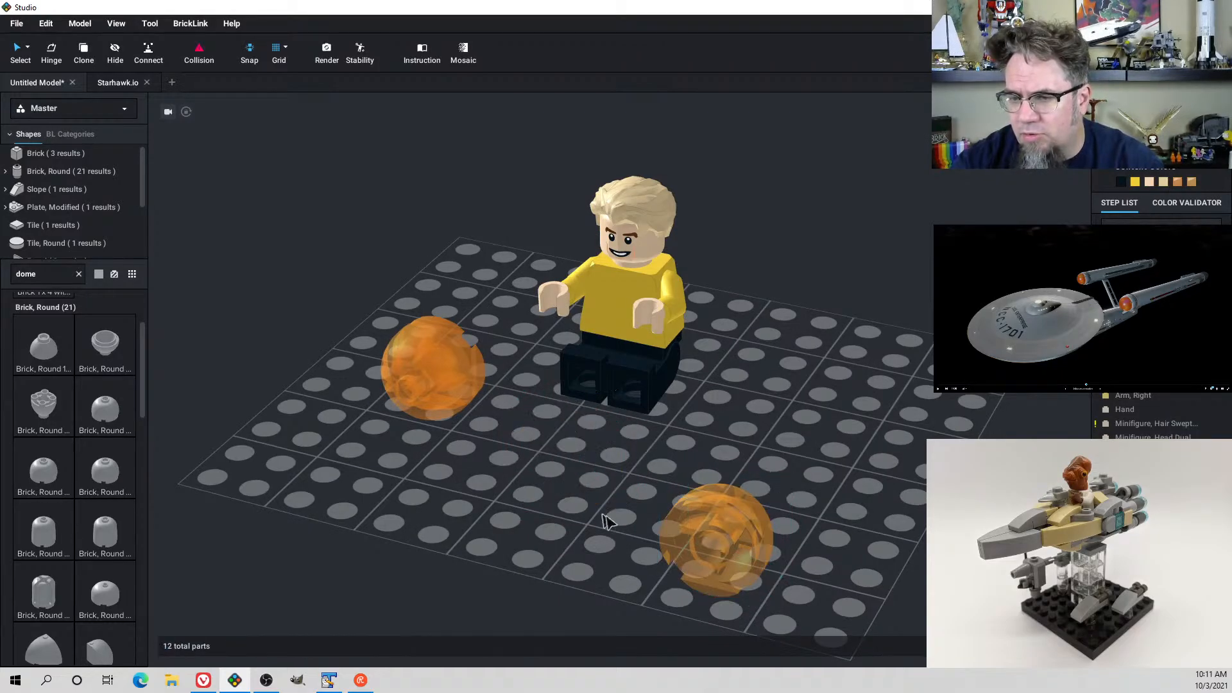
pyautogui.click(709, 557)
pyautogui.press('Delete')
pyautogui.click(433, 397)
pyautogui.press('Delete')
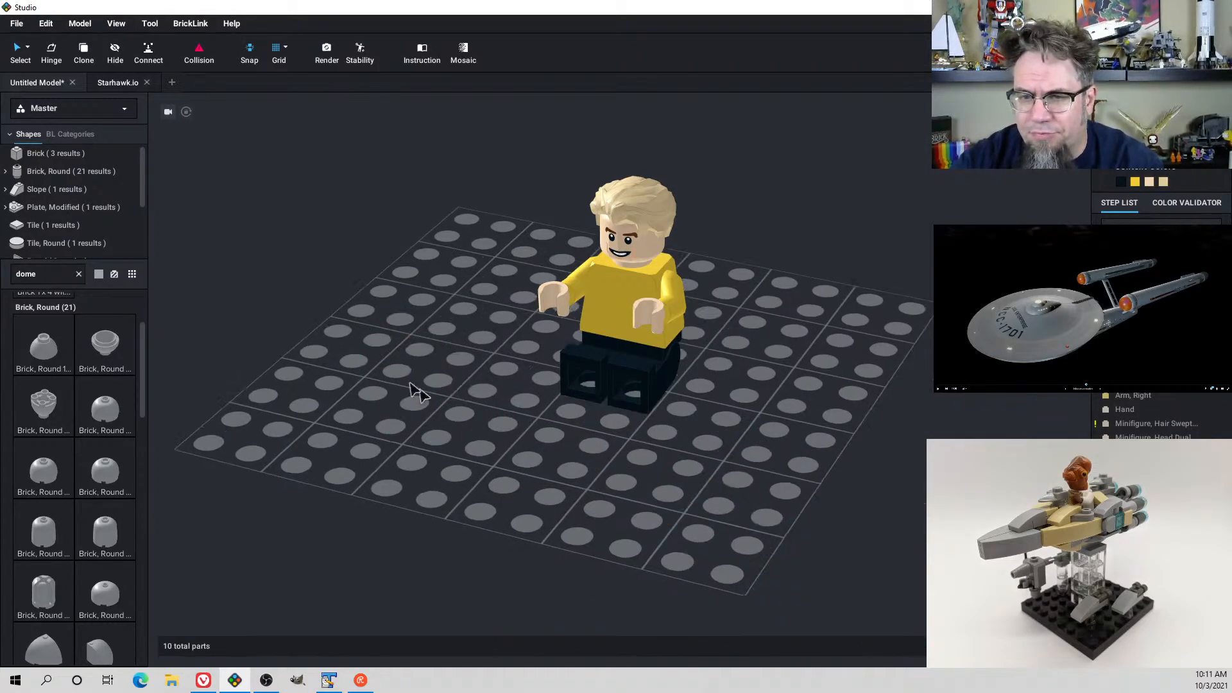
# Search the parts library for "dish" and place a Dish 2 x 2 Inverted (Radar) near the minifigure in Trans-Neon Orange
pyautogui.doubleClick(56, 274)
pyautogui.write('dis')
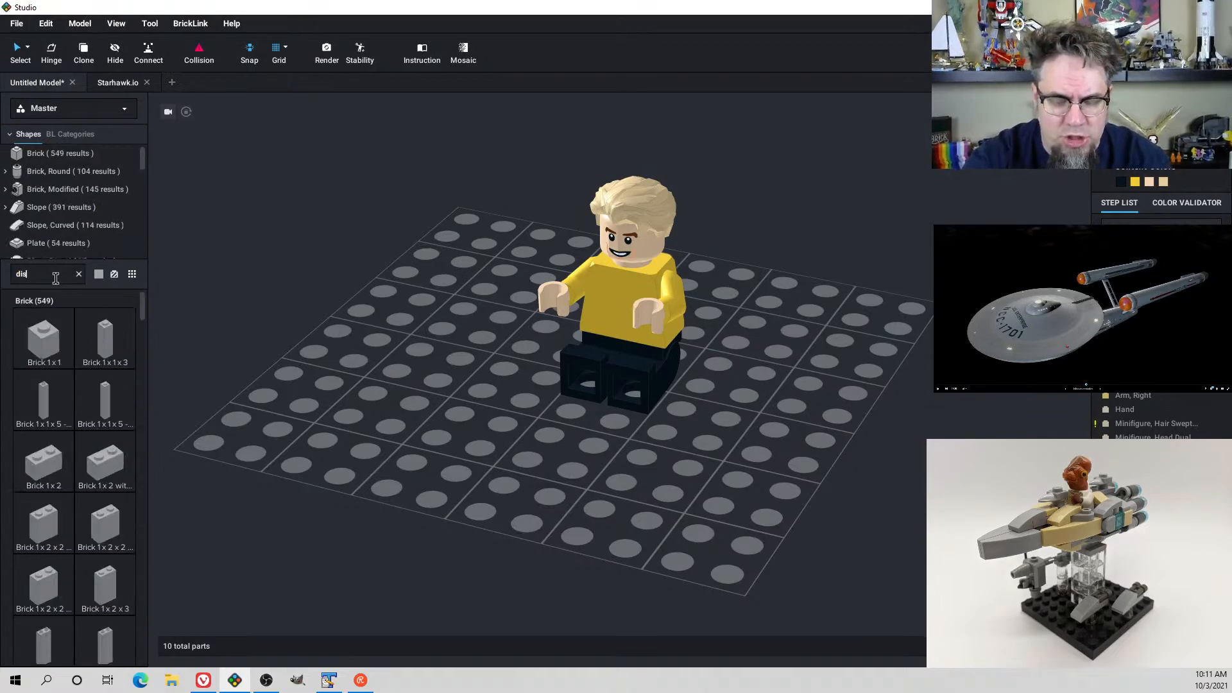
pyautogui.write('h')
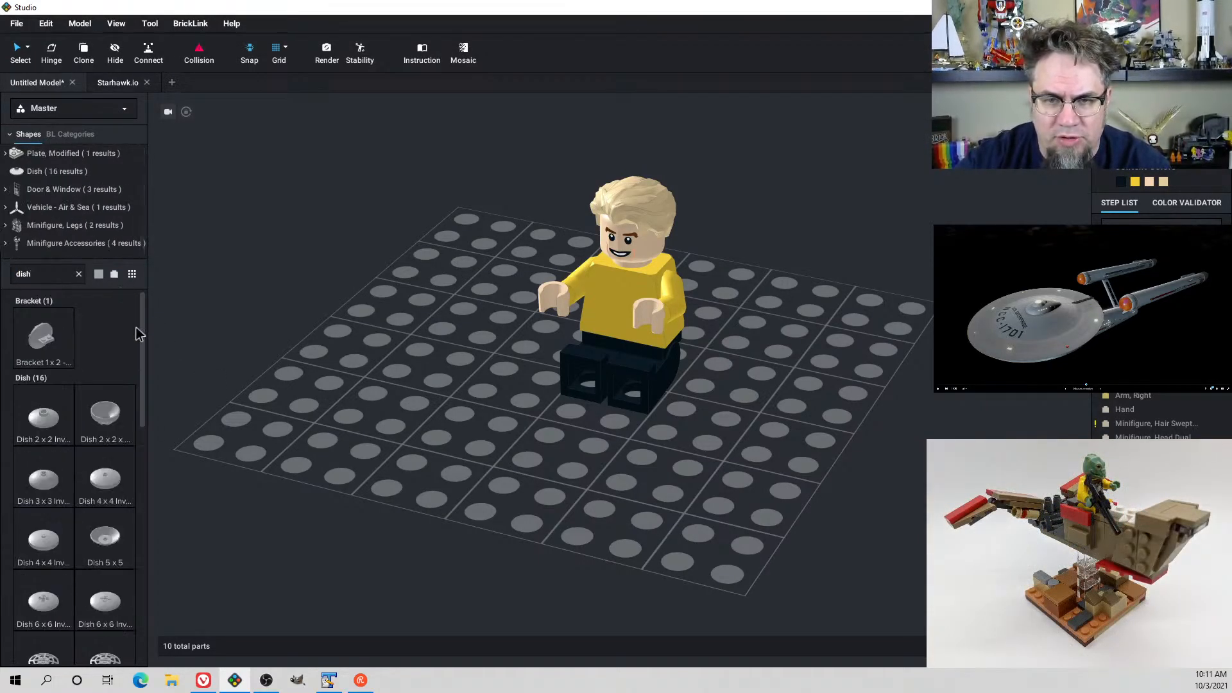
pyautogui.moveTo(54, 431); pyautogui.dragTo(361, 399)
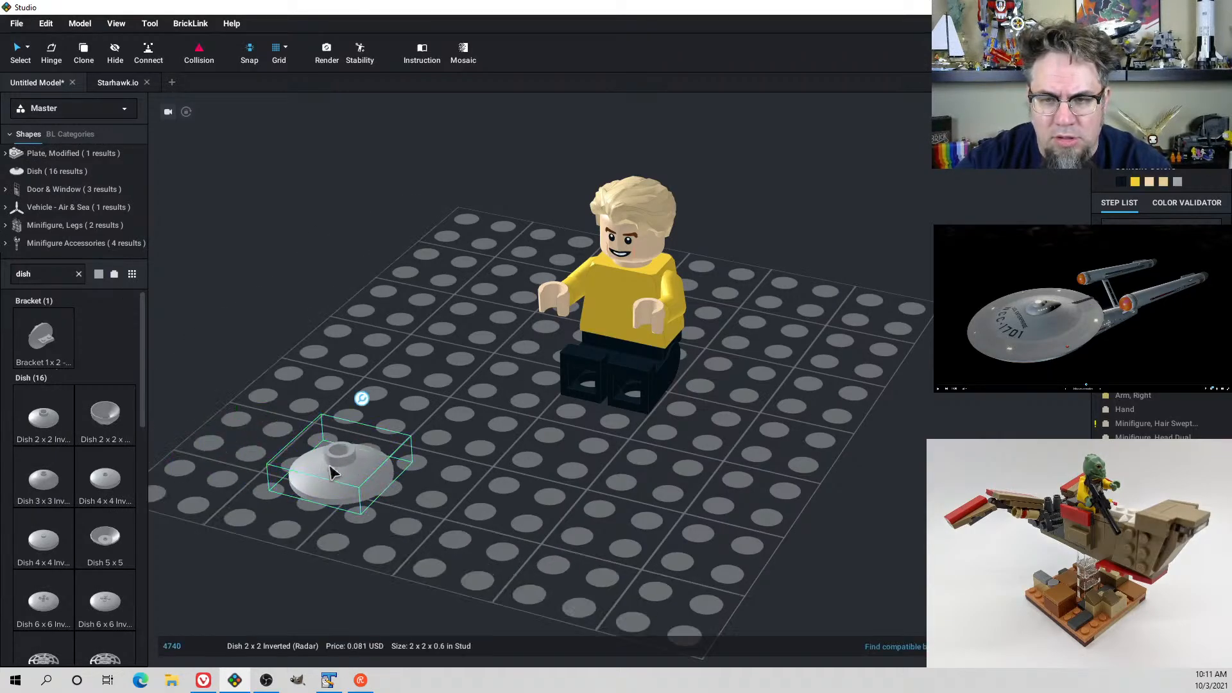
pyautogui.scroll(-3, 1149, 200)
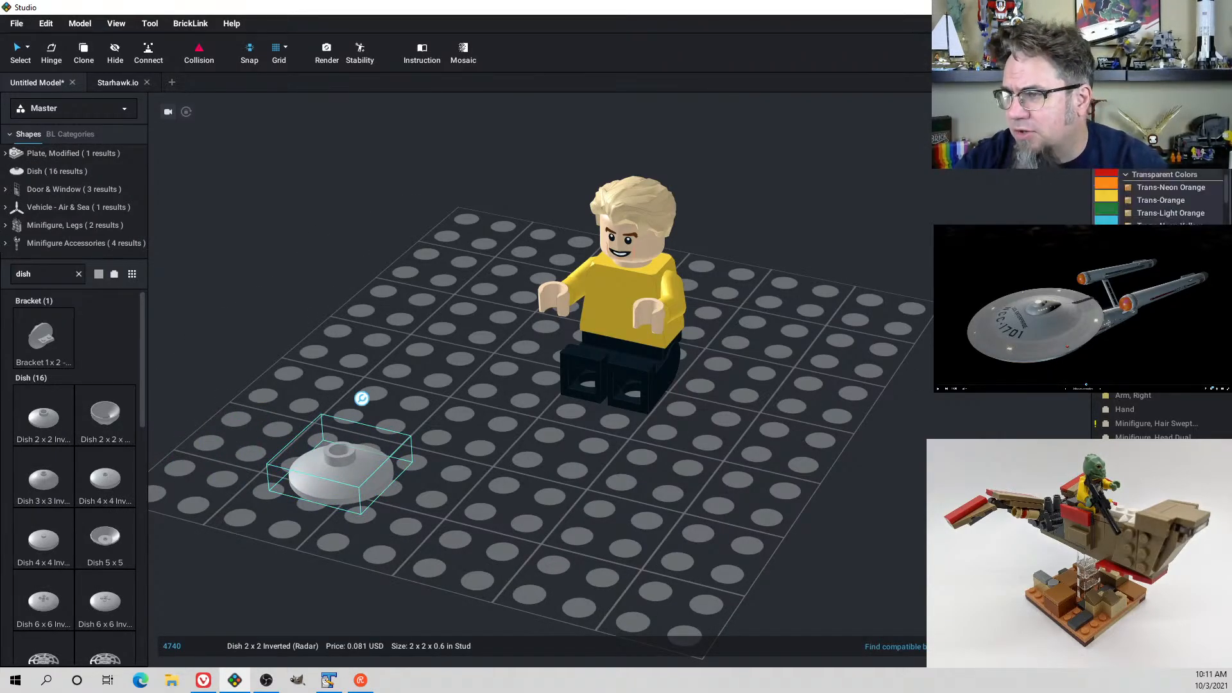
pyautogui.click(1156, 187)
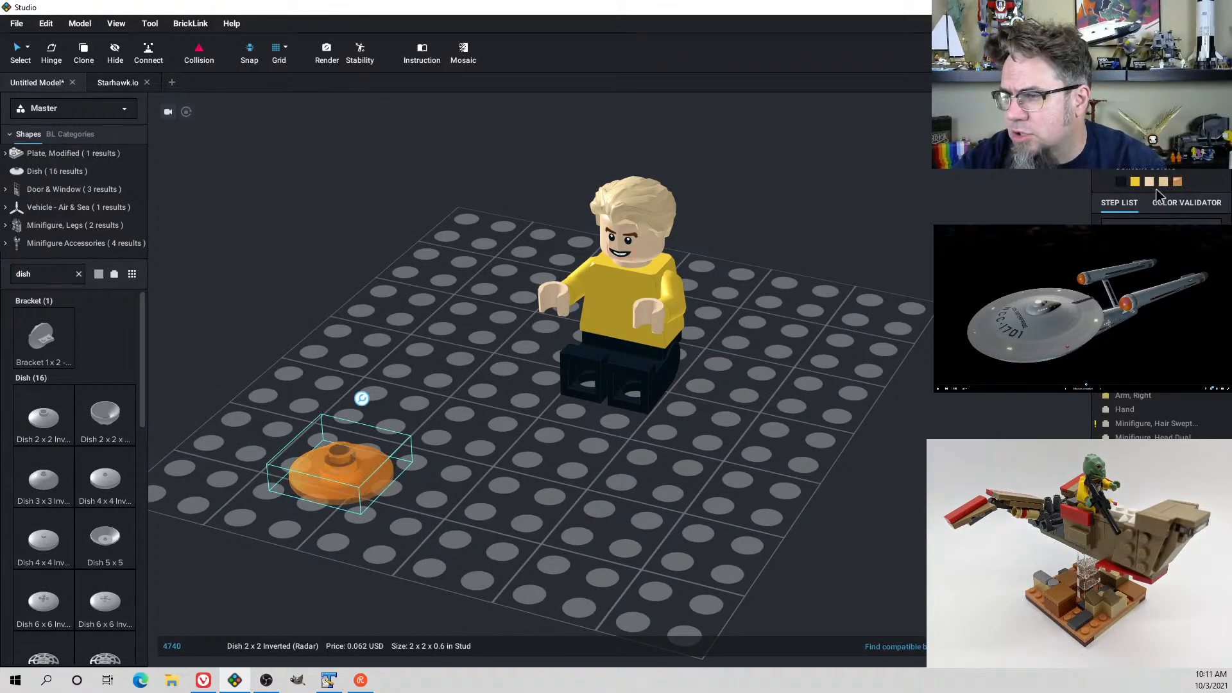
# Place a Brick, Round 2 x 2 with Axle Hole in Trans-Neon Orange in front of the minifigure, and move the dish back from it
pyautogui.doubleClick(39, 268)
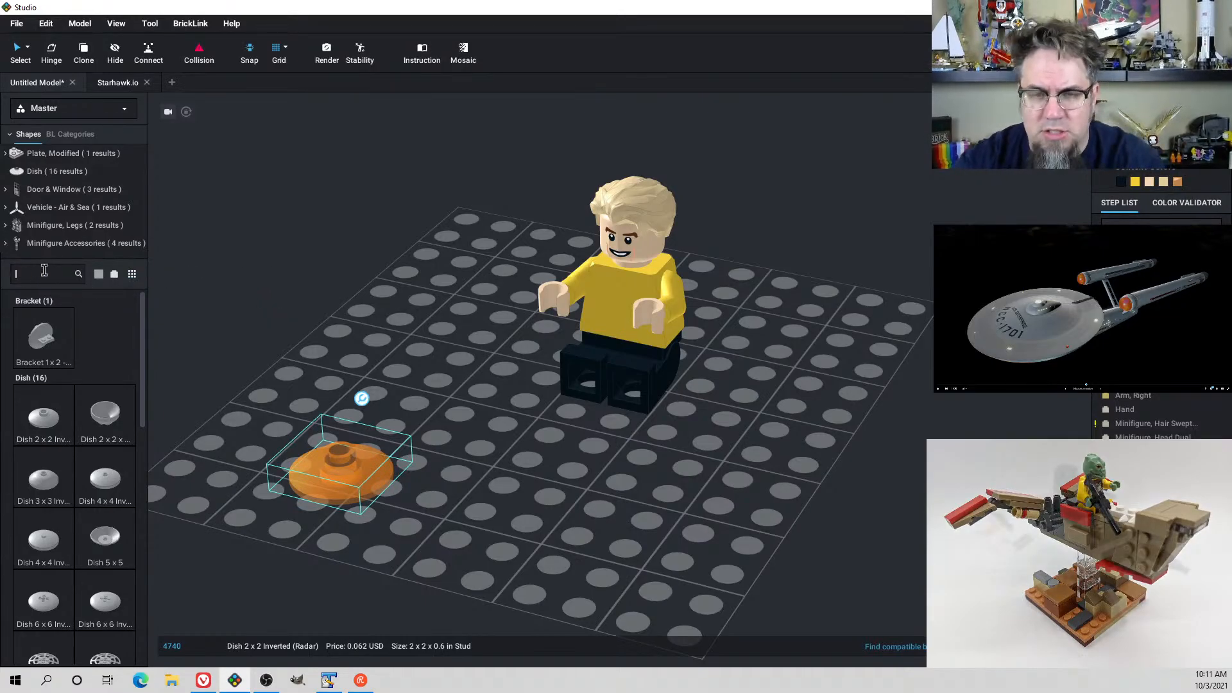
pyautogui.press('BackSpace')
pyautogui.scroll(-3, 91, 216)
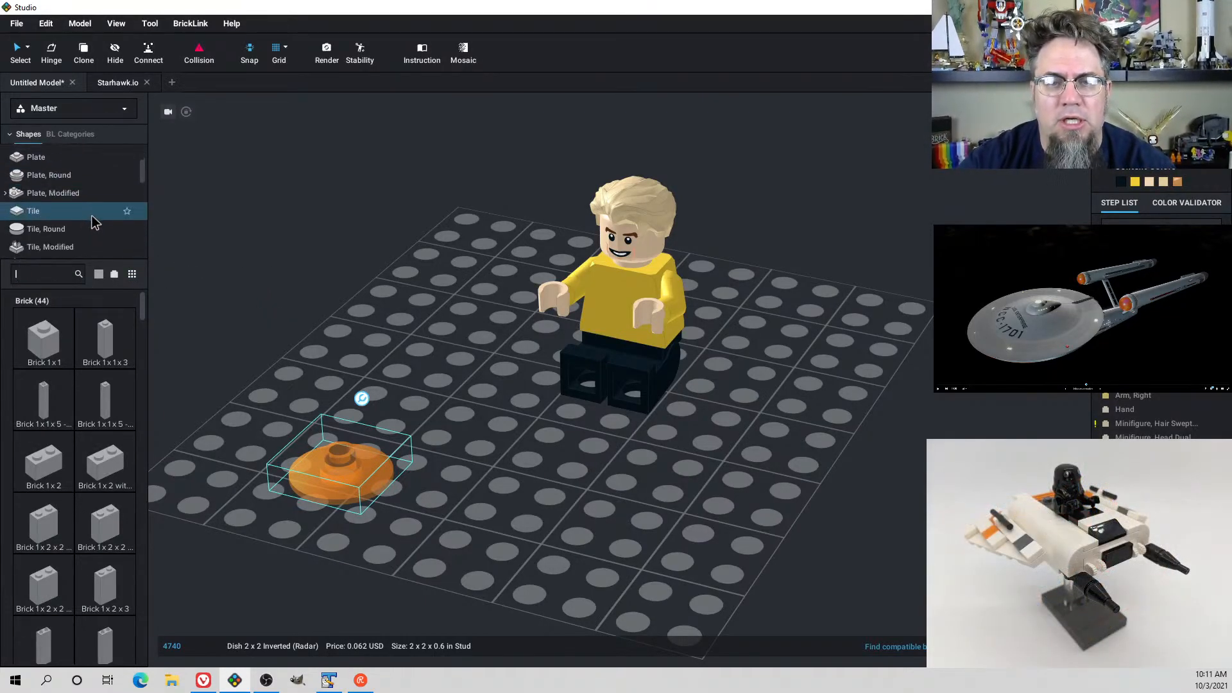
pyautogui.scroll(3, 91, 215)
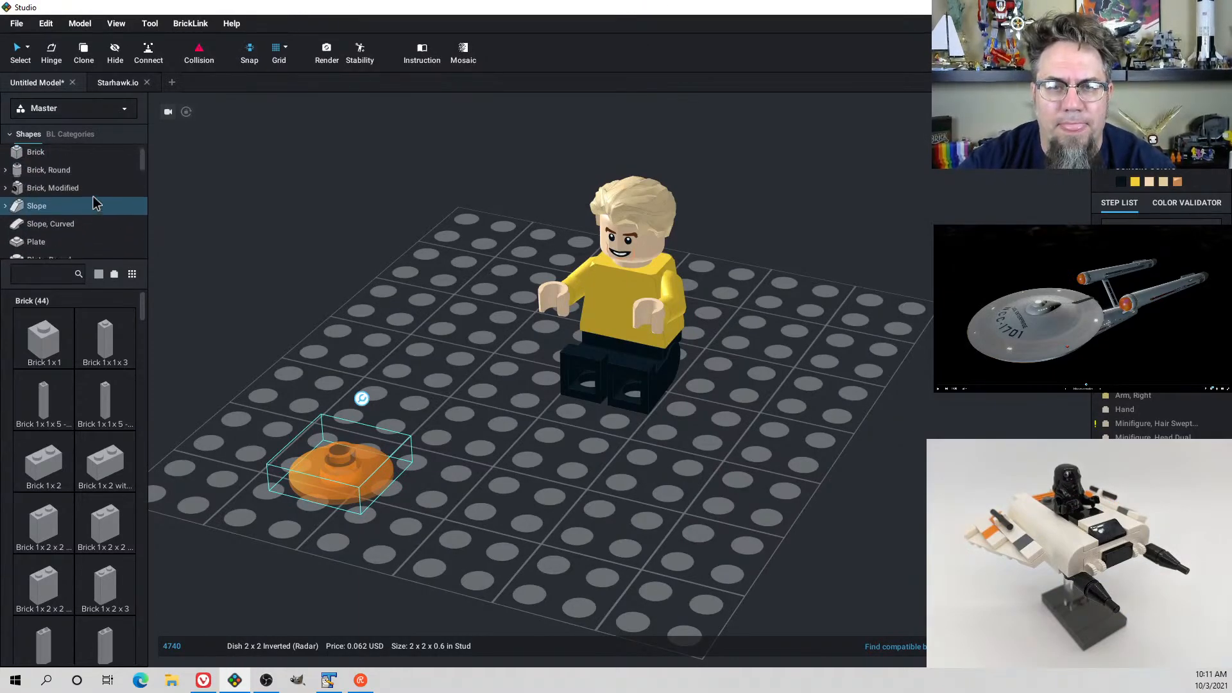
pyautogui.click(63, 172)
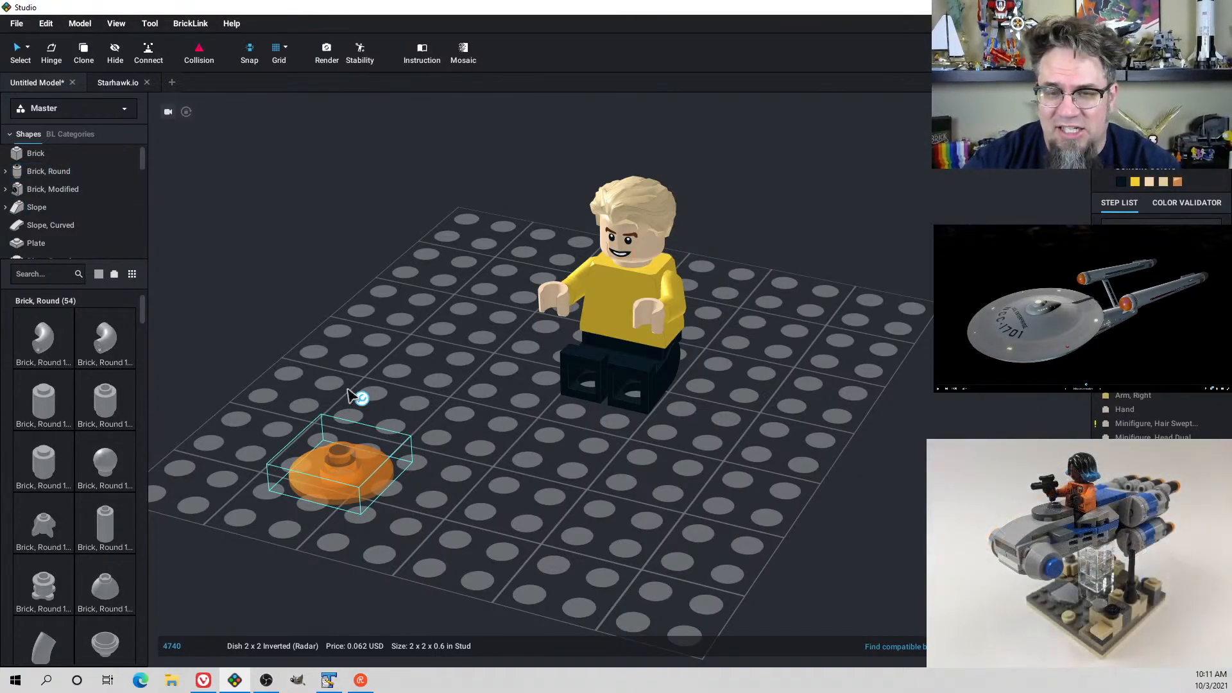
pyautogui.scroll(-5, 106, 511)
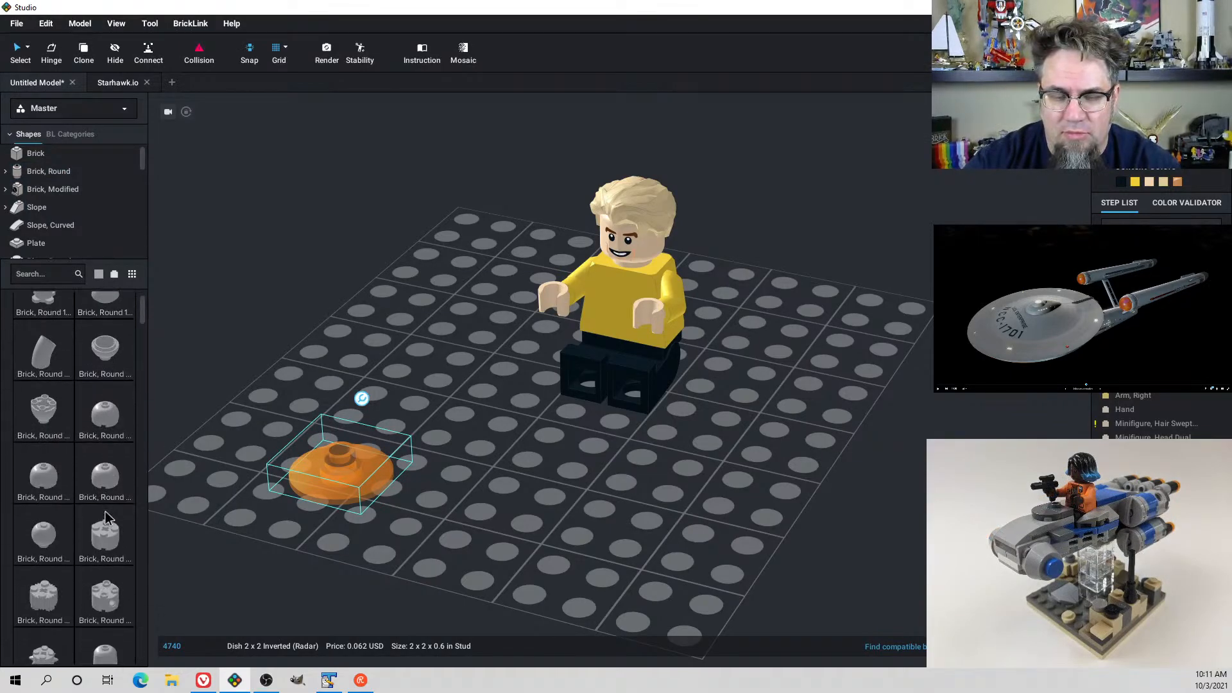
pyautogui.scroll(-2, 106, 511)
pyautogui.moveTo(113, 444); pyautogui.dragTo(491, 501)
pyautogui.click(1177, 182)
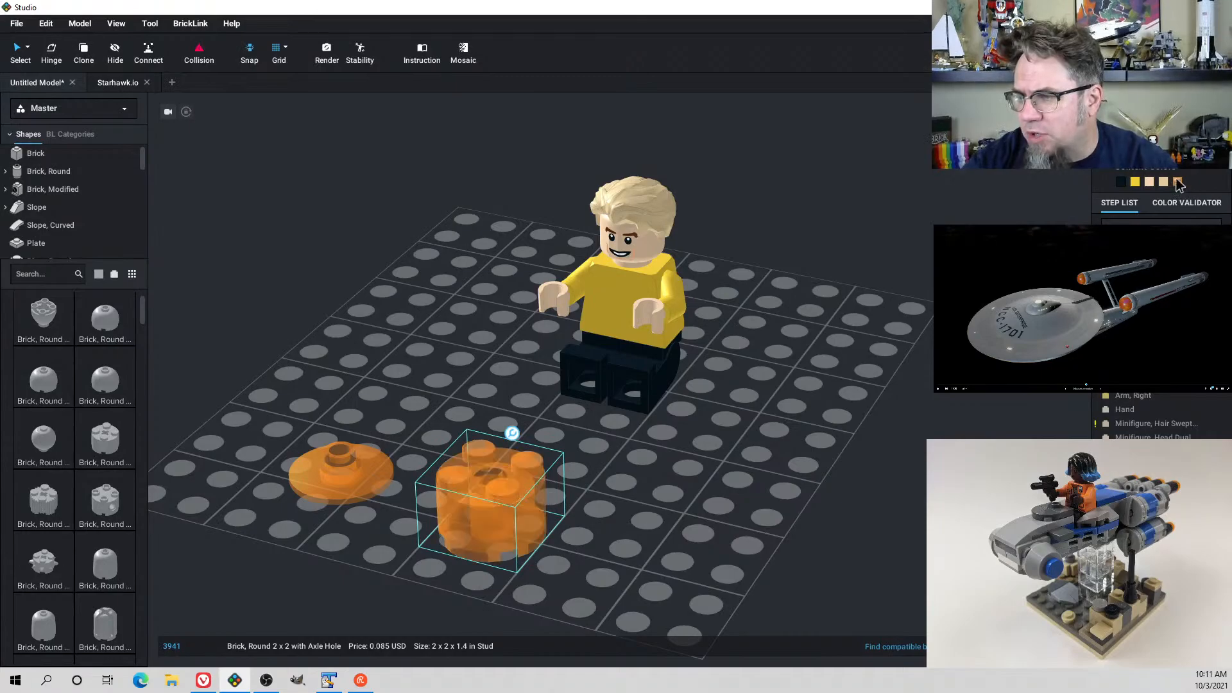
pyautogui.moveTo(334, 478); pyautogui.dragTo(353, 414)
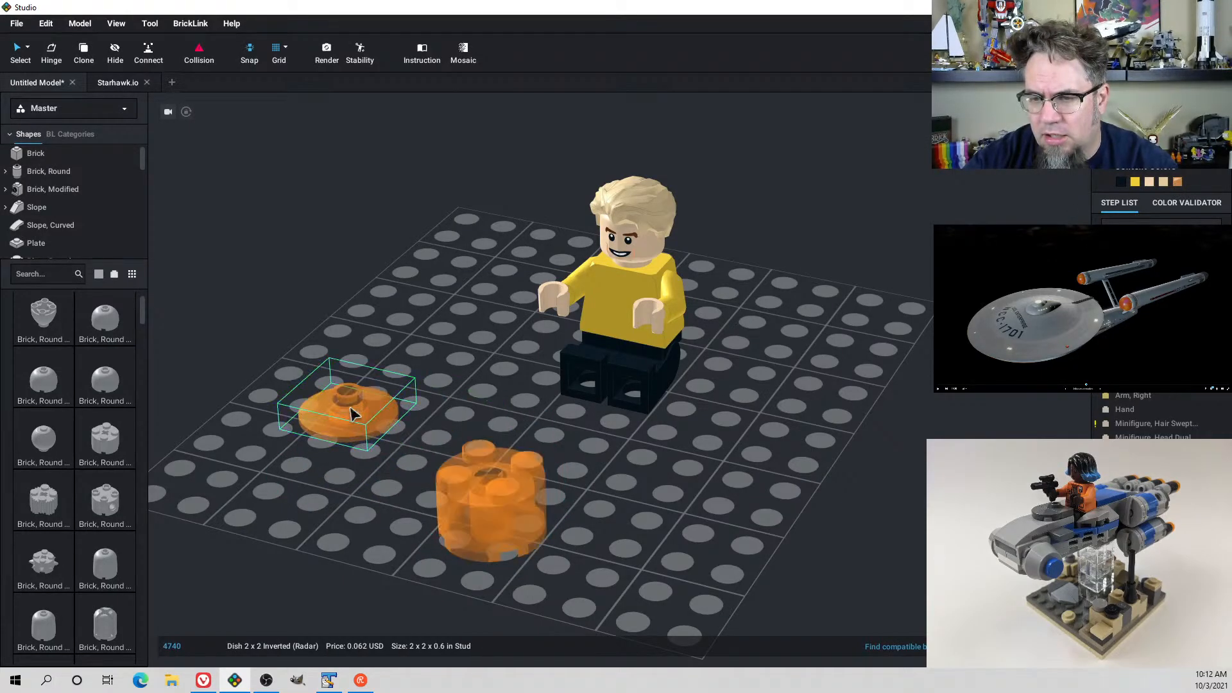
# Check the nacelle fronts on the Enterprise reference, search for "round tile", and place a Tile, Round 2 x 2 with Open Stud on the round brick
pyautogui.click(50, 274)
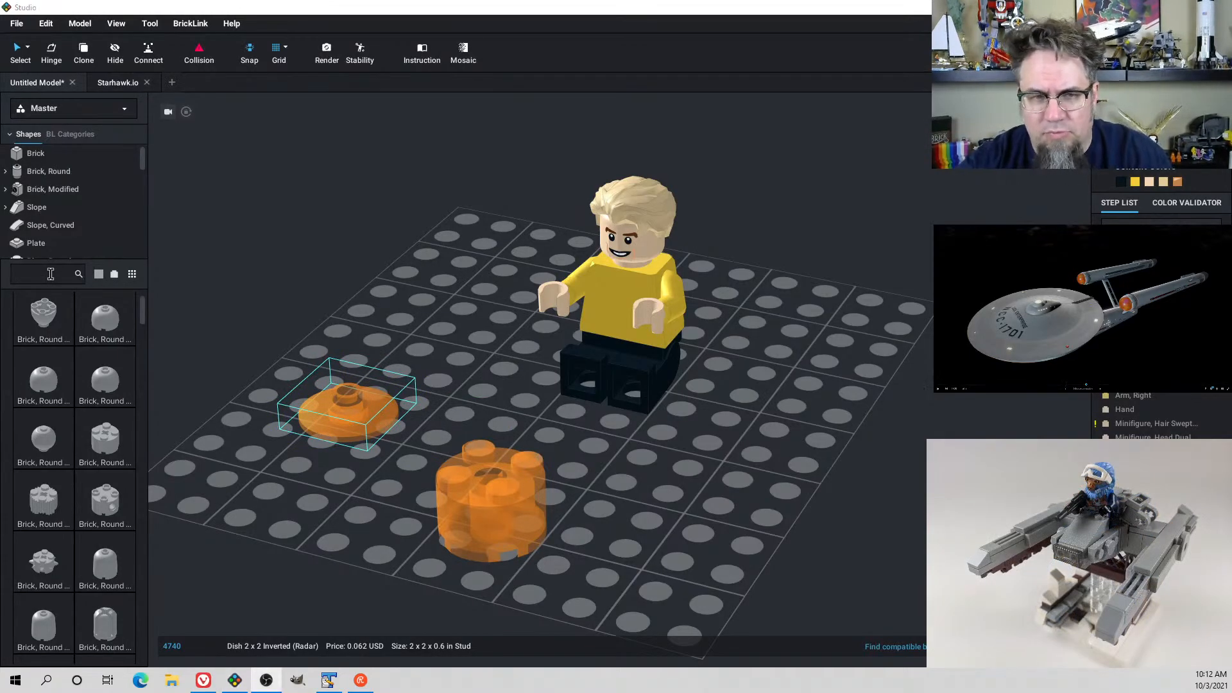
pyautogui.hotkey('alt', 'Tab')
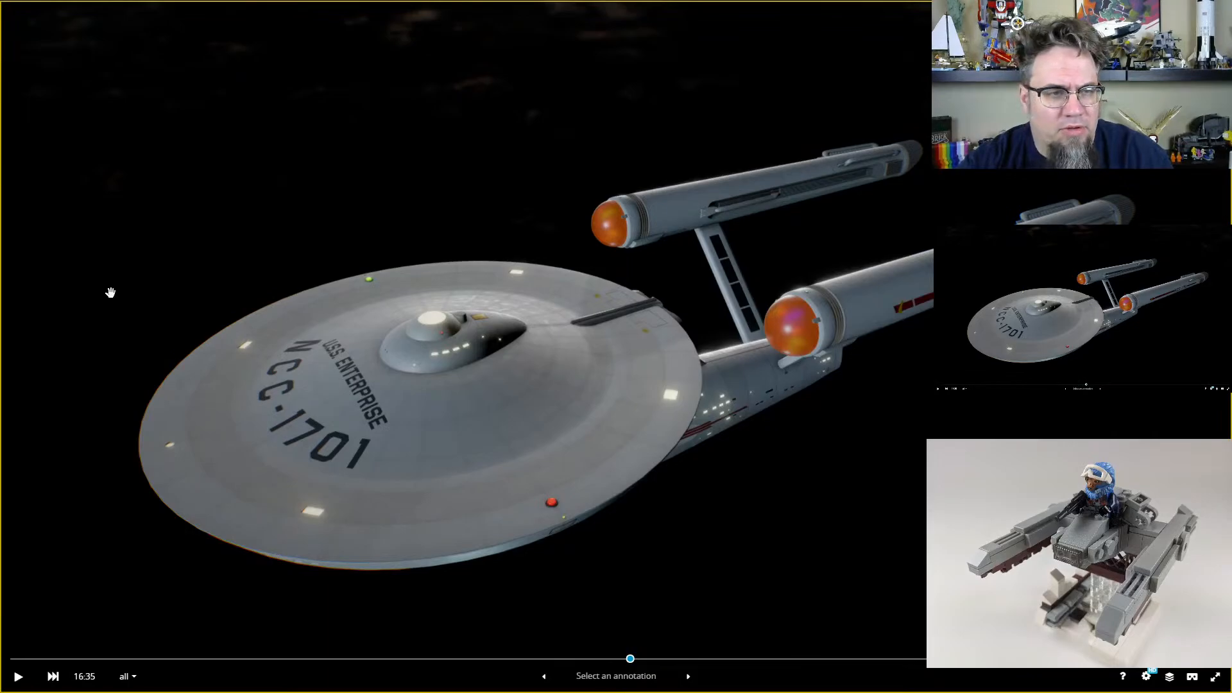
pyautogui.hotkey('alt', 'Tab')
pyautogui.click(43, 283)
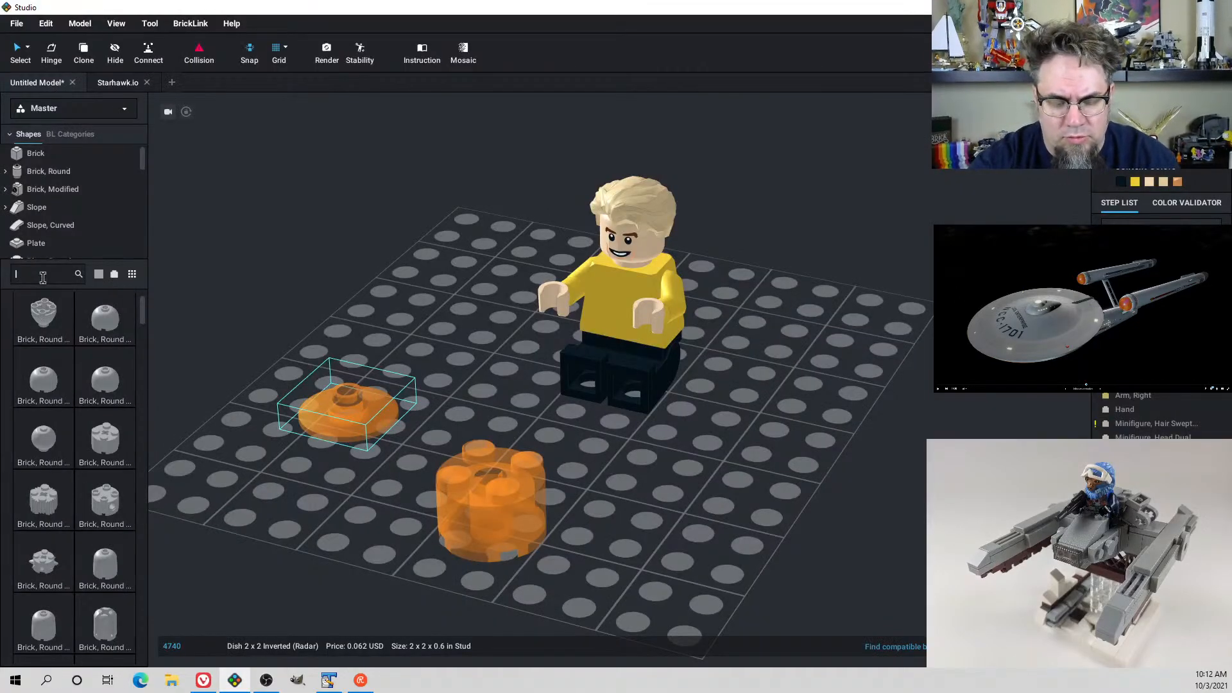
pyautogui.write('round tile')
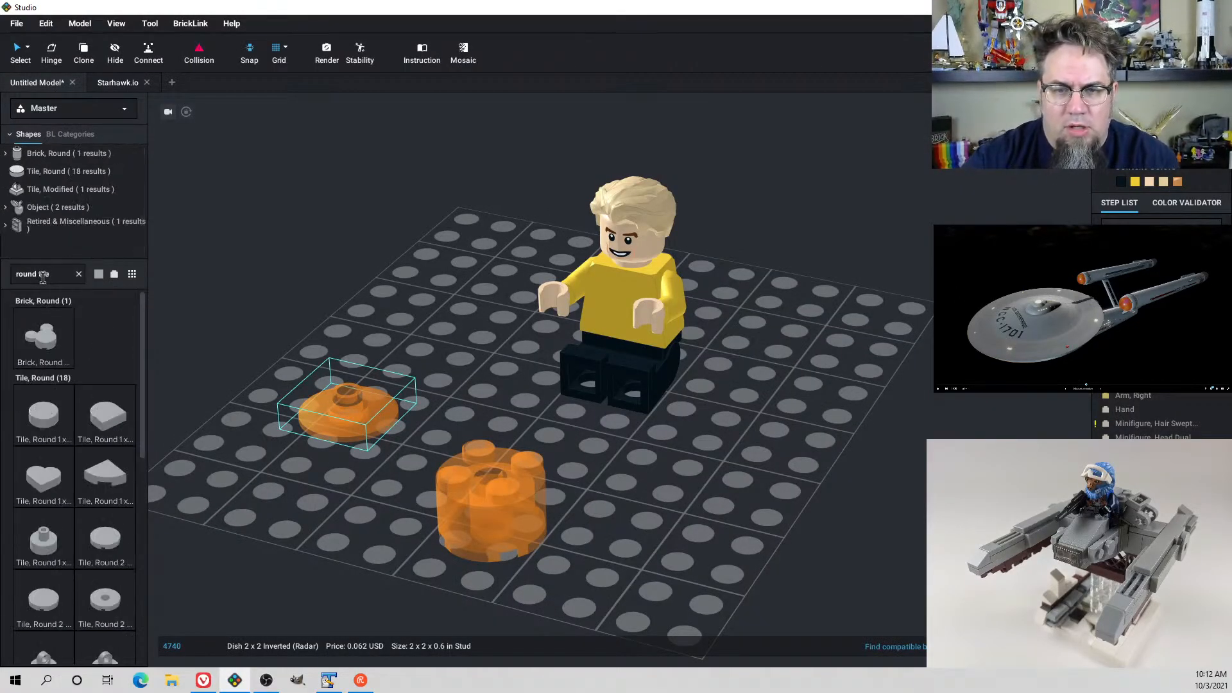
pyautogui.scroll(-5, 86, 576)
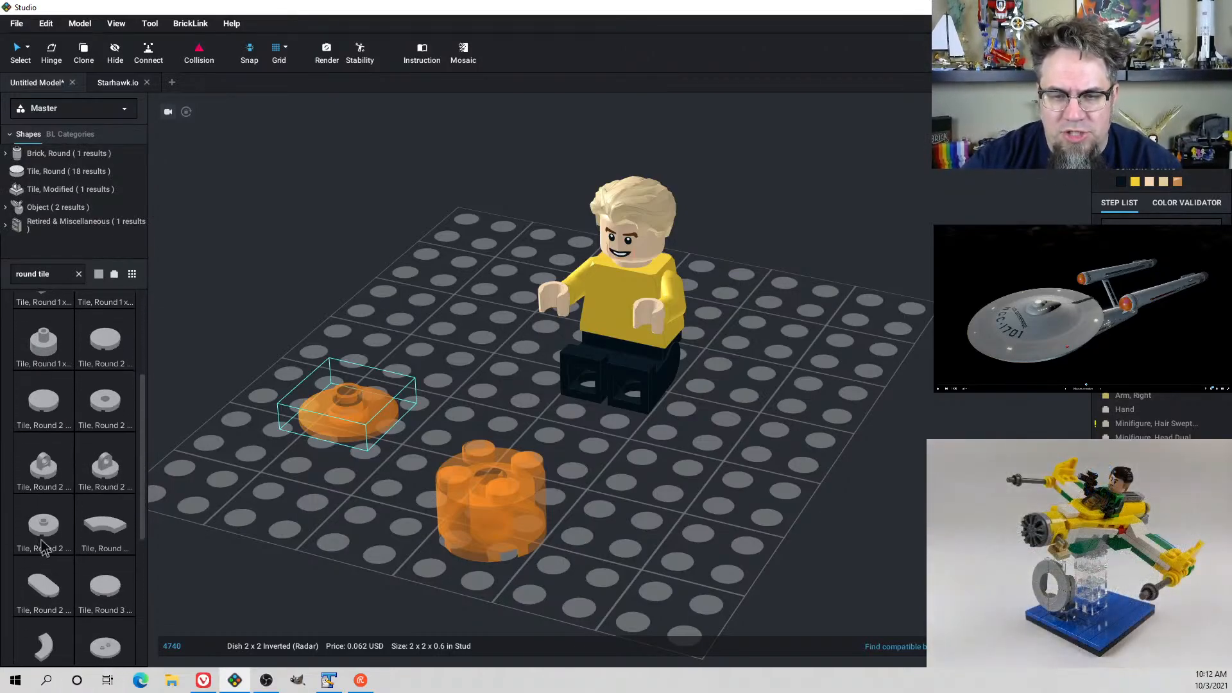
pyautogui.moveTo(43, 532); pyautogui.dragTo(481, 461)
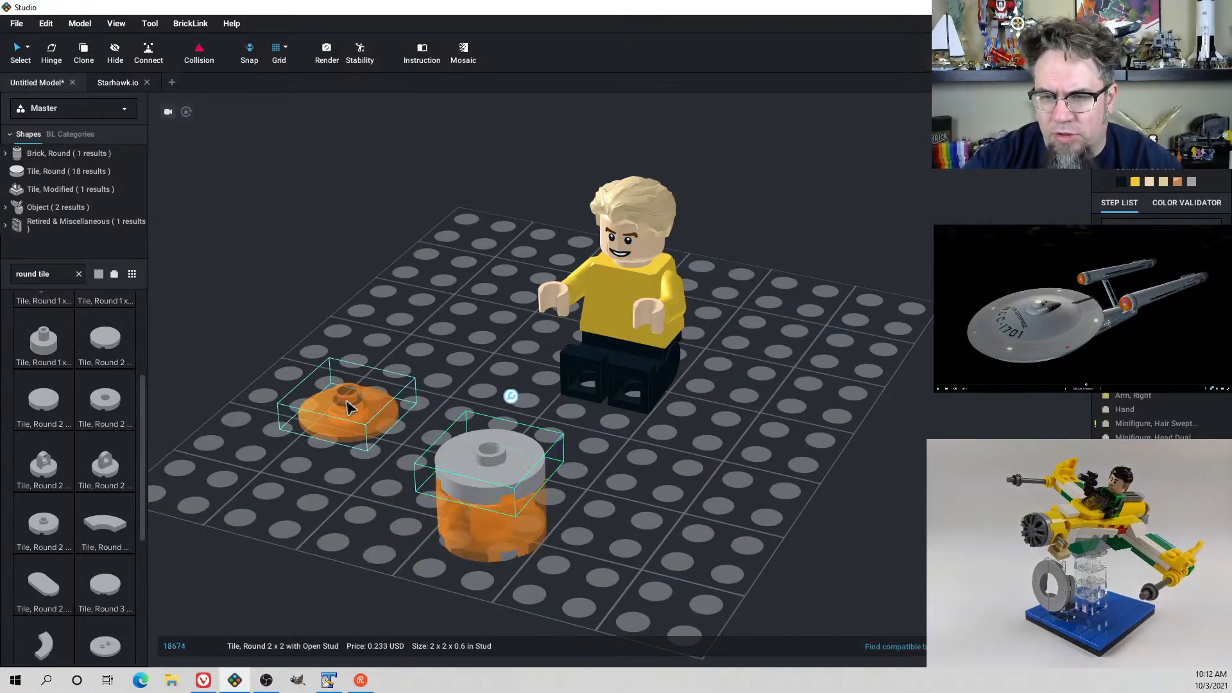
# Cap the round tile with the orange dish and tip the three-part stack onto its side with the dish facing forward
pyautogui.moveTo(350, 405); pyautogui.dragTo(538, 533)
pyautogui.press('Down')
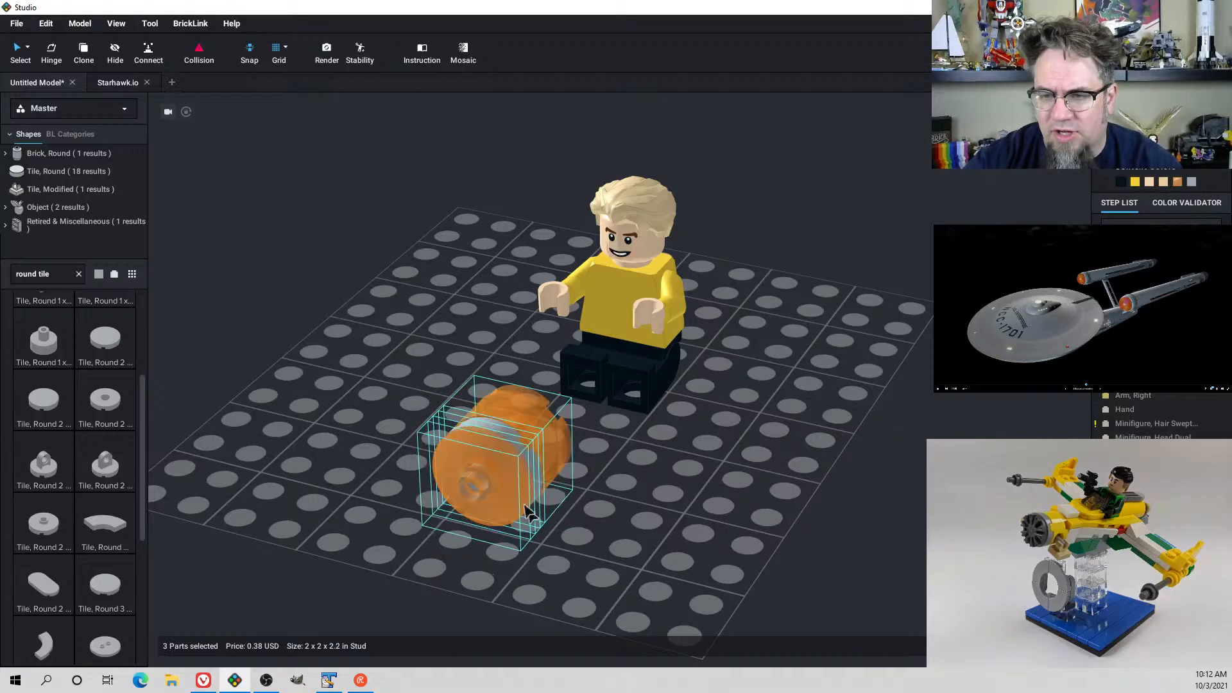
# Move the three-part stack beside the minifigure and delete the Brick, Round 2 x 2 with Axle Hole from it
pyautogui.moveTo(486, 447); pyautogui.dragTo(419, 286)
pyautogui.click(400, 422)
pyautogui.moveTo(399, 423)
pyautogui.mouseDown(button='right')
pyautogui.moveTo(386, 421)
pyautogui.moveTo(387, 448)
pyautogui.moveTo(398, 432)
pyautogui.mouseUp(button='right')
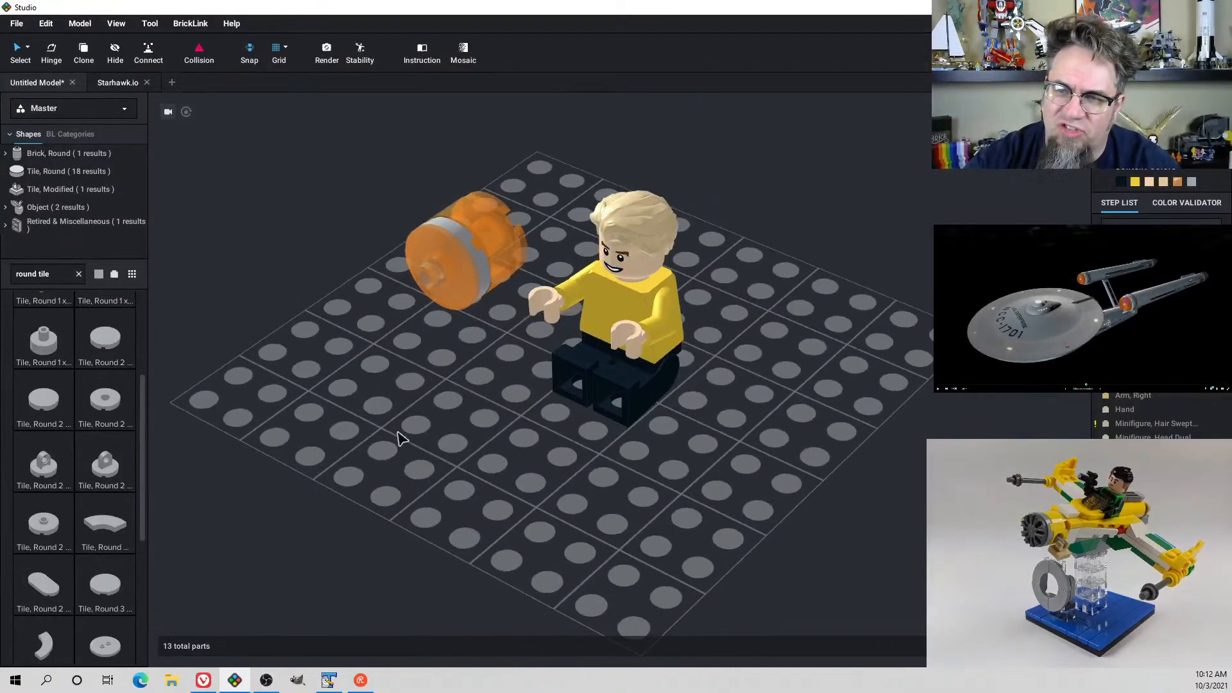
pyautogui.click(504, 250)
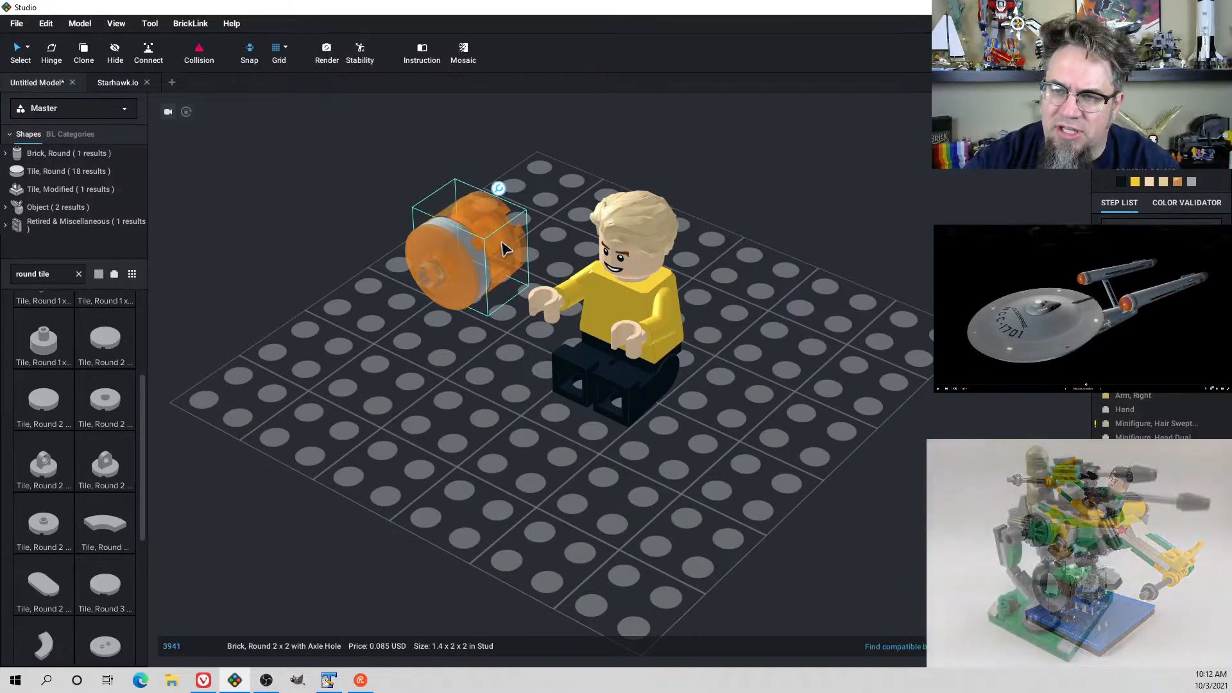
pyautogui.press('Delete')
pyautogui.moveTo(500, 305)
pyautogui.mouseDown(button='right')
pyautogui.moveTo(482, 289)
pyautogui.moveTo(509, 281)
pyautogui.moveTo(506, 347)
pyautogui.moveTo(504, 326)
pyautogui.mouseUp(button='right')
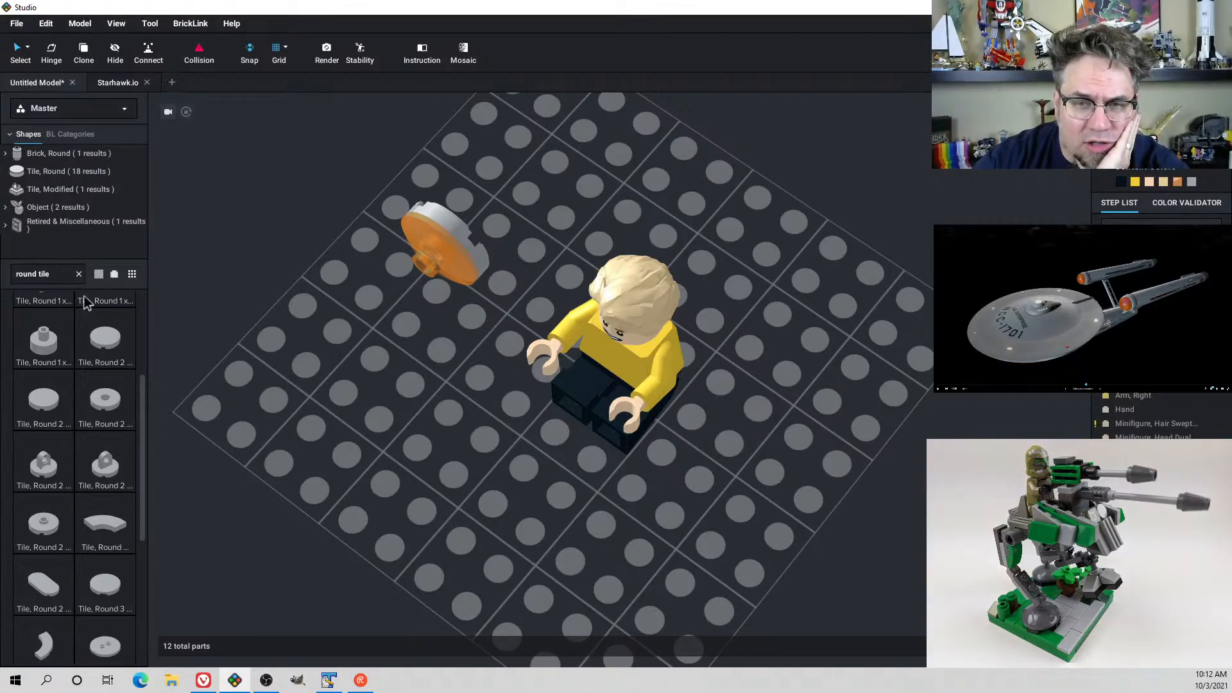
# Filter the parts library to Trans-Neon Orange with unavailable colors hidden, and clear the "round tile" search
pyautogui.click(98, 274)
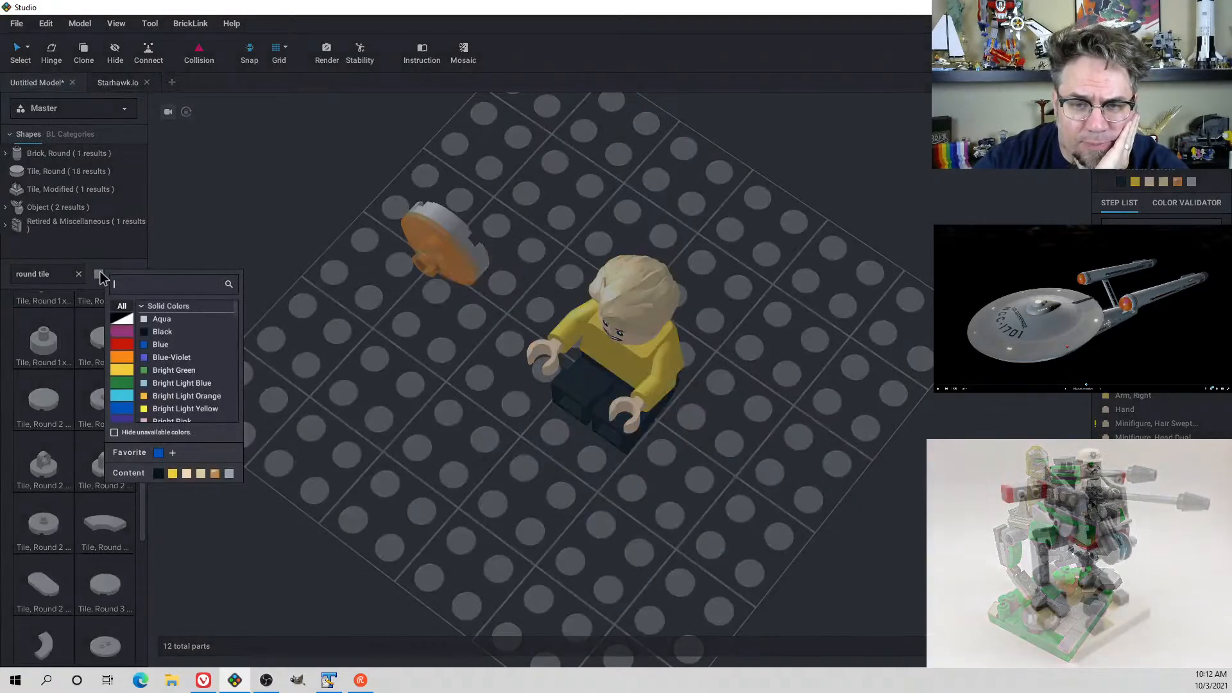
pyautogui.click(215, 474)
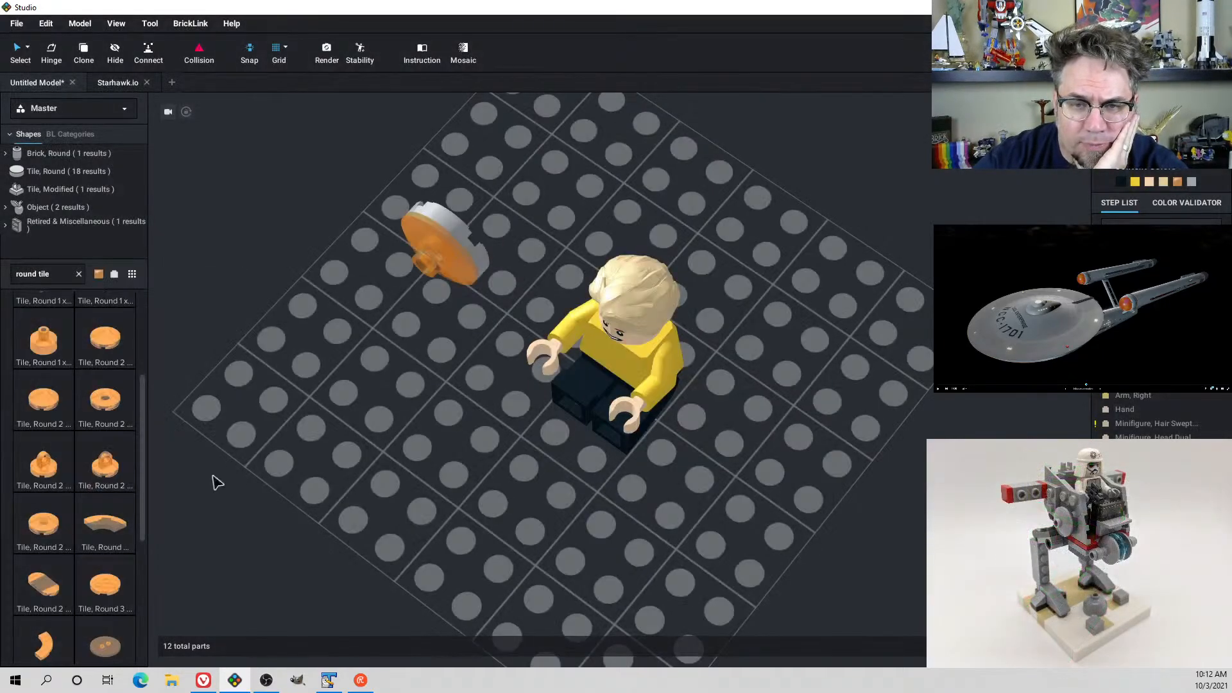
pyautogui.click(99, 275)
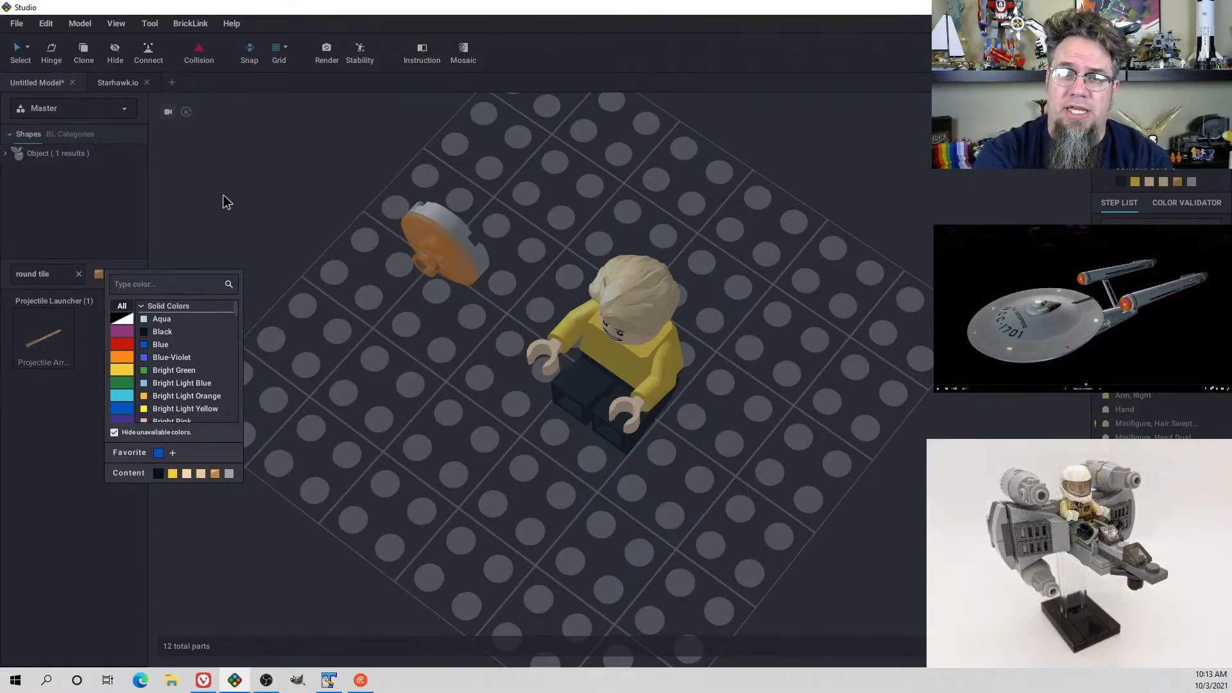
pyautogui.click(176, 219)
pyautogui.click(79, 274)
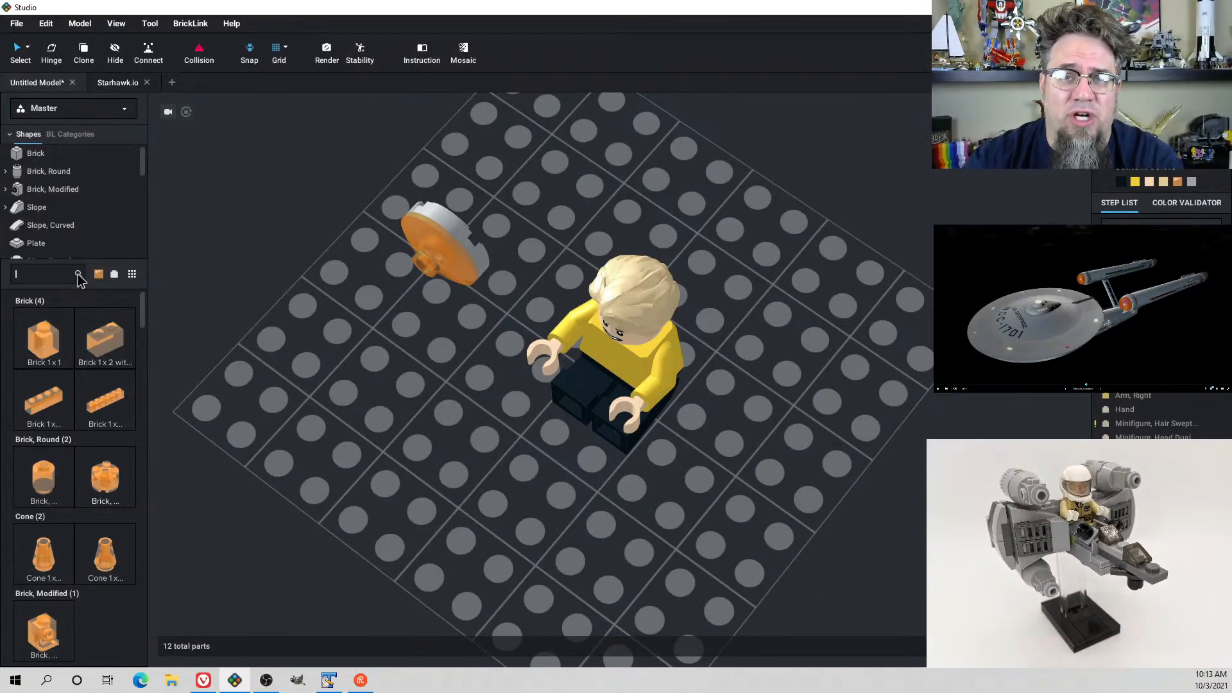
# Place a Trans-Neon Orange Plate, Round 2 x 2 with Rounded Bottom in front of the dish and stand it on its edge
pyautogui.scroll(-4, 121, 420)
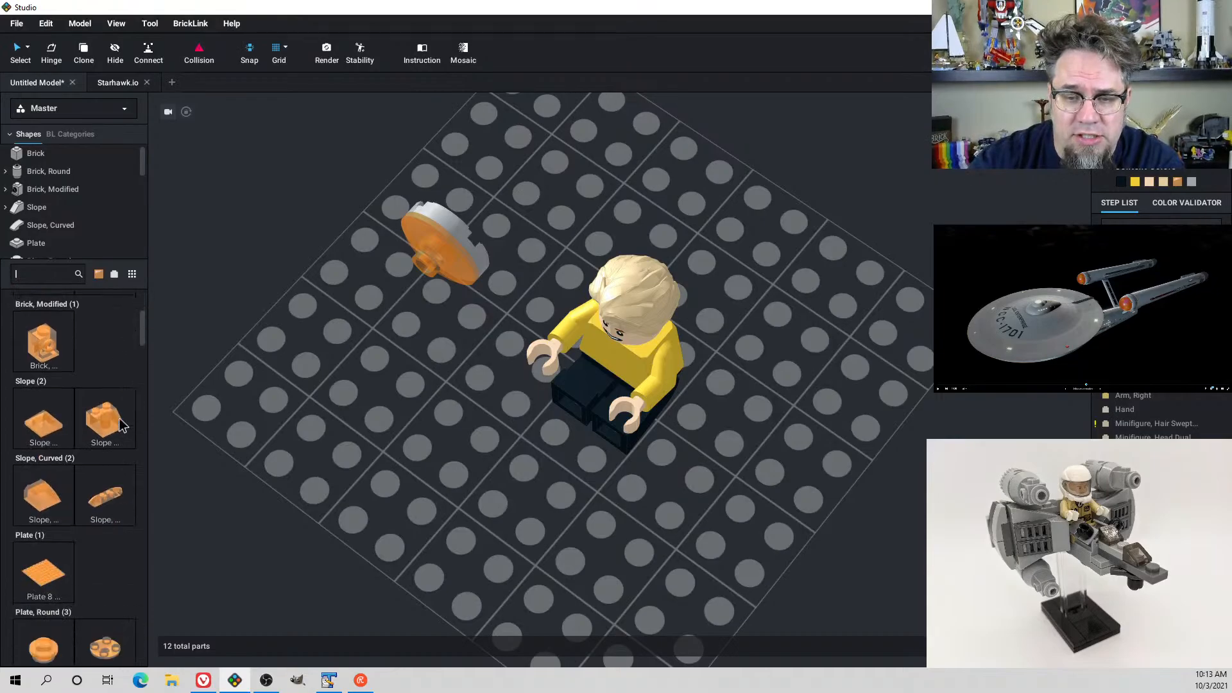
pyautogui.scroll(-3, 121, 424)
pyautogui.moveTo(115, 429); pyautogui.dragTo(369, 402)
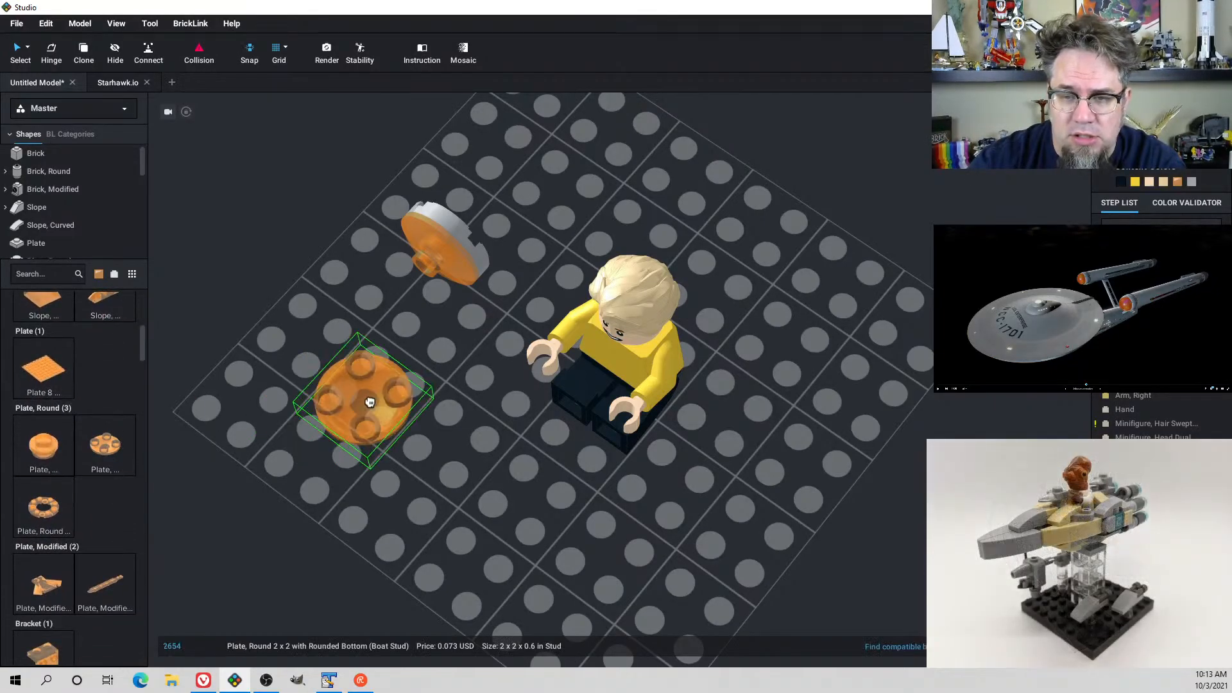
pyautogui.moveTo(368, 407); pyautogui.dragTo(379, 413, button='right')
pyautogui.press('Up')
pyautogui.click(325, 468)
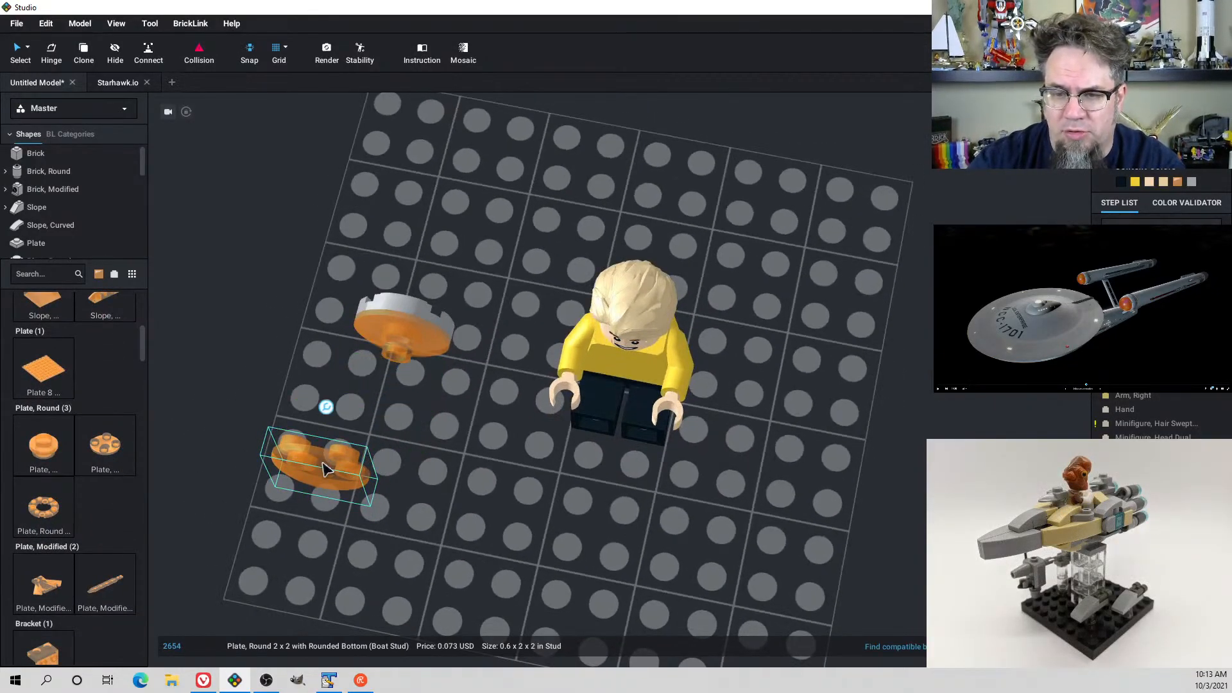
# Try a Cylinder Hemisphere 4 x 4 Multifaceted behind the dish and remove it again
pyautogui.scroll(-5, 114, 498)
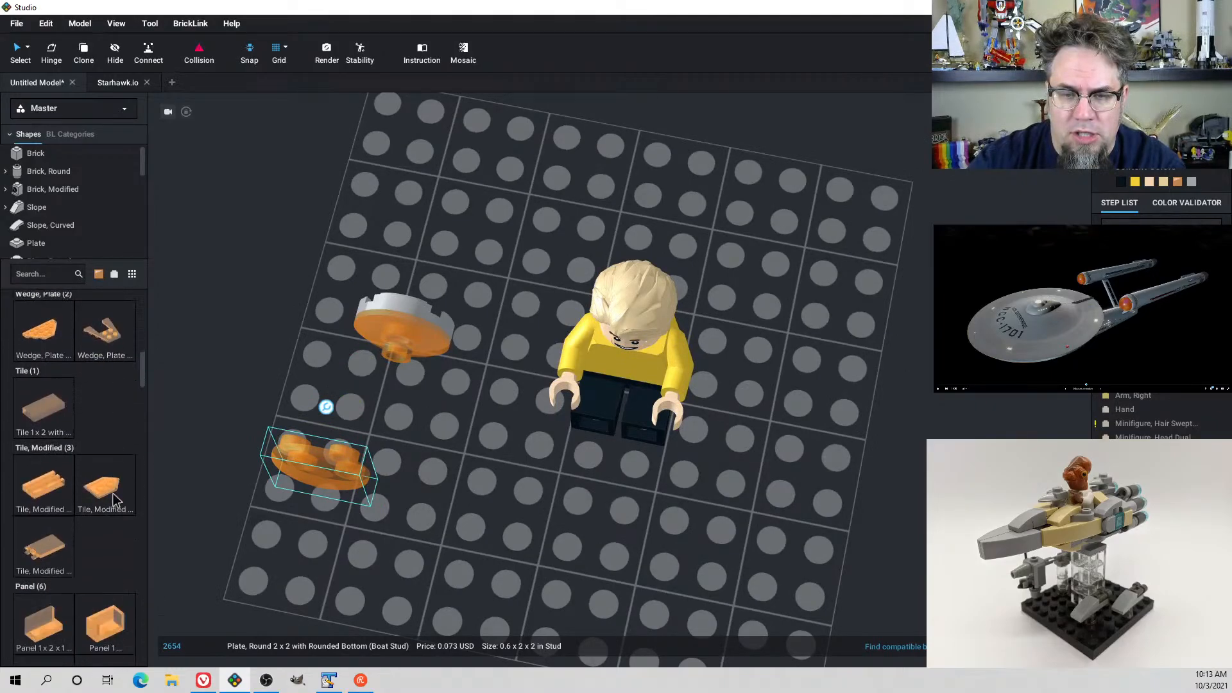
pyautogui.scroll(-8, 114, 498)
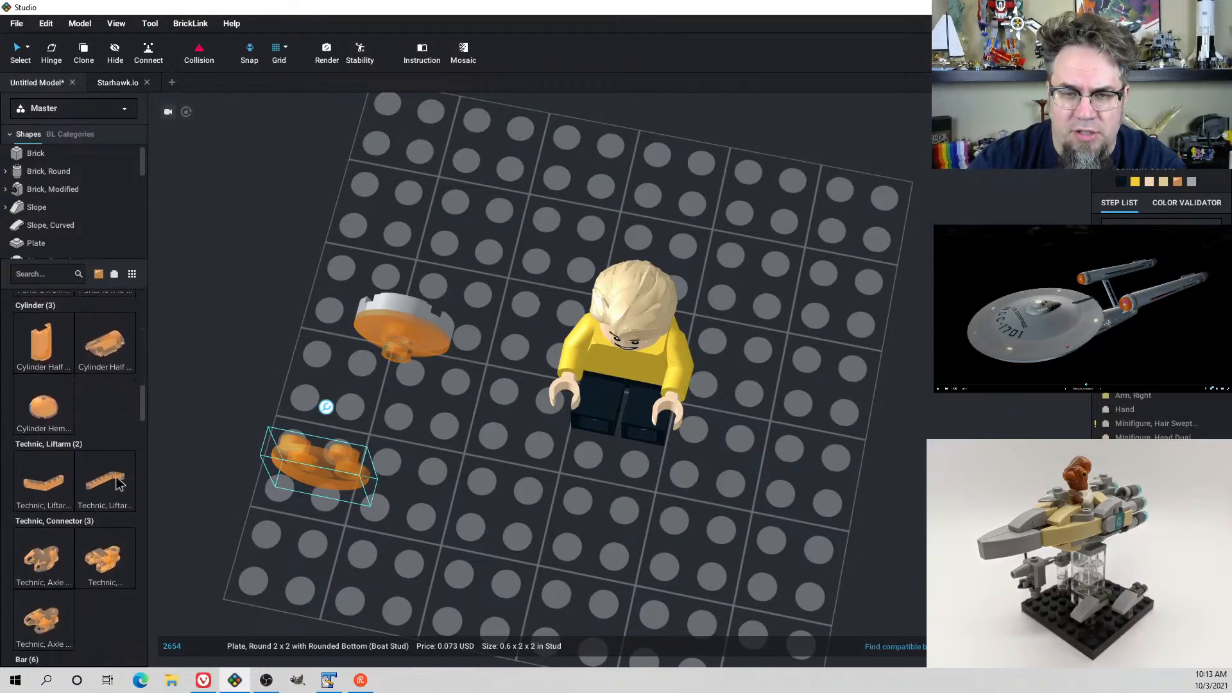
pyautogui.click(442, 501)
pyautogui.moveTo(55, 413); pyautogui.dragTo(455, 207)
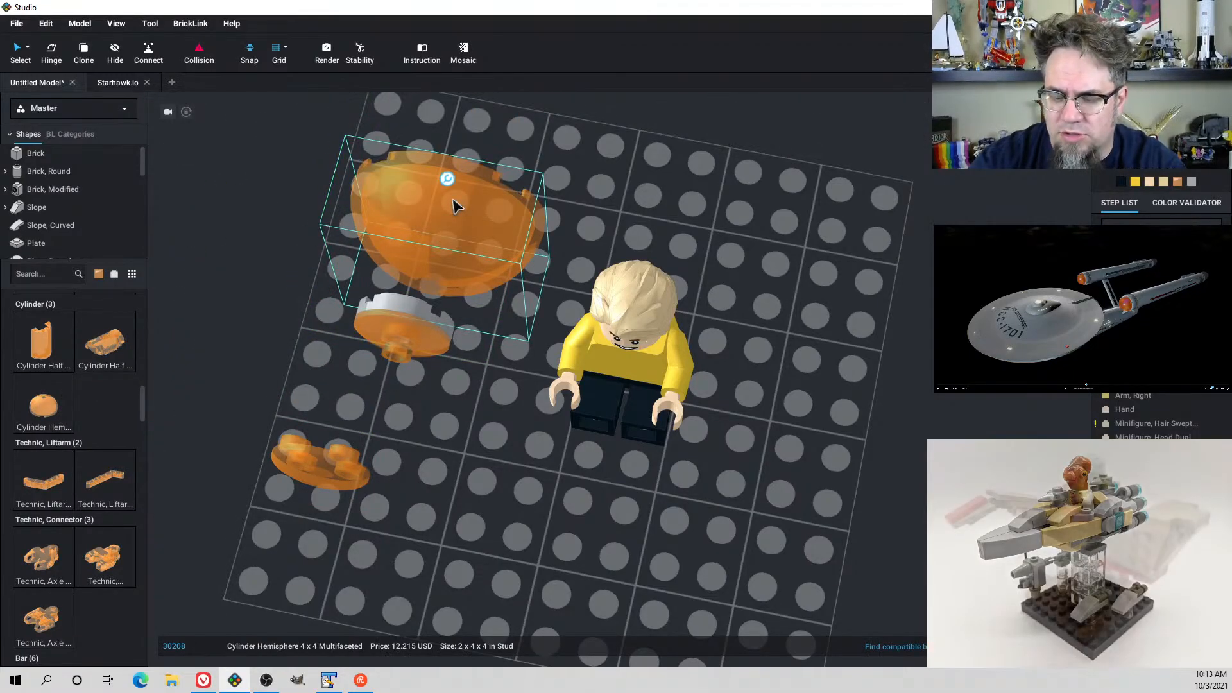
pyautogui.press('Delete')
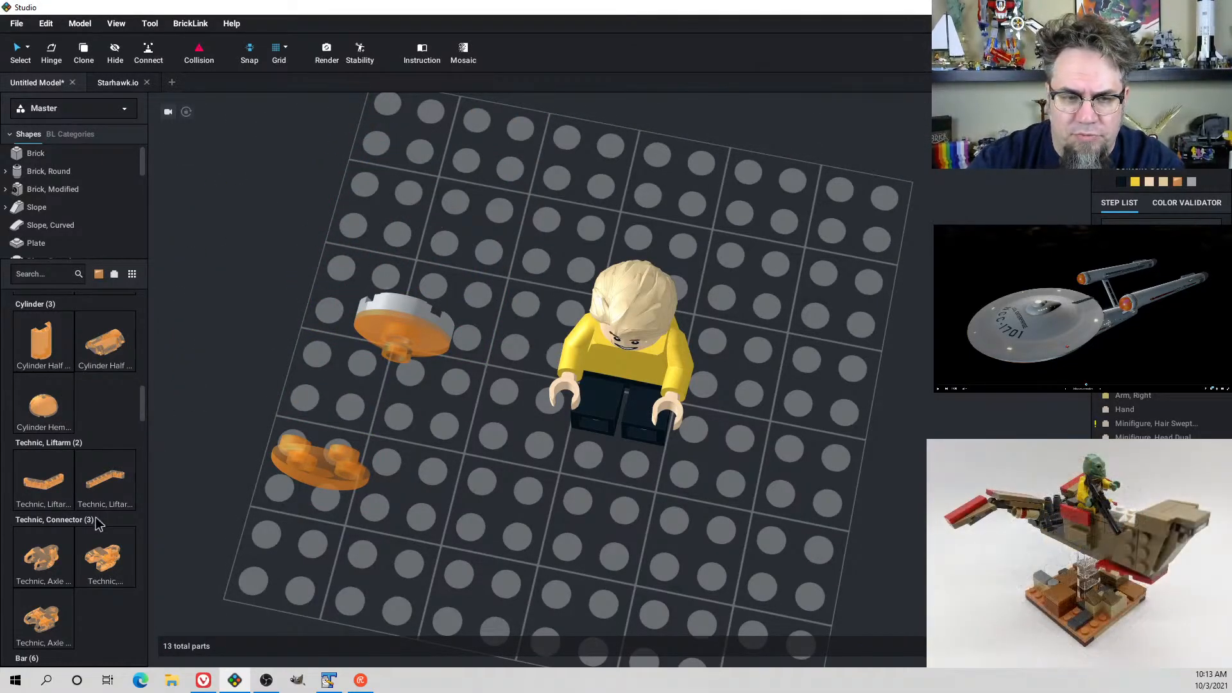
# Browse the remaining Trans-Neon Orange parts, including dishes and rock boulders, for a rounded nacelle front
pyautogui.scroll(-7, 96, 523)
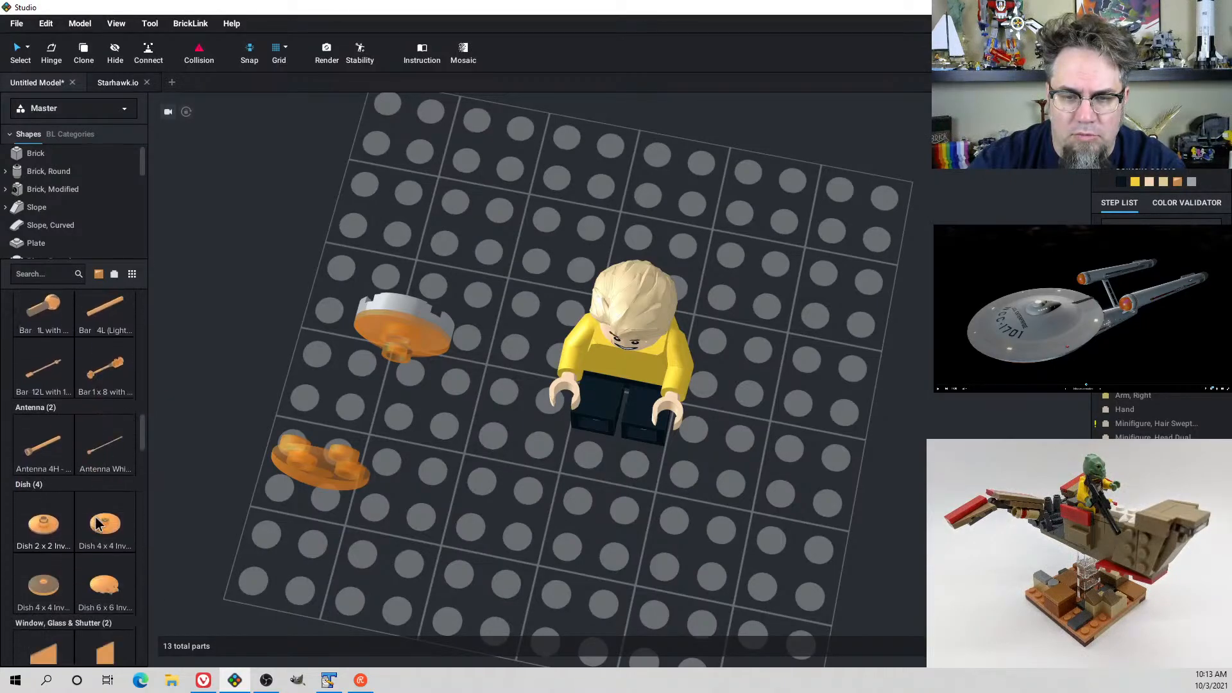
pyautogui.scroll(-8, 96, 523)
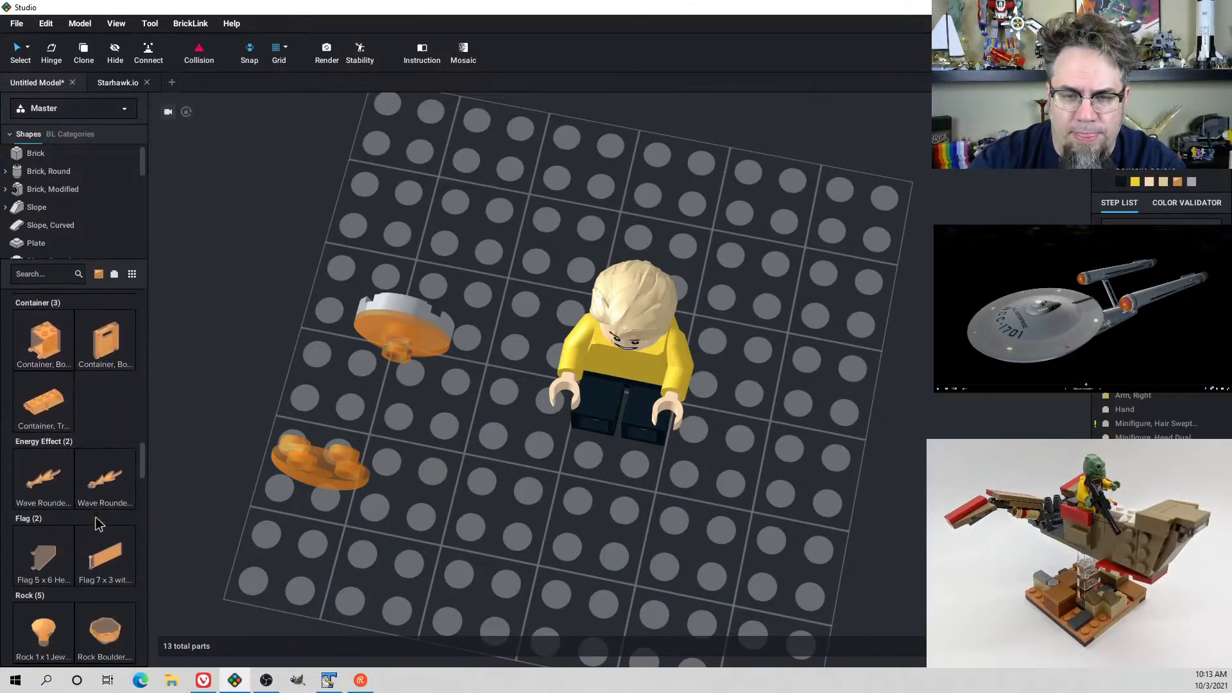
pyautogui.scroll(-8, 96, 523)
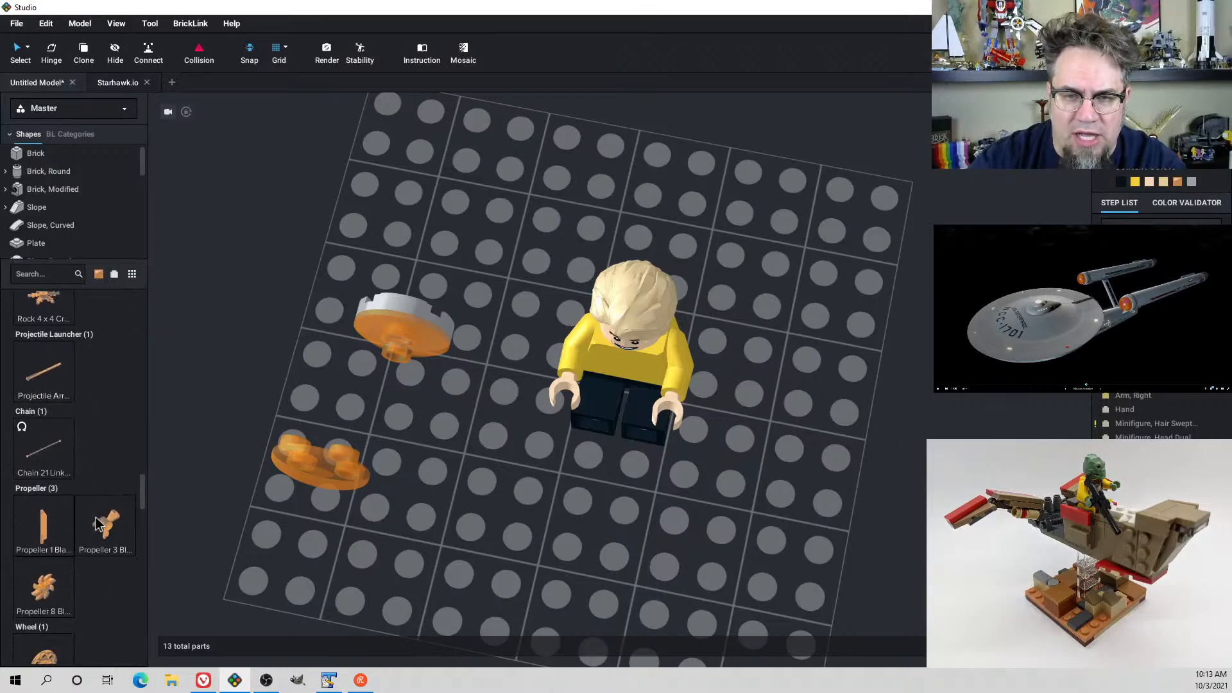
pyautogui.scroll(3, 96, 523)
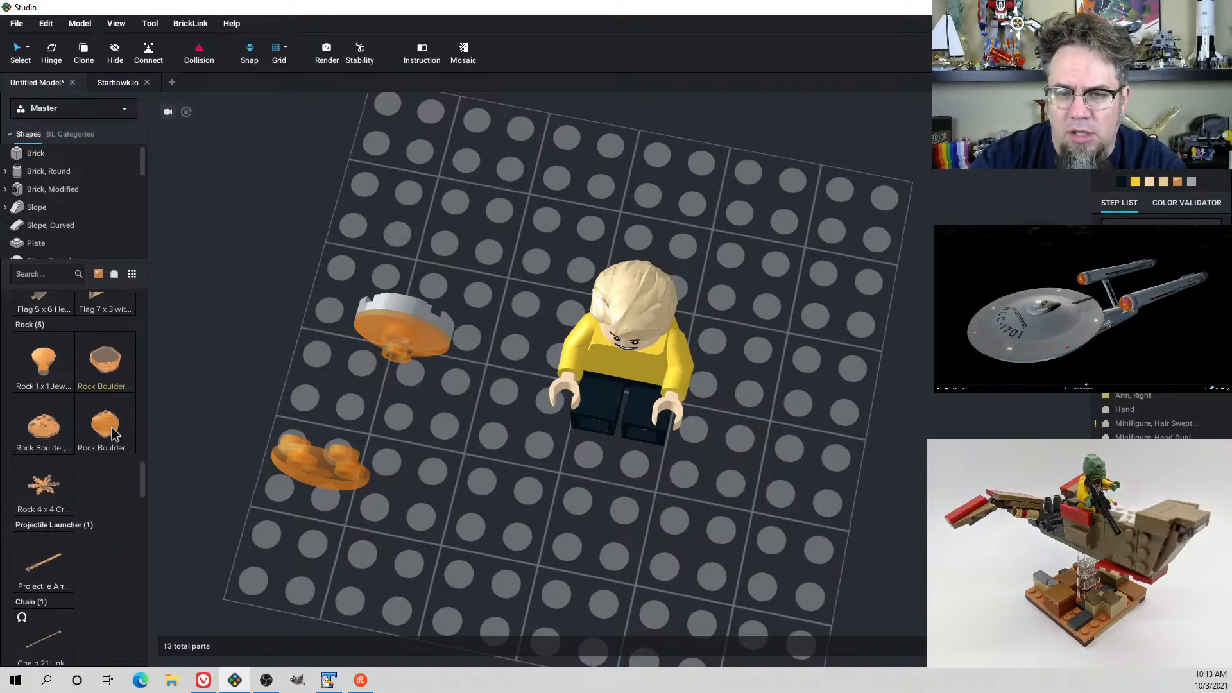
pyautogui.click(112, 427)
pyautogui.press('Escape')
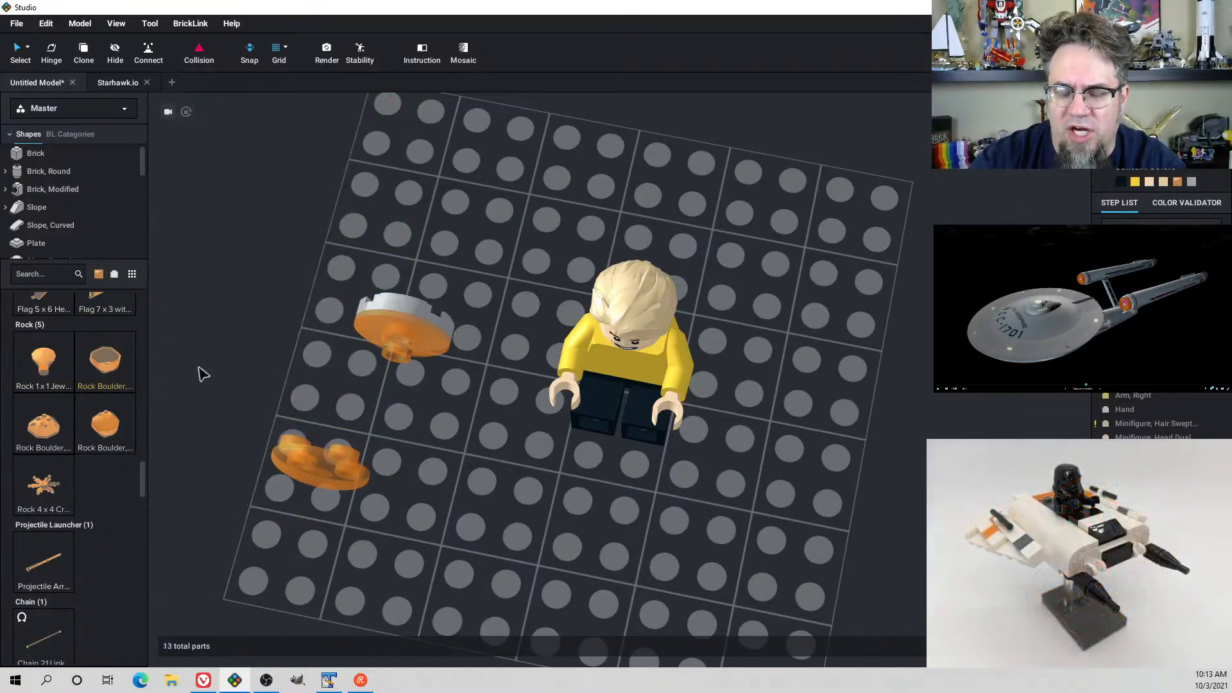
# Delete the orange dish with its round tile, and move the rounded-bottom plate to the grid's edge beside the minifigure
pyautogui.moveTo(306, 383); pyautogui.dragTo(291, 339, button='right')
pyautogui.moveTo(379, 219); pyautogui.dragTo(453, 341)
pyautogui.press('Delete')
pyautogui.moveTo(327, 322); pyautogui.dragTo(474, 243)
pyautogui.moveTo(491, 271)
pyautogui.mouseDown(button='right')
pyautogui.moveTo(475, 287)
pyautogui.moveTo(502, 262)
pyautogui.mouseUp(button='right')
pyautogui.moveTo(611, 249); pyautogui.dragTo(522, 290, button='middle')
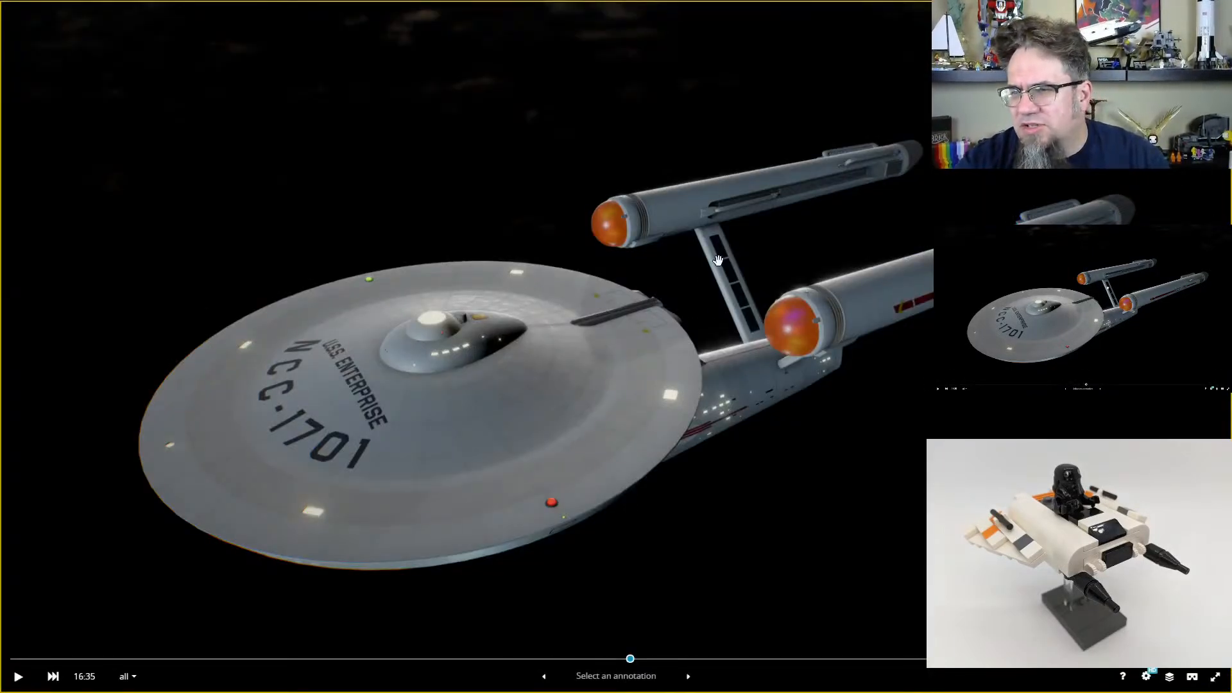
# Switch to the Enterprise reference model and examine the nacelles and their struts from the front, side and rear
pyautogui.moveTo(718, 260)
pyautogui.mouseDown(button='right')
pyautogui.moveTo(731, 267)
pyautogui.moveTo(663, 281)
pyautogui.moveTo(709, 254)
pyautogui.mouseUp(button='right')
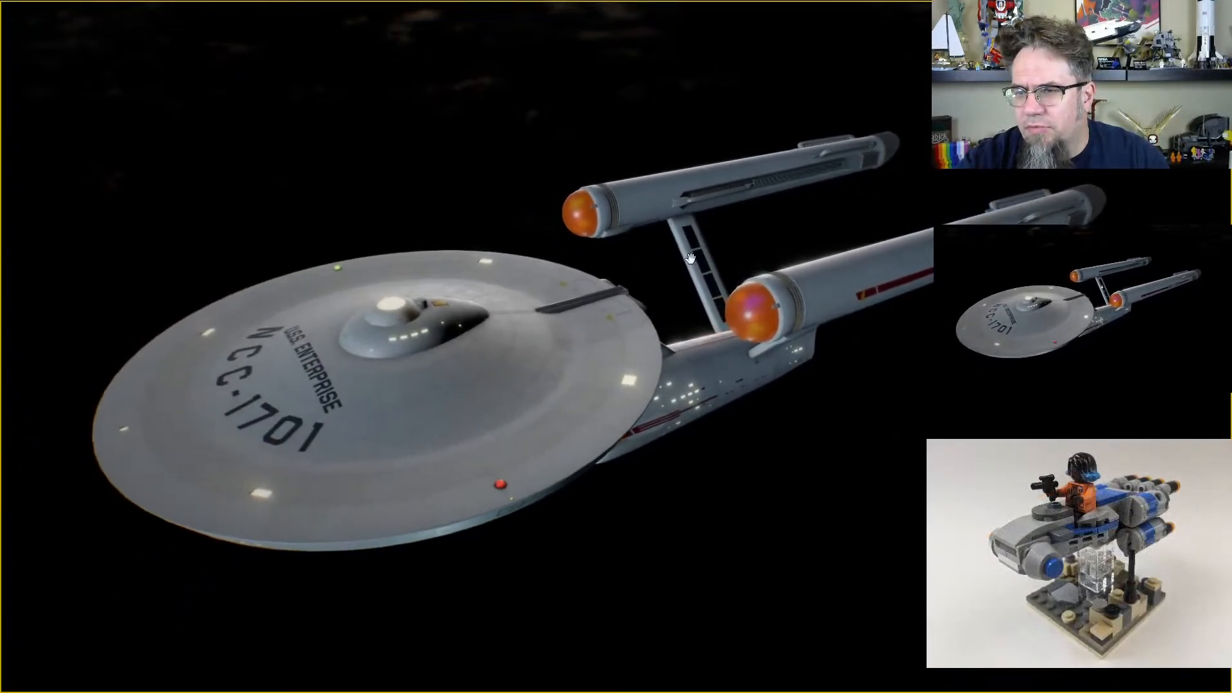
pyautogui.moveTo(679, 258); pyautogui.dragTo(519, 270)
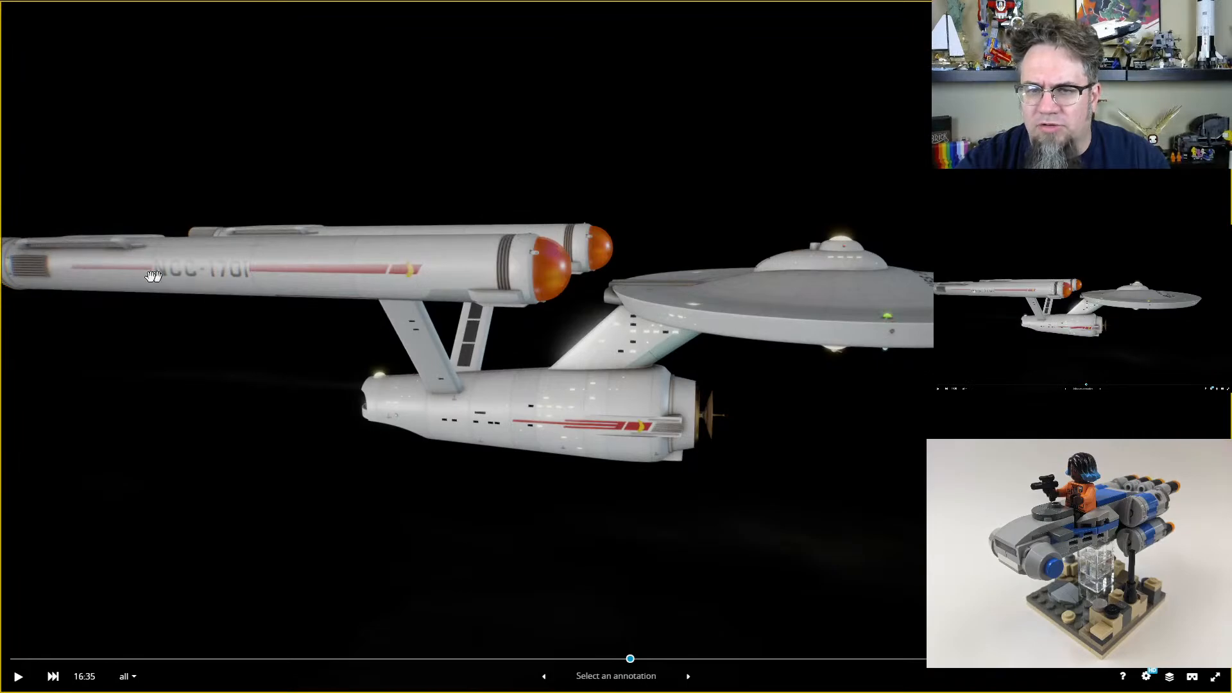
pyautogui.moveTo(225, 294); pyautogui.dragTo(197, 324)
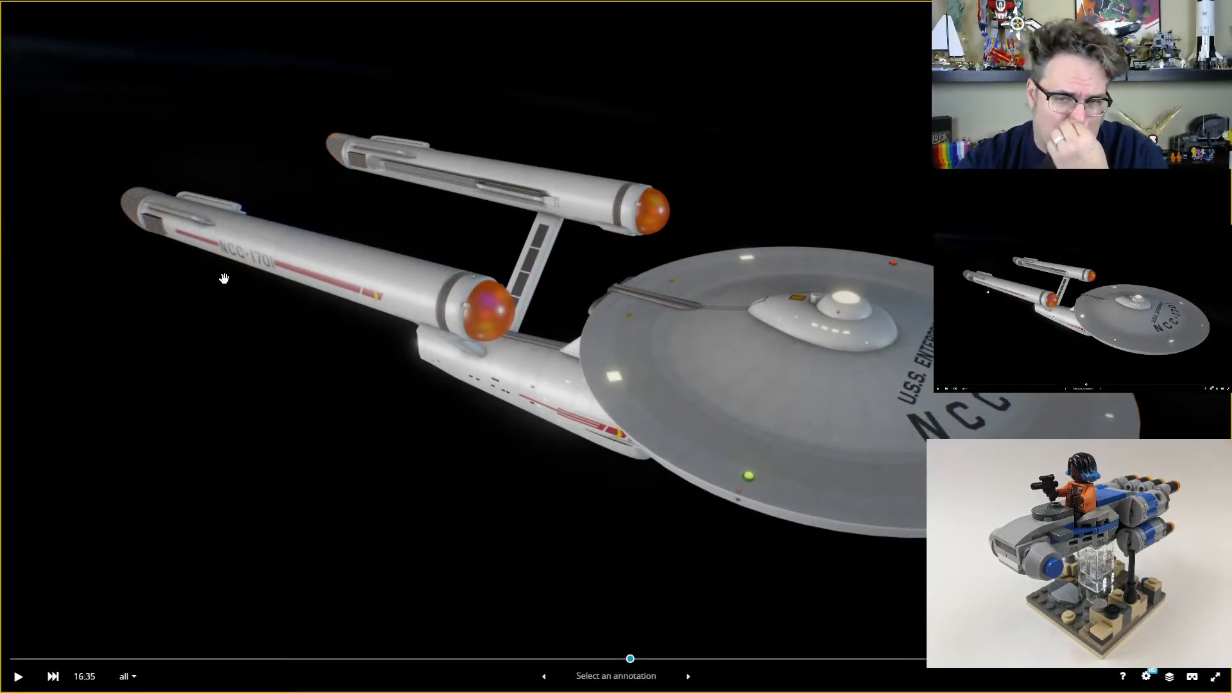
pyautogui.moveTo(221, 276); pyautogui.dragTo(327, 251)
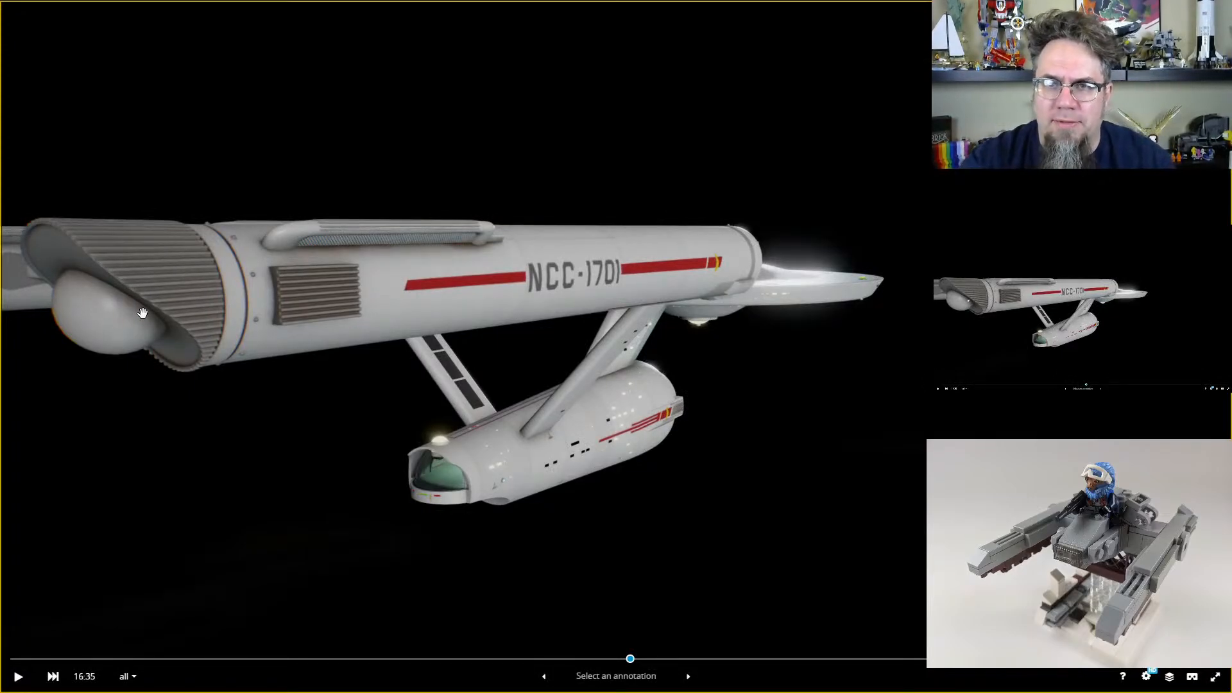
pyautogui.moveTo(370, 407)
pyautogui.mouseDown()
pyautogui.moveTo(311, 435)
pyautogui.moveTo(443, 425)
pyautogui.mouseUp()
# Reopen the NCC-1701 USS Enterprise model on Sketchfab, pause its animation at 02:42 and show it full screen
pyautogui.press('Escape')
pyautogui.click(167, 277)
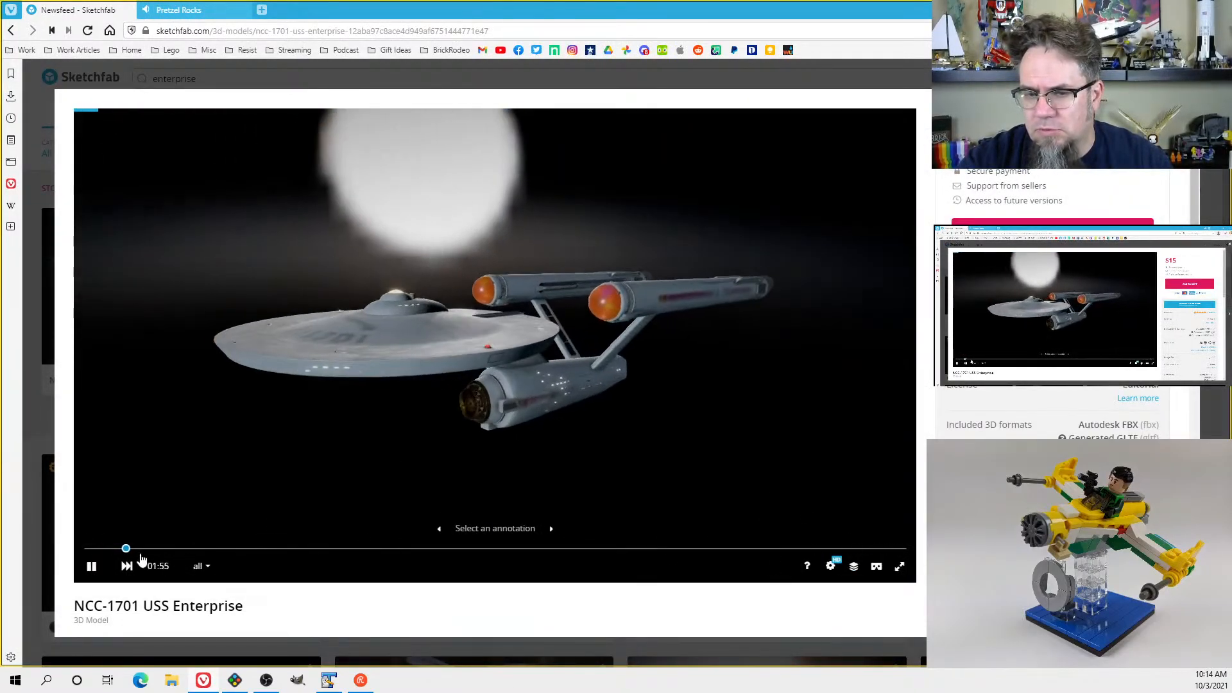
pyautogui.click(91, 566)
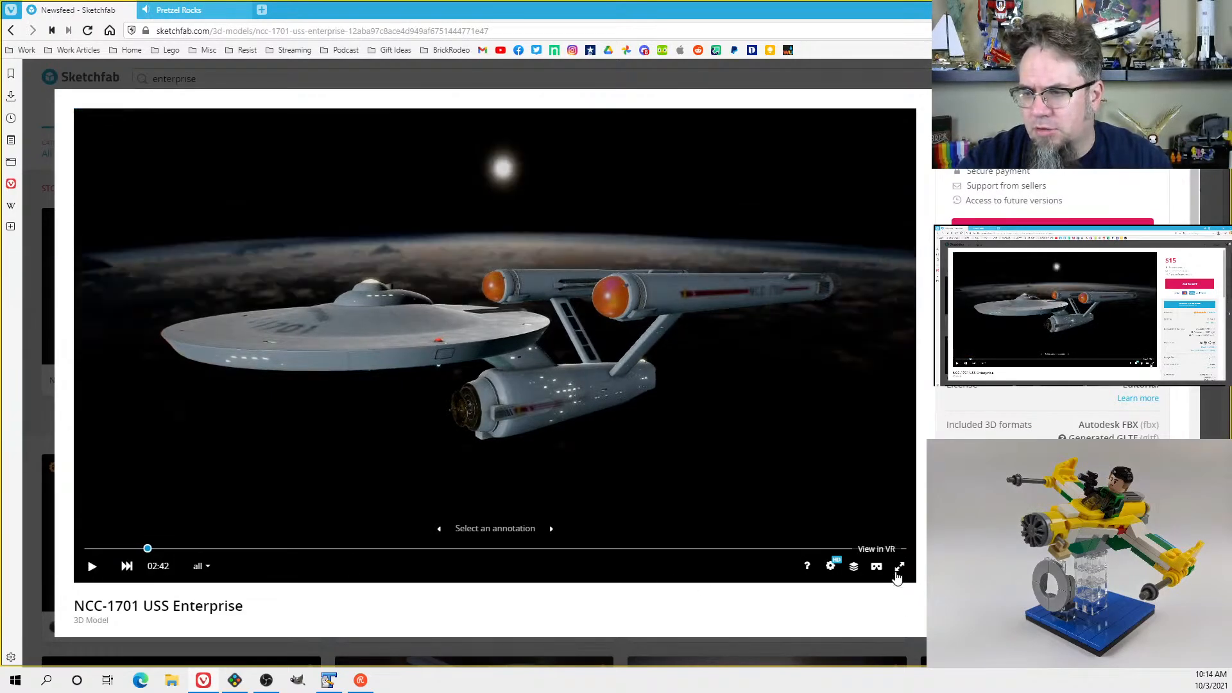
pyautogui.click(899, 566)
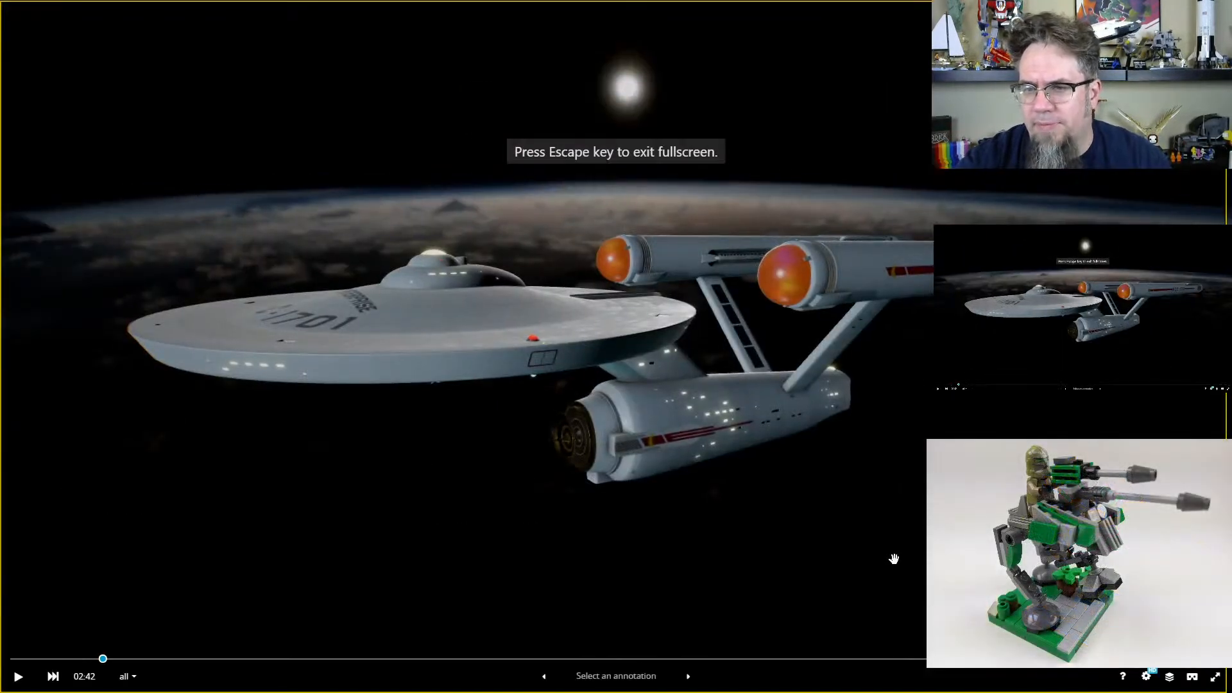
# Switch back to Studio, go to the Brick, Round parts and change the parts library color to Light Bluish Gray
pyautogui.hotkey('alt', 'Tab')
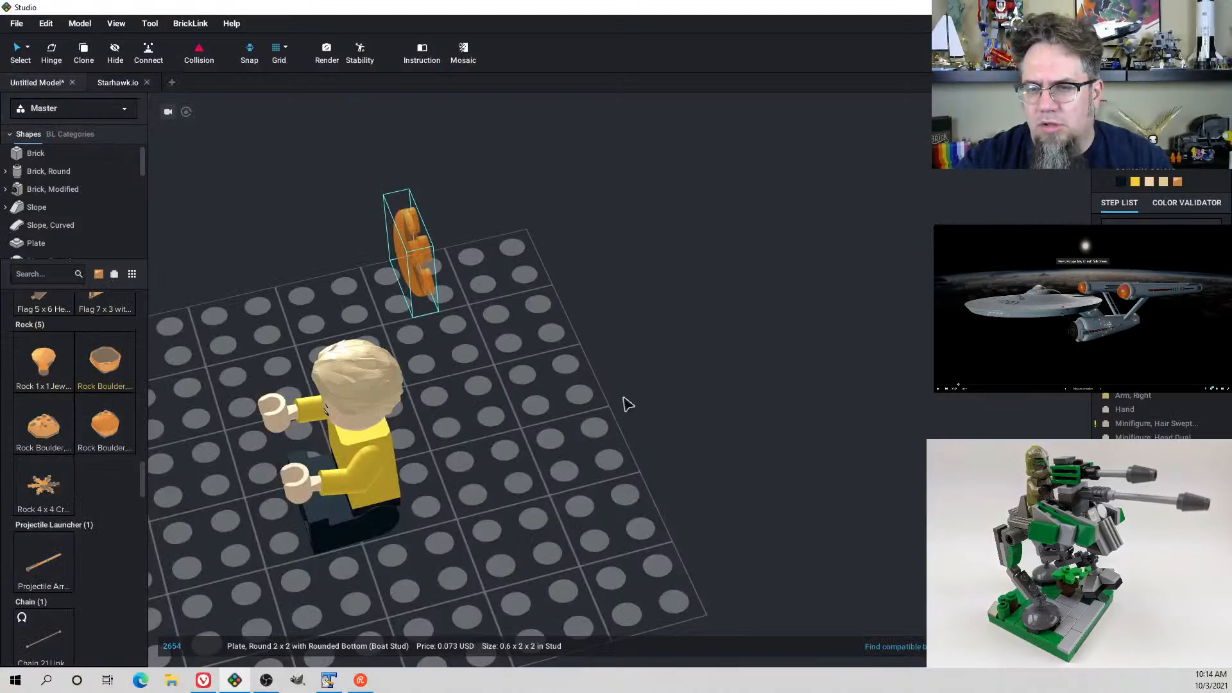
pyautogui.scroll(-2, 617, 394)
pyautogui.moveTo(569, 331); pyautogui.dragTo(661, 325, button='right')
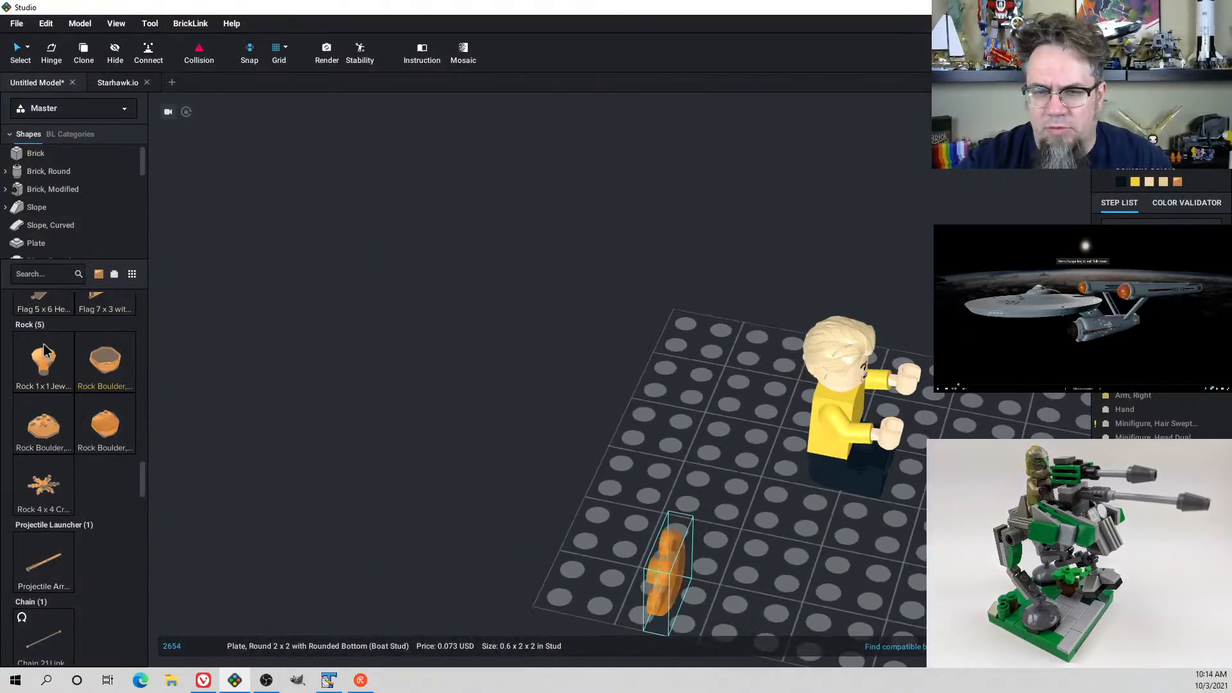
pyautogui.click(64, 276)
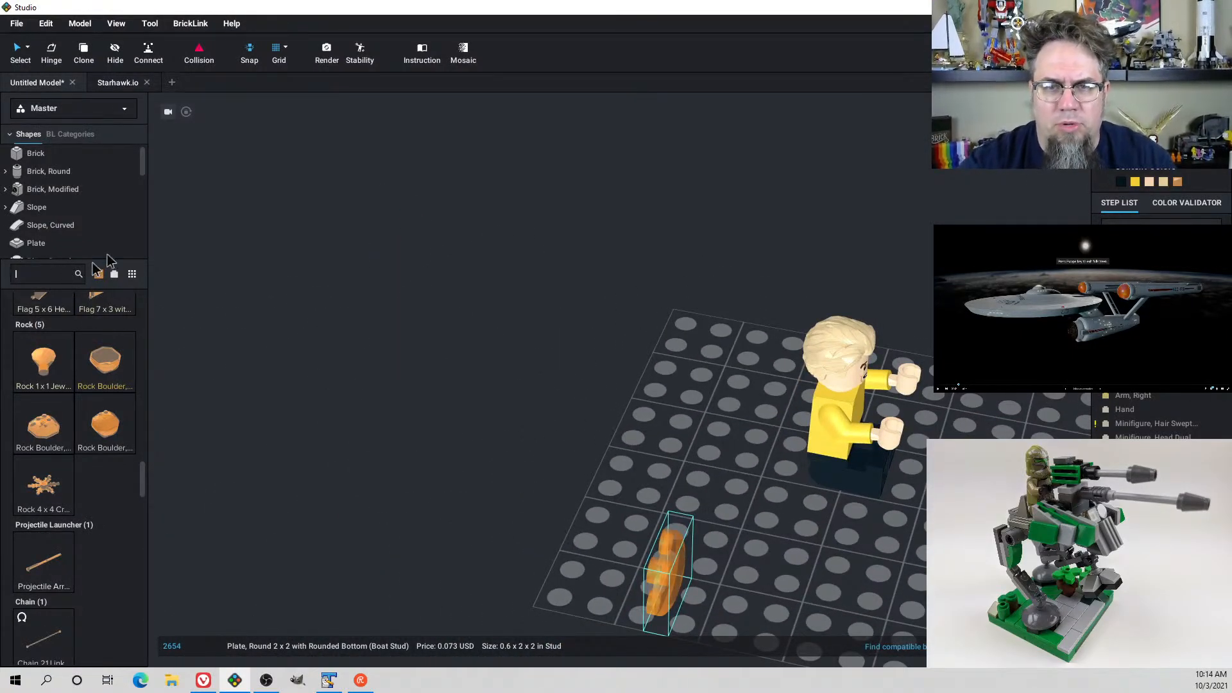
pyautogui.moveTo(618, 431); pyautogui.dragTo(581, 473, button='right')
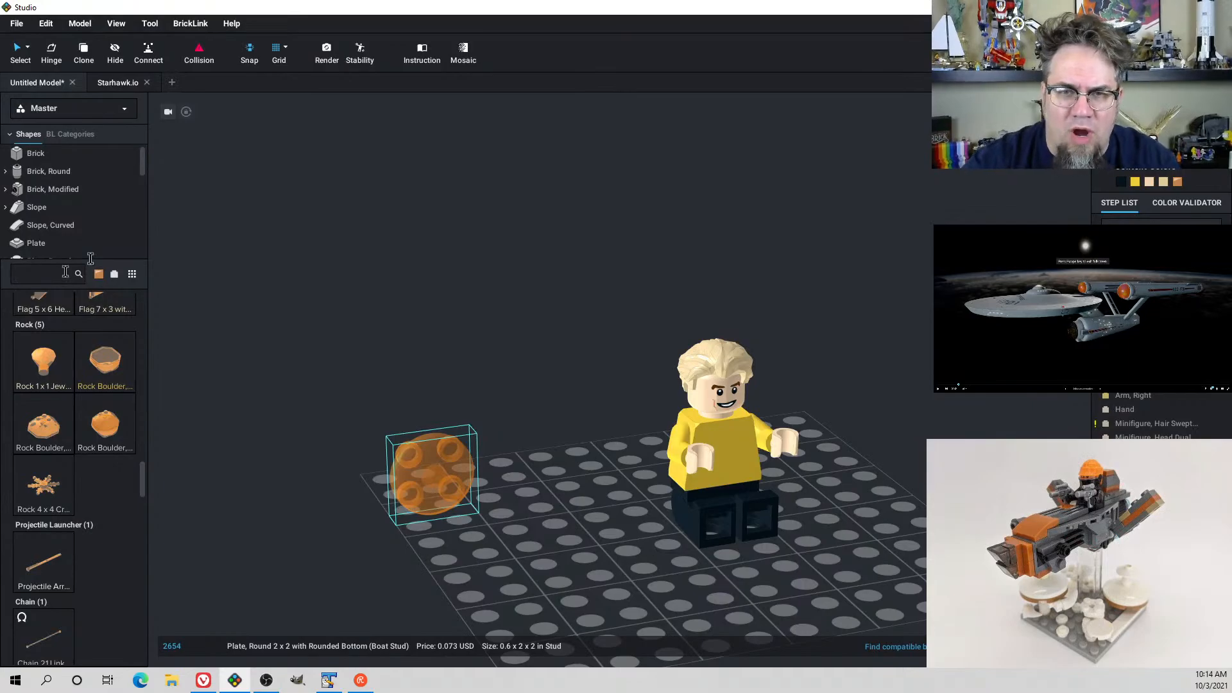
pyautogui.click(58, 174)
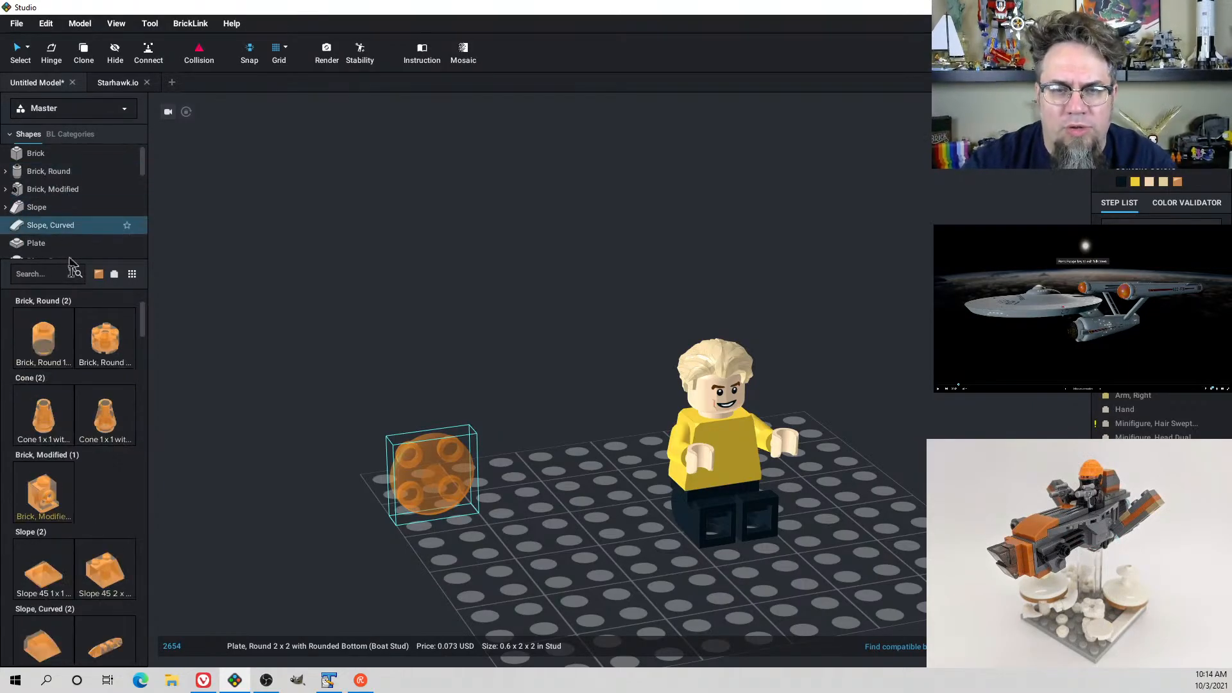
pyautogui.click(99, 274)
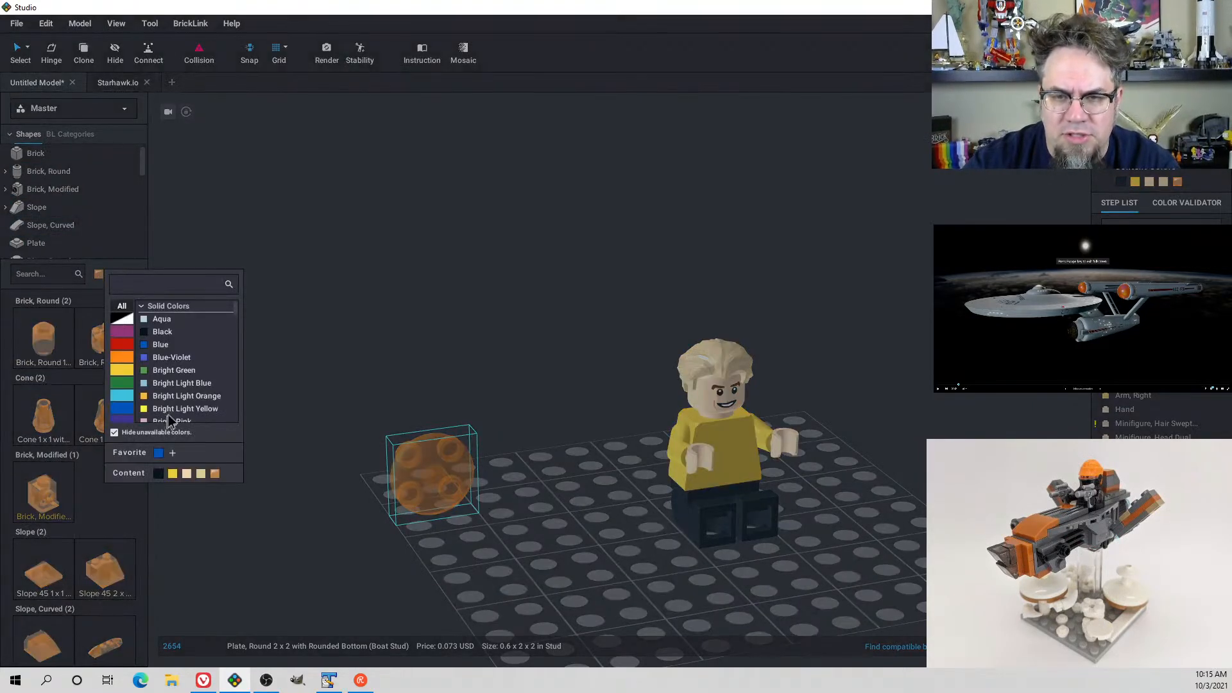
pyautogui.click(129, 319)
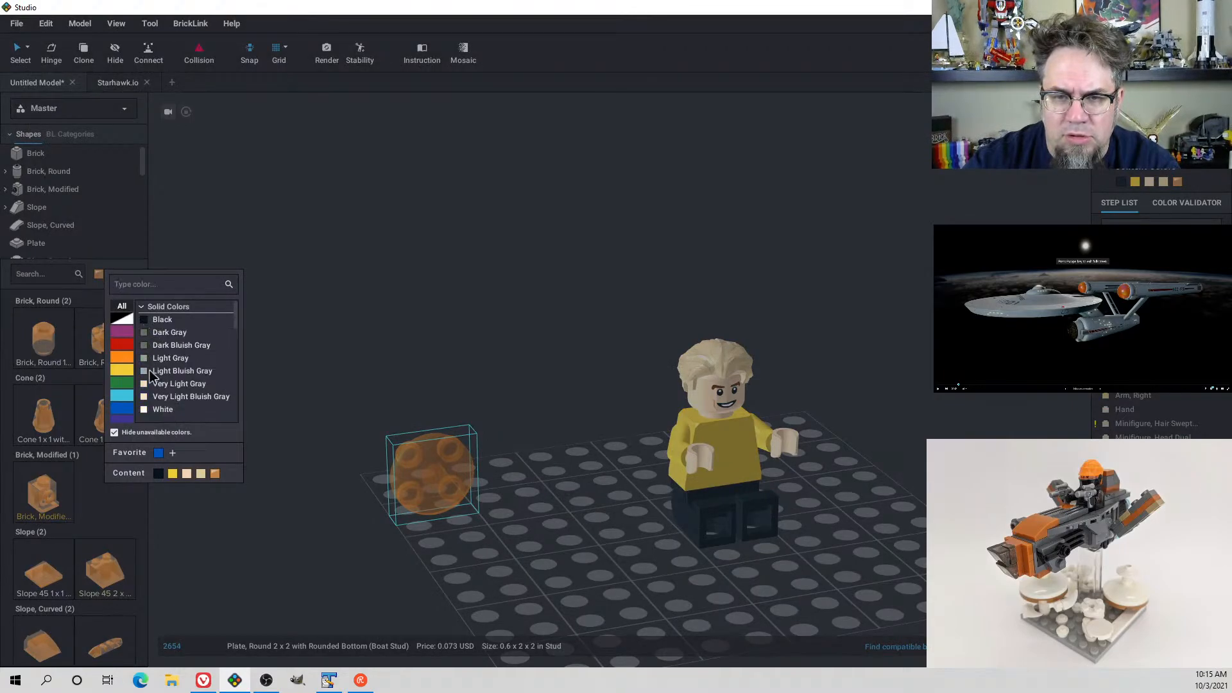
pyautogui.click(153, 372)
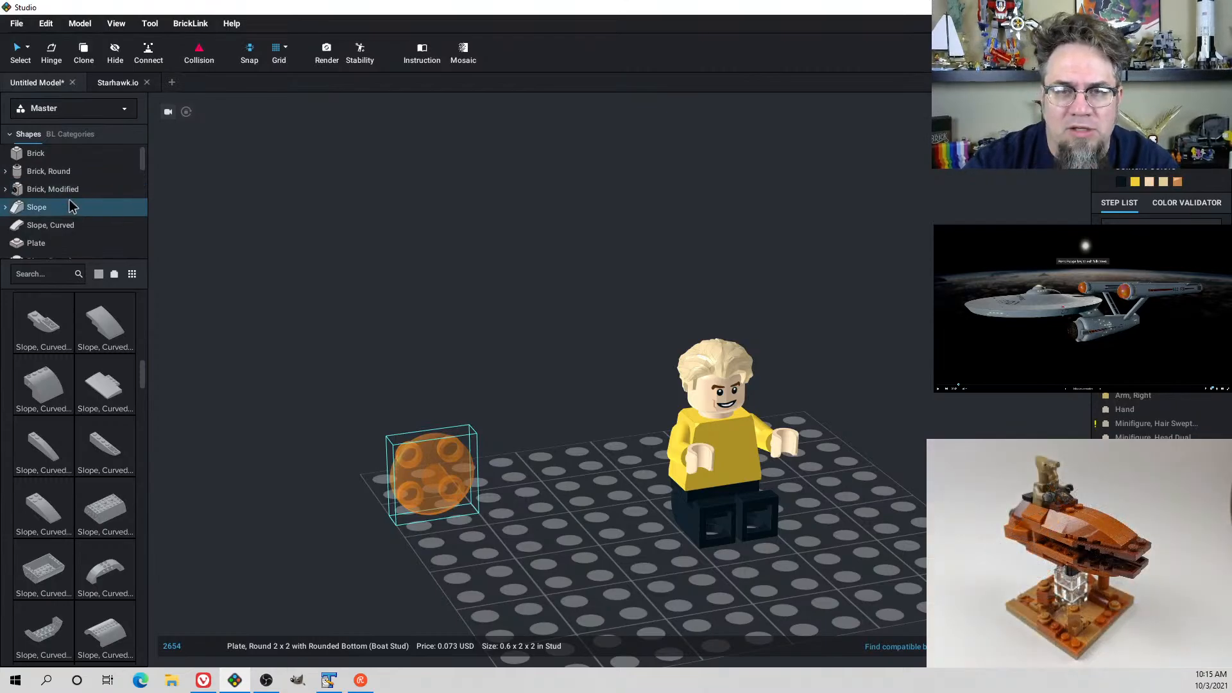
# Attach a Light Bluish Gray 2 x 2 round brick with axle hole behind the trans-orange rounded-bottom plate
pyautogui.click(48, 171)
pyautogui.click(105, 523)
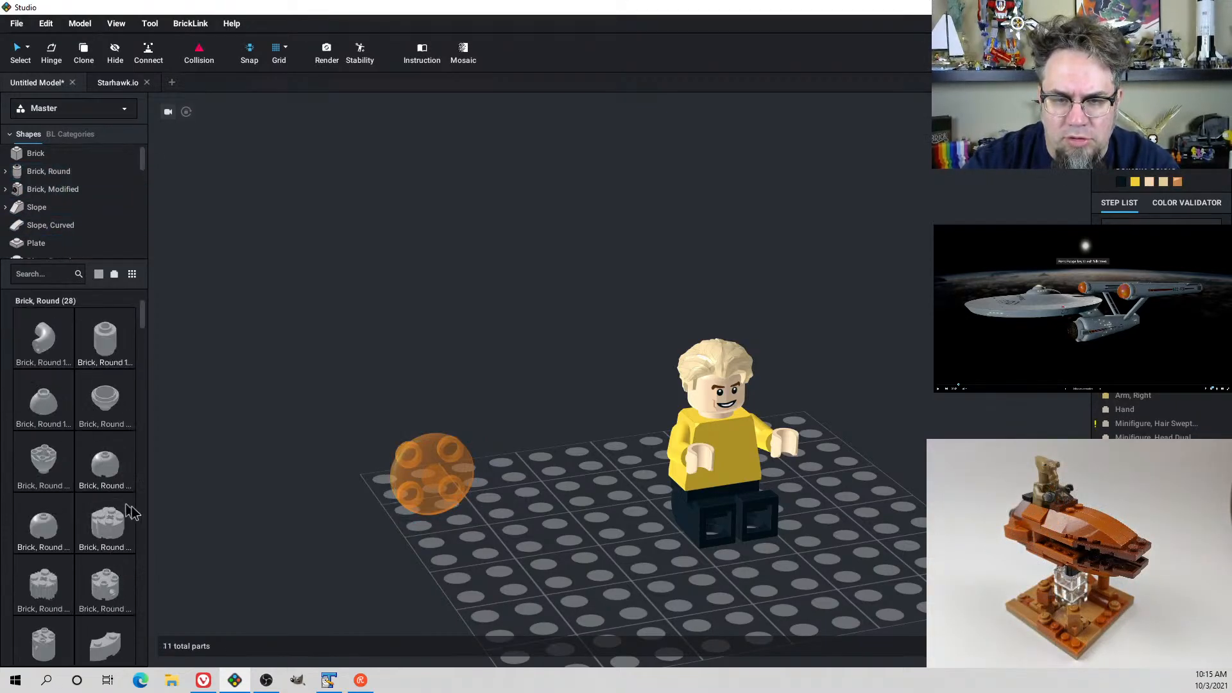
pyautogui.click(424, 454)
pyautogui.moveTo(370, 411); pyautogui.dragTo(404, 417, button='right')
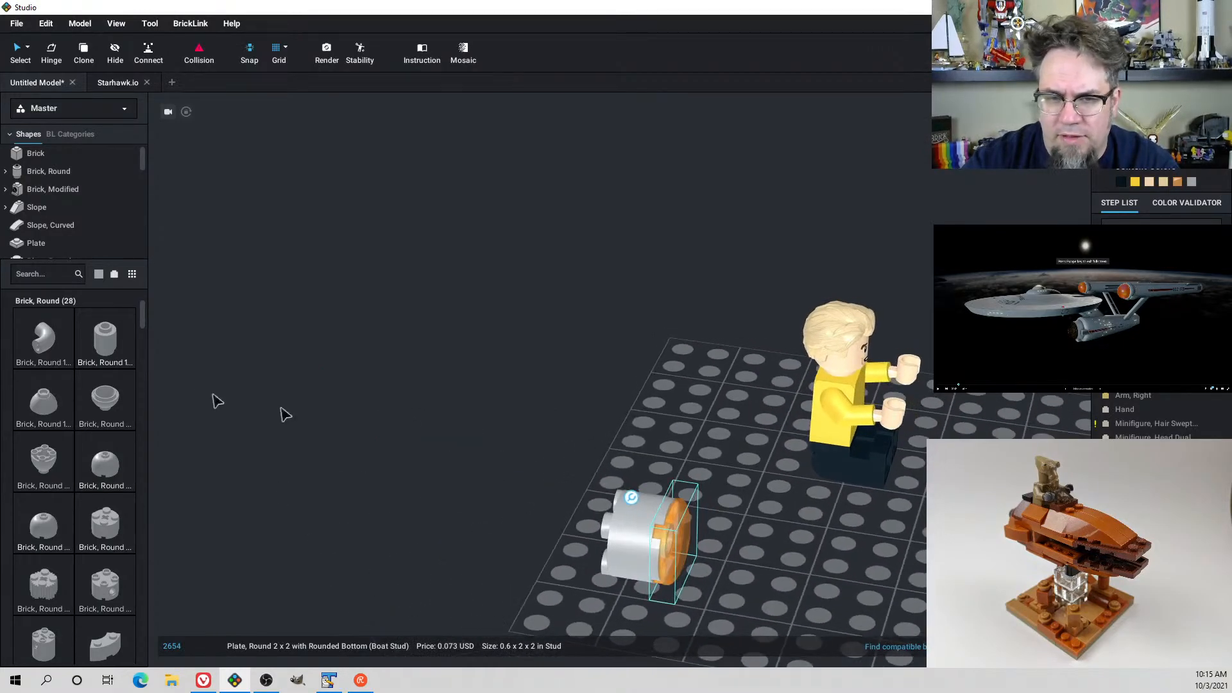
# Add a 2 x 2 round plate with axle hole to the rear of the round brick
pyautogui.scroll(-1, 67, 205)
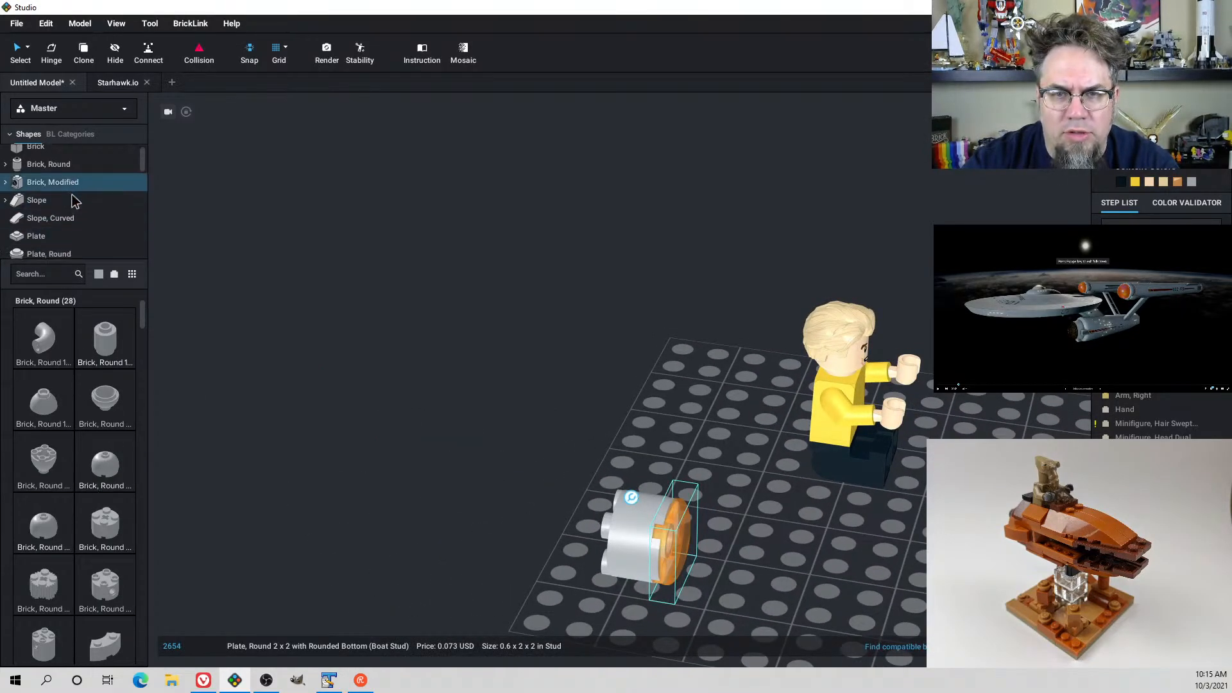
pyautogui.click(62, 215)
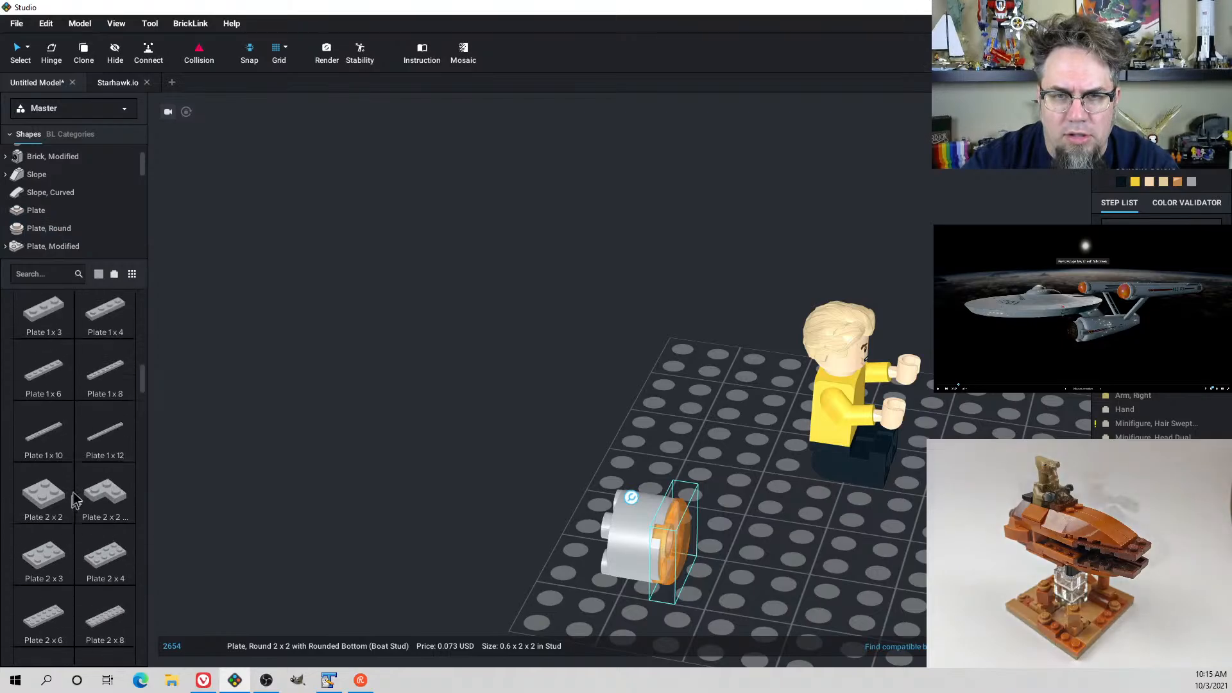
pyautogui.click(60, 231)
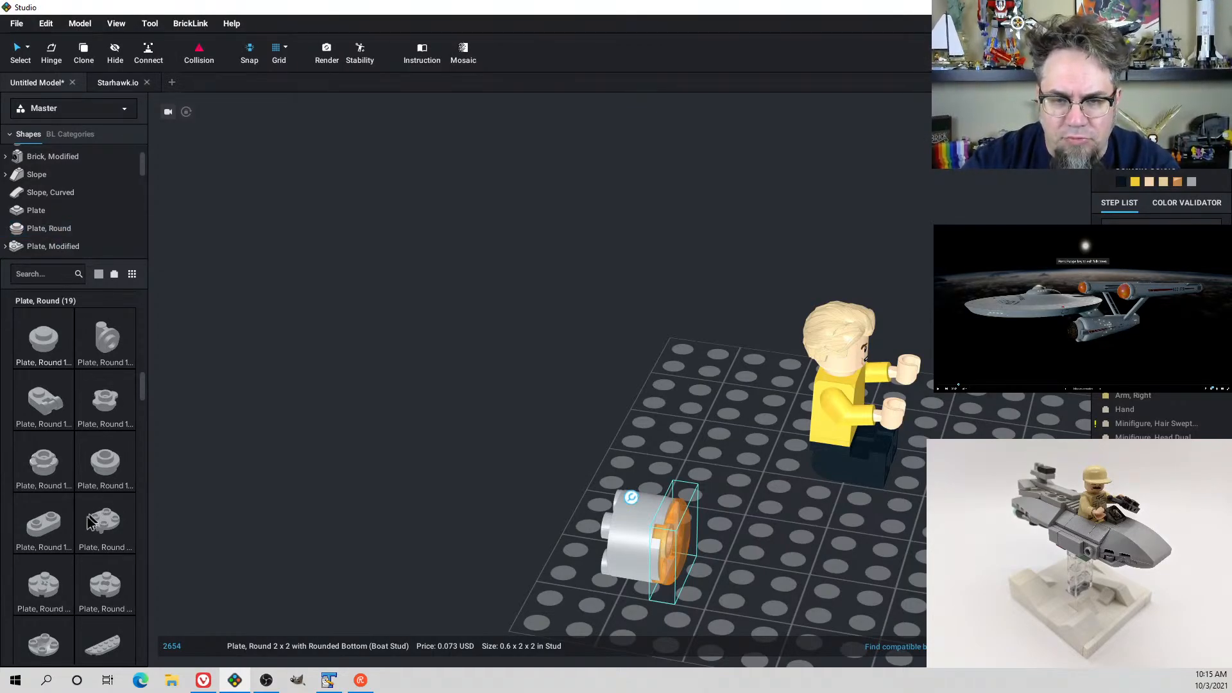
pyautogui.click(42, 587)
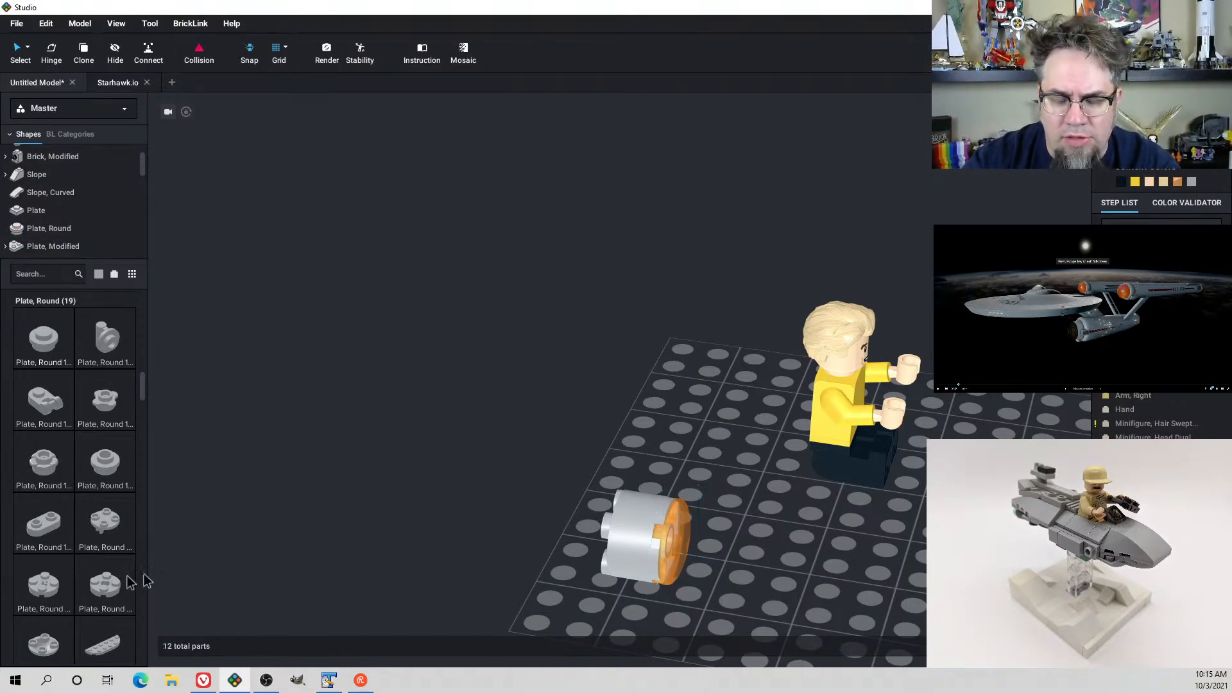
pyautogui.click(43, 585)
pyautogui.moveTo(413, 478); pyautogui.dragTo(389, 478, button='right')
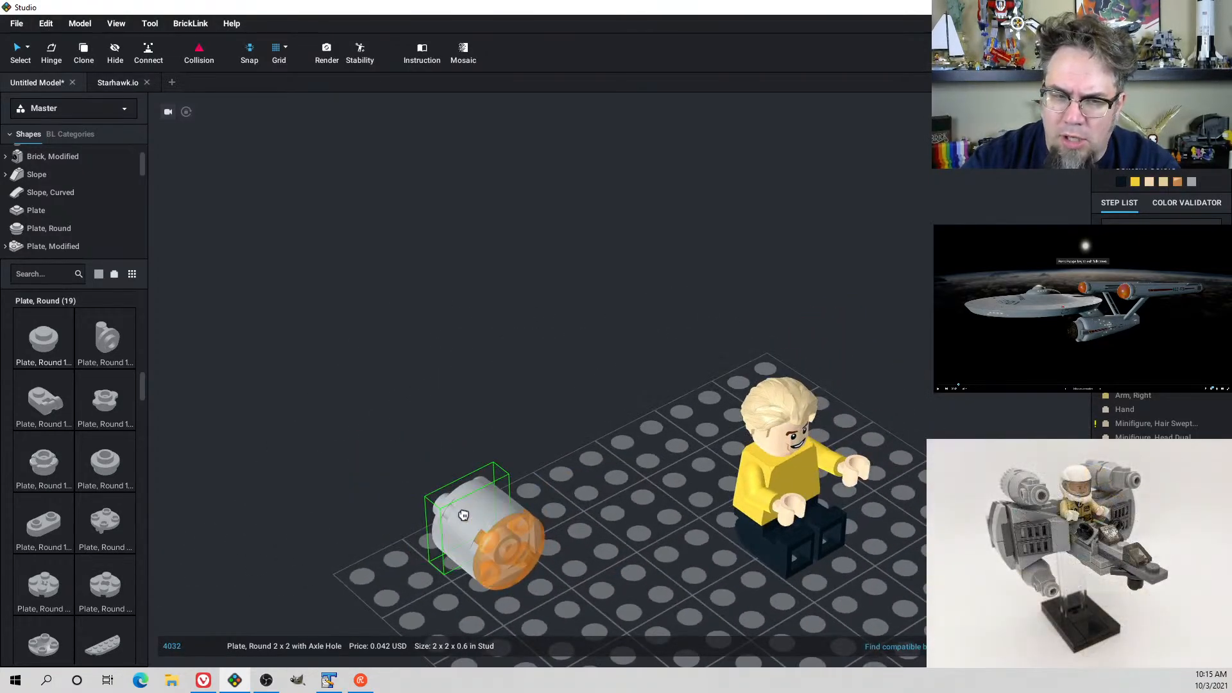
pyautogui.click(460, 515)
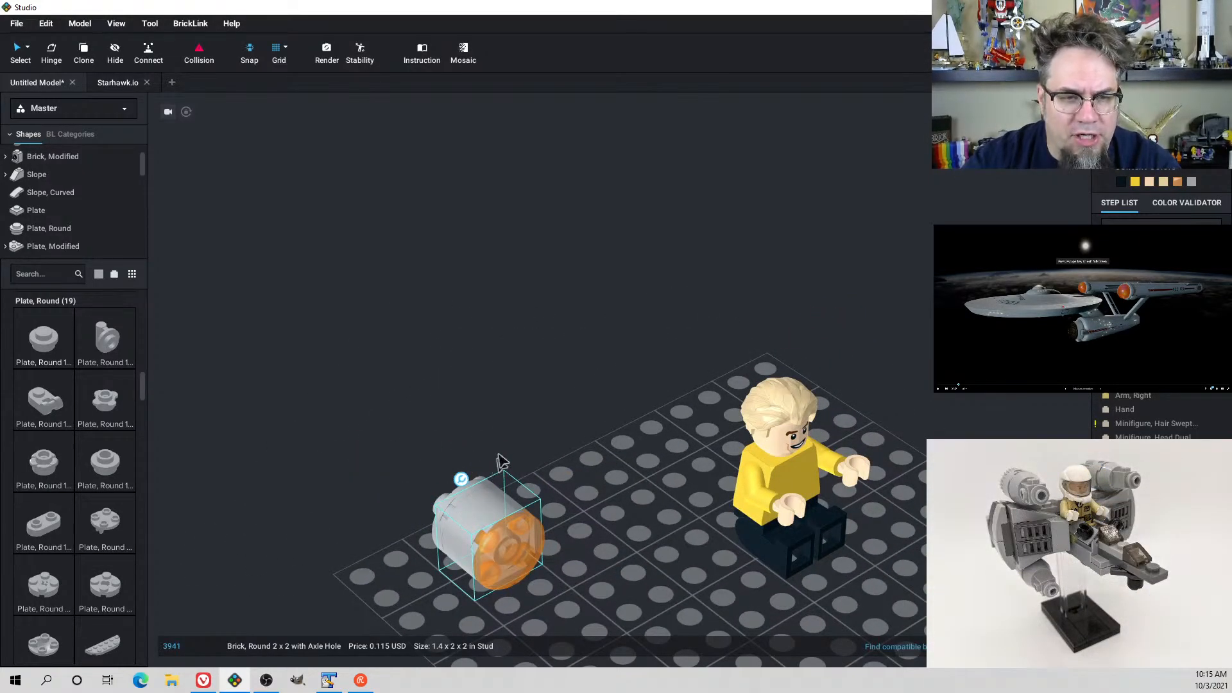
# Recolor the round plate at the rear of the brick to Dark Bluish Gray
pyautogui.click(467, 490)
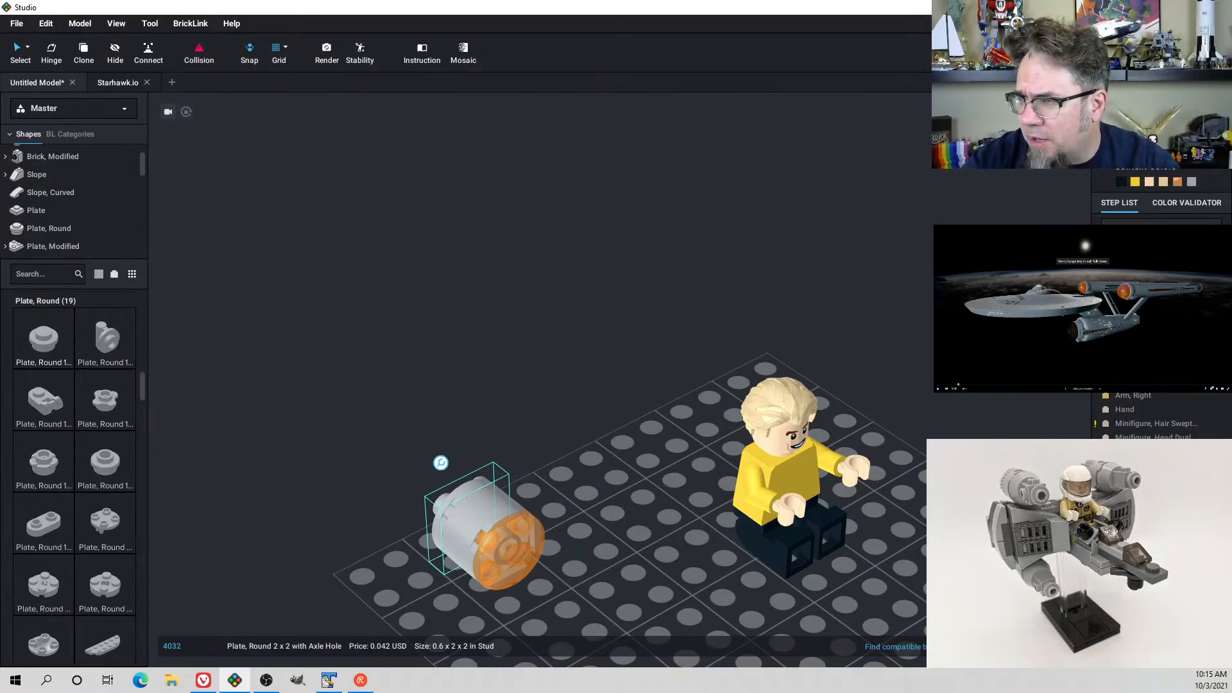
pyautogui.click(1161, 138)
pyautogui.scroll(5, 1162, 196)
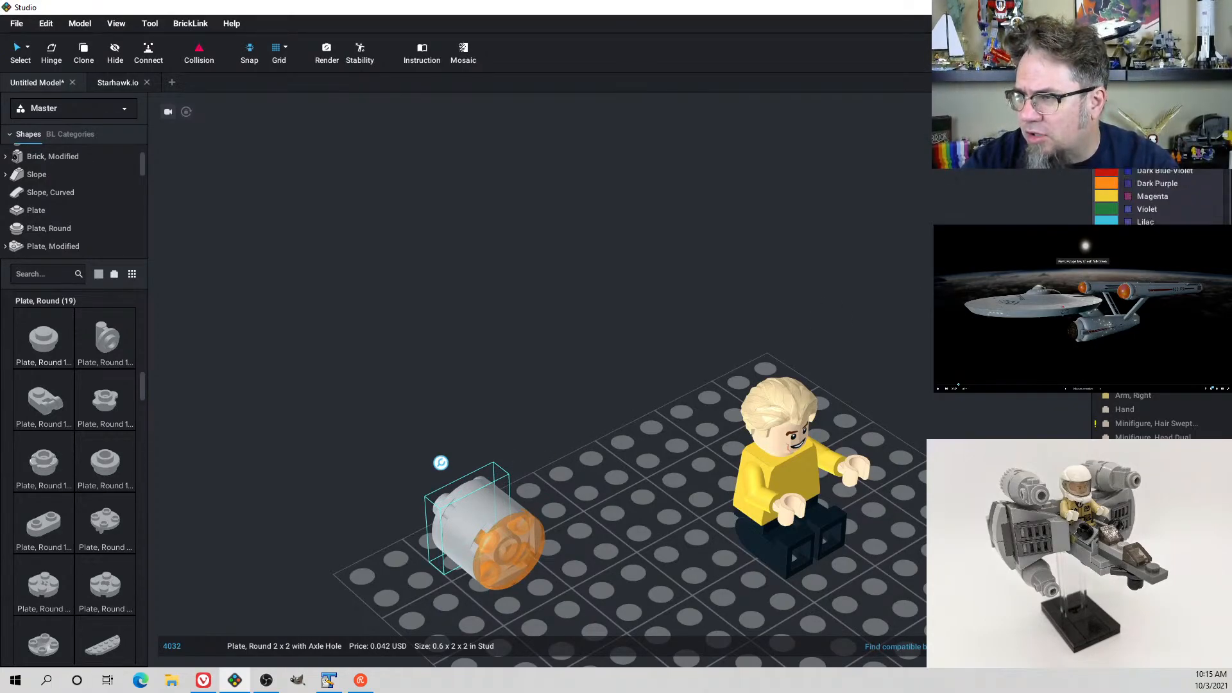
pyautogui.scroll(3, 1162, 195)
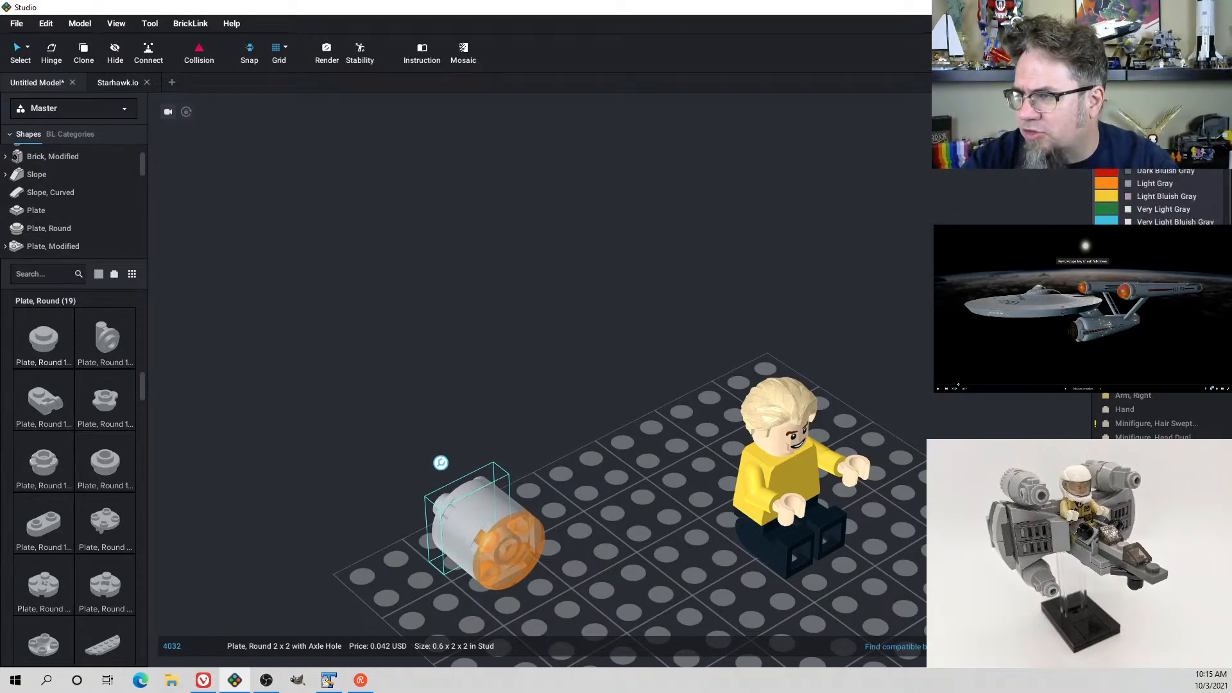
pyautogui.click(1147, 175)
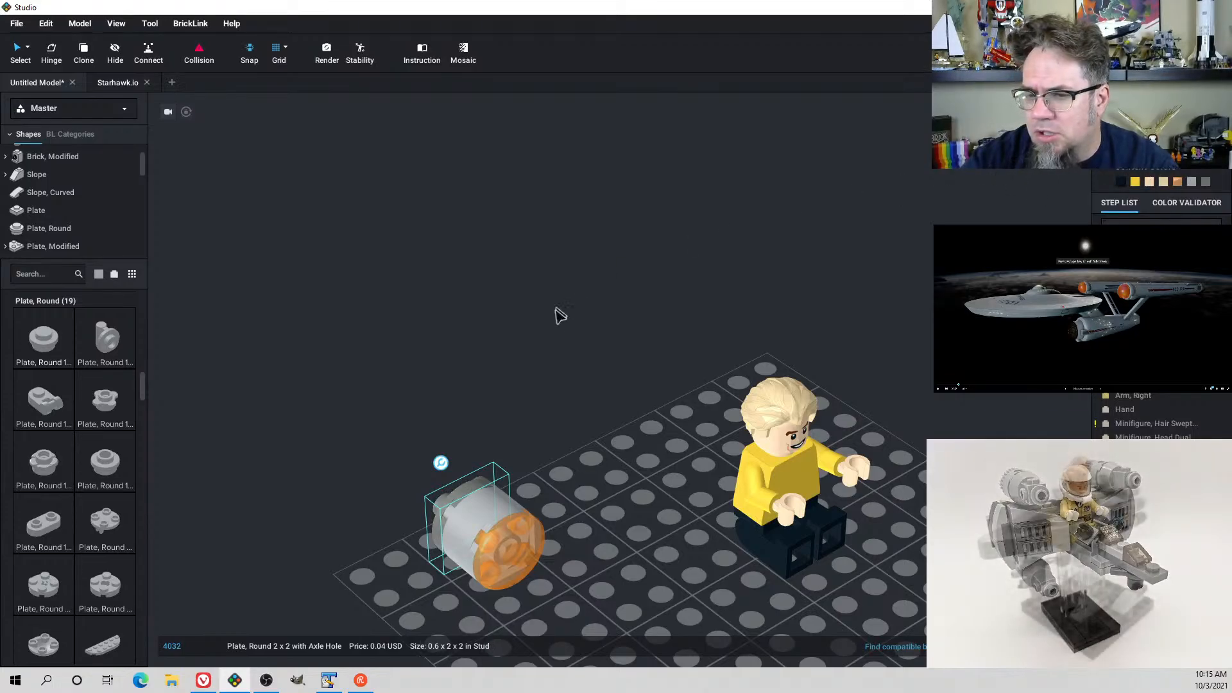
# Place another 2 x 2 round plate directly behind the trans-orange plate and color it Light Bluish Gray
pyautogui.moveTo(557, 309); pyautogui.dragTo(572, 333, button='right')
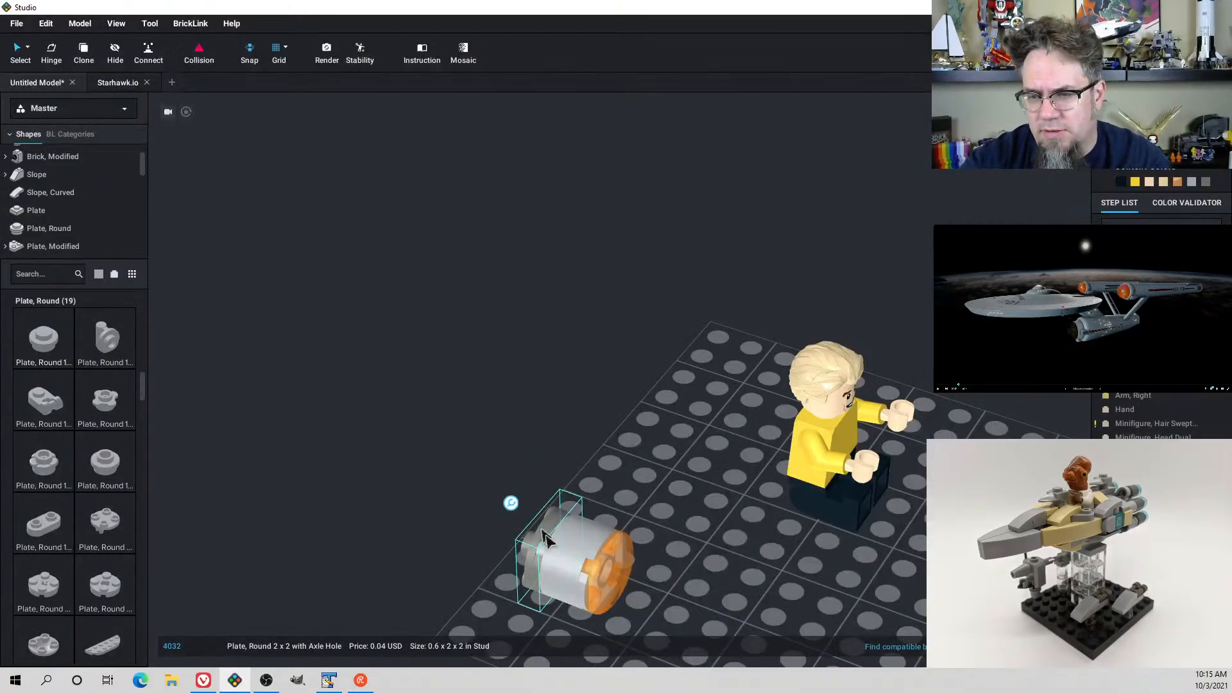
pyautogui.moveTo(550, 543); pyautogui.dragTo(605, 571)
pyautogui.click(564, 426)
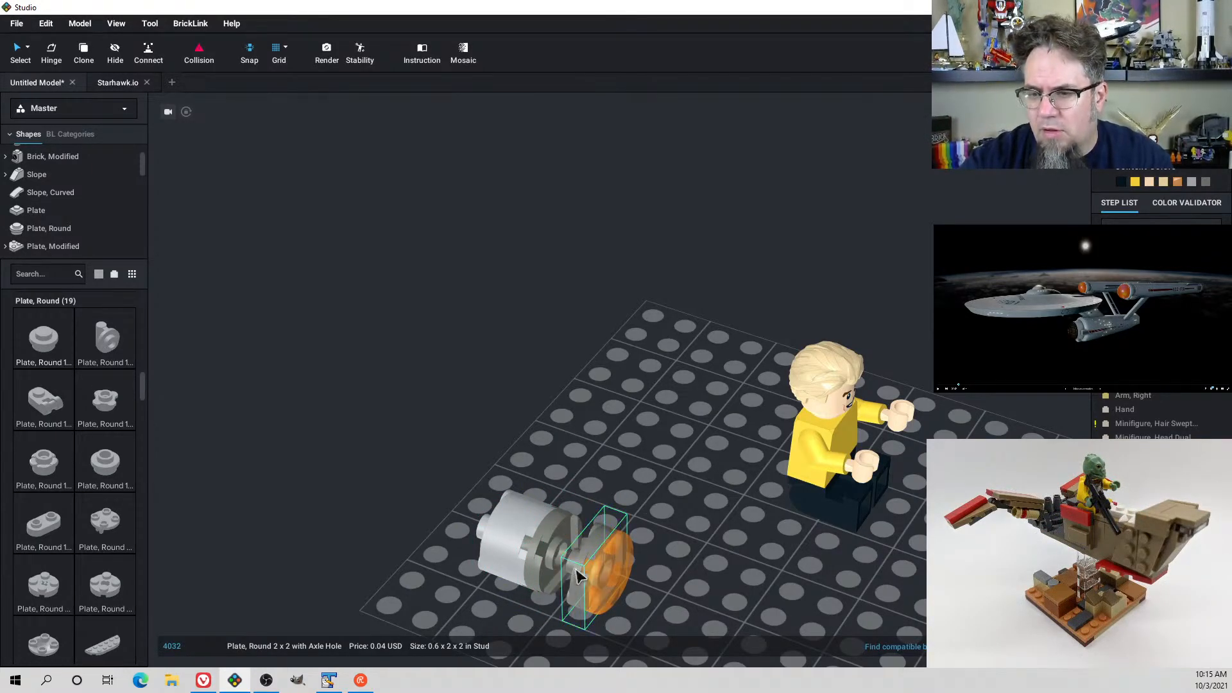
pyautogui.click(1190, 185)
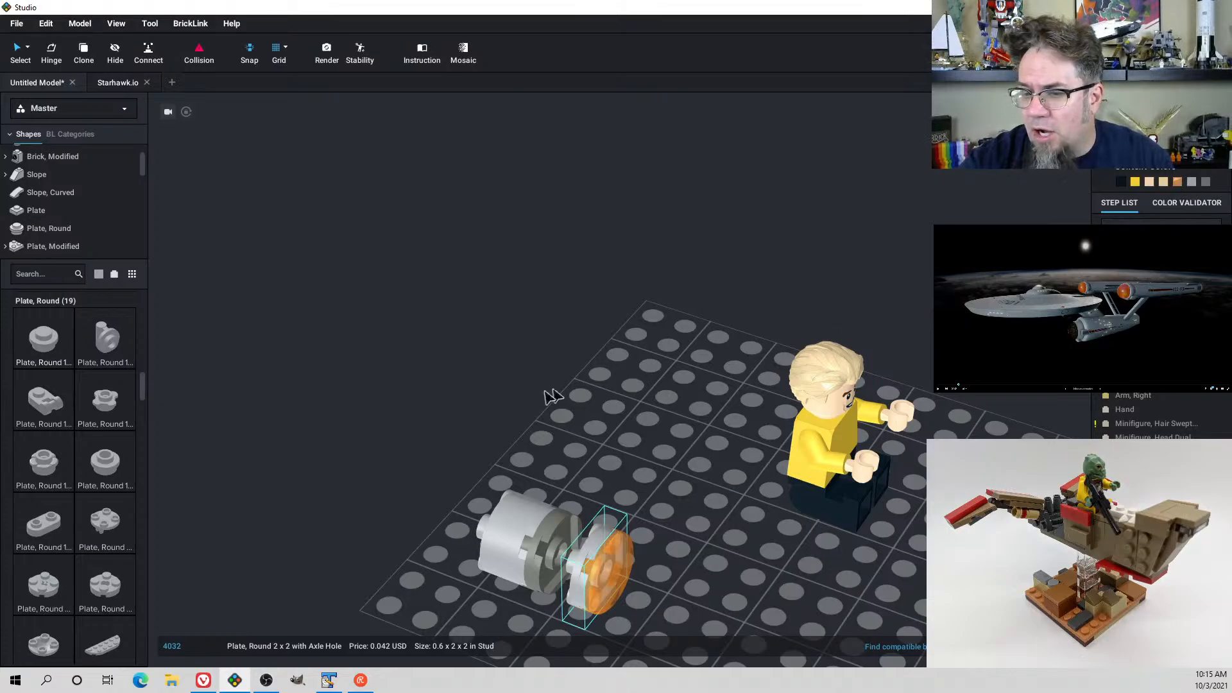
# Select the round brick together with the dark round plate and attach them behind the light gray plate
pyautogui.moveTo(465, 461); pyautogui.dragTo(545, 573)
pyautogui.moveTo(533, 561)
pyautogui.mouseDown()
pyautogui.moveTo(560, 566)
pyautogui.moveTo(553, 551)
pyautogui.mouseUp()
pyautogui.moveTo(553, 551); pyautogui.dragTo(574, 570, button='right')
pyautogui.moveTo(575, 570); pyautogui.dragTo(622, 582)
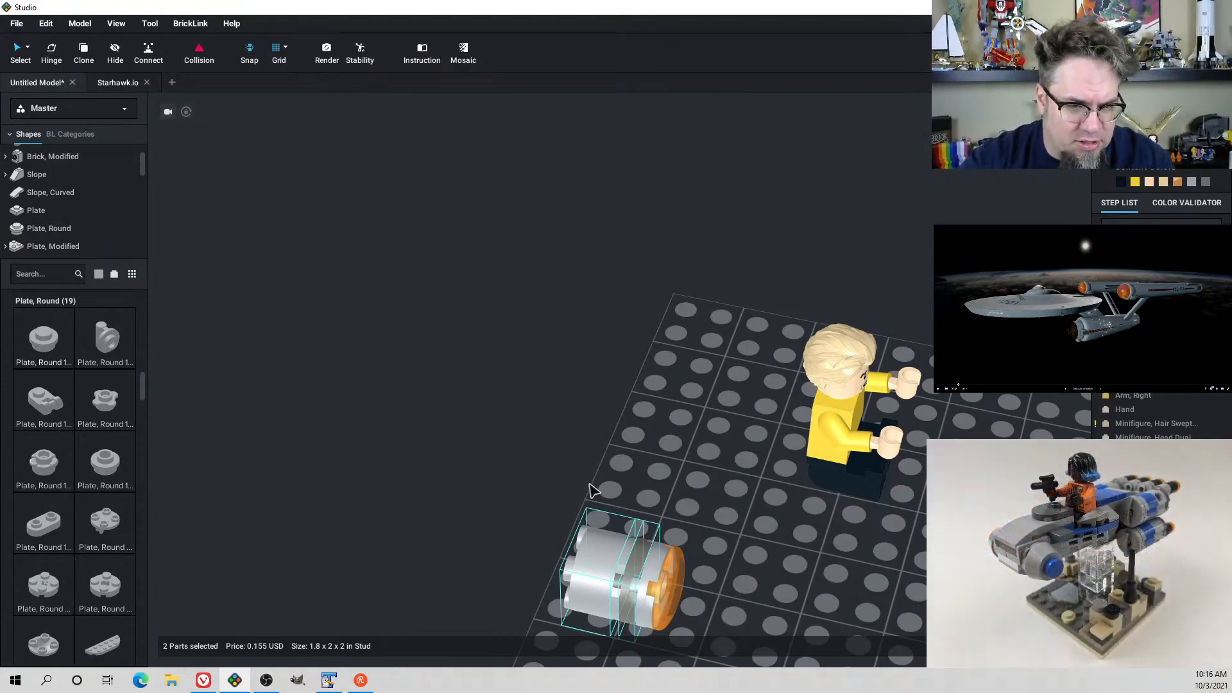
# Duplicate the round brick and dark plate at the nacelle's rear, keeping only the second brick by deleting the extra plate
pyautogui.moveTo(588, 495); pyautogui.dragTo(577, 493, button='right')
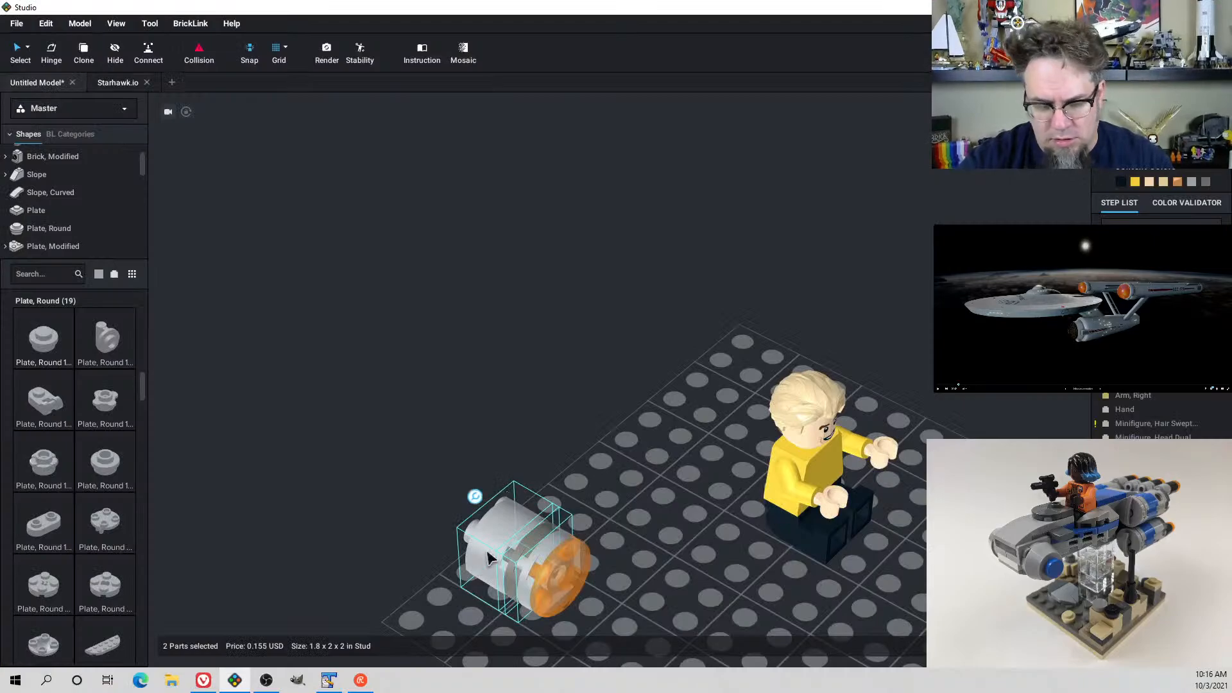
pyautogui.moveTo(446, 539); pyautogui.dragTo(462, 511)
pyautogui.click(529, 475)
pyautogui.click(496, 461)
pyautogui.press('Delete')
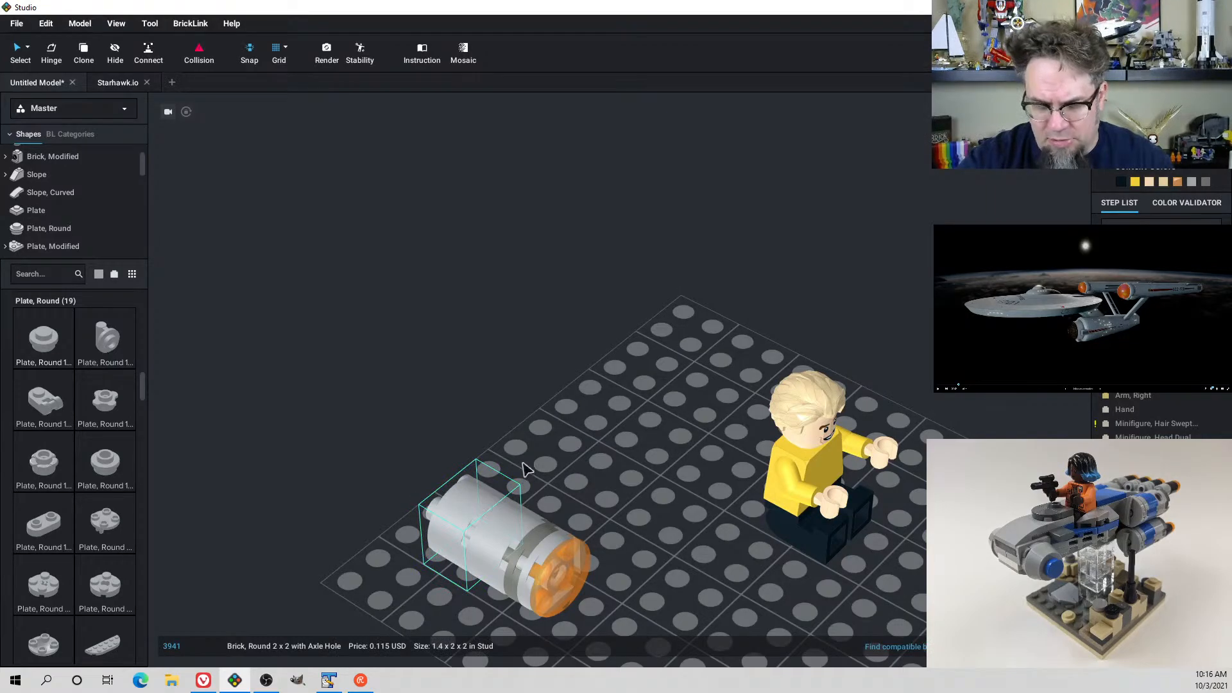
# Copy the rear 2 x 2 round brick and attach the copy to extend the nacelle with a third brick
pyautogui.click(443, 523)
pyautogui.hotkey('ctrl', 'c')
pyautogui.hotkey('ctrl', 'v')
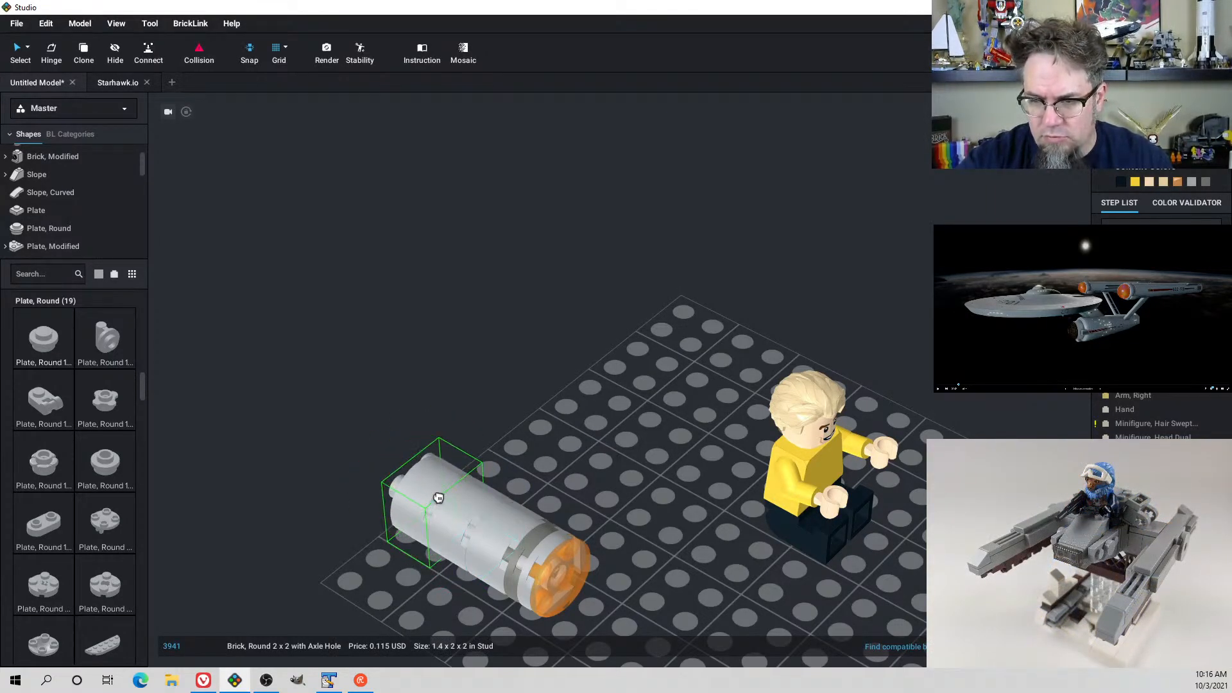
pyautogui.click(439, 498)
# Search the parts library for "bulb" and place the Bar with Light Cover on the grid behind the nacelle's rear end
pyautogui.moveTo(440, 498); pyautogui.dragTo(773, 384, button='right')
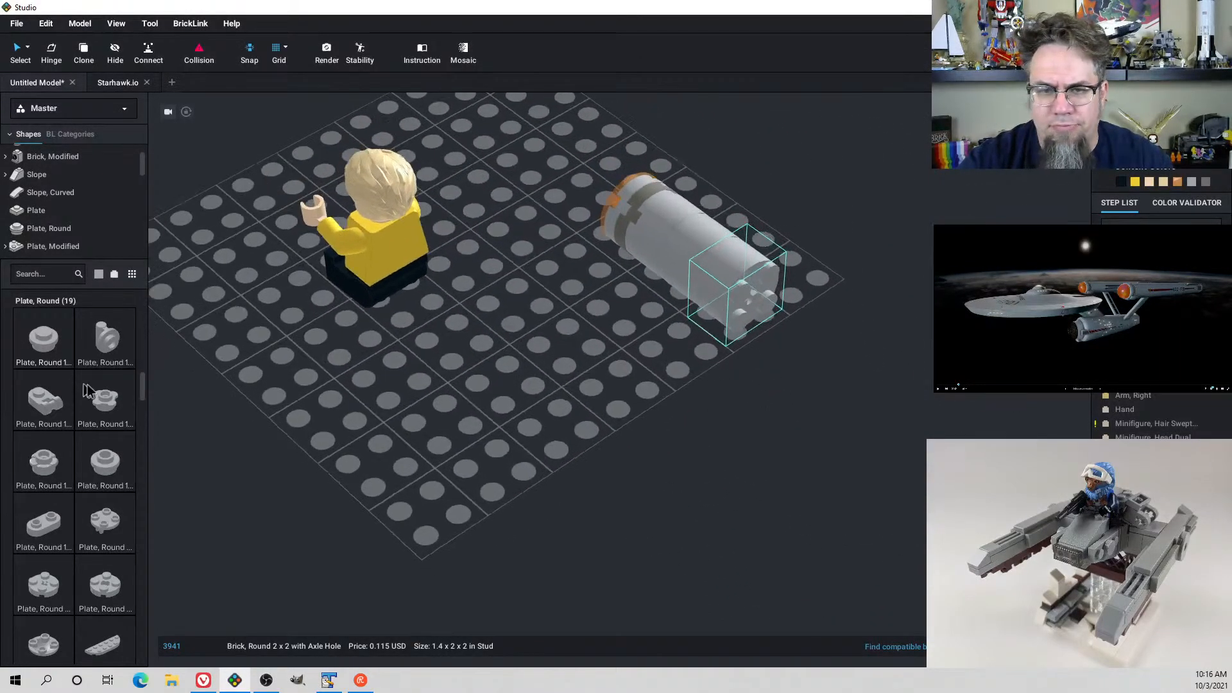
pyautogui.click(49, 278)
pyautogui.write('bulb')
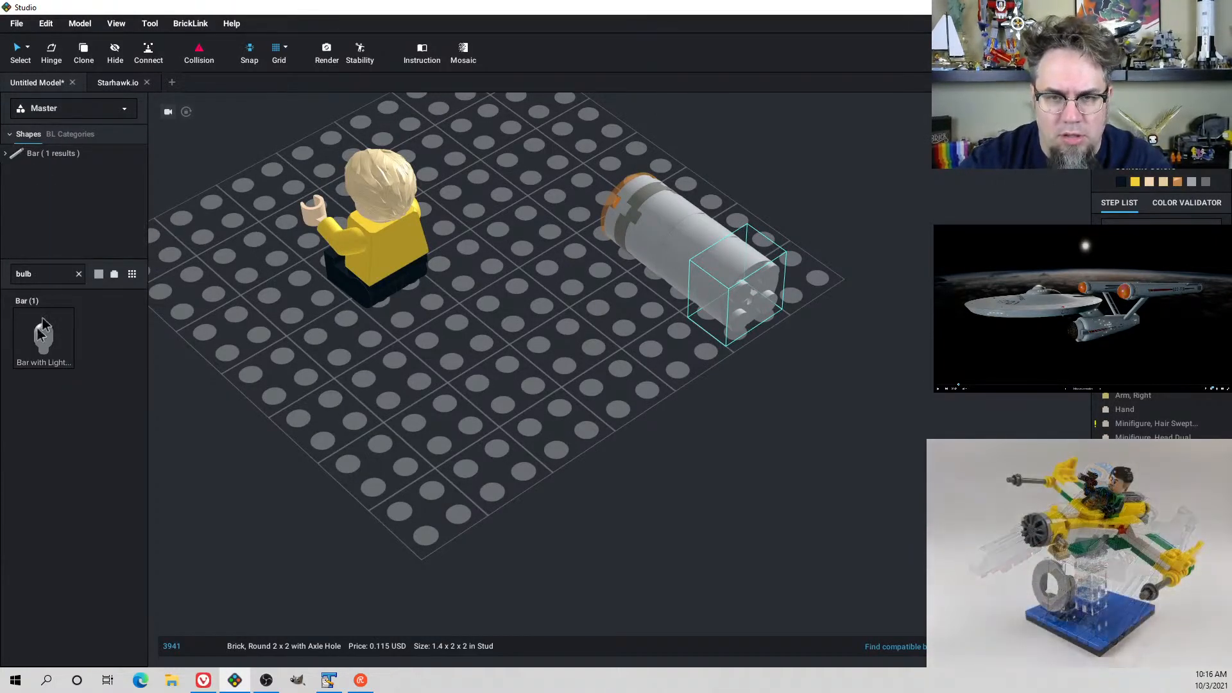
pyautogui.moveTo(41, 331); pyautogui.dragTo(795, 393)
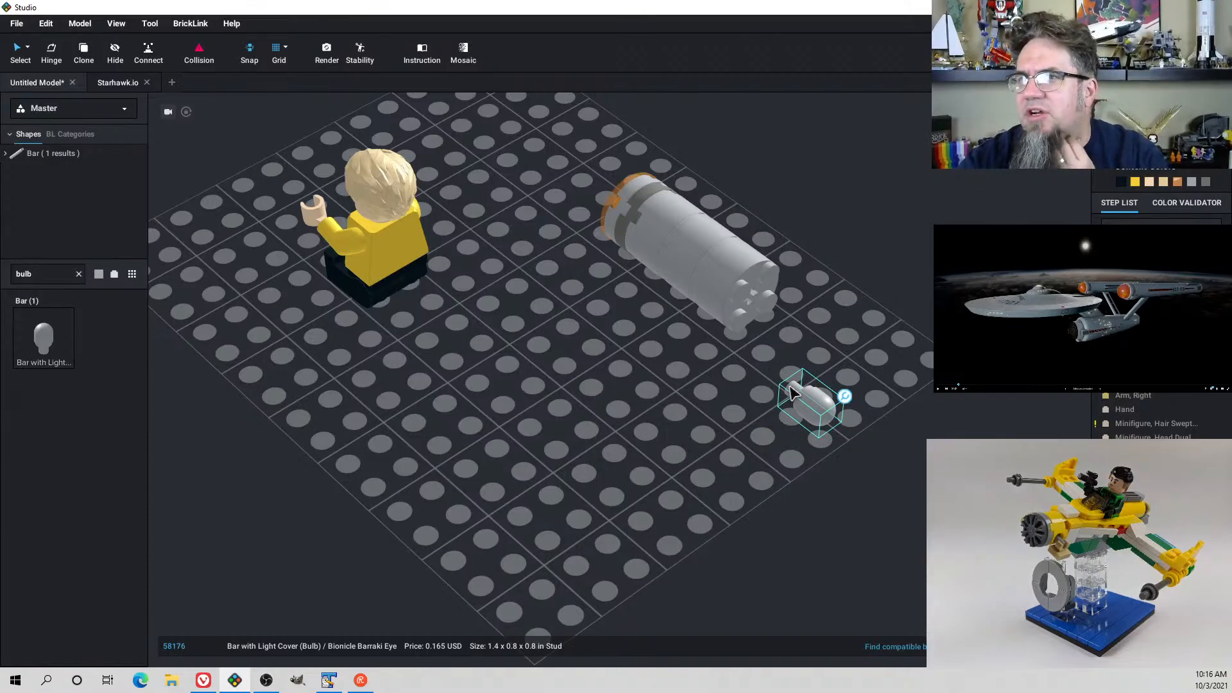
pyautogui.doubleClick(52, 275)
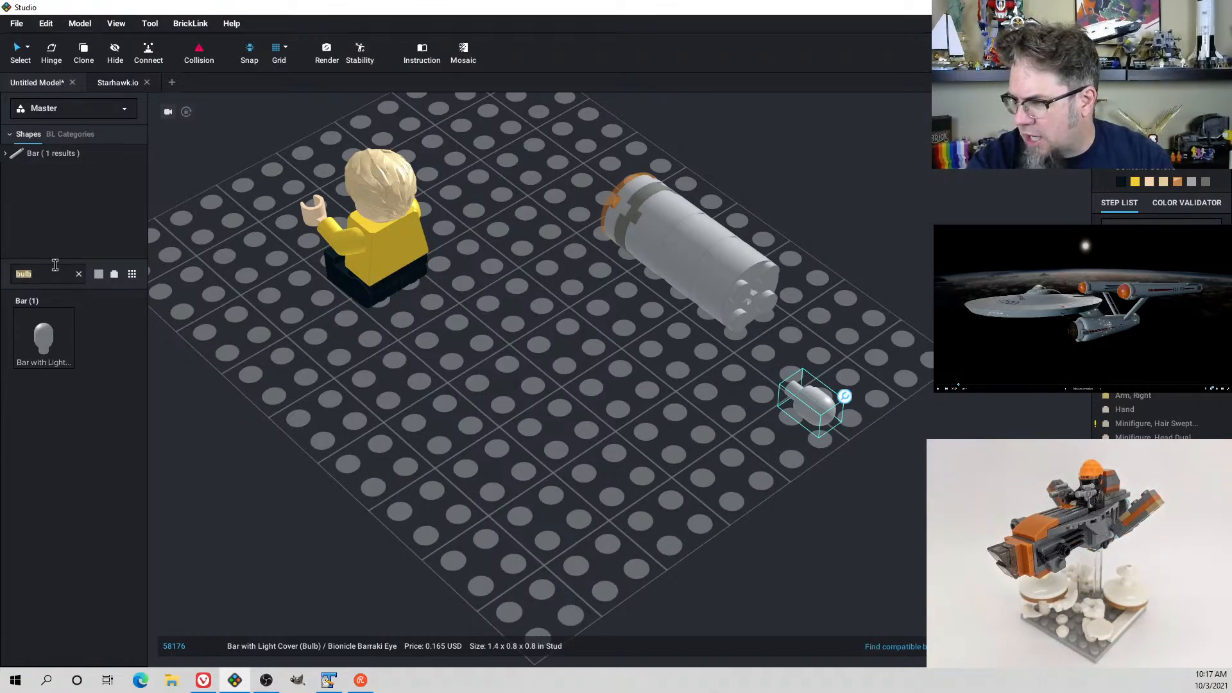
pyautogui.write('col')
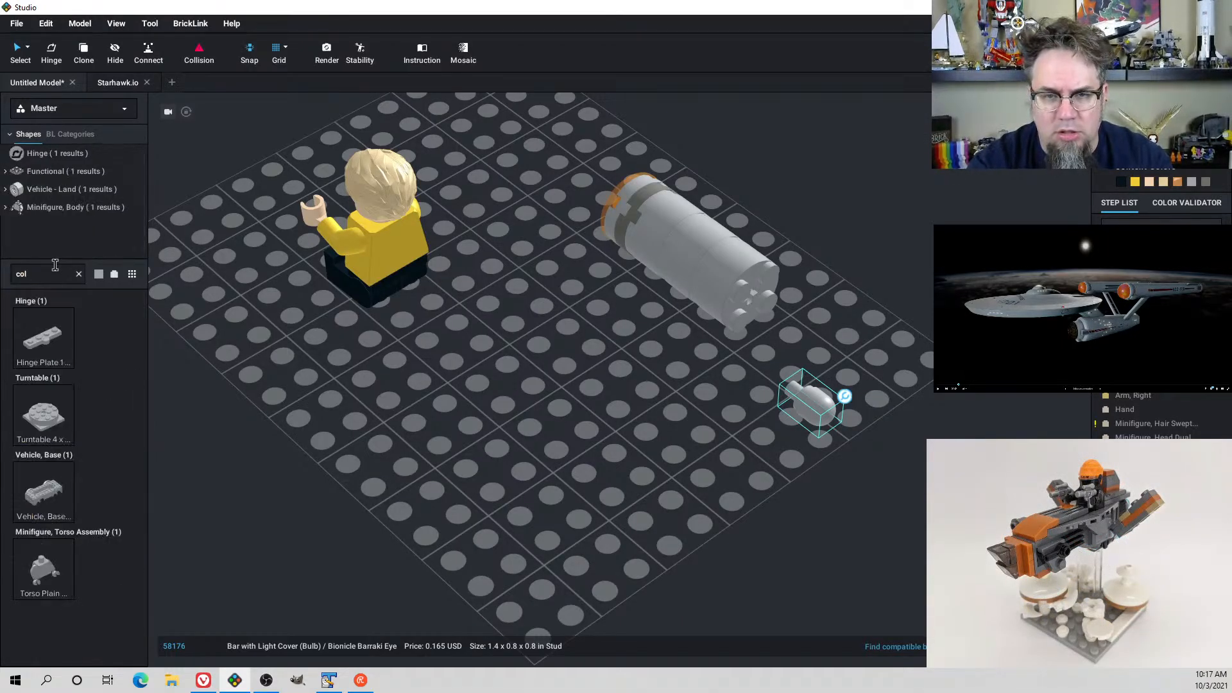
pyautogui.write('ar')
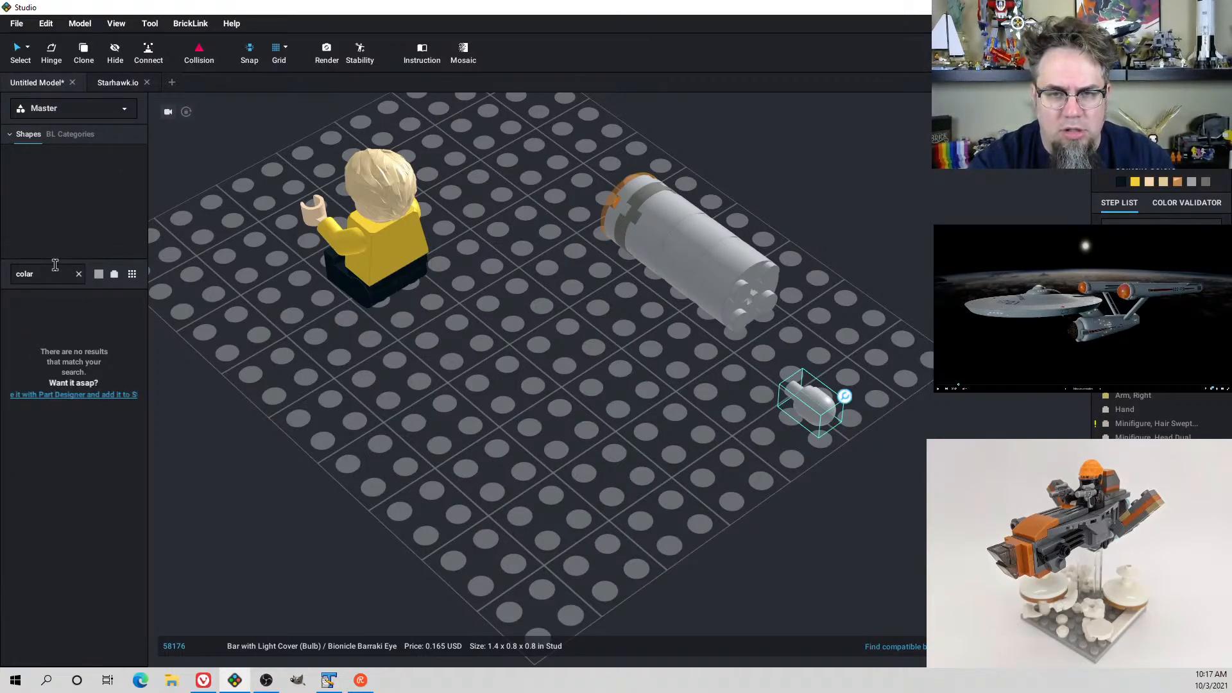
pyautogui.press('BackSpace')
pyautogui.press('BackSpace')
pyautogui.press('BackSpace')
pyautogui.press('BackSpace')
pyautogui.press('BackSpace')
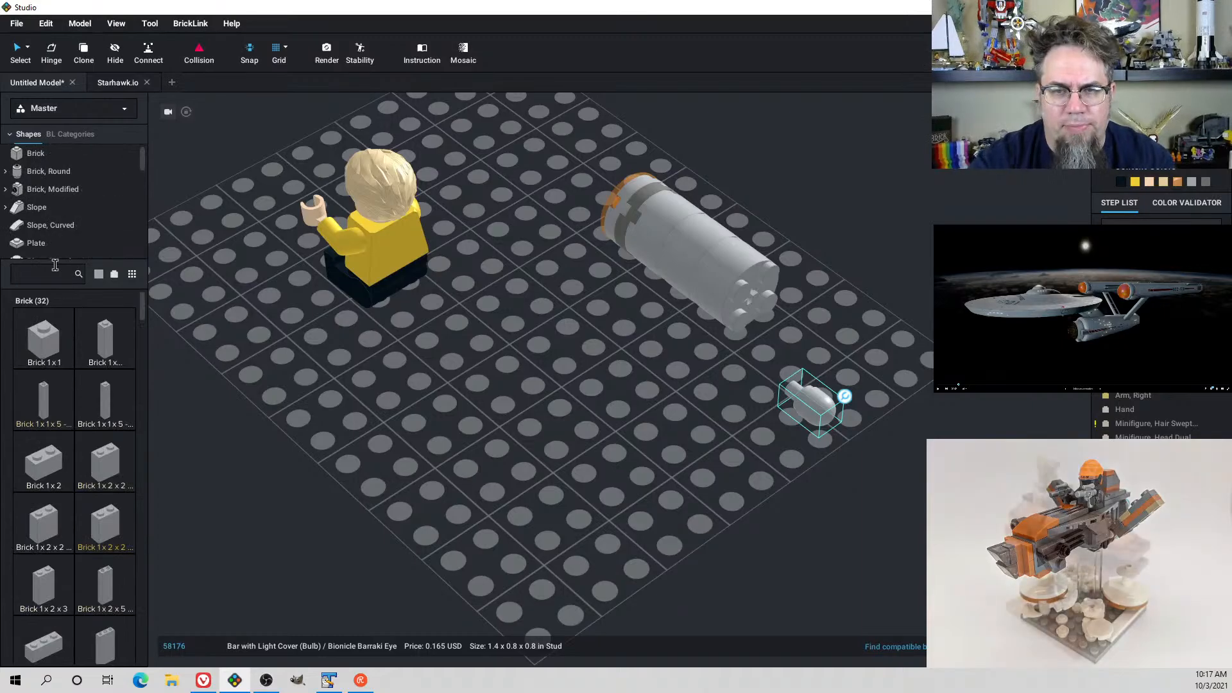
# Turn off hiding of unavailable colors in the parts library's color settings
pyautogui.click(97, 274)
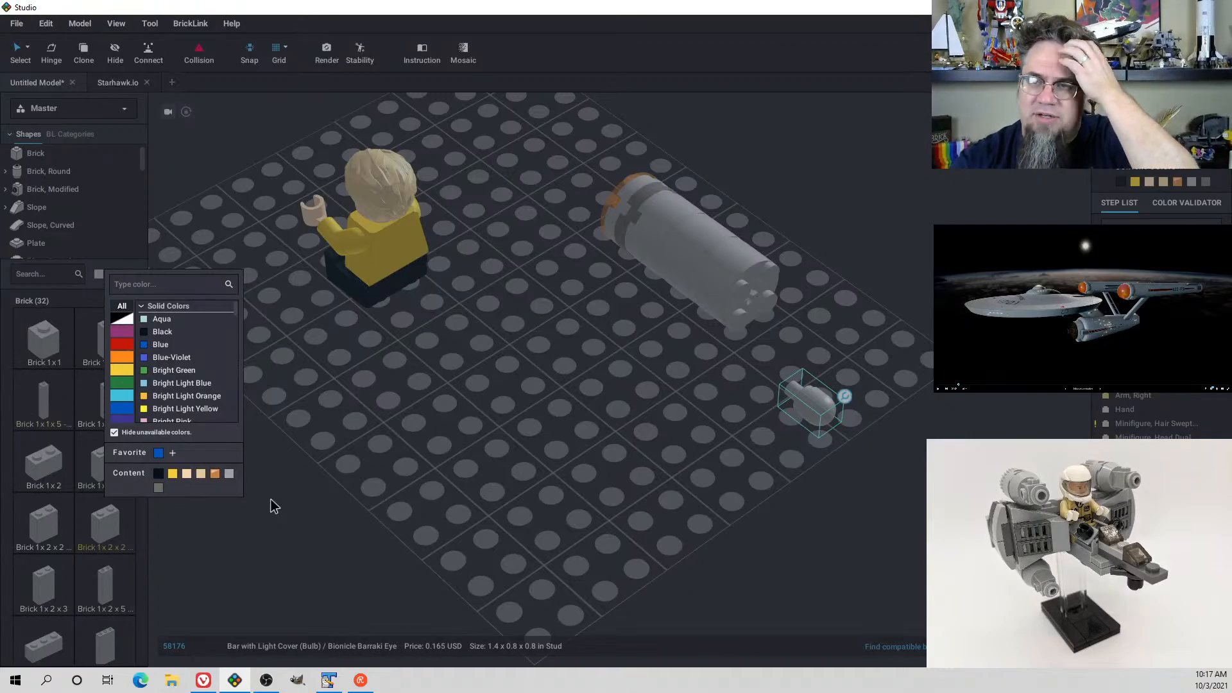
pyautogui.click(114, 433)
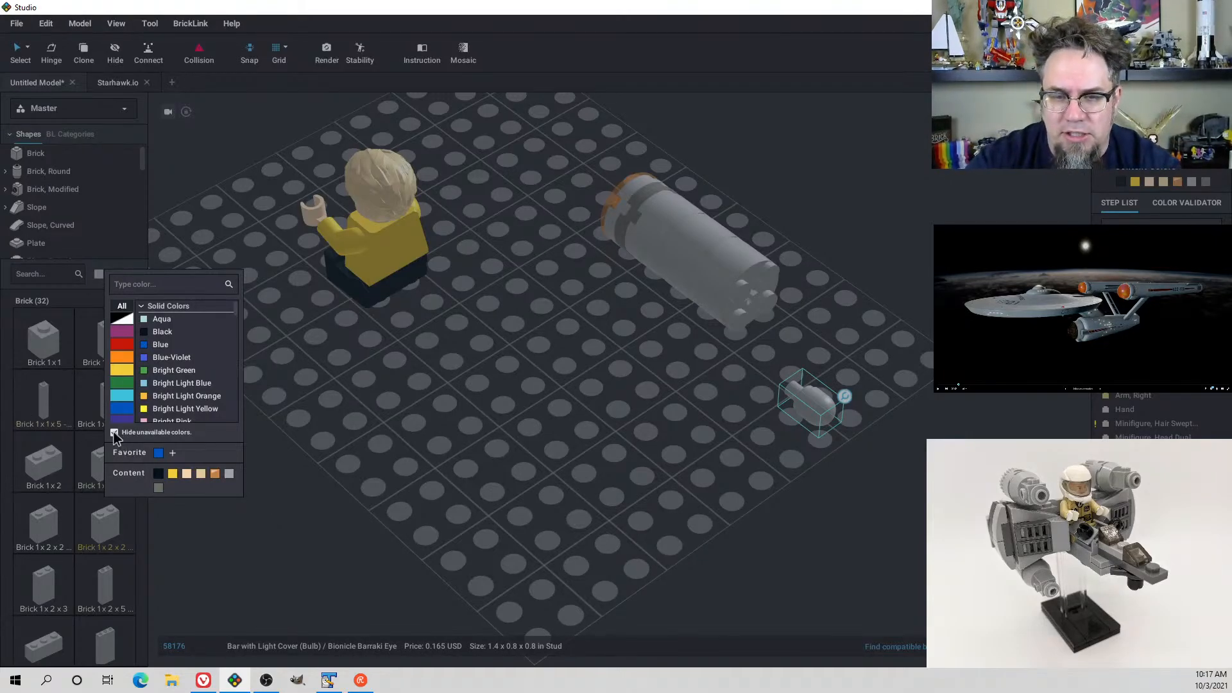
pyautogui.click(287, 492)
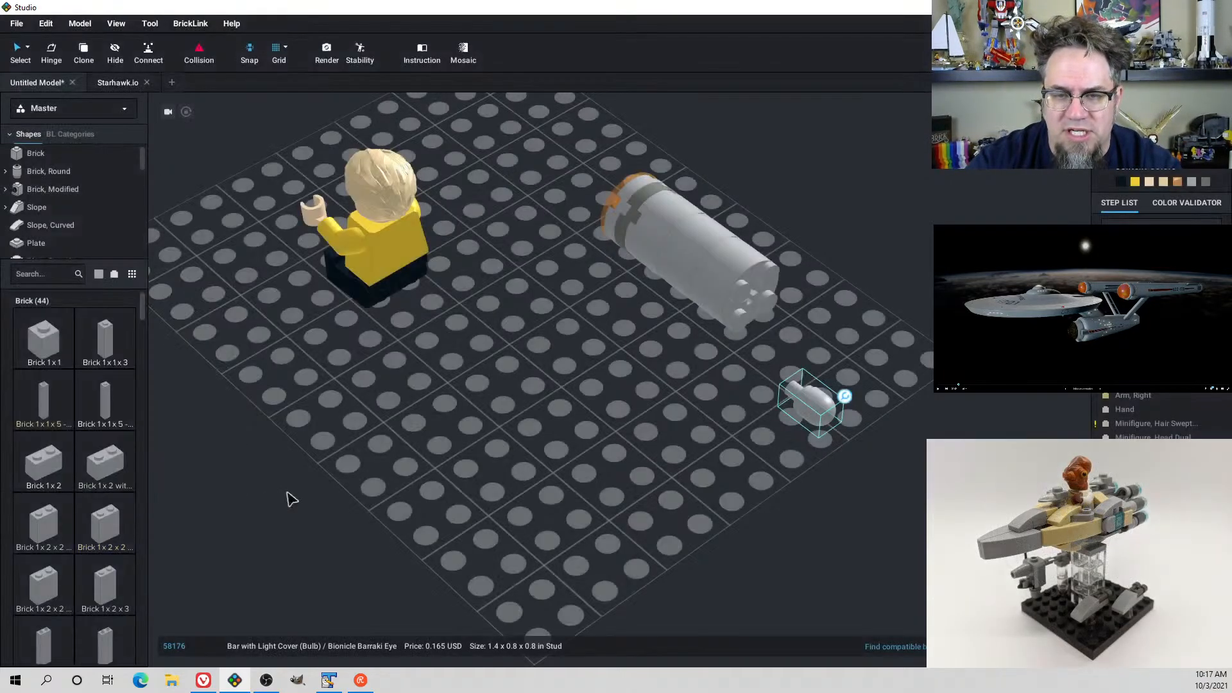
# Search the parts library for "collar"
pyautogui.click(64, 274)
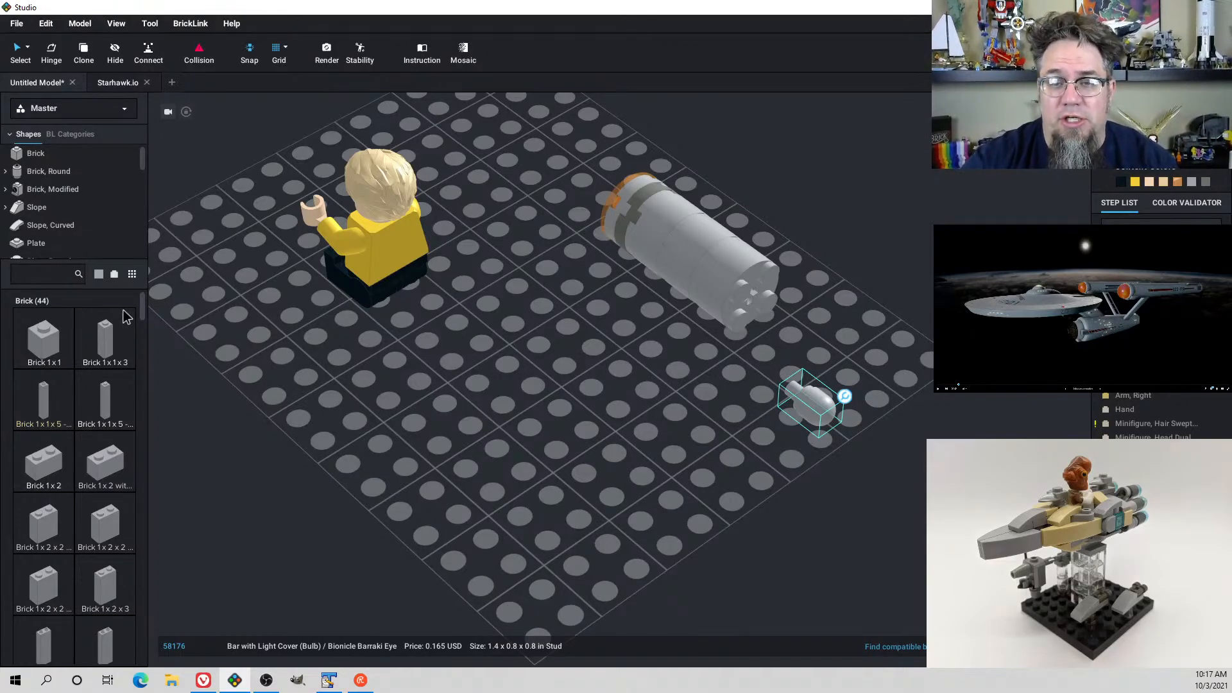
pyautogui.moveTo(143, 304)
pyautogui.mouseDown()
pyautogui.moveTo(142, 316)
pyautogui.moveTo(143, 295)
pyautogui.mouseUp()
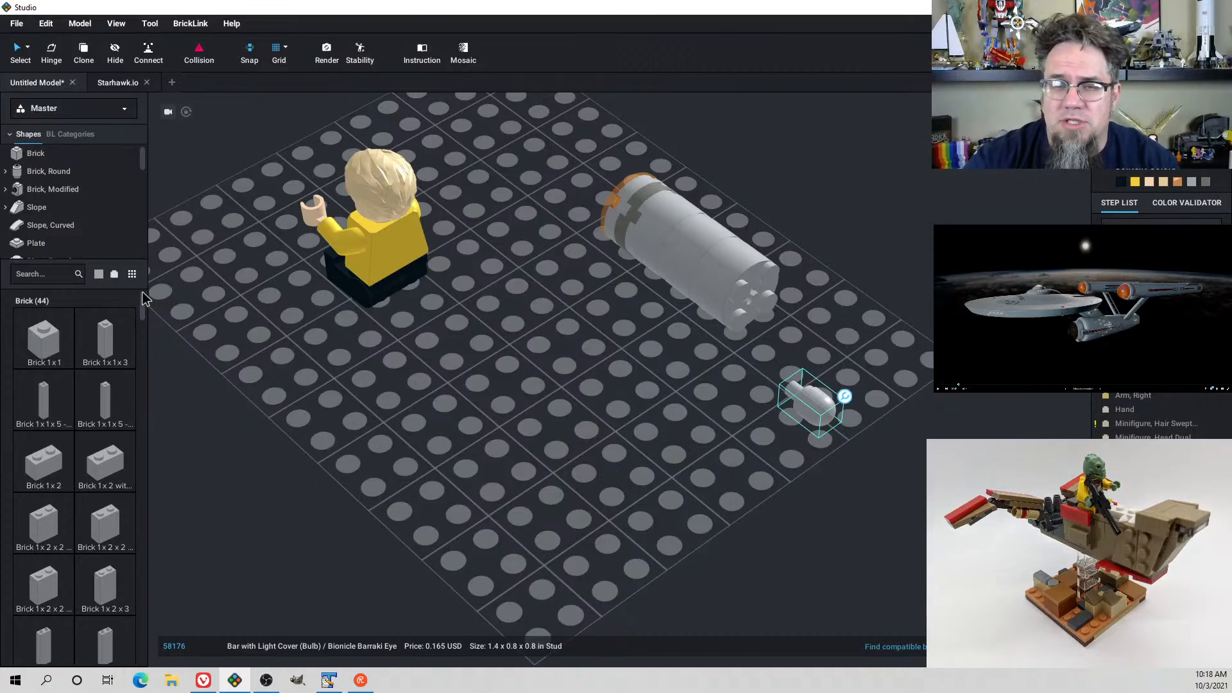
pyautogui.click(53, 267)
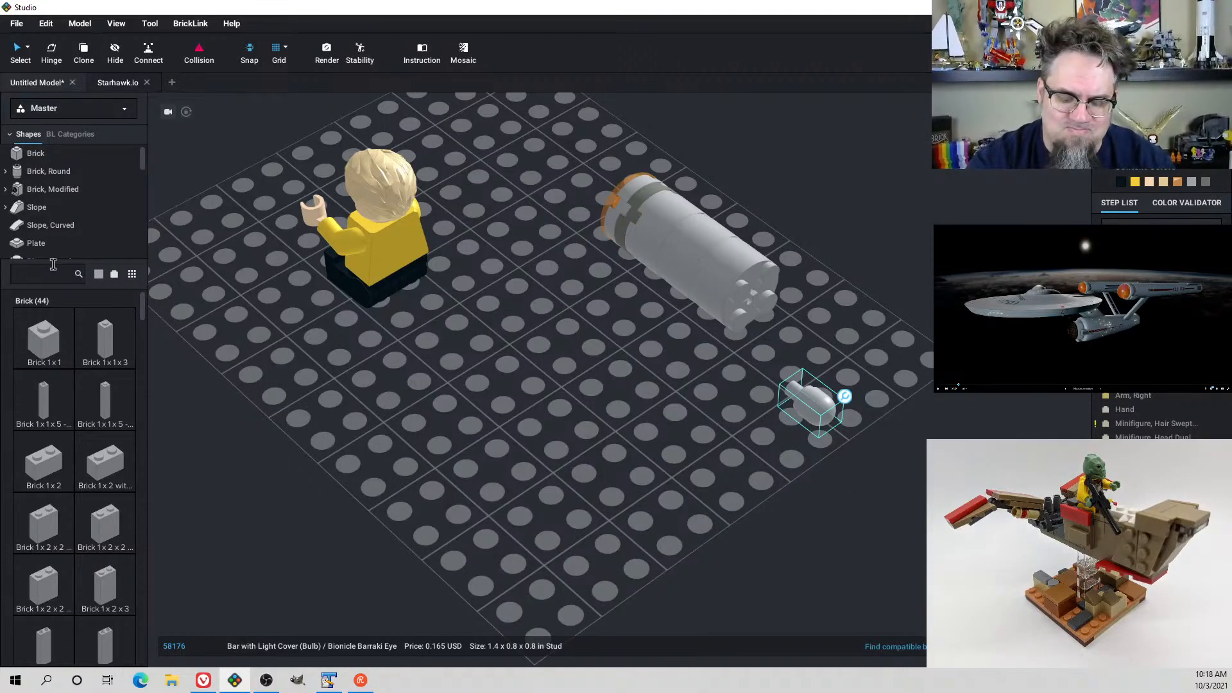
pyautogui.write('co')
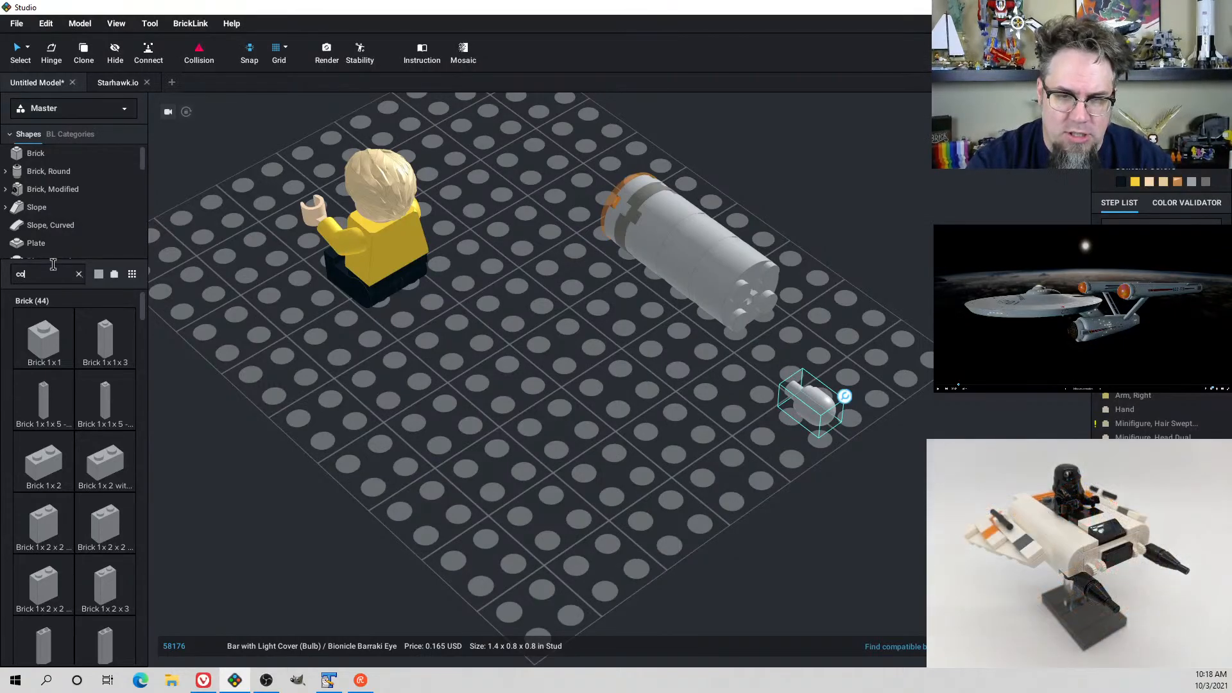
pyautogui.write('l')
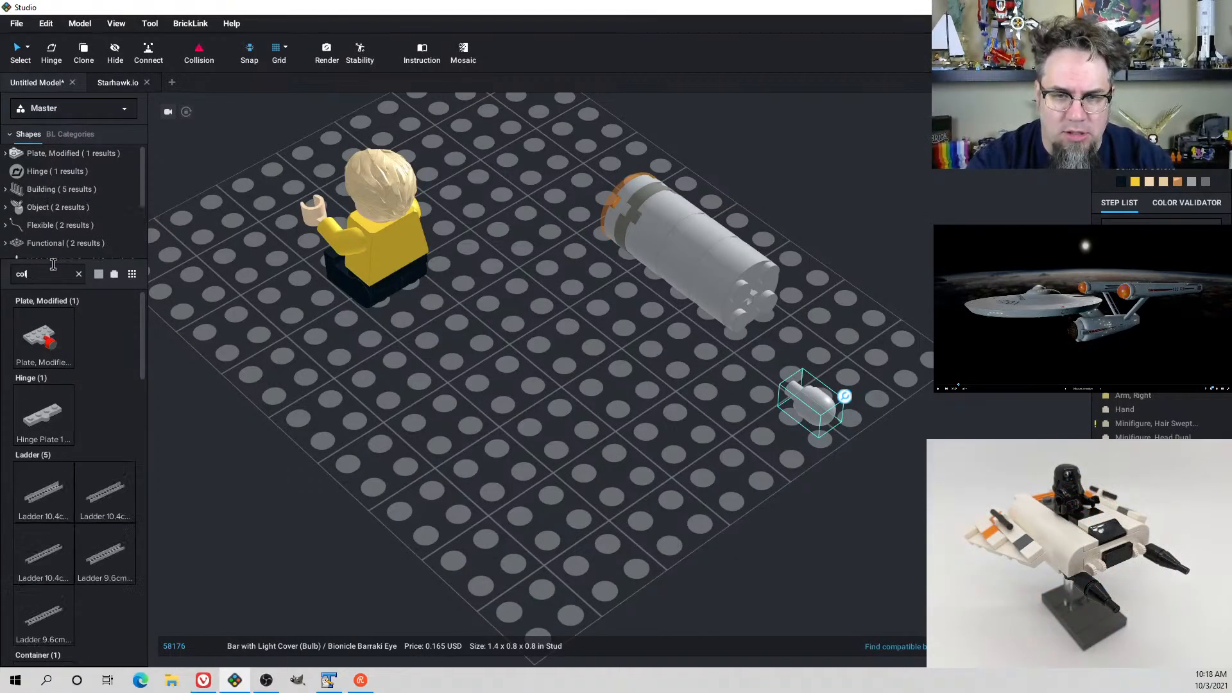
pyautogui.write('lar')
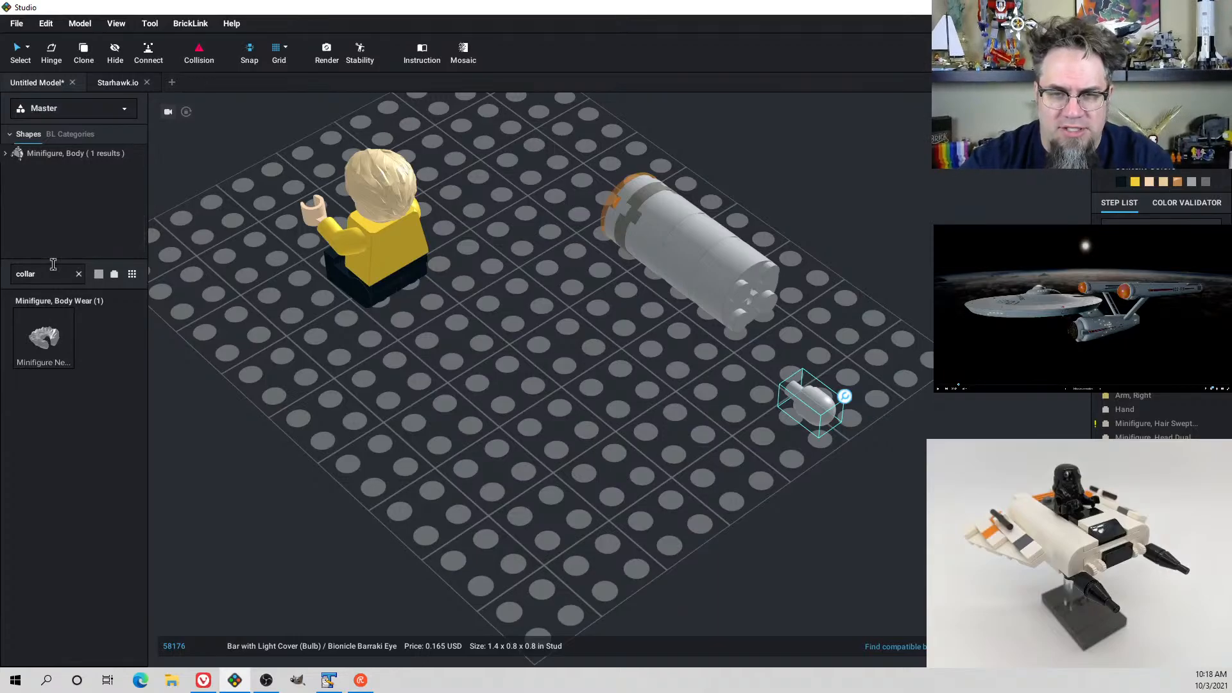
# Try the minifigure neck part from the collar results near the nacelle, and delete it
pyautogui.moveTo(42, 337); pyautogui.dragTo(690, 384)
pyautogui.moveTo(689, 383)
pyautogui.mouseDown(button='right')
pyautogui.moveTo(735, 357)
pyautogui.moveTo(698, 368)
pyautogui.mouseUp(button='right')
pyautogui.press('Delete')
# Clear the part search and attach a Tile, Round 2 x 2 with Open Stud to the nacelle's rear end
pyautogui.moveTo(47, 275); pyautogui.dragTo(2, 280)
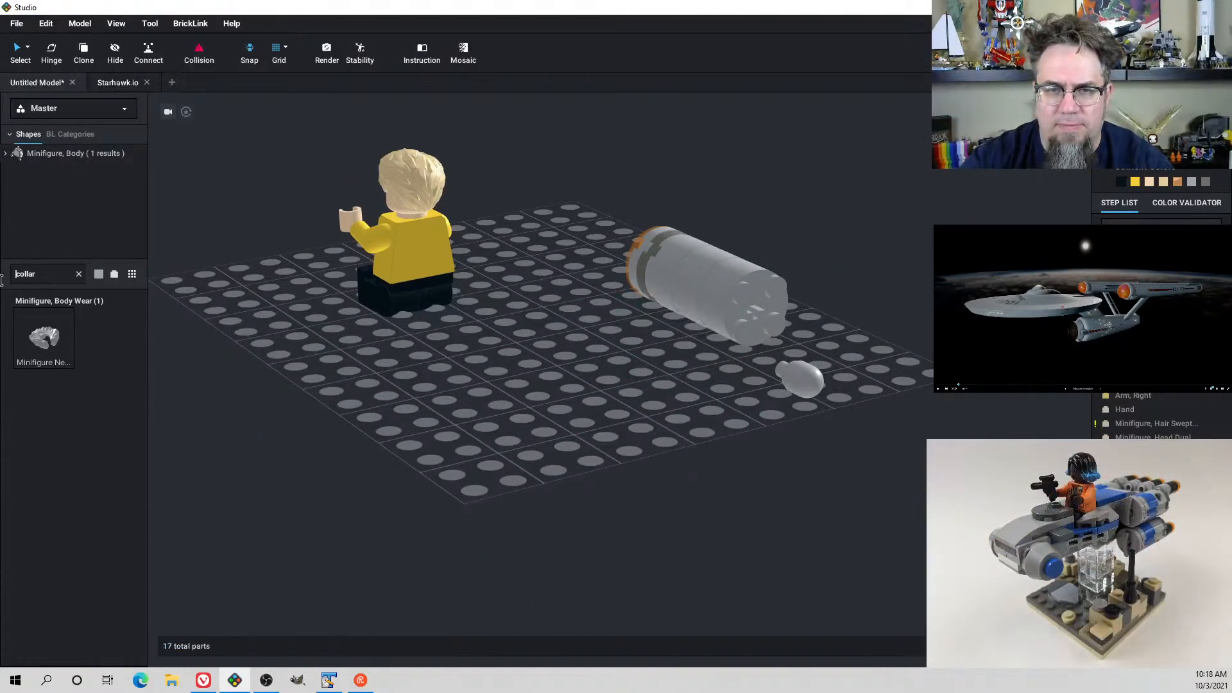
pyautogui.click(78, 274)
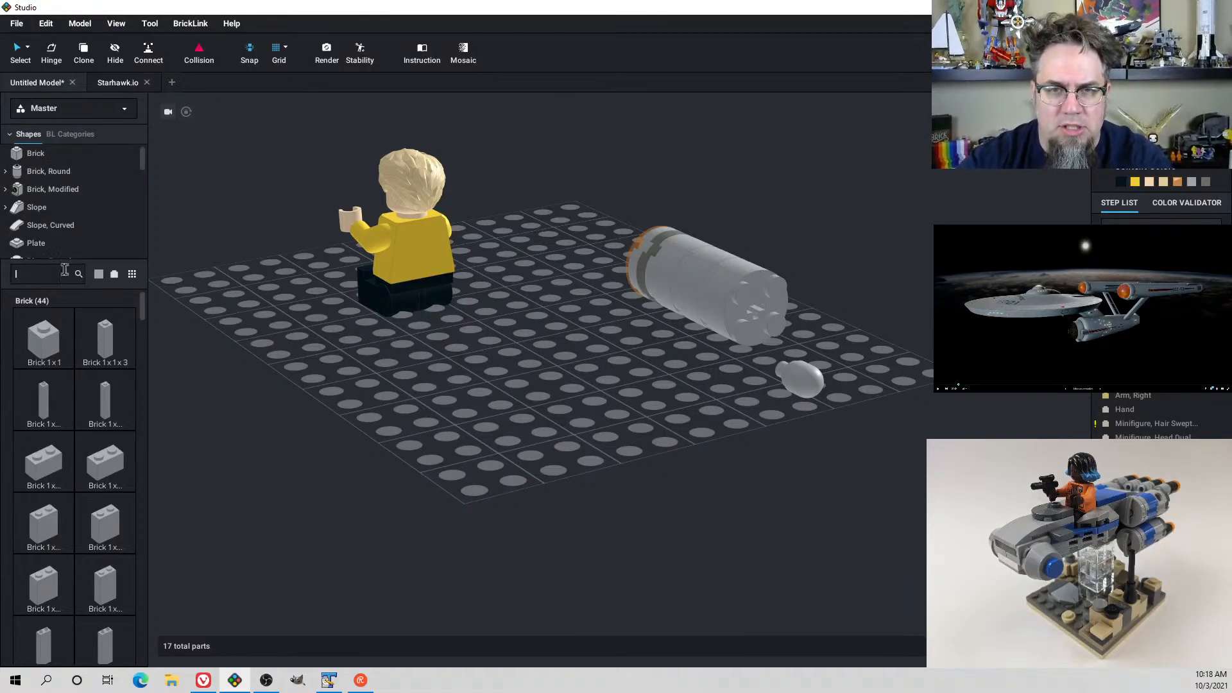
pyautogui.scroll(-3, 80, 215)
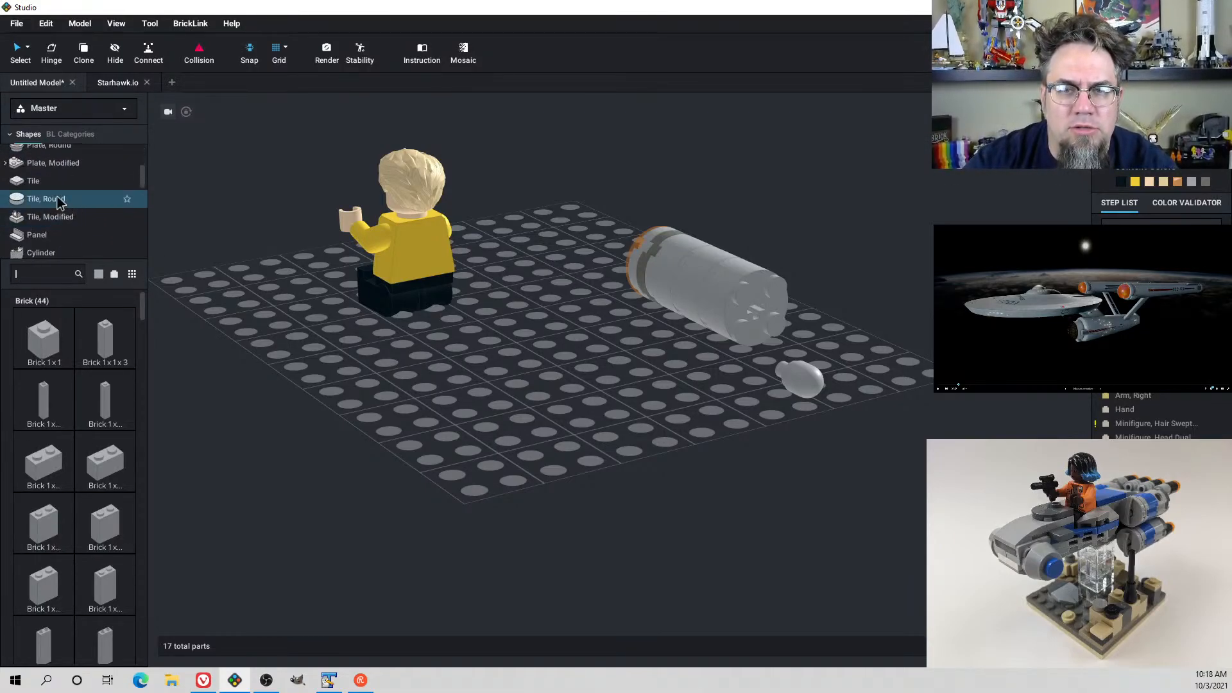
pyautogui.click(61, 200)
pyautogui.moveTo(37, 656); pyautogui.dragTo(791, 283)
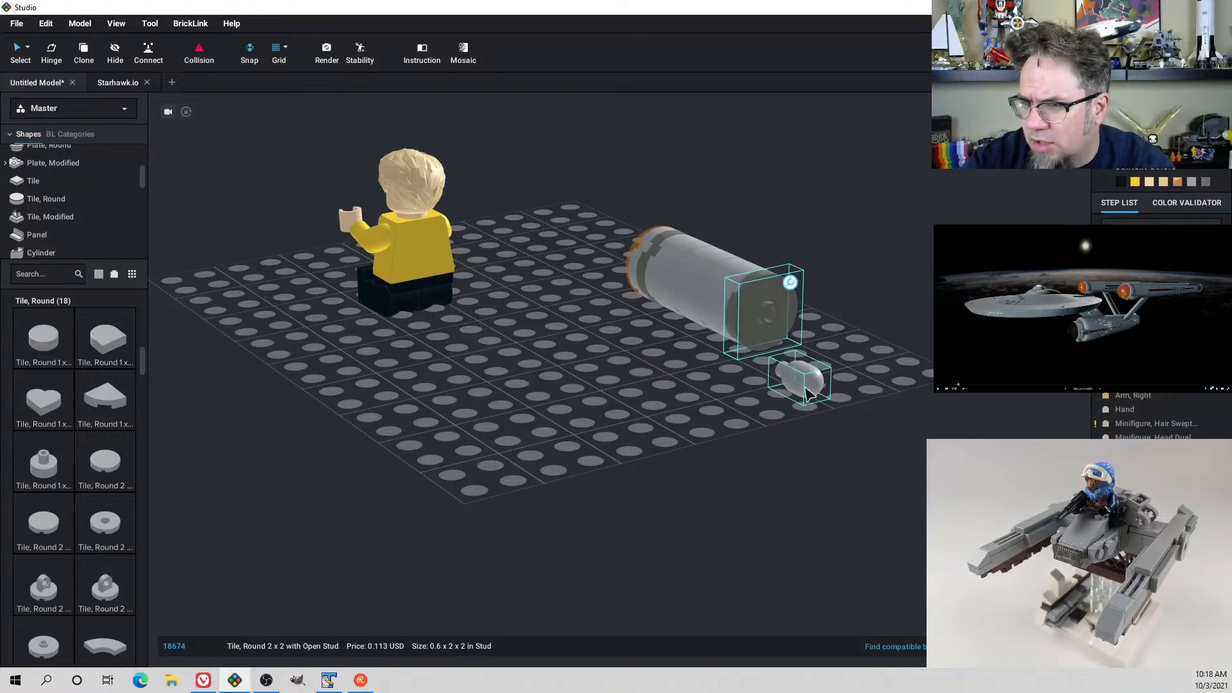
# Insert the Bar with Light Cover into the open stud of the nacelle's rear tile
pyautogui.moveTo(799, 378); pyautogui.dragTo(787, 328)
pyautogui.moveTo(787, 328); pyautogui.dragTo(715, 319, button='right')
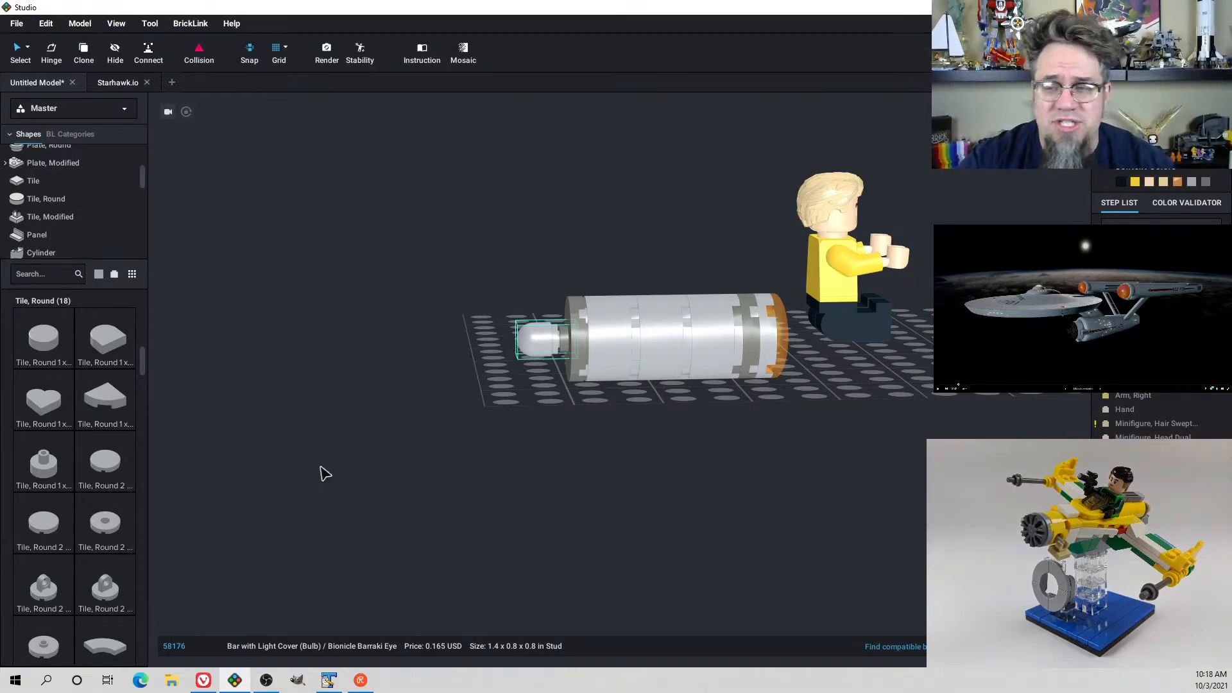
pyautogui.moveTo(324, 474); pyautogui.dragTo(486, 499, button='right')
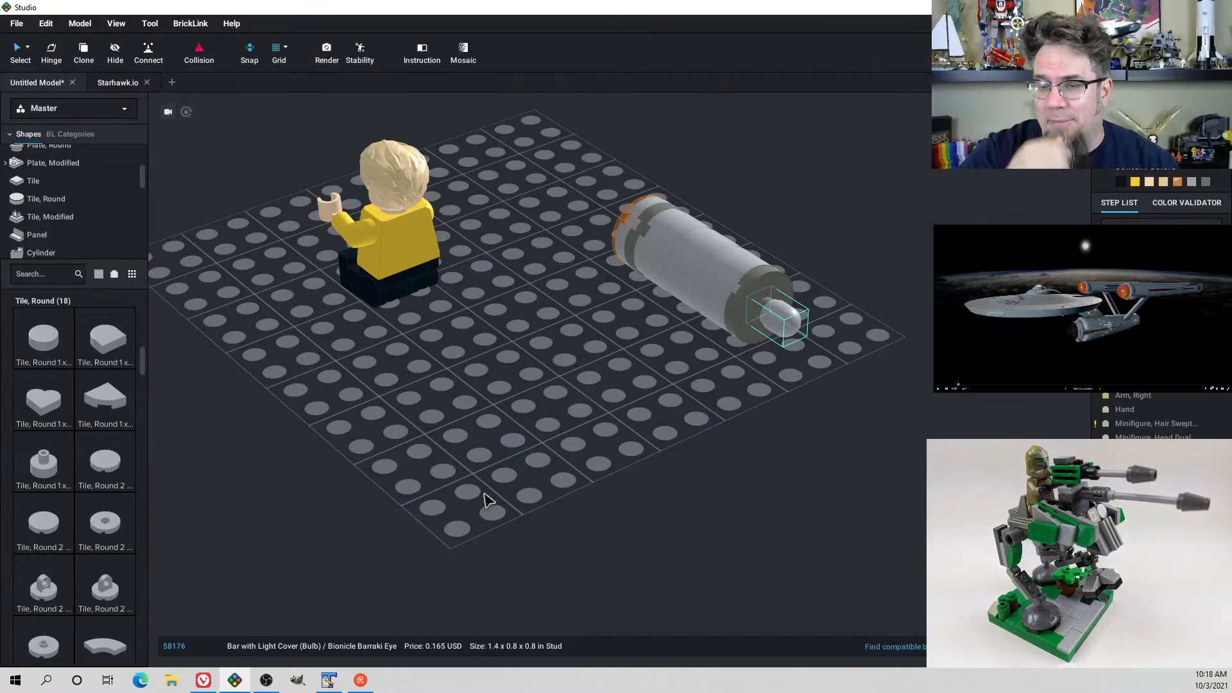
pyautogui.moveTo(633, 407); pyautogui.dragTo(653, 393, button='right')
pyautogui.moveTo(654, 392); pyautogui.dragTo(615, 421, button='middle')
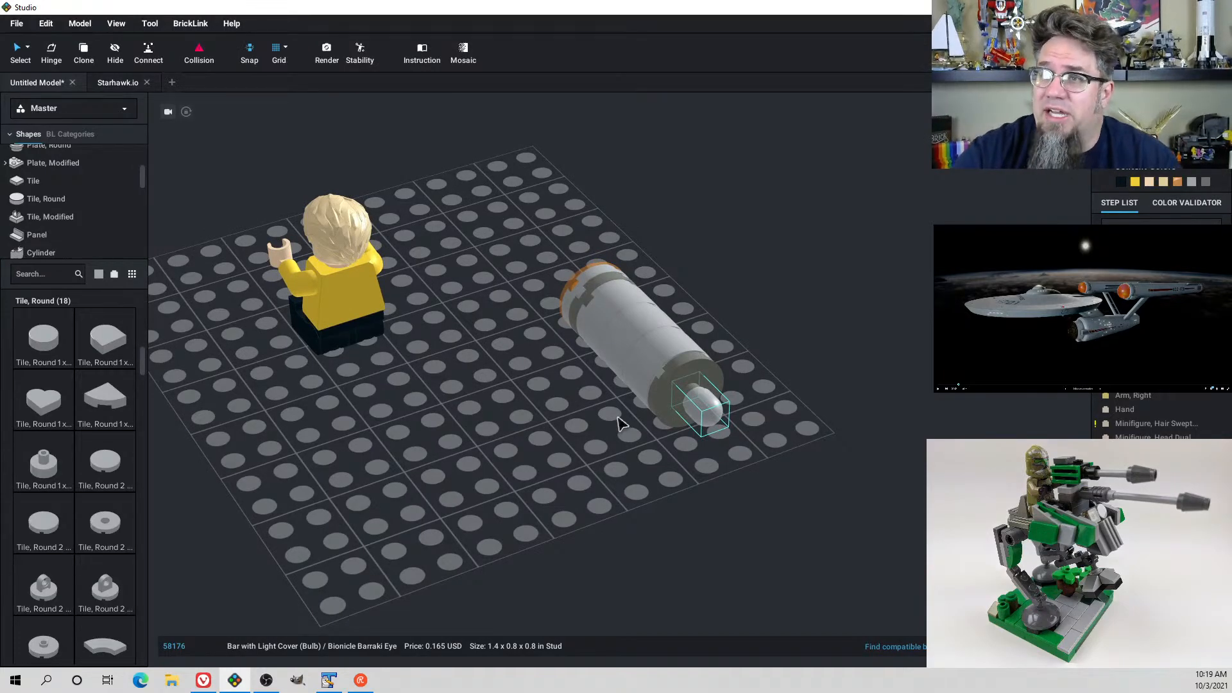
pyautogui.moveTo(618, 421); pyautogui.dragTo(489, 426, button='right')
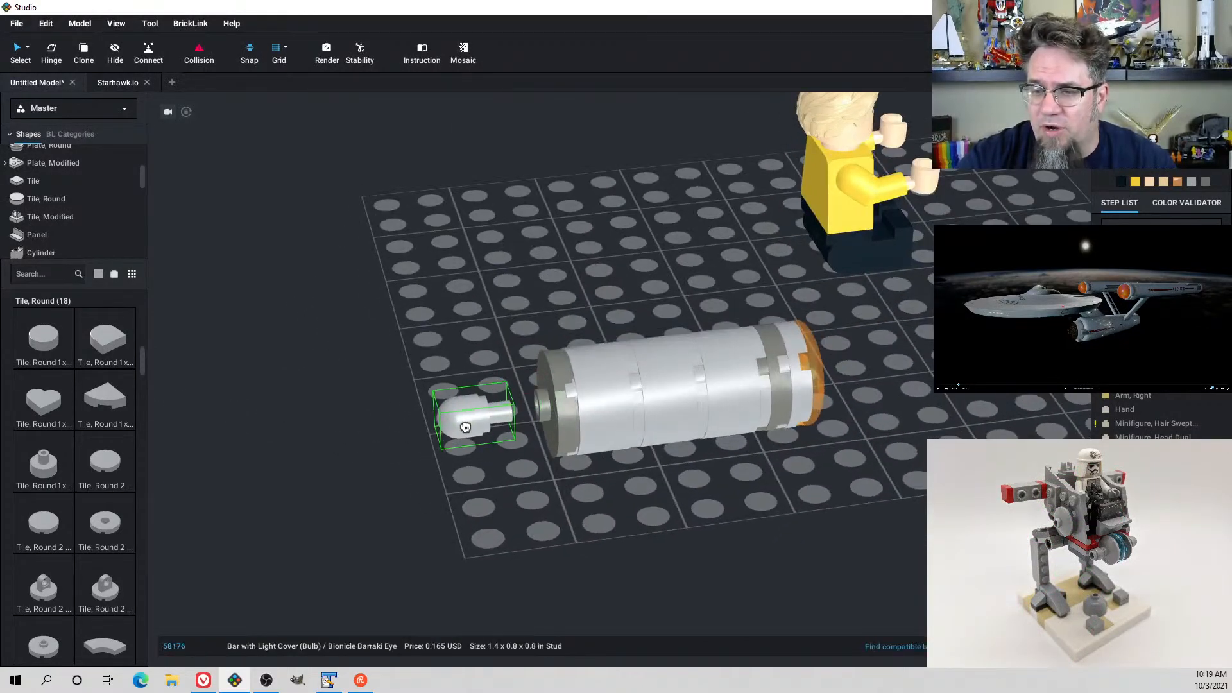
pyautogui.click(517, 423)
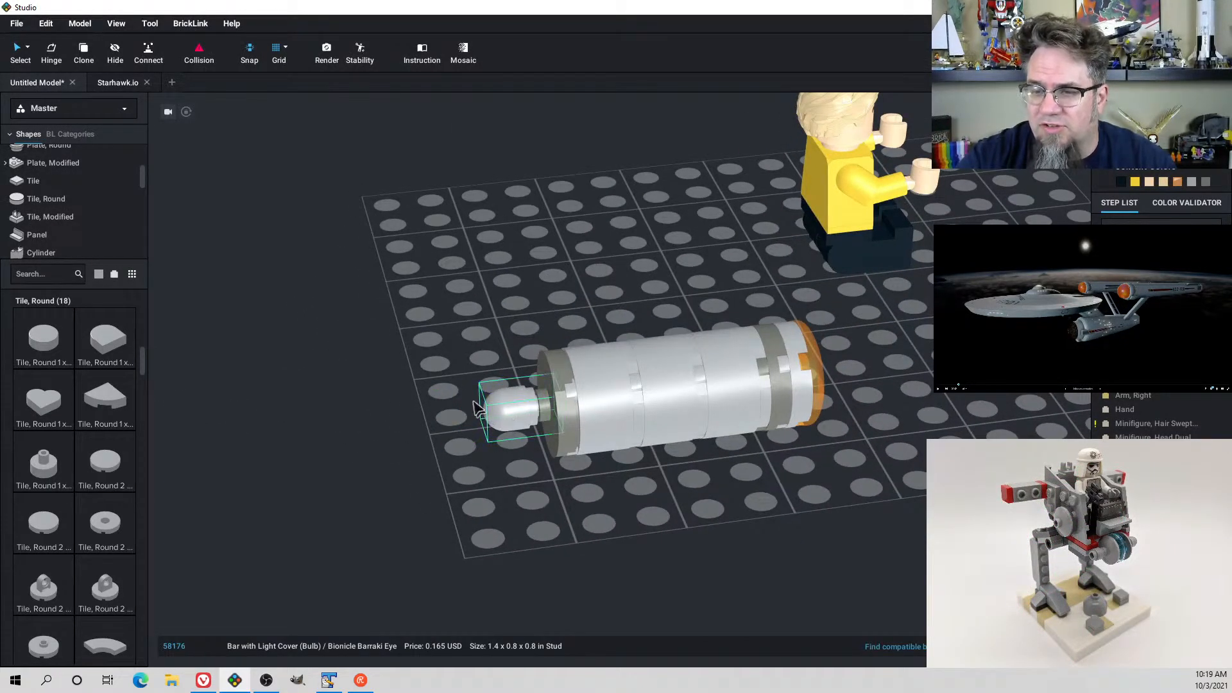
pyautogui.click(424, 371)
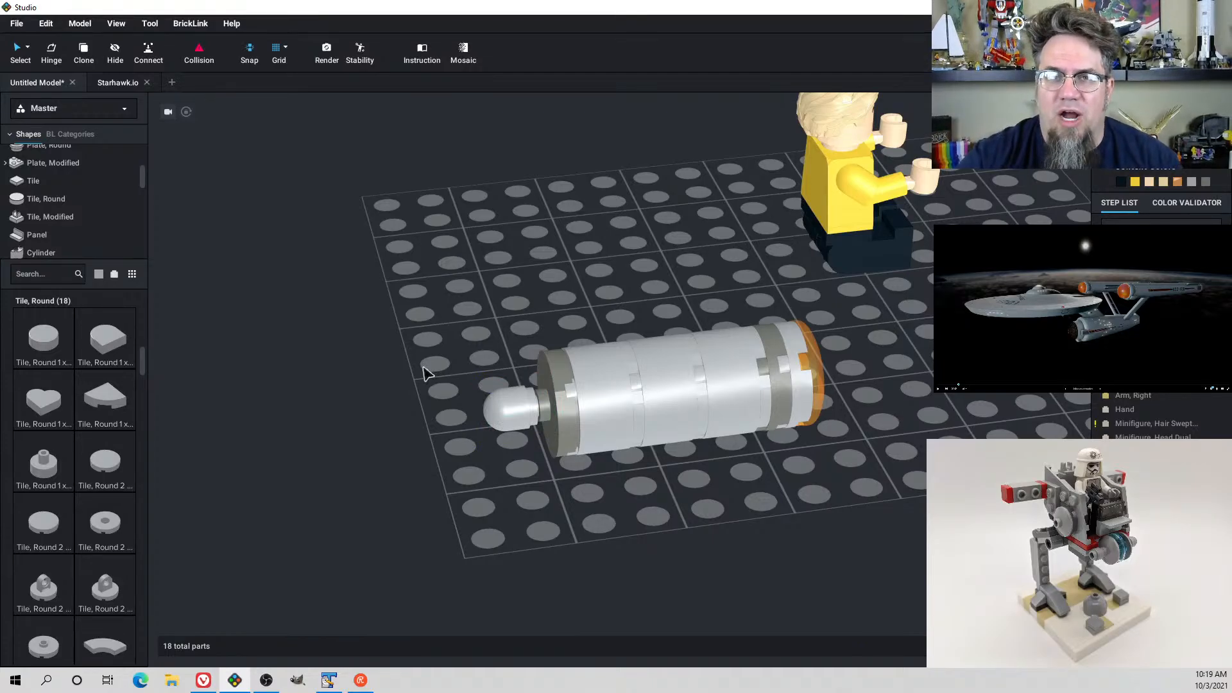
# Switch to the 3D reference of the Enterprise and turn it to examine the rear ends of the nacelles
pyautogui.moveTo(425, 371); pyautogui.dragTo(473, 392, button='right')
pyautogui.scroll(-2, 501, 385)
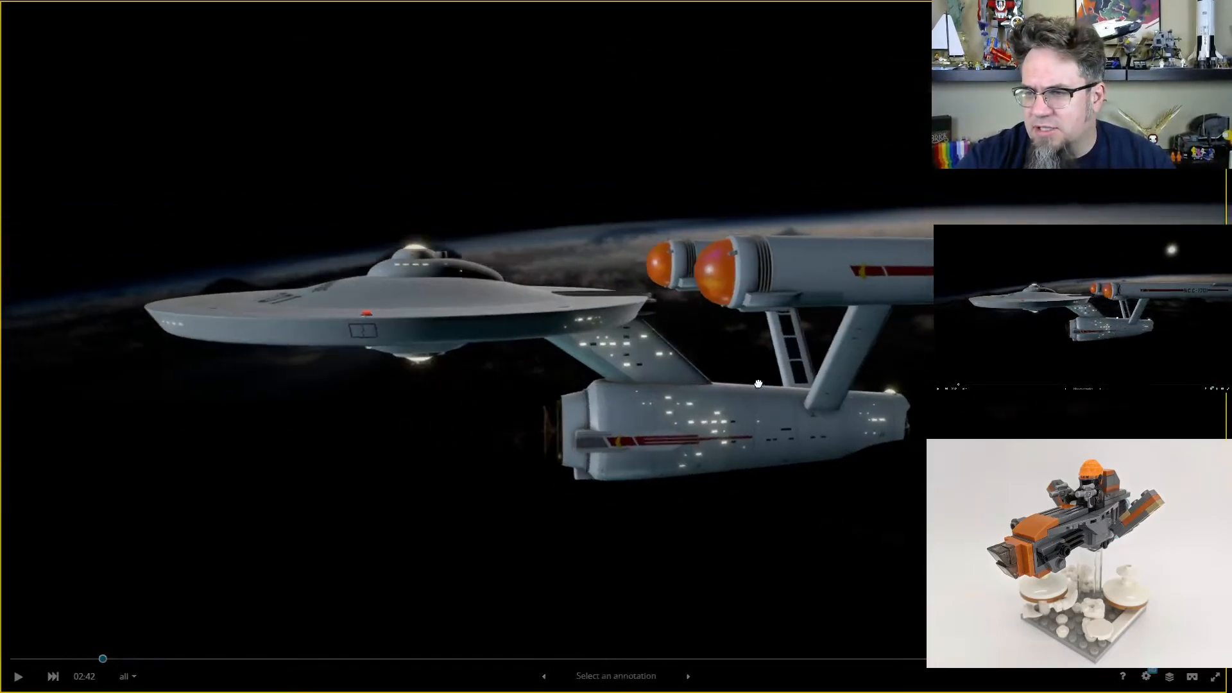
pyautogui.moveTo(758, 383); pyautogui.dragTo(691, 387)
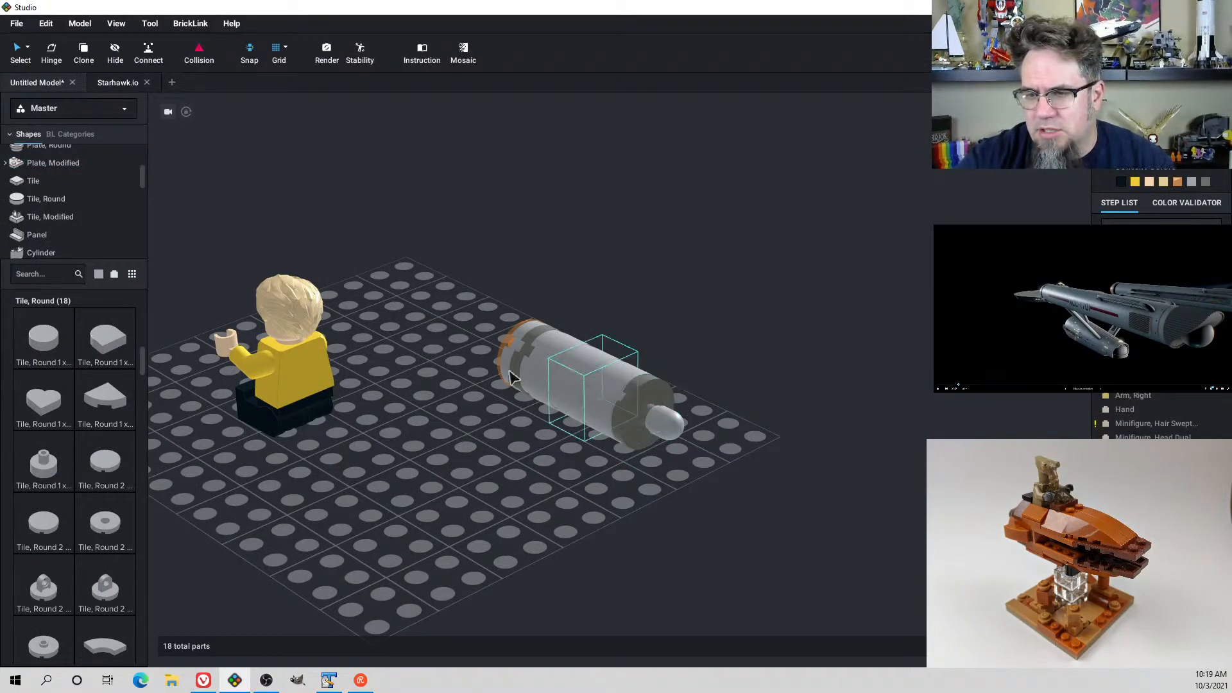
# Pull the round tile off the nacelle's rear end and set it on the grid in front
pyautogui.moveTo(640, 434); pyautogui.dragTo(523, 502)
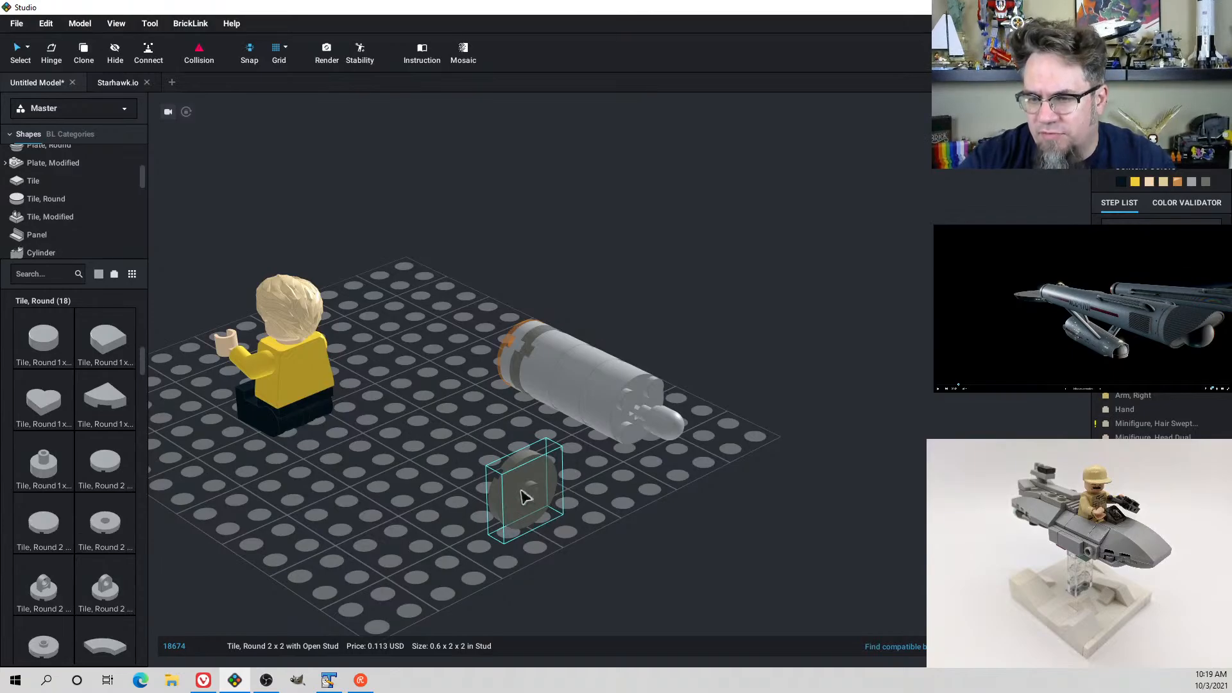
pyautogui.moveTo(523, 499)
pyautogui.mouseDown()
pyautogui.moveTo(635, 406)
pyautogui.moveTo(515, 482)
pyautogui.mouseUp()
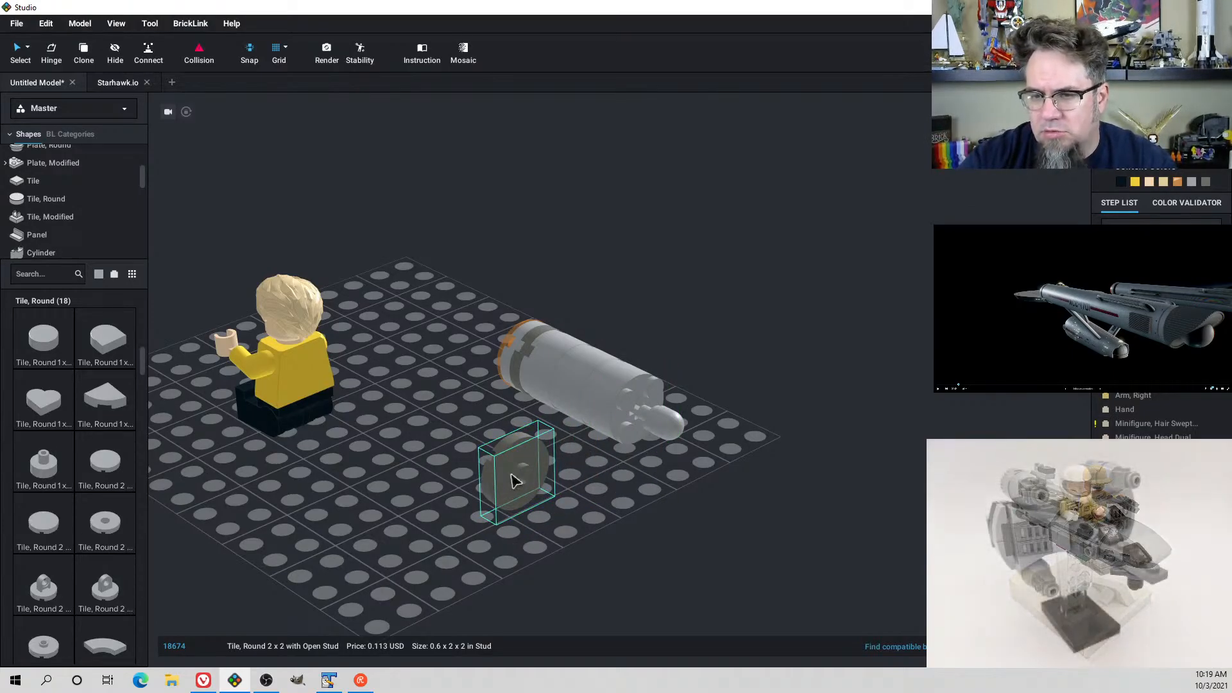
# Search the parts library for "slope" and check the results
pyautogui.click(51, 273)
pyautogui.write('slope')
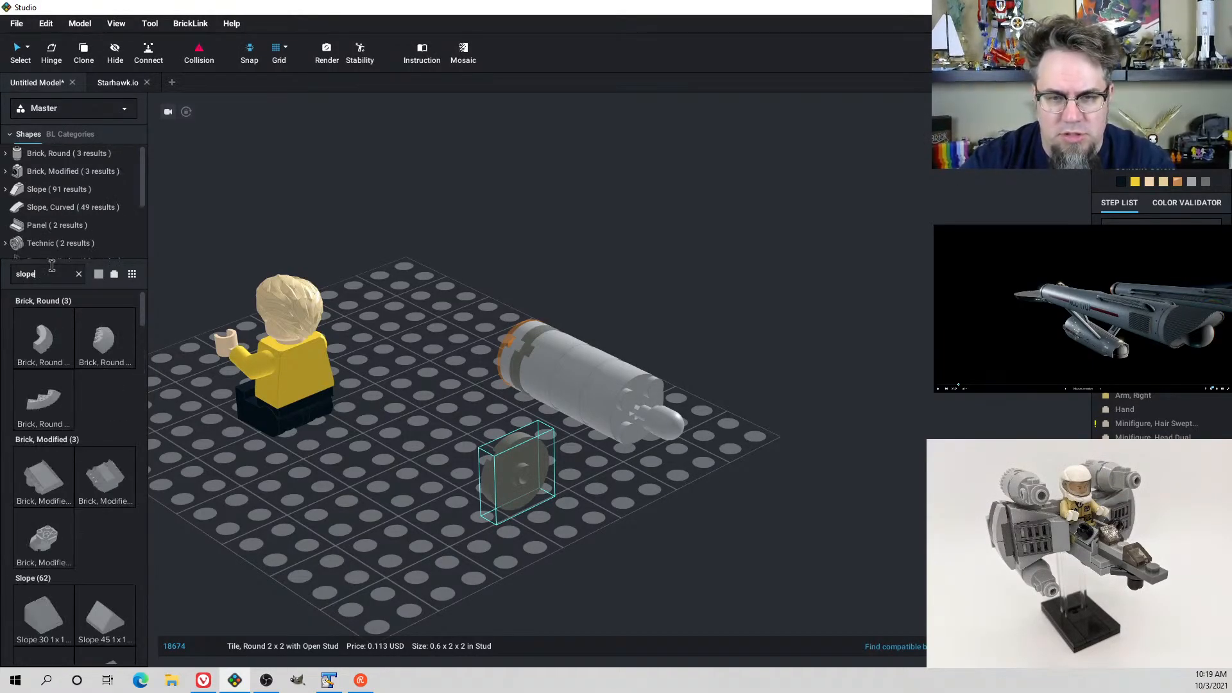
pyautogui.press('BackSpace')
pyautogui.press('BackSpace')
pyautogui.press('BackSpace')
pyautogui.press('BackSpace')
pyautogui.press('BackSpace')
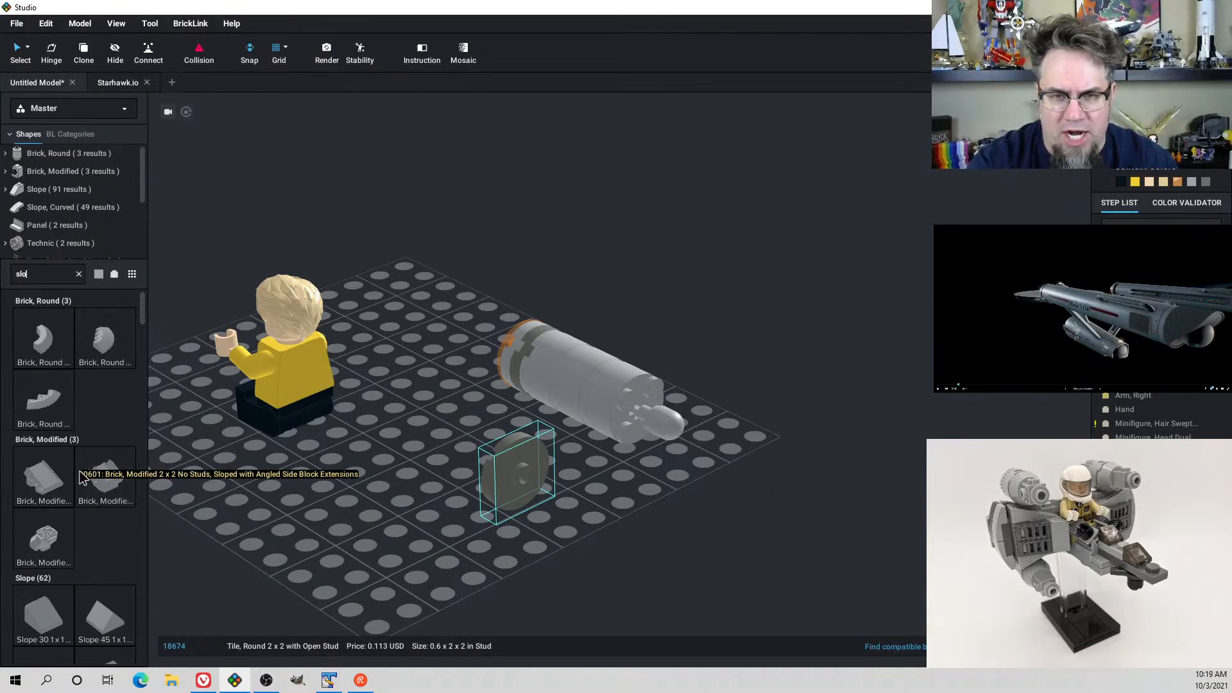
# Search the parts library for "curved panel" and look through the panel and Technic panel results
pyautogui.write('cur')
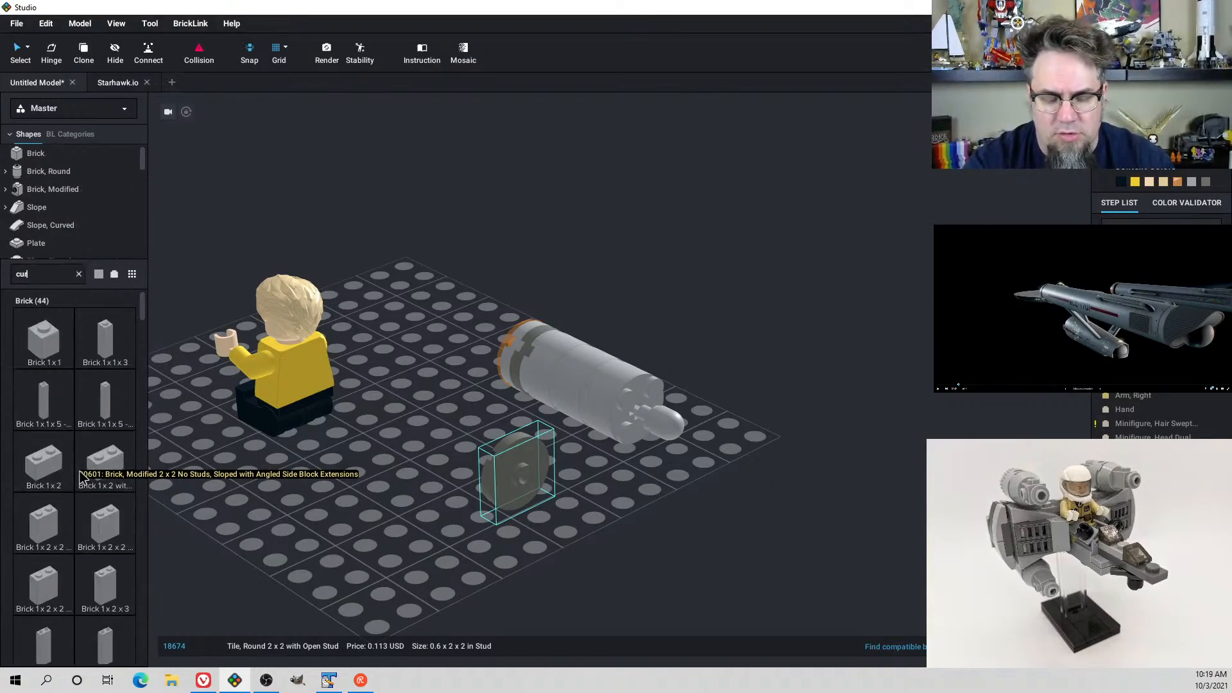
pyautogui.write('ved brik')
pyautogui.press('BackSpace')
pyautogui.press('BackSpace')
pyautogui.press('BackSpace')
pyautogui.press('BackSpace')
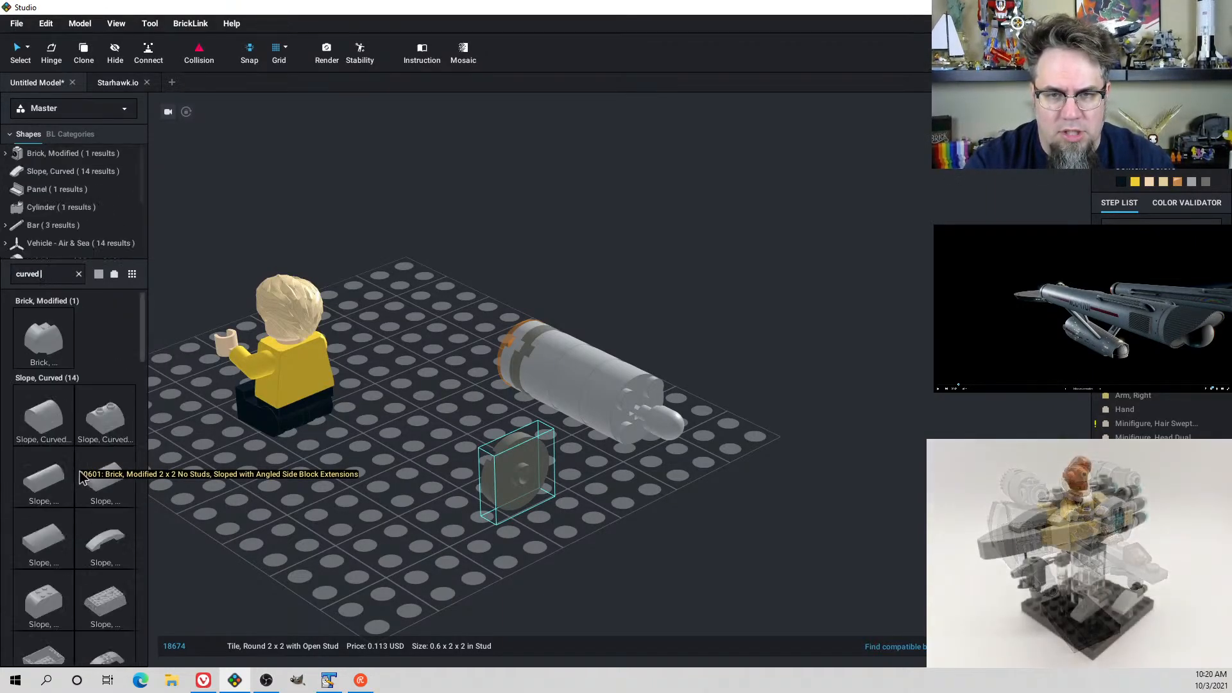
pyautogui.write('panel')
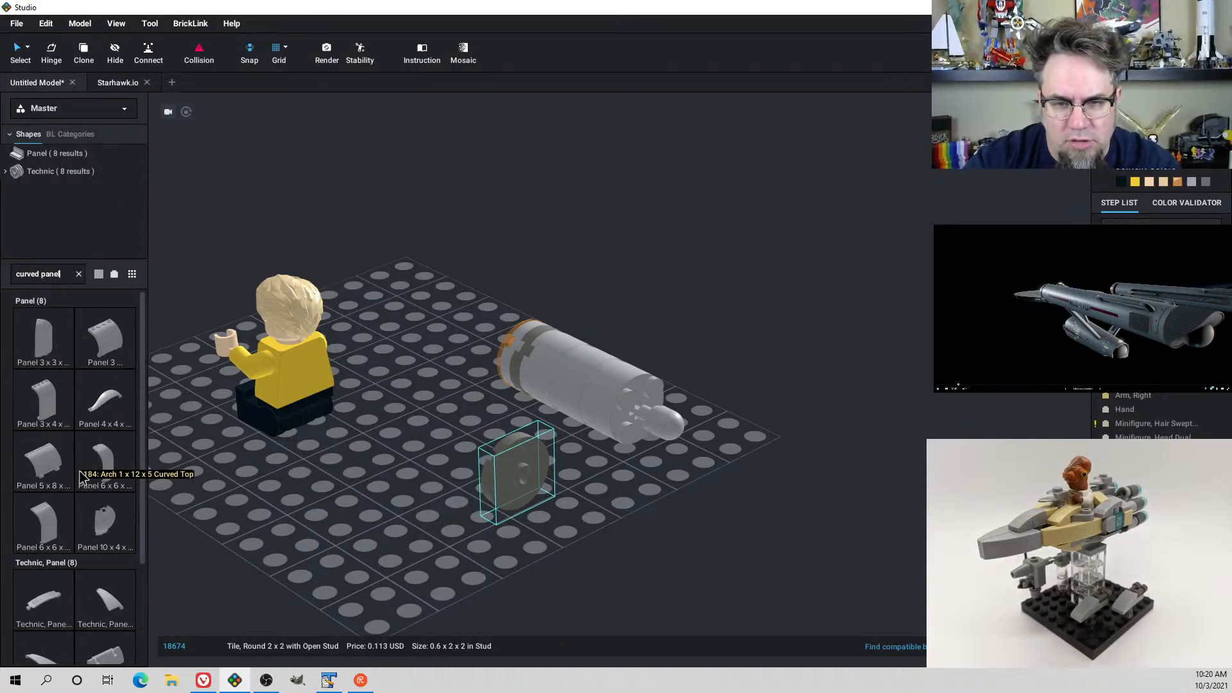
pyautogui.scroll(-3, 90, 514)
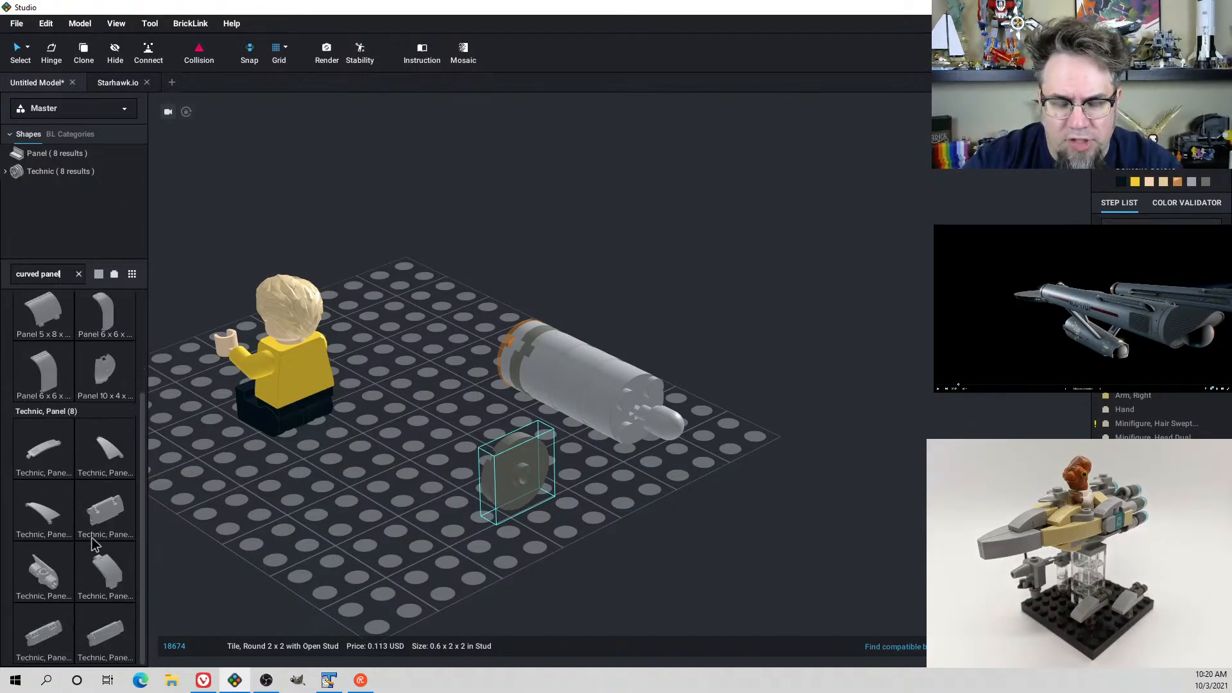
pyautogui.scroll(3, 95, 543)
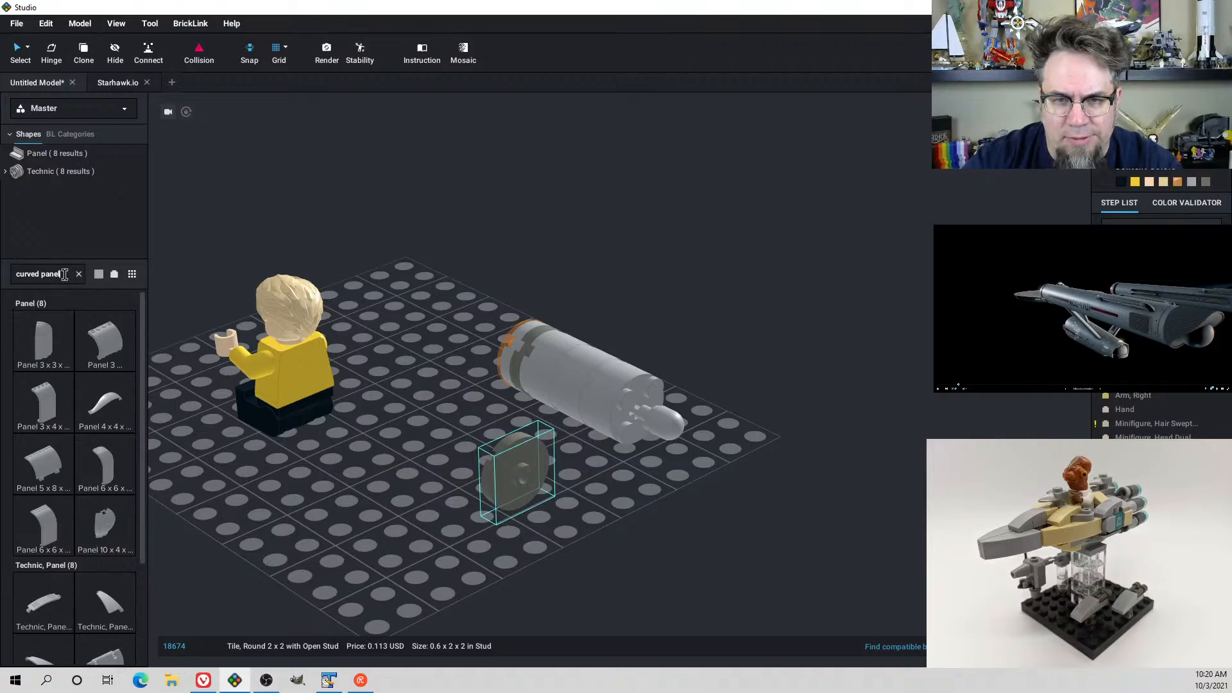
# Put the round tile back onto the nacelle's rear end, around the light cover
pyautogui.moveTo(63, 274); pyautogui.dragTo(7, 276)
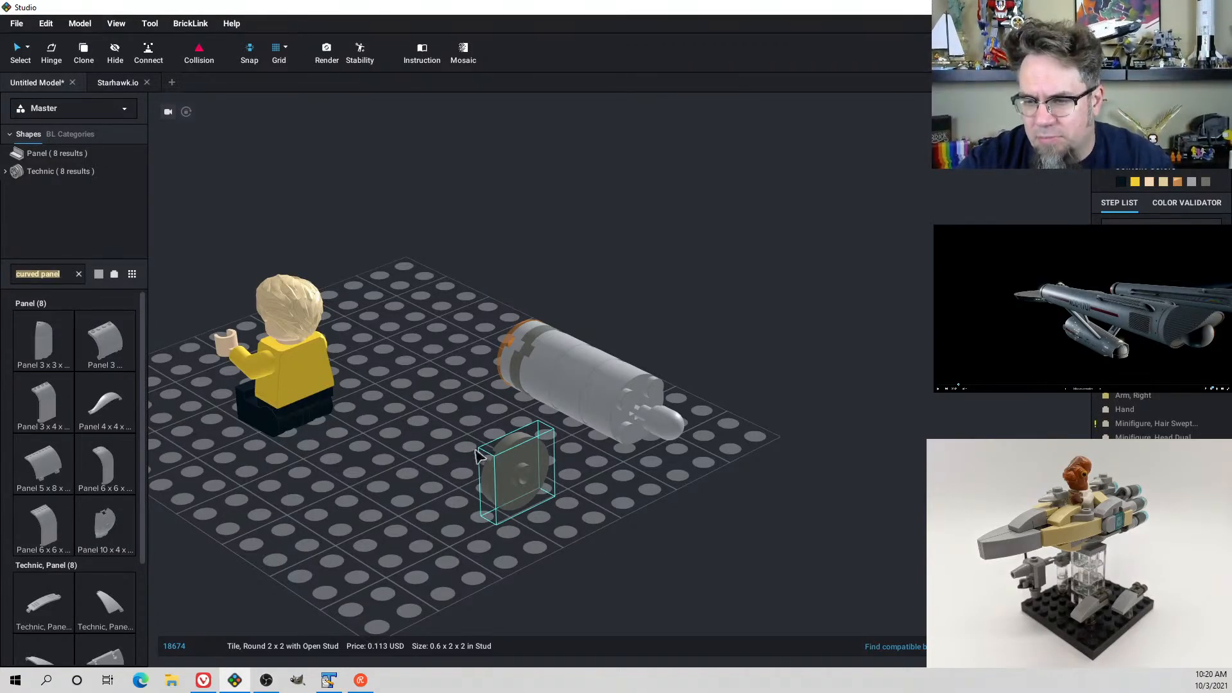
pyautogui.moveTo(519, 475); pyautogui.dragTo(645, 412)
# Search the parts library for "minifig accessory" and for "accessory"
pyautogui.click(63, 274)
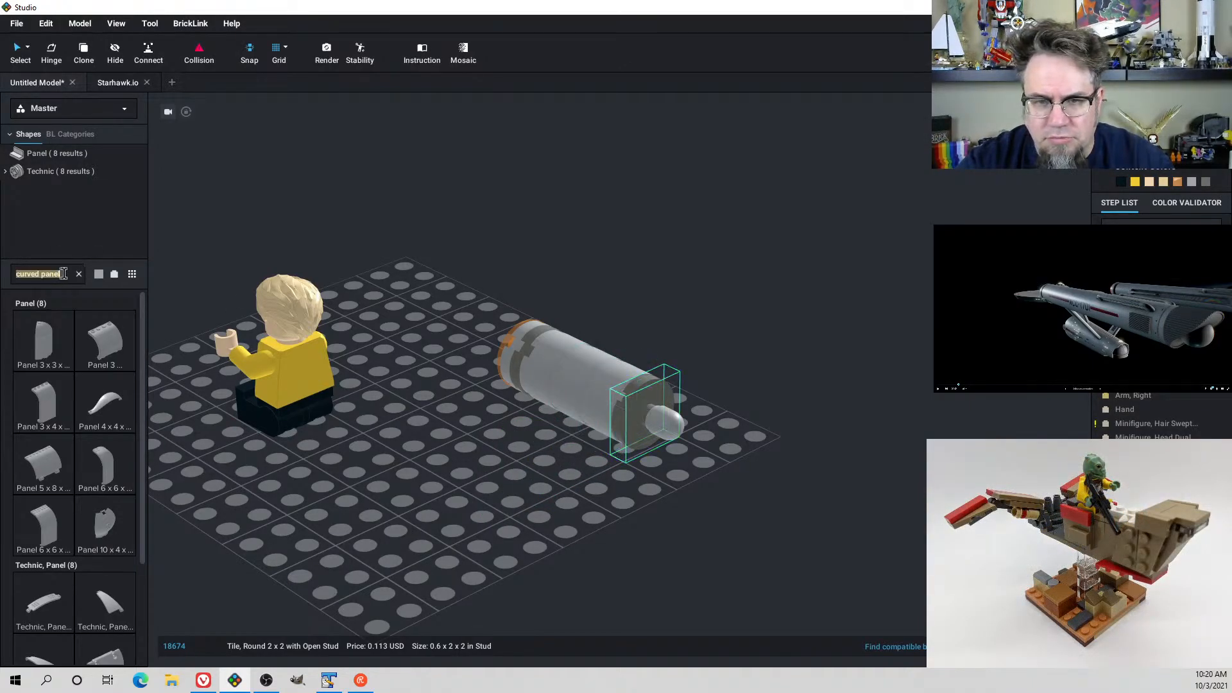
pyautogui.write('minifig accessory')
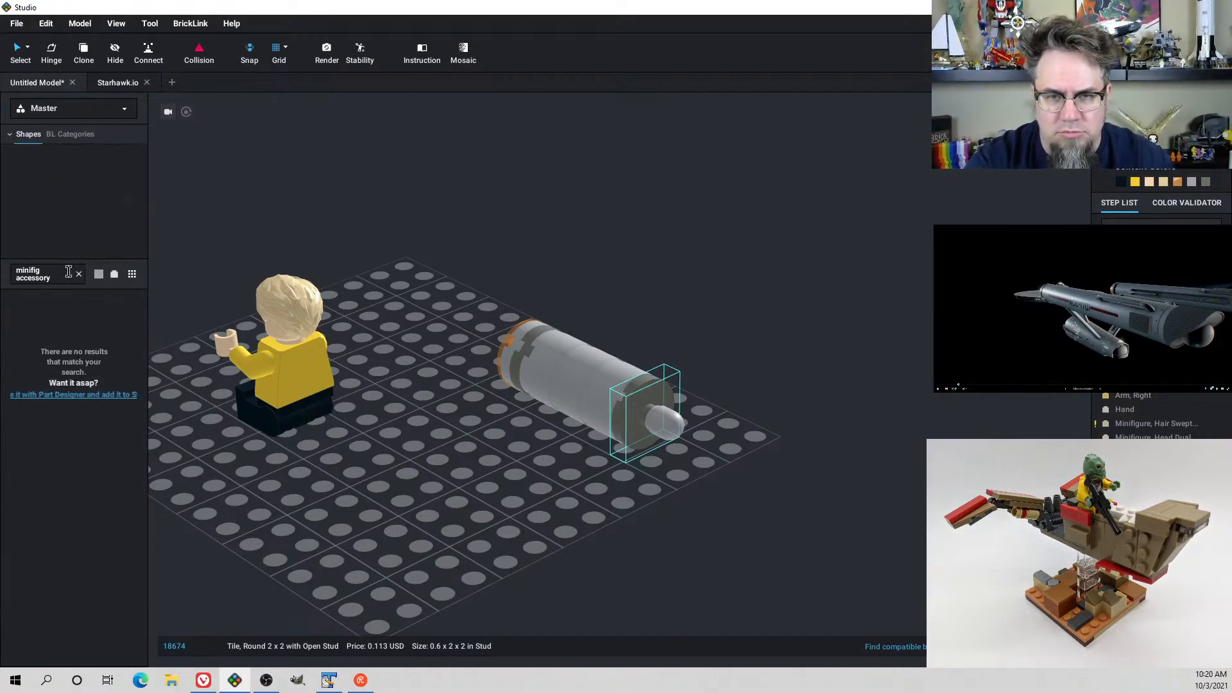
pyautogui.write('accessory')
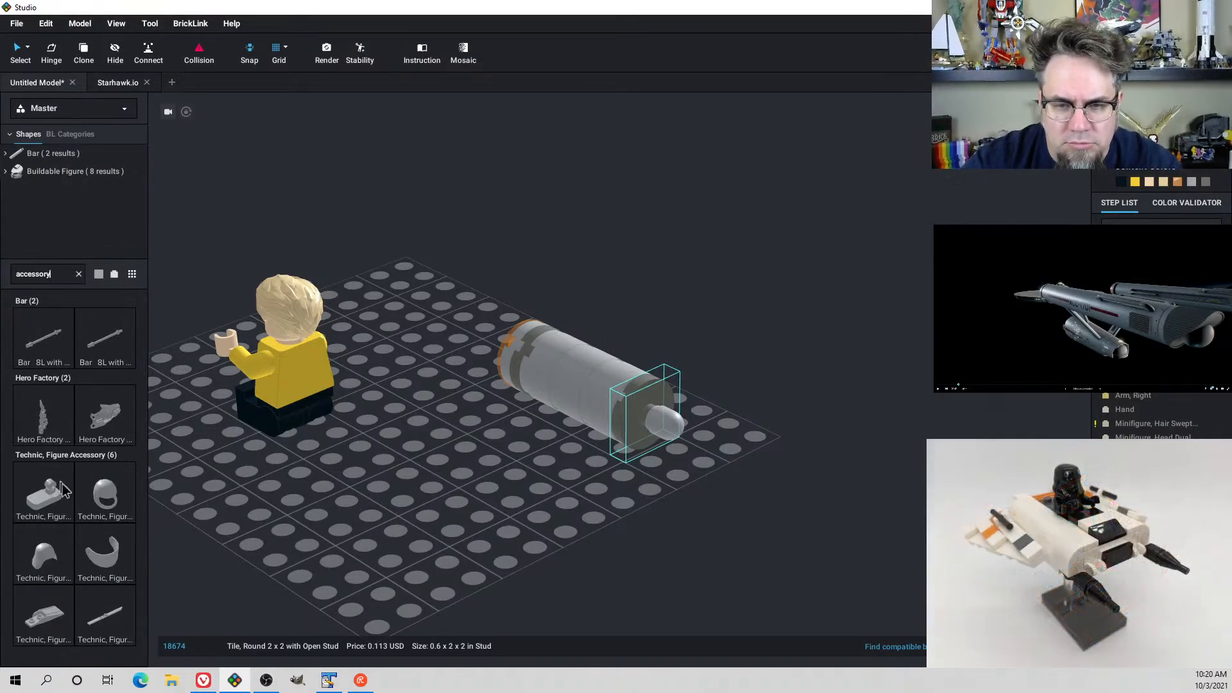
# Discard the trial part and place the curved Technic figure accessory band near the grid's front corner
pyautogui.click(252, 579)
pyautogui.moveTo(252, 579); pyautogui.dragTo(383, 485)
pyautogui.press('Delete')
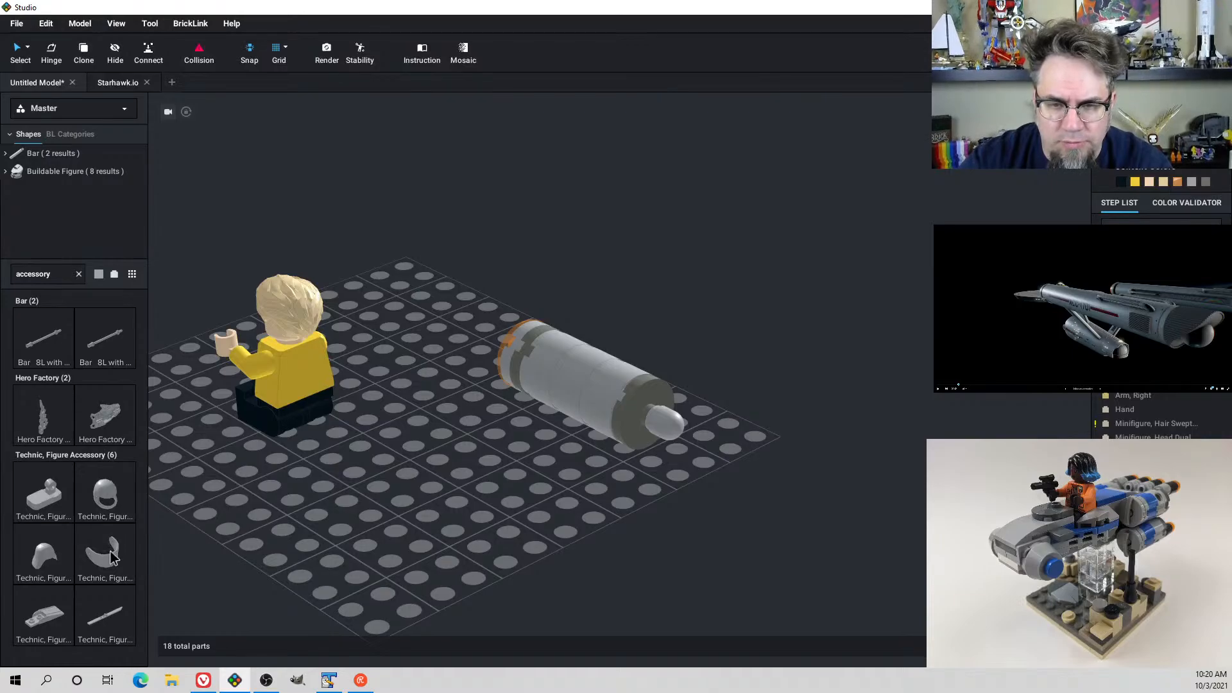
pyautogui.moveTo(109, 546); pyautogui.dragTo(352, 540)
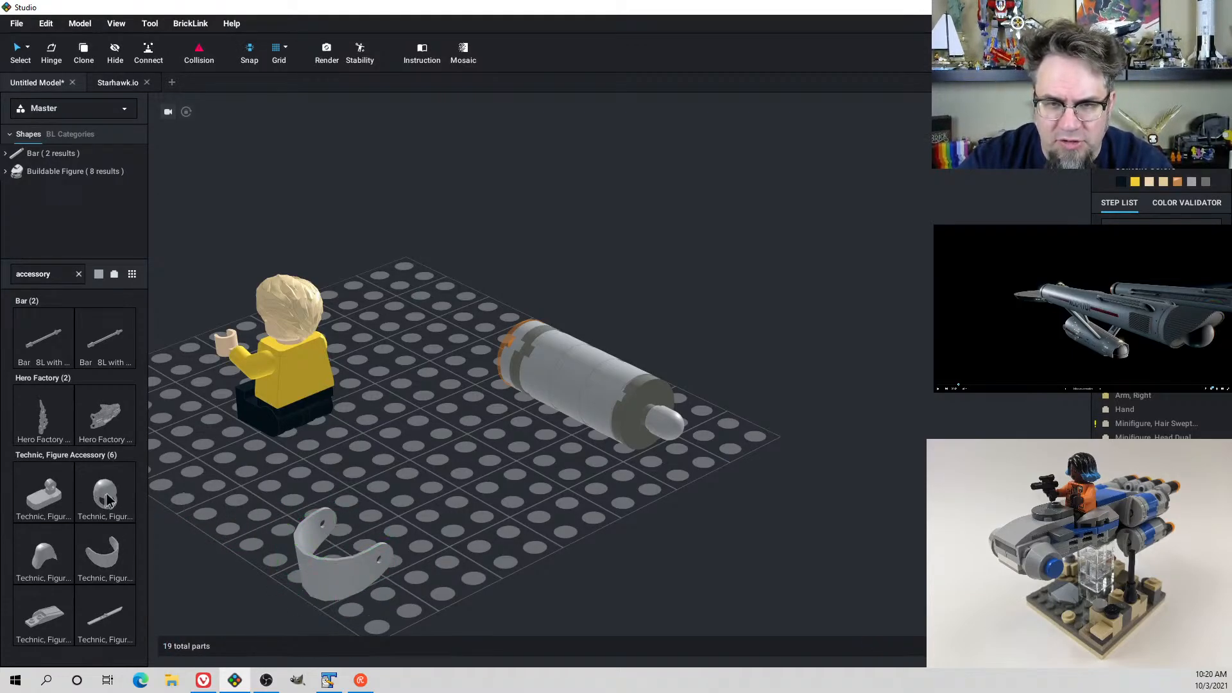
# Search the parts library for "visor" and bring a Minifigure, Visor Standard onto the grid
pyautogui.doubleClick(59, 273)
pyautogui.write('v')
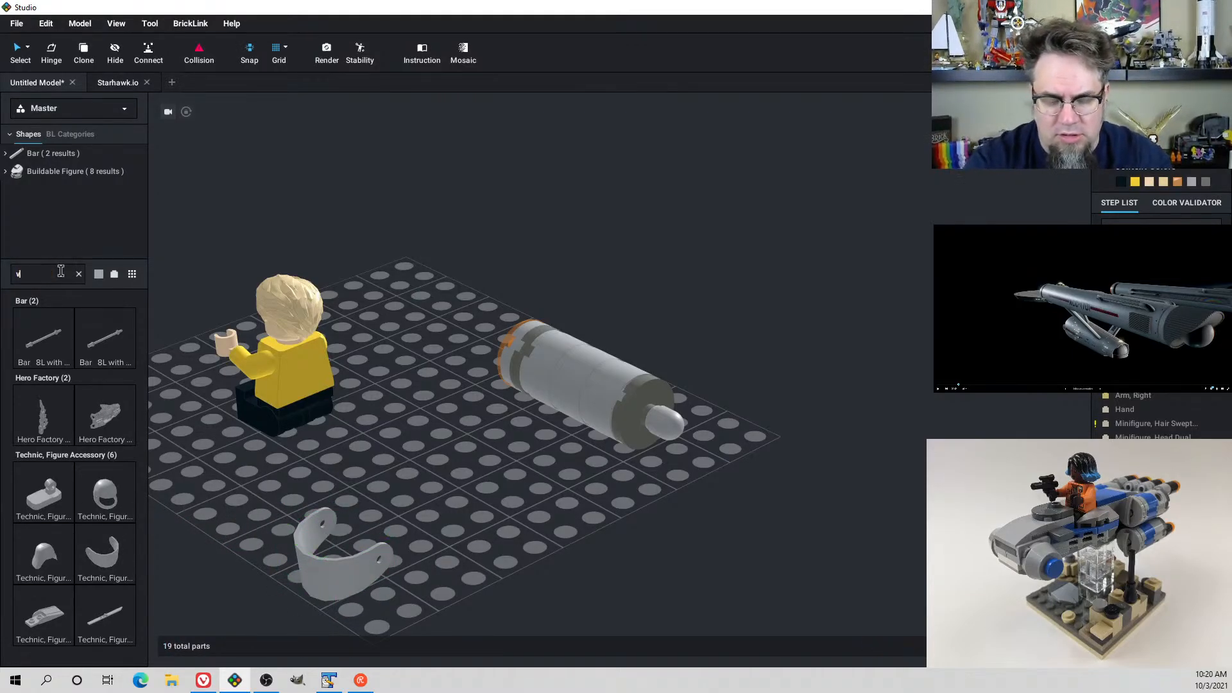
pyautogui.write('isor')
pyautogui.scroll(-2, 101, 545)
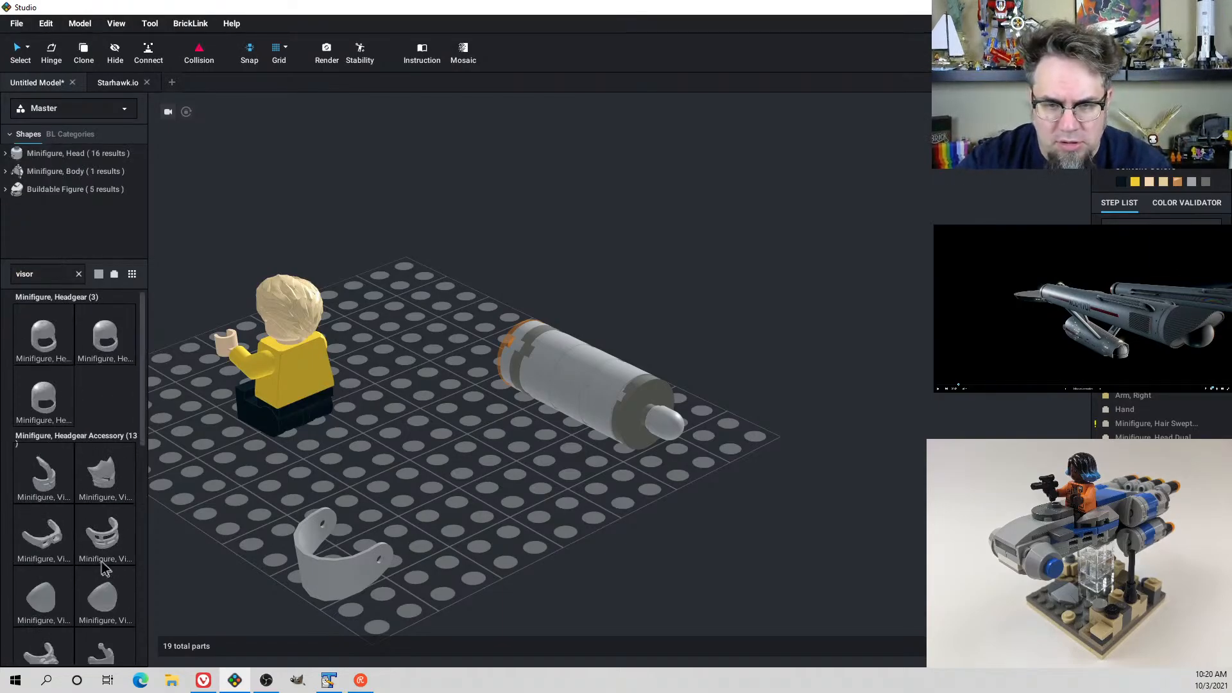
pyautogui.scroll(-2, 103, 525)
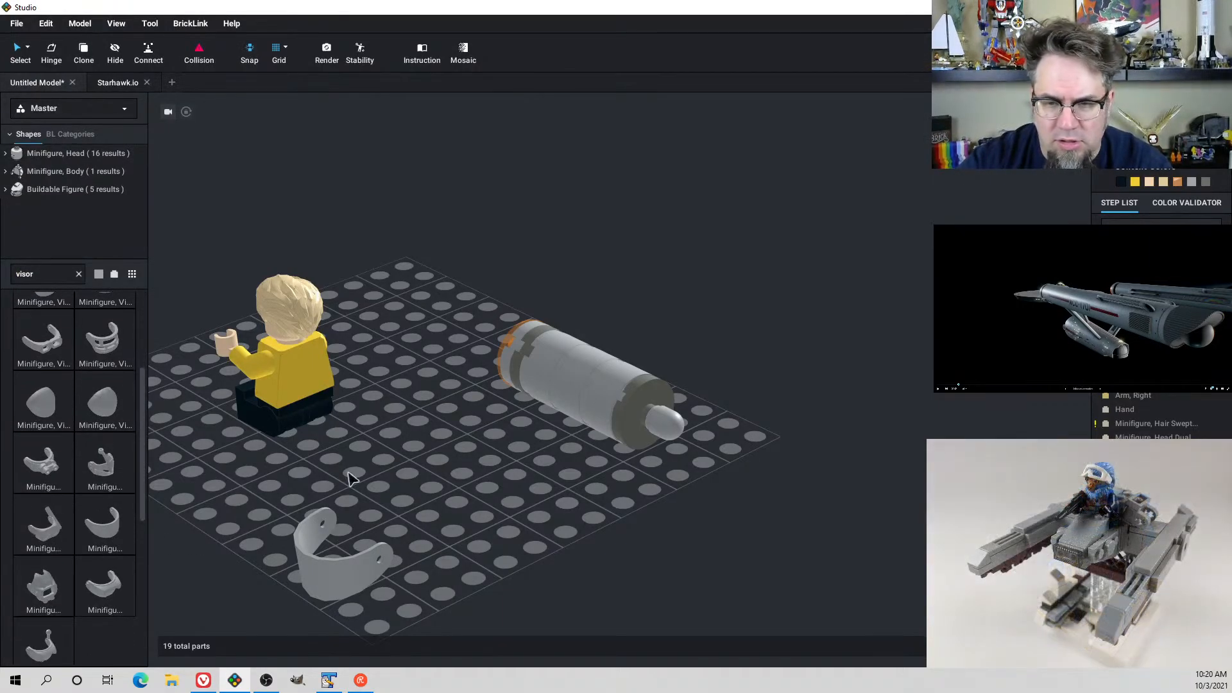
pyautogui.moveTo(114, 532); pyautogui.dragTo(572, 524)
# Rotate the standard visor so its curve arches upward and set it on the grid in front of the nacelle
pyautogui.press('Right')
pyautogui.press('Right')
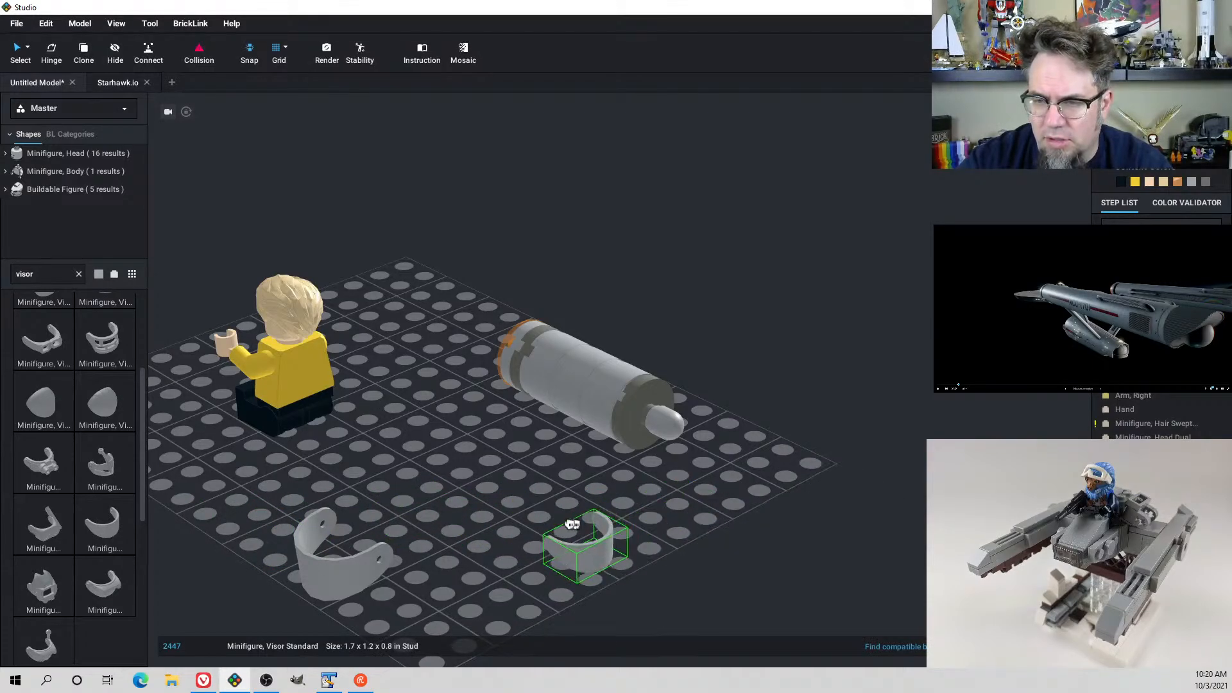
pyautogui.moveTo(572, 525); pyautogui.dragTo(545, 521, button='right')
pyautogui.press('Up')
pyautogui.moveTo(544, 522); pyautogui.dragTo(500, 480)
pyautogui.moveTo(500, 480); pyautogui.dragTo(586, 518, button='right')
pyautogui.click(607, 516)
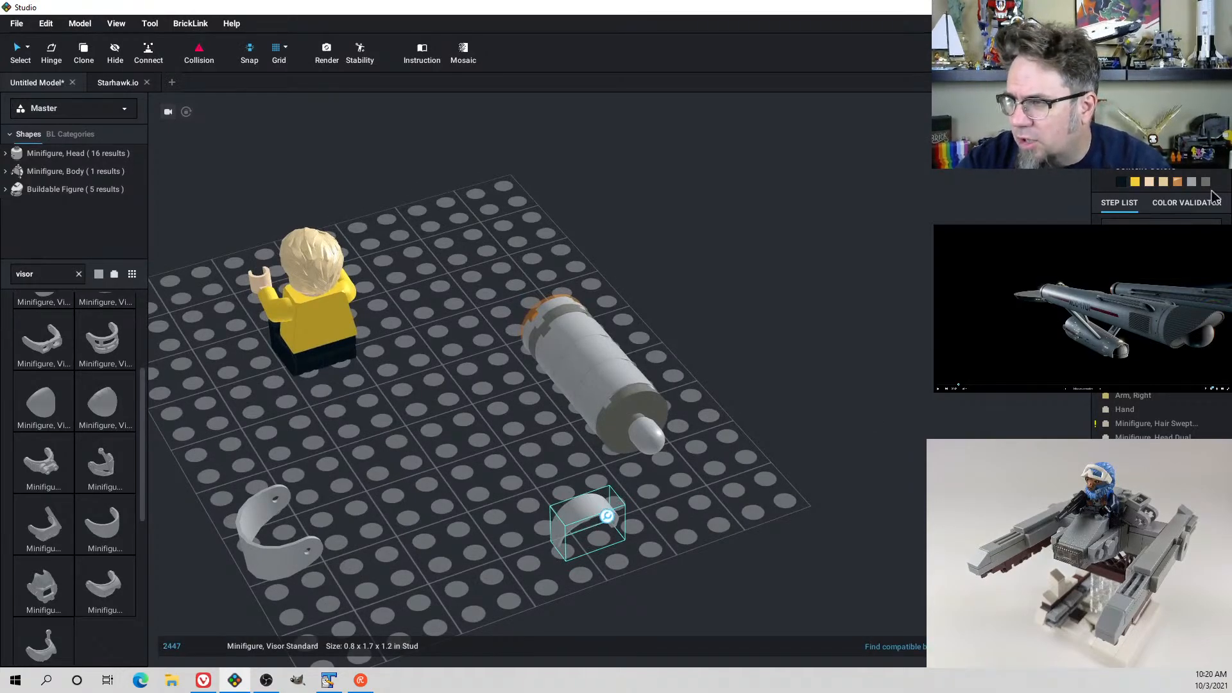
# Fit the standard visor over the white light cover on the nacelle's rear cap, with its curve arching over the top
pyautogui.moveTo(575, 523); pyautogui.dragTo(637, 431)
pyautogui.moveTo(638, 431); pyautogui.dragTo(663, 440, button='right')
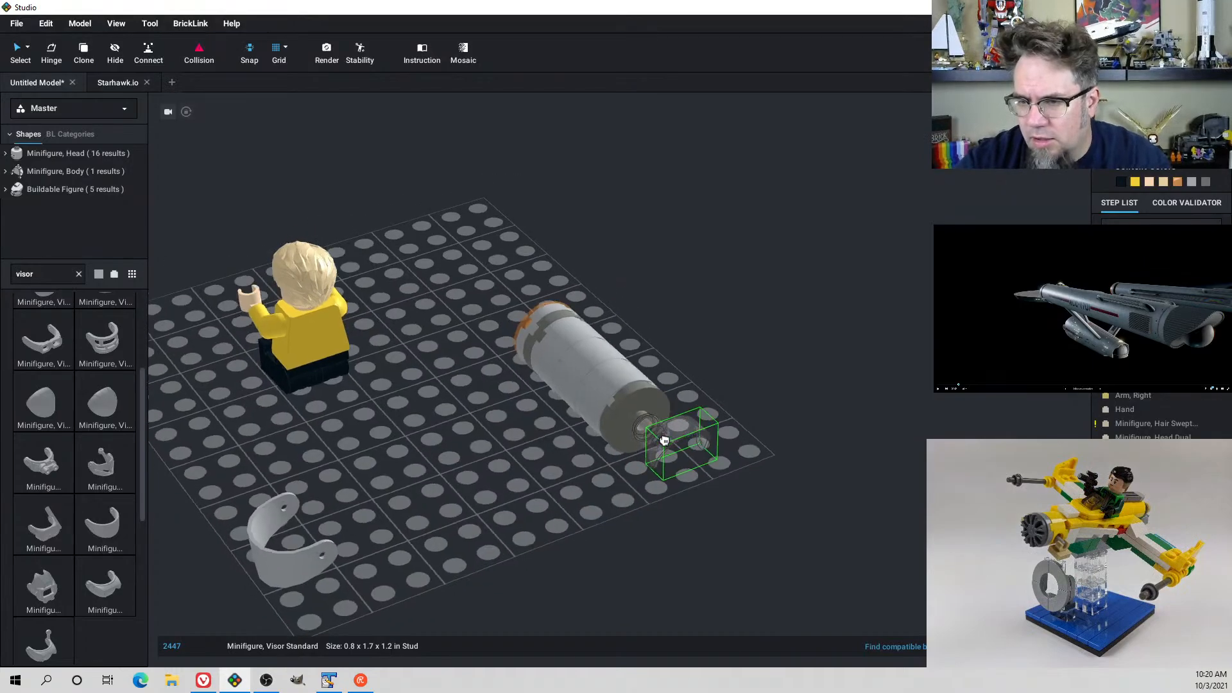
pyautogui.moveTo(662, 440); pyautogui.dragTo(656, 423)
pyautogui.moveTo(655, 423); pyautogui.dragTo(687, 435, button='right')
pyautogui.moveTo(687, 434); pyautogui.dragTo(698, 442)
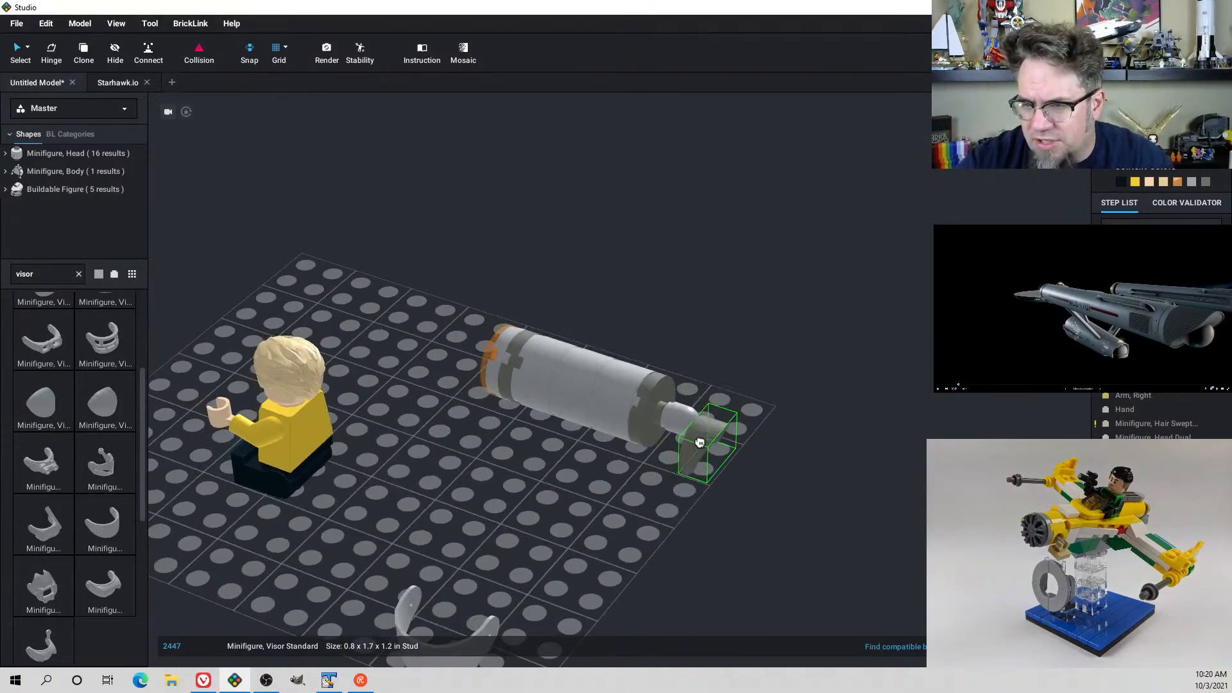
pyautogui.moveTo(703, 443); pyautogui.dragTo(676, 428, button='right')
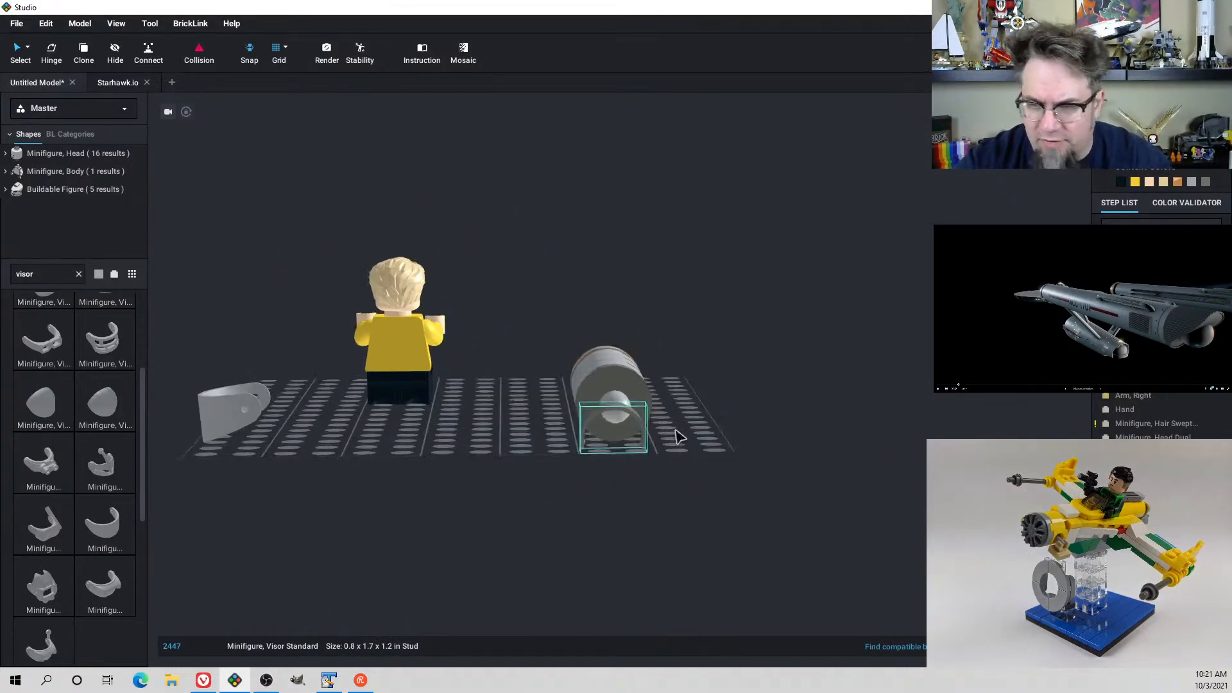
pyautogui.moveTo(676, 428); pyautogui.dragTo(675, 430)
pyautogui.moveTo(675, 432)
pyautogui.mouseDown(button='right')
pyautogui.moveTo(684, 394)
pyautogui.moveTo(682, 445)
pyautogui.mouseUp(button='right')
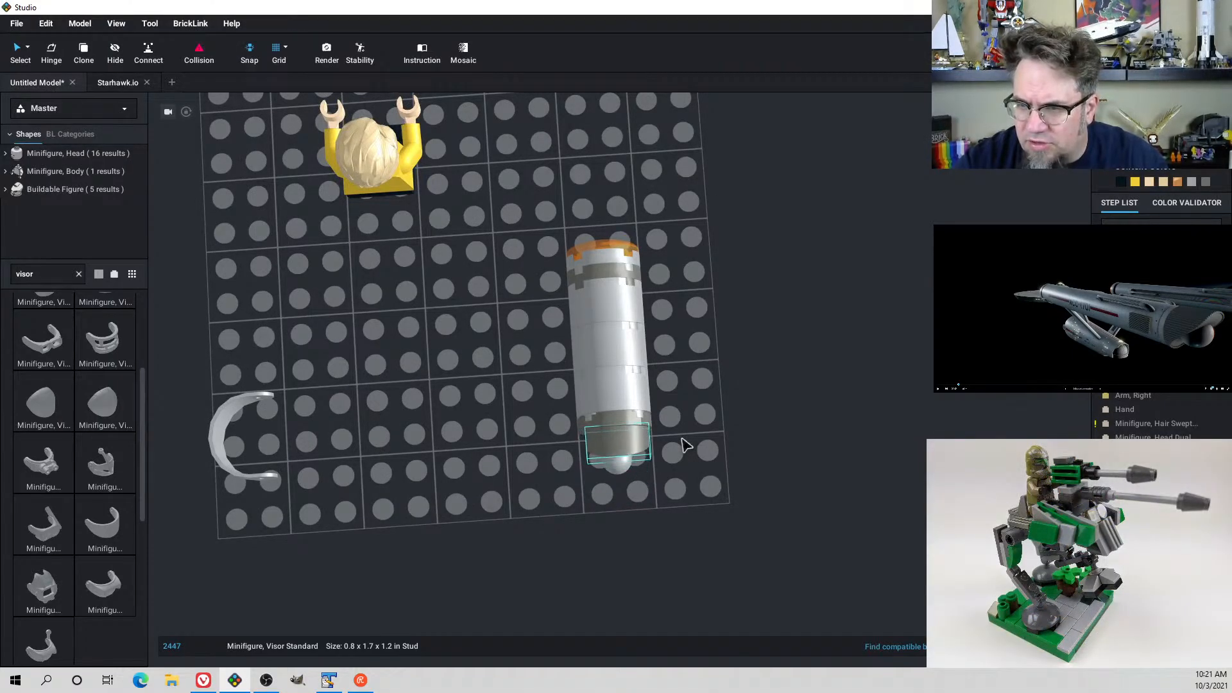
pyautogui.moveTo(704, 418); pyautogui.dragTo(575, 513, button='right')
pyautogui.click(631, 383)
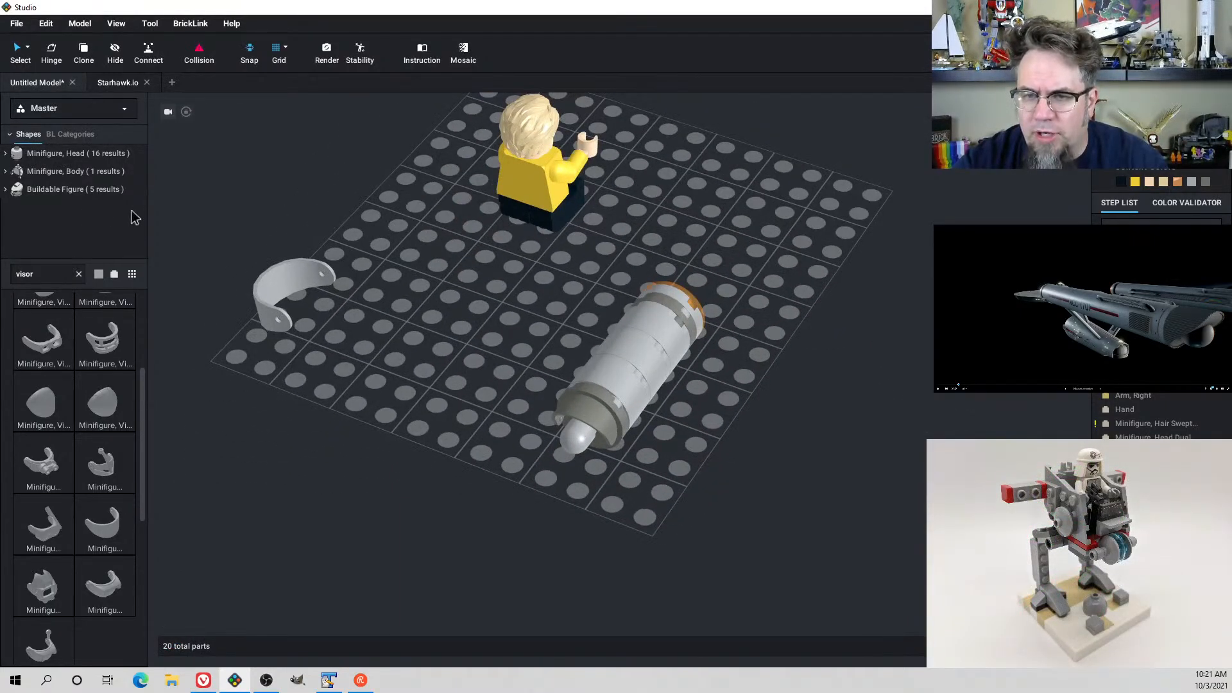
# Delete the unused Technic figure accessory helmet visor from the grid
pyautogui.click(265, 286)
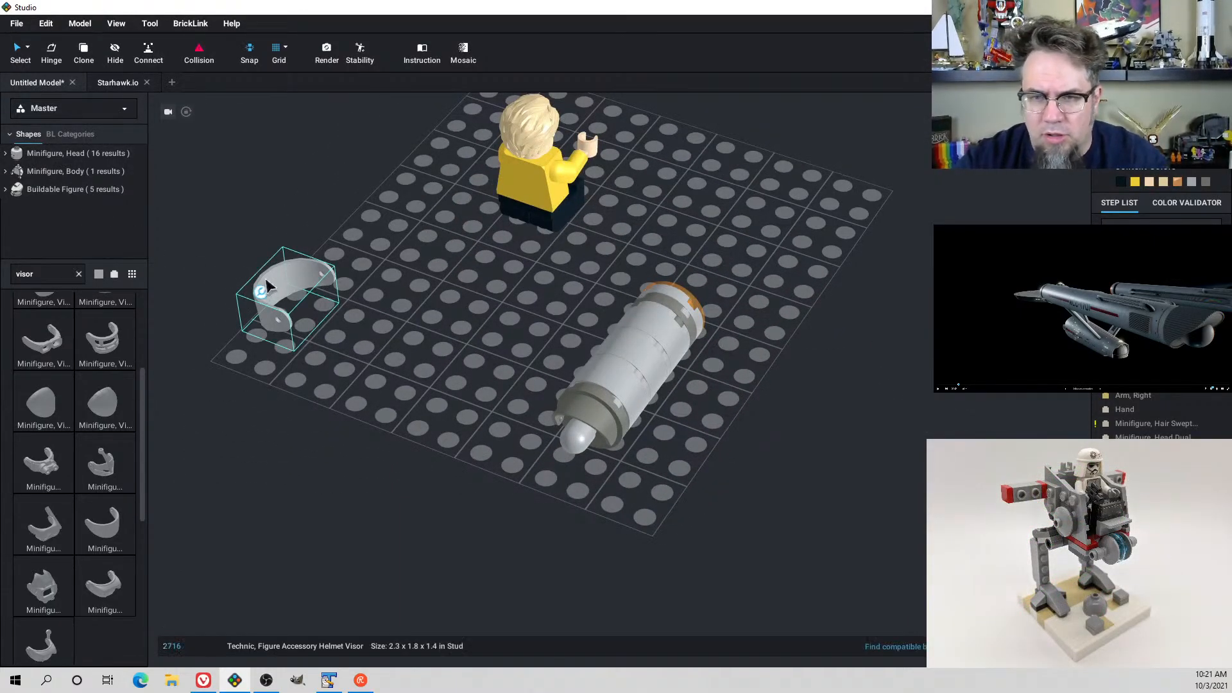
pyautogui.click(264, 286)
pyautogui.click(260, 293)
pyautogui.press('Delete')
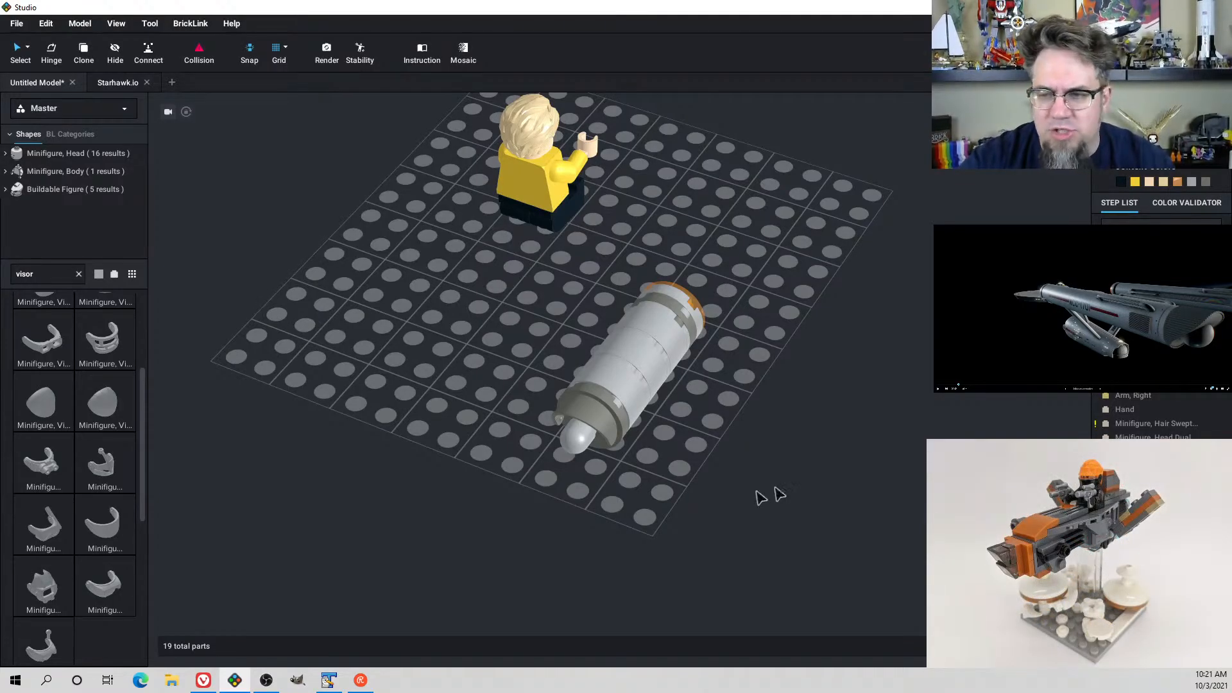
# Duplicate the complete nacelle and place the copy parallel to the original on the side away from the minifigure
pyautogui.moveTo(727, 385); pyautogui.dragTo(685, 375, button='right')
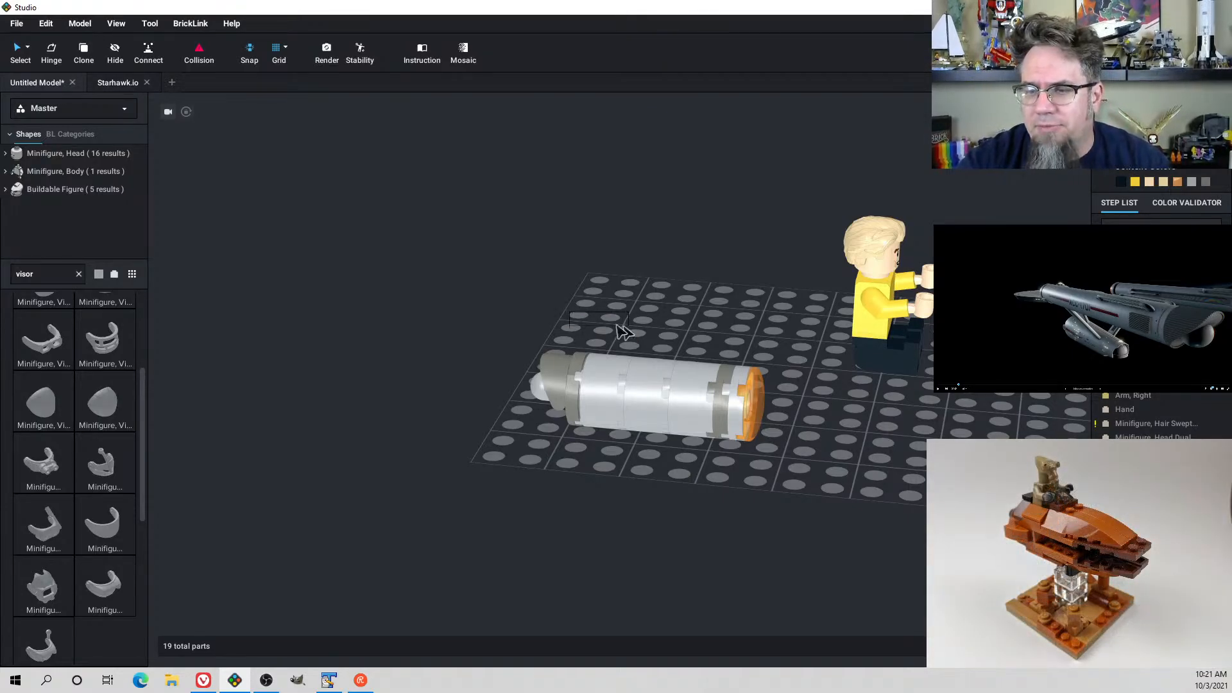
pyautogui.moveTo(583, 314); pyautogui.dragTo(668, 350, button='right')
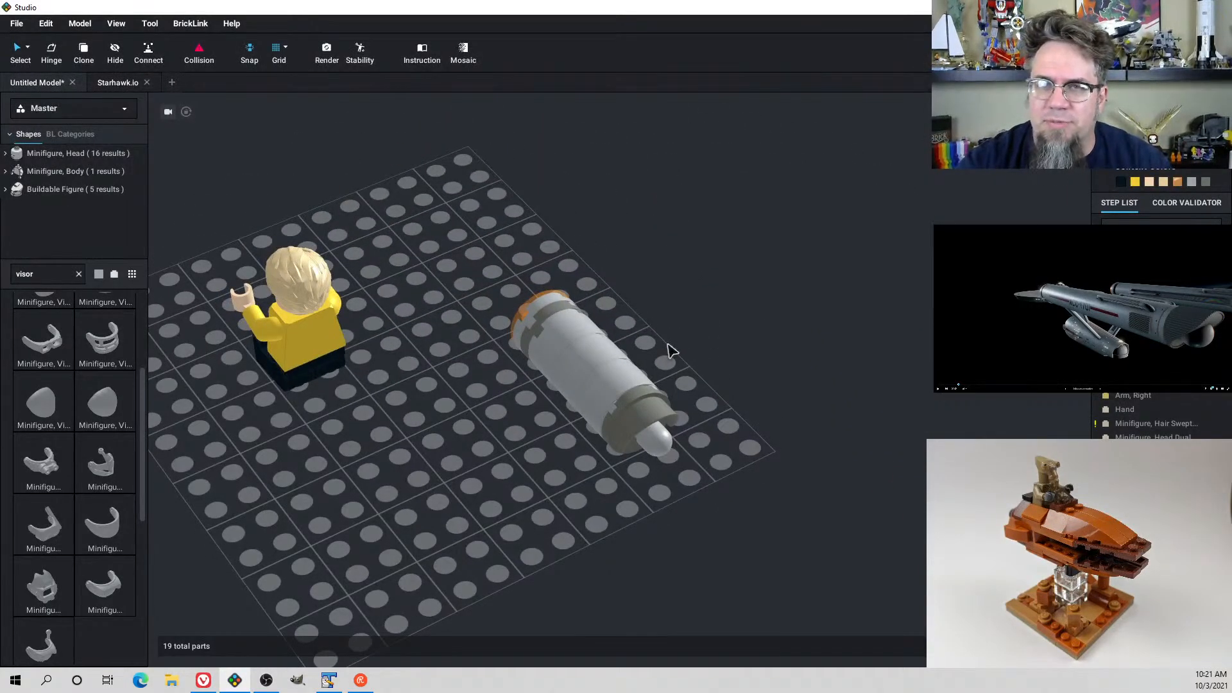
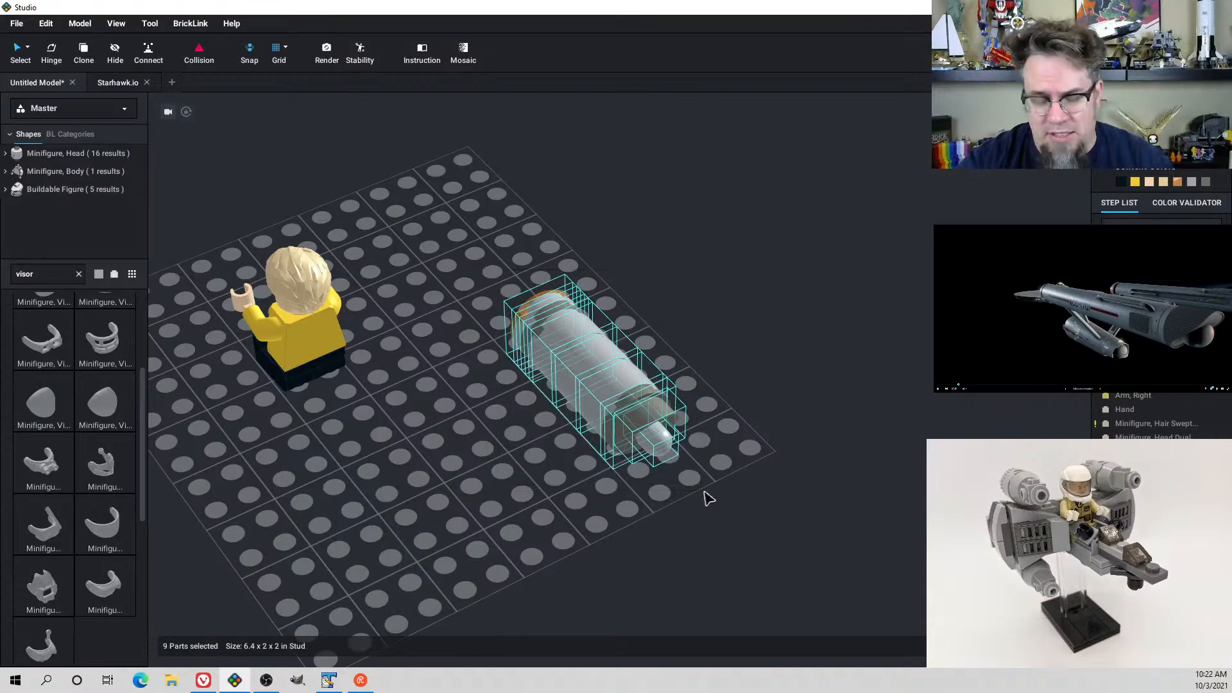
pyautogui.hotkey('ctrl', 'v')
pyautogui.click(697, 269)
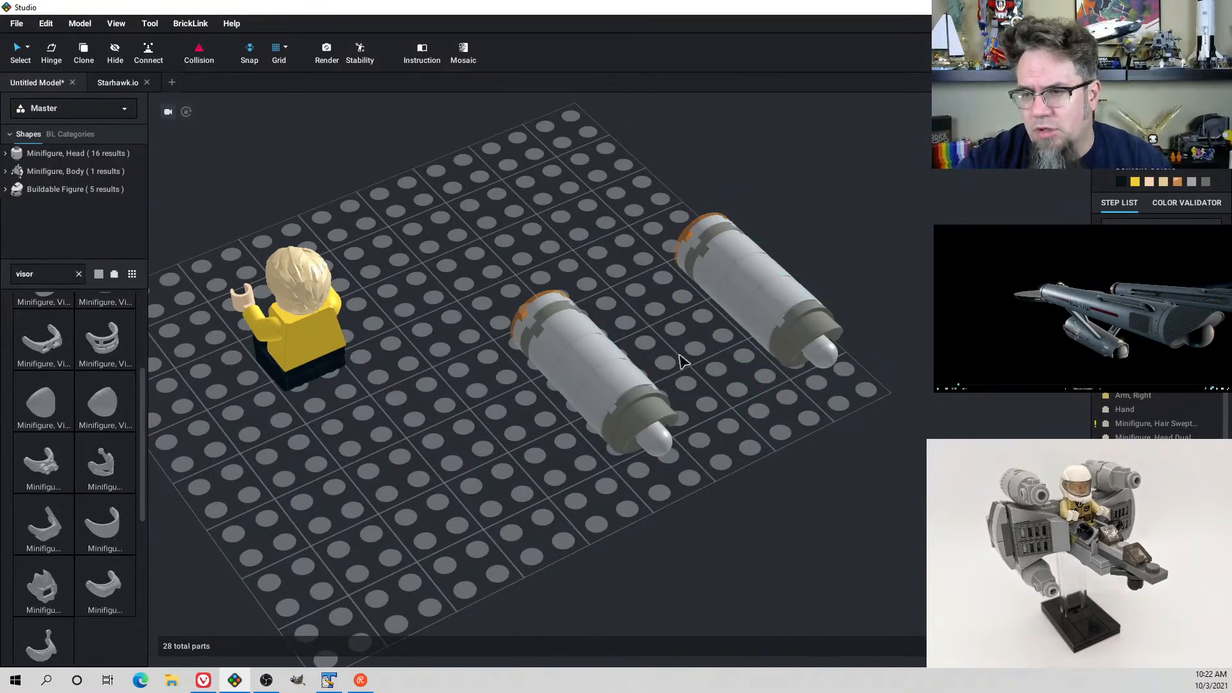
# Switch to the 3D Enterprise reference to examine how the nacelles attach, and return to compare with the two nacelles in Studio
pyautogui.moveTo(680, 355); pyautogui.dragTo(715, 353, button='right')
pyautogui.click(686, 391)
pyautogui.moveTo(699, 395)
pyautogui.mouseDown(button='right')
pyautogui.moveTo(737, 399)
pyautogui.moveTo(650, 377)
pyautogui.moveTo(660, 406)
pyautogui.moveTo(704, 414)
pyautogui.moveTo(682, 402)
pyautogui.mouseUp(button='right')
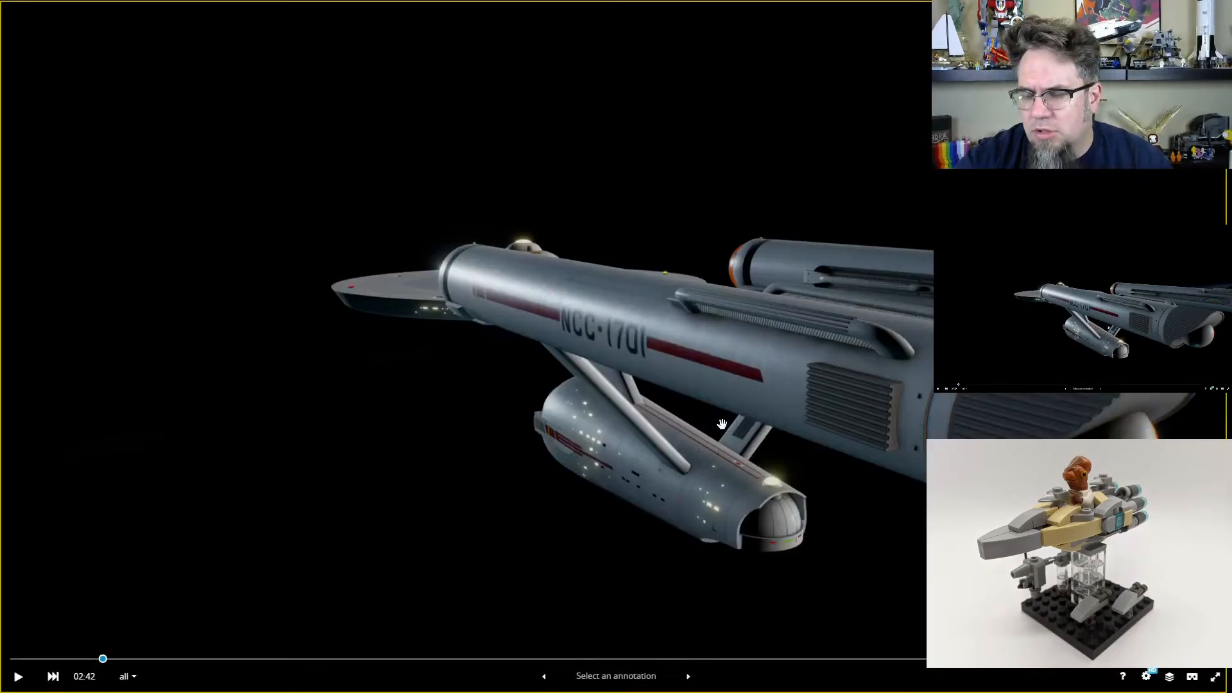
pyautogui.moveTo(722, 424); pyautogui.dragTo(944, 342)
pyautogui.hotkey('alt', 'Tab')
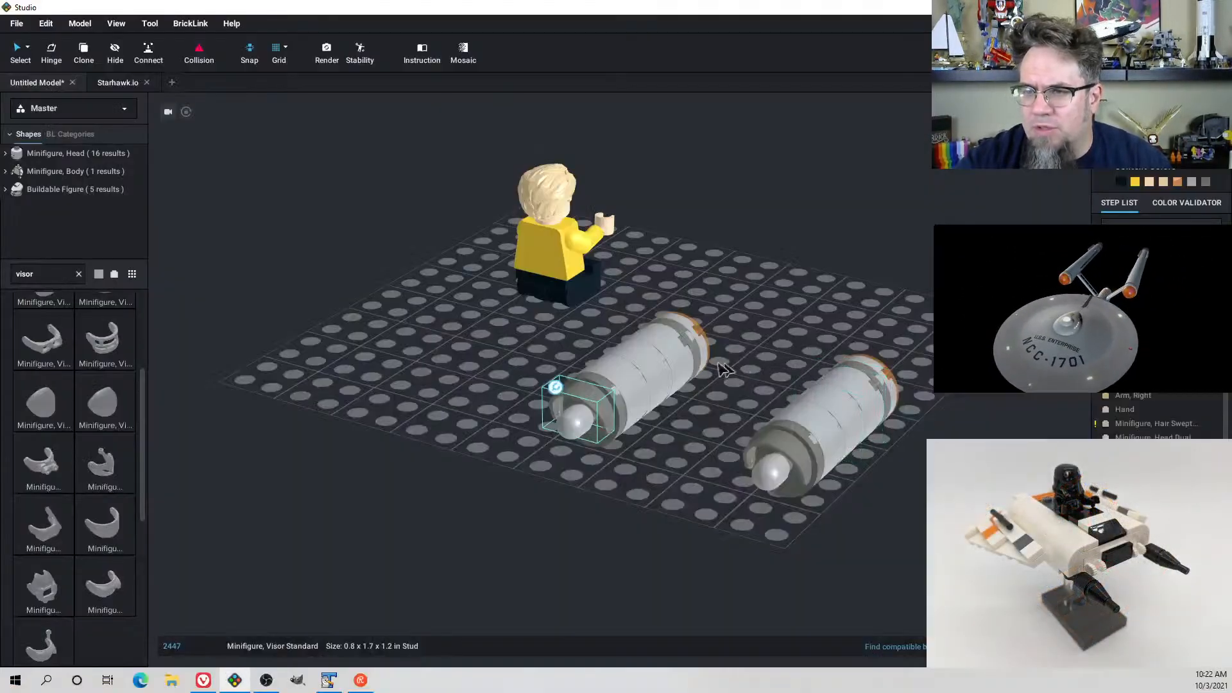
pyautogui.moveTo(713, 280); pyautogui.dragTo(731, 291, button='right')
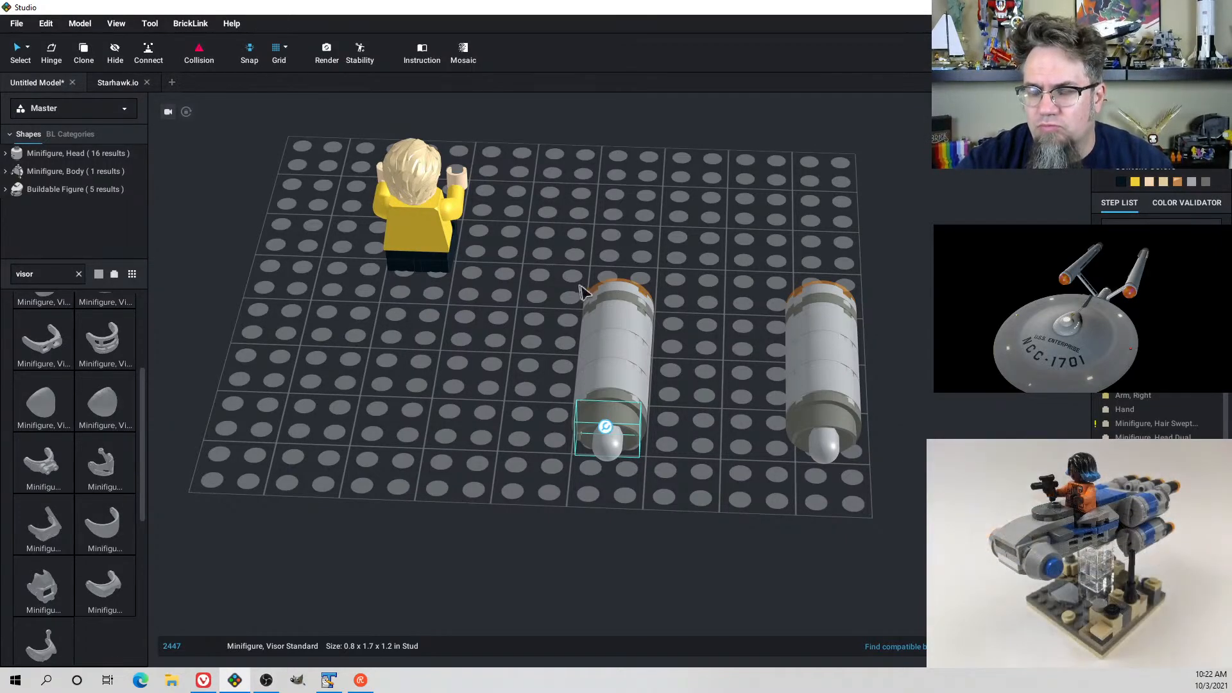
pyautogui.moveTo(621, 302); pyautogui.dragTo(590, 302, button='right')
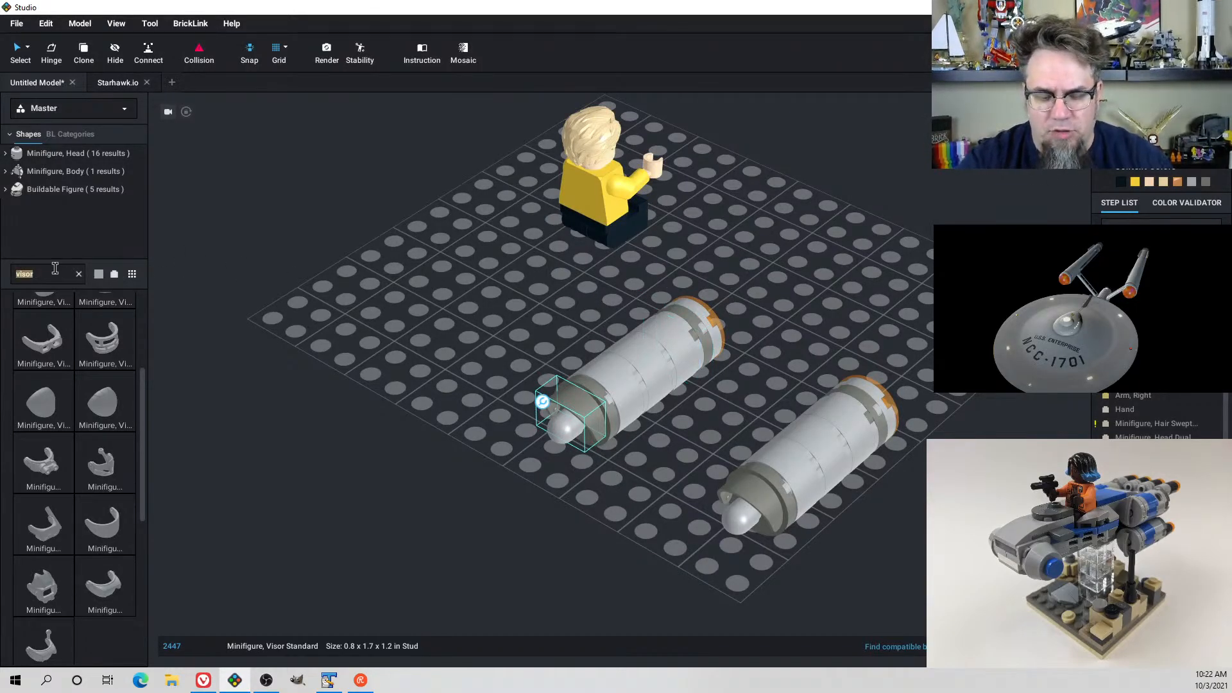
# Search the parts library for "bracket" and place a Bracket 1 x 1 - 1 x 1 and its inverted version side by side
pyautogui.write('bracket')
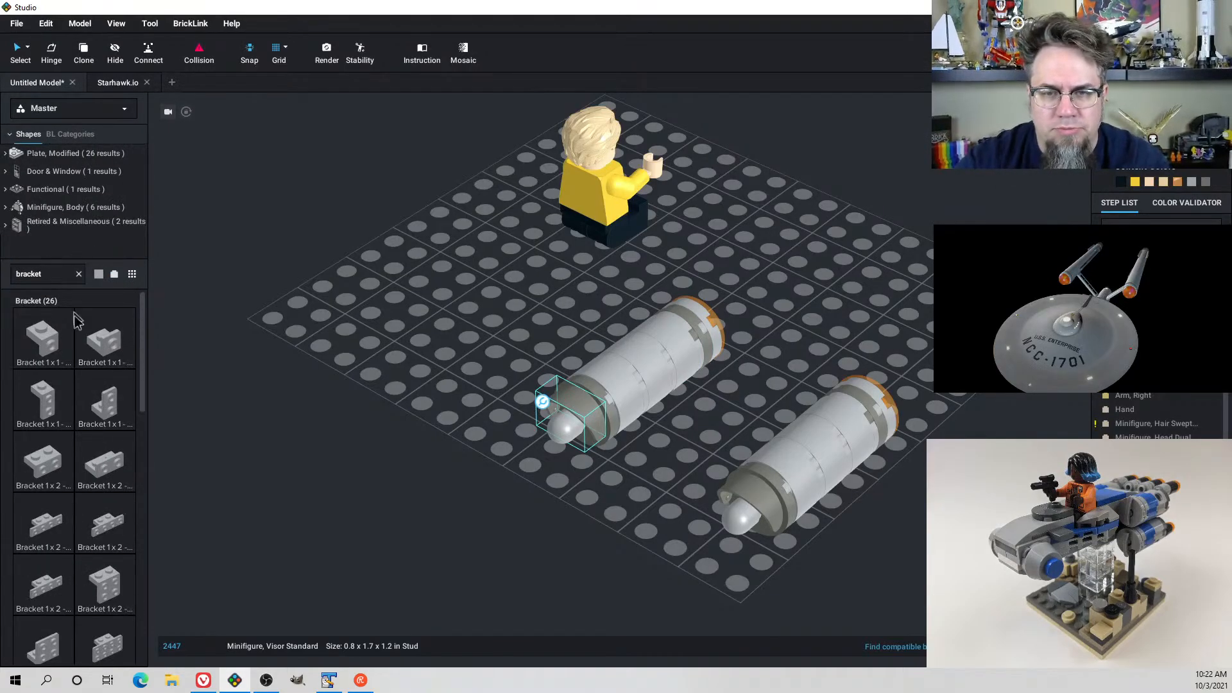
pyautogui.click(67, 340)
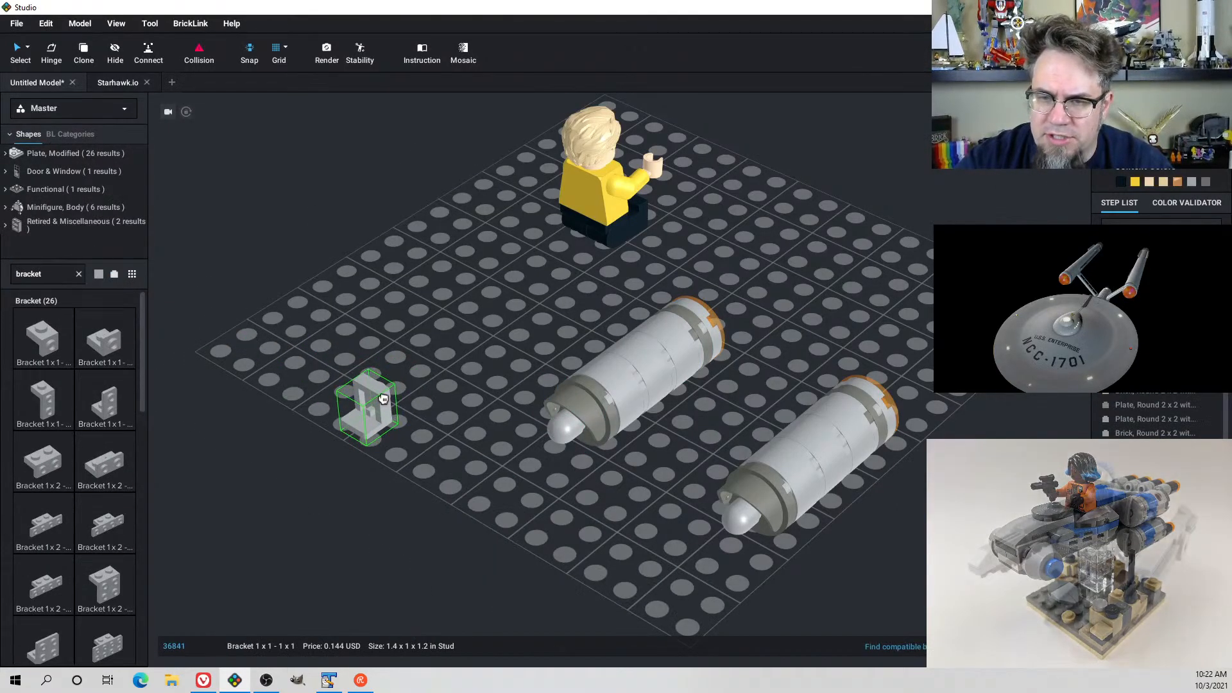
pyautogui.scroll(3, 387, 409)
pyautogui.click(383, 401)
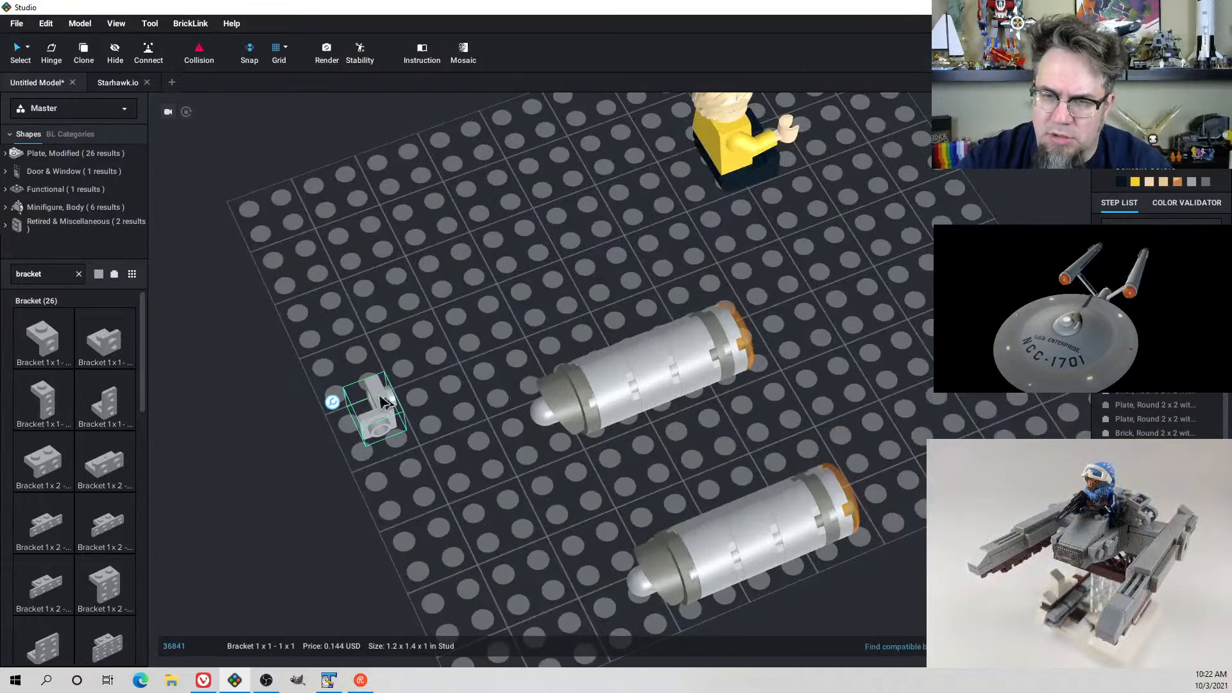
pyautogui.click(106, 347)
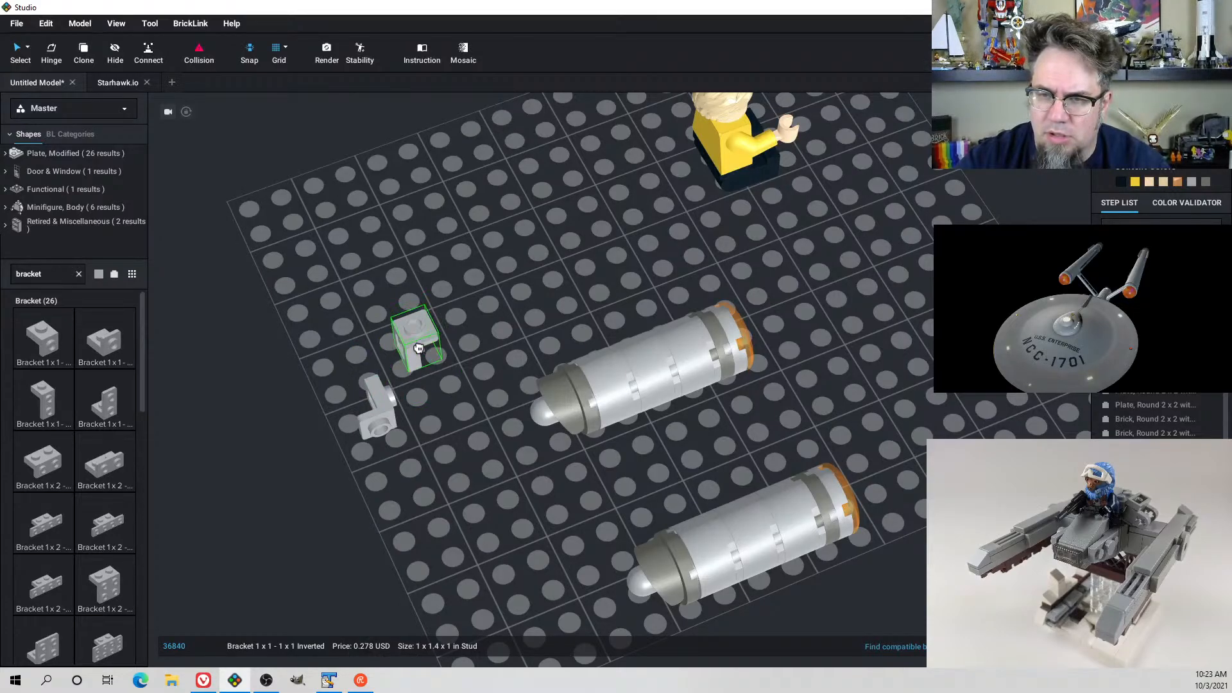
pyautogui.click(401, 388)
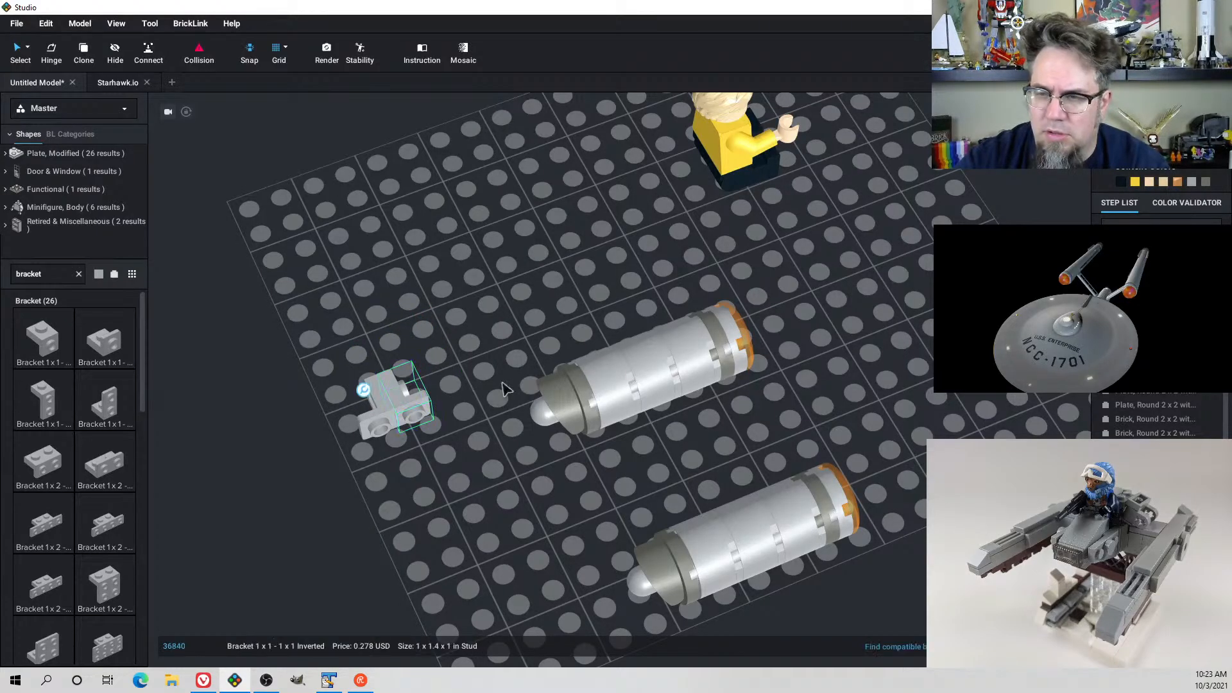
# Replace a middle round brick of the original nacelle with the bracket pair and slide the orange-capped front section against it
pyautogui.click(648, 392)
pyautogui.press('Delete')
pyautogui.moveTo(320, 357); pyautogui.dragTo(664, 413)
pyautogui.moveTo(733, 421); pyautogui.dragTo(763, 423, button='right')
pyautogui.click(767, 425)
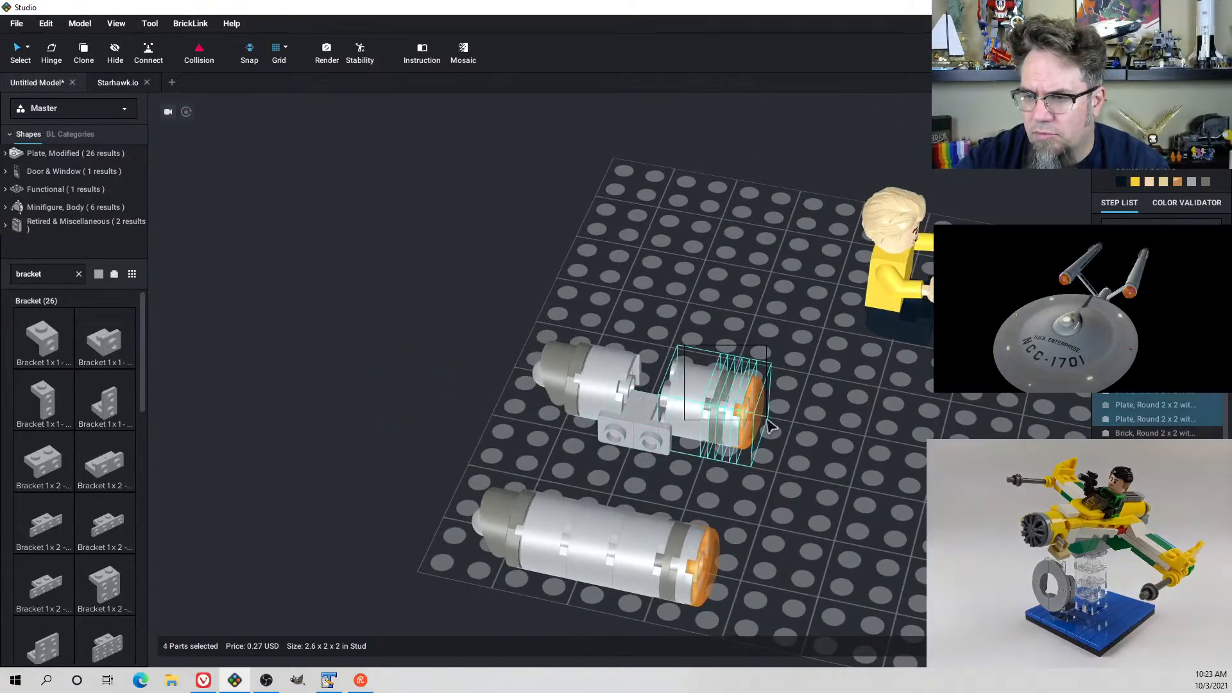
pyautogui.moveTo(695, 390); pyautogui.dragTo(691, 389)
pyautogui.click(470, 364)
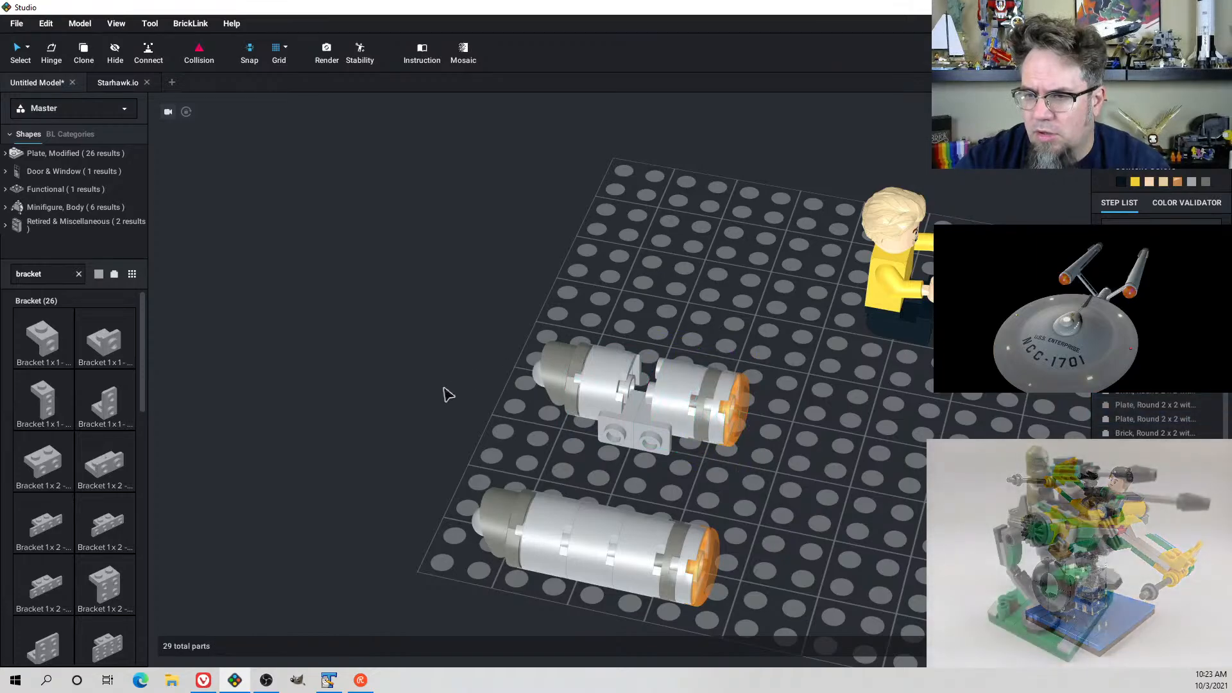
# Search for "round plate" and fill the gaps around the nacelle's brackets with round plates, including a Plate, Round 1 x 1
pyautogui.moveTo(443, 387); pyautogui.dragTo(399, 370, button='right')
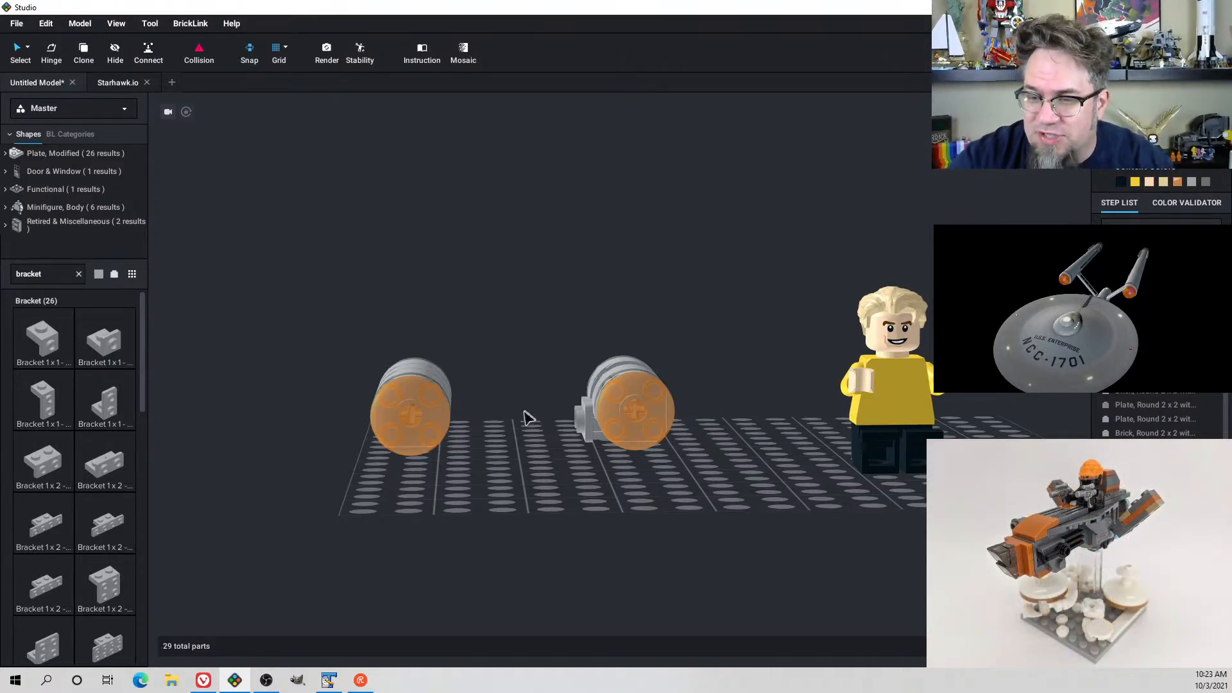
pyautogui.moveTo(525, 417); pyautogui.dragTo(535, 440, button='right')
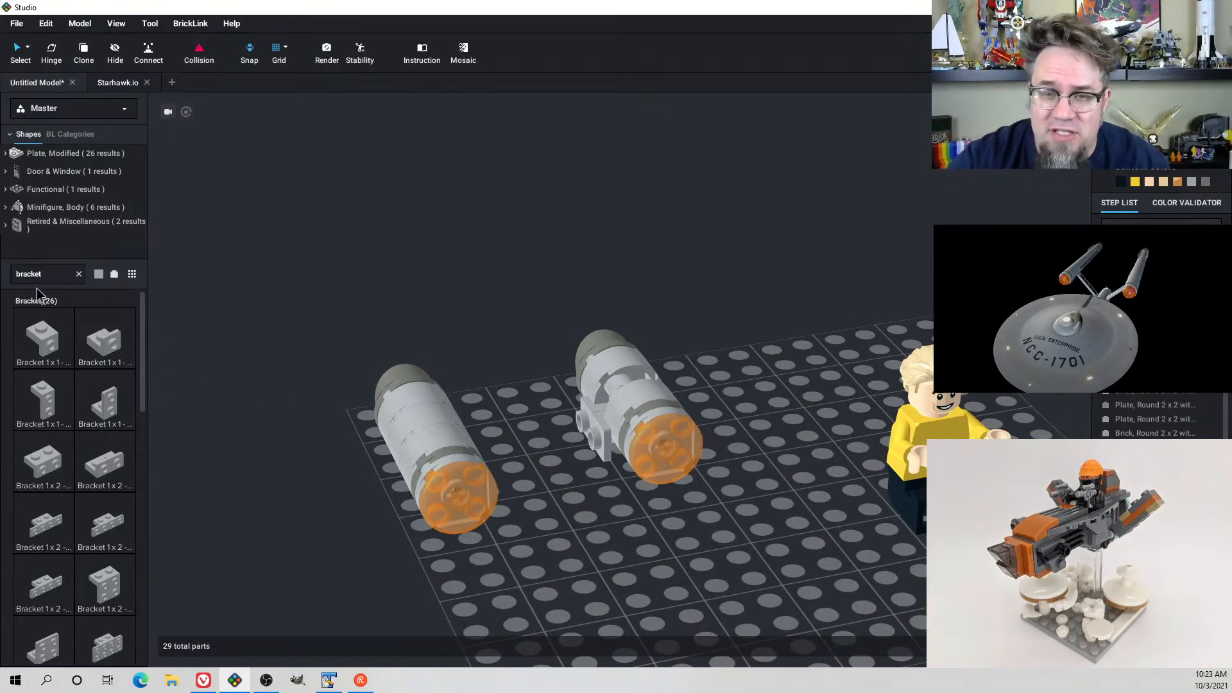
pyautogui.write('round')
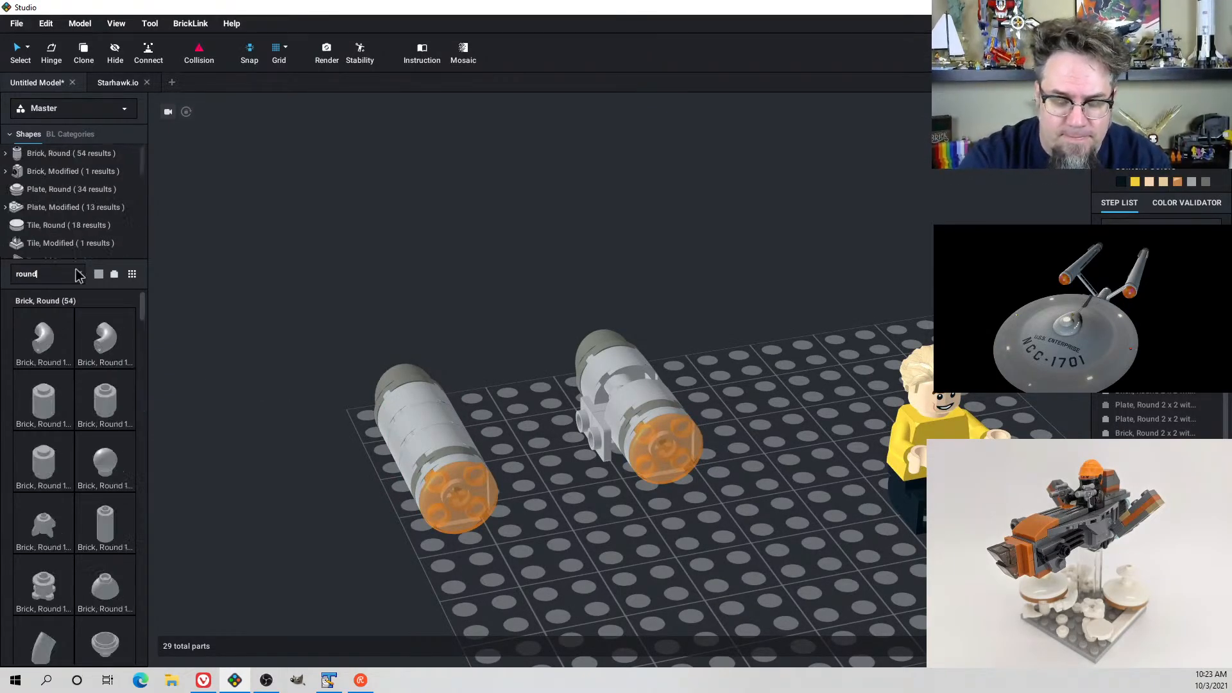
pyautogui.write(' plate')
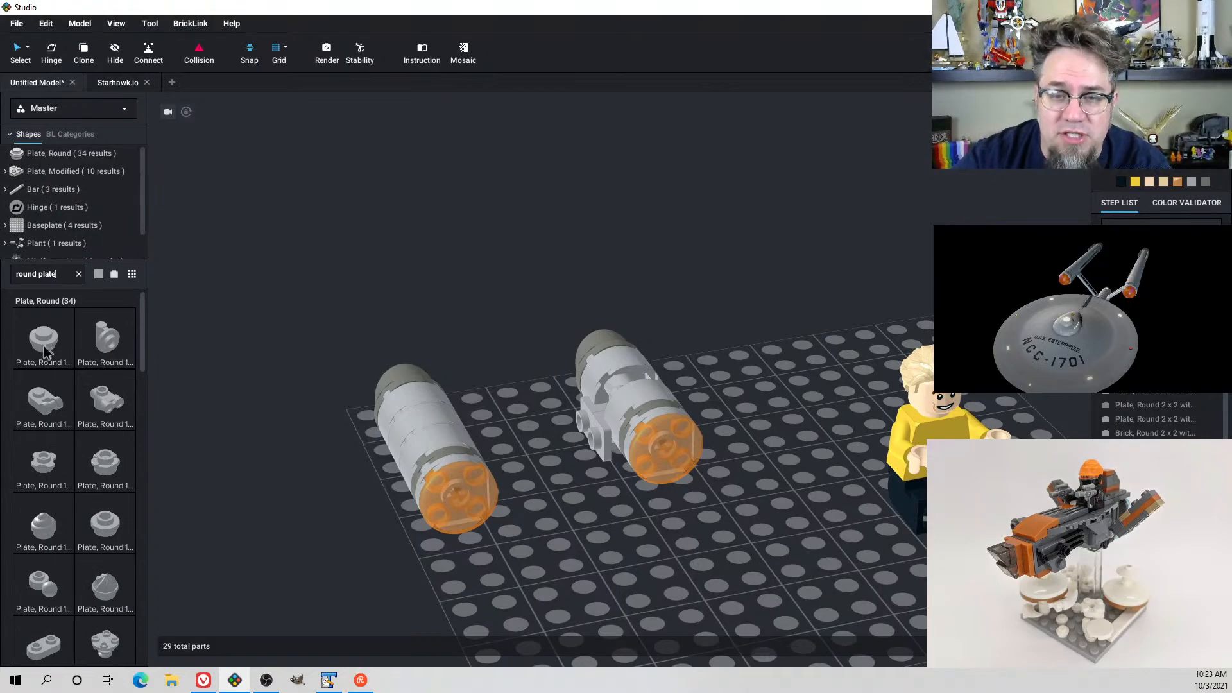
pyautogui.moveTo(56, 650); pyautogui.dragTo(632, 388)
pyautogui.moveTo(632, 388); pyautogui.dragTo(664, 369, button='right')
pyautogui.moveTo(42, 345); pyautogui.dragTo(650, 416)
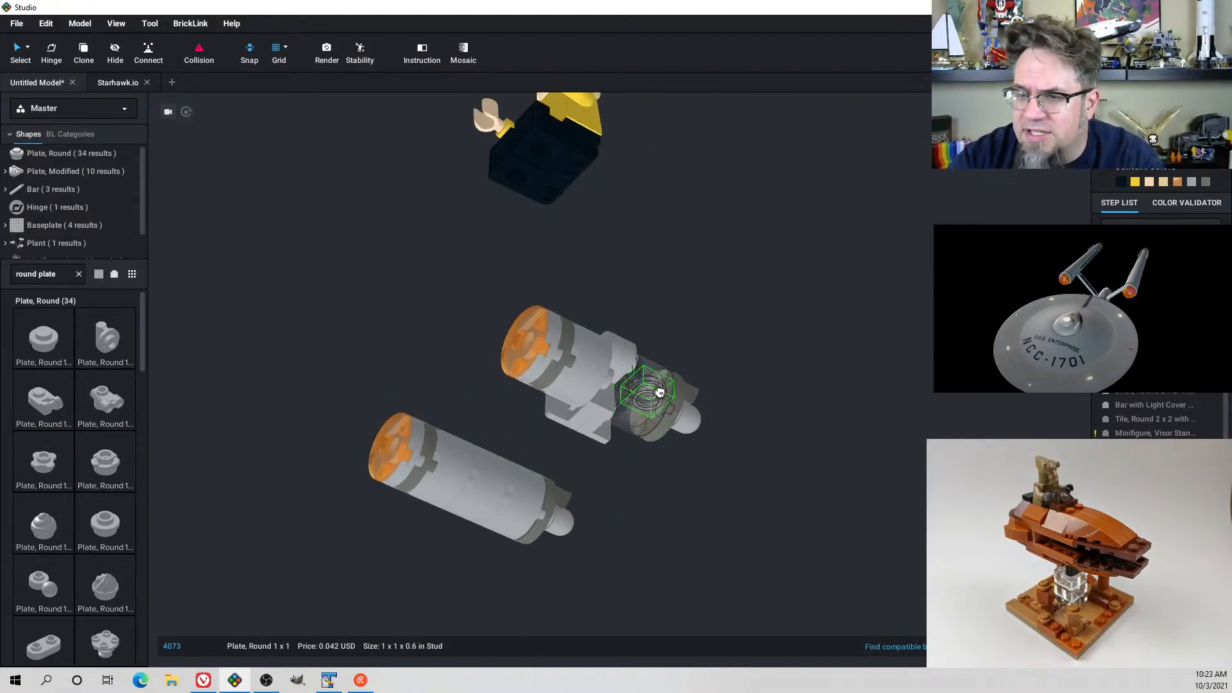
pyautogui.moveTo(660, 393)
pyautogui.mouseDown(button='right')
pyautogui.moveTo(671, 523)
pyautogui.moveTo(660, 432)
pyautogui.moveTo(639, 398)
pyautogui.mouseUp(button='right')
pyautogui.press('Up')
pyautogui.press('Right')
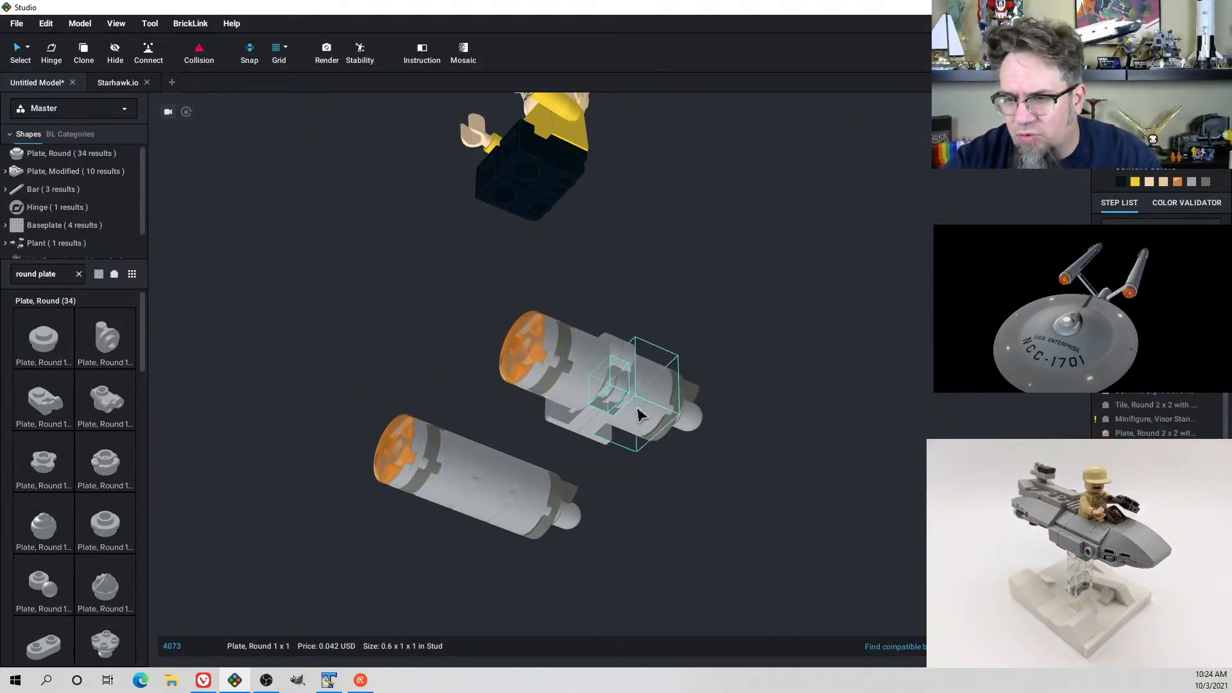
# Rotate the whole bracketed nacelle about its long axis so the bracket studs face diagonally downward
pyautogui.moveTo(642, 414); pyautogui.dragTo(719, 512, button='right')
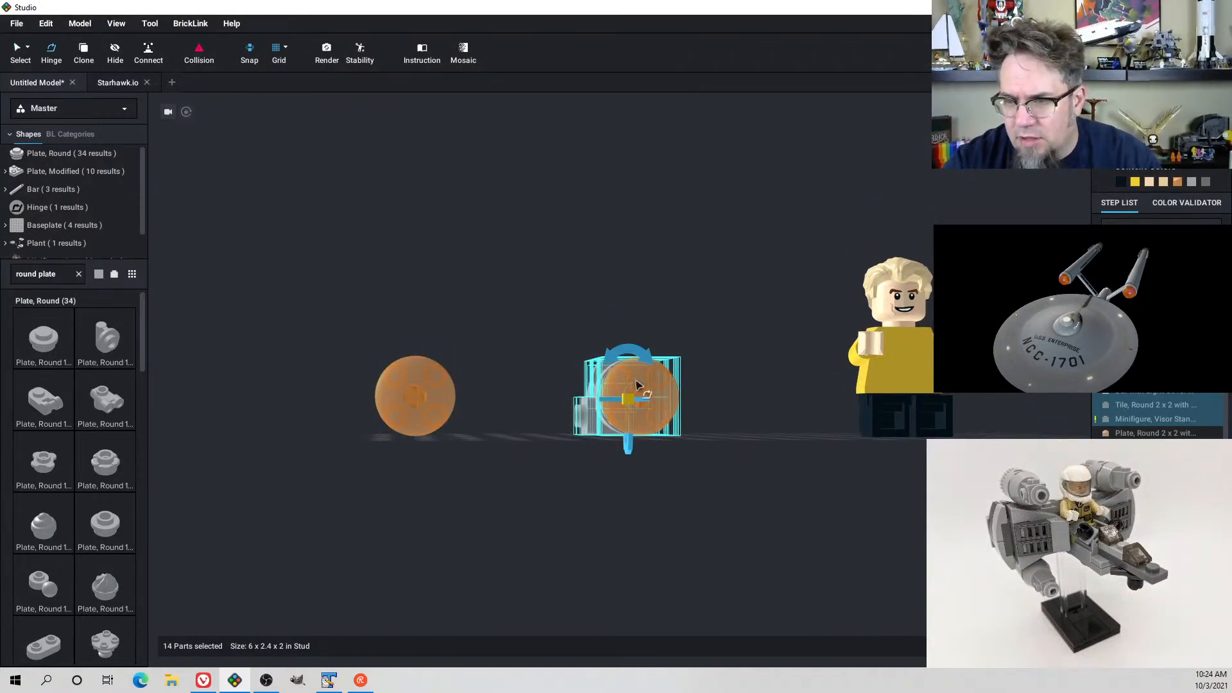
pyautogui.moveTo(629, 350); pyautogui.dragTo(549, 335)
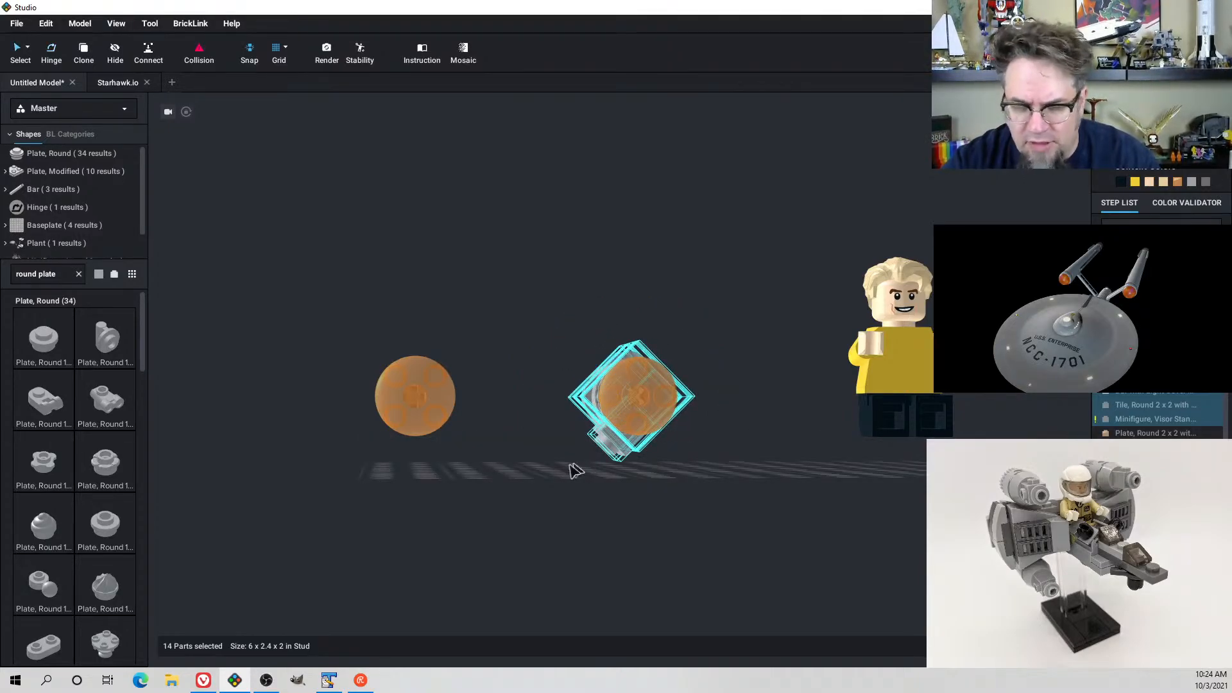
pyautogui.moveTo(575, 470); pyautogui.dragTo(640, 517, button='right')
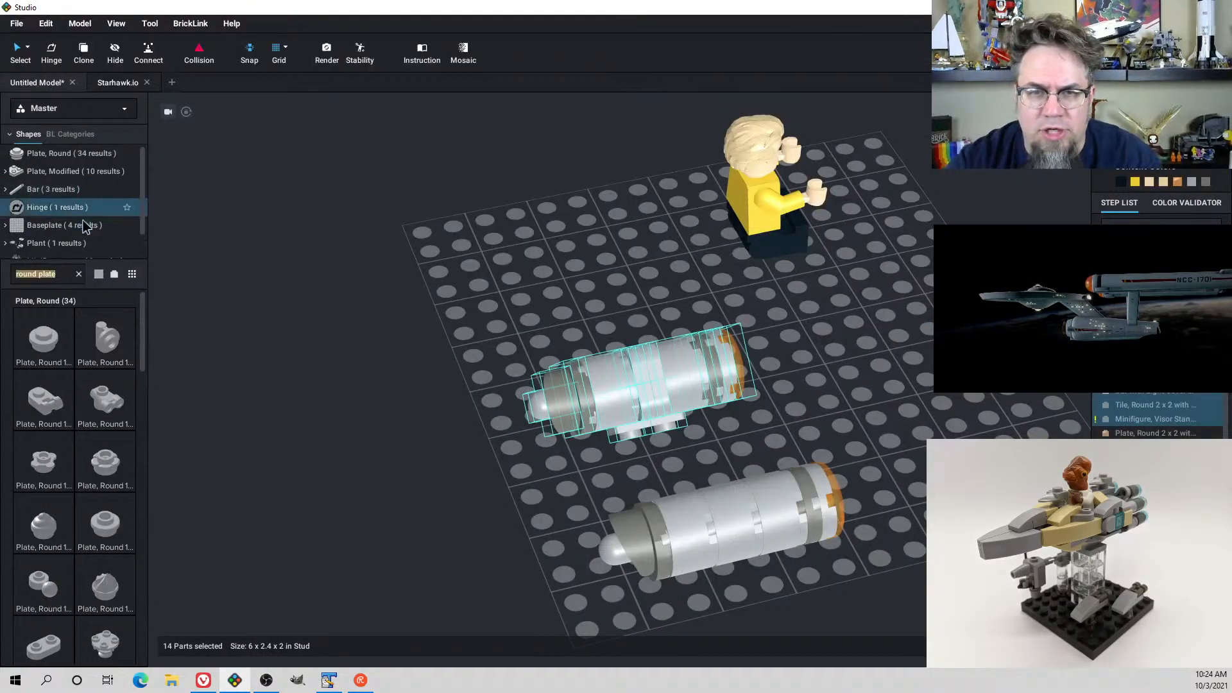
# Clear the parts search and attach two stacked Brick 1 x 2 parts to the tilted nacelle's brackets as a slanted pylon
pyautogui.scroll(-1, 87, 223)
pyautogui.scroll(1, 88, 222)
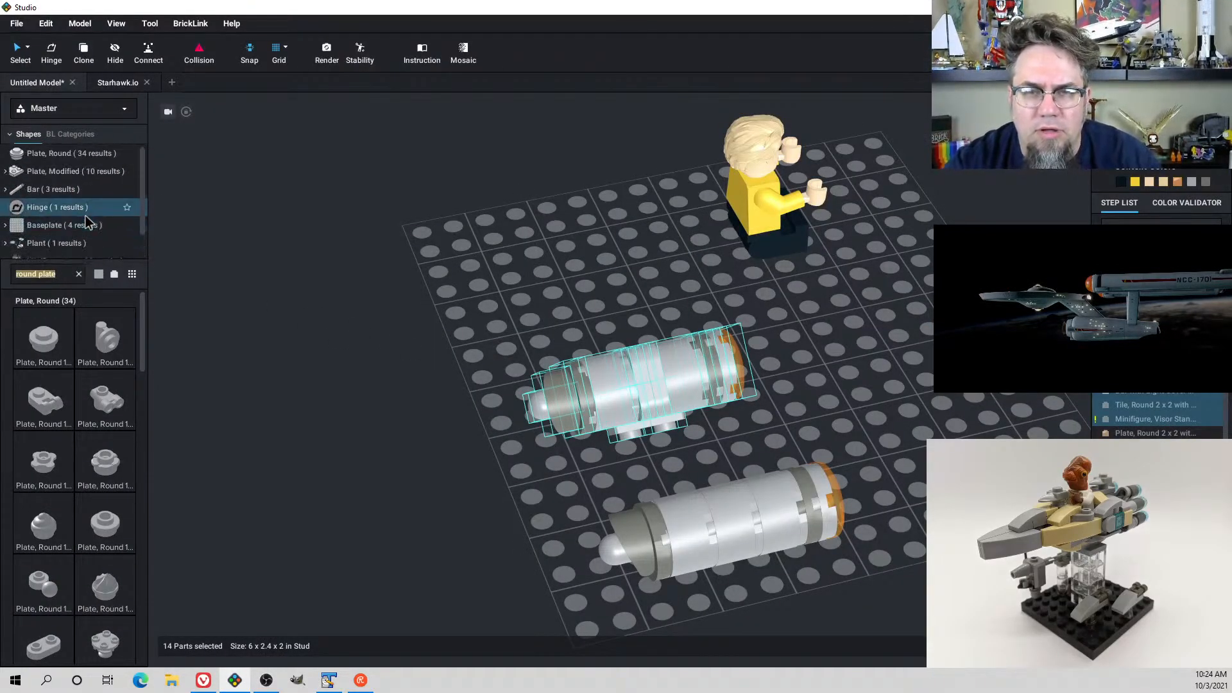
pyautogui.click(79, 275)
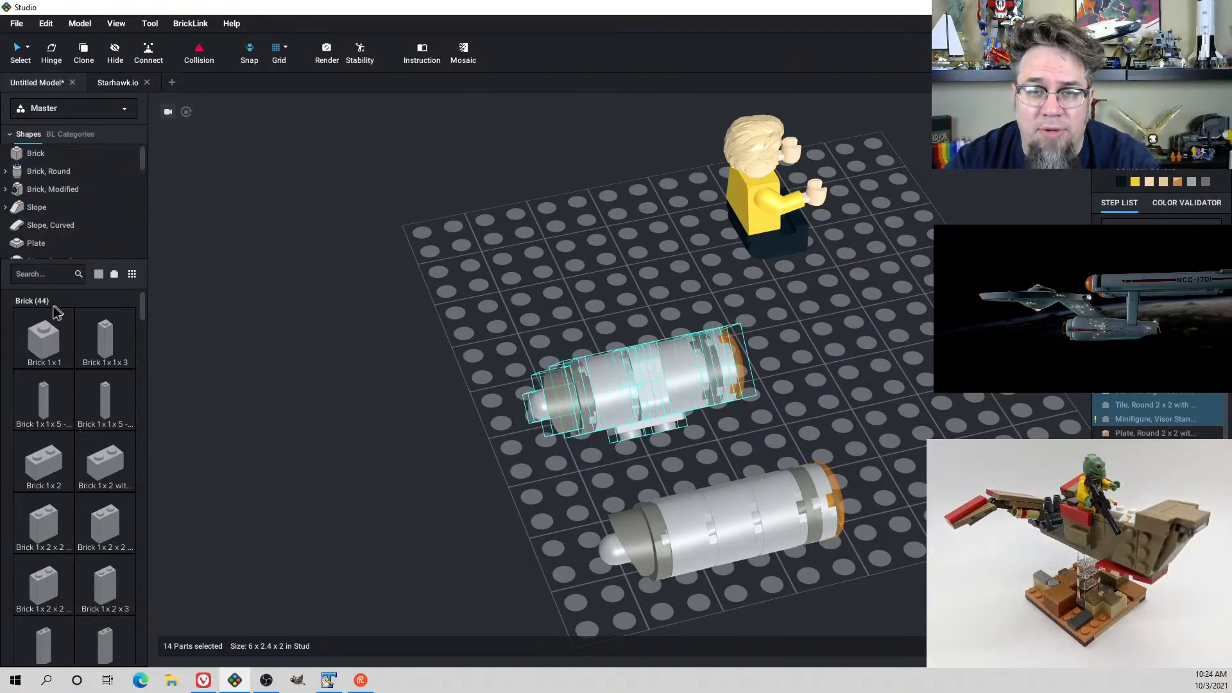
pyautogui.moveTo(72, 483); pyautogui.dragTo(657, 458)
pyautogui.moveTo(658, 458); pyautogui.dragTo(436, 433, button='right')
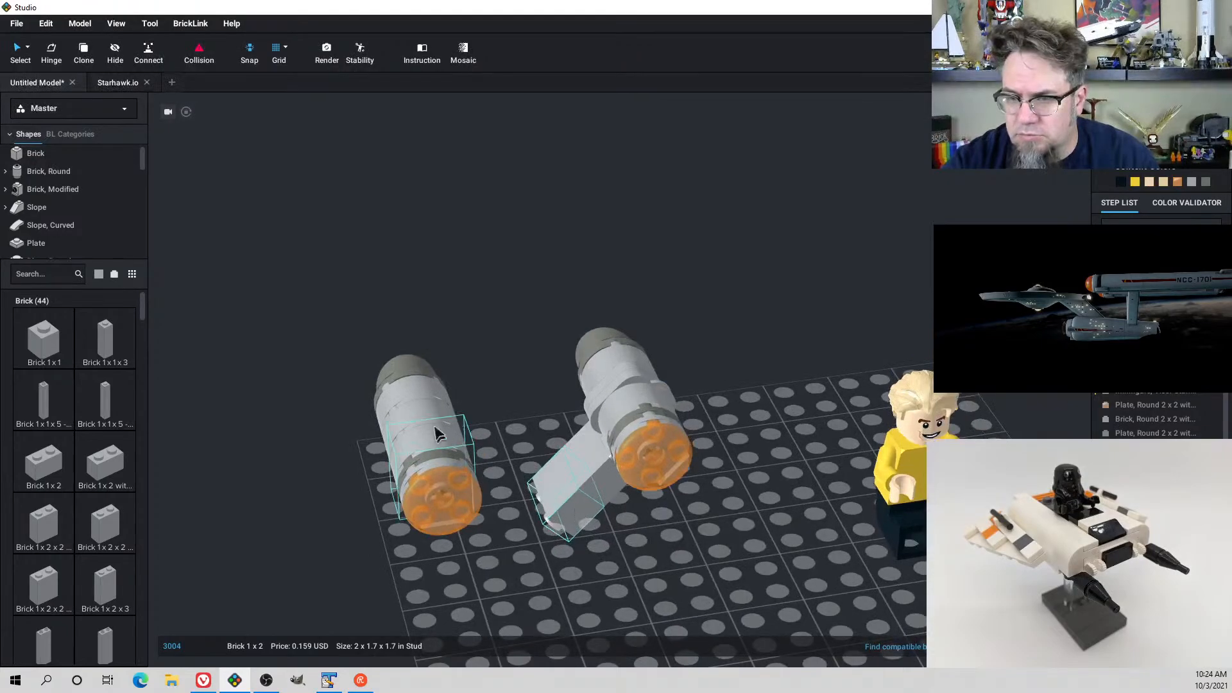
# Delete the plain nacelle copy and duplicate the pylon nacelle beside the original, with the duplicate's pylon slanting the opposite way
pyautogui.moveTo(330, 330); pyautogui.dragTo(502, 568)
pyautogui.press('Delete')
pyautogui.moveTo(529, 291); pyautogui.dragTo(729, 673)
pyautogui.hotkey('ctrl', 'v')
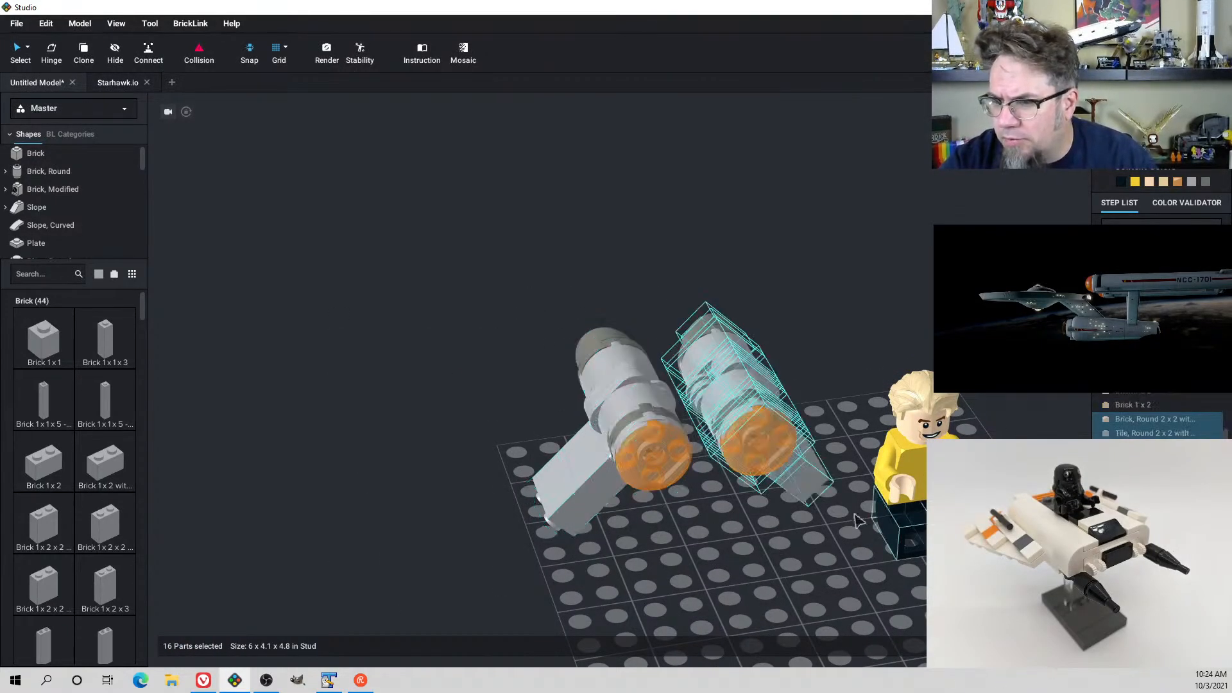
# Move the duplicate nacelle across to the other side of the original so the two pylons slant inward toward each other
pyautogui.moveTo(764, 425); pyautogui.dragTo(419, 471)
pyautogui.moveTo(437, 468)
pyautogui.mouseDown(button='right')
pyautogui.moveTo(416, 409)
pyautogui.moveTo(402, 434)
pyautogui.moveTo(428, 470)
pyautogui.mouseUp(button='right')
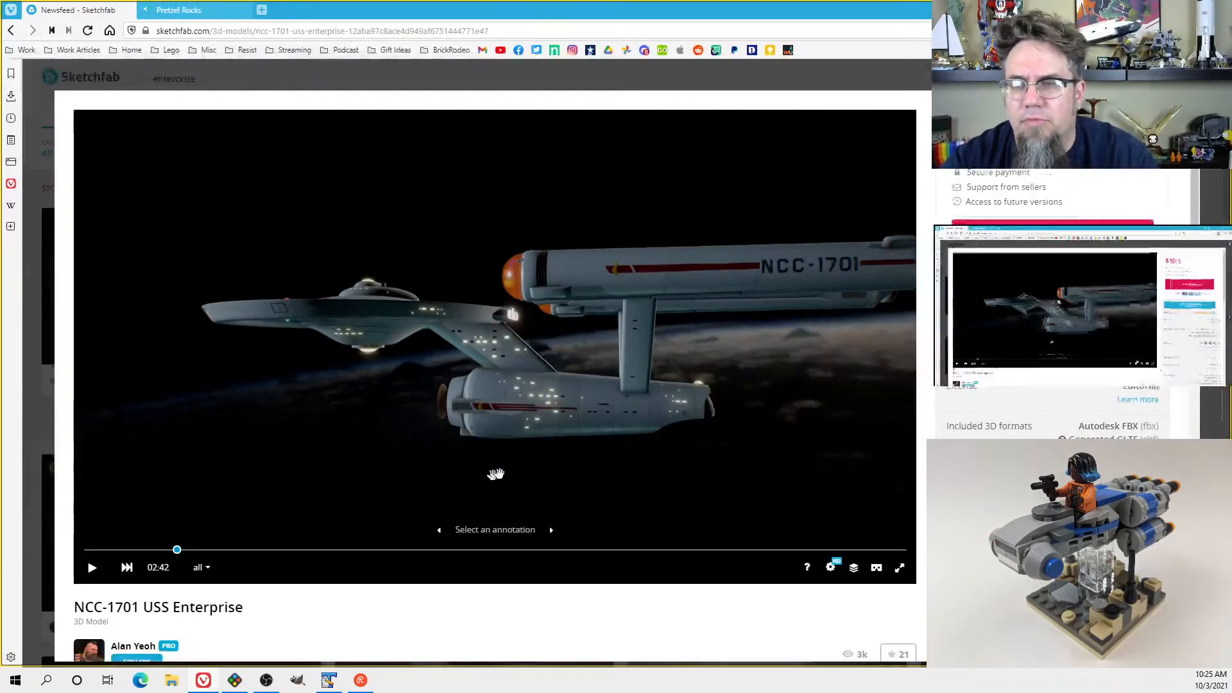
# Switch to the Pretzel Rocks music player, skip to the next track, and return to Studio with the nacelle deselected
pyautogui.click(186, 9)
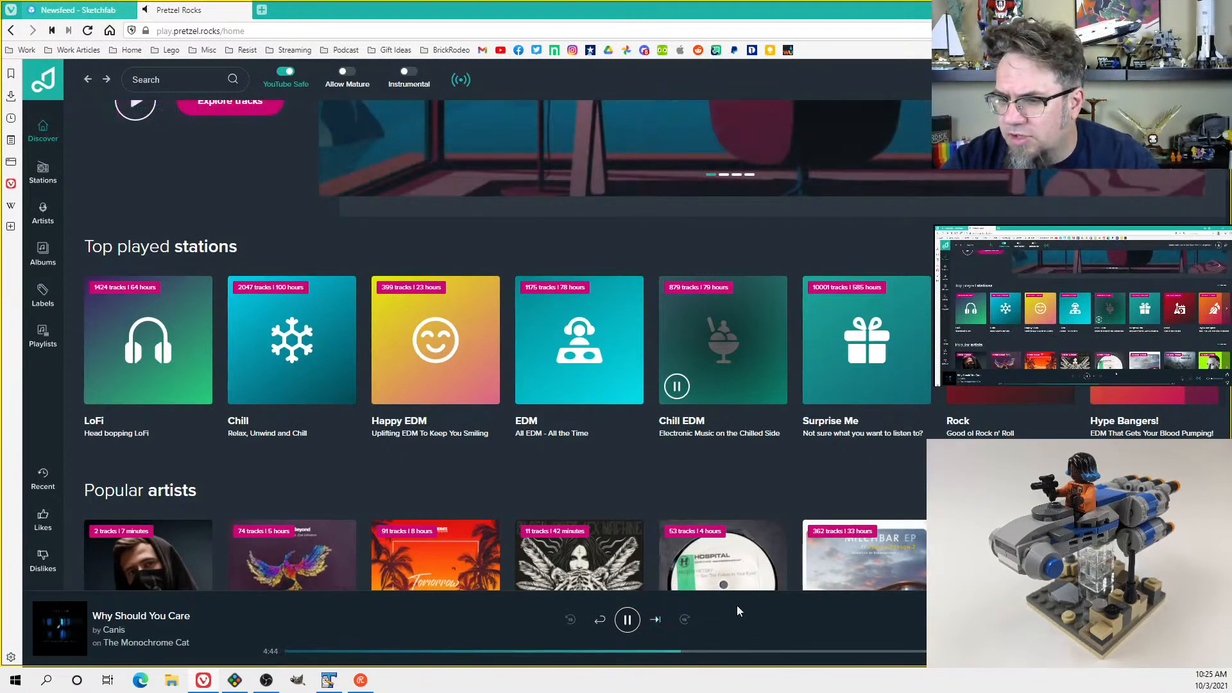
pyautogui.click(655, 621)
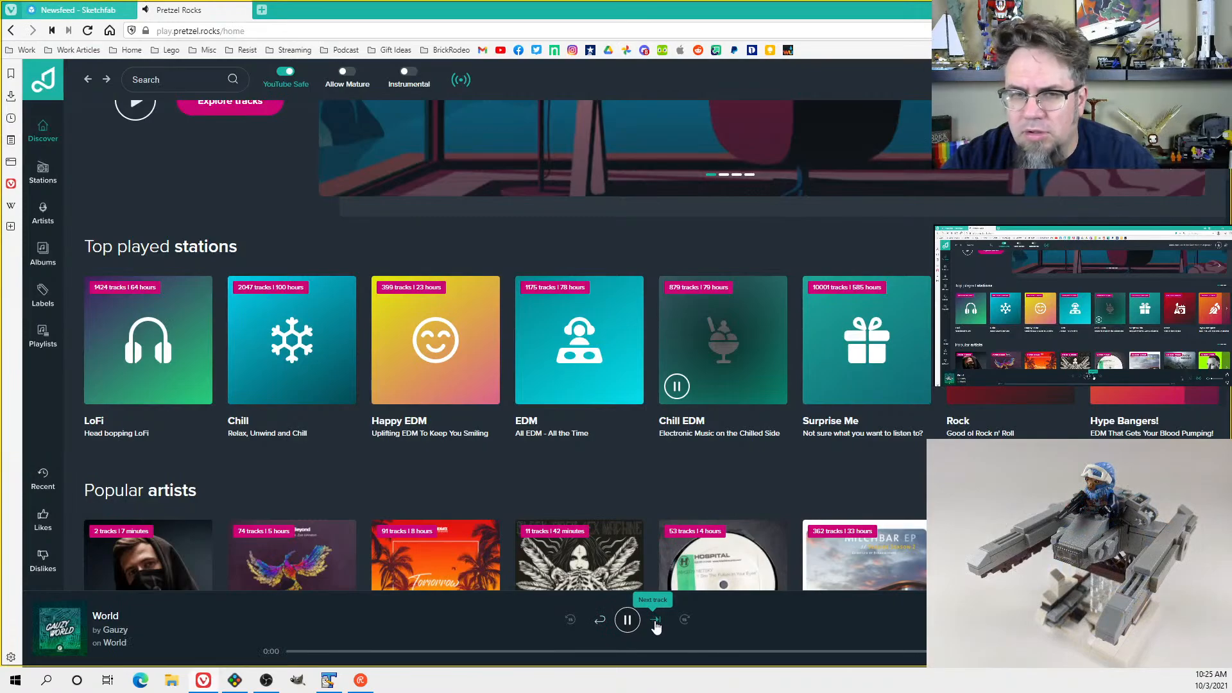
pyautogui.hotkey('alt', 'Tab')
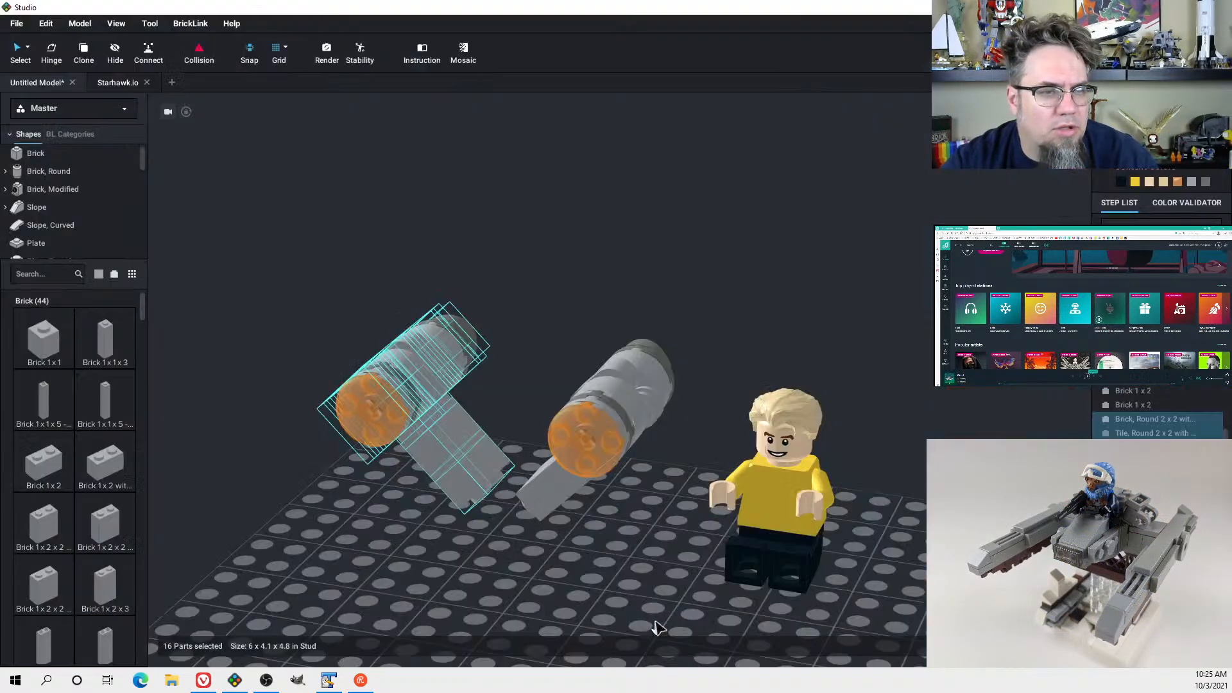
pyautogui.click(699, 385)
pyautogui.moveTo(729, 360); pyautogui.dragTo(729, 385, button='right')
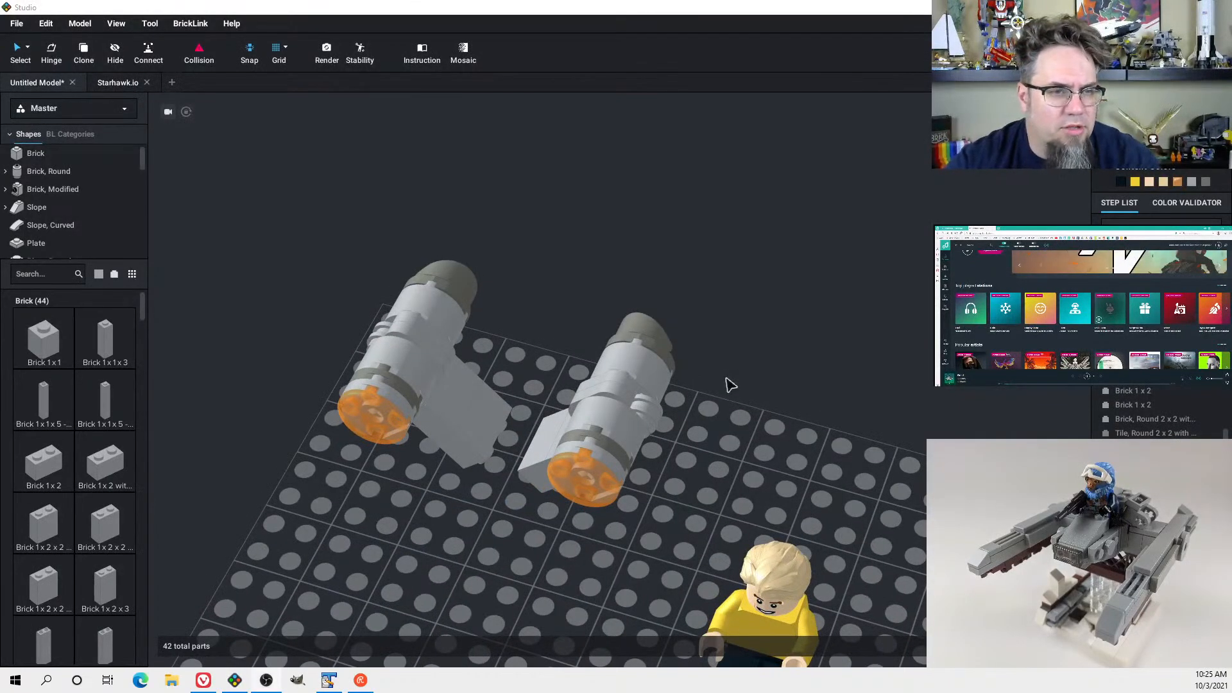
# Examine the NCC-1701 USS Enterprise reference model in Sketchfab from several sides, checking the nacelles, pylons and hull
pyautogui.hotkey('alt', 'Tab')
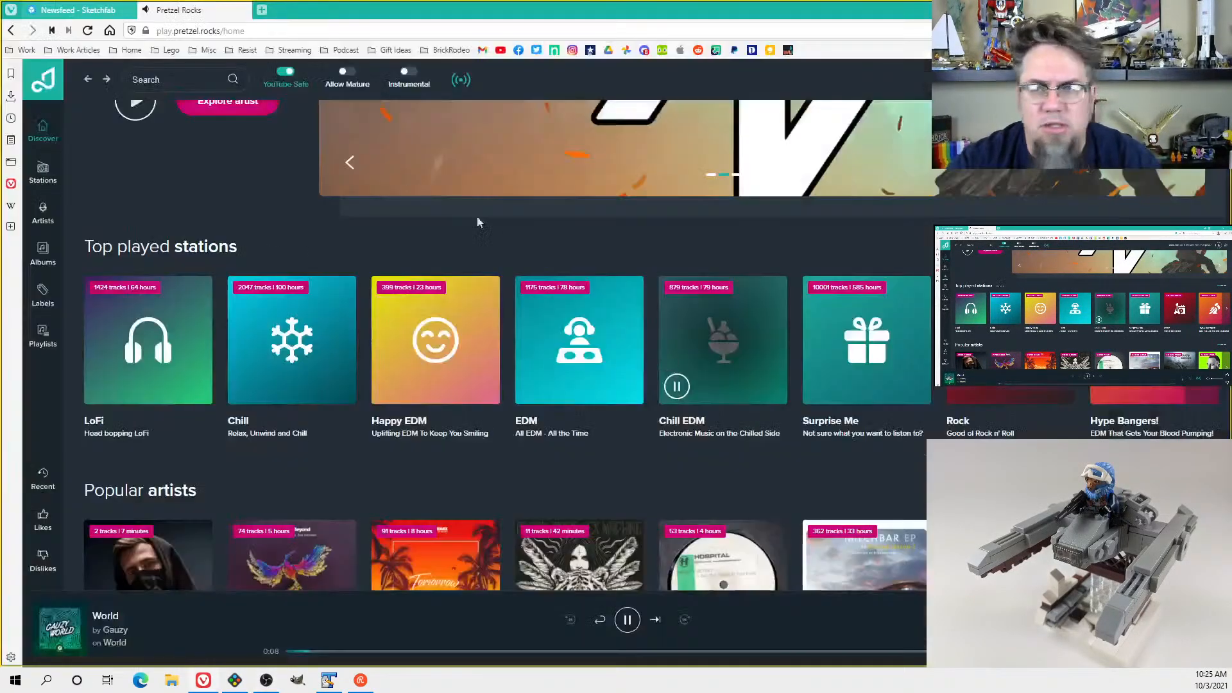
pyautogui.click(86, 10)
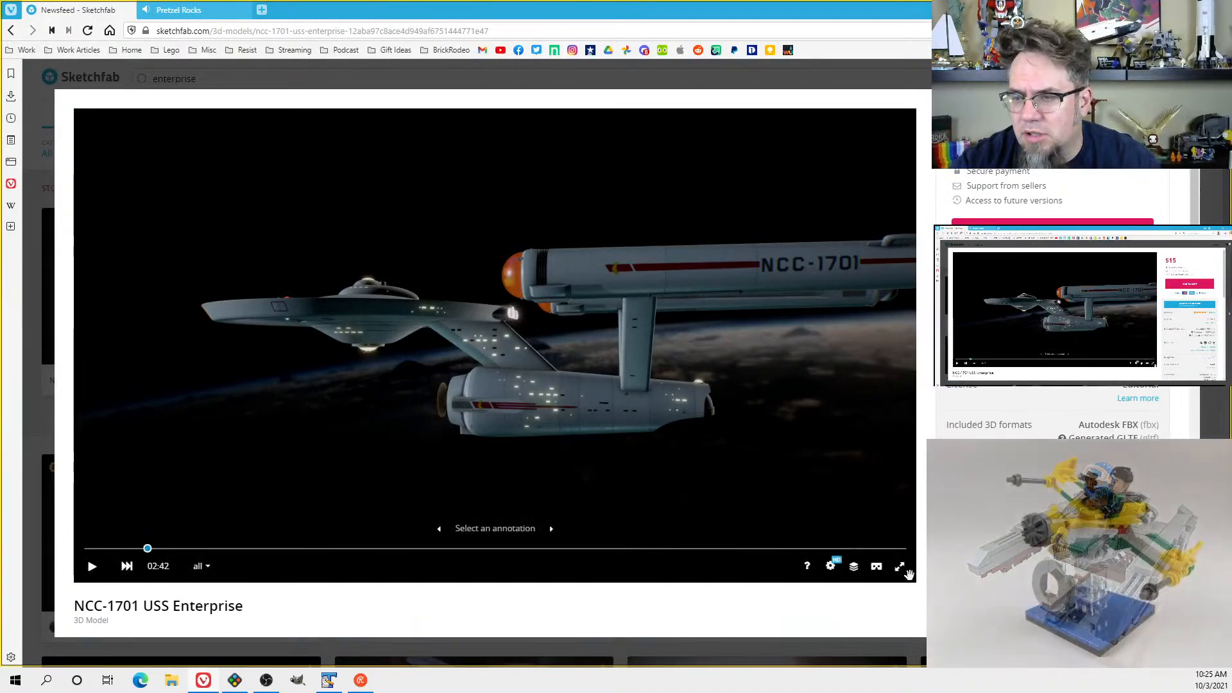
pyautogui.click(900, 566)
pyautogui.moveTo(648, 366)
pyautogui.mouseDown()
pyautogui.moveTo(696, 418)
pyautogui.moveTo(670, 361)
pyautogui.mouseUp()
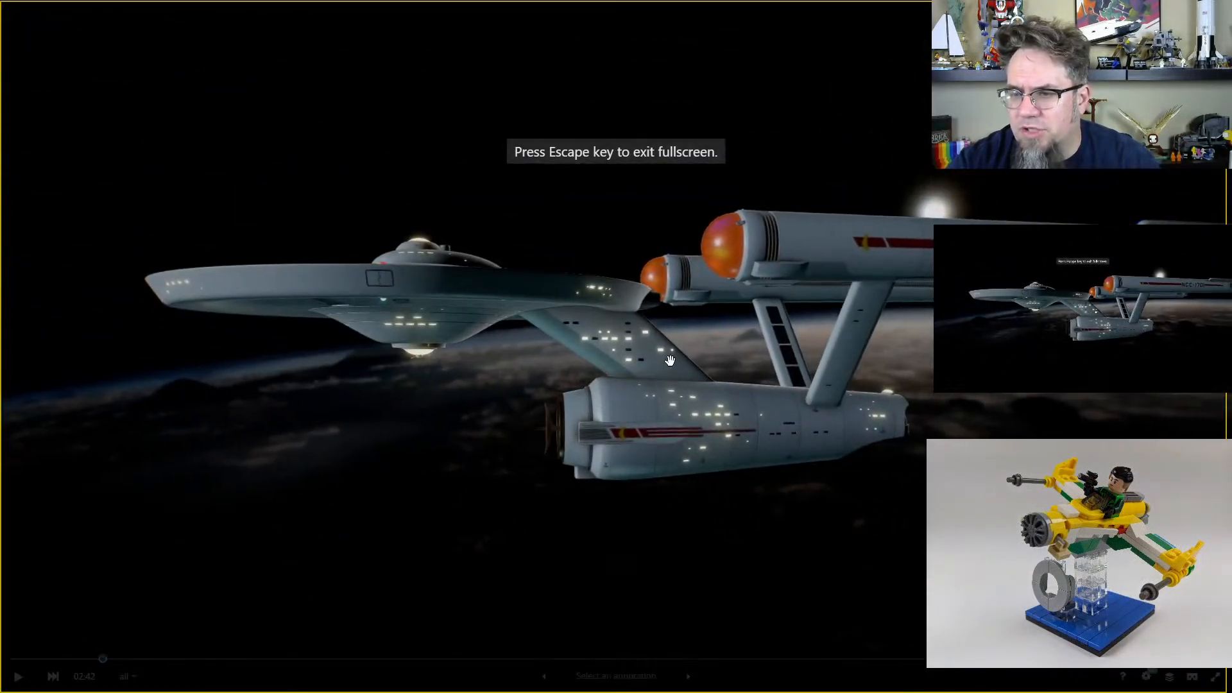
pyautogui.moveTo(693, 411); pyautogui.dragTo(874, 431)
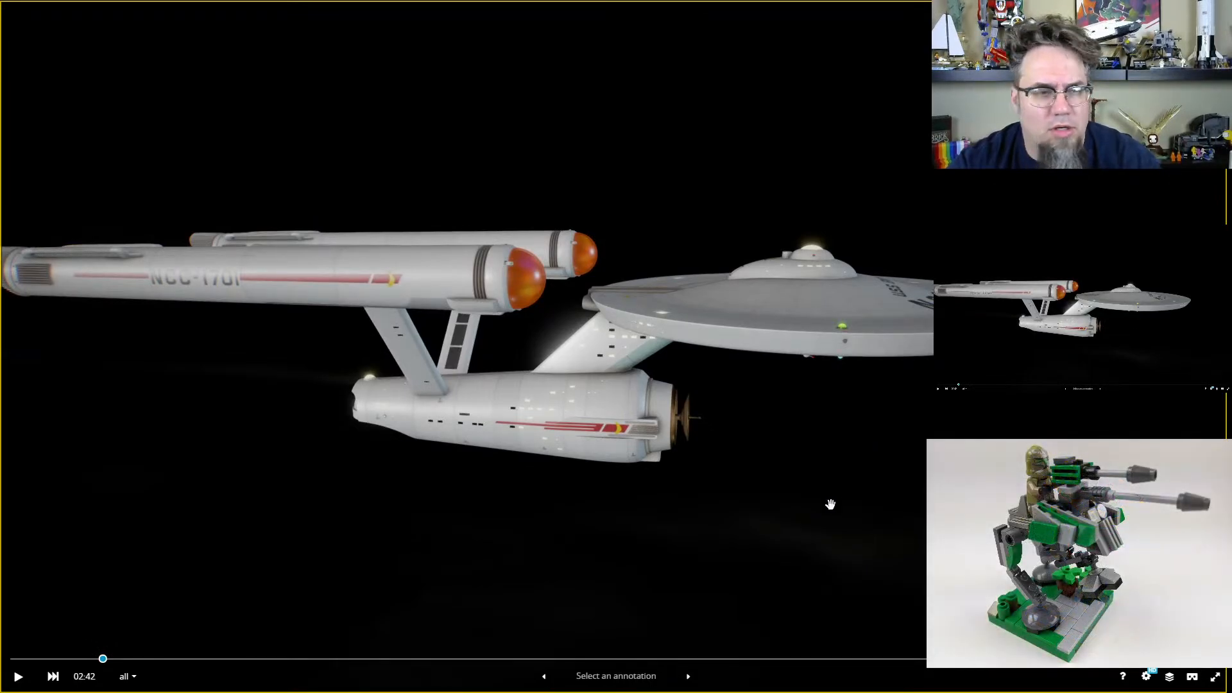
pyautogui.press('Escape')
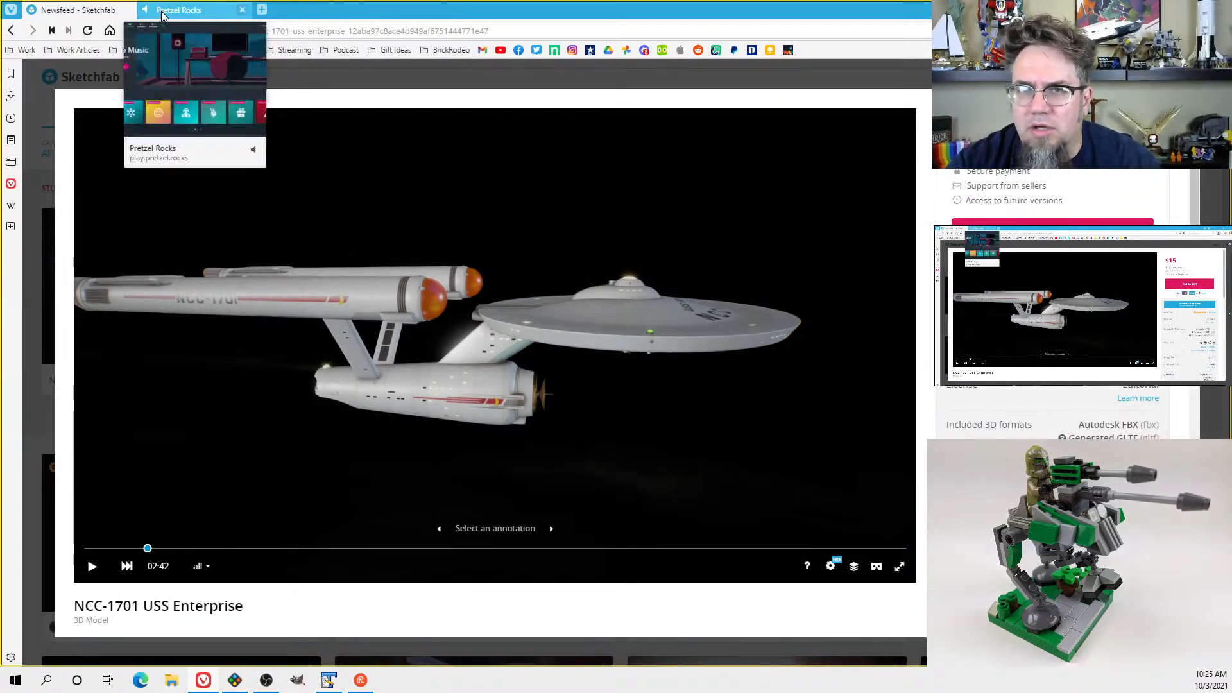
pyautogui.click(183, 10)
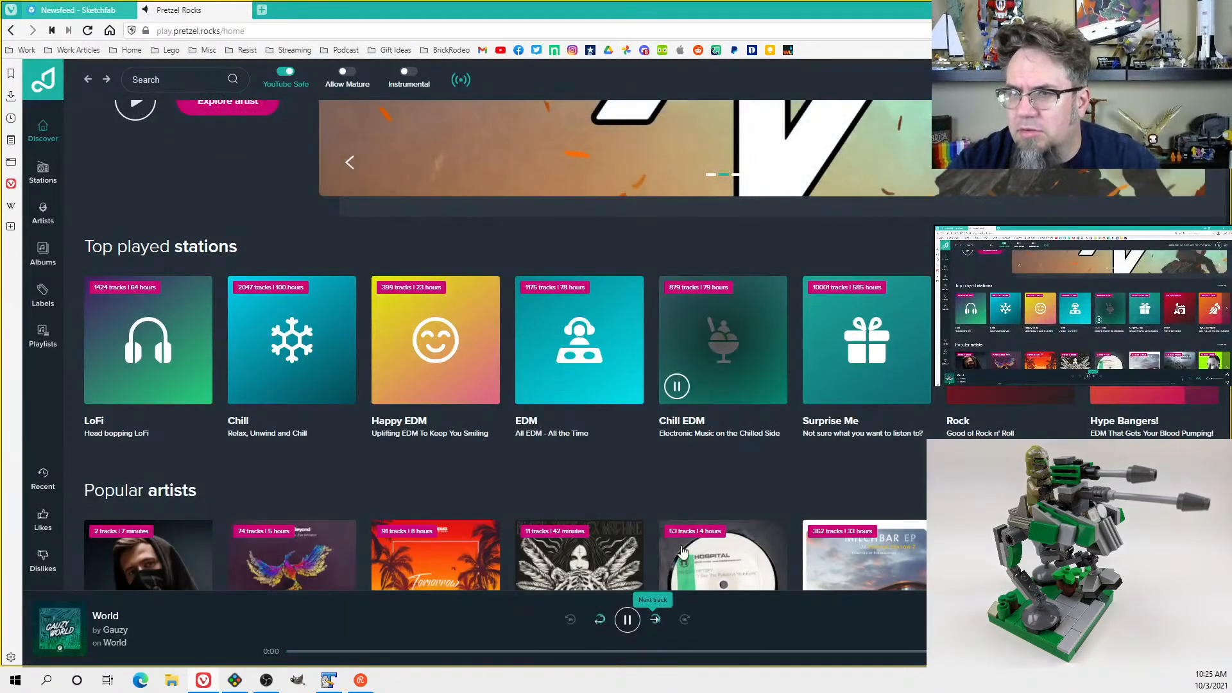
pyautogui.click(84, 11)
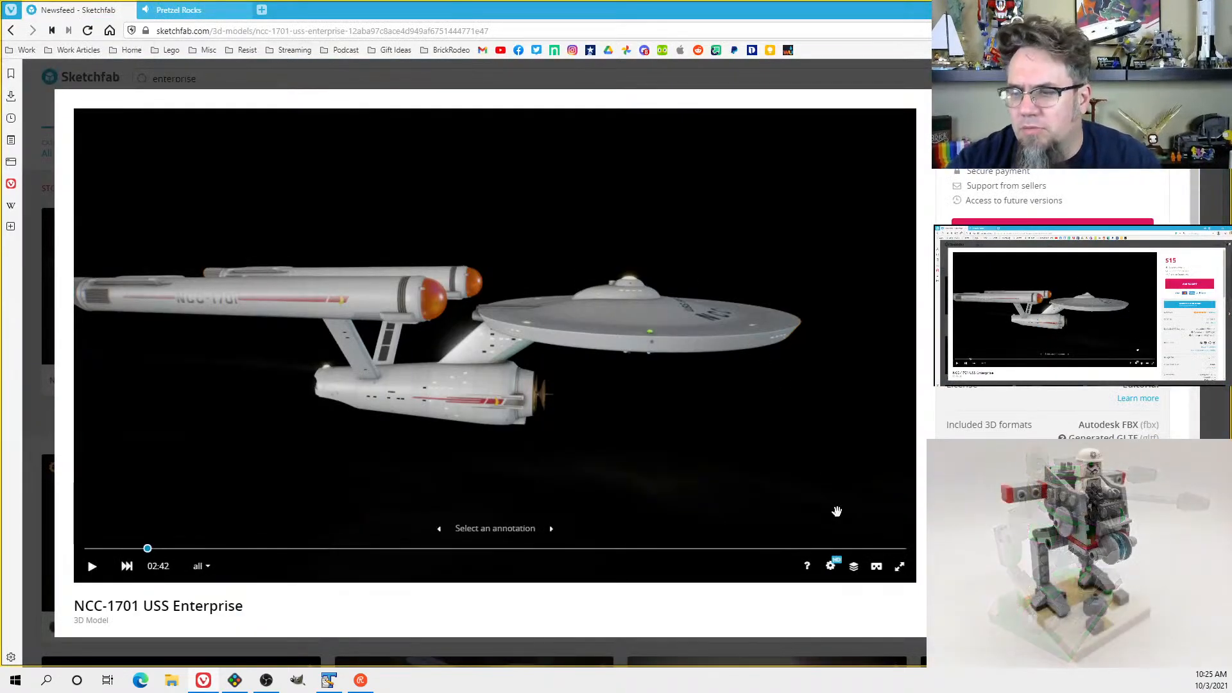
pyautogui.moveTo(722, 422); pyautogui.dragTo(624, 437)
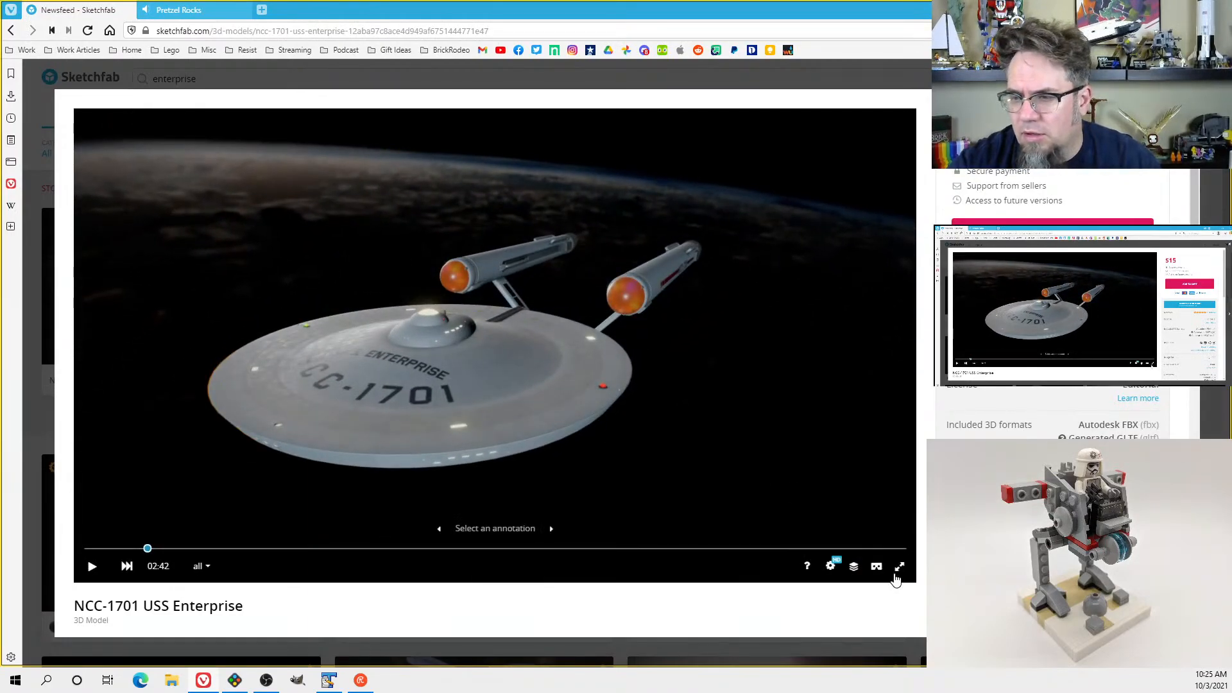
pyautogui.click(899, 568)
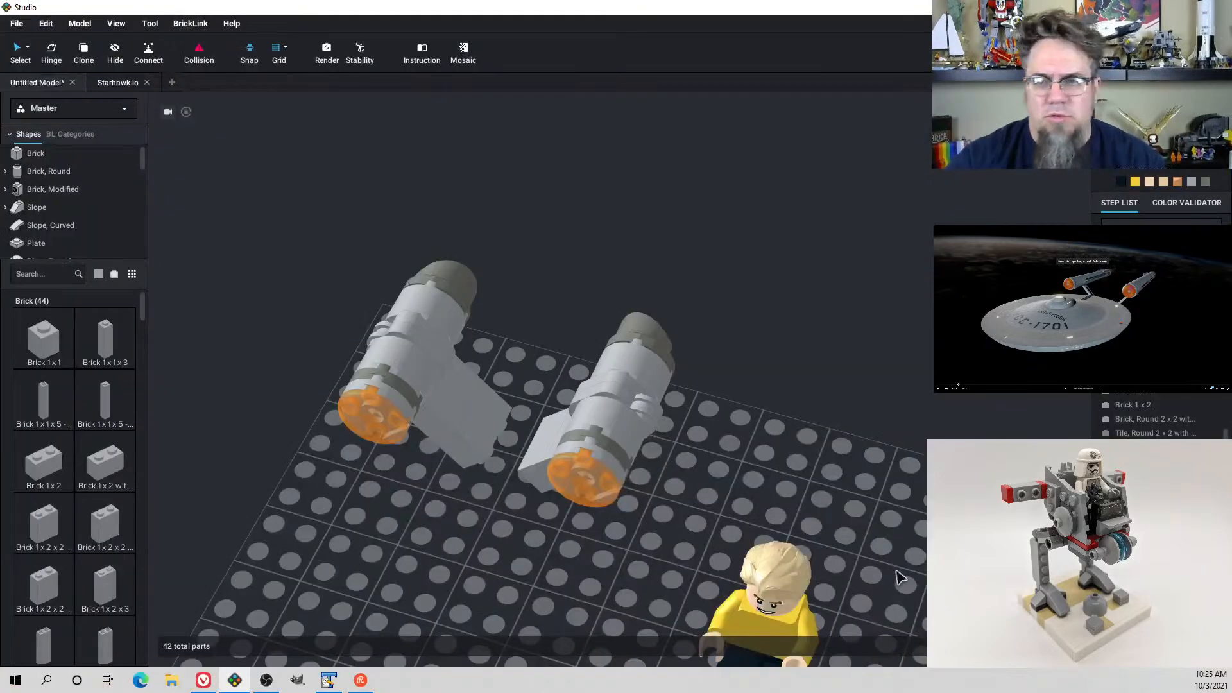
# Try to pull the Minifigure, Visor Standard off the rear of a nacelle and turn it around on the baseplate
pyautogui.moveTo(727, 411); pyautogui.dragTo(633, 433, button='right')
pyautogui.click(634, 434)
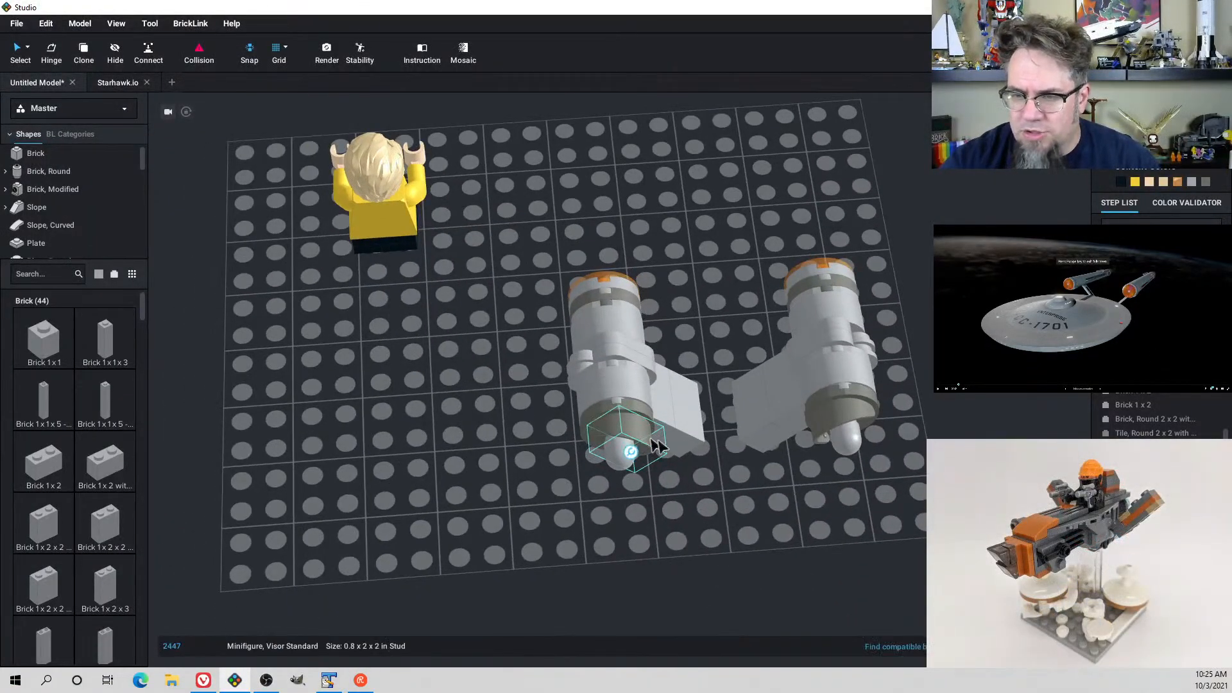
pyautogui.moveTo(754, 451); pyautogui.dragTo(754, 418, button='right')
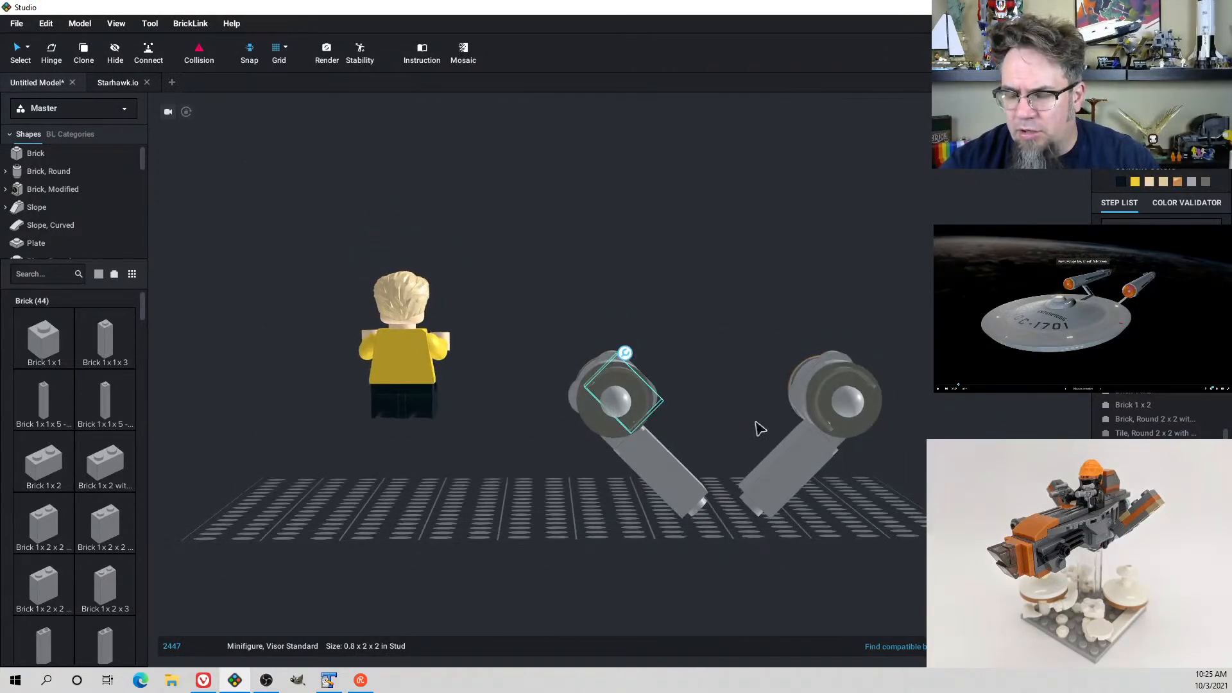
pyautogui.moveTo(637, 395); pyautogui.dragTo(513, 474)
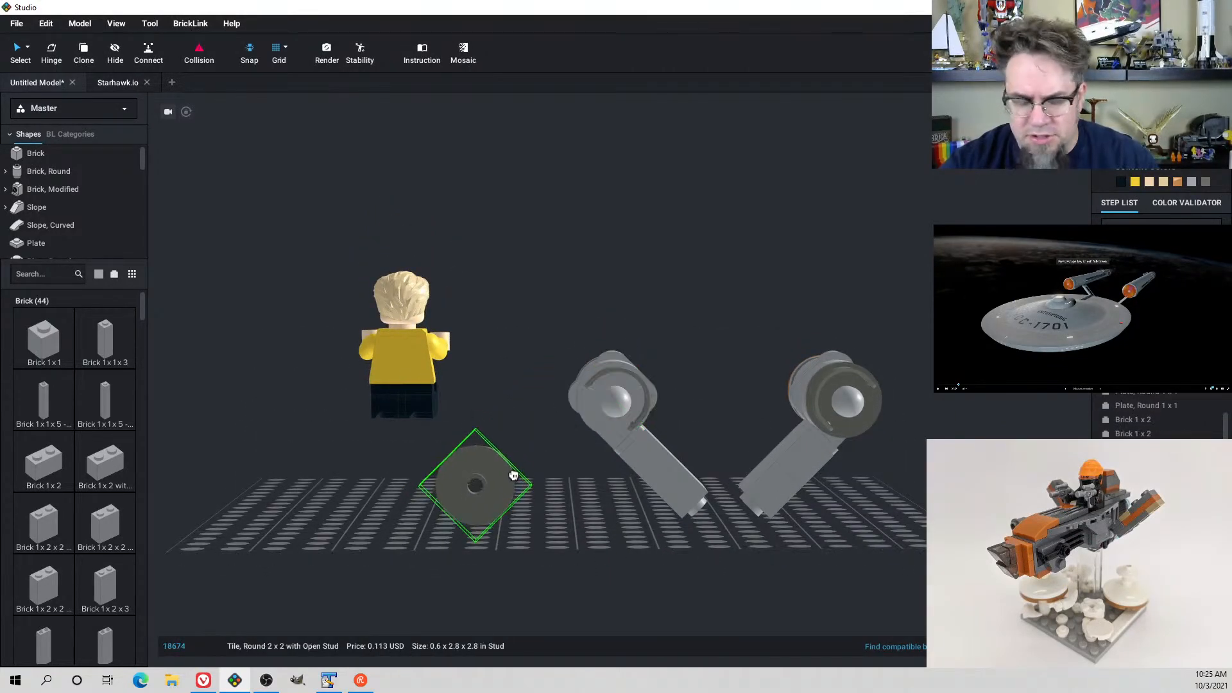
pyautogui.hotkey('ctrl', 'z')
pyautogui.moveTo(532, 476); pyautogui.dragTo(542, 494, button='right')
pyautogui.moveTo(614, 411); pyautogui.dragTo(442, 416)
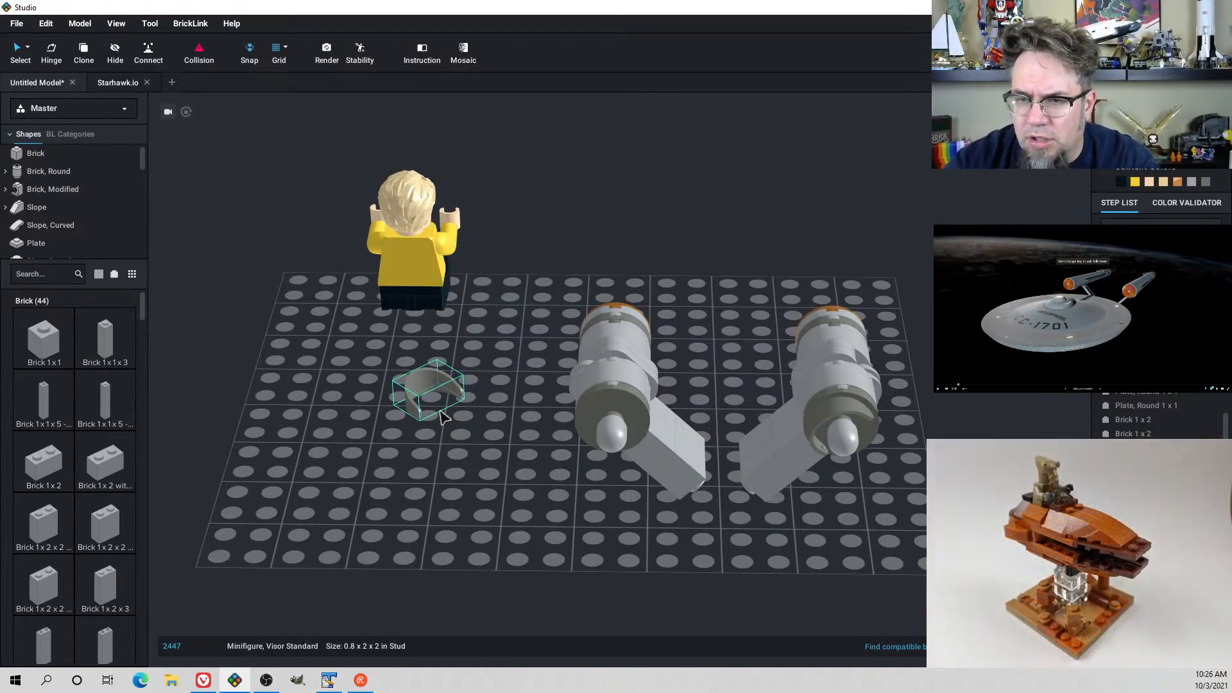
pyautogui.press('Right')
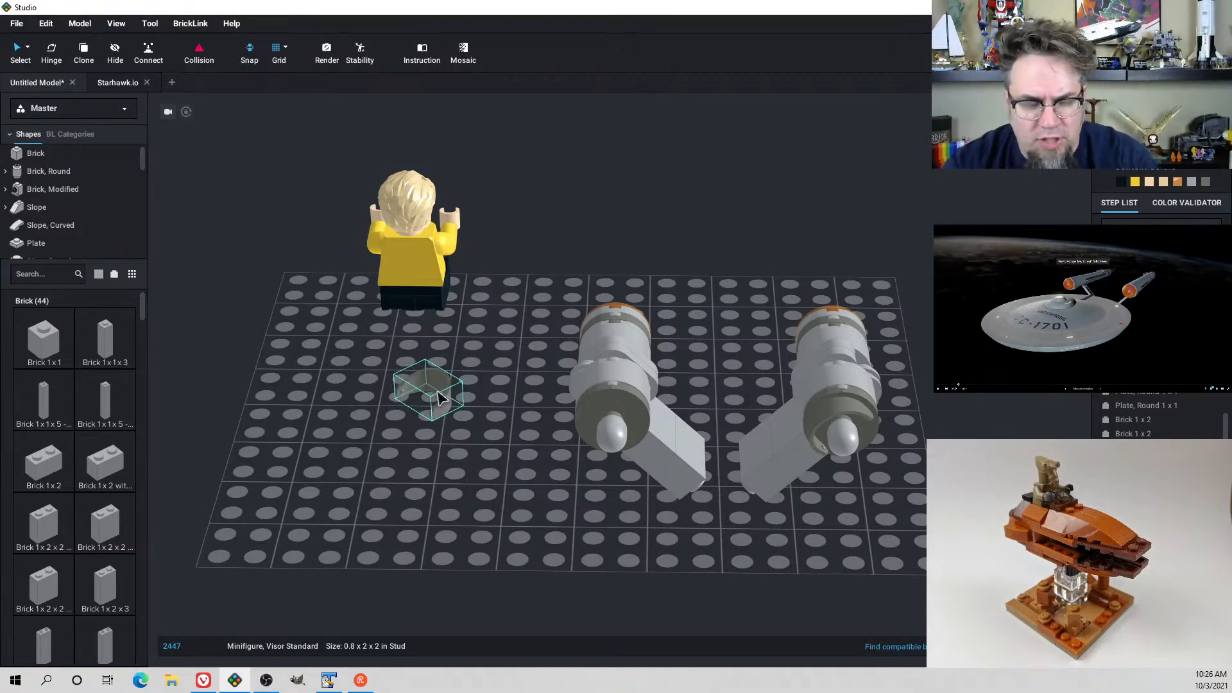
pyautogui.hotkey('ctrl', 'z')
pyautogui.hotkey('ctrl', 'z')
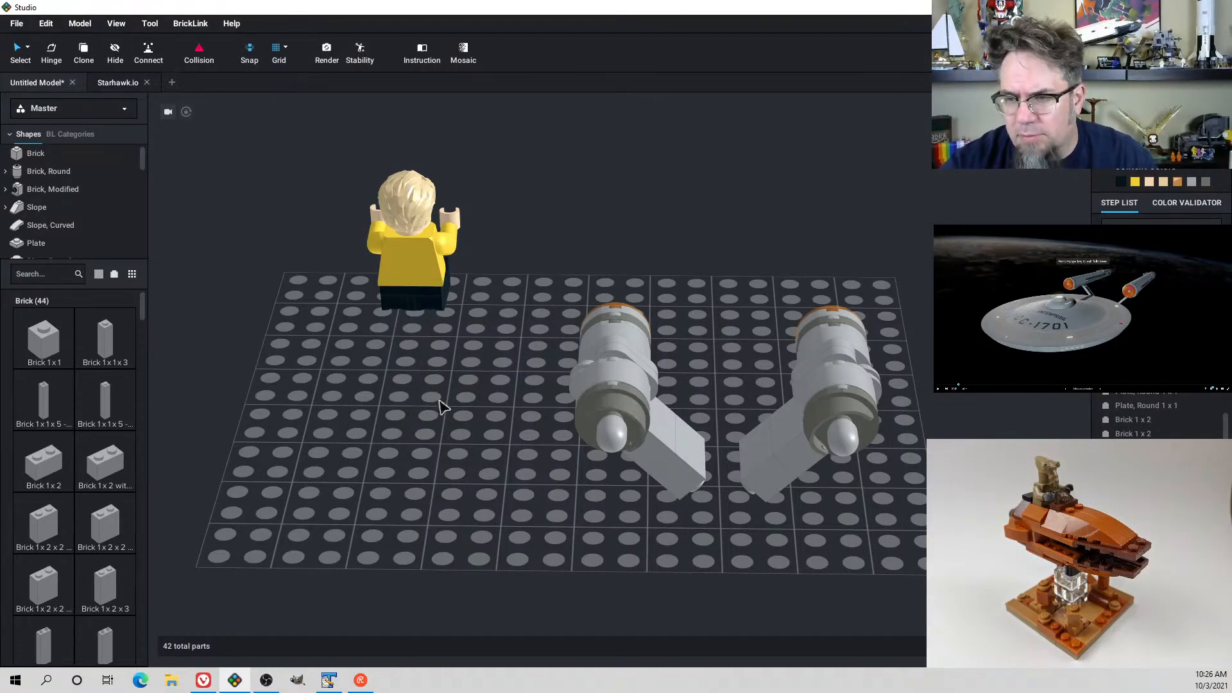
# Search the parts for "dish" and place a Dish 2 x 2 Inverted (Radar) on edge in front of the nacelles, checking the Enterprise reference
pyautogui.moveTo(571, 463); pyautogui.dragTo(738, 482, button='right')
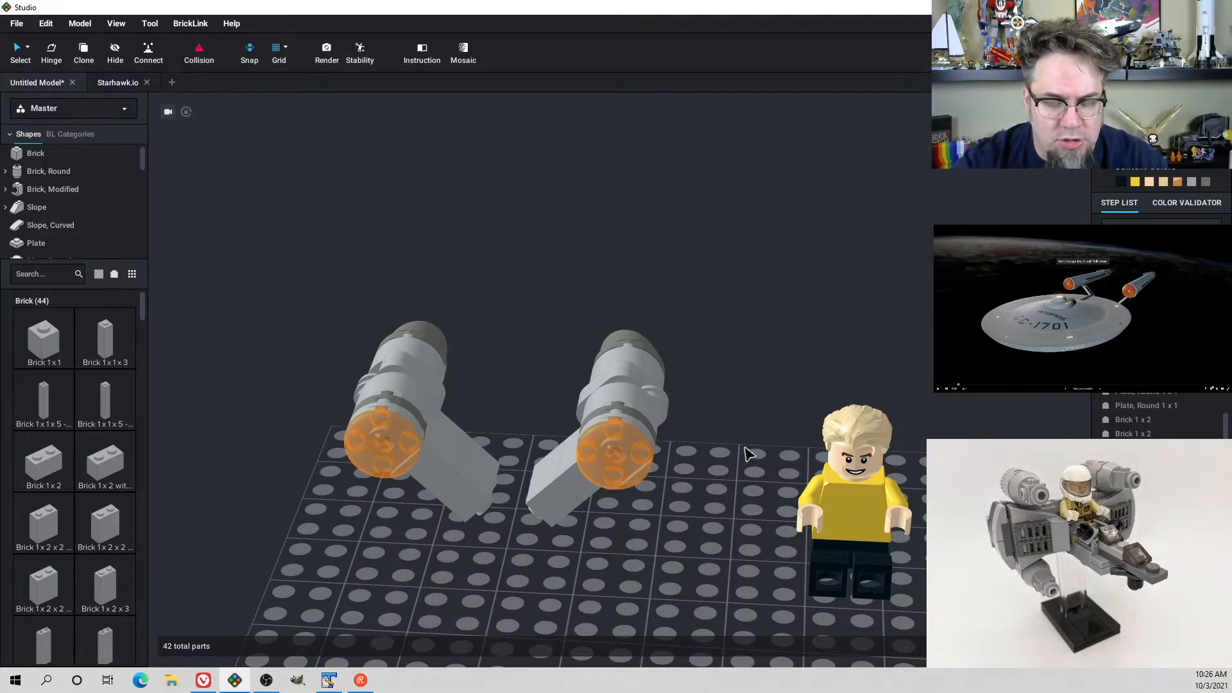
pyautogui.moveTo(511, 513); pyautogui.dragTo(460, 505, button='right')
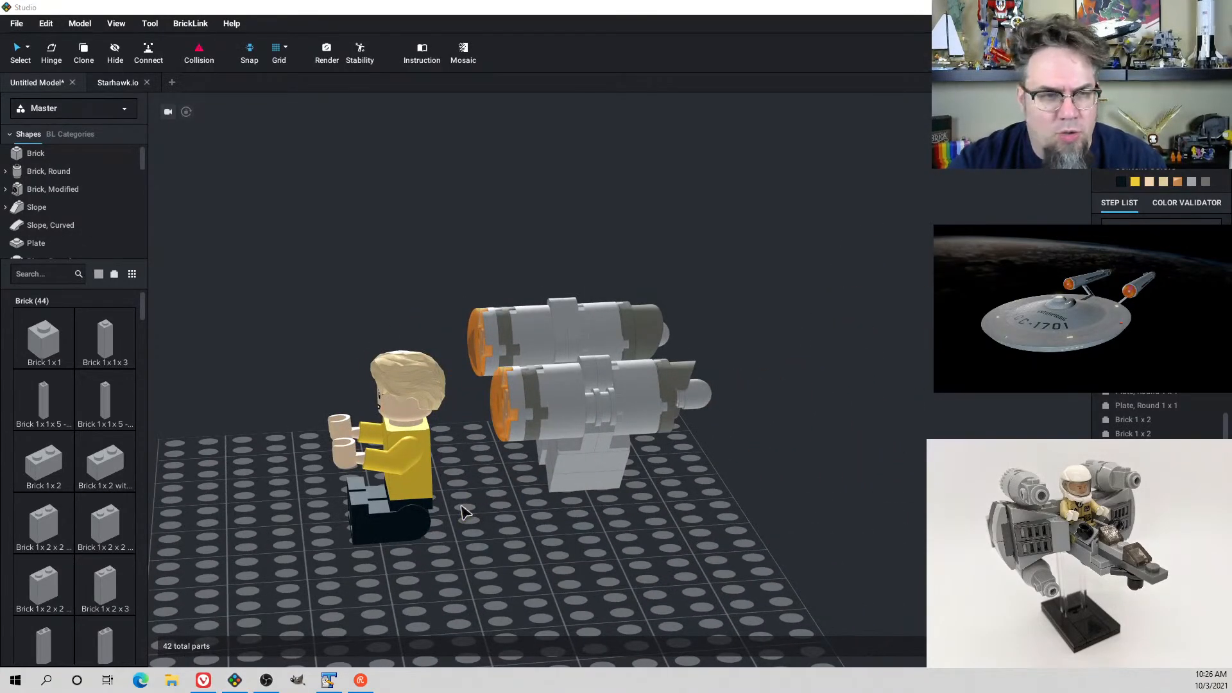
pyautogui.hotkey('alt', 'Tab')
pyautogui.moveTo(773, 415); pyautogui.dragTo(545, 355)
pyautogui.hotkey('alt', 'Tab')
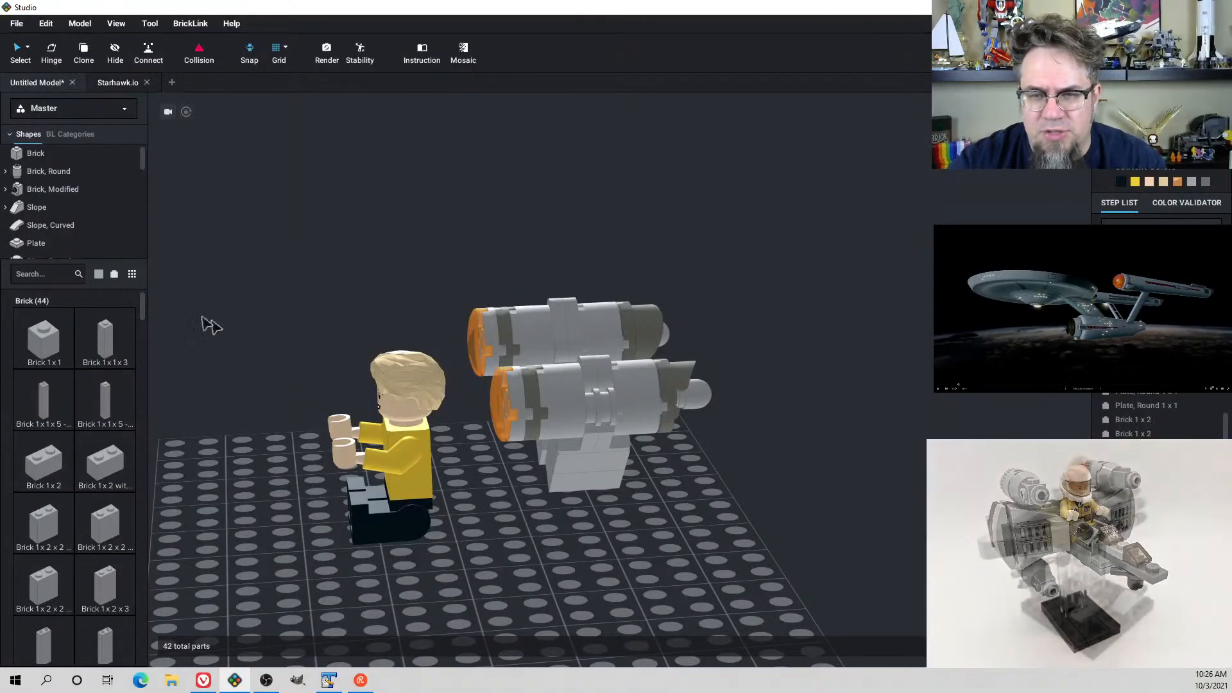
pyautogui.click(42, 275)
pyautogui.write('dish')
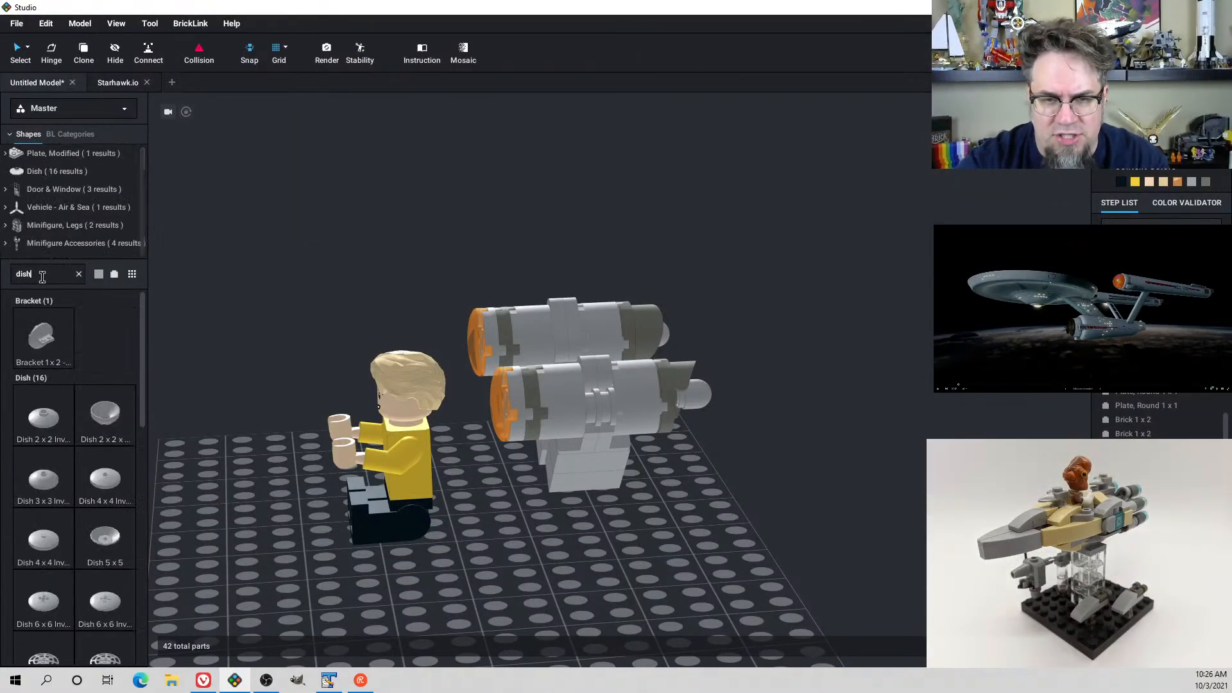
pyautogui.moveTo(43, 418); pyautogui.dragTo(441, 600)
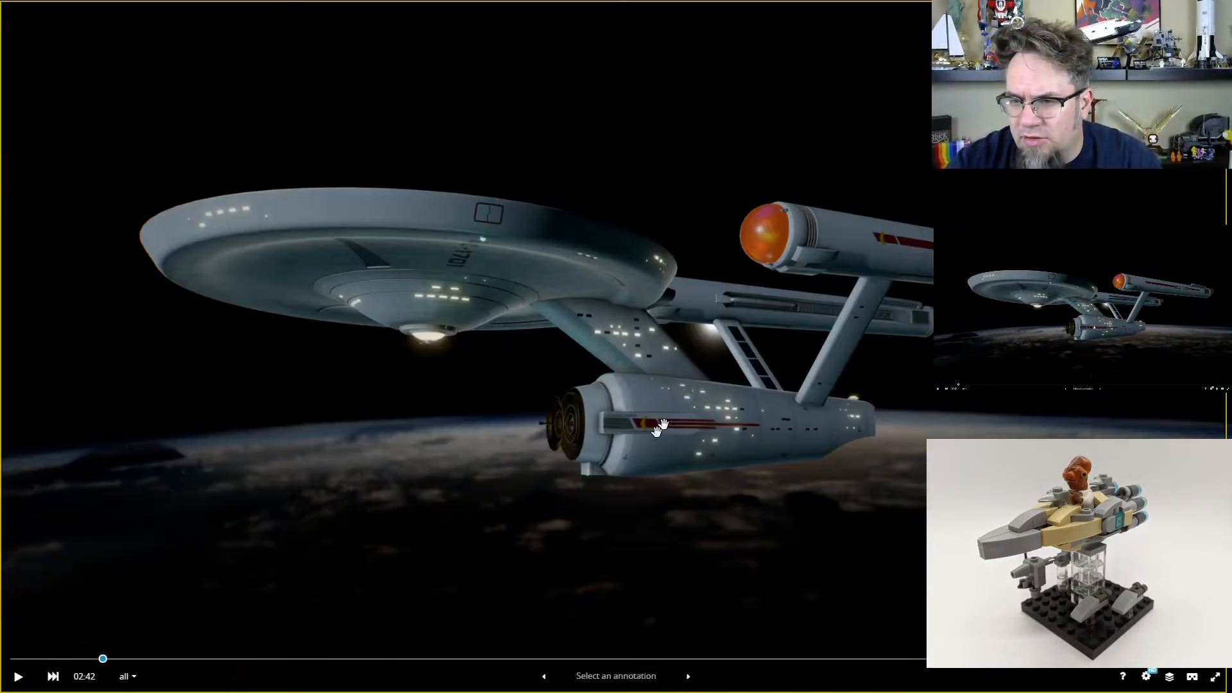
pyautogui.moveTo(659, 426); pyautogui.dragTo(768, 460)
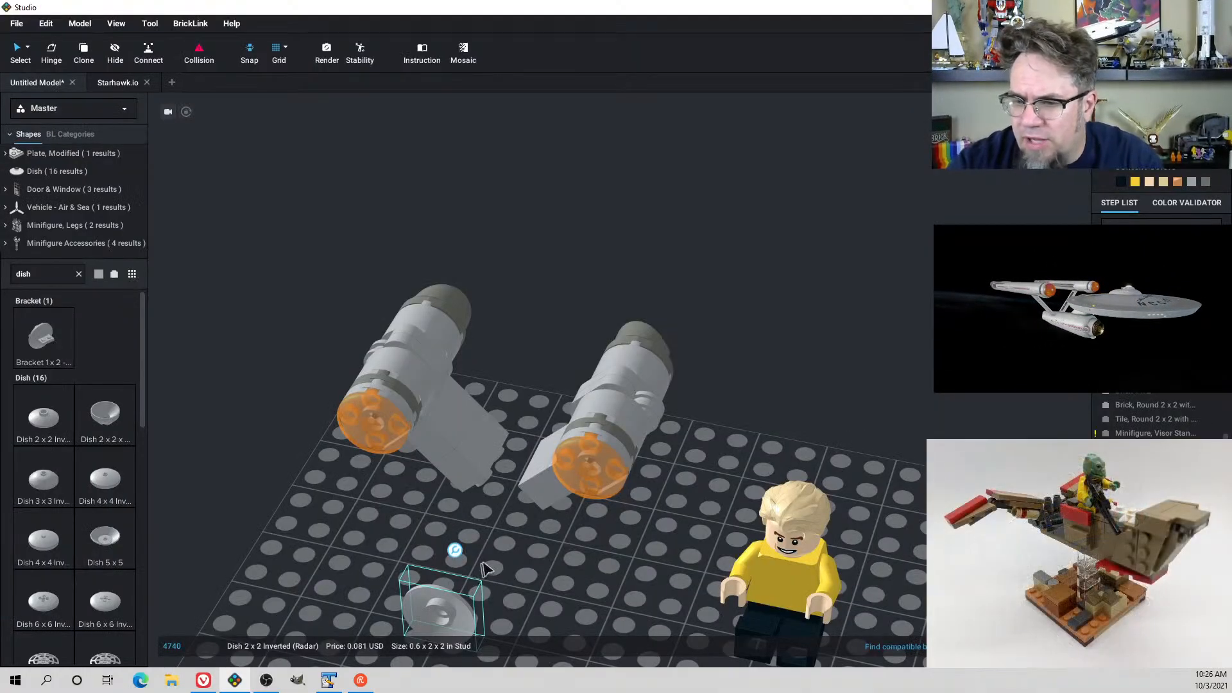
pyautogui.moveTo(472, 562); pyautogui.dragTo(525, 550, button='right')
# Color the Dish 2 x 2 Inverted (Radar) Chrome Gold from the yellow color family
pyautogui.click(1135, 122)
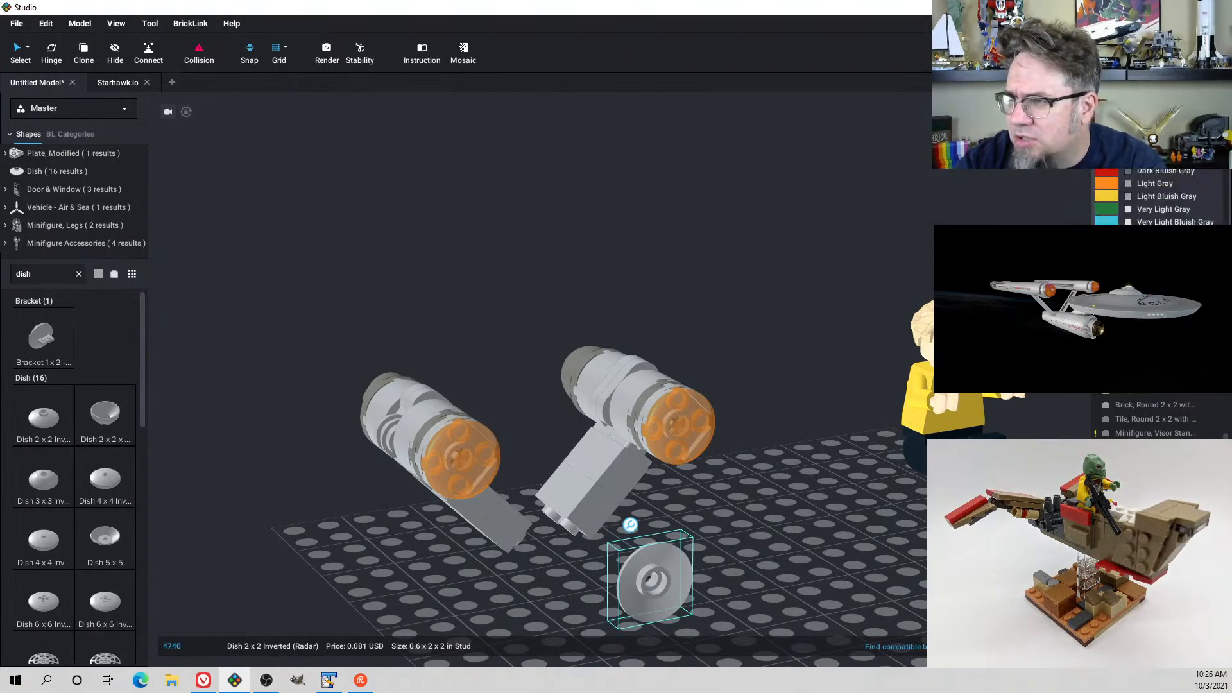
pyautogui.click(1107, 193)
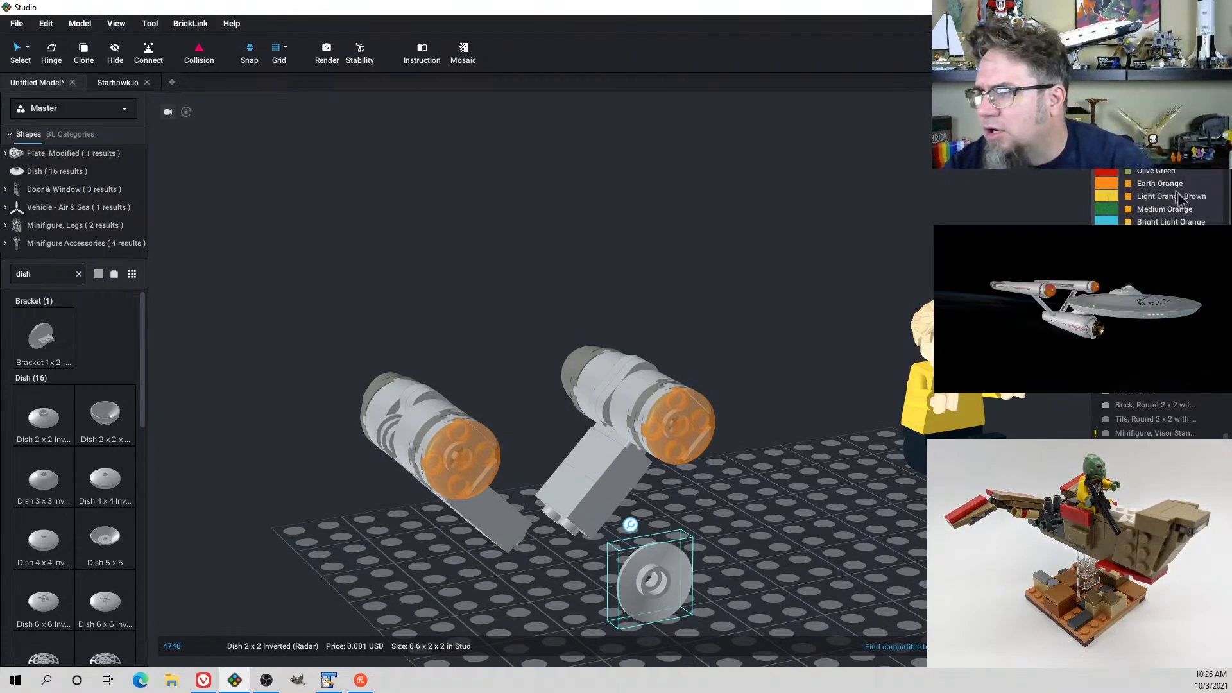
pyautogui.scroll(-10, 1181, 212)
pyautogui.scroll(-10, 1186, 218)
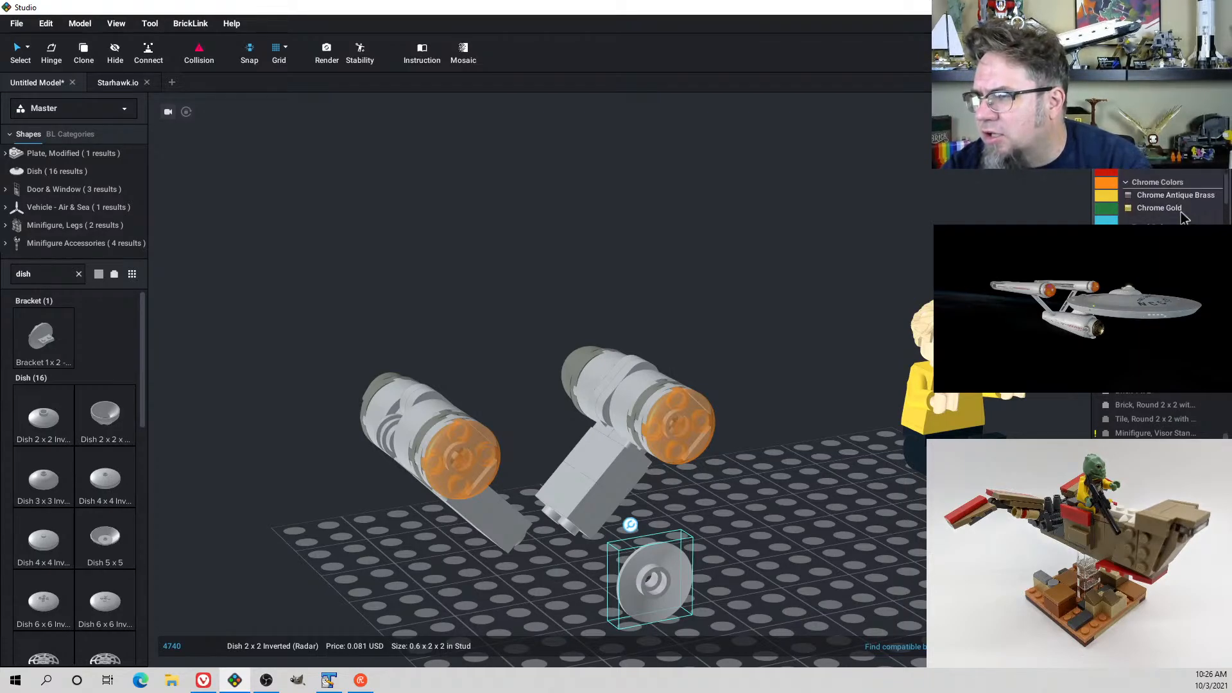
pyautogui.click(1177, 211)
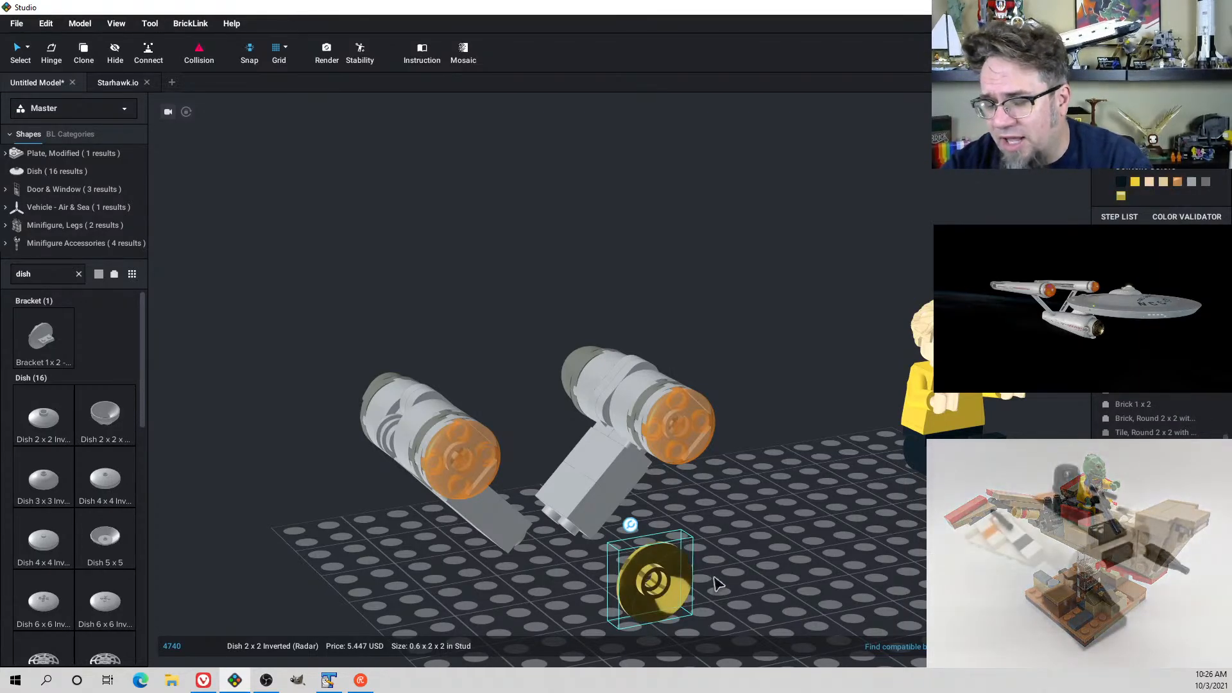
pyautogui.scroll(-2, 737, 564)
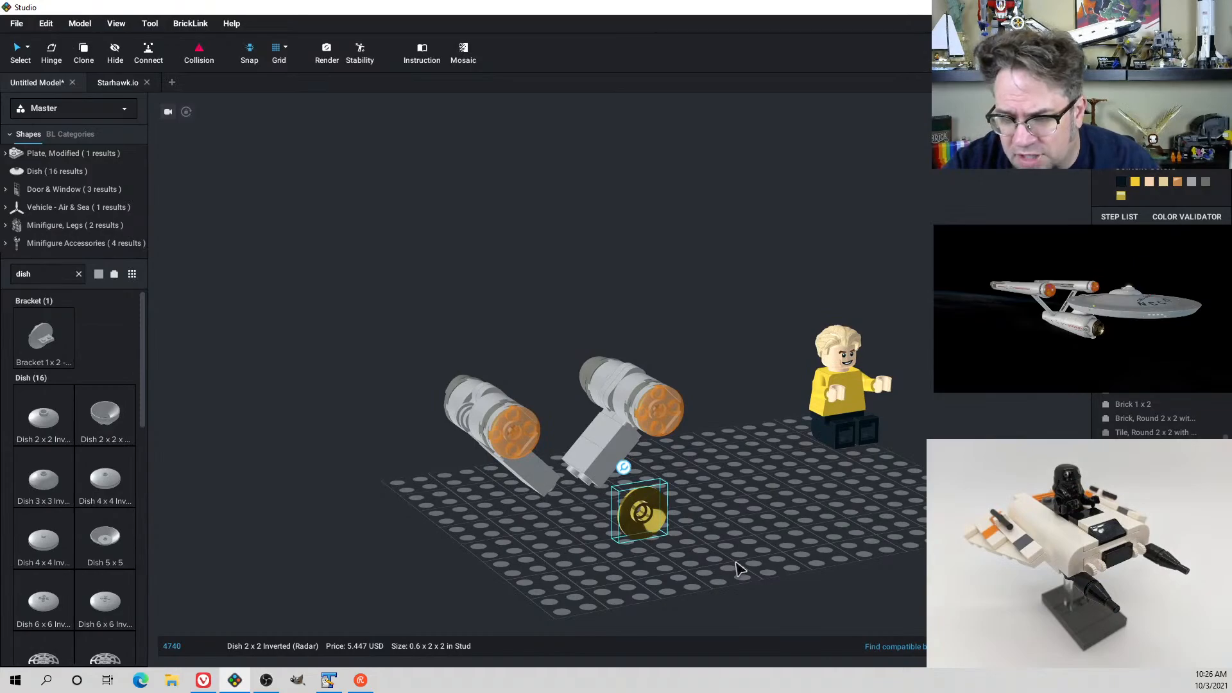
pyautogui.moveTo(734, 561)
pyautogui.mouseDown(button='right')
pyautogui.moveTo(720, 583)
pyautogui.moveTo(762, 578)
pyautogui.moveTo(756, 543)
pyautogui.moveTo(729, 531)
pyautogui.moveTo(717, 550)
pyautogui.mouseUp(button='right')
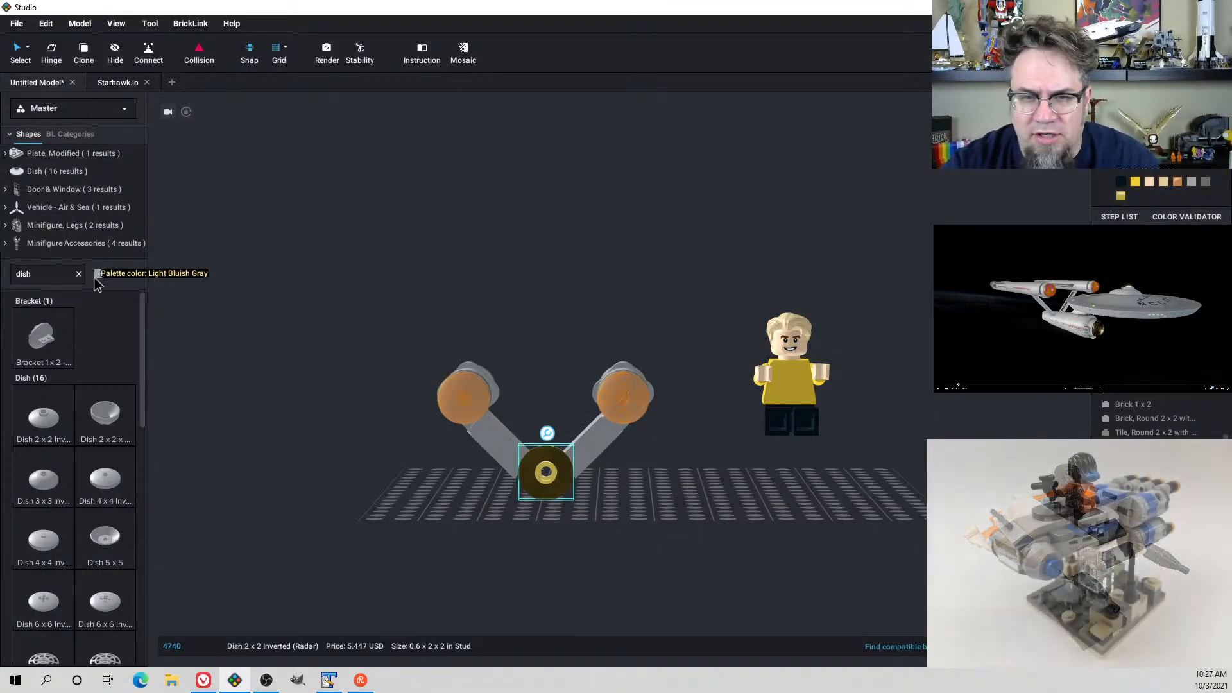
pyautogui.click(98, 274)
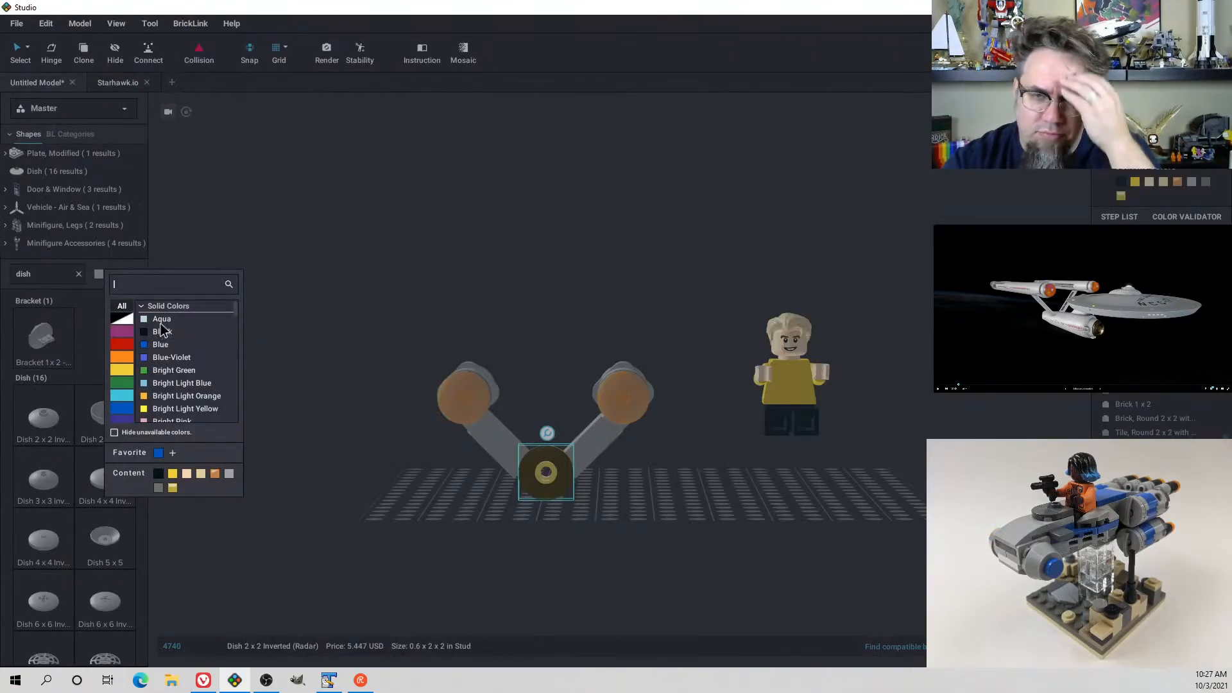
pyautogui.scroll(-1, 176, 394)
pyautogui.scroll(-8, 175, 385)
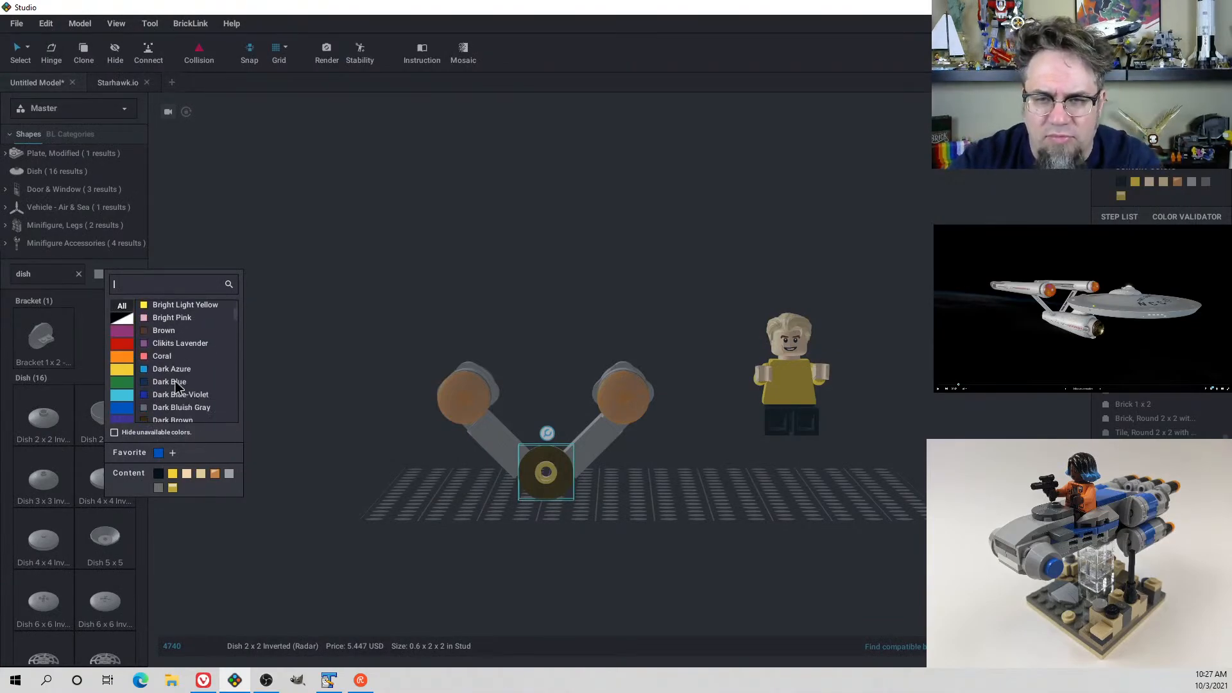
pyautogui.scroll(-10, 179, 379)
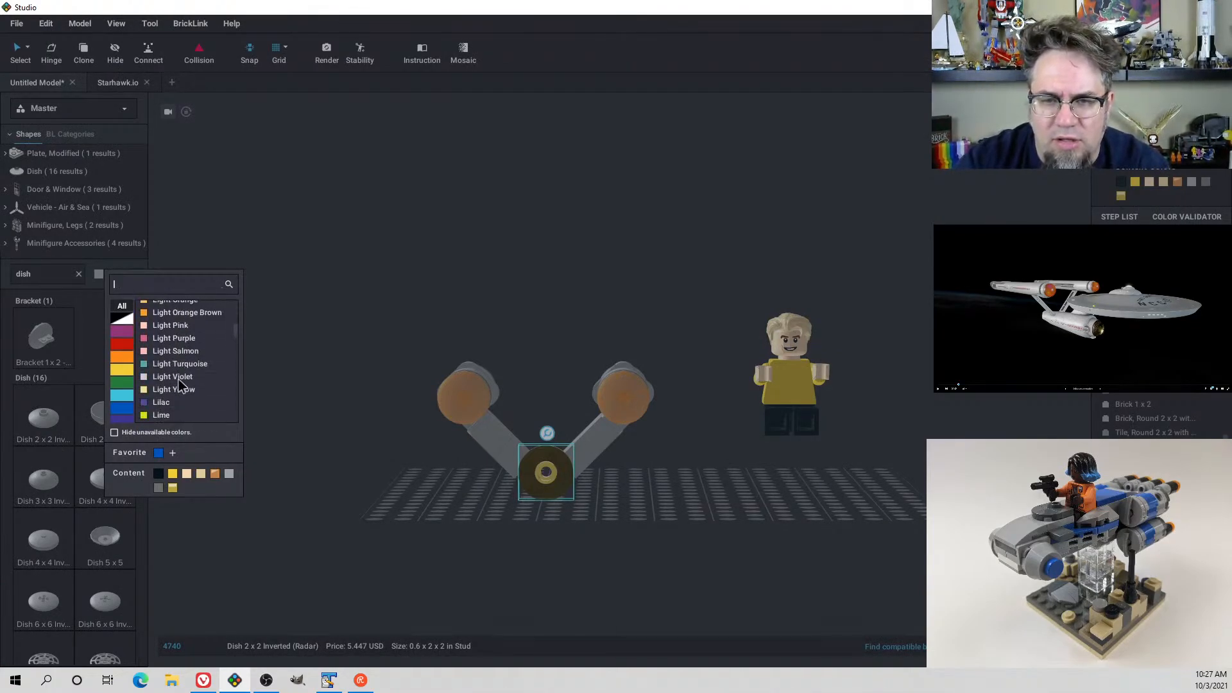
pyautogui.scroll(-6, 183, 376)
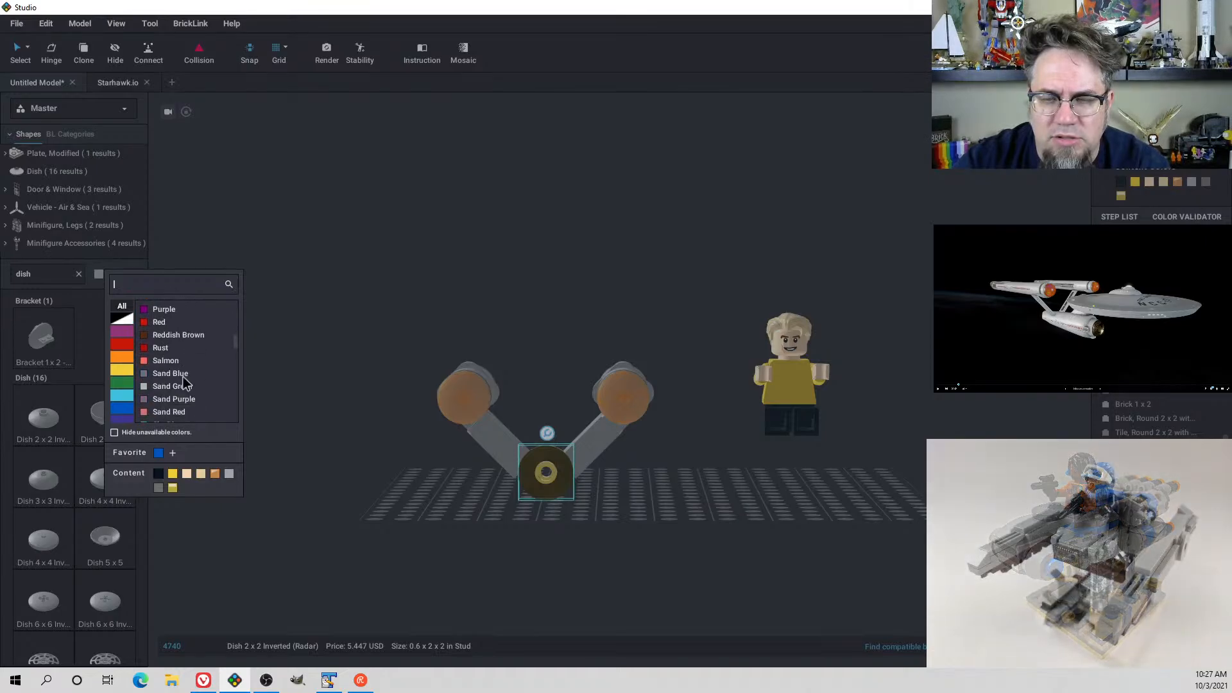
pyautogui.click(641, 512)
# Look through the yellow color family, including the transparent shades, for an alternative color for the dish
pyautogui.moveTo(641, 512); pyautogui.dragTo(659, 507, button='right')
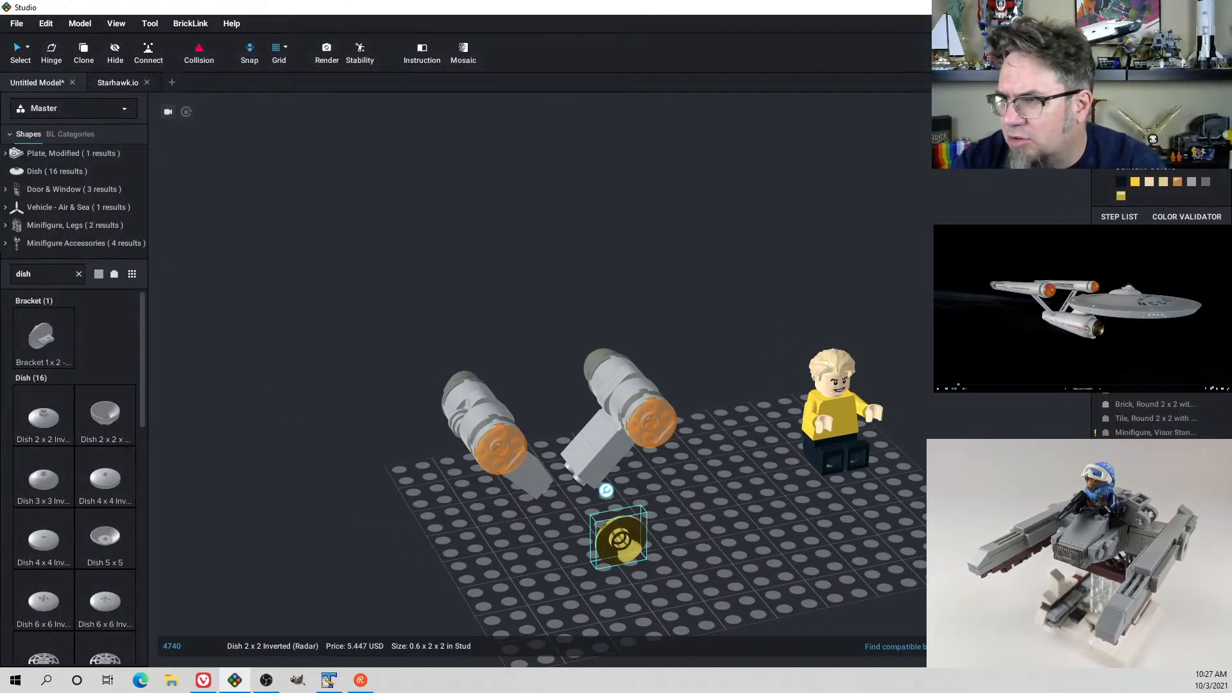
pyautogui.click(1155, 114)
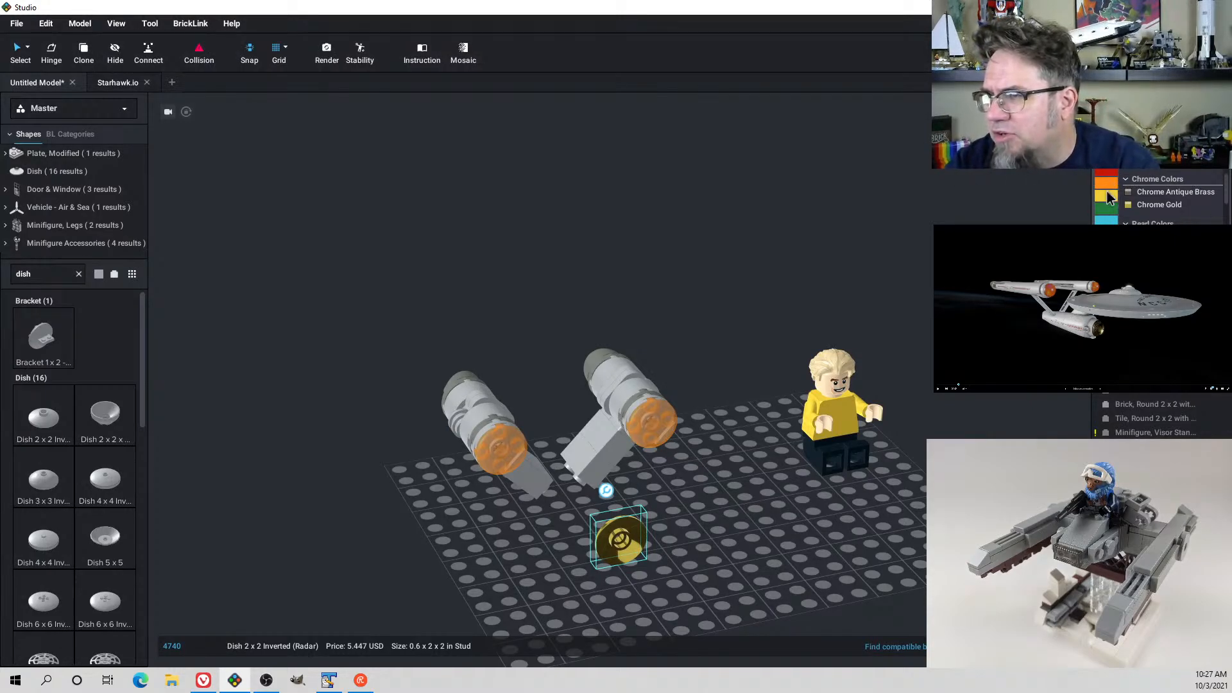
pyautogui.scroll(10, 1112, 197)
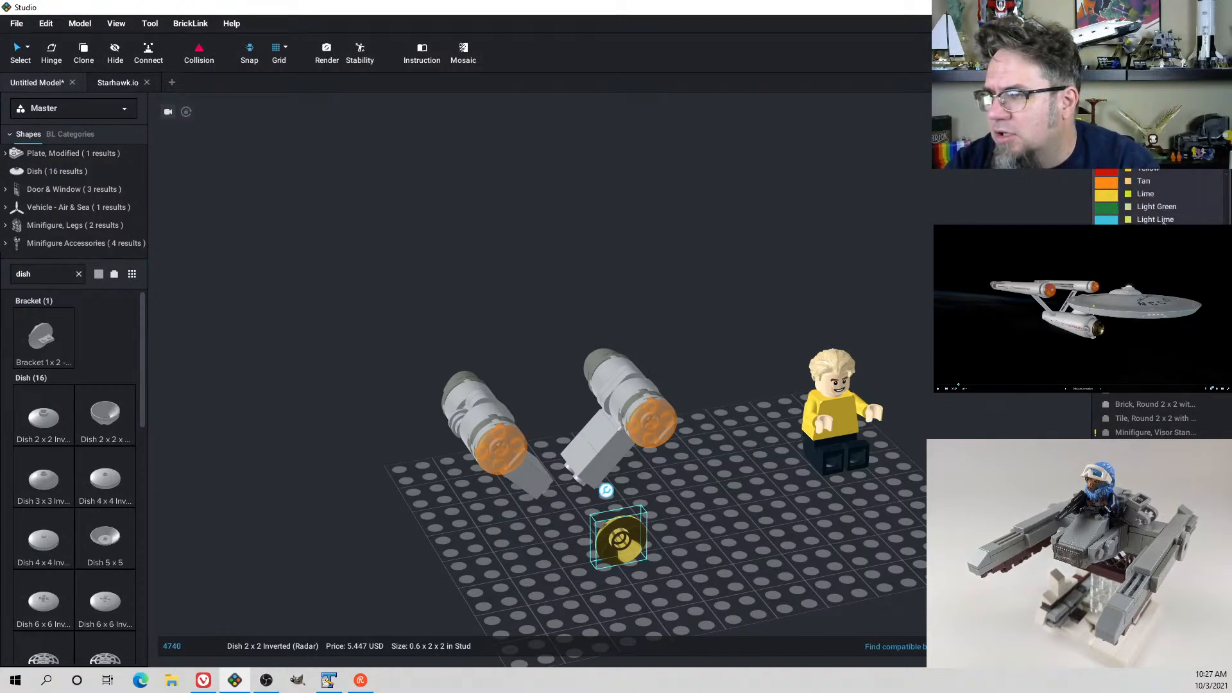
pyautogui.scroll(-5, 1163, 218)
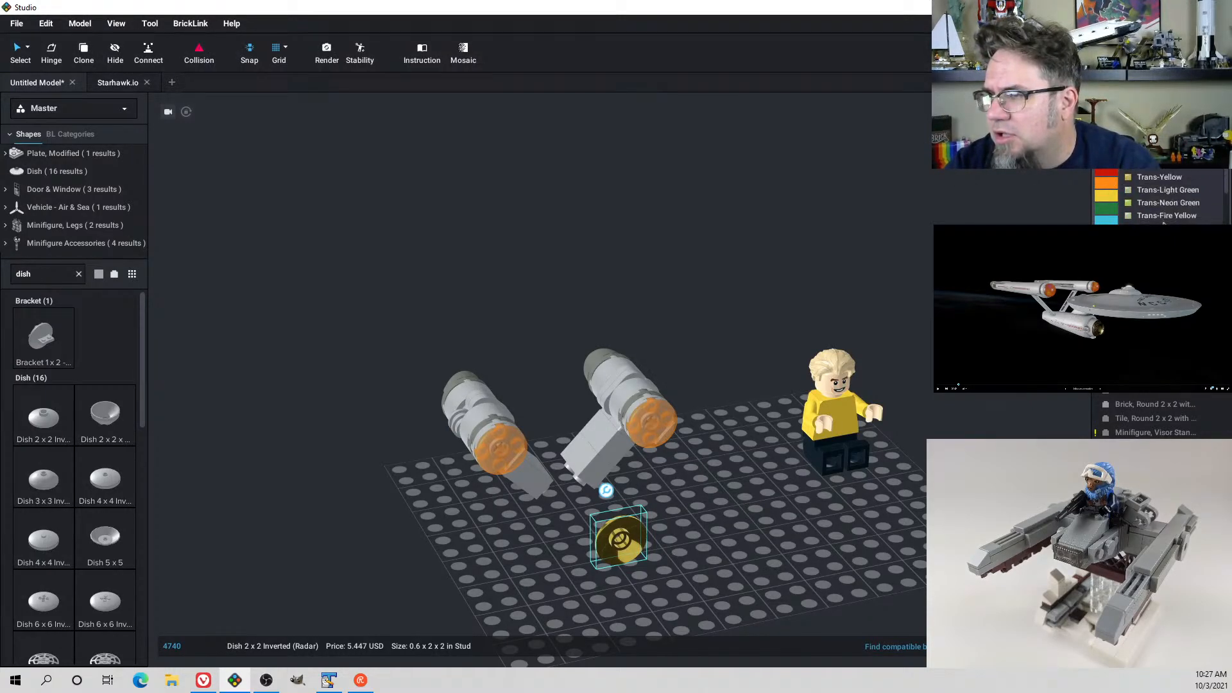
# Recolour the upright 2 x 2 inverted dish in front of the nacelles to Trans-Yellow
pyautogui.click(1157, 173)
pyautogui.moveTo(688, 529)
pyautogui.mouseDown(button='right')
pyautogui.moveTo(678, 495)
pyautogui.moveTo(697, 515)
pyautogui.mouseUp(button='right')
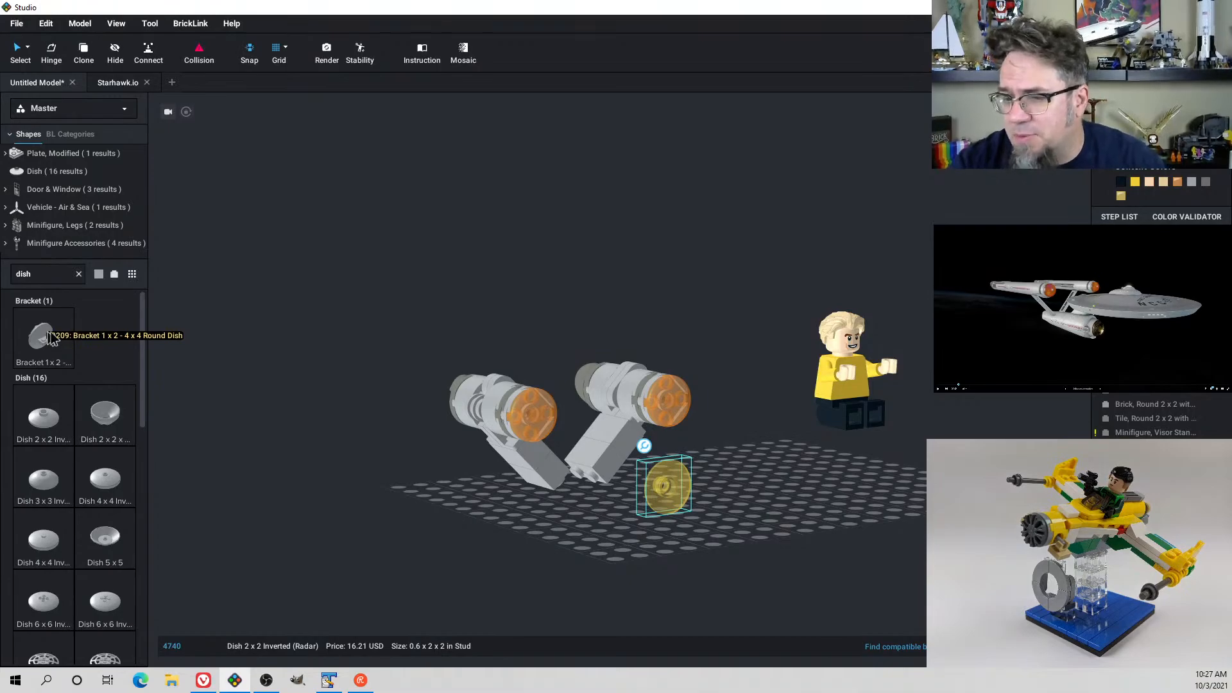
pyautogui.moveTo(721, 414); pyautogui.dragTo(799, 508, button='right')
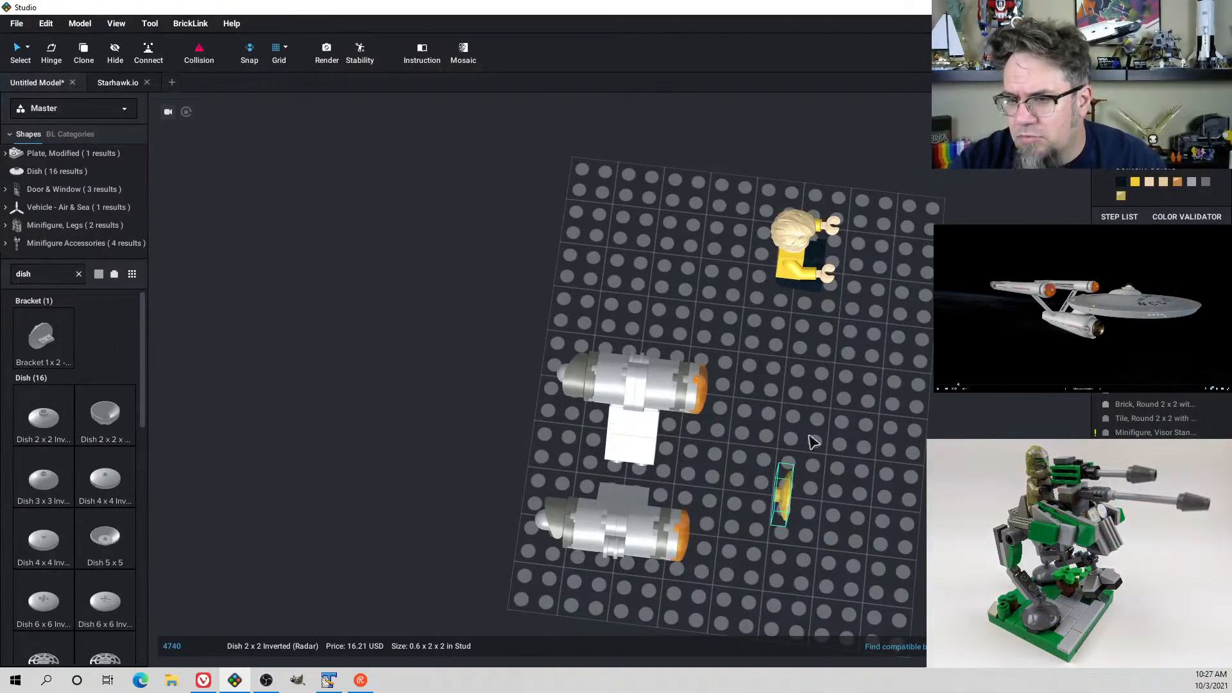
# Select all parts of the minifigure and move it between the two engine nacelles, behind the dish
pyautogui.moveTo(812, 442); pyautogui.dragTo(781, 416, button='right')
pyautogui.moveTo(788, 318); pyautogui.dragTo(901, 491)
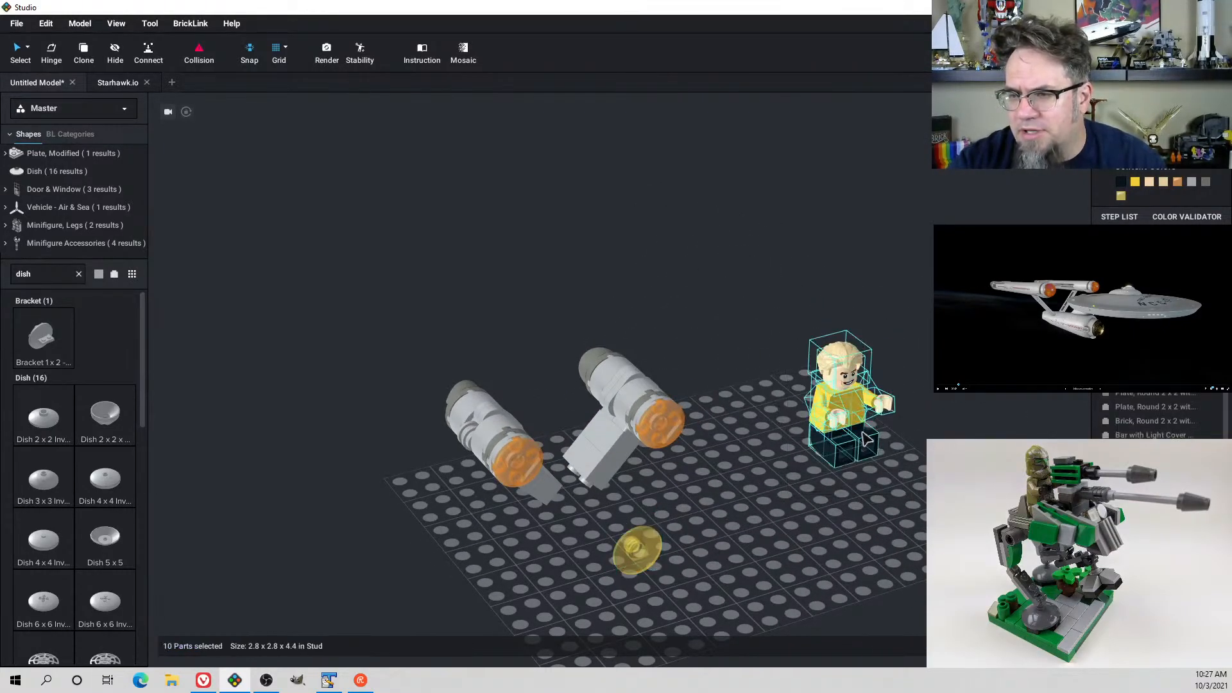
pyautogui.moveTo(847, 450); pyautogui.dragTo(635, 513)
pyautogui.moveTo(635, 513); pyautogui.dragTo(674, 541, button='right')
pyautogui.moveTo(673, 541); pyautogui.dragTo(731, 507)
pyautogui.moveTo(730, 506); pyautogui.dragTo(614, 468, button='right')
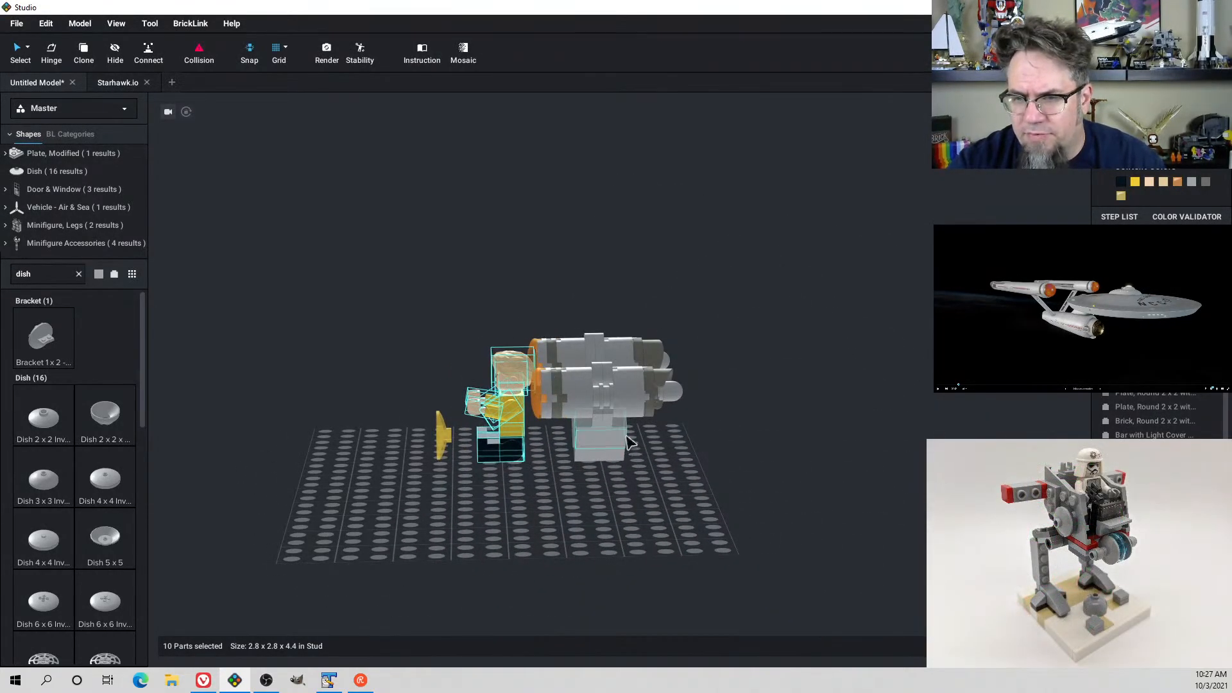
# Raise the selected minifigure off the baseplate to roughly the height of the nacelles
pyautogui.press('w')
pyautogui.press('w')
pyautogui.press('w')
pyautogui.press('w')
pyautogui.press('w')
pyautogui.press('w')
pyautogui.press('w')
pyautogui.press('w')
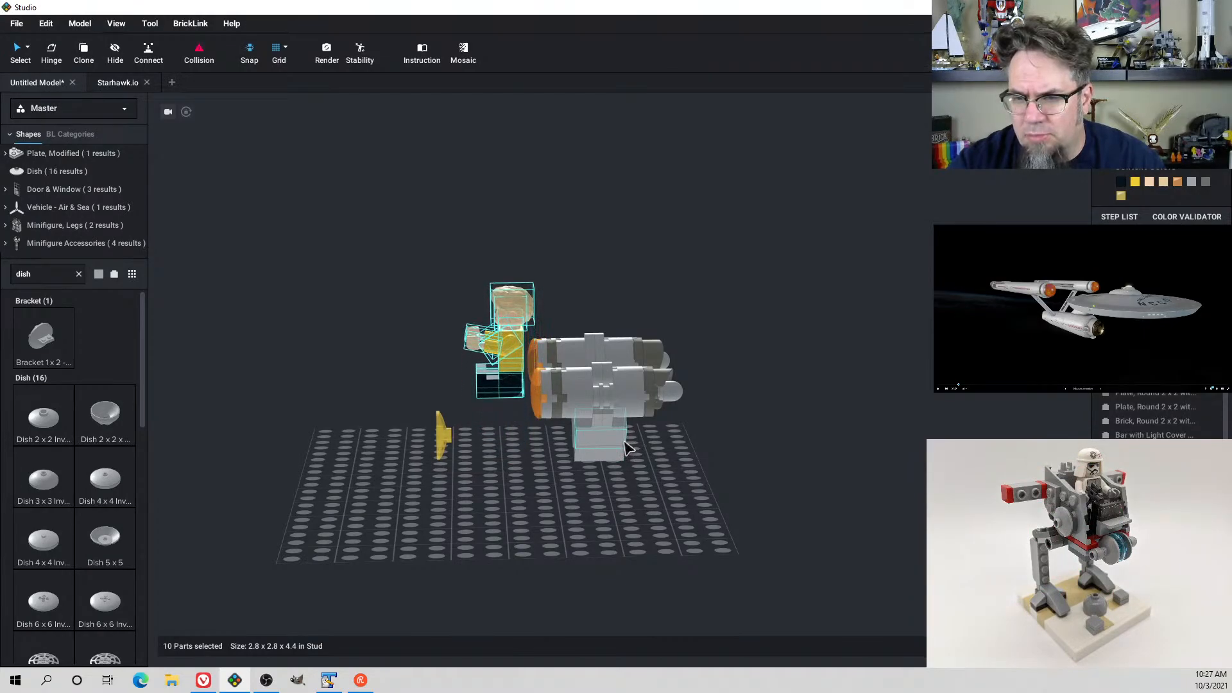
pyautogui.moveTo(627, 449); pyautogui.dragTo(690, 435, button='right')
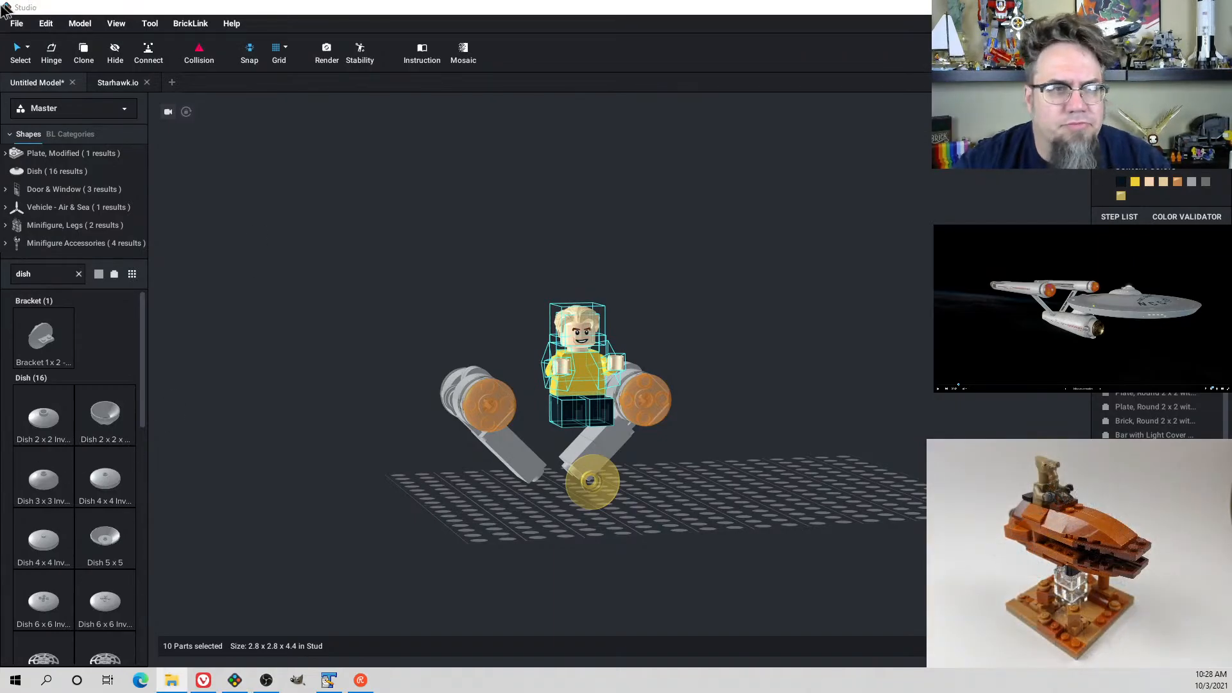
# Switch to File Explorer and view the Naboo Cruiser image in the Images - My Designs folder
pyautogui.moveTo(0, 193); pyautogui.dragTo(830, 48)
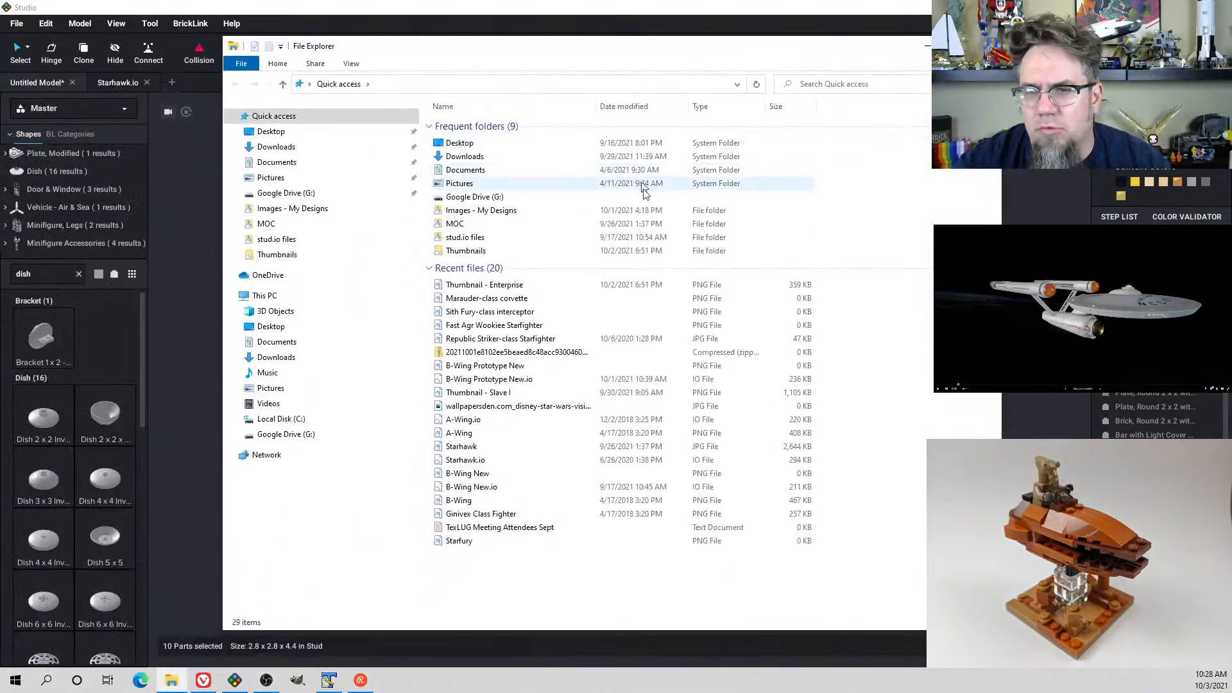
pyautogui.doubleClick(472, 211)
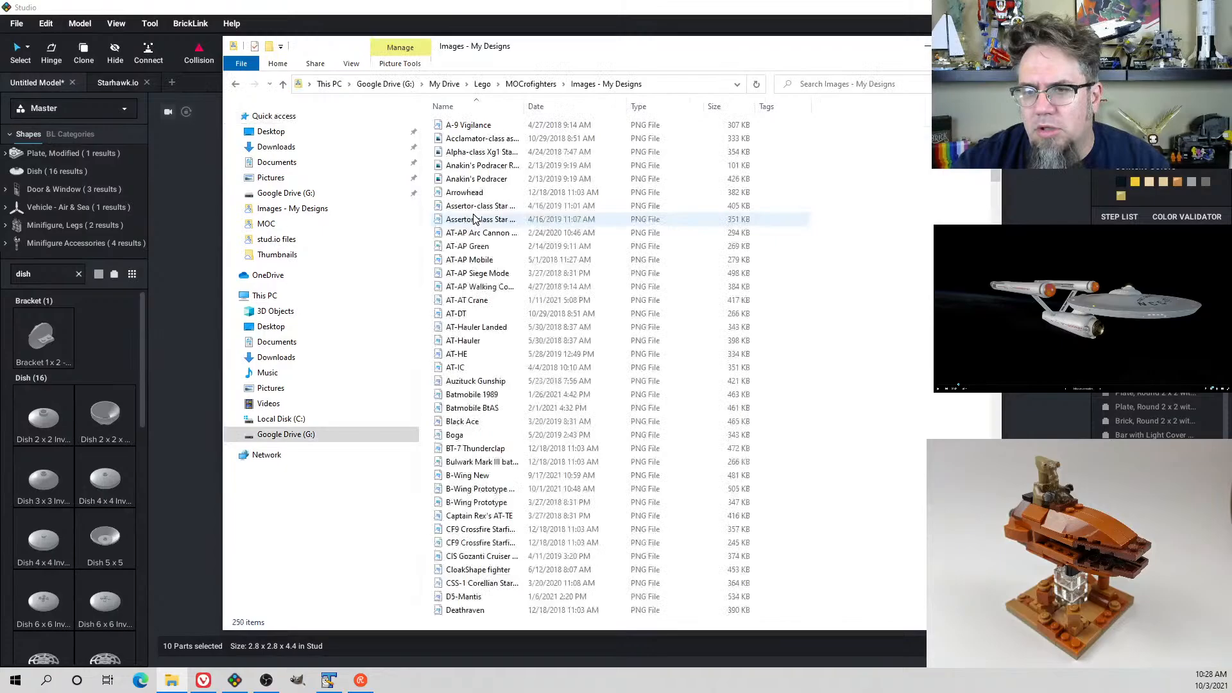
pyautogui.click(476, 167)
pyautogui.press('n')
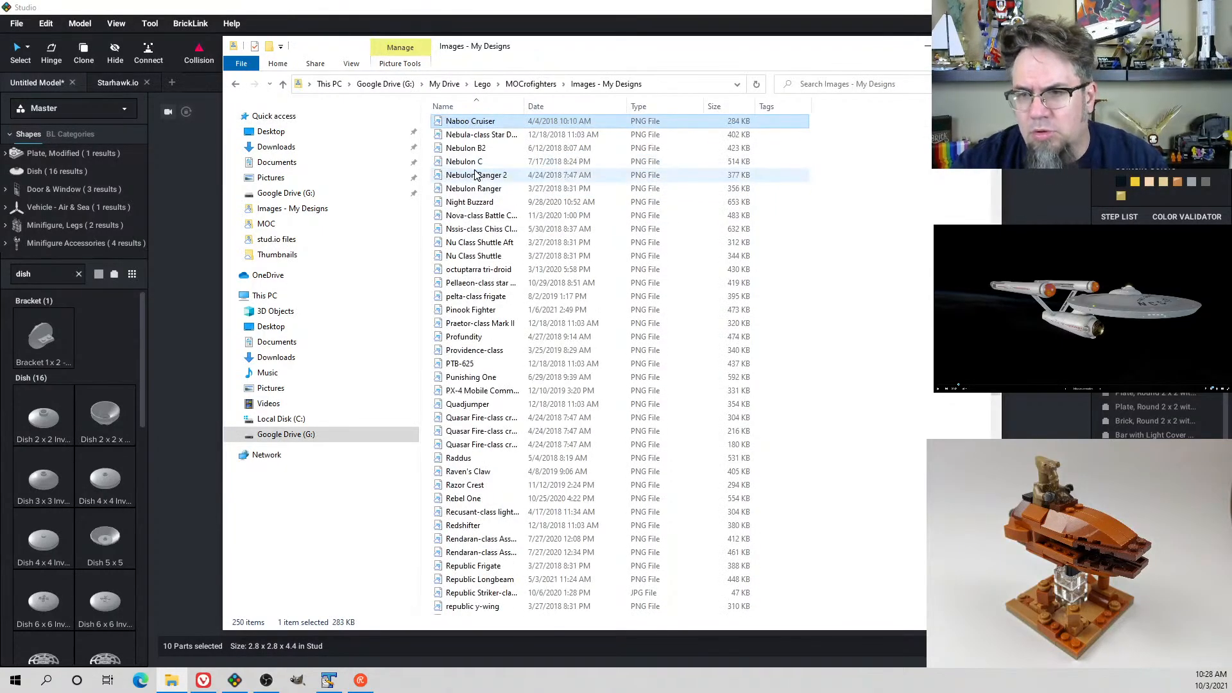
pyautogui.doubleClick(486, 121)
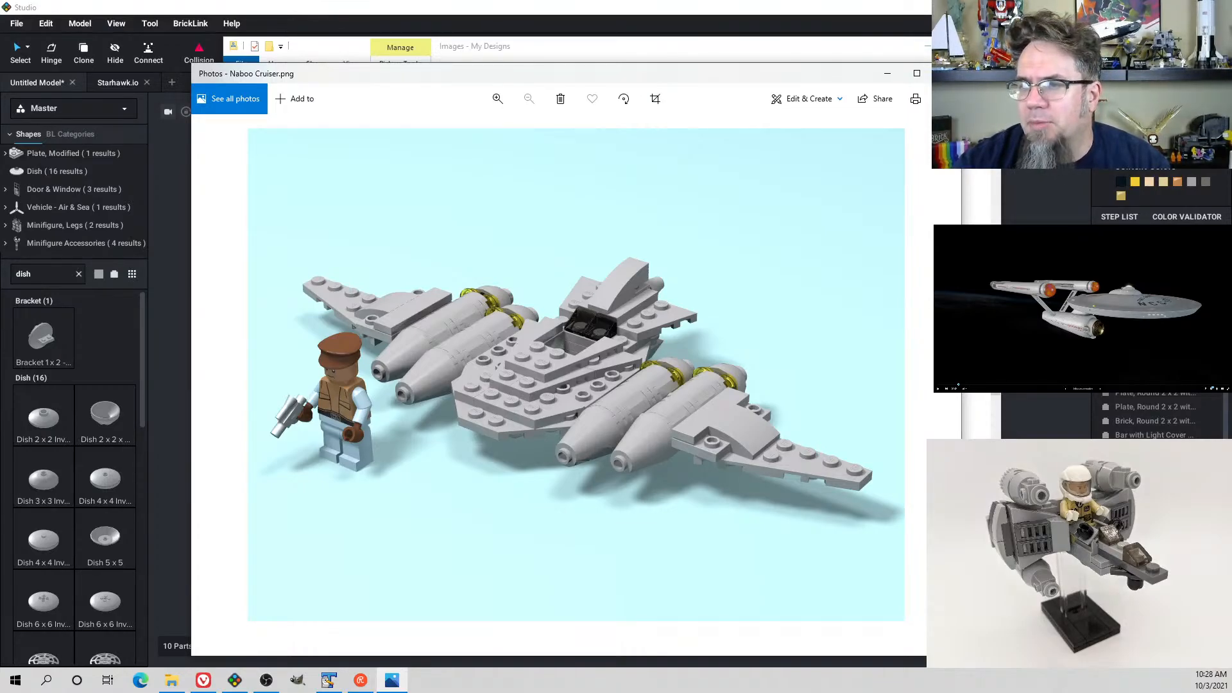
pyautogui.click(946, 73)
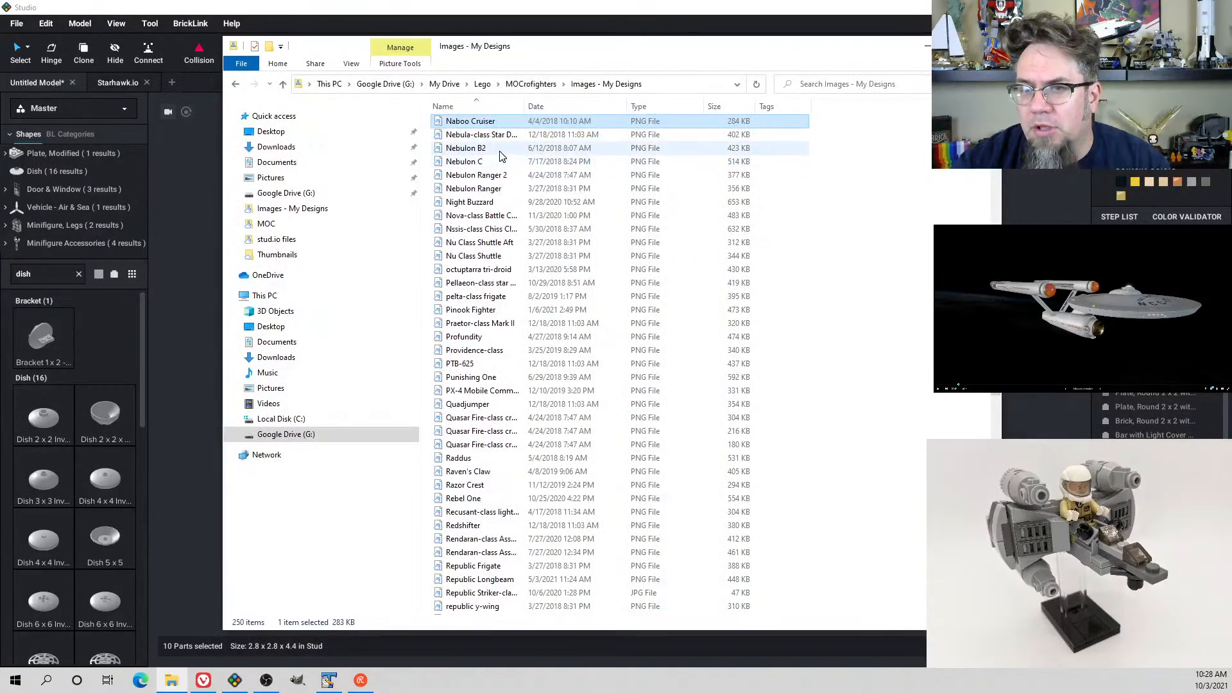
# View the Naboo Royal Starship Microfighter image in the Images - Credited Designs folder and return to Studio
pyautogui.click(474, 190)
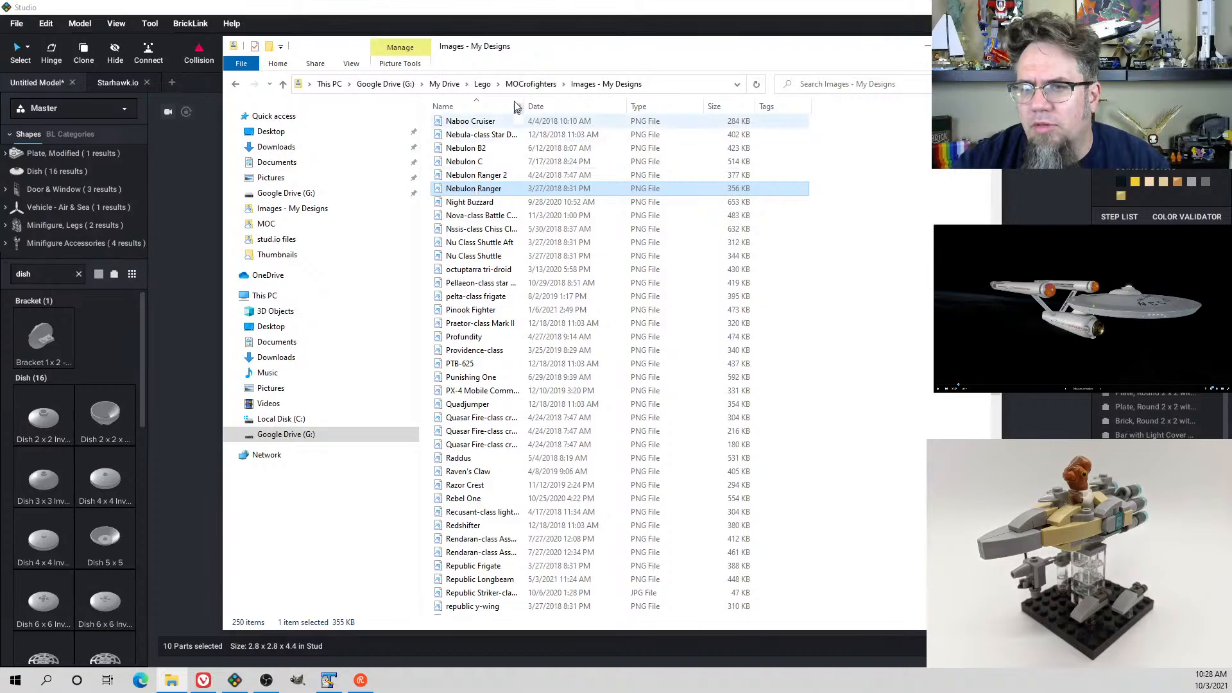
pyautogui.click(530, 84)
pyautogui.doubleClick(487, 166)
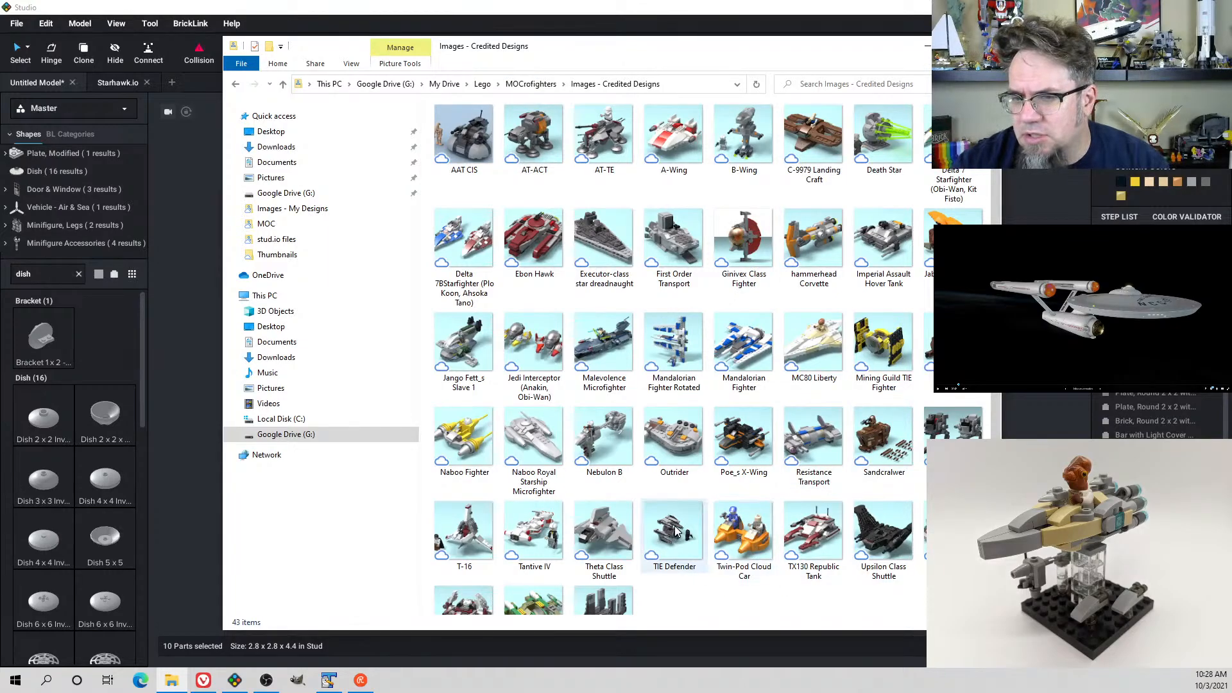
pyautogui.click(536, 444)
pyautogui.doubleClick(536, 444)
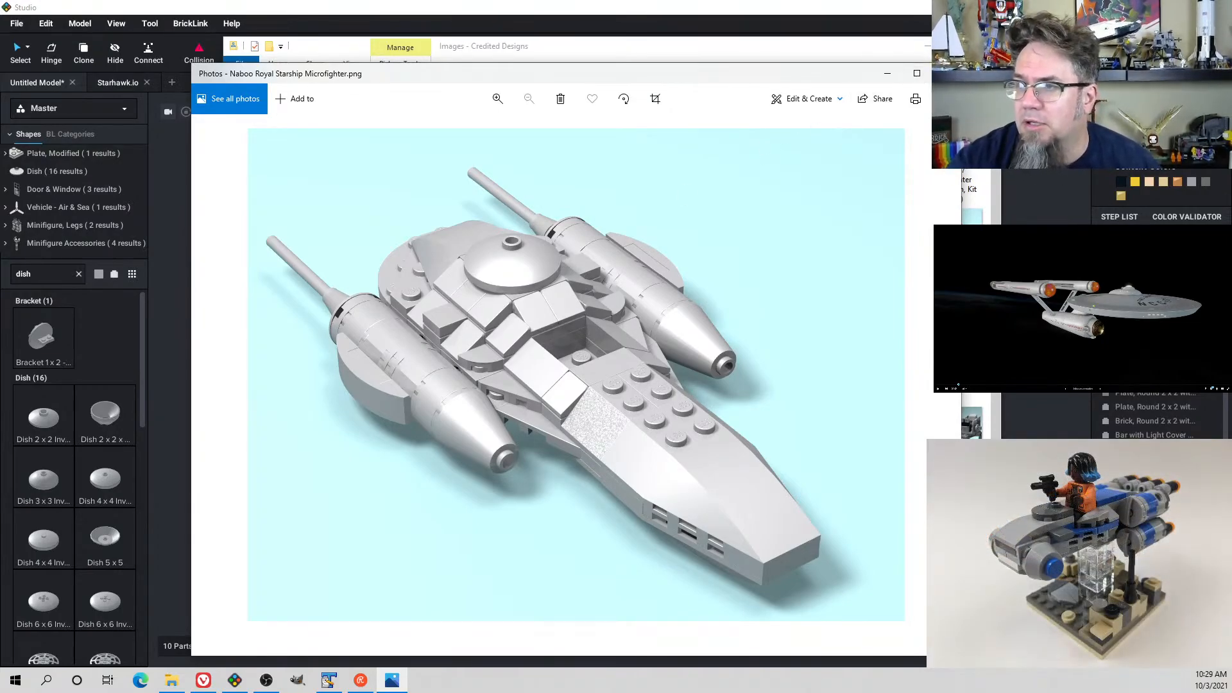
pyautogui.click(946, 74)
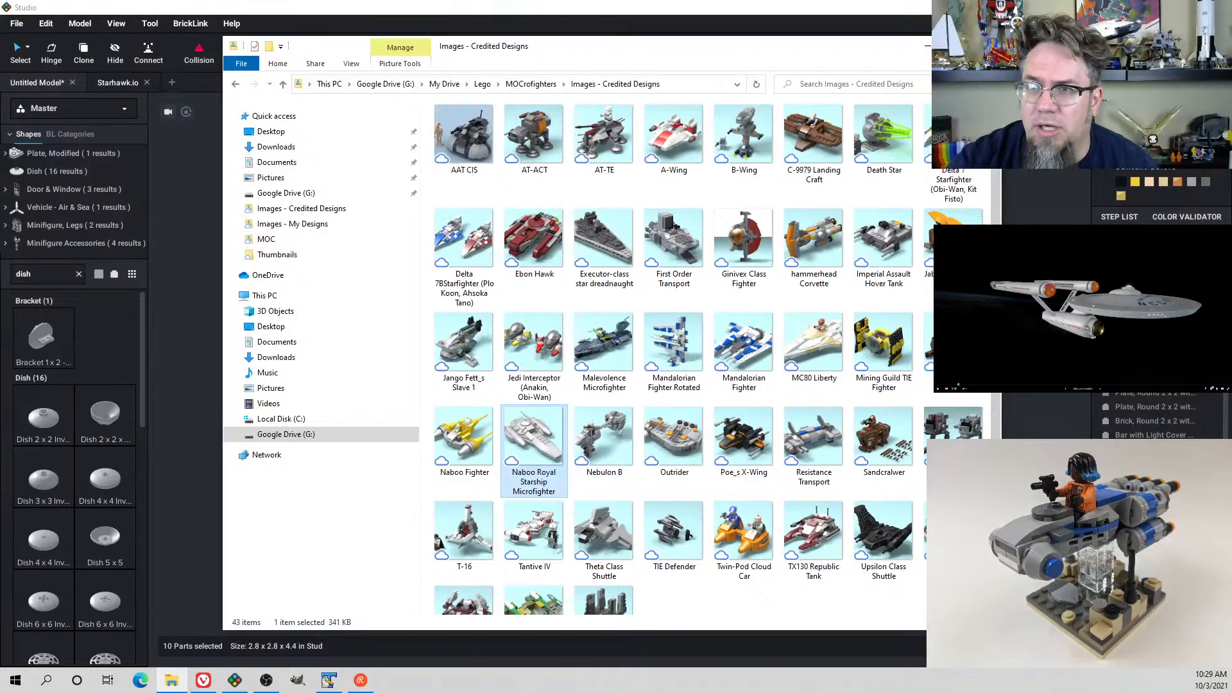
pyautogui.click(783, 7)
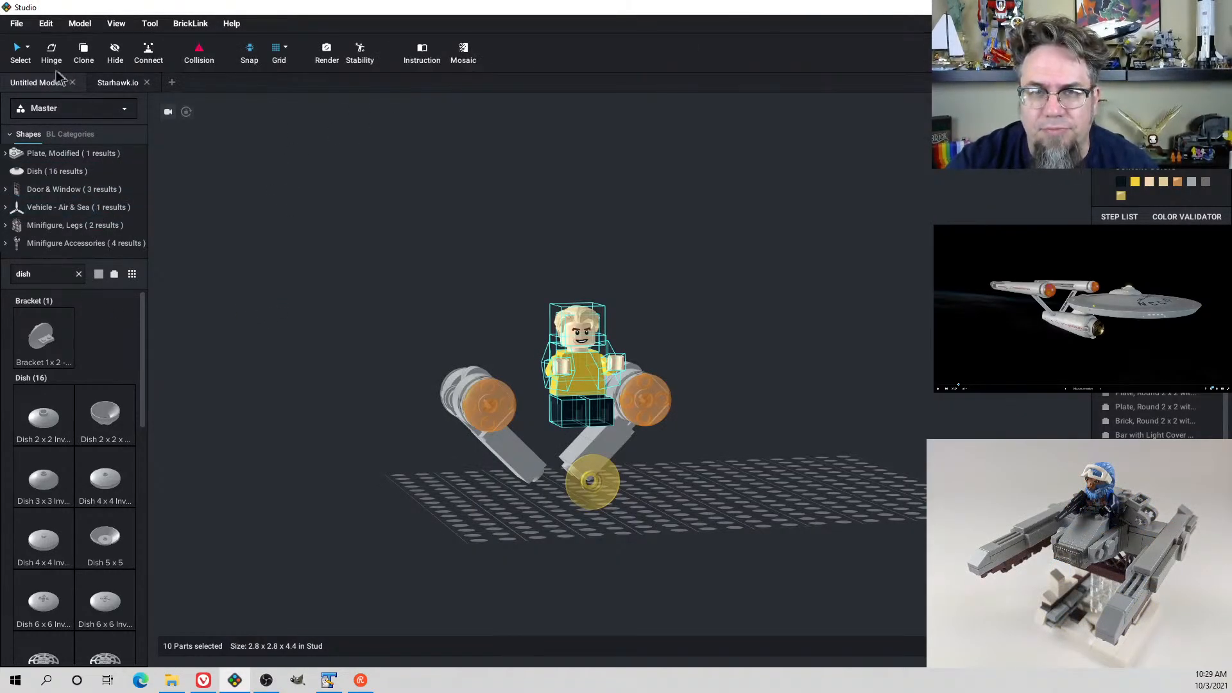
# Clear the dish search and set the parts palette colour to Chrome Silver
pyautogui.click(79, 274)
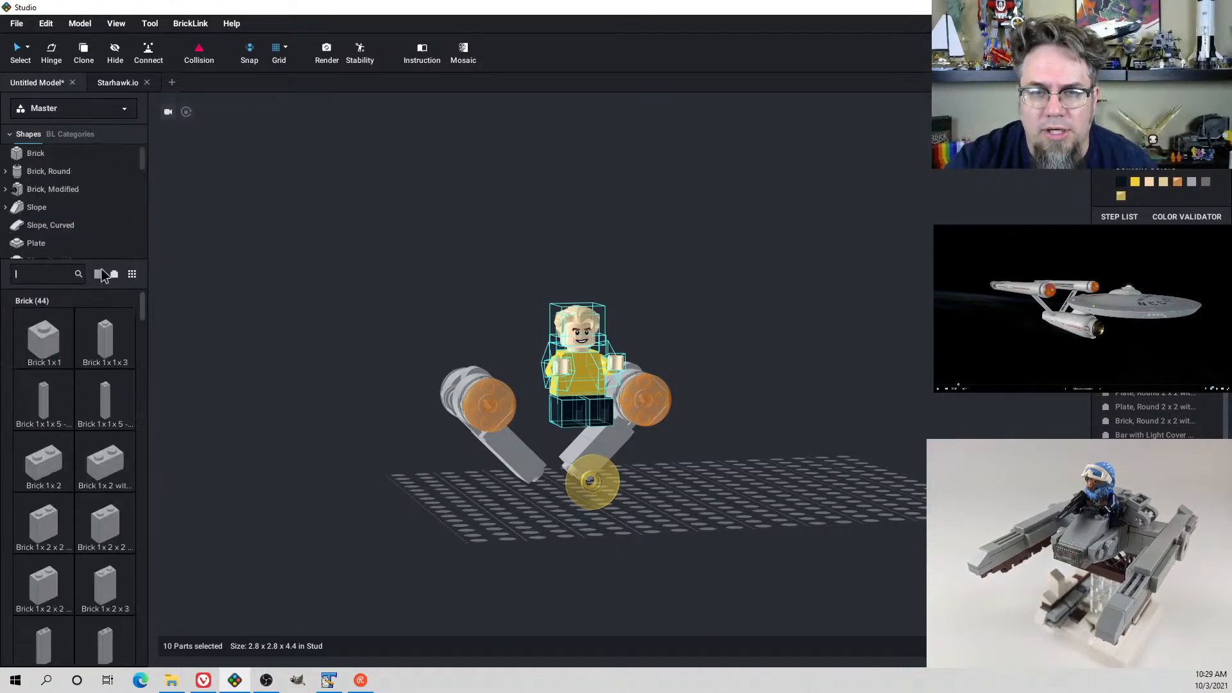
pyautogui.click(101, 274)
pyautogui.scroll(-10, 173, 373)
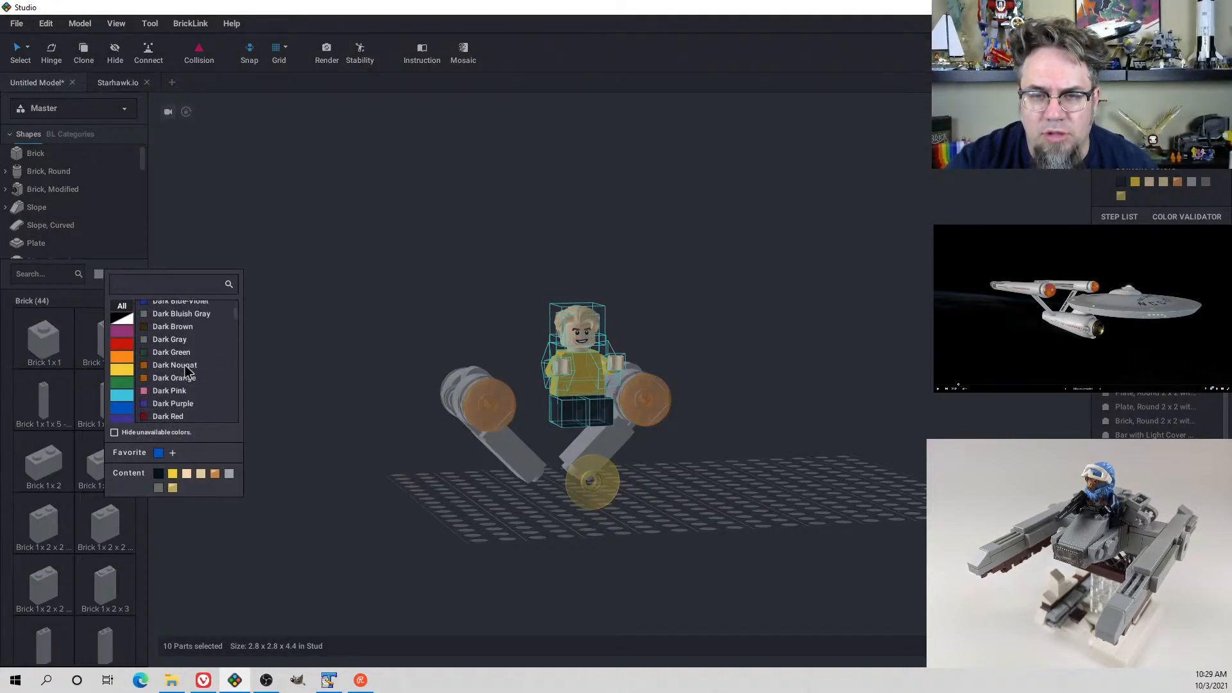
pyautogui.scroll(-10, 187, 359)
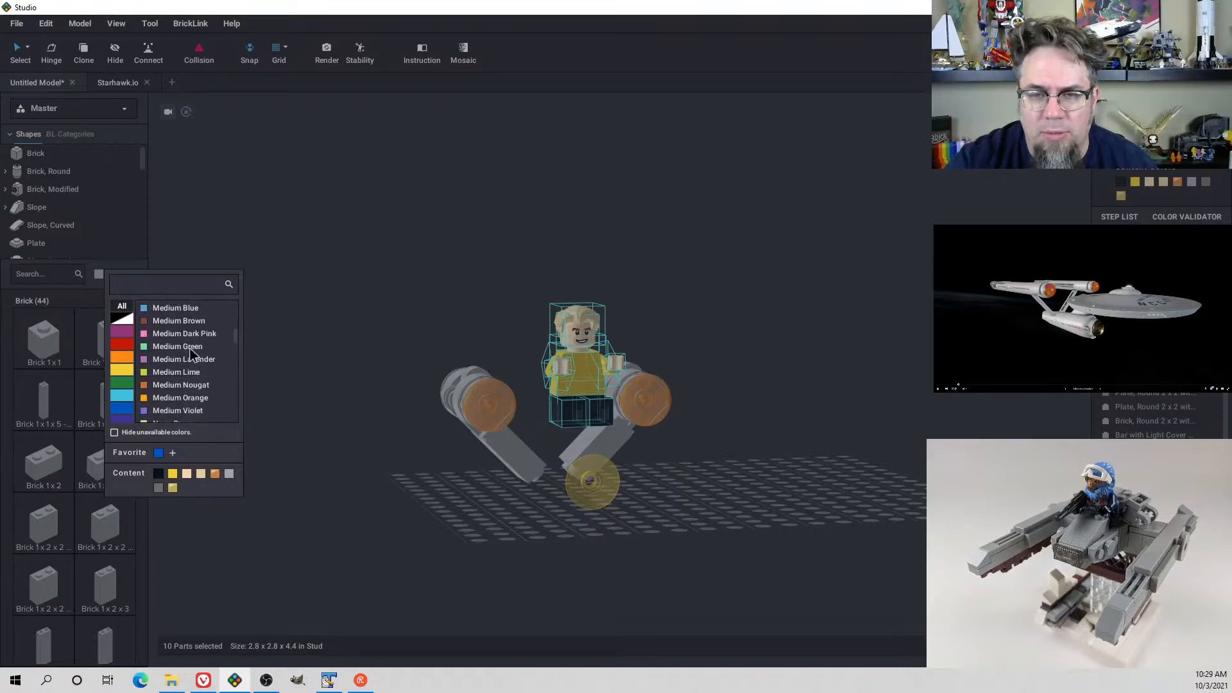
pyautogui.scroll(-8, 193, 346)
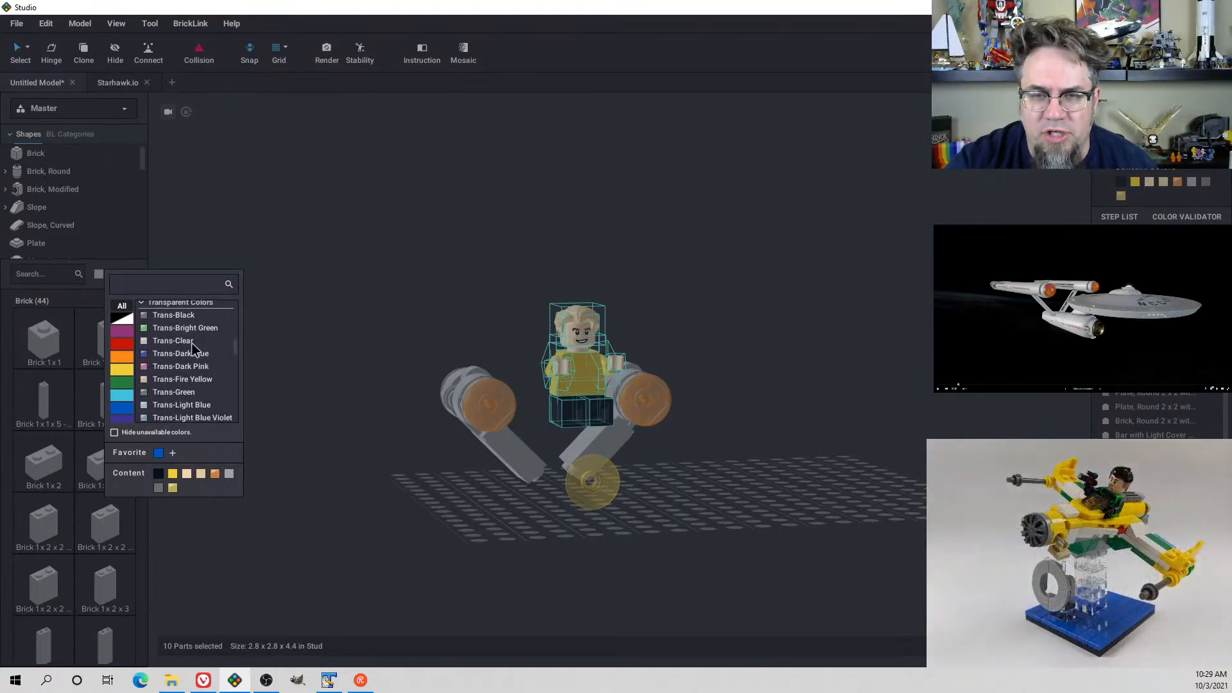
pyautogui.scroll(-8, 194, 340)
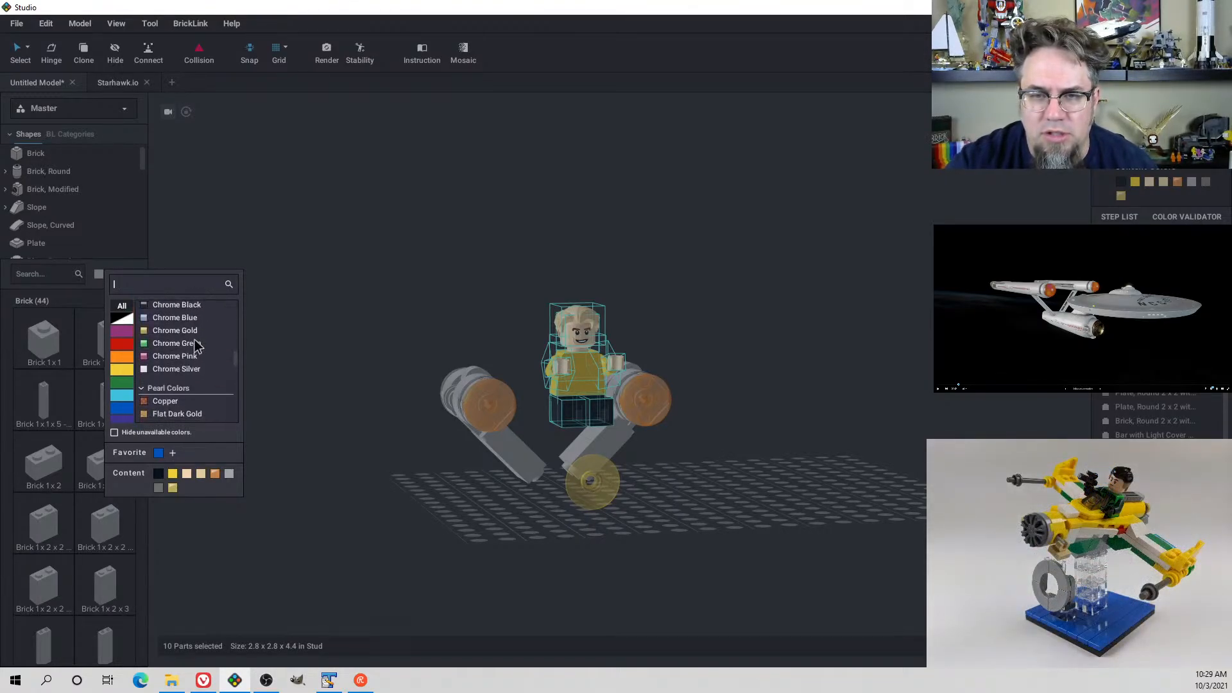
pyautogui.scroll(-2, 195, 341)
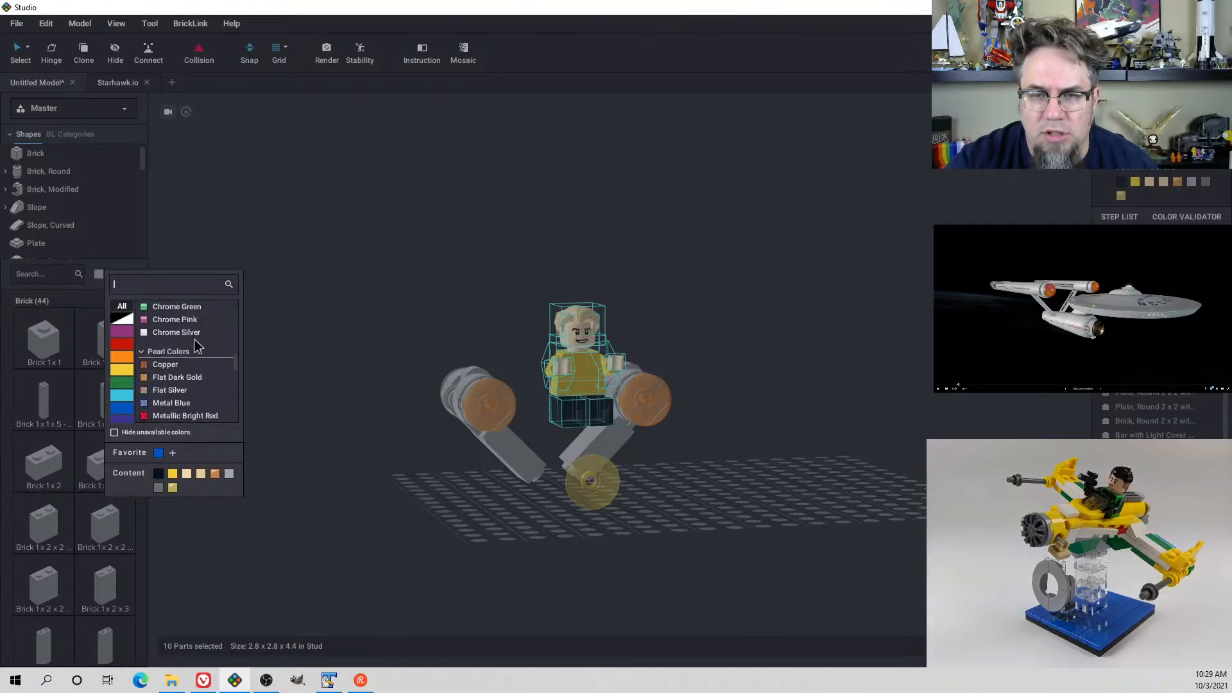
pyautogui.click(185, 350)
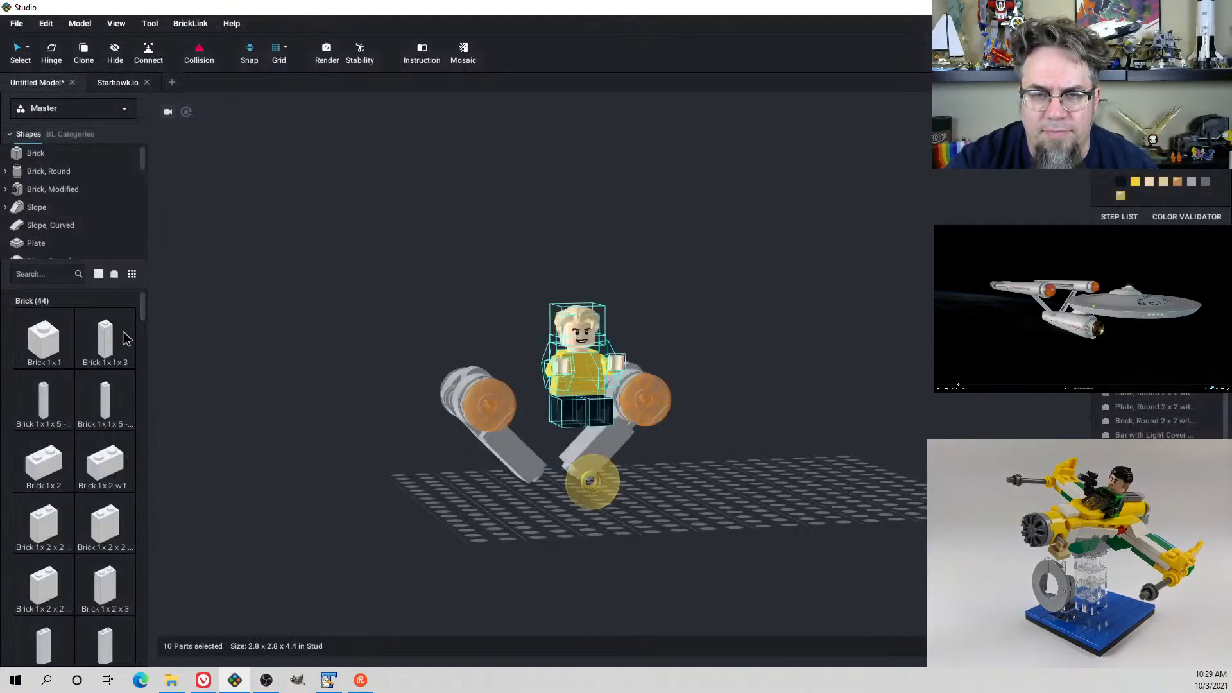
# Hide parts unavailable in the chosen colour and look through the remaining Chrome Silver parts
pyautogui.click(99, 274)
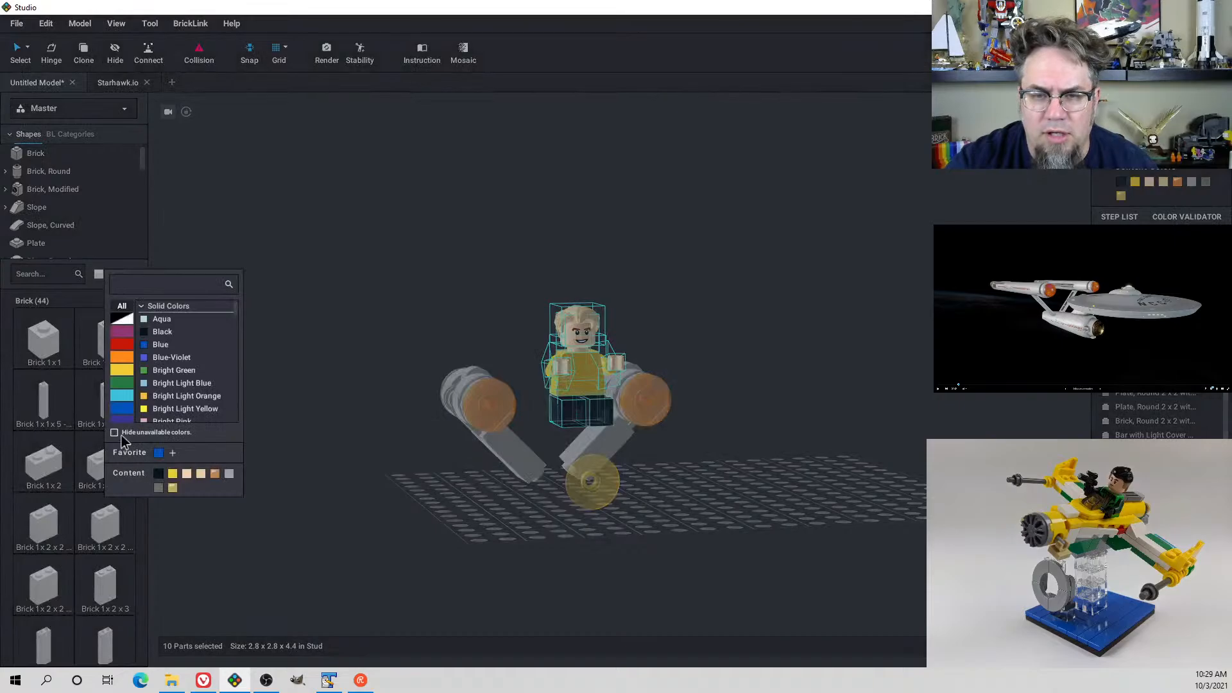
pyautogui.click(224, 246)
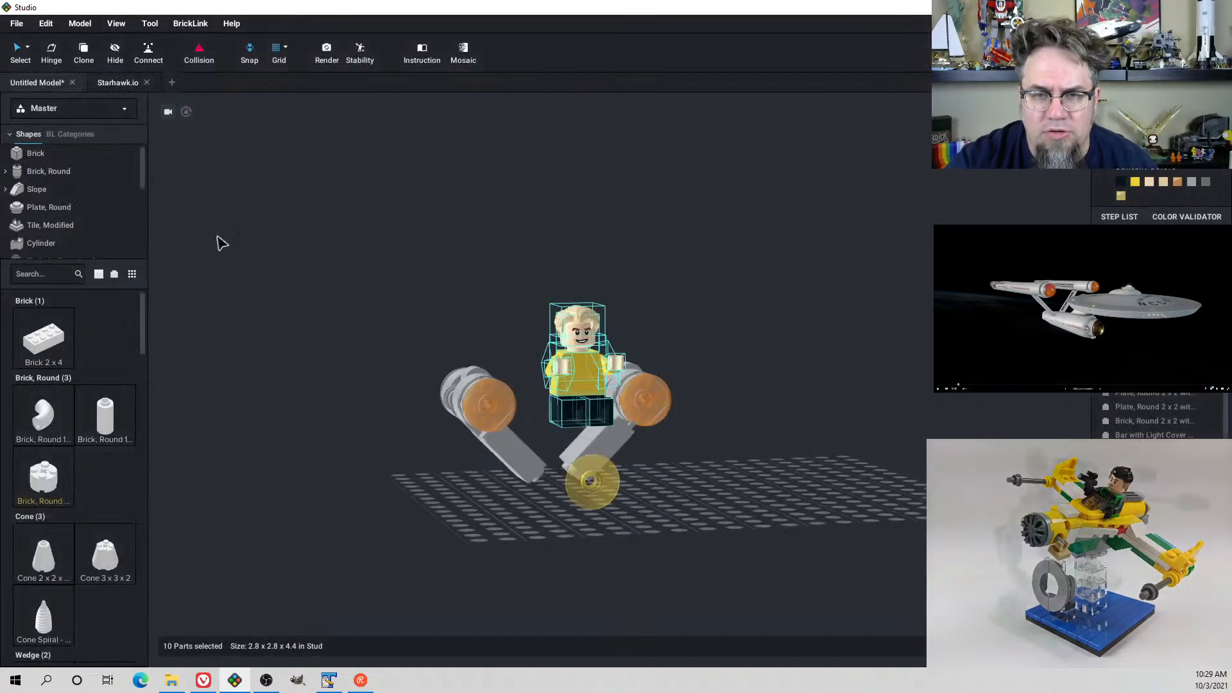
pyautogui.moveTo(145, 342)
pyautogui.mouseDown()
pyautogui.moveTo(154, 391)
pyautogui.moveTo(159, 345)
pyautogui.mouseUp()
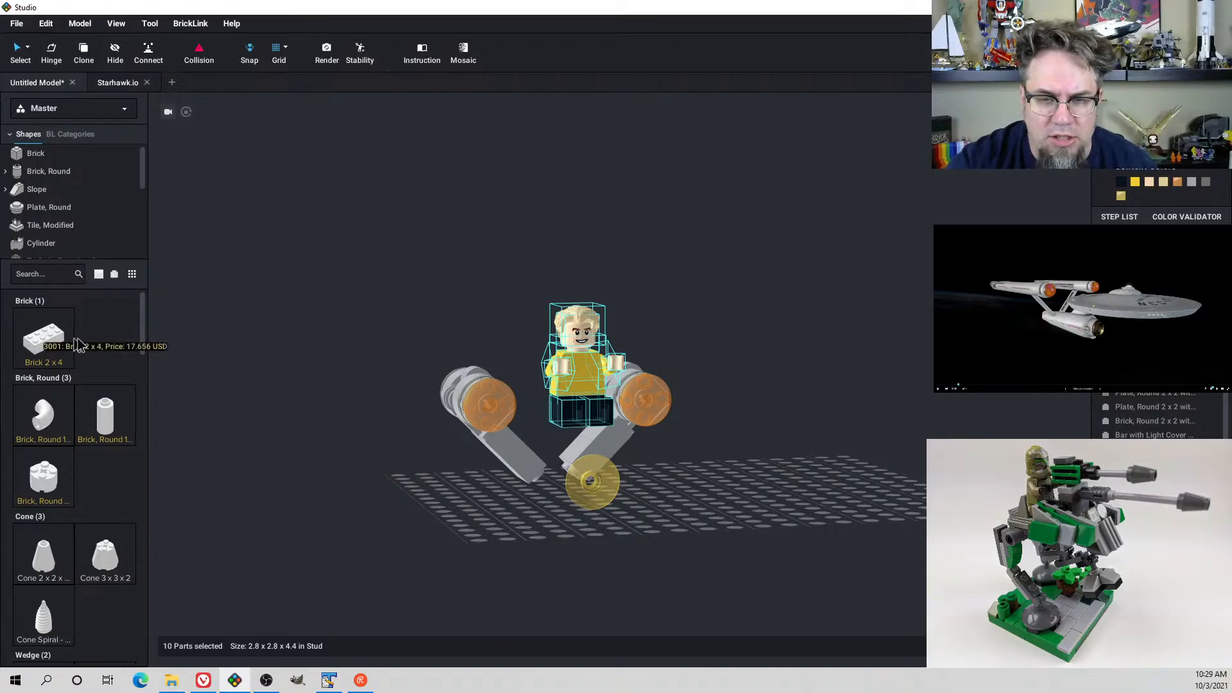
pyautogui.moveTo(145, 328); pyautogui.dragTo(144, 346)
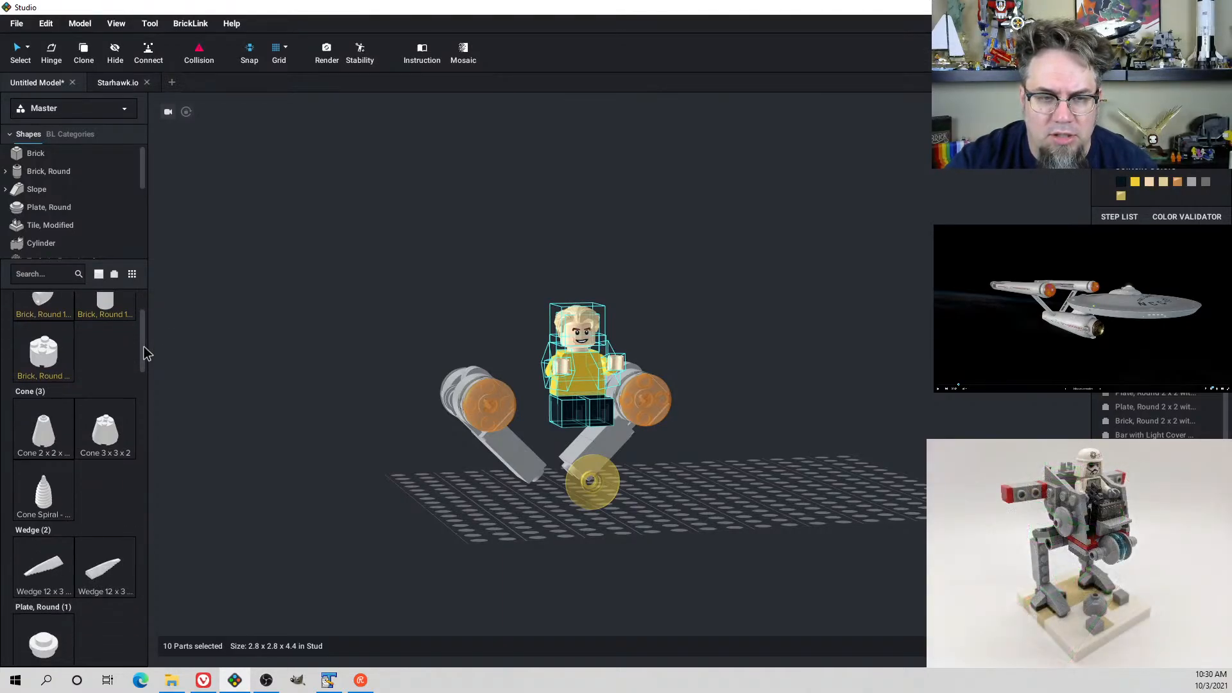
pyautogui.moveTo(143, 346); pyautogui.dragTo(154, 319)
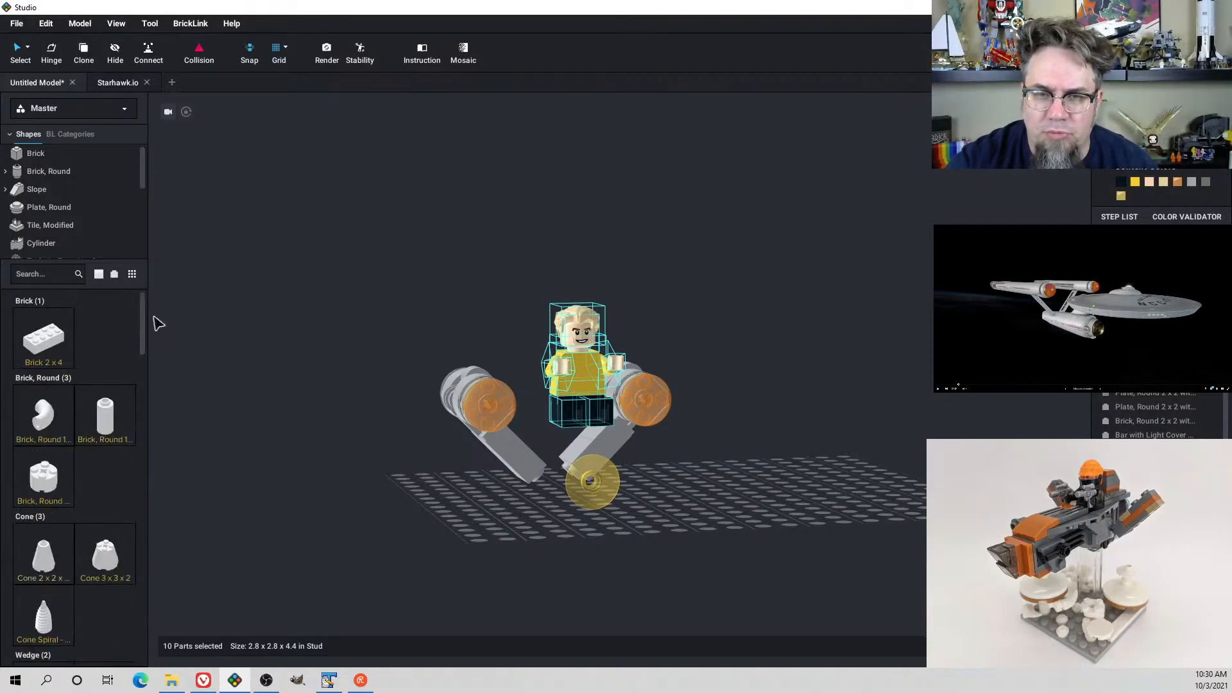
# Change the parts palette colour to Metallic Silver, keeping unavailable parts hidden
pyautogui.click(100, 274)
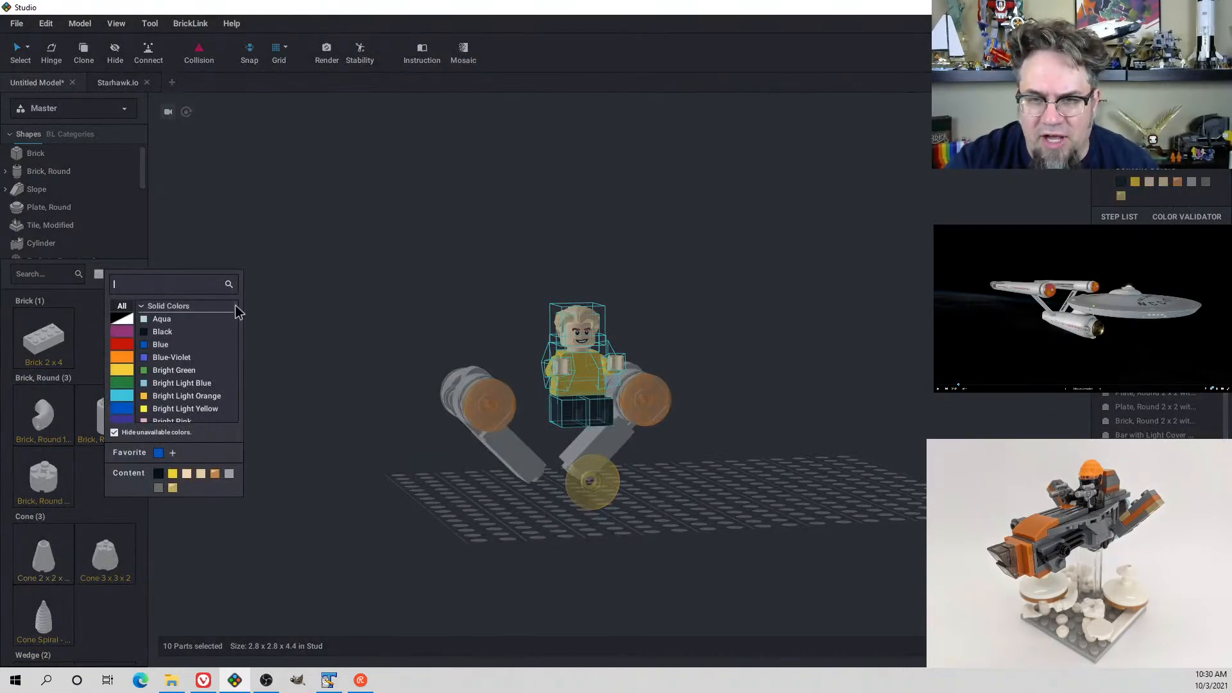
pyautogui.moveTo(237, 307); pyautogui.dragTo(237, 352)
pyautogui.scroll(-8, 199, 365)
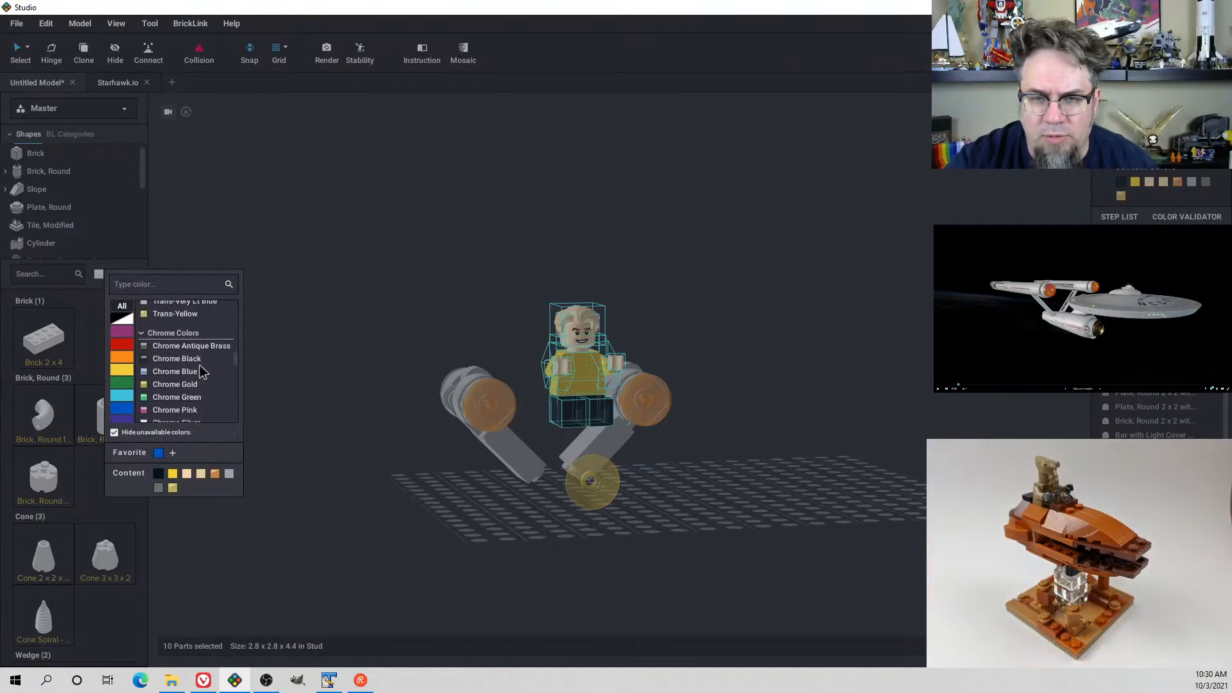
pyautogui.scroll(-4, 204, 363)
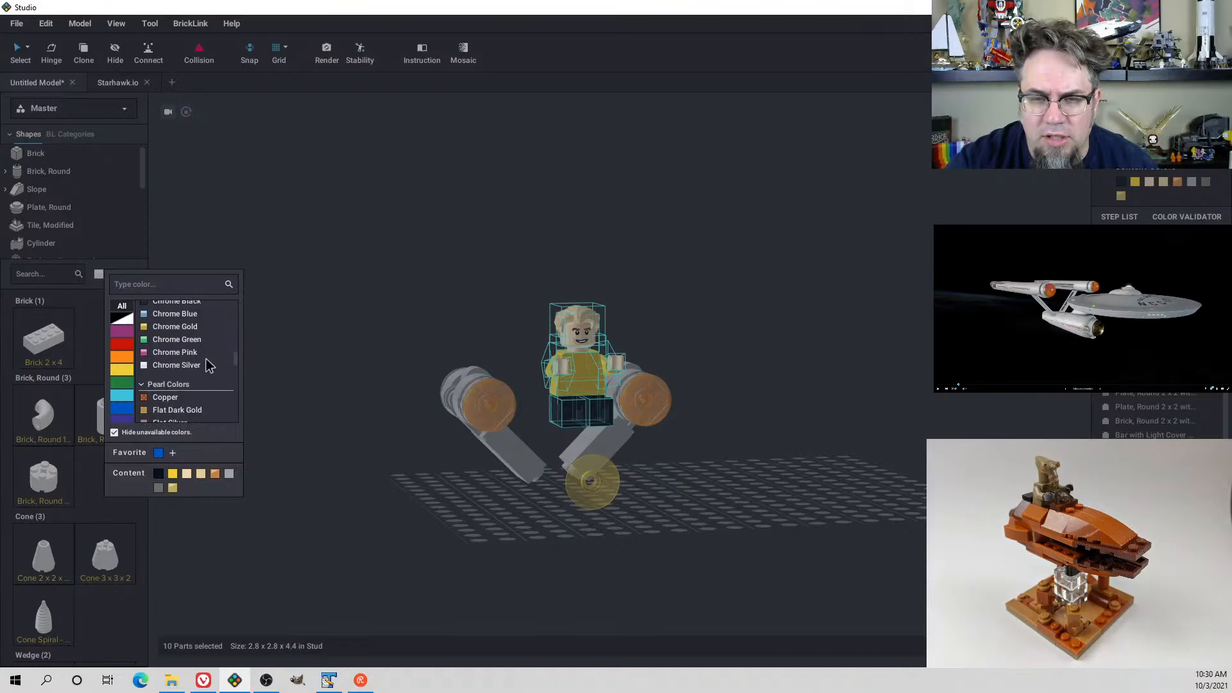
pyautogui.scroll(-3, 207, 363)
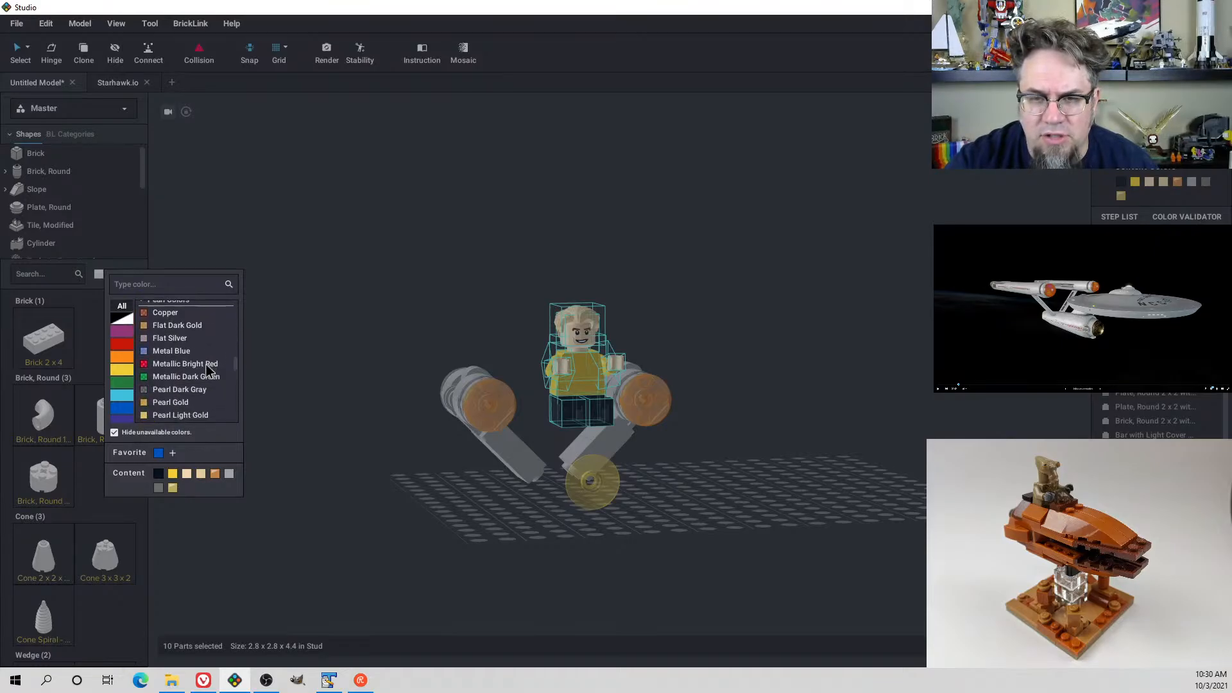
pyautogui.scroll(-3, 214, 363)
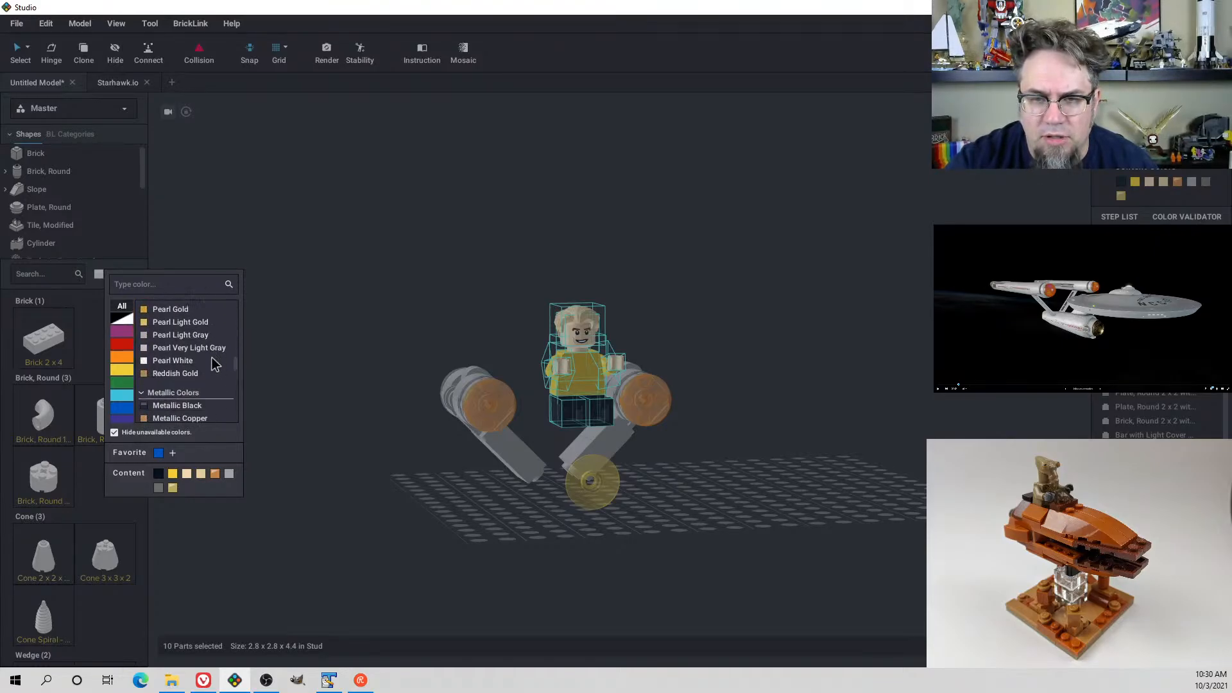
pyautogui.scroll(-1, 210, 355)
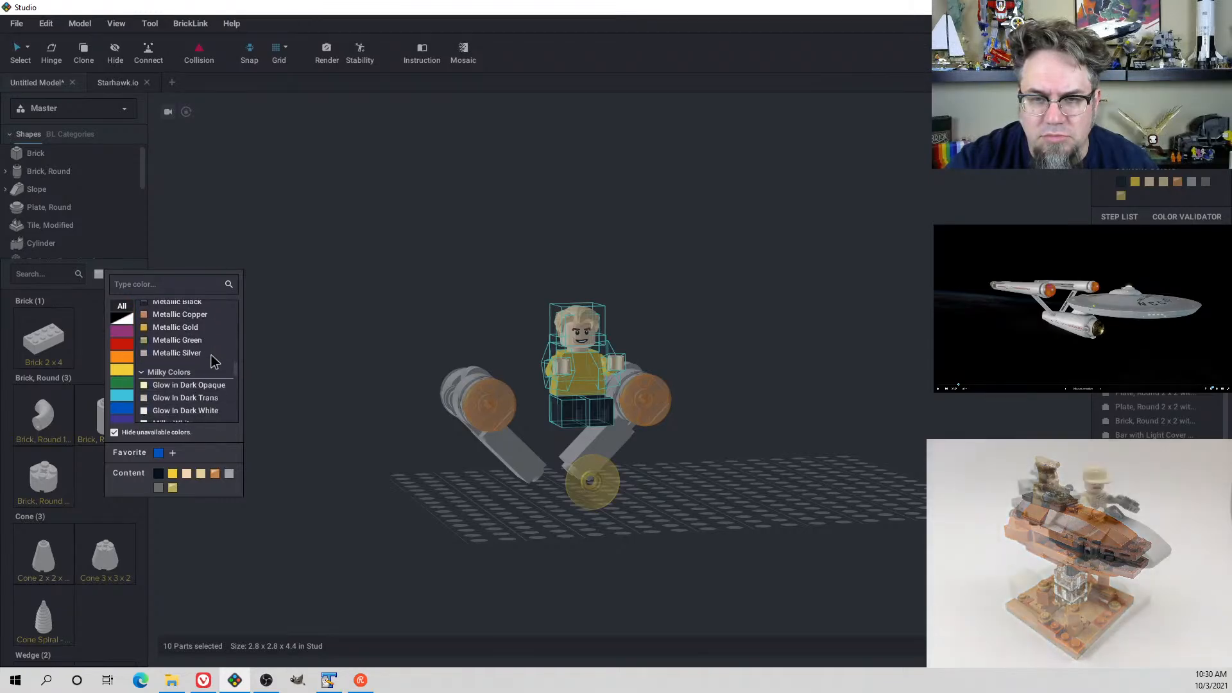
pyautogui.press('Escape')
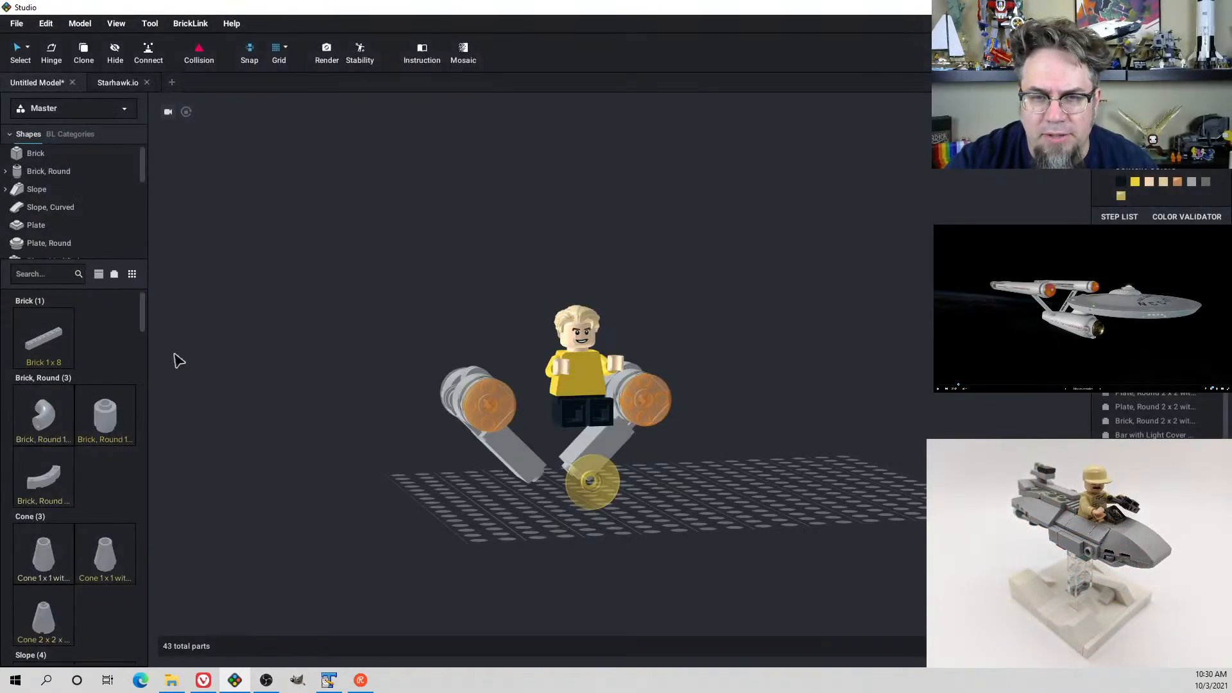
# Look through the parts available in Metallic Silver, from bricks and cones to slopes and wedges
pyautogui.moveTo(141, 321)
pyautogui.mouseDown()
pyautogui.moveTo(153, 351)
pyautogui.moveTo(160, 325)
pyautogui.mouseUp()
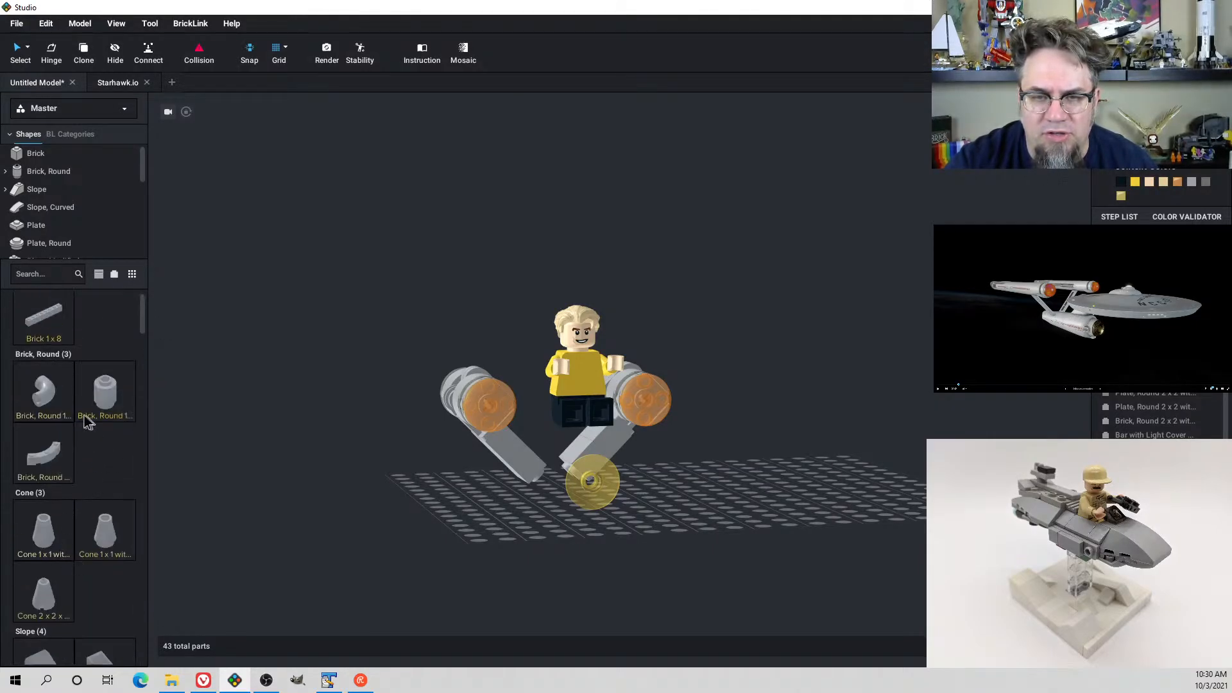
pyautogui.scroll(-5, 144, 334)
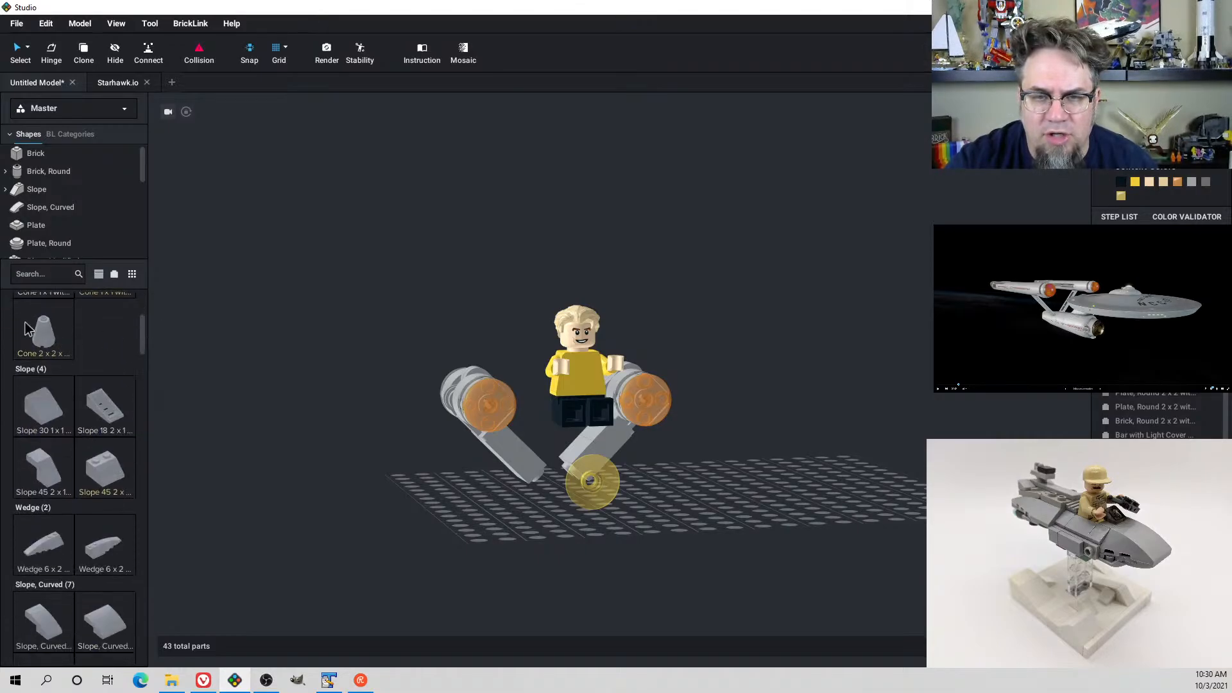
pyautogui.moveTo(144, 340); pyautogui.dragTo(181, 319)
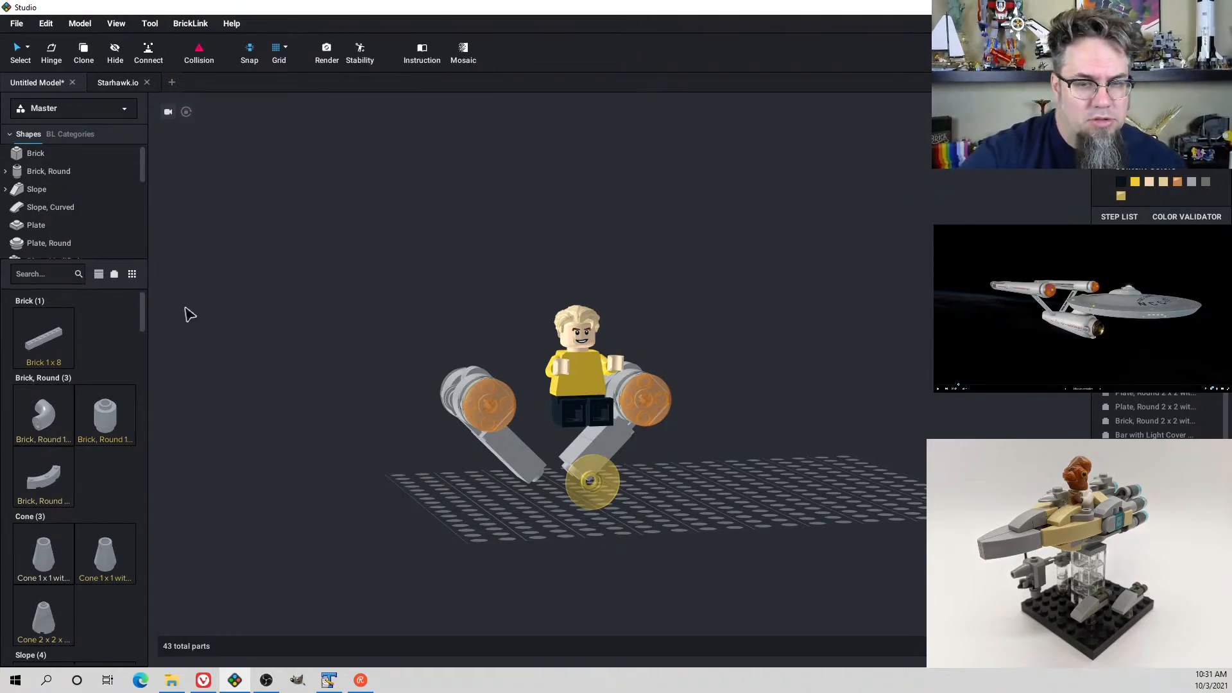
# Set the parts palette colour to Light Bluish Gray
pyautogui.moveTo(696, 490); pyautogui.dragTo(710, 495, button='right')
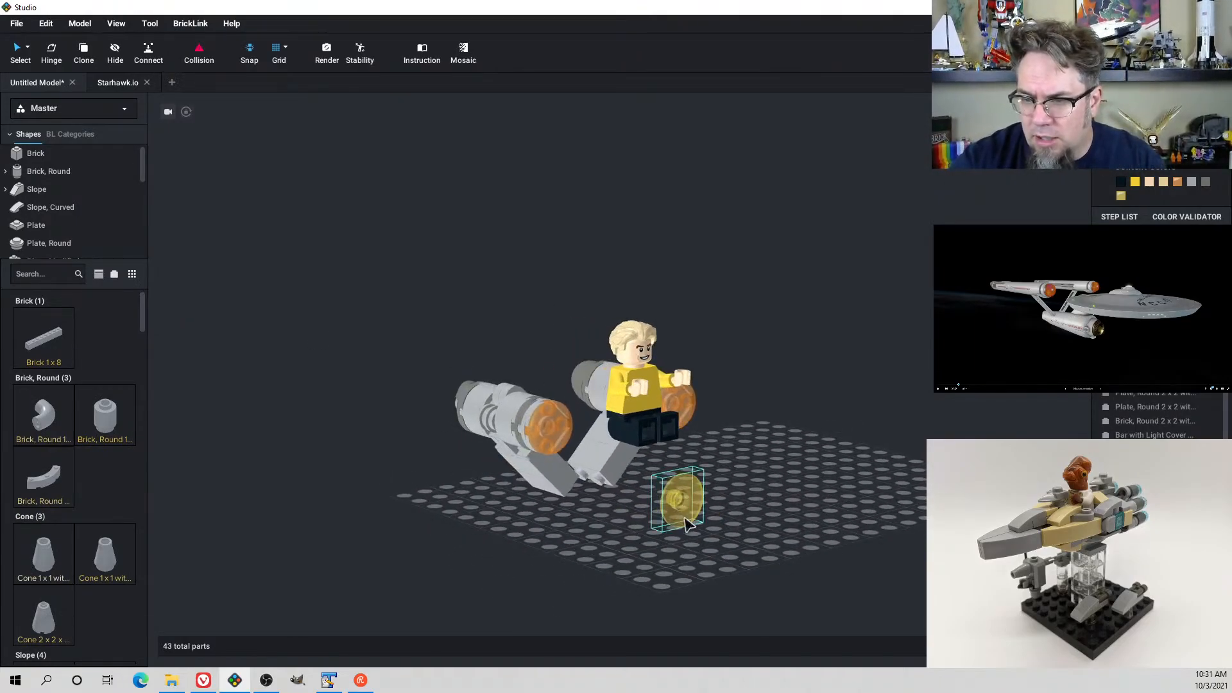
pyautogui.click(692, 508)
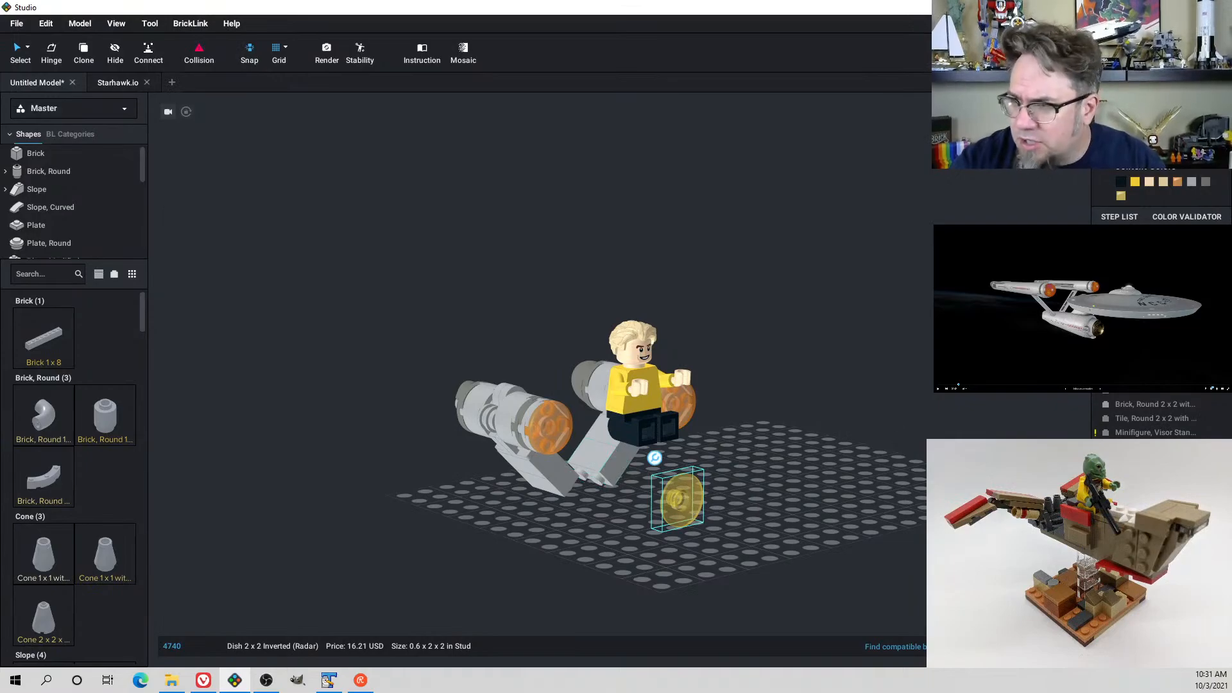
pyautogui.click(52, 269)
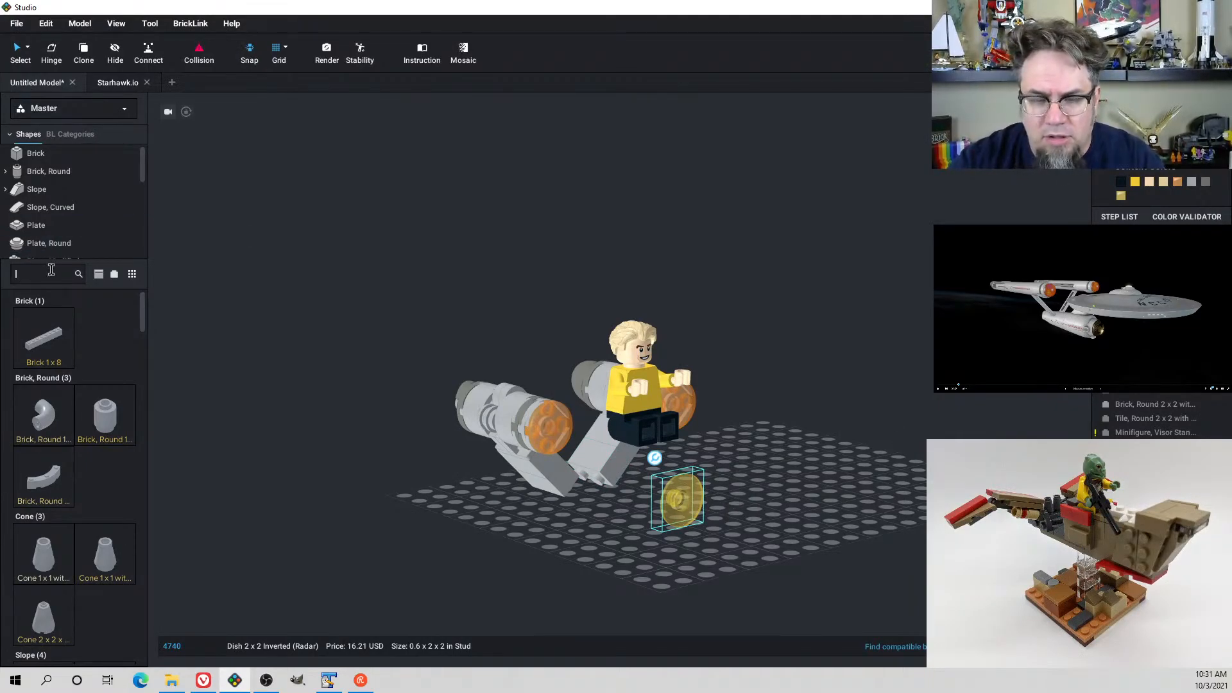
pyautogui.click(114, 274)
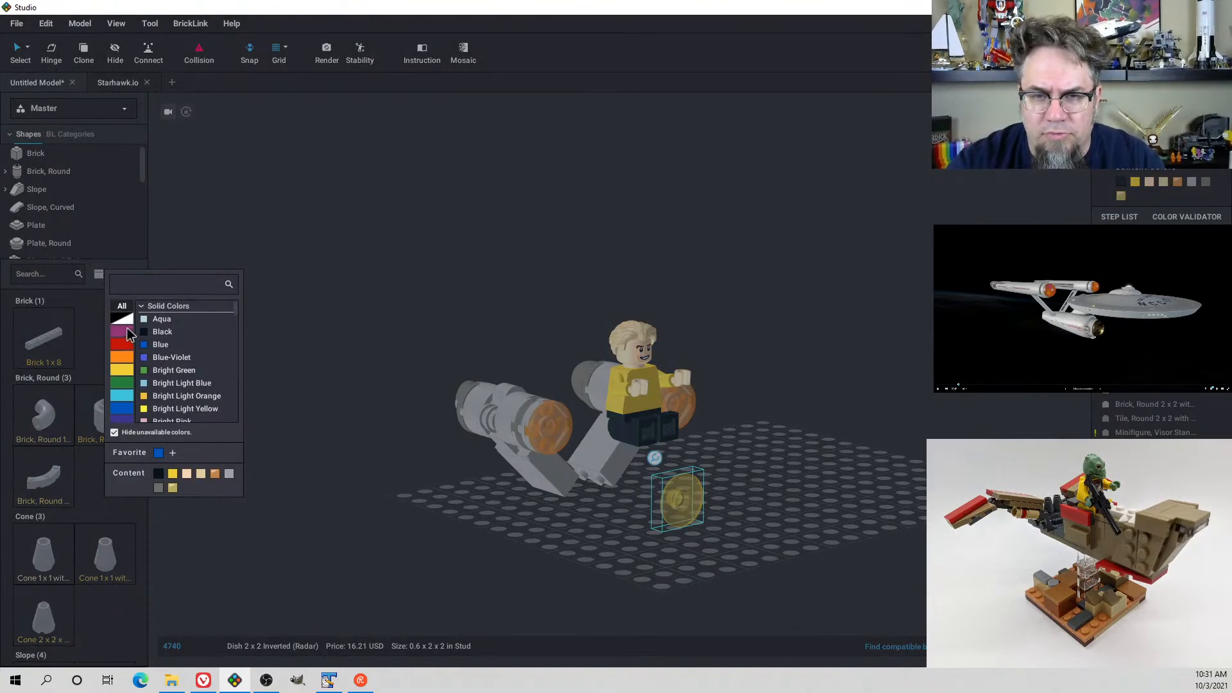
pyautogui.click(128, 321)
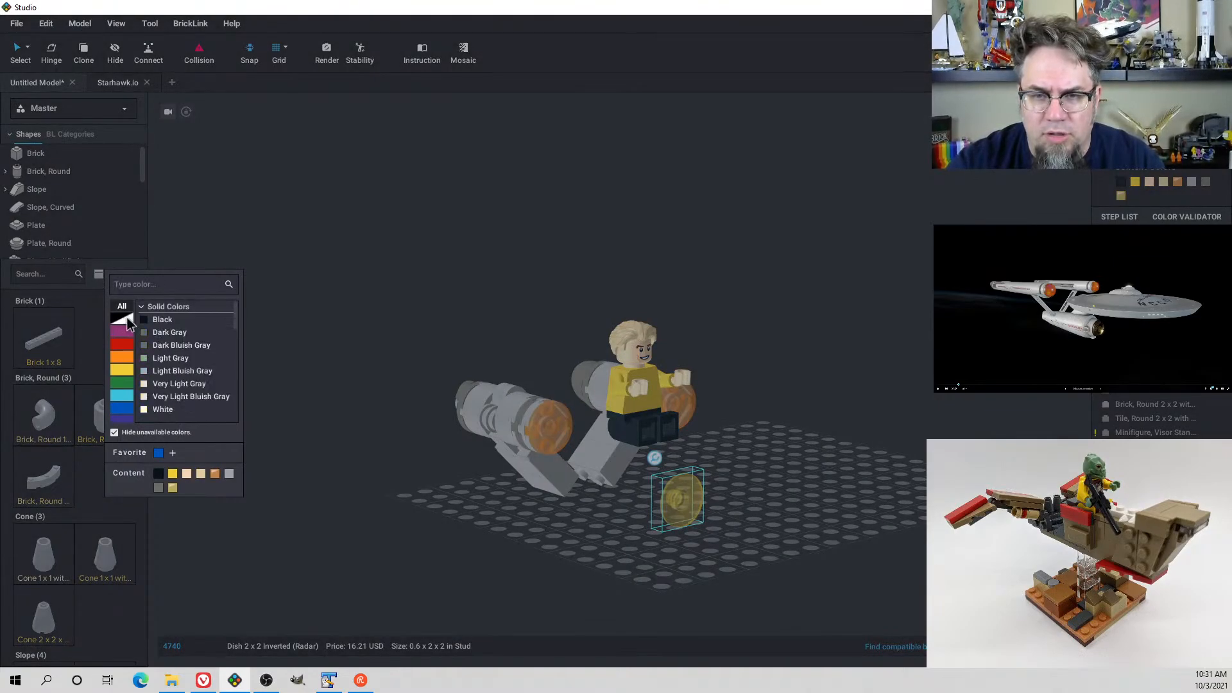
pyautogui.click(147, 364)
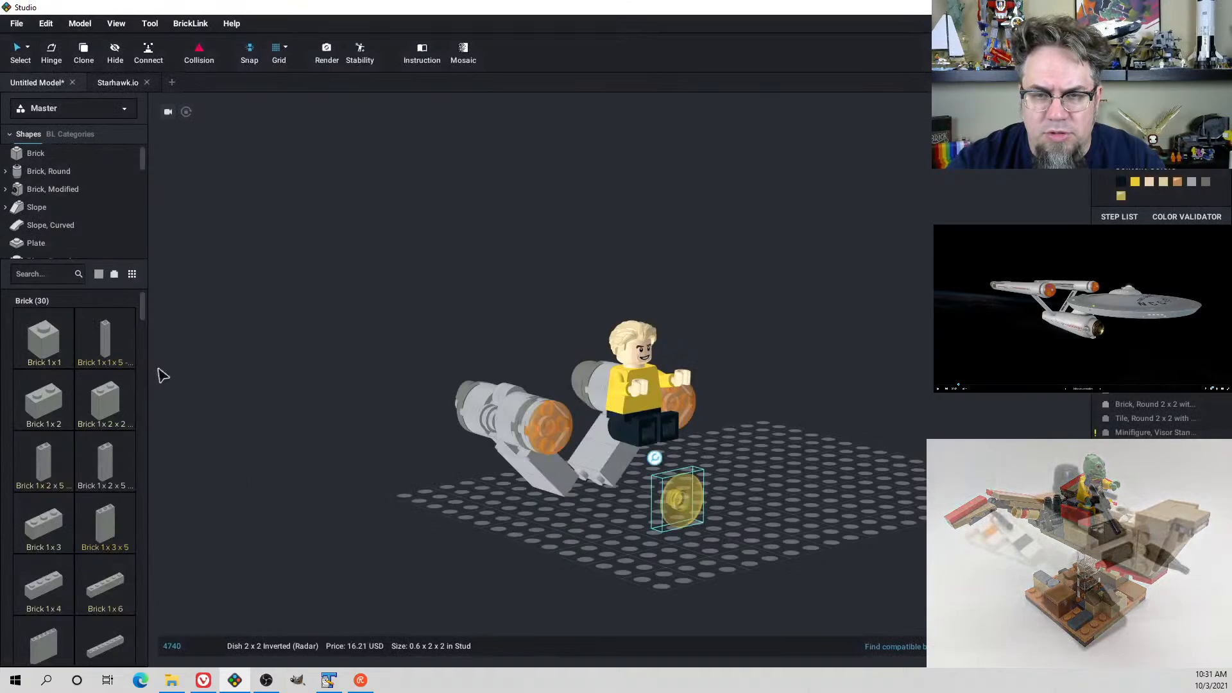
pyautogui.click(102, 275)
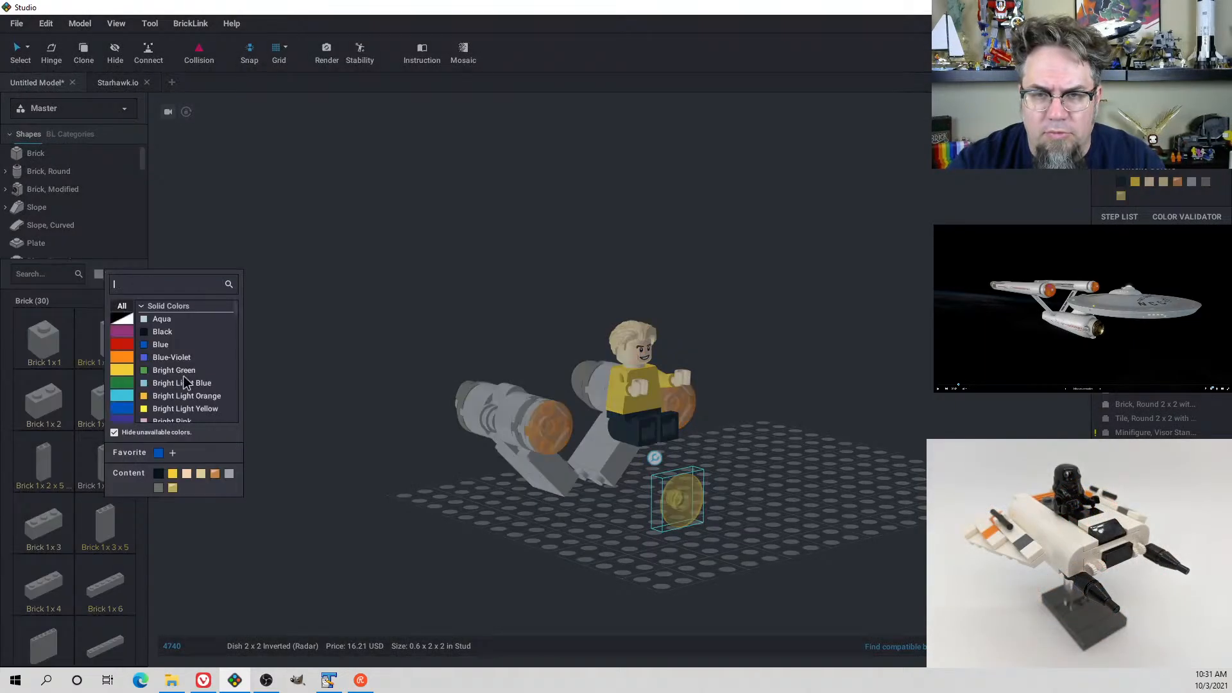
pyautogui.click(123, 318)
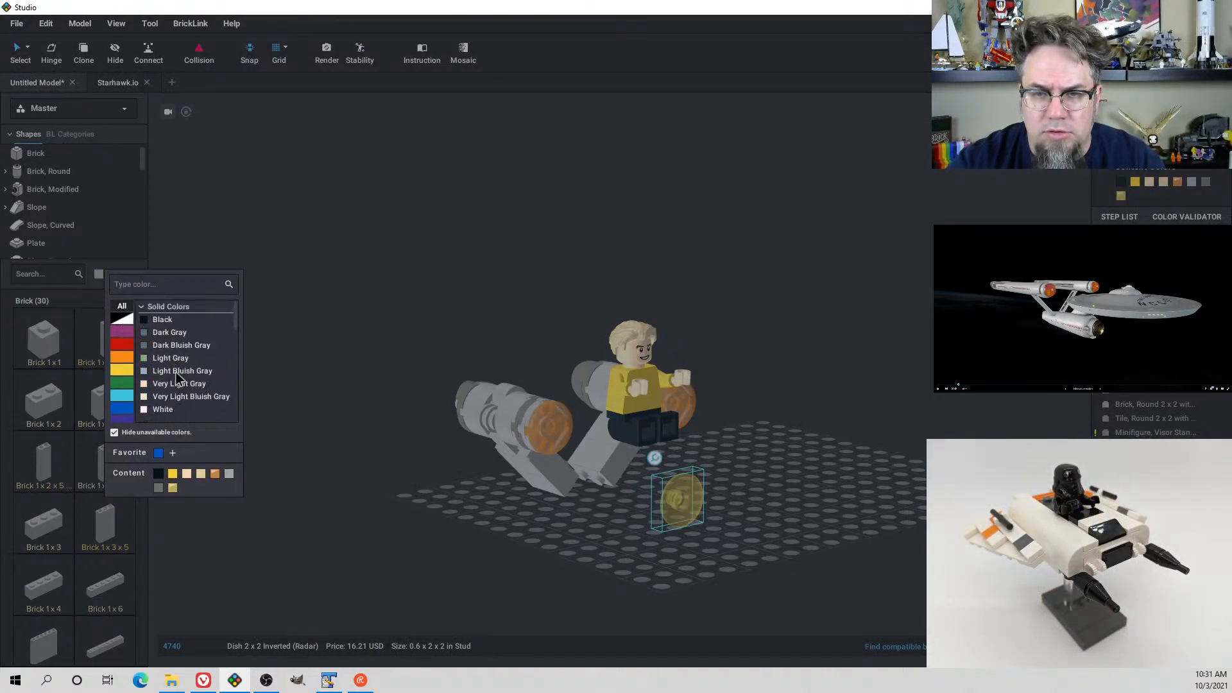
pyautogui.click(176, 372)
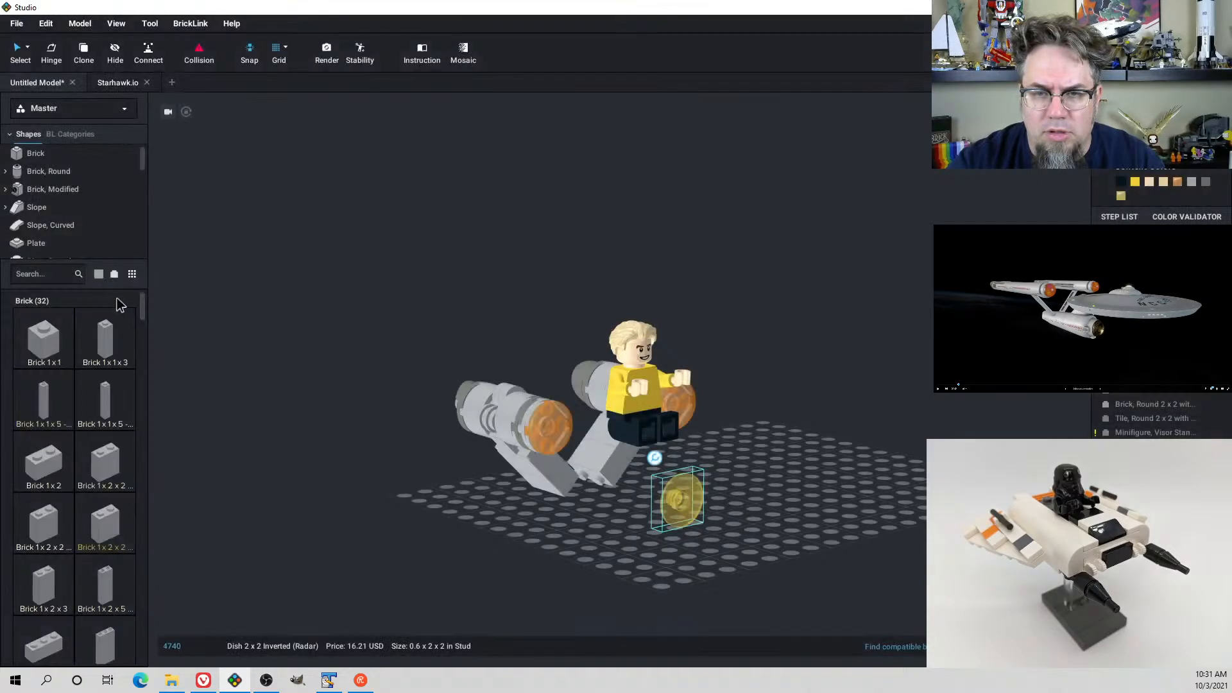
# Show the parts that are unavailable in the chosen palette colour again
pyautogui.click(101, 276)
pyautogui.click(114, 433)
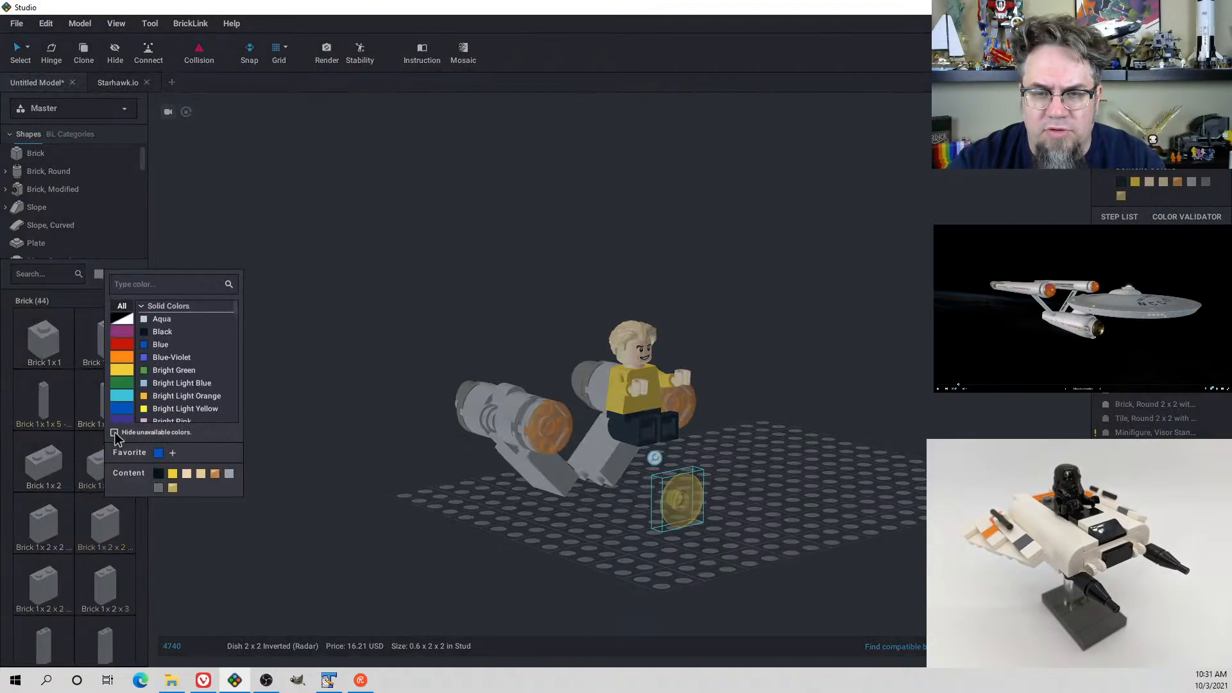
pyautogui.click(177, 247)
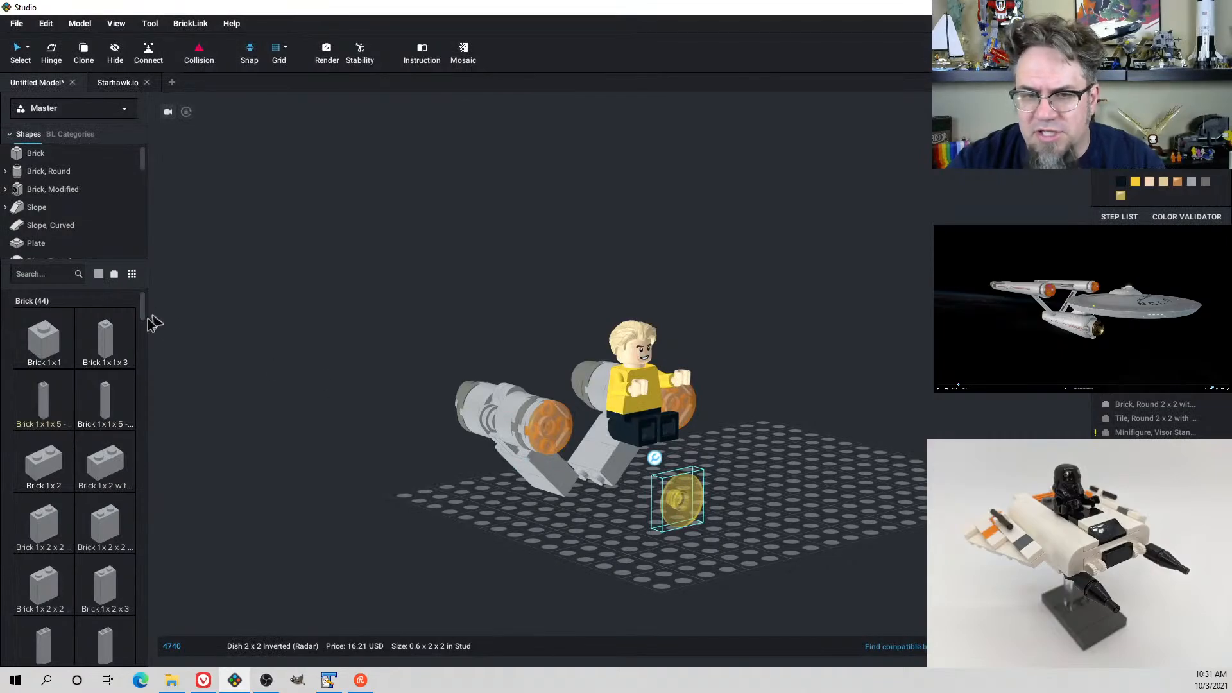
# Search the parts palette for "bar" and place a Bar 3L through the centre of the 2 x 2 radar dish
pyautogui.click(68, 280)
pyautogui.write('bar')
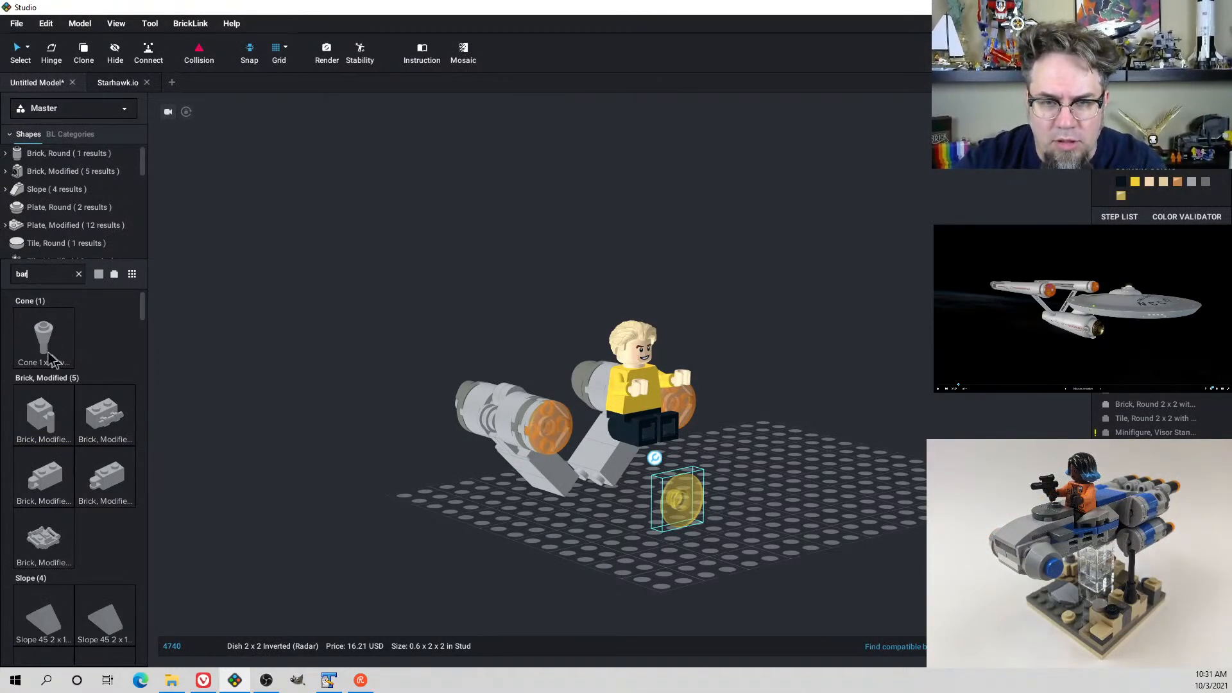
pyautogui.moveTo(44, 339); pyautogui.dragTo(36, 390)
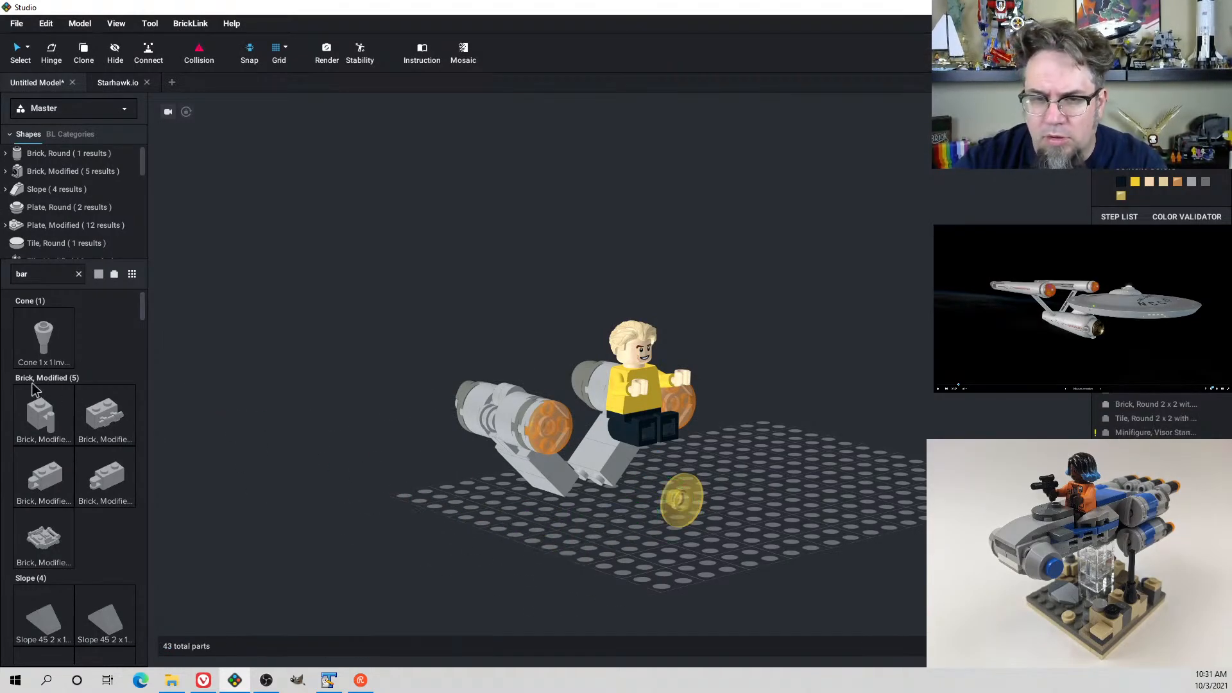
pyautogui.doubleClick(67, 282)
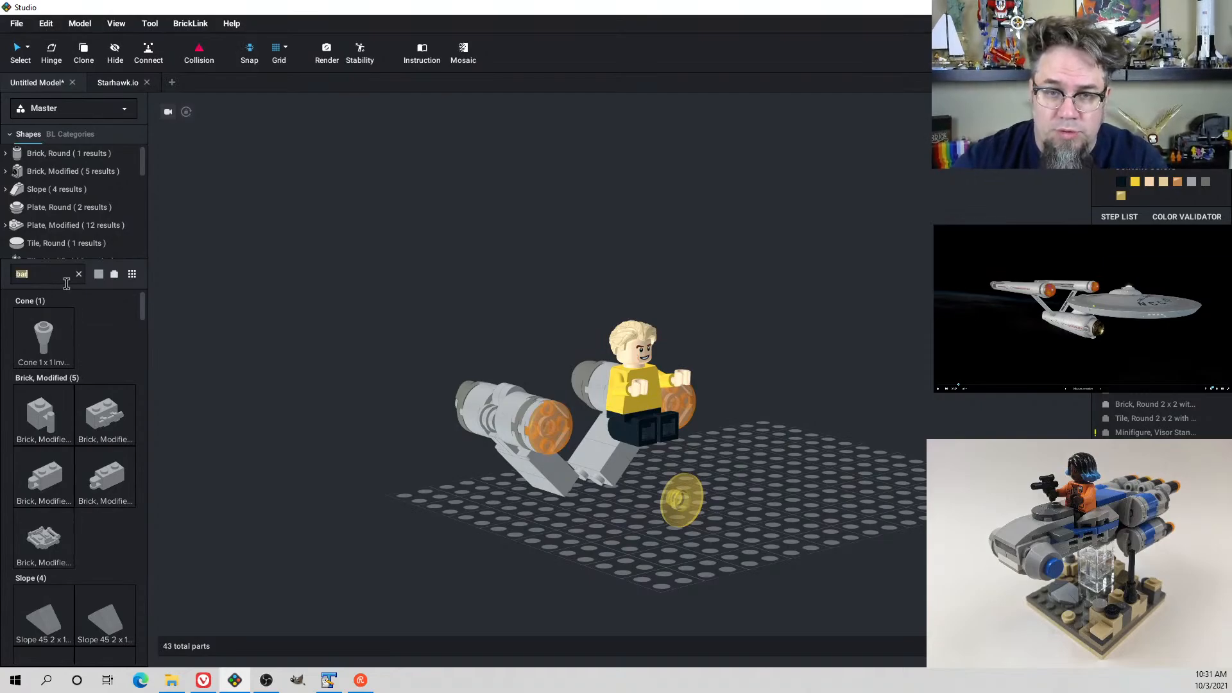
pyautogui.scroll(-5, 100, 473)
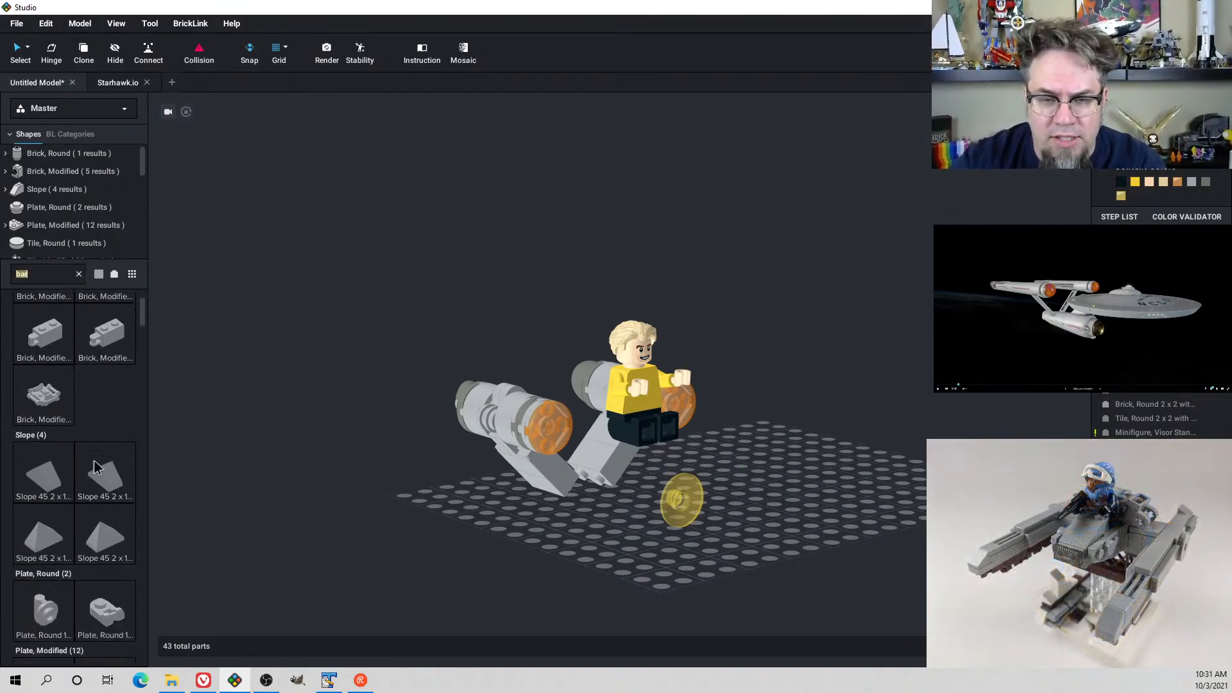
pyautogui.scroll(-15, 97, 474)
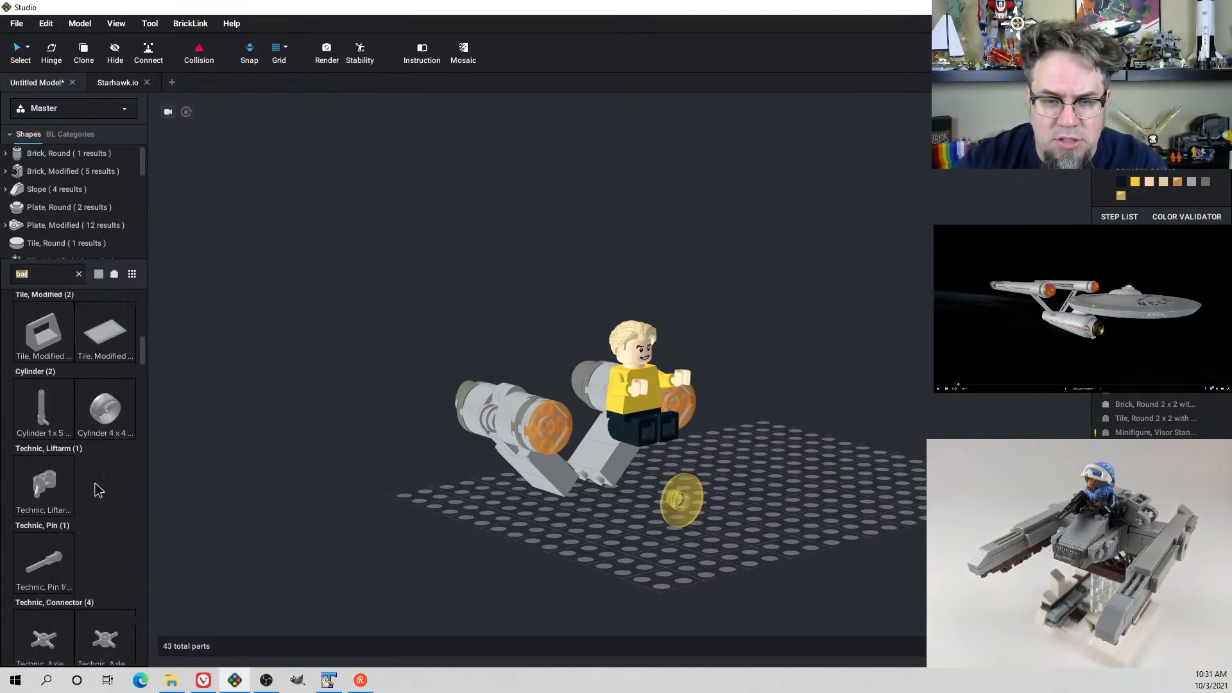
pyautogui.scroll(-3, 96, 485)
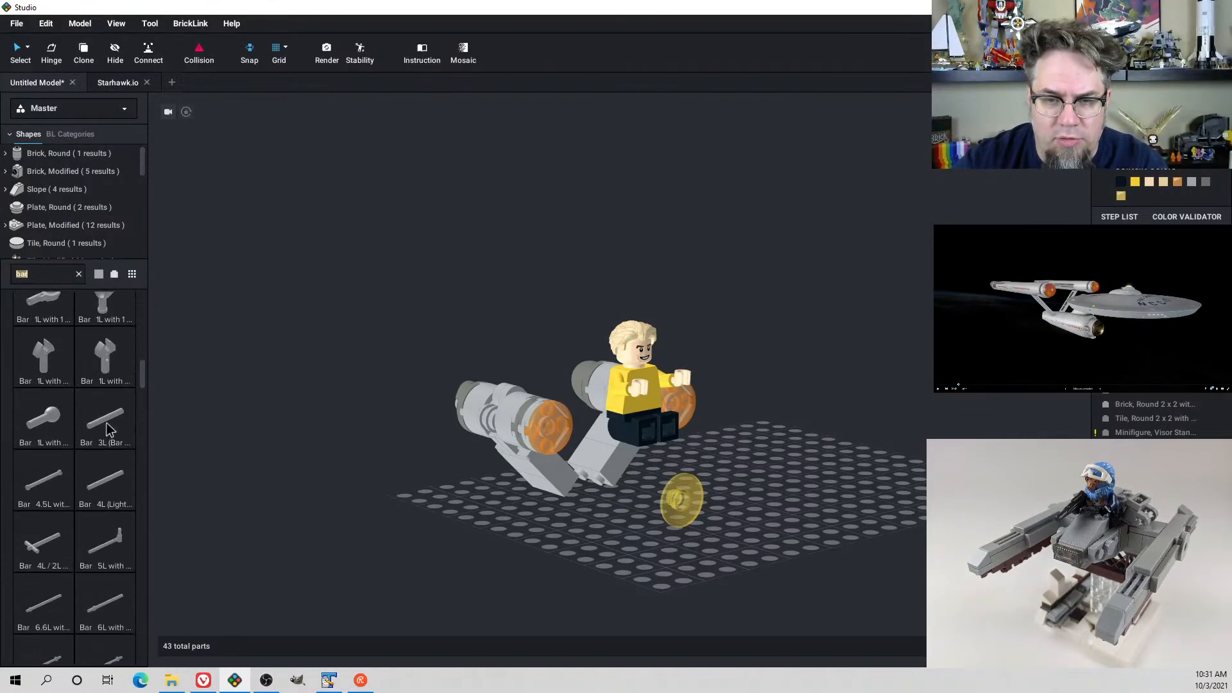
pyautogui.click(105, 424)
pyautogui.click(668, 496)
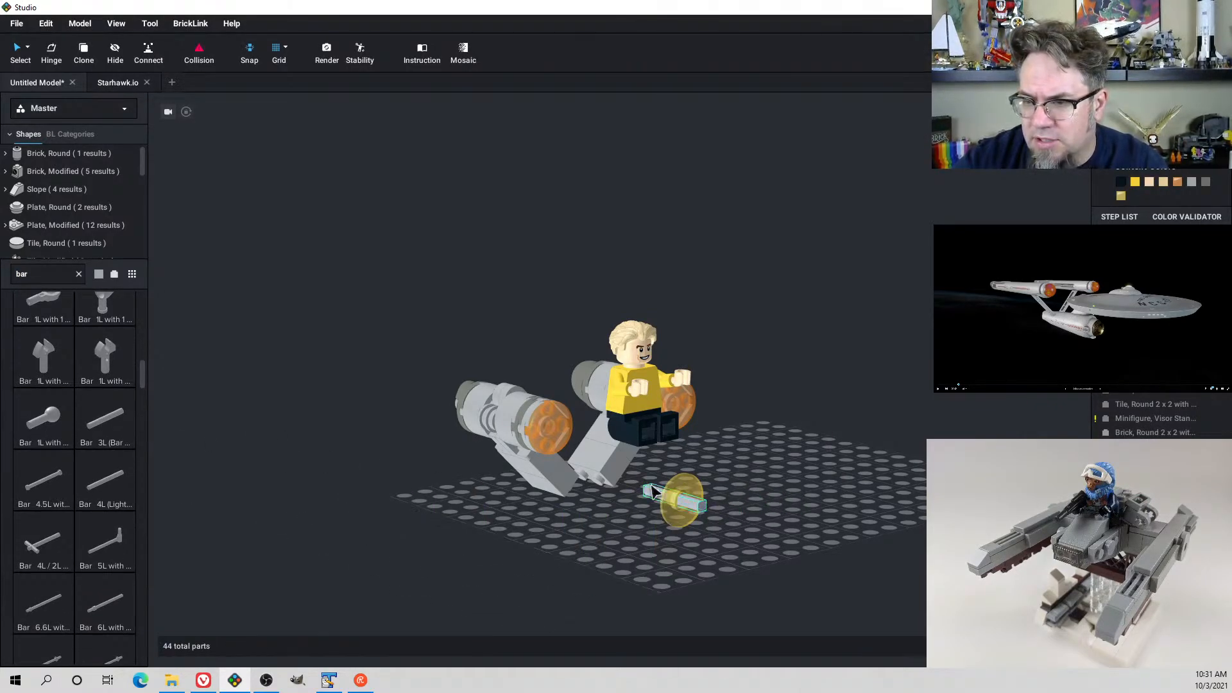
# Recolour the 3L bar through the dish to an opaque gold
pyautogui.click(1121, 197)
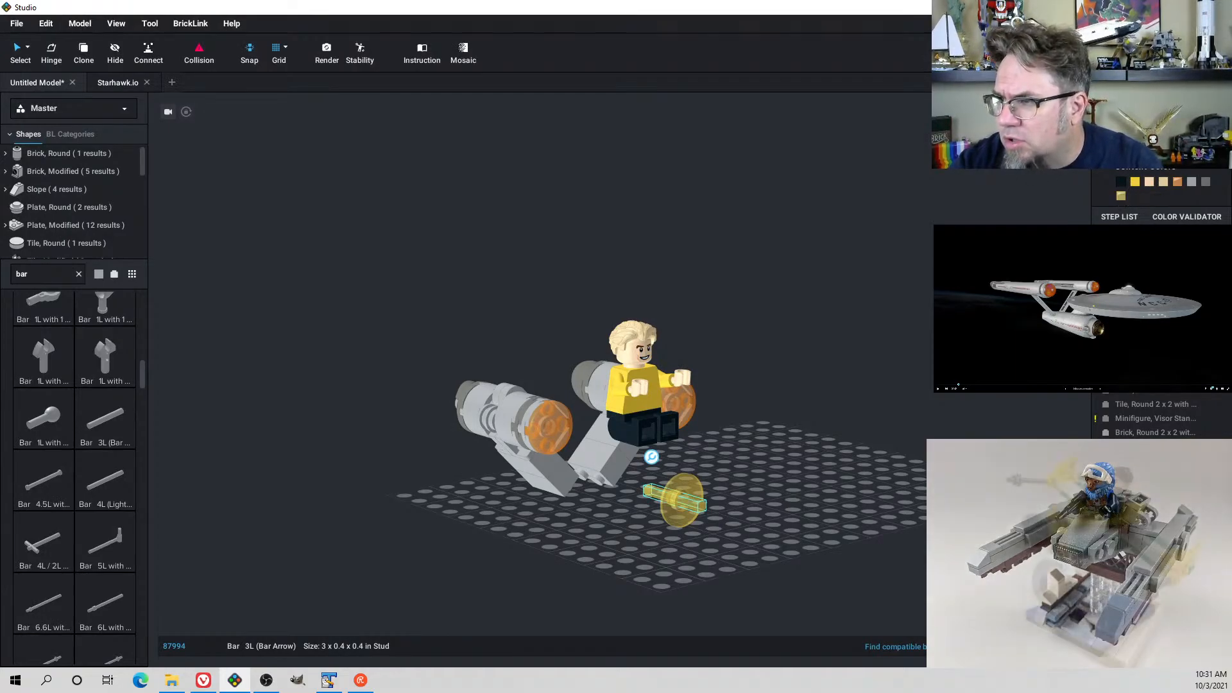
pyautogui.click(1161, 111)
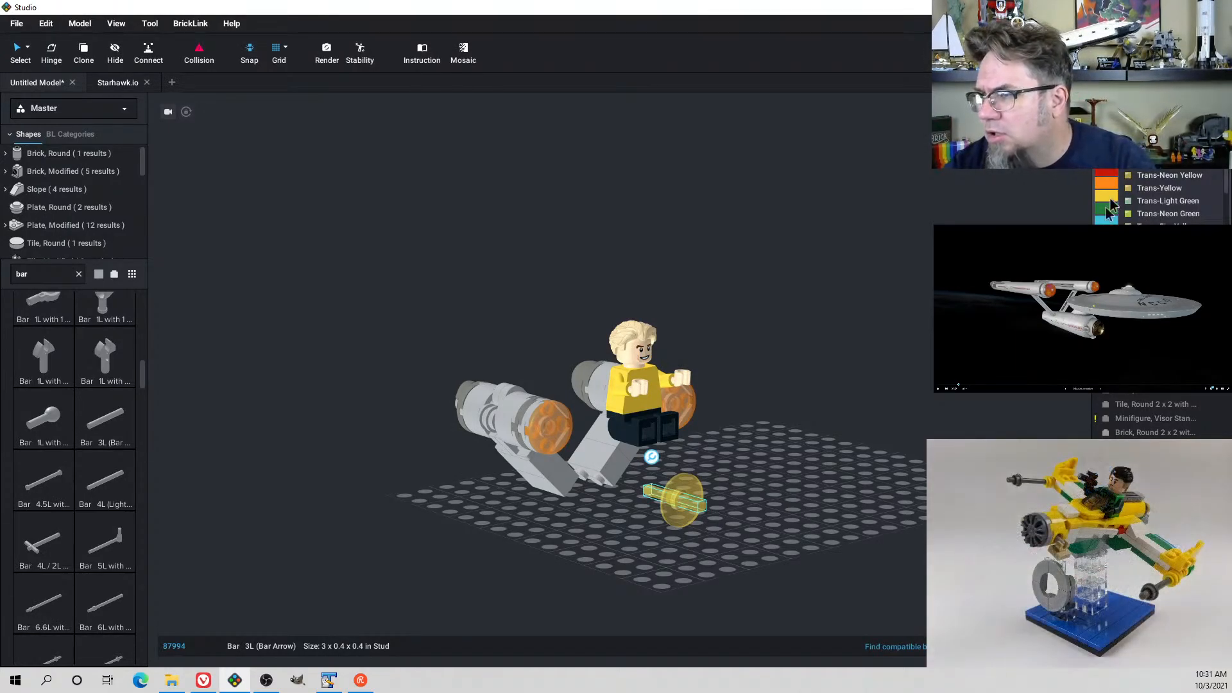
pyautogui.scroll(10, 1161, 199)
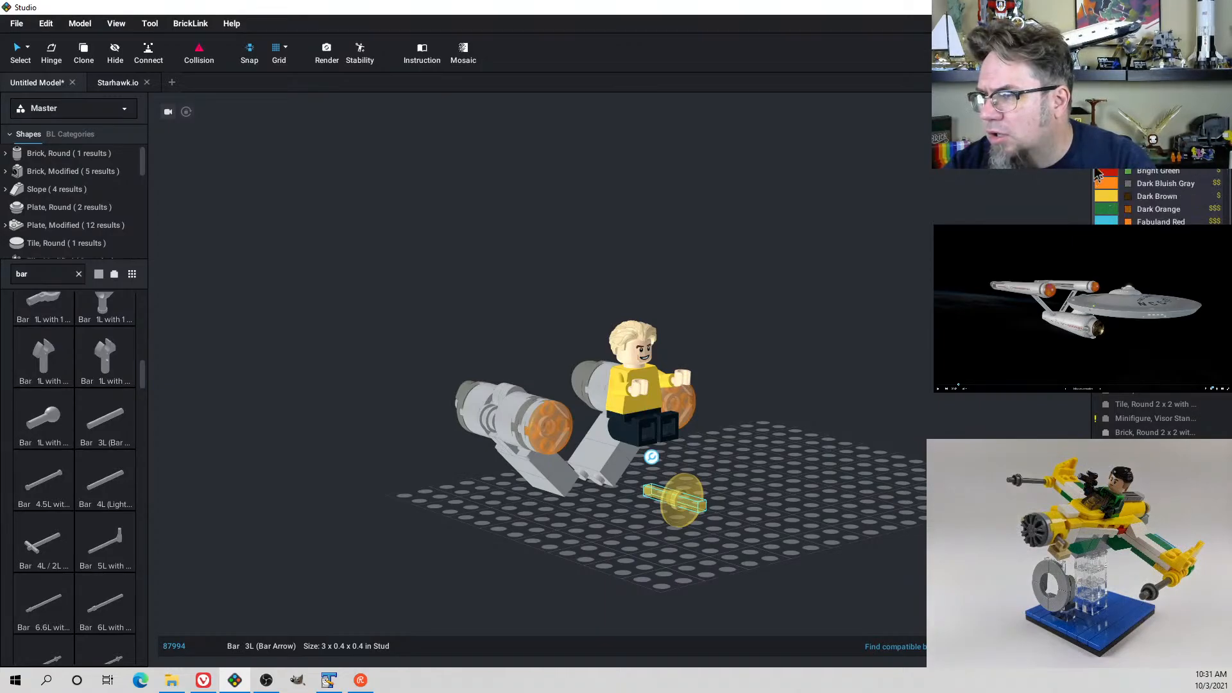
pyautogui.click(1110, 197)
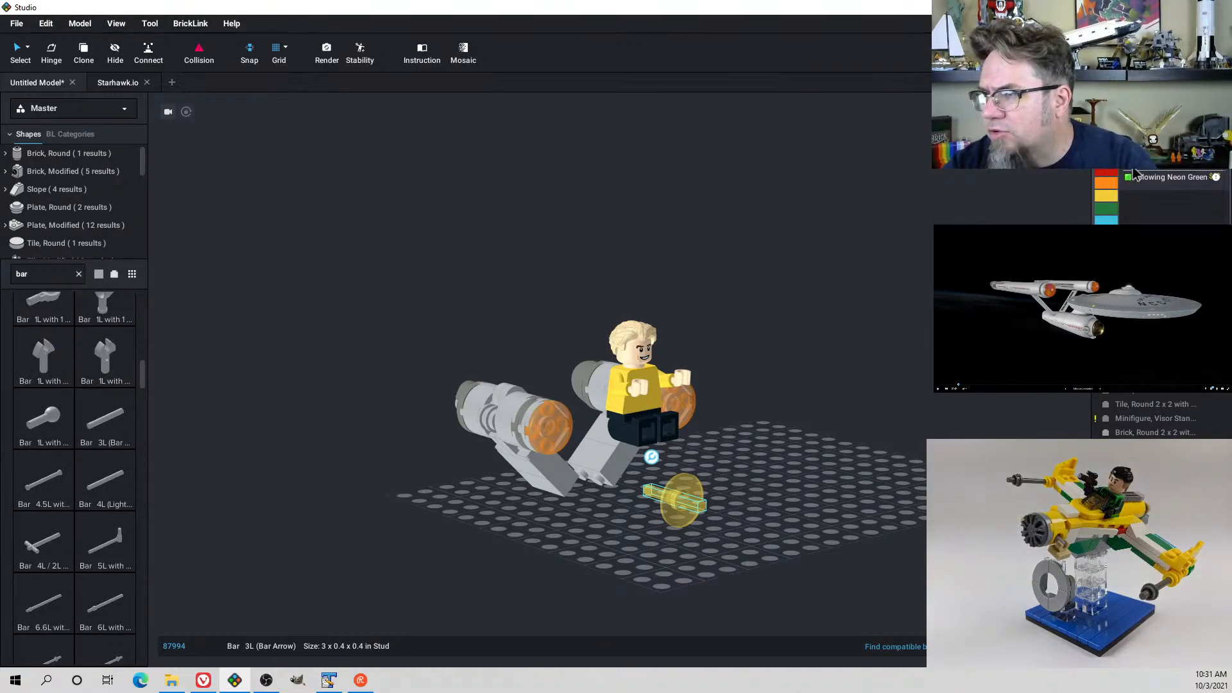
pyautogui.moveTo(758, 474); pyautogui.dragTo(770, 484, button='right')
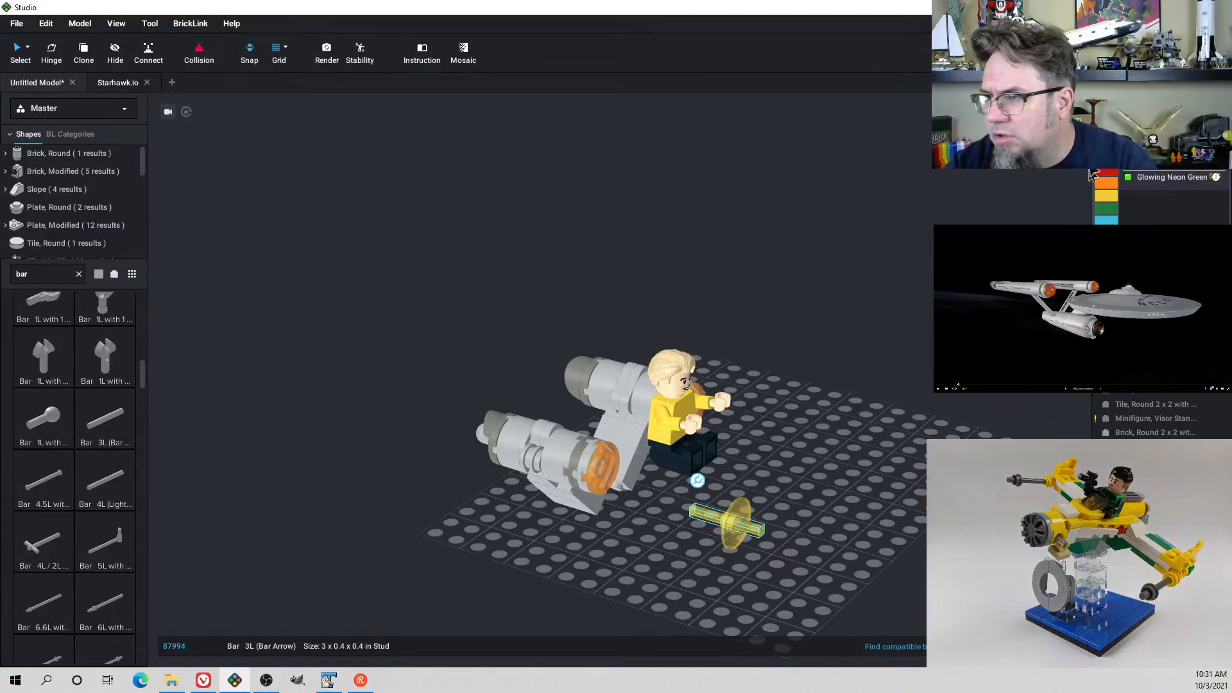
pyautogui.click(1169, 149)
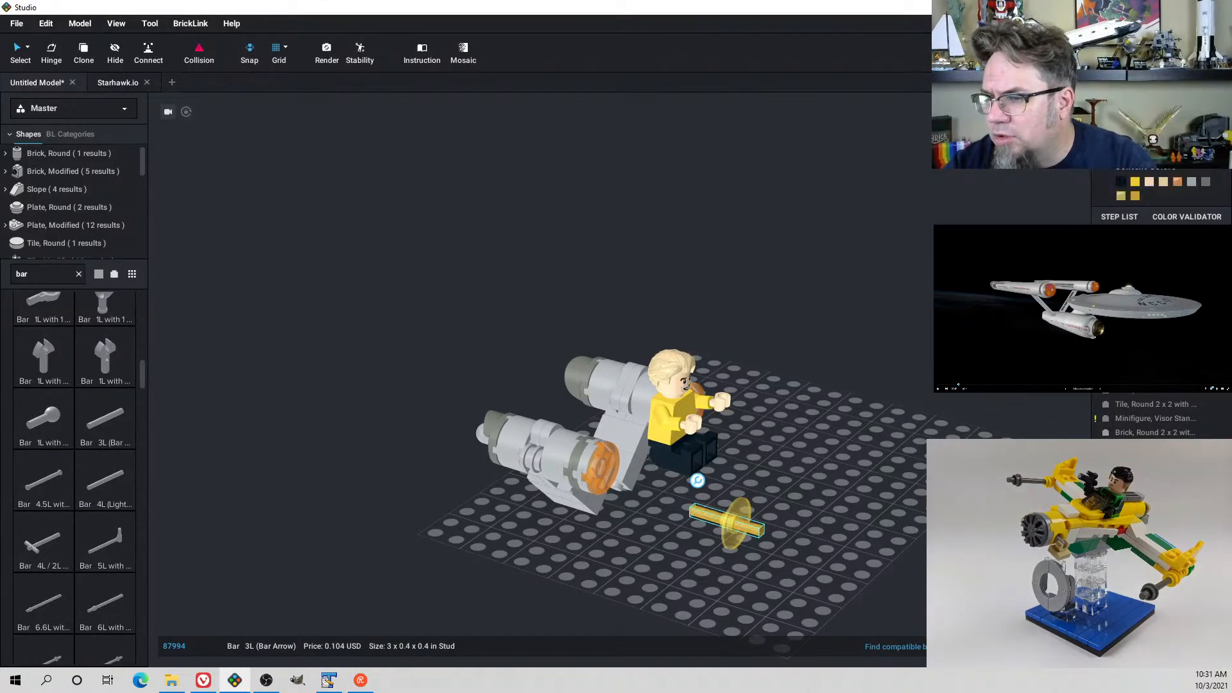
# Recolour the 2 x 2 inverted radar dish on the bar to a darker gold
pyautogui.click(744, 516)
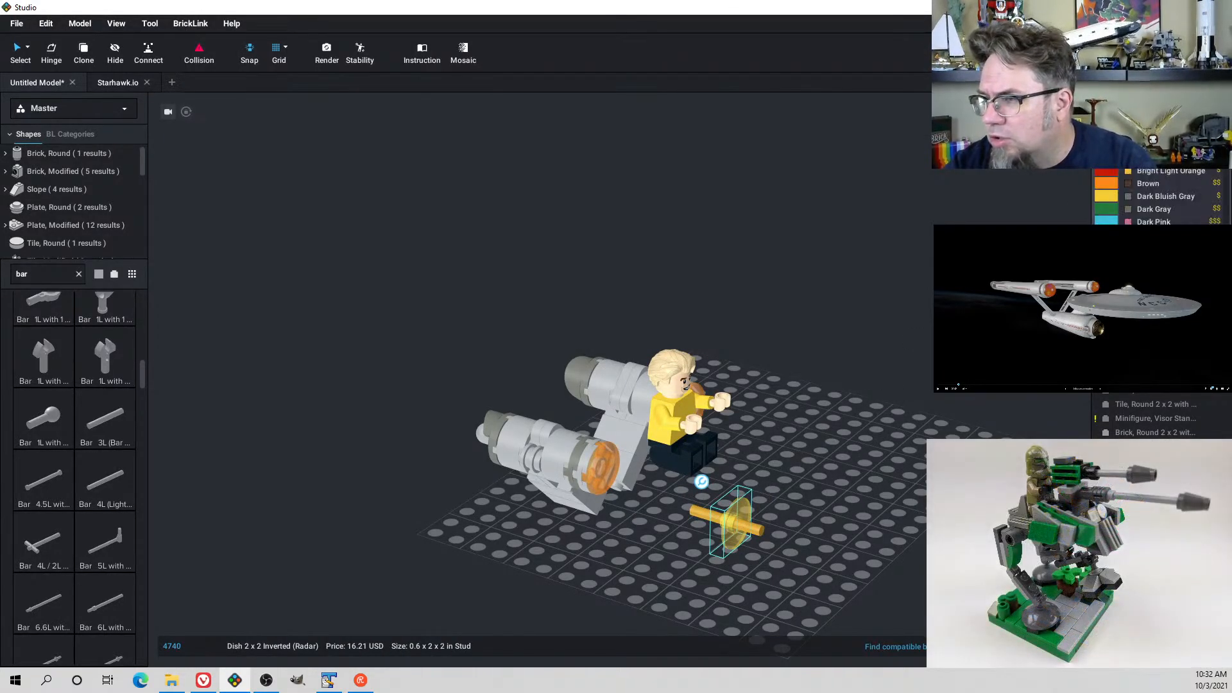
pyautogui.click(1110, 199)
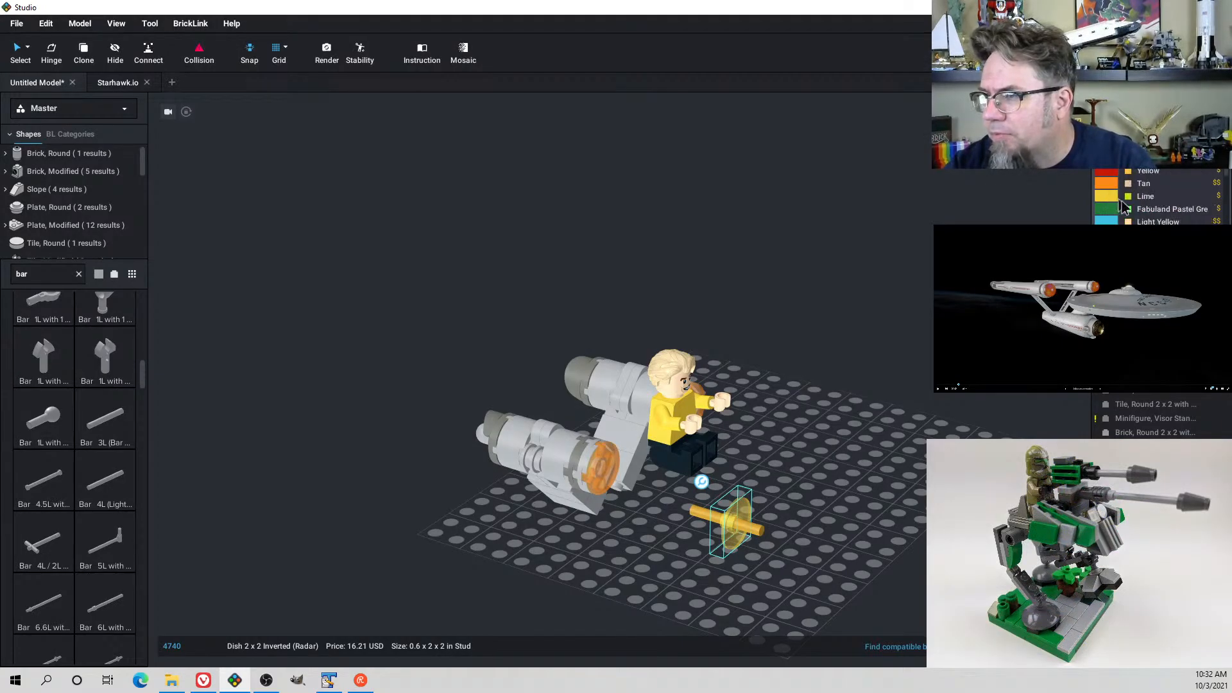
pyautogui.scroll(-5, 1166, 209)
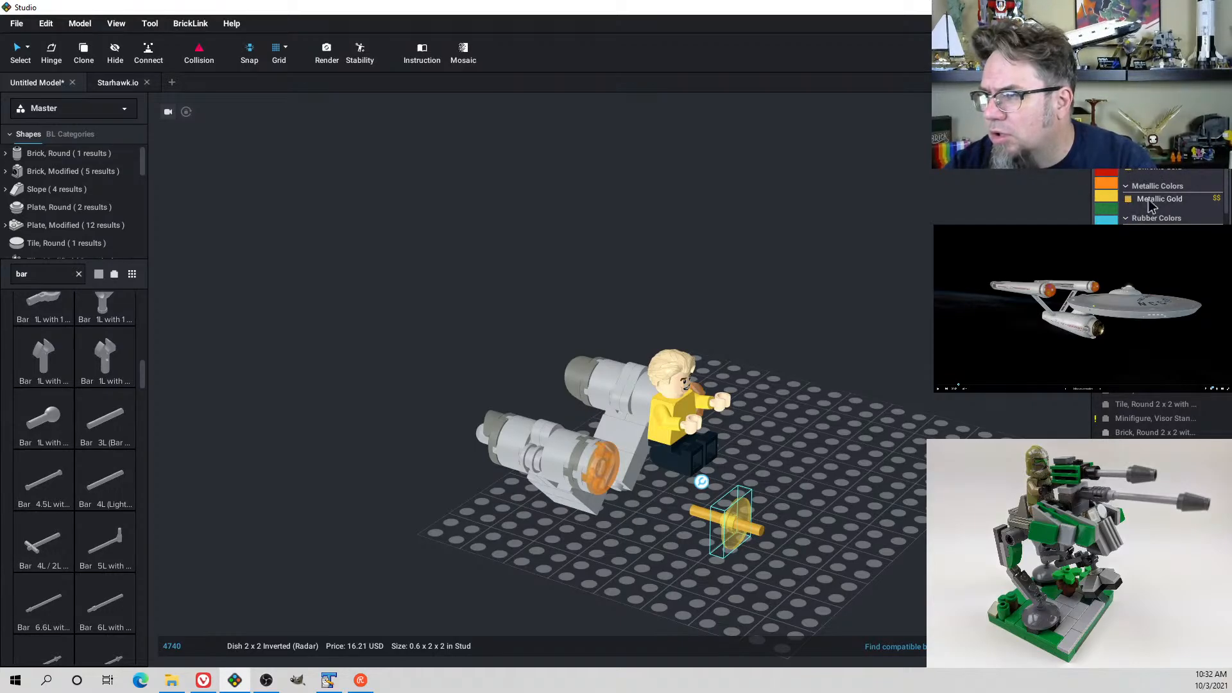
pyautogui.click(1158, 183)
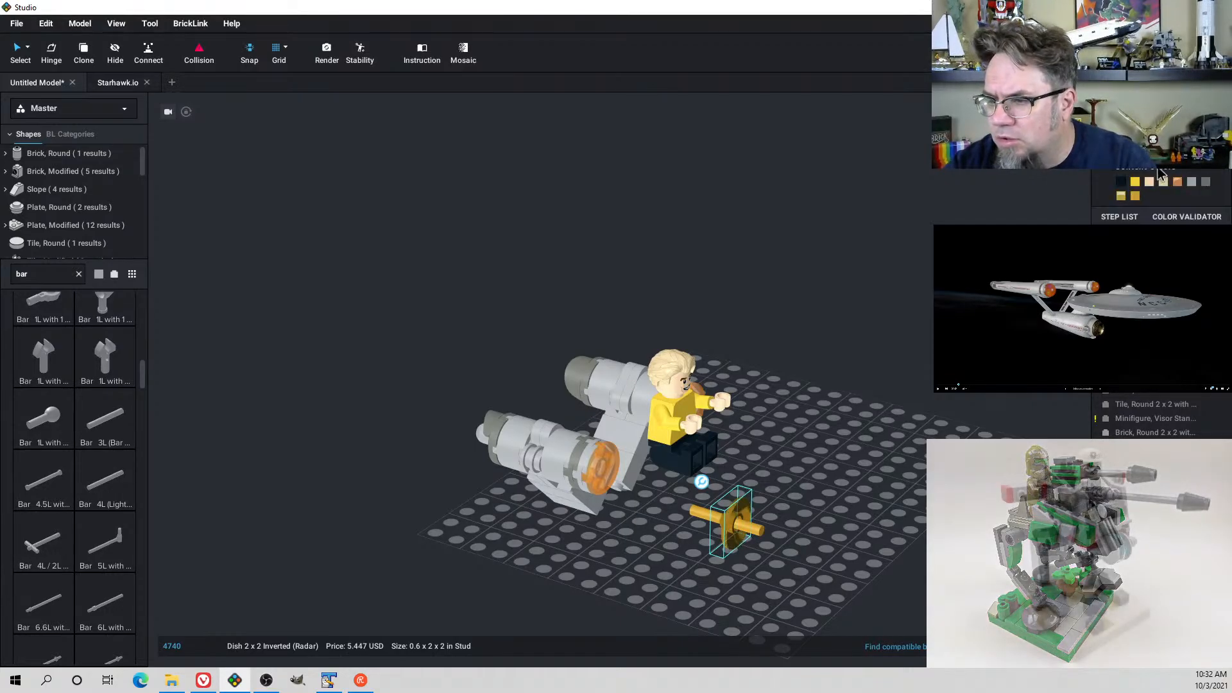
# Try a second 2 x 2 inverted radar dish on the gold bar behind the first one and browse colours for it
pyautogui.moveTo(866, 404)
pyautogui.mouseDown(button='right')
pyautogui.moveTo(844, 388)
pyautogui.moveTo(857, 399)
pyautogui.mouseUp(button='right')
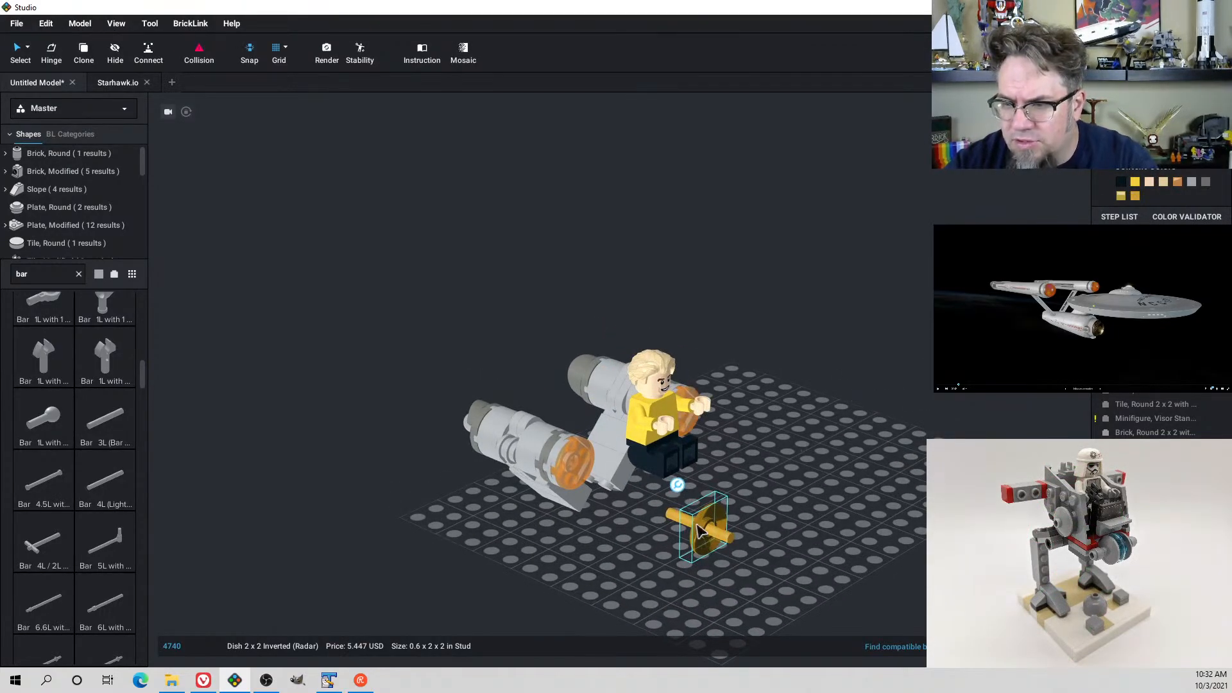
pyautogui.click(749, 490)
pyautogui.click(706, 541)
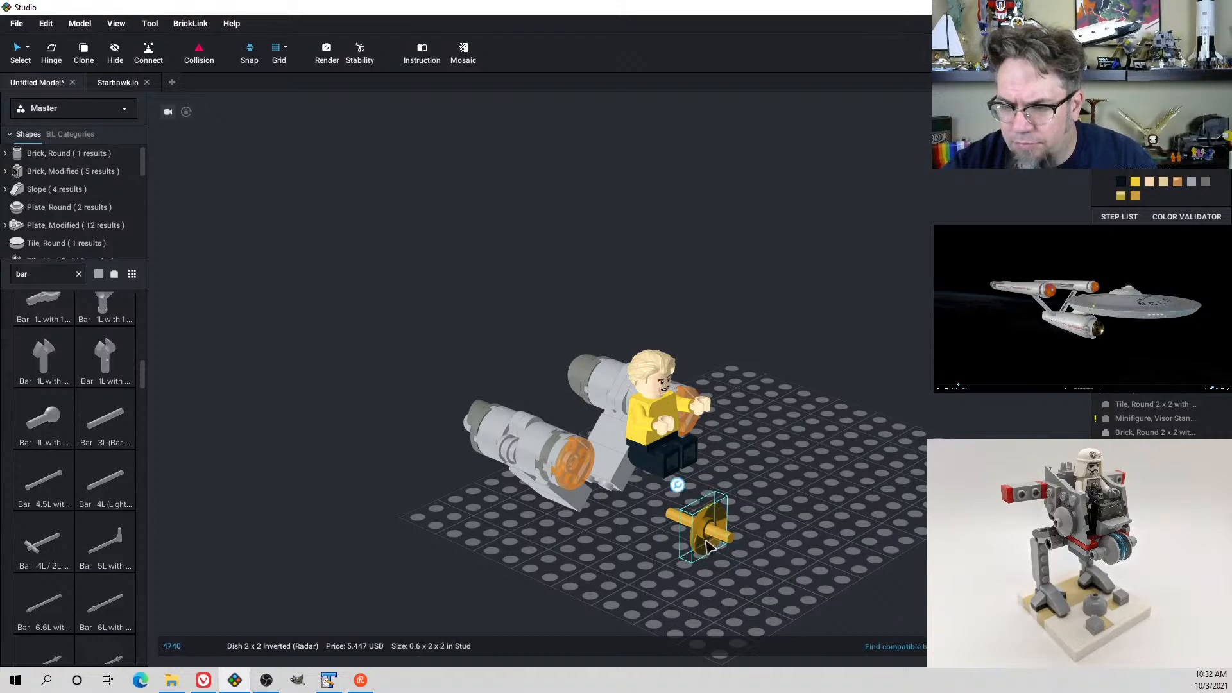
pyautogui.moveTo(705, 546); pyautogui.dragTo(685, 528)
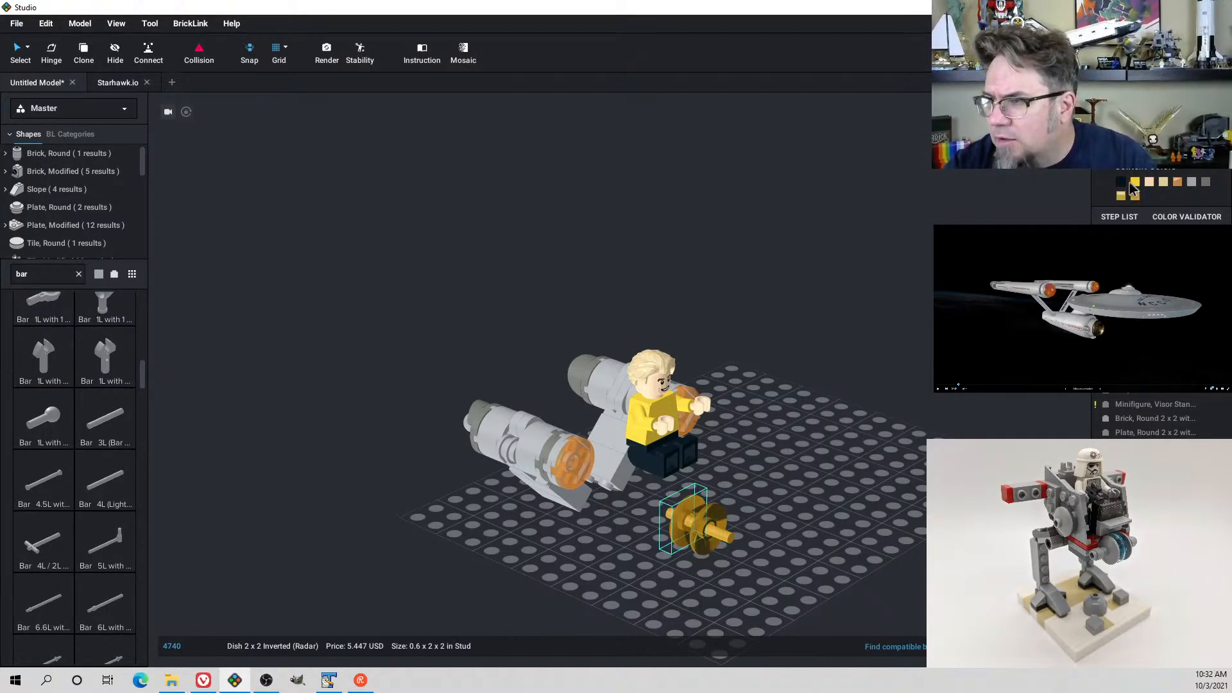
pyautogui.scroll(-3, 1139, 201)
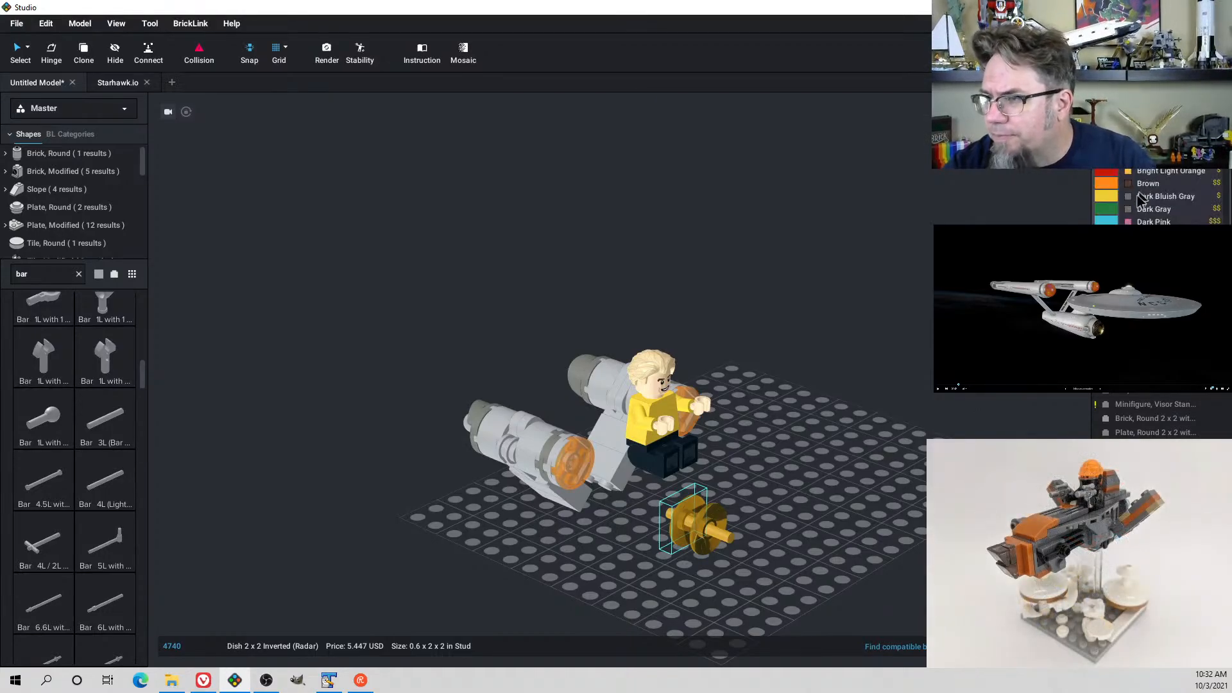
pyautogui.scroll(-3, 1111, 204)
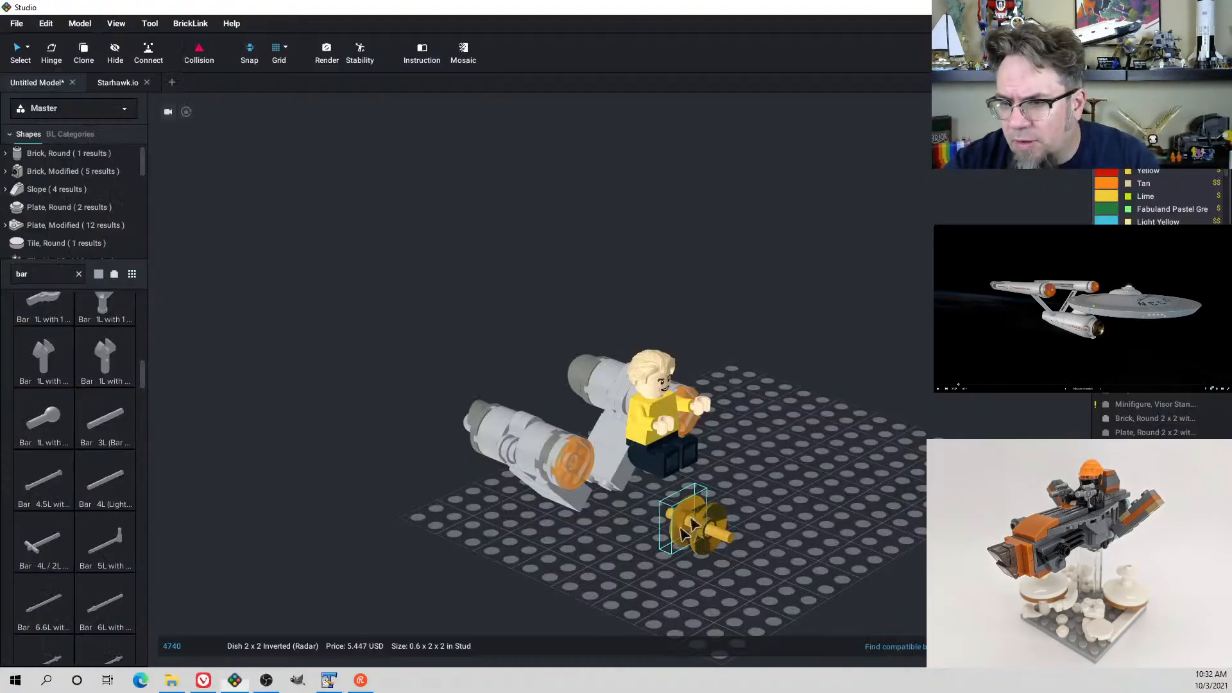
pyautogui.press('Escape')
pyautogui.click(670, 527)
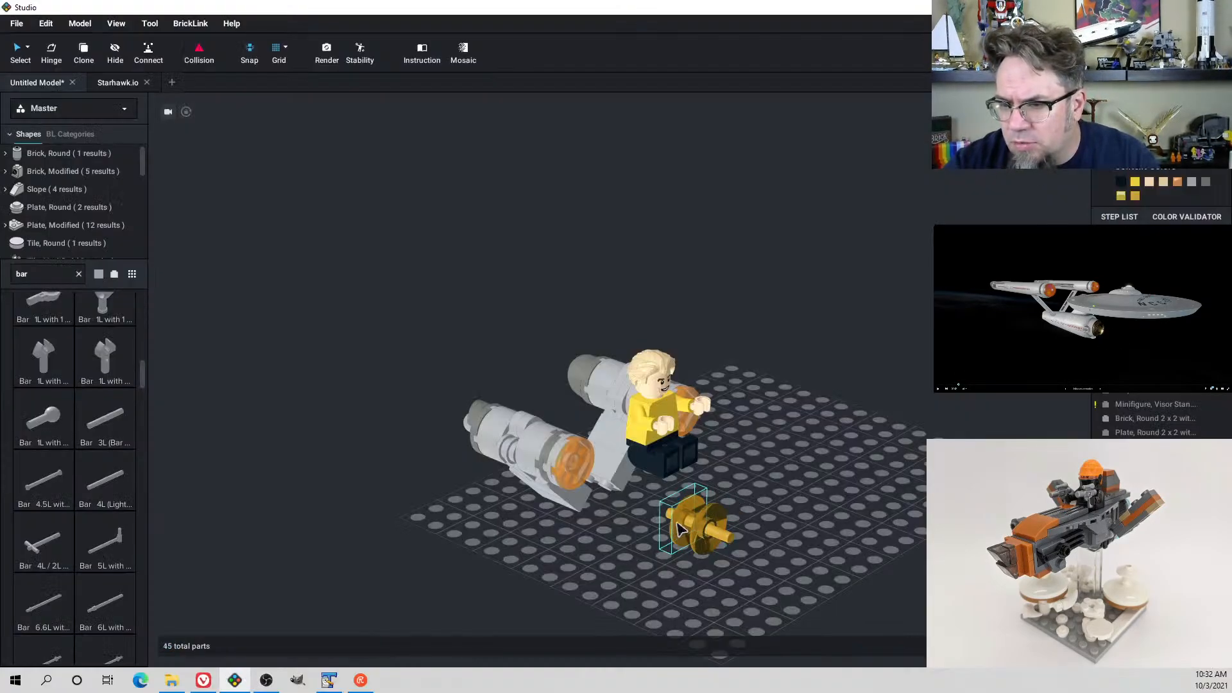
# Delete the second radar dish from the gold bar, leaving only the front one
pyautogui.press('Delete')
pyautogui.moveTo(601, 511); pyautogui.dragTo(632, 534, button='right')
pyautogui.click(607, 506)
pyautogui.hotkey('ctrl', 'v')
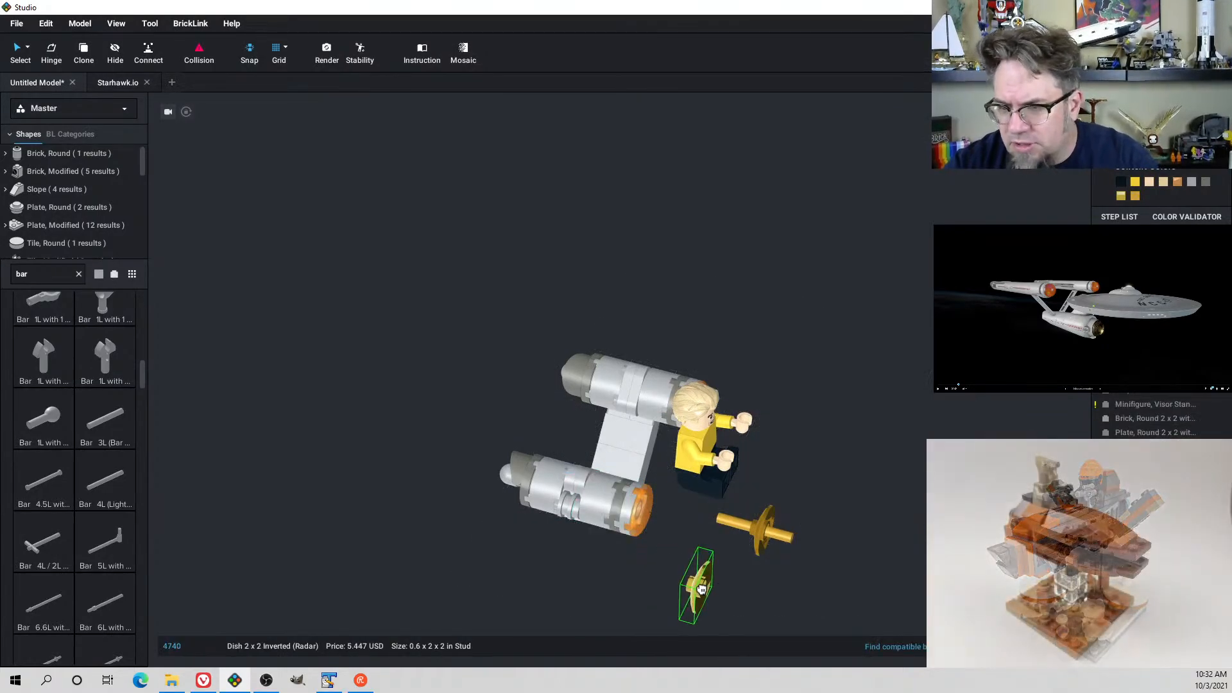
pyautogui.click(699, 588)
pyautogui.press('Delete')
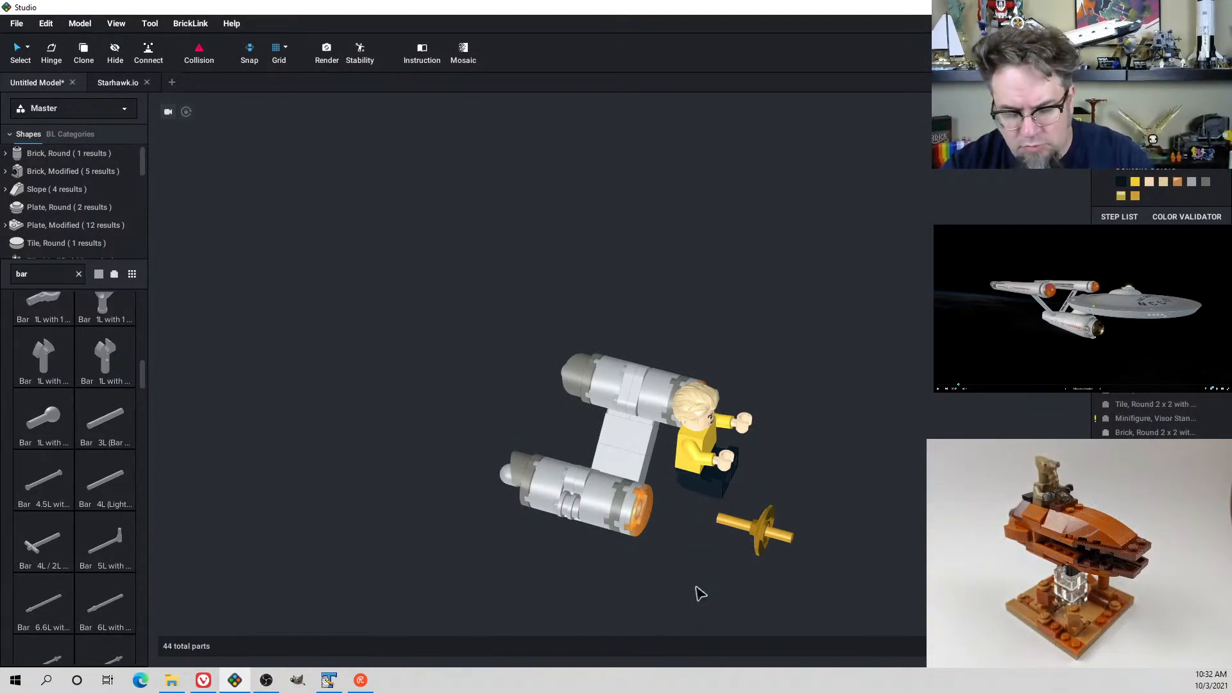
pyautogui.moveTo(700, 593); pyautogui.dragTo(677, 538, button='right')
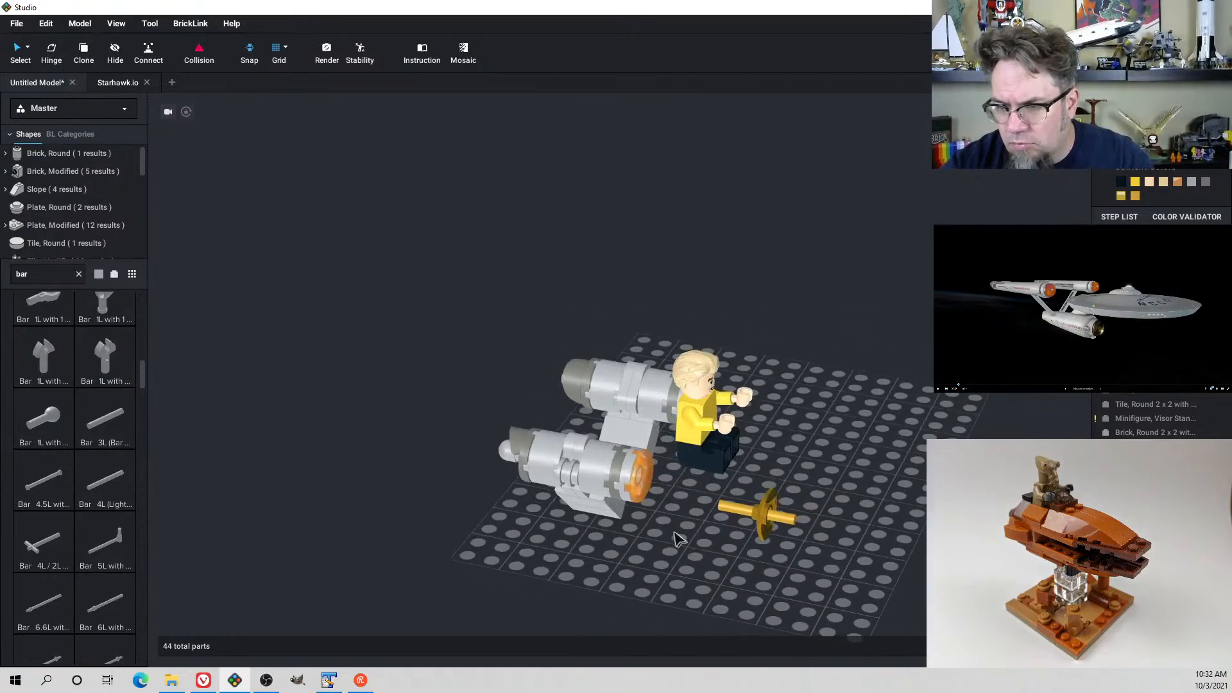
pyautogui.hotkey('ctrl', 'z')
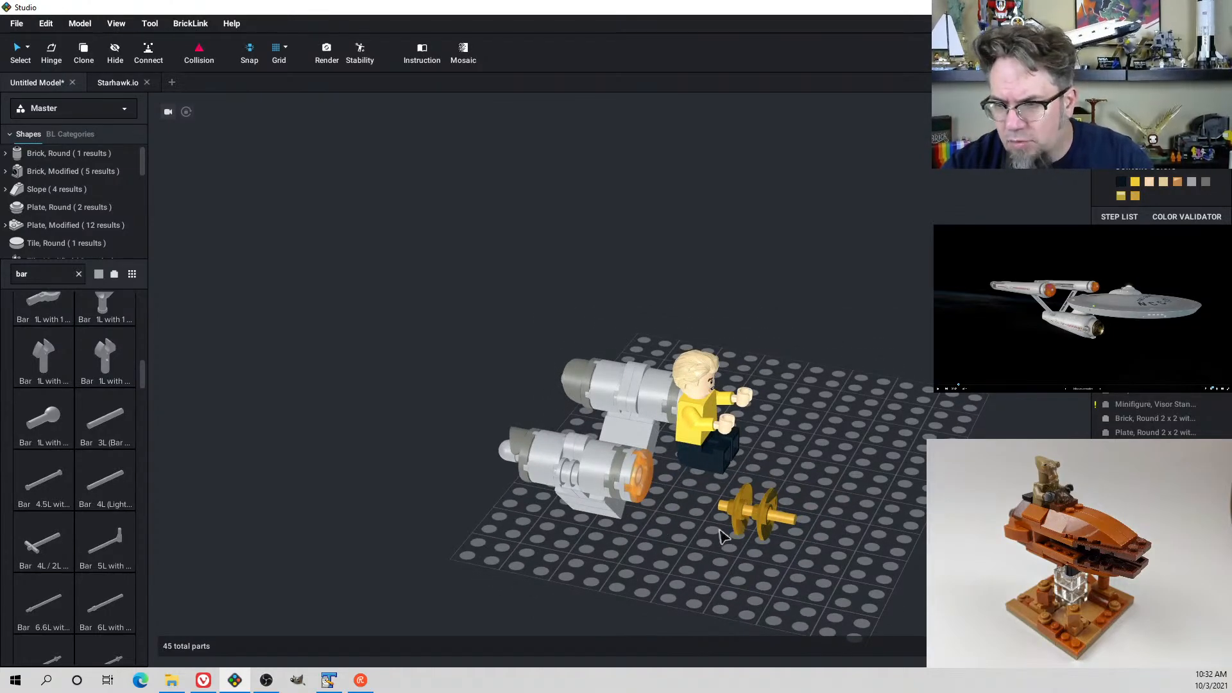
pyautogui.click(734, 516)
pyautogui.press('Delete')
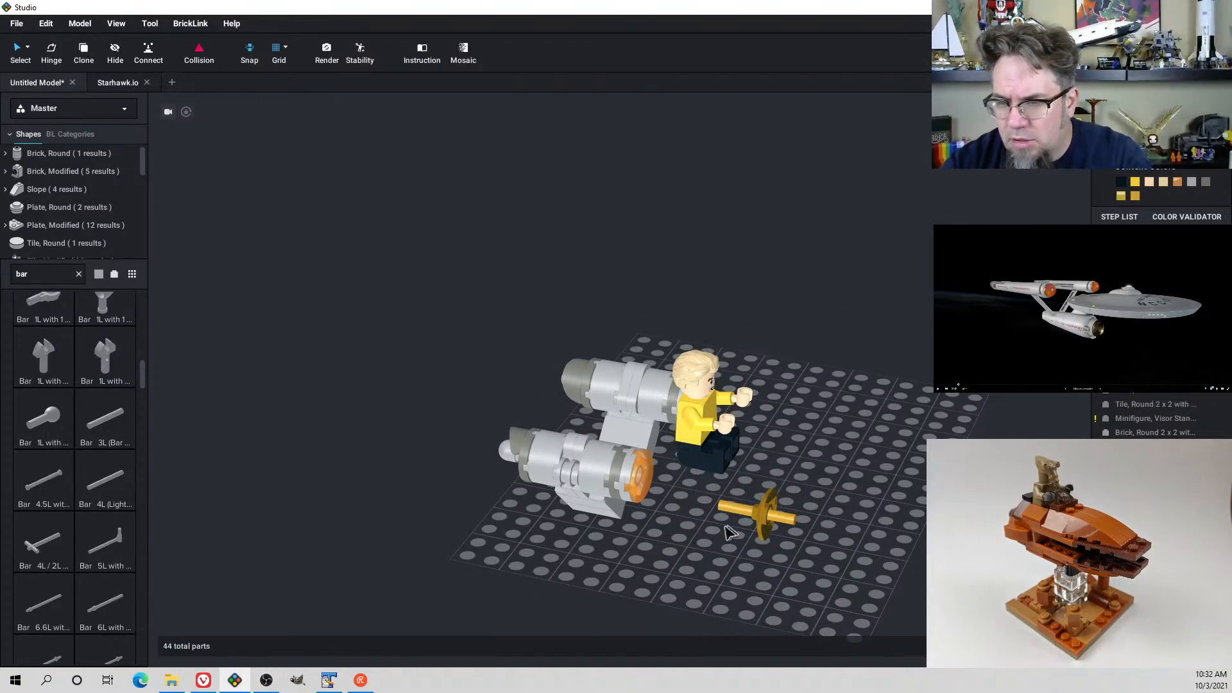
# Copy the Brick, Round 2 x 2 with Axle Hole from the near nacelle and place it on the rear end of the gold bar
pyautogui.click(598, 479)
pyautogui.hotkey('ctrl', 'c')
pyautogui.hotkey('ctrl', 'v')
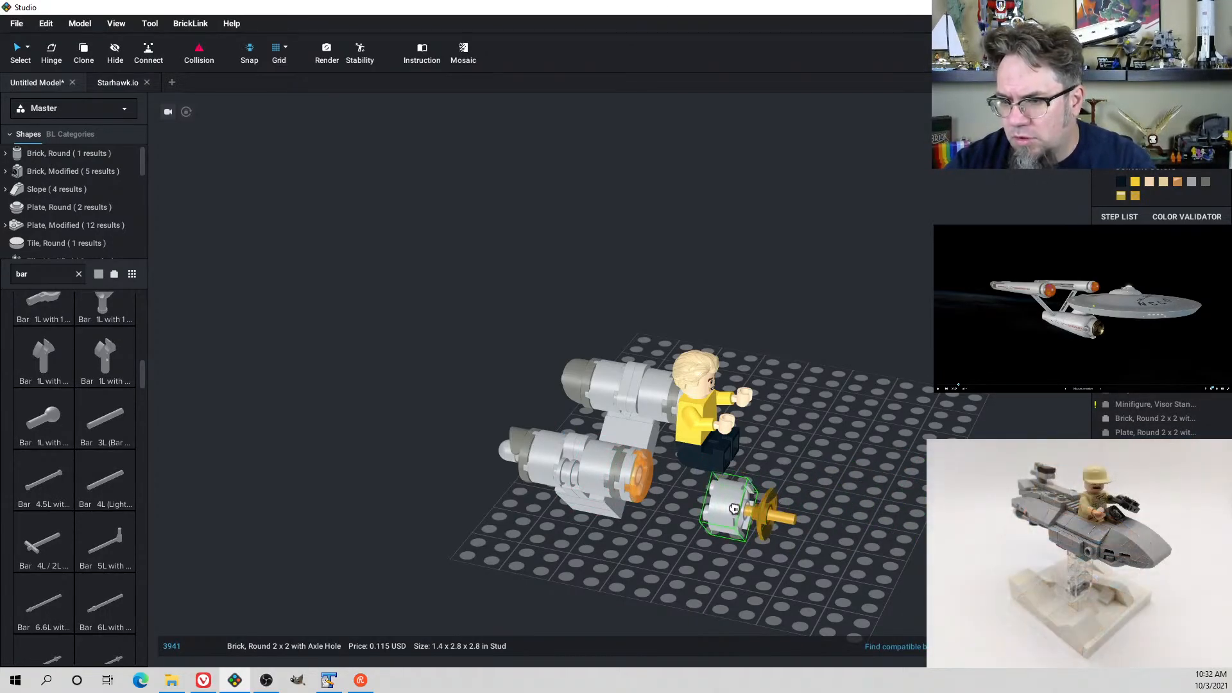
pyautogui.click(732, 508)
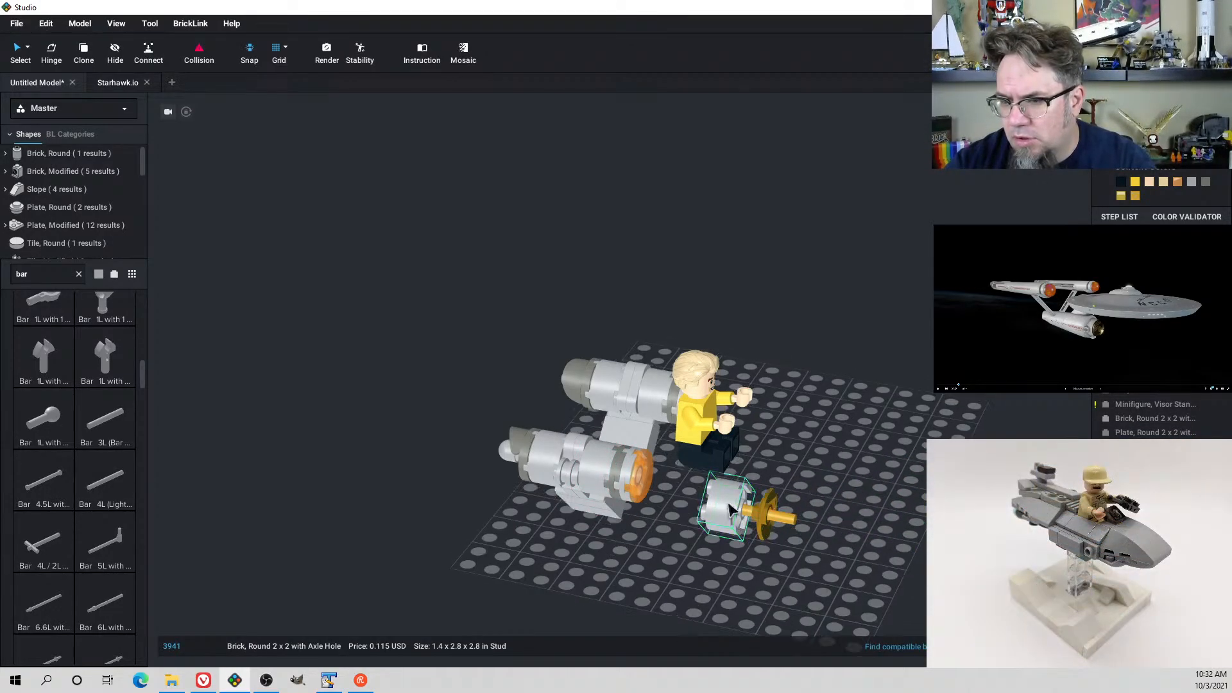
# Place a Tile, Round 2 x 2 with Open Stud on the baseplate from the Tile, Round category and recolour it a muted tan
pyautogui.click(631, 483)
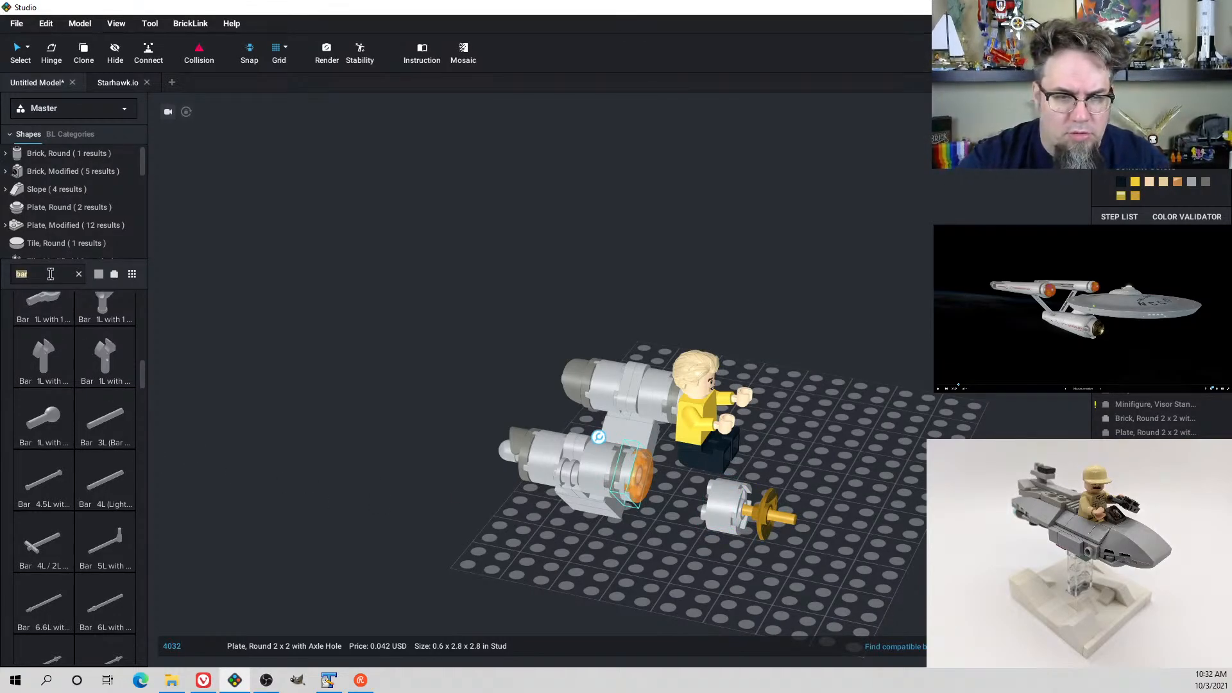
pyautogui.press('BackSpace')
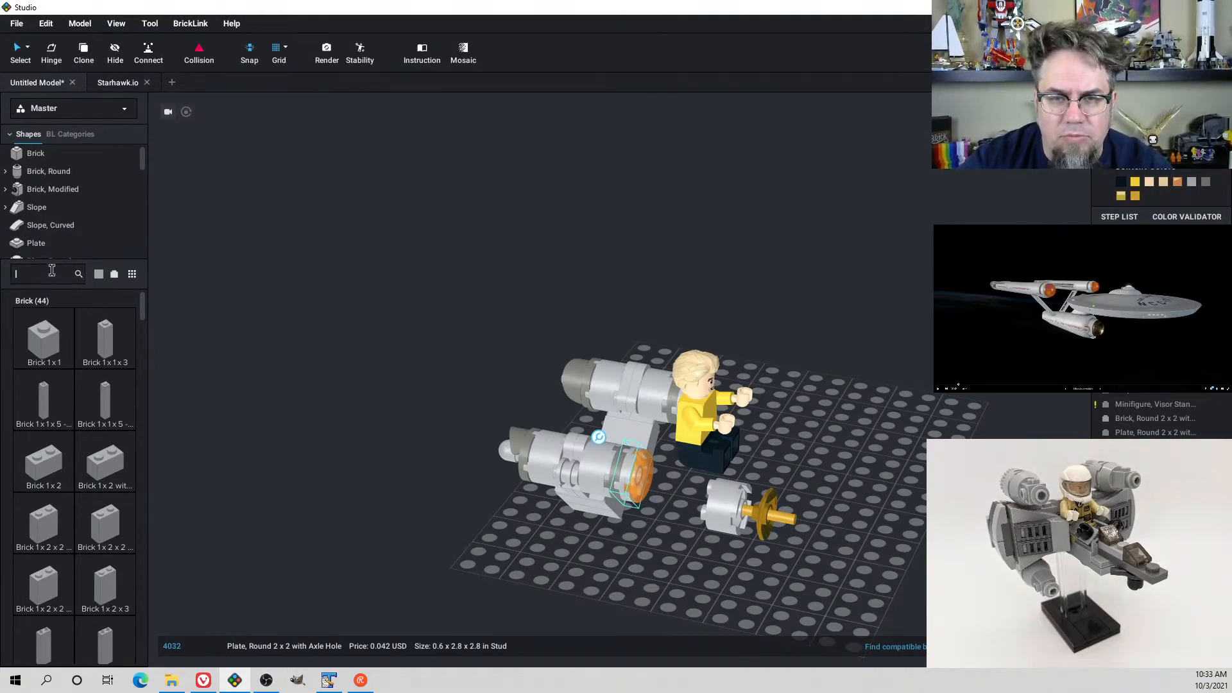
pyautogui.scroll(-4, 58, 212)
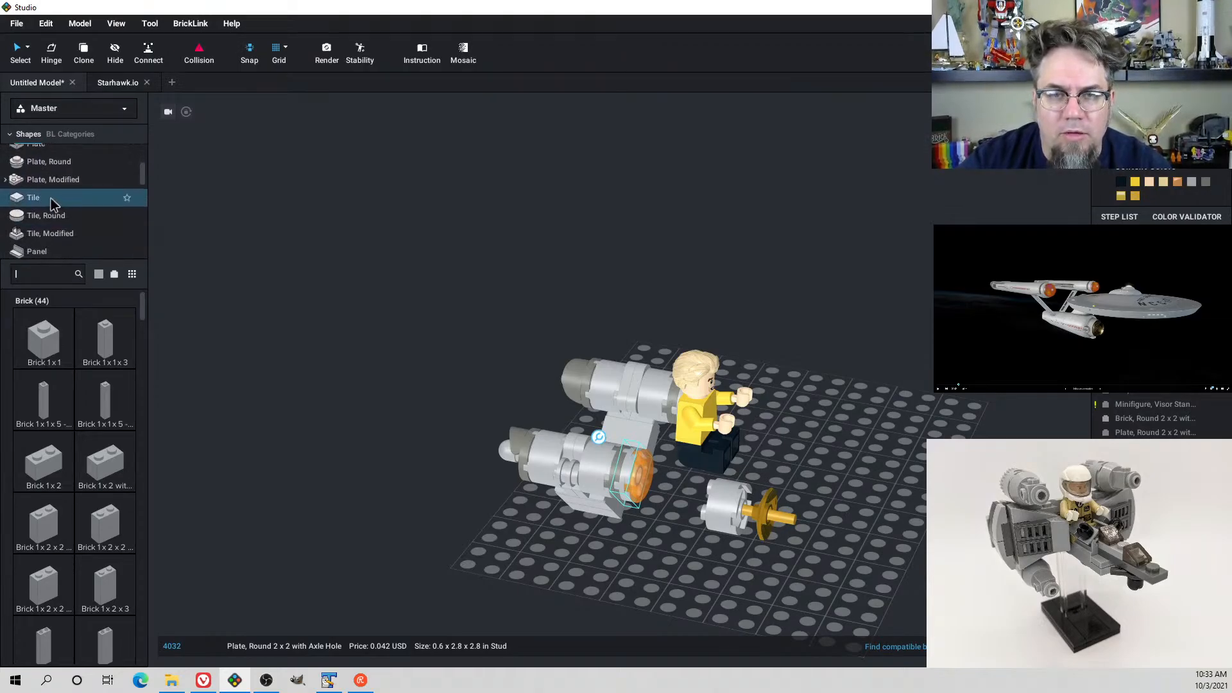
pyautogui.click(54, 215)
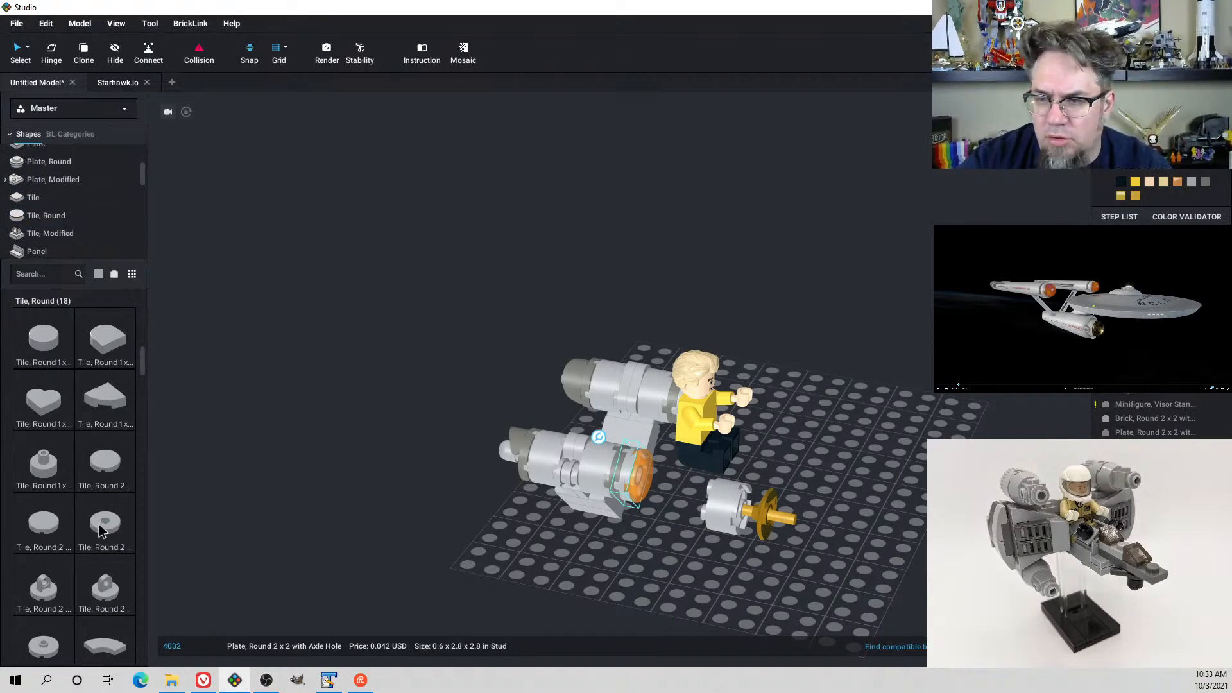
pyautogui.click(434, 588)
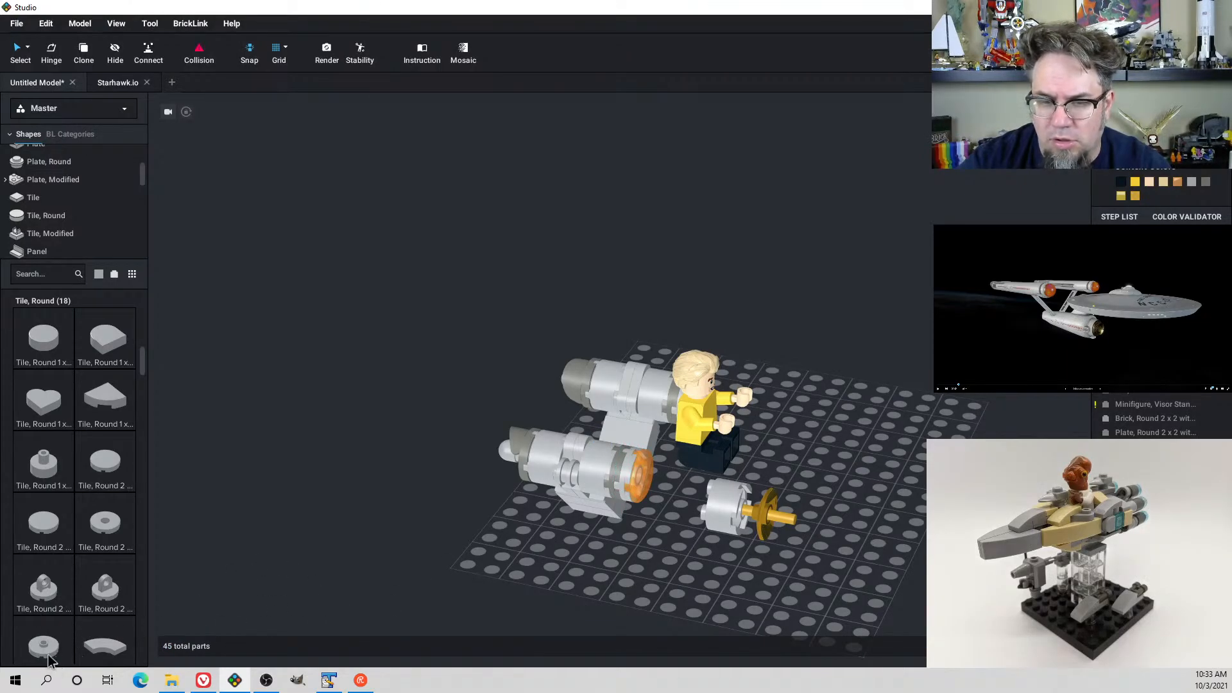
pyautogui.moveTo(50, 660); pyautogui.dragTo(642, 571)
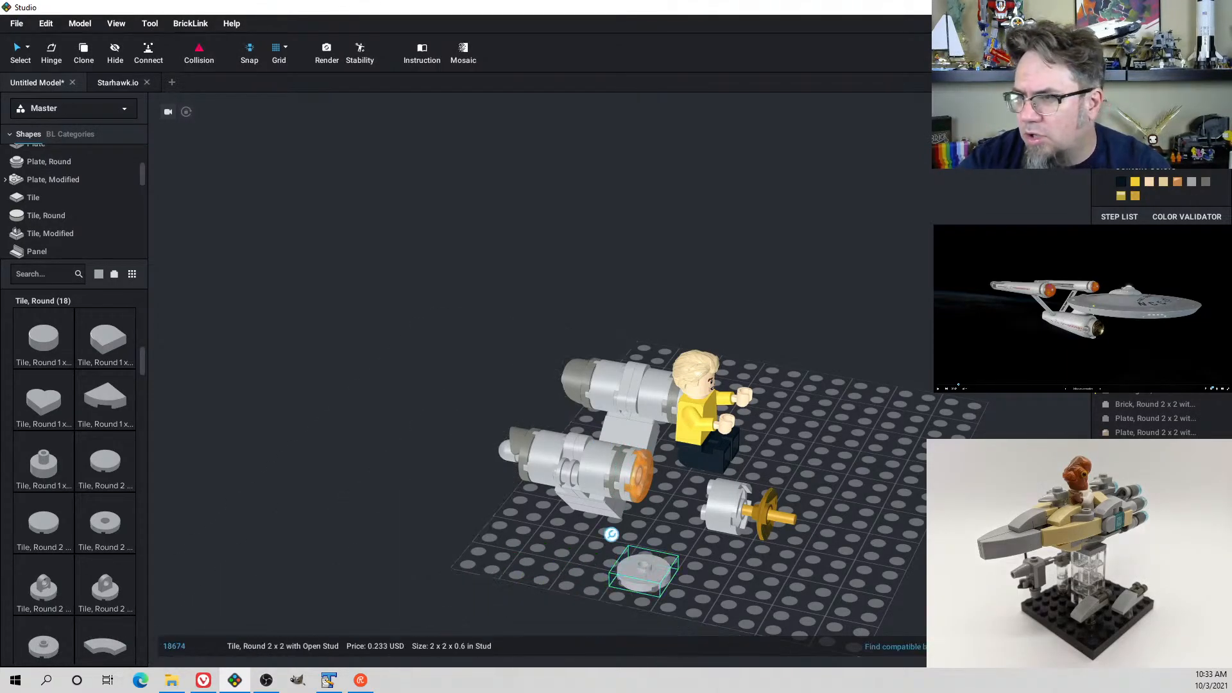
pyautogui.scroll(-5, 1110, 205)
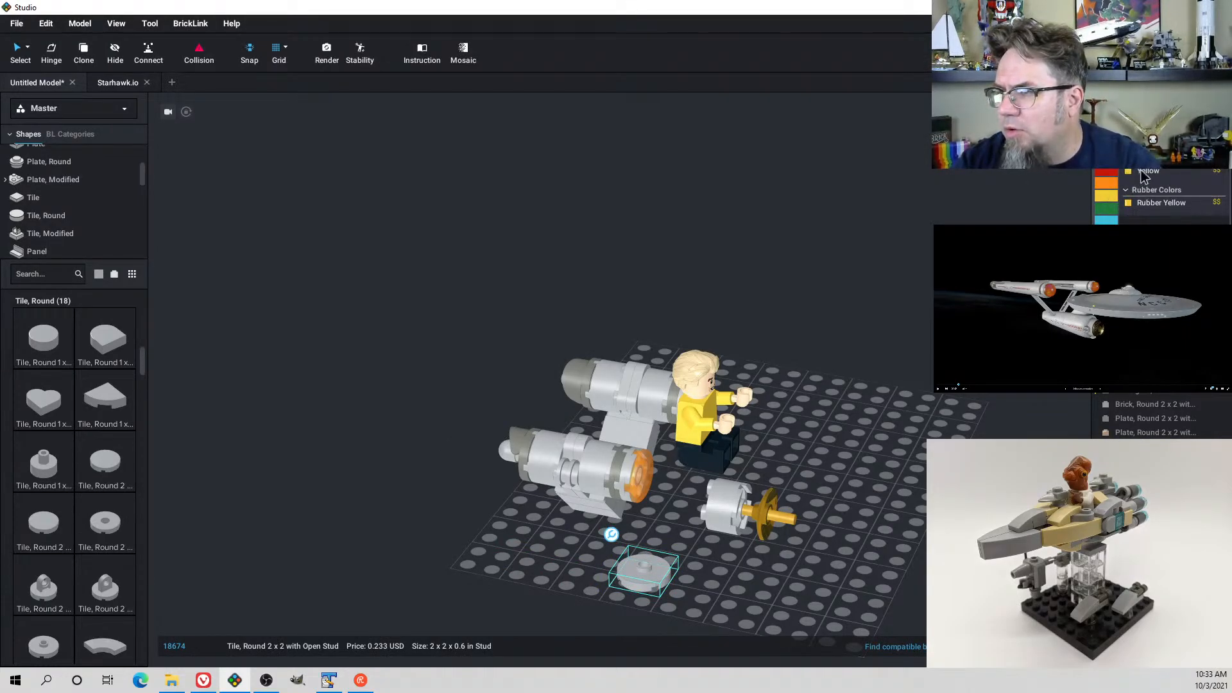
pyautogui.click(1153, 145)
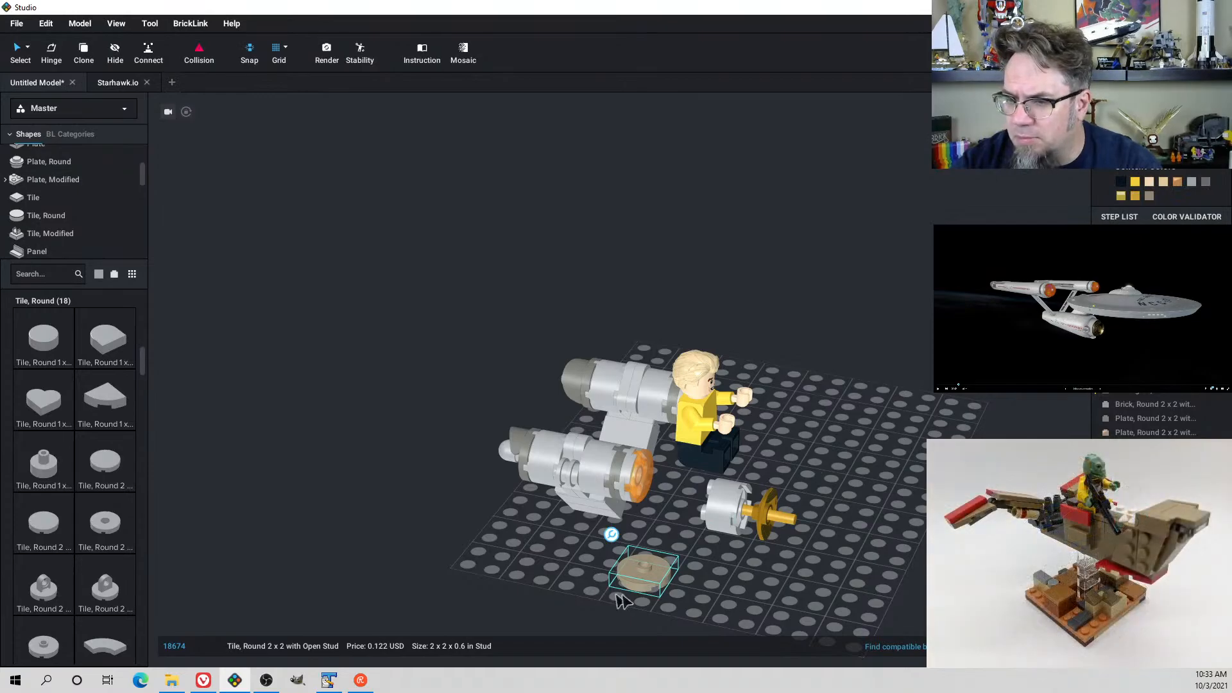
# Fit the tan round tile on the front of the 2 x 2 round brick behind the dish and reseat the 3L bar
pyautogui.moveTo(661, 585); pyautogui.dragTo(851, 539)
pyautogui.moveTo(851, 539); pyautogui.dragTo(578, 574, button='right')
pyautogui.moveTo(579, 574); pyautogui.dragTo(537, 554)
pyautogui.moveTo(537, 554); pyautogui.dragTo(813, 580, button='right')
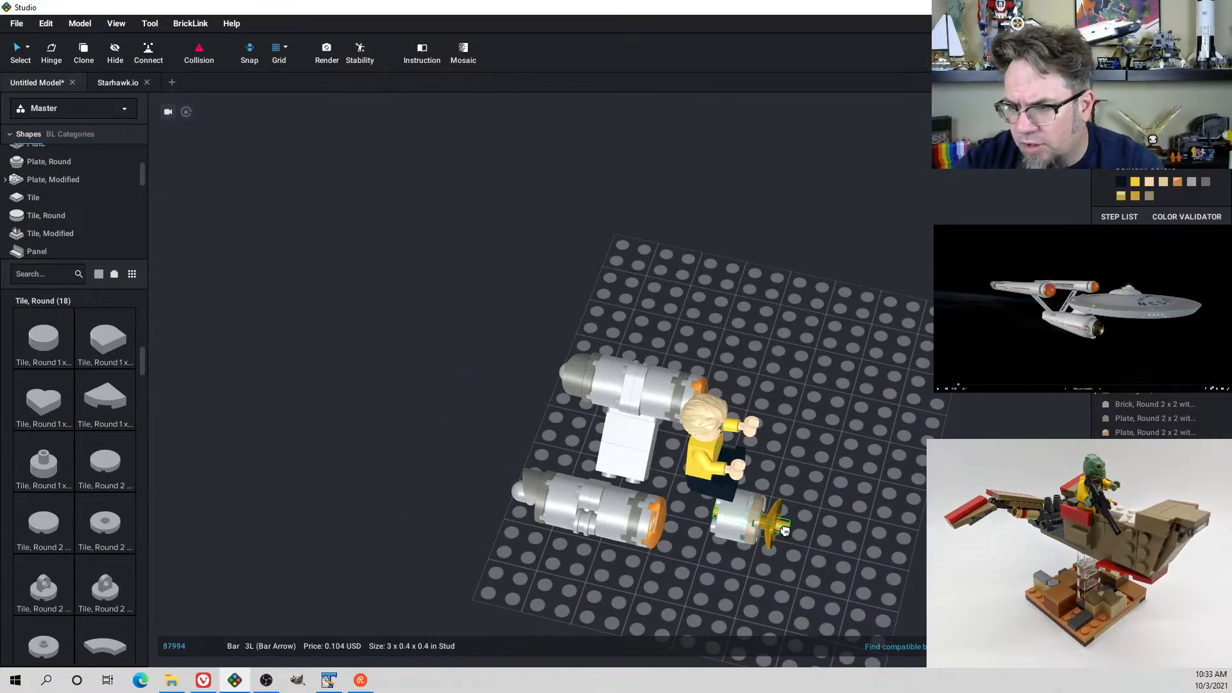
pyautogui.moveTo(785, 531); pyautogui.dragTo(790, 534)
pyautogui.moveTo(801, 533); pyautogui.dragTo(815, 506, button='right')
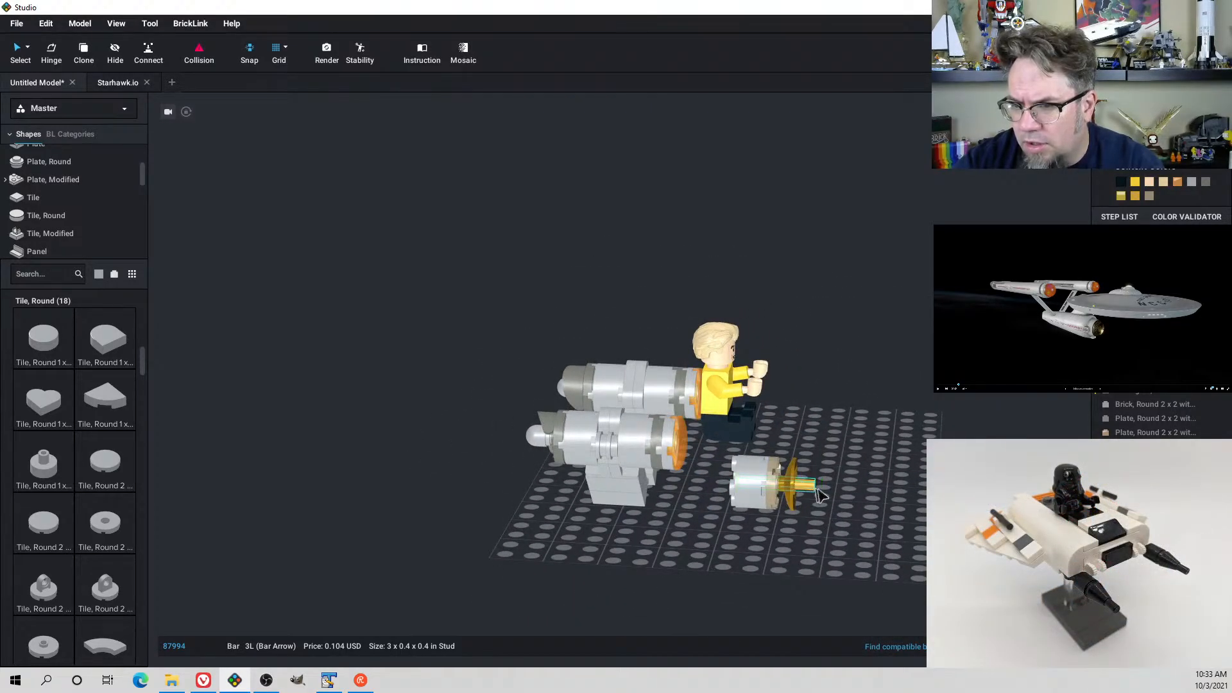
# Search the parts palette for "cone" and place a Cone 3 x 3 x 2 on its side, wide end forward, beside the dish assembly
pyautogui.hotkey('alt', 'Tab')
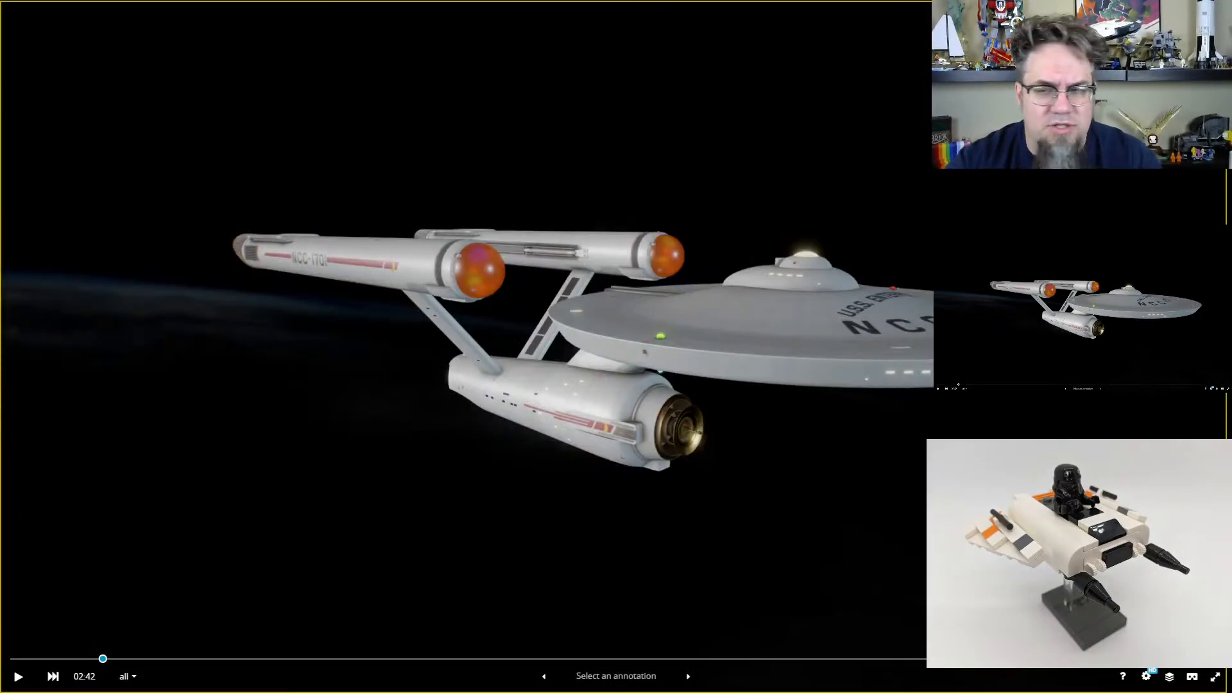
pyautogui.hotkey('alt', 'Tab')
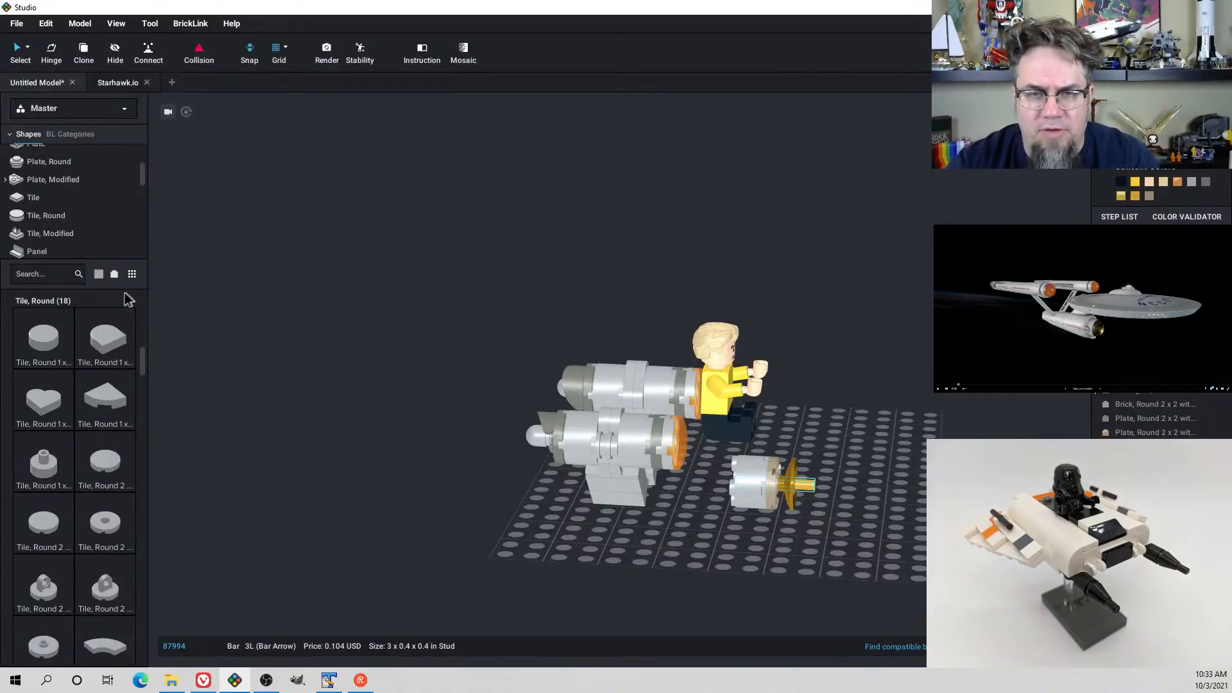
pyautogui.click(55, 269)
pyautogui.write('cone')
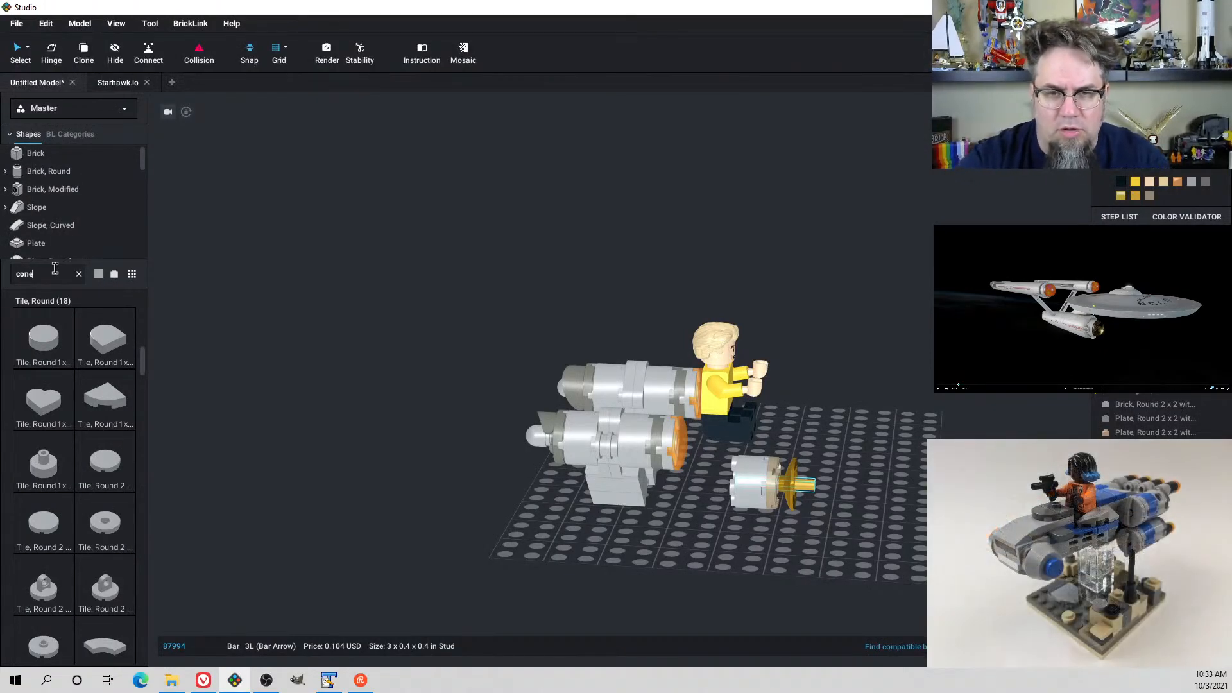
pyautogui.scroll(-3, 97, 509)
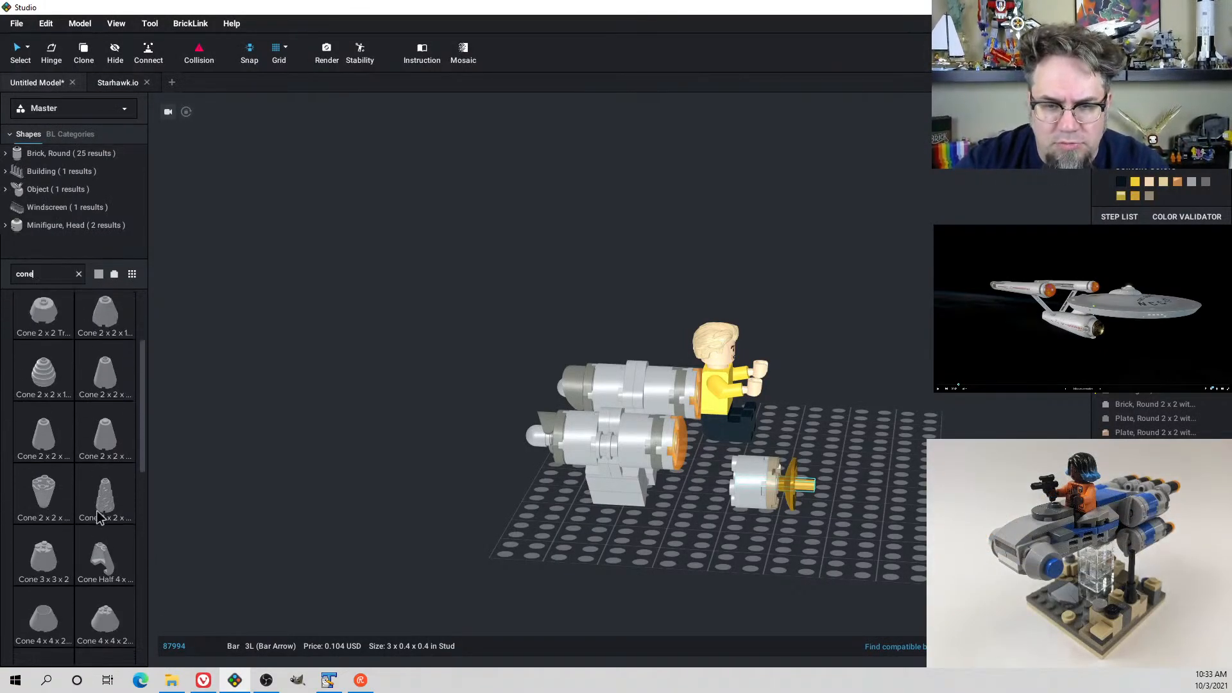
pyautogui.click(43, 550)
pyautogui.press('Up')
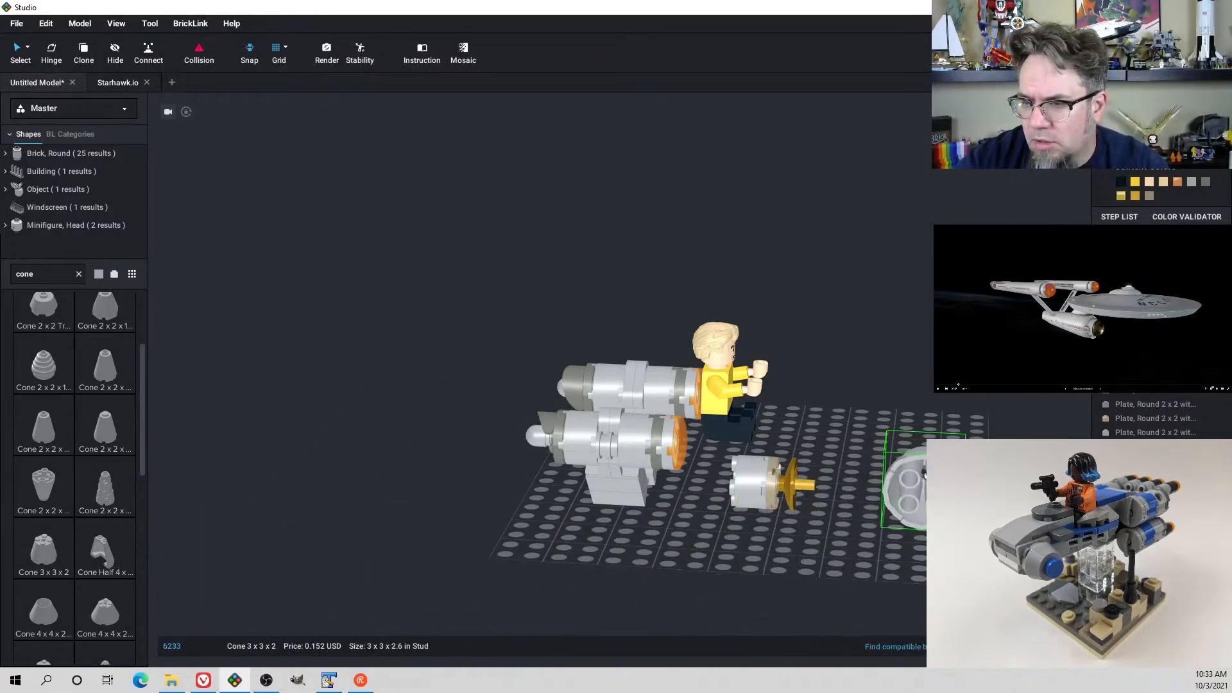
pyautogui.press('Right')
pyautogui.click(706, 560)
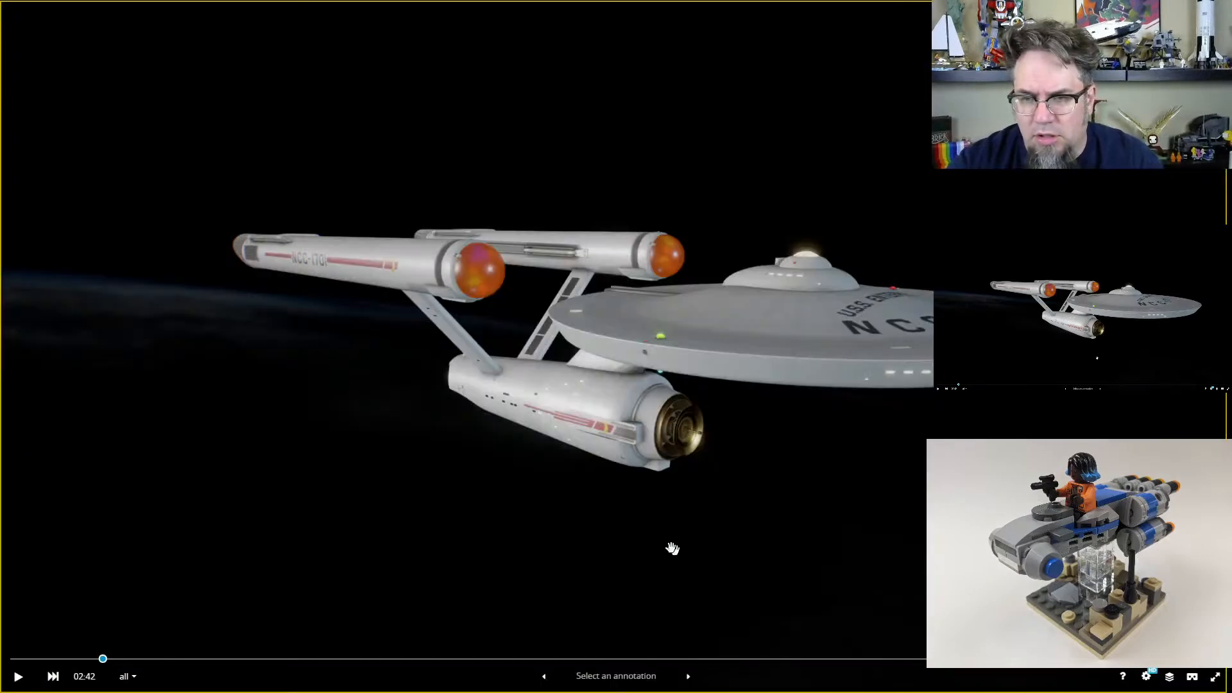
pyautogui.moveTo(557, 450); pyautogui.dragTo(521, 425)
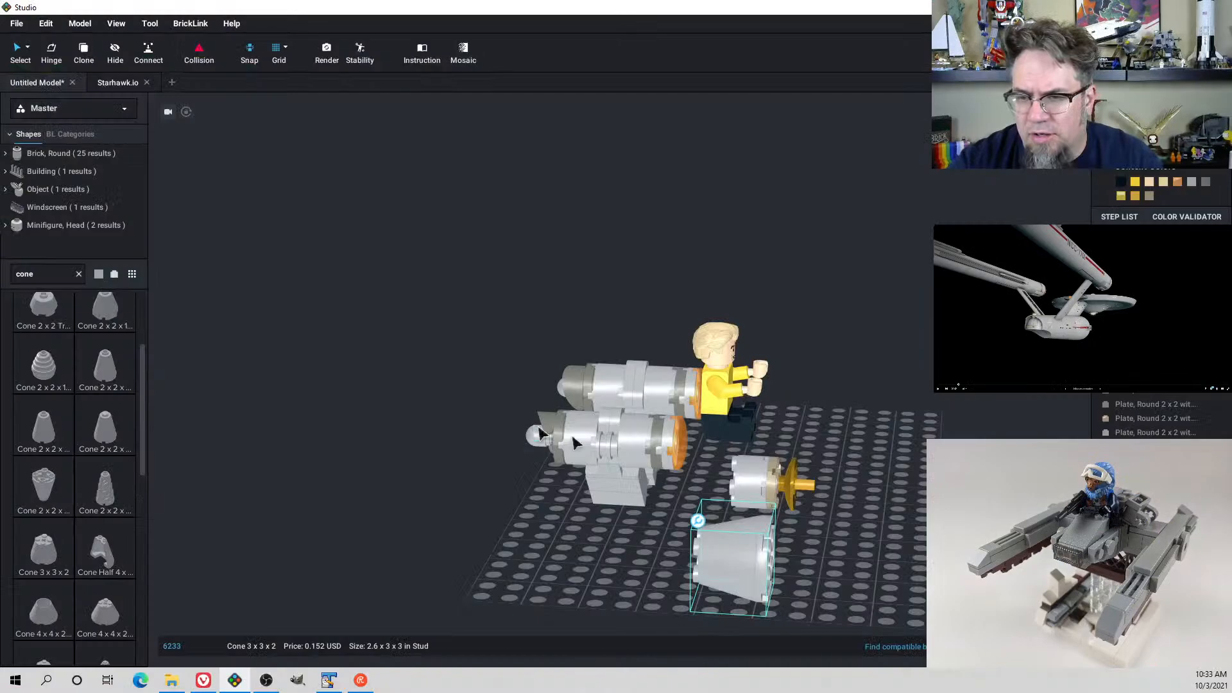
# Copy the radar dish, 3L bar and tan round tile without the round brick and attach the copy to the cone's wide end
pyautogui.moveTo(766, 553)
pyautogui.mouseDown(button='right')
pyautogui.moveTo(791, 561)
pyautogui.moveTo(744, 553)
pyautogui.moveTo(778, 557)
pyautogui.mouseUp(button='right')
pyautogui.click(778, 531)
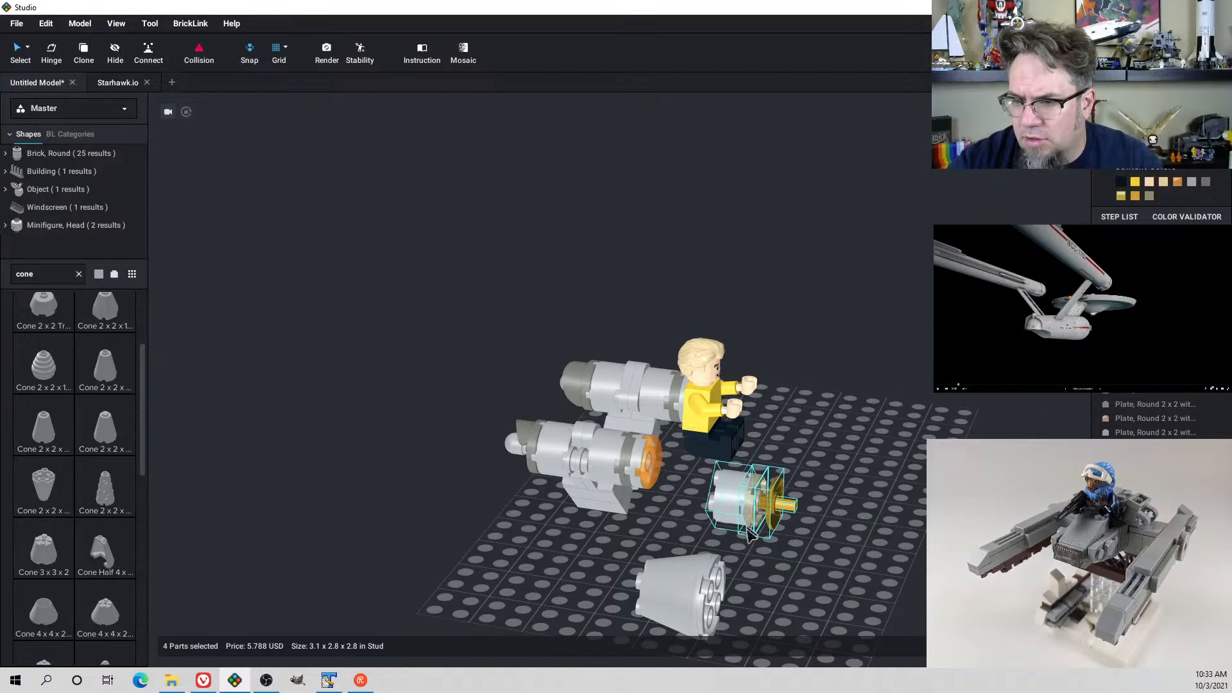
pyautogui.keyDown('ctrl'); pyautogui.click(730, 500); pyautogui.keyUp('ctrl')
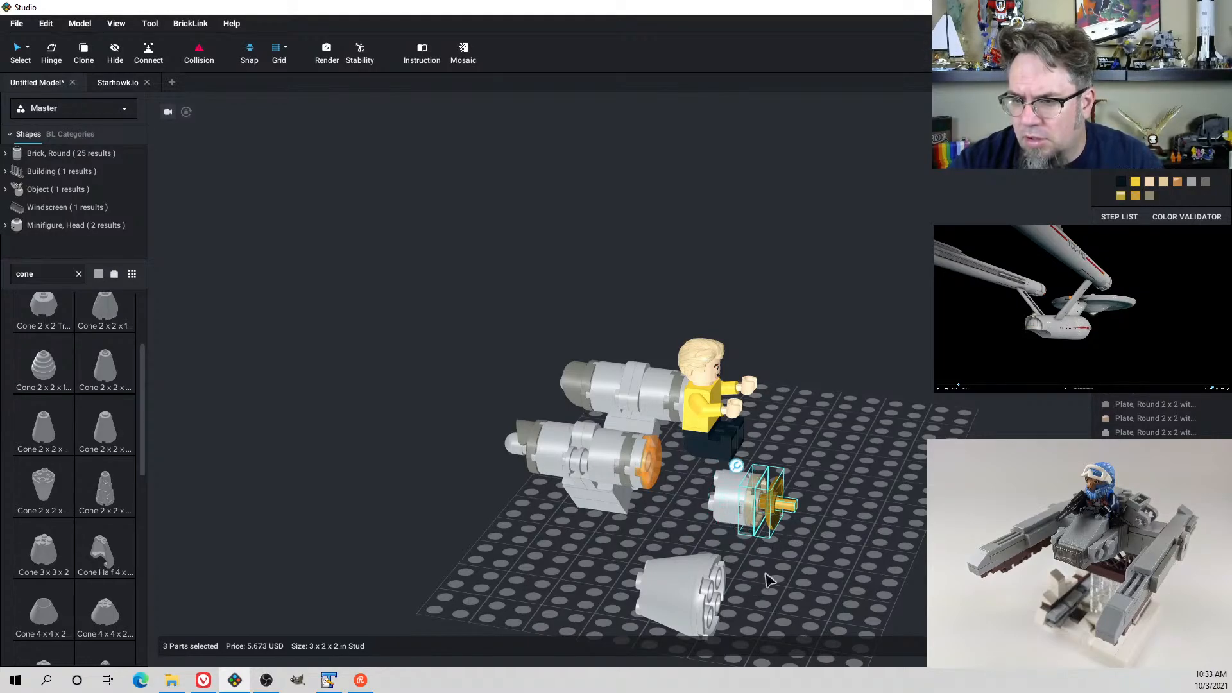
pyautogui.hotkey('ctrl', 'c')
pyautogui.hotkey('ctrl', 'v')
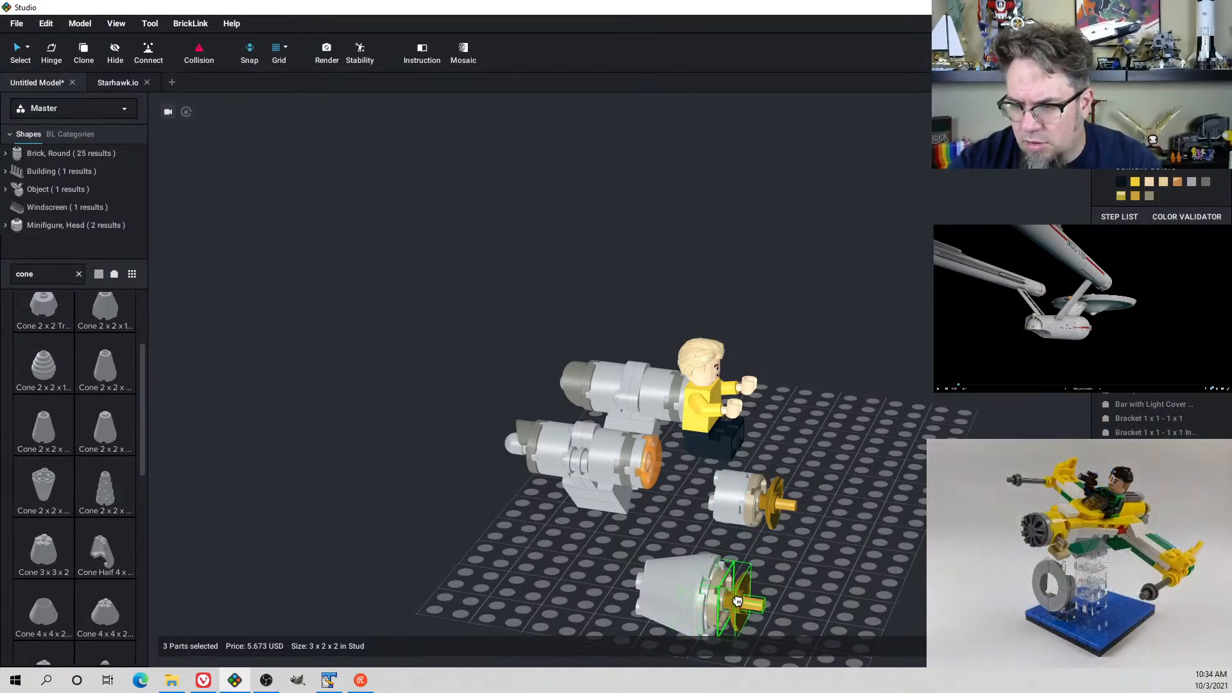
pyautogui.click(735, 601)
pyautogui.moveTo(779, 606); pyautogui.dragTo(703, 578, button='right')
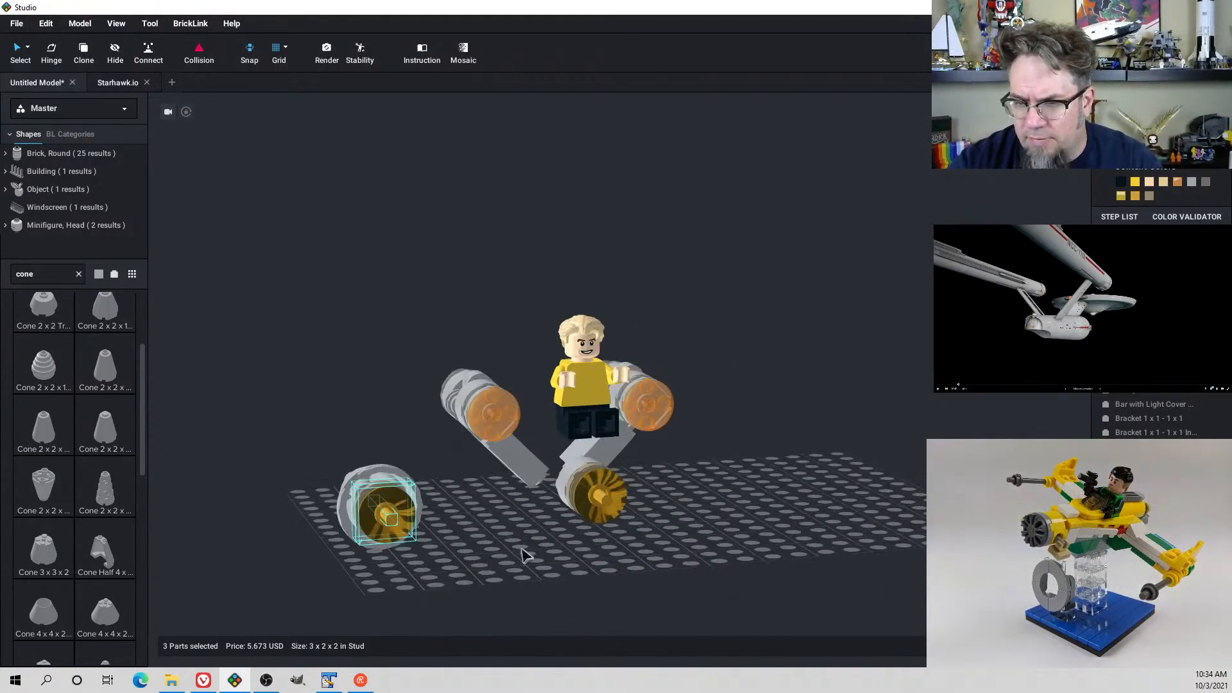
pyautogui.click(521, 548)
pyautogui.moveTo(506, 557); pyautogui.dragTo(576, 545, button='right')
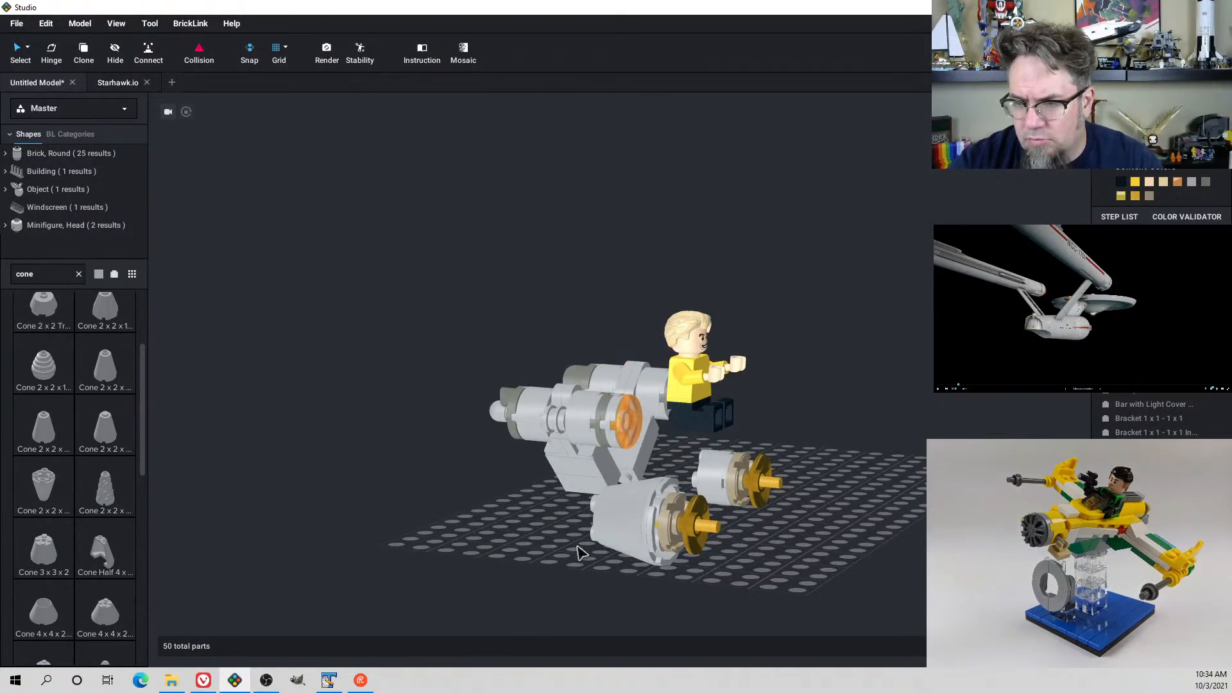
# Attach the 2 x 2 round brick to the cone's narrow end and compare the hull with the Enterprise reference
pyautogui.moveTo(573, 530); pyautogui.dragTo(579, 535, button='right')
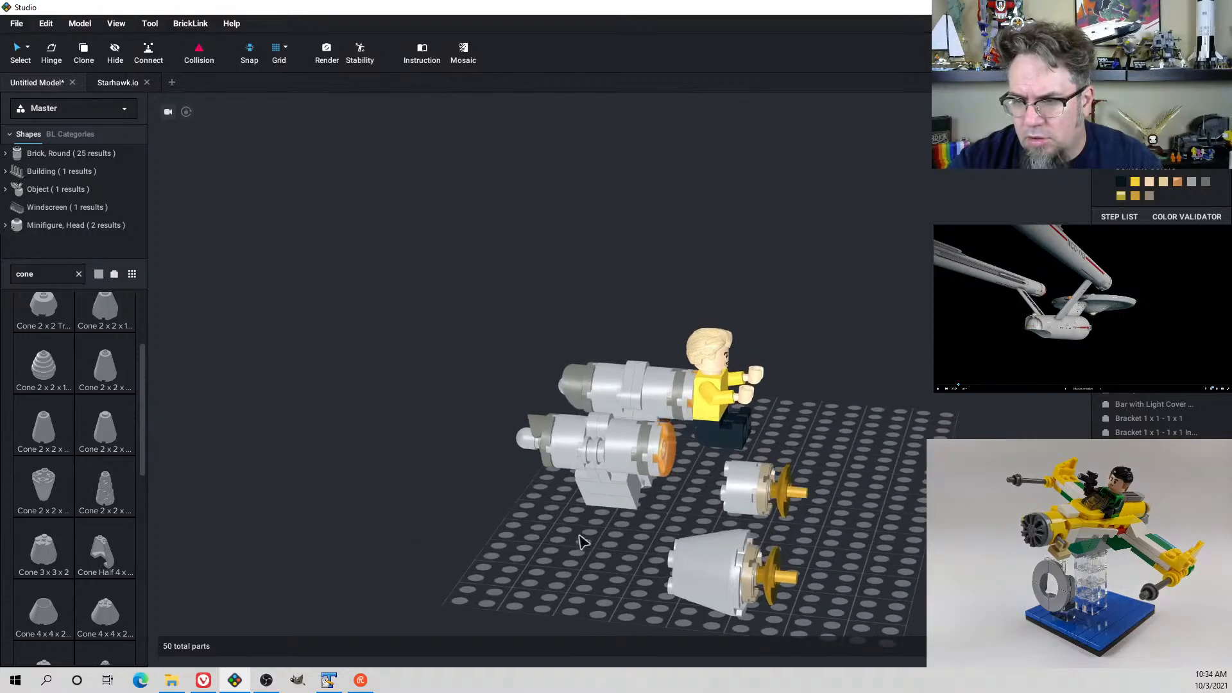
pyautogui.moveTo(744, 486); pyautogui.dragTo(658, 557)
pyautogui.keyDown('ctrl'); pyautogui.click(723, 570); pyautogui.keyUp('ctrl')
pyautogui.moveTo(757, 577); pyautogui.dragTo(786, 489, button='right')
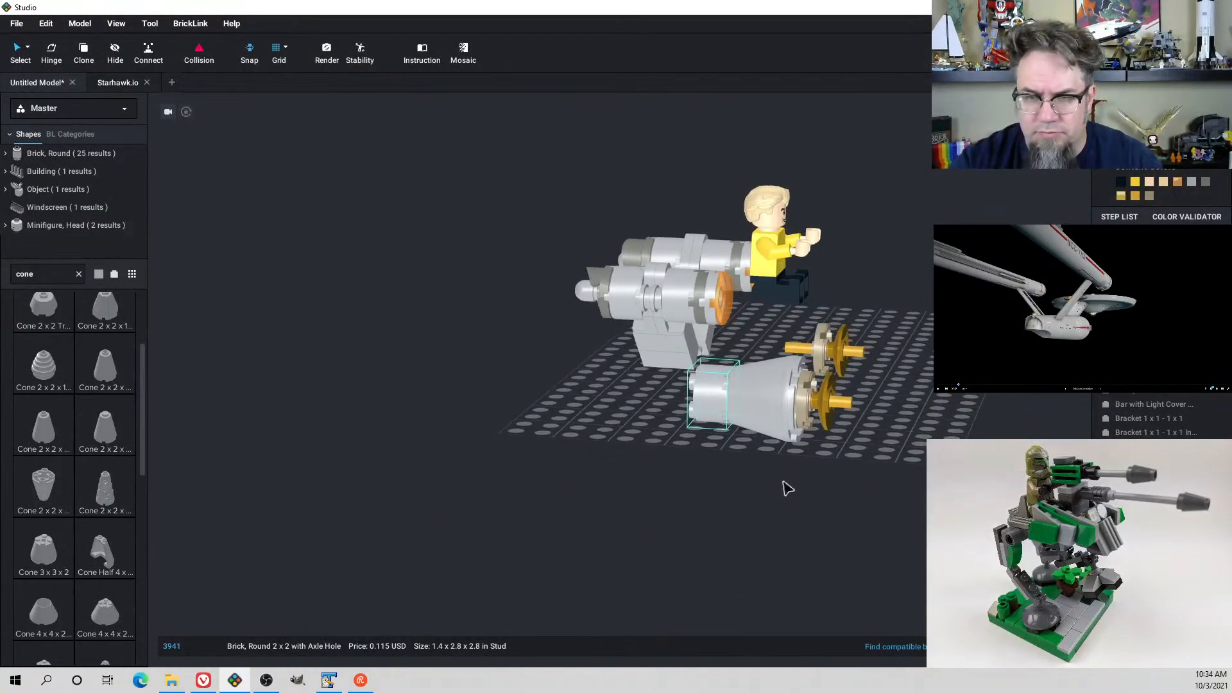
pyautogui.hotkey('alt', 'Tab')
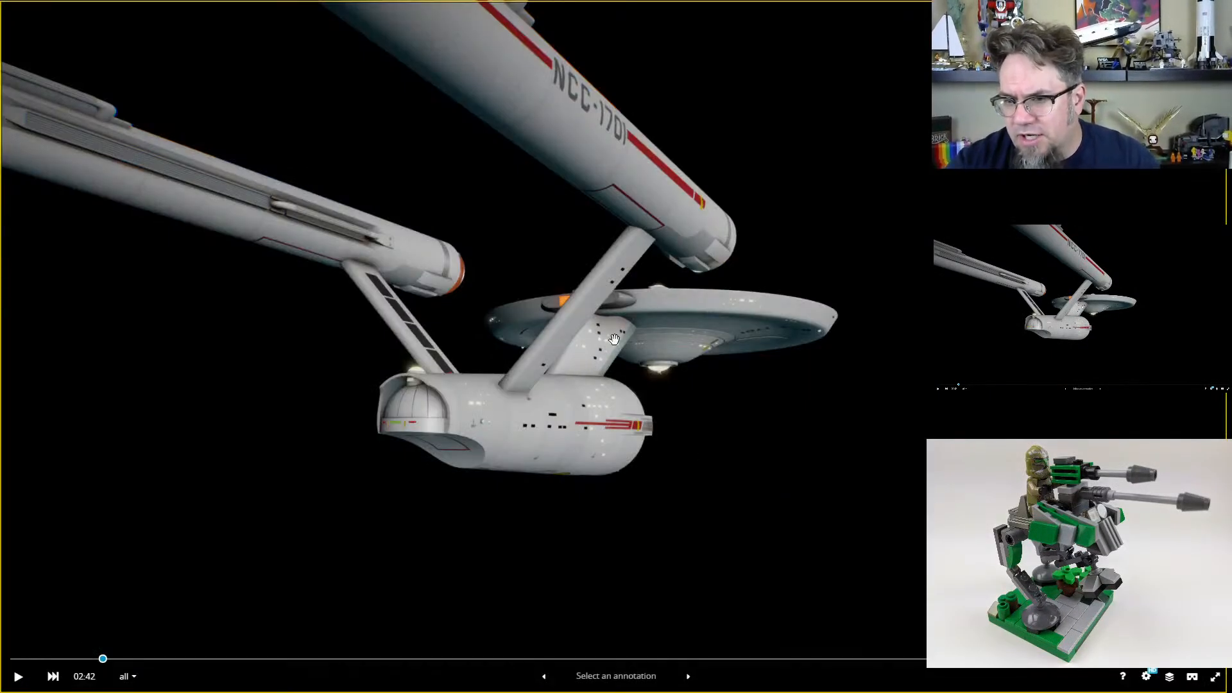
pyautogui.hotkey('alt', 'Tab')
pyautogui.moveTo(798, 432); pyautogui.dragTo(746, 495, button='right')
pyautogui.click(743, 507)
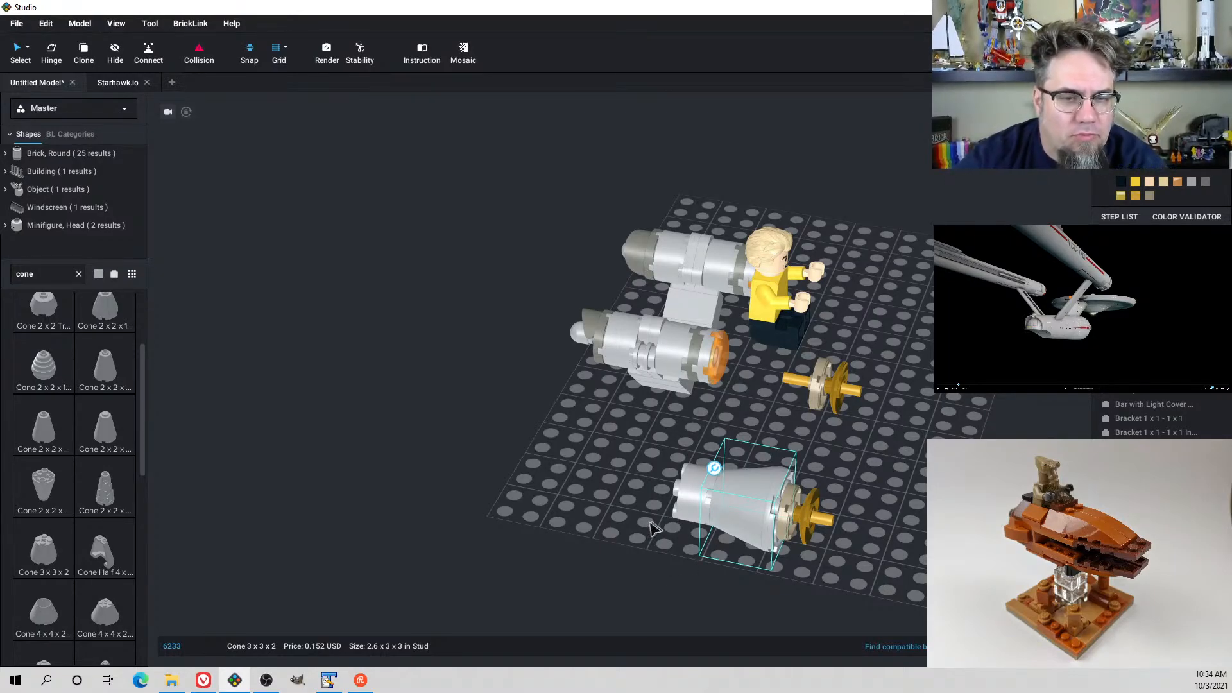
# Delete the Cone 3 x 3 x 2 and its round brick, keeping both gold dish assemblies
pyautogui.moveTo(783, 523); pyautogui.dragTo(757, 496, button='right')
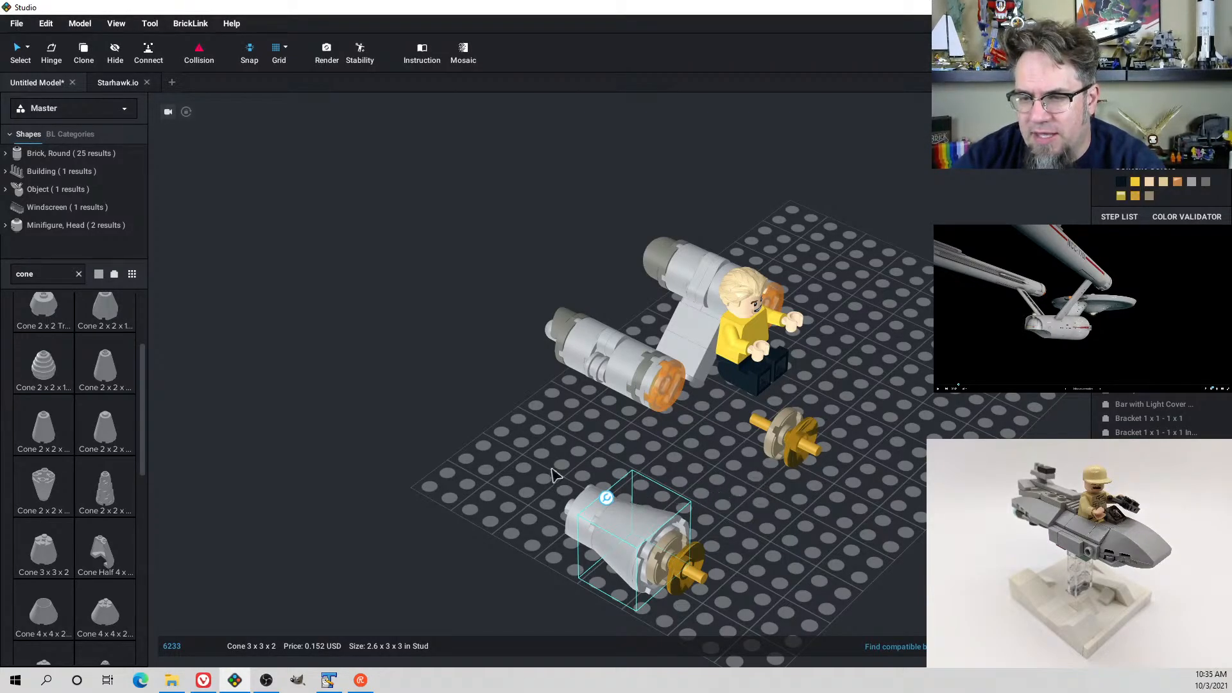
pyautogui.moveTo(552, 469); pyautogui.dragTo(615, 529)
pyautogui.press('Delete')
pyautogui.moveTo(641, 545); pyautogui.dragTo(738, 570, button='right')
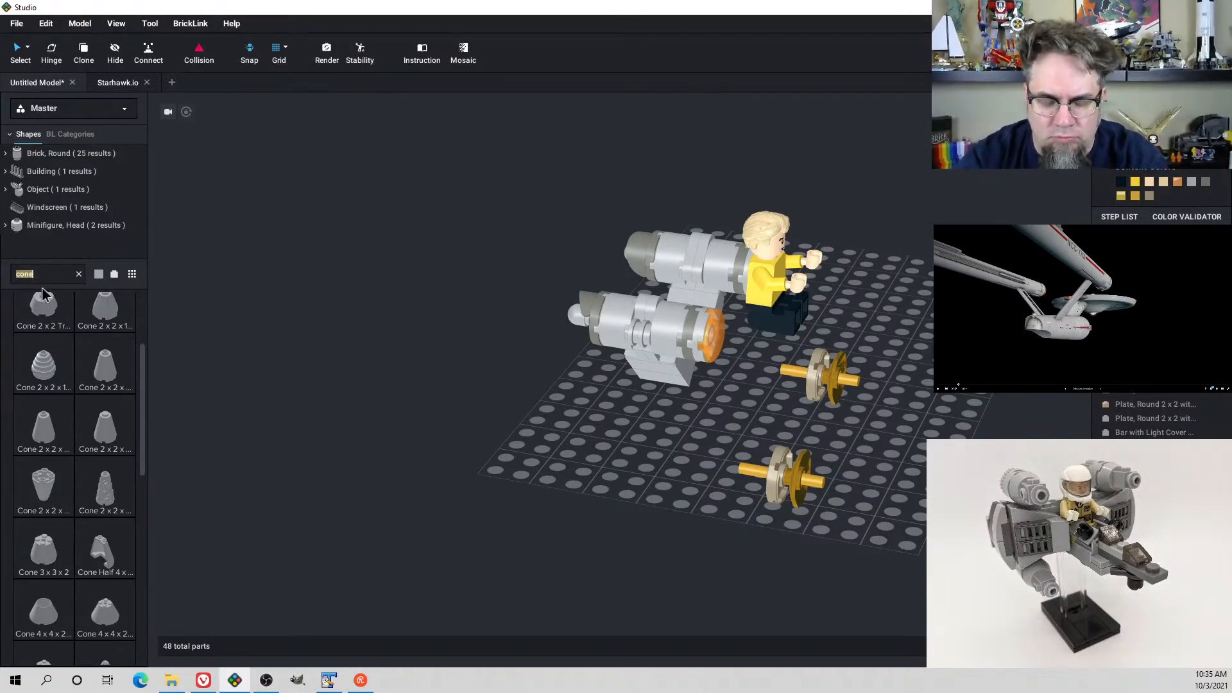
# Clear the cone search and stand a Slope, Curved 2 x 2 upright on the baseplate behind the front dish assembly
pyautogui.click(78, 274)
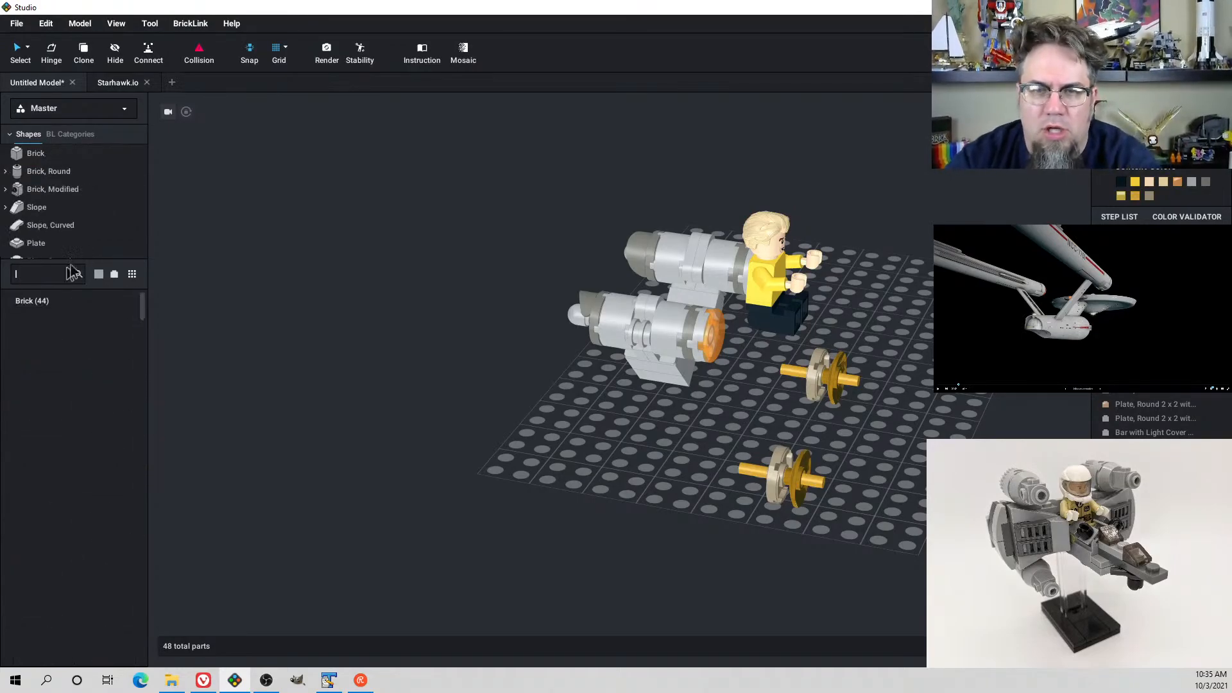
pyautogui.click(73, 226)
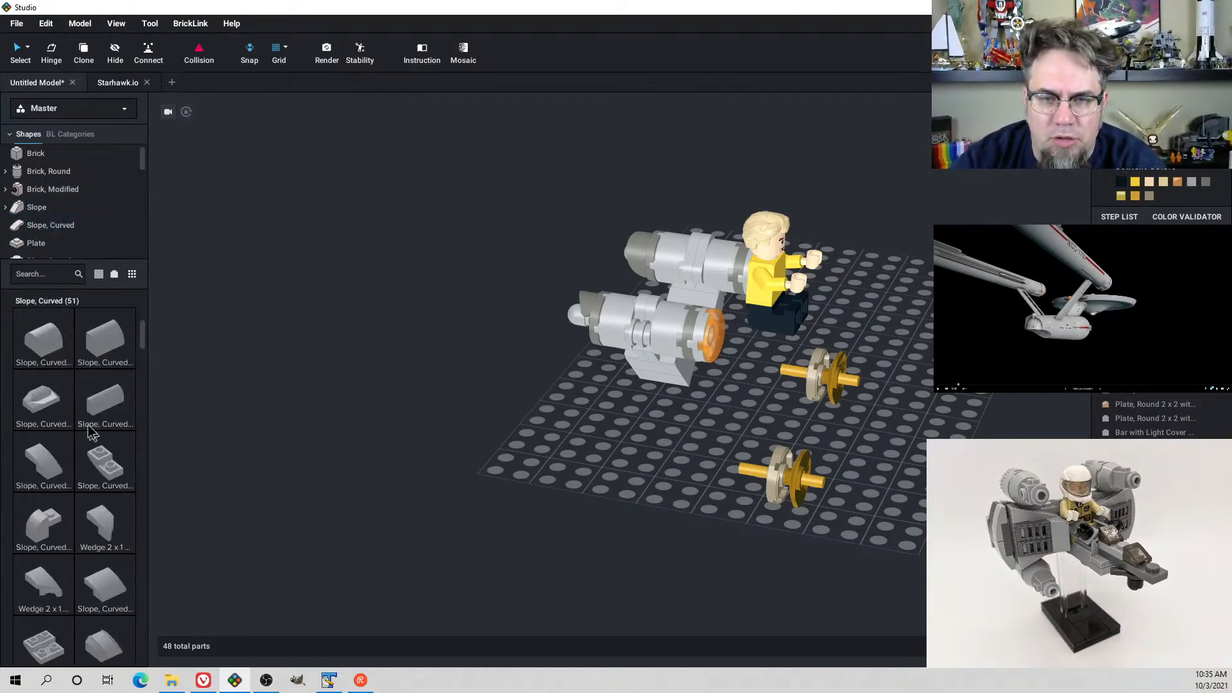
pyautogui.click(102, 588)
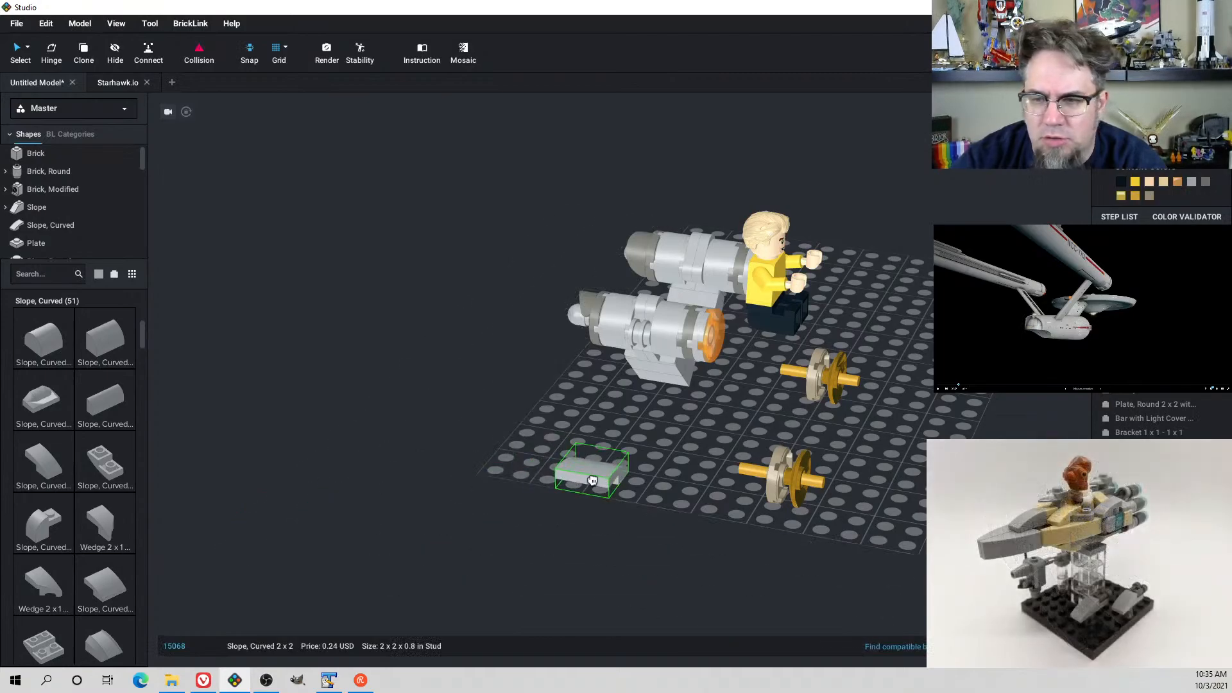
pyautogui.press('Up')
pyautogui.press('Up')
pyautogui.press('Down')
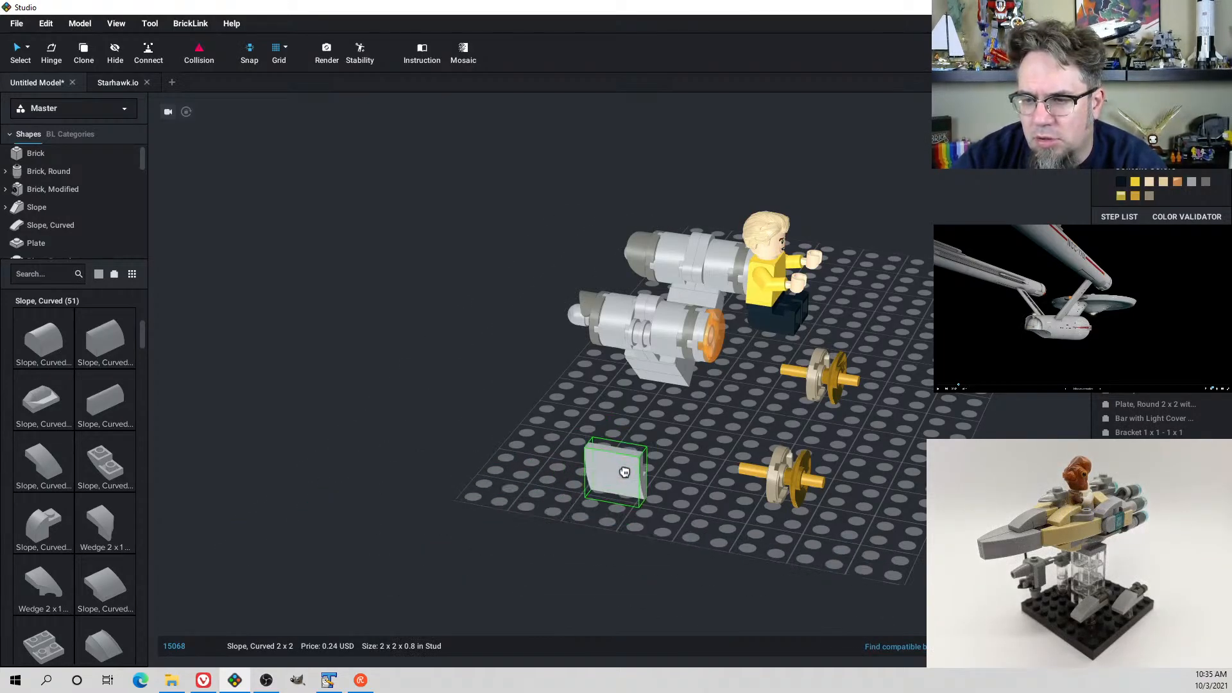
pyautogui.click(622, 473)
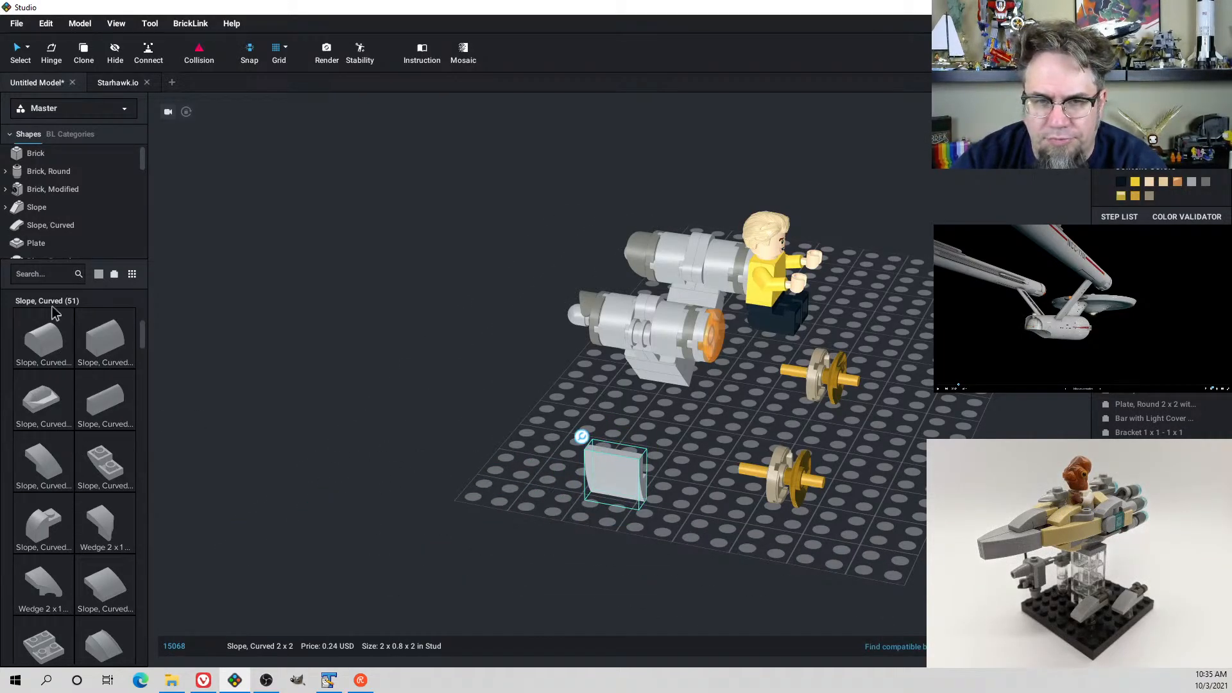
# Fit a Plate 2 x 2 behind the upright curved slope and stack a copy of the slope above it
pyautogui.click(39, 242)
pyautogui.click(116, 595)
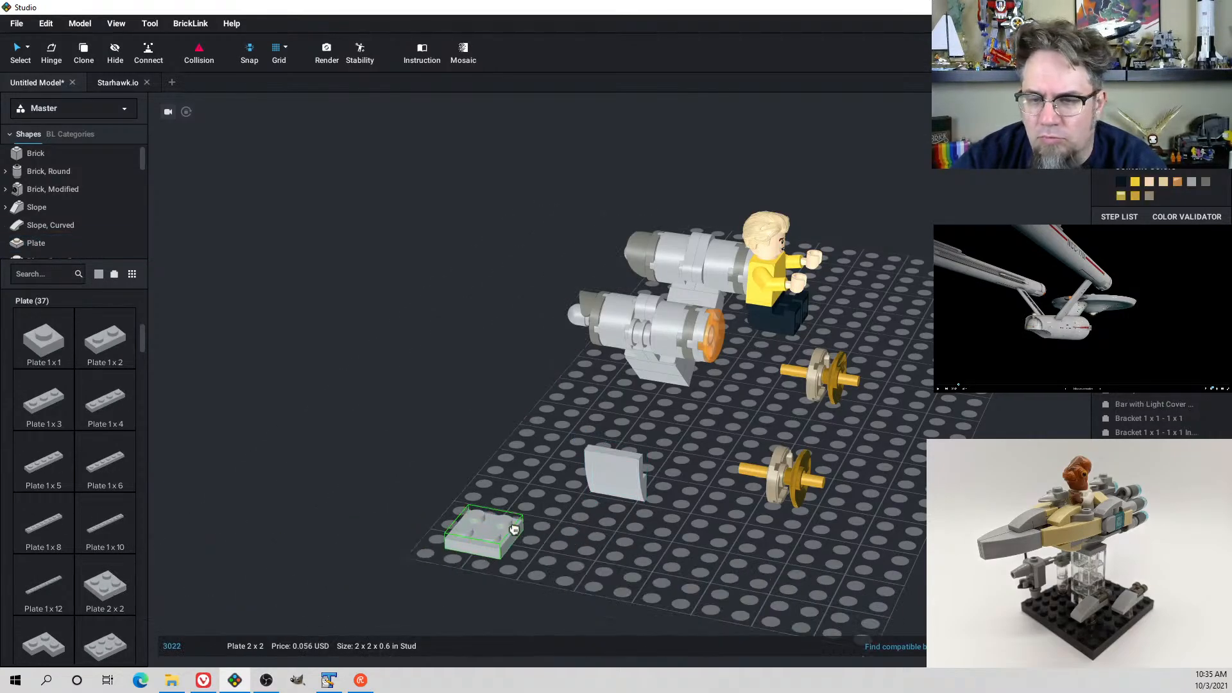
pyautogui.click(628, 480)
pyautogui.click(629, 480)
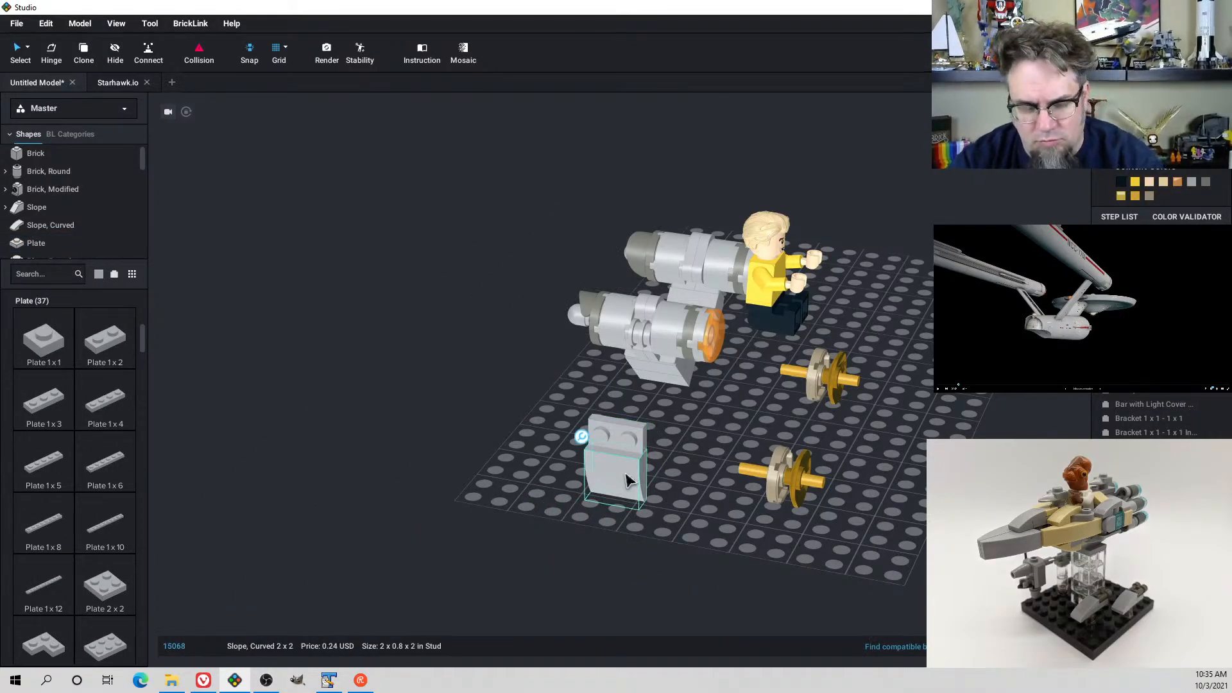
pyautogui.hotkey('ctrl', 'c')
pyautogui.hotkey('ctrl', 'v')
pyautogui.moveTo(689, 510); pyautogui.dragTo(624, 424)
pyautogui.moveTo(620, 421)
pyautogui.mouseDown(button='right')
pyautogui.moveTo(627, 428)
pyautogui.moveTo(605, 434)
pyautogui.mouseUp(button='right')
# Duplicate the three-part curved panel and stand the copy beside the original, curving the opposite way
pyautogui.click(437, 443)
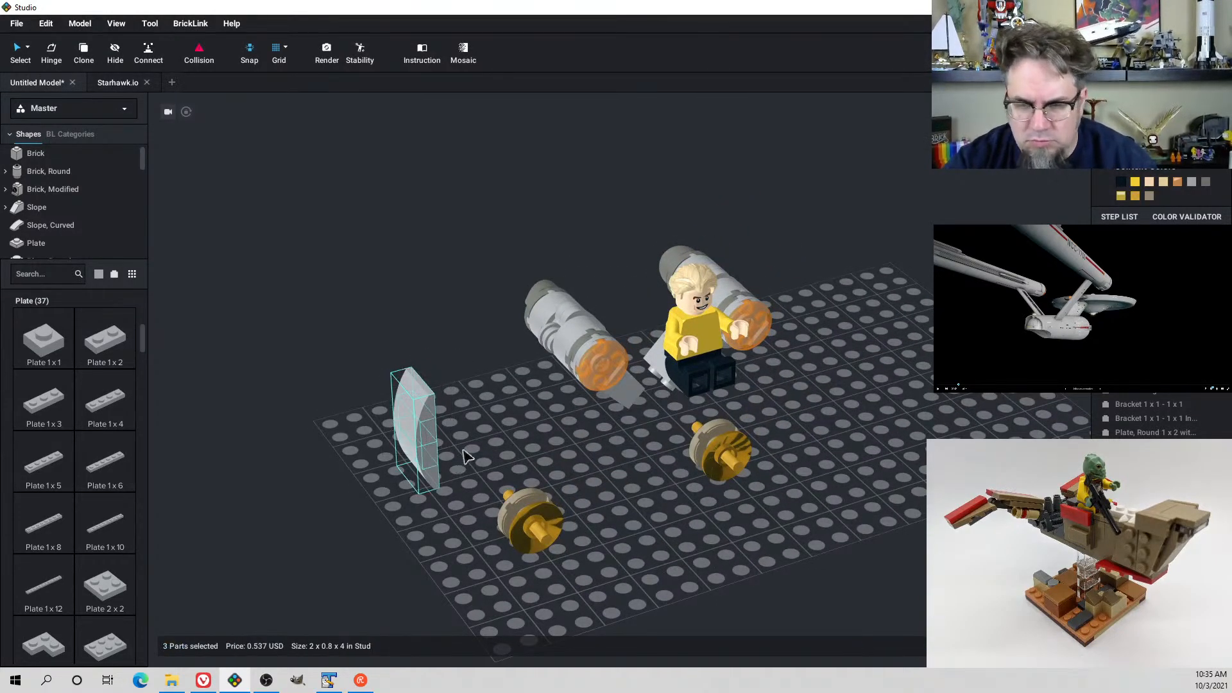
pyautogui.hotkey('ctrl', 'c')
pyautogui.hotkey('ctrl', 'v')
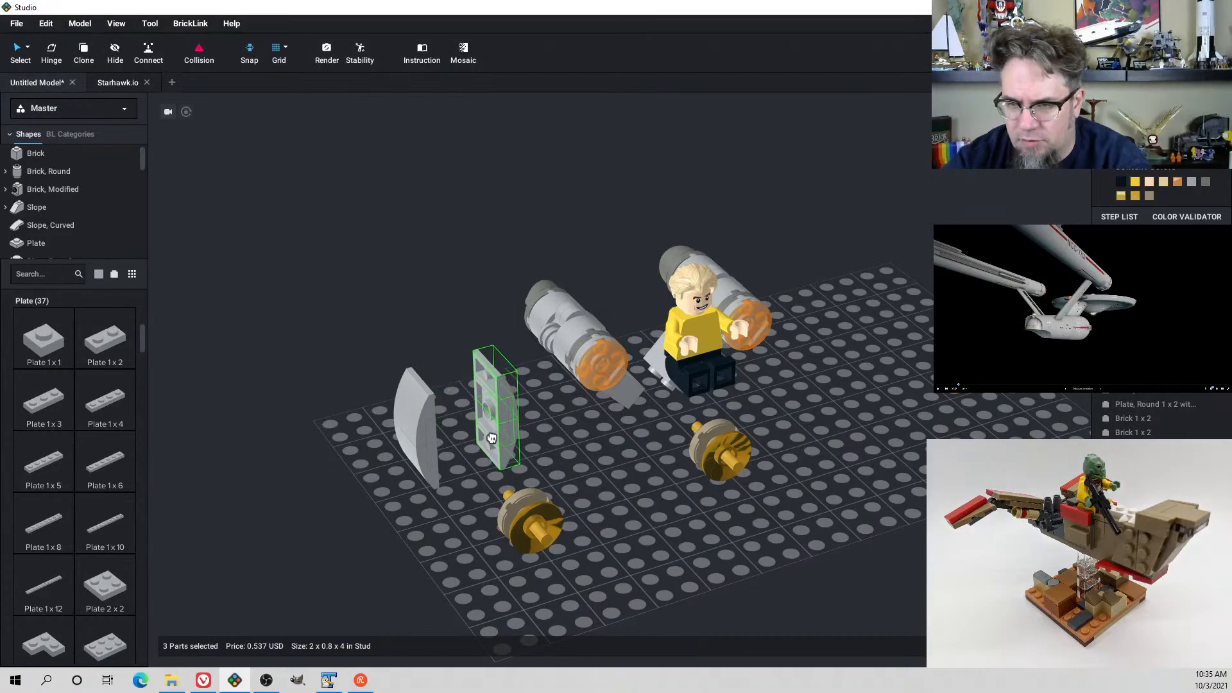
pyautogui.moveTo(492, 437); pyautogui.dragTo(532, 439, button='right')
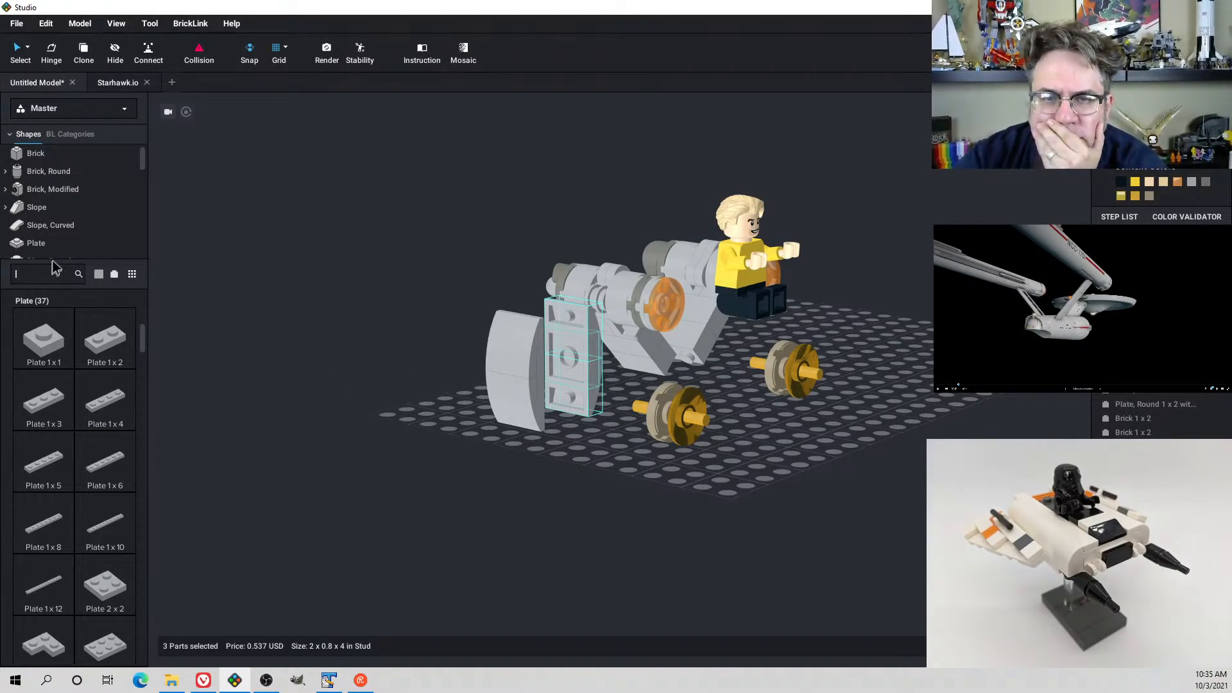
# Try a Slope, Curved 4 x 1 Double standing upright beside the curved panels, and remove it again
pyautogui.click(51, 225)
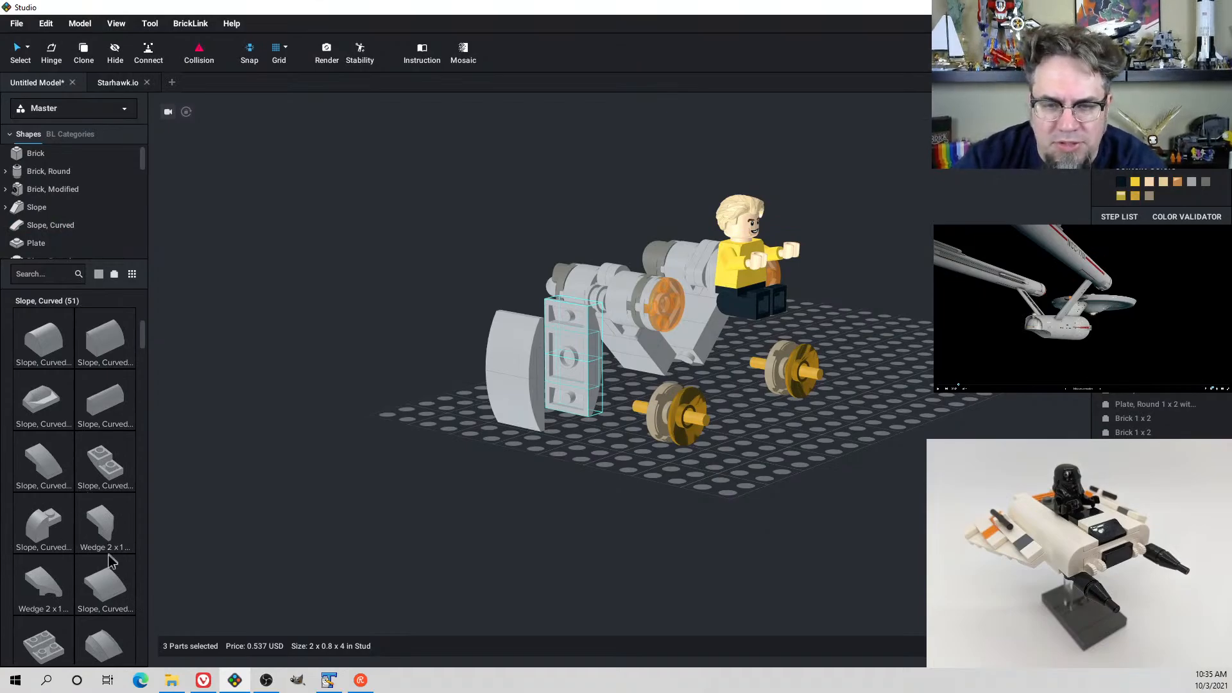
pyautogui.scroll(-5, 43, 510)
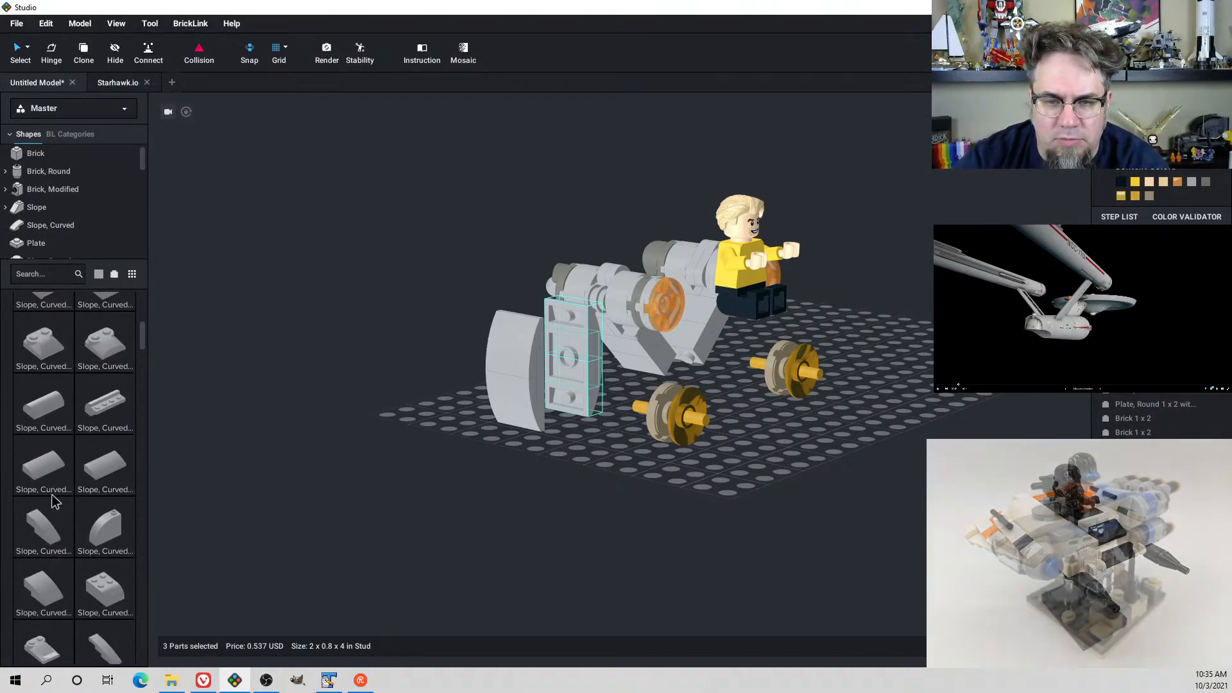
pyautogui.scroll(-4, 54, 502)
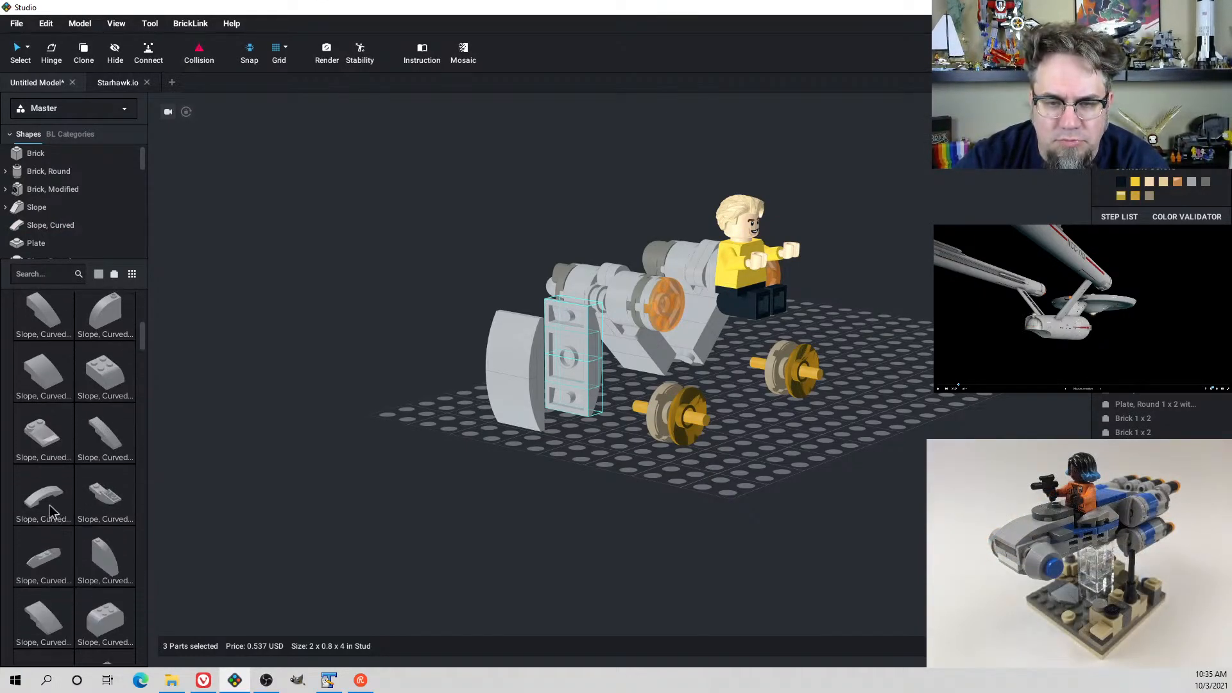
pyautogui.click(58, 480)
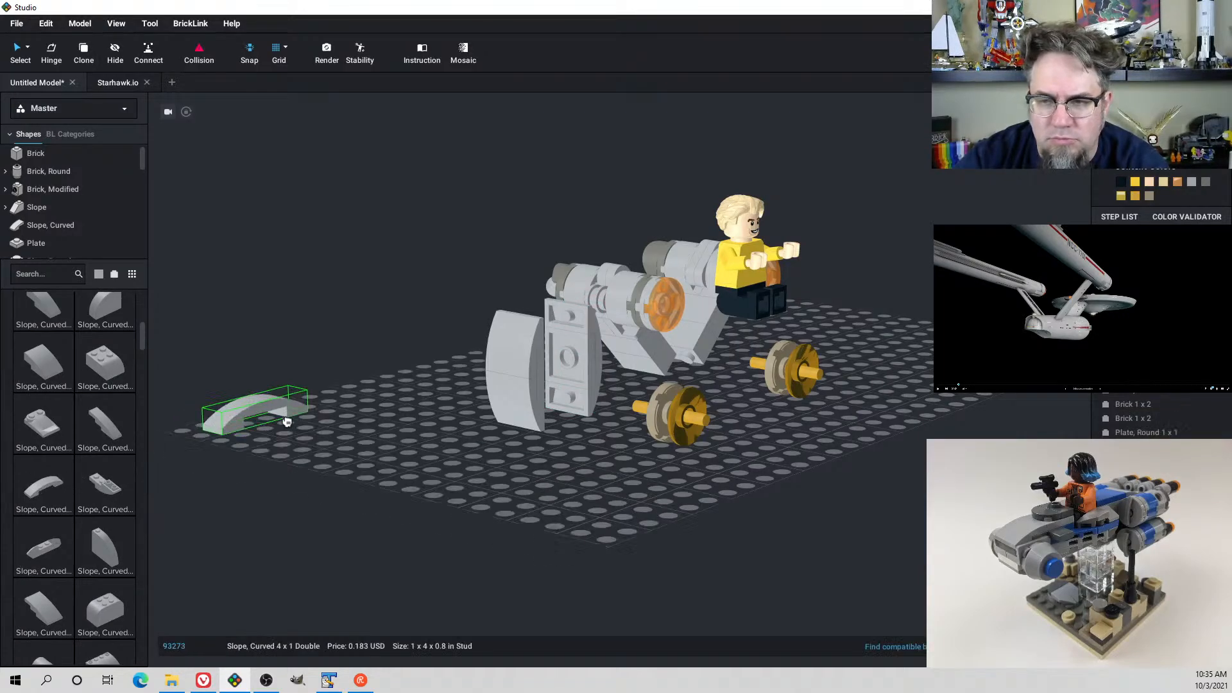
pyautogui.moveTo(286, 420); pyautogui.dragTo(360, 416, button='right')
pyautogui.press('Down')
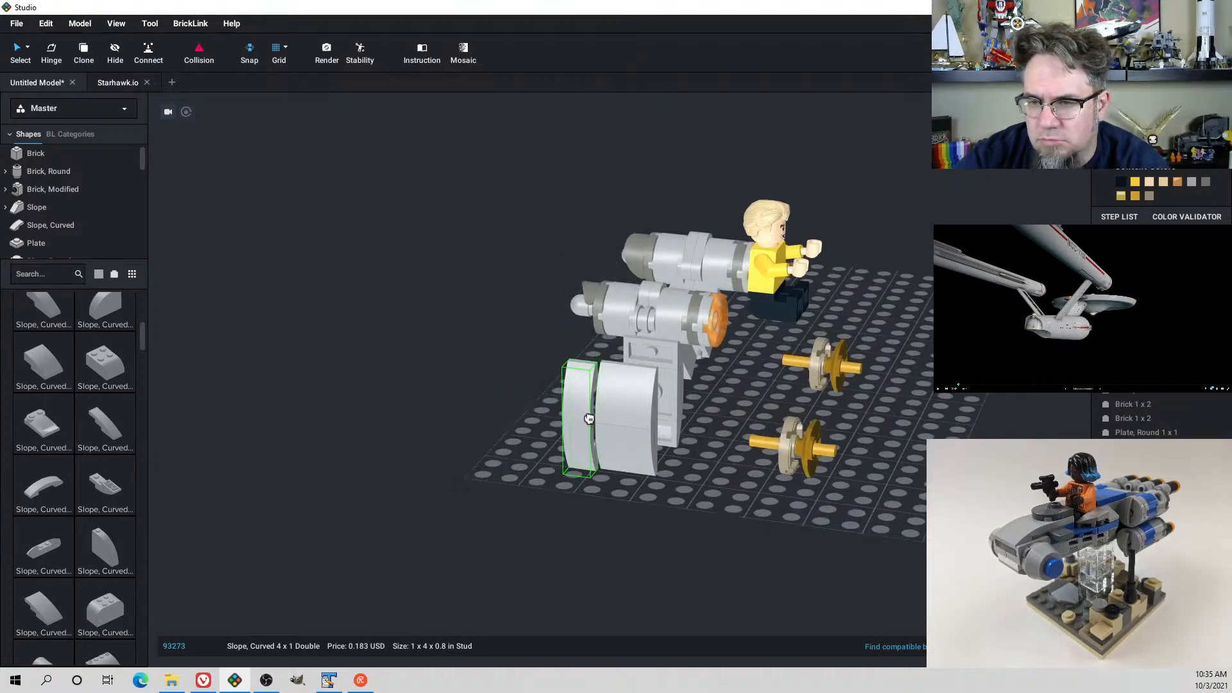
pyautogui.click(529, 415)
pyautogui.moveTo(550, 423); pyautogui.dragTo(536, 428, button='right')
pyautogui.press('Delete')
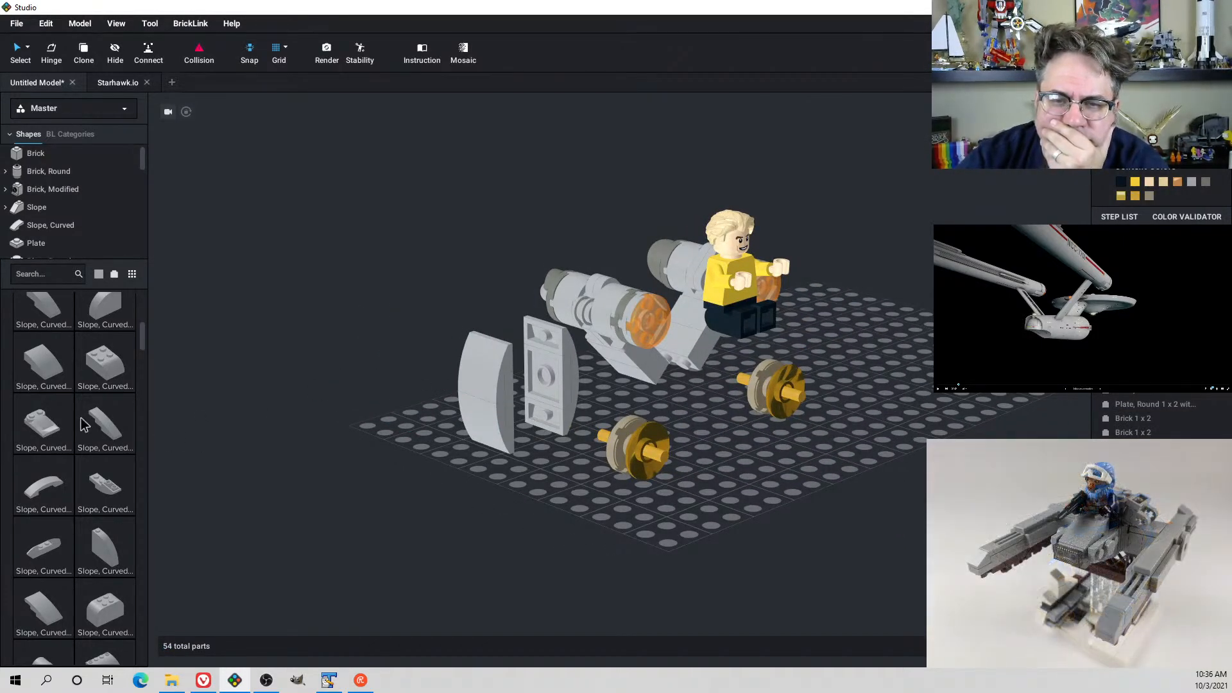
# Examine the two curved panels and the gold dish assemblies from several angles for a suitable hull shape
pyautogui.scroll(3, 84, 424)
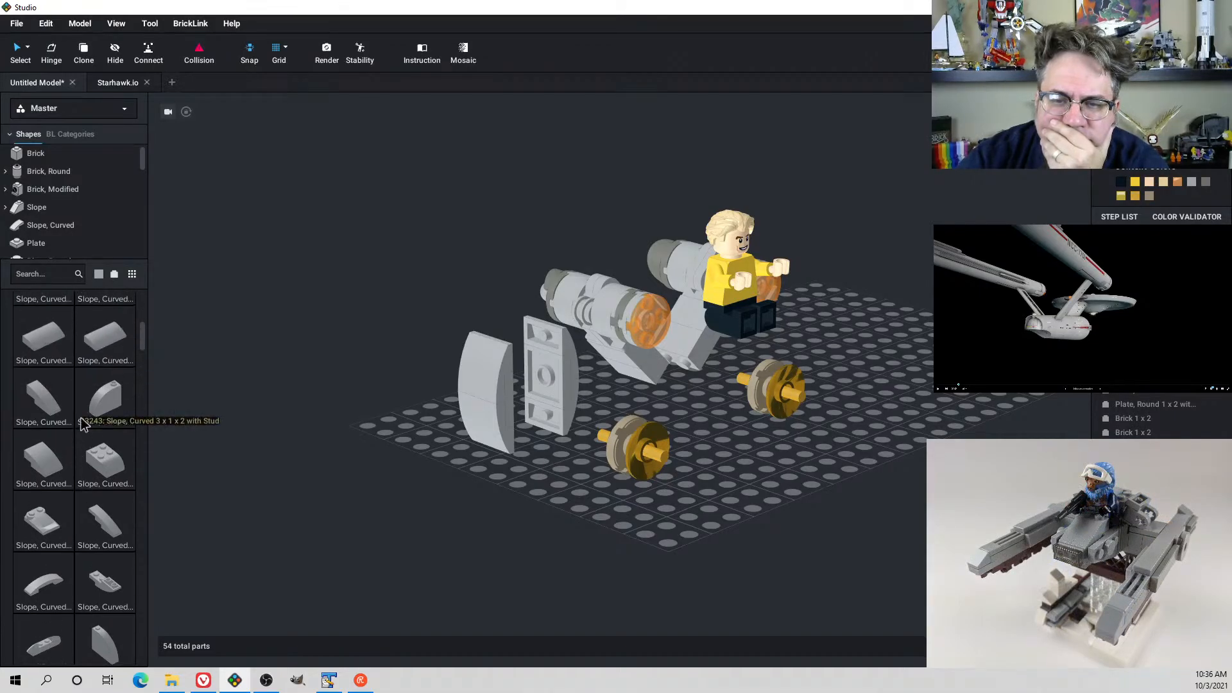
pyautogui.moveTo(489, 426); pyautogui.dragTo(442, 471, button='right')
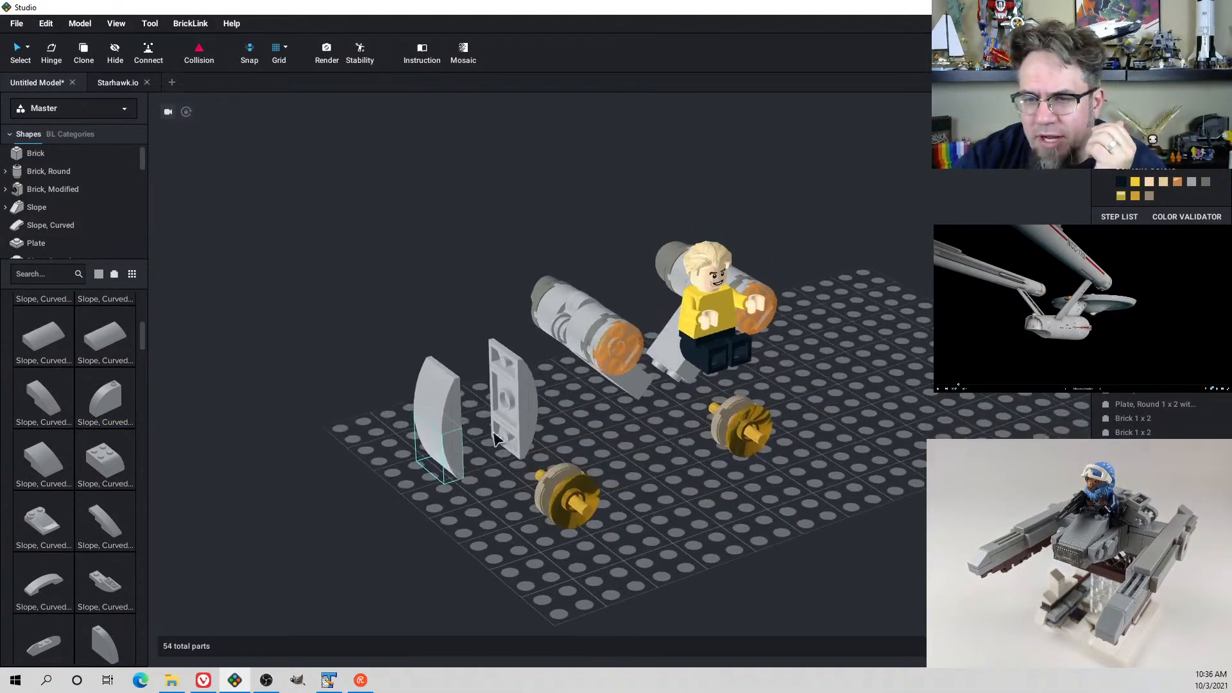
pyautogui.moveTo(324, 393); pyautogui.dragTo(334, 396, button='right')
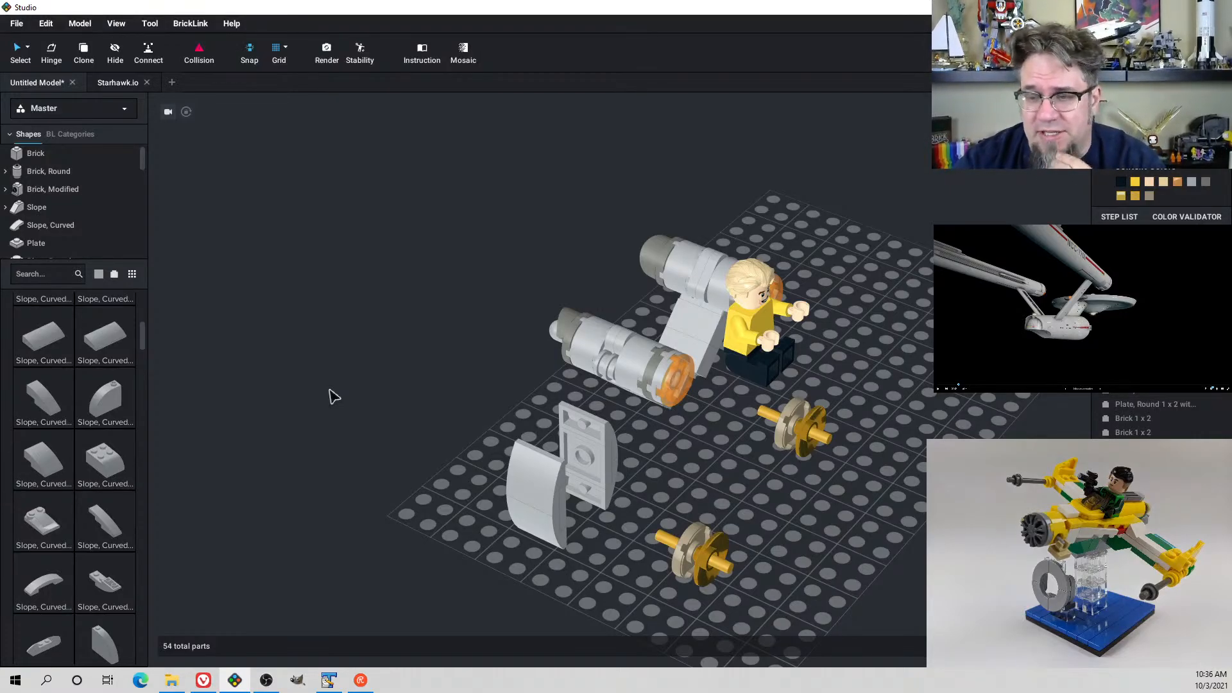
pyautogui.click(806, 428)
pyautogui.moveTo(778, 603)
pyautogui.mouseDown(button='right')
pyautogui.moveTo(749, 586)
pyautogui.moveTo(758, 590)
pyautogui.mouseUp(button='right')
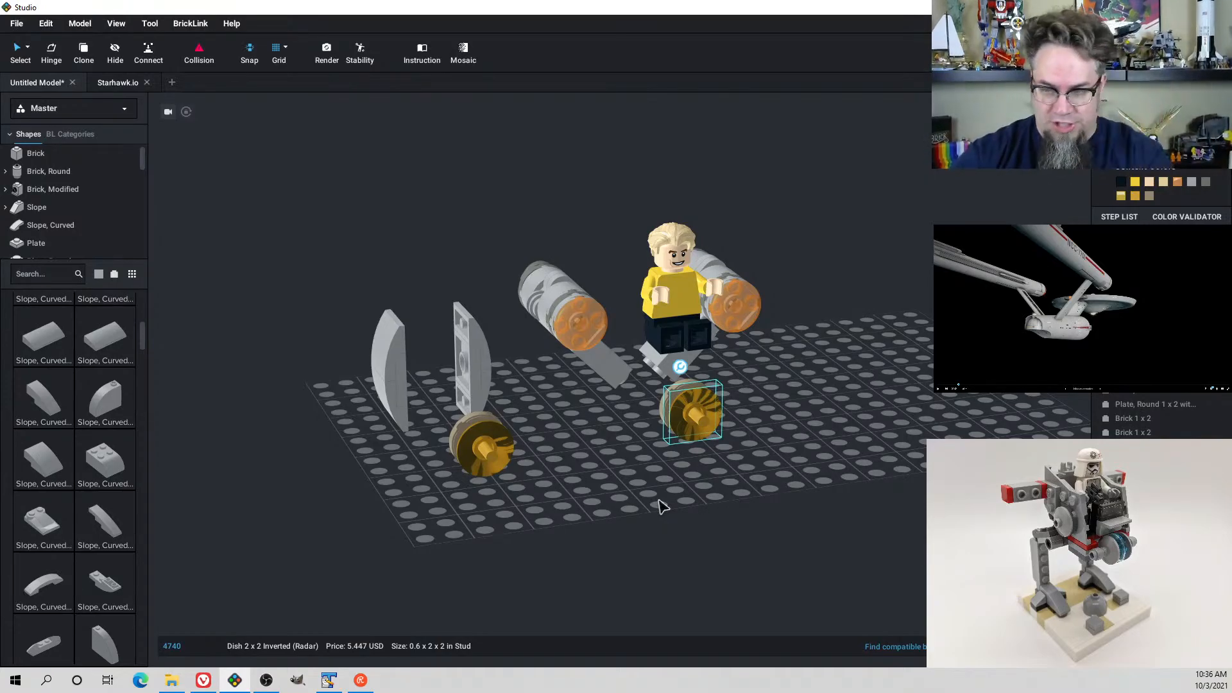
pyautogui.moveTo(547, 449)
pyautogui.mouseDown(button='right')
pyautogui.moveTo(575, 489)
pyautogui.moveTo(569, 406)
pyautogui.moveTo(557, 466)
pyautogui.mouseUp(button='right')
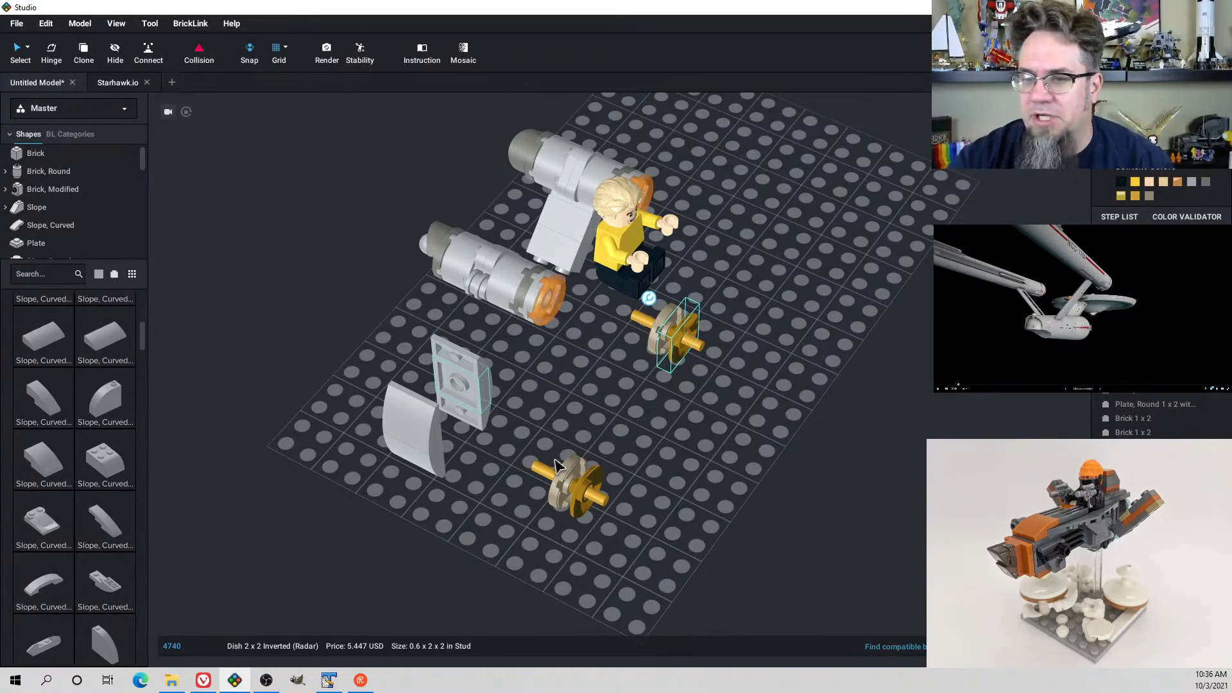
pyautogui.moveTo(595, 432)
pyautogui.mouseDown(button='right')
pyautogui.moveTo(572, 421)
pyautogui.moveTo(582, 439)
pyautogui.mouseUp(button='right')
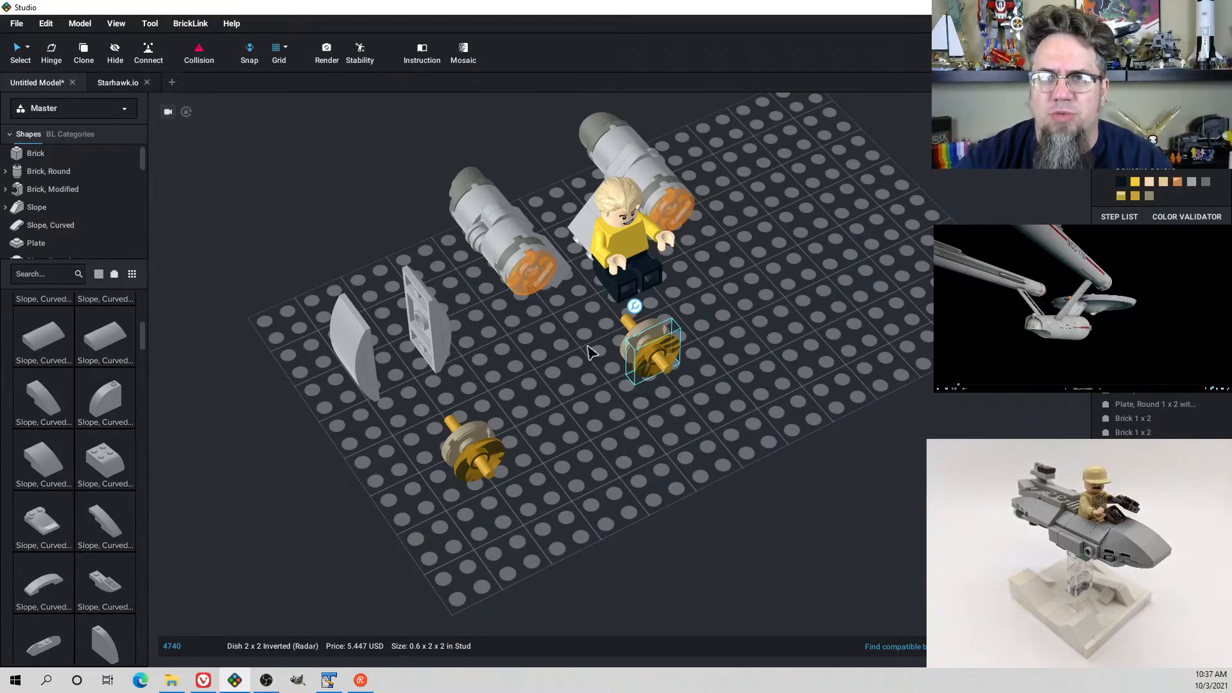
# Delete both three-part curved panels from the baseplate
pyautogui.moveTo(576, 345); pyautogui.dragTo(576, 331, button='right')
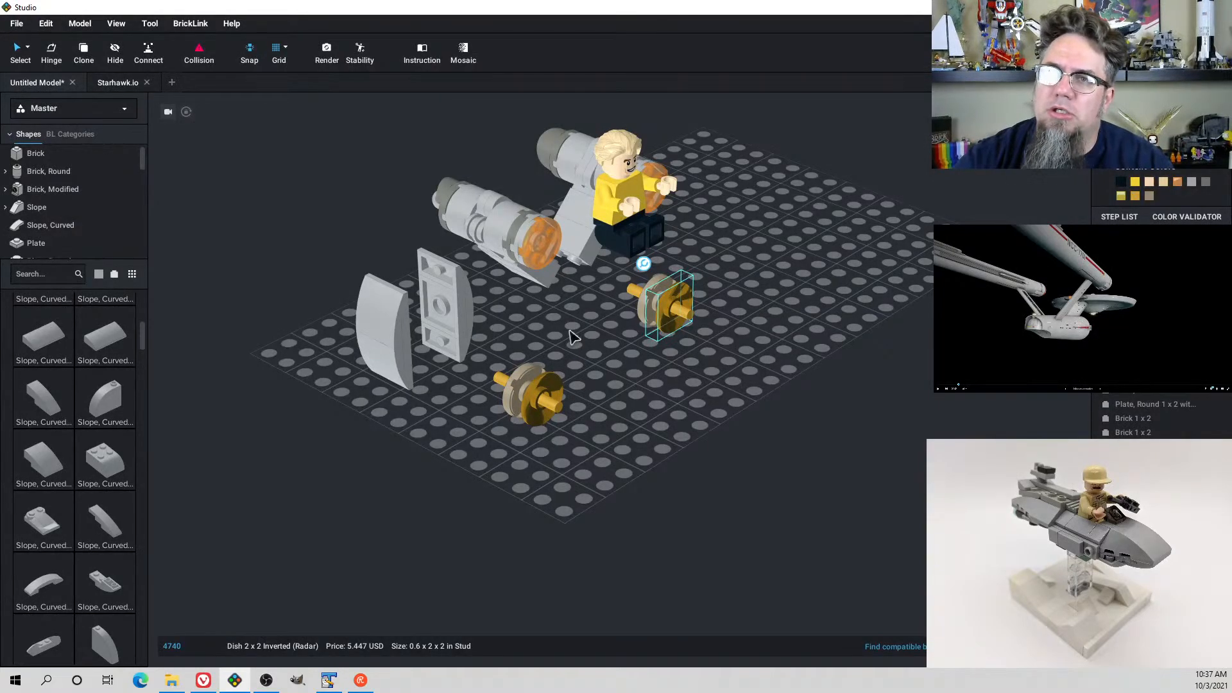
pyautogui.moveTo(357, 273); pyautogui.dragTo(446, 360)
pyautogui.press('Delete')
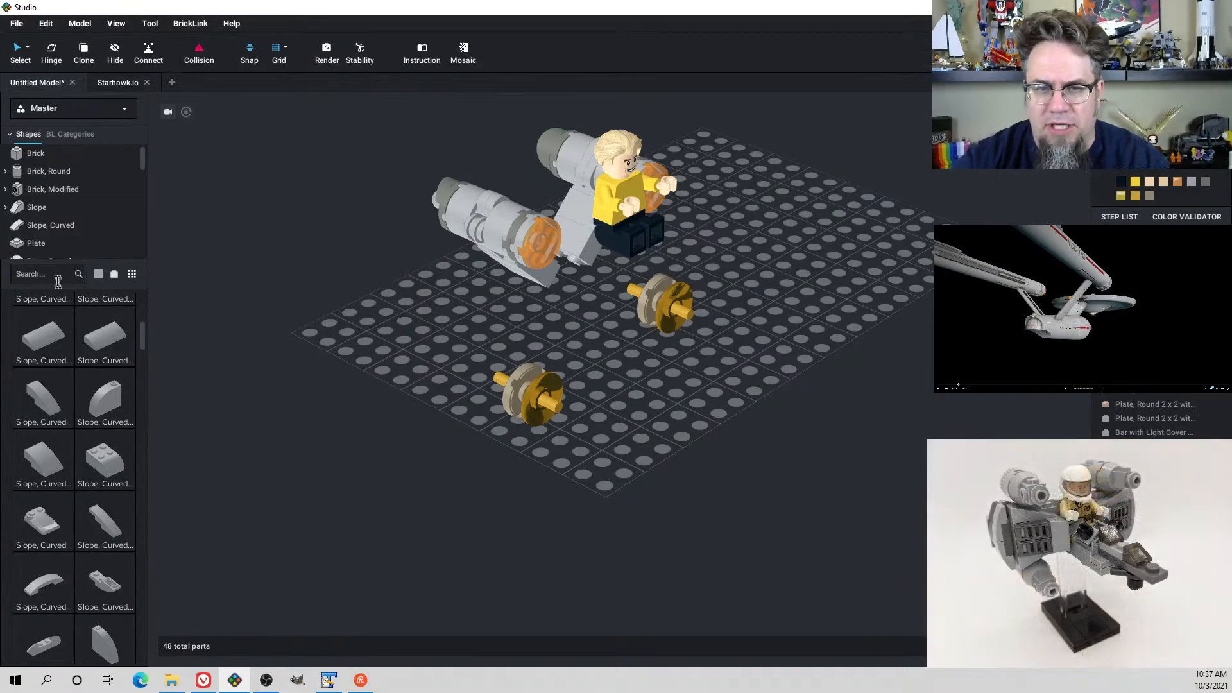
# Stand a Brick, Round Corner 2 x 2 Macaroni without Stud Notch upright on the baseplate from the Brick, Round category
pyautogui.click(64, 171)
pyautogui.scroll(-5, 86, 511)
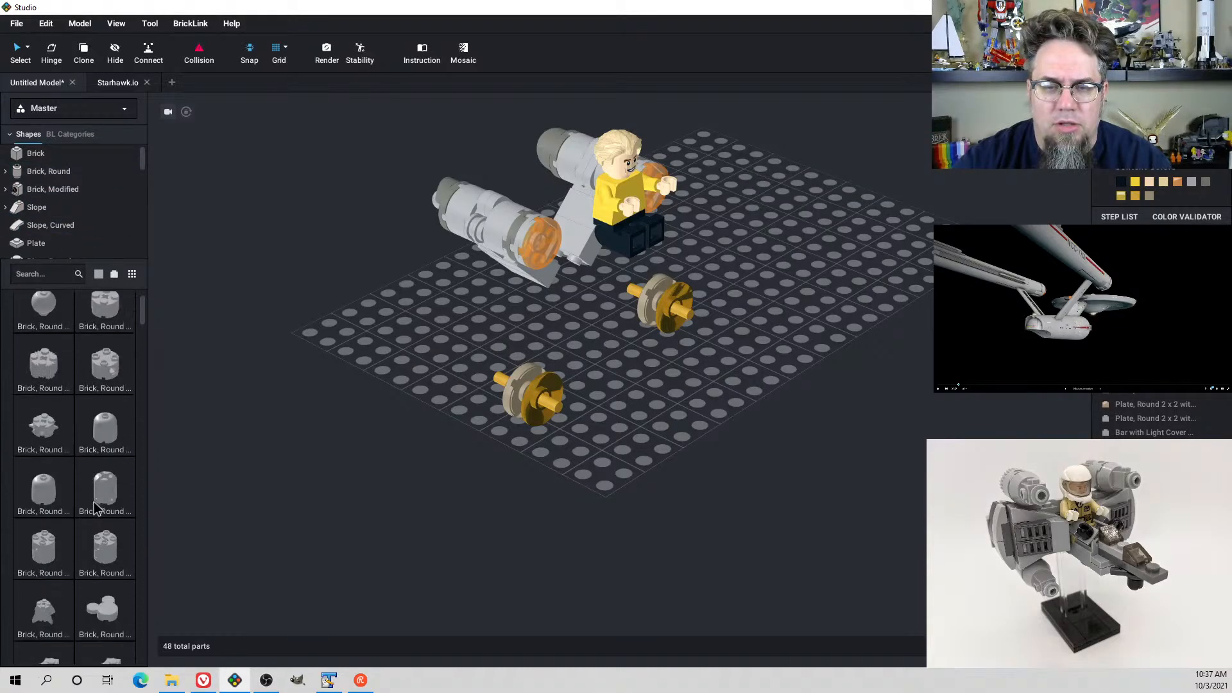
pyautogui.scroll(-3, 95, 509)
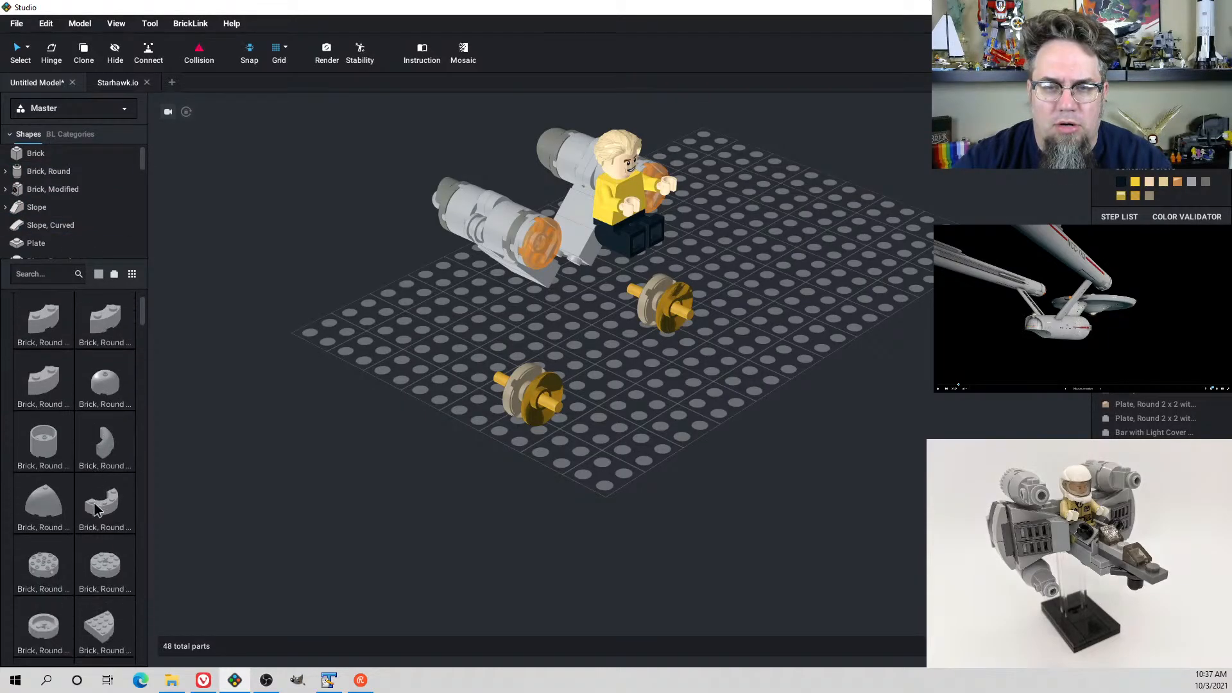
pyautogui.click(55, 387)
pyautogui.moveTo(353, 330); pyautogui.dragTo(341, 324, button='right')
pyautogui.press('Down')
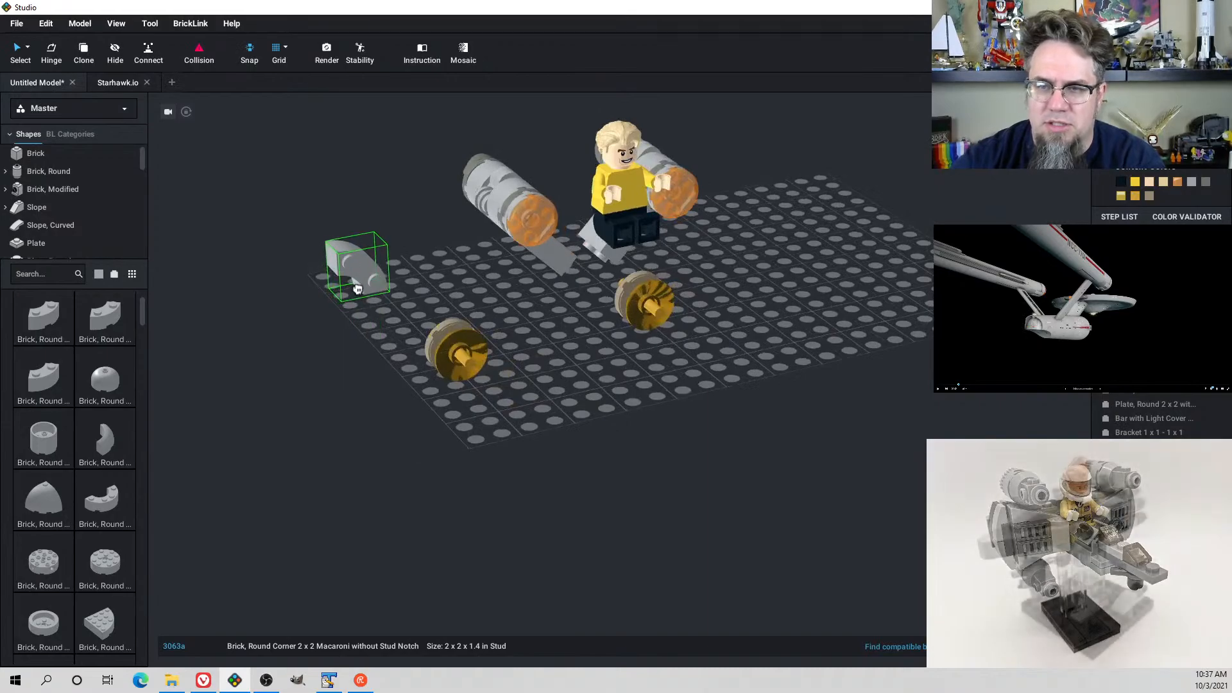
pyautogui.click(357, 288)
# Duplicate the upright macaroni brick and rotate the copy beside the original to form a half-ring arch
pyautogui.hotkey('ctrl', 'c')
pyautogui.hotkey('ctrl', 'v')
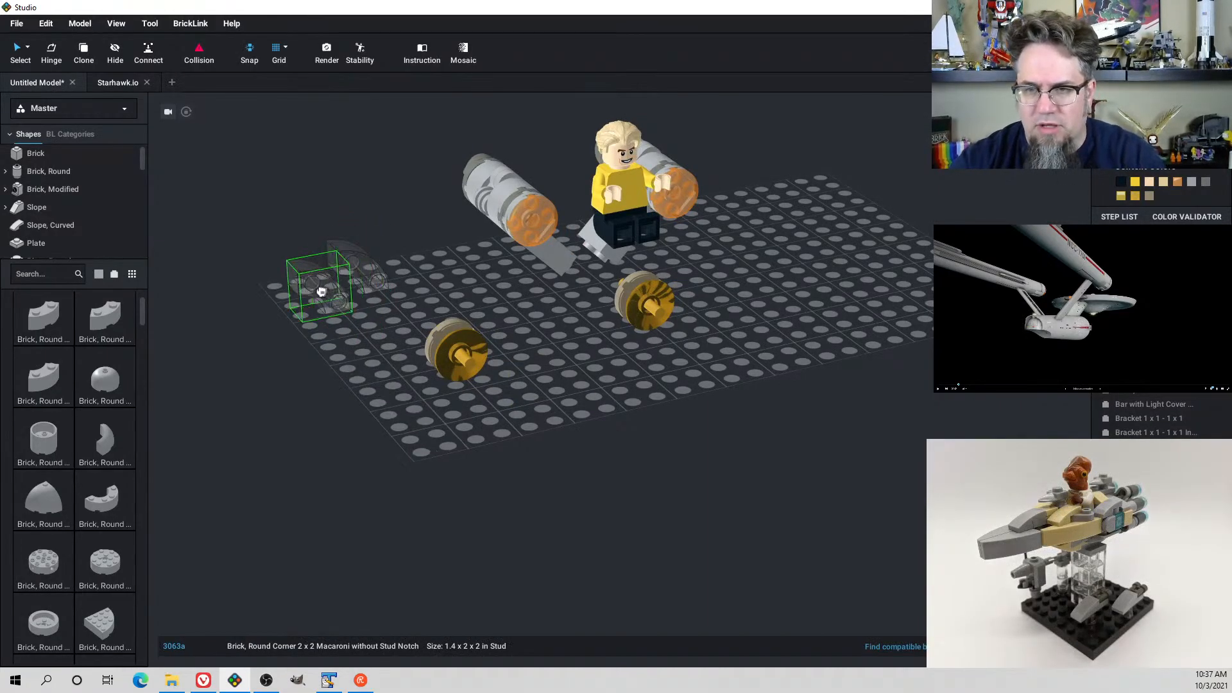
pyautogui.press('Right')
pyautogui.press('Right')
pyautogui.press('Down')
pyautogui.press('Down')
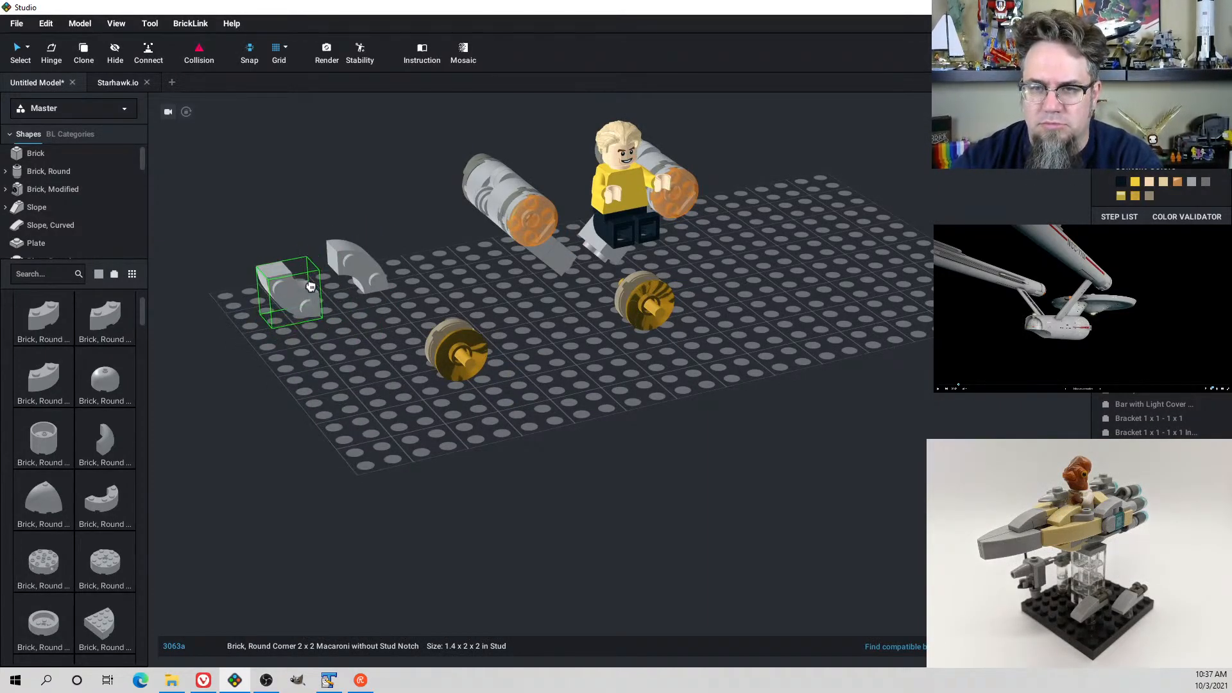
pyautogui.press('Up')
pyautogui.press('Left')
pyautogui.press('Down')
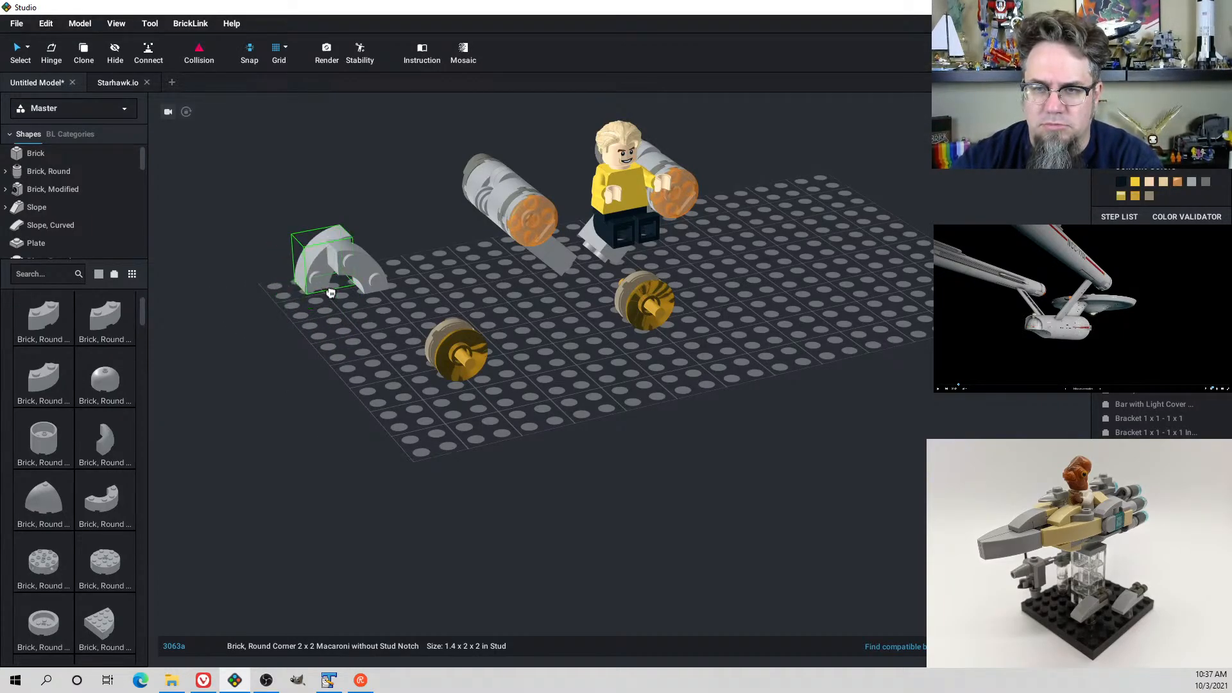
# Copy the two-brick arch and place the copy upside down near the baseplate's front corner as the lower half ring
pyautogui.click(330, 296)
pyautogui.moveTo(326, 289); pyautogui.dragTo(293, 253, button='right')
pyautogui.moveTo(293, 254); pyautogui.dragTo(393, 340)
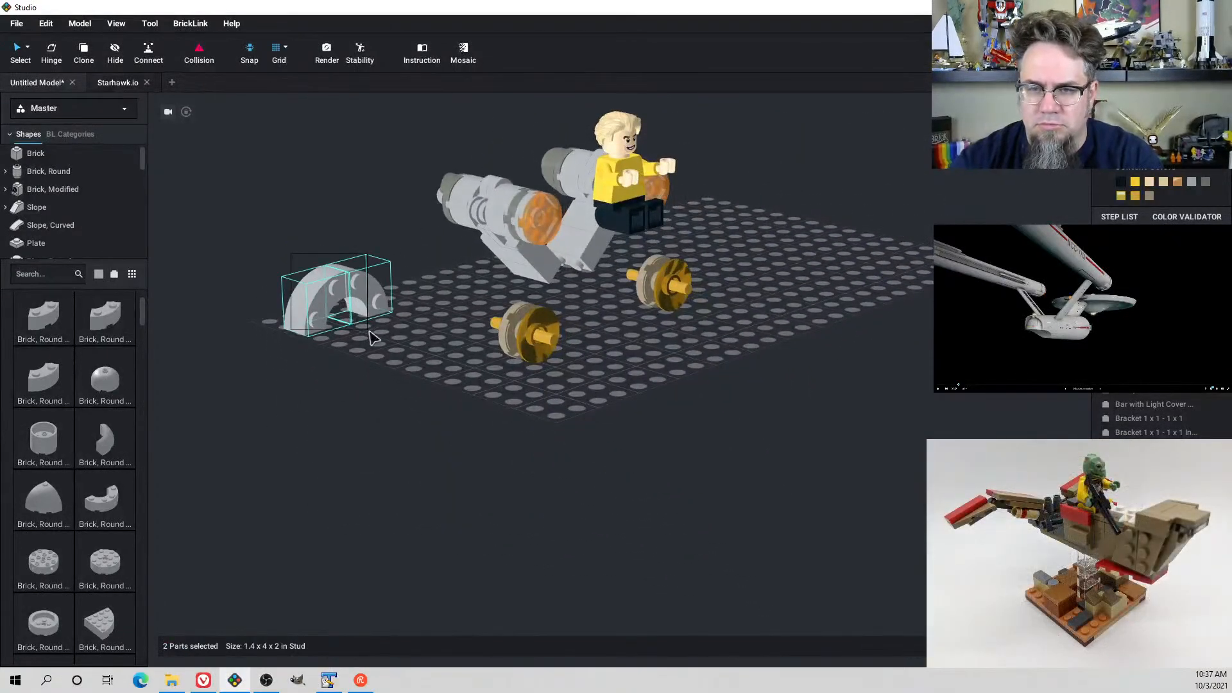
pyautogui.hotkey('ctrl', 'c')
pyautogui.hotkey('ctrl', 'v')
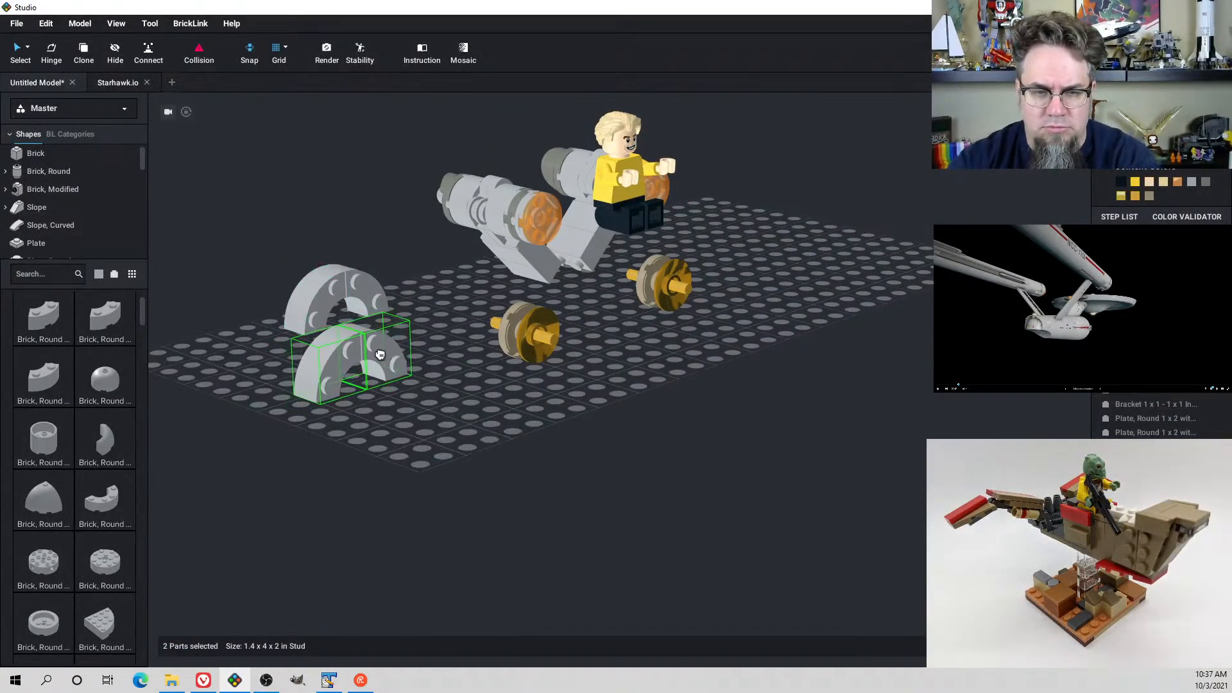
pyautogui.moveTo(378, 363); pyautogui.dragTo(358, 324, button='right')
pyautogui.click(347, 308)
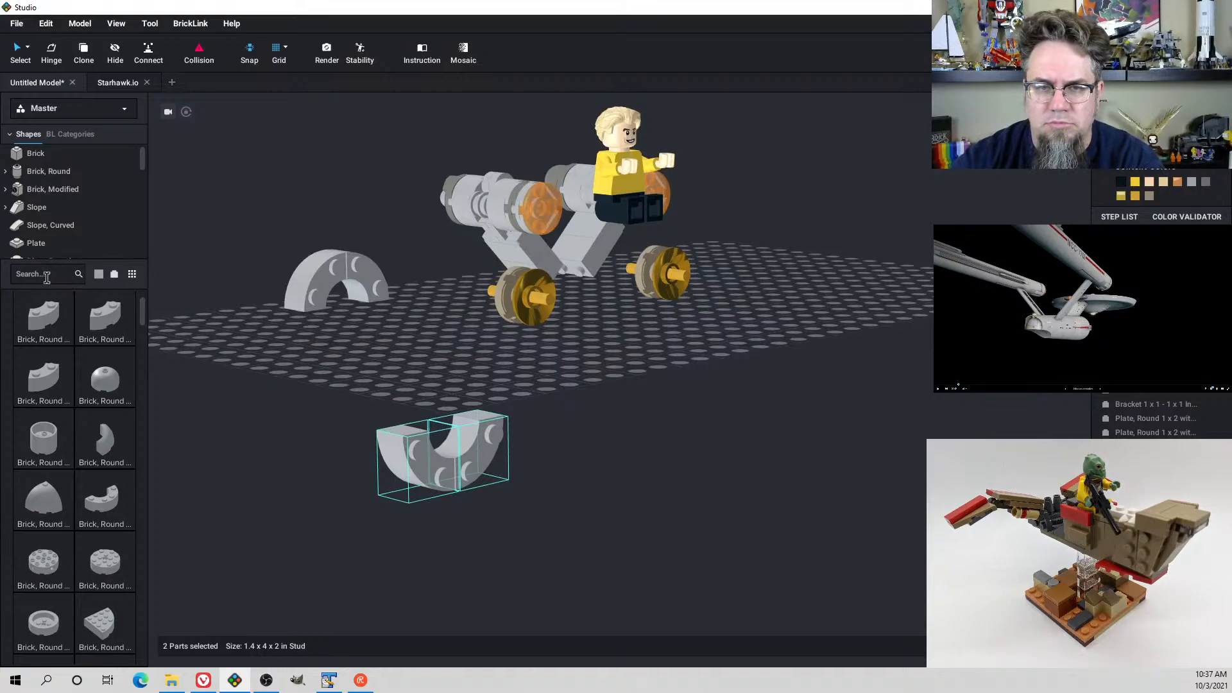
# Place a Plate, Round 4 x 4 with 2 x 2 Hole from Plate, Round upright against the macaroni arch
pyautogui.scroll(-1, 72, 225)
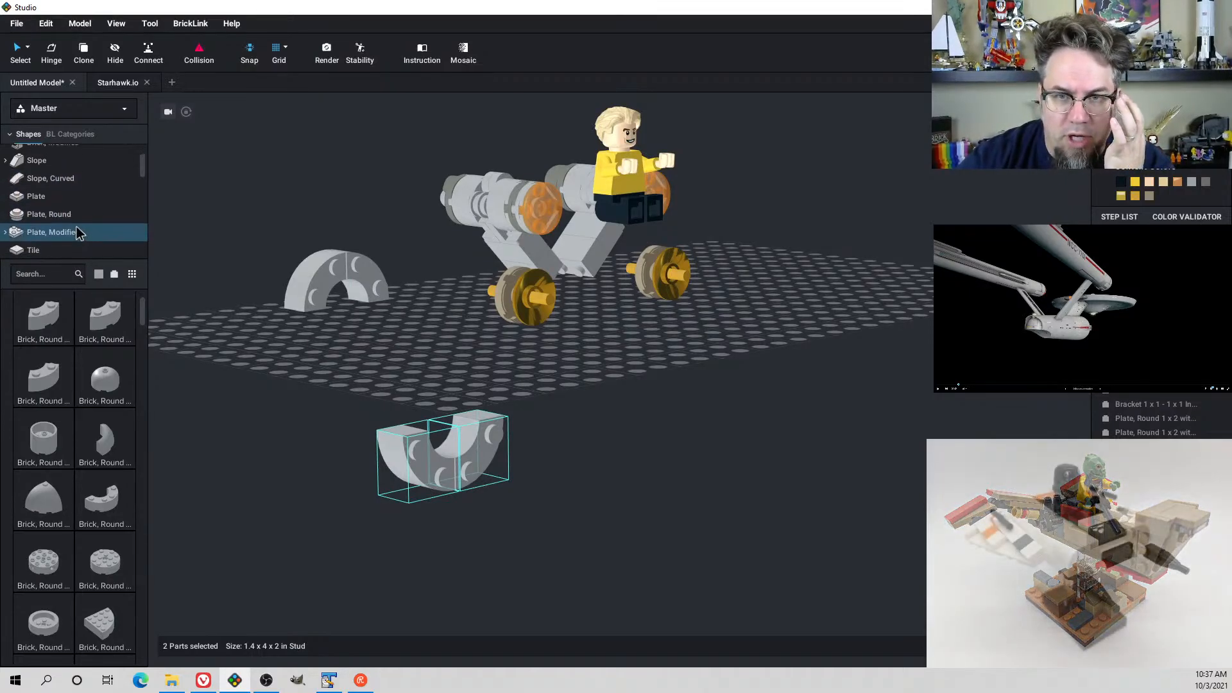
pyautogui.click(71, 215)
pyautogui.scroll(-3, 88, 453)
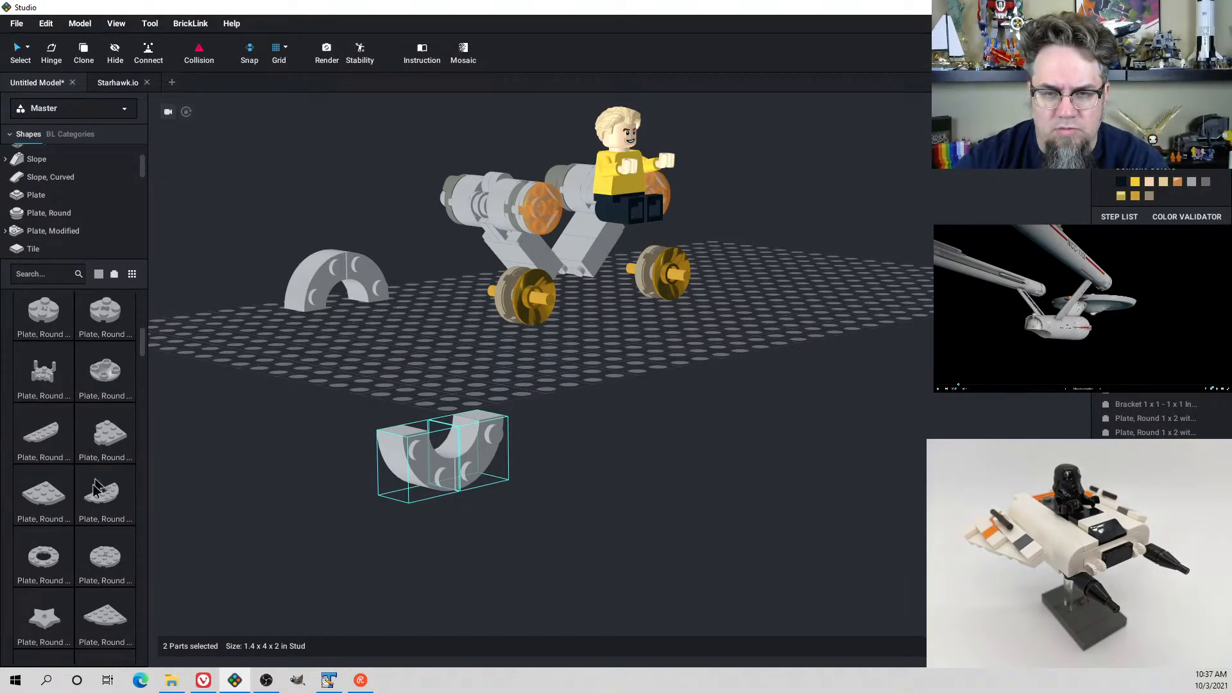
pyautogui.moveTo(54, 567); pyautogui.dragTo(353, 363)
# Attach the upper macaroni bricks and the lower half ring behind the holed round plate to form a full ring
pyautogui.moveTo(320, 278); pyautogui.dragTo(312, 330)
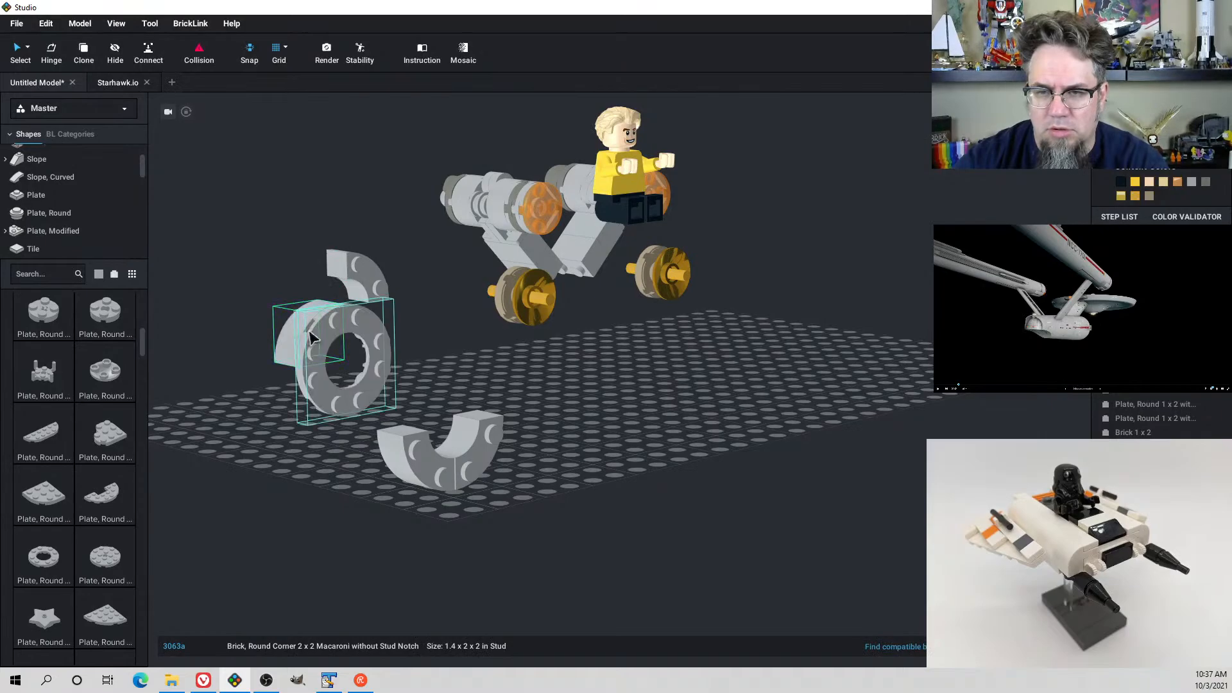
pyautogui.moveTo(355, 278); pyautogui.dragTo(356, 327)
pyautogui.moveTo(384, 426); pyautogui.dragTo(503, 498)
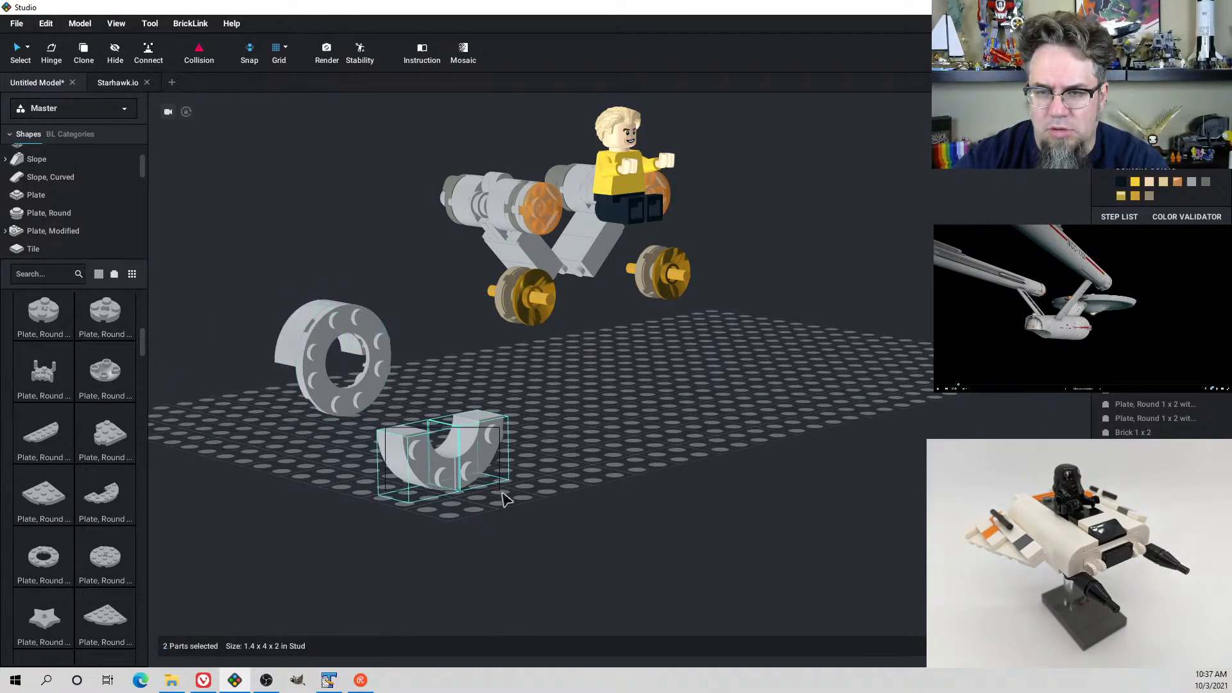
pyautogui.moveTo(428, 465); pyautogui.dragTo(338, 403)
pyautogui.doubleClick(339, 403)
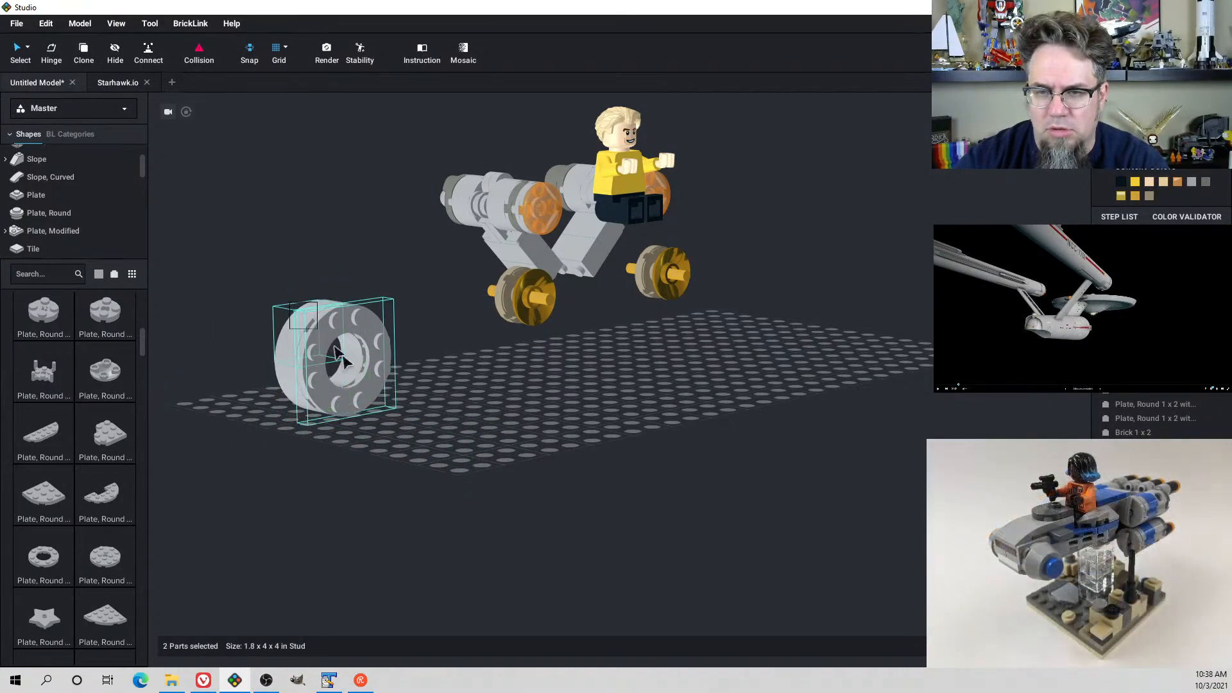
# Replace the holed plate with a solid round 4 x 4 plate on the front of the macaroni ring
pyautogui.moveTo(339, 403); pyautogui.dragTo(372, 433, button='right')
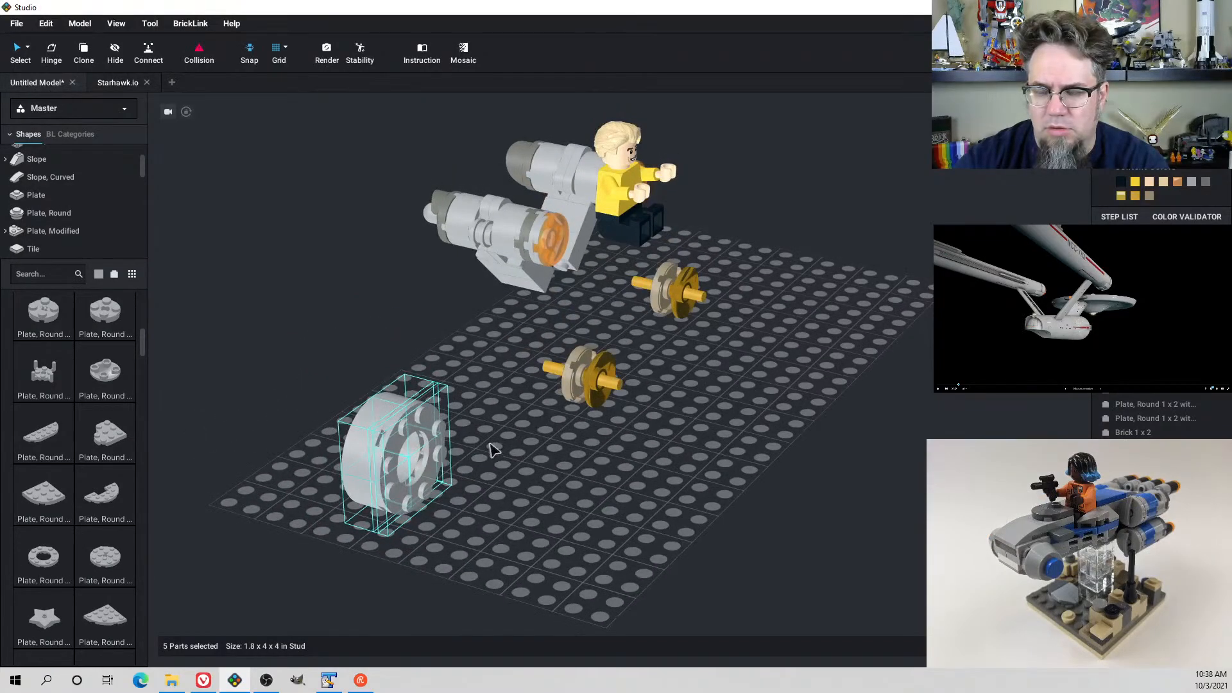
pyautogui.moveTo(492, 440); pyautogui.dragTo(490, 431, button='right')
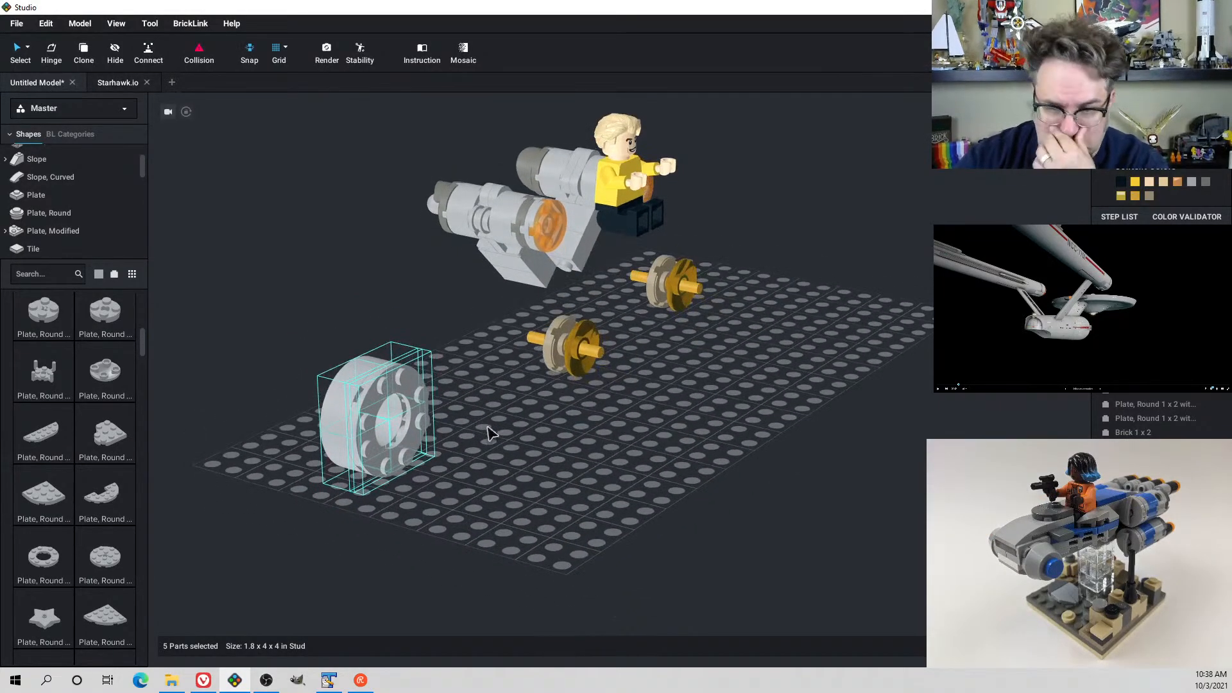
pyautogui.click(408, 467)
pyautogui.click(408, 467)
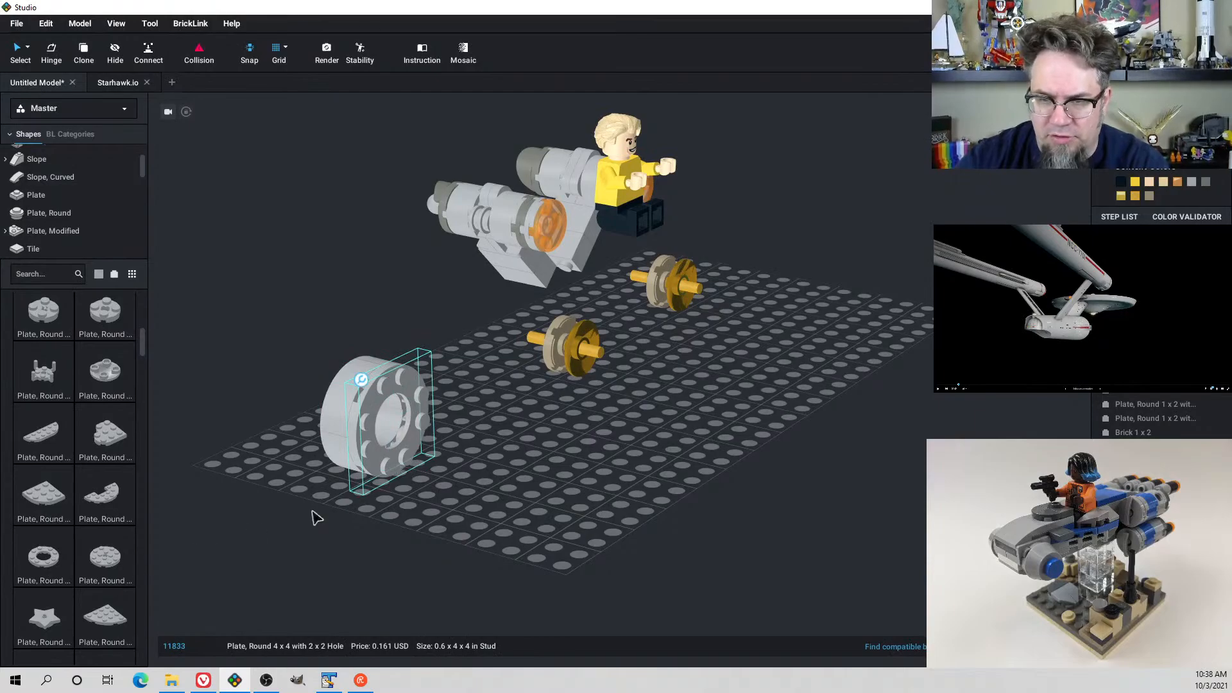
pyautogui.press('Delete')
pyautogui.moveTo(112, 565); pyautogui.dragTo(340, 518)
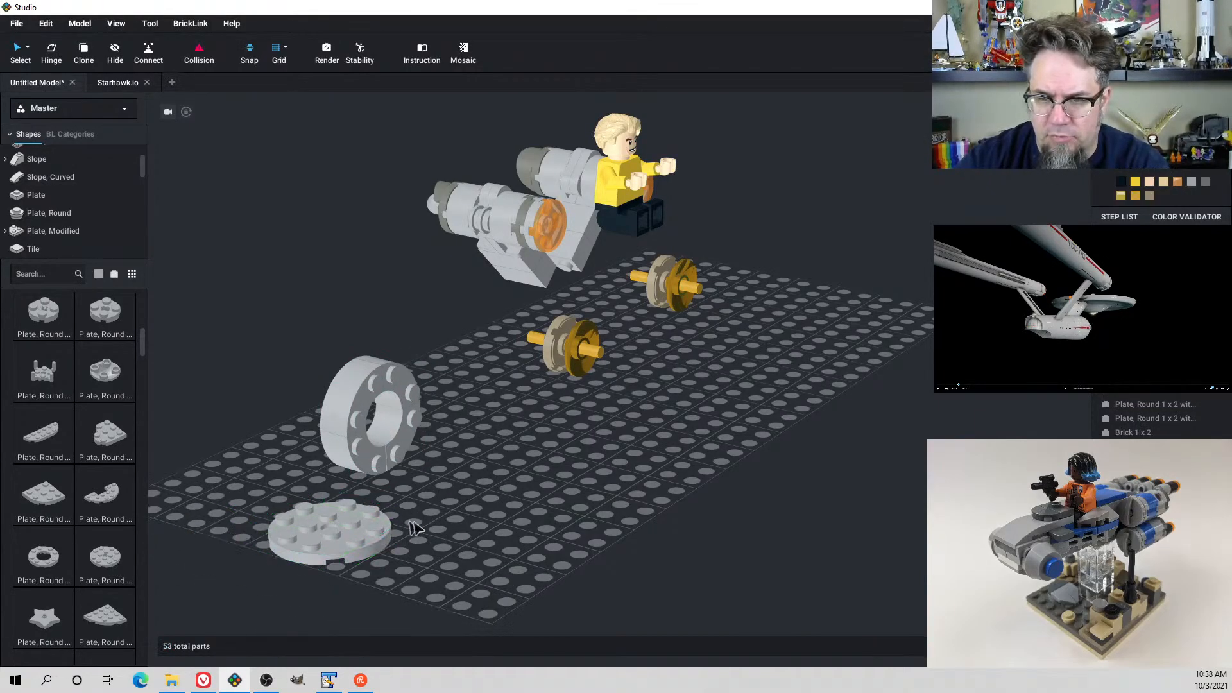
pyautogui.moveTo(412, 524); pyautogui.dragTo(322, 520, button='right')
pyautogui.moveTo(232, 501); pyautogui.dragTo(327, 414)
# Attach the nearer deflector's tan round tile, gold dish and bar to the centre of the solid round plate
pyautogui.moveTo(422, 331); pyautogui.dragTo(312, 399)
pyautogui.click(458, 407)
pyautogui.click(457, 379)
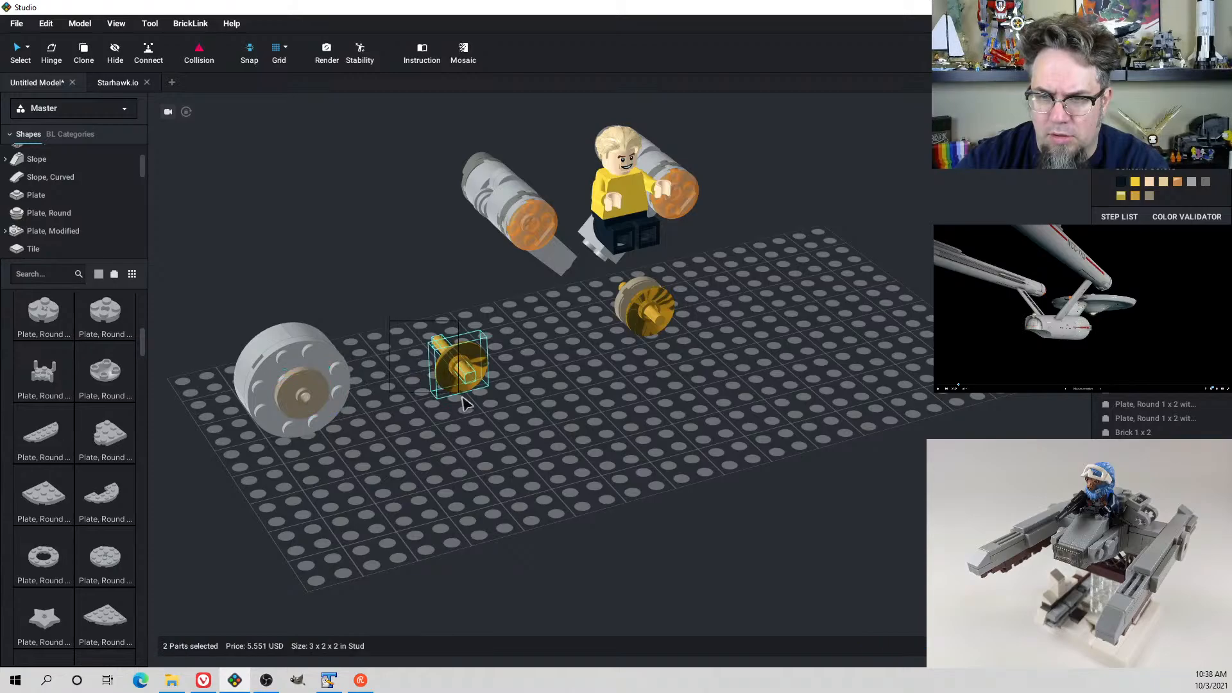
pyautogui.moveTo(457, 378); pyautogui.dragTo(302, 399)
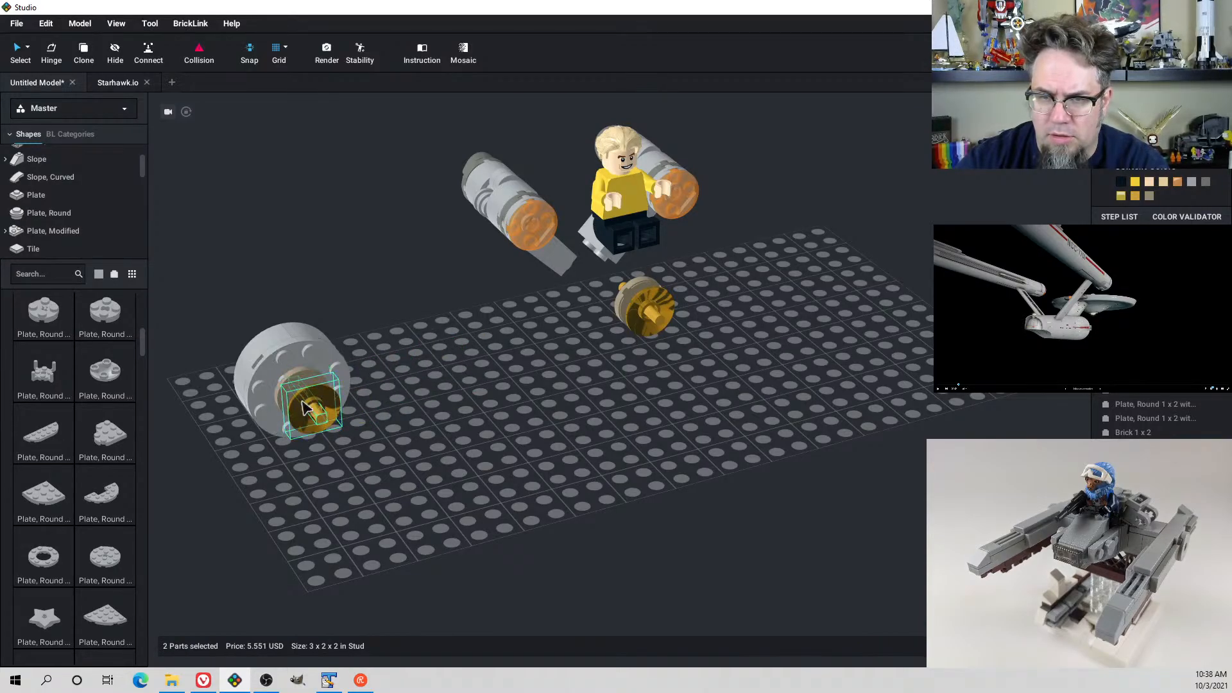
pyautogui.moveTo(361, 404); pyautogui.dragTo(383, 393, button='right')
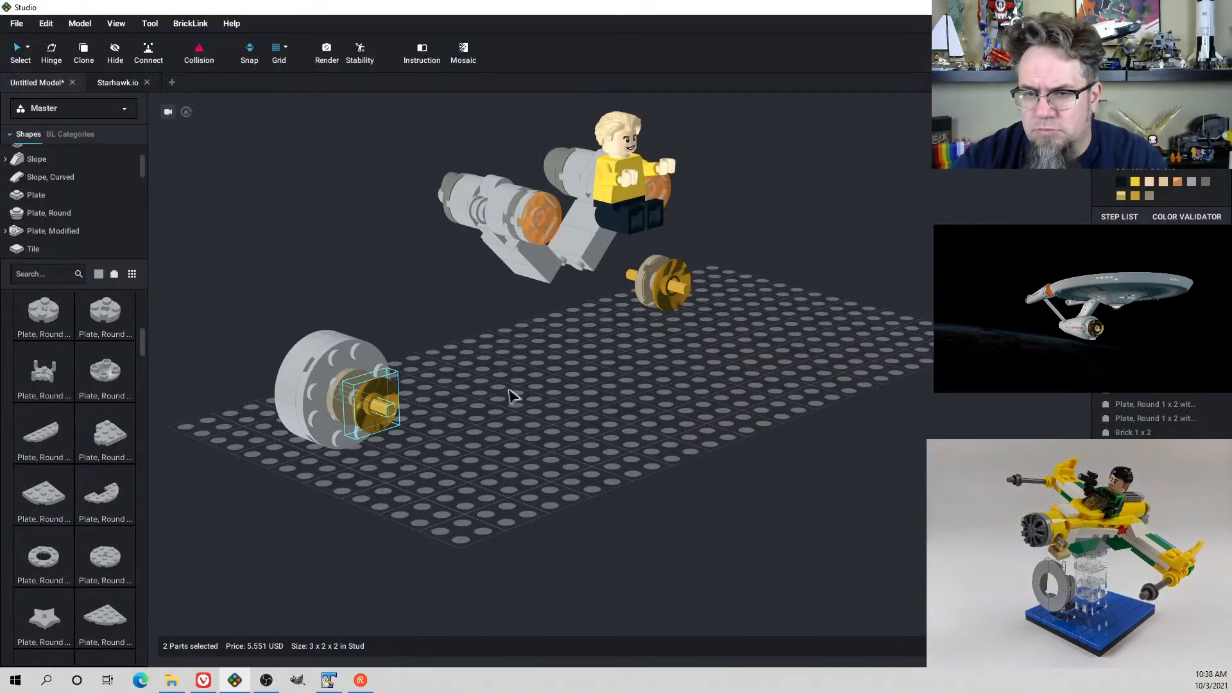
pyautogui.moveTo(485, 376)
pyautogui.mouseDown(button='right')
pyautogui.moveTo(500, 385)
pyautogui.moveTo(498, 374)
pyautogui.mouseUp(button='right')
# Cover the round plate's outer studs with a full ring of Tile, Round Corner 2 x 2 Macaroni
pyautogui.scroll(-3, 61, 192)
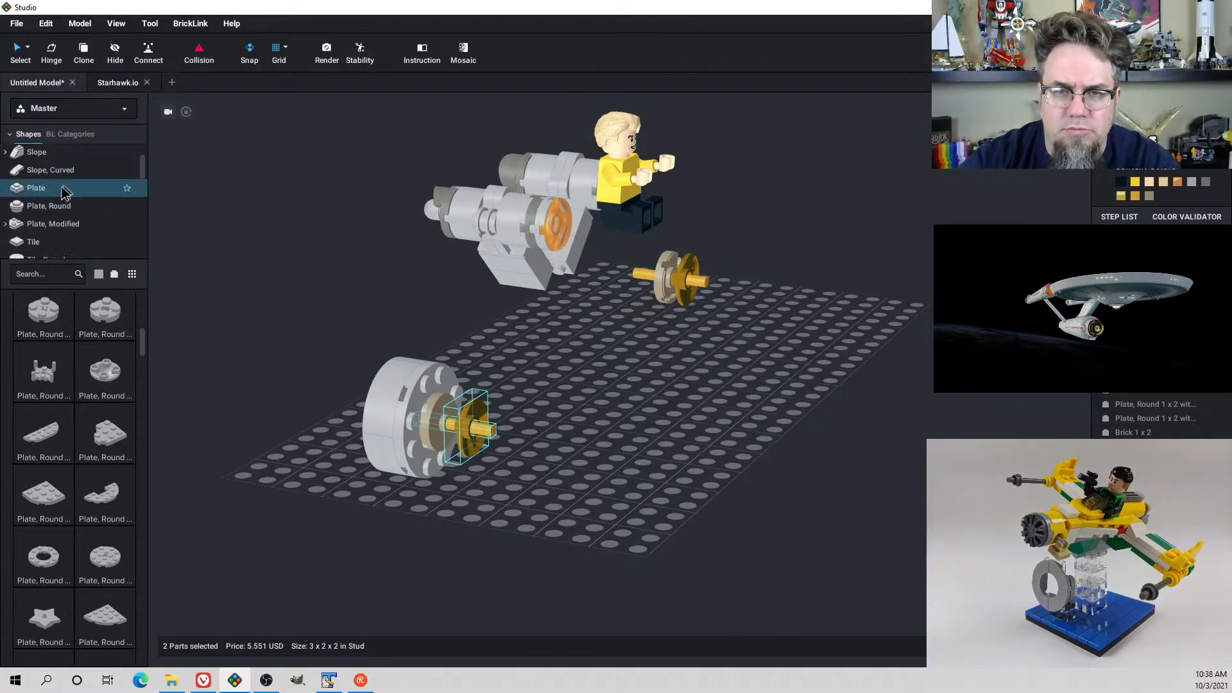
pyautogui.click(60, 218)
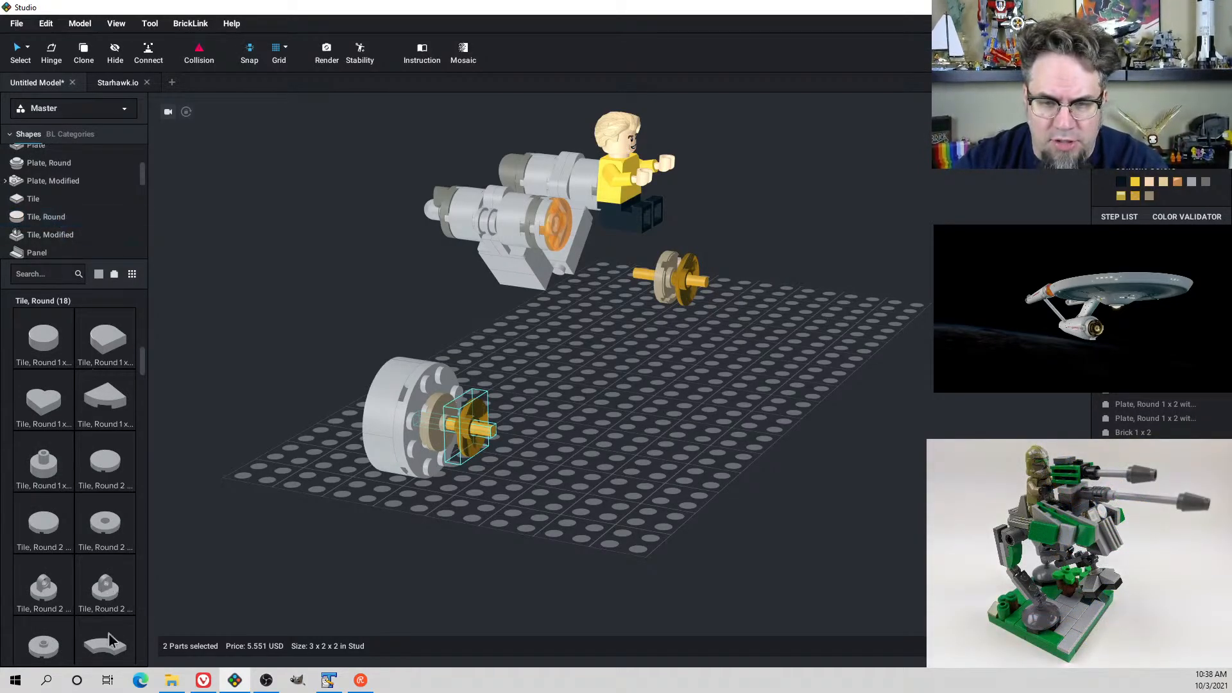
pyautogui.moveTo(109, 640); pyautogui.dragTo(336, 389)
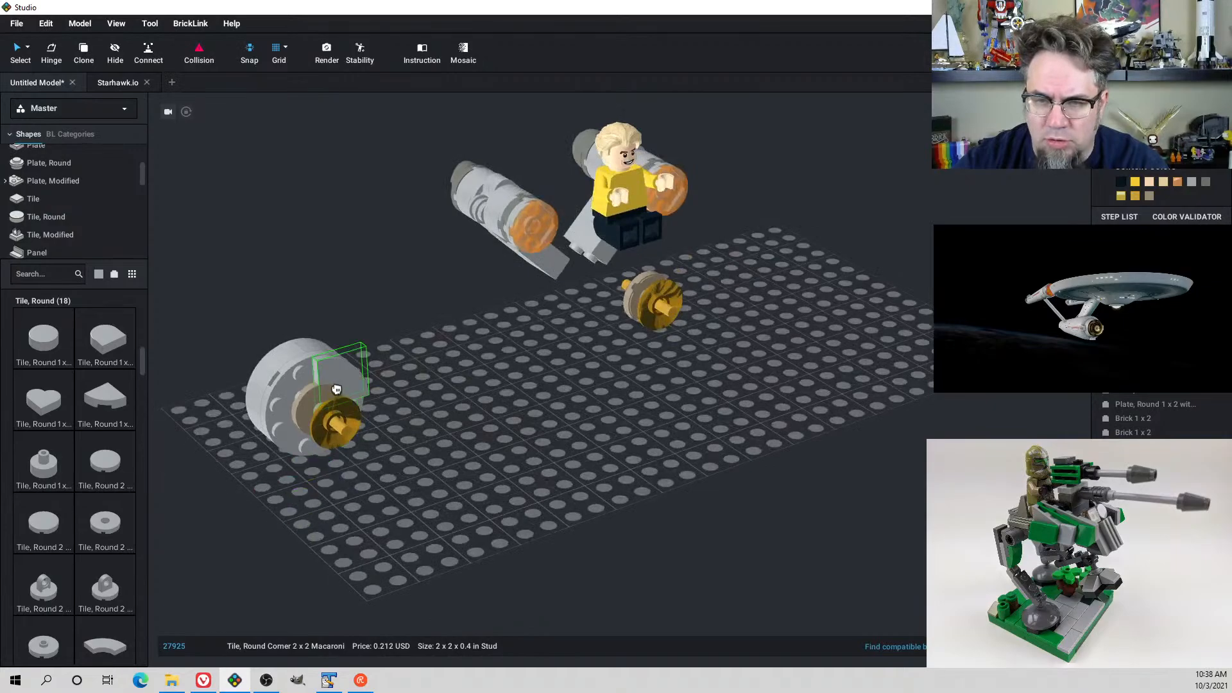
pyautogui.click(338, 389)
pyautogui.click(349, 373)
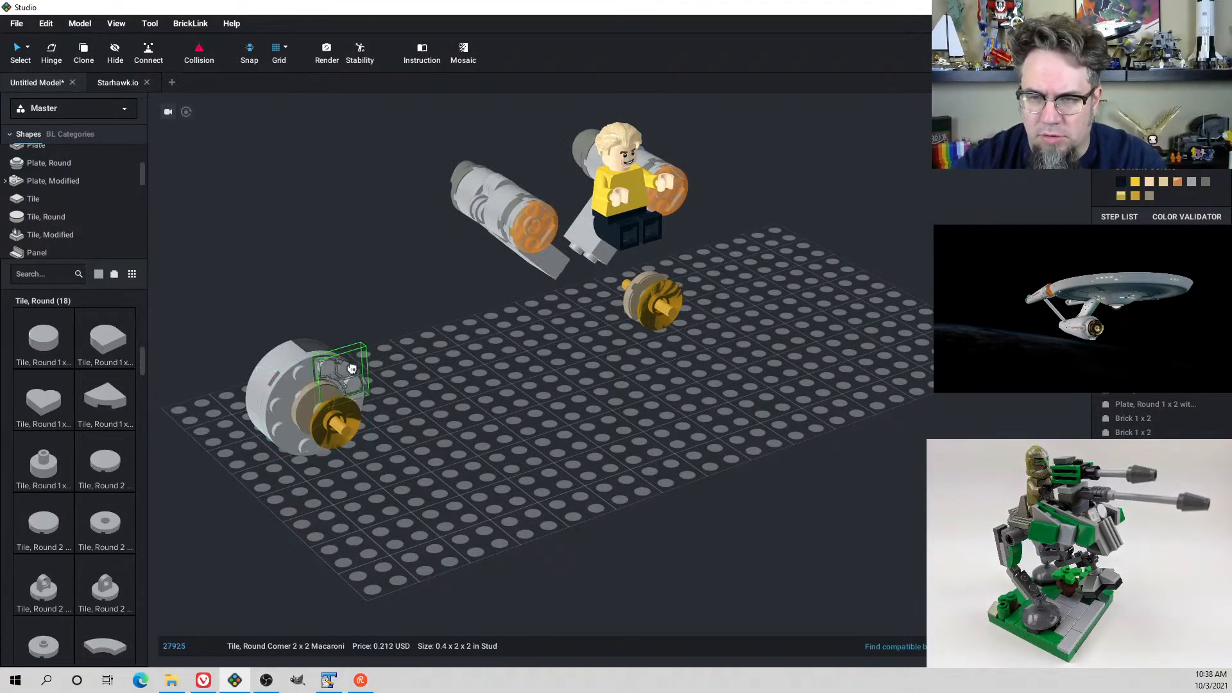
pyautogui.moveTo(456, 457); pyautogui.dragTo(326, 463)
pyautogui.click(306, 406)
pyautogui.keyDown('ctrl'); pyautogui.click(346, 383); pyautogui.keyUp('ctrl')
pyautogui.moveTo(319, 449); pyautogui.dragTo(320, 429)
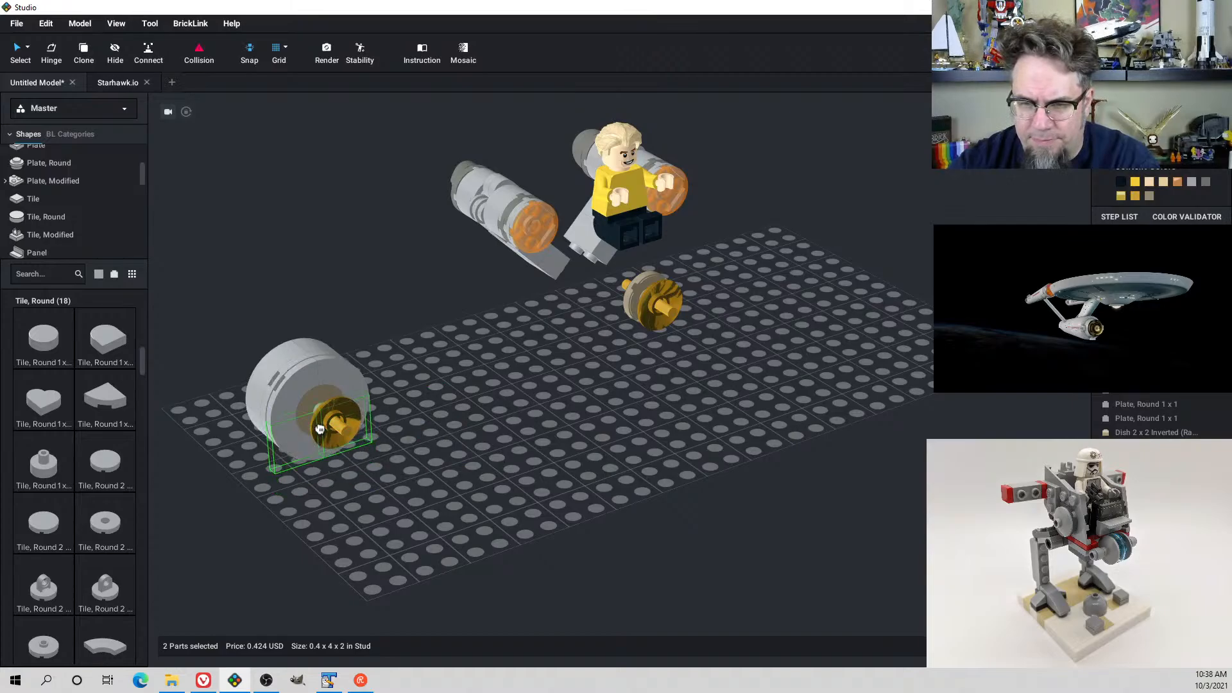
# Move the tan and gold deflector assembly off the hull face onto the open baseplate beside it
pyautogui.moveTo(334, 444); pyautogui.dragTo(356, 444, button='right')
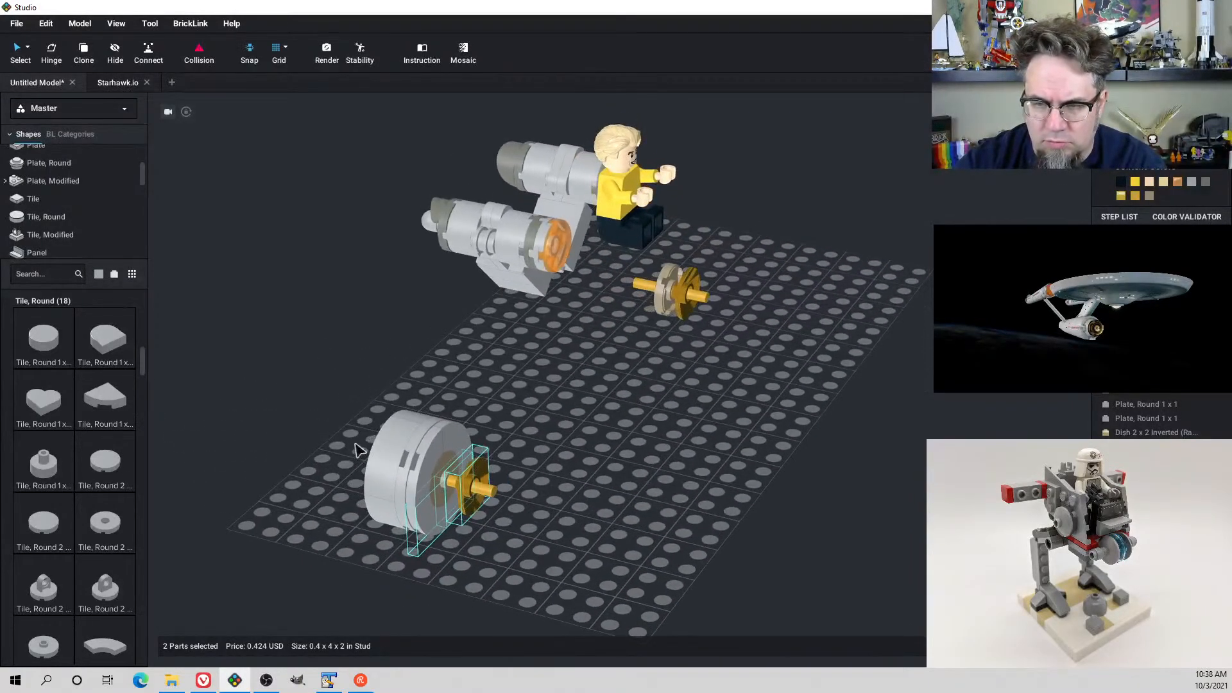
pyautogui.moveTo(541, 498); pyautogui.dragTo(549, 502, button='right')
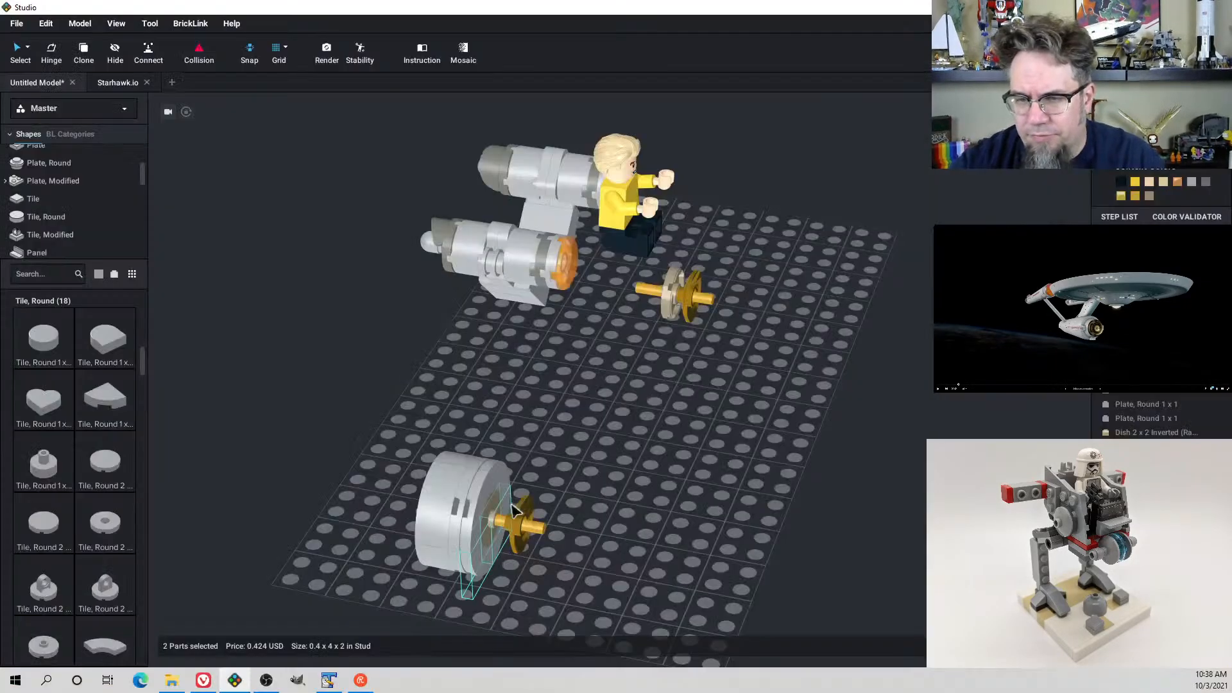
pyautogui.moveTo(519, 497); pyautogui.dragTo(610, 524)
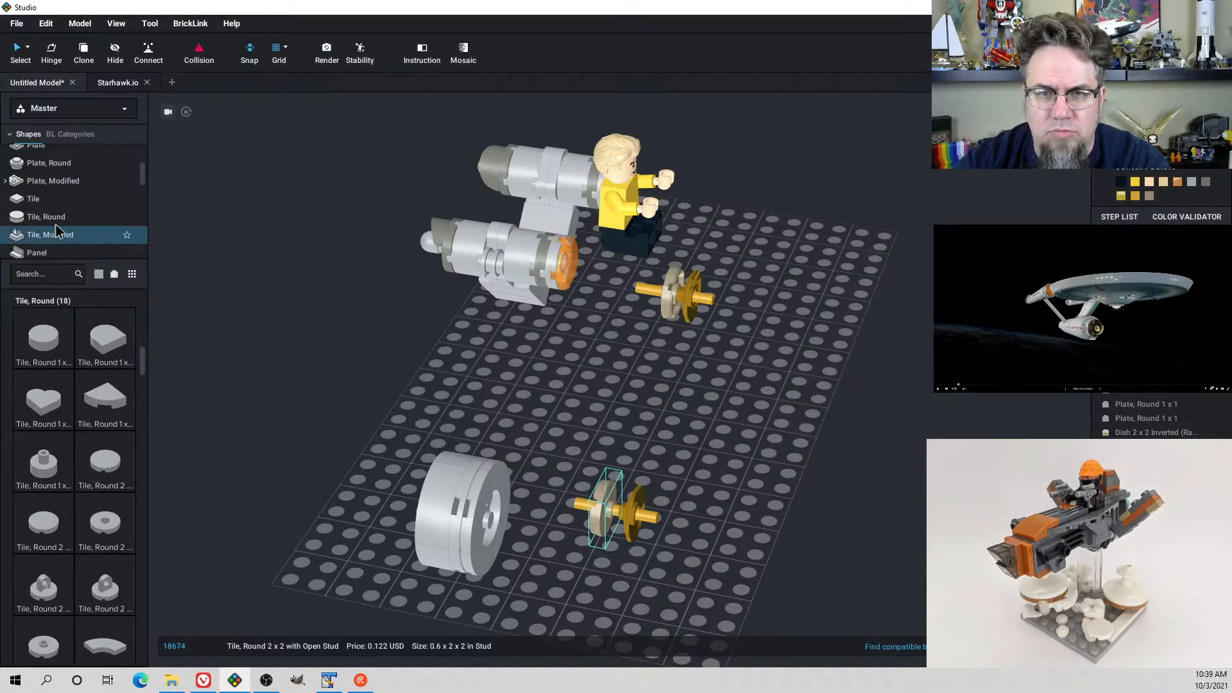
# Place a Plate, Round 2 x 2 with Axle Hole in the centre of the macaroni tile ring
pyautogui.scroll(-5, 64, 224)
pyautogui.scroll(5, 71, 221)
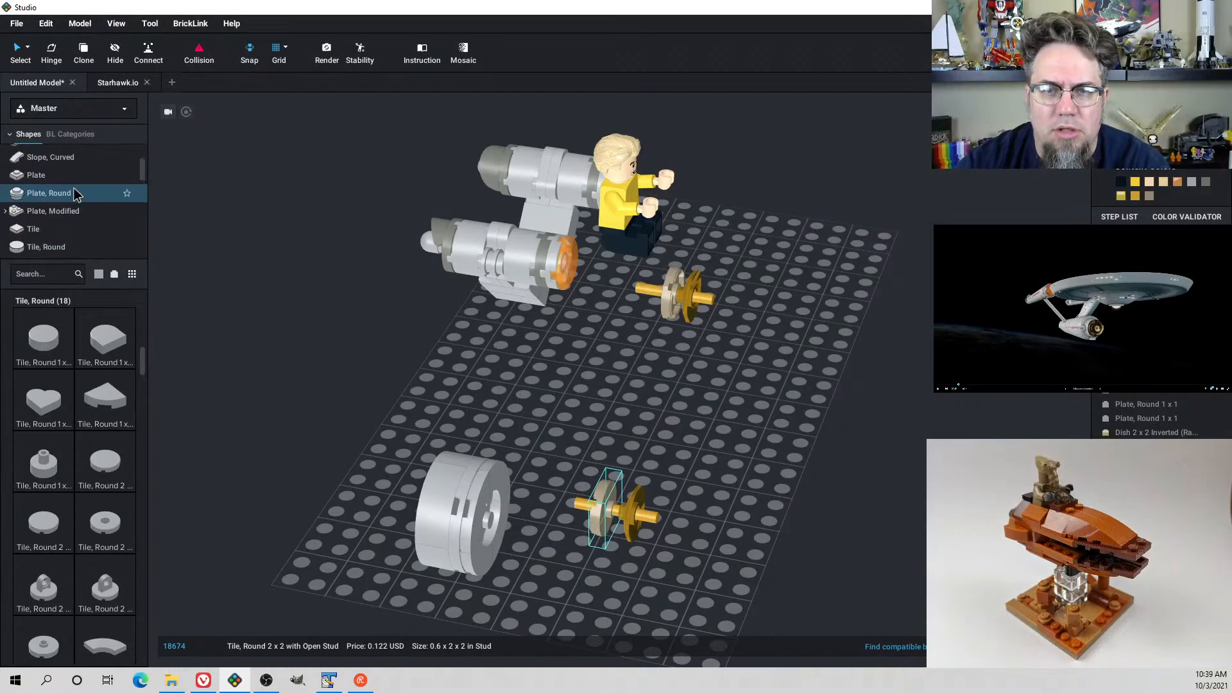
pyautogui.click(80, 193)
pyautogui.scroll(-2, 86, 559)
pyautogui.scroll(-3, 88, 553)
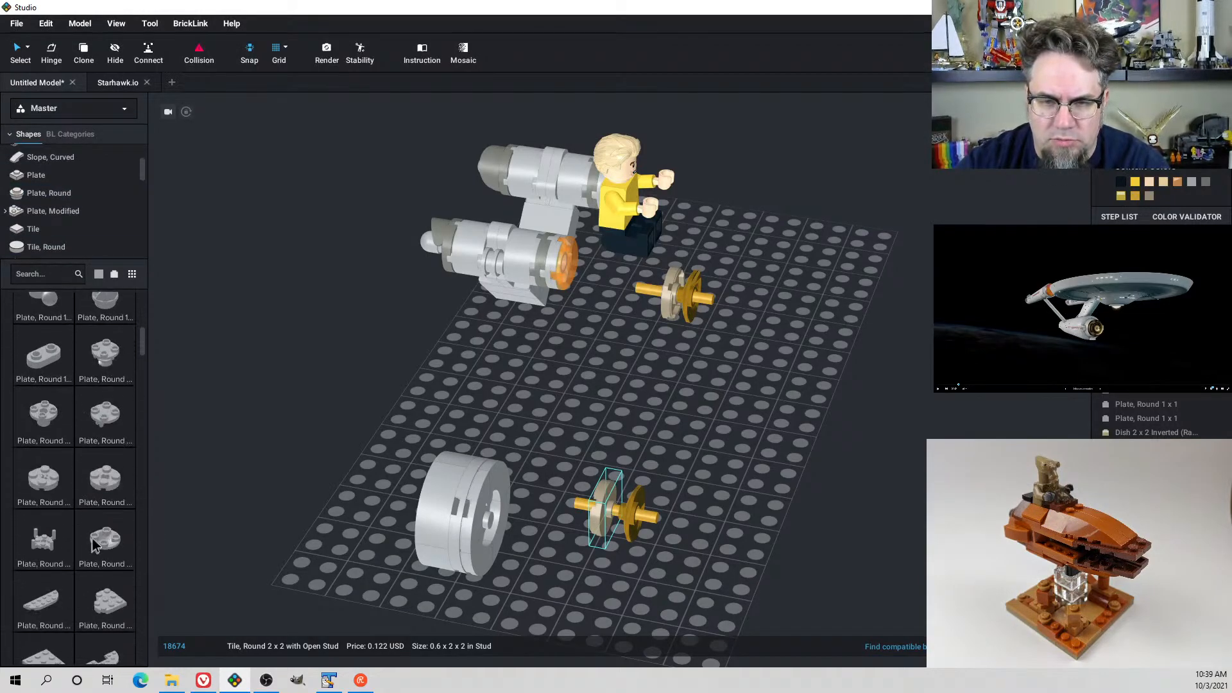
pyautogui.click(58, 477)
pyautogui.moveTo(405, 523); pyautogui.dragTo(323, 529, button='right')
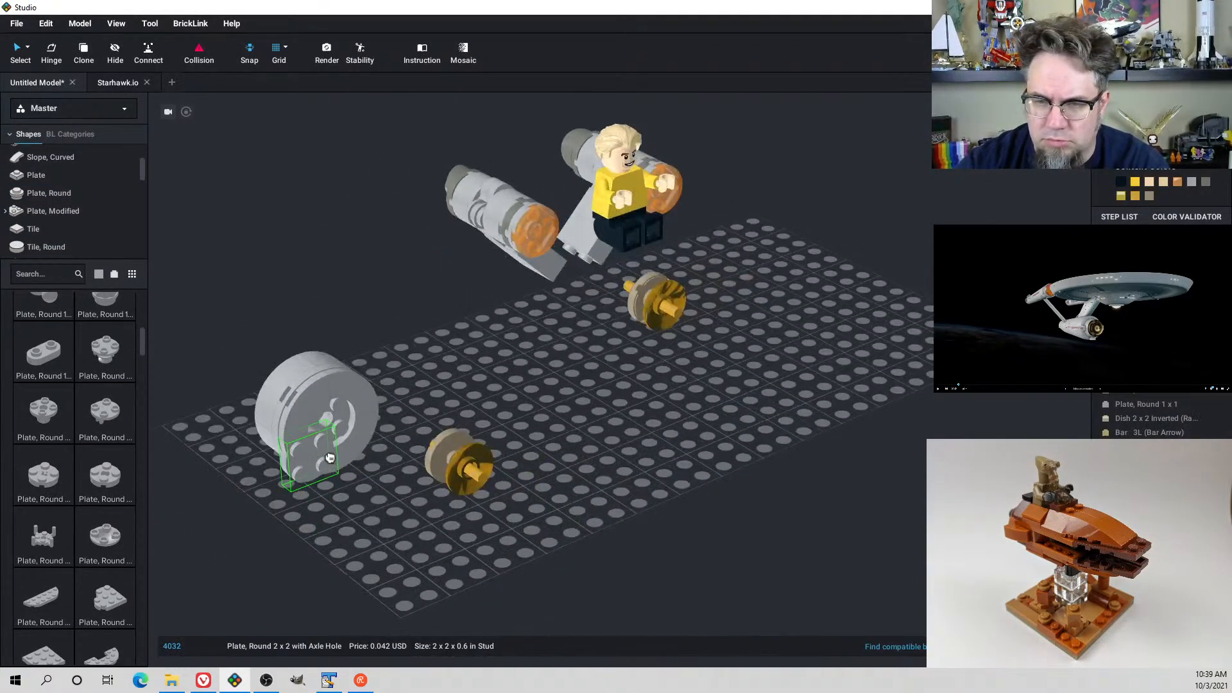
pyautogui.click(338, 428)
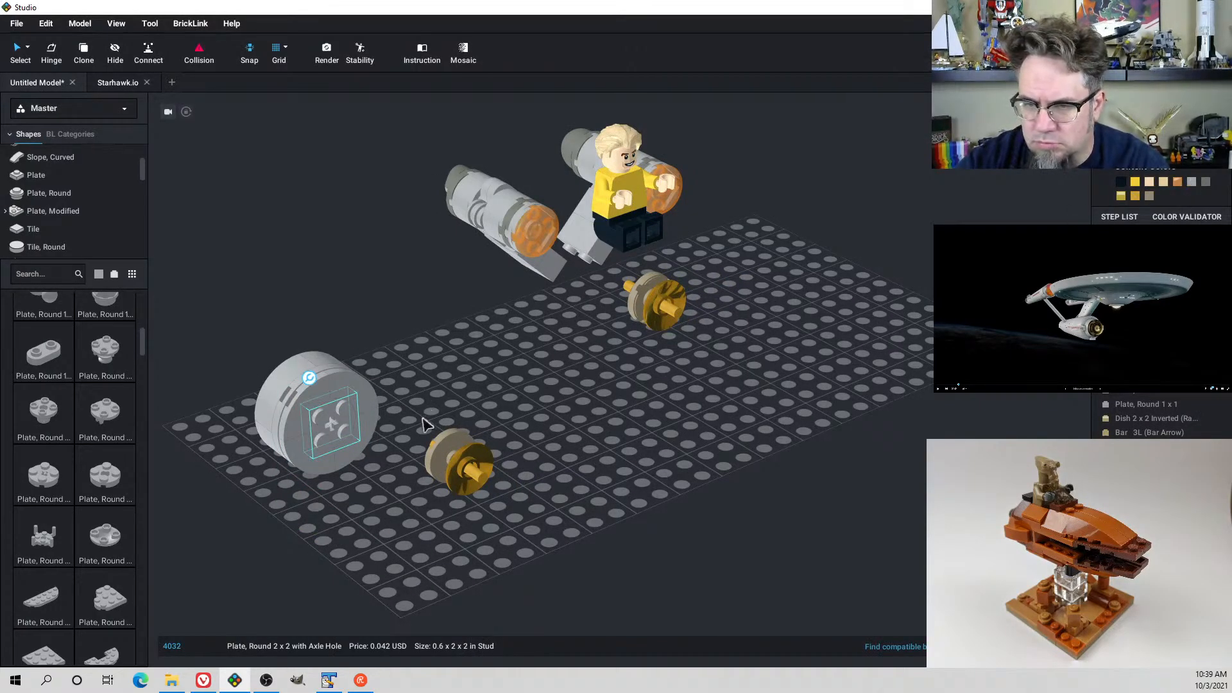
# Mount the deflector assembly on the 2 x 2 axle-hole plate at the centre of the hull face
pyautogui.click(452, 452)
pyautogui.moveTo(452, 452); pyautogui.dragTo(336, 429)
pyautogui.click(477, 437)
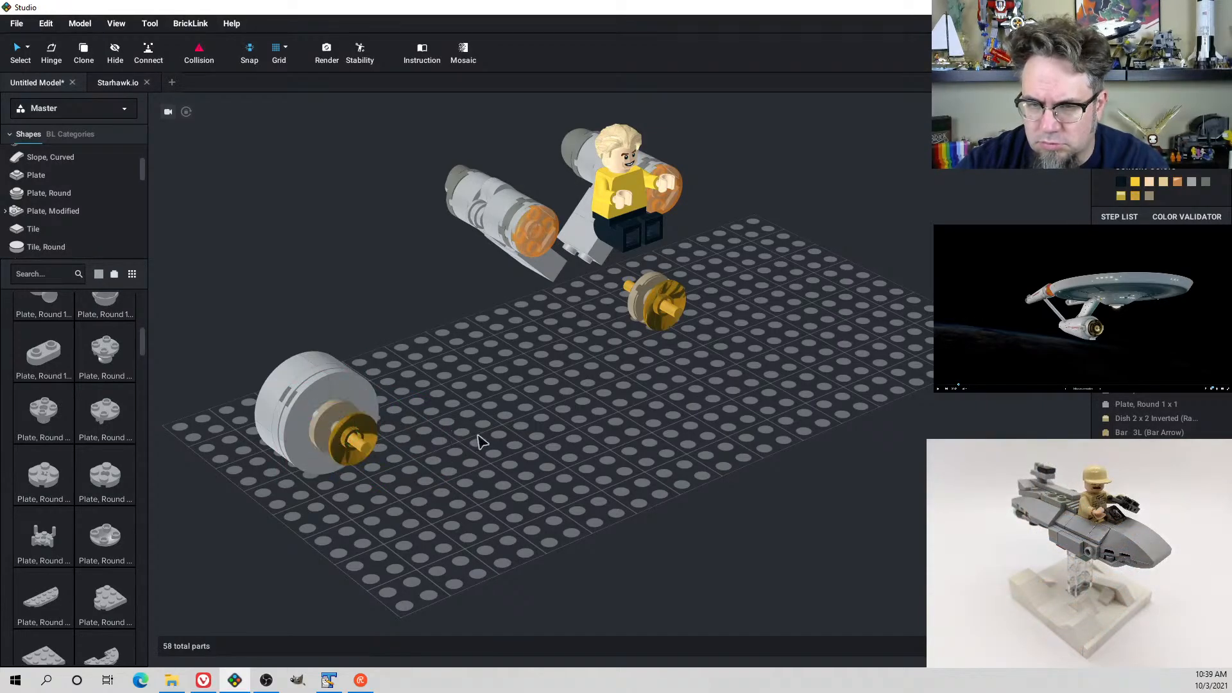
# Push the gold bar deeper into the hull's deflector and reposition the gold dish along it
pyautogui.moveTo(479, 438); pyautogui.dragTo(524, 405, button='right')
pyautogui.click(555, 413)
pyautogui.click(524, 404)
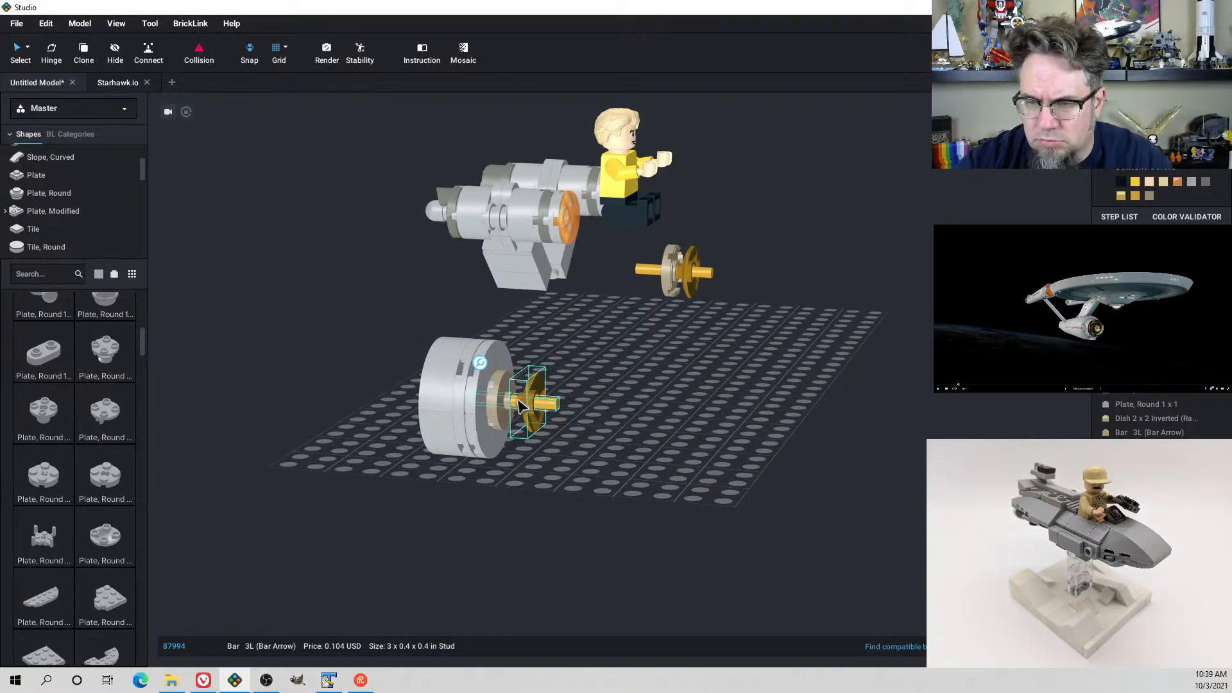
pyautogui.moveTo(521, 404)
pyautogui.mouseDown()
pyautogui.moveTo(536, 410)
pyautogui.moveTo(516, 406)
pyautogui.mouseUp()
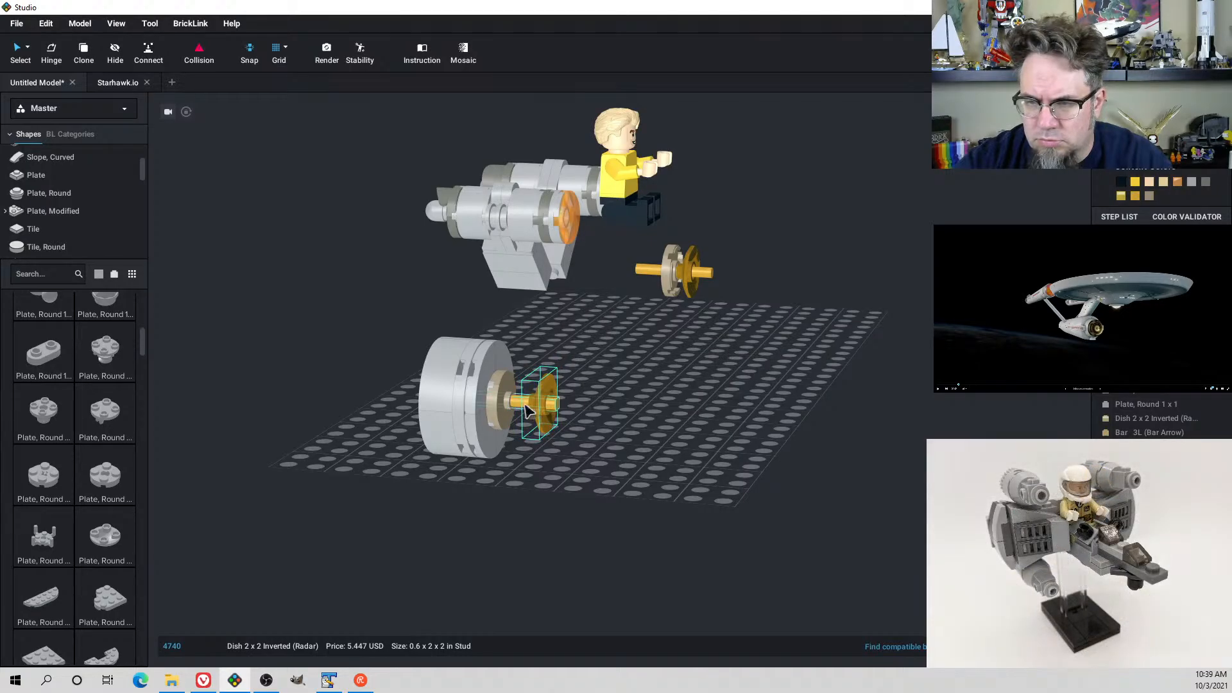
pyautogui.keyDown('ctrl'); pyautogui.click(519, 407); pyautogui.keyUp('ctrl')
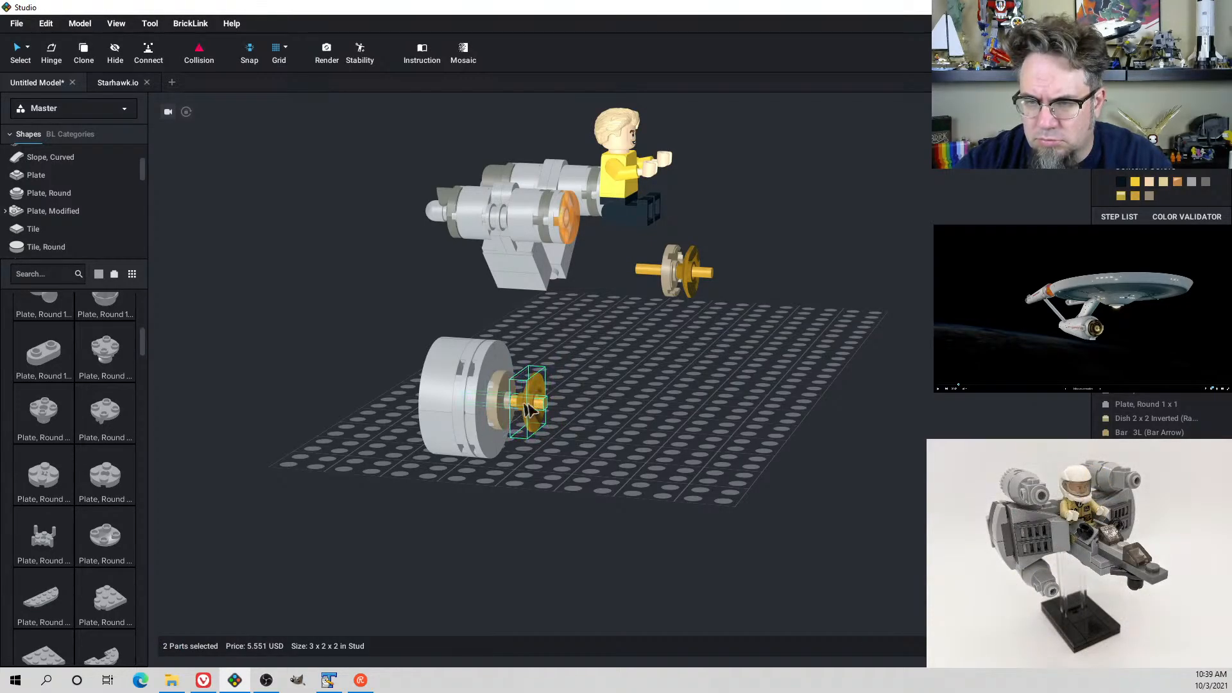
pyautogui.click(577, 408)
pyautogui.moveTo(578, 406)
pyautogui.mouseDown(button='right')
pyautogui.moveTo(541, 401)
pyautogui.moveTo(566, 393)
pyautogui.moveTo(576, 409)
pyautogui.mouseUp(button='right')
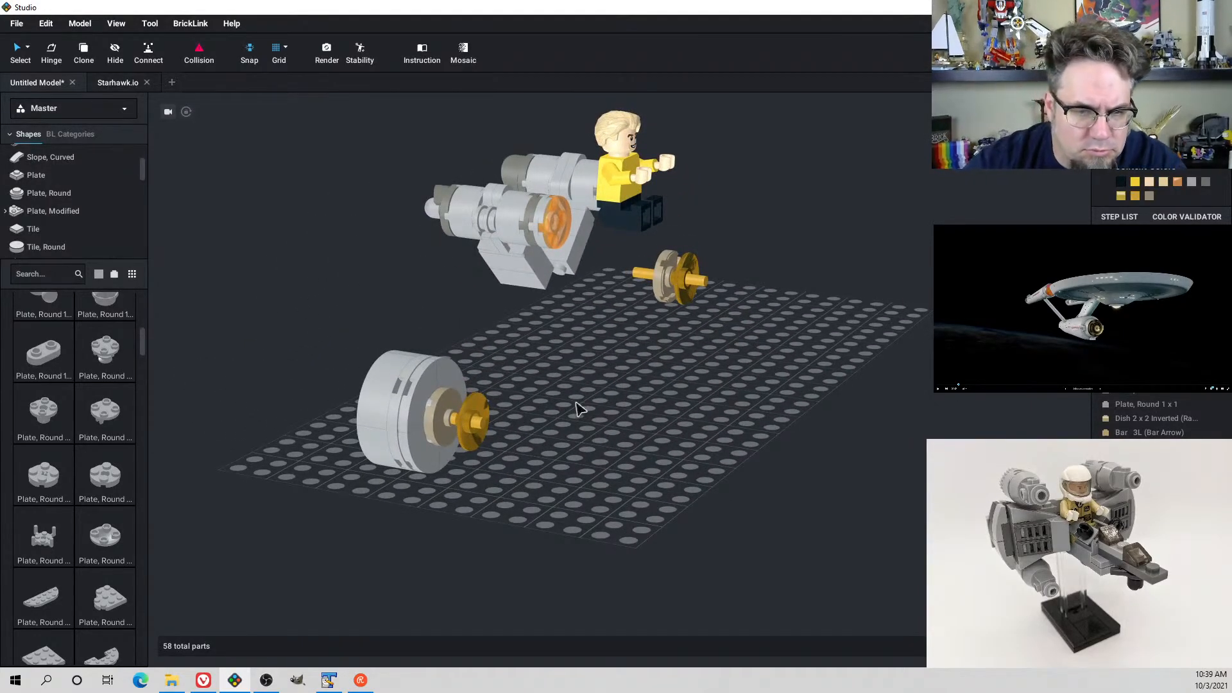
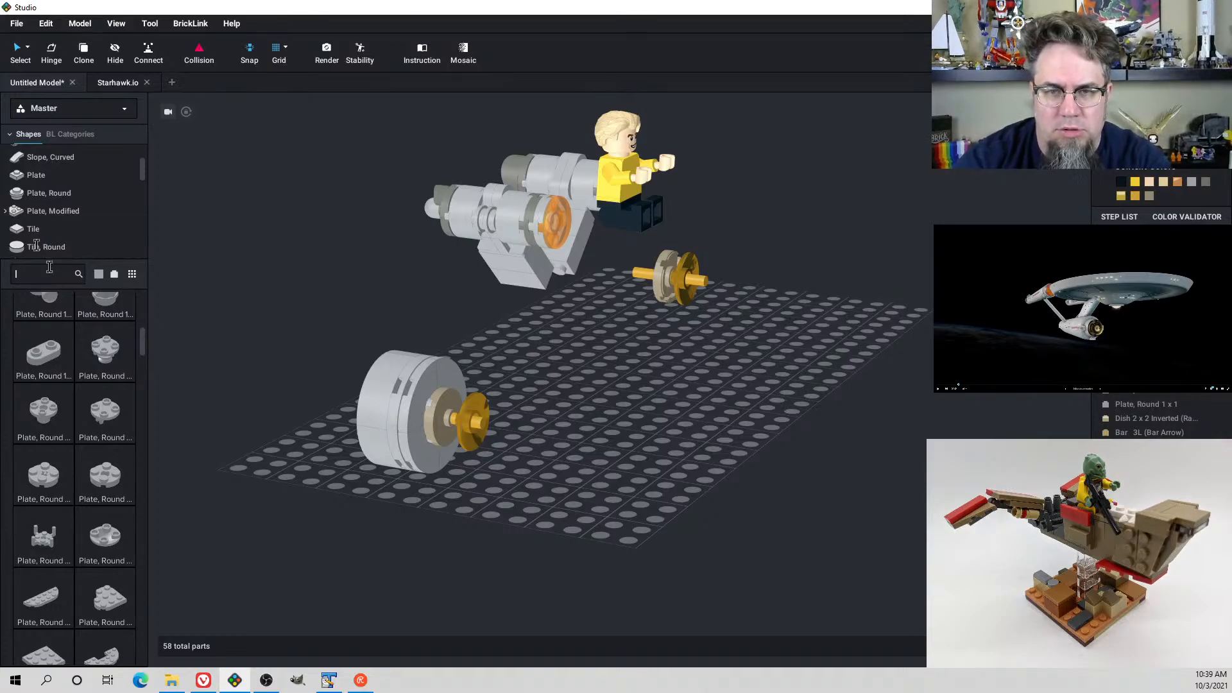
# Find the Wedge 4 x 3 No Studs among the wedge parts and place it turned against the back of the round hull
pyautogui.scroll(-3, 77, 201)
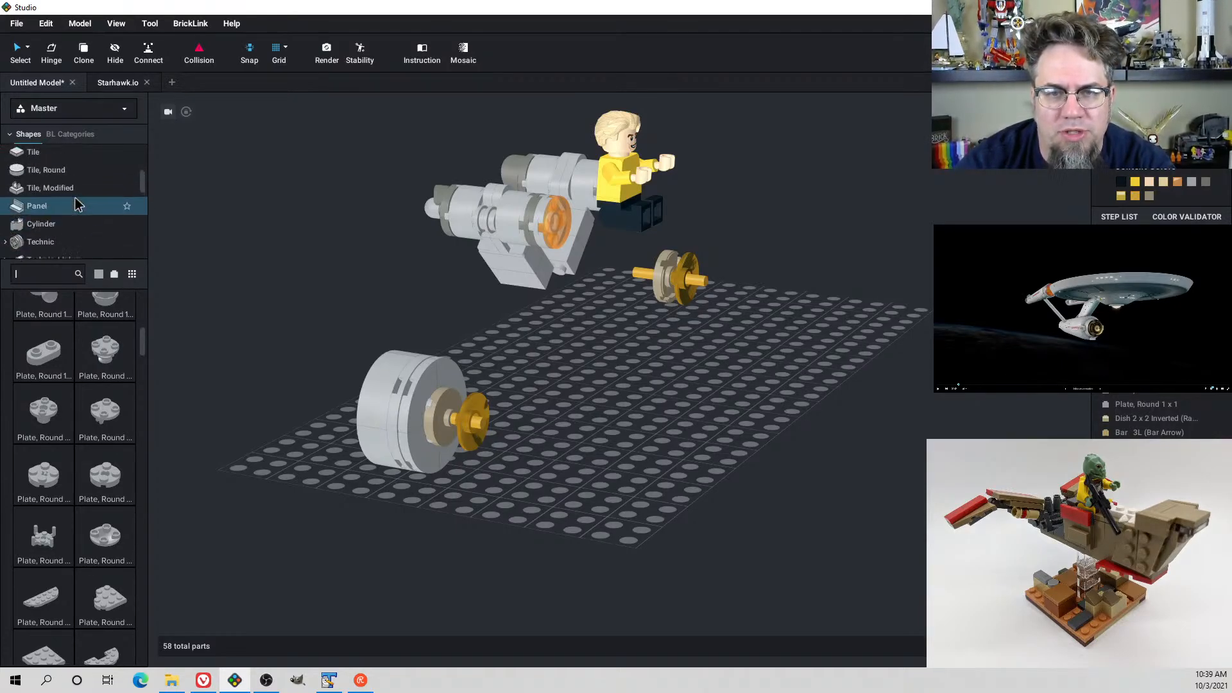
pyautogui.scroll(3, 76, 204)
pyautogui.click(36, 209)
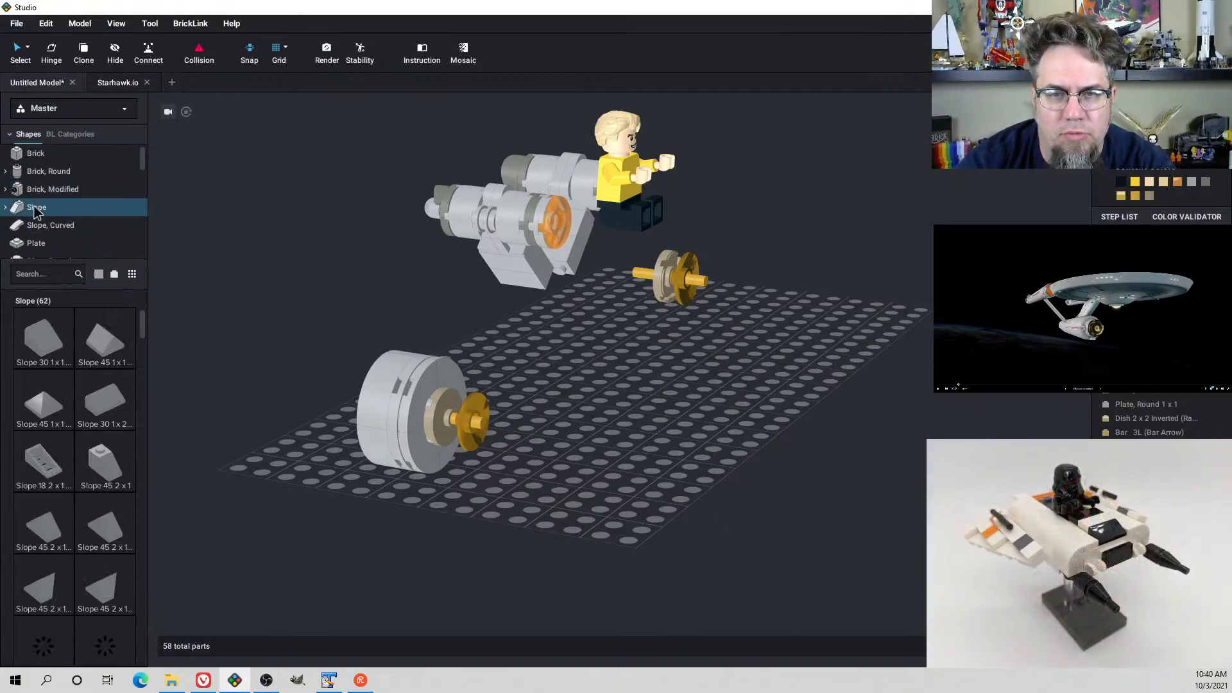
pyautogui.scroll(-1, 63, 243)
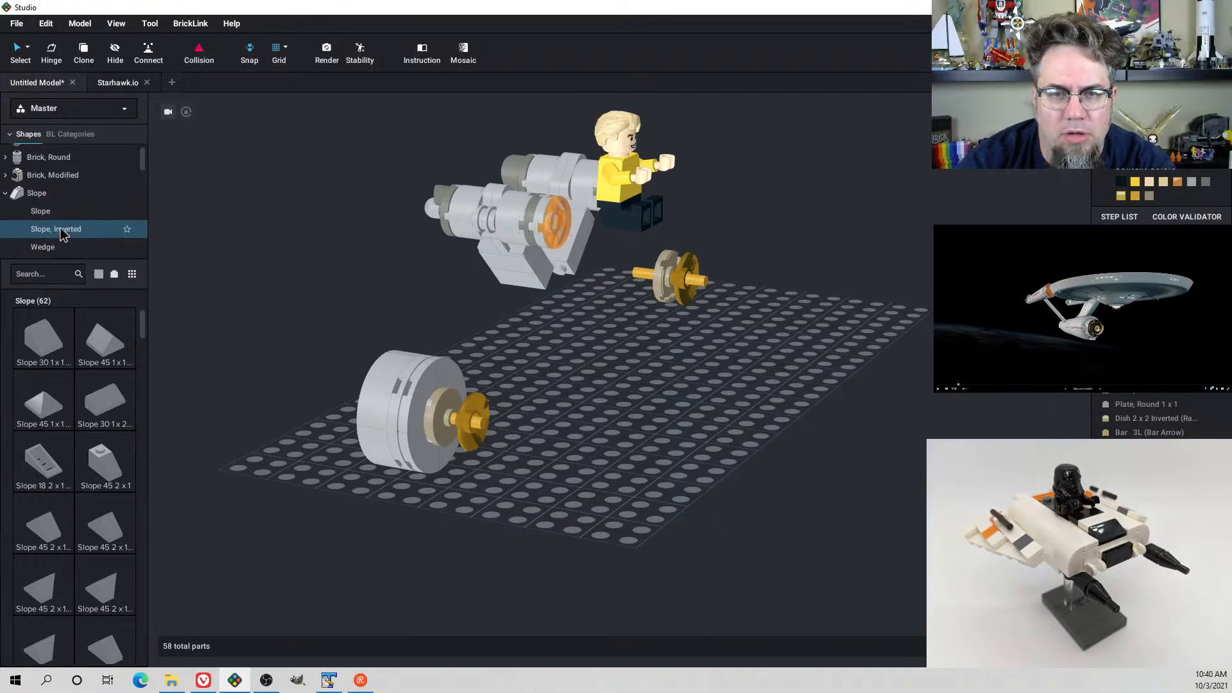
pyautogui.click(60, 232)
pyautogui.scroll(-5, 104, 507)
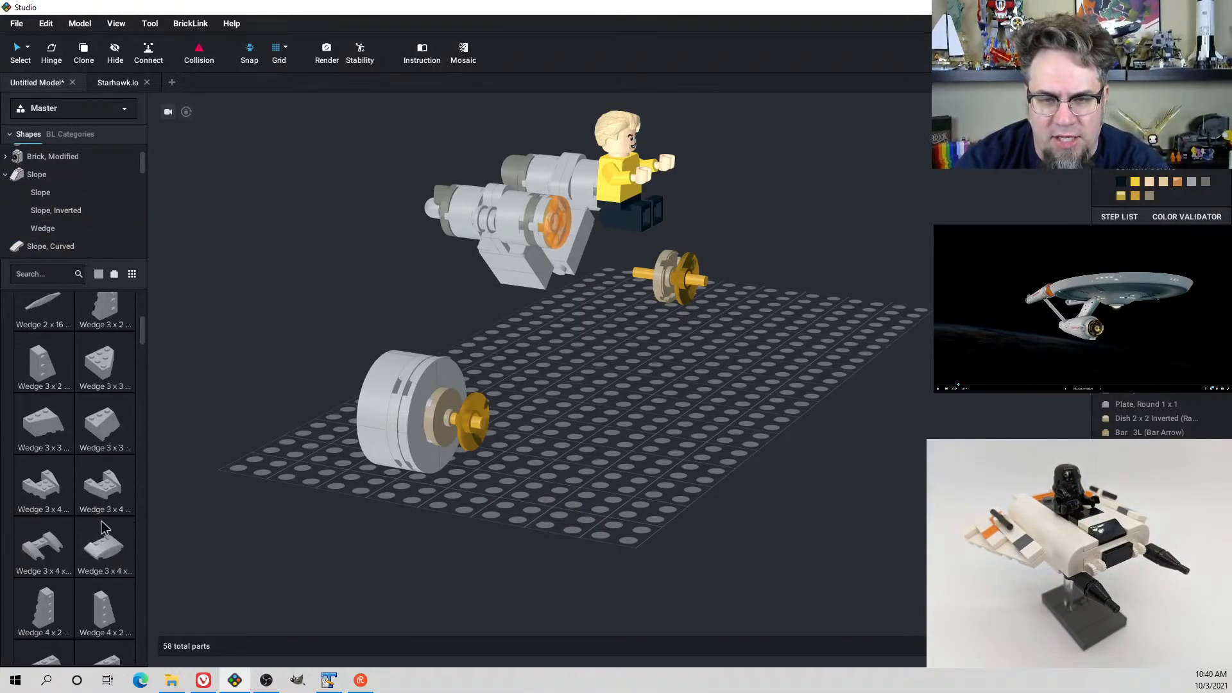
pyautogui.scroll(-3, 102, 521)
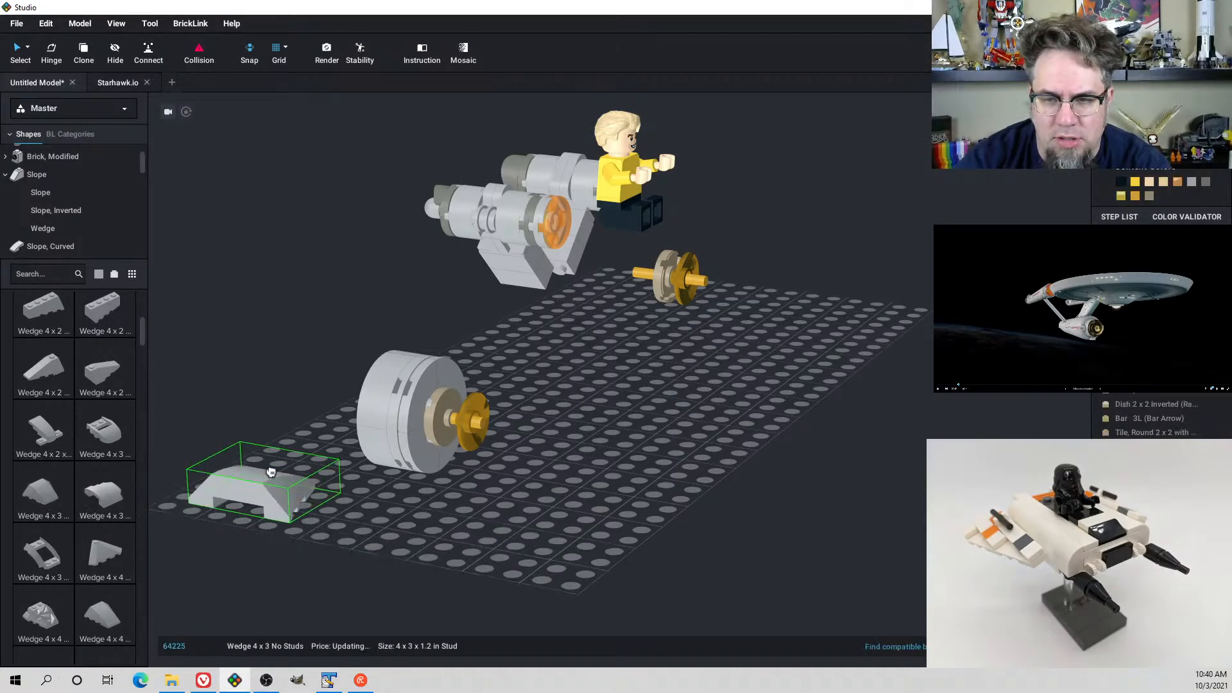
pyautogui.moveTo(269, 468); pyautogui.dragTo(287, 480, button='right')
pyautogui.press('Right')
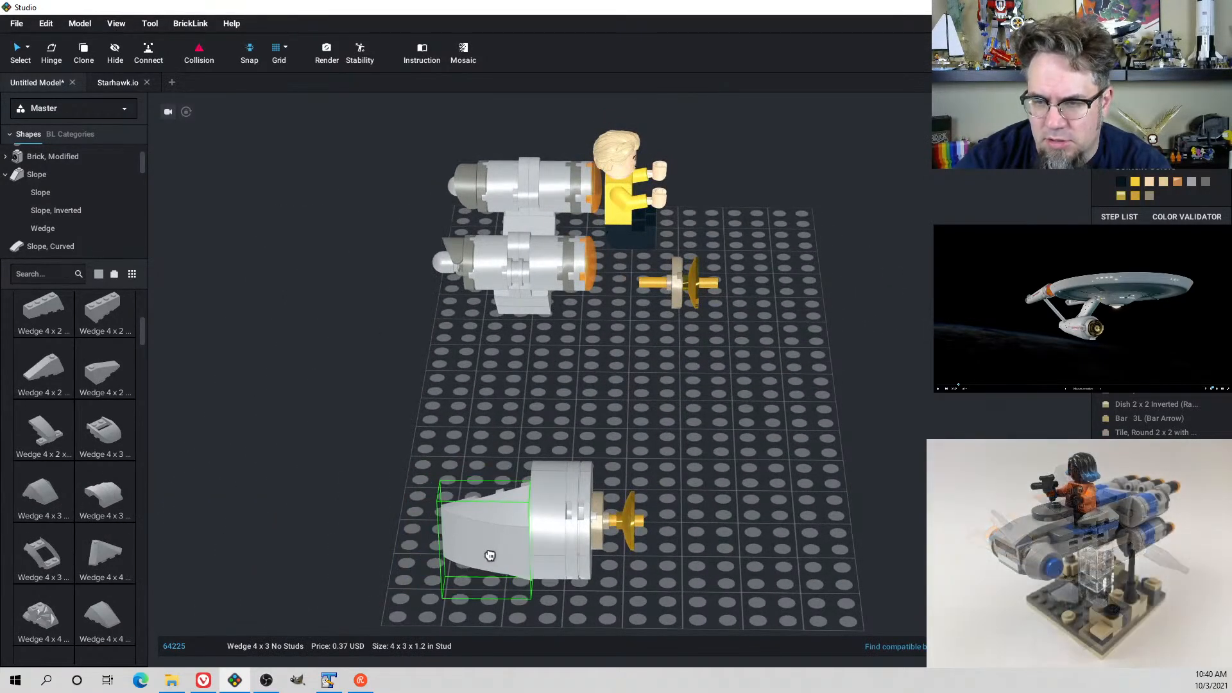
pyautogui.click(489, 553)
pyautogui.moveTo(489, 554); pyautogui.dragTo(550, 542, button='right')
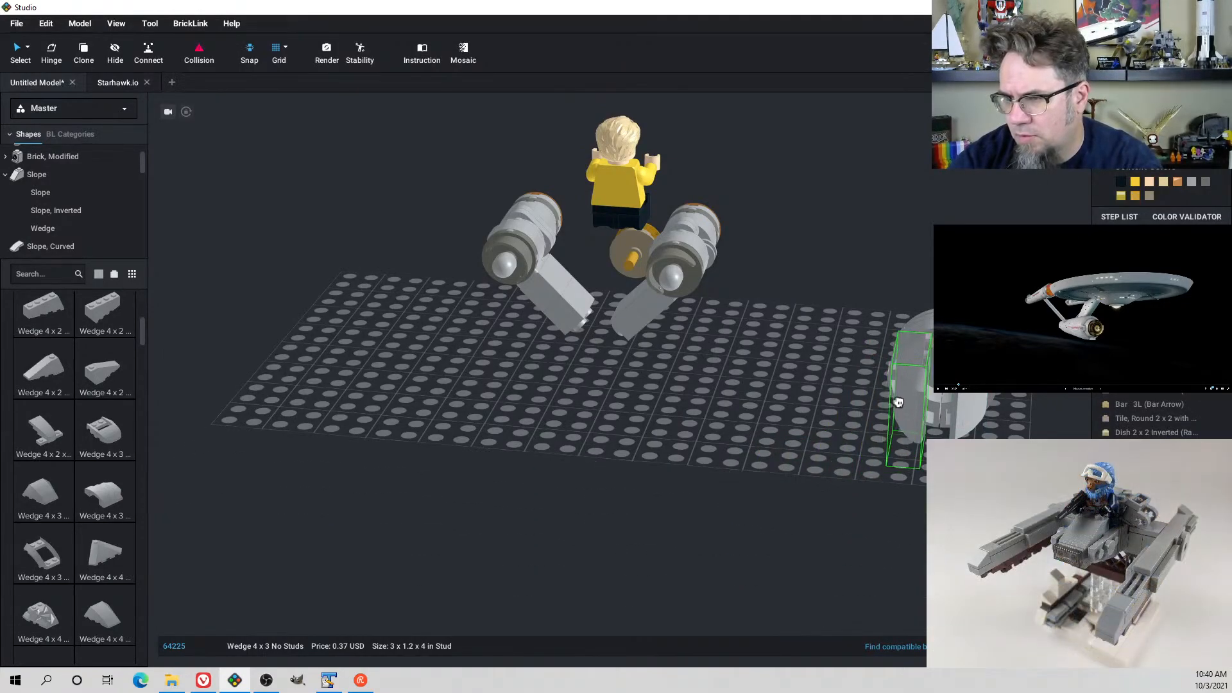
# Position a second Wedge 4 x 3 No Studs behind the hull, opposite the first wedge
pyautogui.moveTo(897, 405); pyautogui.dragTo(842, 433, button='right')
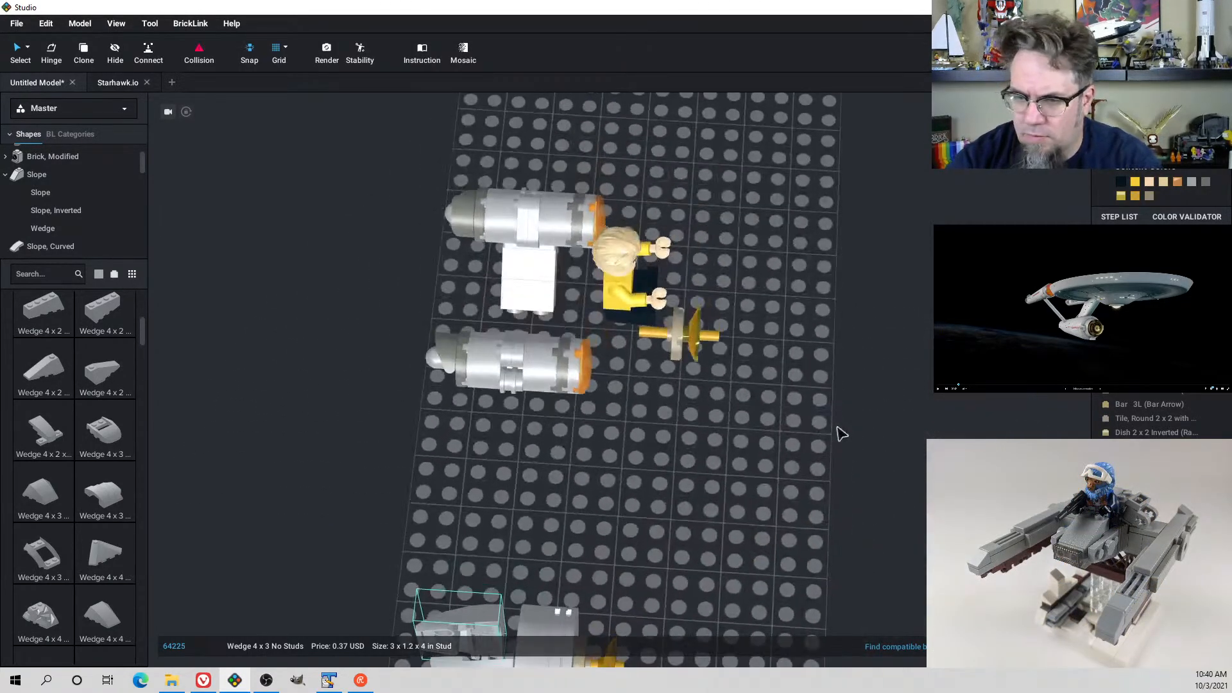
pyautogui.moveTo(643, 568); pyautogui.dragTo(670, 480, button='middle')
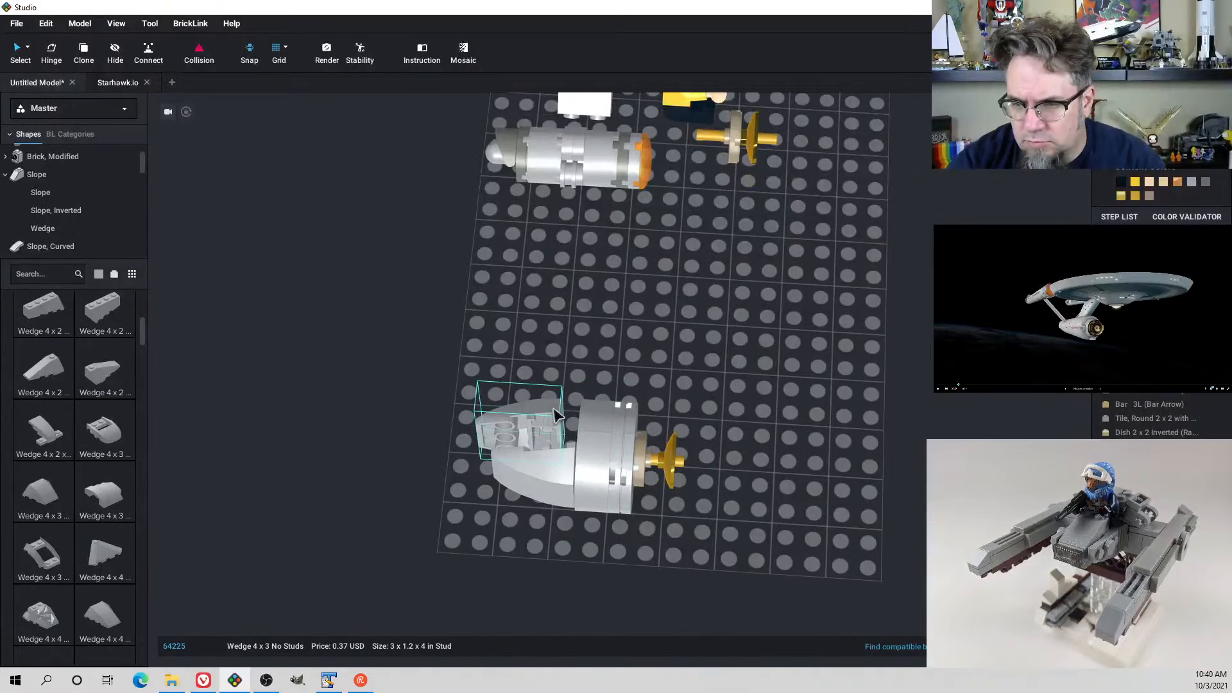
pyautogui.moveTo(630, 430); pyautogui.dragTo(703, 415, button='right')
# Select both wedges and reorient them as a pair above and below each other at the hull's rear
pyautogui.keyDown('ctrl'); pyautogui.click(701, 416); pyautogui.keyUp('ctrl')
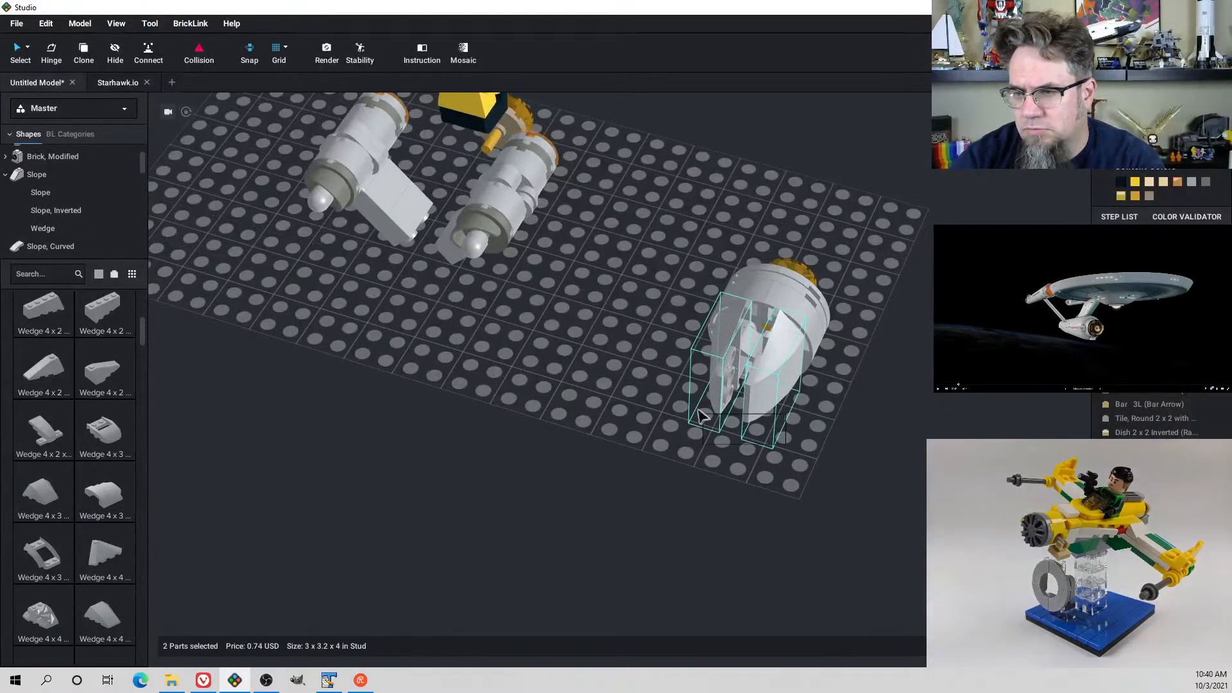
pyautogui.moveTo(757, 406)
pyautogui.mouseDown()
pyautogui.moveTo(734, 539)
pyautogui.moveTo(655, 514)
pyautogui.moveTo(710, 465)
pyautogui.moveTo(749, 403)
pyautogui.moveTo(744, 416)
pyautogui.mouseUp()
pyautogui.moveTo(745, 416); pyautogui.dragTo(630, 402, button='right')
pyautogui.click(629, 402)
# Lower the bottom wedge in small steps to line it up with the underside of the round hull
pyautogui.click(589, 263)
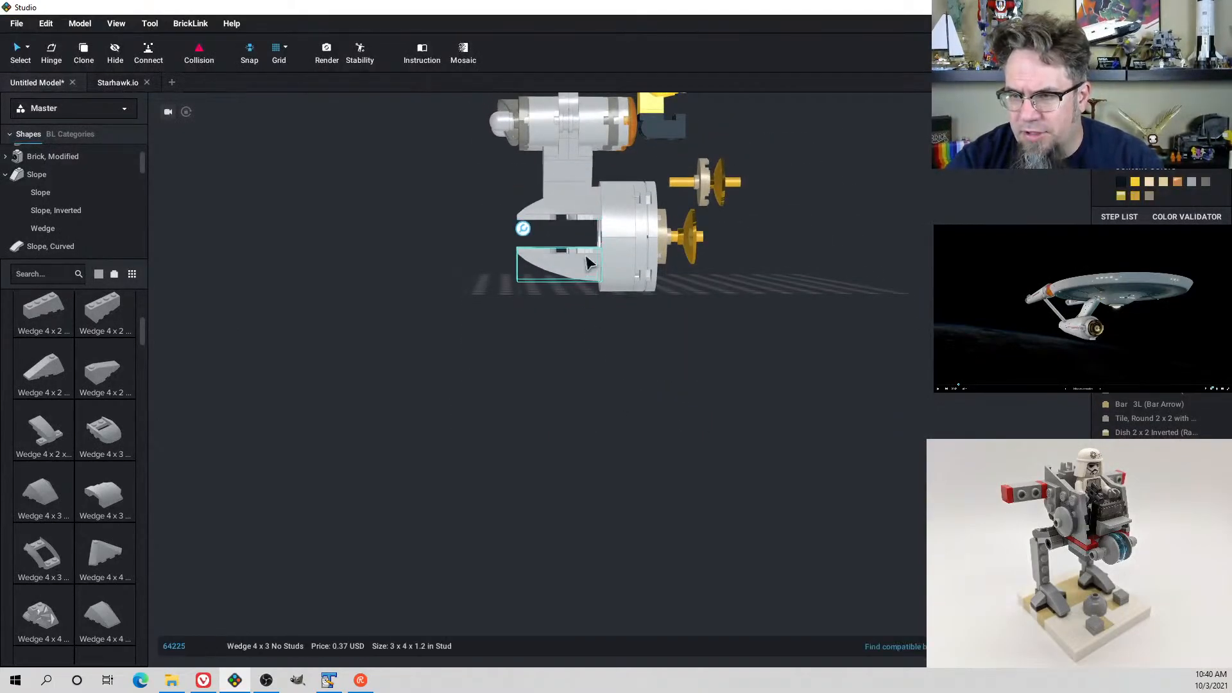
pyautogui.press('s')
pyautogui.press('s')
pyautogui.press('s')
pyautogui.press('s')
pyautogui.press('s')
pyautogui.press('s')
pyautogui.press('s')
pyautogui.moveTo(590, 264); pyautogui.dragTo(632, 292, button='right')
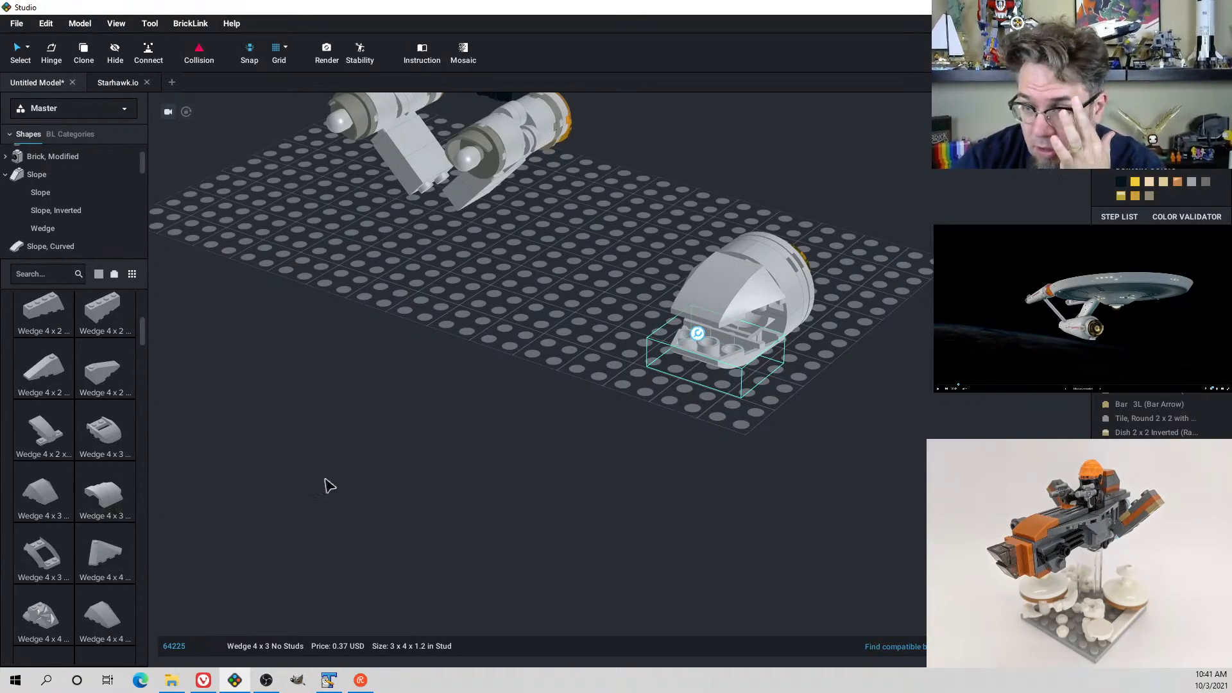
# Search the parts for "clip" and try a Tile, Modified 1 x 1 with Open O Clip at the lower end of the nacelle pylon
pyautogui.moveTo(628, 380); pyautogui.dragTo(694, 373, button='right')
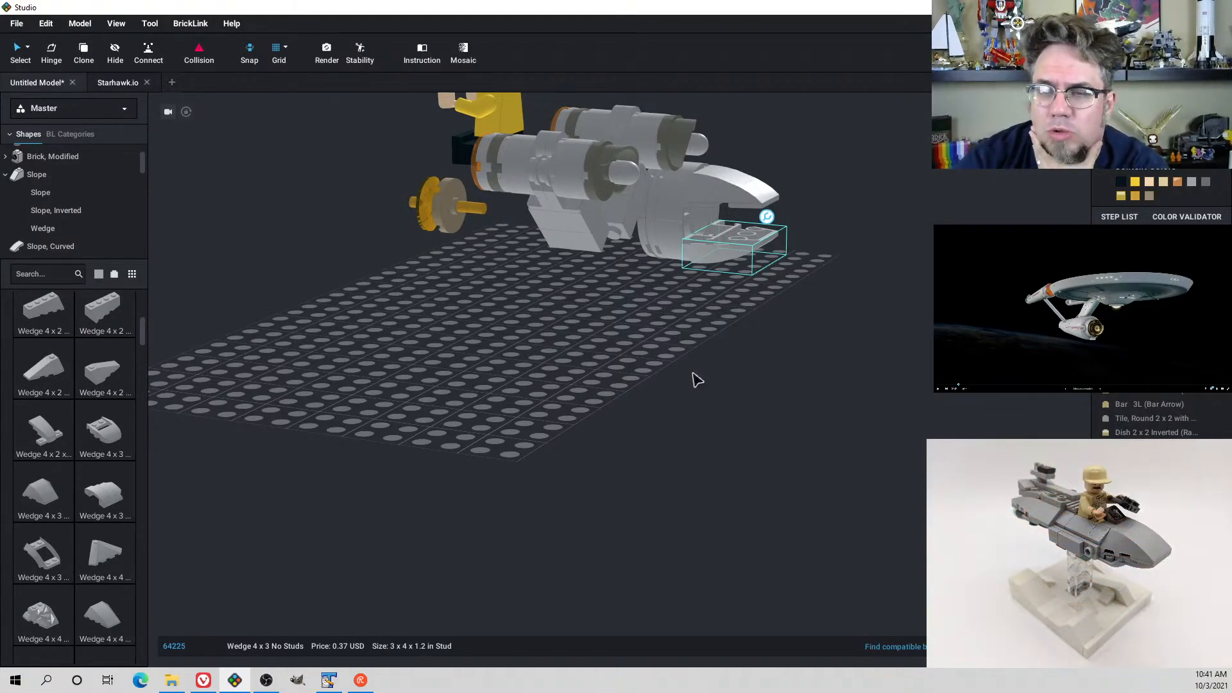
pyautogui.moveTo(696, 380); pyautogui.dragTo(584, 302, button='right')
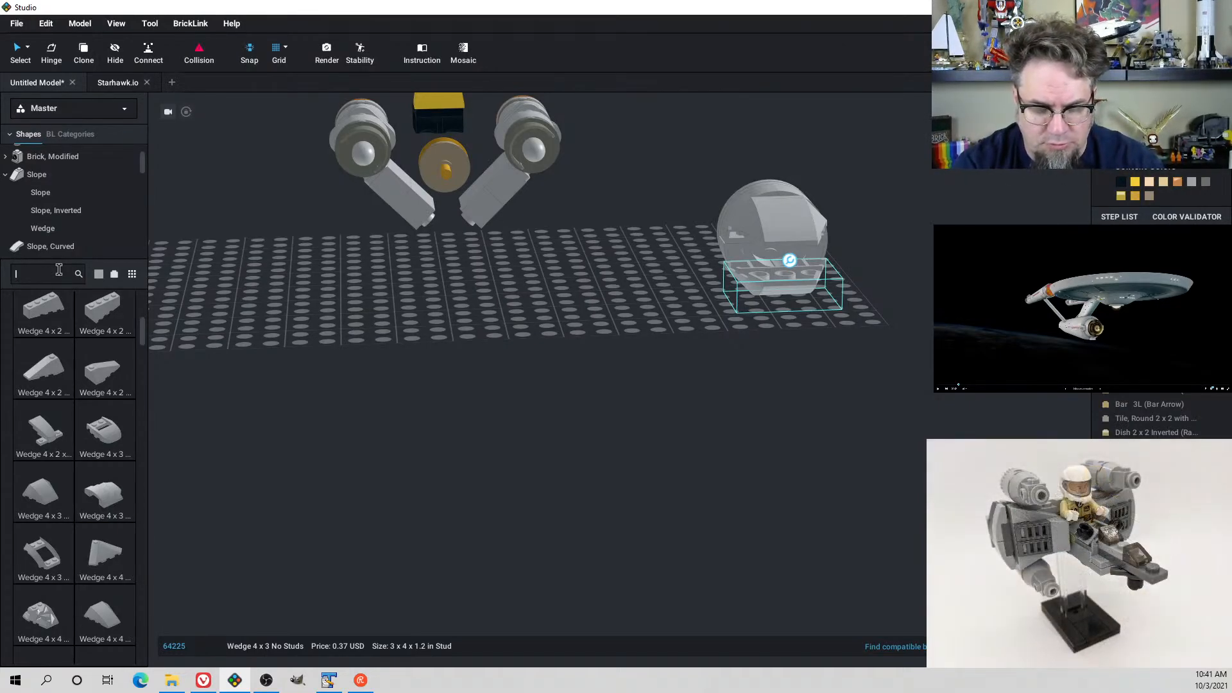
pyautogui.write('clip')
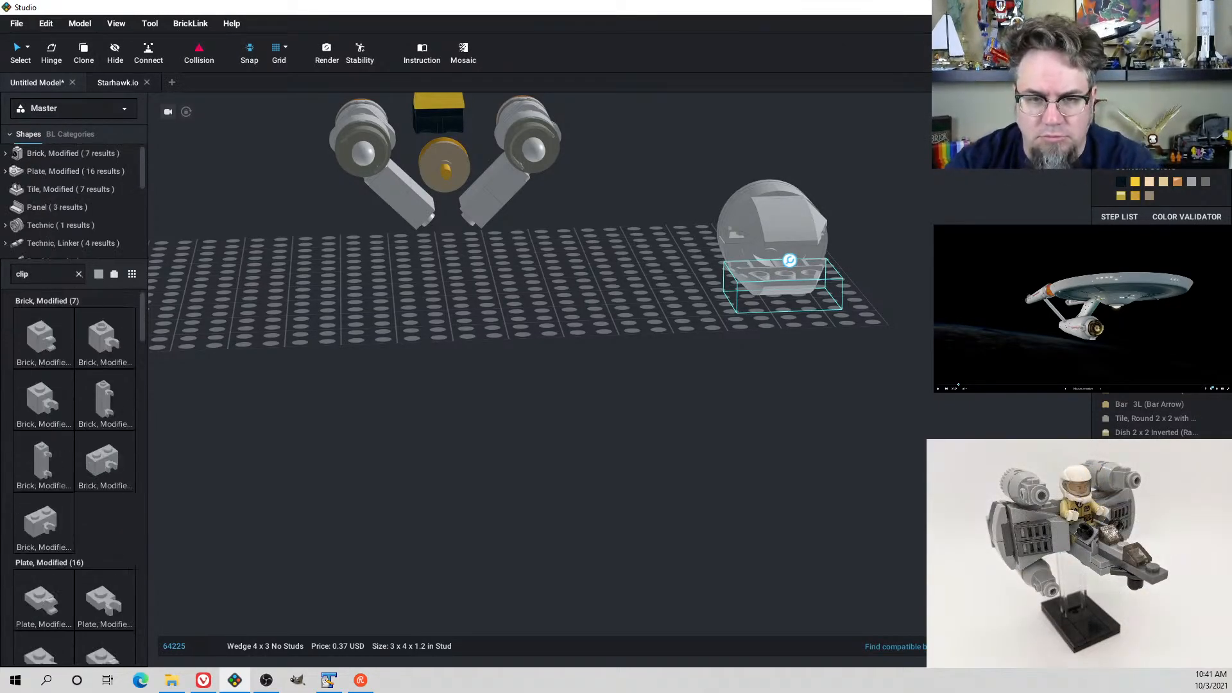
pyautogui.scroll(-5, 116, 533)
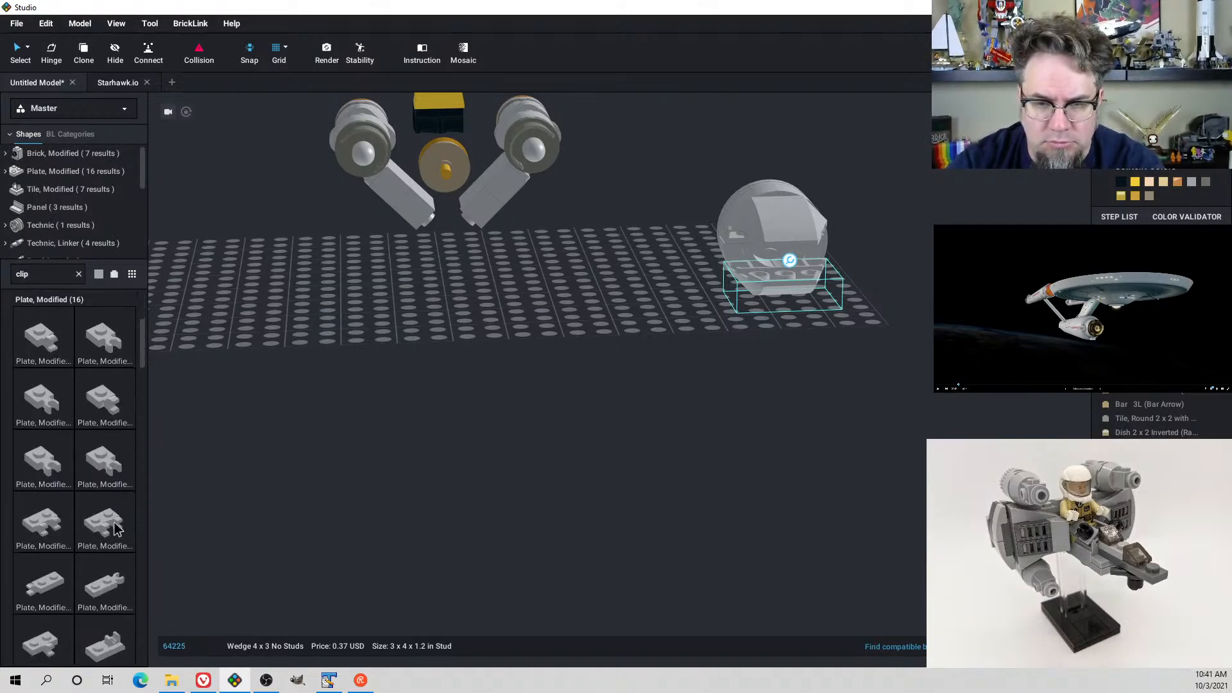
pyautogui.scroll(-2, 116, 527)
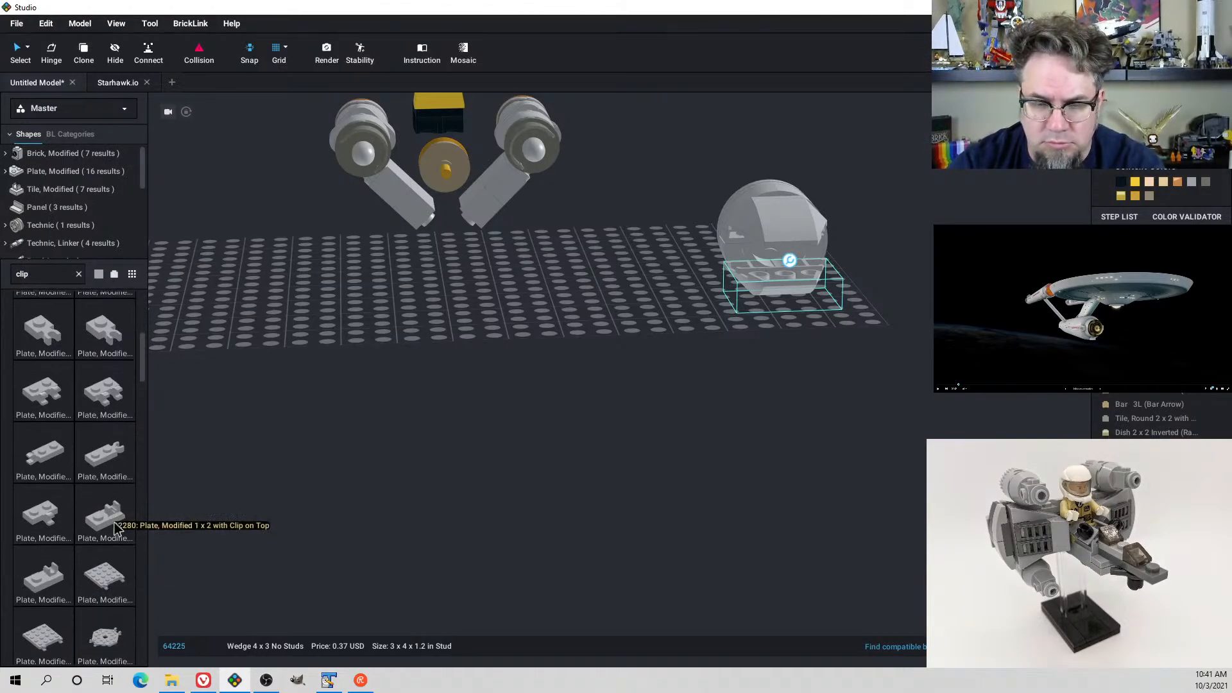
pyautogui.scroll(-6, 117, 527)
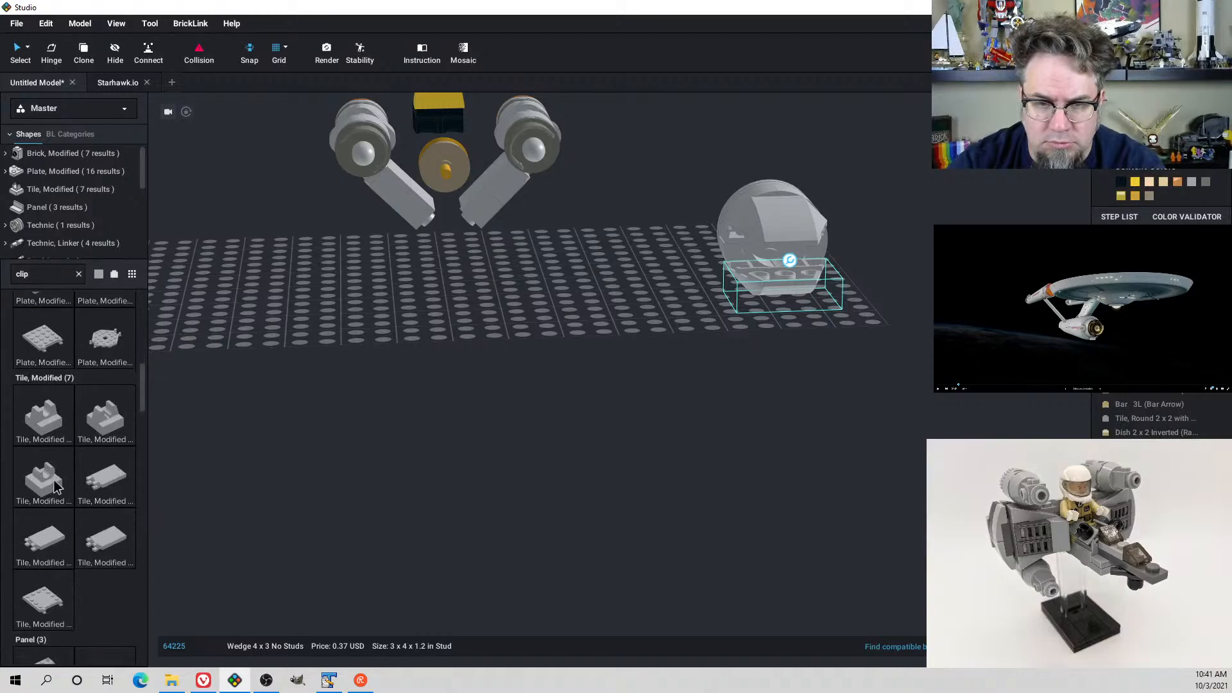
pyautogui.moveTo(46, 480); pyautogui.dragTo(422, 404)
pyautogui.moveTo(454, 375); pyautogui.dragTo(435, 344, button='right')
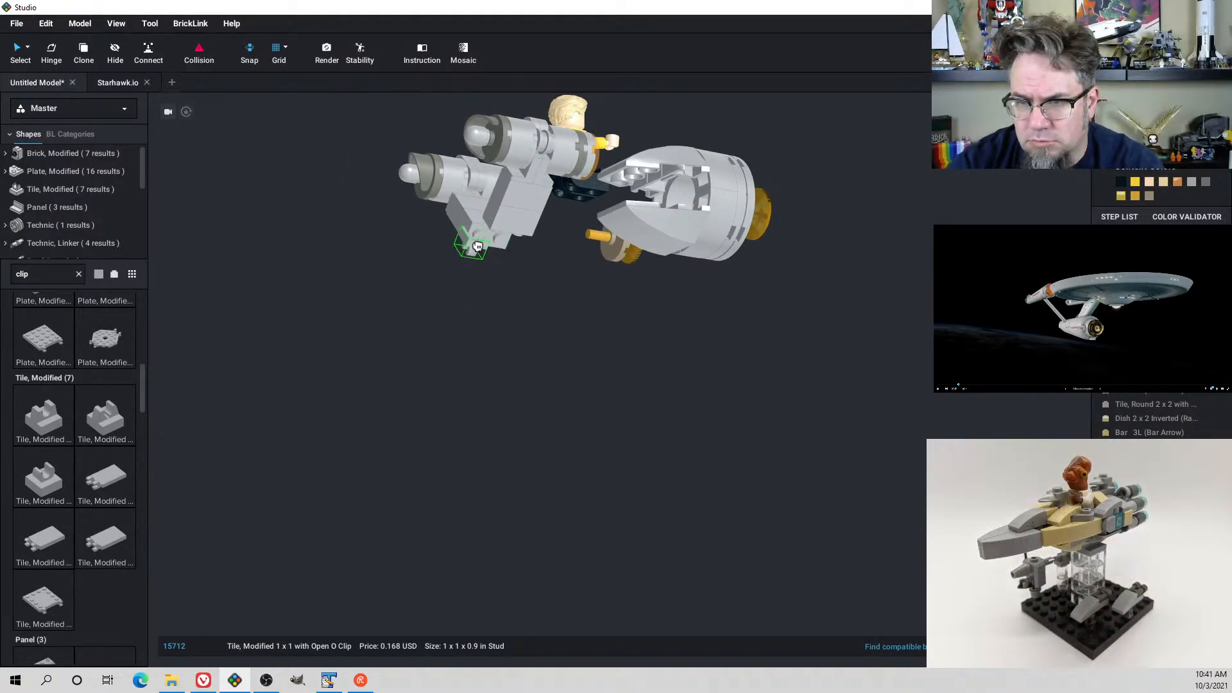
pyautogui.moveTo(489, 267); pyautogui.dragTo(483, 272, button='right')
pyautogui.click(455, 199)
# Delete the open O clip tile from the end of the nacelle pylon
pyautogui.moveTo(455, 199); pyautogui.dragTo(582, 244, button='right')
pyautogui.click(445, 288)
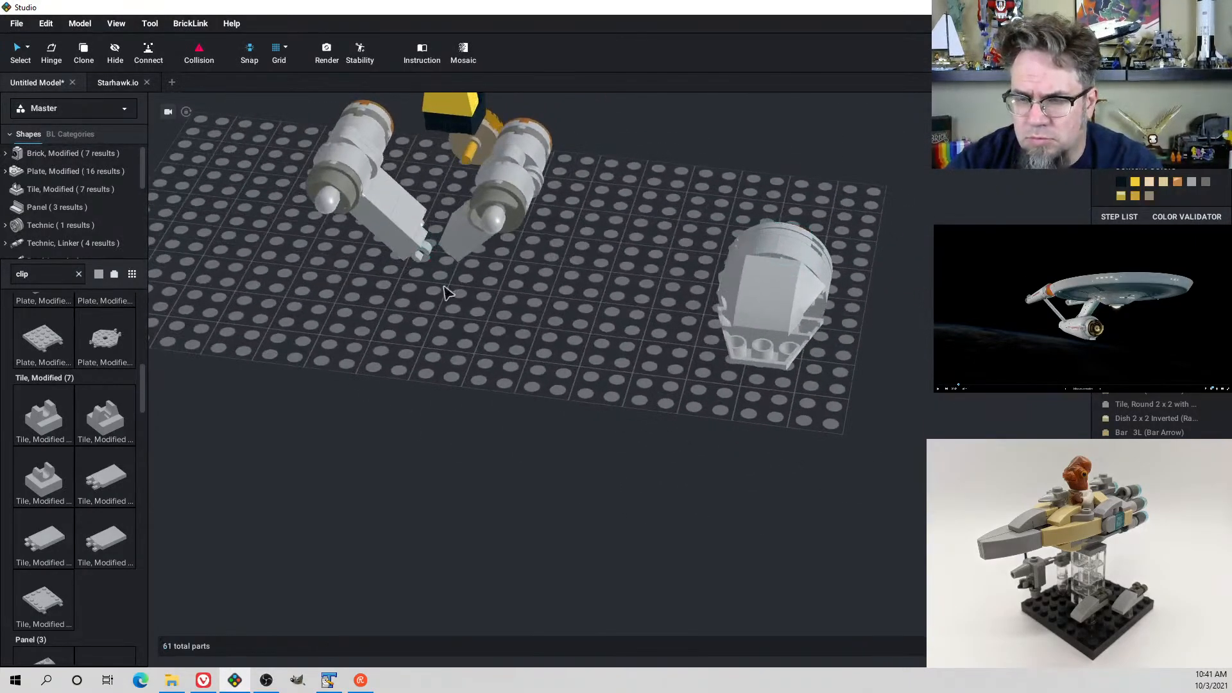
pyautogui.click(424, 251)
pyautogui.press('Delete')
# Delete the spare three-part tan and gold deflector assembly lying beside the minifigure
pyautogui.moveTo(474, 331); pyautogui.dragTo(487, 310, button='right')
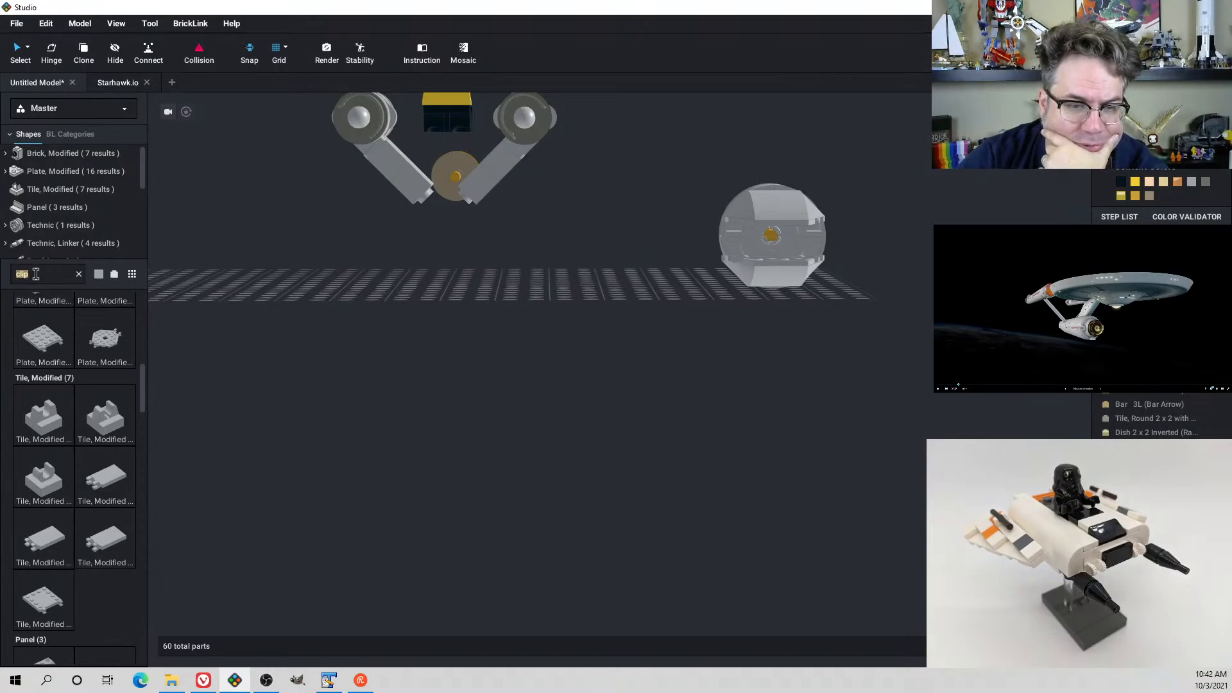
pyautogui.moveTo(505, 324); pyautogui.dragTo(452, 294, button='right')
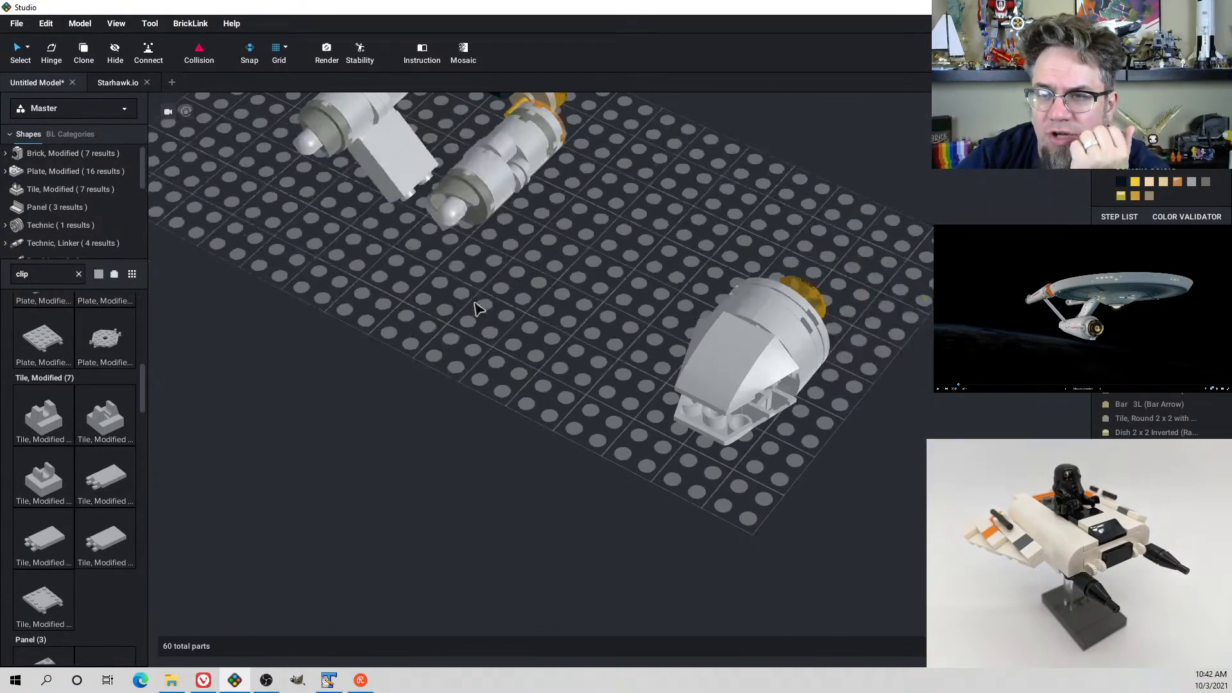
pyautogui.scroll(-3, 478, 306)
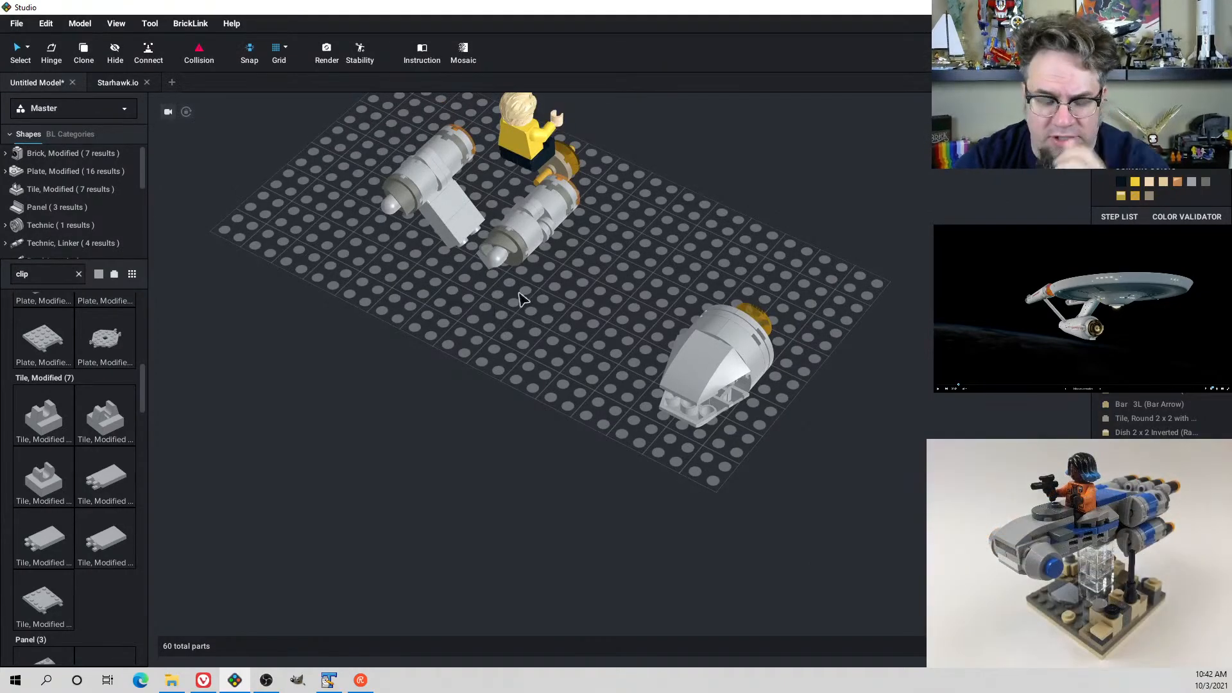
pyautogui.moveTo(521, 298); pyautogui.dragTo(495, 327, button='right')
pyautogui.click(612, 222)
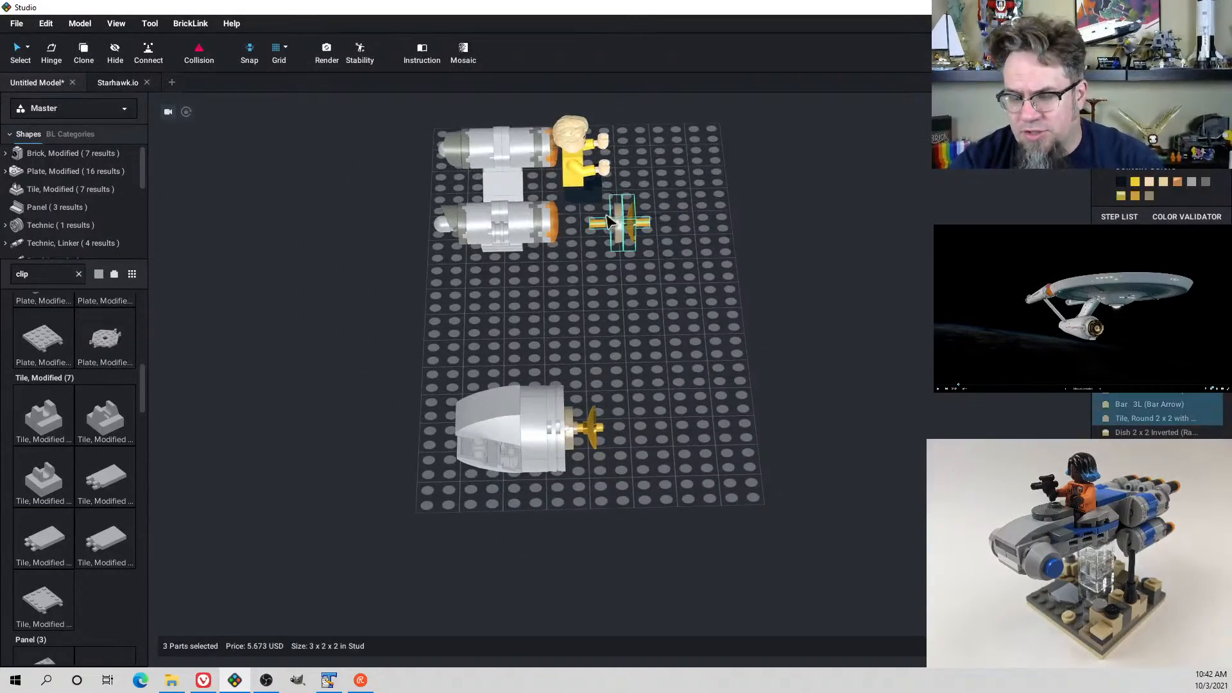
pyautogui.press('Delete')
# Select the whole 15-part engineering hull and move it across the baseplate towards the nacelles and minifigure
pyautogui.moveTo(427, 369); pyautogui.dragTo(608, 482)
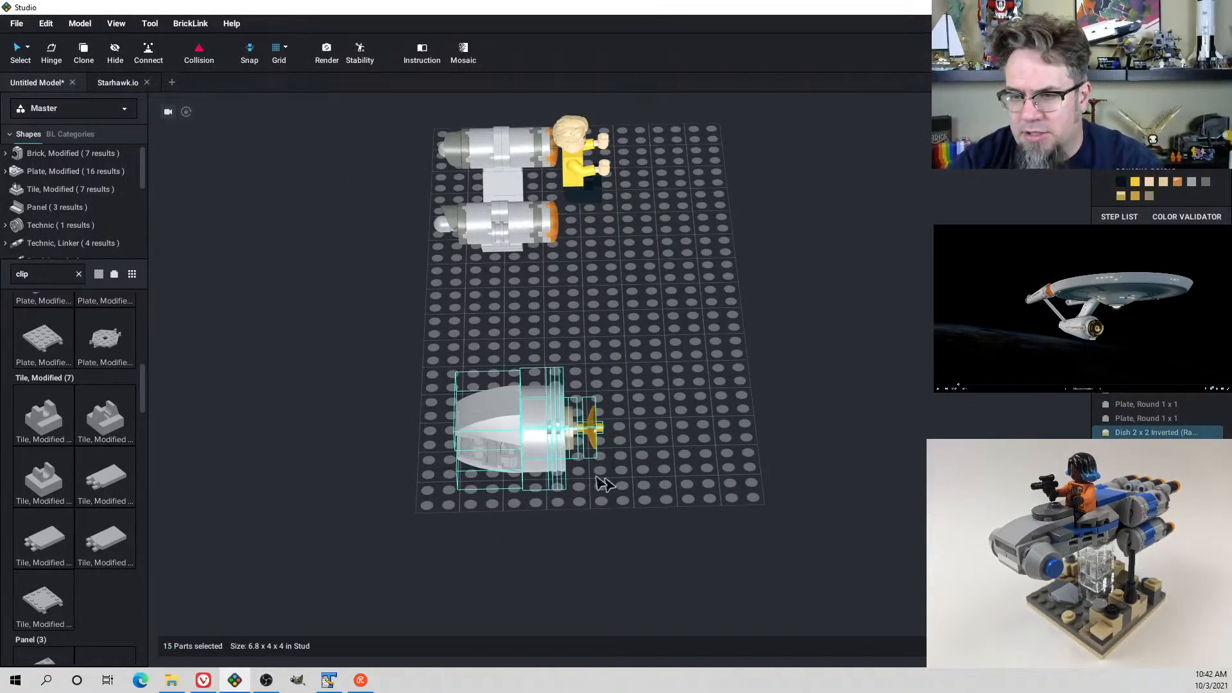
pyautogui.moveTo(547, 441); pyautogui.dragTo(632, 296)
pyautogui.moveTo(631, 298)
pyautogui.mouseDown(button='right')
pyautogui.moveTo(620, 285)
pyautogui.moveTo(632, 287)
pyautogui.mouseUp(button='right')
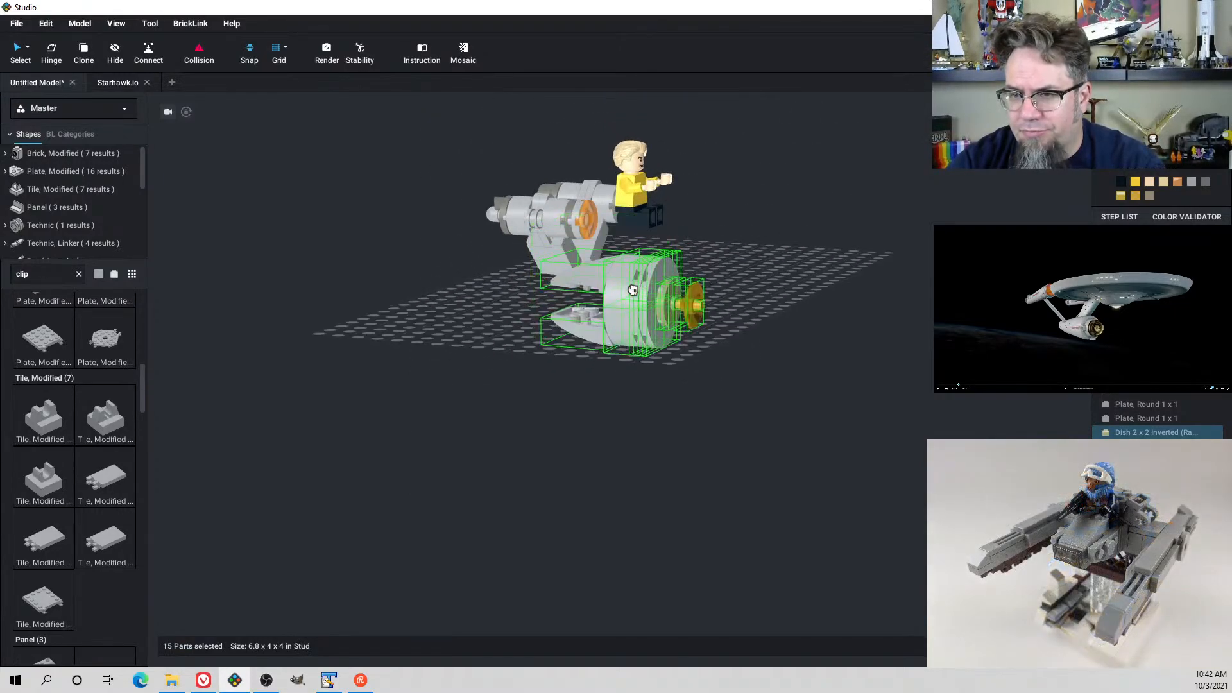
pyautogui.moveTo(632, 287); pyautogui.dragTo(666, 278)
pyautogui.moveTo(666, 278); pyautogui.dragTo(640, 272, button='right')
pyautogui.moveTo(641, 272); pyautogui.dragTo(710, 305)
pyautogui.moveTo(710, 305); pyautogui.dragTo(710, 338, button='right')
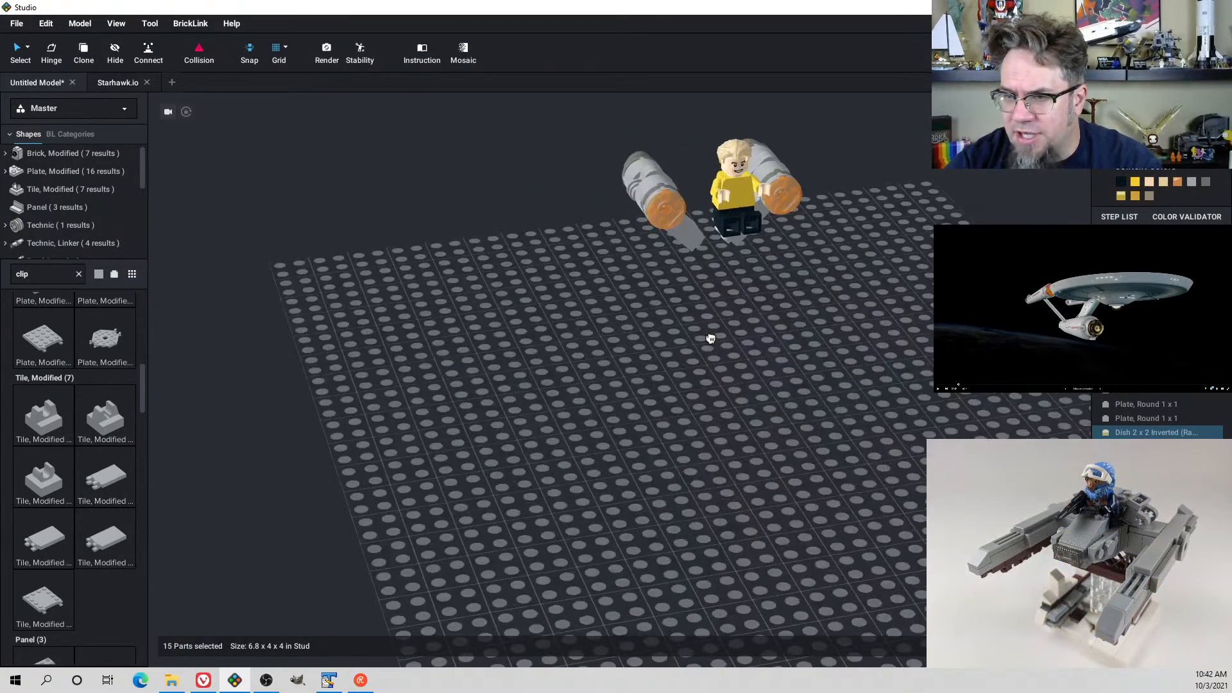
pyautogui.moveTo(710, 338); pyautogui.dragTo(726, 286)
pyautogui.moveTo(726, 290); pyautogui.dragTo(657, 328, button='right')
# Nudge the selected hull into line with the nacelles, then back and down beneath the minifigure and pylons
pyautogui.press('d')
pyautogui.press('d')
pyautogui.press('d')
pyautogui.press('d')
pyautogui.press('d')
pyautogui.press('d')
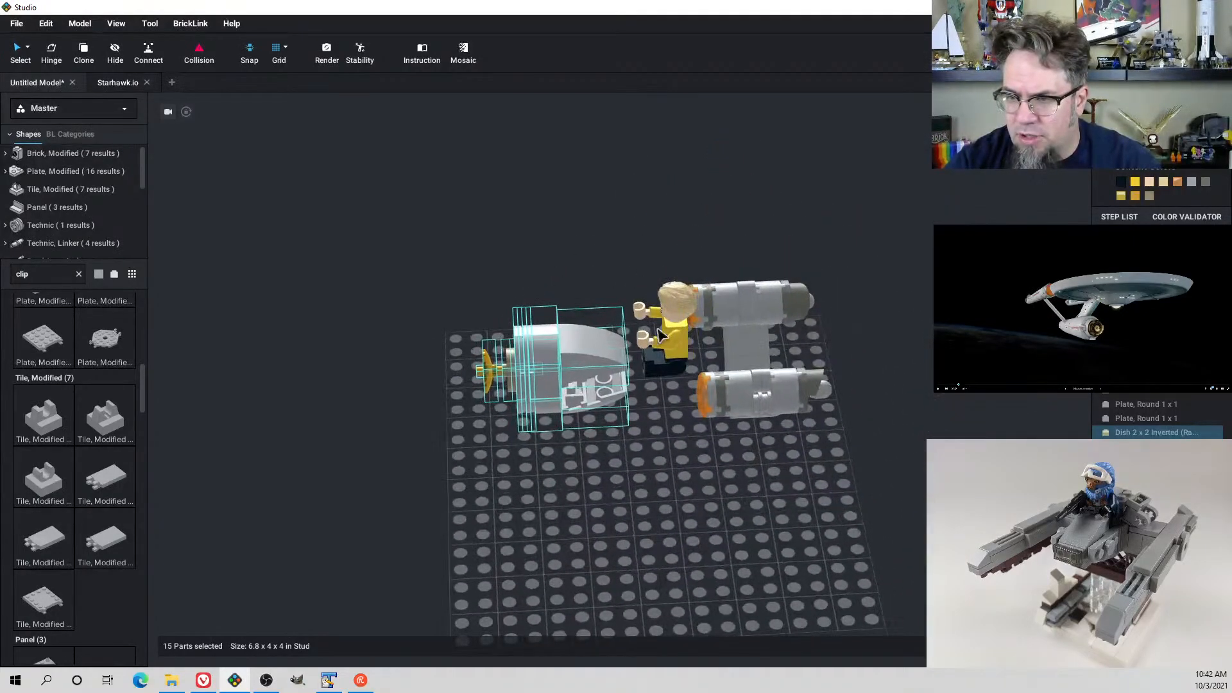
pyautogui.press('Right')
pyautogui.press('Right')
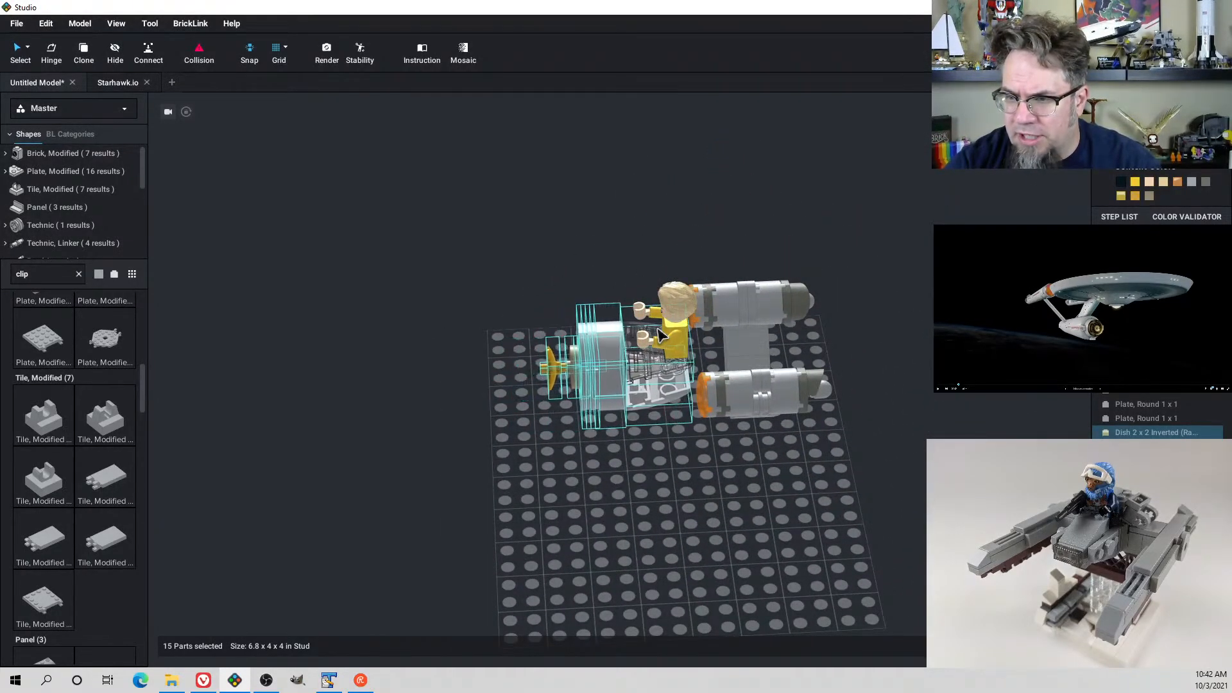
pyautogui.moveTo(725, 370); pyautogui.dragTo(717, 346, button='right')
pyautogui.press('s')
pyautogui.press('s')
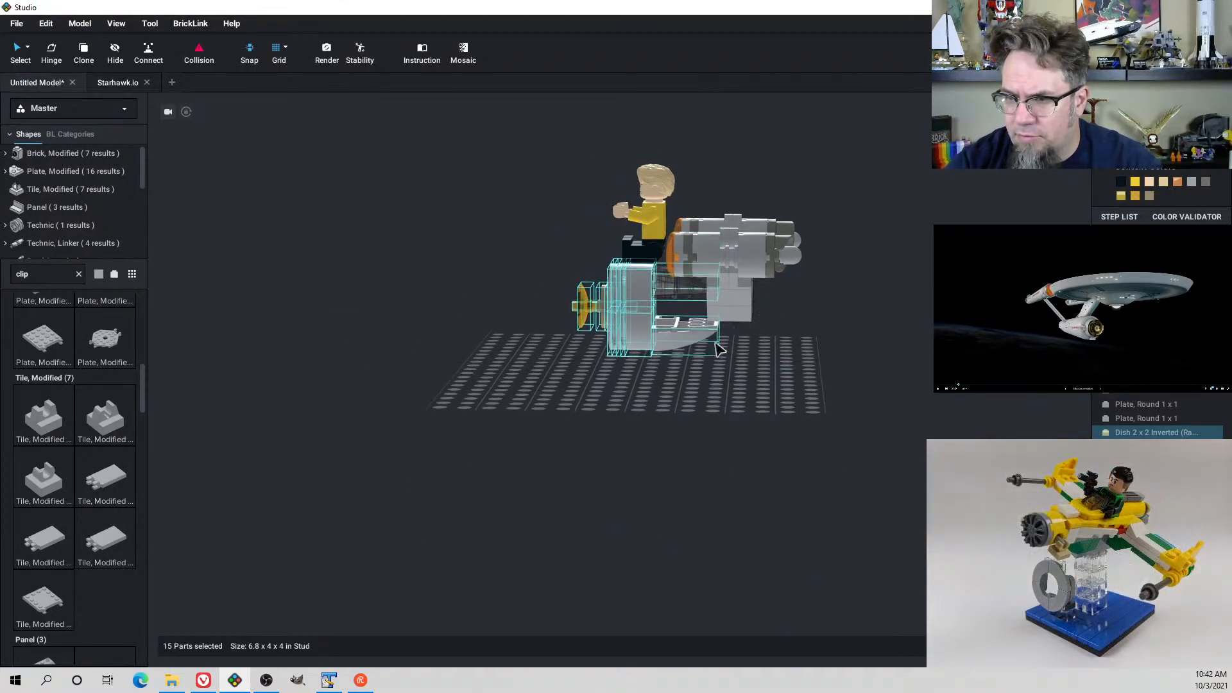
# Reselect all 15 hull parts, including the upper wedge, and shift the hull forward clear of the nacelle pylons
pyautogui.moveTo(718, 348); pyautogui.dragTo(700, 347, button='right')
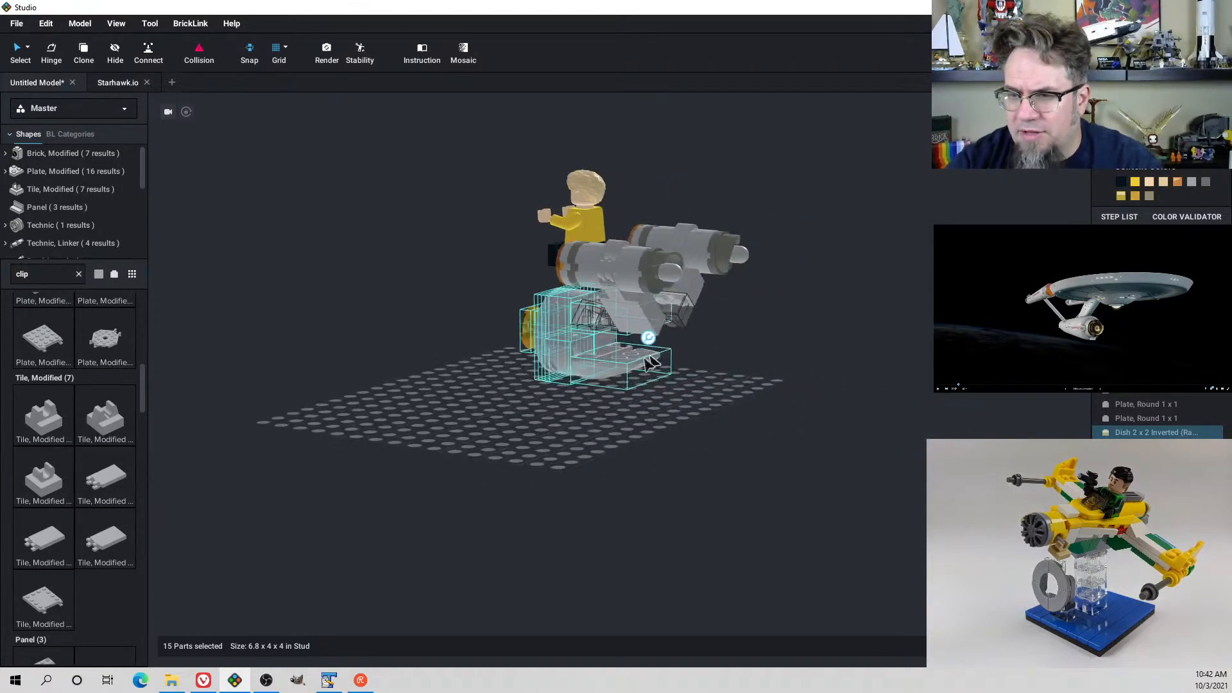
pyautogui.click(411, 394)
pyautogui.moveTo(411, 394); pyautogui.dragTo(514, 398, button='right')
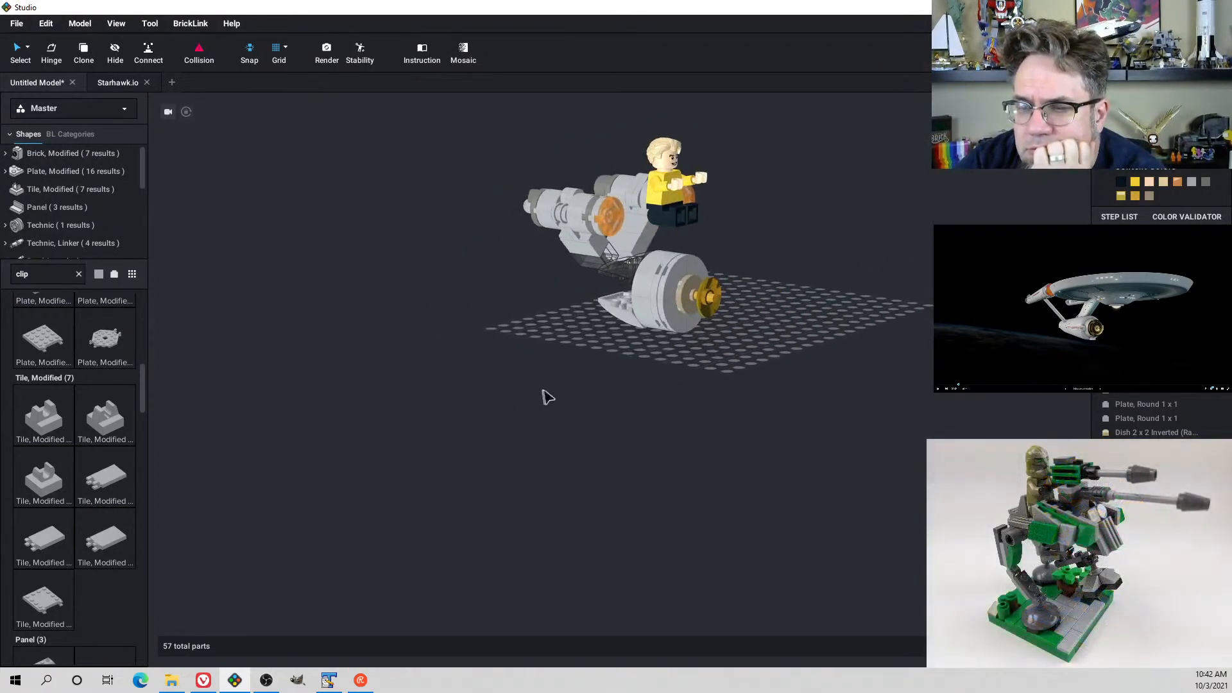
pyautogui.moveTo(682, 346); pyautogui.dragTo(635, 266)
pyautogui.moveTo(670, 331); pyautogui.dragTo(700, 332, button='right')
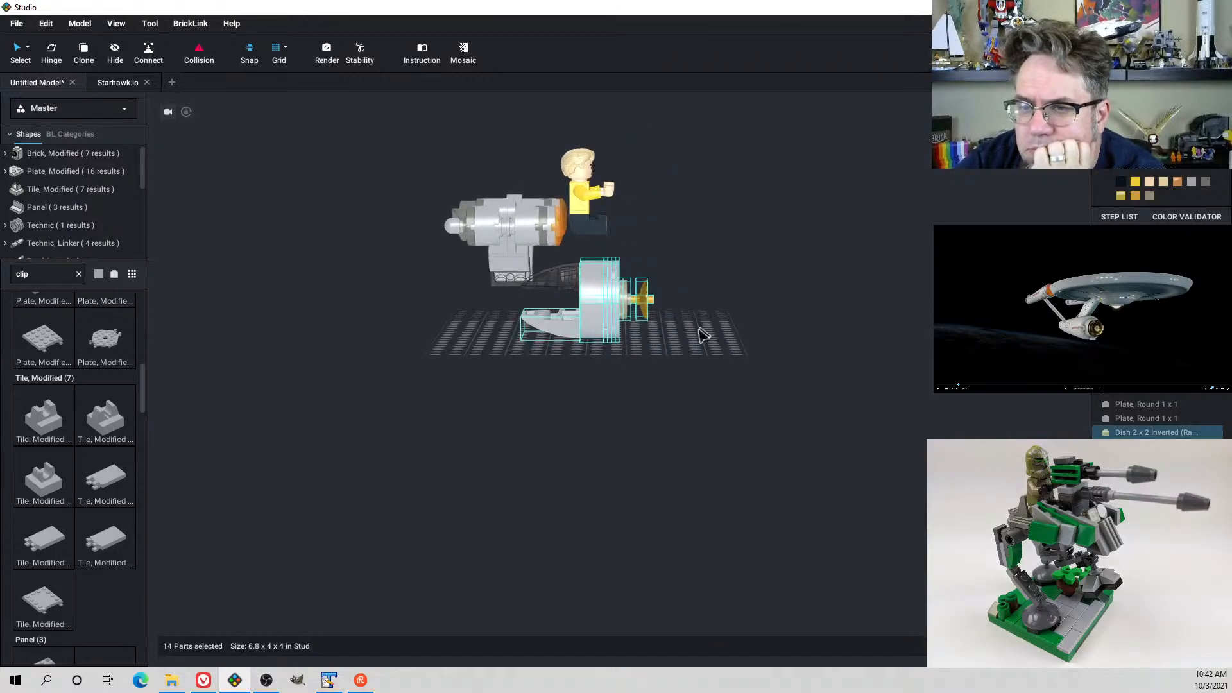
pyautogui.moveTo(668, 353); pyautogui.dragTo(571, 294)
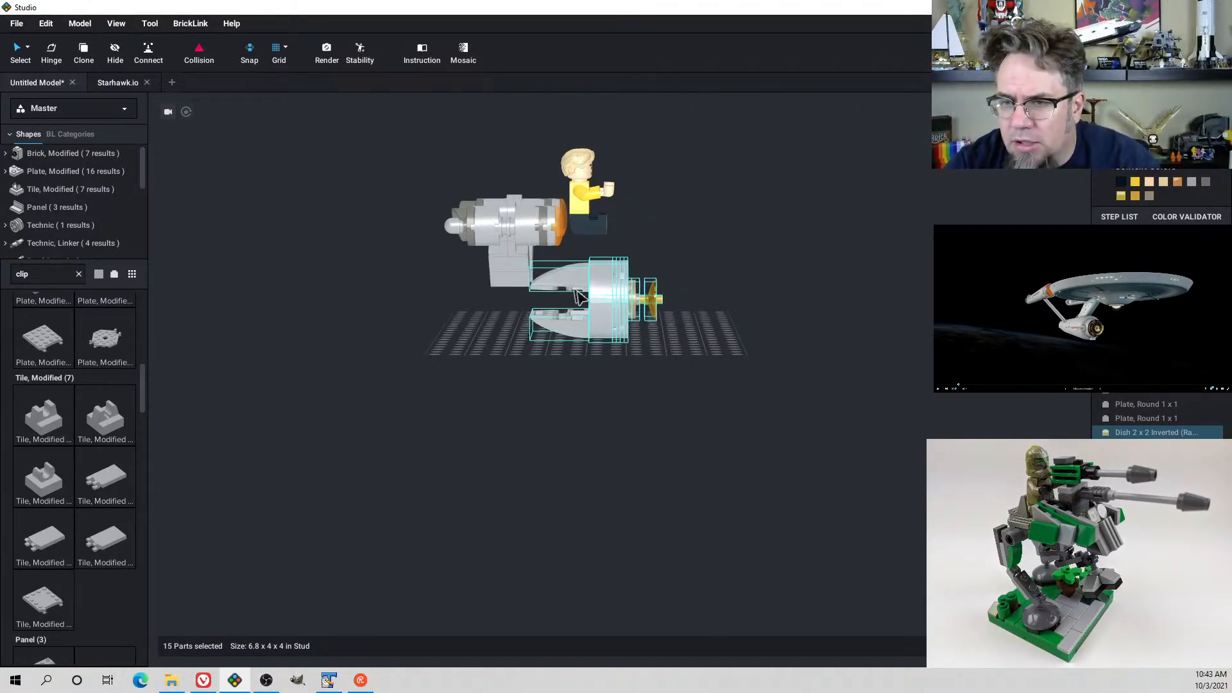
# Deselect the hull and examine its alignment with the nacelle pylons and minifigure from the side, front and above
pyautogui.moveTo(578, 297); pyautogui.dragTo(524, 302, button='right')
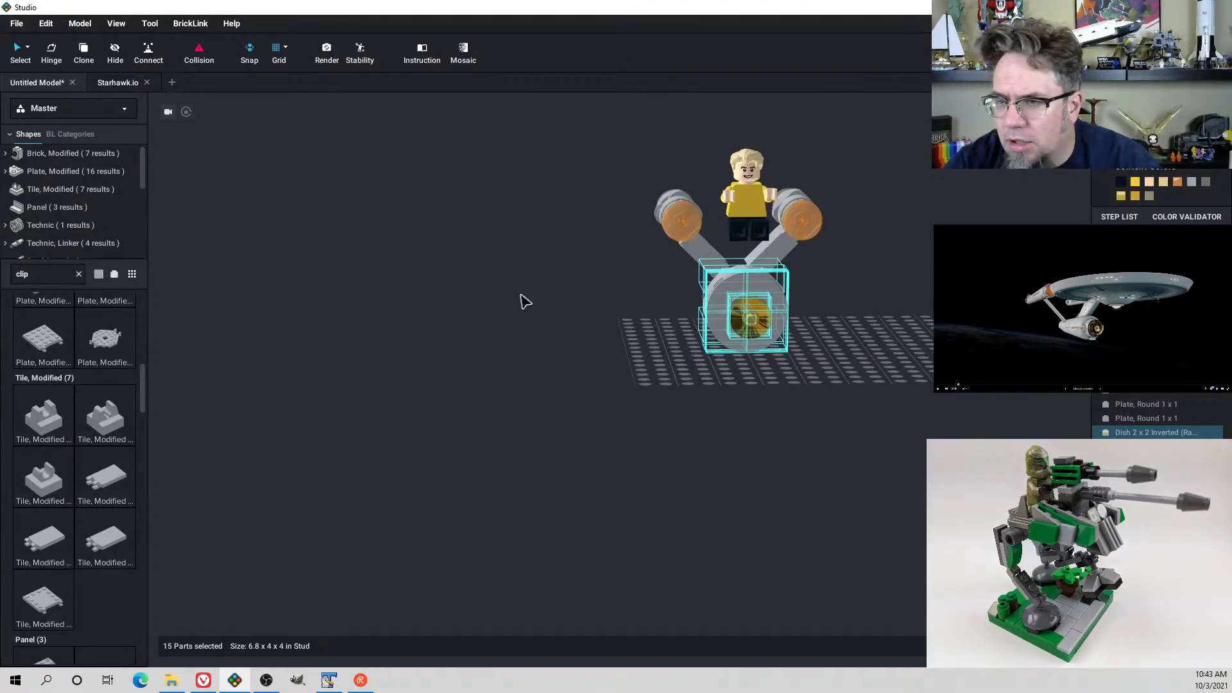
pyautogui.moveTo(613, 334); pyautogui.dragTo(668, 355, button='right')
pyautogui.click(699, 343)
pyautogui.scroll(5, 668, 354)
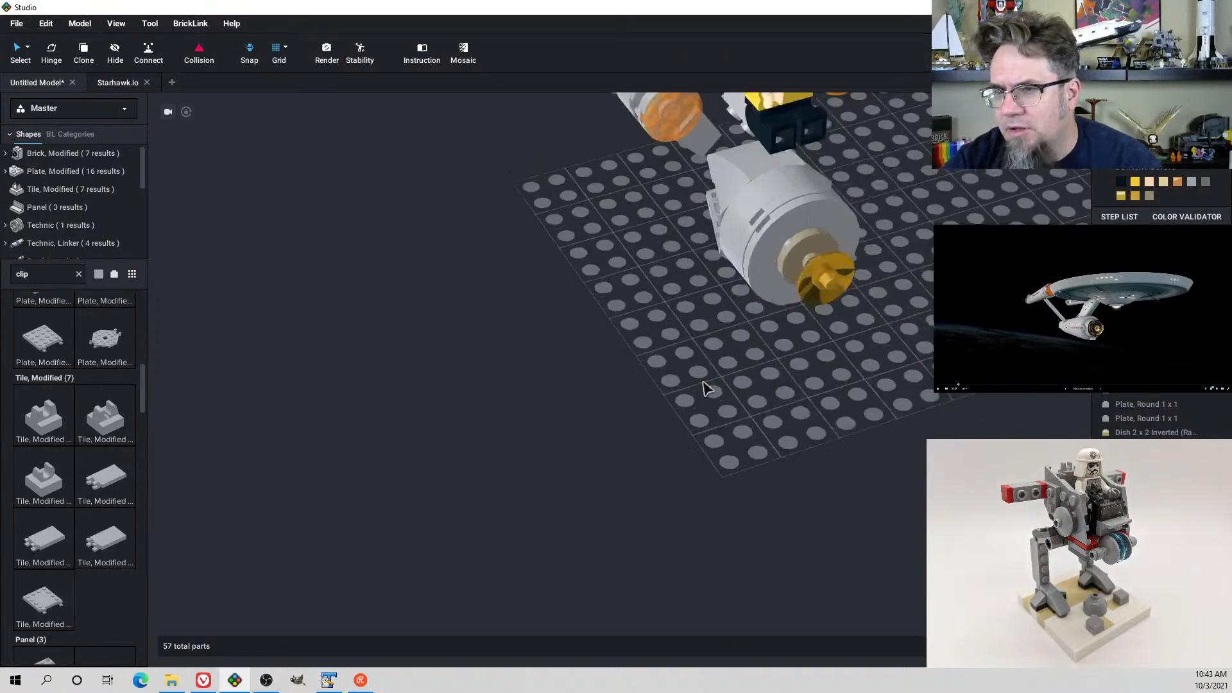
pyautogui.moveTo(650, 412); pyautogui.dragTo(580, 481, button='middle')
pyautogui.moveTo(632, 446); pyautogui.dragTo(577, 425, button='right')
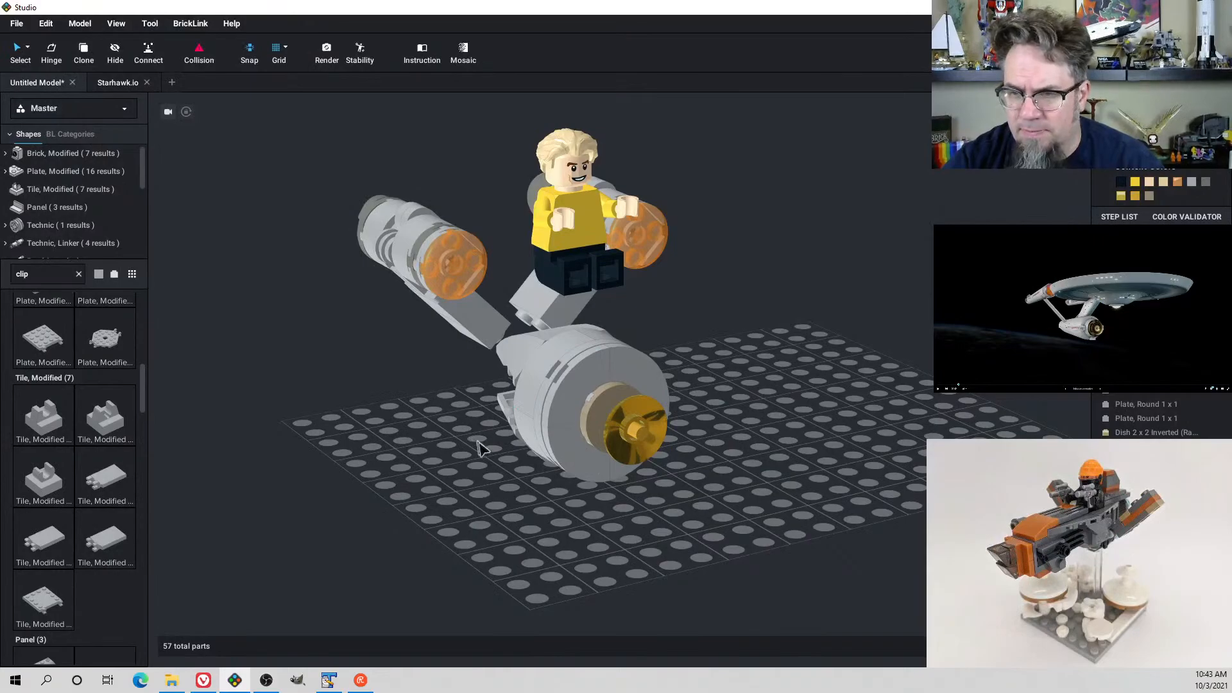
pyautogui.moveTo(480, 447); pyautogui.dragTo(1, 266, button='right')
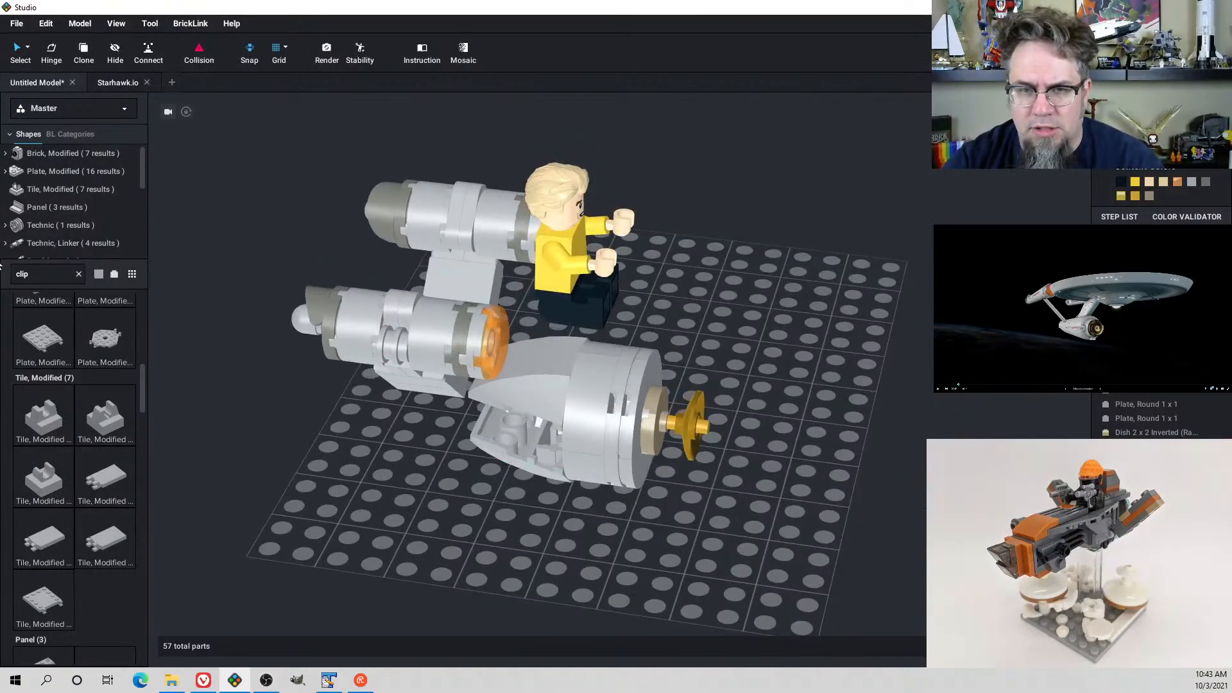
# Search the parts for "round plate" and place a Plate, Round 6 x 6 with Hole on the baseplate ahead of the deflector dish
pyautogui.click(60, 277)
pyautogui.write('round plate')
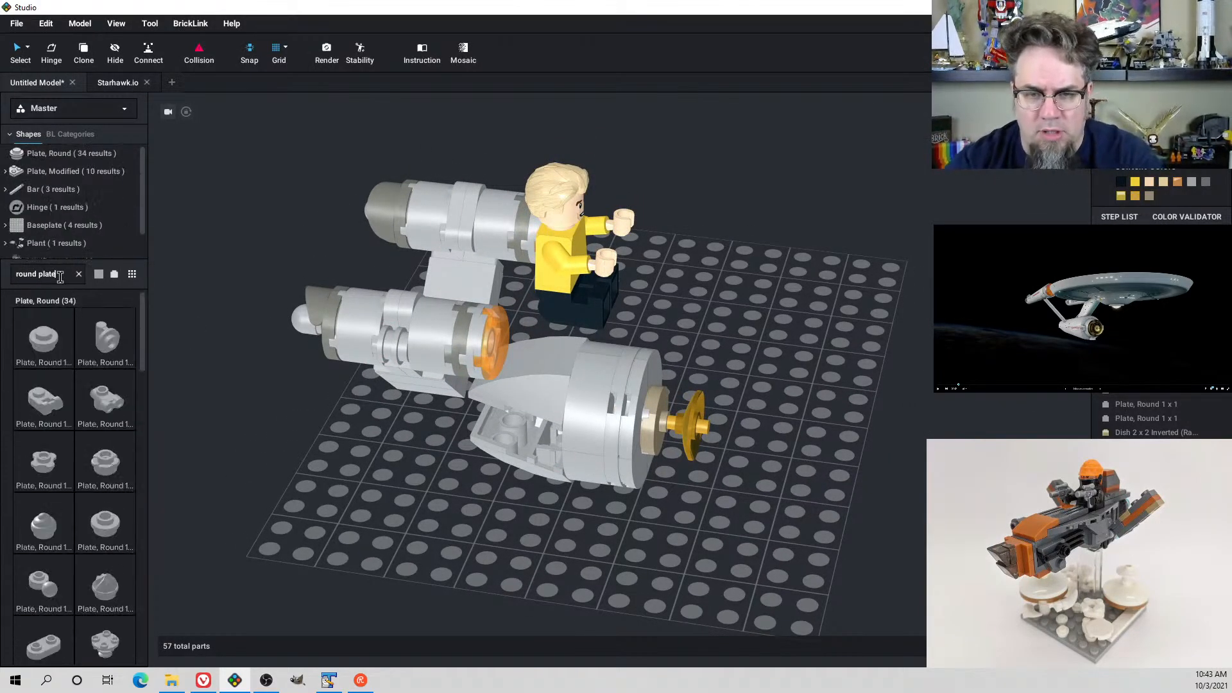
pyautogui.scroll(-10, 88, 541)
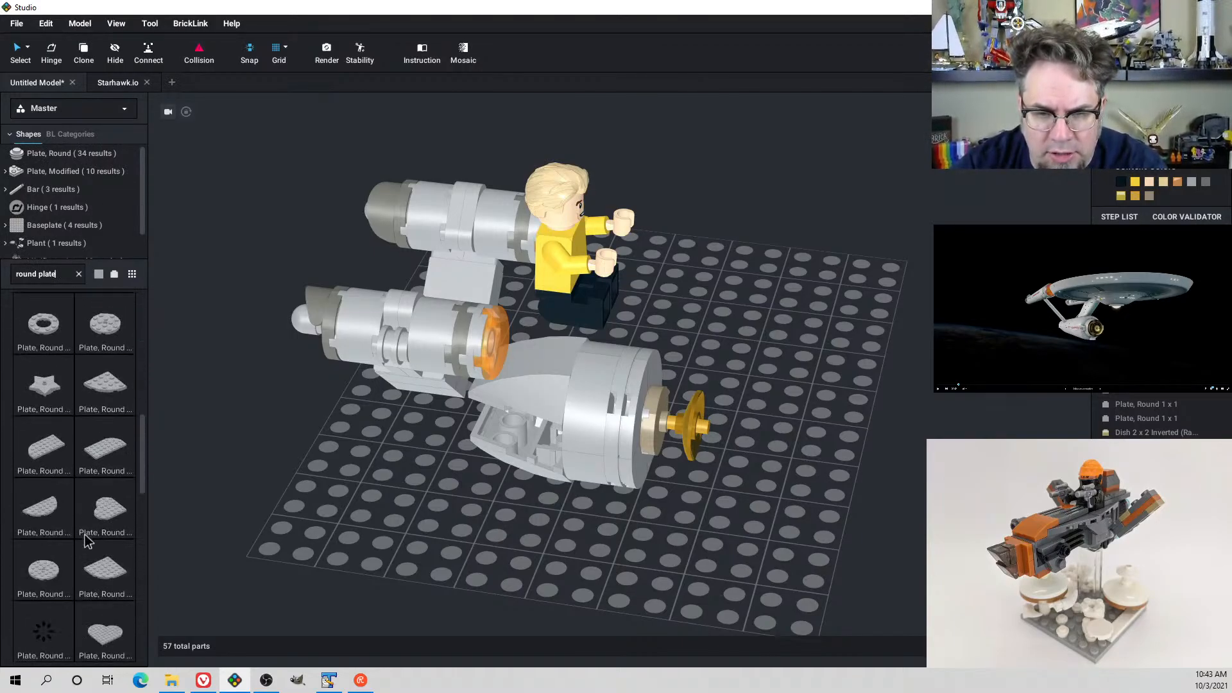
pyautogui.moveTo(57, 480); pyautogui.dragTo(851, 366)
pyautogui.moveTo(857, 364); pyautogui.dragTo(855, 385, button='right')
pyautogui.click(853, 398)
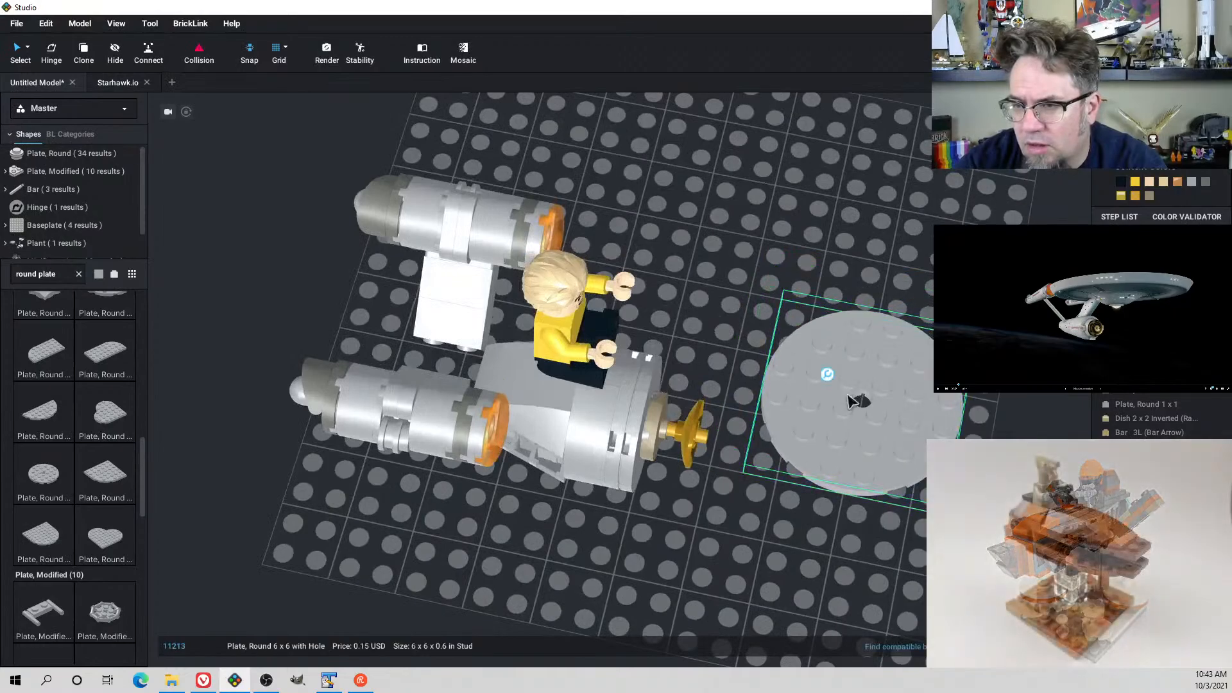
# Look through the remaining "round plate" results, from the modified plates to the baseplates and minifigure legs
pyautogui.scroll(-9, 88, 541)
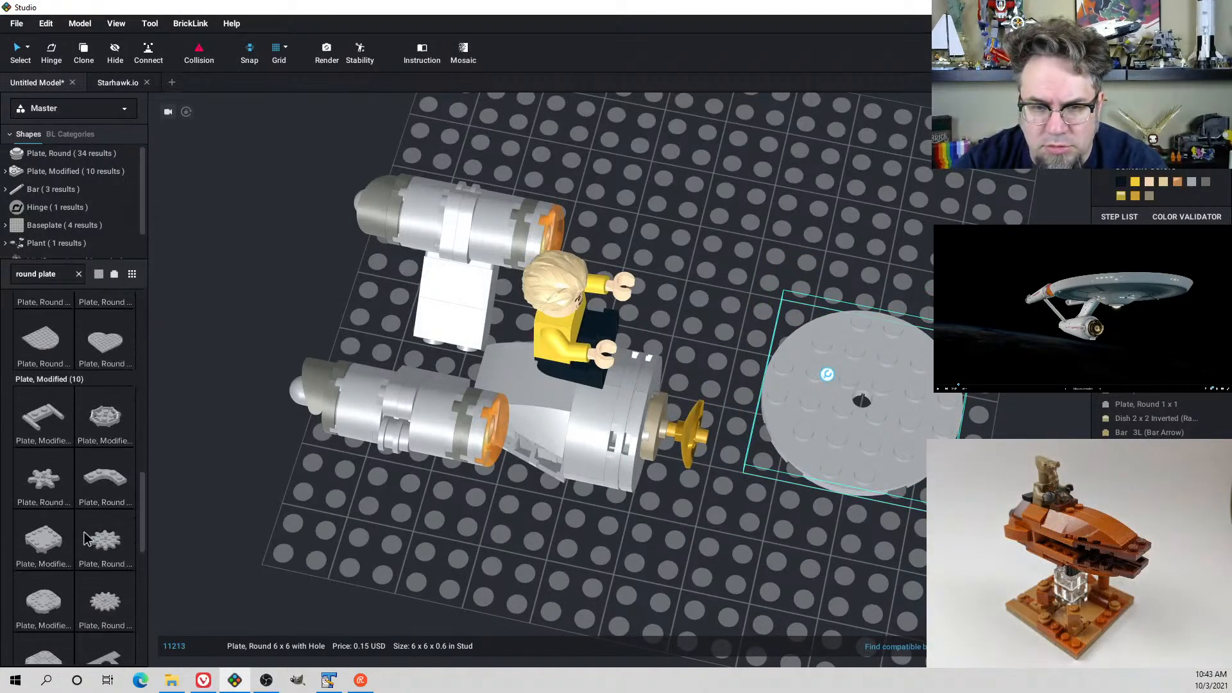
pyautogui.scroll(5, 88, 540)
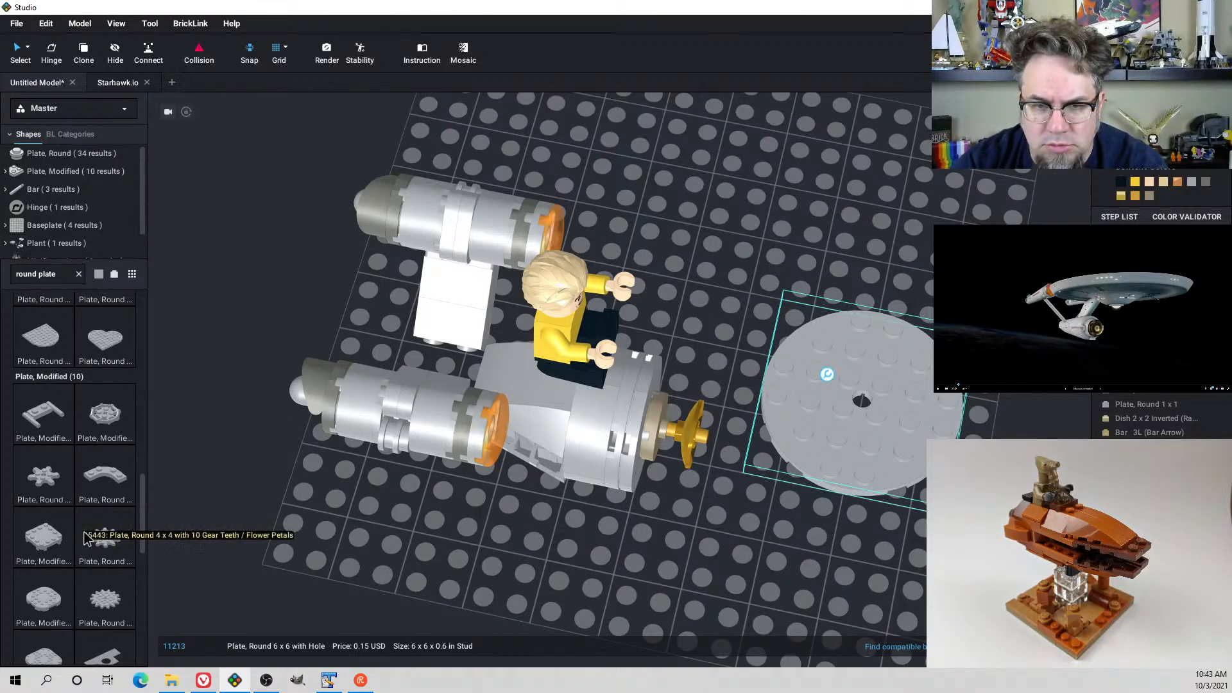
pyautogui.scroll(-8, 88, 539)
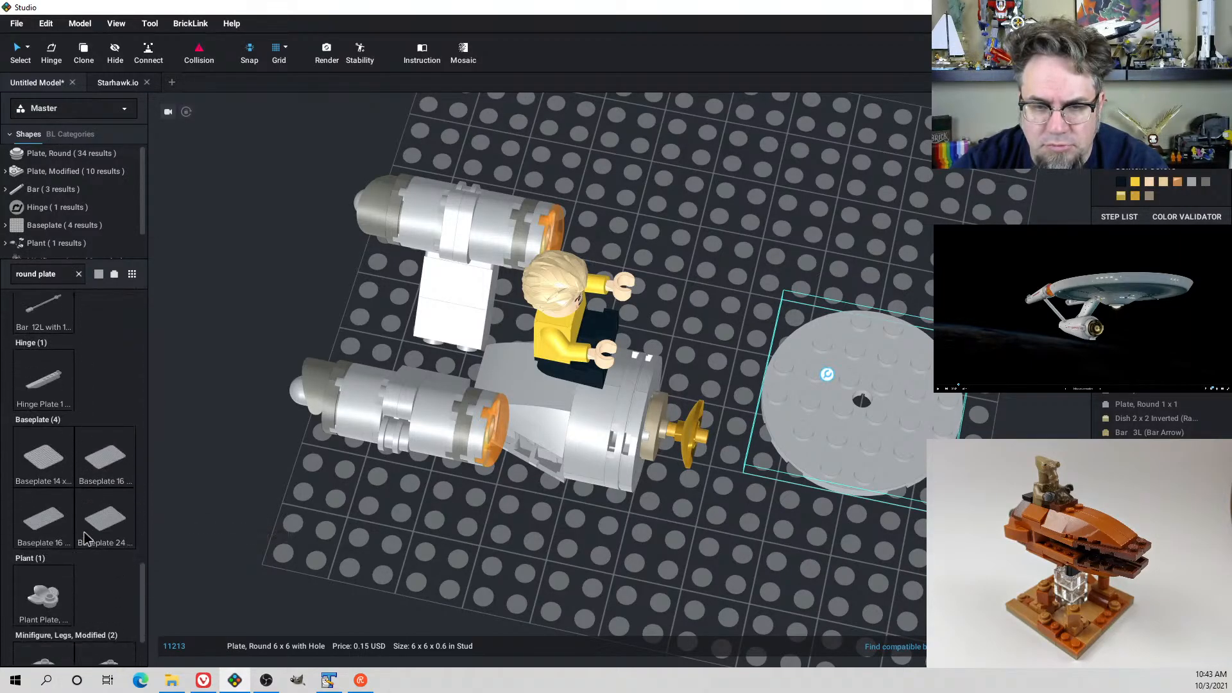
pyautogui.scroll(-3, 88, 539)
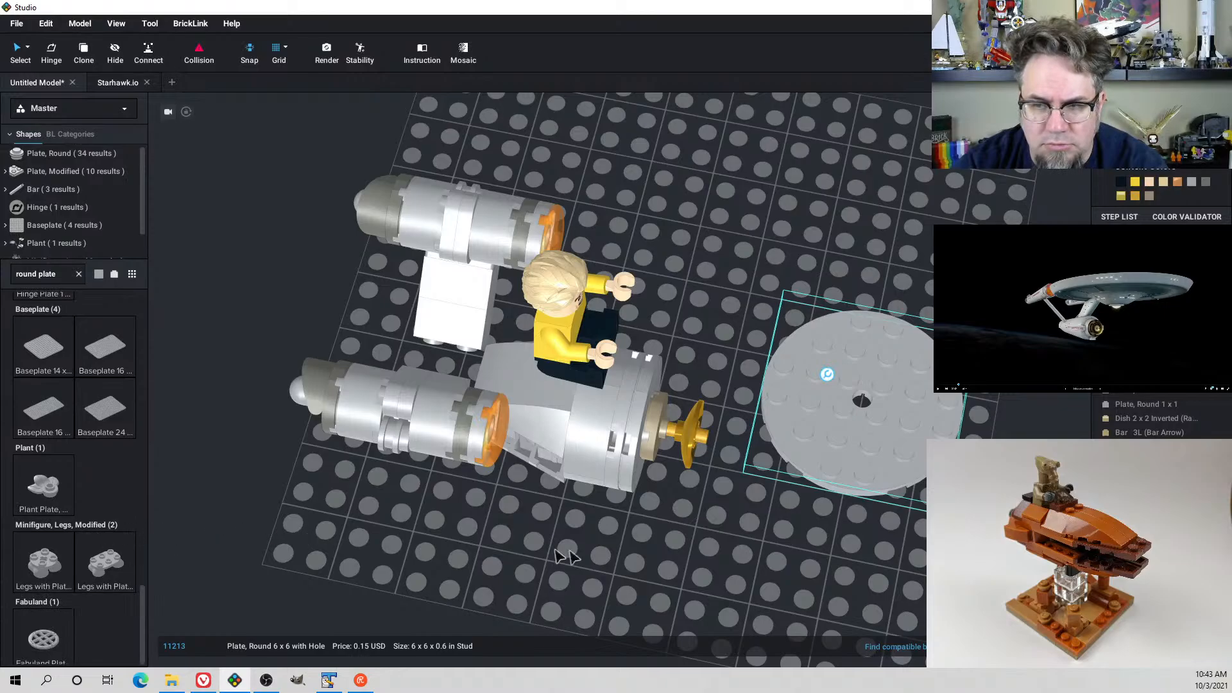
pyautogui.moveTo(558, 556); pyautogui.dragTo(676, 533, button='right')
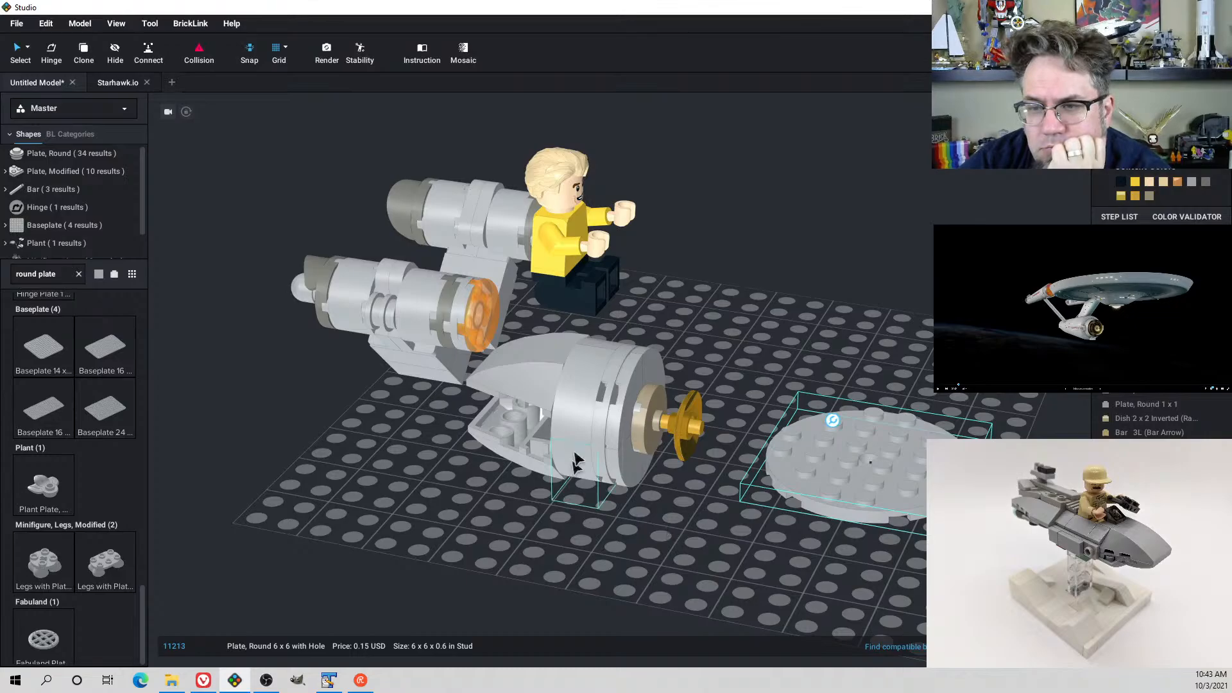
# Pull the 2 x 2 macaroni round corner brick out of the hull to inspect the interior, and refit it in place
pyautogui.click(588, 413)
pyautogui.moveTo(589, 413); pyautogui.dragTo(363, 501)
pyautogui.moveTo(389, 510); pyautogui.dragTo(373, 493, button='right')
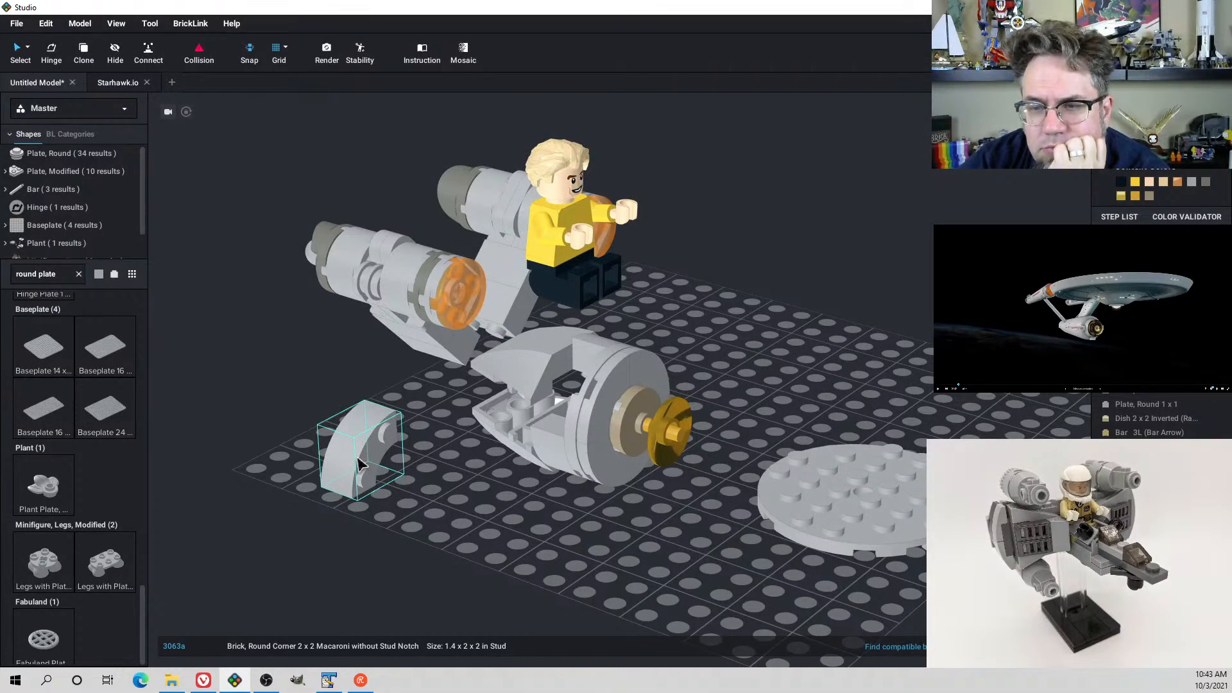
pyautogui.moveTo(360, 463); pyautogui.dragTo(568, 390)
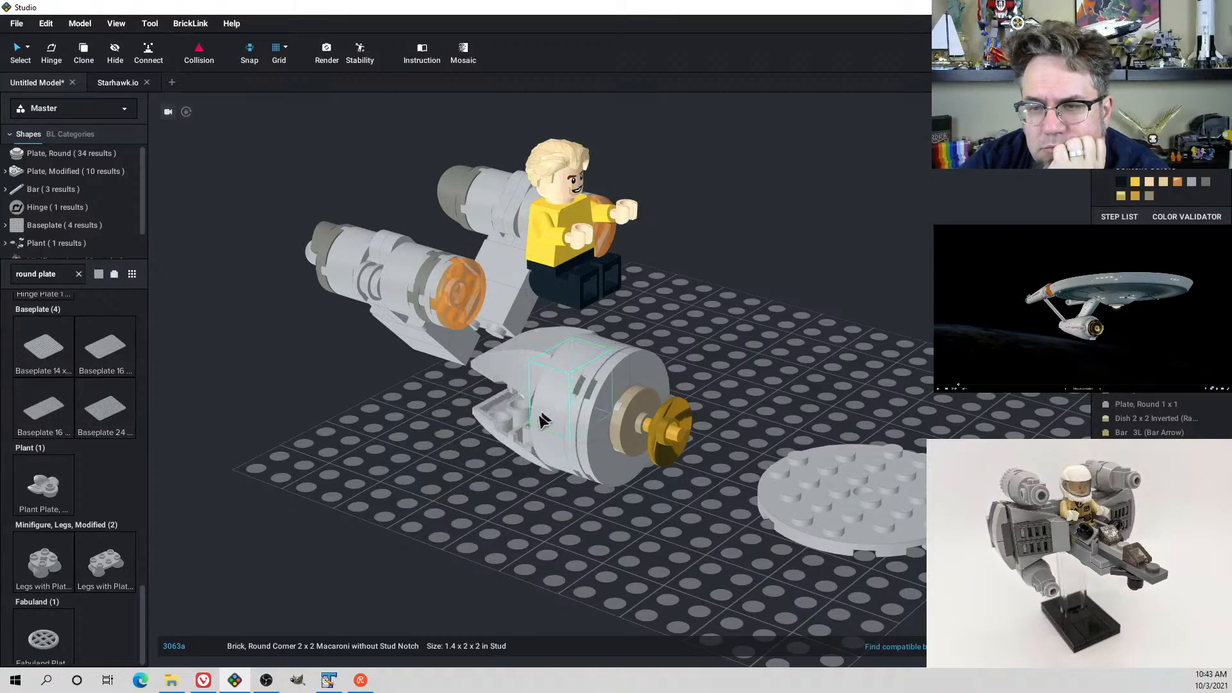
pyautogui.moveTo(541, 420)
pyautogui.mouseDown(button='right')
pyautogui.moveTo(481, 426)
pyautogui.moveTo(518, 441)
pyautogui.moveTo(609, 429)
pyautogui.moveTo(533, 436)
pyautogui.moveTo(539, 420)
pyautogui.mouseUp(button='right')
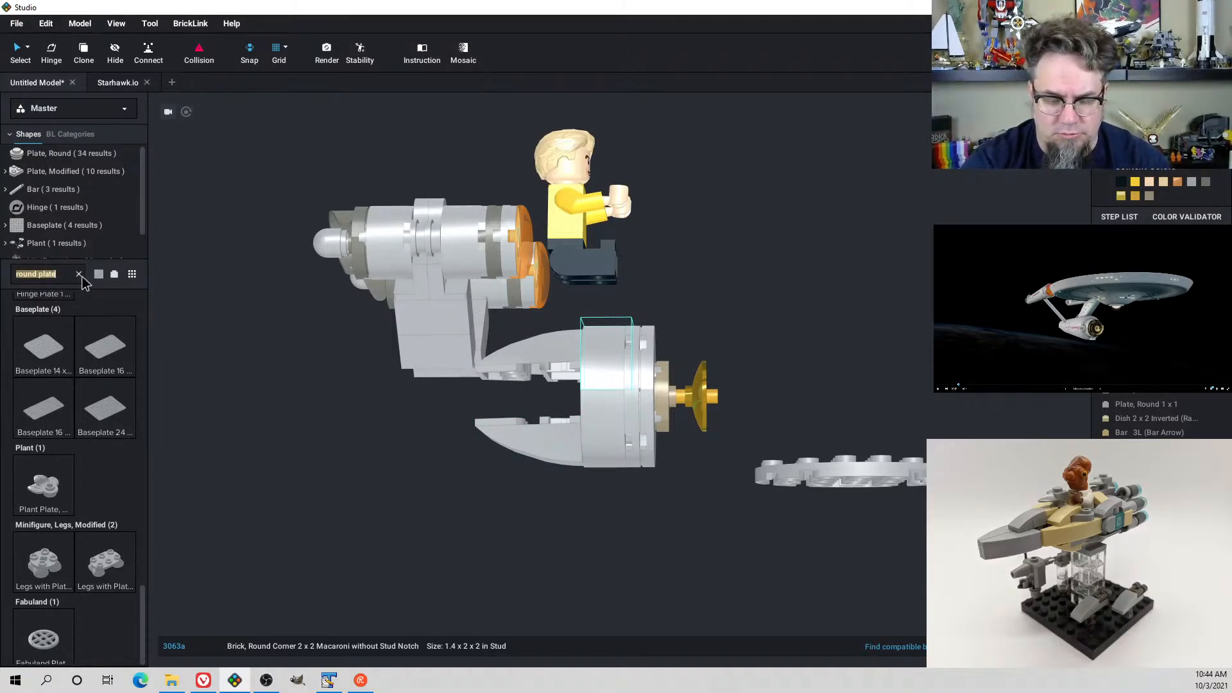
# Search the parts for "inverted slope" and place a Slope, Inverted 45 2 x 1 beside the 6 x 6 round plate
pyautogui.write('inverte')
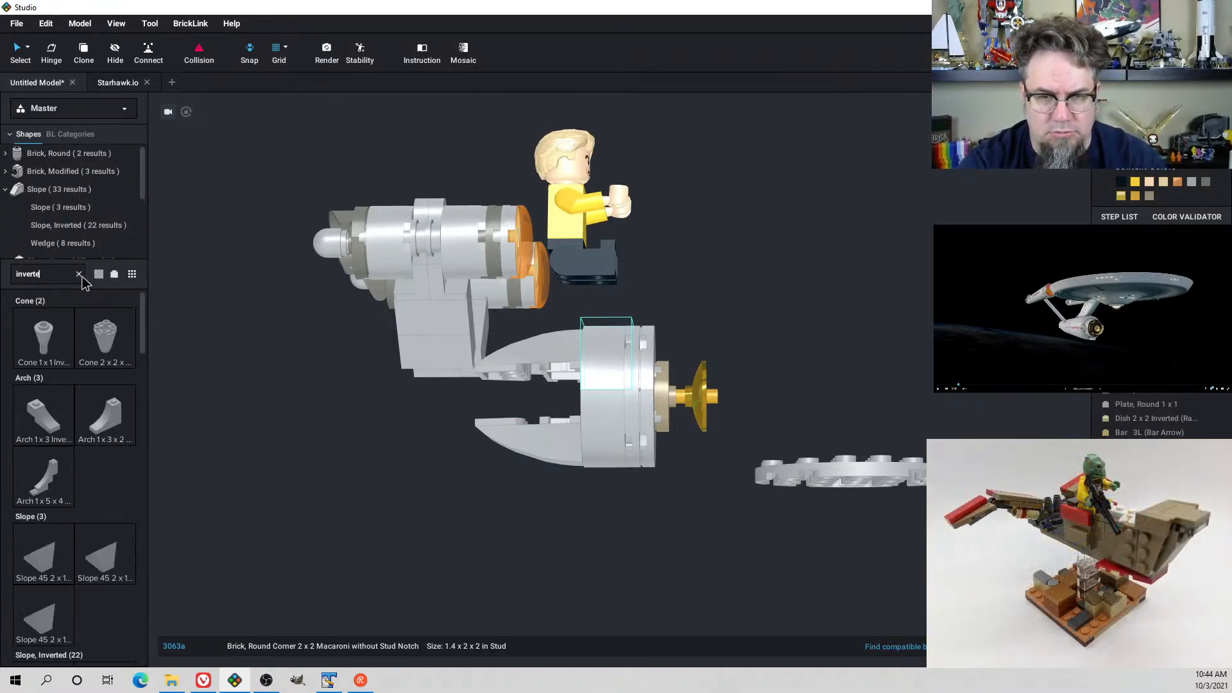
pyautogui.write('d slope')
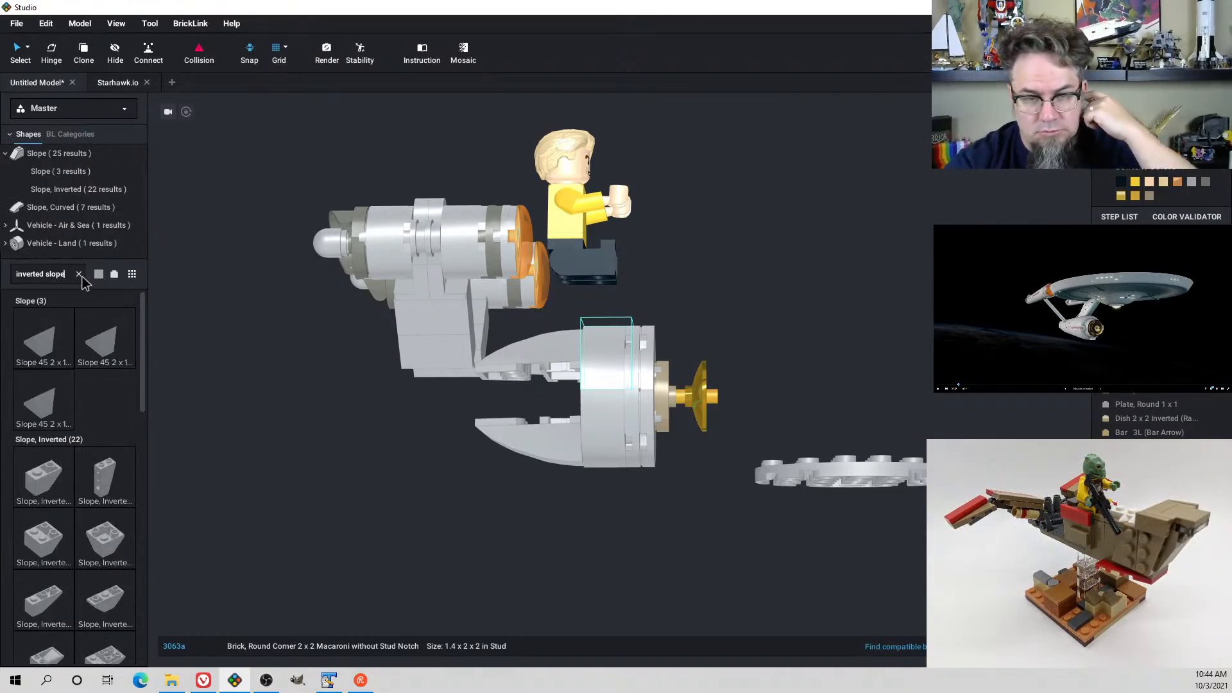
pyautogui.click(56, 486)
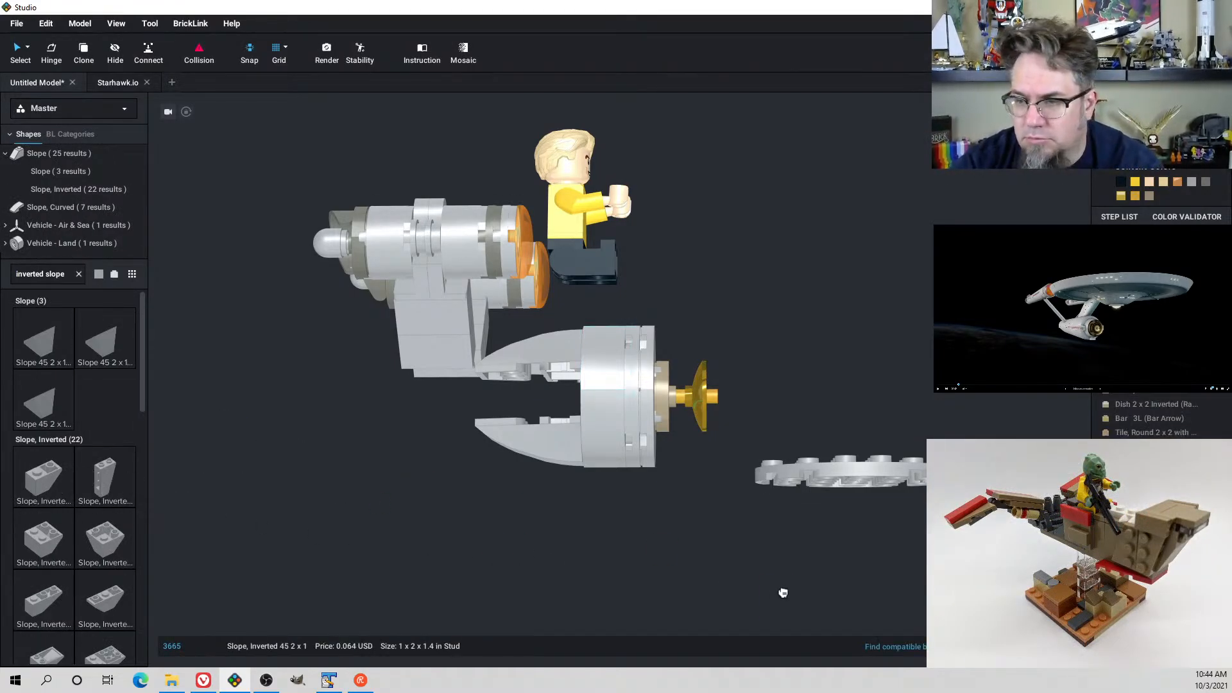
pyautogui.moveTo(783, 591); pyautogui.dragTo(823, 511, button='right')
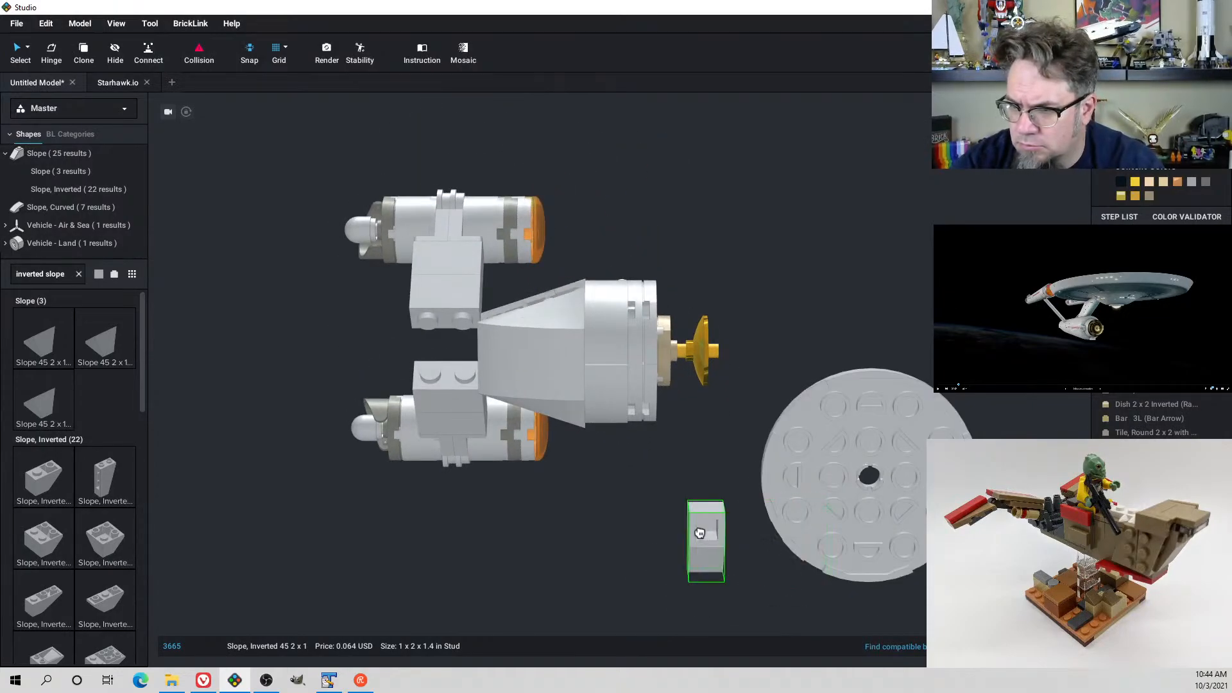
pyautogui.press('Escape')
pyautogui.rightClick(699, 536)
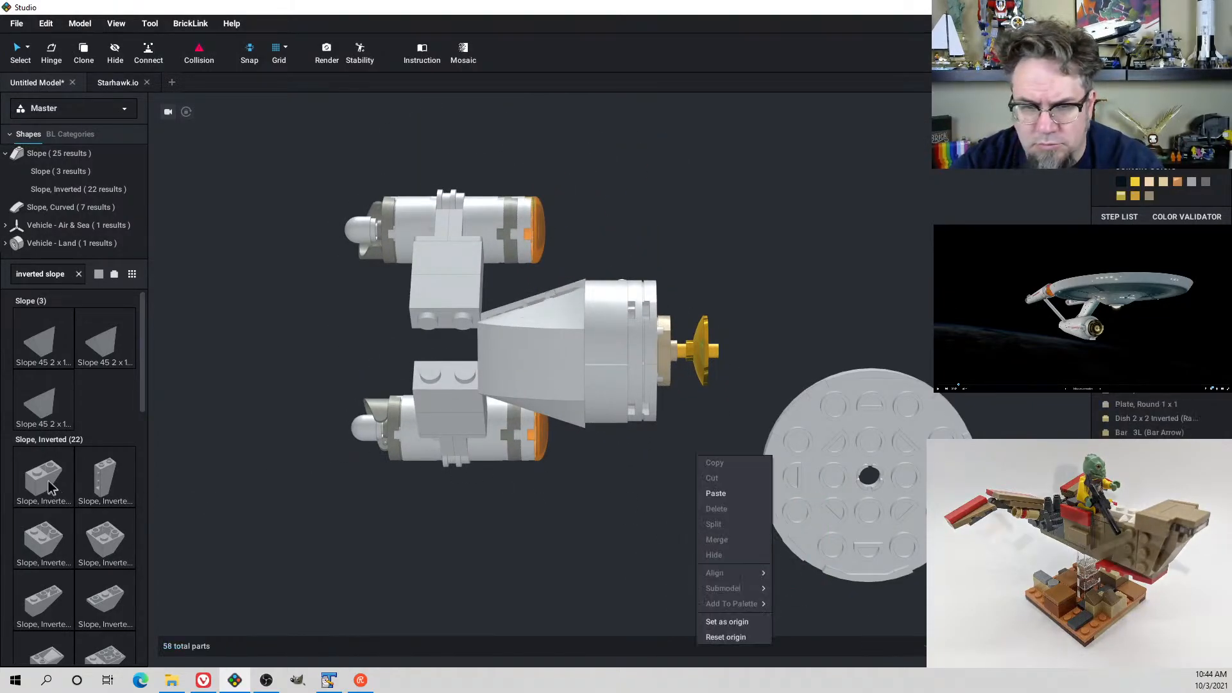
pyautogui.click(47, 479)
pyautogui.moveTo(701, 565); pyautogui.dragTo(706, 619, button='right')
pyautogui.press('Left')
pyautogui.click(736, 581)
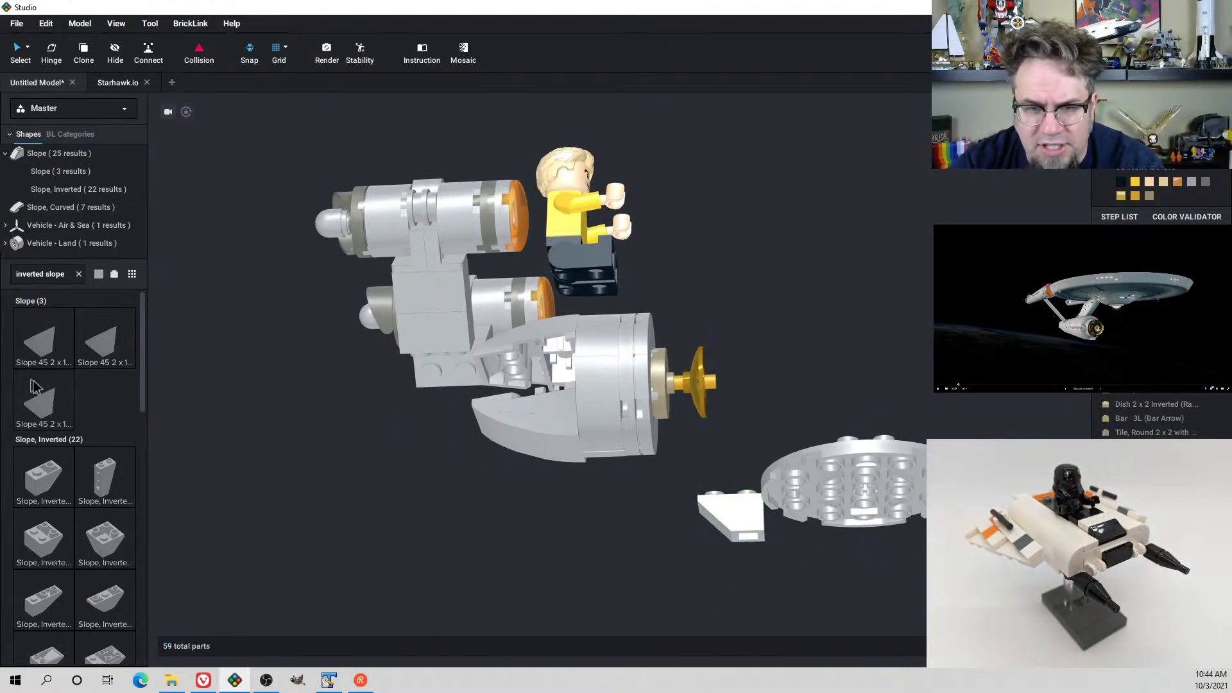
# Try out a Slope 45 2 x 1 Double / Inverted with Bottom Stud Holder on the baseplate behind the hull and delete it
pyautogui.press('Left')
pyautogui.press('Left')
pyautogui.press('Left')
pyautogui.press('Left')
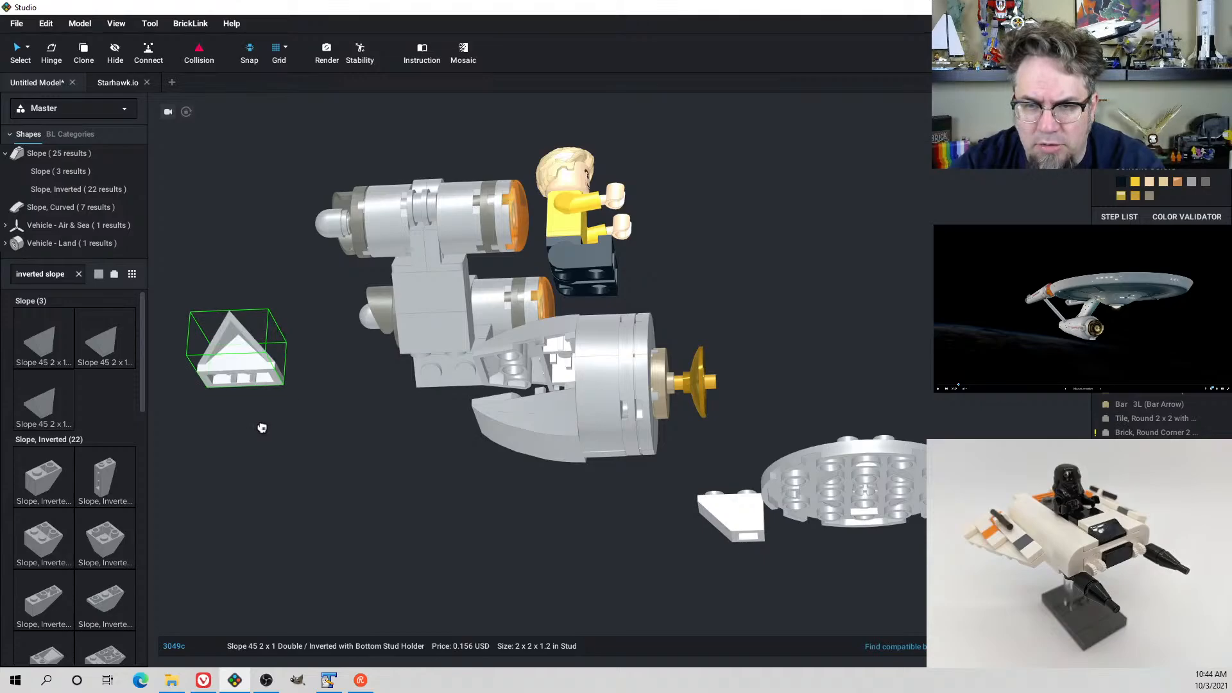
pyautogui.click(379, 545)
pyautogui.moveTo(385, 541); pyautogui.dragTo(462, 511, button='right')
pyautogui.click(378, 474)
pyautogui.press('Left')
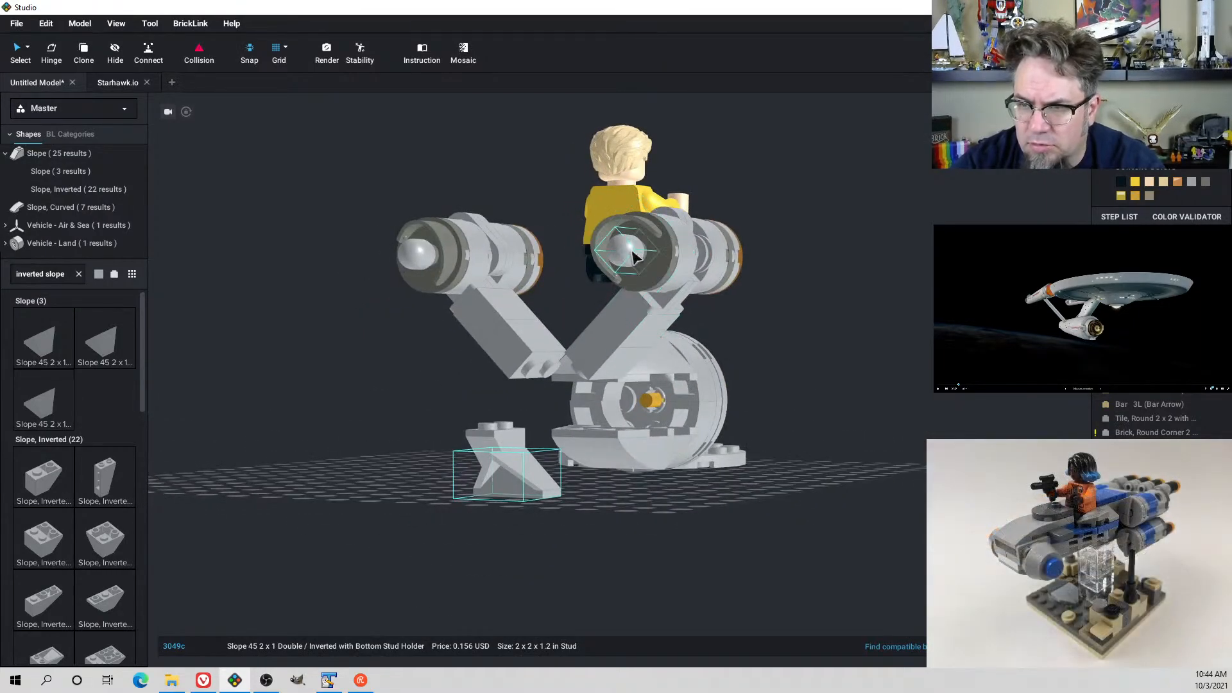
pyautogui.moveTo(573, 491); pyautogui.dragTo(560, 495, button='right')
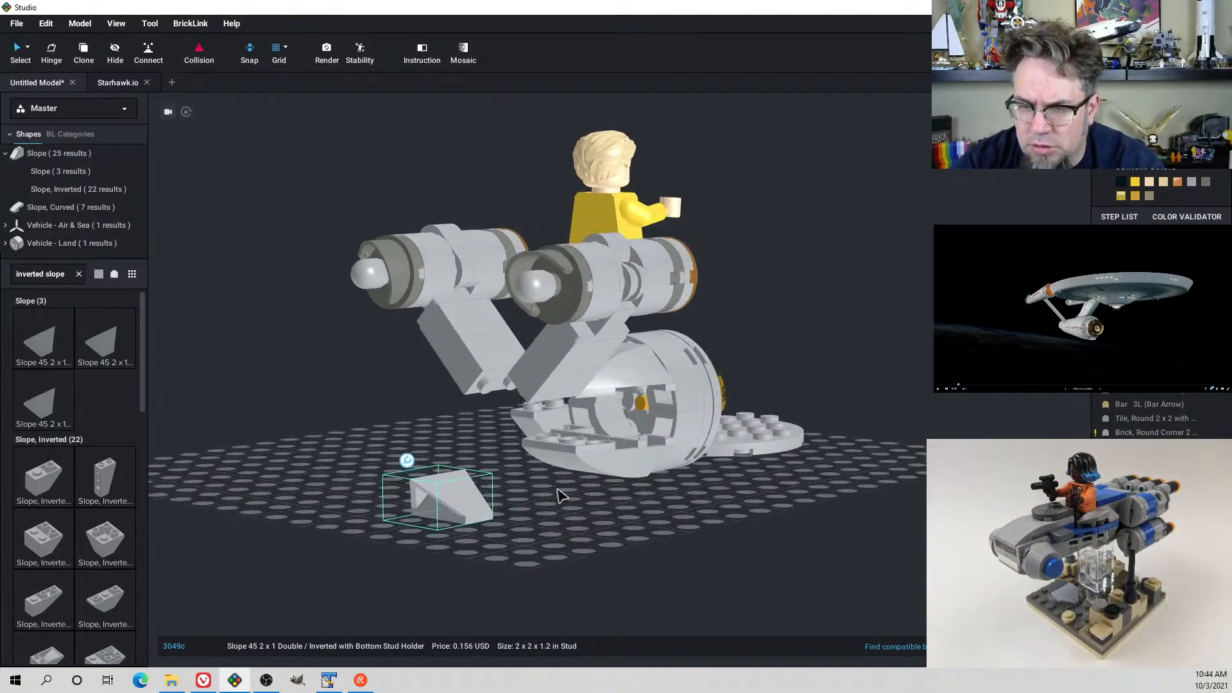
pyautogui.press('Delete')
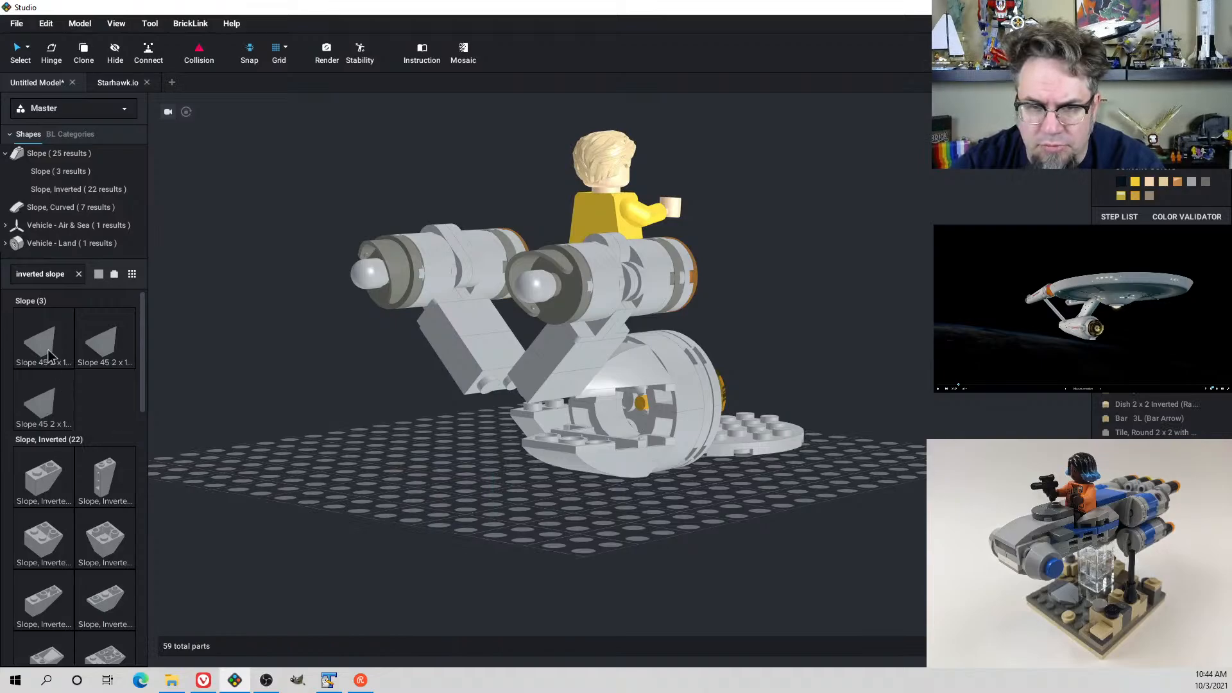
# Move the inverted 2 x 1 slope onto the underside of the 6 x 6 round plate, at the edge facing the deflector
pyautogui.moveTo(562, 506); pyautogui.dragTo(532, 523, button='right')
pyautogui.moveTo(764, 376); pyautogui.dragTo(786, 573)
pyautogui.moveTo(838, 571); pyautogui.dragTo(860, 517, button='right')
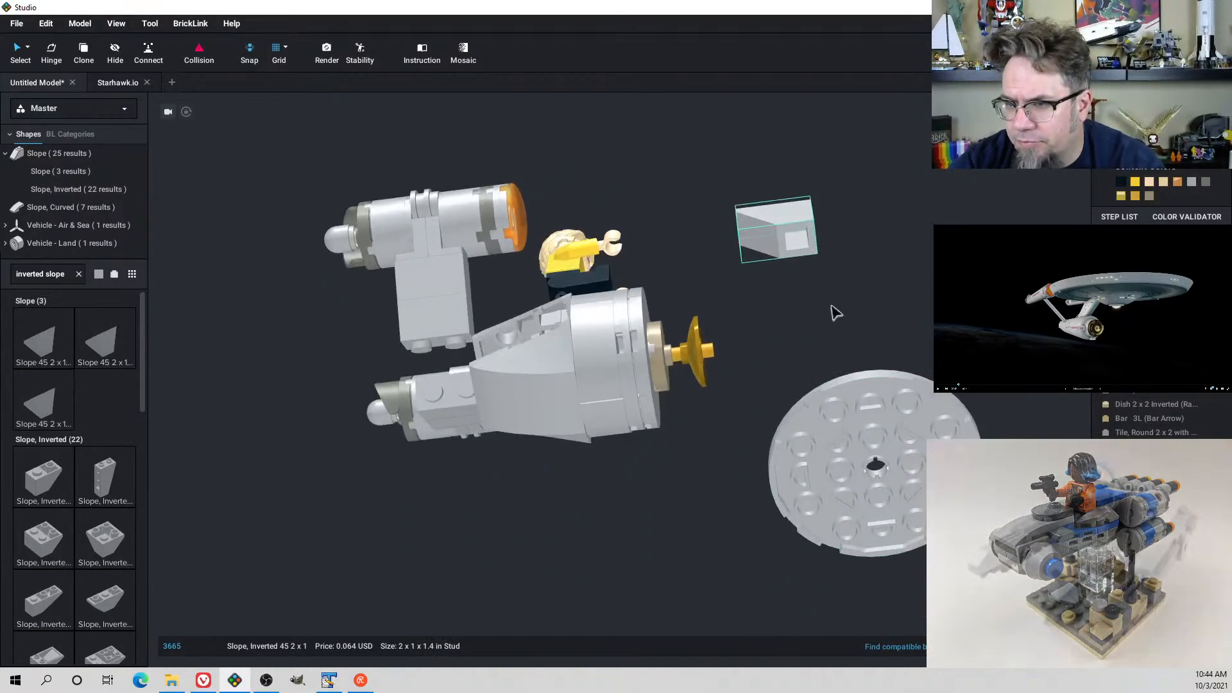
pyautogui.moveTo(792, 240); pyautogui.dragTo(821, 484)
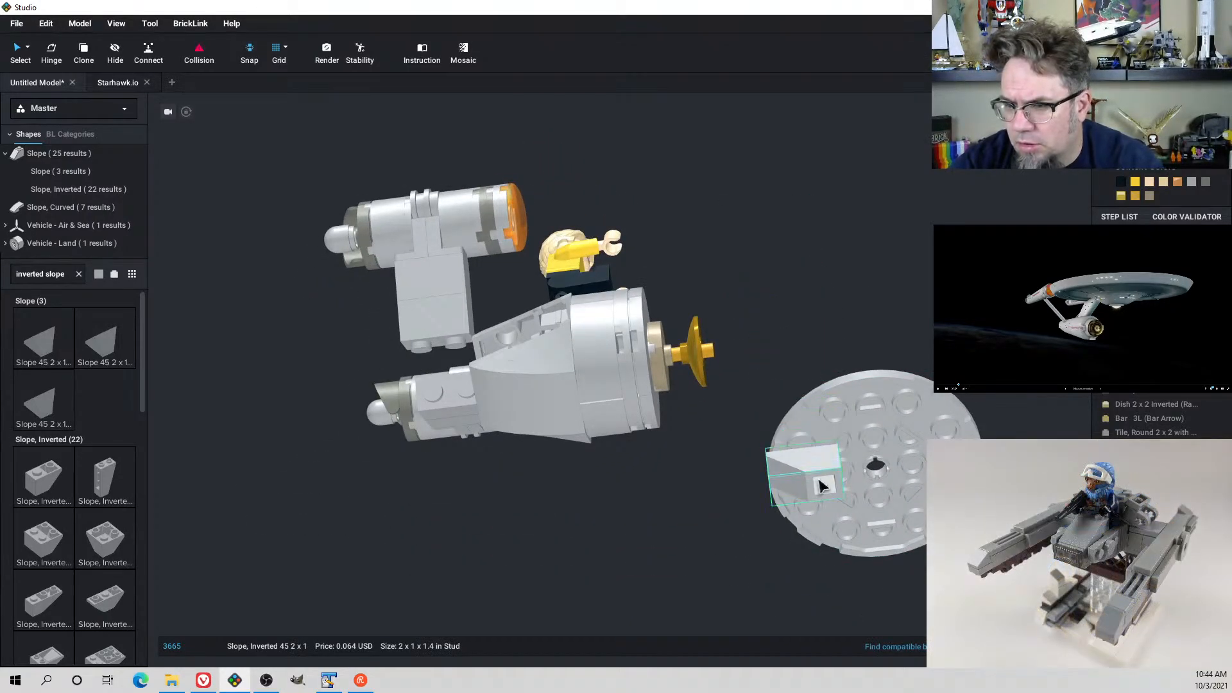
# Duplicate the inverted slope, rotate it and attach the copy directly beside the first under the round plate's rear edge
pyautogui.hotkey('ctrl', 'c')
pyautogui.hotkey('ctrl', 'v')
pyautogui.moveTo(820, 509)
pyautogui.mouseDown(button='right')
pyautogui.moveTo(822, 483)
pyautogui.moveTo(869, 495)
pyautogui.moveTo(847, 483)
pyautogui.moveTo(823, 503)
pyautogui.mouseUp(button='right')
pyautogui.click(858, 447)
pyautogui.press('Right')
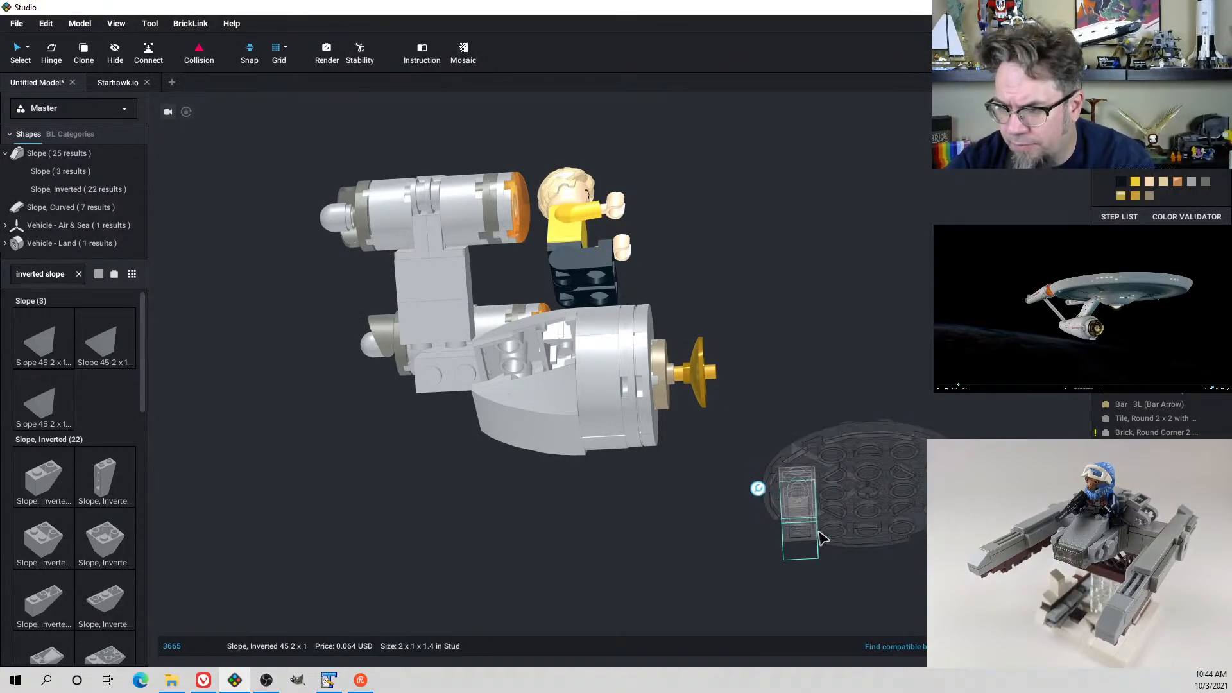
pyautogui.press('Right')
pyautogui.hotkey('ctrl', 'v')
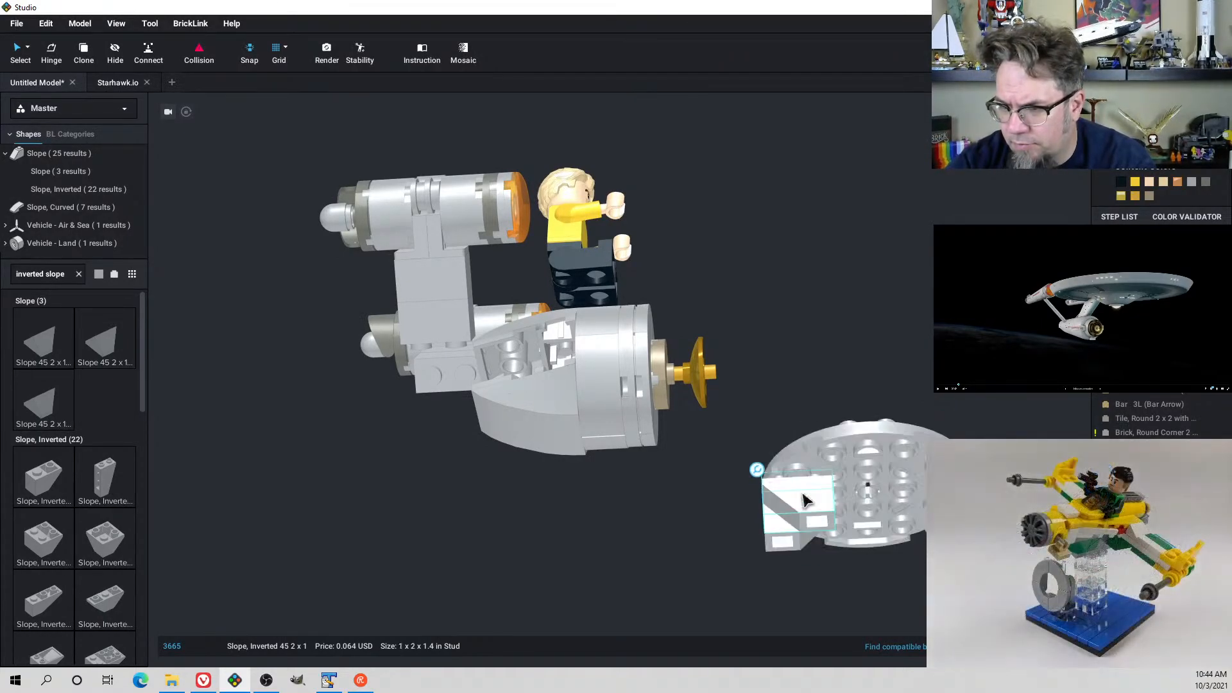
pyautogui.click(807, 500)
pyautogui.moveTo(826, 393); pyautogui.dragTo(828, 457, button='right')
pyautogui.click(828, 457)
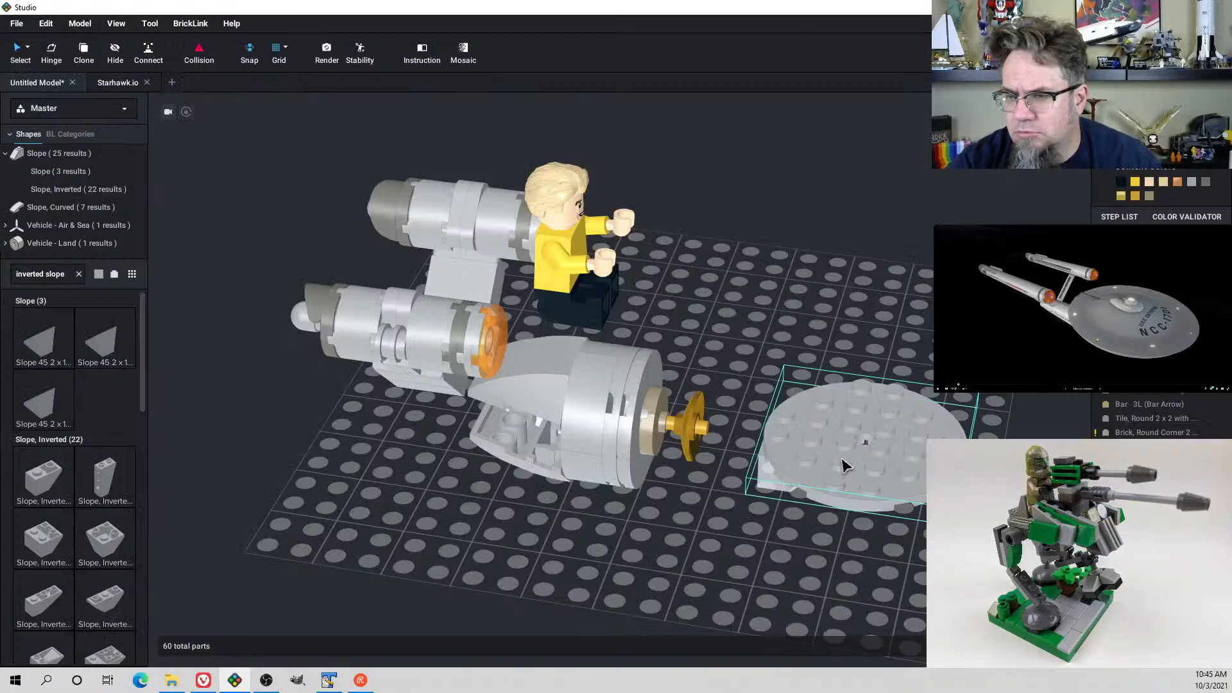
# Search the parts for "curved tile" and "round tile", and lay a curved corner tile along the rim of the 6 x 6 round plate
pyautogui.click(314, 405)
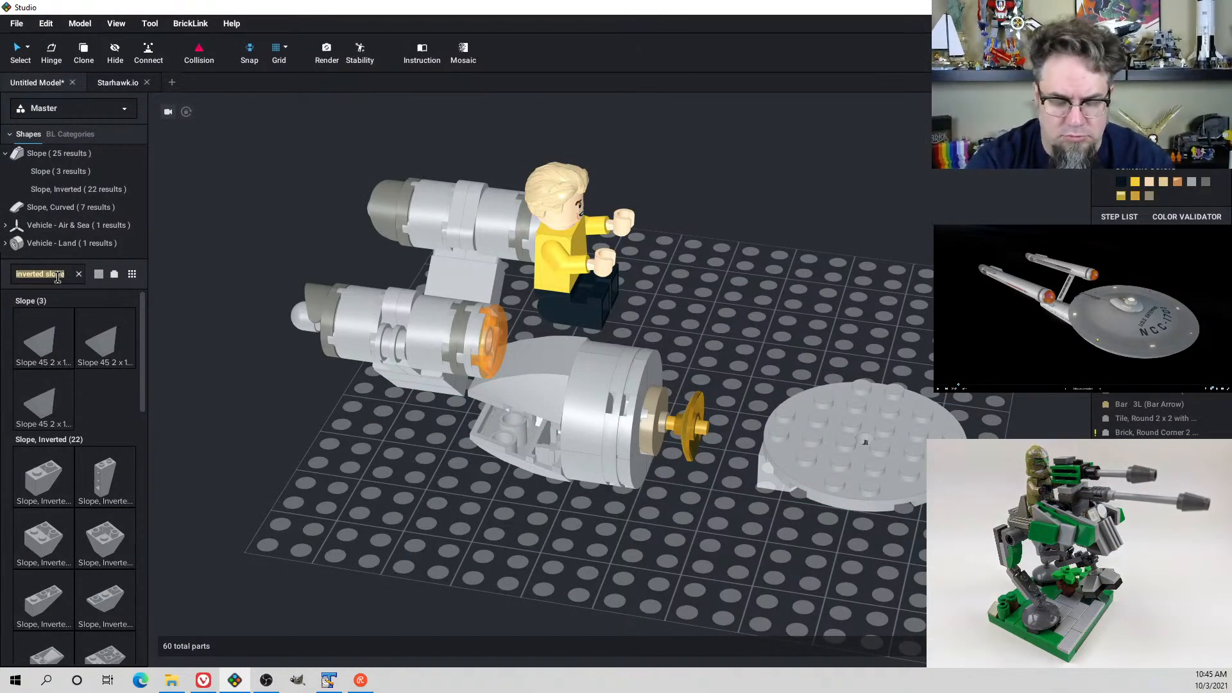
pyautogui.write('curved tile')
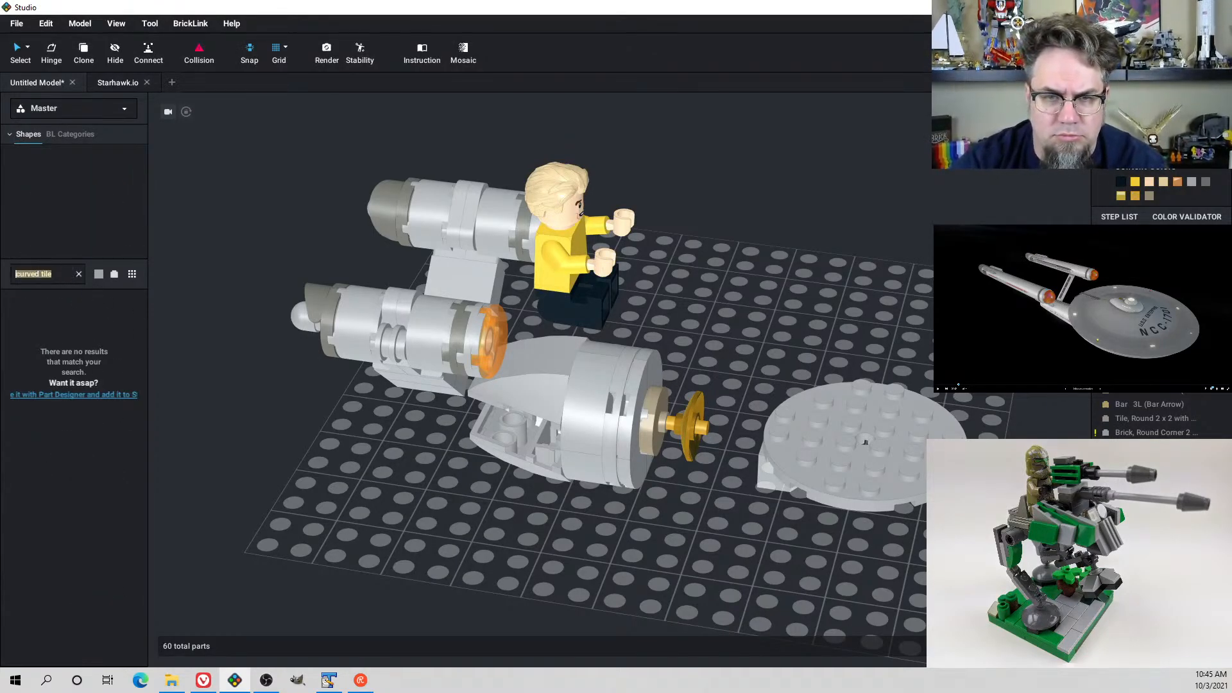
pyautogui.write('round')
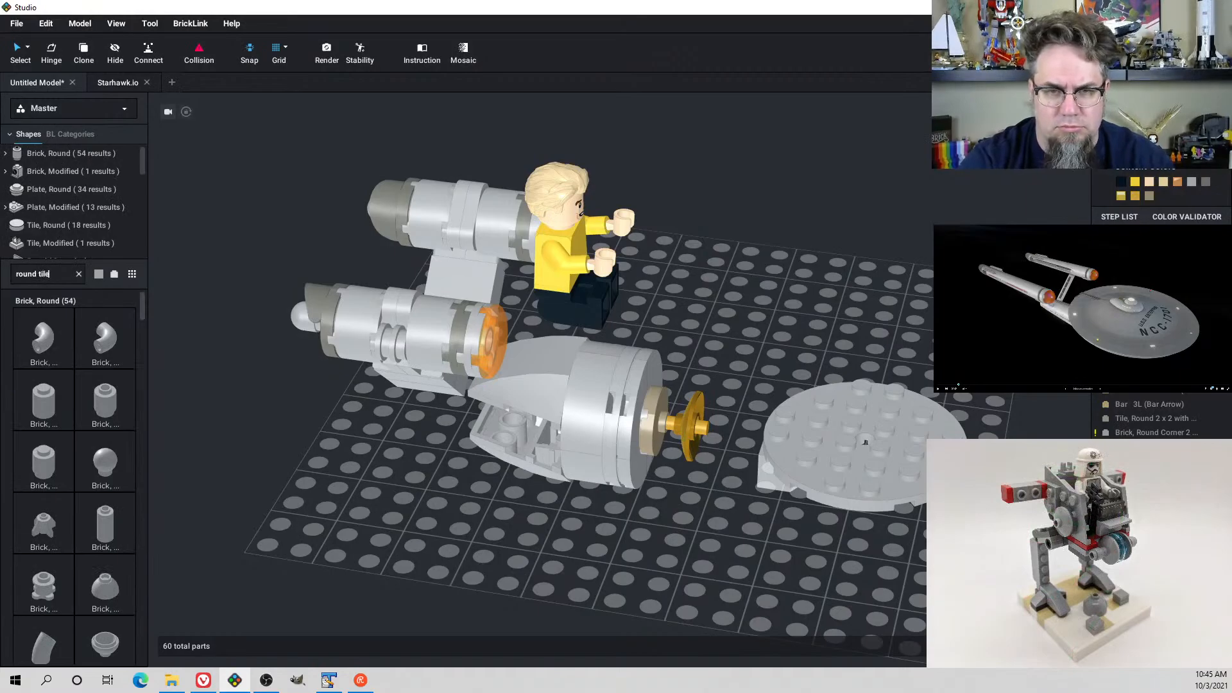
pyautogui.write(' tile')
pyautogui.scroll(-5, 63, 561)
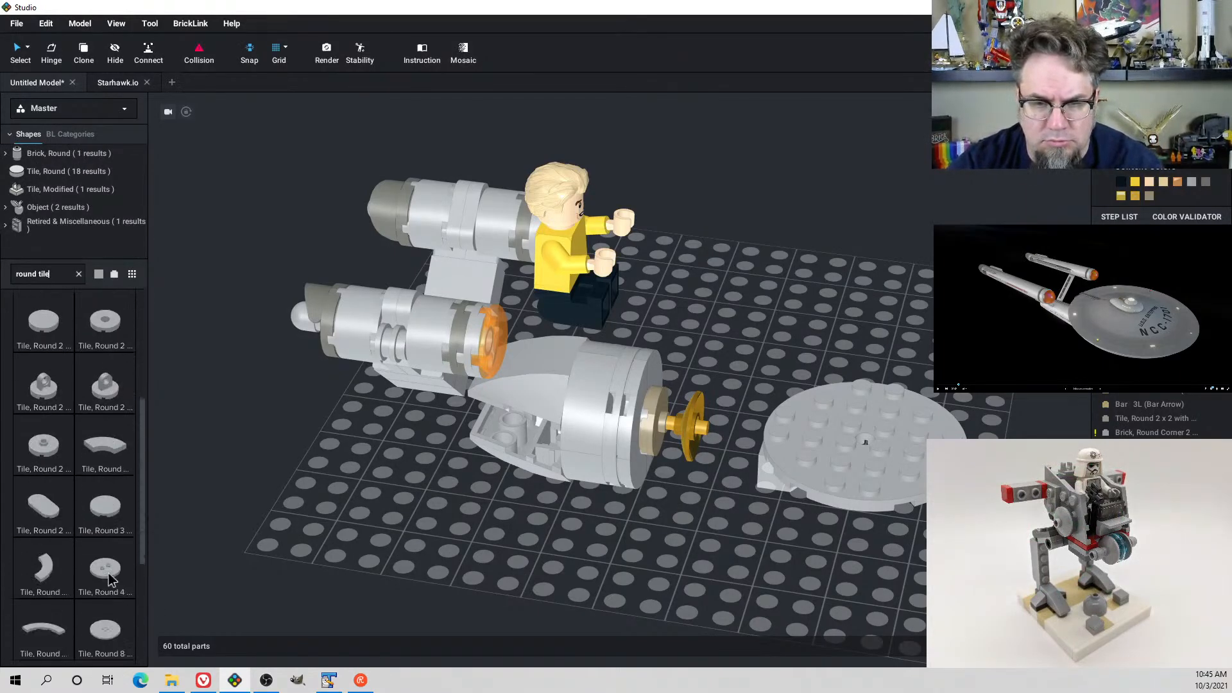
pyautogui.moveTo(221, 538); pyautogui.dragTo(852, 418)
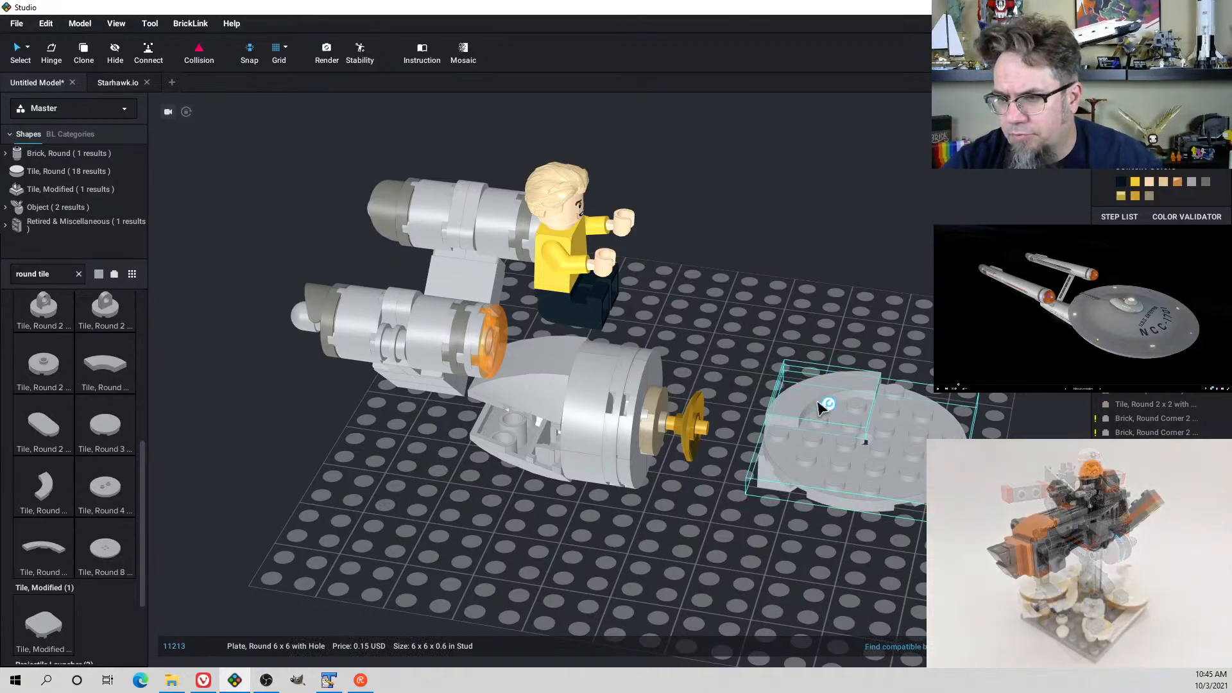
# Complete the ring of curved corner tiles on the 6 x 6 round plate with a copied pair, and search the parts for "round plate"
pyautogui.moveTo(823, 416); pyautogui.dragTo(870, 443)
pyautogui.moveTo(869, 462); pyautogui.dragTo(872, 437, button='right')
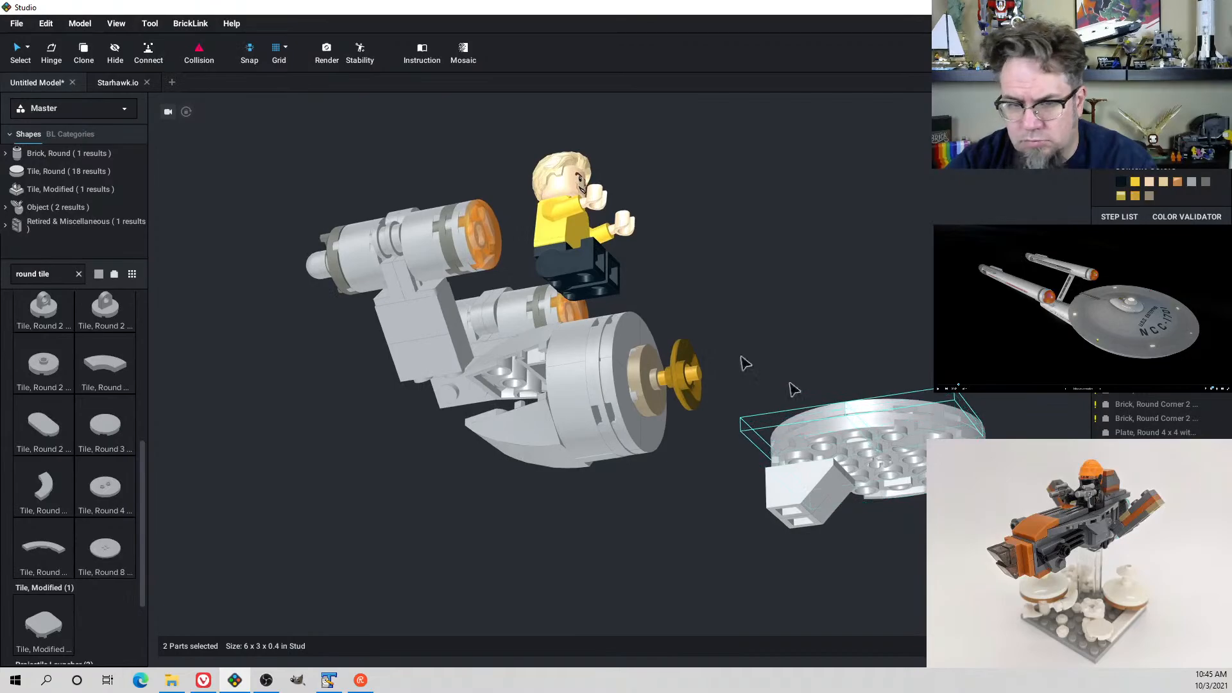
pyautogui.click(62, 274)
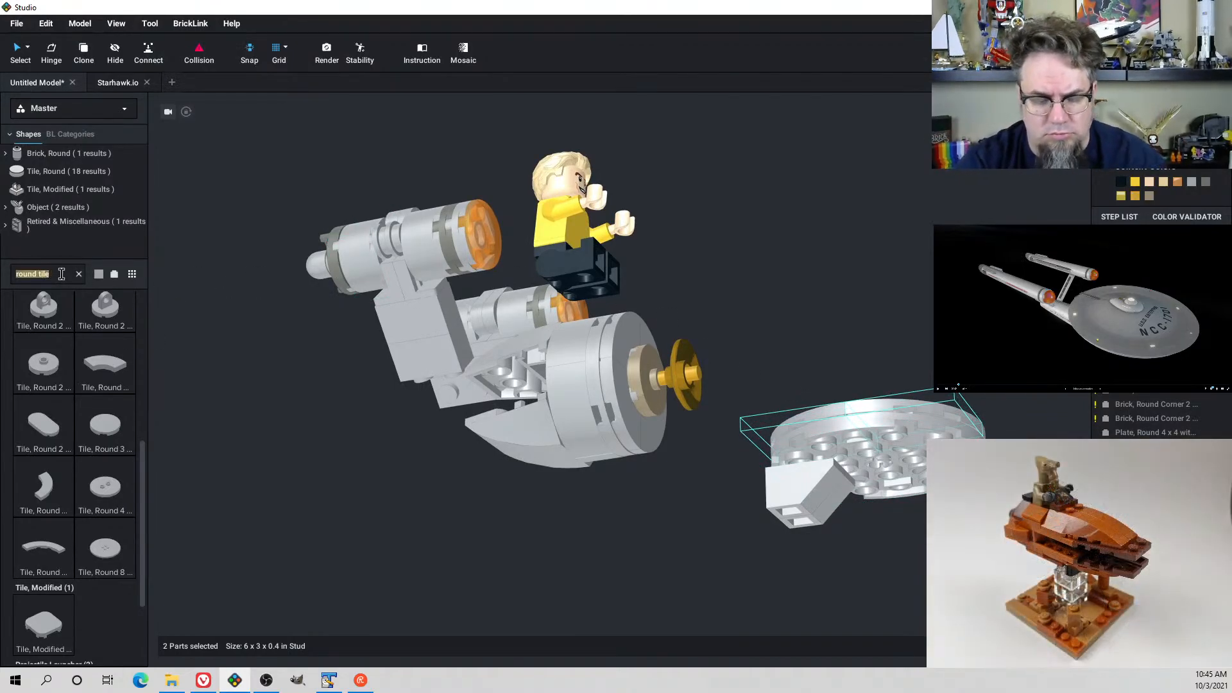
pyautogui.write('round plate')
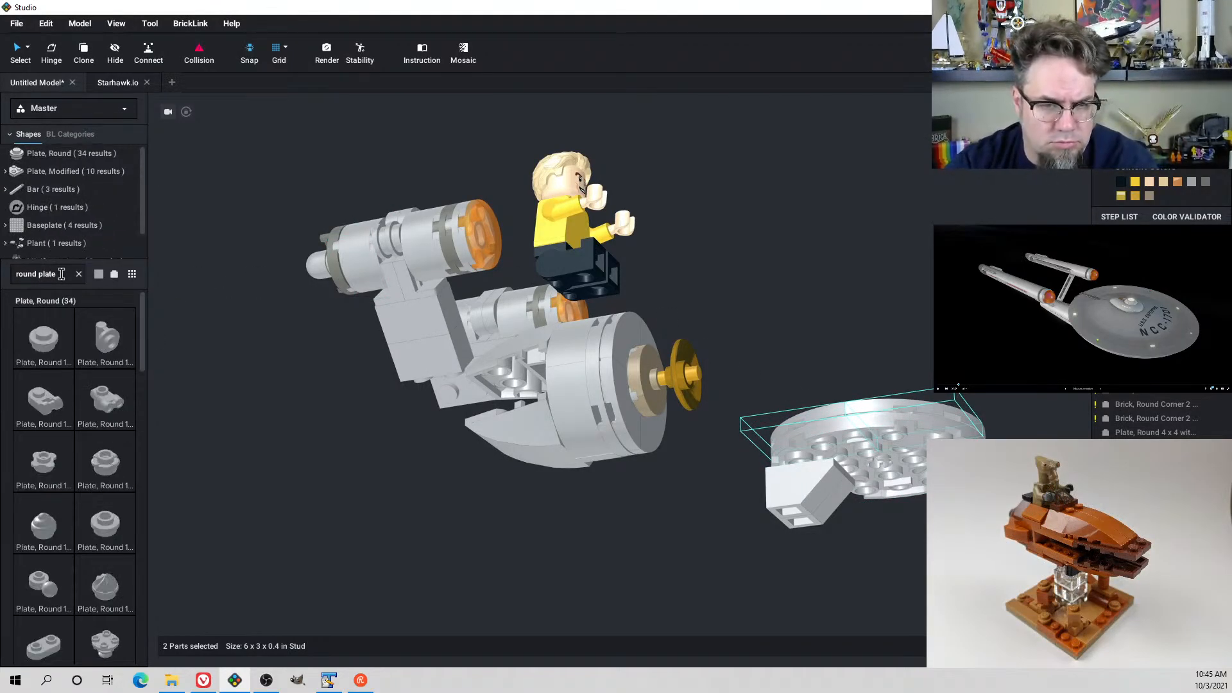
# Select all seven saucer parts and move the saucer sideways into line with the hull and minifigure
pyautogui.moveTo(624, 487); pyautogui.dragTo(657, 597, button='right')
pyautogui.moveTo(843, 352); pyautogui.dragTo(786, 305, button='right')
pyautogui.moveTo(729, 185); pyautogui.dragTo(980, 481)
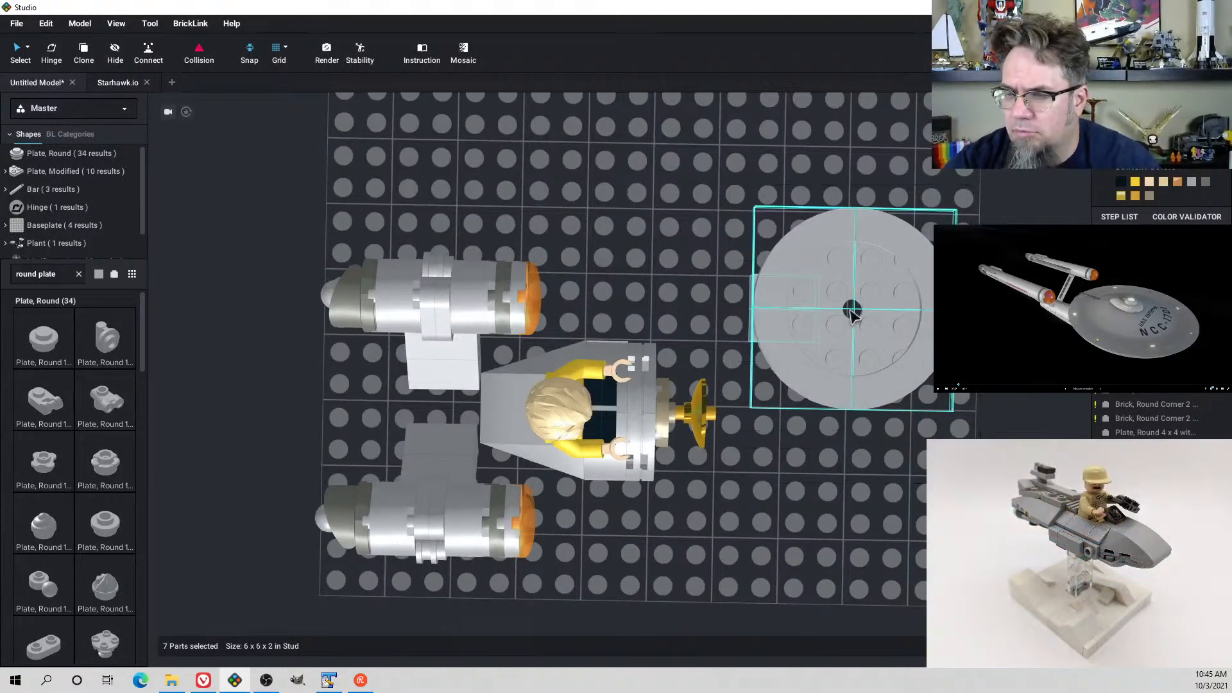
pyautogui.moveTo(852, 312); pyautogui.dragTo(848, 442)
pyautogui.moveTo(858, 360); pyautogui.dragTo(854, 429)
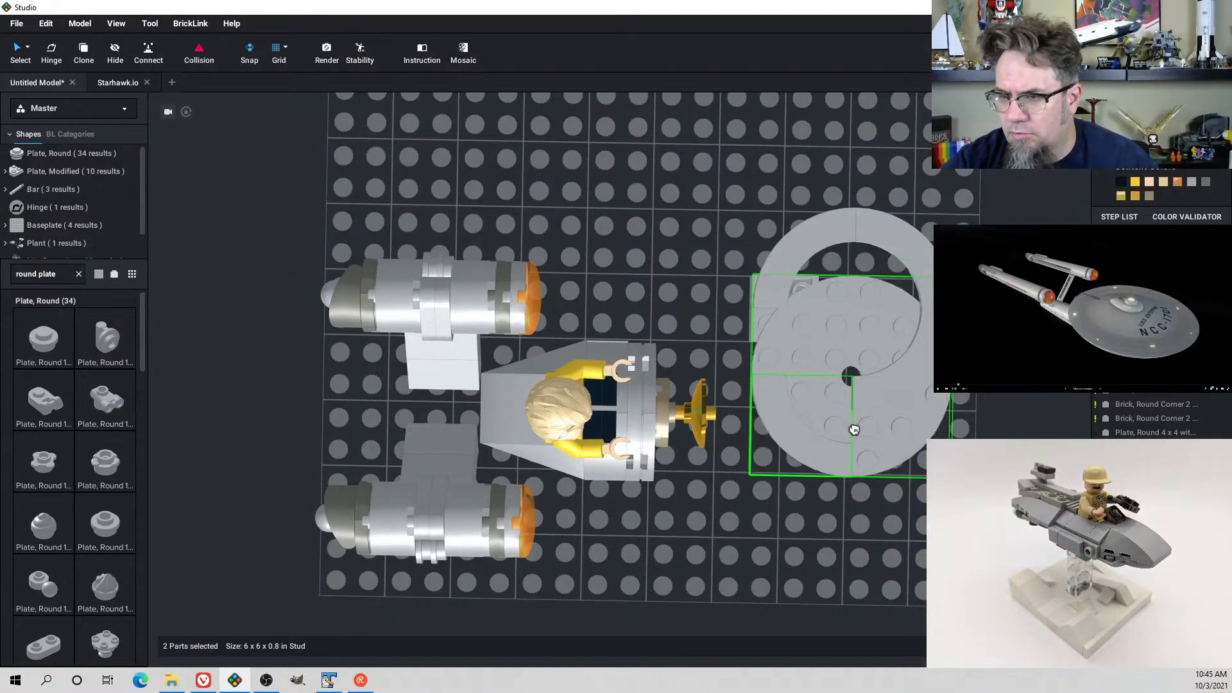
pyautogui.hotkey('ctrl', 'z')
pyautogui.moveTo(893, 428); pyautogui.dragTo(764, 274, button='right')
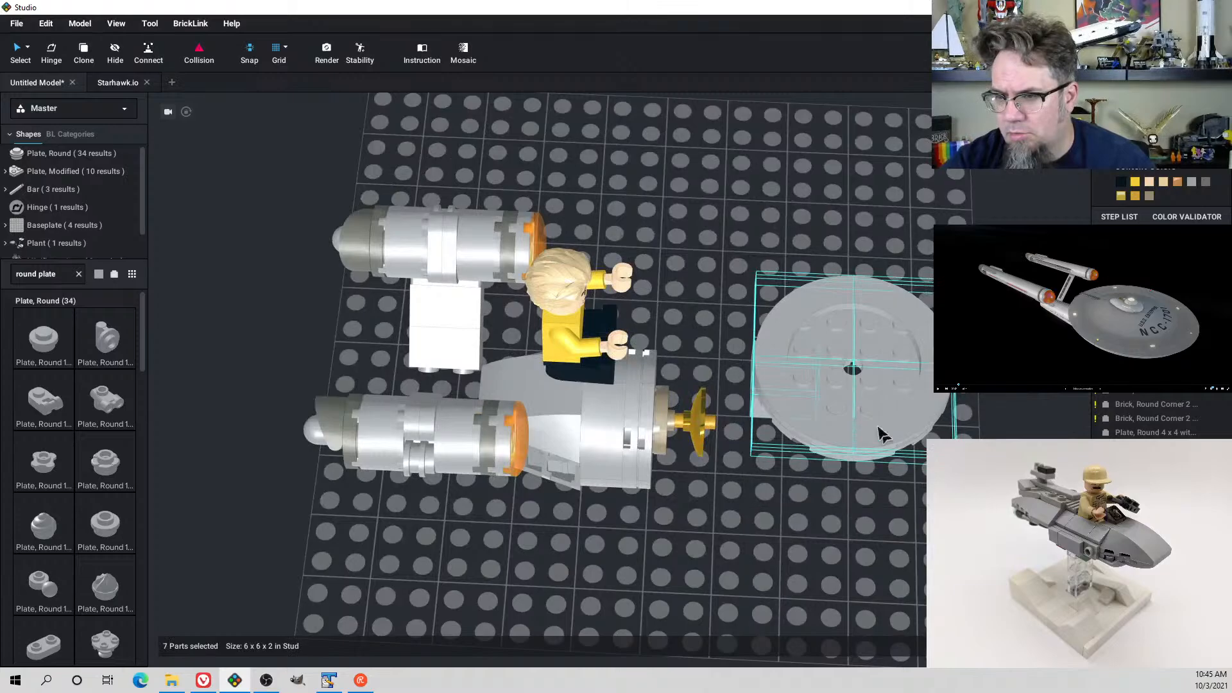
pyautogui.moveTo(781, 412); pyautogui.dragTo(810, 395, button='right')
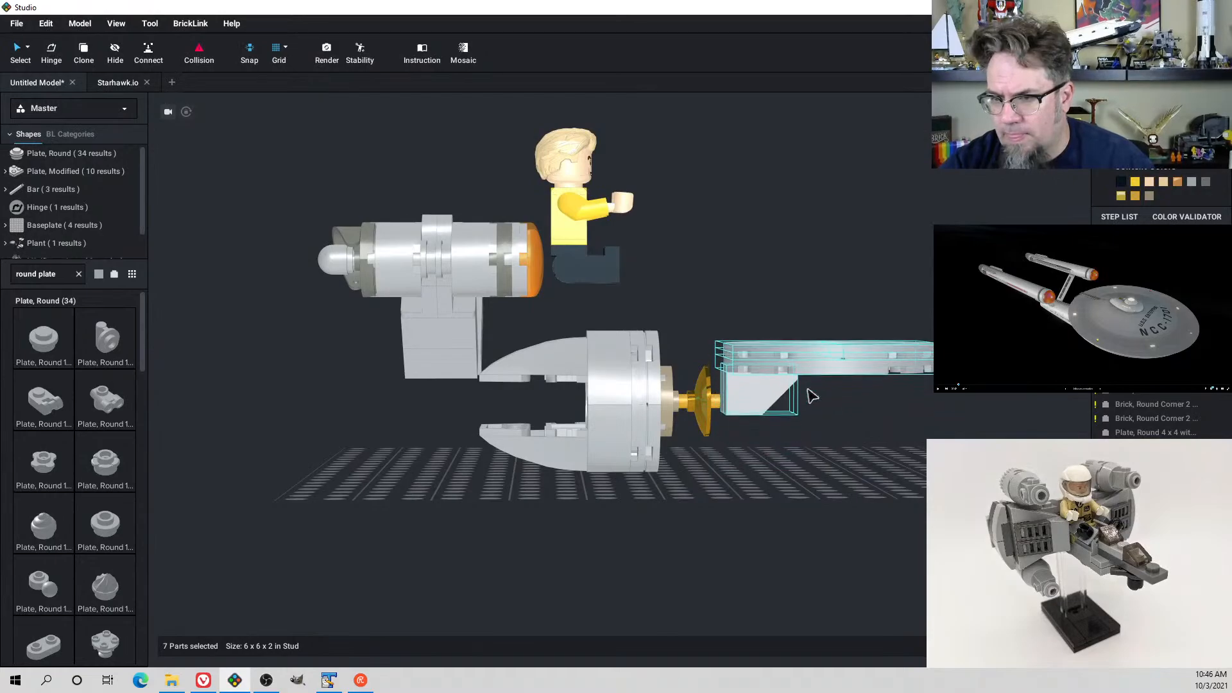
# Raise the selected saucer four increments above the deflector and shift it six increments back toward the minifigure
pyautogui.press('w')
pyautogui.press('w')
pyautogui.press('w')
pyautogui.press('w')
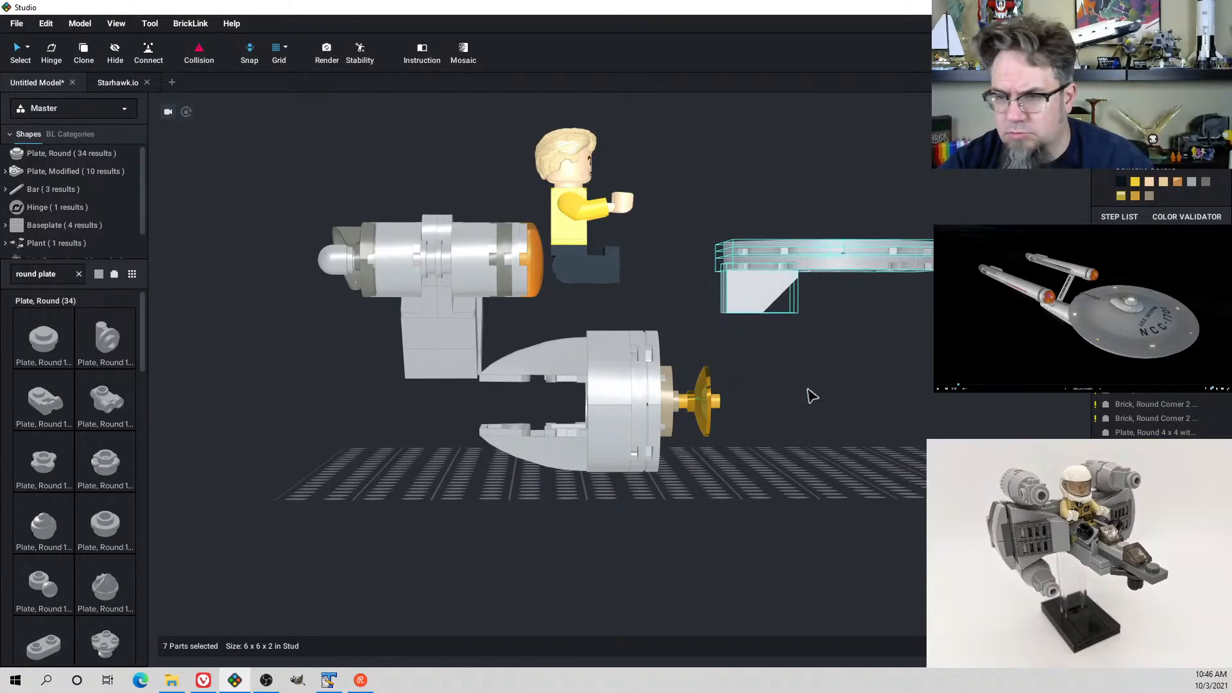
pyautogui.press('a')
pyautogui.press('a')
pyautogui.press('a')
pyautogui.press('a')
pyautogui.press('a')
pyautogui.press('a')
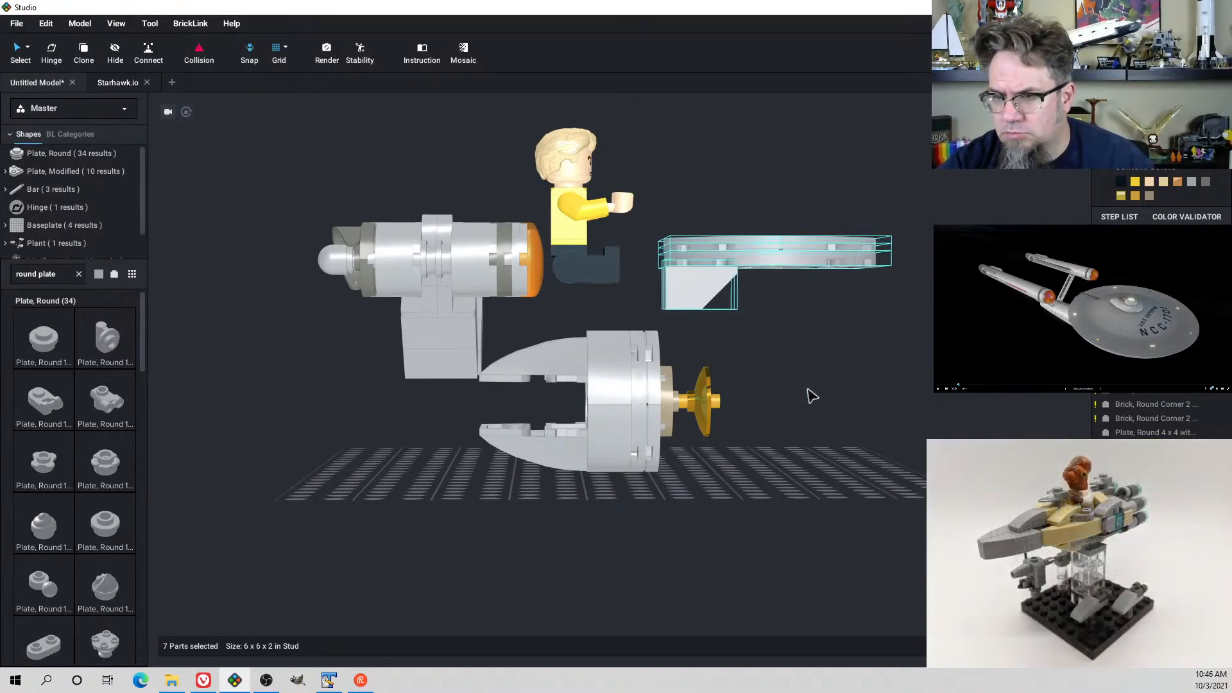
pyautogui.moveTo(813, 396); pyautogui.dragTo(776, 379, button='right')
pyautogui.click(766, 410)
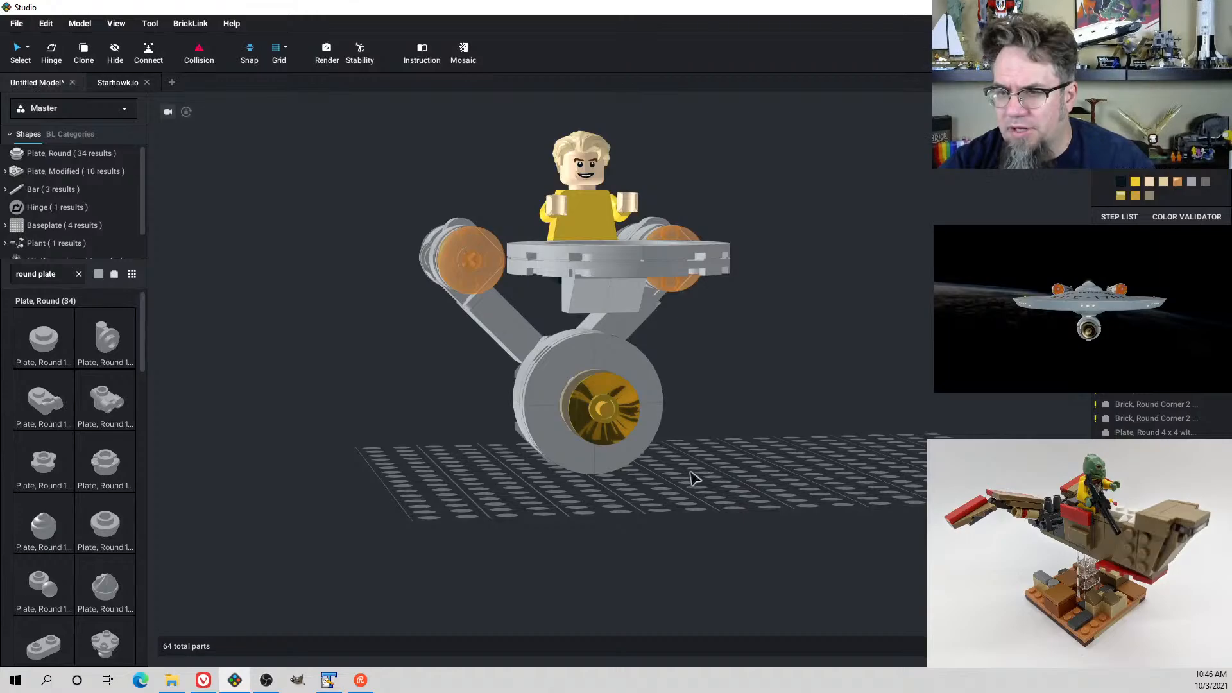
pyautogui.moveTo(691, 473); pyautogui.dragTo(718, 486, button='right')
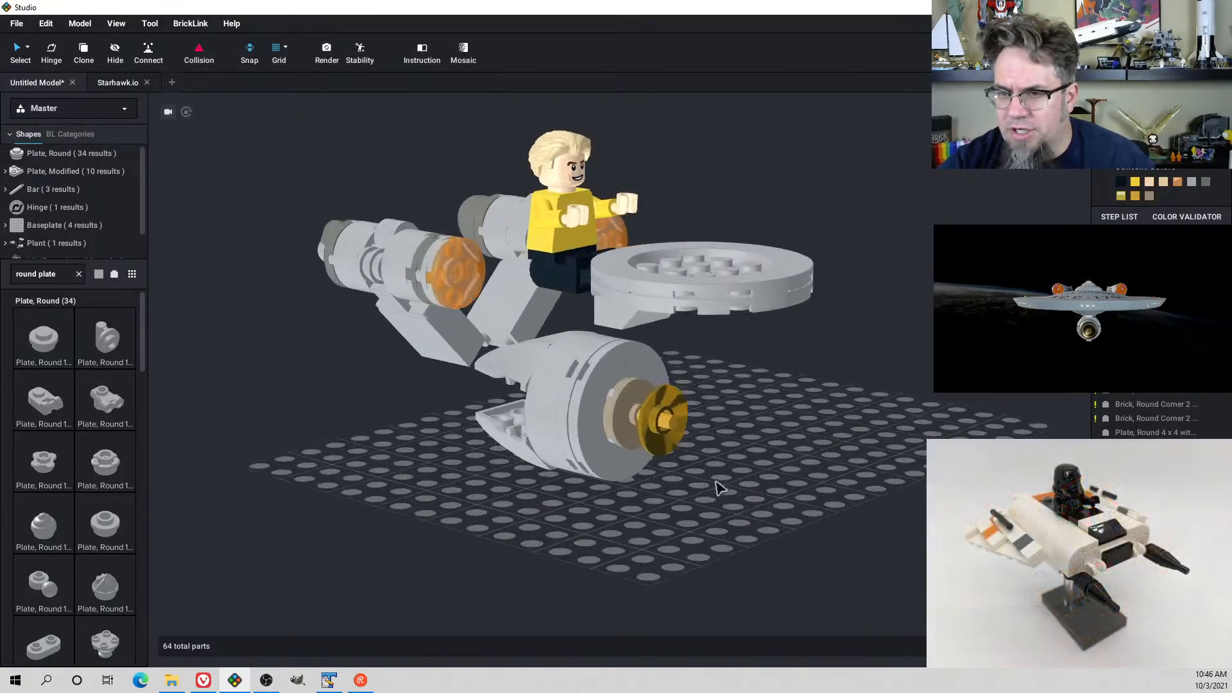
pyautogui.moveTo(597, 508); pyautogui.dragTo(608, 498, button='right')
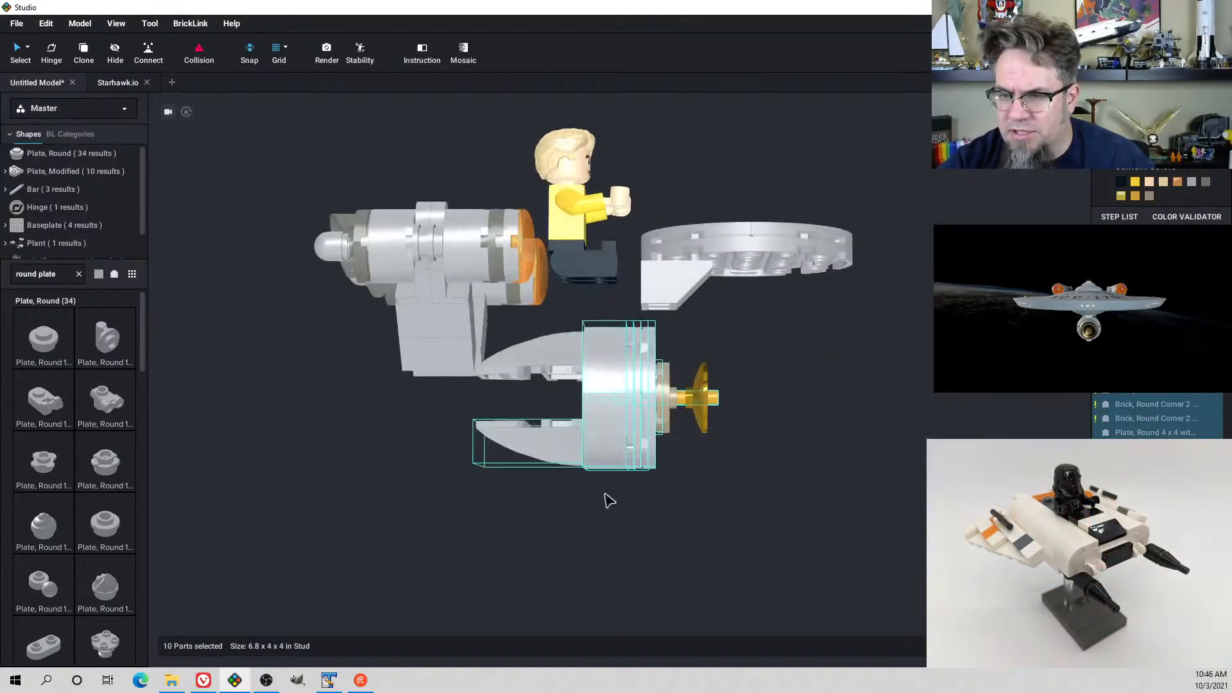
pyautogui.moveTo(589, 461); pyautogui.dragTo(564, 366)
pyautogui.press('Delete')
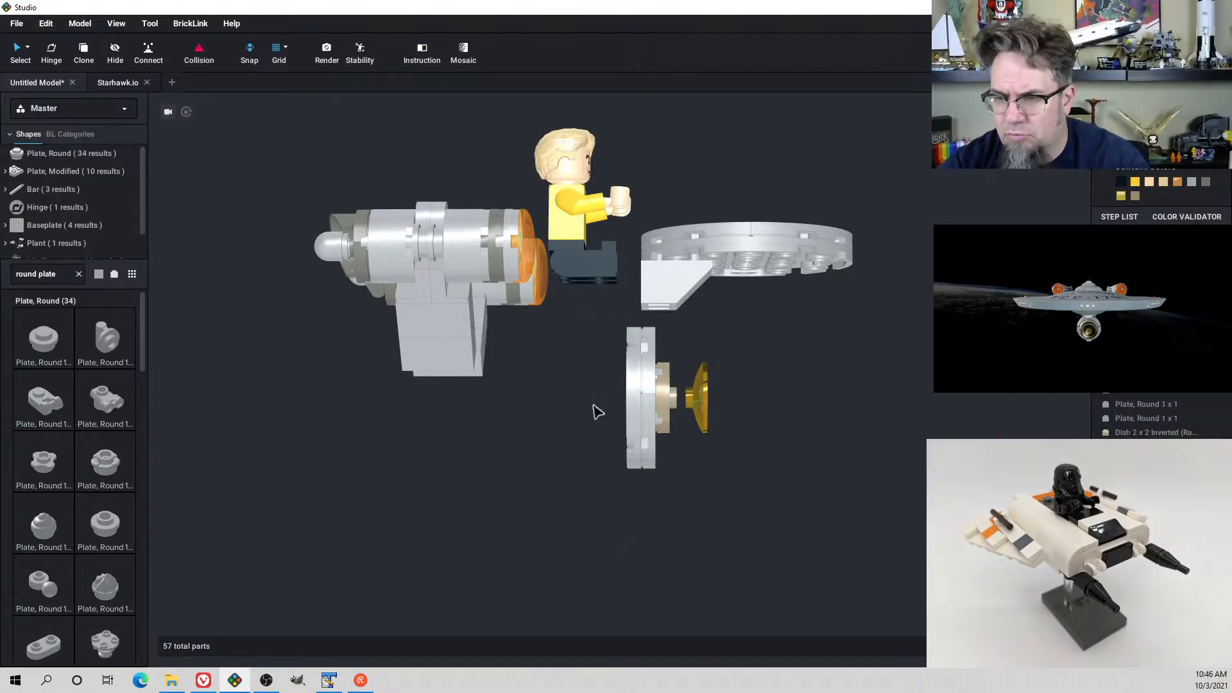
pyautogui.hotkey('ctrl', 'z')
# Delete the engineering hull's curved tail and round body pieces, keeping the deflector dish and its shaft
pyautogui.moveTo(636, 519); pyautogui.dragTo(535, 362)
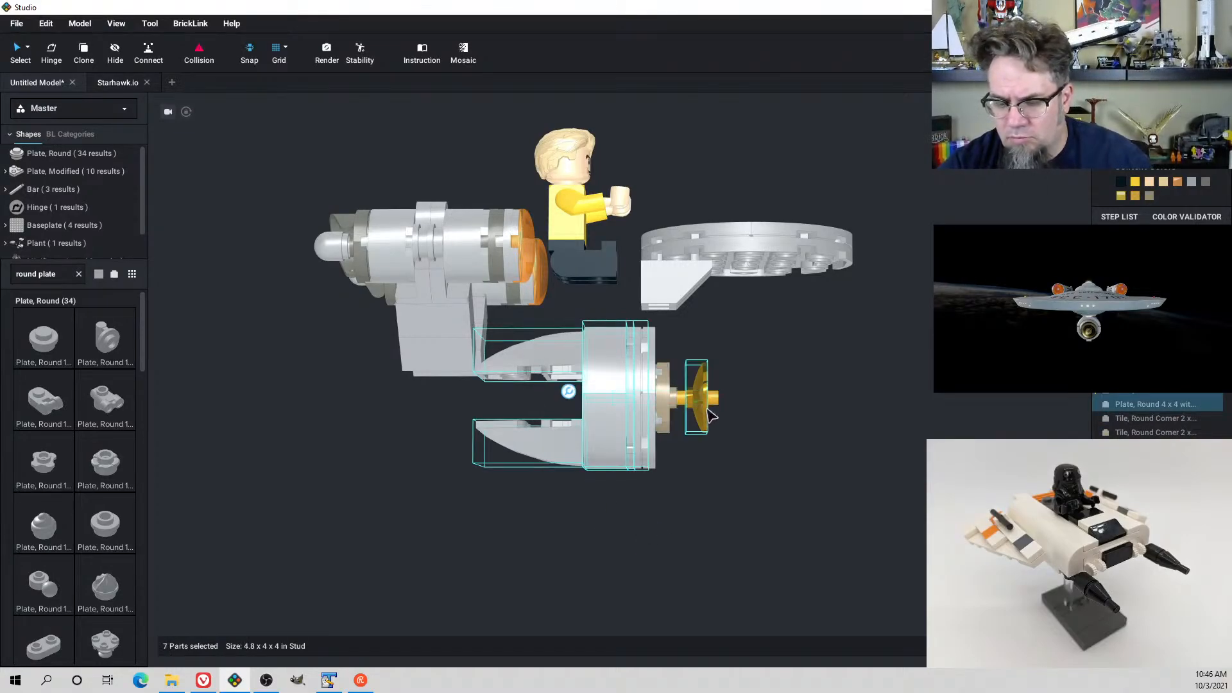
pyautogui.press('Delete')
pyautogui.moveTo(649, 454); pyautogui.dragTo(624, 469, button='right')
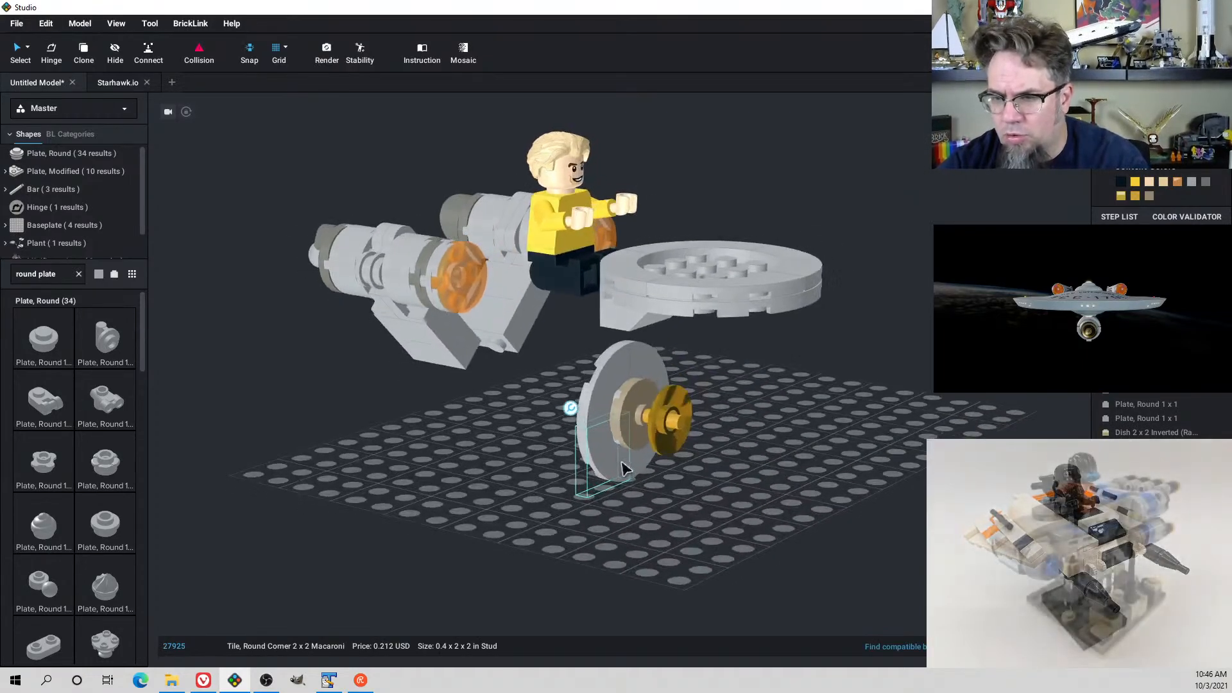
# Delete the four Tile, Round Corner 2 x 2 Macaroni pieces left around the deflector shaft
pyautogui.press('Delete')
pyautogui.click(611, 390)
pyautogui.press('Delete')
pyautogui.click(649, 361)
pyautogui.press('Delete')
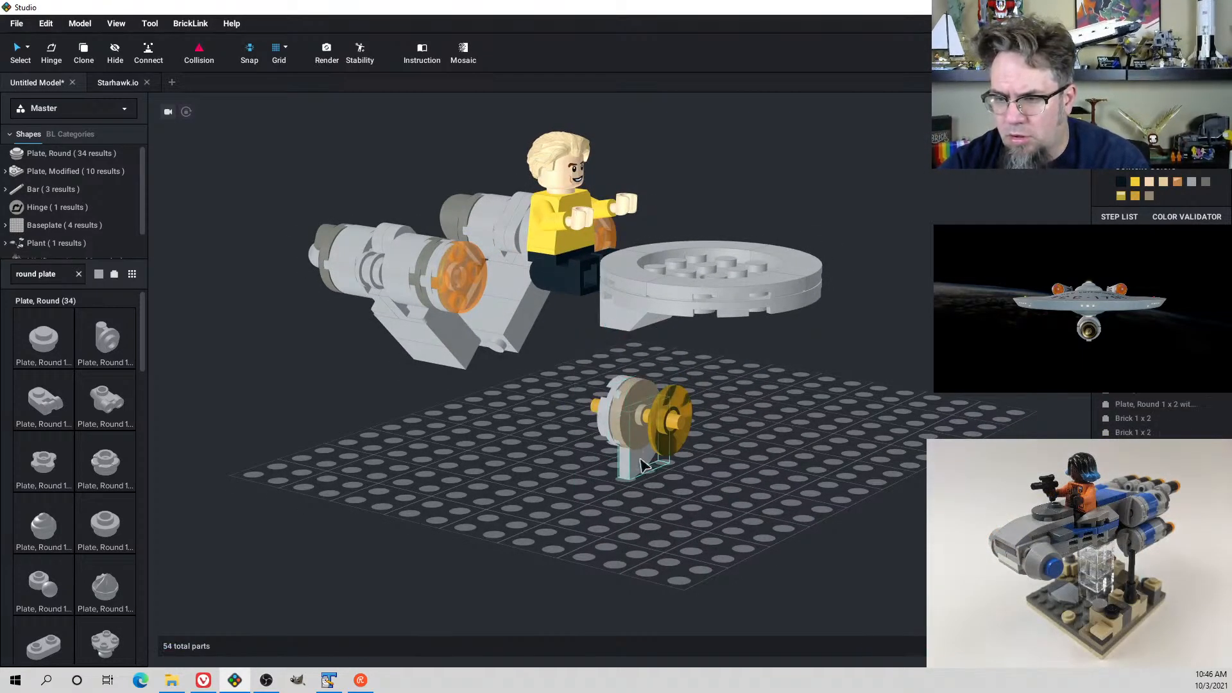
pyautogui.press('Delete')
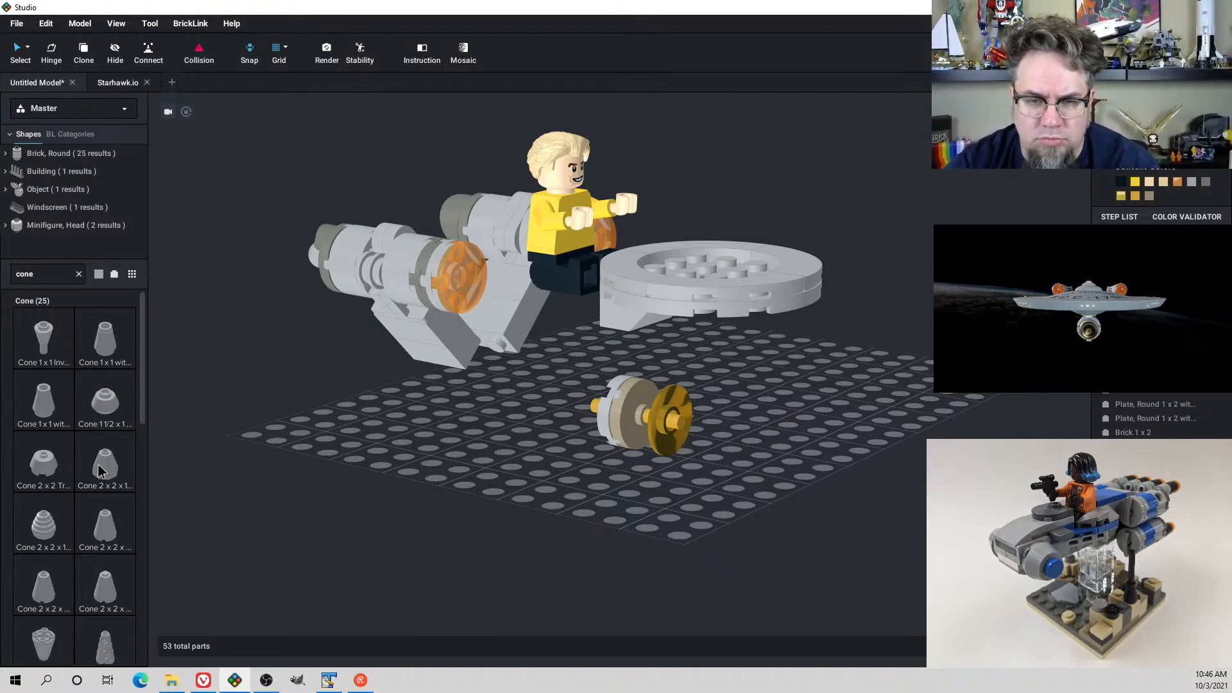
# Browse the parts found for "cone", and group all ten minifigure parts into one submodel
pyautogui.scroll(-2, 98, 465)
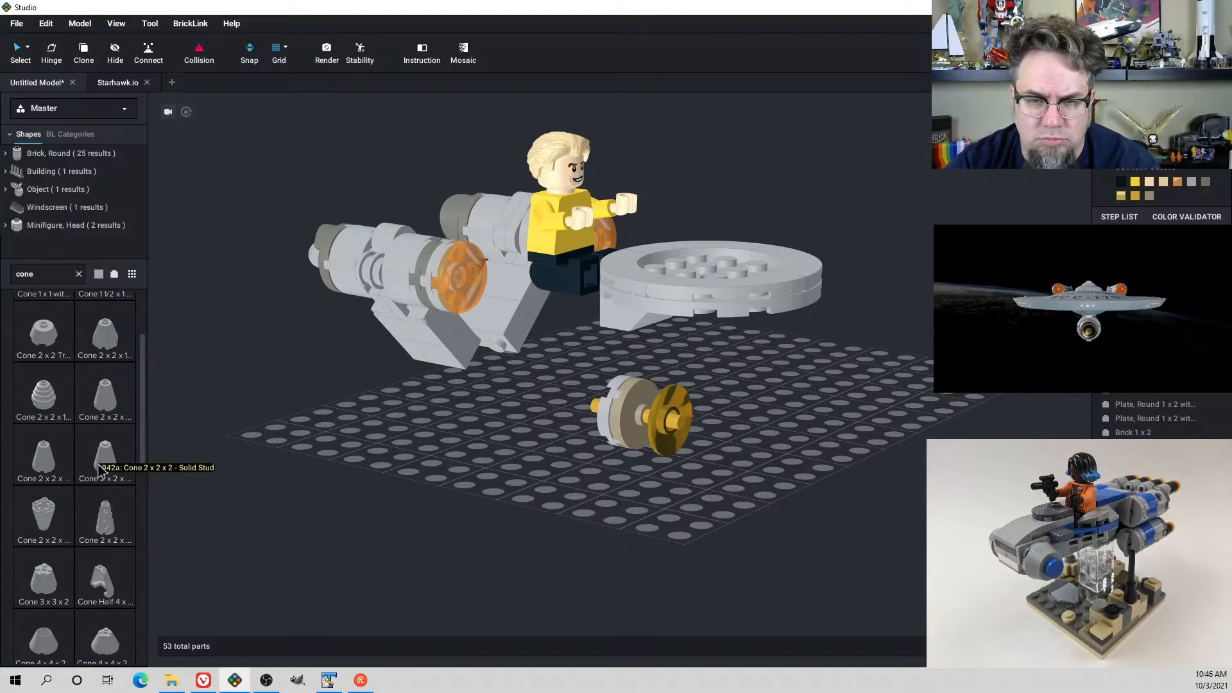
pyautogui.moveTo(643, 338); pyautogui.dragTo(601, 336, button='right')
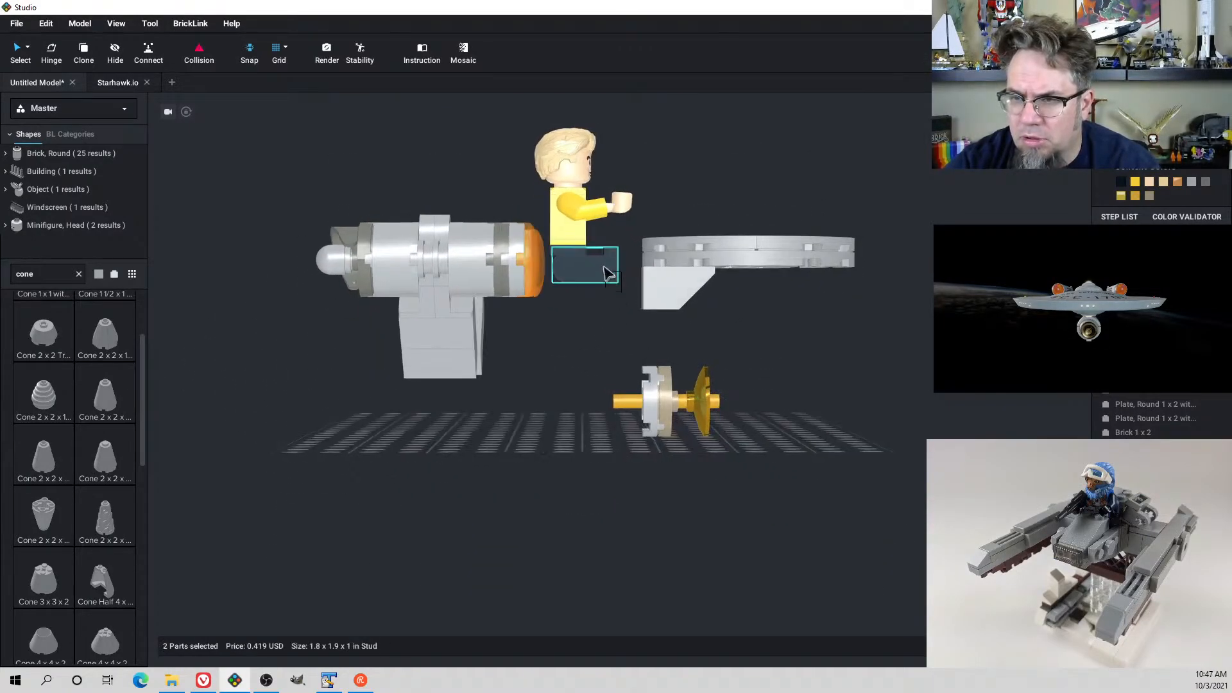
pyautogui.moveTo(604, 267); pyautogui.dragTo(572, 163)
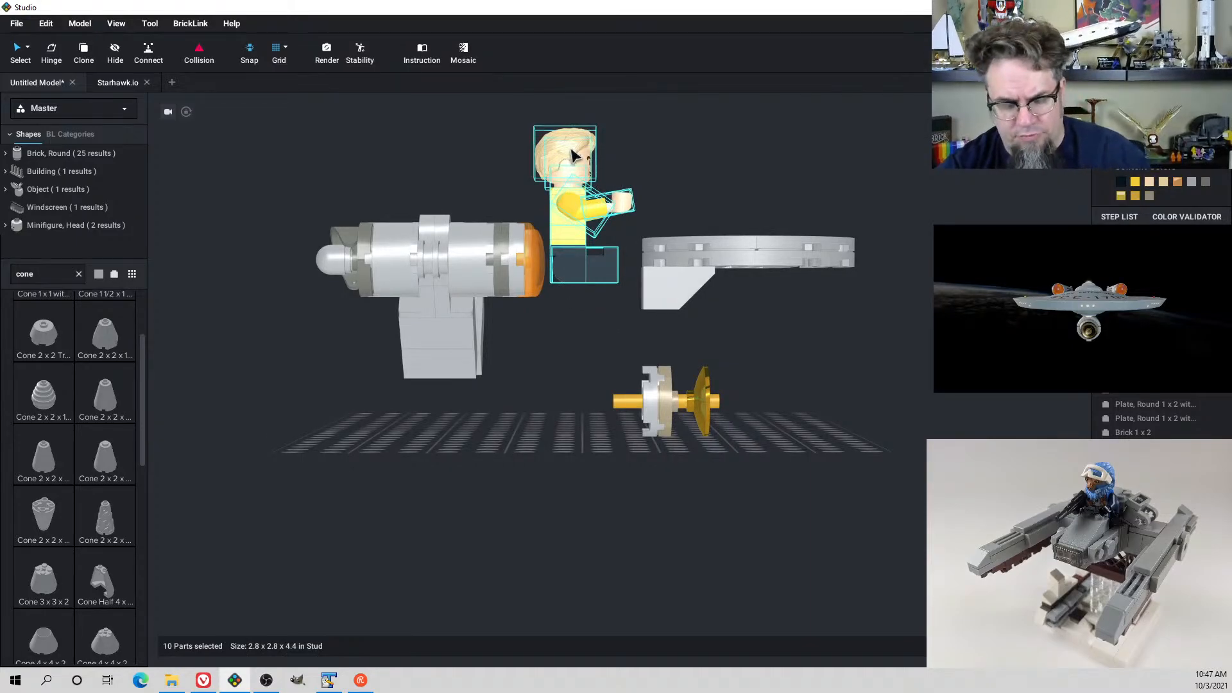
pyautogui.hotkey('ctrl', 'g')
pyautogui.click(714, 376)
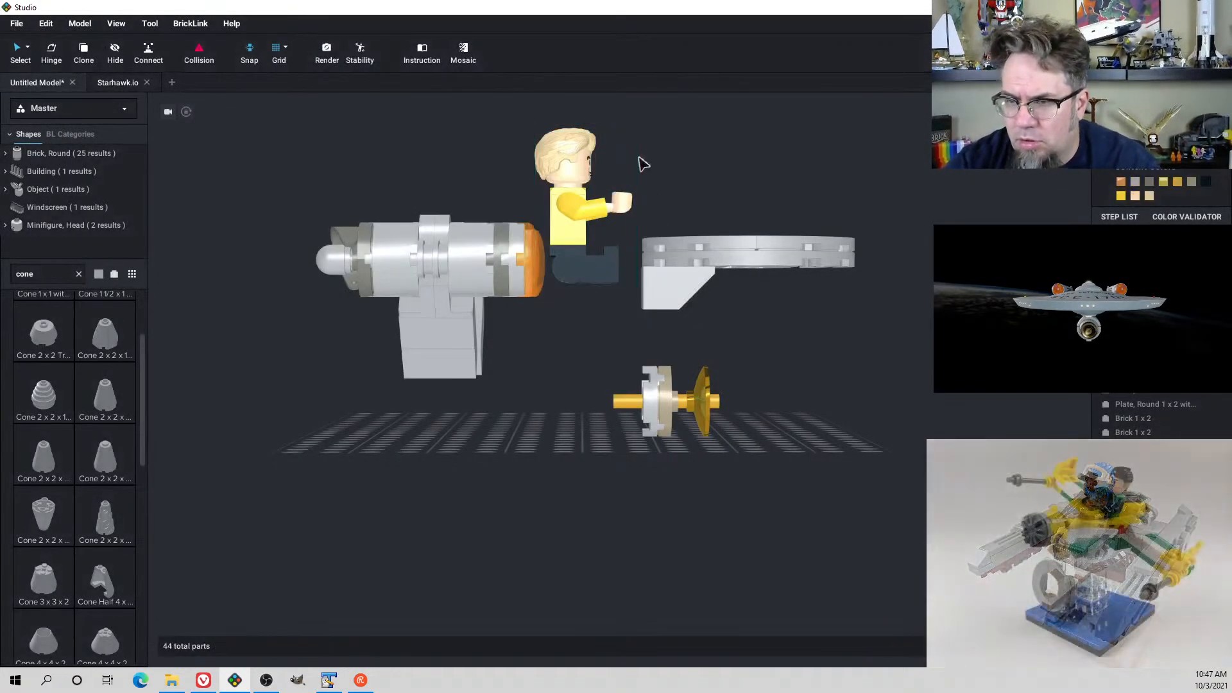
# Move the grouped minifigure forward until its legs reach the rear edge of the saucer
pyautogui.moveTo(640, 162); pyautogui.dragTo(645, 208, button='right')
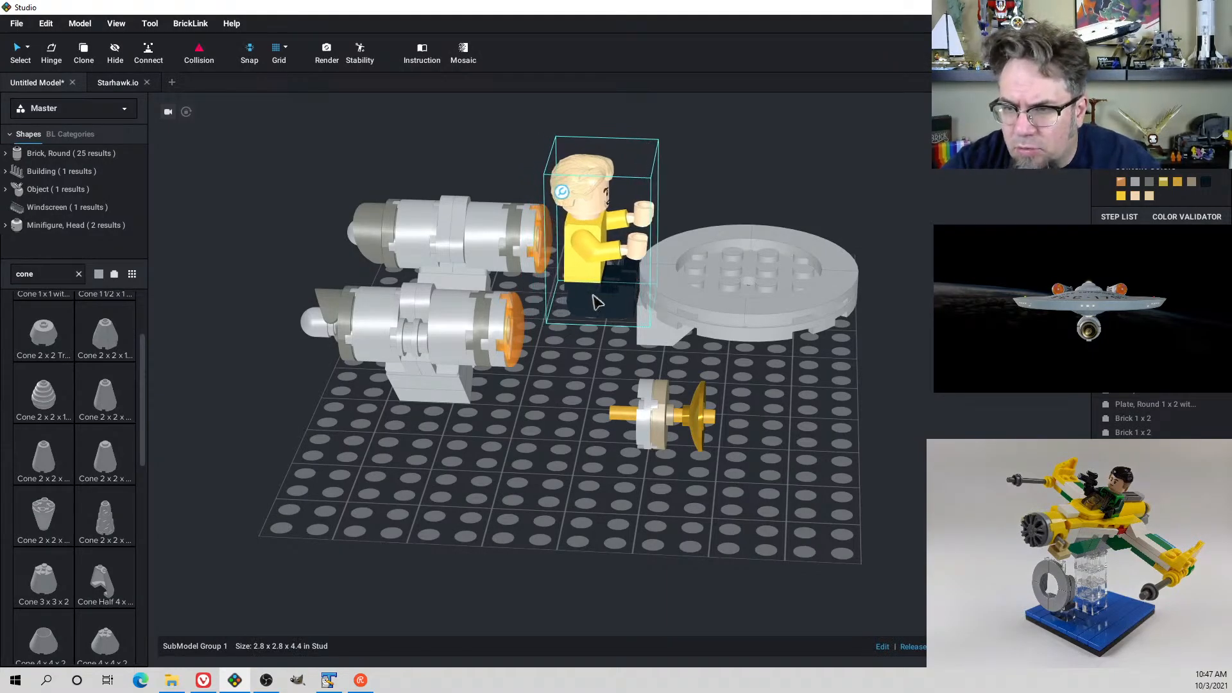
pyautogui.moveTo(597, 301); pyautogui.dragTo(627, 283, button='right')
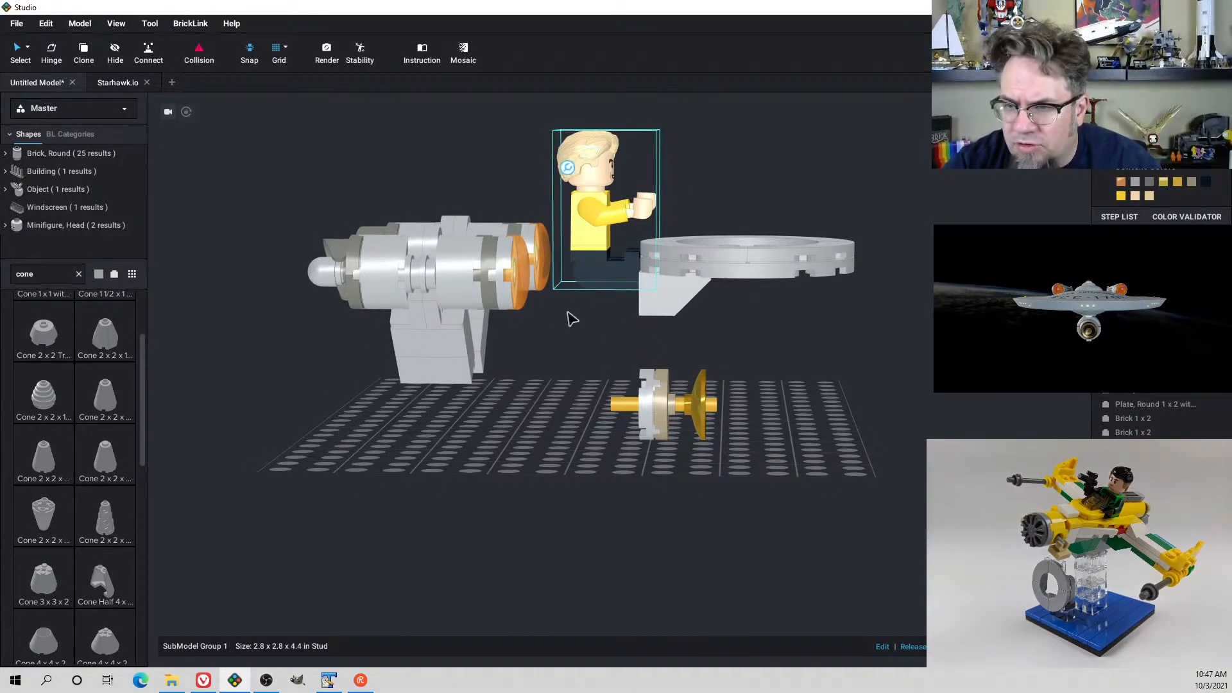
pyautogui.moveTo(627, 308); pyautogui.dragTo(649, 358, button='right')
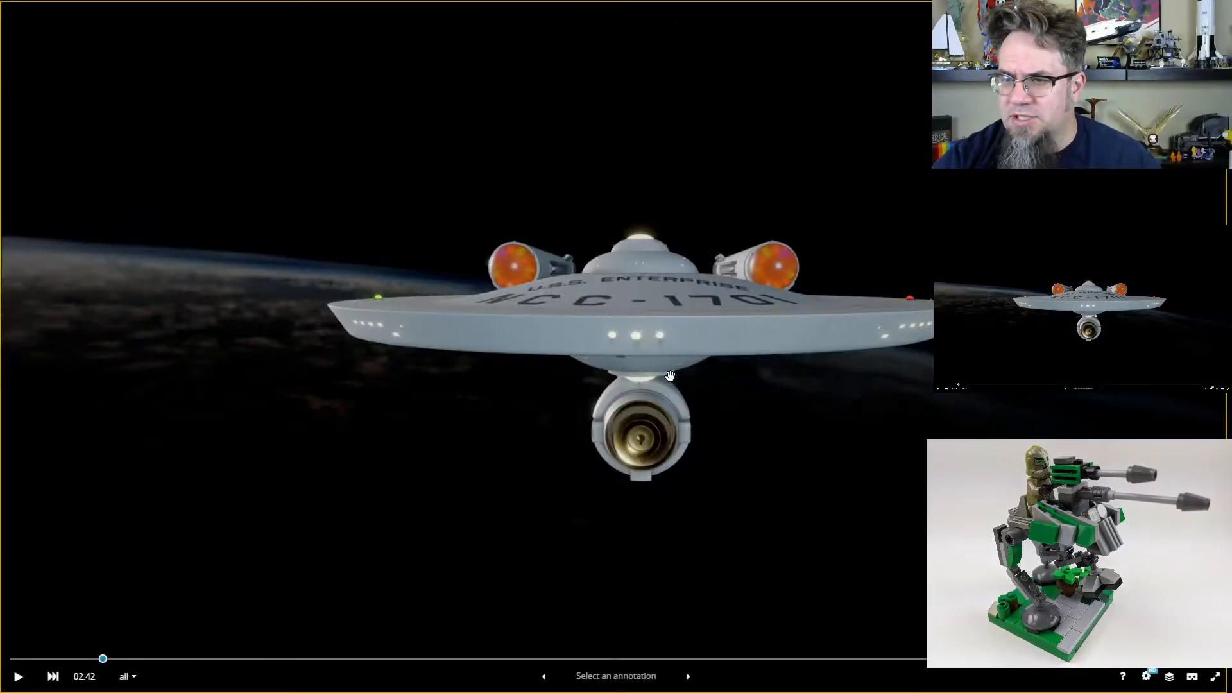
# Turn the Enterprise reference model to view the saucer from above, and search Studio's parts for "round plate"
pyautogui.moveTo(672, 385); pyautogui.dragTo(746, 455)
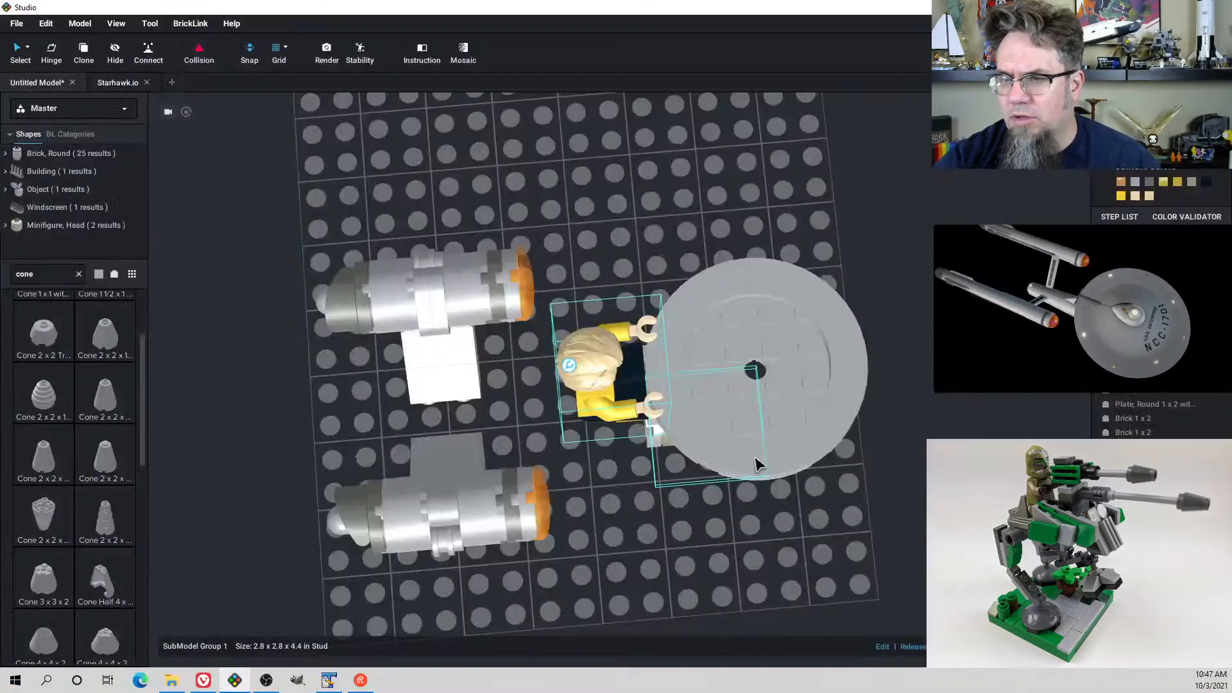
pyautogui.moveTo(600, 380); pyautogui.dragTo(539, 324, button='right')
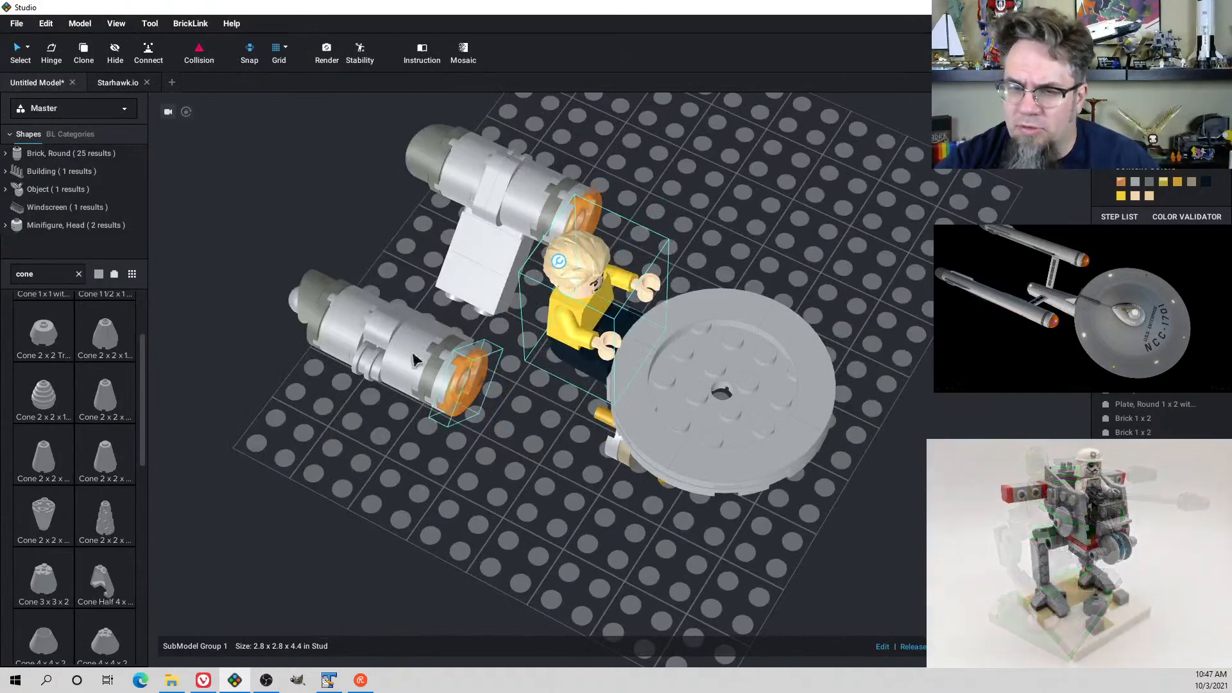
pyautogui.click(35, 277)
pyautogui.write('rou')
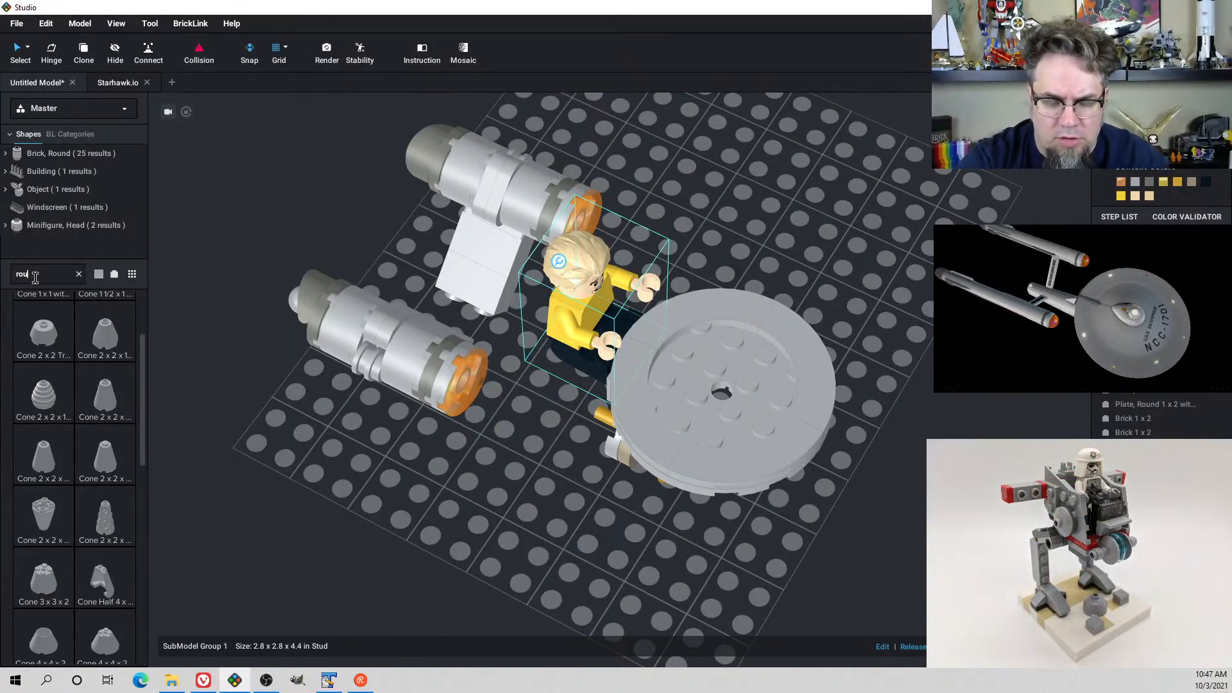
pyautogui.write('nd plate')
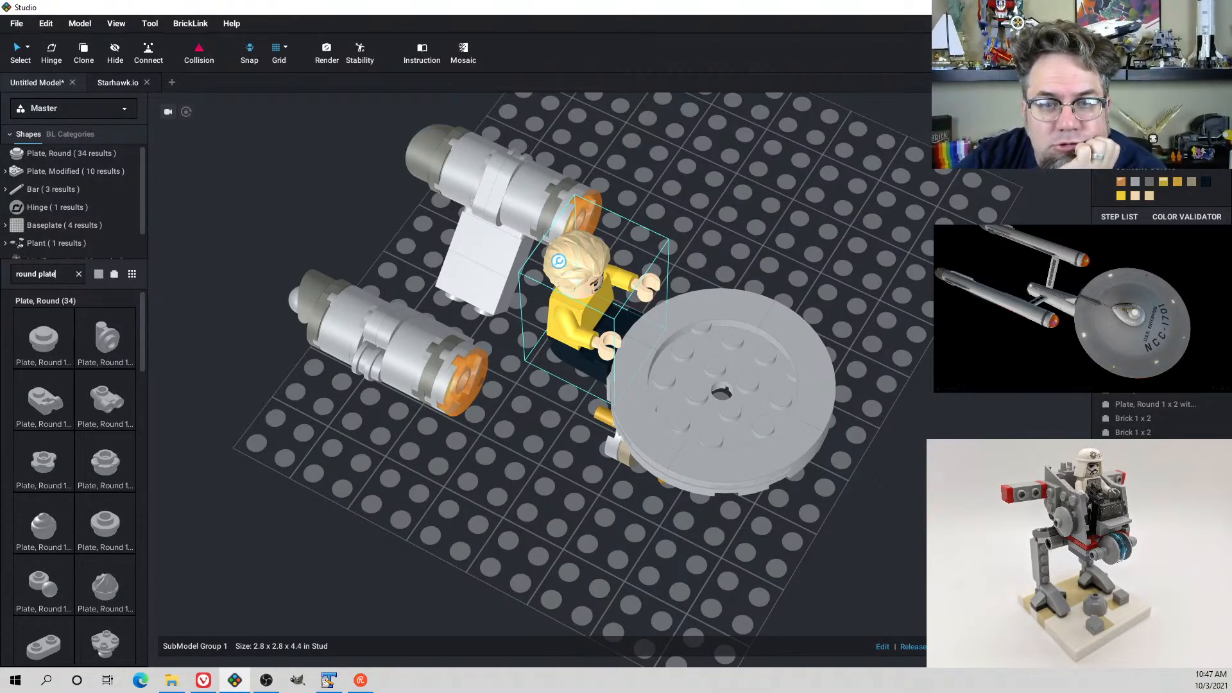
# Clear the part search, browse the Brick, Round category and place a Brick, Round Corner 4 x 4 Full Brick on the baseplate beside the near nacelle
pyautogui.click(80, 275)
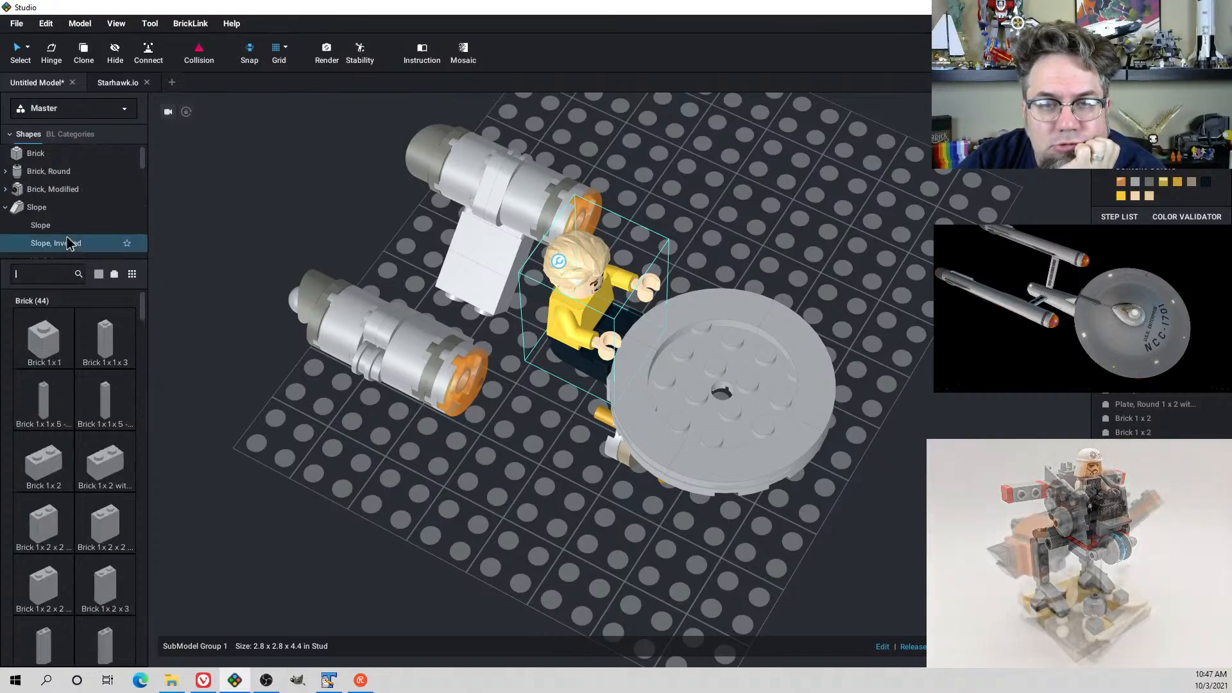
pyautogui.click(70, 171)
pyautogui.moveTo(143, 315); pyautogui.dragTo(141, 280)
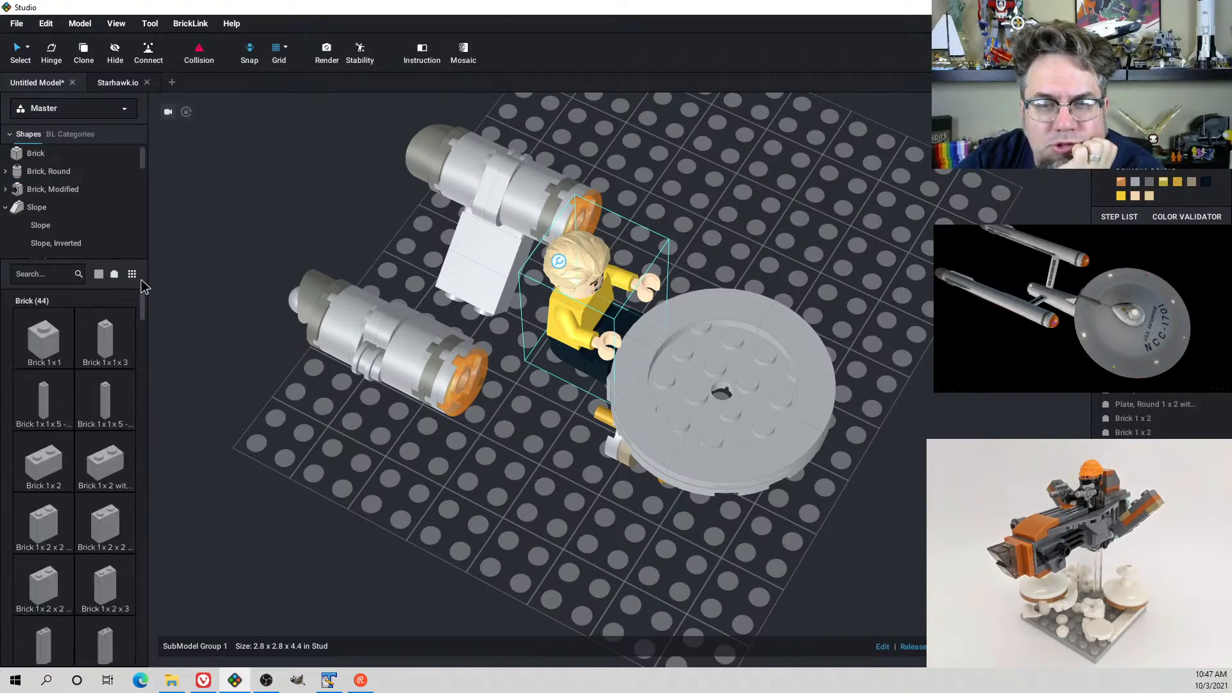
pyautogui.click(76, 171)
pyautogui.scroll(-3, 69, 494)
pyautogui.scroll(-5, 69, 494)
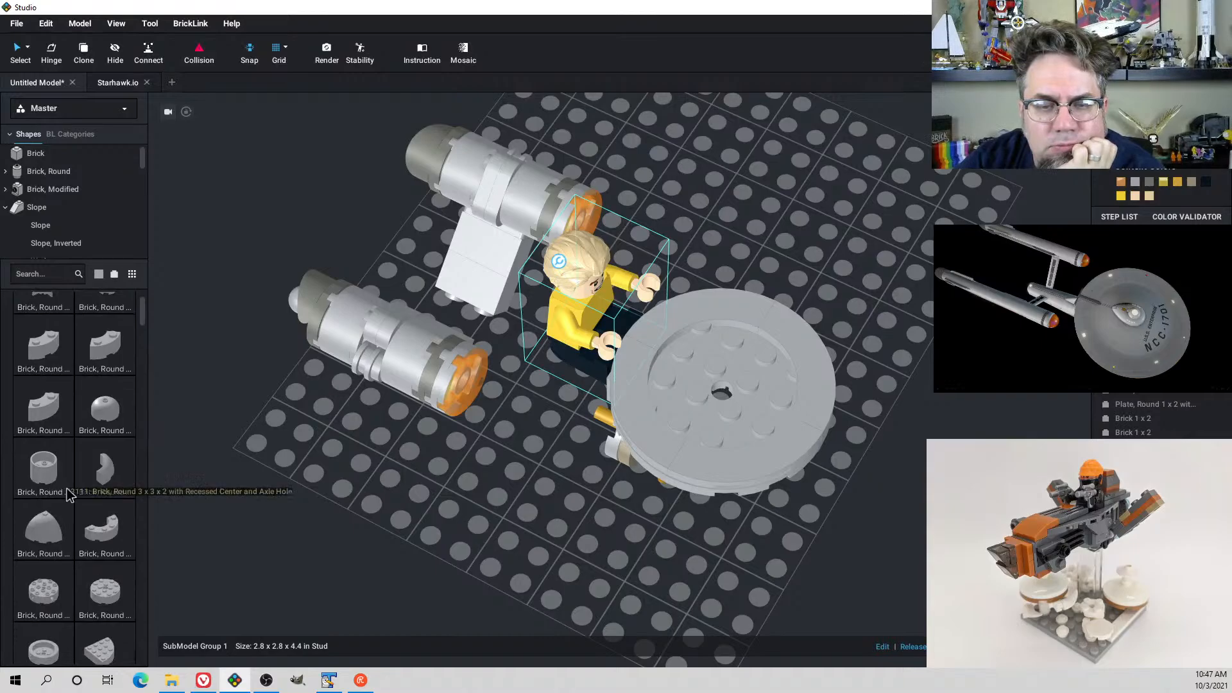
pyautogui.scroll(-3, 70, 495)
pyautogui.moveTo(99, 491); pyautogui.dragTo(506, 589)
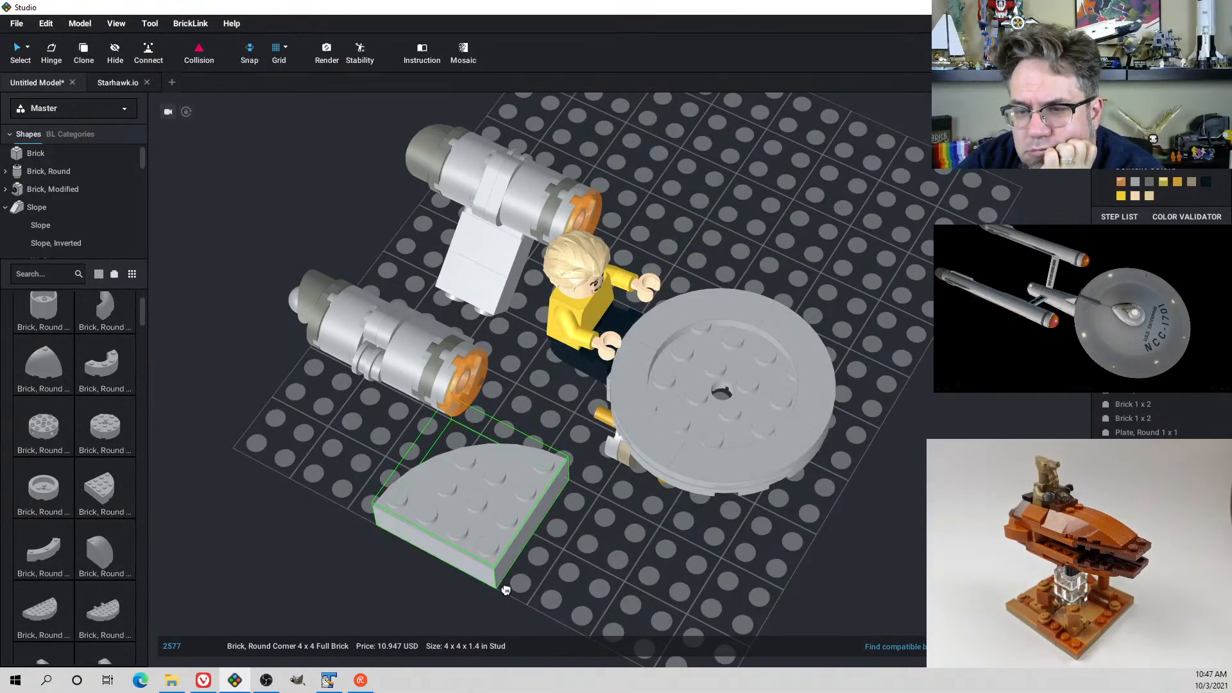
pyautogui.click(503, 588)
# Move the 4 x 4 round corner brick away from the near nacelle and add a rotated copy beside it to form a half disc
pyautogui.moveTo(549, 574); pyautogui.dragTo(568, 592, button='right')
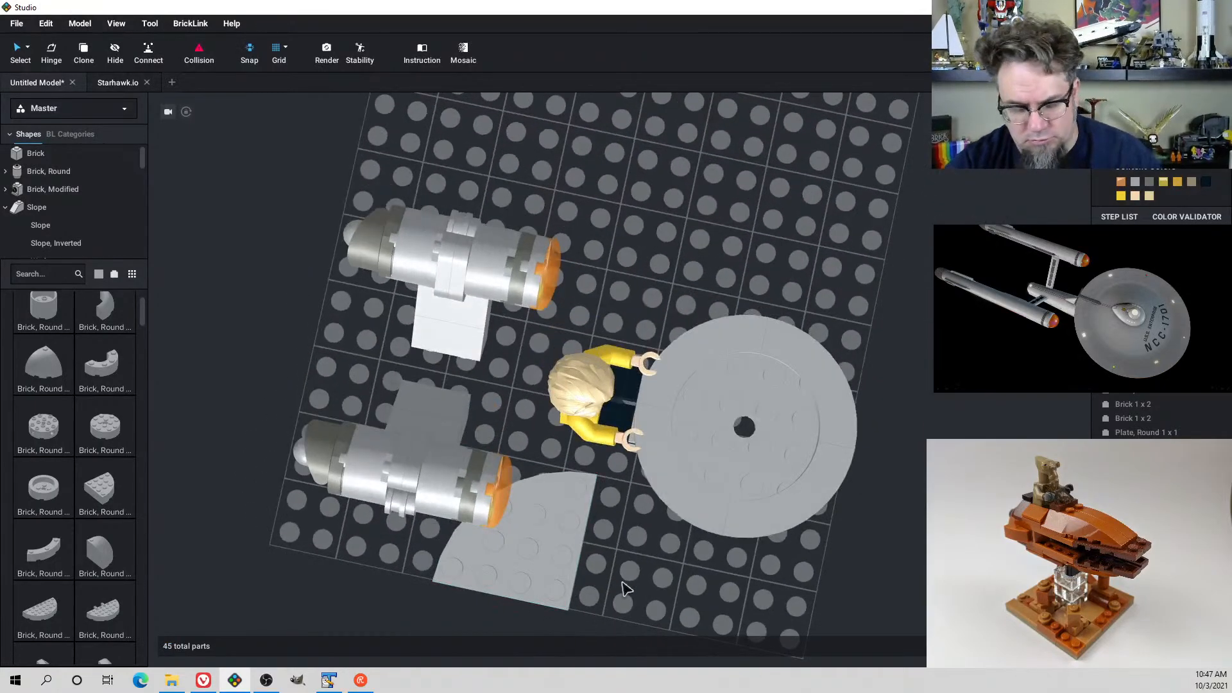
pyautogui.moveTo(627, 582); pyautogui.dragTo(630, 502, button='middle')
pyautogui.moveTo(554, 461); pyautogui.dragTo(564, 509)
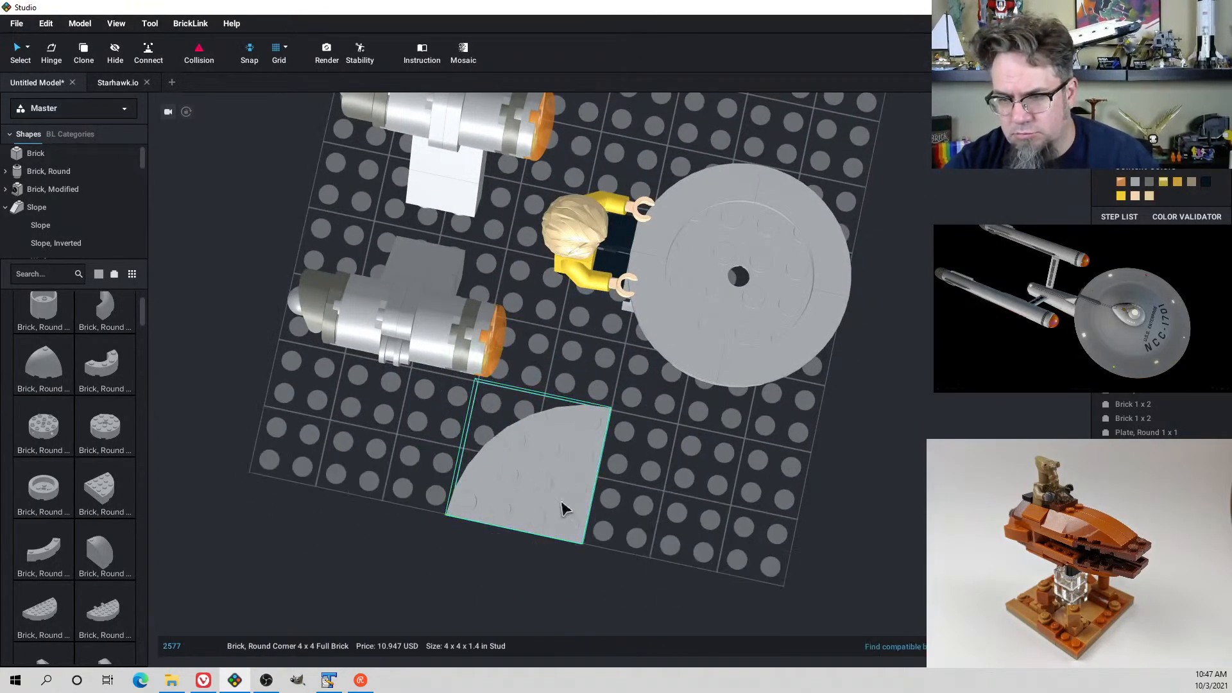
pyautogui.hotkey('ctrl', 'c')
pyautogui.hotkey('ctrl', 'v')
pyautogui.press('Right')
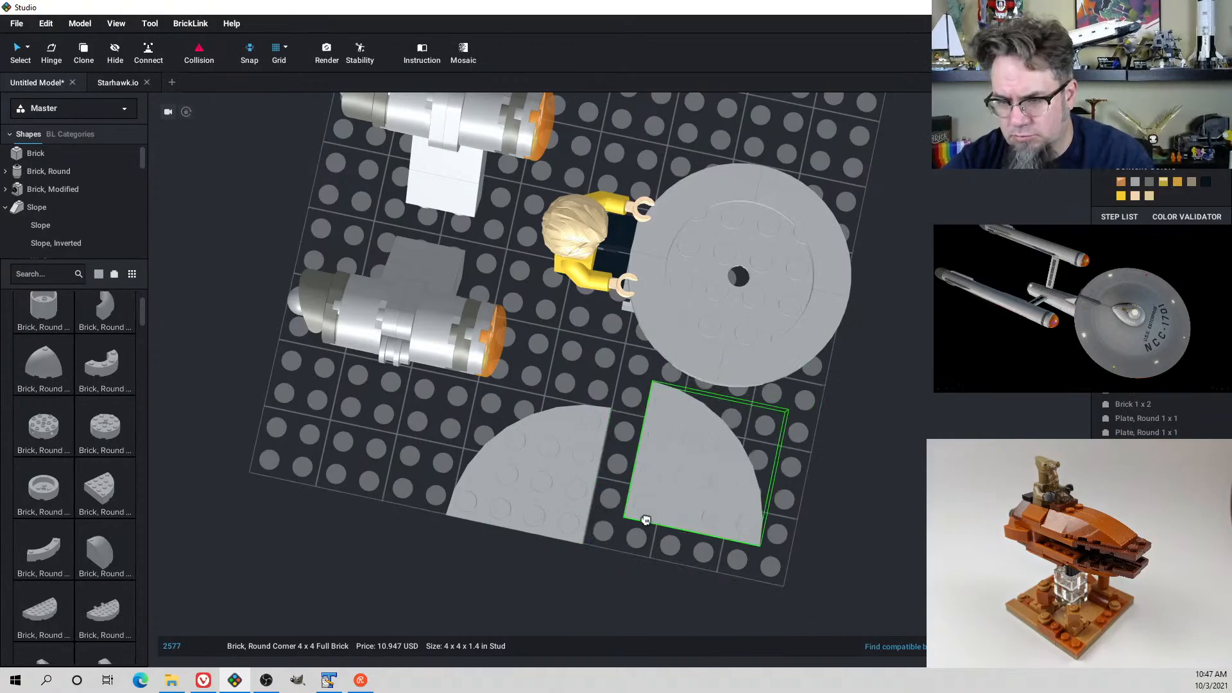
pyautogui.moveTo(624, 557); pyautogui.dragTo(601, 534, button='right')
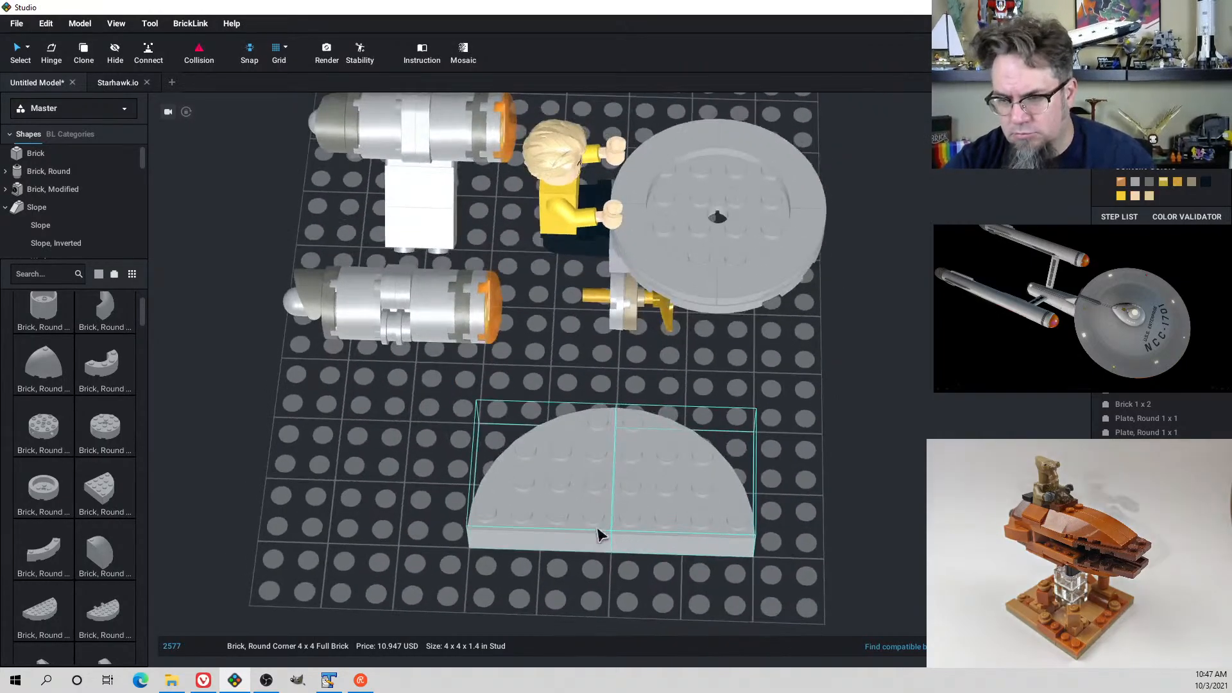
# Add two more rotated copies of the 4 x 4 round corner brick to complete the full round disc on the baseplate
pyautogui.click(576, 528)
pyautogui.hotkey('ctrl', 'c')
pyautogui.hotkey('ctrl', 'v')
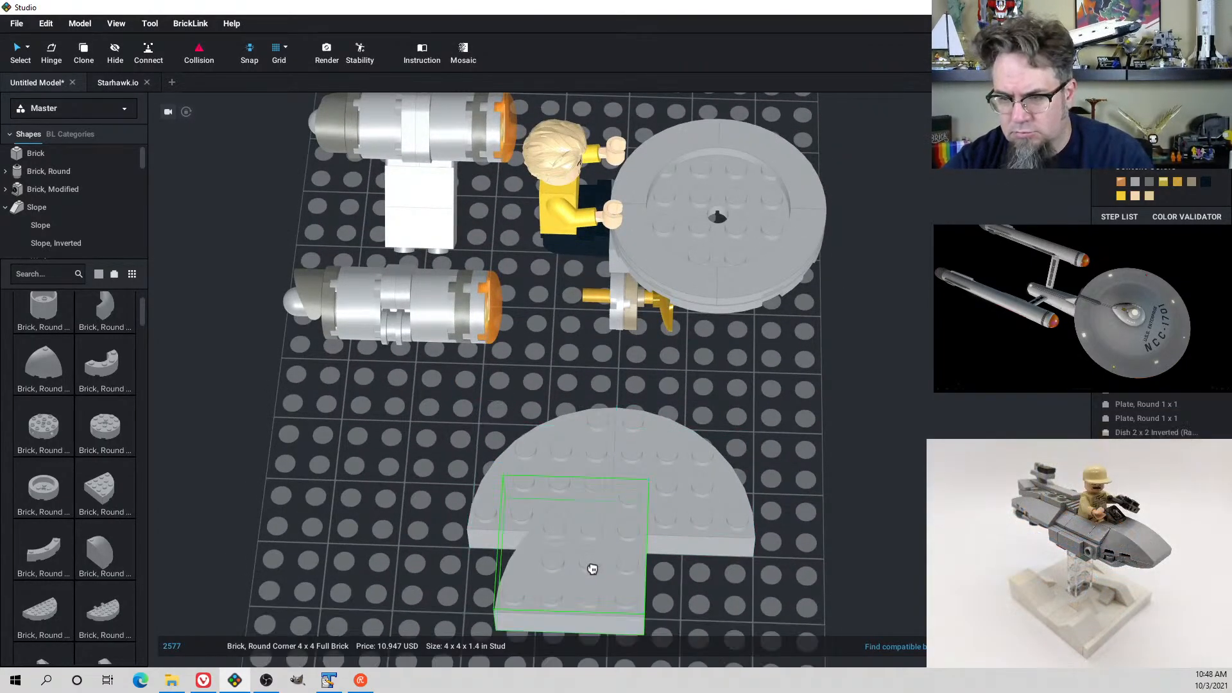
pyautogui.press('Right')
pyautogui.moveTo(590, 571); pyautogui.dragTo(644, 575, button='right')
pyautogui.press('Right')
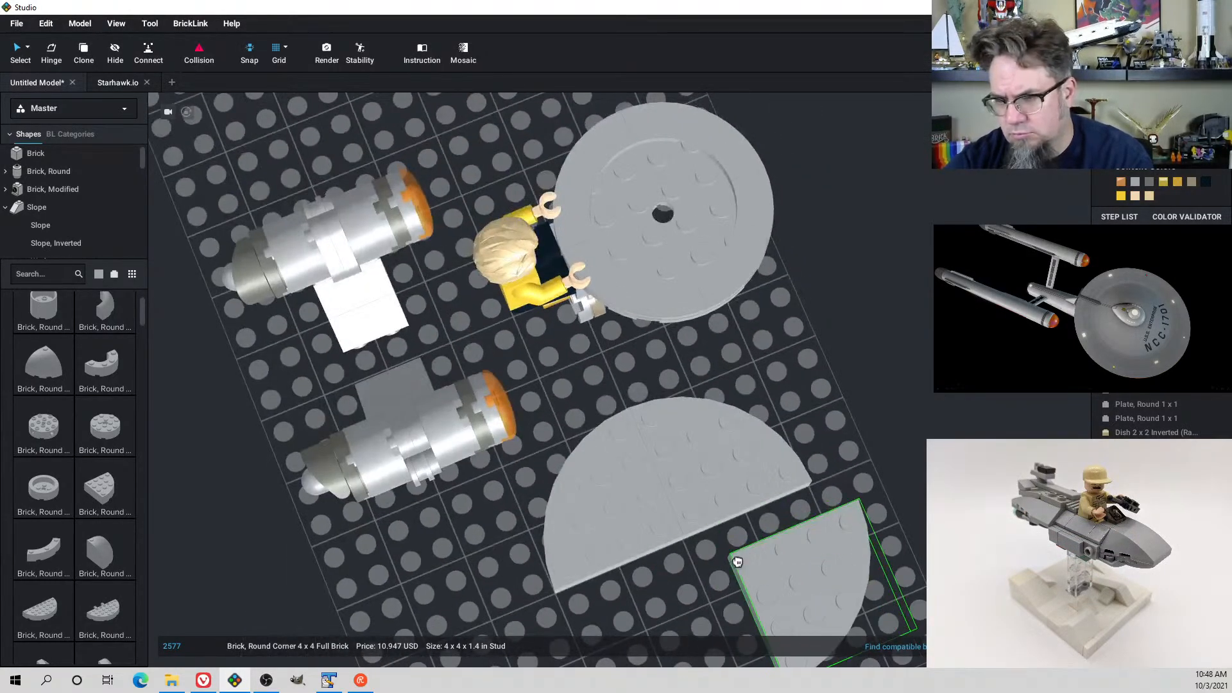
pyautogui.moveTo(720, 570); pyautogui.dragTo(700, 510, button='middle')
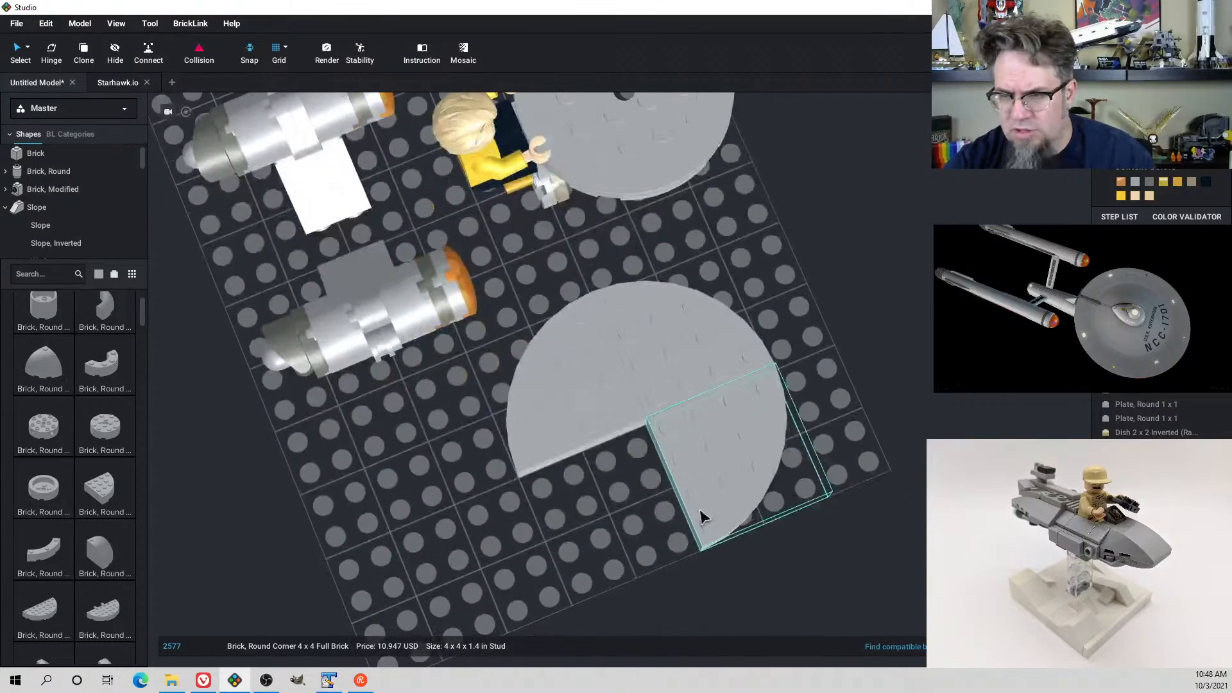
pyautogui.hotkey('ctrl', 'v')
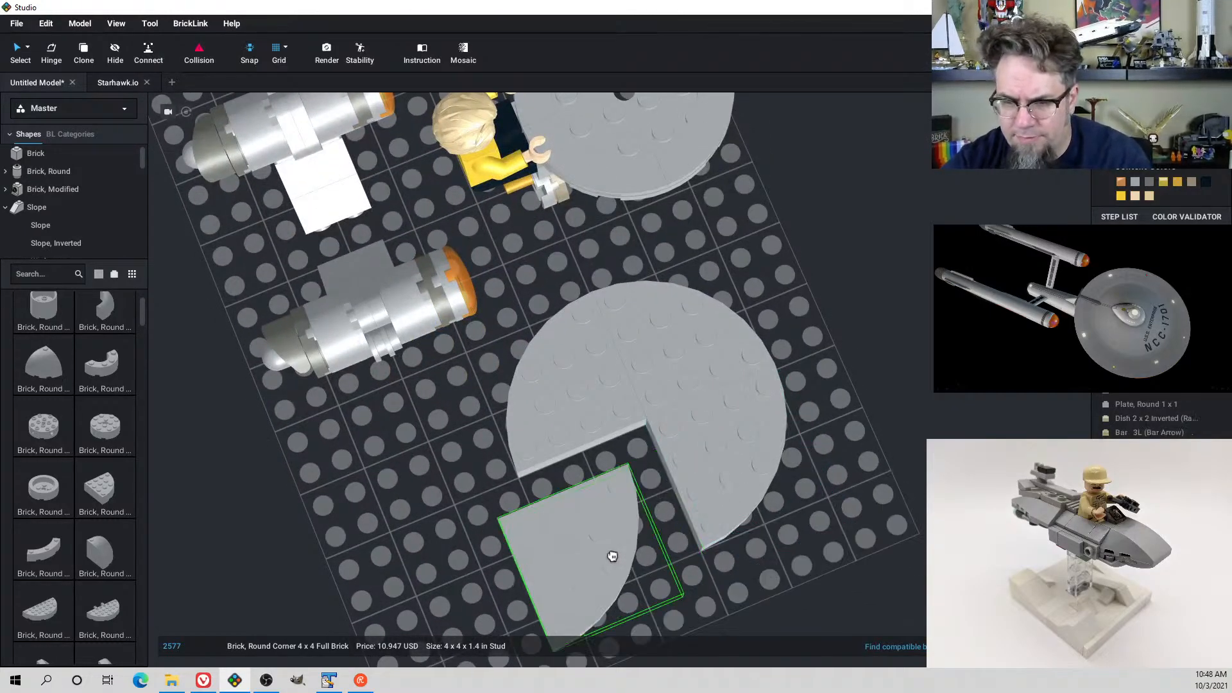
pyautogui.press('Left')
pyautogui.click(650, 432)
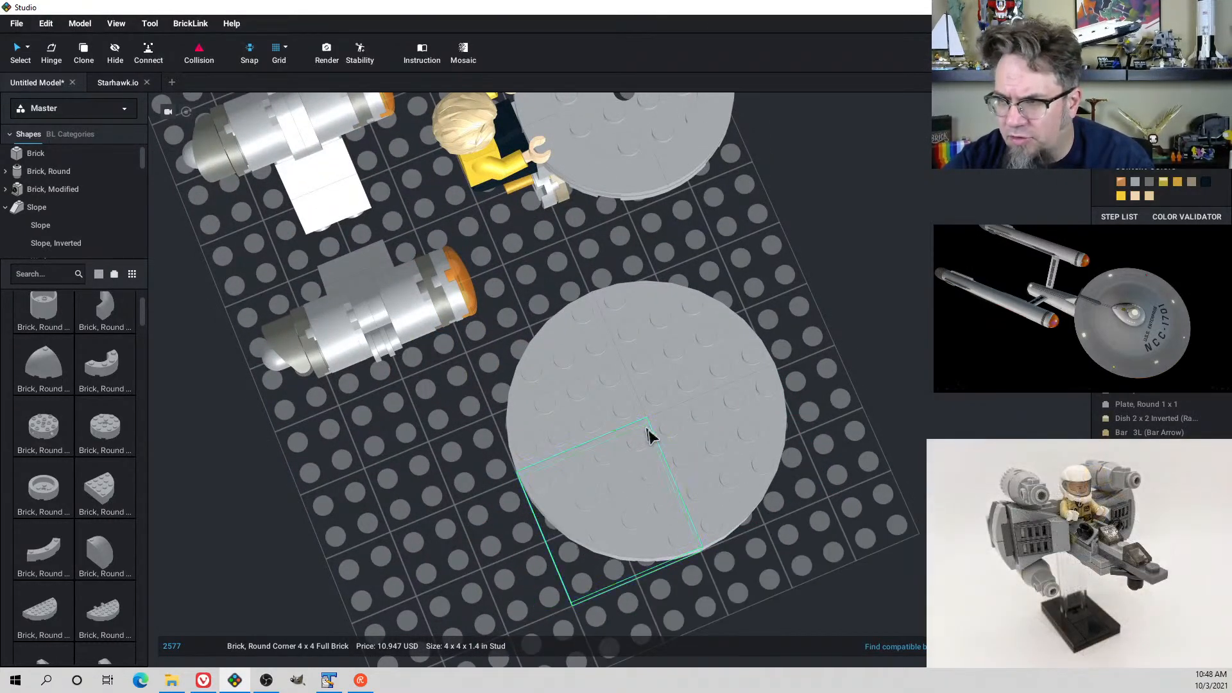
pyautogui.moveTo(648, 432); pyautogui.dragTo(662, 454, button='right')
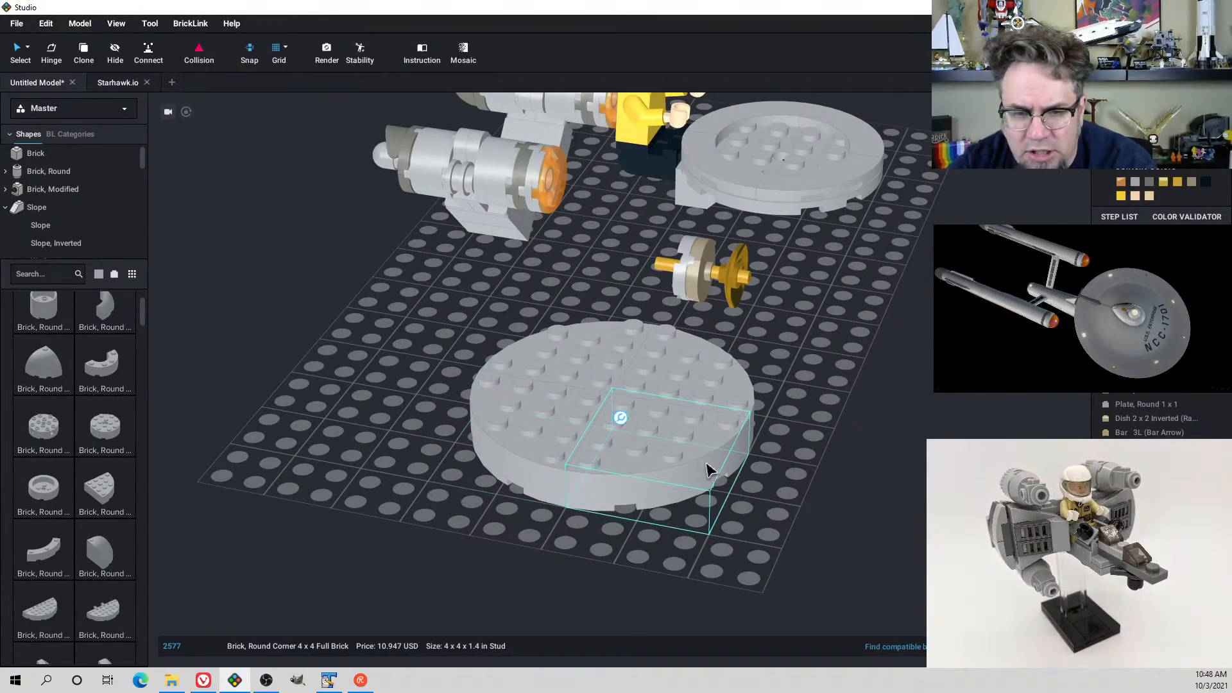
# Place a Brick, Round Corner 4 x 8 Full Brick Double beside the trial disc and rotate it a quarter turn
pyautogui.click(37, 611)
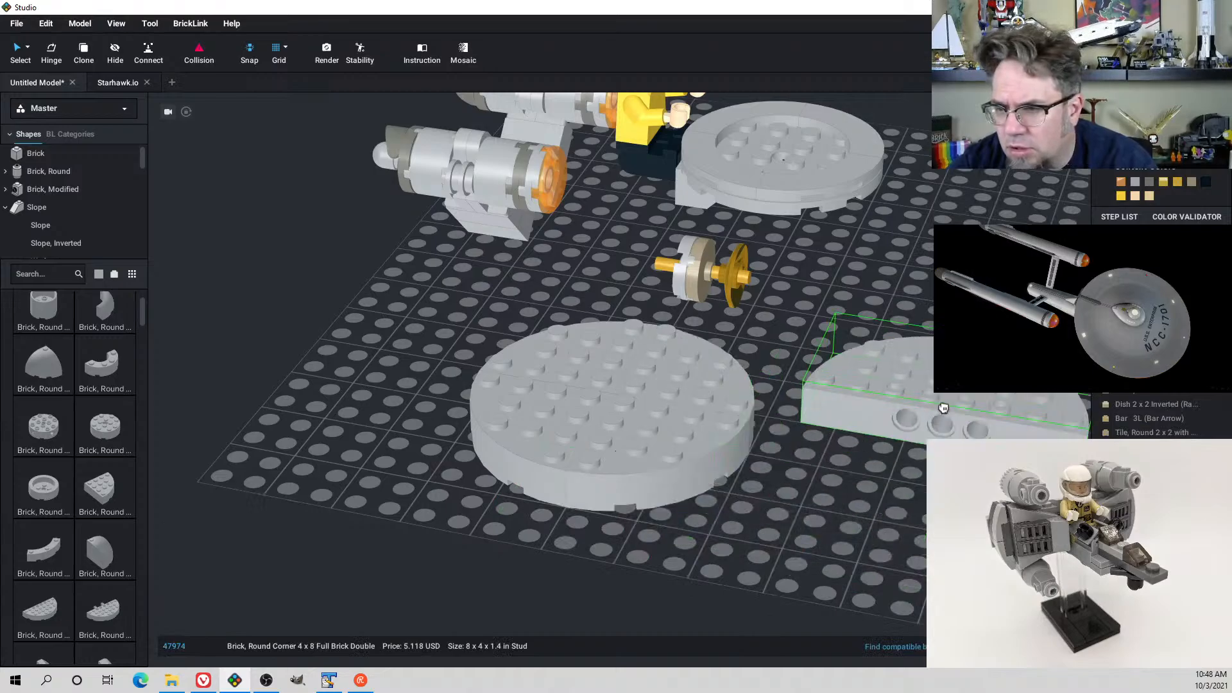
pyautogui.click(942, 405)
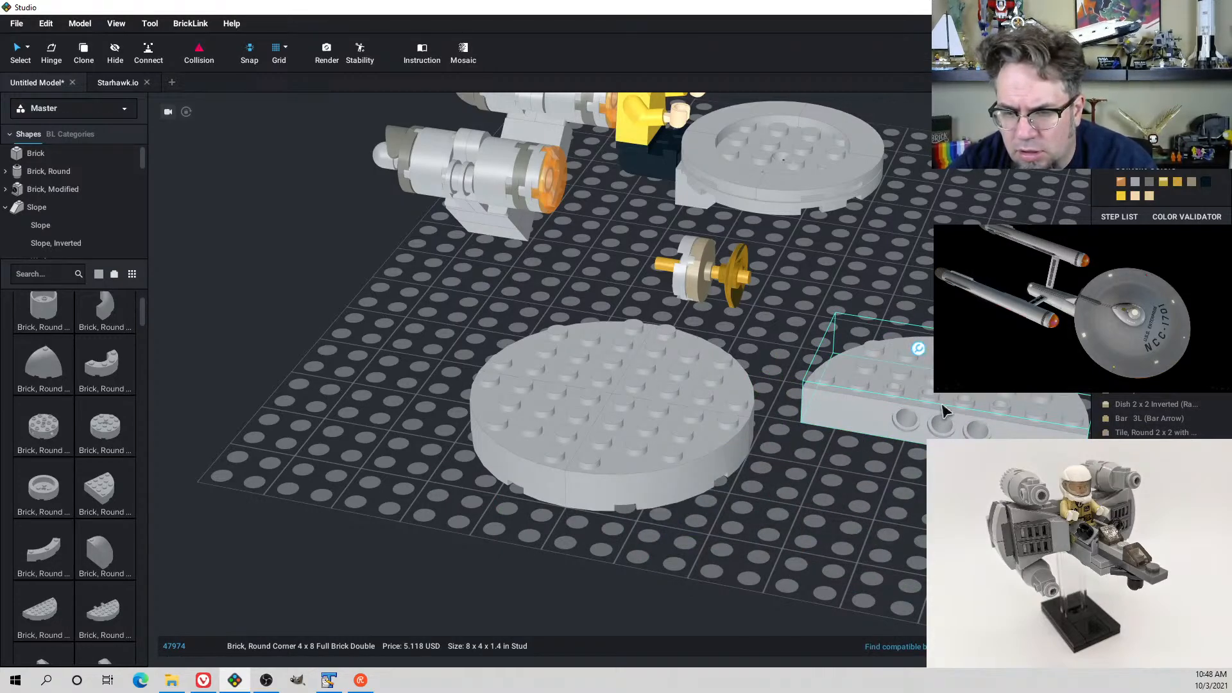
pyautogui.press('Right')
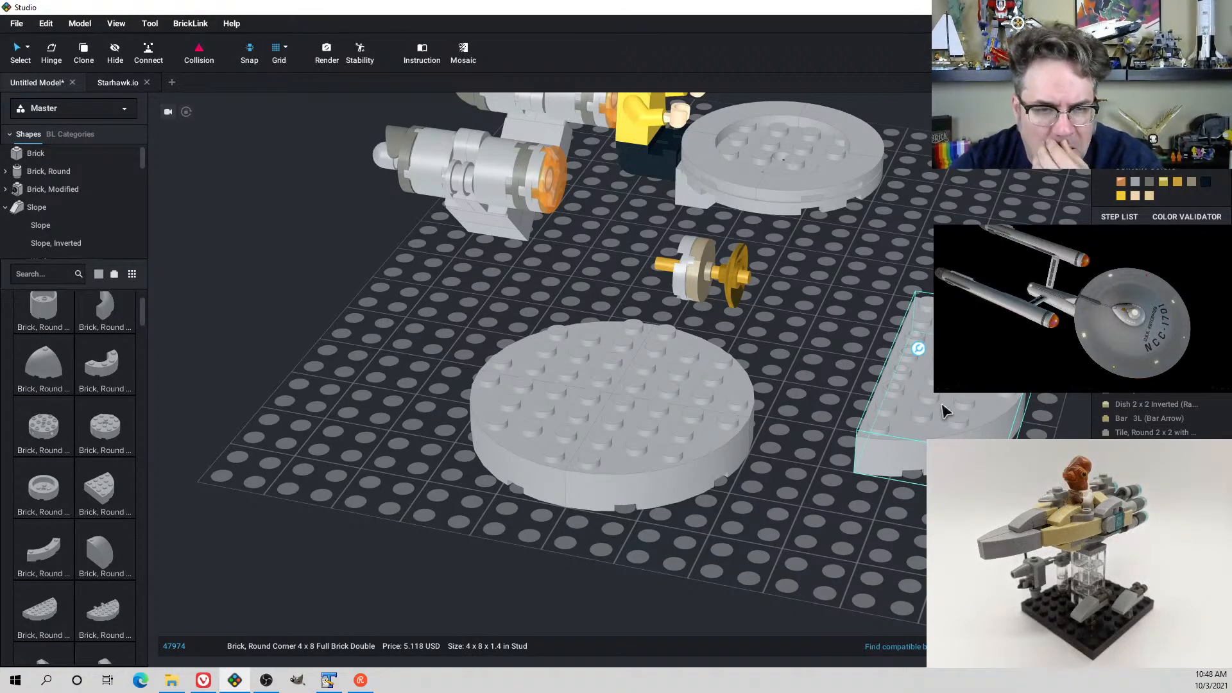
pyautogui.moveTo(922, 430); pyautogui.dragTo(935, 455, button='right')
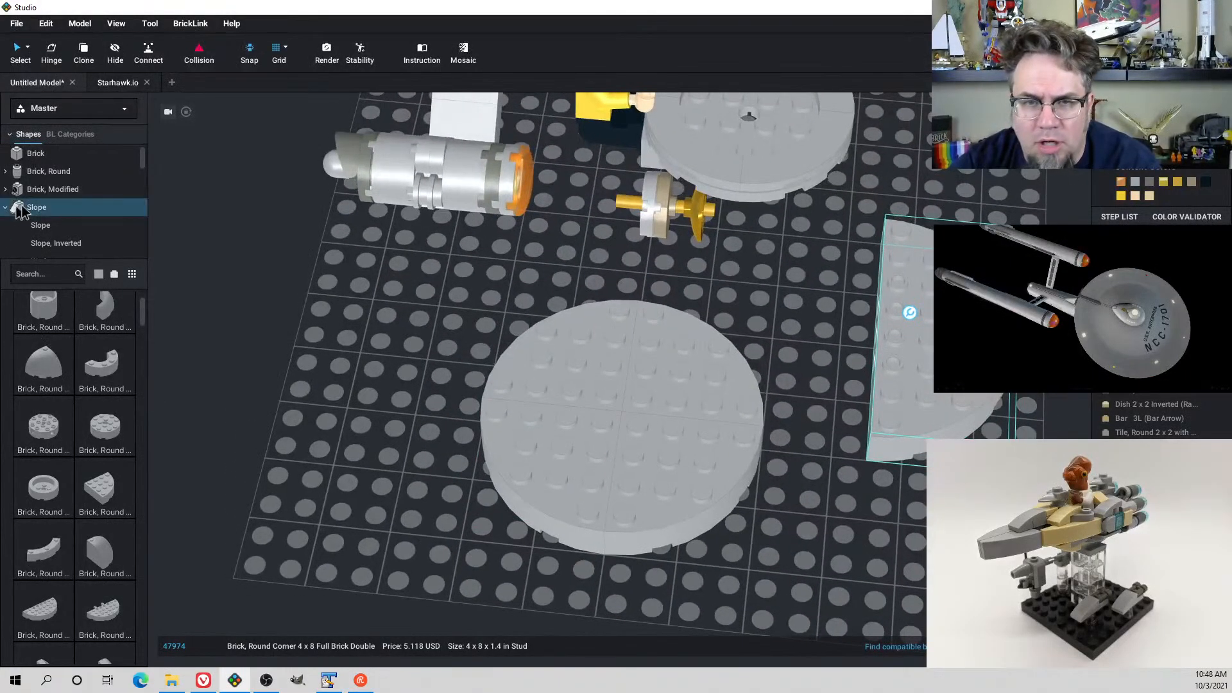
# Show the Plate, Round parts and delete the trial disc together with the 4 x 8 double corner brick
pyautogui.scroll(-3, 79, 192)
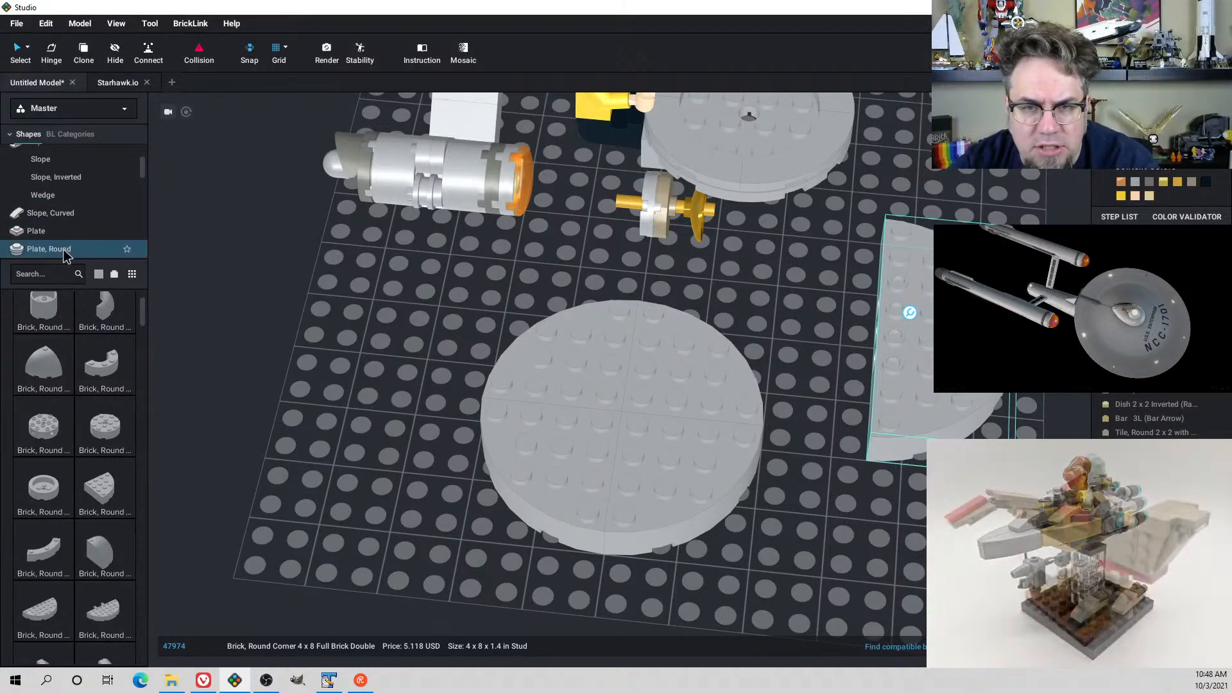
pyautogui.click(64, 249)
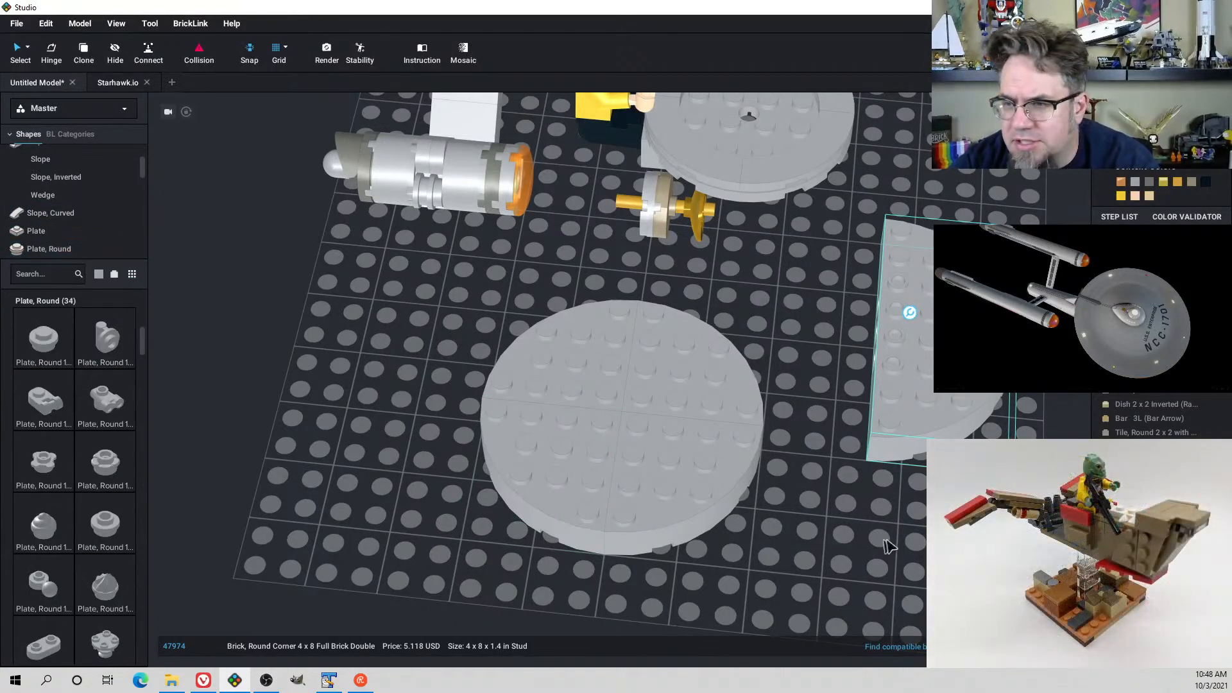
pyautogui.moveTo(888, 545); pyautogui.dragTo(479, 362)
pyautogui.press('Up')
pyautogui.moveTo(641, 379); pyautogui.dragTo(711, 389, button='right')
pyautogui.press('Delete')
# Place a Plate, Round Half 4 x 8 on the baseplate near the saucer, rotated a quarter turn, and recolor it darker gray
pyautogui.scroll(-10, 84, 520)
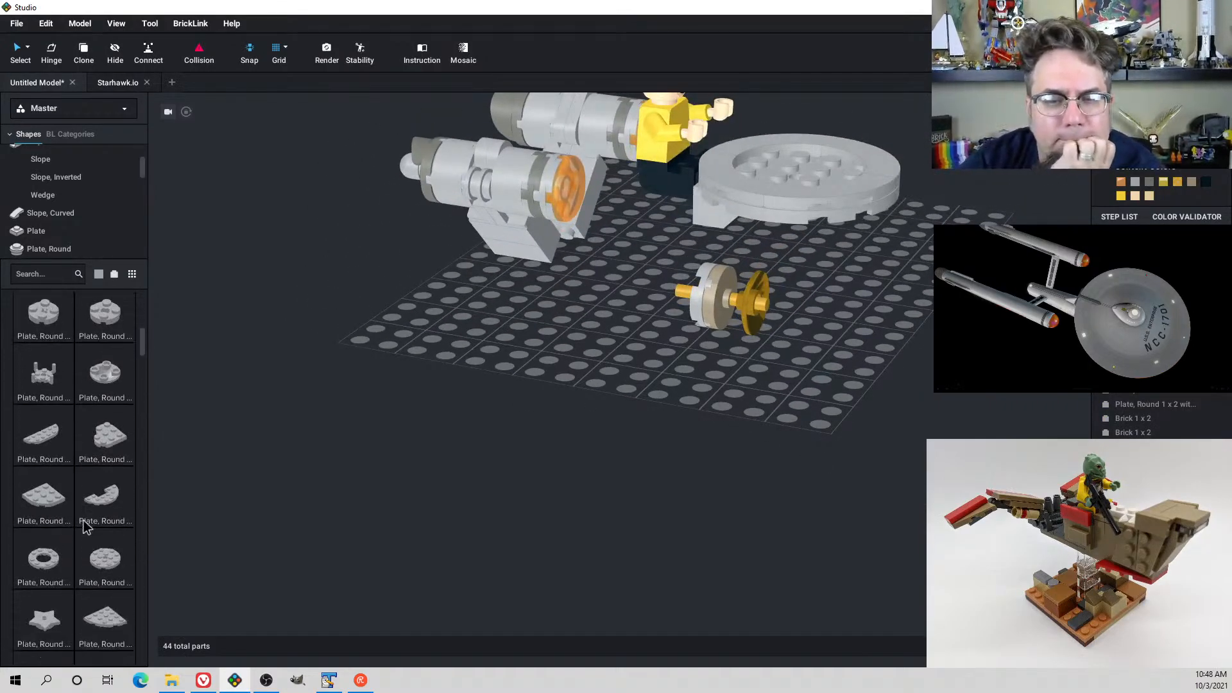
pyautogui.scroll(-3, 90, 514)
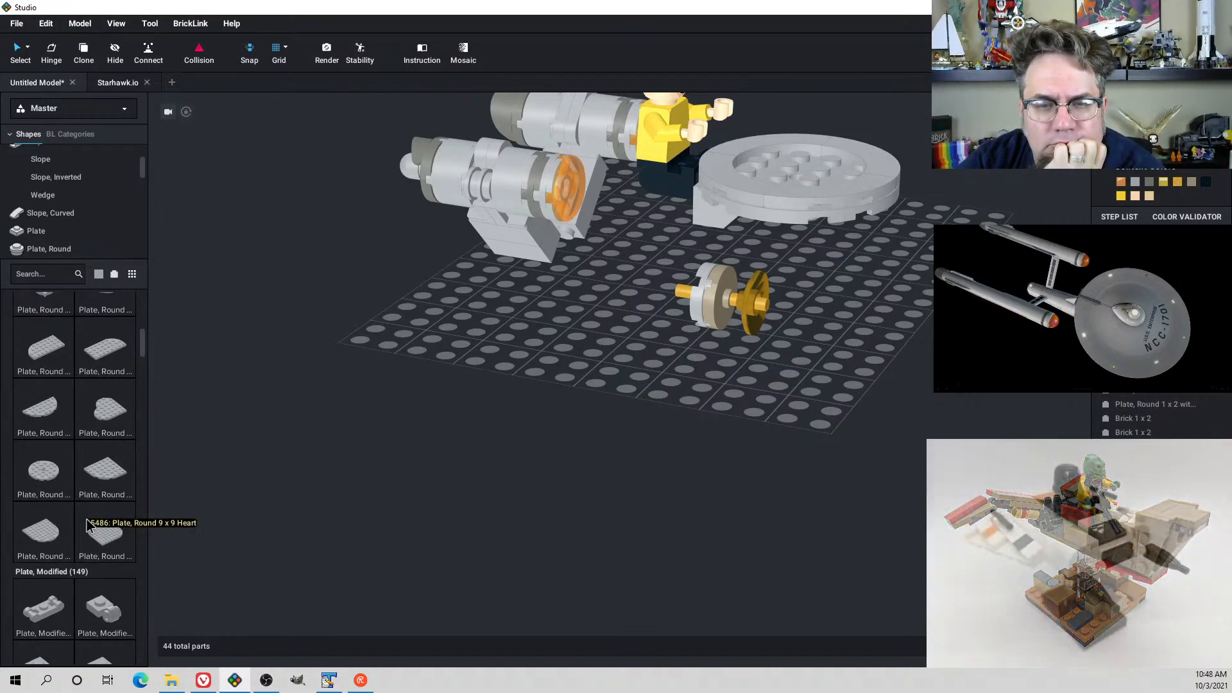
pyautogui.click(40, 408)
pyautogui.moveTo(788, 469); pyautogui.dragTo(806, 497, button='right')
pyautogui.press('Right')
pyautogui.click(885, 385)
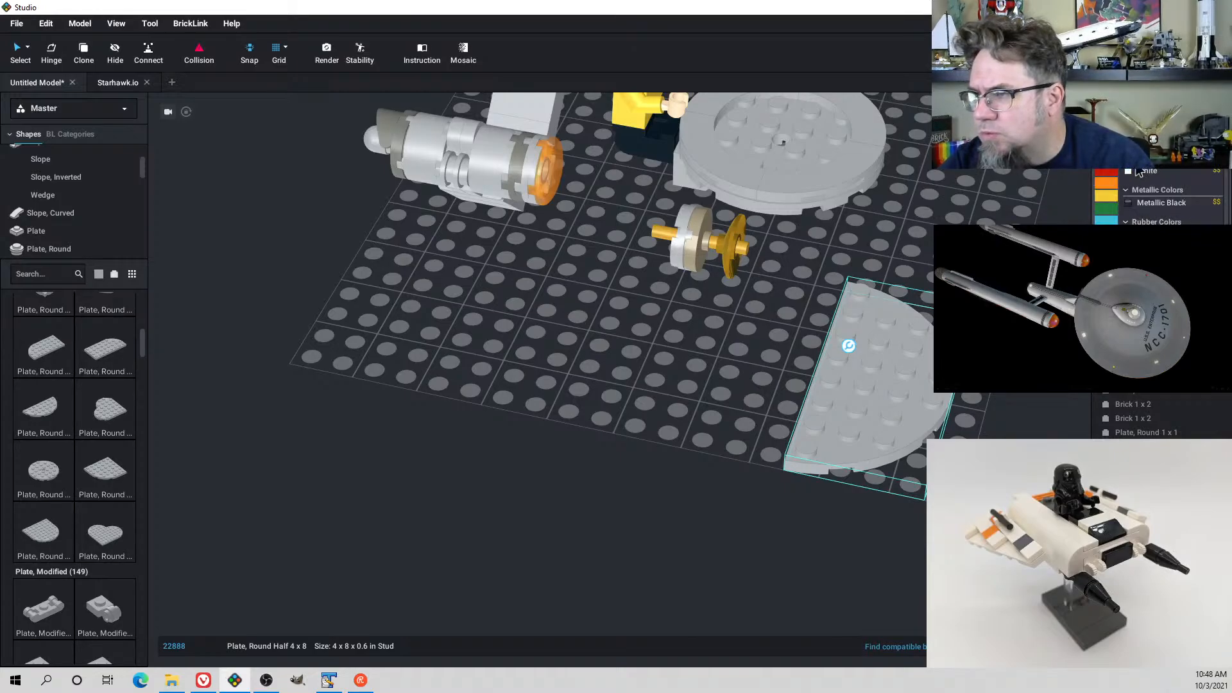
pyautogui.click(1138, 172)
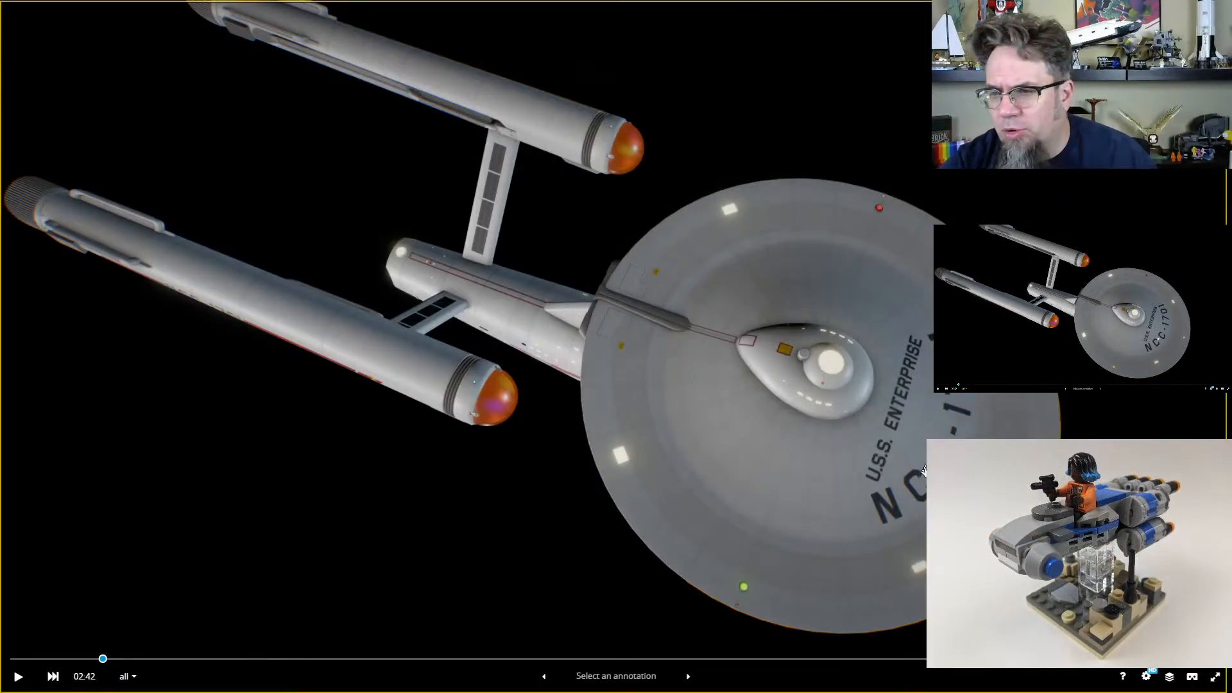
# Turn the Enterprise reference model to examine its pylons and secondary hull from behind and from the side
pyautogui.moveTo(907, 457); pyautogui.dragTo(1025, 450)
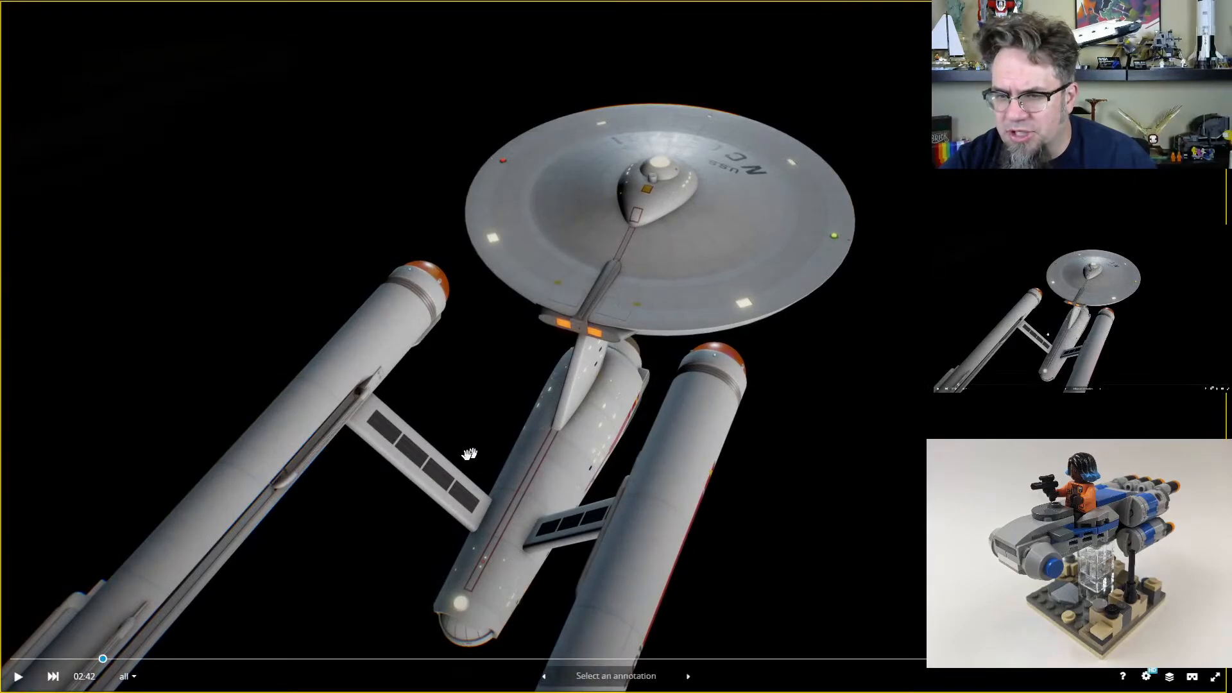
pyautogui.moveTo(503, 513); pyautogui.dragTo(450, 475)
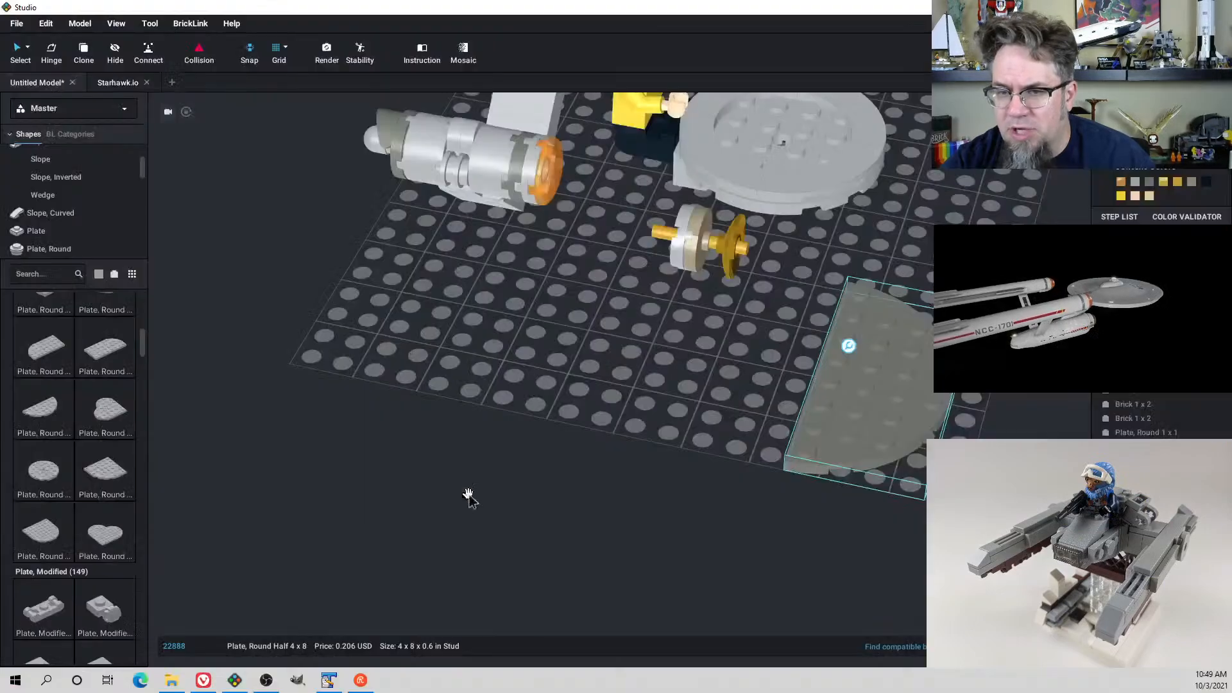
# Delete the pylon bricks beneath both nacelles in Studio
pyautogui.moveTo(546, 337); pyautogui.dragTo(559, 420, button='middle')
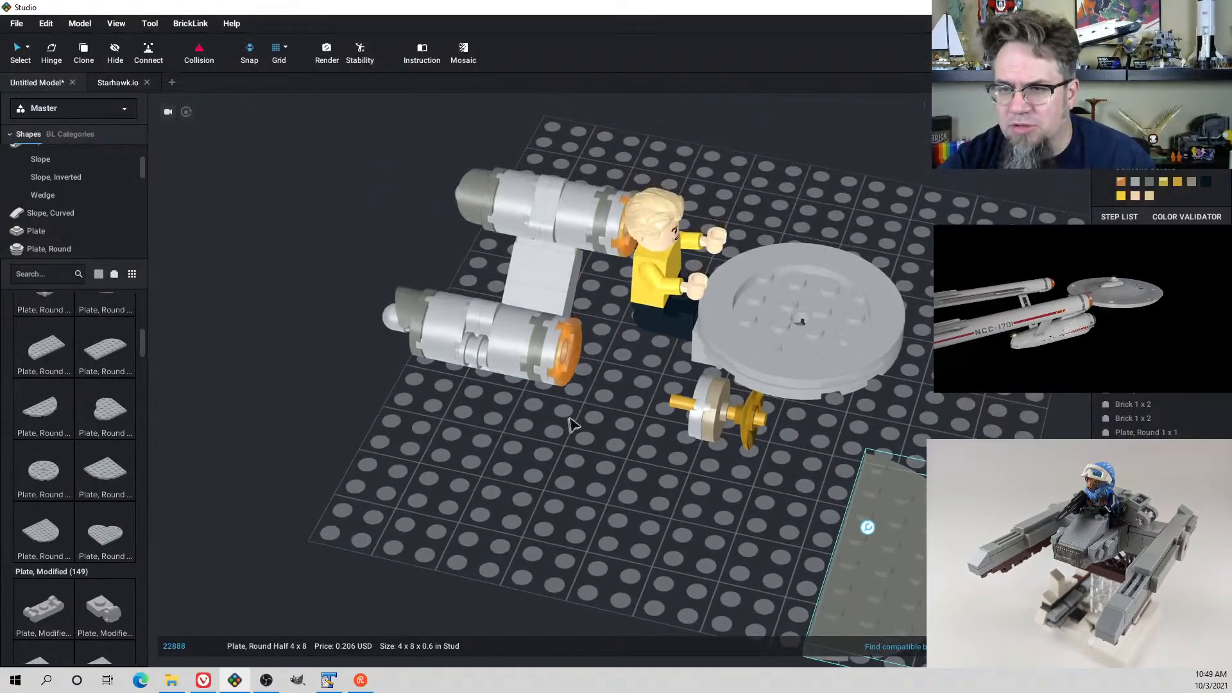
pyautogui.moveTo(572, 424); pyautogui.dragTo(615, 424, button='right')
pyautogui.moveTo(438, 449); pyautogui.dragTo(532, 467, button='right')
pyautogui.click(424, 372)
pyautogui.press('Delete')
pyautogui.click(424, 381)
pyautogui.press('Delete')
pyautogui.press('Delete')
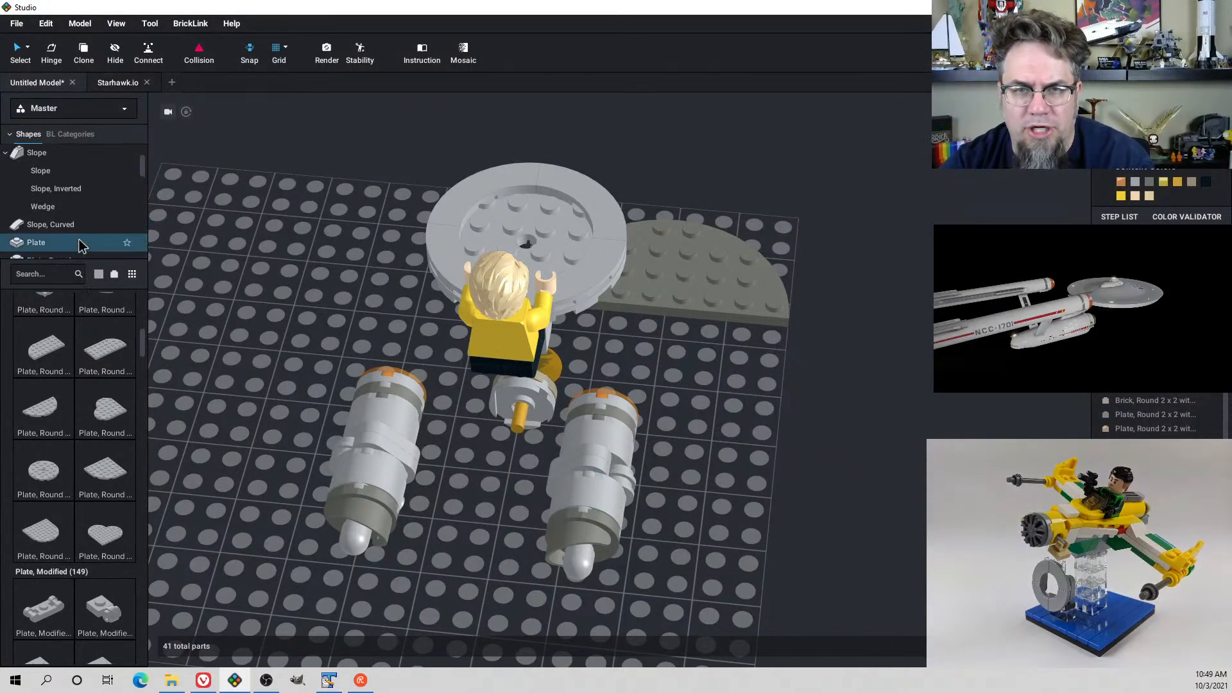
# Show the Brick category and try a Brick 1 x 1 x 3 as a pylon beneath the far nacelle
pyautogui.scroll(1, 76, 236)
pyautogui.click(59, 155)
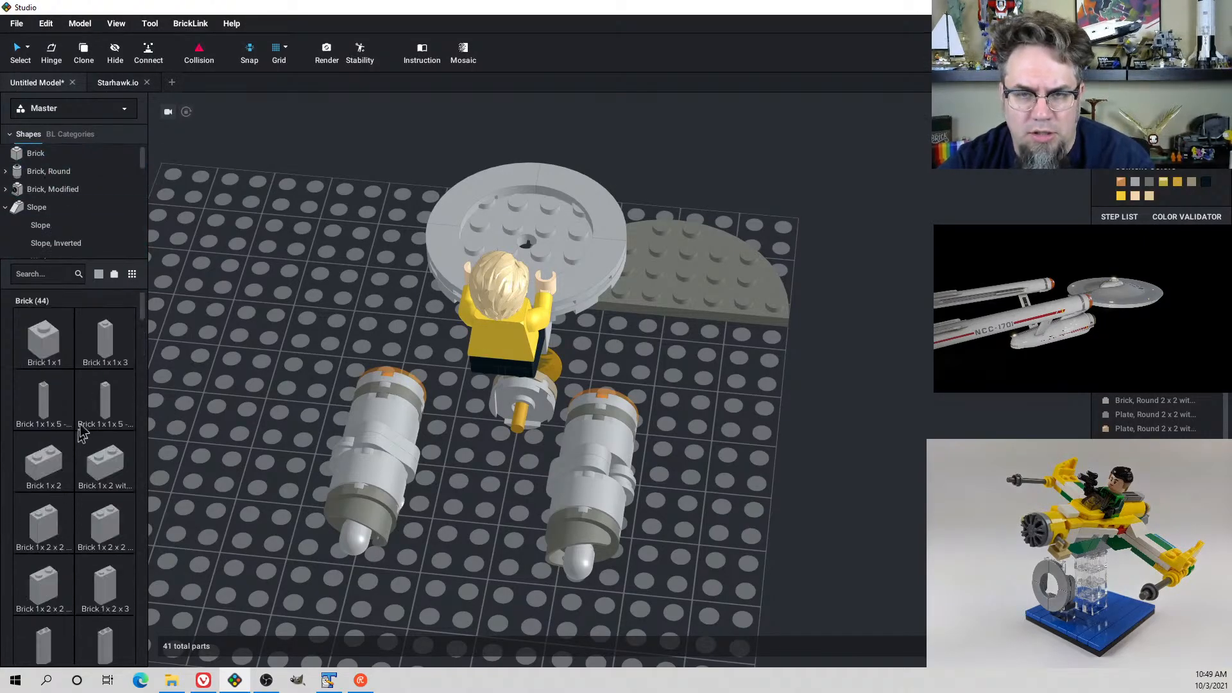
pyautogui.moveTo(312, 494); pyautogui.dragTo(276, 501, button='right')
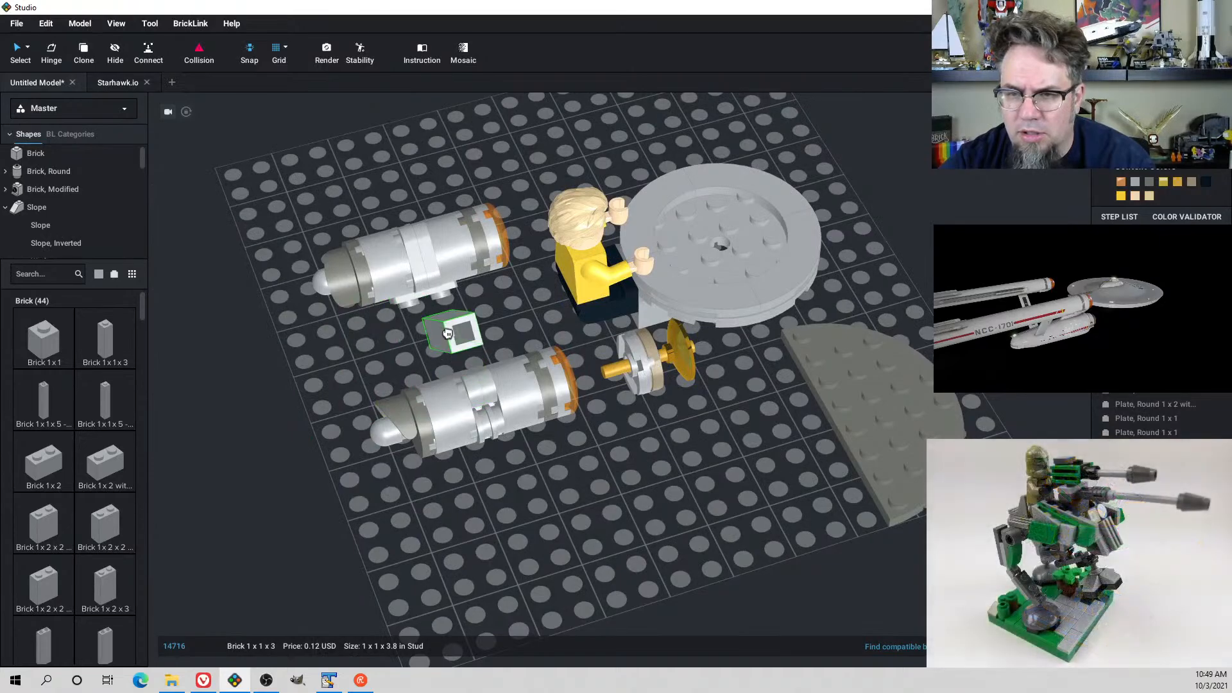
pyautogui.click(457, 349)
pyautogui.moveTo(457, 349); pyautogui.dragTo(205, 403, button='right')
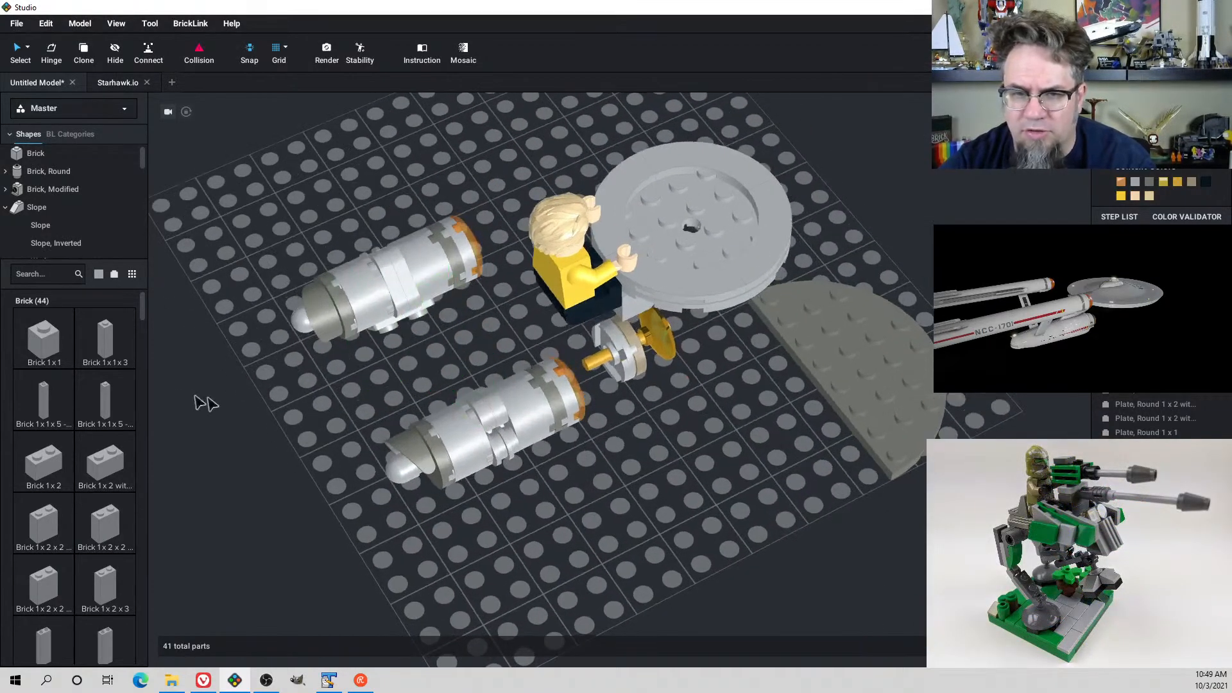
pyautogui.click(119, 353)
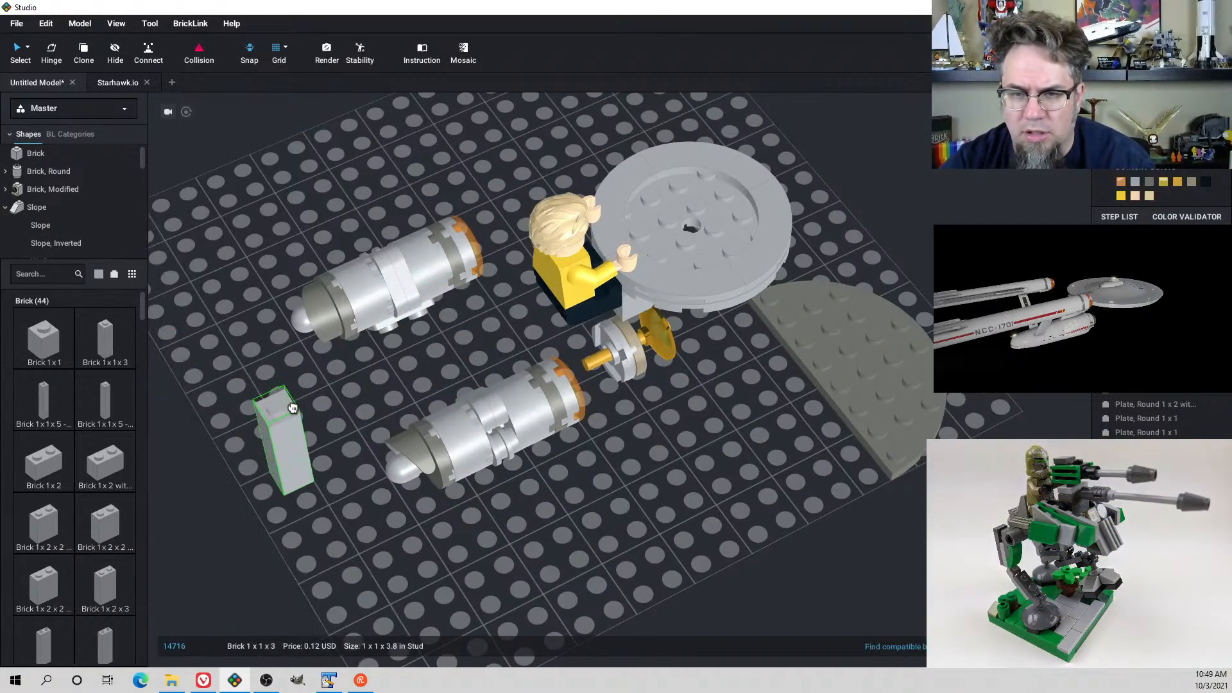
# Build a slanted pylon from two Brick 1 x 1 parts beneath the far nacelle and copy the pair onto the near nacelle
pyautogui.click(45, 352)
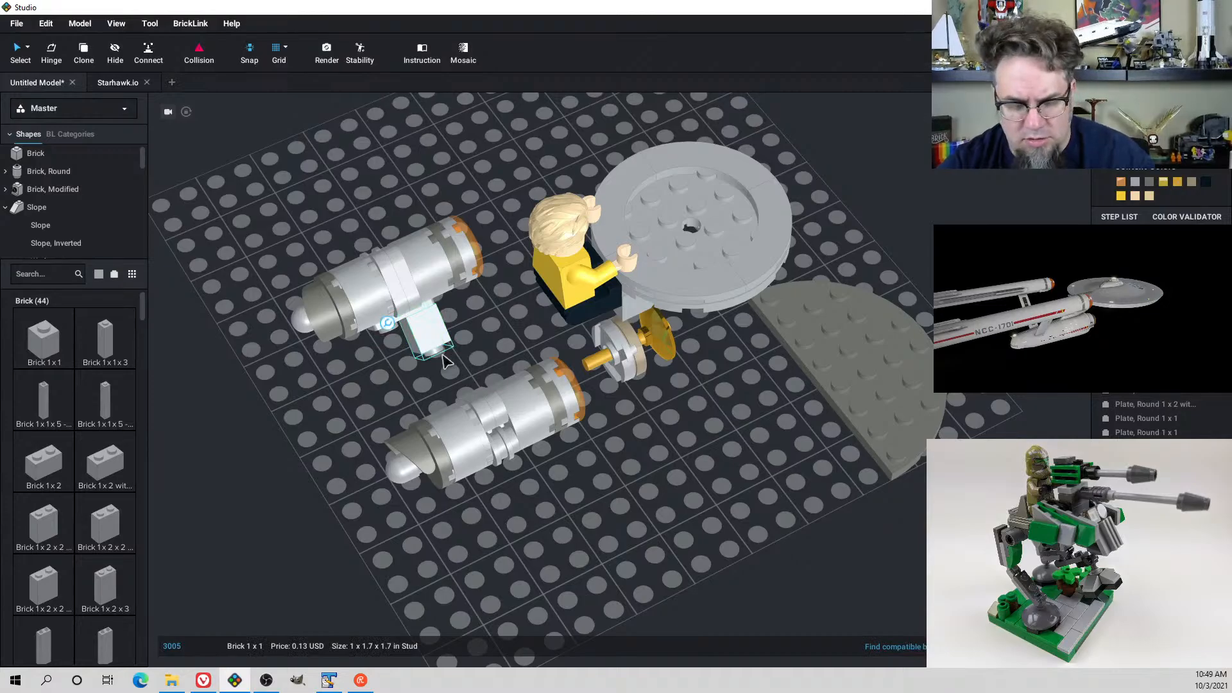
pyautogui.click(444, 357)
pyautogui.moveTo(457, 379); pyautogui.dragTo(513, 328, button='right')
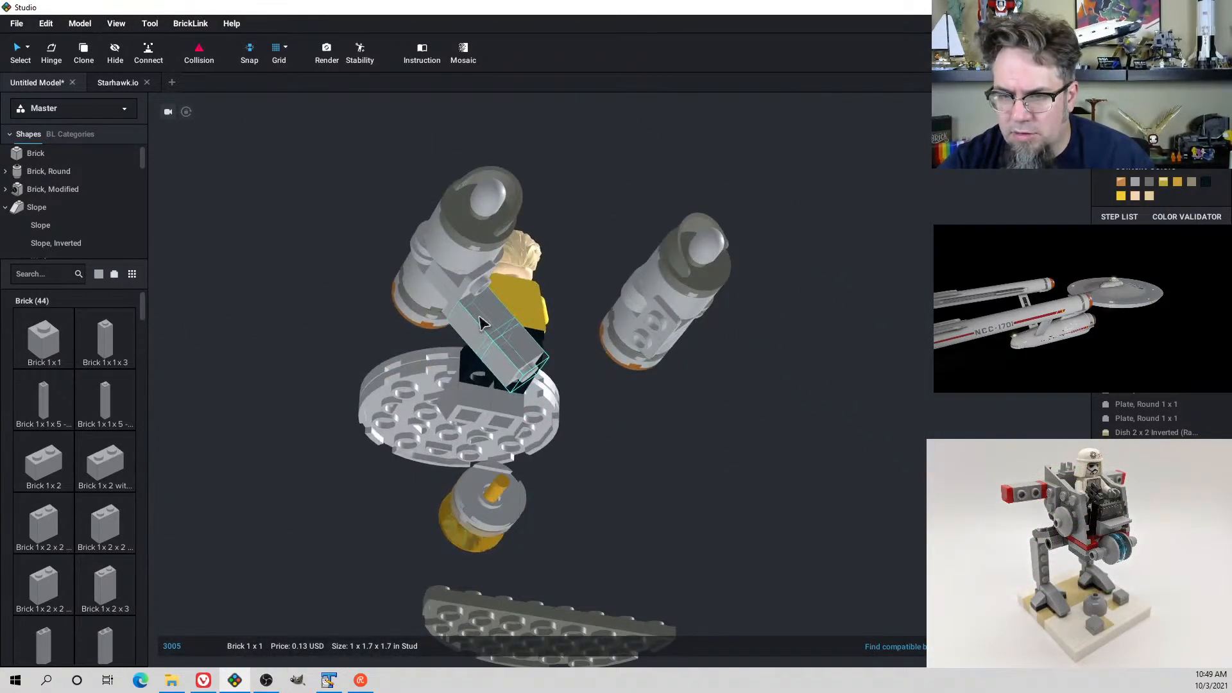
pyautogui.moveTo(502, 365); pyautogui.dragTo(608, 368)
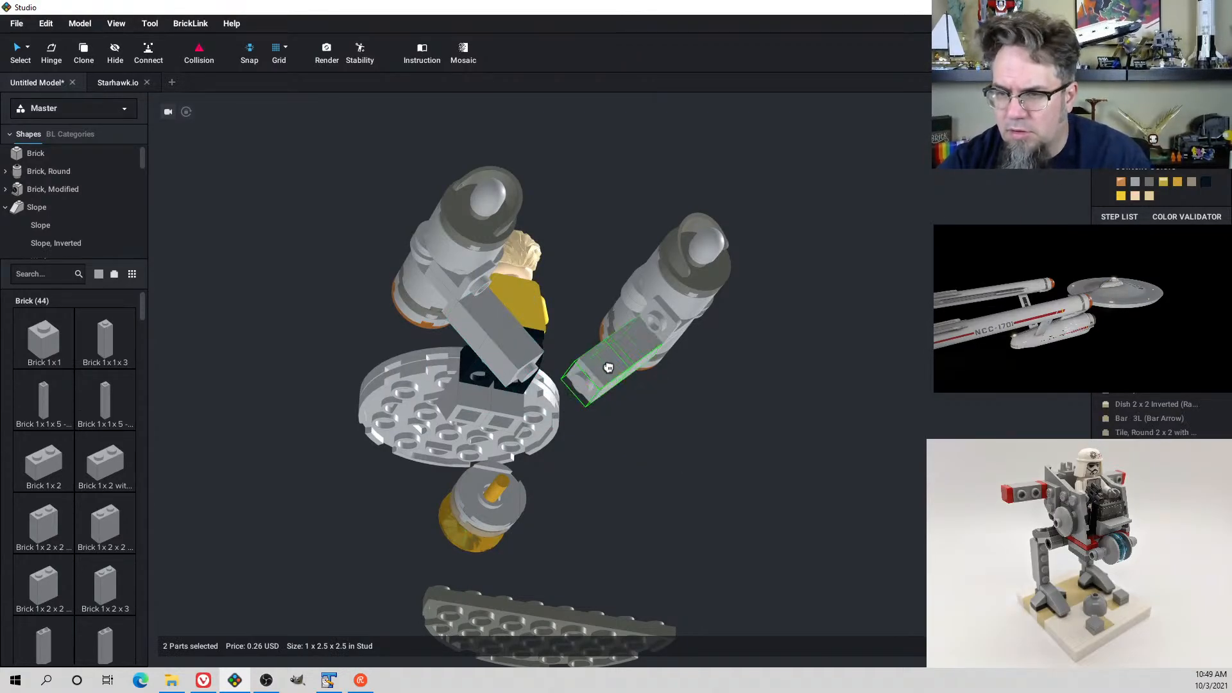
pyautogui.moveTo(626, 379); pyautogui.dragTo(523, 408, button='right')
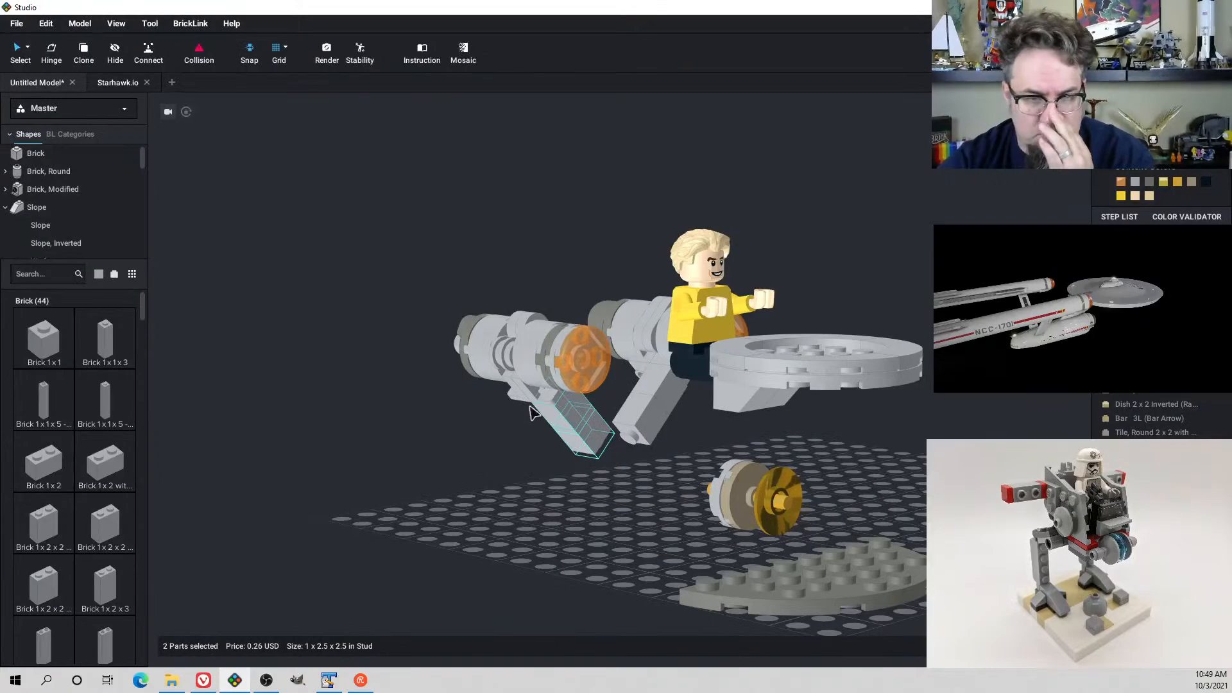
# Place a Plate, Round Corner 4 x 4 from the Plate, Round category on the baseplate and delete the Plate, Round Half 4 x 8
pyautogui.moveTo(913, 616); pyautogui.dragTo(918, 623, button='right')
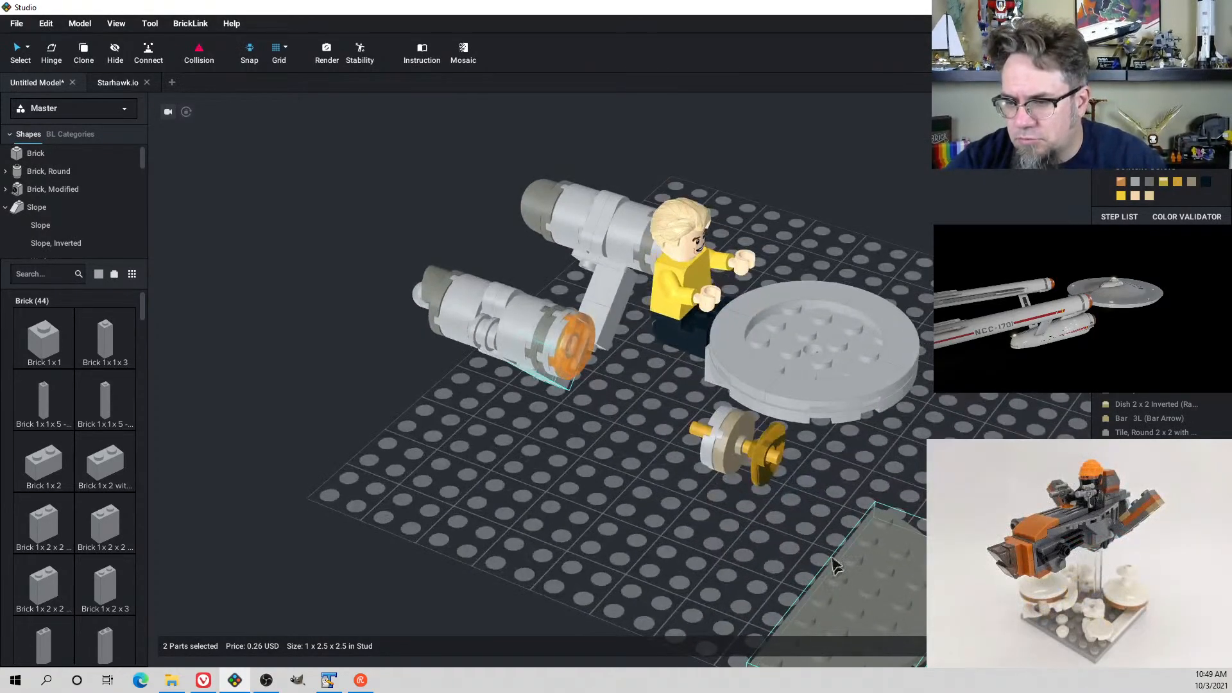
pyautogui.moveTo(834, 564); pyautogui.dragTo(821, 497, button='middle')
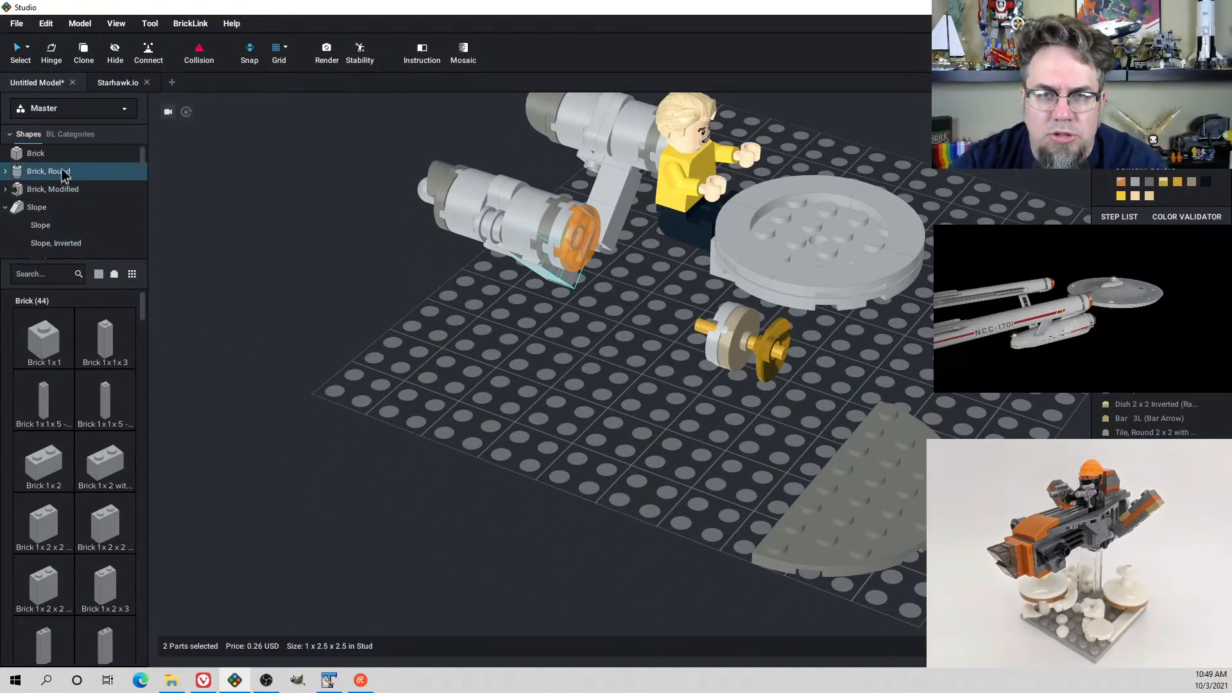
pyautogui.scroll(-3, 84, 212)
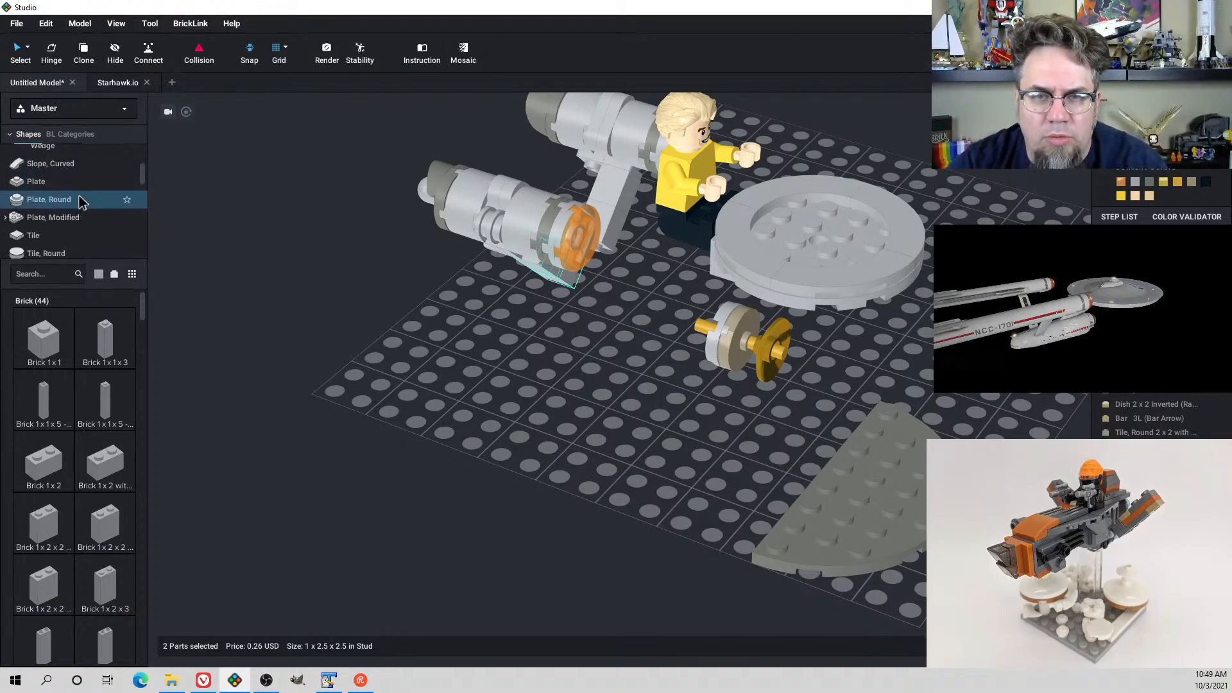
pyautogui.click(74, 201)
pyautogui.scroll(-3, 74, 473)
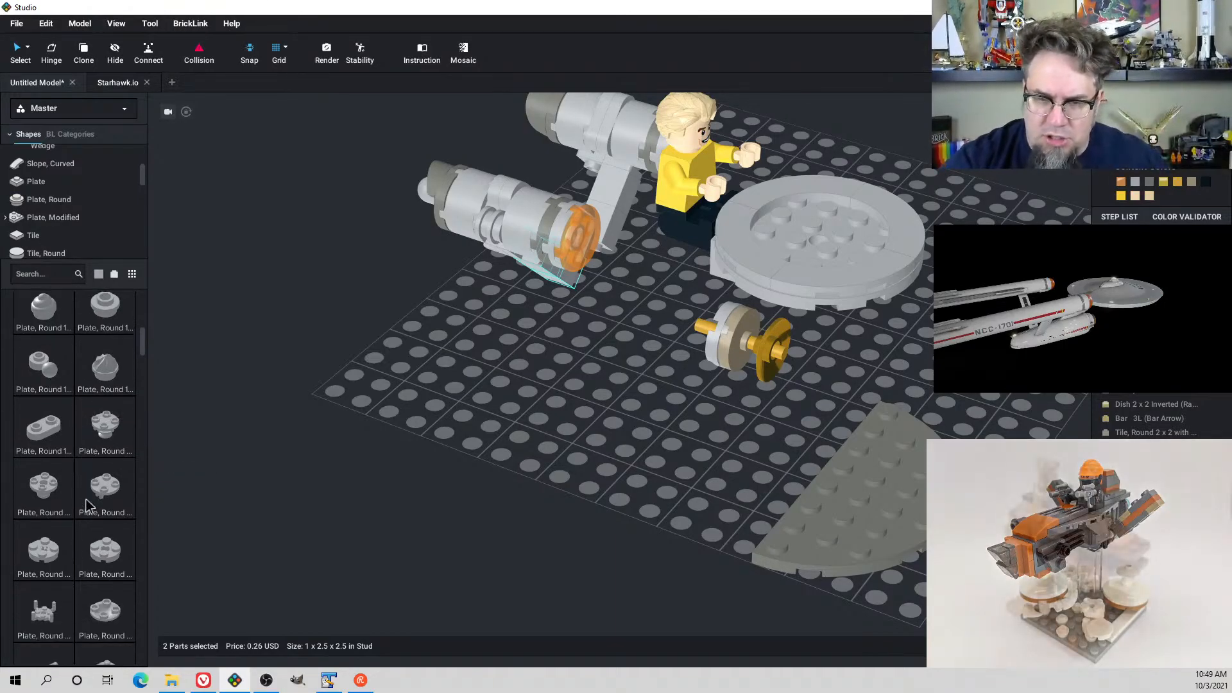
pyautogui.scroll(-5, 68, 521)
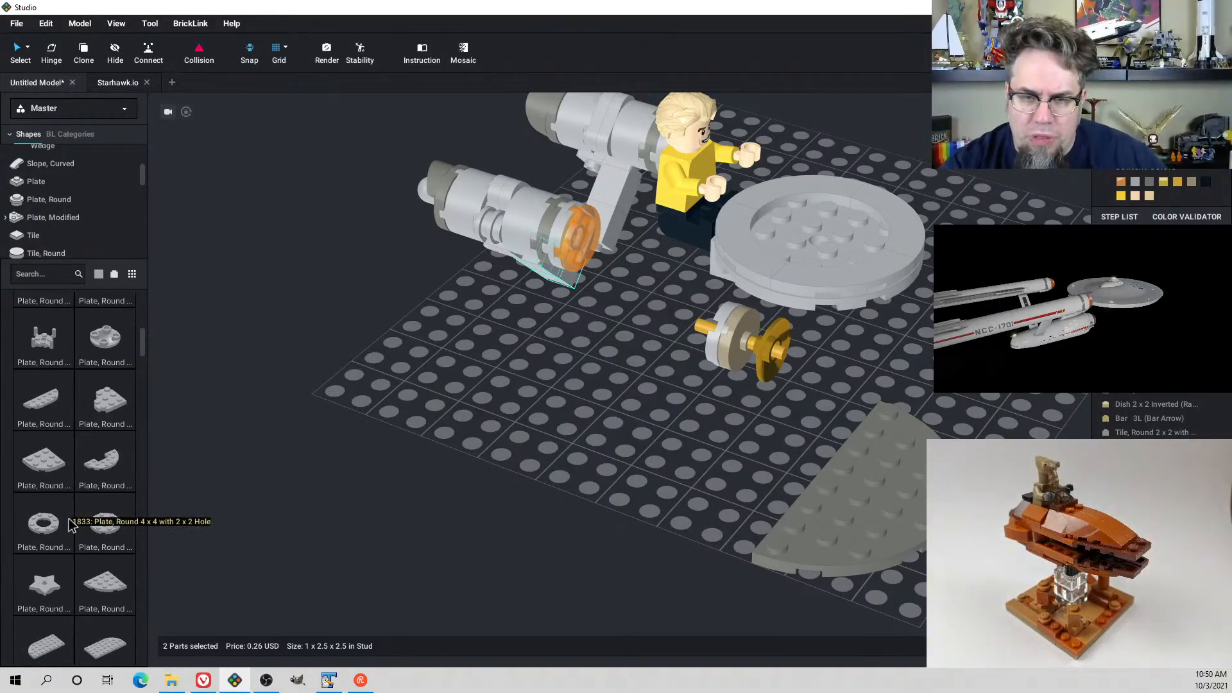
pyautogui.scroll(-3, 96, 494)
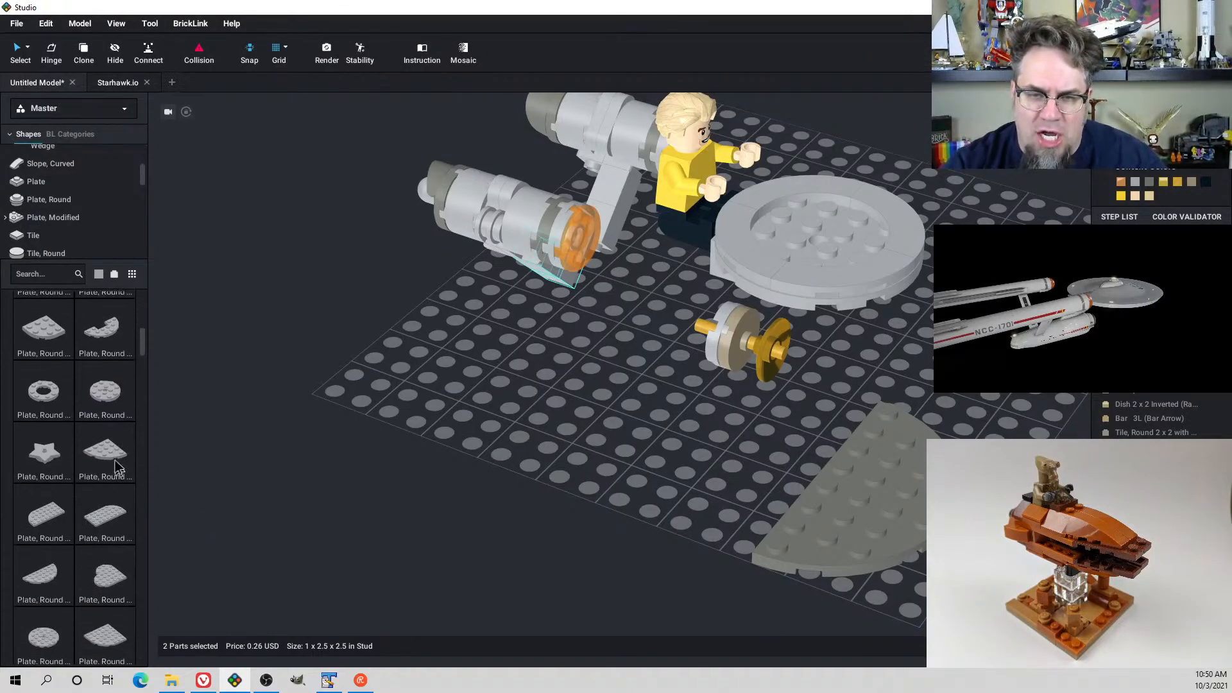
pyautogui.moveTo(110, 457); pyautogui.dragTo(669, 544)
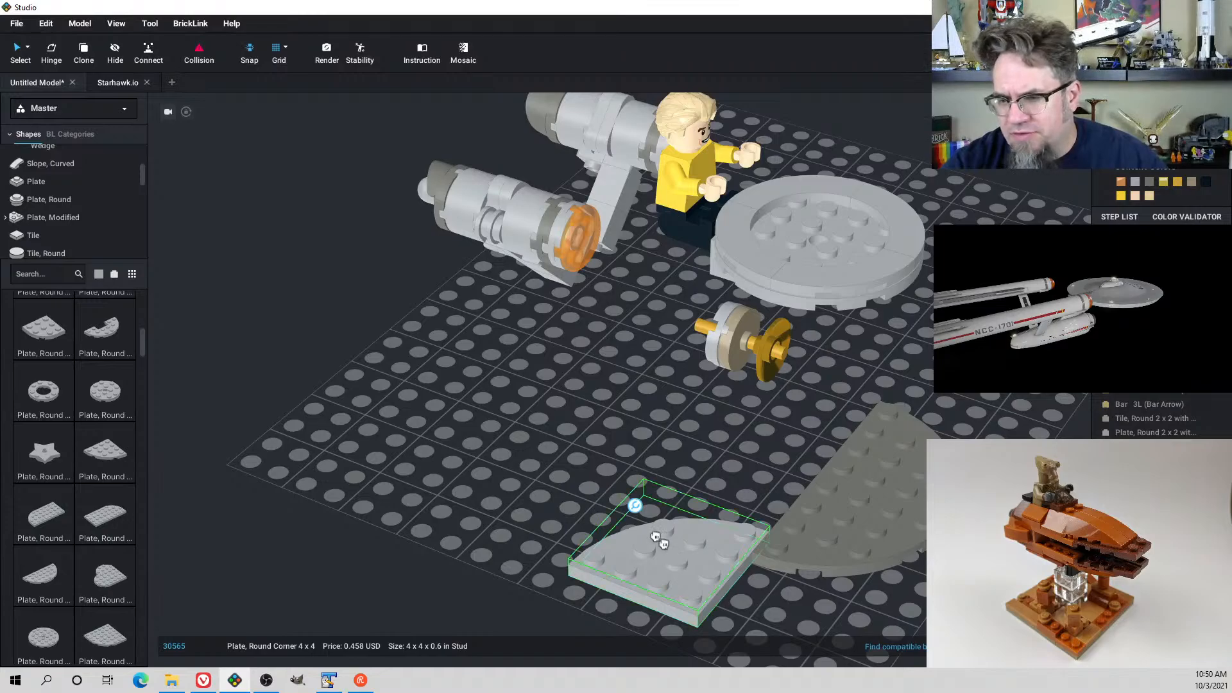
pyautogui.moveTo(663, 544); pyautogui.dragTo(501, 464)
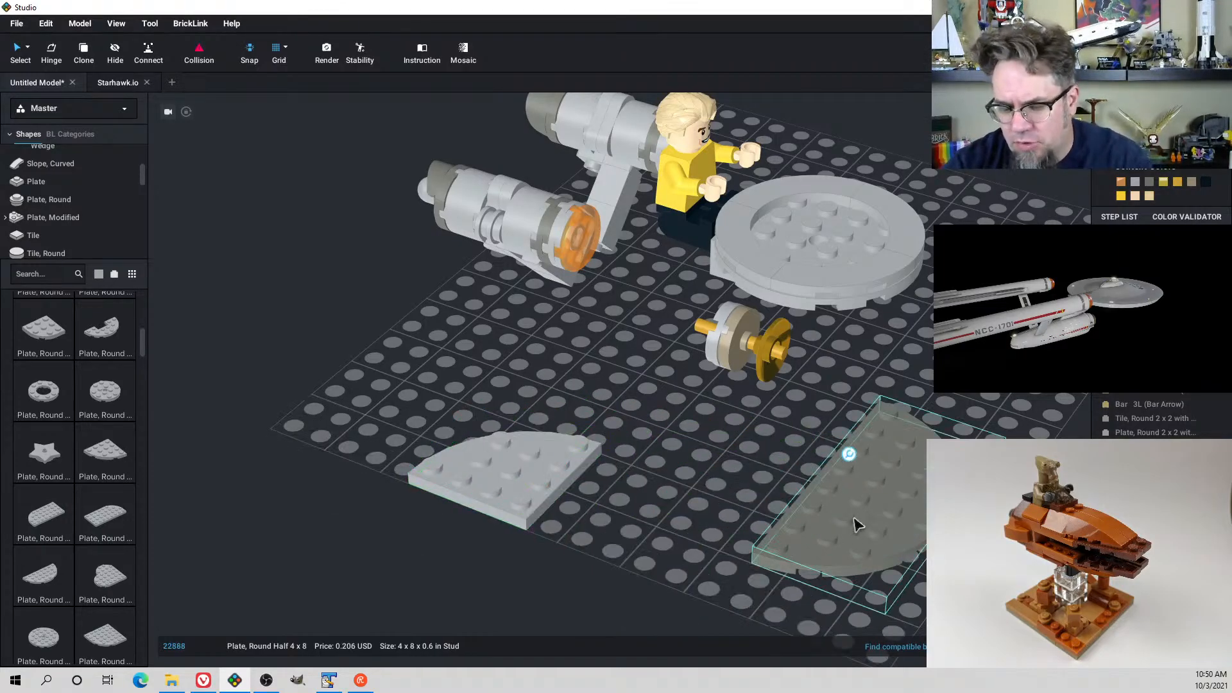
pyautogui.press('Delete')
# Duplicate the round corner plate, rotate the copy beside the original to form a half circle, and select both plates
pyautogui.moveTo(776, 494)
pyautogui.mouseDown(button='right')
pyautogui.moveTo(782, 485)
pyautogui.moveTo(773, 491)
pyautogui.mouseUp(button='right')
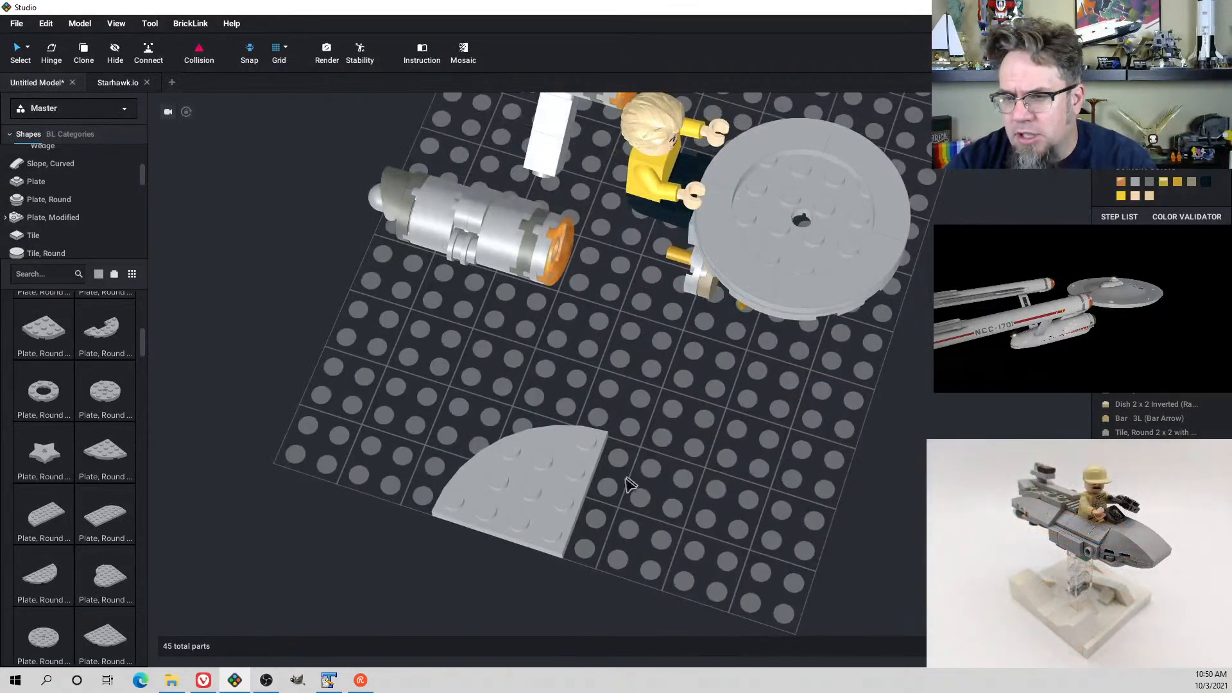
pyautogui.hotkey('ctrl', 'c')
pyautogui.hotkey('ctrl', 'v')
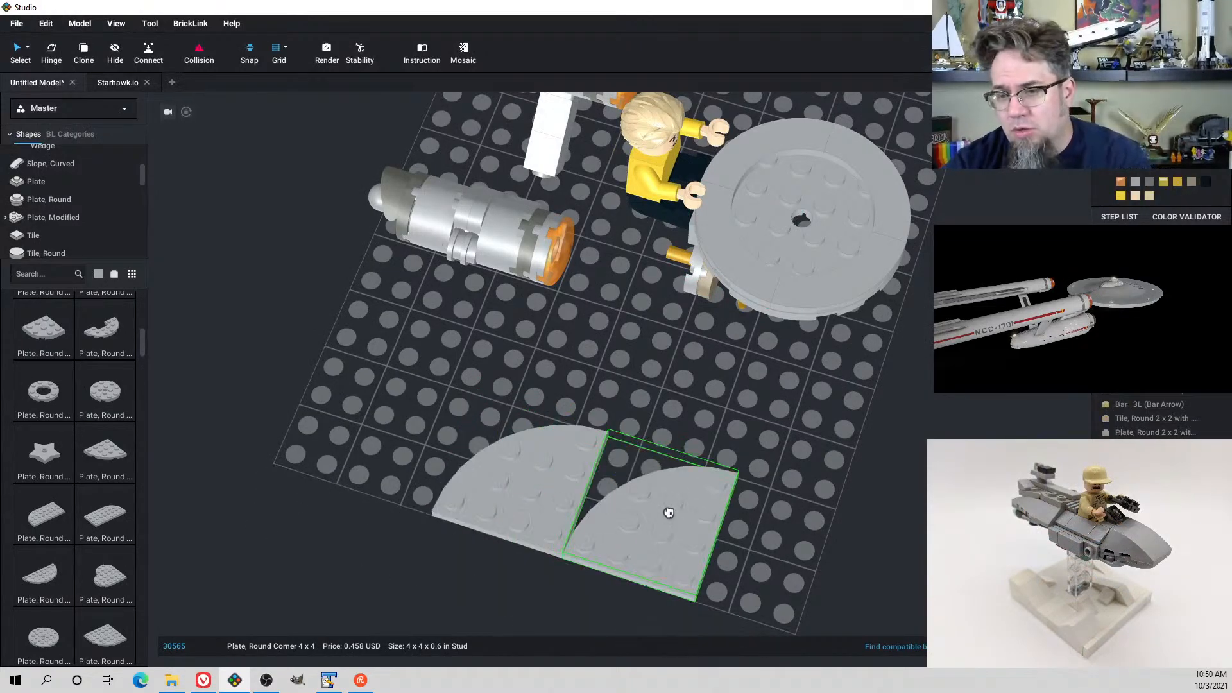
pyautogui.press('Right')
pyautogui.moveTo(435, 441); pyautogui.dragTo(684, 583)
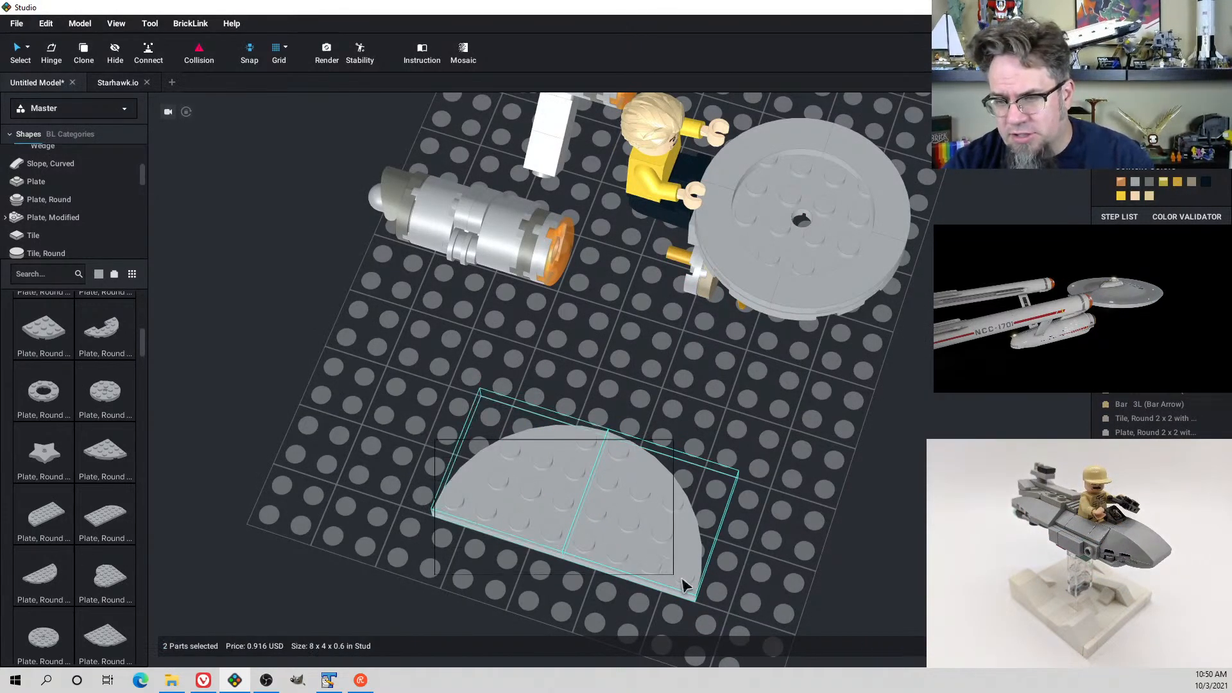
# Duplicate the half-disc of two quarter-round plates and place the rotated copy against it to complete an 8 x 8 disc
pyautogui.hotkey('ctrl', 'c')
pyautogui.hotkey('ctrl', 'v')
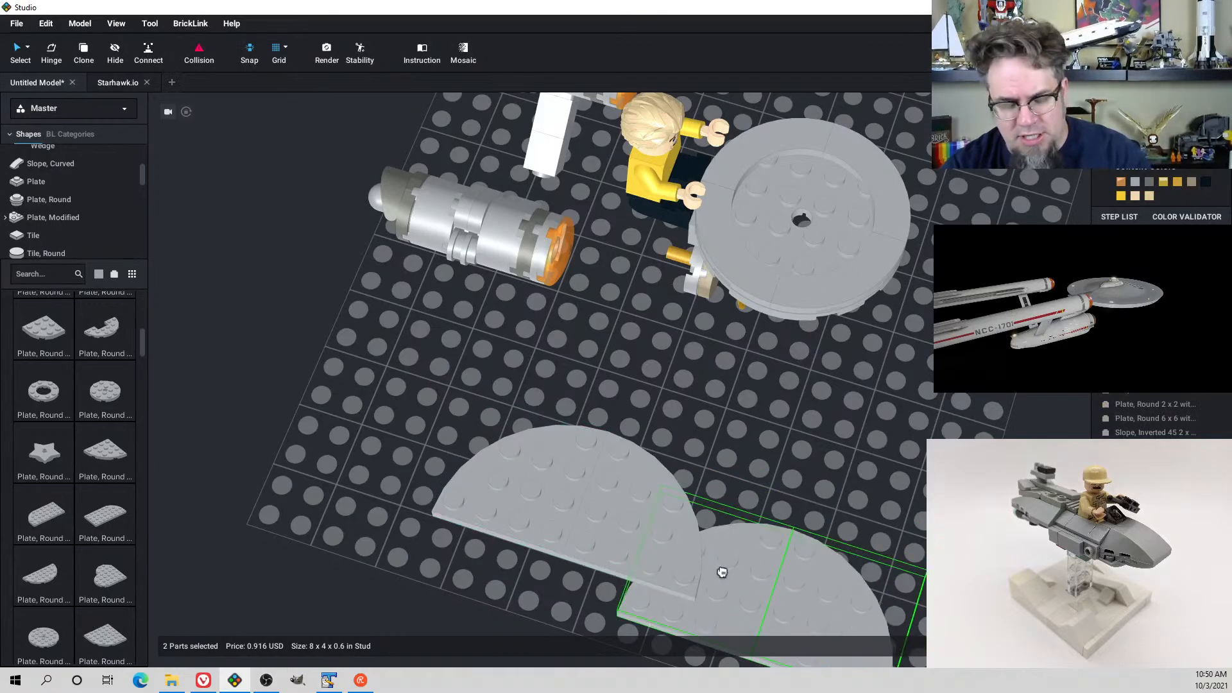
pyautogui.moveTo(720, 572); pyautogui.dragTo(732, 503, button='middle')
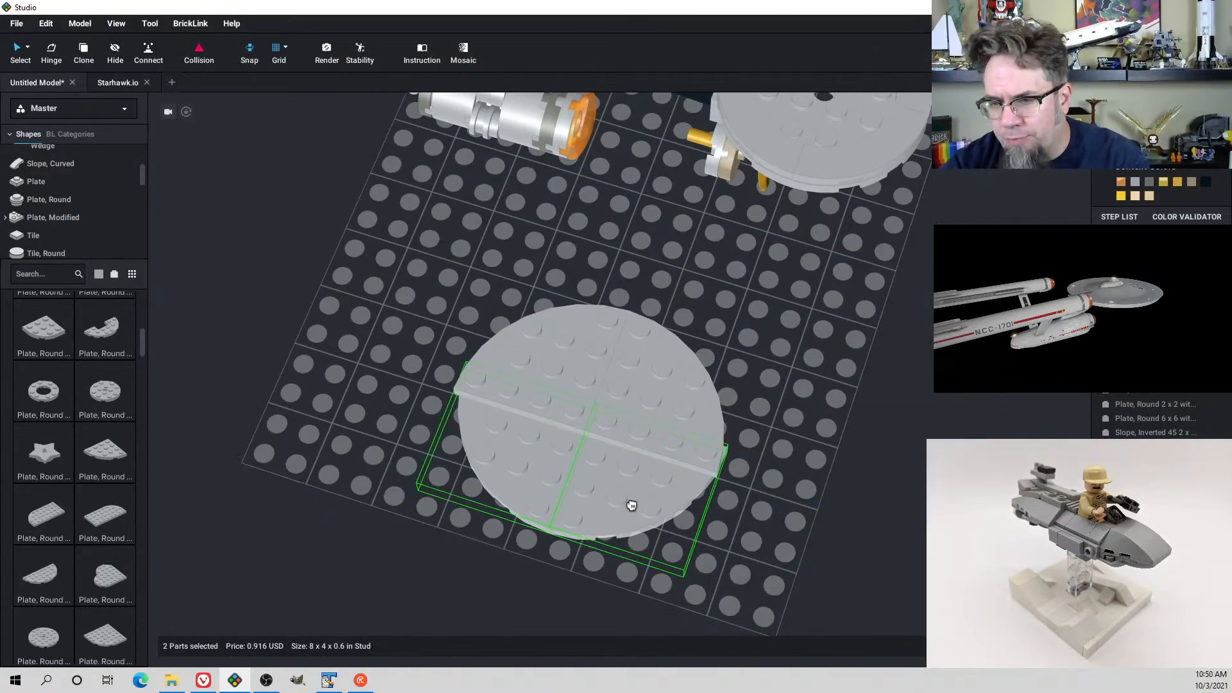
pyautogui.moveTo(682, 514); pyautogui.dragTo(699, 482, button='right')
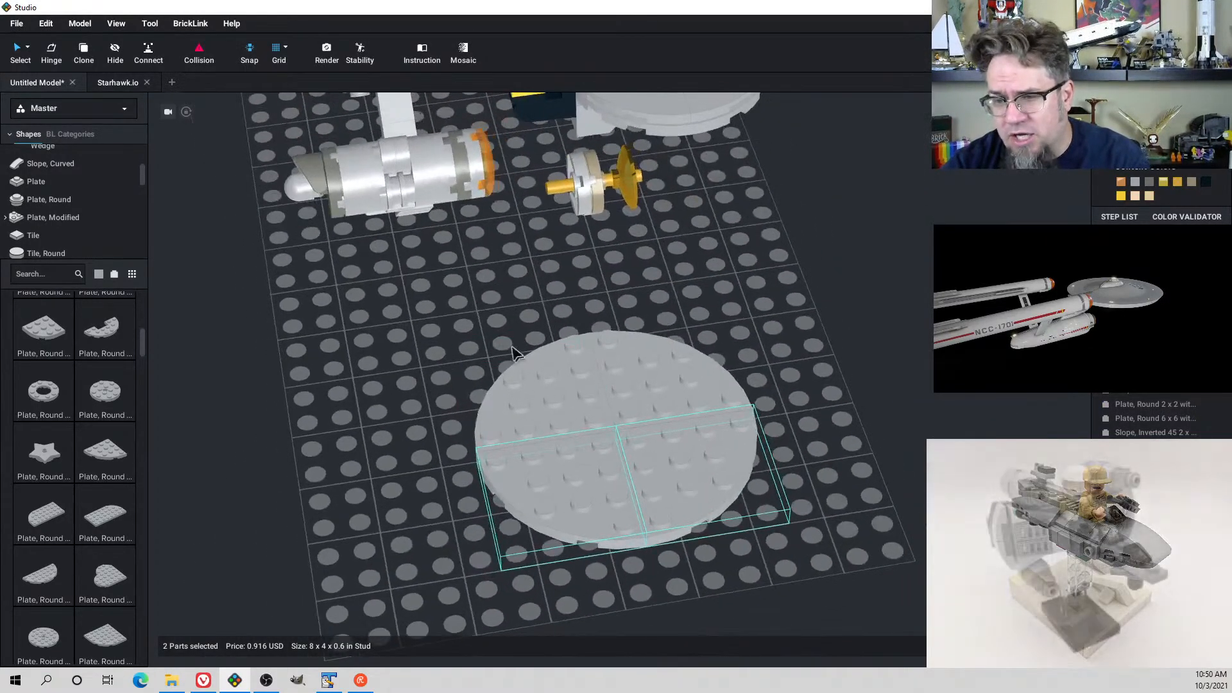
# Move the 6 x 6 round plate with hole from the old saucer onto the centre of the 8 x 8 disc
pyautogui.moveTo(495, 333); pyautogui.dragTo(712, 525)
pyautogui.moveTo(764, 403); pyautogui.dragTo(731, 457, button='middle')
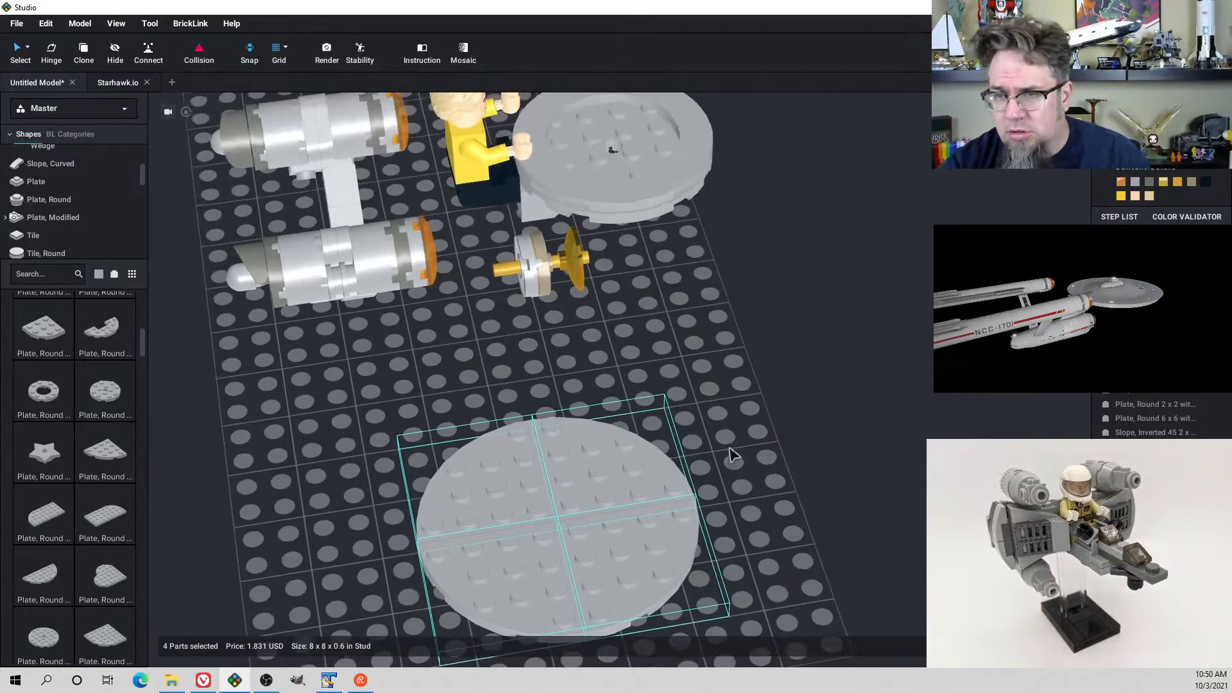
pyautogui.moveTo(621, 167); pyautogui.dragTo(562, 541)
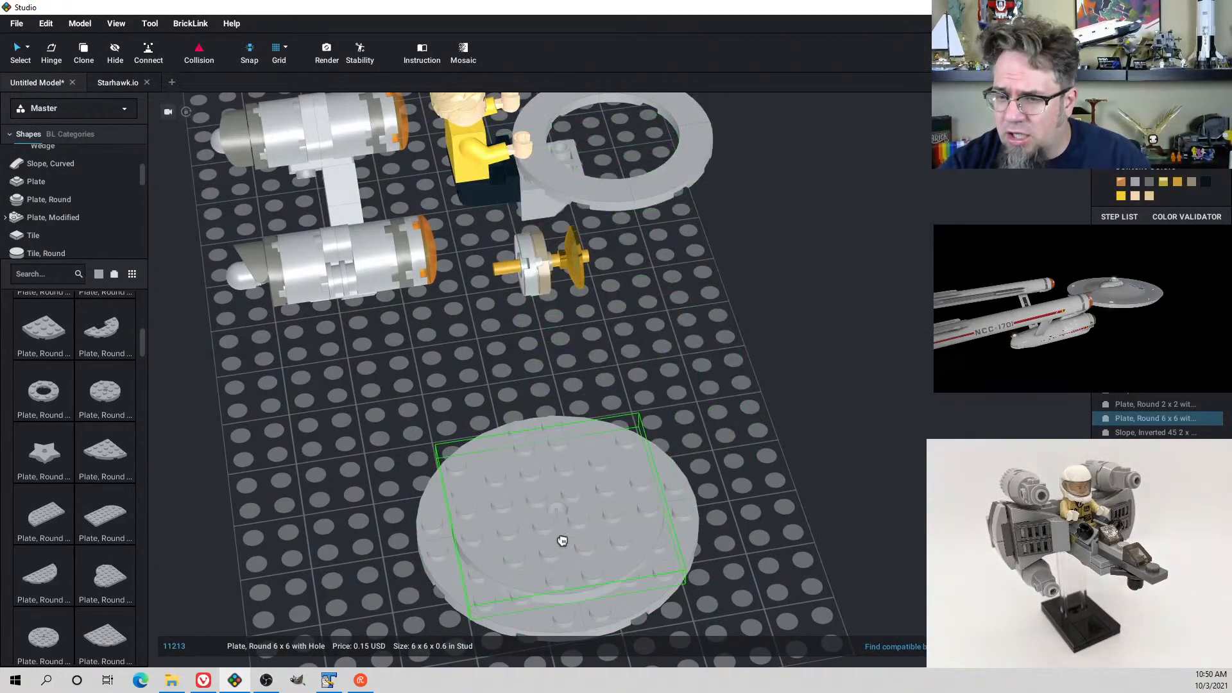
pyautogui.moveTo(590, 527); pyautogui.dragTo(616, 502, button='right')
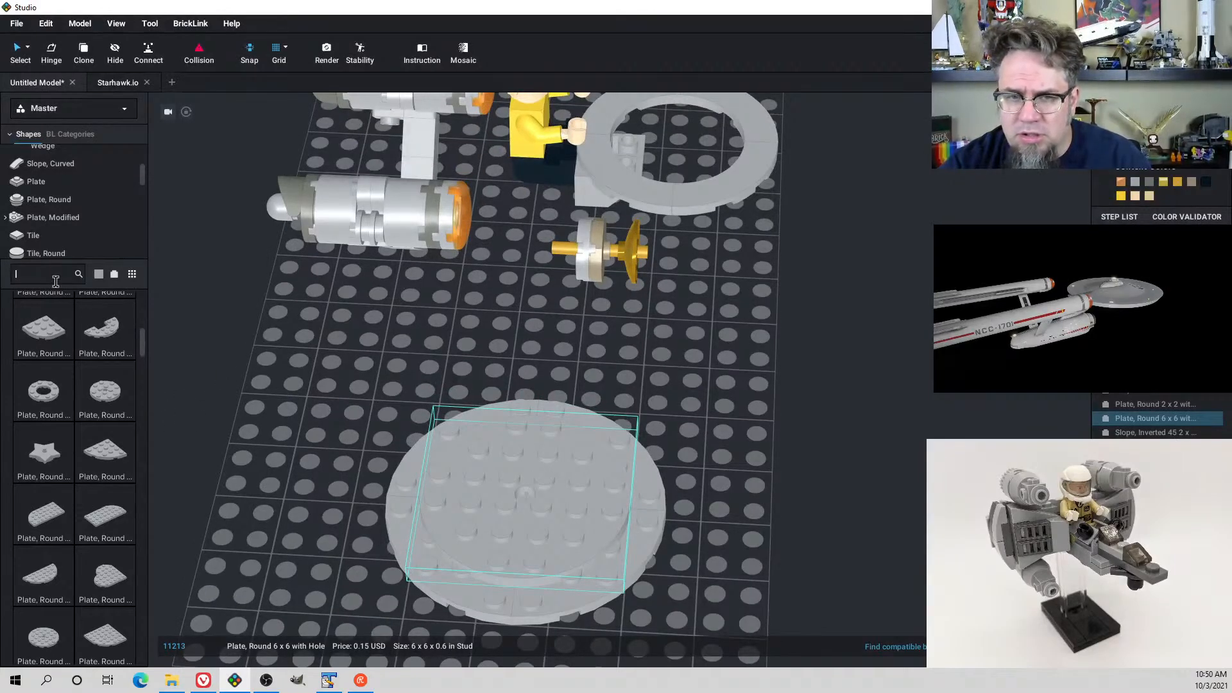
# Search the parts for "round tile" and ring the 6 x 6 plate with four 4 x 4 Macaroni Wide round-corner tiles
pyautogui.write('round tile')
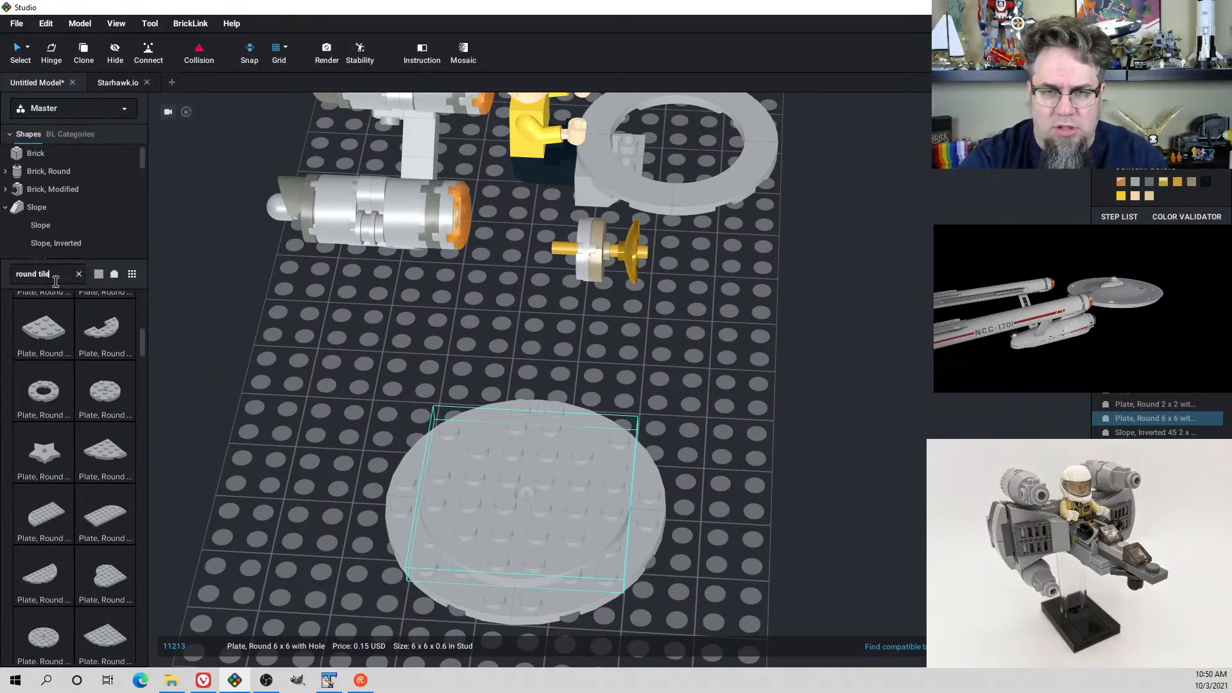
pyautogui.scroll(-5, 85, 531)
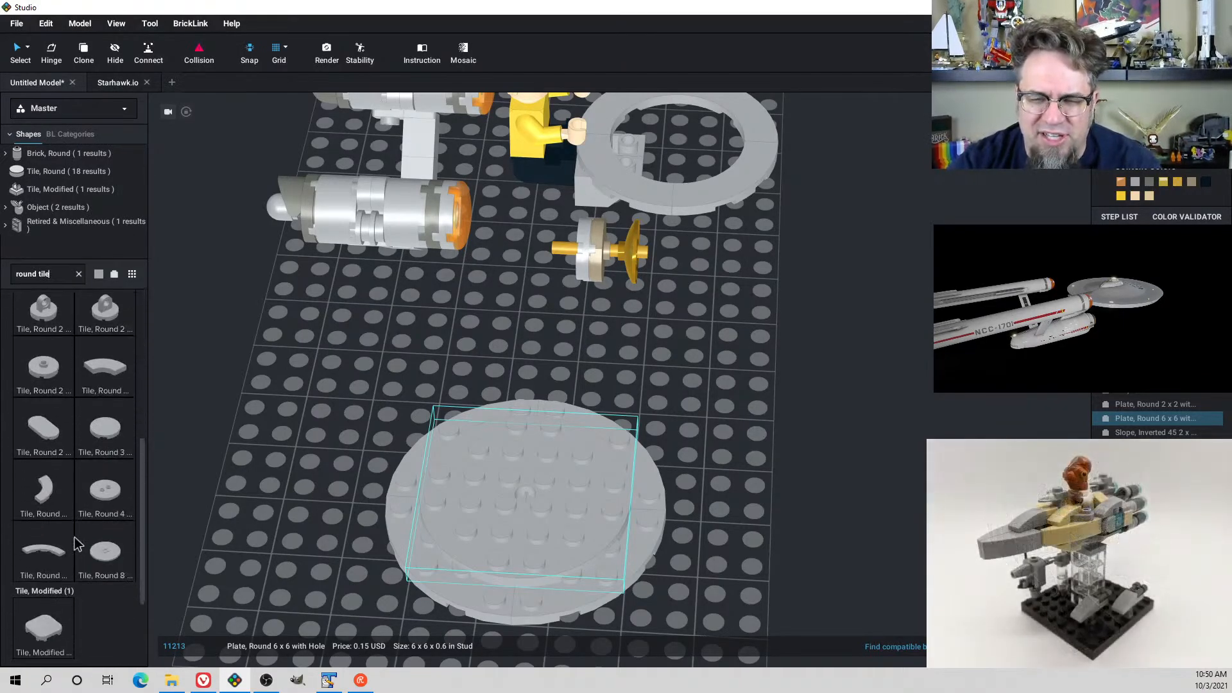
pyautogui.scroll(-3, 74, 537)
pyautogui.moveTo(56, 397); pyautogui.dragTo(504, 484)
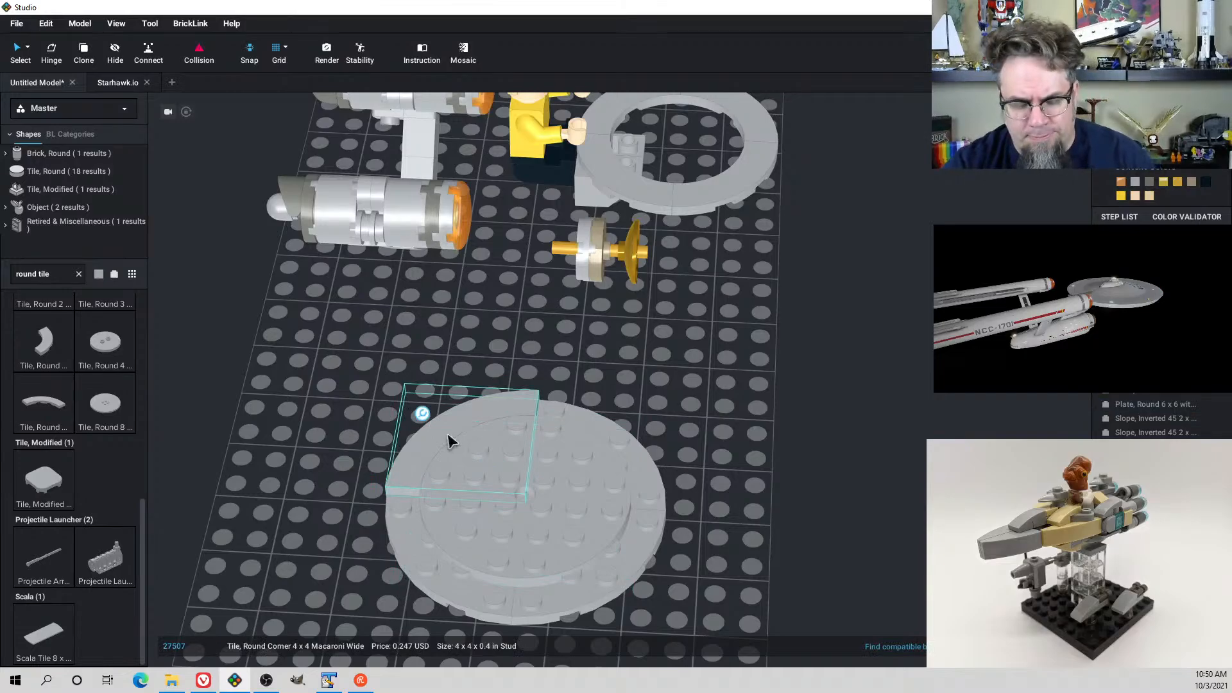
pyautogui.moveTo(449, 442); pyautogui.dragTo(536, 498)
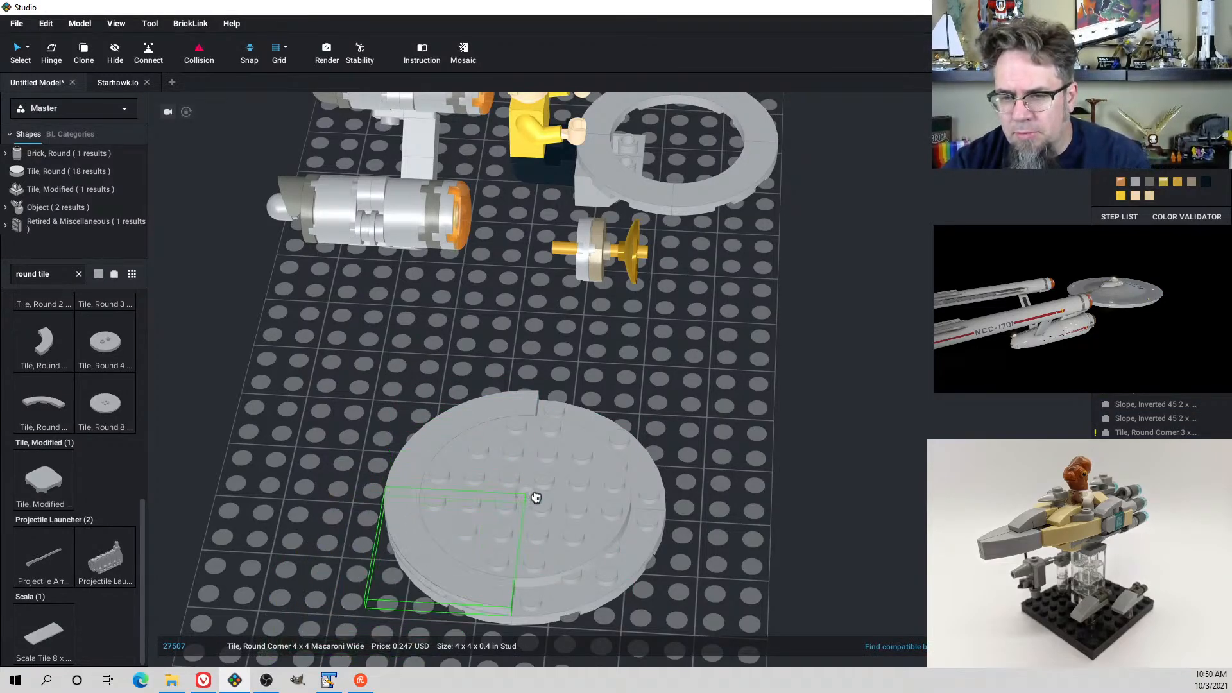
pyautogui.moveTo(429, 460); pyautogui.dragTo(545, 509)
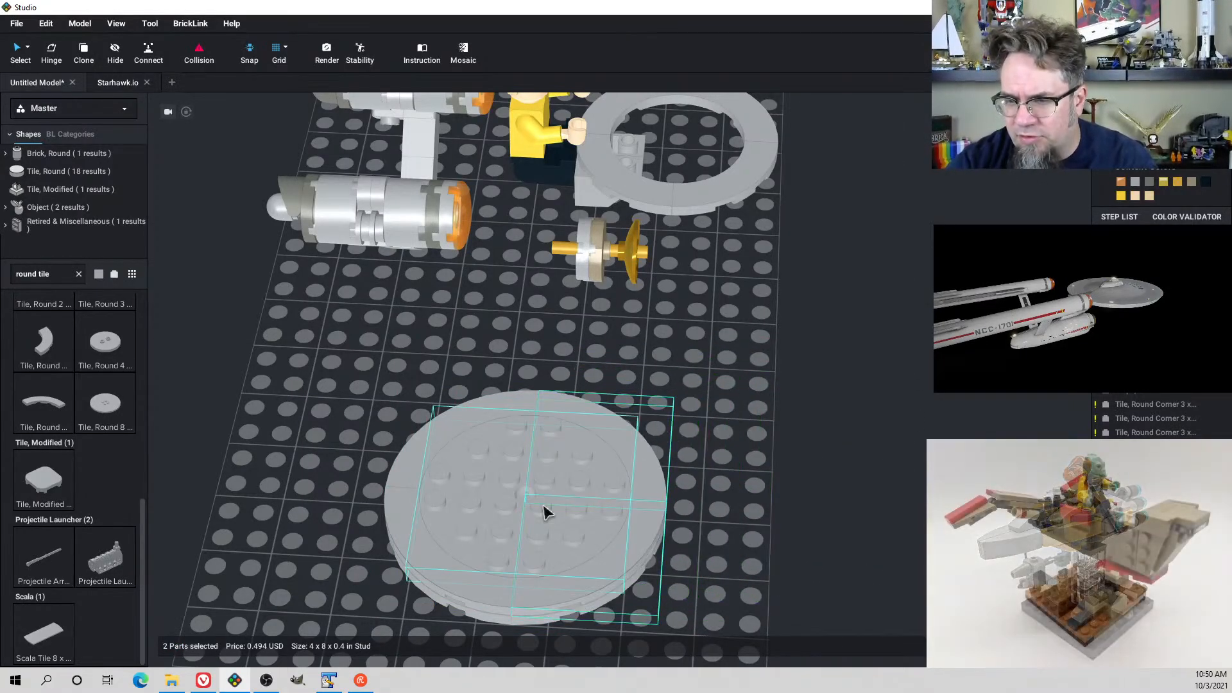
# Delete the old saucer's round-corner tile ring left above the inverted slopes
pyautogui.moveTo(704, 353); pyautogui.dragTo(696, 341, button='right')
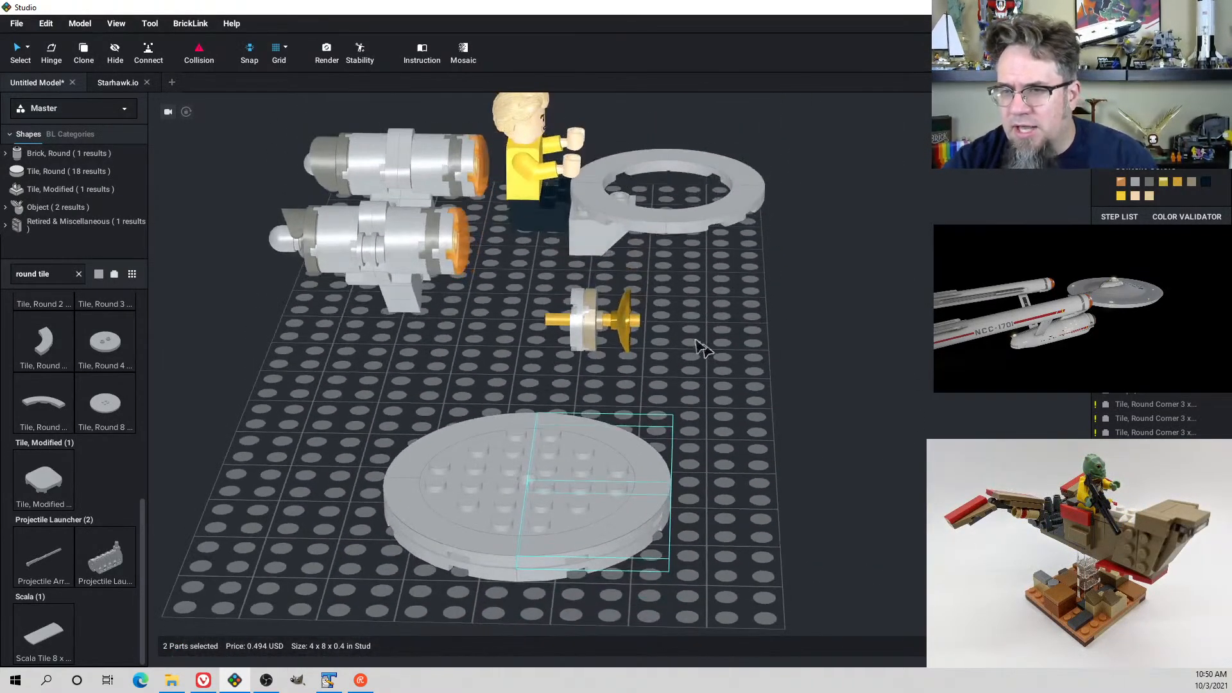
pyautogui.moveTo(770, 275); pyautogui.dragTo(722, 144)
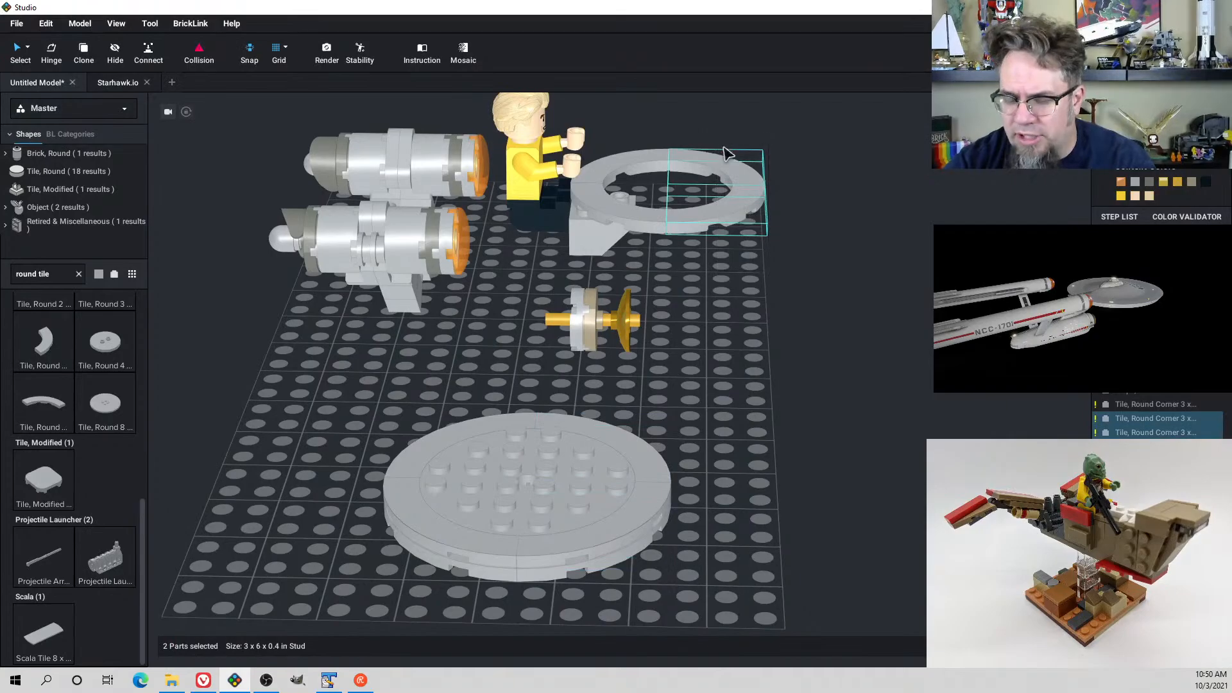
pyautogui.press('Delete')
pyautogui.click(642, 157)
pyautogui.press('Delete')
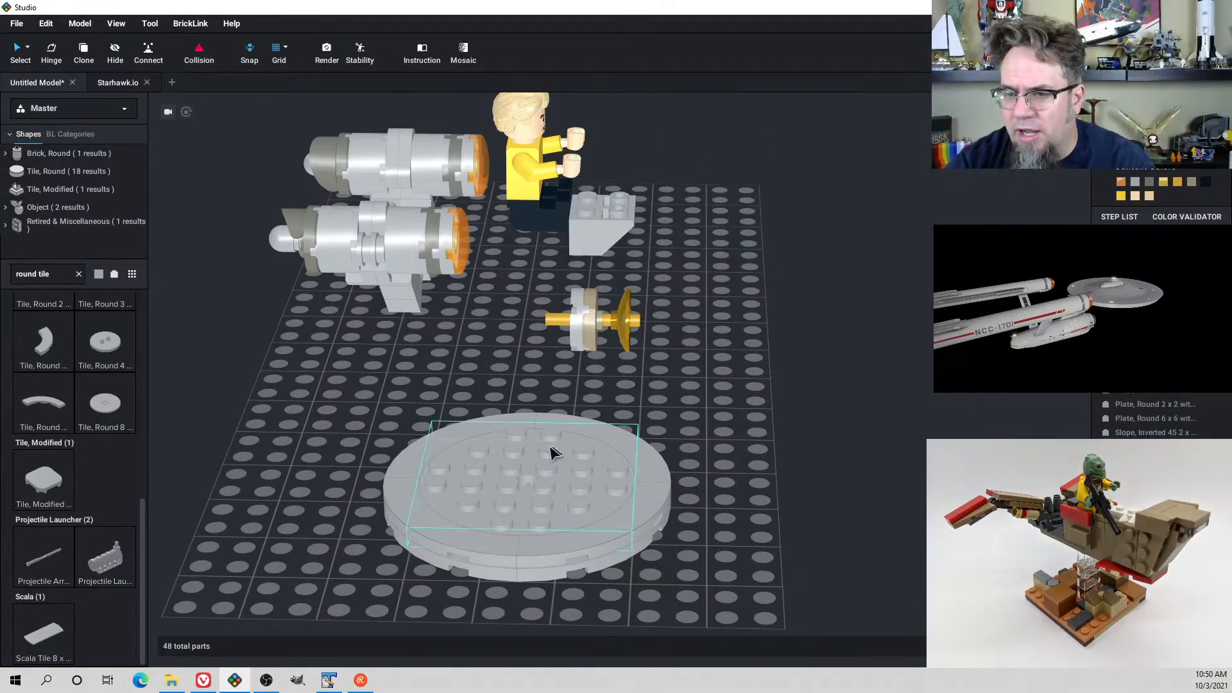
# Move the complete nine-part 8 x 8 saucer to the old saucer's place in front of the minifigure
pyautogui.moveTo(365, 415); pyautogui.dragTo(586, 539)
pyautogui.moveTo(526, 485); pyautogui.dragTo(868, 339)
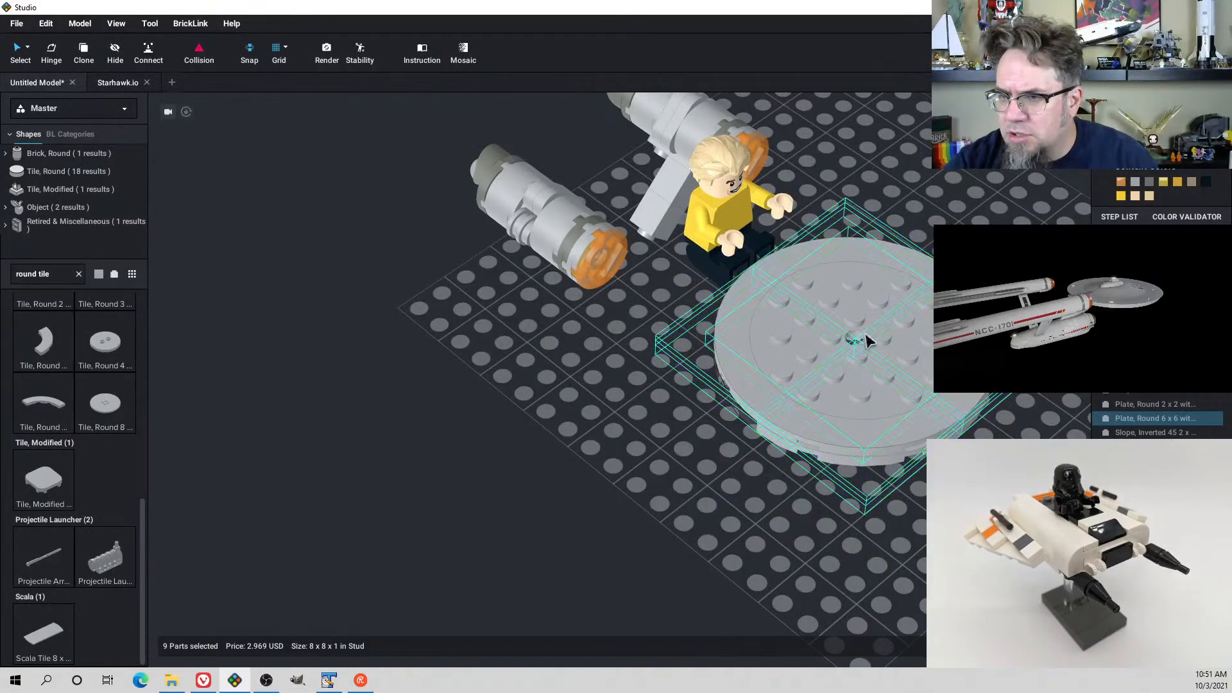
pyautogui.moveTo(867, 336); pyautogui.dragTo(887, 355, button='right')
# Reposition the inverted 45 2 x 1 slopes side by side beneath the saucer's rear edge
pyautogui.click(804, 446)
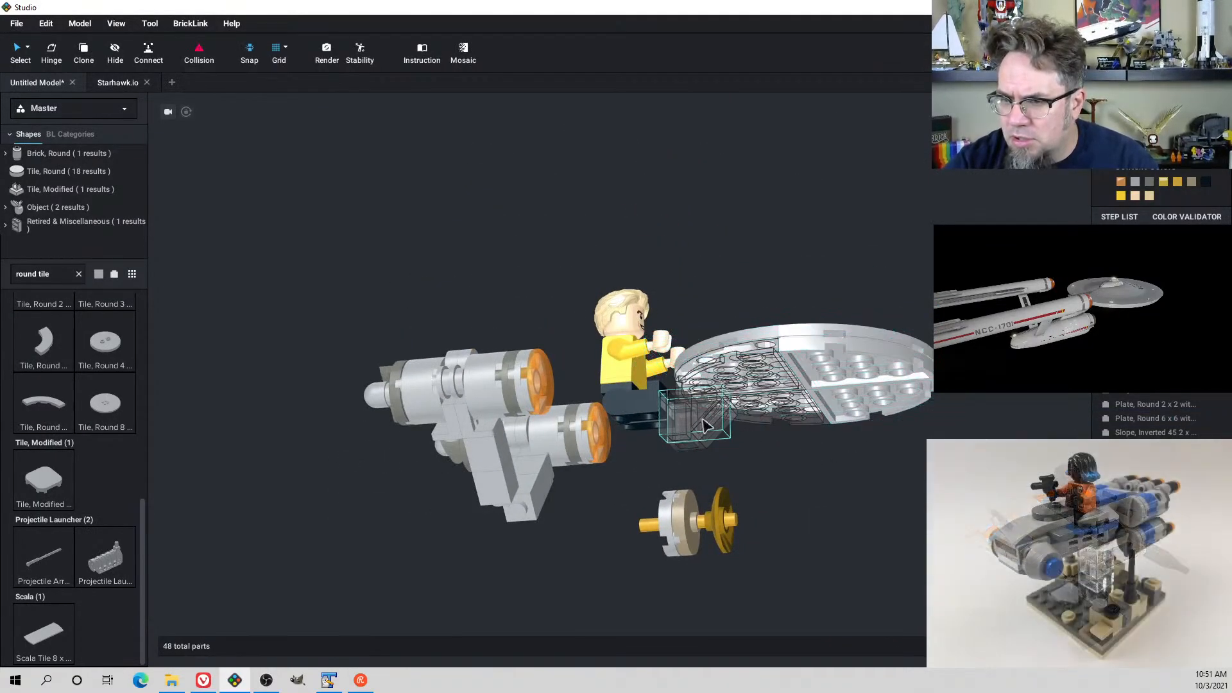
pyautogui.moveTo(704, 425); pyautogui.dragTo(726, 420)
pyautogui.moveTo(723, 424); pyautogui.dragTo(741, 403, button='right')
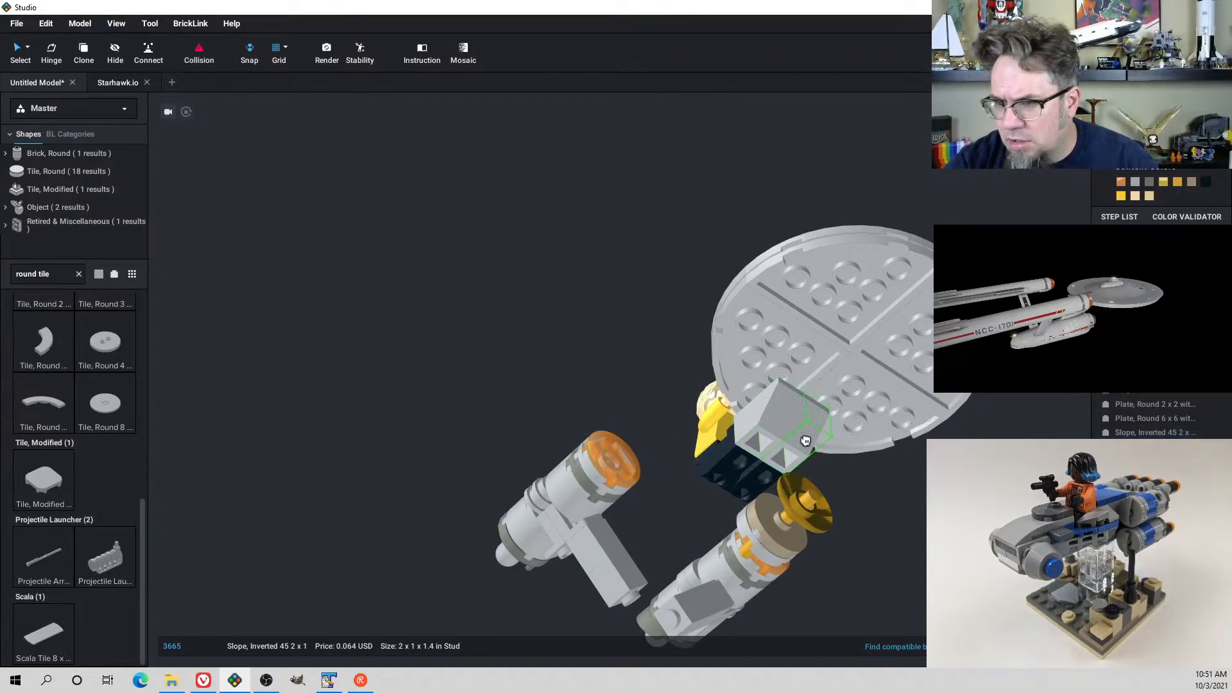
pyautogui.moveTo(801, 458); pyautogui.dragTo(851, 491, button='right')
# Select the saucer together with its inverted slopes and shift the assembly slightly closer to the minifigure
pyautogui.moveTo(775, 384); pyautogui.dragTo(657, 309)
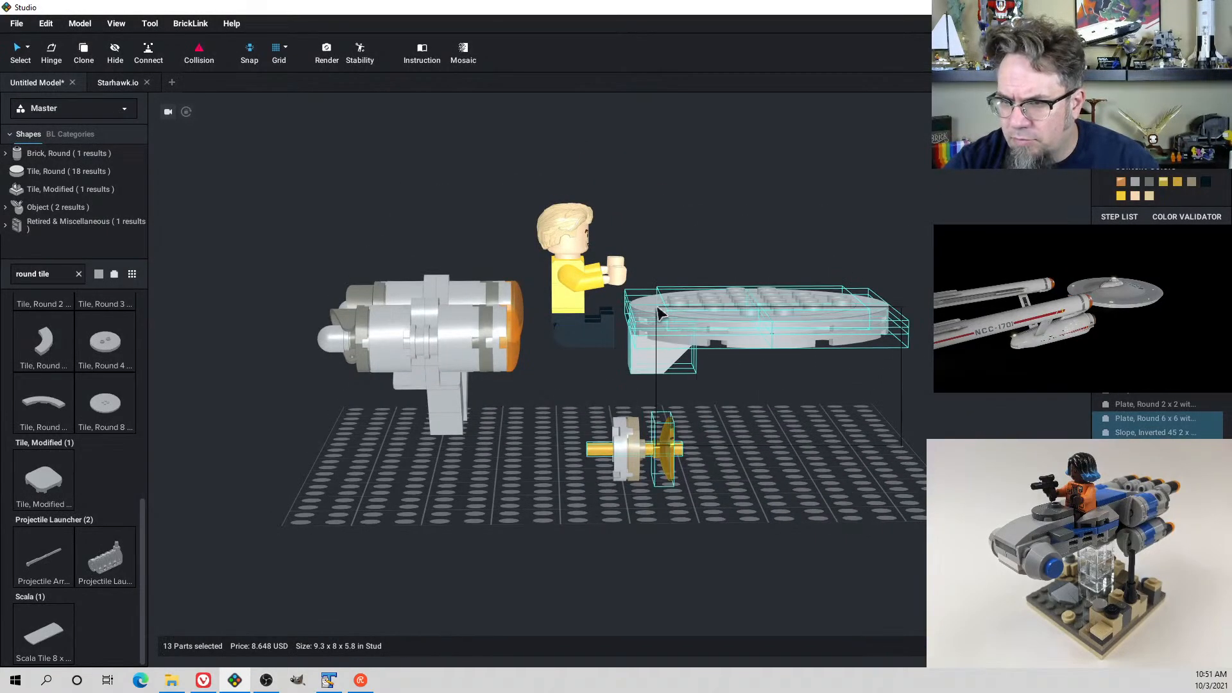
pyautogui.click(795, 416)
pyautogui.moveTo(800, 428); pyautogui.dragTo(805, 408, button='right')
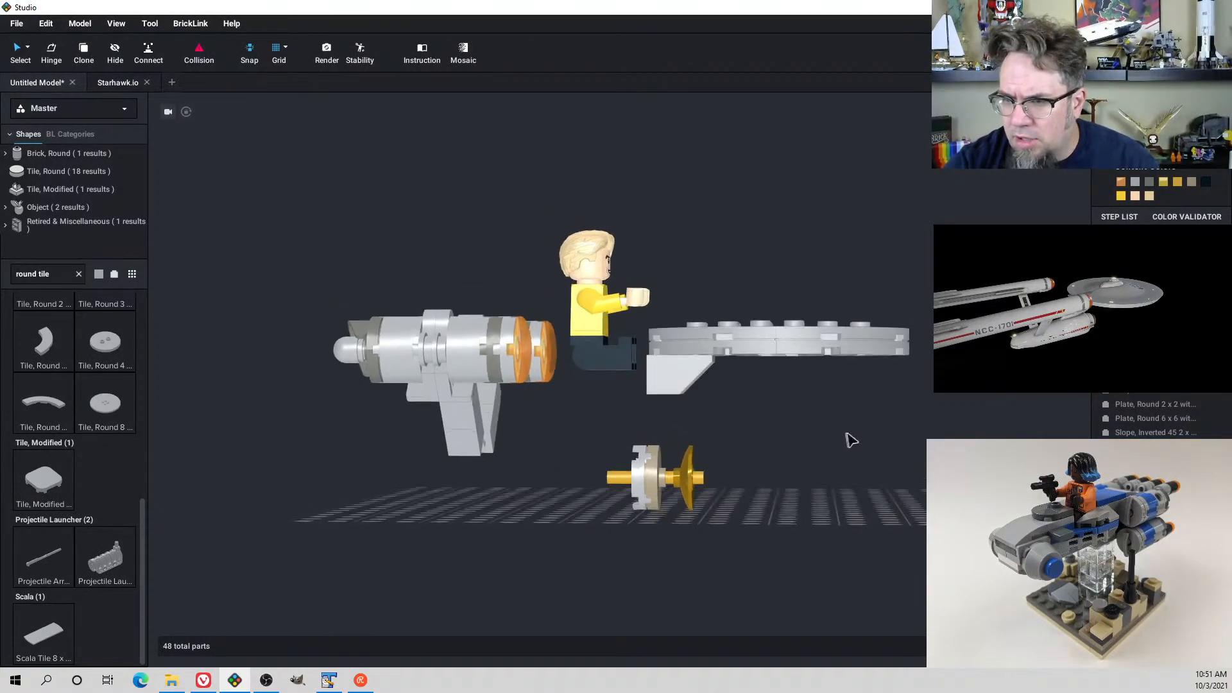
pyautogui.moveTo(887, 429); pyautogui.dragTo(681, 340)
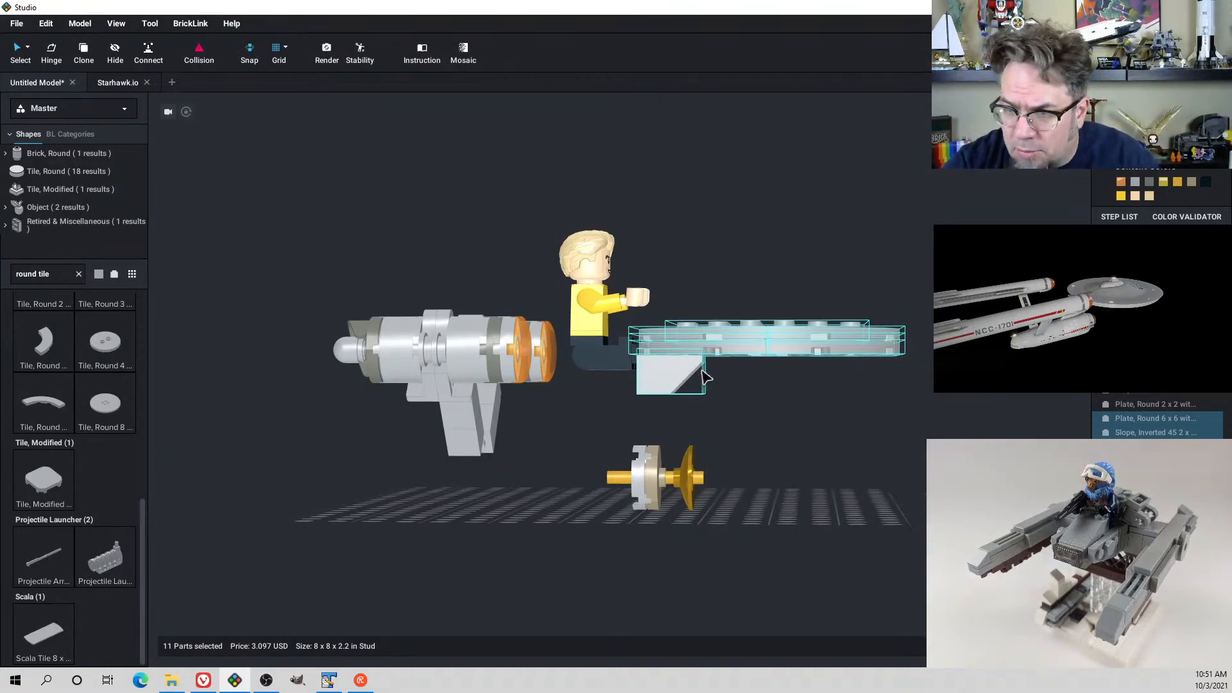
pyautogui.moveTo(749, 416)
pyautogui.mouseDown(button='right')
pyautogui.moveTo(715, 452)
pyautogui.moveTo(749, 436)
pyautogui.mouseUp(button='right')
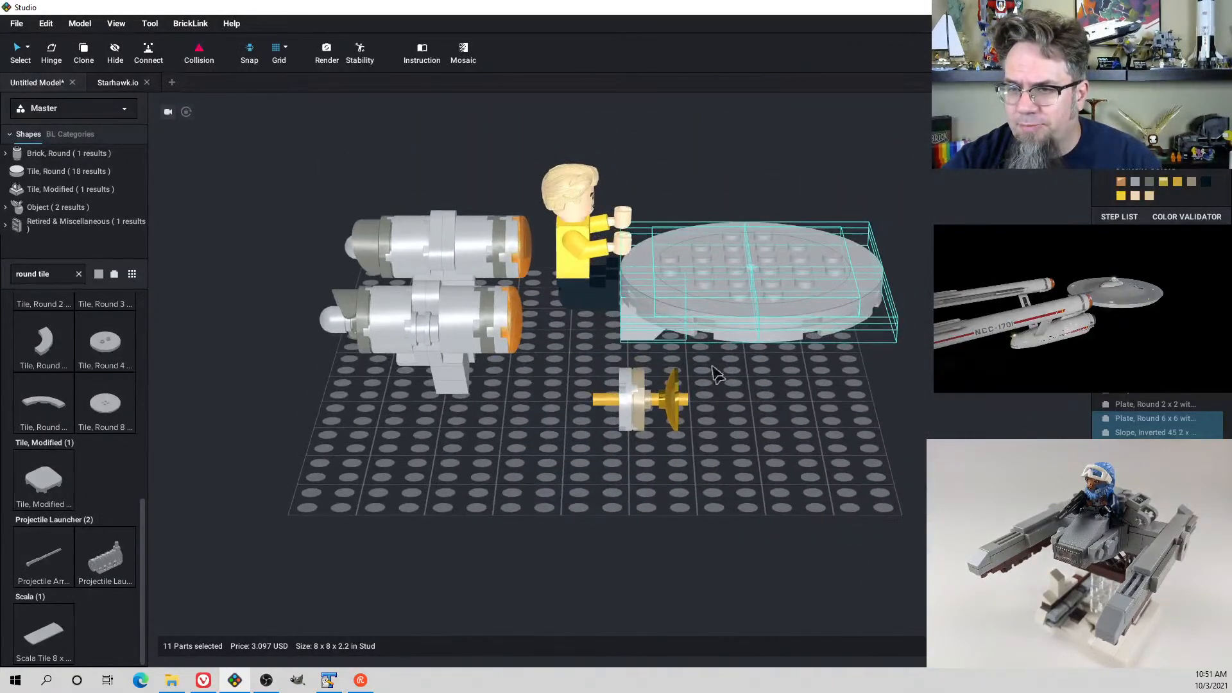
# Move the saucer assembly and the seated minifigure together back toward the two nacelles
pyautogui.moveTo(553, 157); pyautogui.dragTo(606, 385, button='right')
pyautogui.moveTo(320, 239); pyautogui.dragTo(644, 426)
pyautogui.press('d')
pyautogui.press('d')
pyautogui.press('d')
pyautogui.press('d')
pyautogui.press('d')
pyautogui.press('d')
pyautogui.press('d')
pyautogui.press('d')
pyautogui.press('d')
pyautogui.press('d')
pyautogui.press('d')
pyautogui.press('d')
pyautogui.press('d')
pyautogui.press('d')
pyautogui.press('d')
pyautogui.press('d')
pyautogui.press('d')
pyautogui.press('d')
pyautogui.press('d')
pyautogui.press('d')
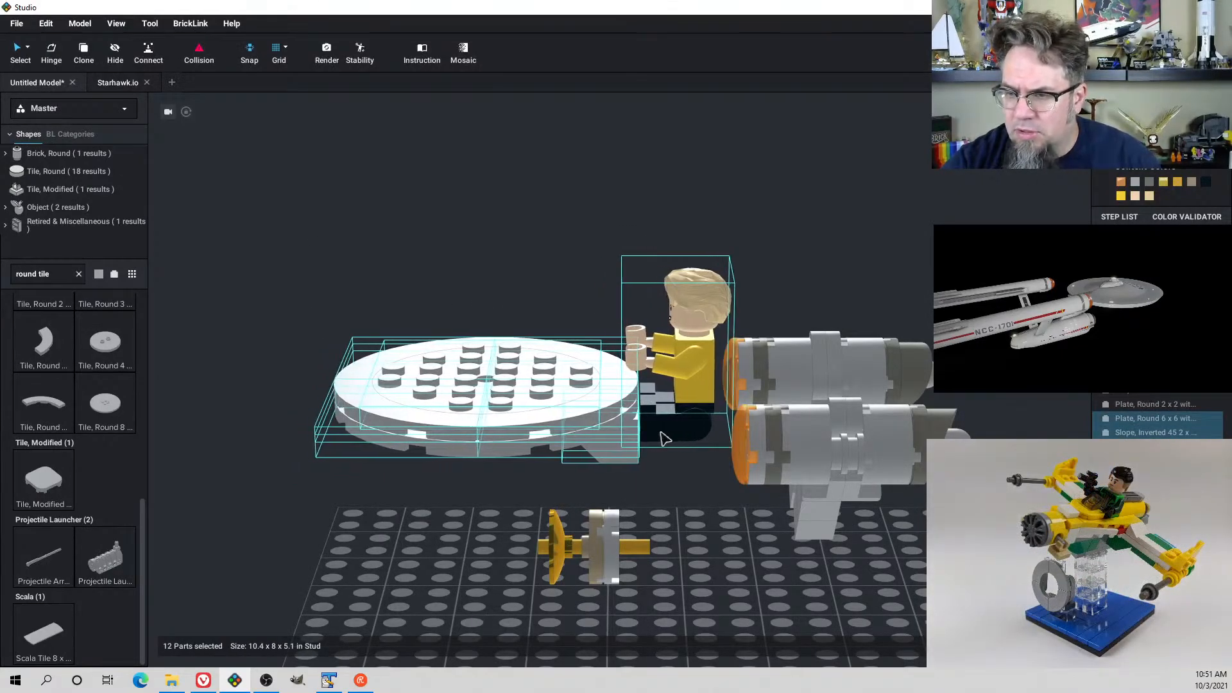
pyautogui.press('d')
pyautogui.press('d')
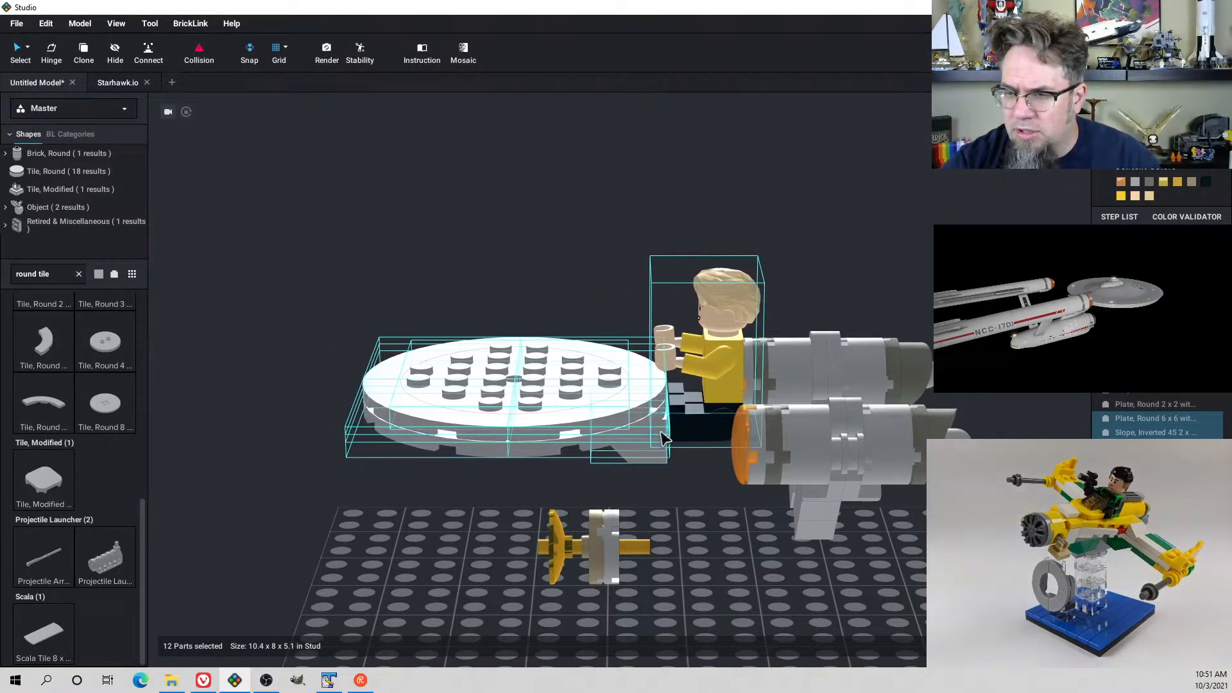
pyautogui.moveTo(664, 439); pyautogui.dragTo(710, 418, button='right')
pyautogui.press('d')
pyautogui.press('d')
pyautogui.press('d')
pyautogui.press('d')
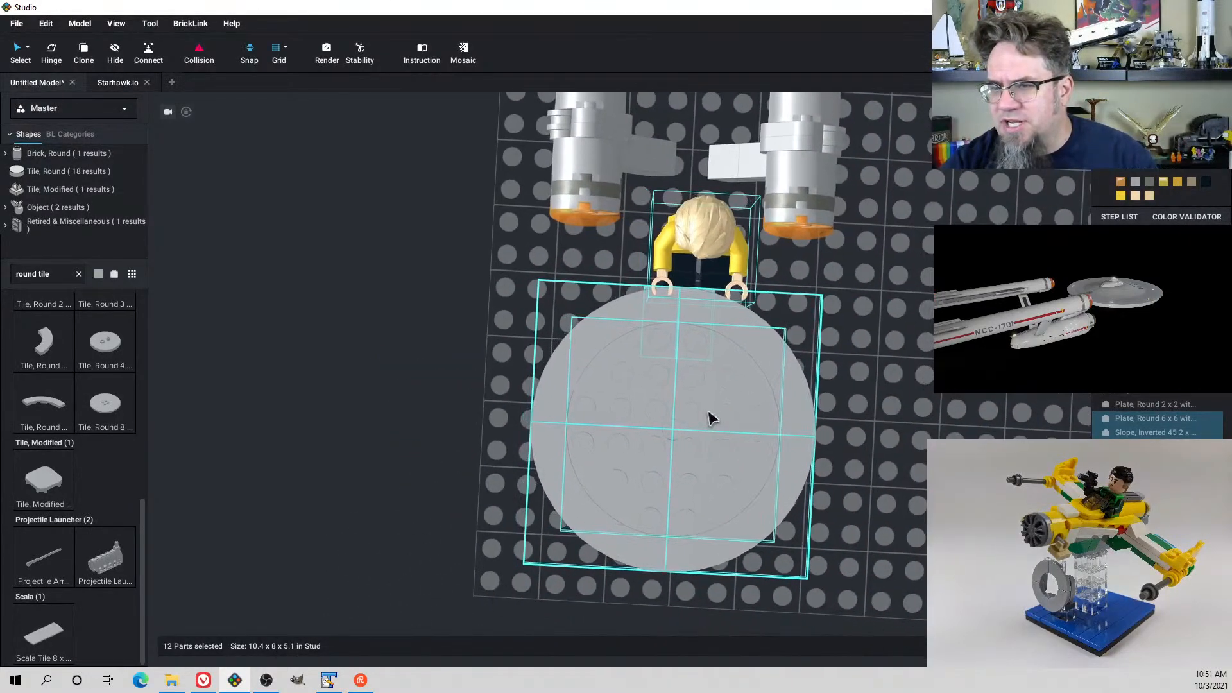
# Shift the minifigure sideways to centre it behind the saucer
pyautogui.moveTo(710, 418); pyautogui.dragTo(705, 400, button='middle')
pyautogui.click(828, 321)
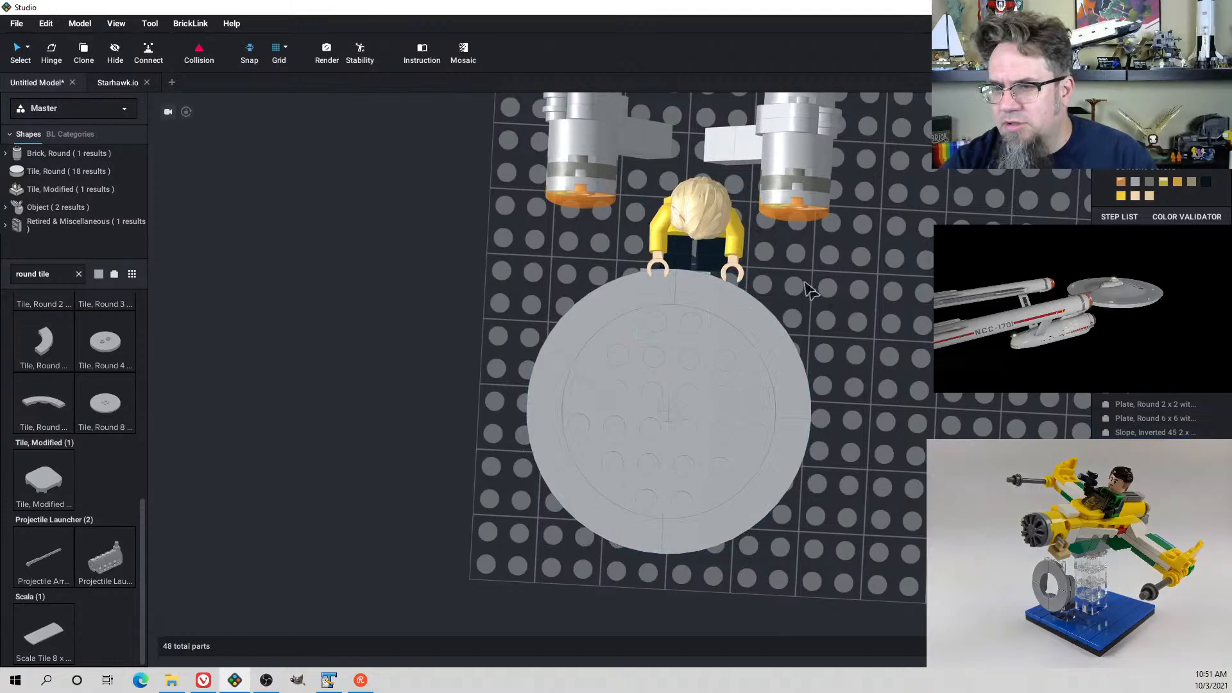
pyautogui.click(727, 236)
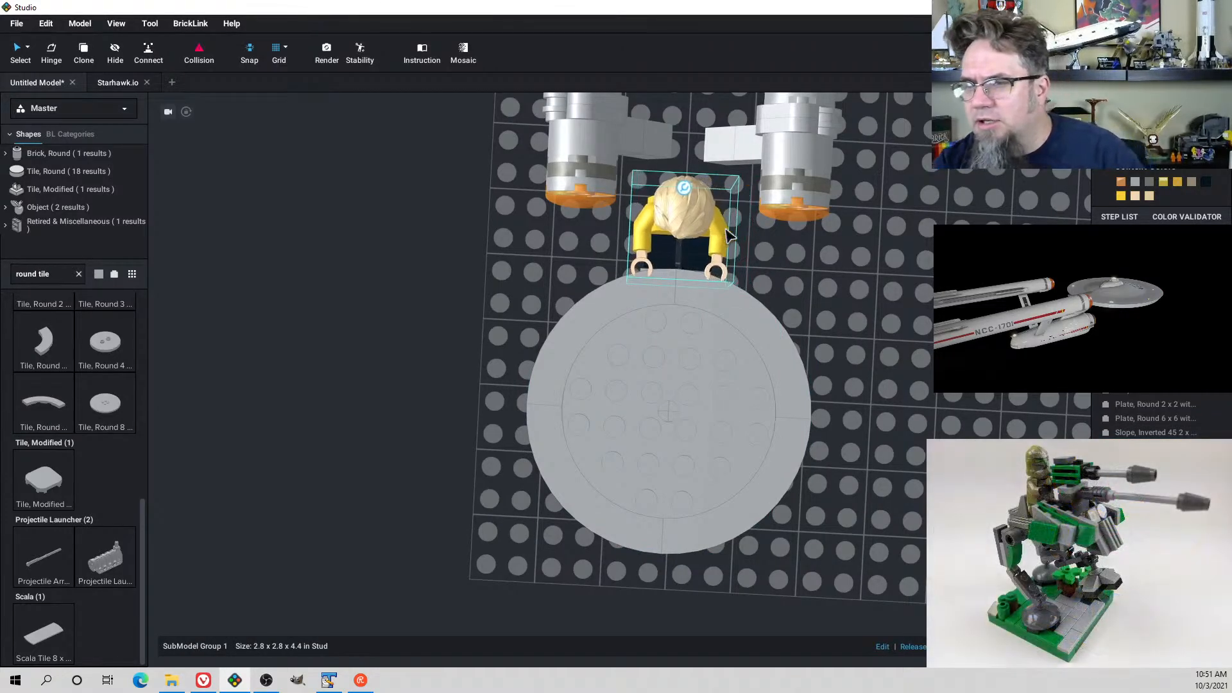
pyautogui.moveTo(731, 240); pyautogui.dragTo(564, 217, button='right')
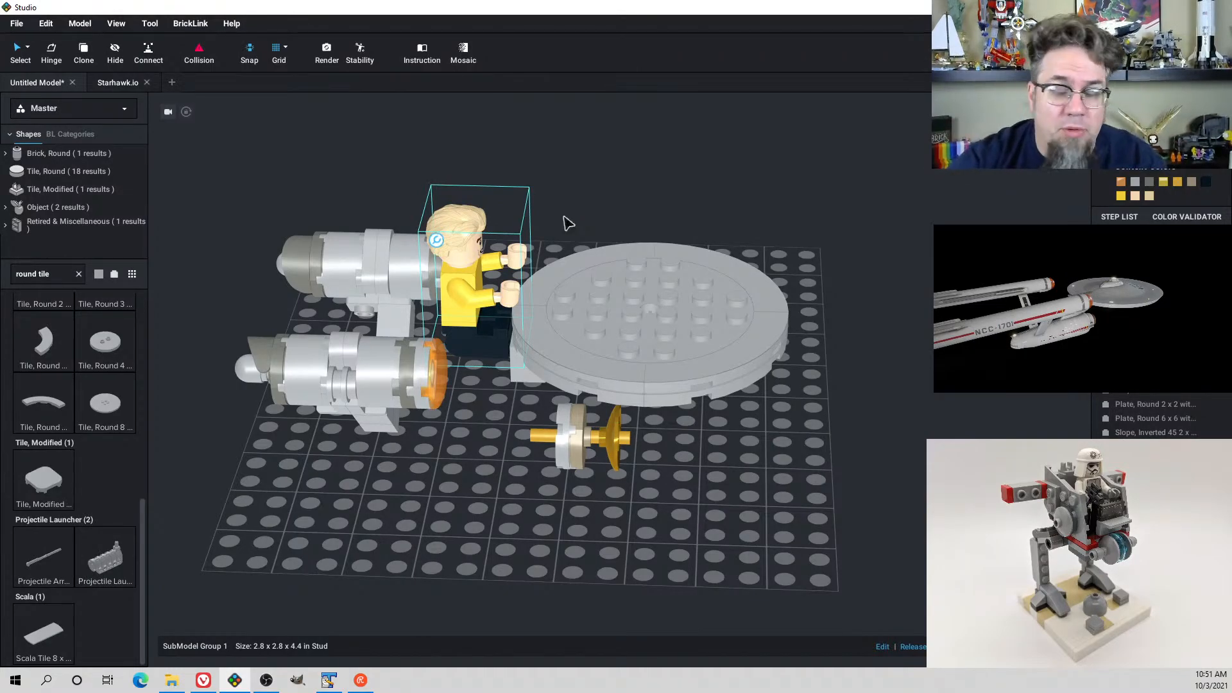
# Turn the Enterprise reference model to a side view to examine where the deflector hull sits under the saucer
pyautogui.moveTo(621, 454)
pyautogui.mouseDown(button='right')
pyautogui.moveTo(622, 434)
pyautogui.moveTo(632, 441)
pyautogui.mouseUp(button='right')
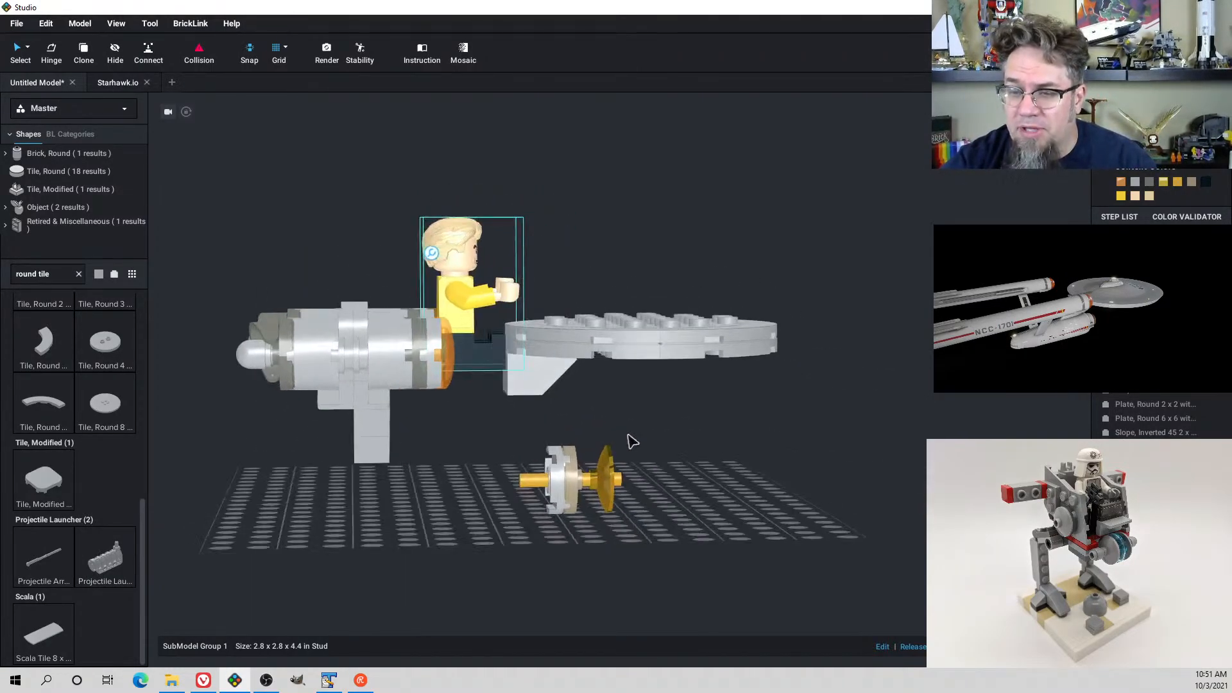
pyautogui.moveTo(626, 513); pyautogui.dragTo(525, 470)
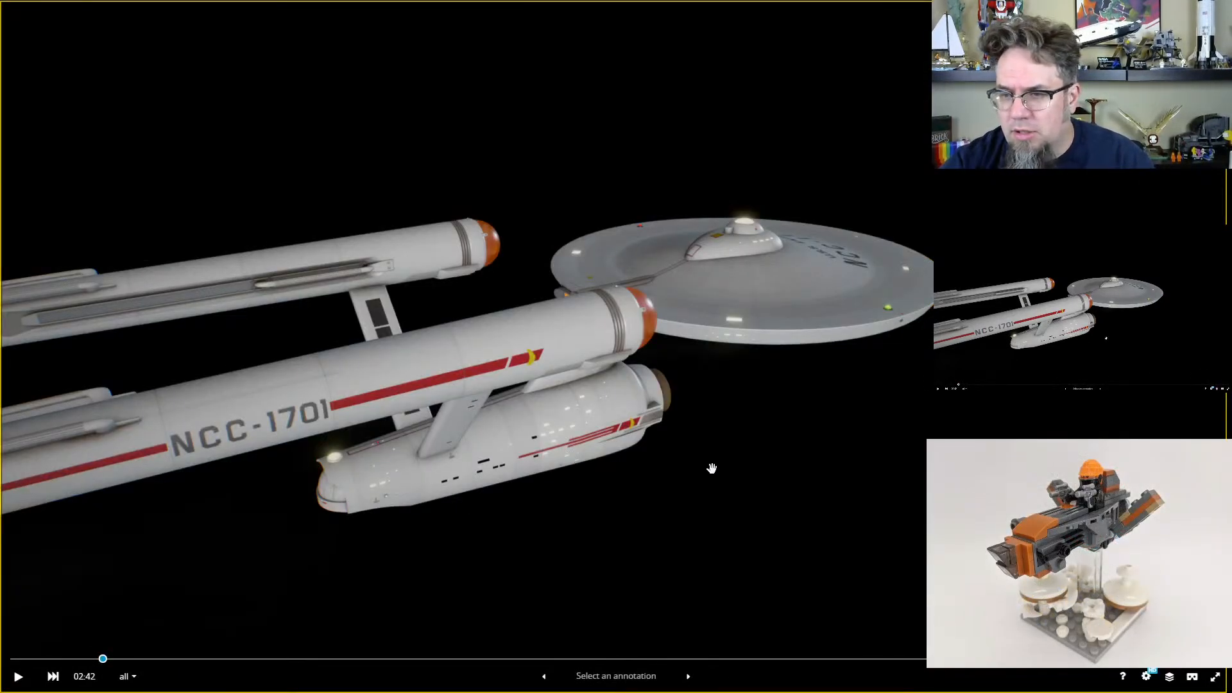
pyautogui.moveTo(712, 468); pyautogui.dragTo(680, 449)
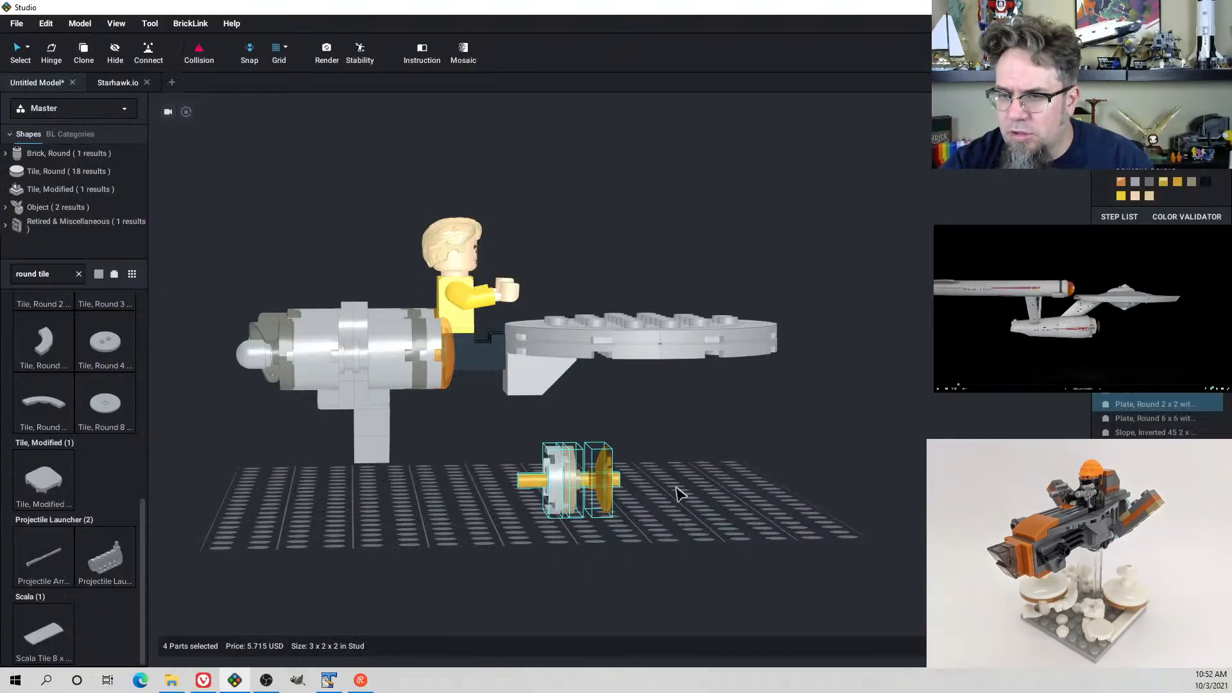
# Move the four-part deflector dish assembly back and inward so it sits below the inverted slopes
pyautogui.moveTo(625, 516); pyautogui.dragTo(504, 469)
pyautogui.press('a')
pyautogui.moveTo(507, 470); pyautogui.dragTo(499, 459)
pyautogui.moveTo(571, 483)
pyautogui.mouseDown(button='right')
pyautogui.moveTo(533, 470)
pyautogui.moveTo(560, 482)
pyautogui.mouseUp(button='right')
pyautogui.press('w')
pyautogui.press('w')
pyautogui.press('w')
pyautogui.press('w')
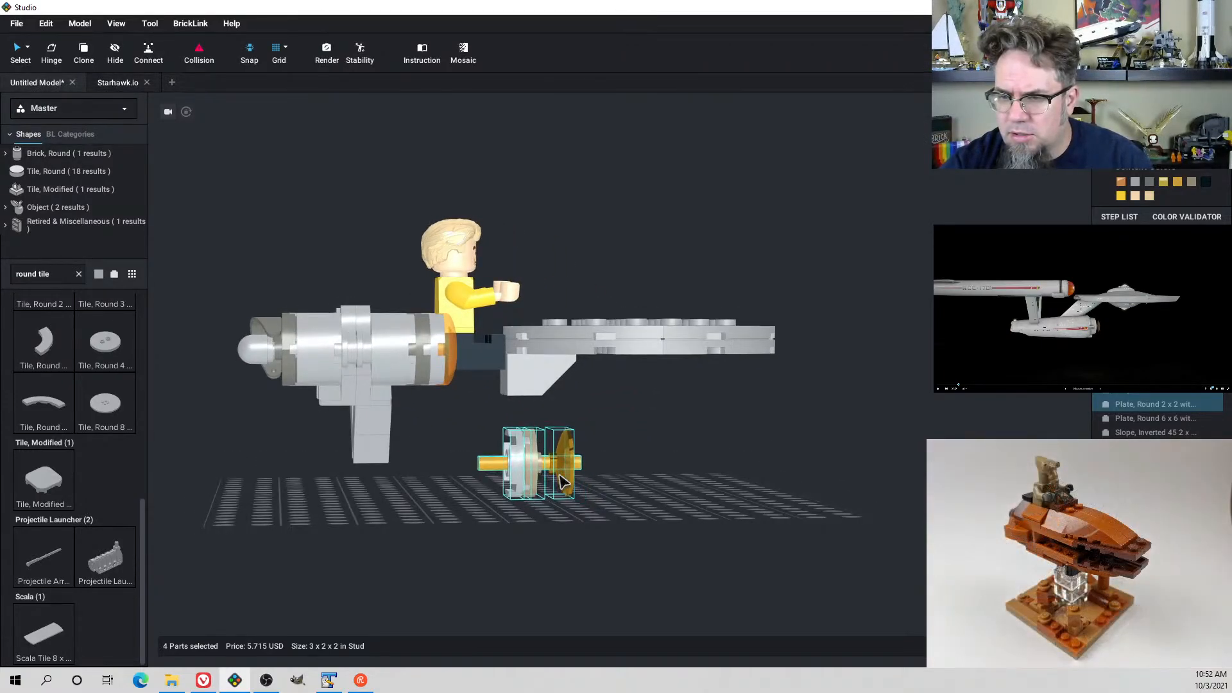
pyautogui.click(647, 433)
pyautogui.moveTo(636, 426); pyautogui.dragTo(630, 410, button='right')
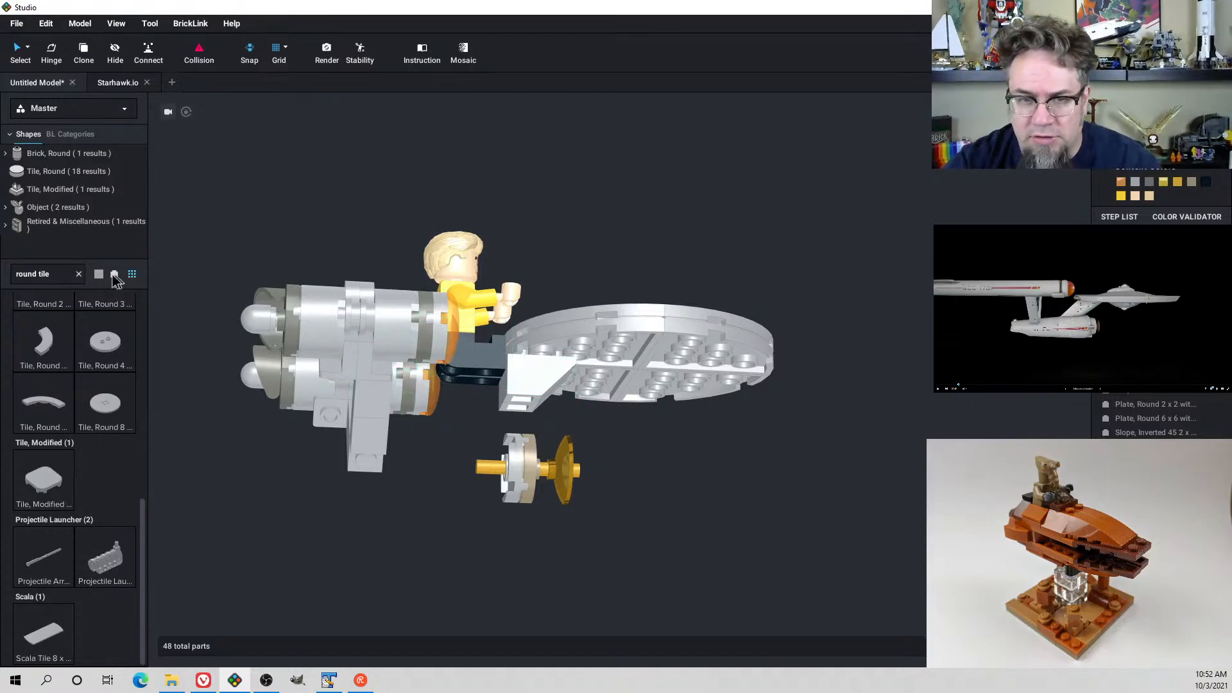
# Clear the "round tile" part search to list all part categories again
pyautogui.click(58, 272)
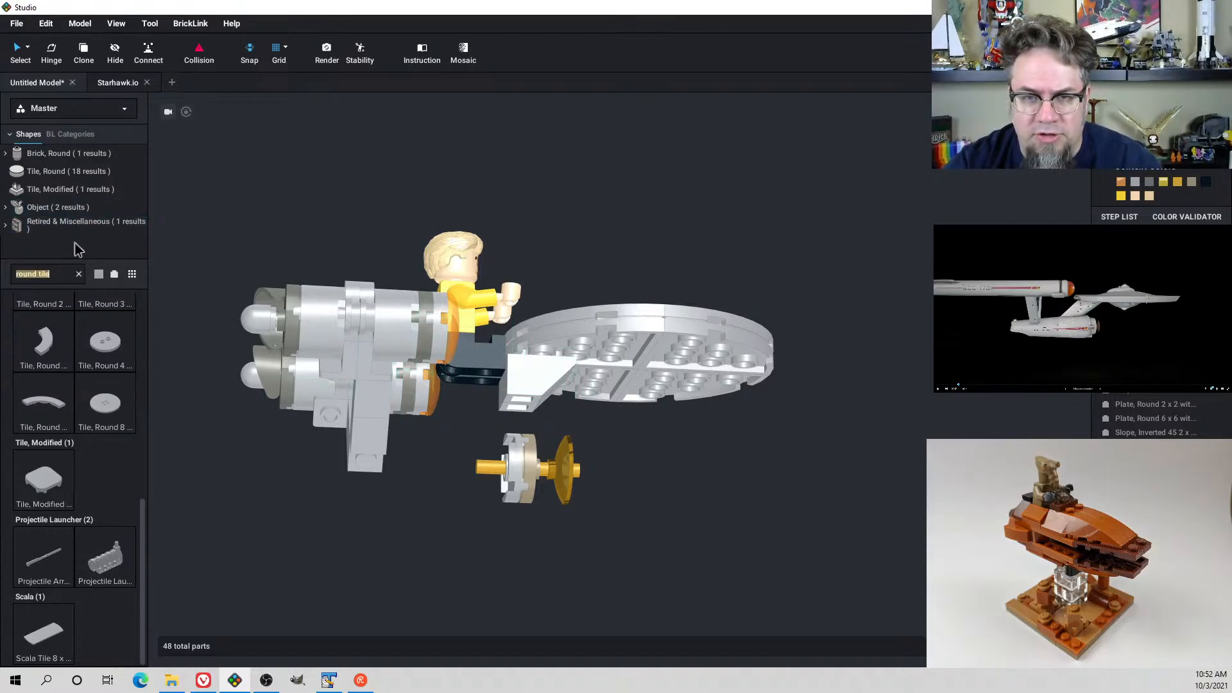
pyautogui.click(78, 272)
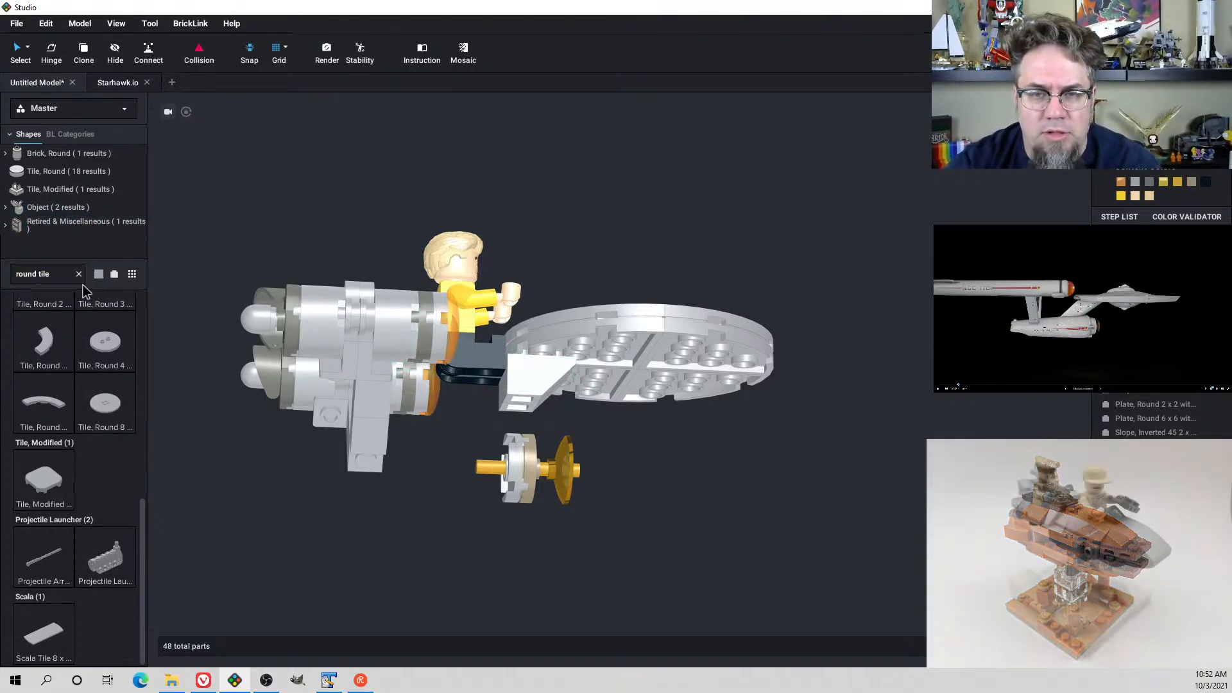
pyautogui.click(79, 275)
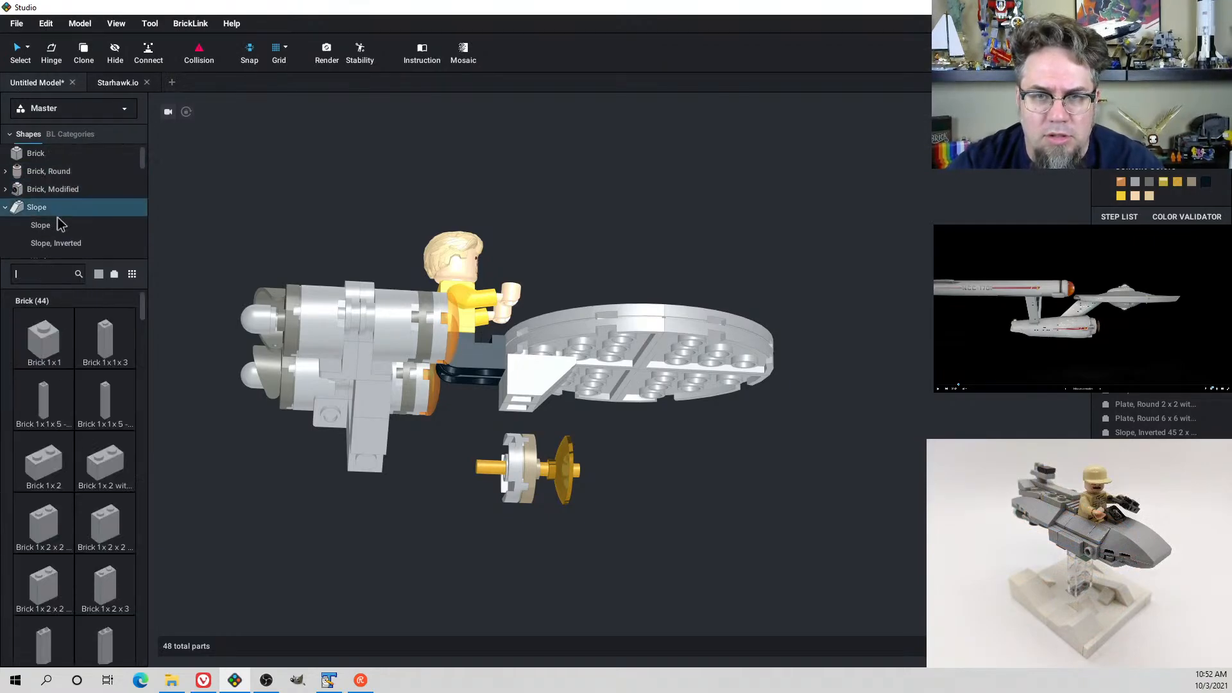
# Add a modified tile with two studs beneath the minifigure's legs, directly behind the inverted slopes of the saucer
pyautogui.scroll(-3, 50, 238)
pyautogui.click(50, 236)
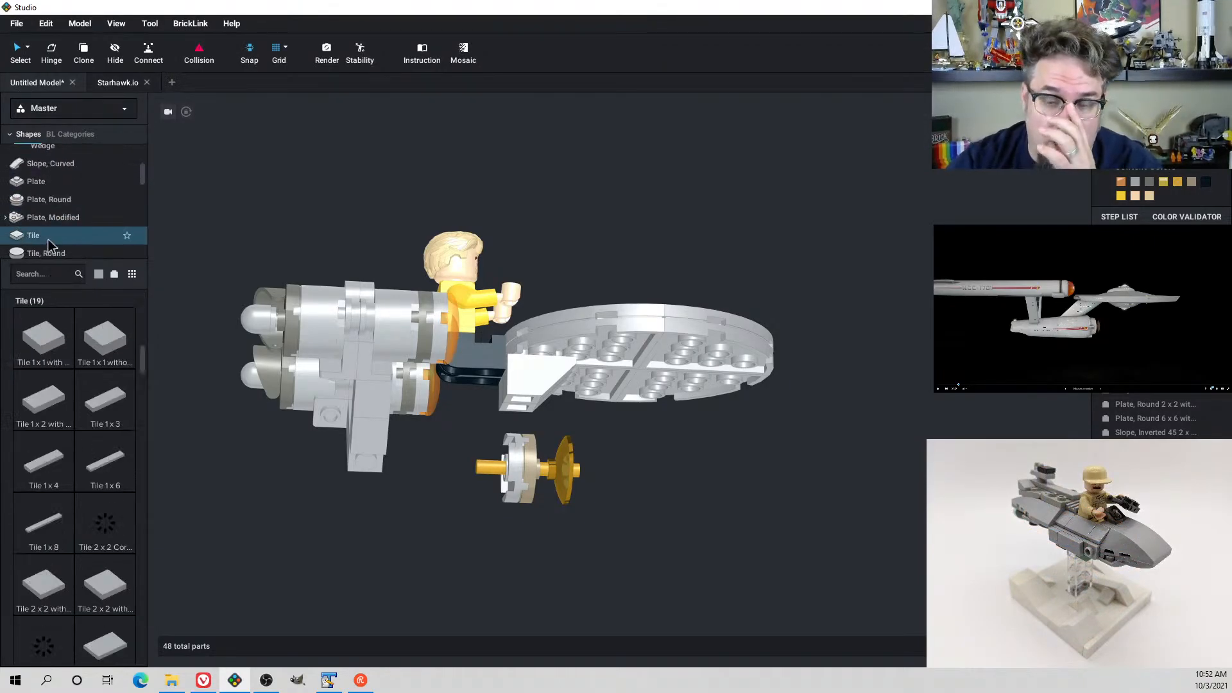
pyautogui.scroll(-5, 70, 430)
pyautogui.scroll(-10, 71, 439)
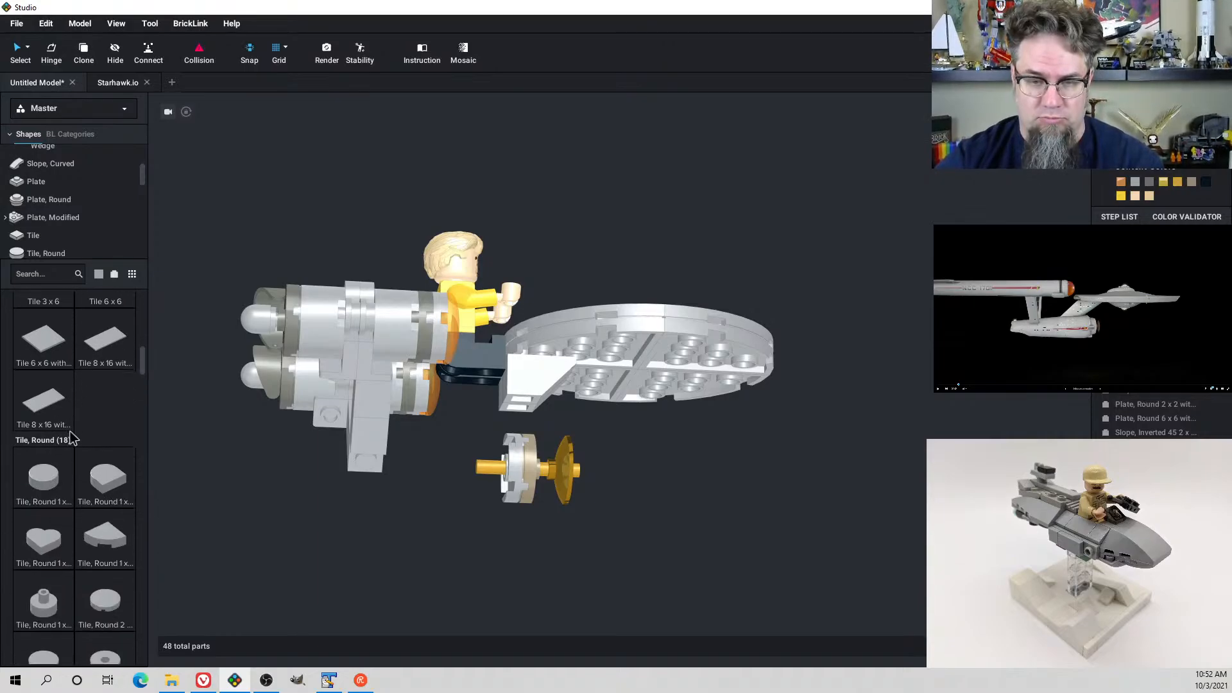
pyautogui.scroll(-2, 80, 441)
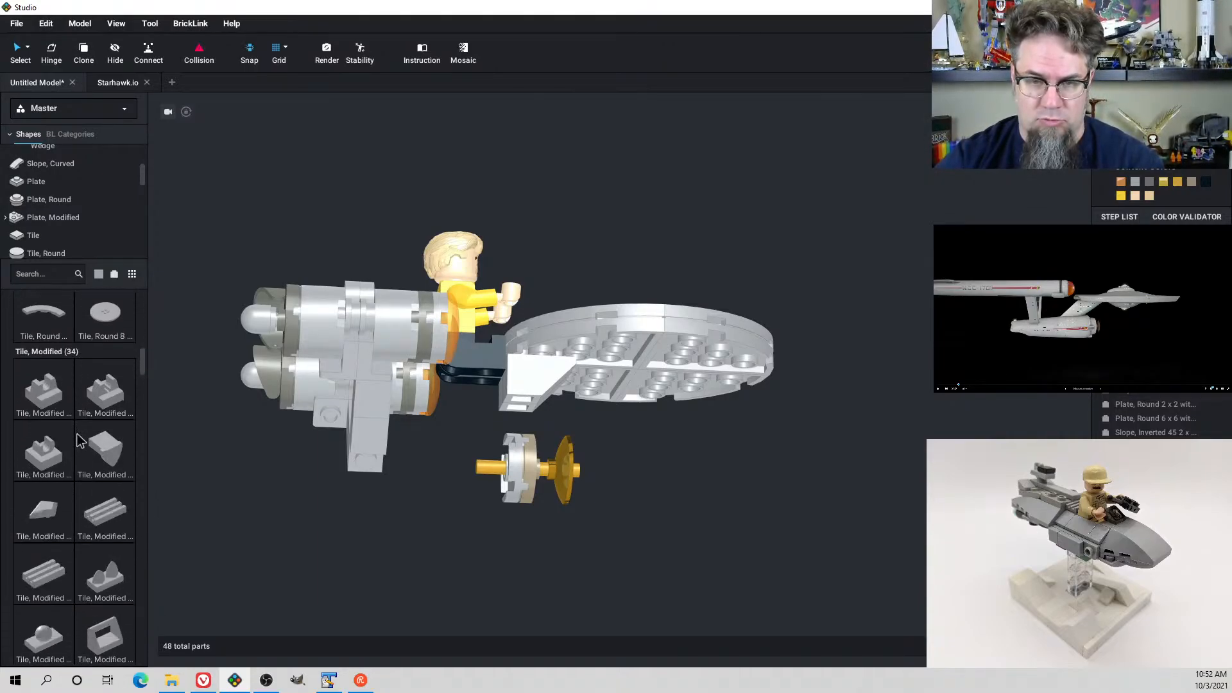
pyautogui.scroll(-1, 80, 247)
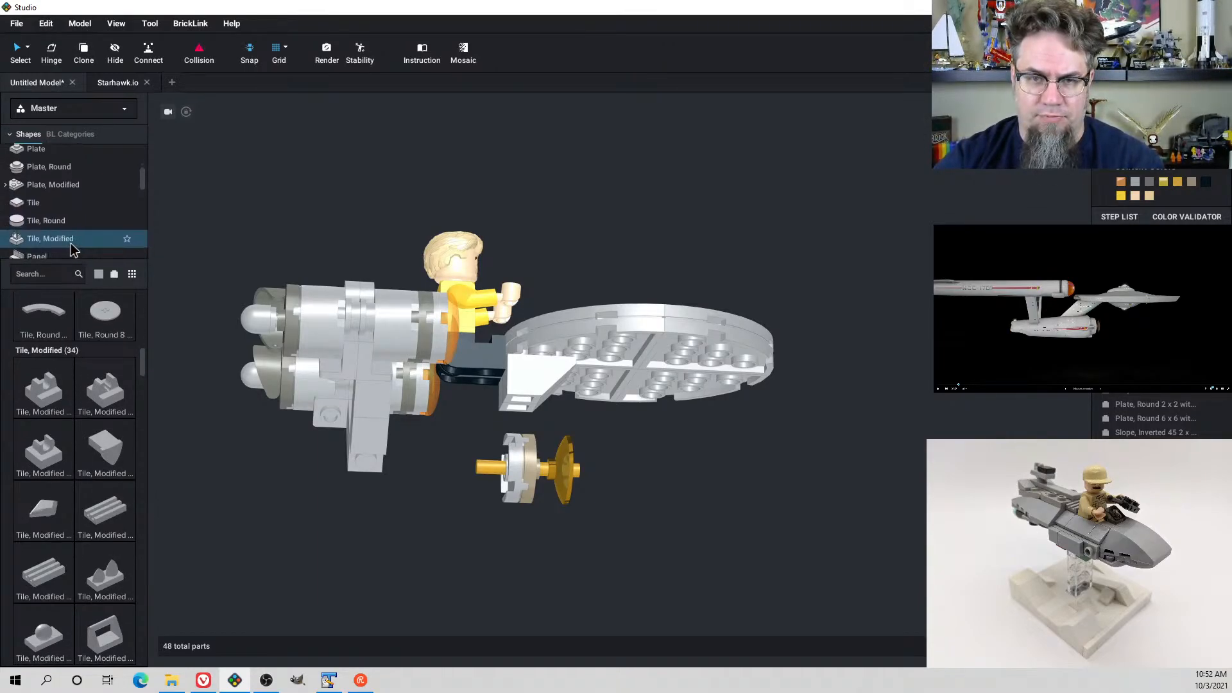
pyautogui.scroll(-5, 88, 481)
pyautogui.scroll(-1, 87, 481)
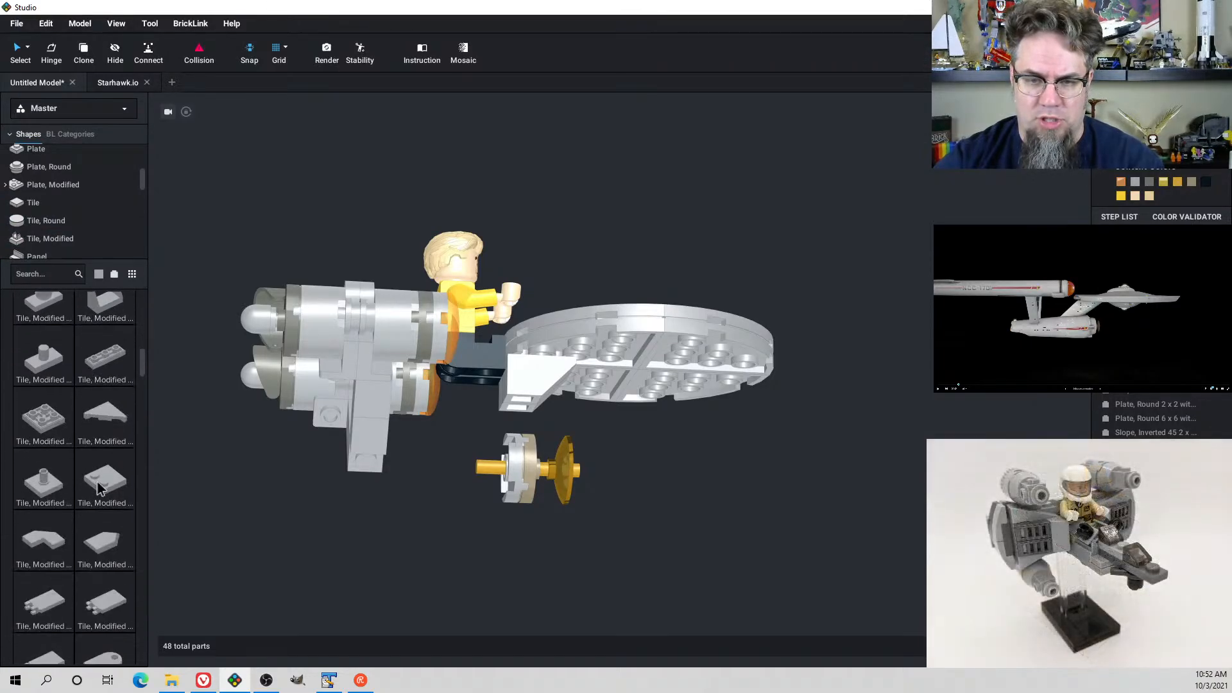
pyautogui.moveTo(106, 481); pyautogui.dragTo(480, 351)
pyautogui.moveTo(527, 373); pyautogui.dragTo(521, 348, button='right')
pyautogui.click(533, 338)
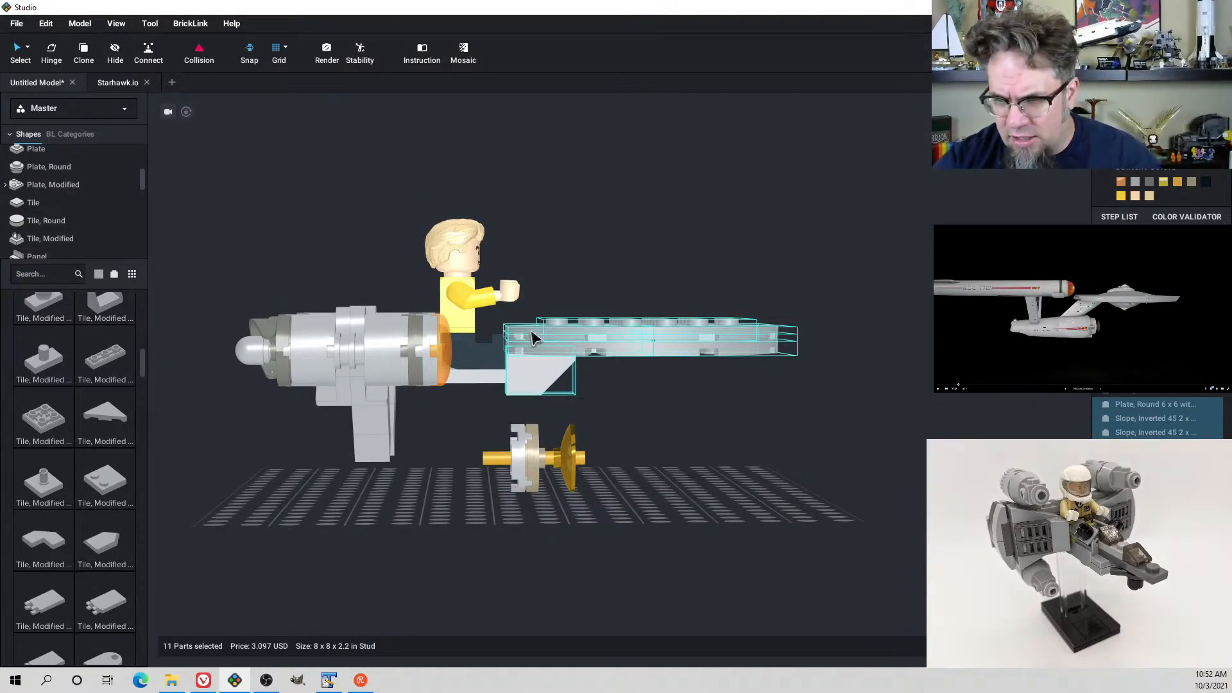
pyautogui.click(616, 404)
pyautogui.moveTo(616, 405); pyautogui.dragTo(632, 402, button='right')
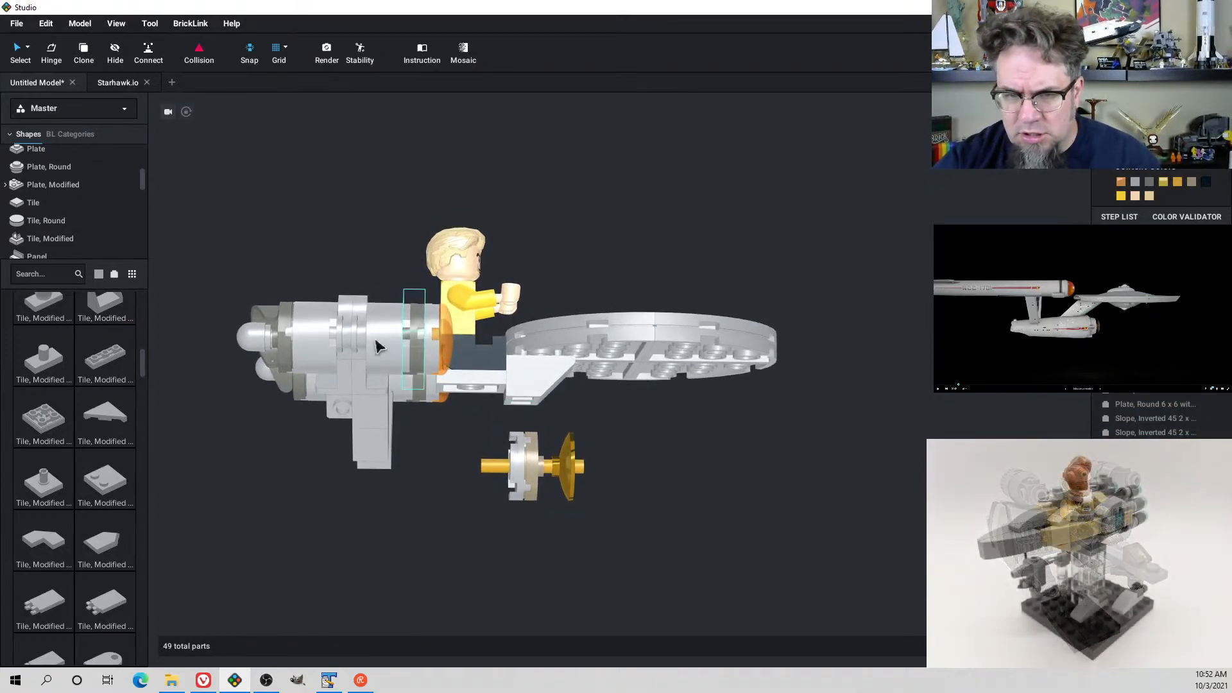
# Add a Plate 2 x 2 under the modified tile that supports the minifigure
pyautogui.click(54, 152)
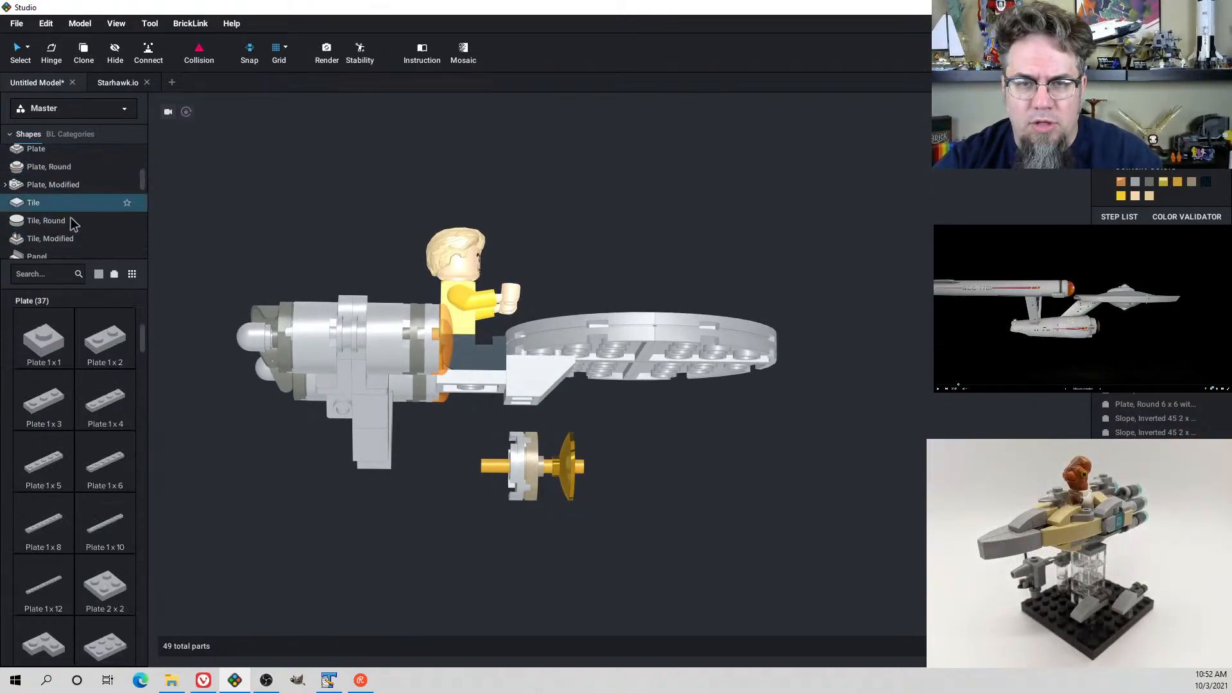
pyautogui.moveTo(114, 592); pyautogui.dragTo(468, 426)
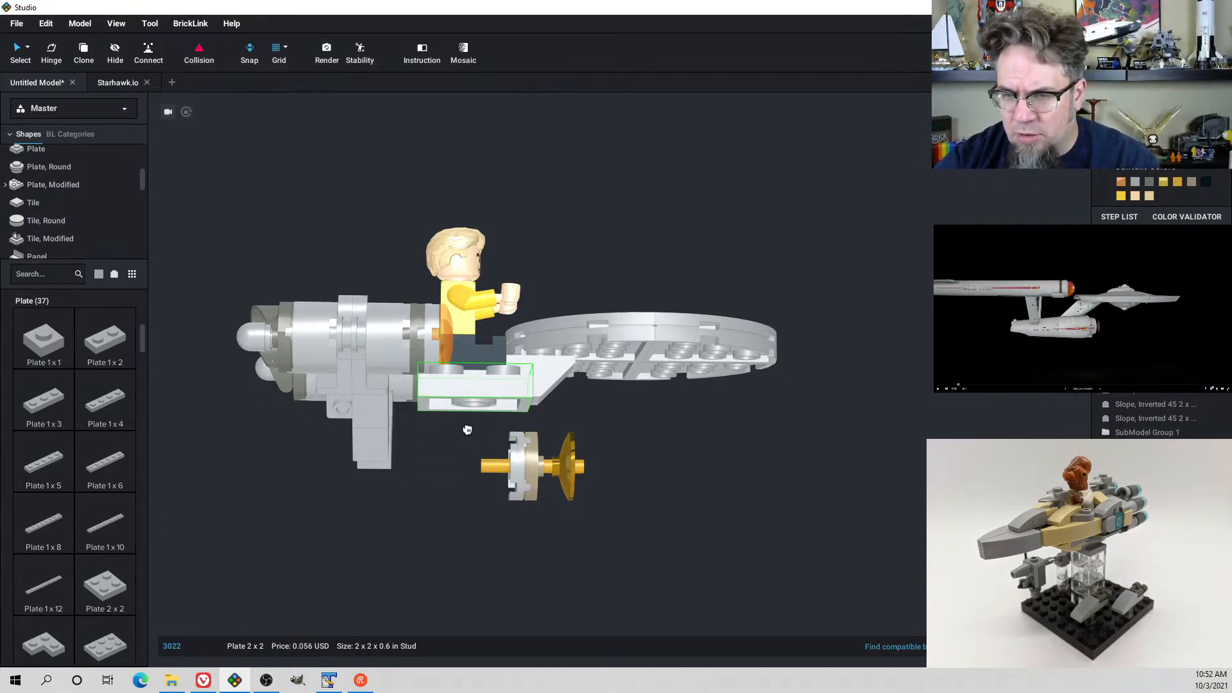
pyautogui.moveTo(584, 421); pyautogui.dragTo(654, 430, button='right')
# Try repositioning the saucer and inverted slopes together as one 11-part selection relative to the minifigure's seat
pyautogui.moveTo(789, 444); pyautogui.dragTo(545, 339)
pyautogui.moveTo(580, 359); pyautogui.dragTo(586, 368, button='right')
pyautogui.click(836, 408)
pyautogui.moveTo(835, 398); pyautogui.dragTo(529, 321)
pyautogui.press('Down')
pyautogui.press('Up')
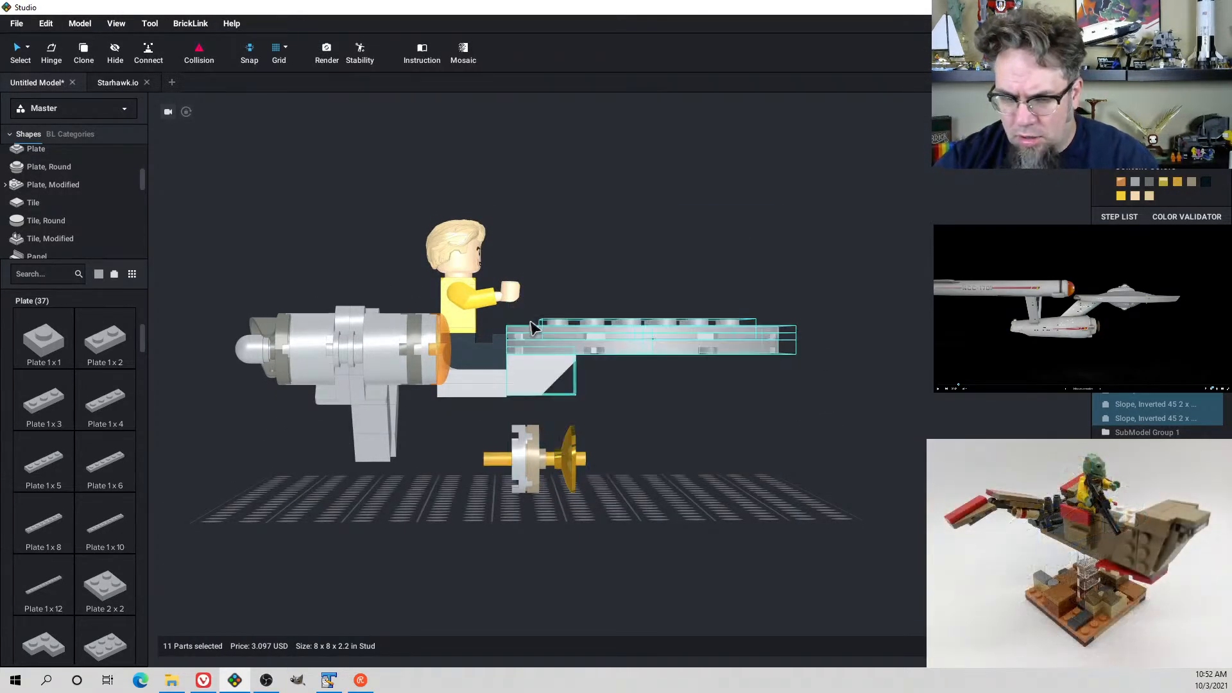
pyautogui.click(602, 392)
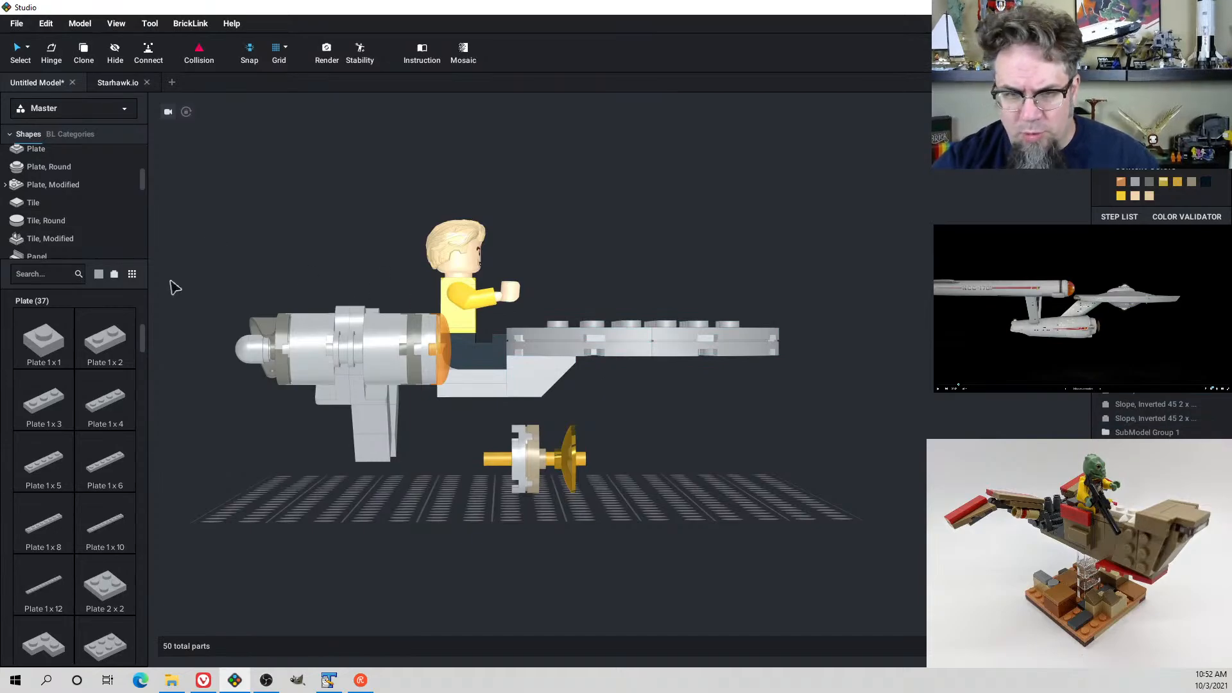
# Attach a Plate 2 x 3 beneath the seat plates and inverted slopes to tie the saucer to the seat
pyautogui.moveTo(109, 651); pyautogui.dragTo(497, 404)
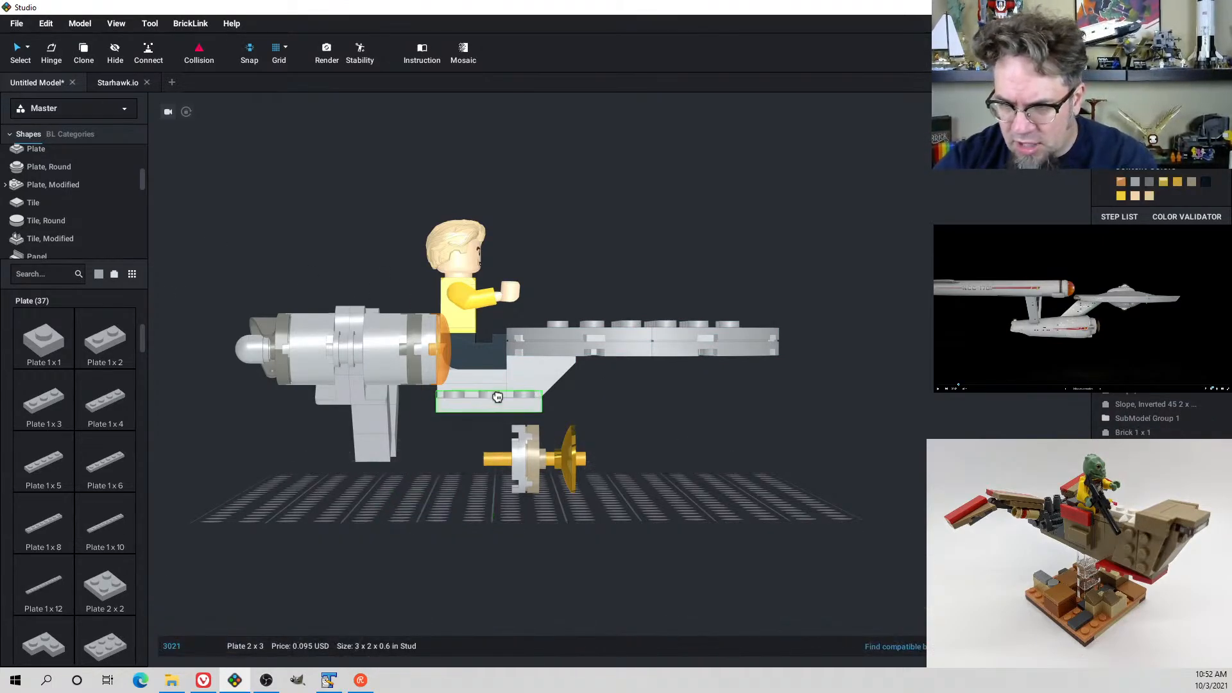
pyautogui.moveTo(516, 407); pyautogui.dragTo(457, 411, button='right')
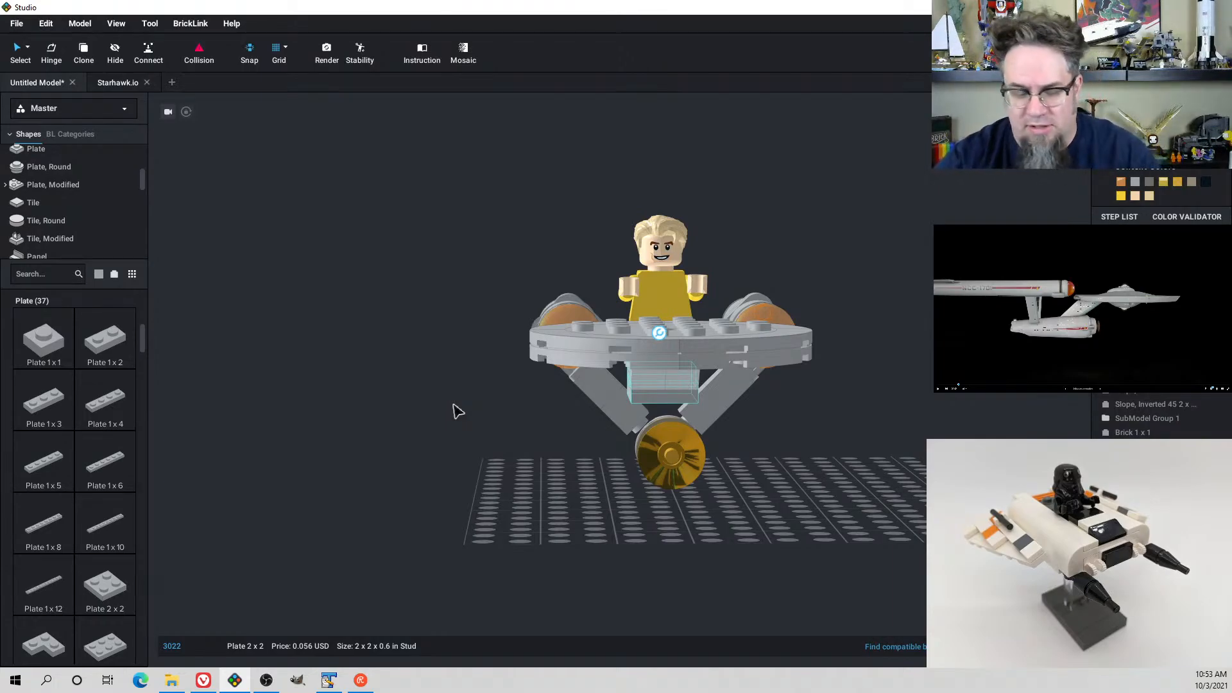
pyautogui.moveTo(830, 520); pyautogui.dragTo(784, 475, button='middle')
pyautogui.moveTo(789, 460); pyautogui.dragTo(846, 490, button='right')
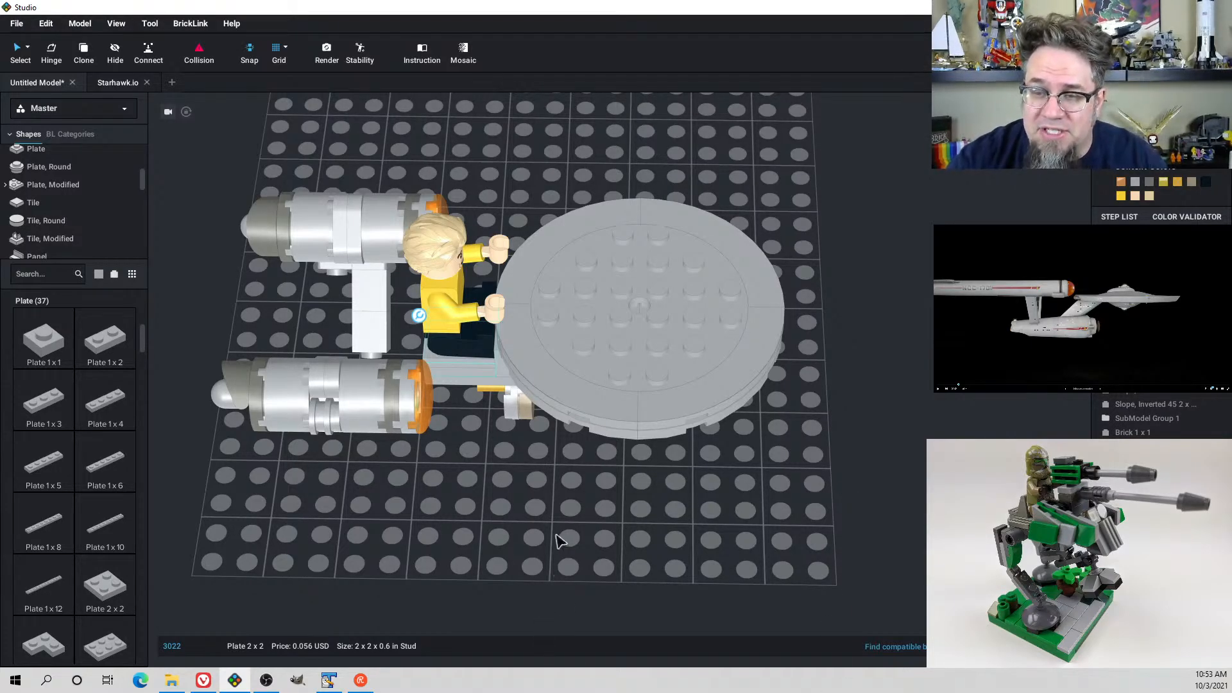
# Examine the saucer's construction from above and below, picking its 6 x 6 round plate and 4 x 4 round corner plates in turn
pyautogui.moveTo(556, 535)
pyautogui.mouseDown(button='right')
pyautogui.moveTo(494, 500)
pyautogui.moveTo(613, 517)
pyautogui.moveTo(565, 539)
pyautogui.mouseUp(button='right')
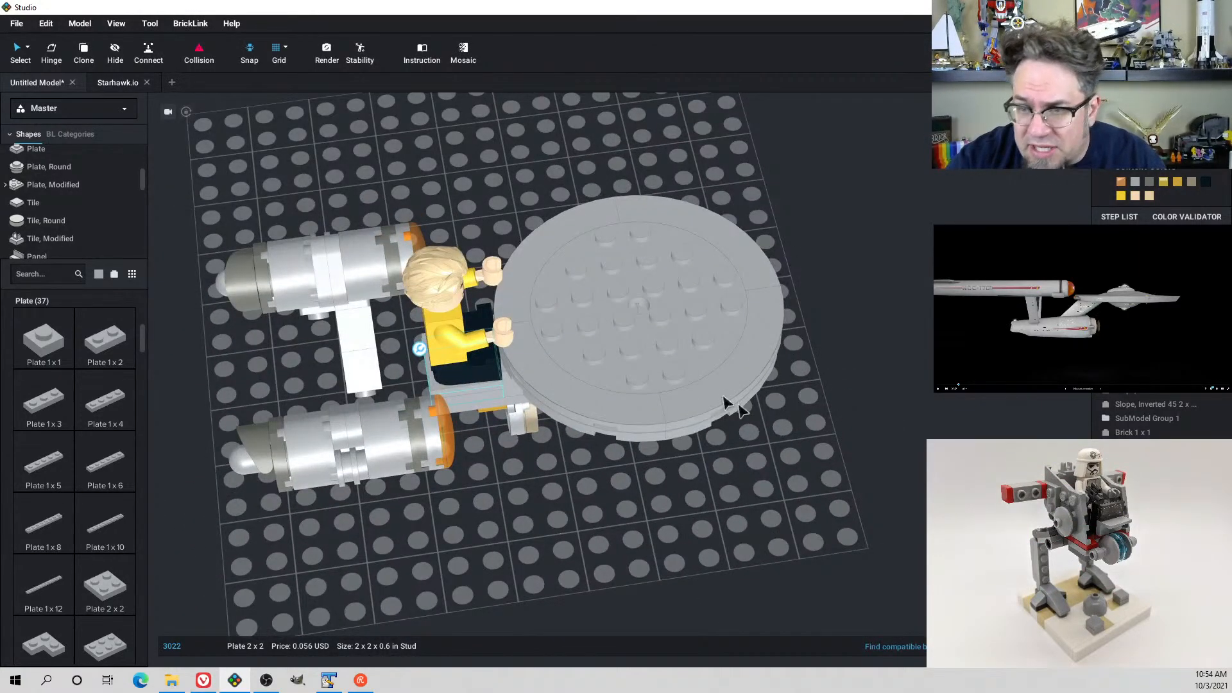
pyautogui.click(646, 360)
pyautogui.moveTo(646, 360); pyautogui.dragTo(713, 340, button='right')
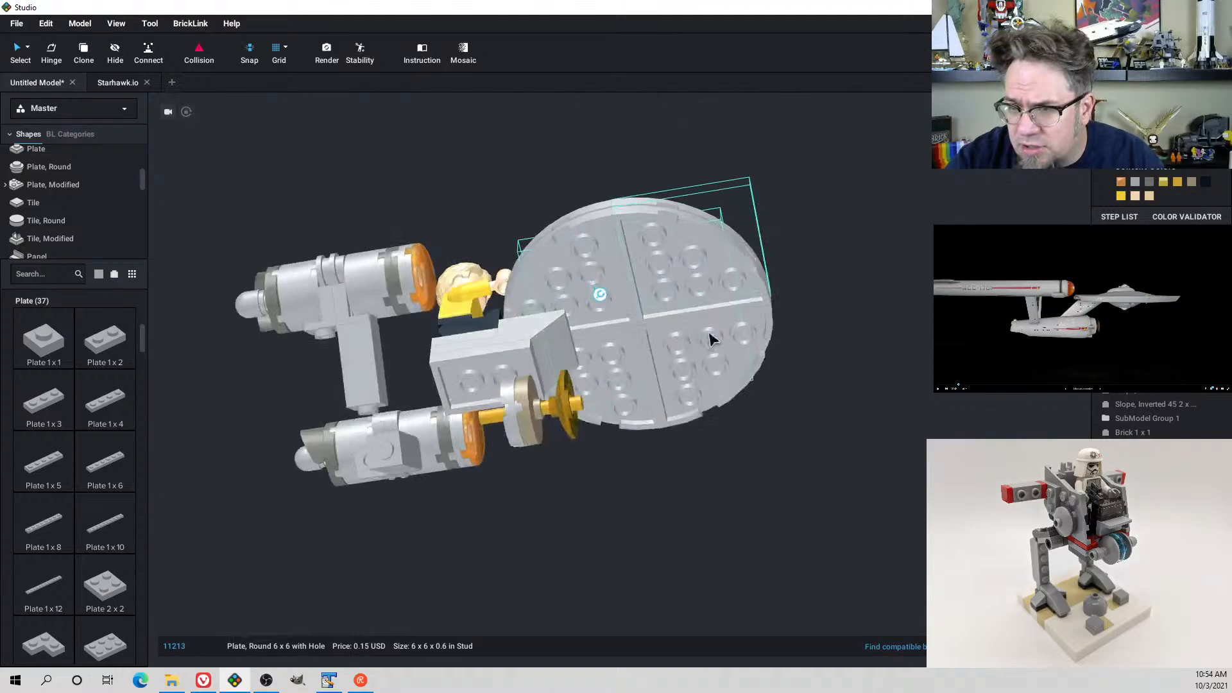
pyautogui.click(687, 278)
pyautogui.keyDown('ctrl'); pyautogui.click(618, 280); pyautogui.keyUp('ctrl')
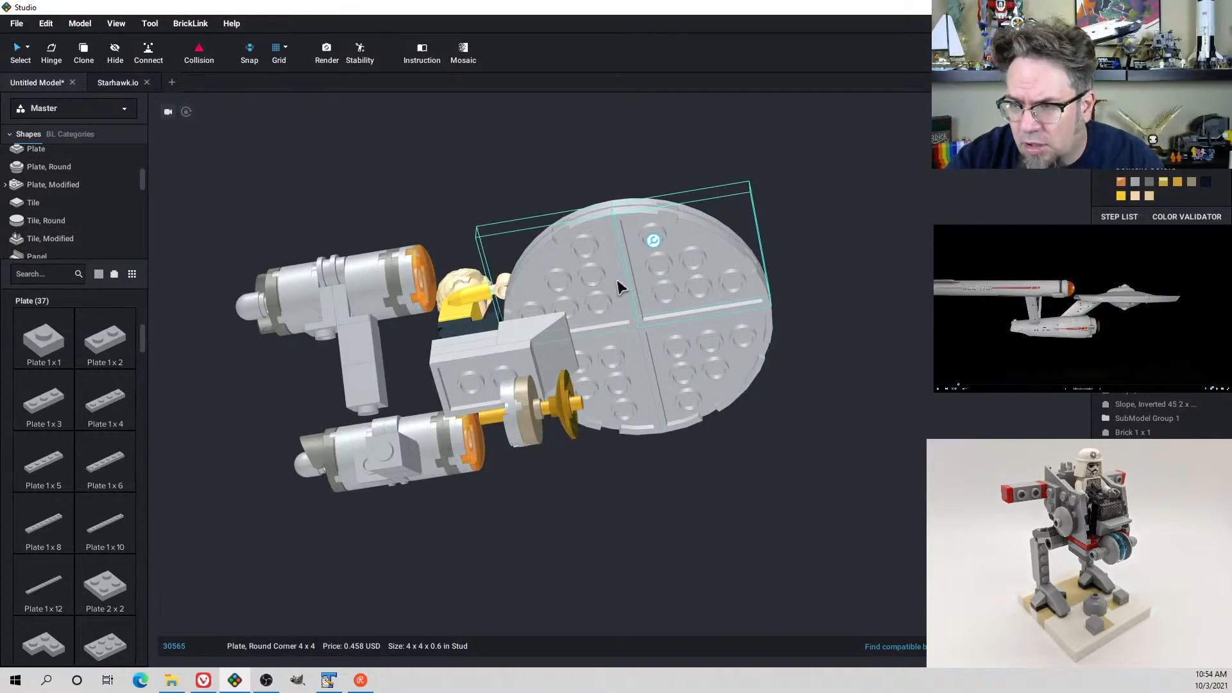
pyautogui.click(613, 286)
pyautogui.click(674, 364)
pyautogui.click(627, 372)
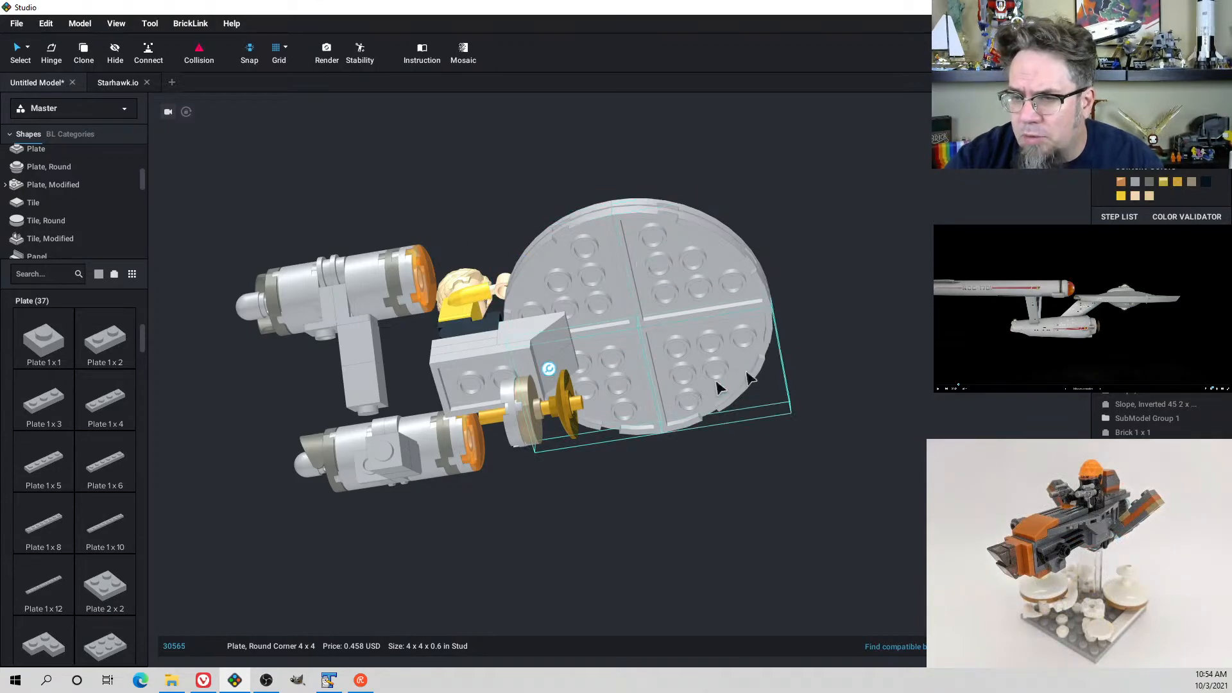
pyautogui.moveTo(721, 385); pyautogui.dragTo(742, 344, button='right')
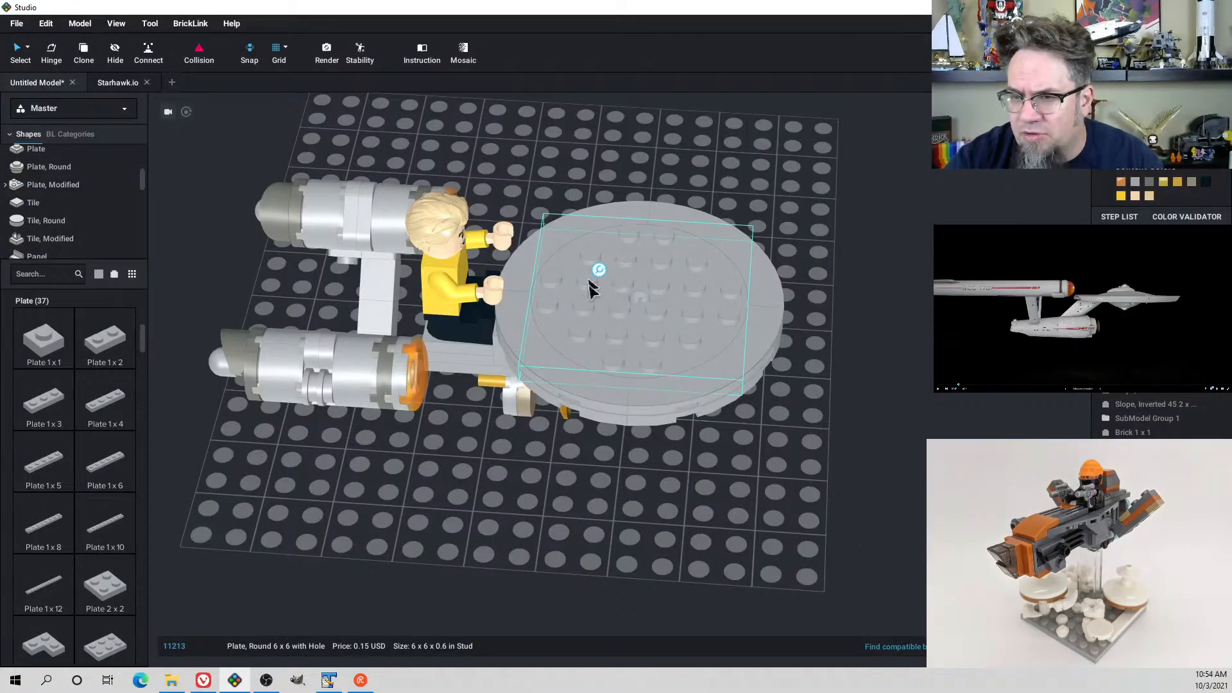
# Turn the Enterprise reference model to a three-quarter front view and compare the speeder's proportions with it
pyautogui.moveTo(624, 317); pyautogui.dragTo(606, 411, button='right')
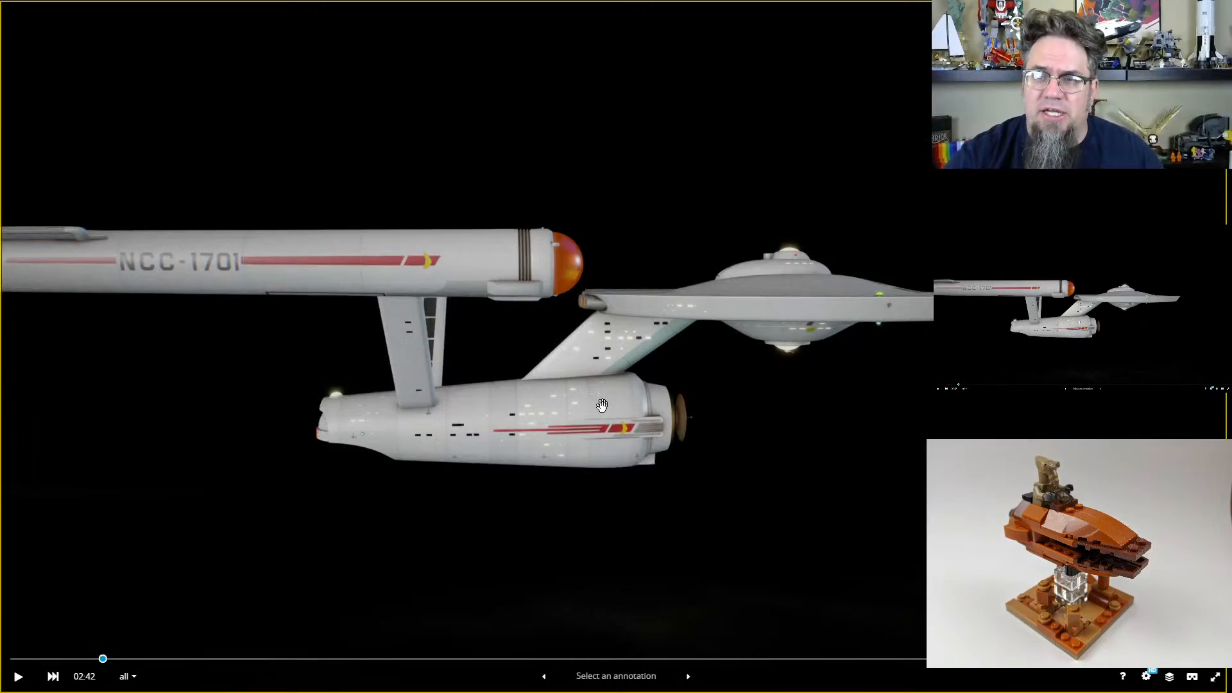
pyautogui.moveTo(767, 443); pyautogui.dragTo(719, 454)
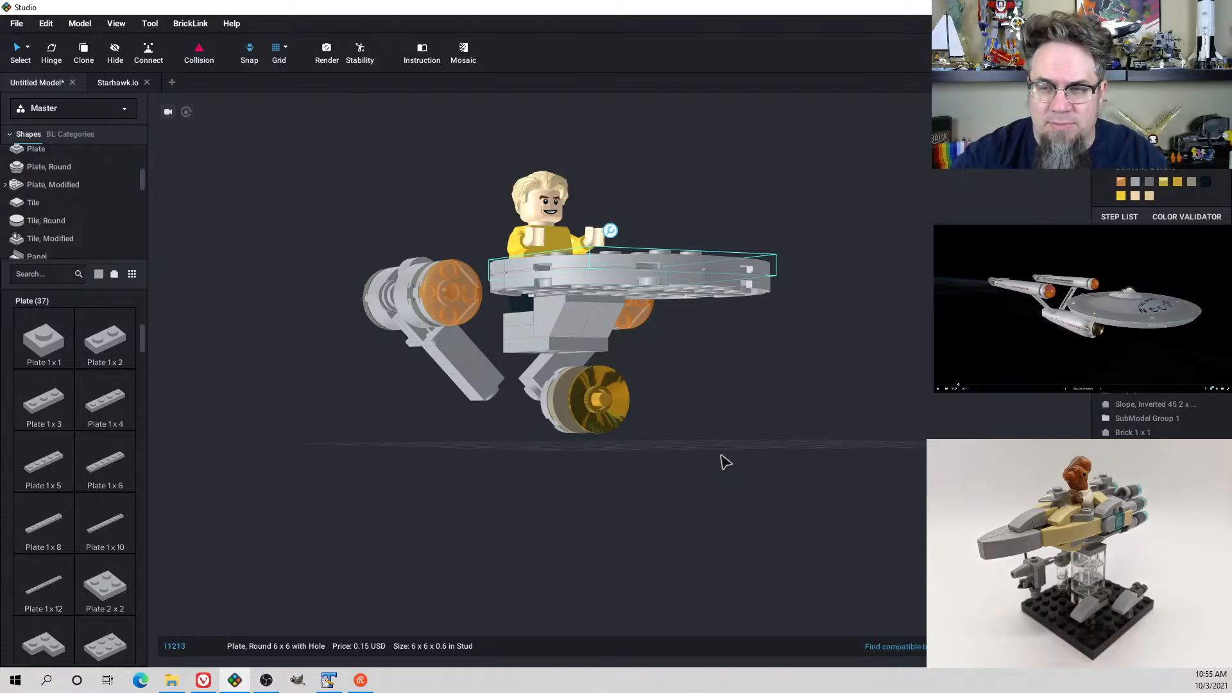
pyautogui.moveTo(580, 417); pyautogui.dragTo(622, 432, button='right')
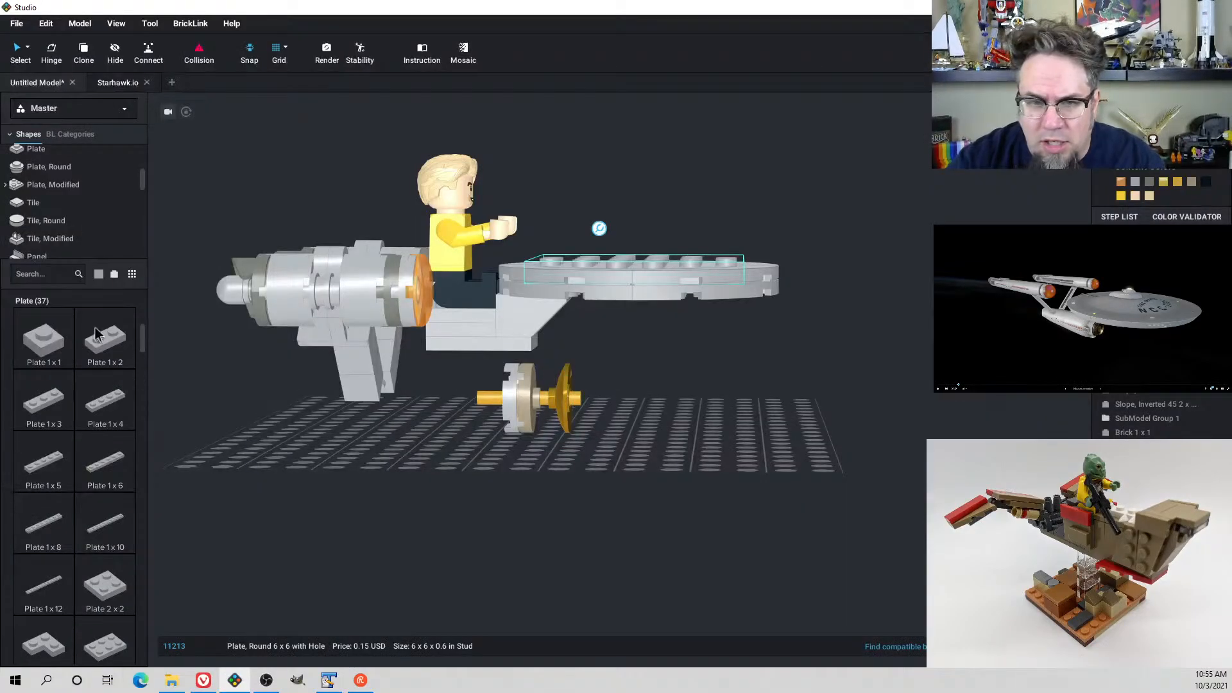
# Search the parts library for "round brick" and look through the results for a part suited to the deflector hull
pyautogui.click(44, 274)
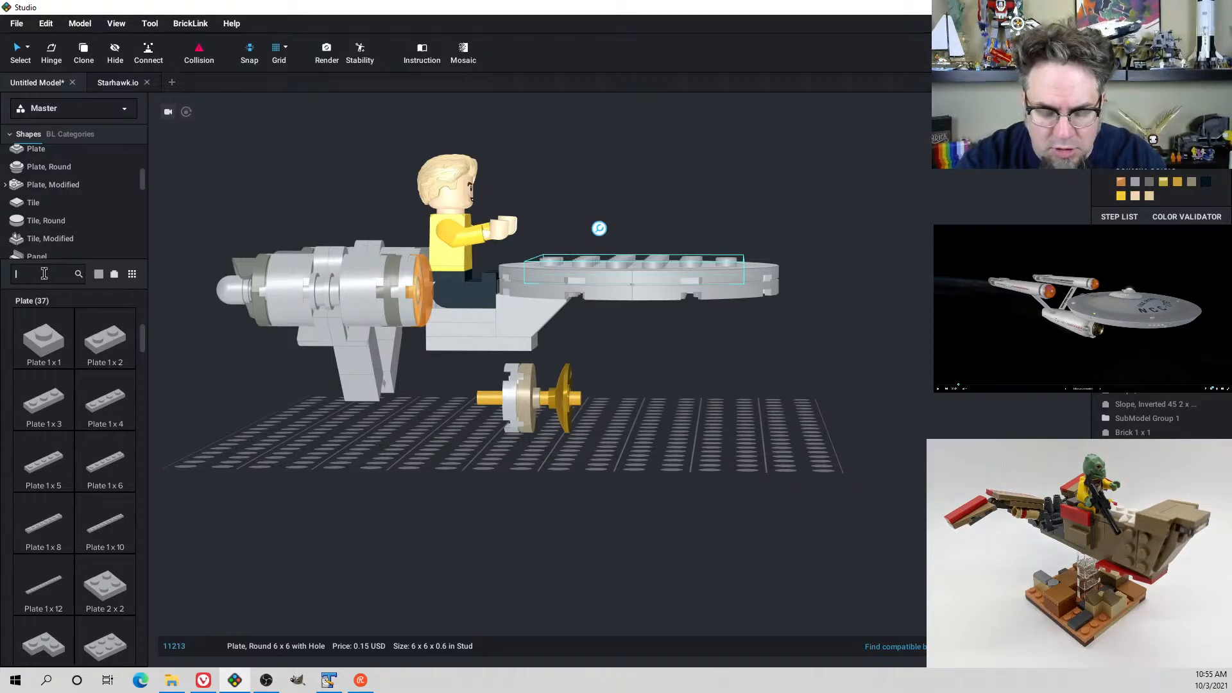
pyautogui.write('round brick')
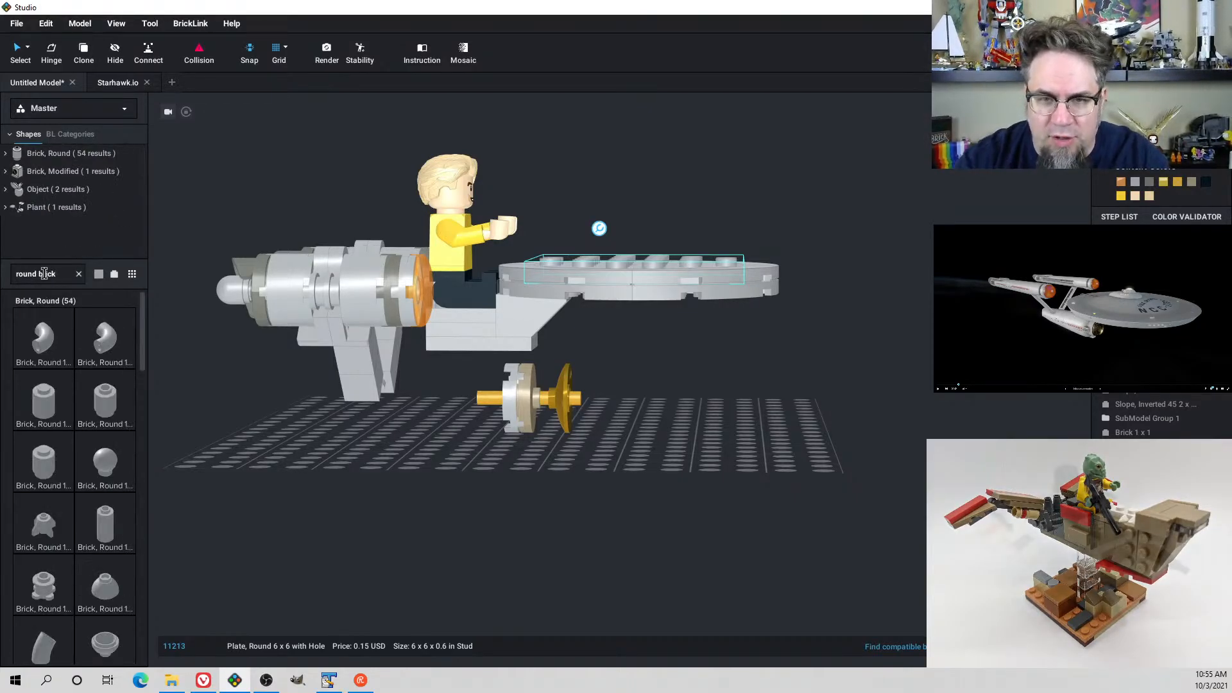
pyautogui.scroll(-8, 73, 443)
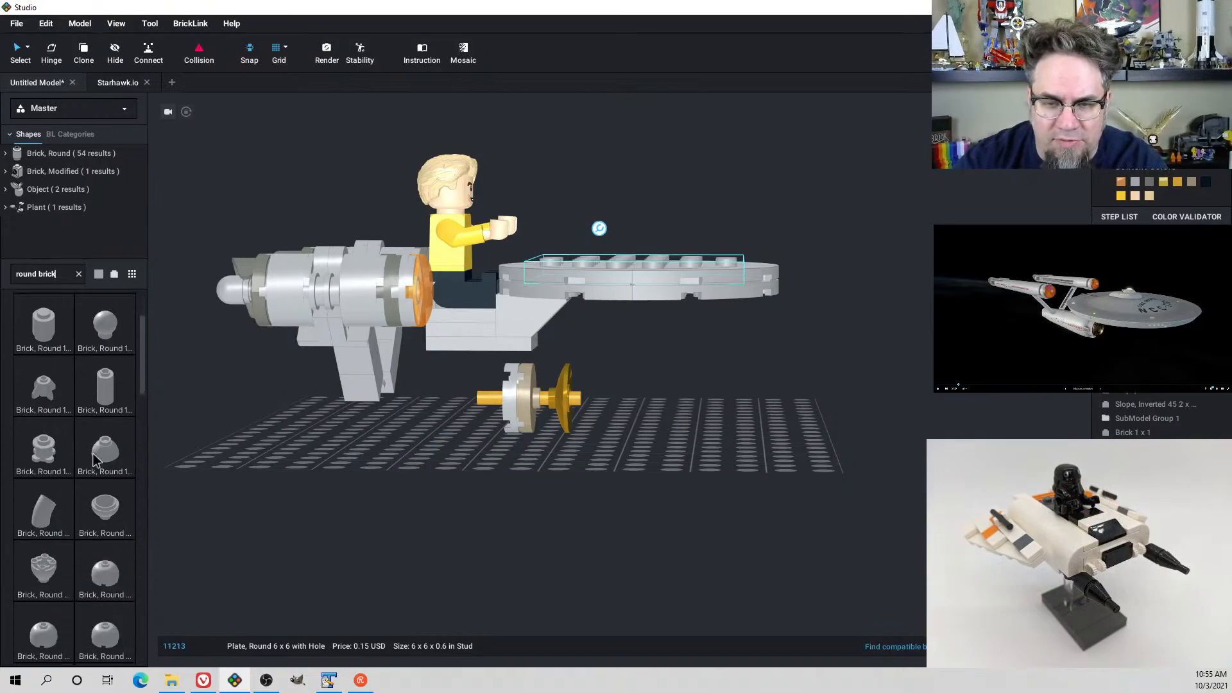
pyautogui.scroll(-7, 94, 459)
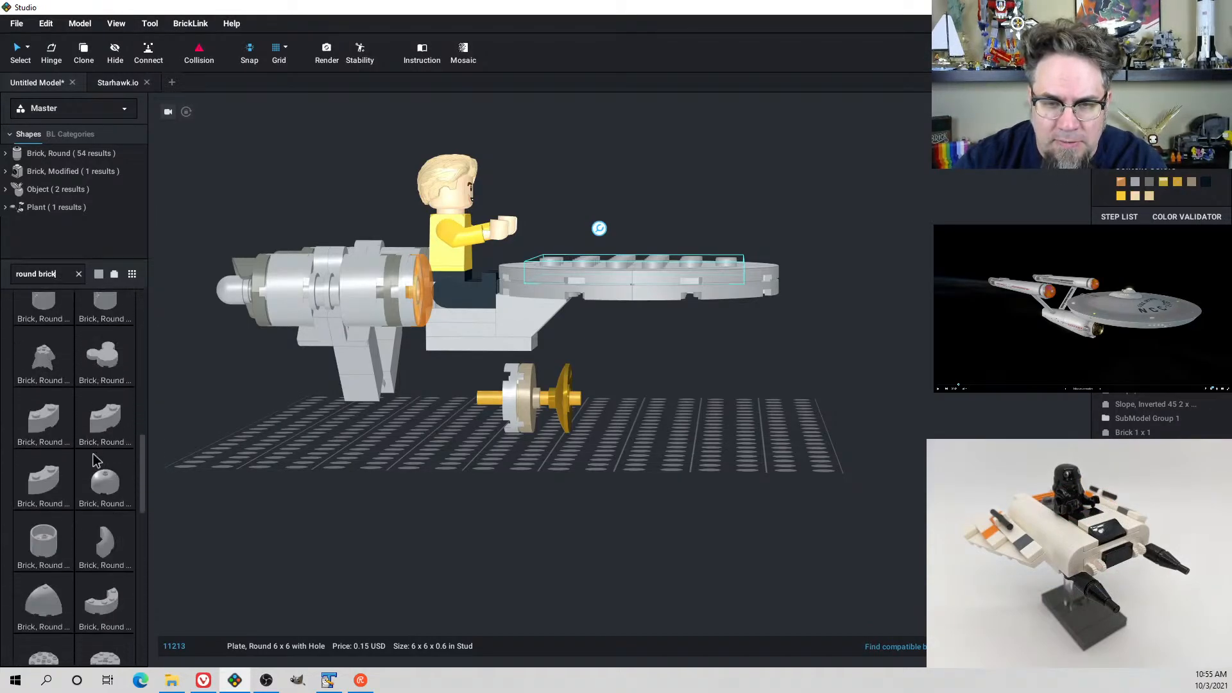
pyautogui.scroll(-4, 95, 459)
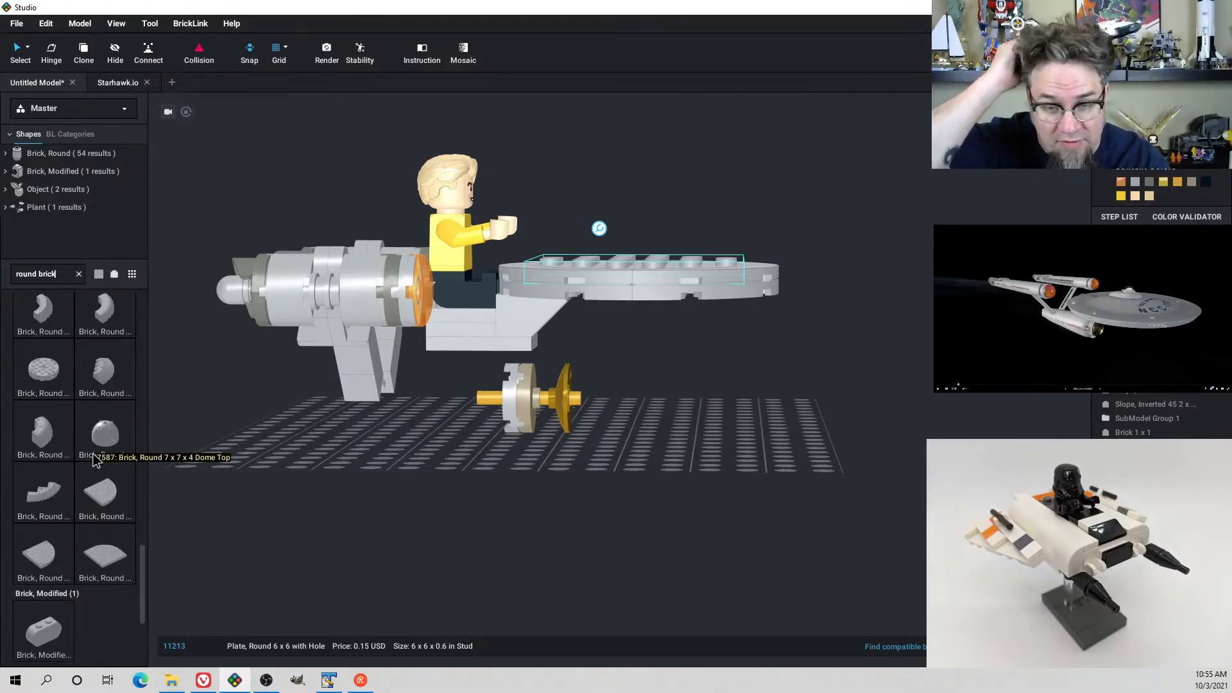
pyautogui.scroll(-1, 90, 537)
pyautogui.scroll(-3, 89, 538)
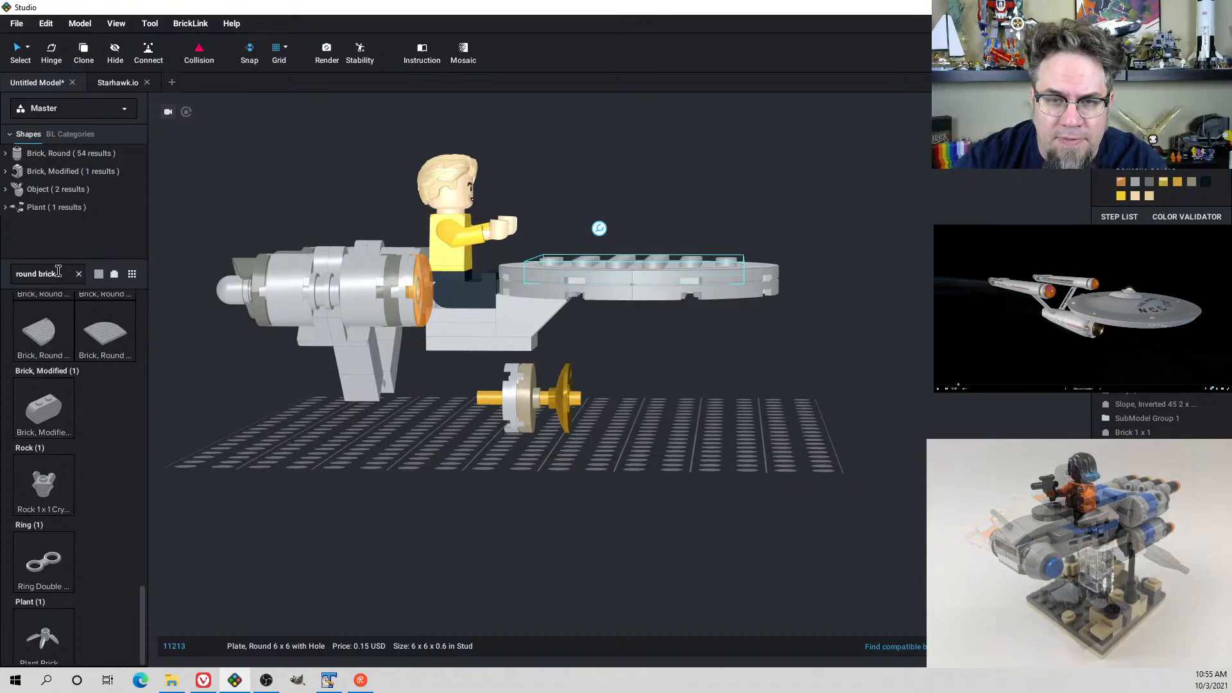
pyautogui.tripleClick(58, 272)
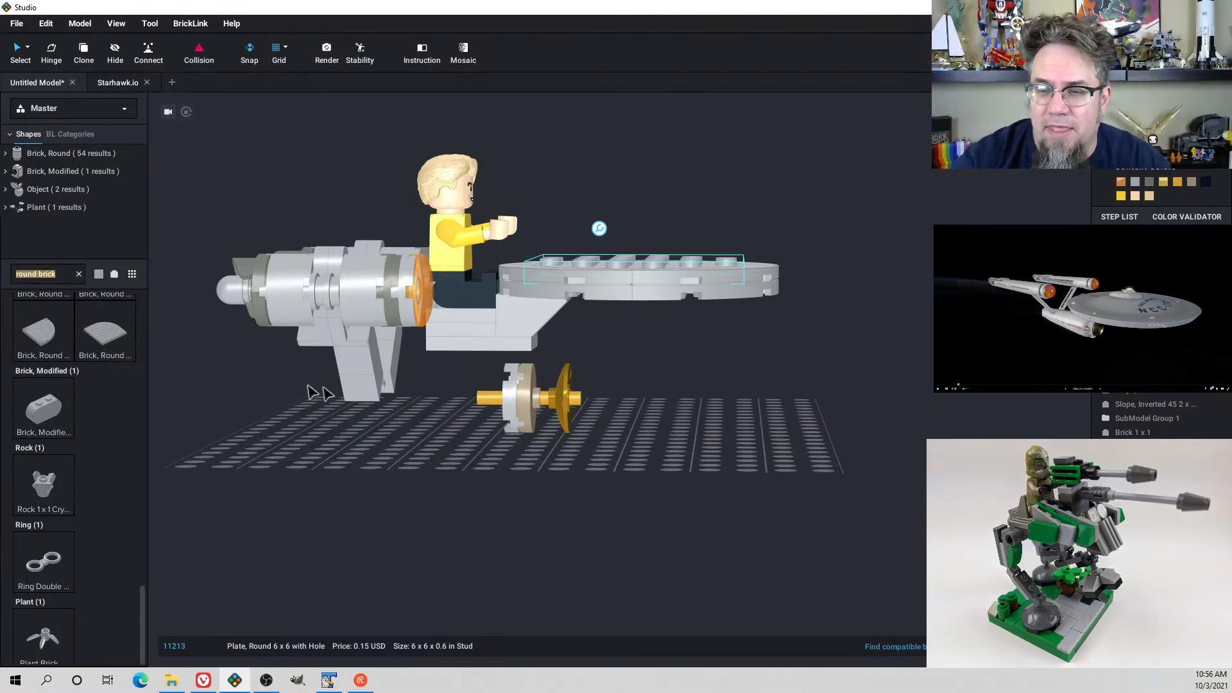
# Shift the four-part deflector dish assembly slightly forward below the inverted slopes, checking its placement from the front and side
pyautogui.click(533, 450)
pyautogui.moveTo(499, 452); pyautogui.dragTo(451, 451, button='right')
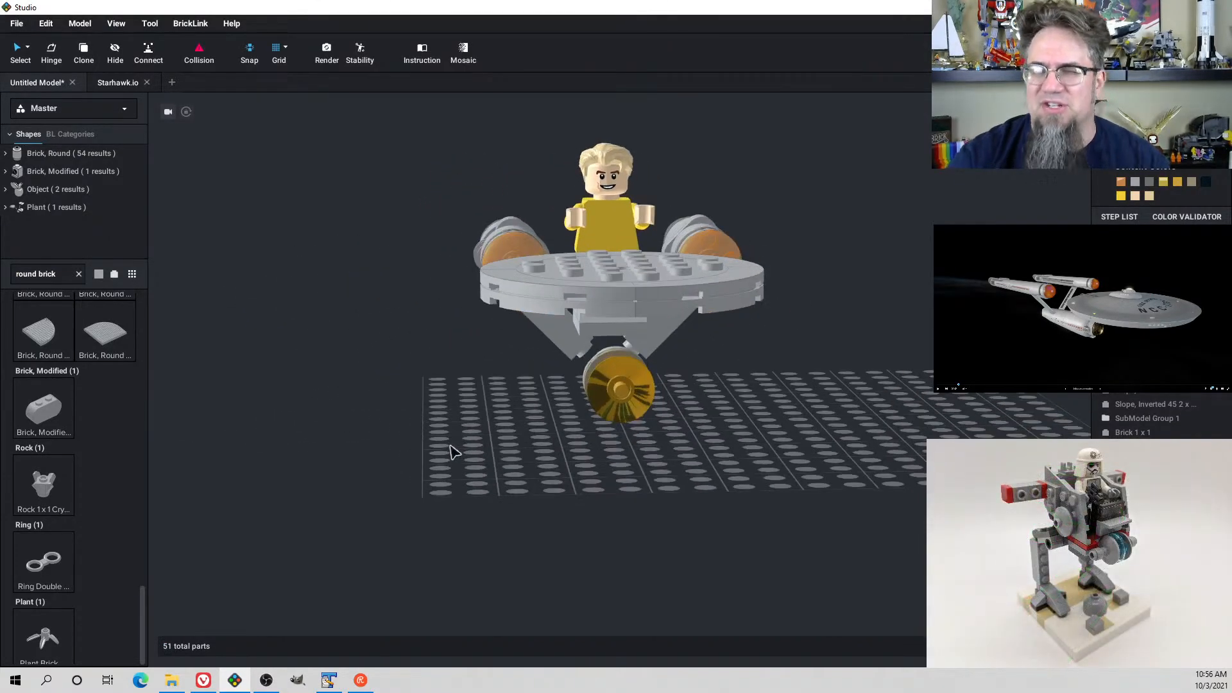
pyautogui.scroll(3, 529, 432)
pyautogui.moveTo(545, 433); pyautogui.dragTo(574, 430, button='right')
pyautogui.click(575, 430)
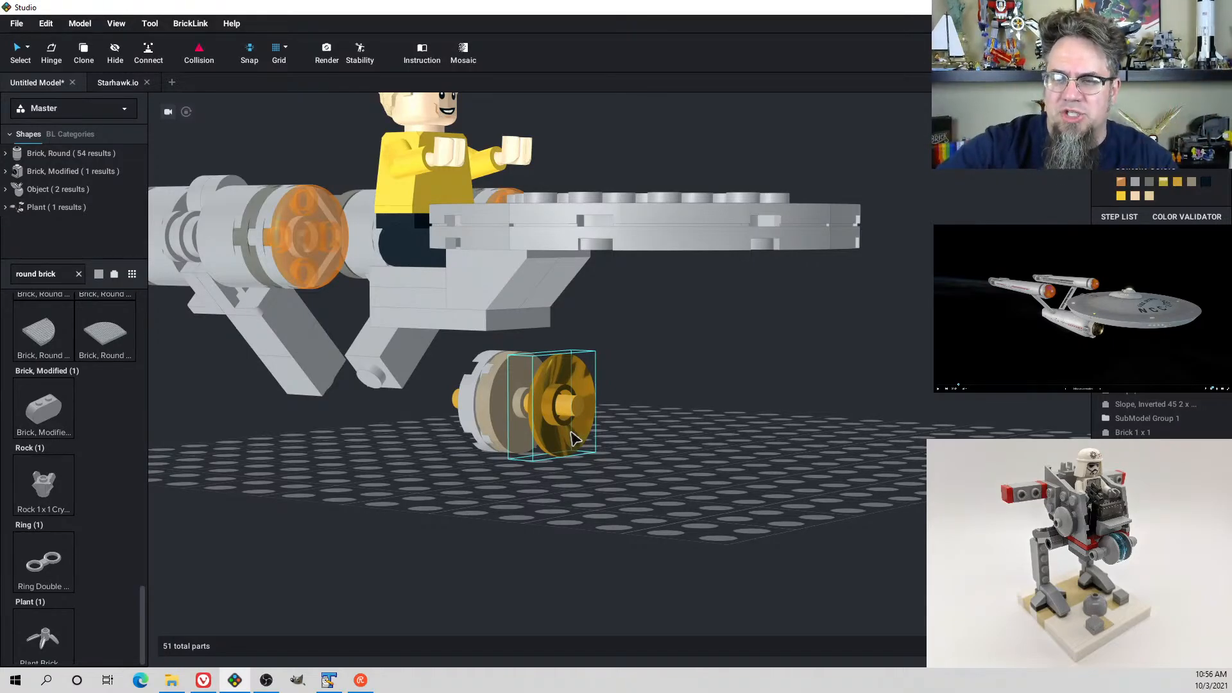
pyautogui.scroll(-3, 538, 481)
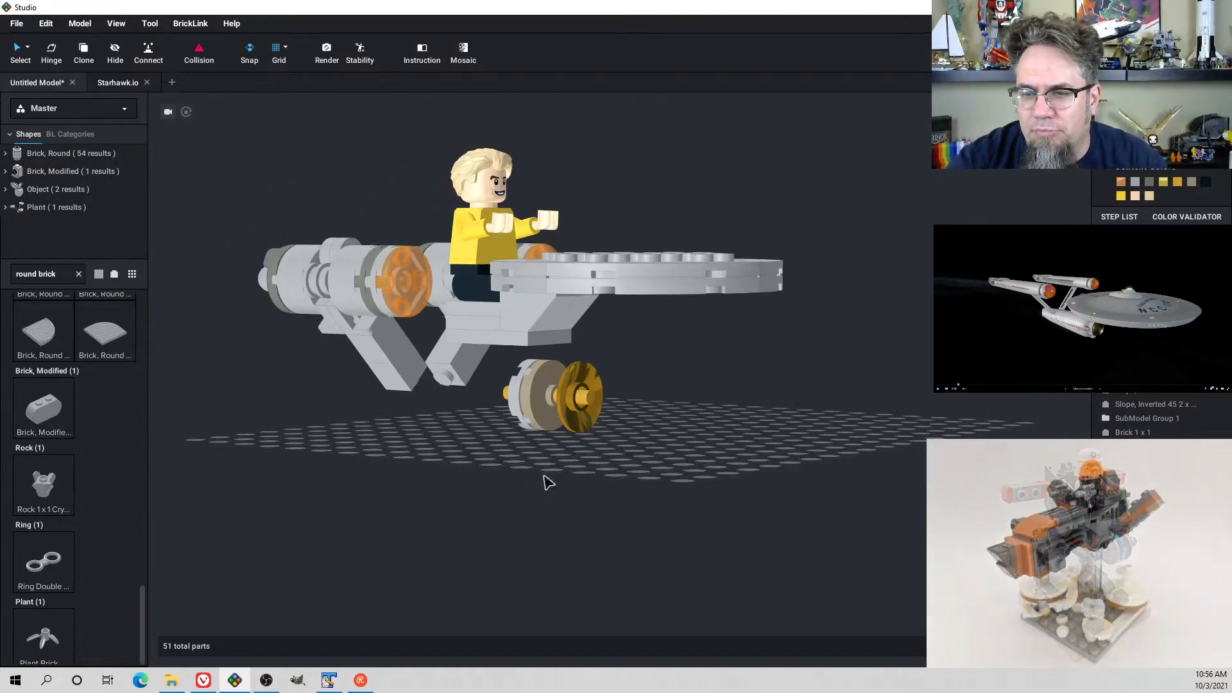
pyautogui.moveTo(557, 458); pyautogui.dragTo(576, 456, button='right')
pyautogui.click(513, 421)
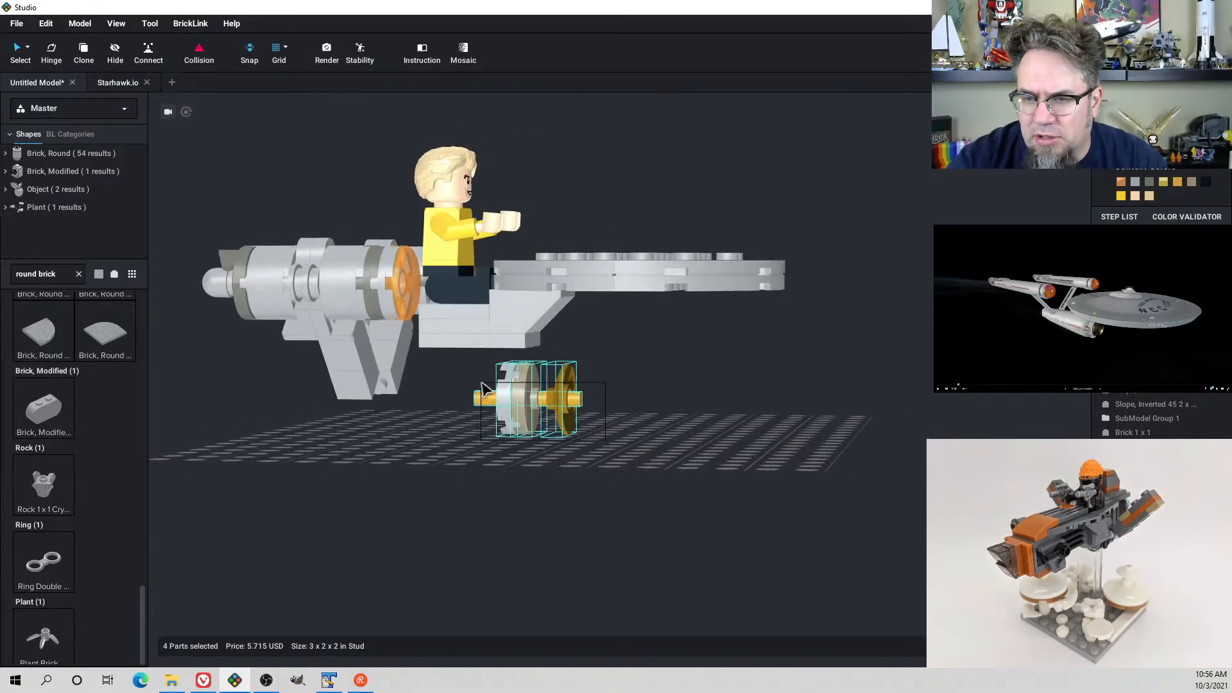
pyautogui.moveTo(483, 388); pyautogui.dragTo(541, 407, button='right')
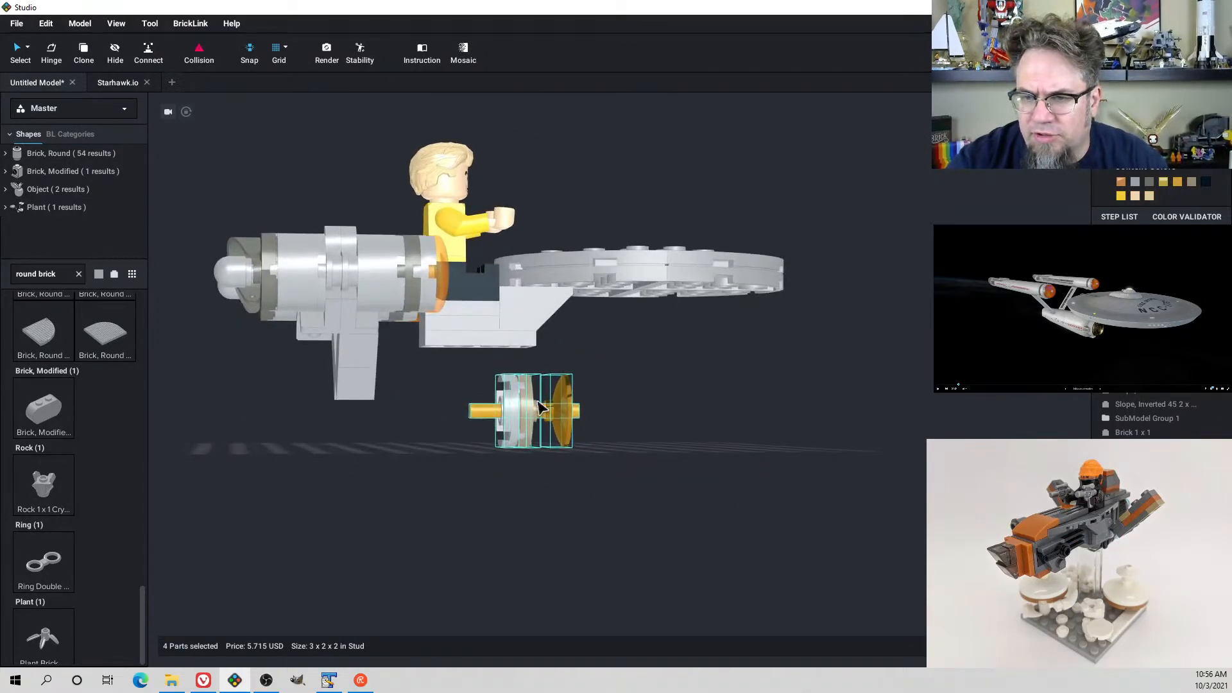
pyautogui.moveTo(537, 401); pyautogui.dragTo(557, 403)
pyautogui.moveTo(558, 402); pyautogui.dragTo(478, 396, button='right')
pyautogui.click(456, 401)
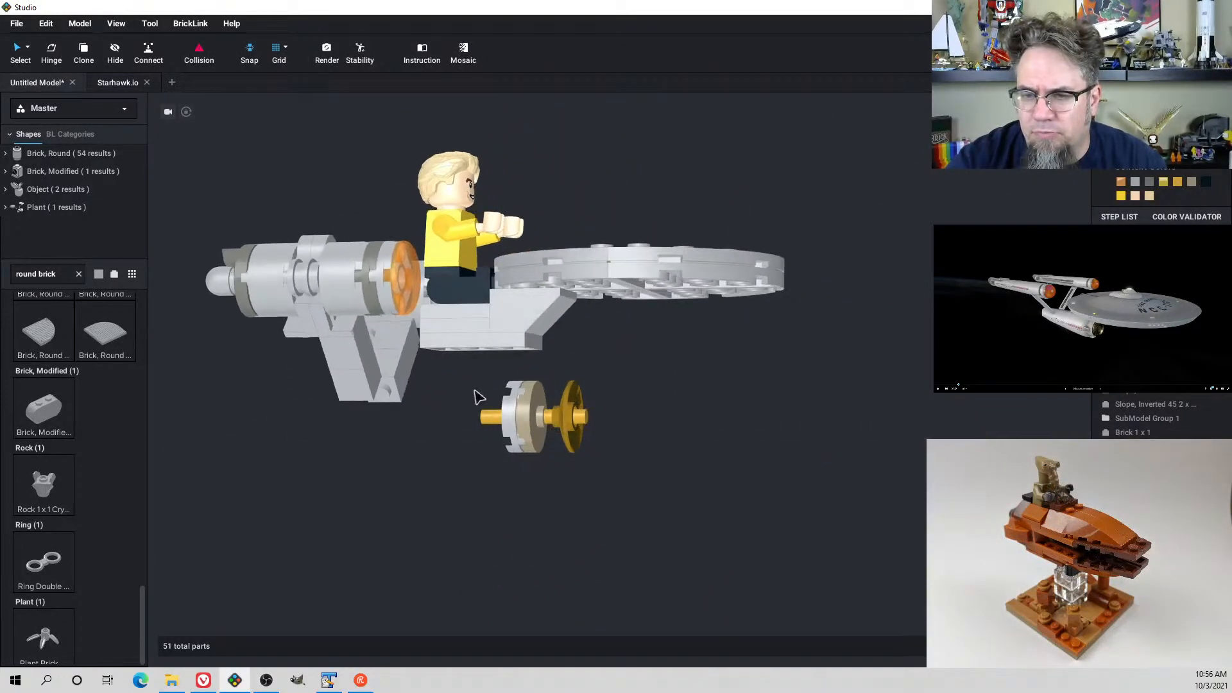
# Search the parts library for "cone" and look through the results for a deflector hull part
pyautogui.tripleClick(64, 271)
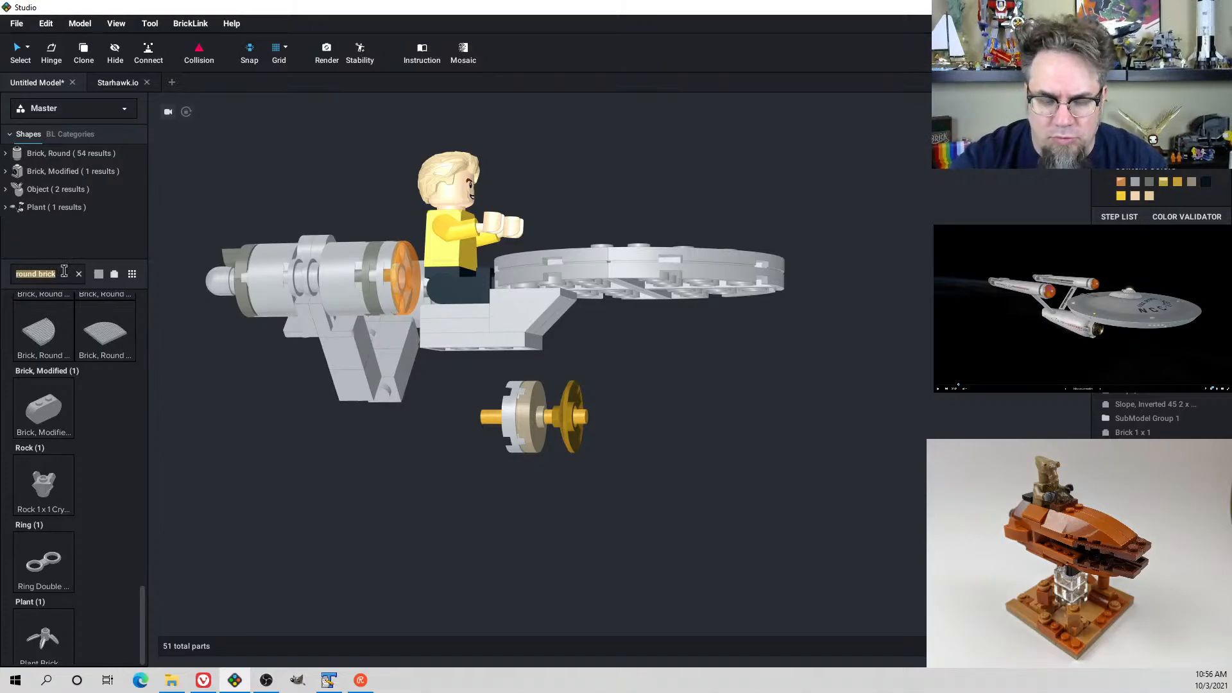
pyautogui.write('cone')
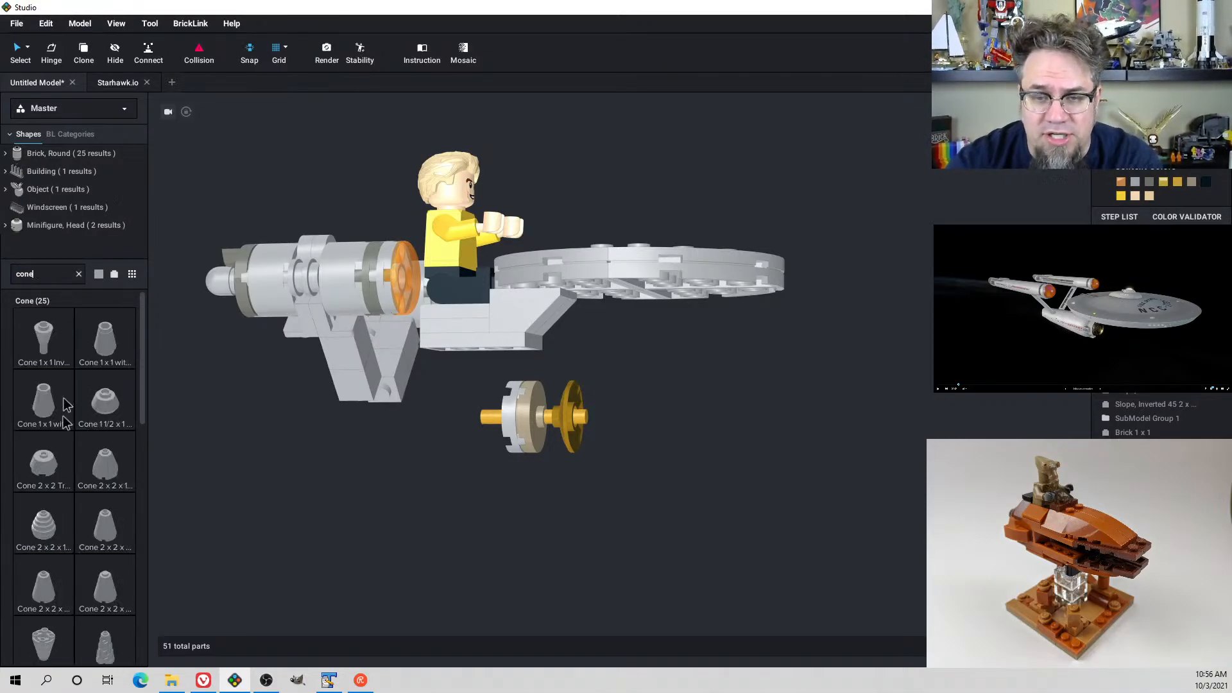
pyautogui.scroll(-5, 71, 505)
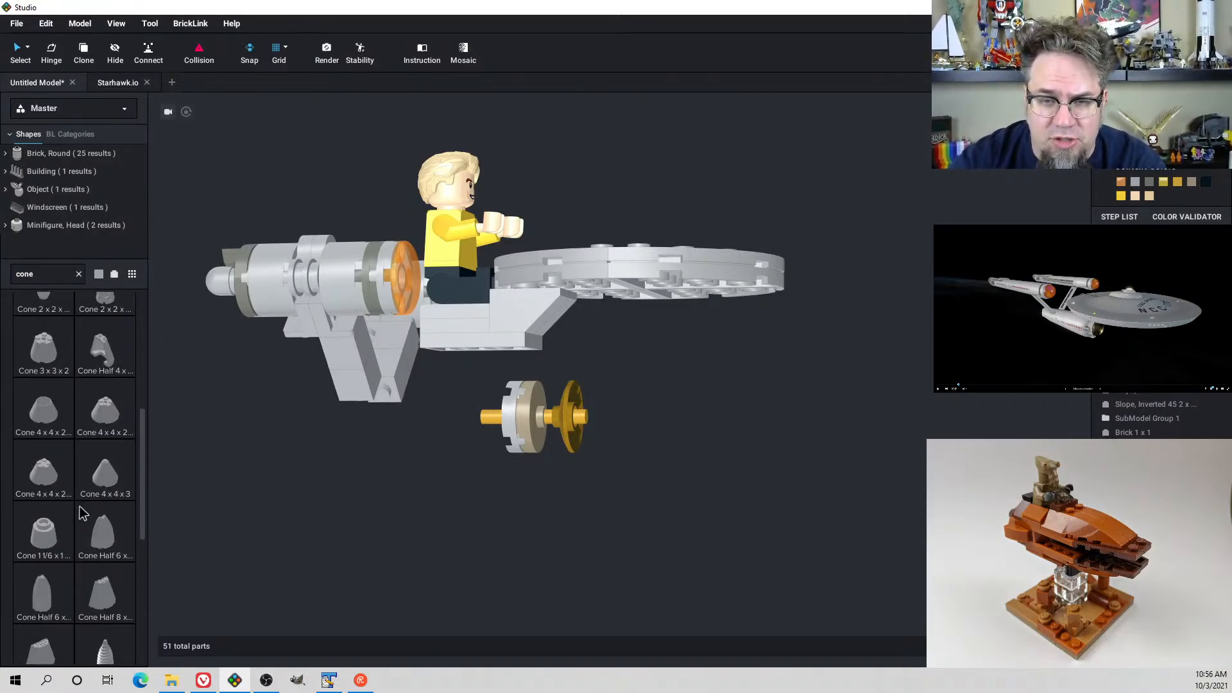
pyautogui.scroll(-2, 84, 509)
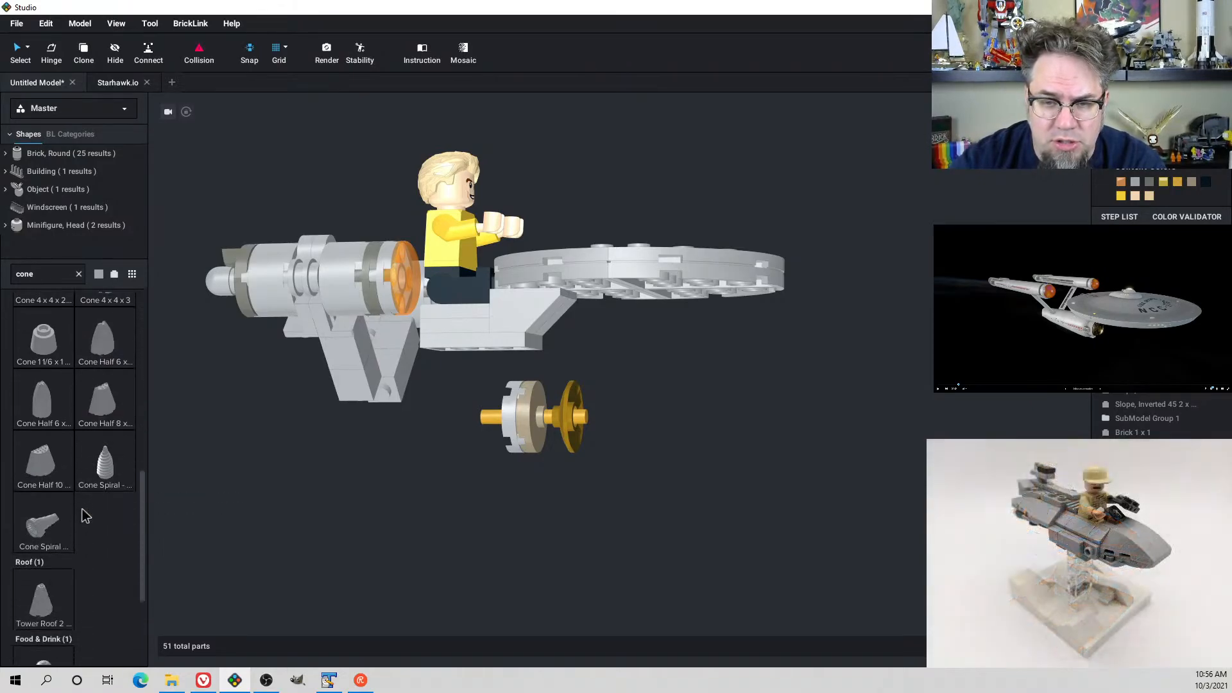
pyautogui.scroll(7, 85, 500)
# Try a Cone 3 x 3 x 2 as the hull behind the deflector dish, then delete it
pyautogui.moveTo(43, 547); pyautogui.dragTo(432, 409)
pyautogui.moveTo(422, 408); pyautogui.dragTo(425, 393, button='right')
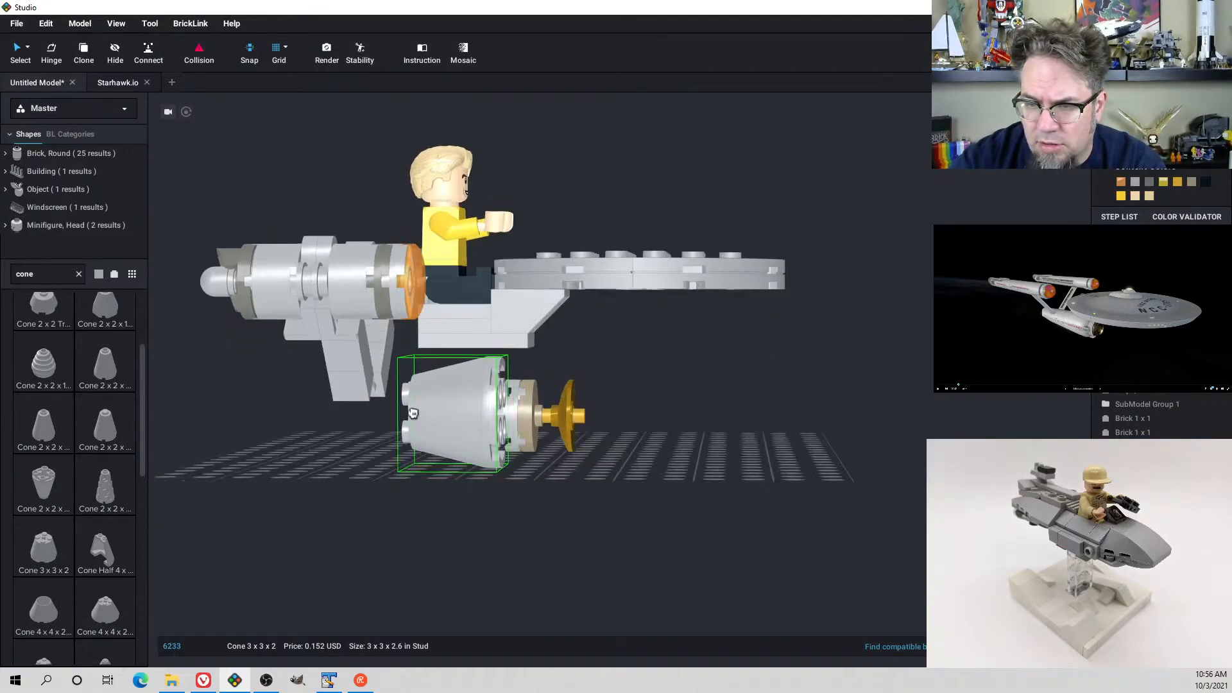
pyautogui.moveTo(404, 422); pyautogui.dragTo(374, 454)
pyautogui.moveTo(374, 454); pyautogui.dragTo(398, 468, button='right')
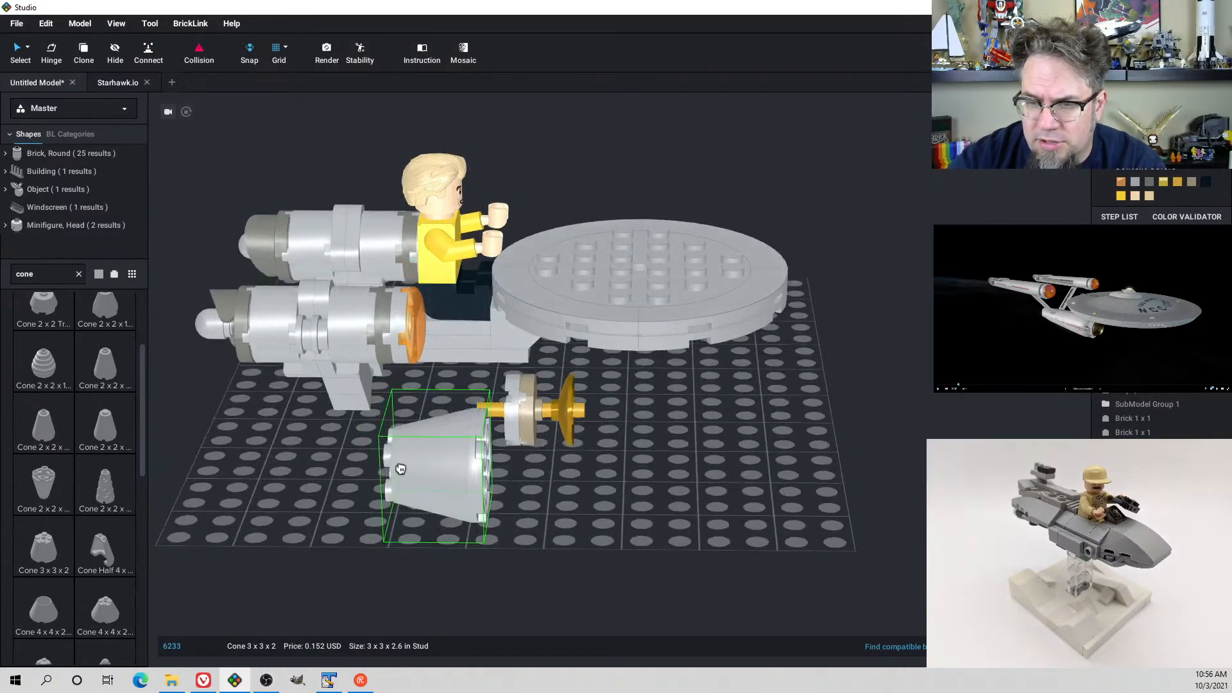
pyautogui.moveTo(398, 468); pyautogui.dragTo(374, 482)
pyautogui.click(374, 488)
pyautogui.moveTo(398, 489); pyautogui.dragTo(377, 484, button='right')
pyautogui.press('Delete')
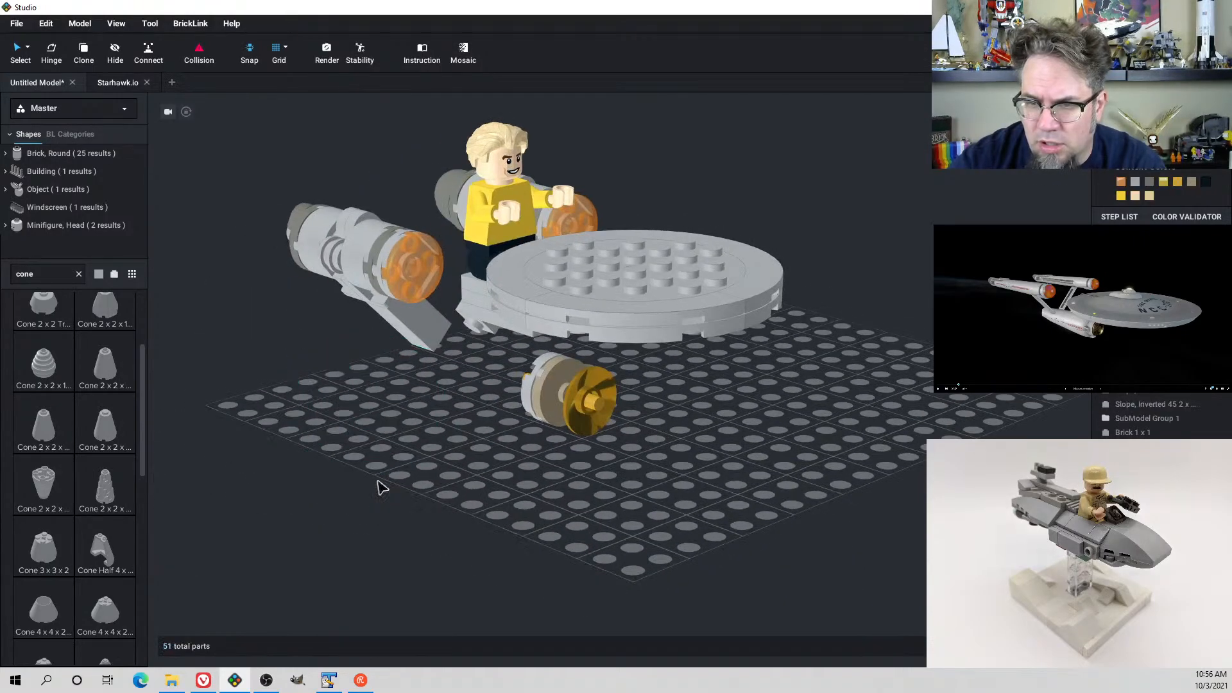
# Search the parts library for "curved brick" and look through the Brick, Modified parts for a rounded hull piece
pyautogui.click(80, 274)
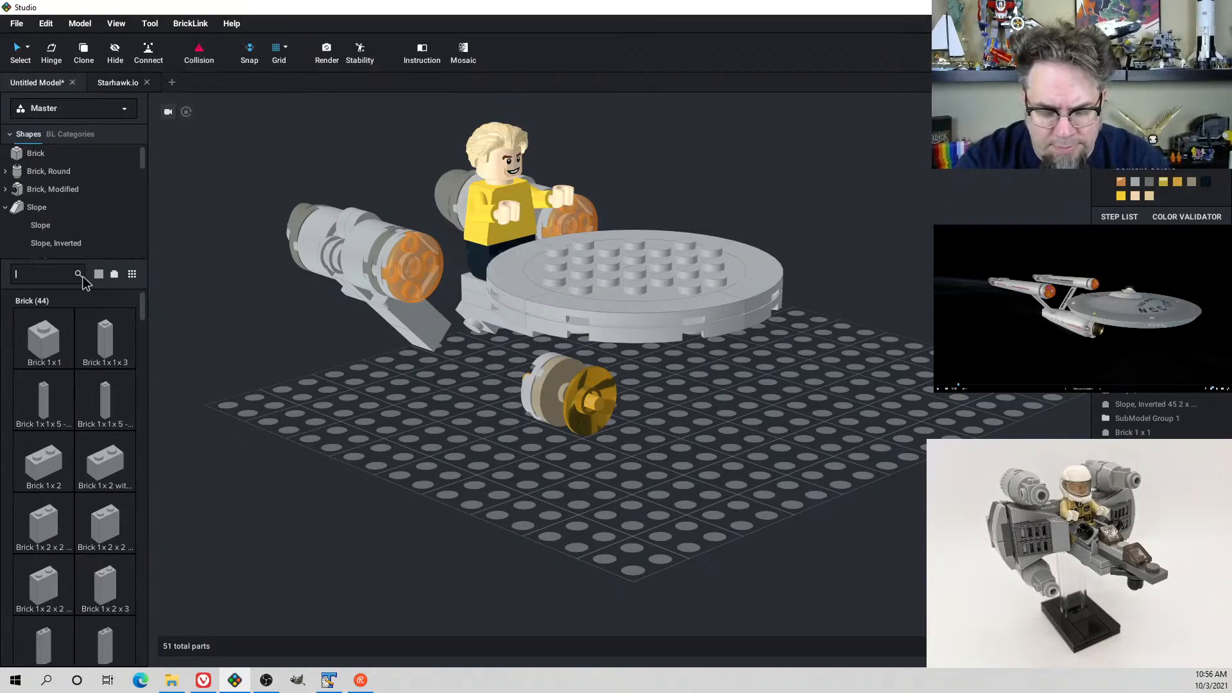
pyautogui.write('curved brick')
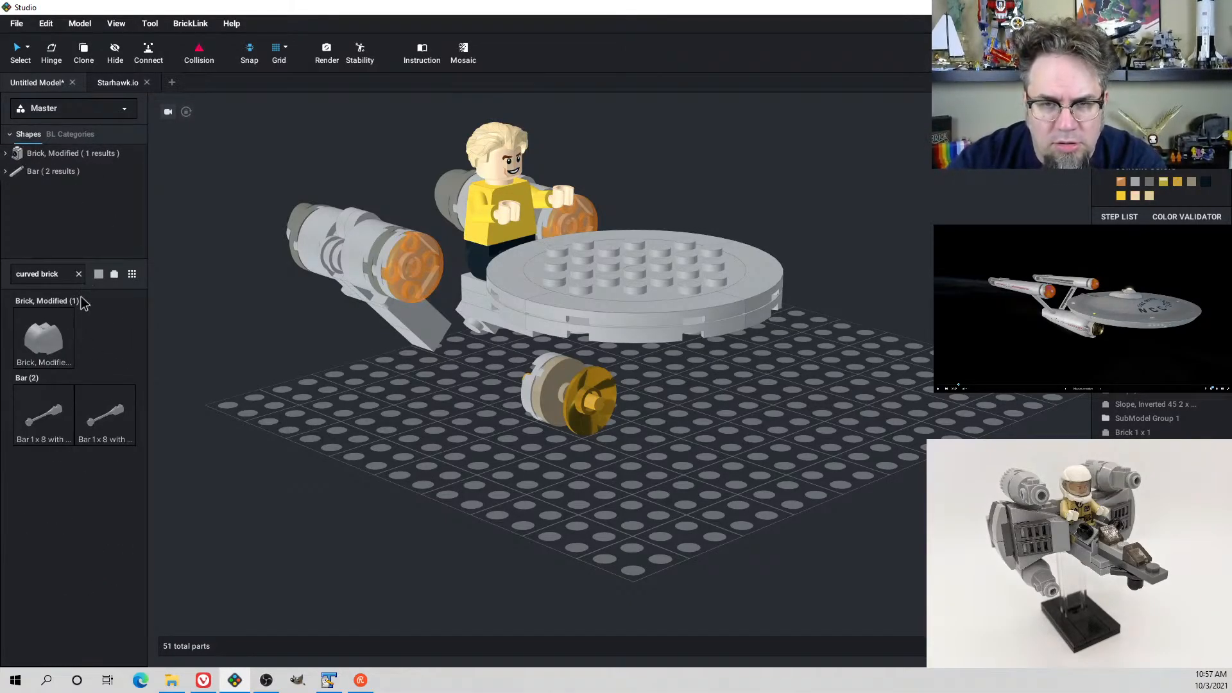
pyautogui.click(79, 275)
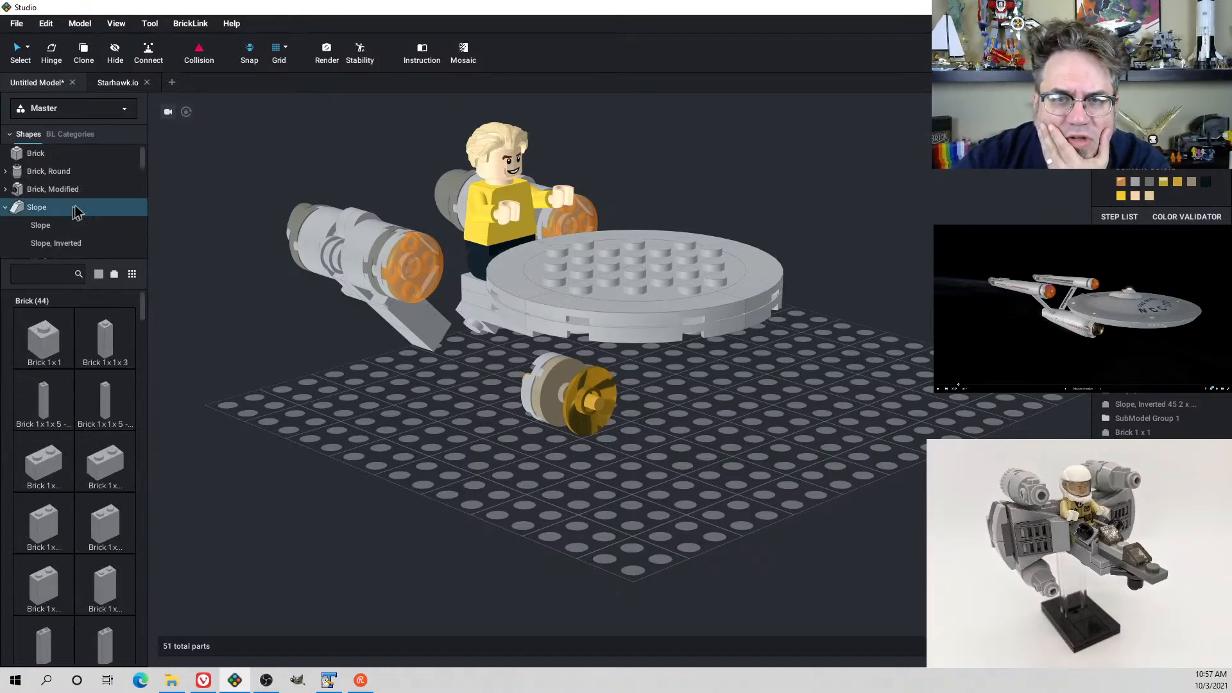
pyautogui.click(66, 188)
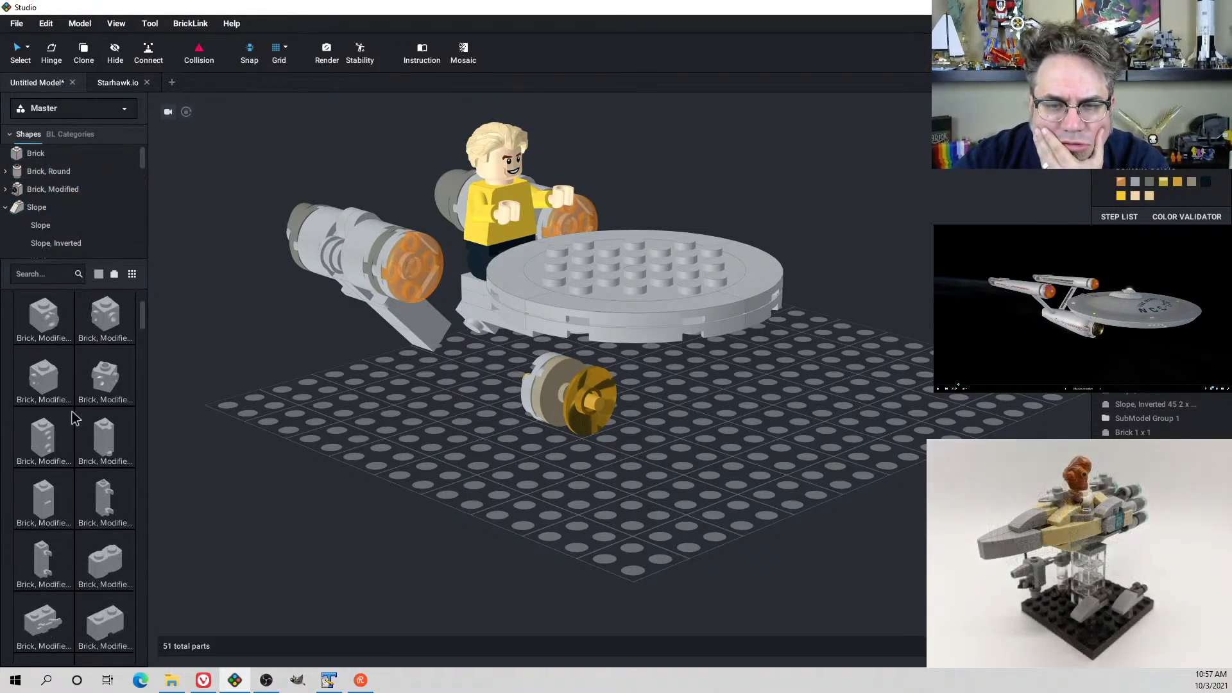
pyautogui.scroll(-2, 72, 419)
pyautogui.scroll(-5, 71, 418)
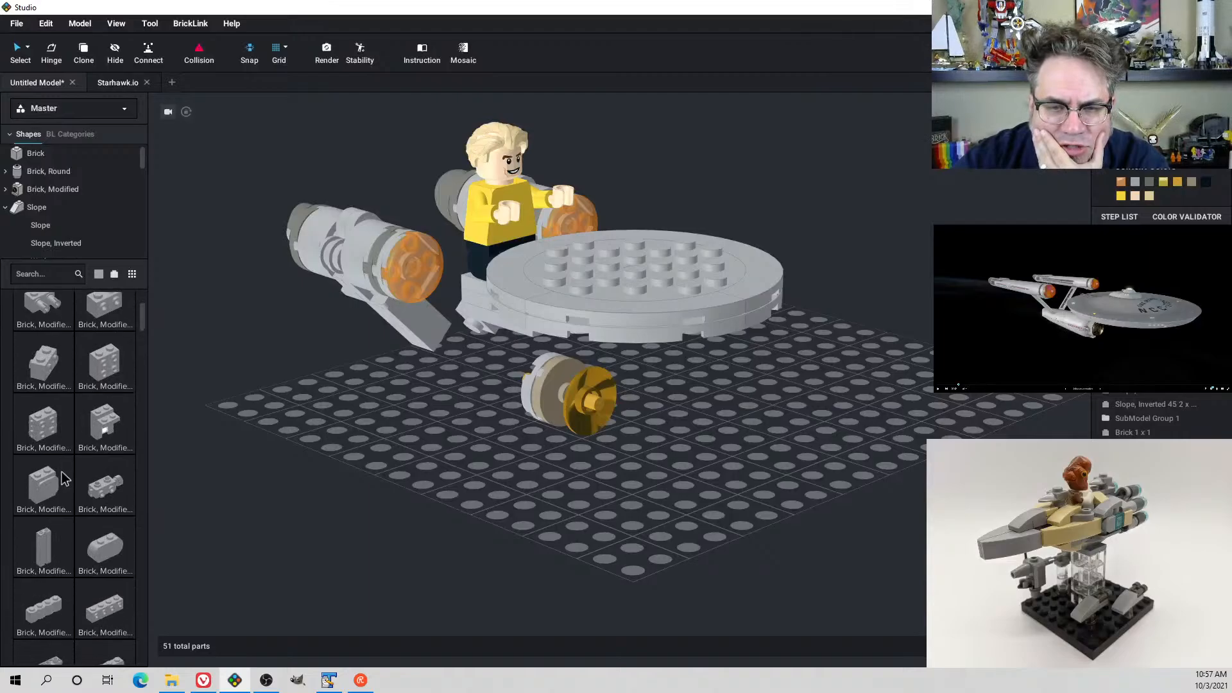
pyautogui.scroll(-1, 62, 472)
# Search the parts library for "arch" and place an Arch 1 x 3 x 2 Curved Top on the grid beside the model
pyautogui.click(52, 274)
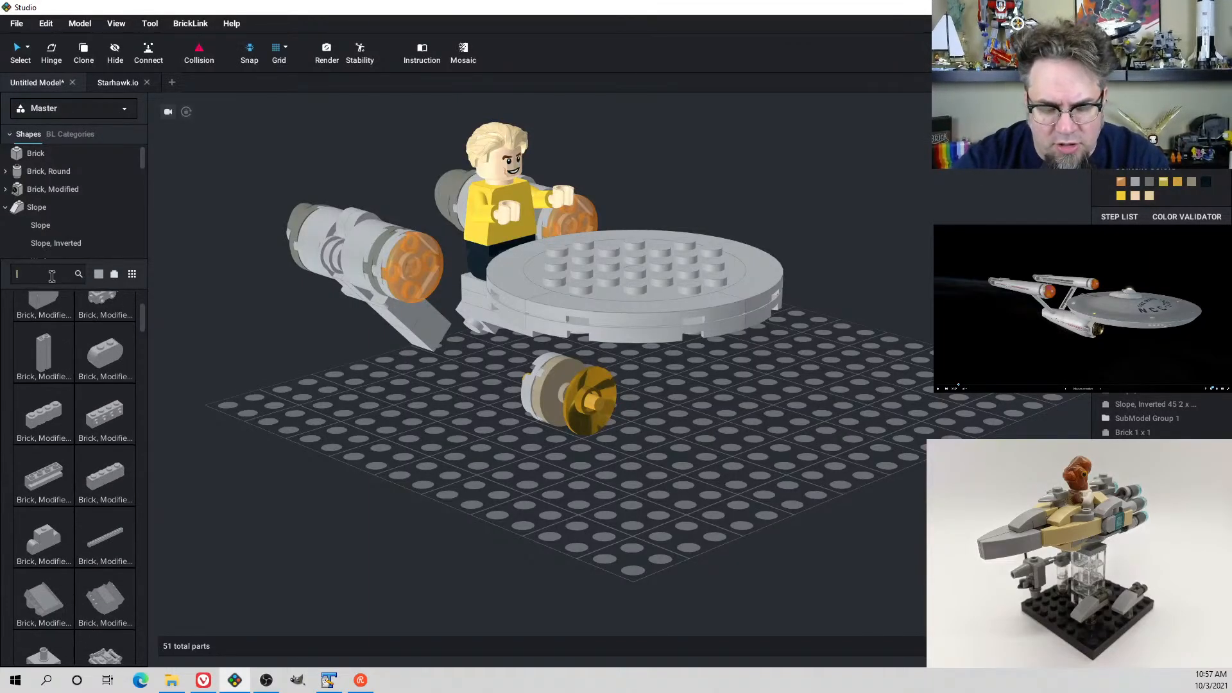
pyautogui.write('arch')
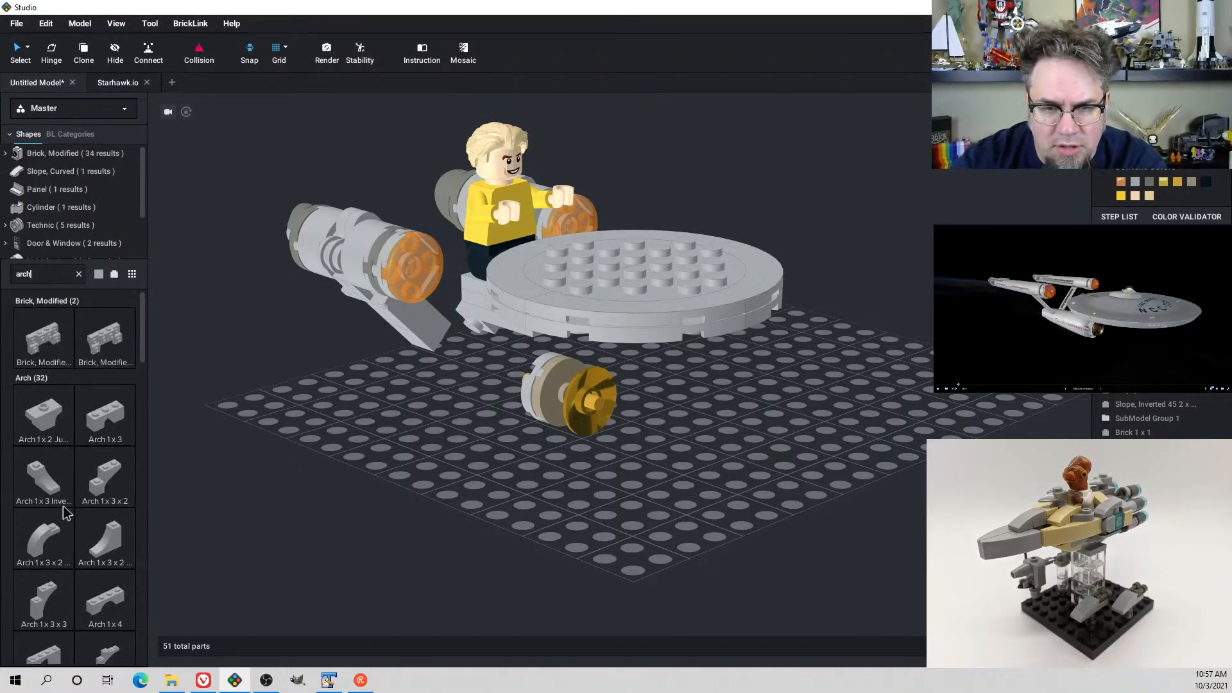
pyautogui.scroll(-3, 65, 507)
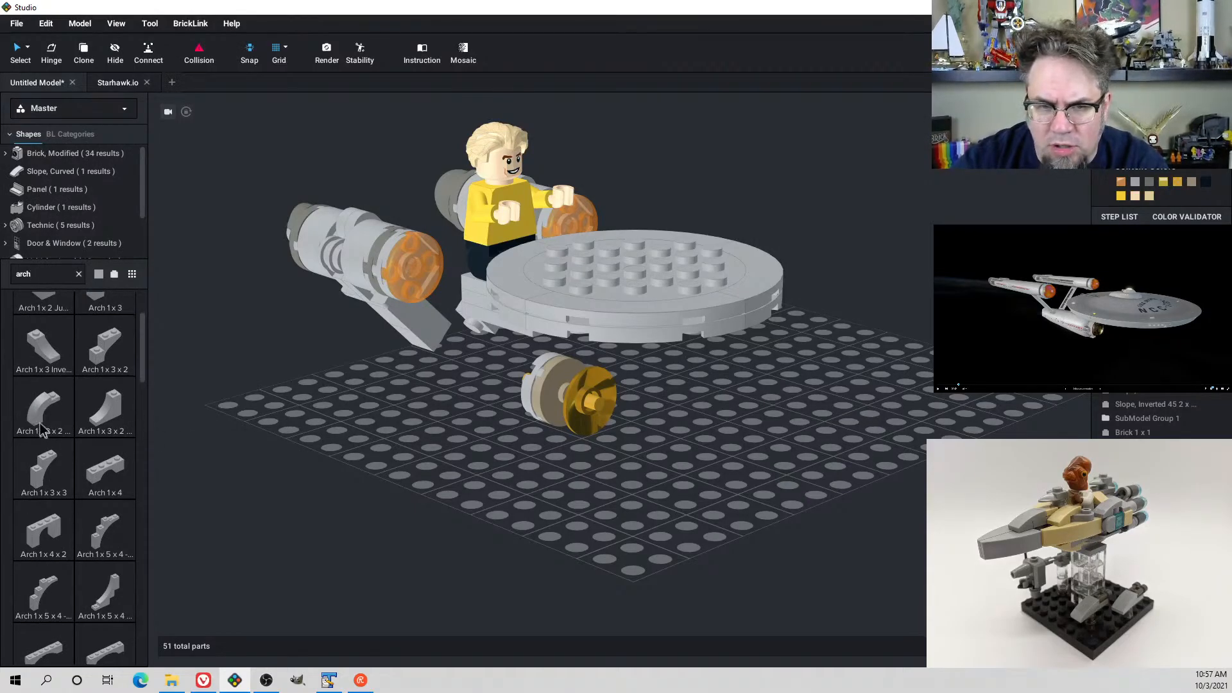
pyautogui.moveTo(39, 430); pyautogui.dragTo(437, 388)
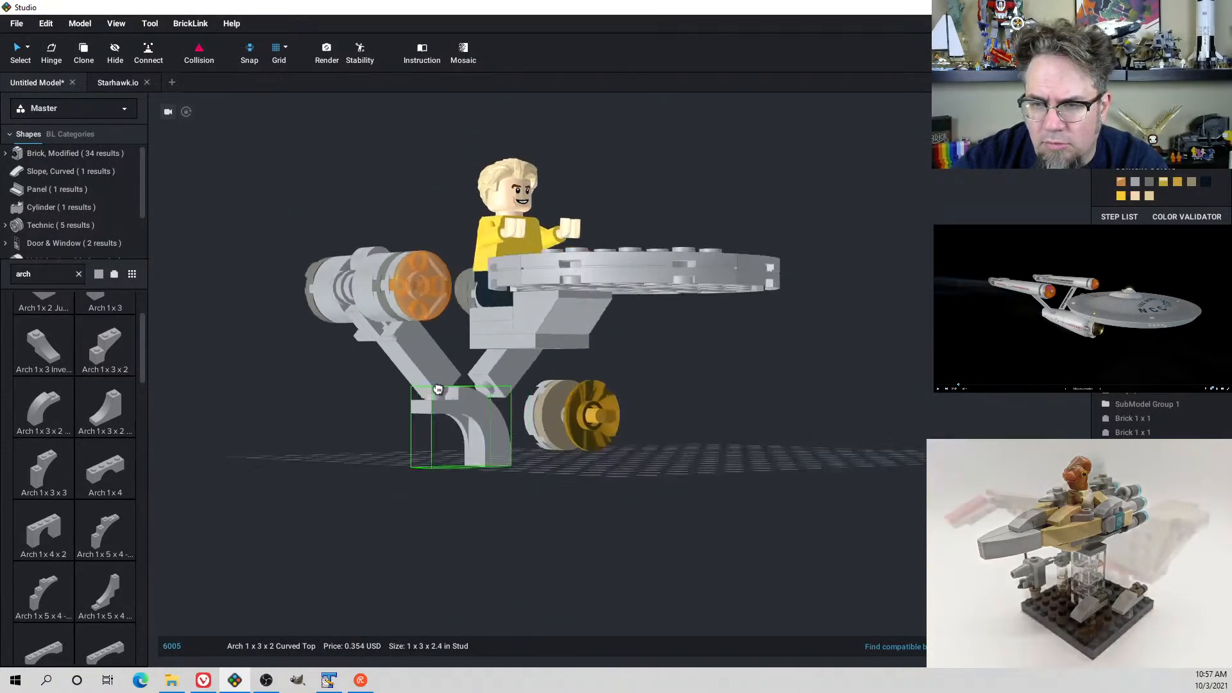
pyautogui.moveTo(437, 389); pyautogui.dragTo(388, 449, button='right')
pyautogui.click(385, 418)
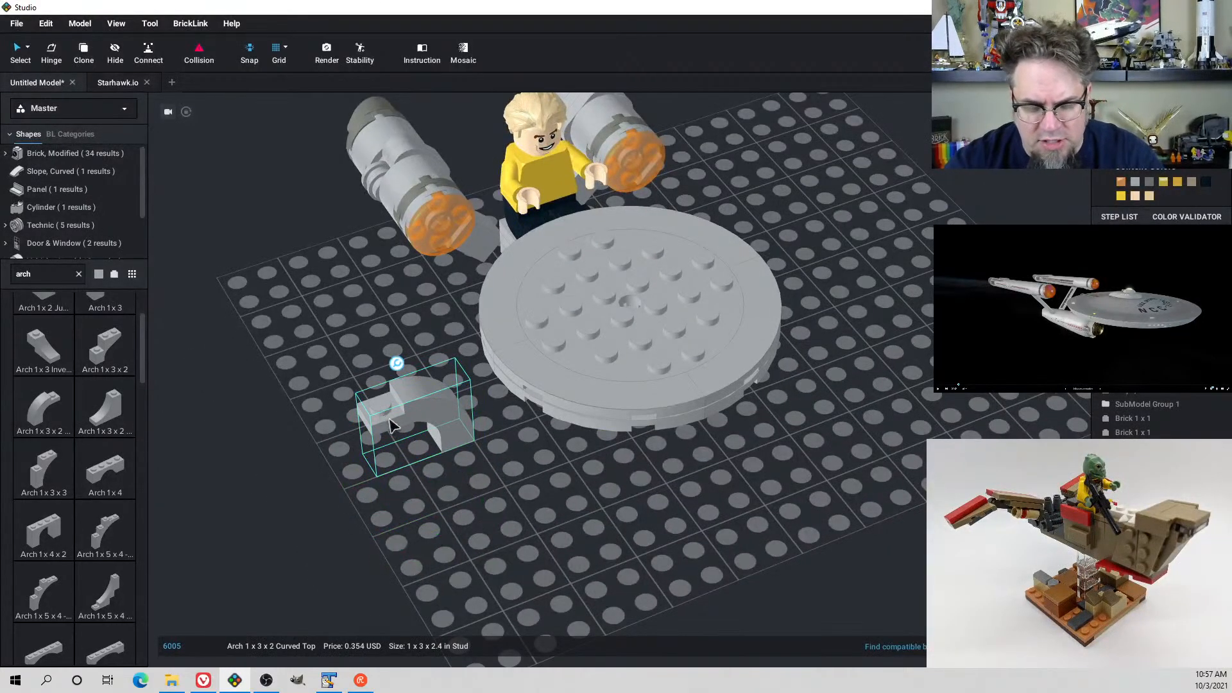
# Try a copy of the curved arch turned 180° against the first one, then delete both arches
pyautogui.hotkey('ctrl', 'v')
pyautogui.press('Right')
pyautogui.press('Right')
pyautogui.click(348, 423)
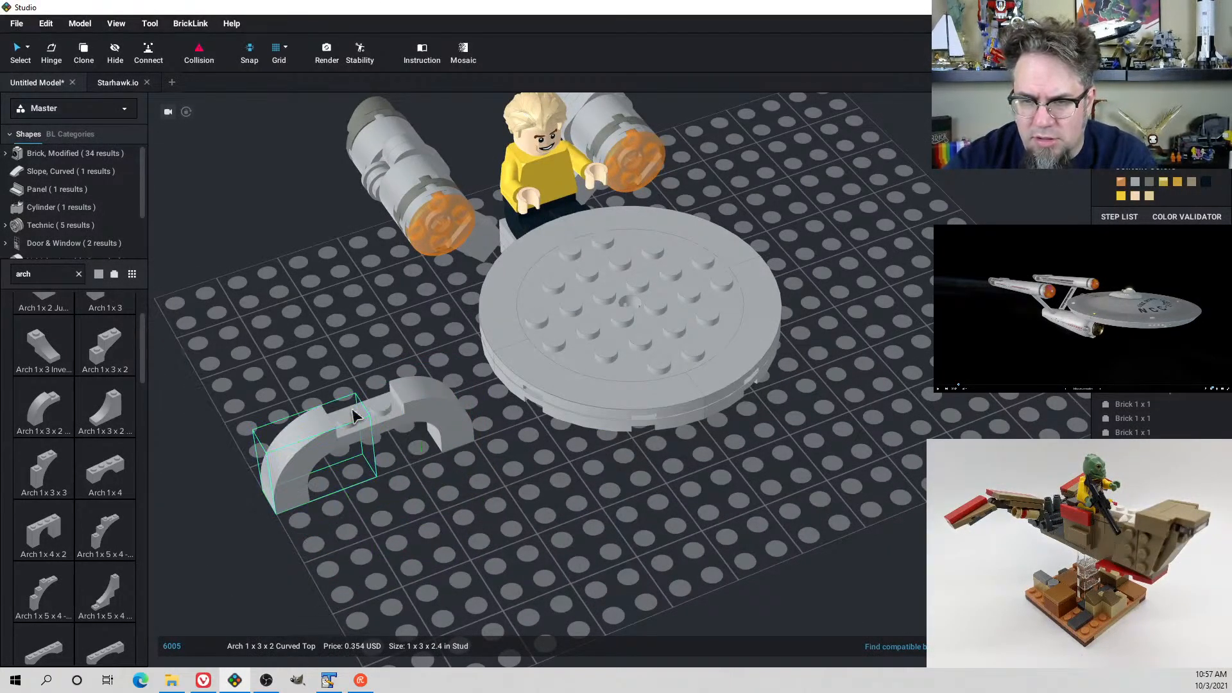
pyautogui.moveTo(356, 416); pyautogui.dragTo(388, 418, button='right')
pyautogui.press('Delete')
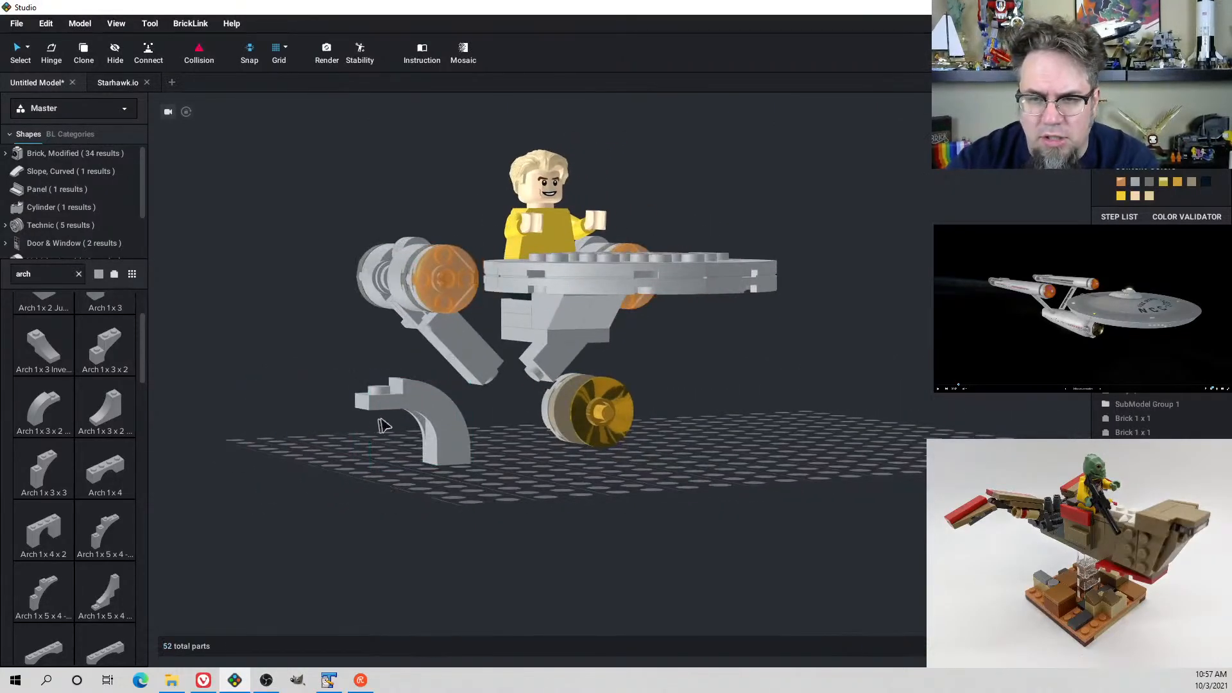
pyautogui.click(385, 426)
pyautogui.press('Delete')
# Repeat the parts library search for "curved brick", check the matching parts, and clear the search
pyautogui.scroll(3, 112, 452)
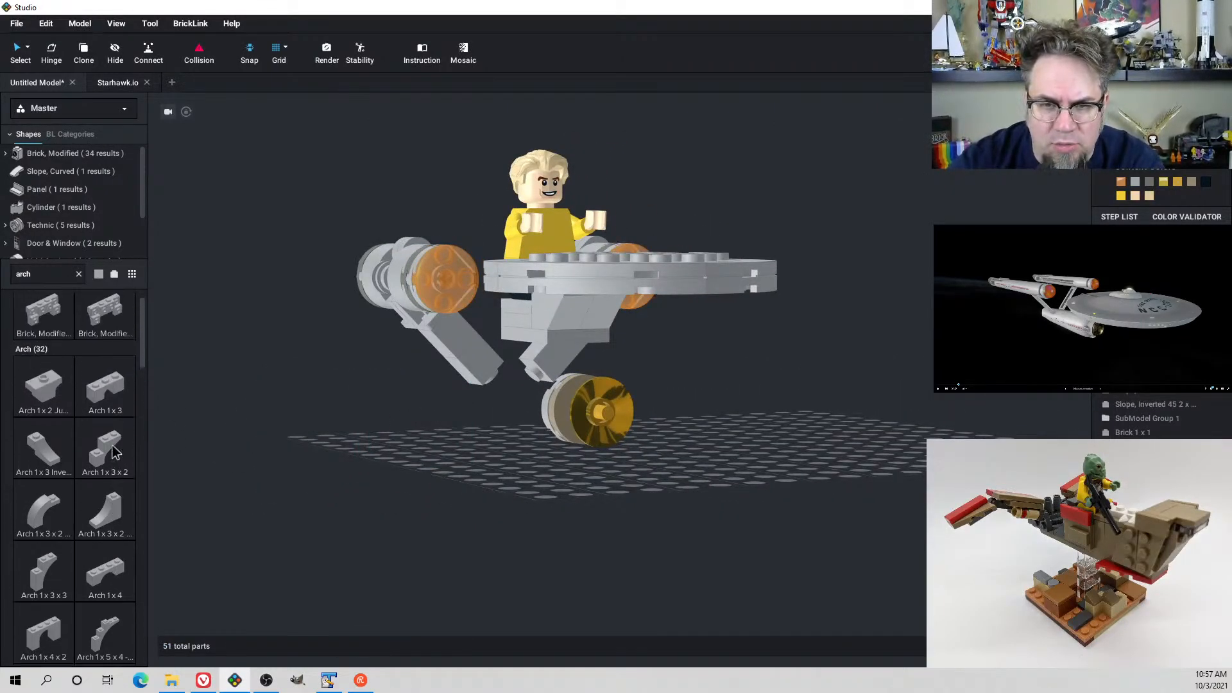
pyautogui.scroll(1, 112, 446)
pyautogui.click(34, 275)
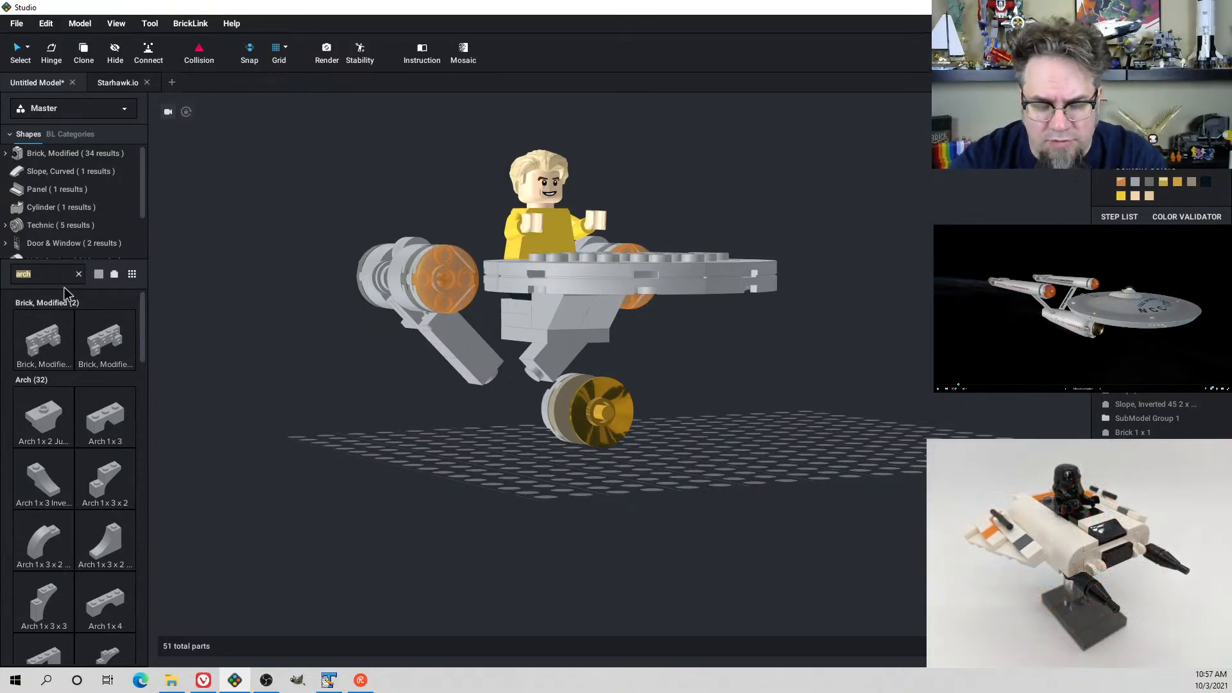
pyautogui.write('cruved brick')
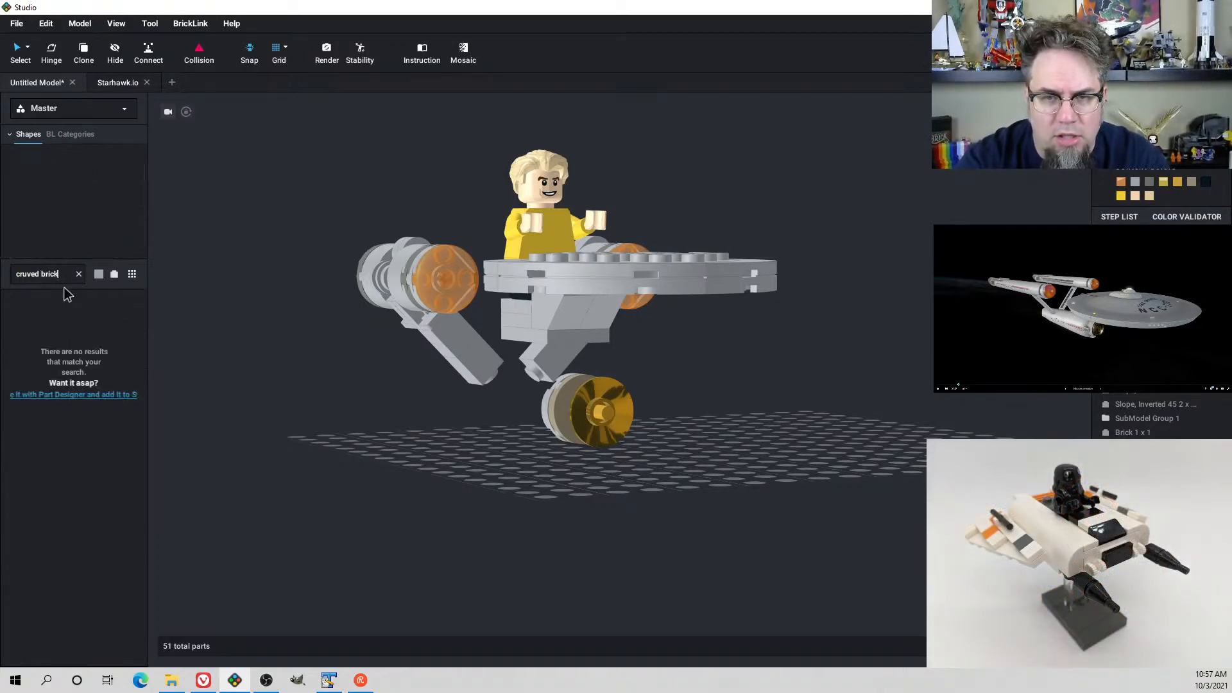
pyautogui.press('BackSpace')
pyautogui.write('u')
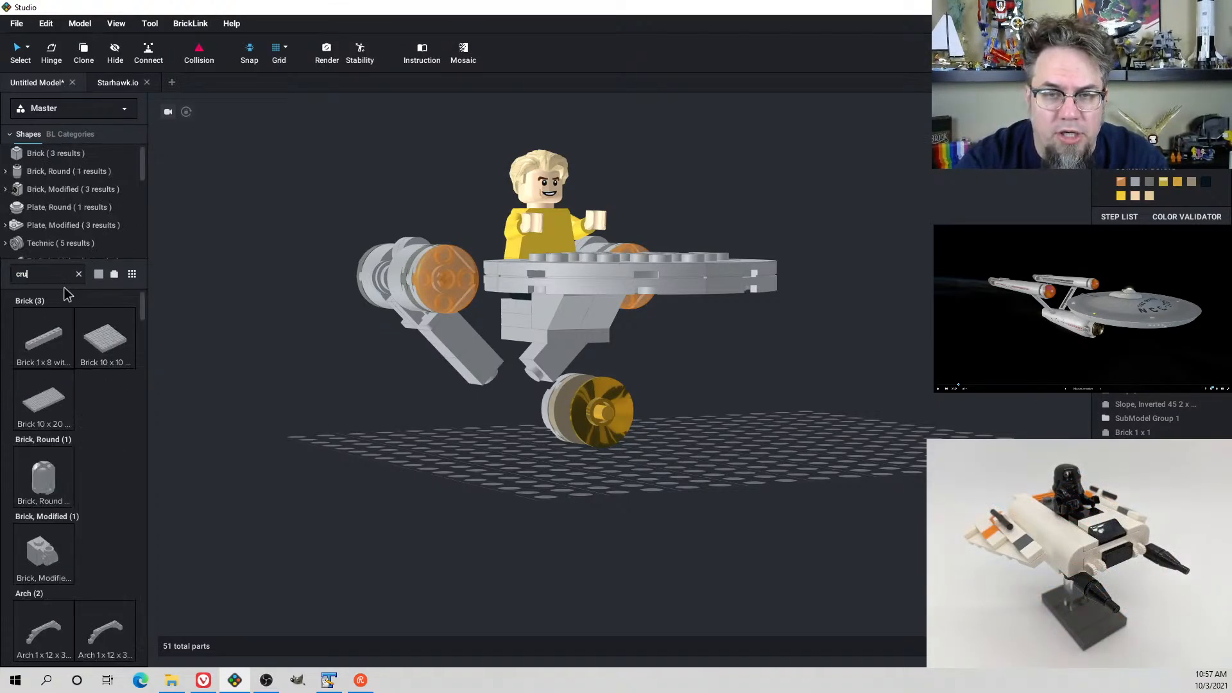
pyautogui.write('rved brick')
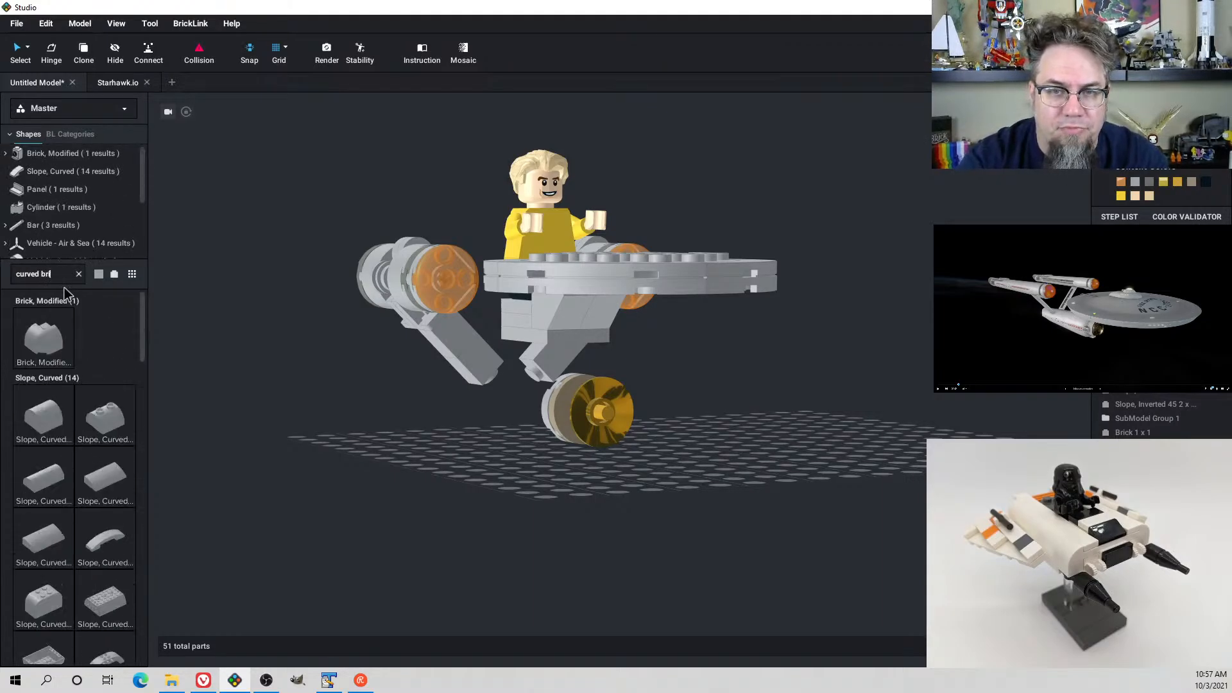
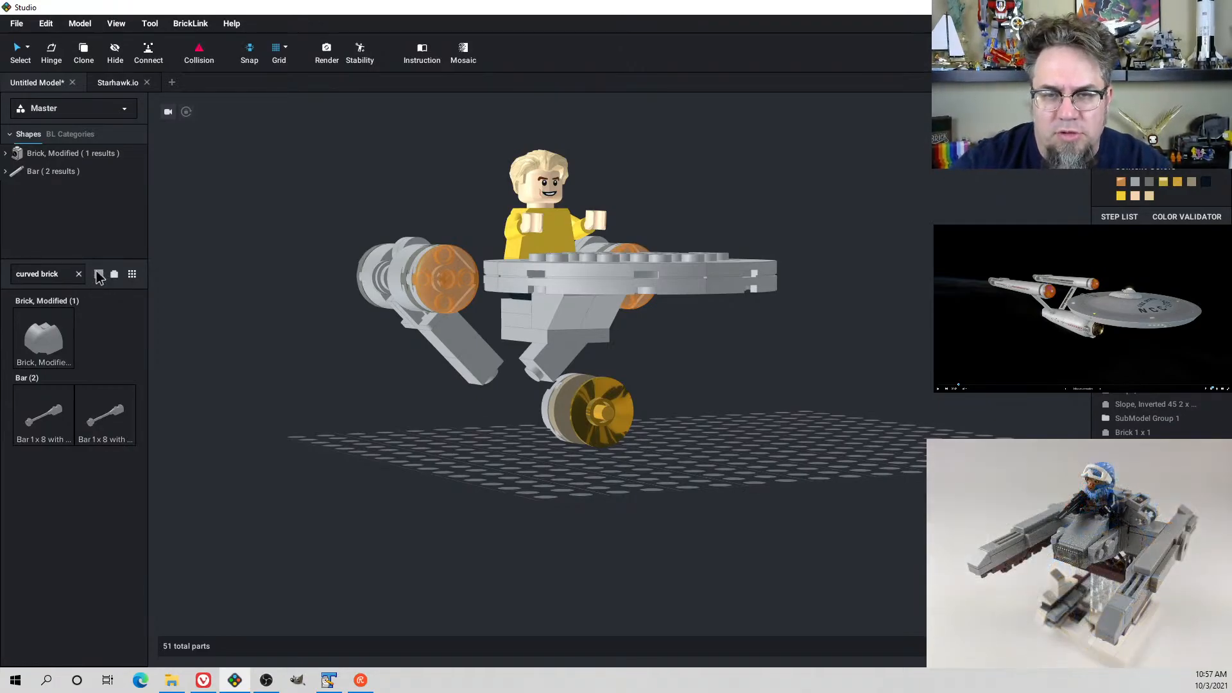
pyautogui.click(98, 274)
pyautogui.click(67, 282)
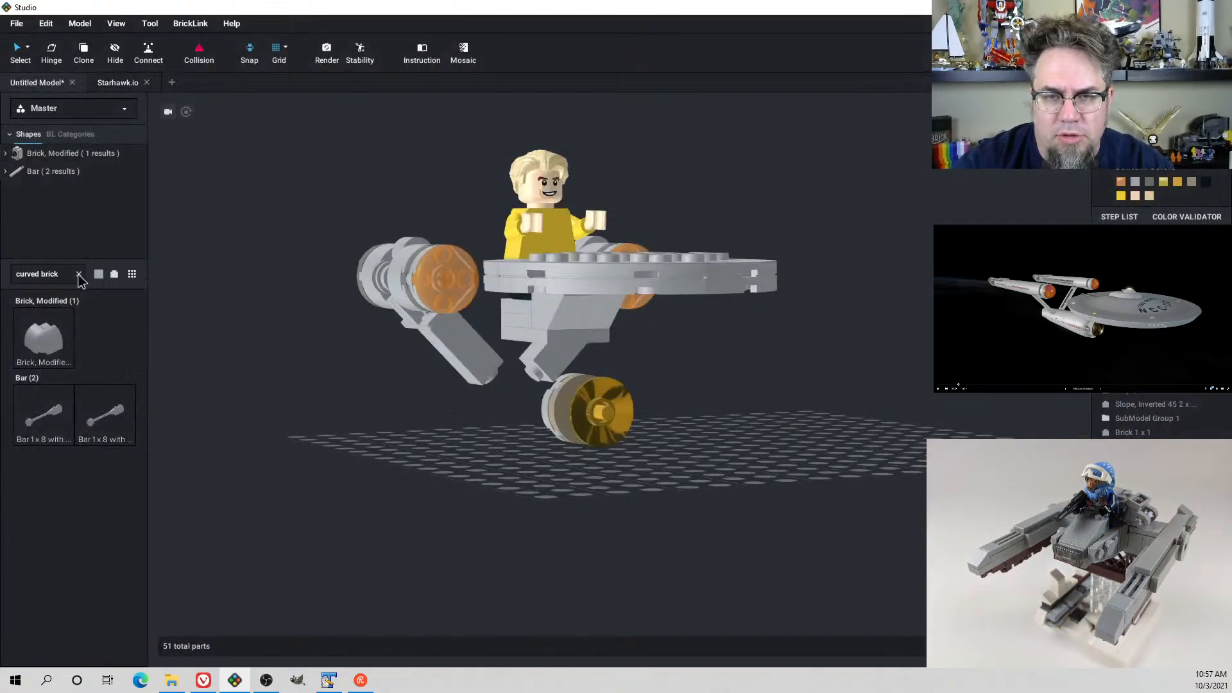
pyautogui.click(78, 274)
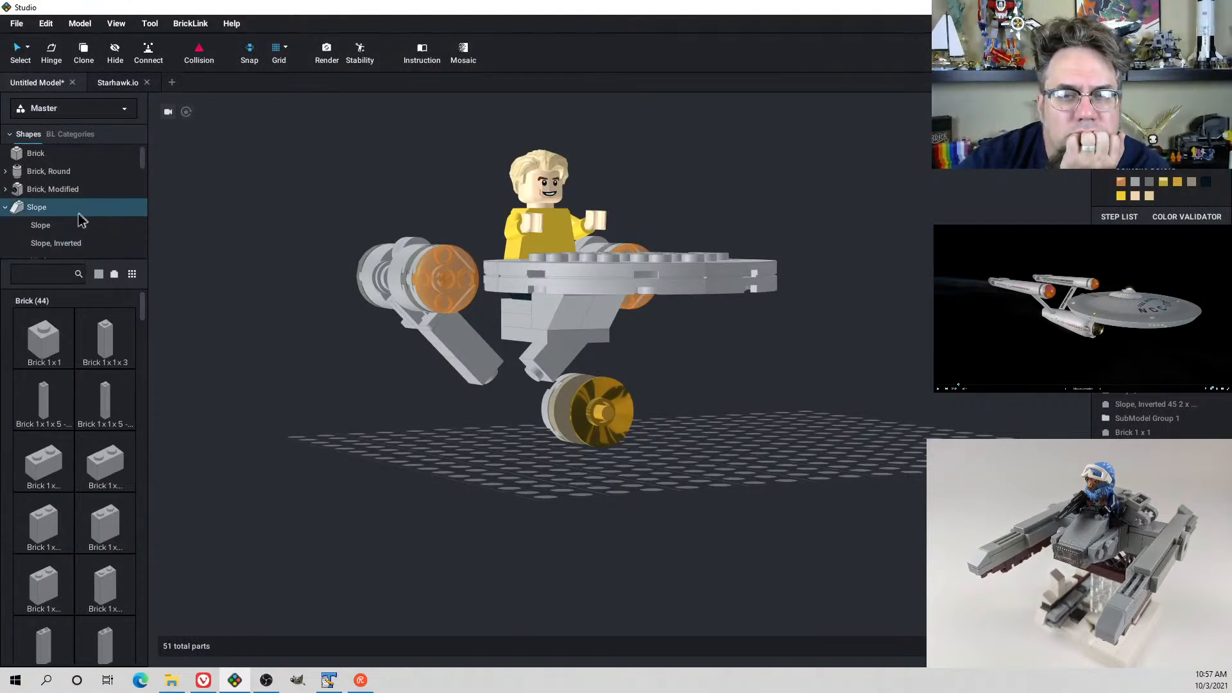
# Look through the Slope category for a part that could round off the deflector hull
pyautogui.click(75, 227)
pyautogui.scroll(-1, 95, 484)
pyautogui.scroll(-5, 96, 483)
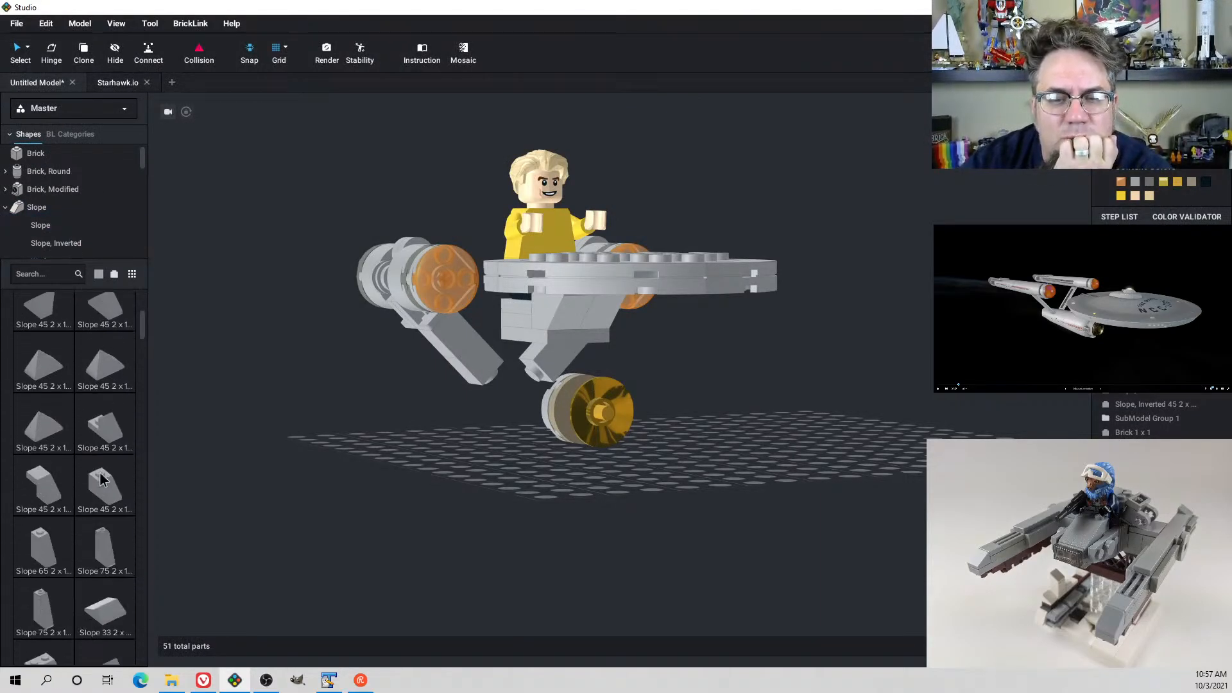
pyautogui.scroll(-5, 101, 480)
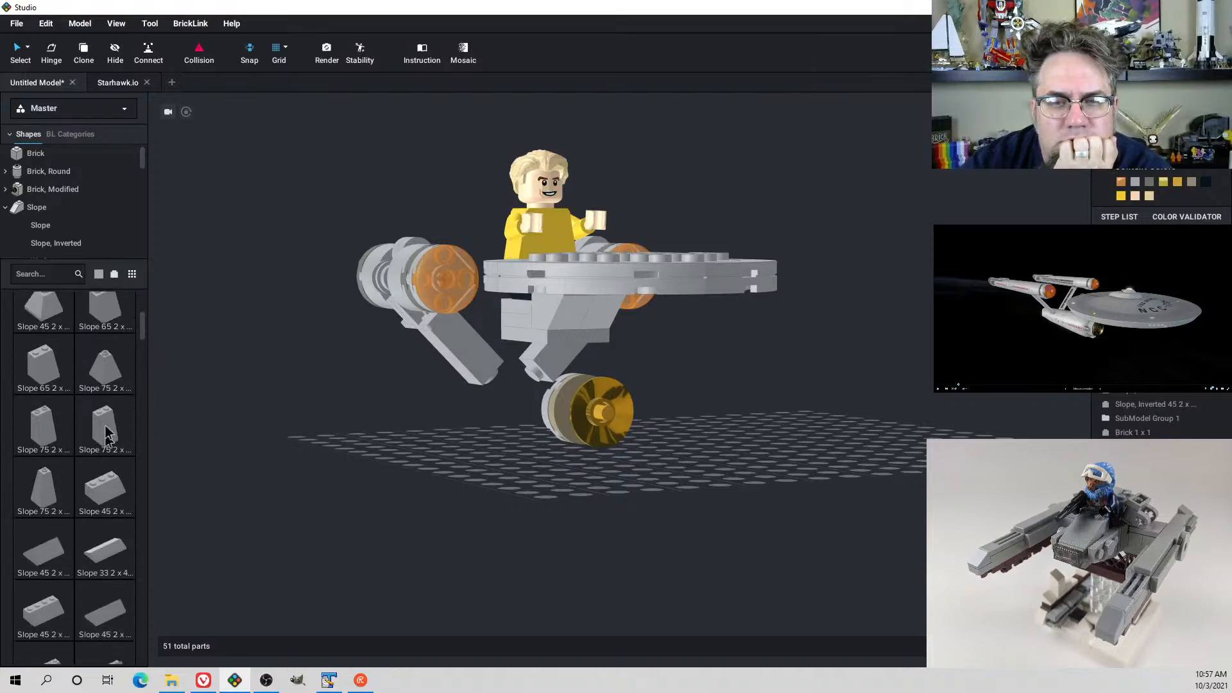
pyautogui.scroll(-1, 55, 248)
# Place a Slope, Curved 2 x 1 x 1 1/3 with Recessed Stud beside the model and join a copy turned 180° end to end with it
pyautogui.click(65, 247)
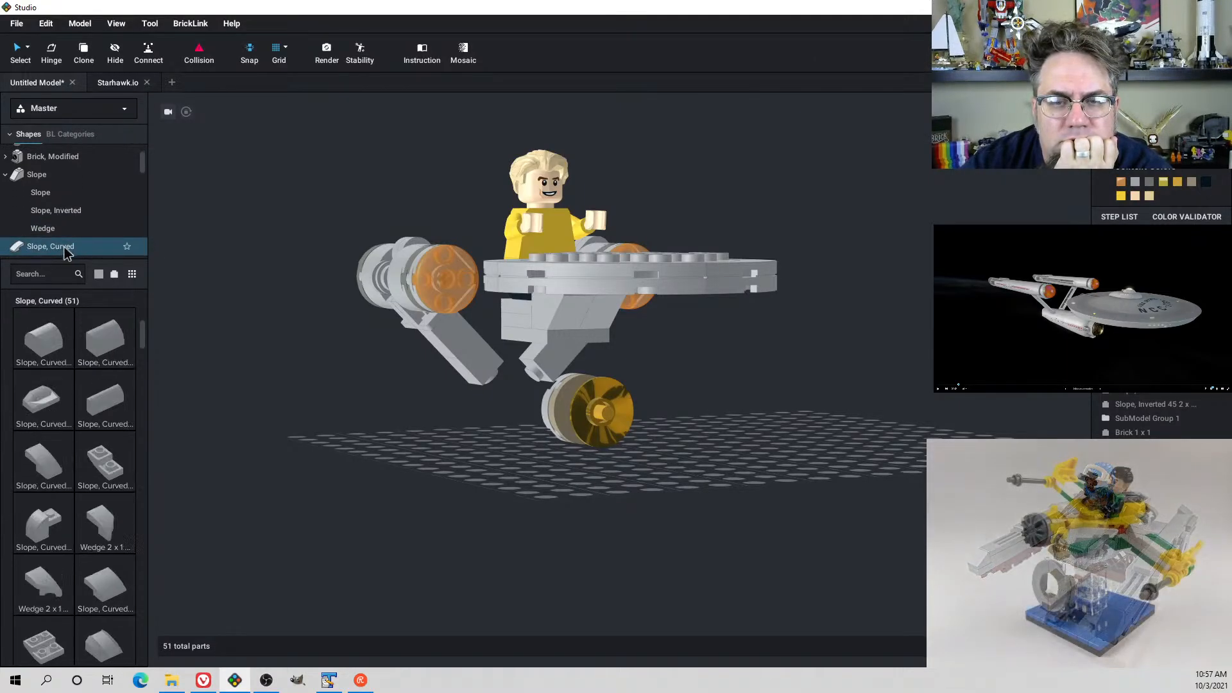
pyautogui.moveTo(54, 523); pyautogui.dragTo(414, 446)
pyautogui.click(420, 453)
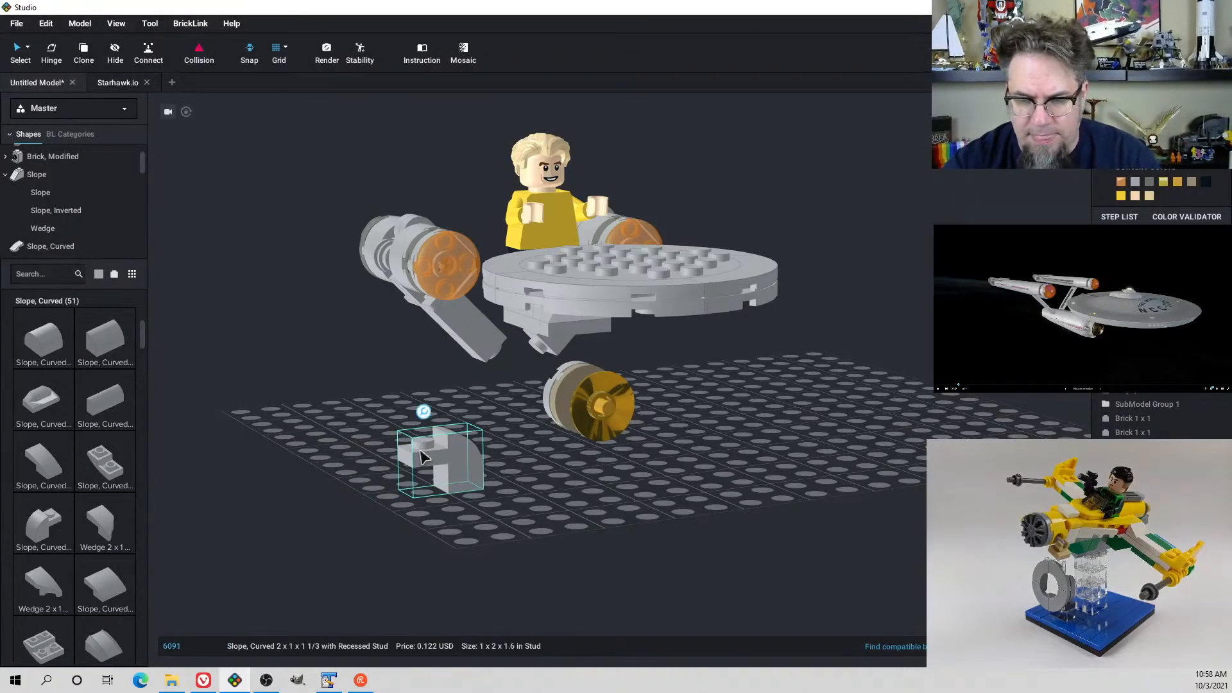
pyautogui.hotkey('ctrl', 'v')
pyautogui.press('Right')
pyautogui.press('Right')
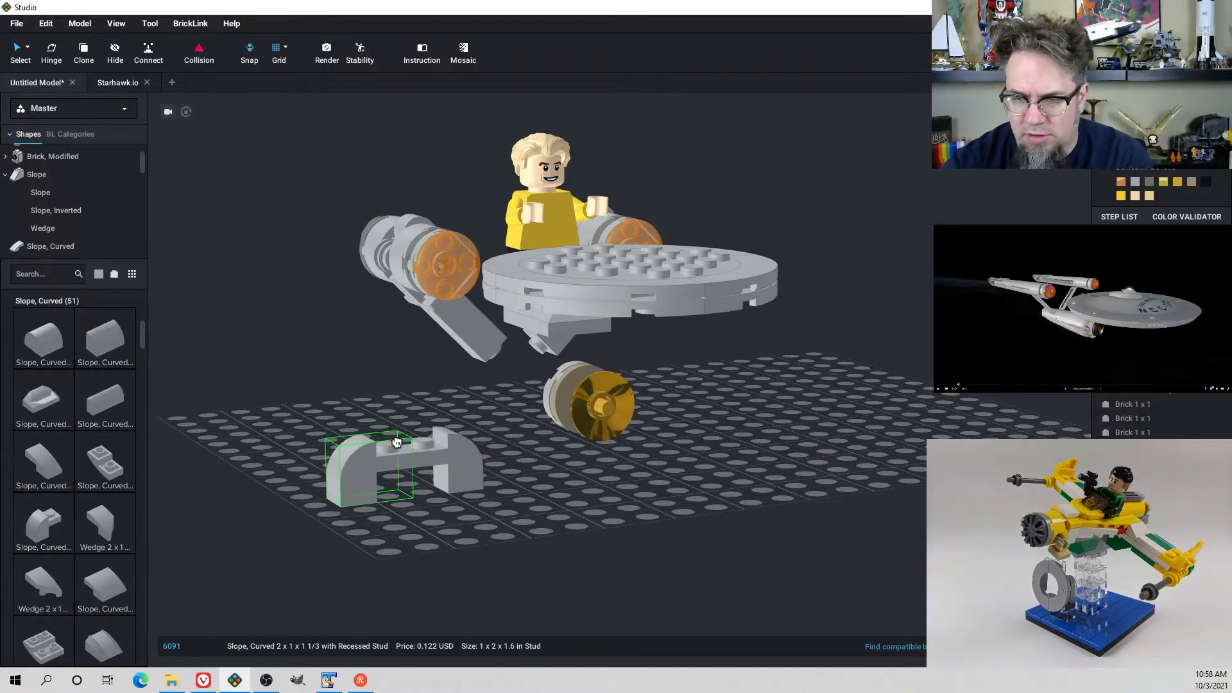
pyautogui.click(397, 443)
# Duplicate the joined curved slope pair, turn the copy upside down, and set it down behind the original pair
pyautogui.moveTo(323, 416); pyautogui.dragTo(500, 543)
pyautogui.hotkey('ctrl', 'c')
pyautogui.hotkey('ctrl', 'v')
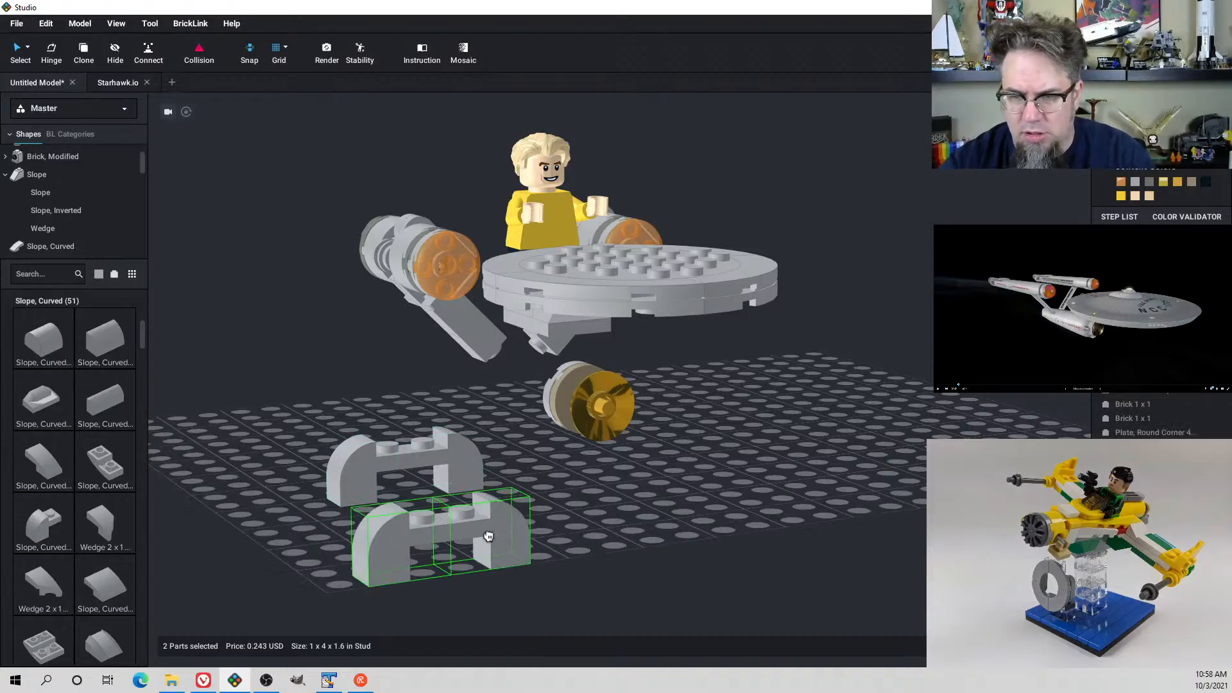
pyautogui.press('Up')
pyautogui.press('Up')
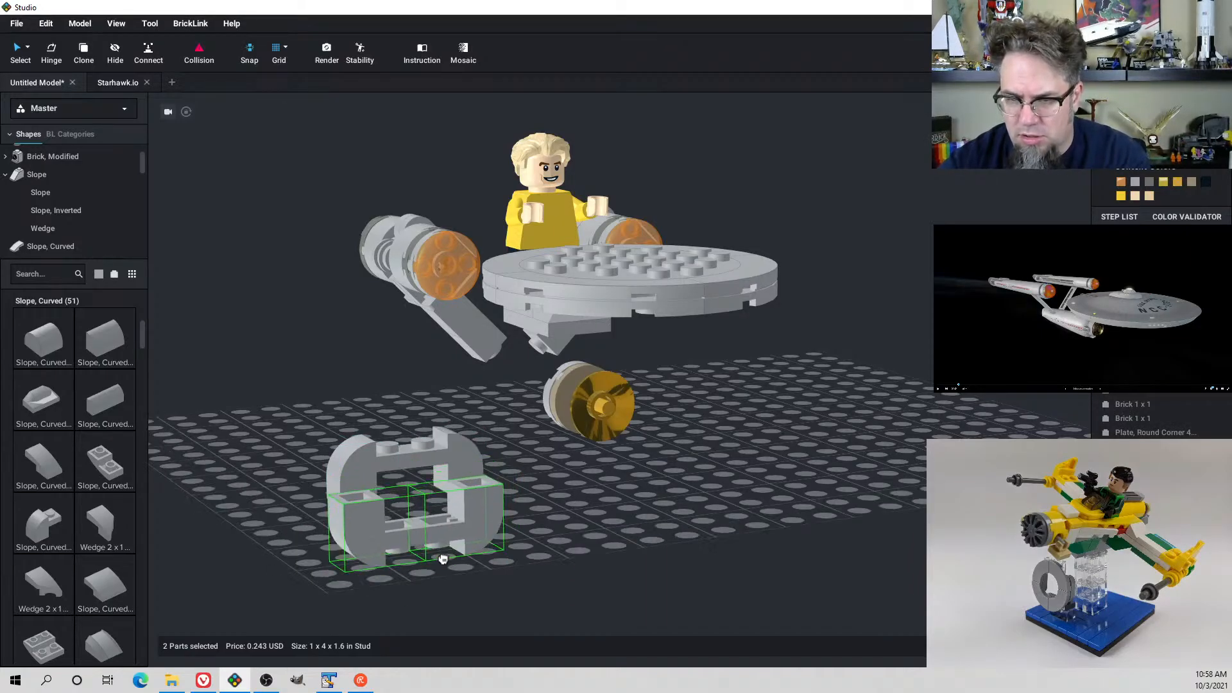
pyautogui.moveTo(440, 572); pyautogui.dragTo(427, 555, button='right')
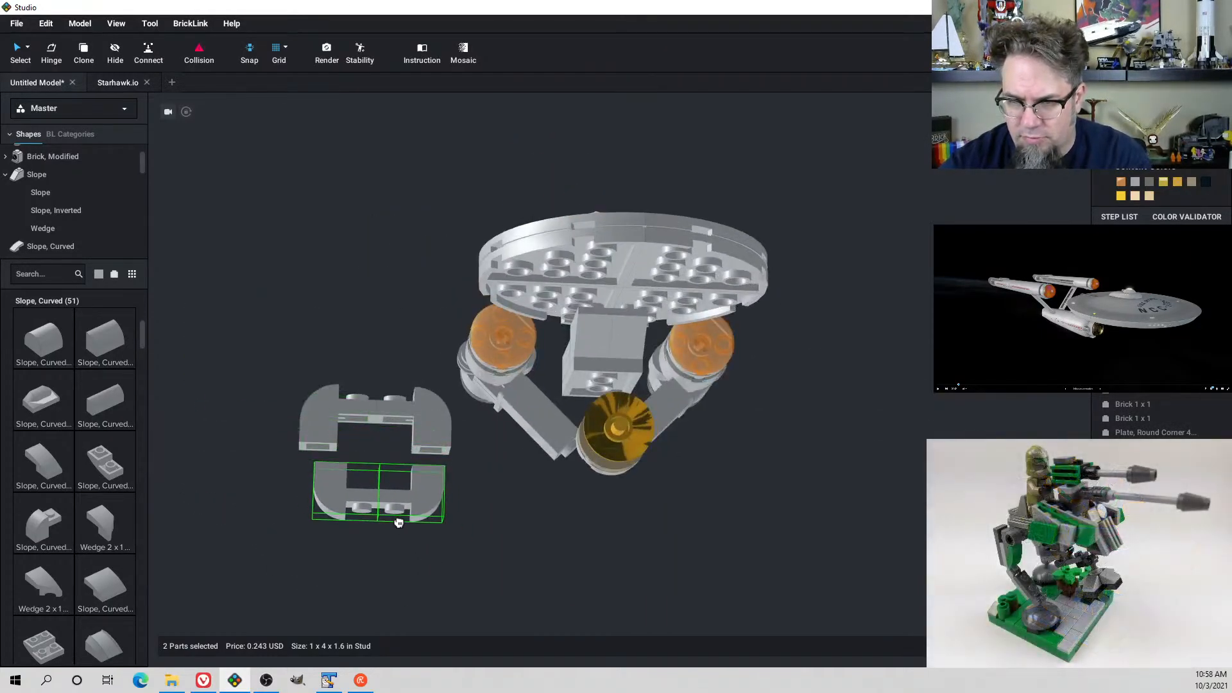
pyautogui.moveTo(403, 504); pyautogui.dragTo(432, 498, button='right')
pyautogui.click(391, 497)
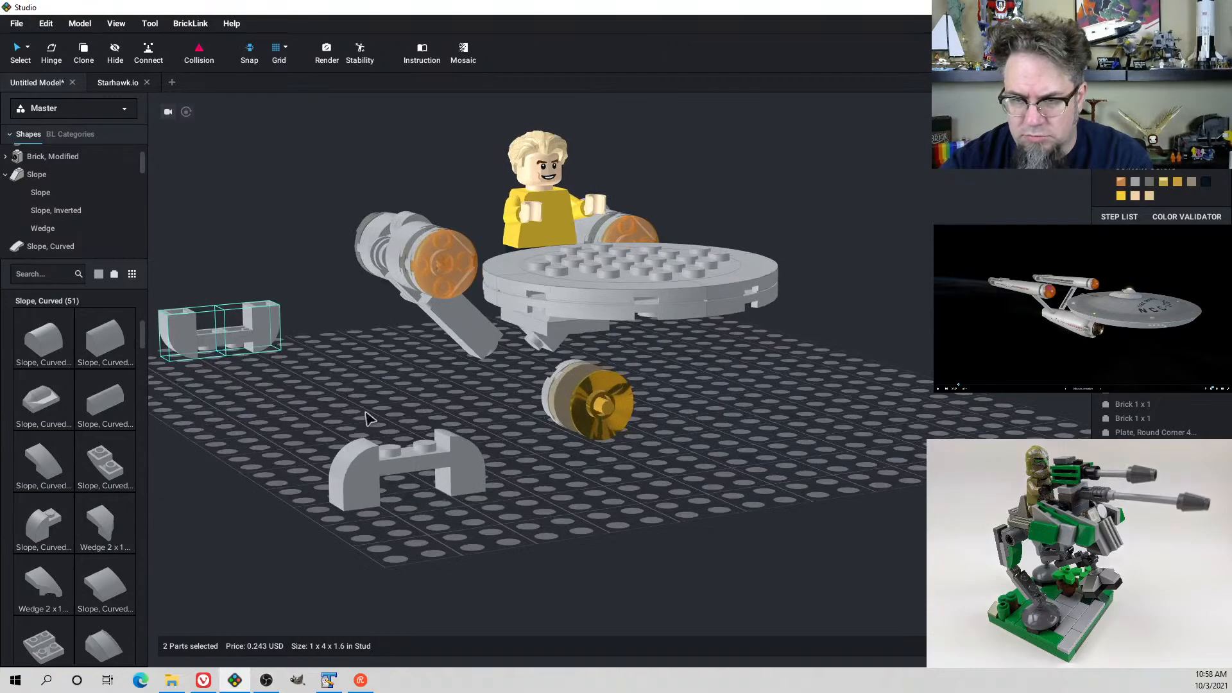
pyautogui.moveTo(199, 319); pyautogui.dragTo(340, 428)
pyautogui.moveTo(410, 497); pyautogui.dragTo(449, 513, button='right')
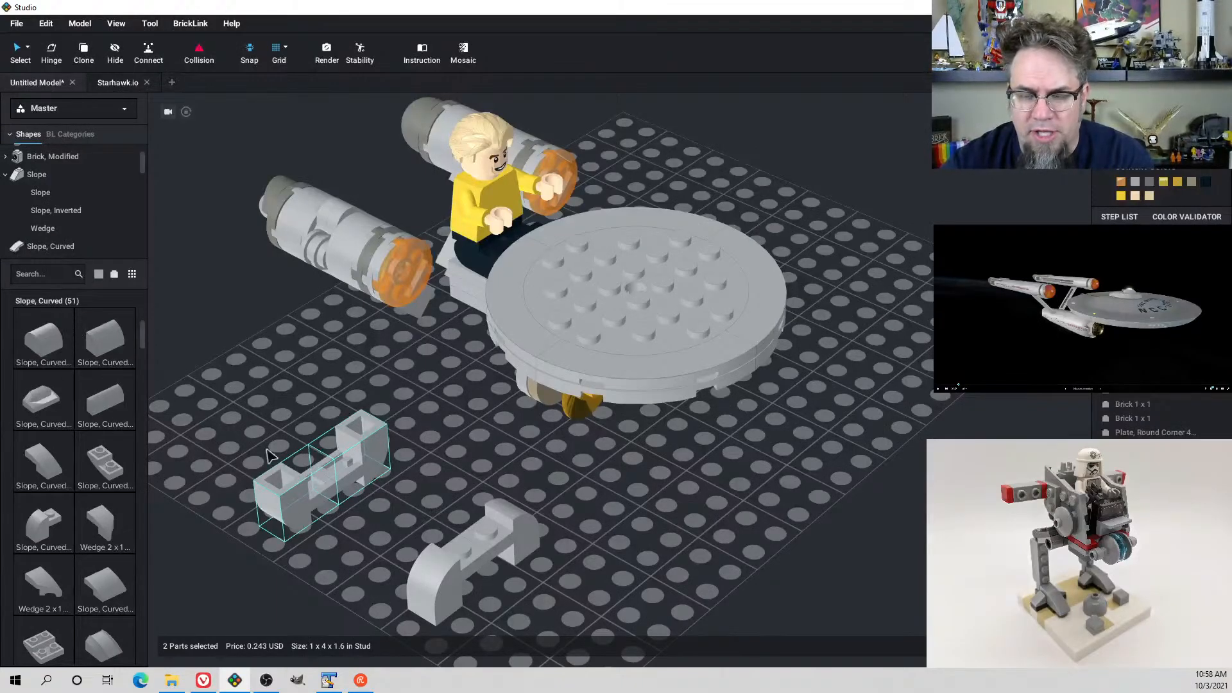
# Browse the Brick, Modified category for a brick with side studs that fits the curved slope pairs
pyautogui.click(449, 552)
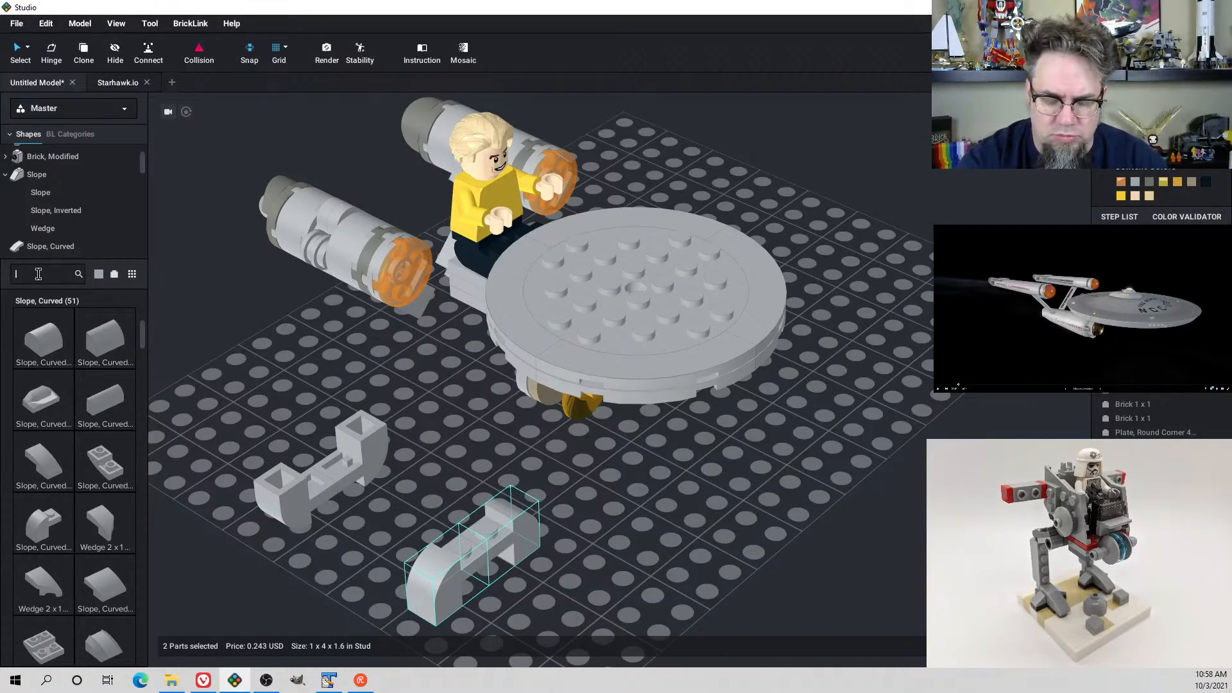
pyautogui.scroll(2, 81, 218)
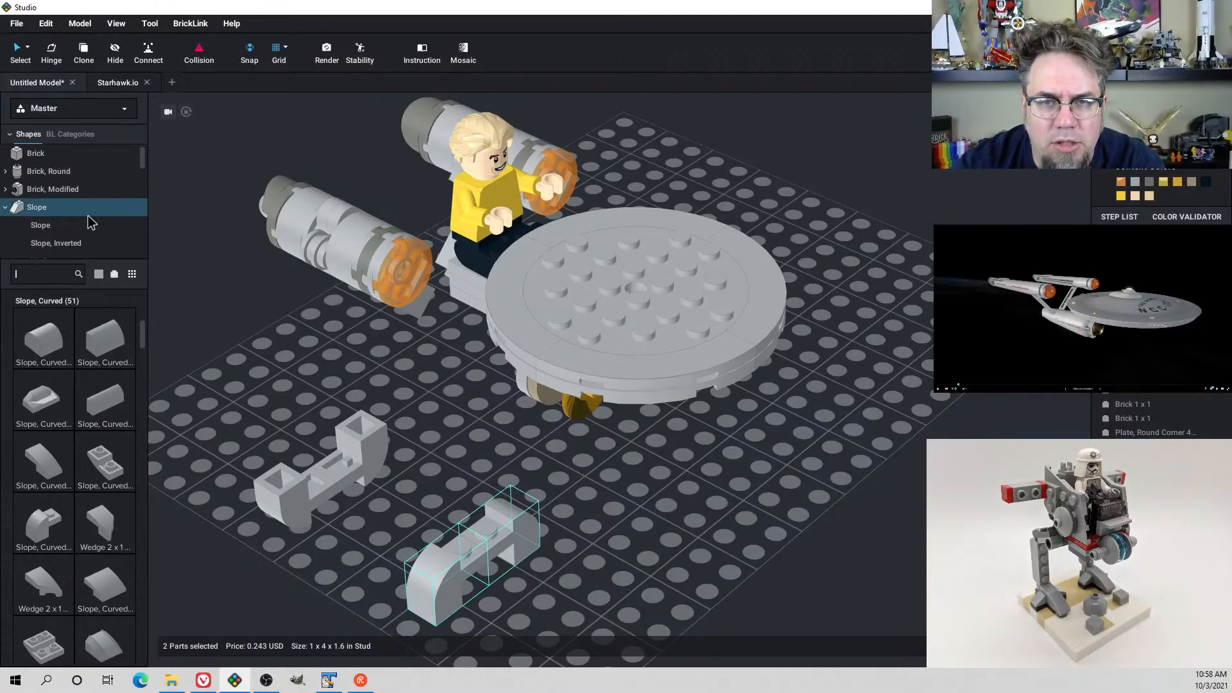
pyautogui.click(77, 189)
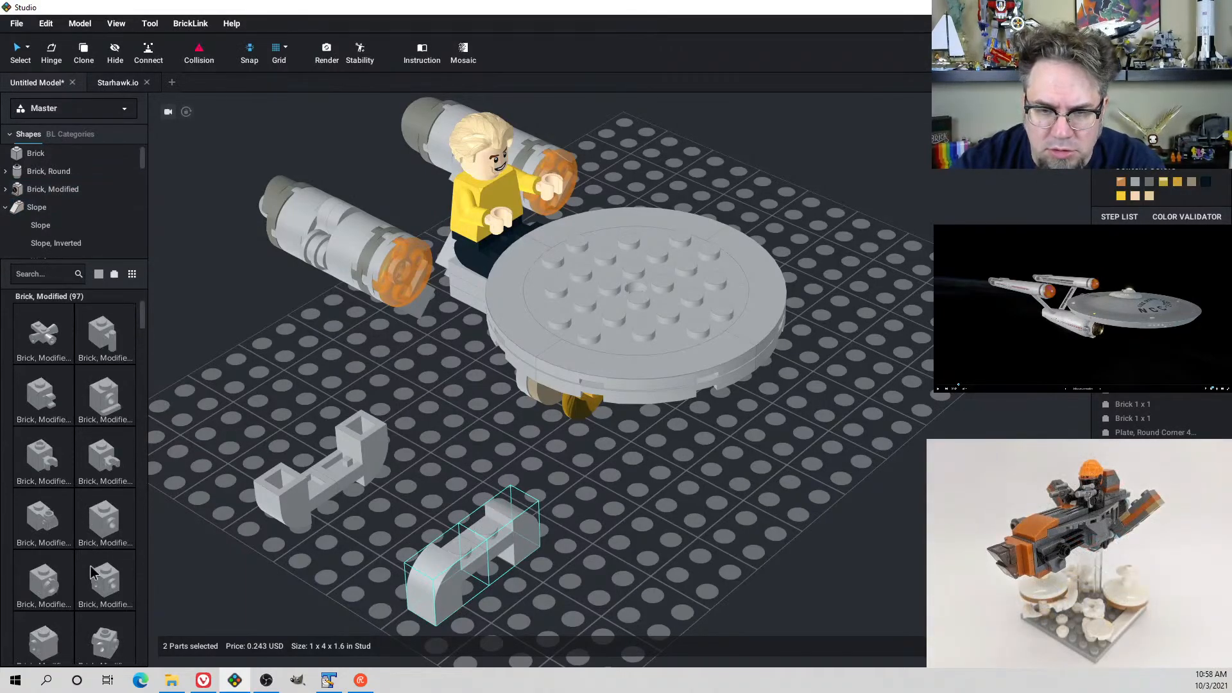
pyautogui.scroll(-1, 85, 565)
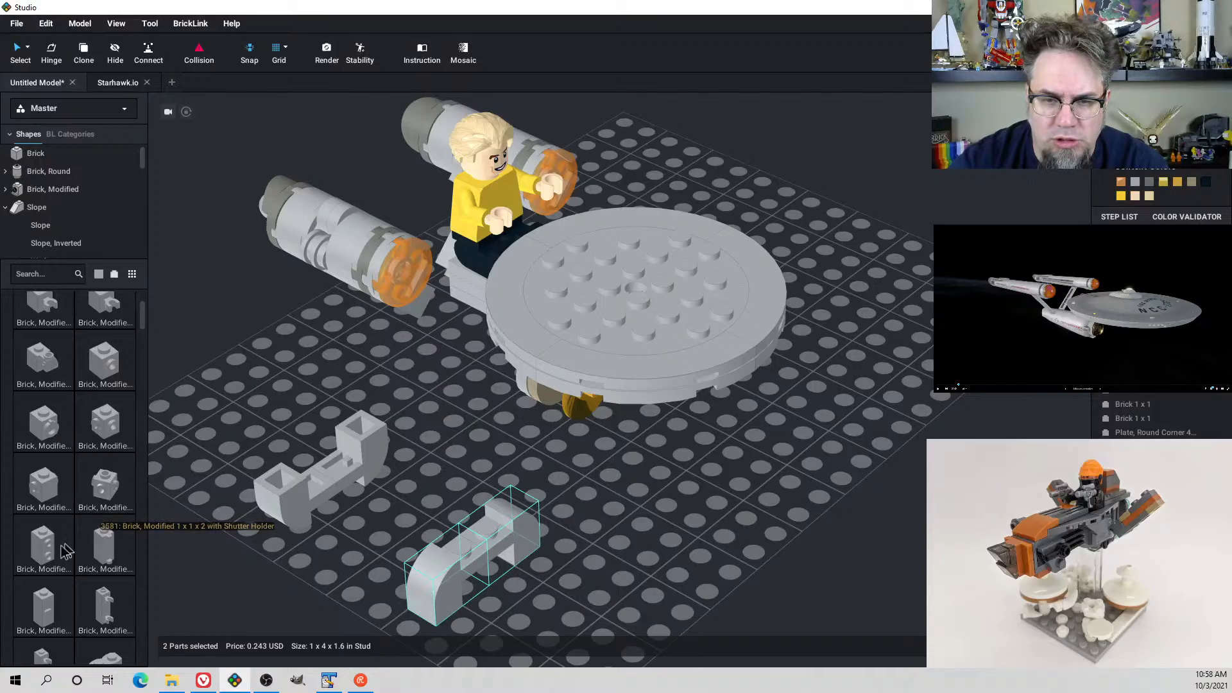
pyautogui.click(102, 539)
pyautogui.moveTo(313, 411); pyautogui.dragTo(292, 407, button='right')
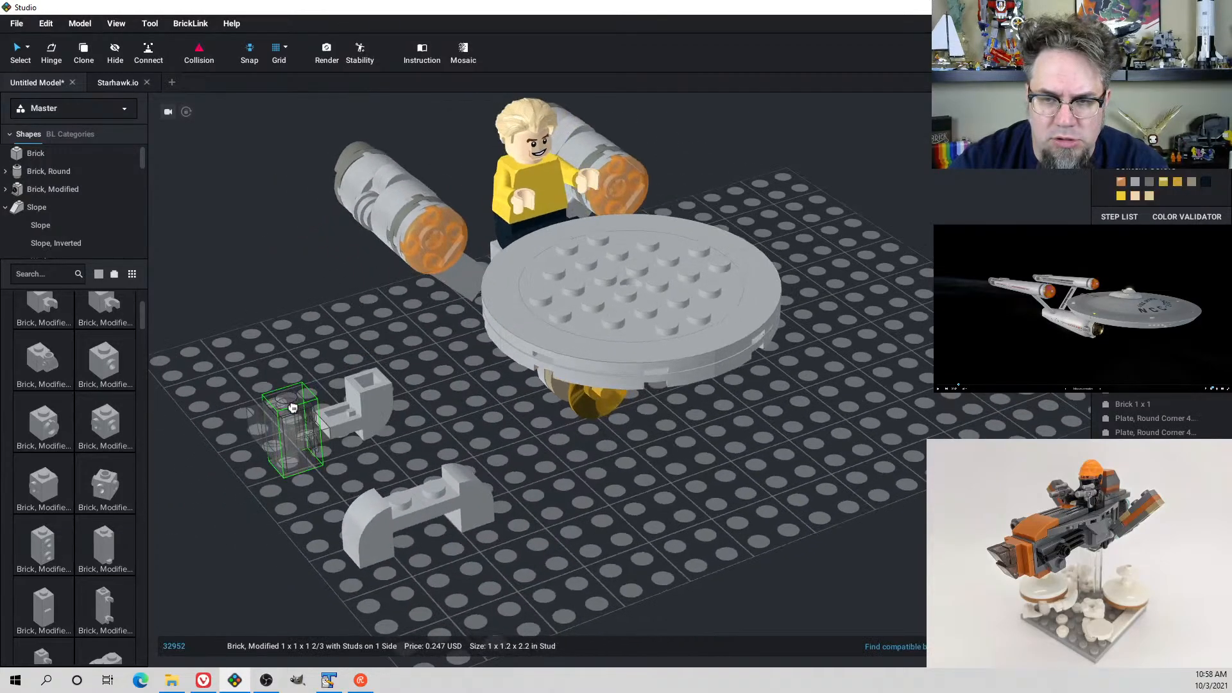
pyautogui.press('Escape')
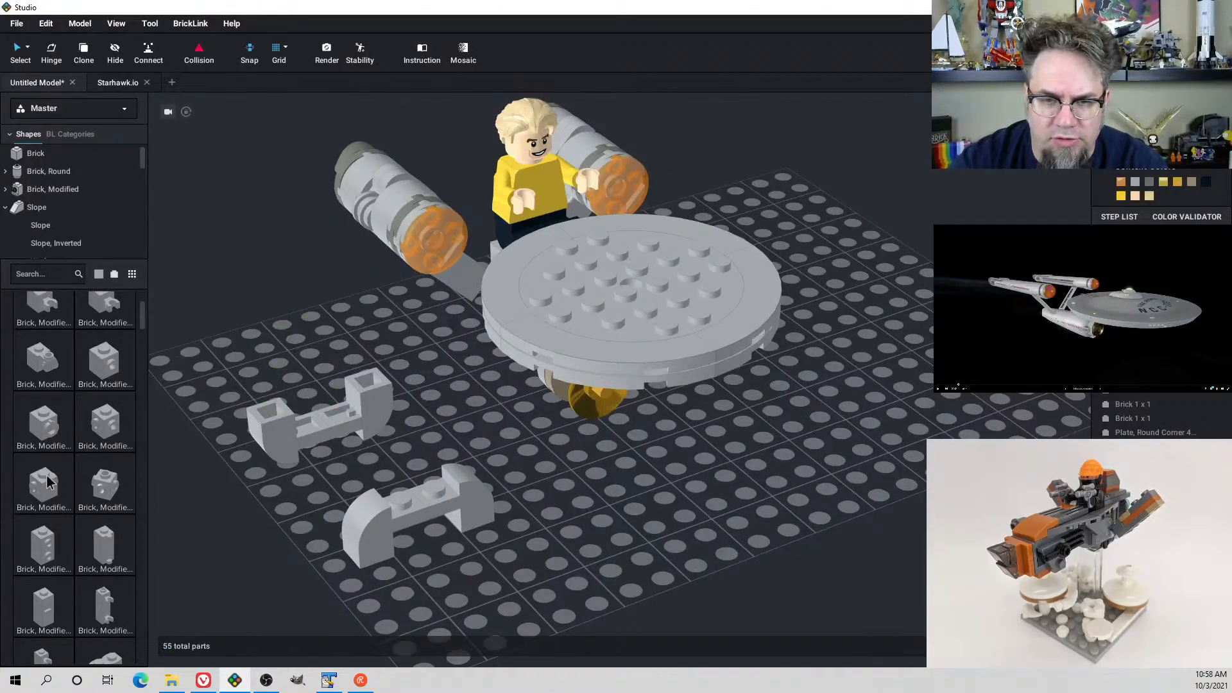
# Fit a Brick, Modified 1 x 2 with Studs on 1 Side into the middle of both the inverted and upright slope pairs
pyautogui.scroll(-1, 90, 532)
pyautogui.scroll(-2, 89, 526)
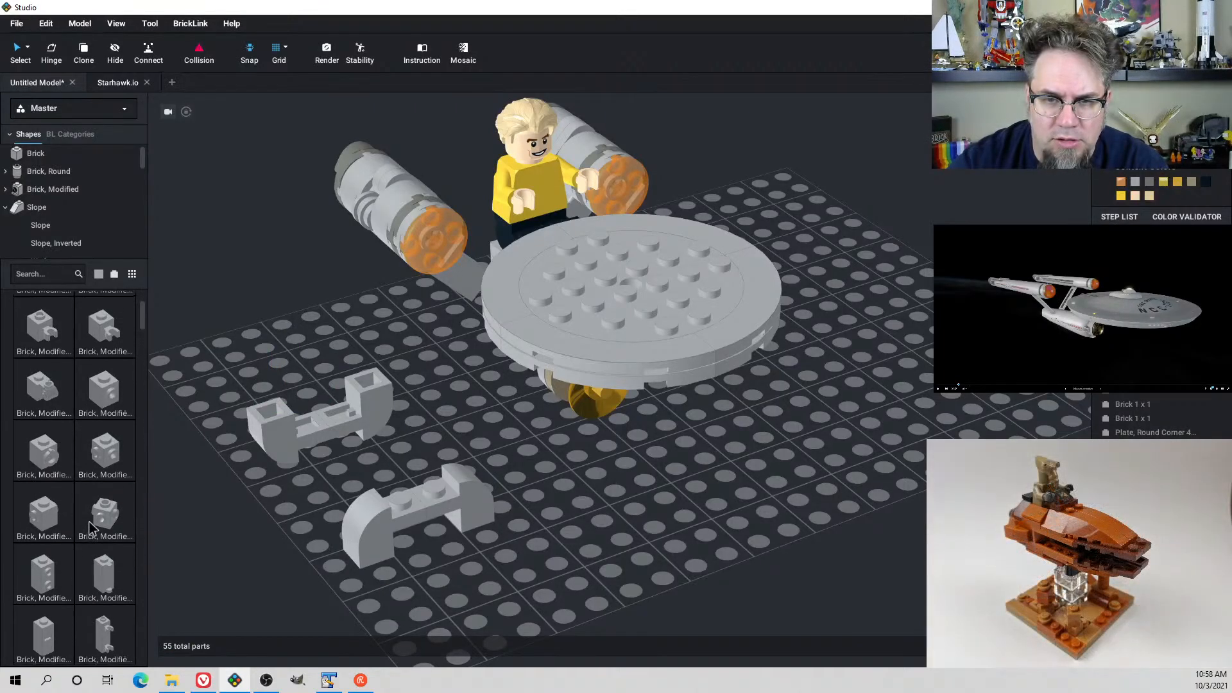
pyautogui.scroll(-5, 96, 520)
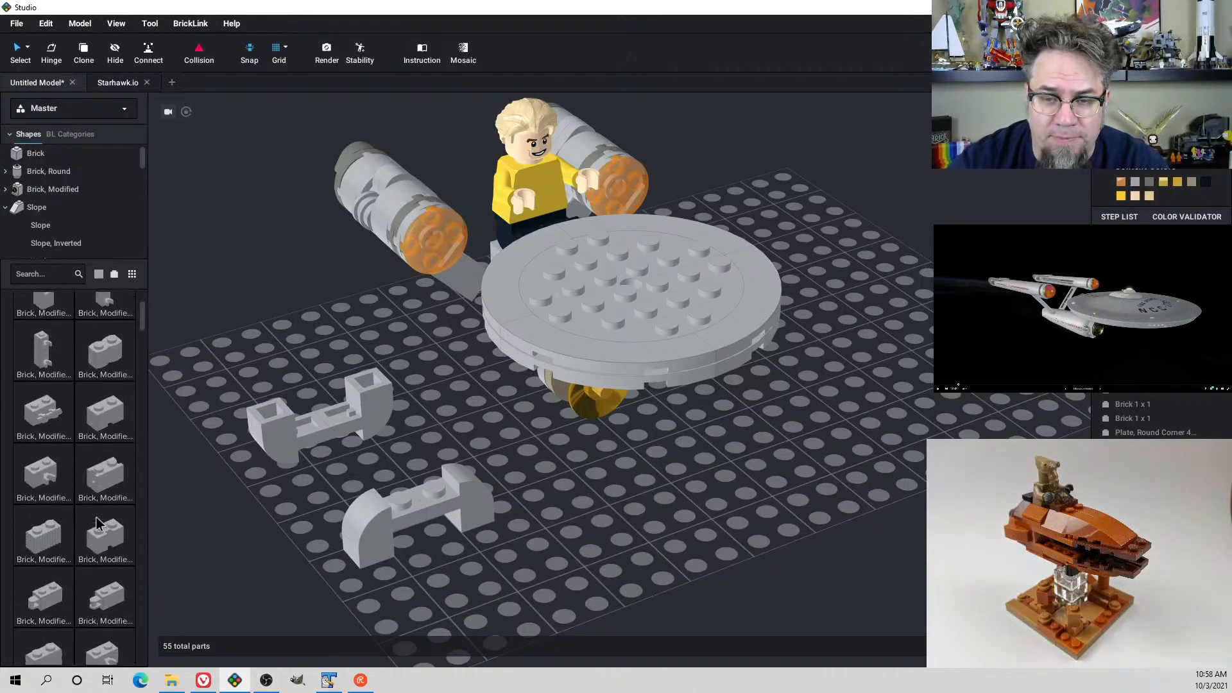
pyautogui.click(101, 520)
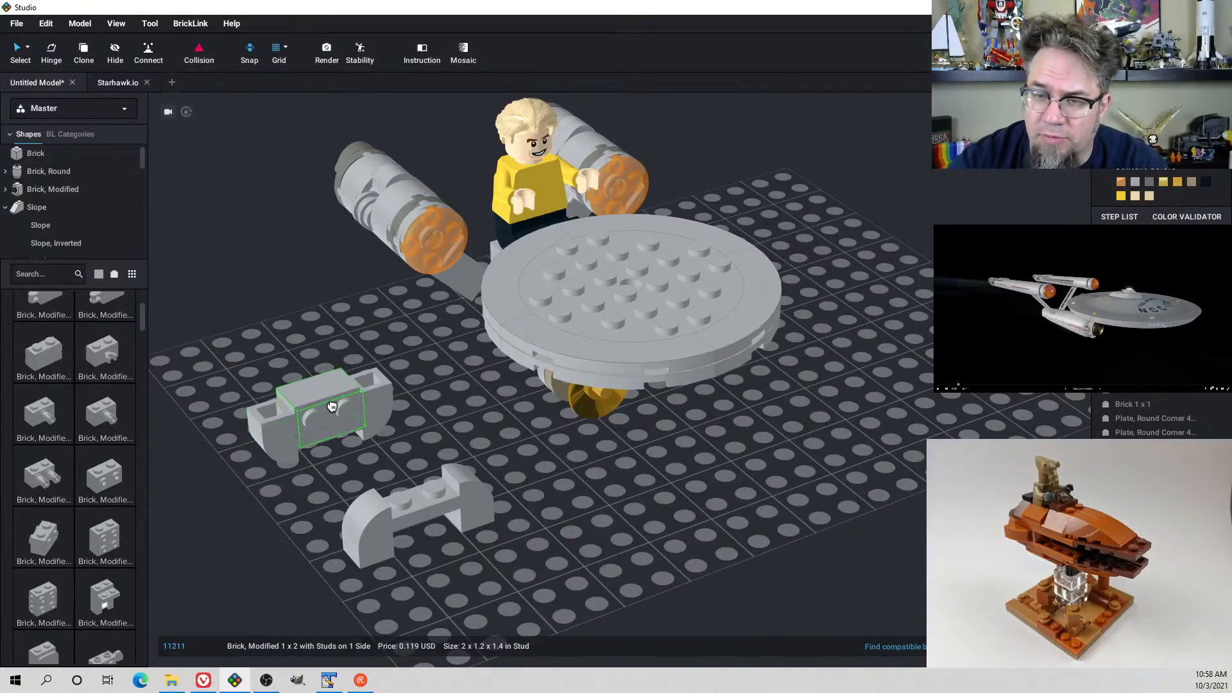
pyautogui.click(334, 406)
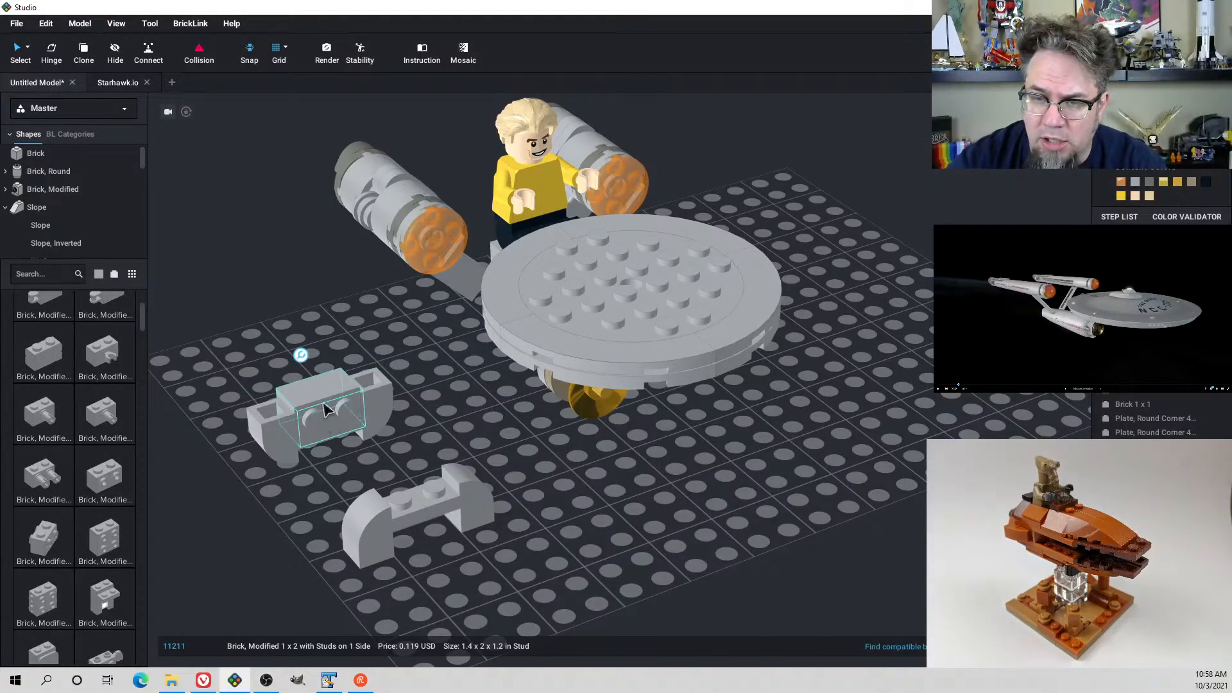
pyautogui.moveTo(327, 409); pyautogui.dragTo(429, 534)
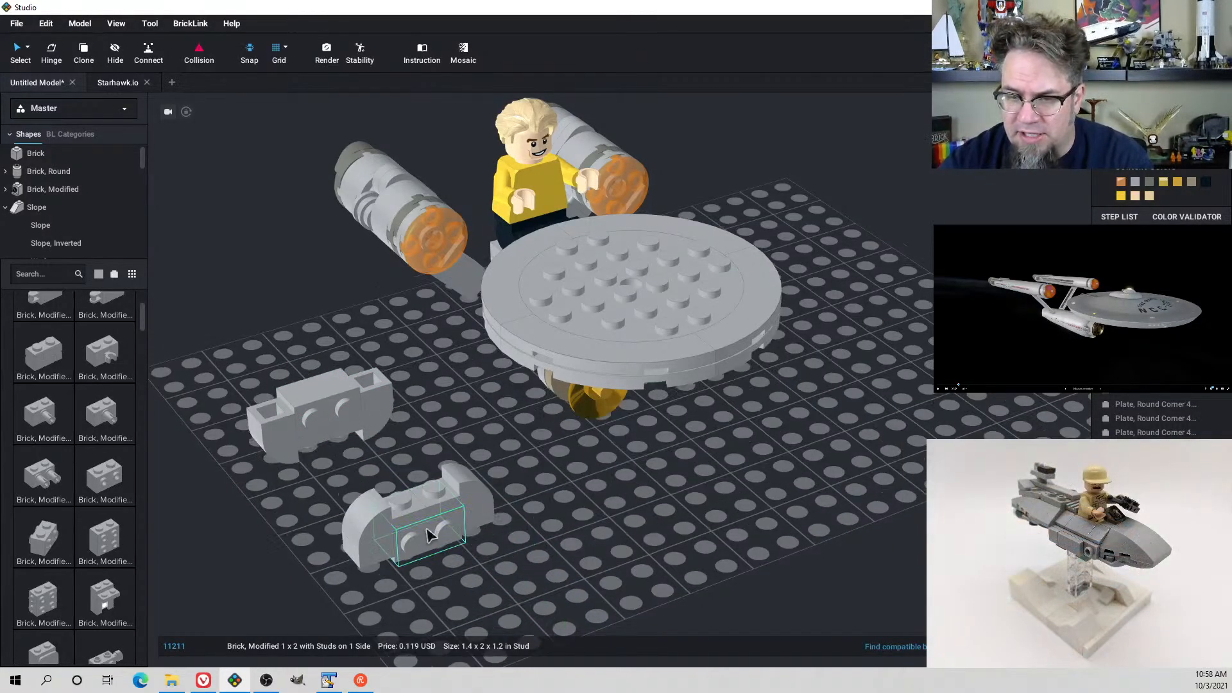
# Attach a Plate 2 x 2 to the inverted pair's side studs and join the upright three-part assembly on top of it
pyautogui.click(60, 264)
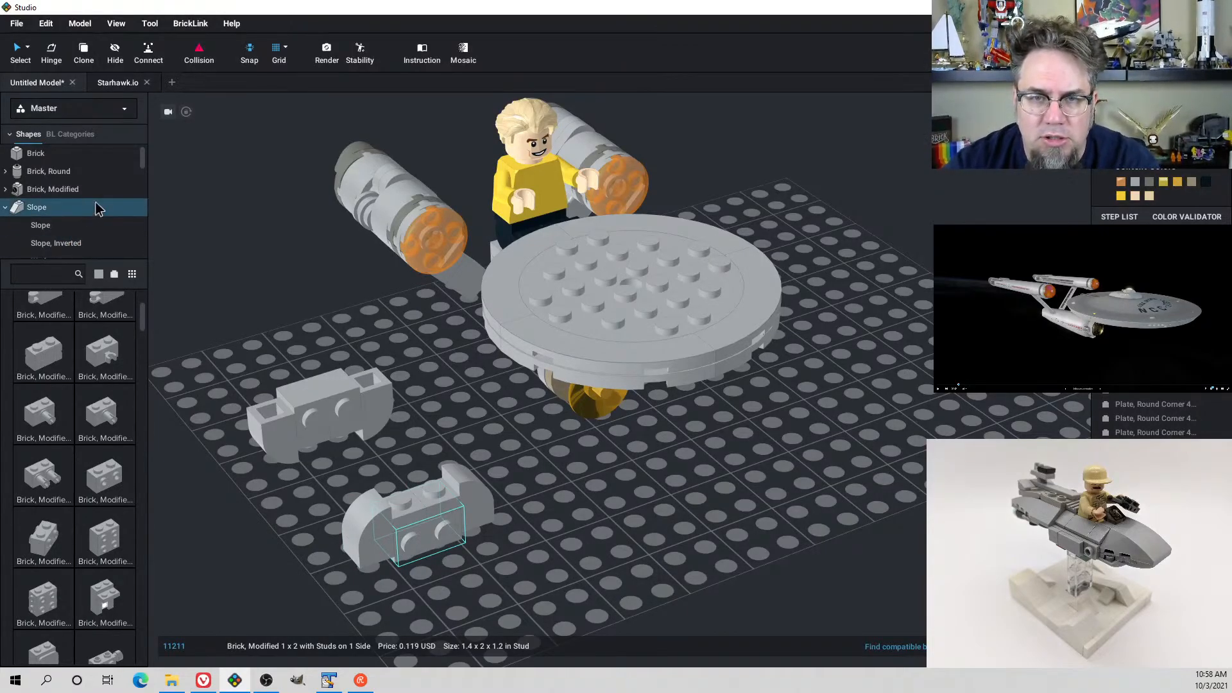
pyautogui.scroll(-2, 96, 209)
pyautogui.click(76, 233)
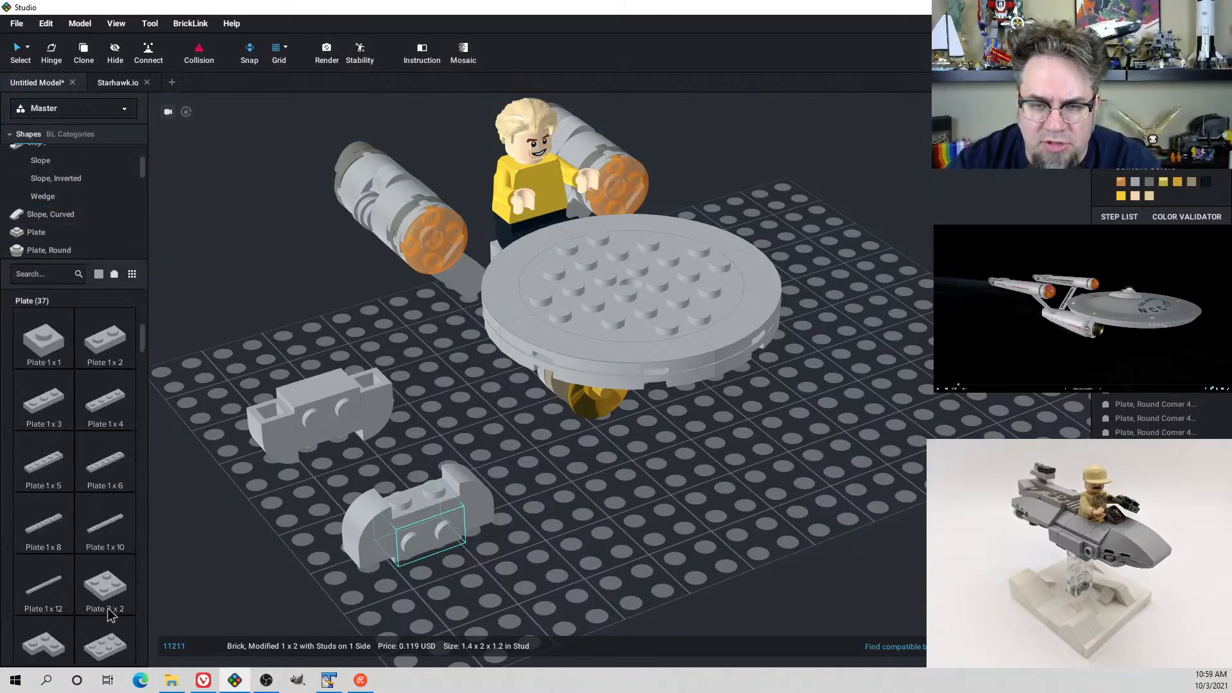
pyautogui.moveTo(110, 615); pyautogui.dragTo(359, 430)
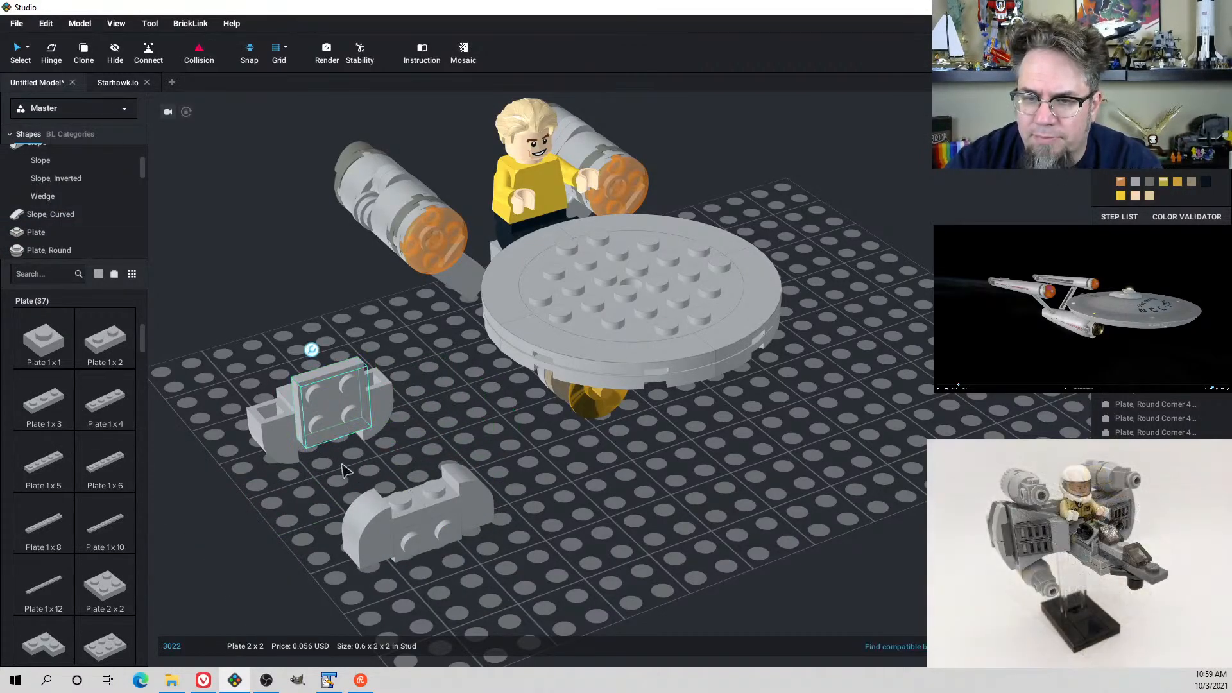
pyautogui.click(443, 506)
pyautogui.moveTo(443, 507); pyautogui.dragTo(342, 363)
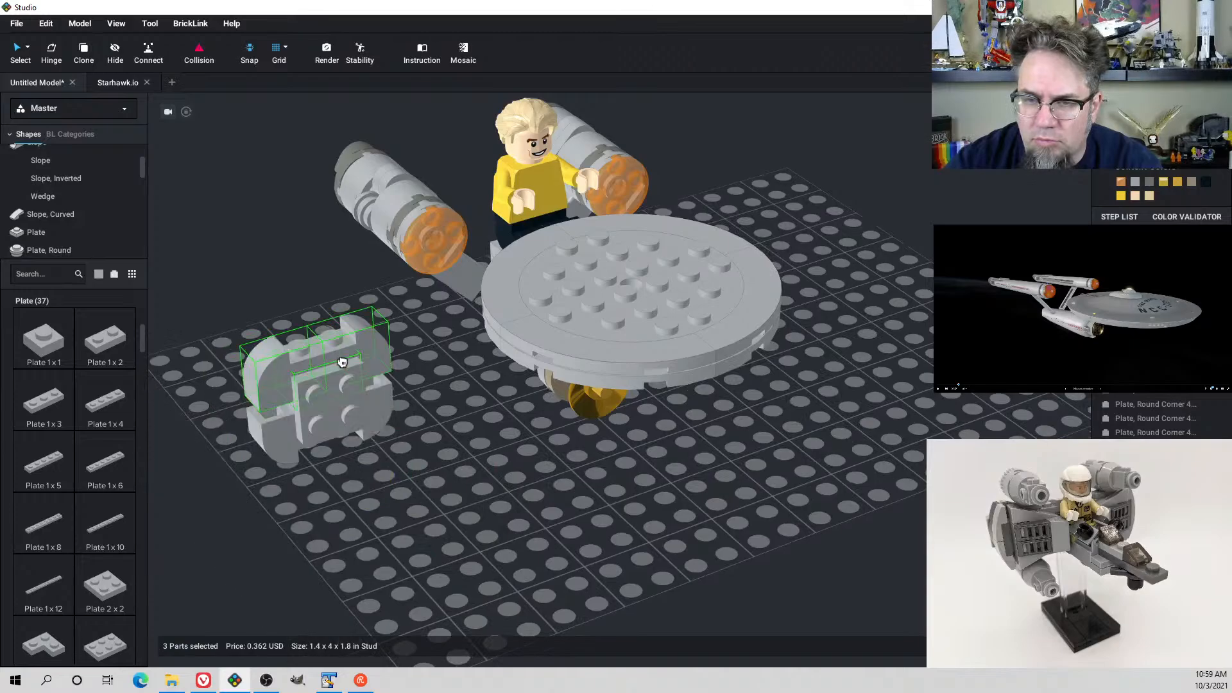
pyautogui.moveTo(382, 399)
pyautogui.mouseDown(button='right')
pyautogui.moveTo(414, 380)
pyautogui.moveTo(331, 376)
pyautogui.moveTo(402, 388)
pyautogui.mouseUp(button='right')
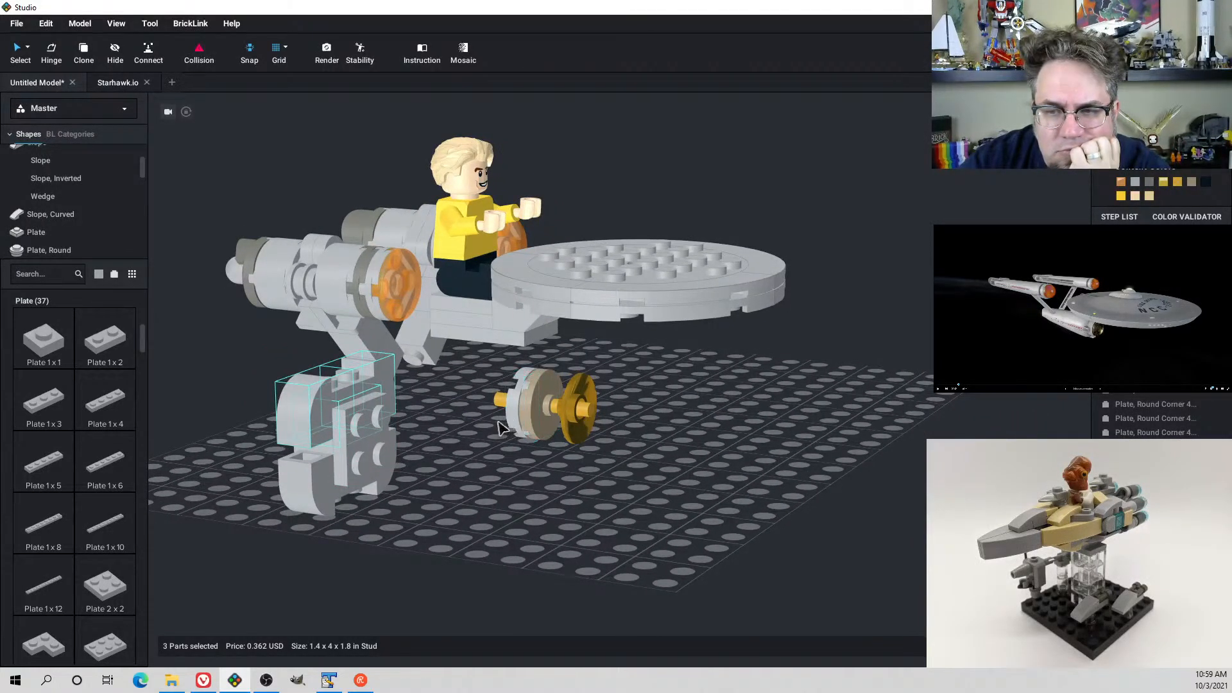
# Pull the Bar 3L out of the deflector and insert a Minifigure, Utensil Wand through the gold dish in its place
pyautogui.moveTo(502, 429); pyautogui.dragTo(513, 423, button='right')
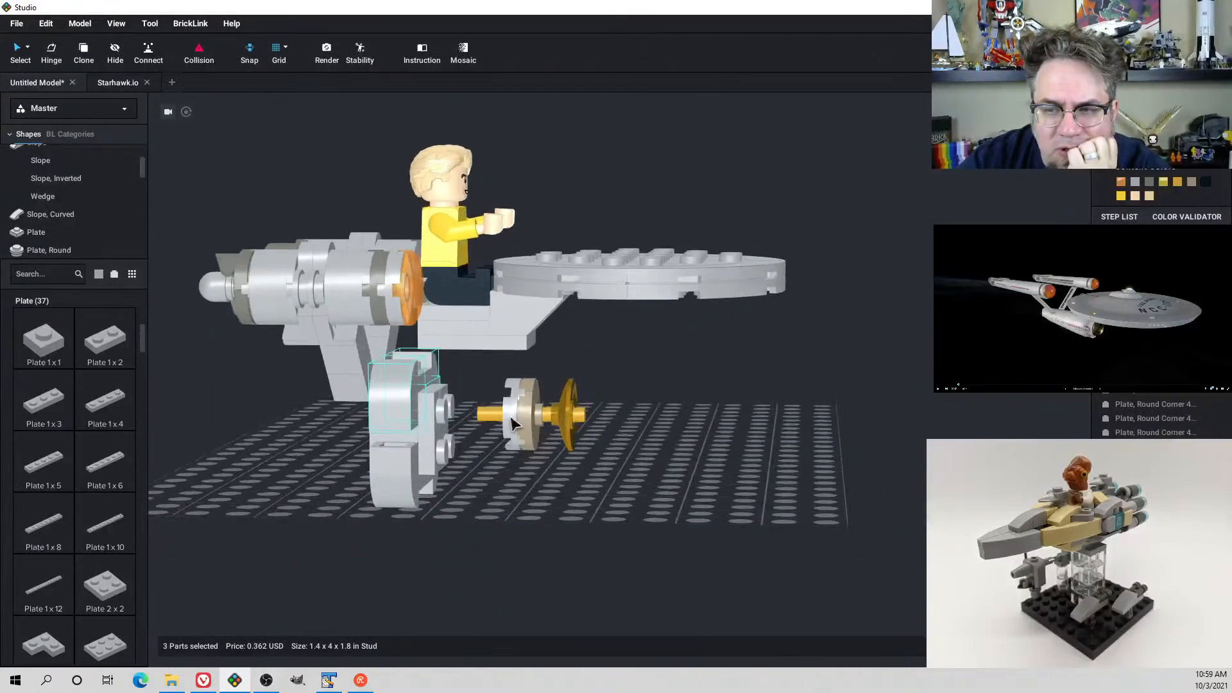
pyautogui.moveTo(550, 419); pyautogui.dragTo(737, 460)
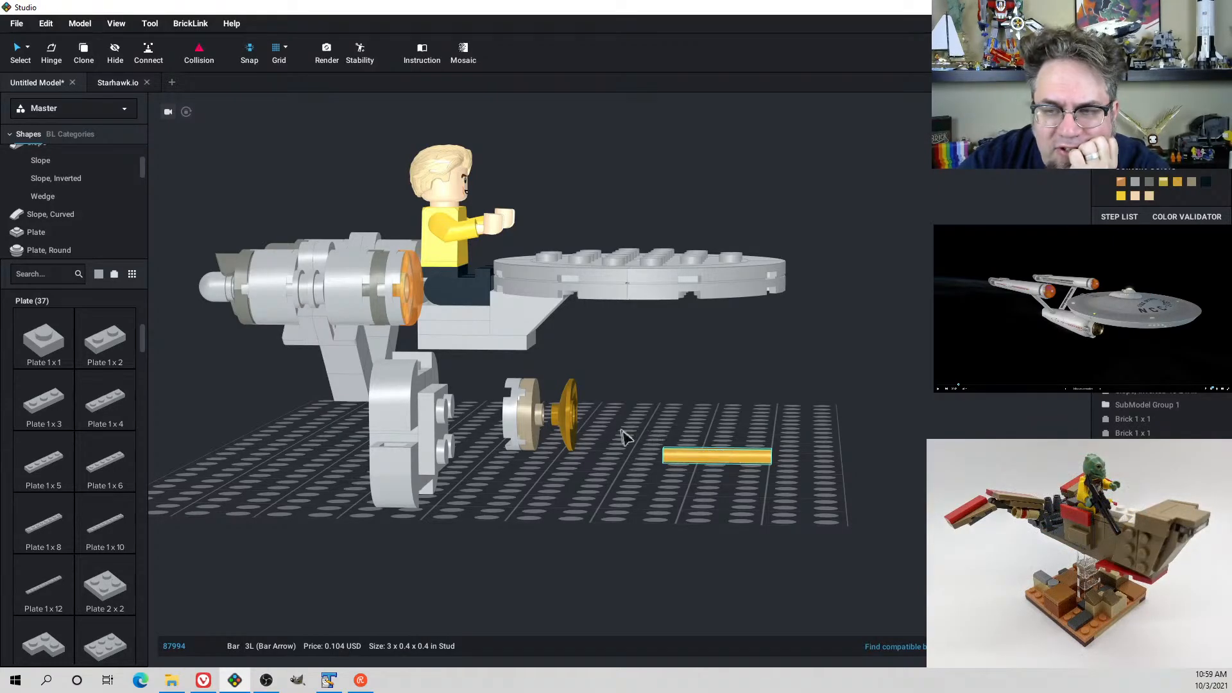
pyautogui.write('wand')
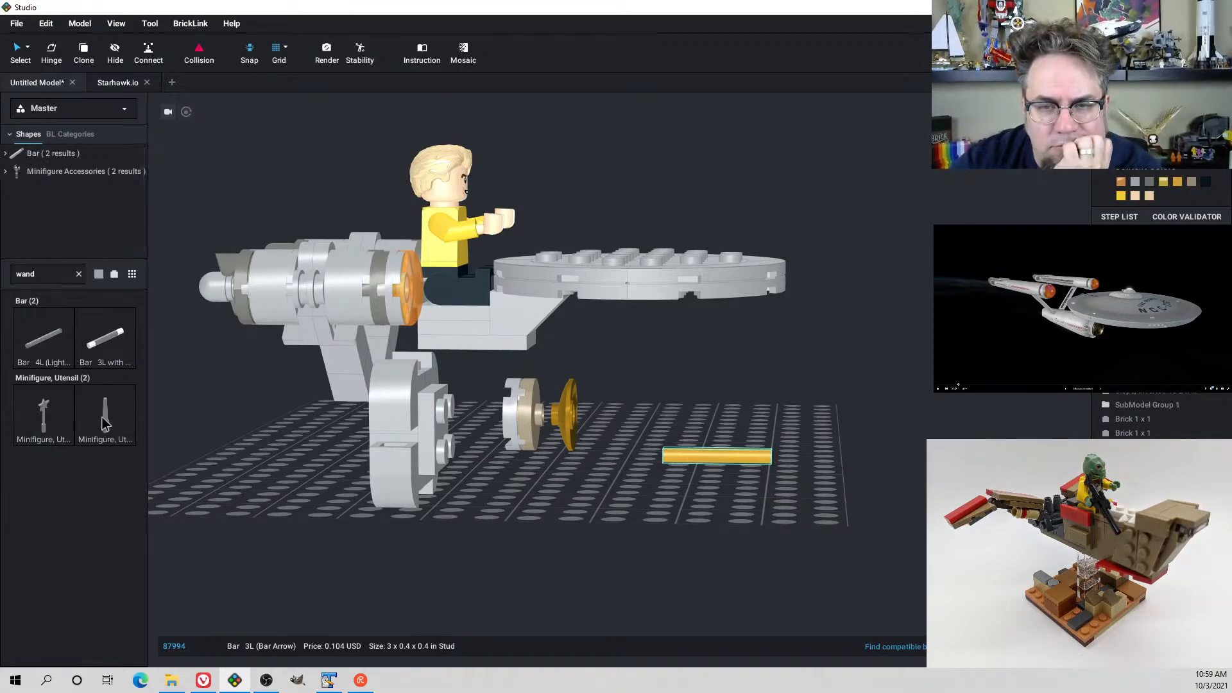
pyautogui.moveTo(106, 423); pyautogui.dragTo(555, 423)
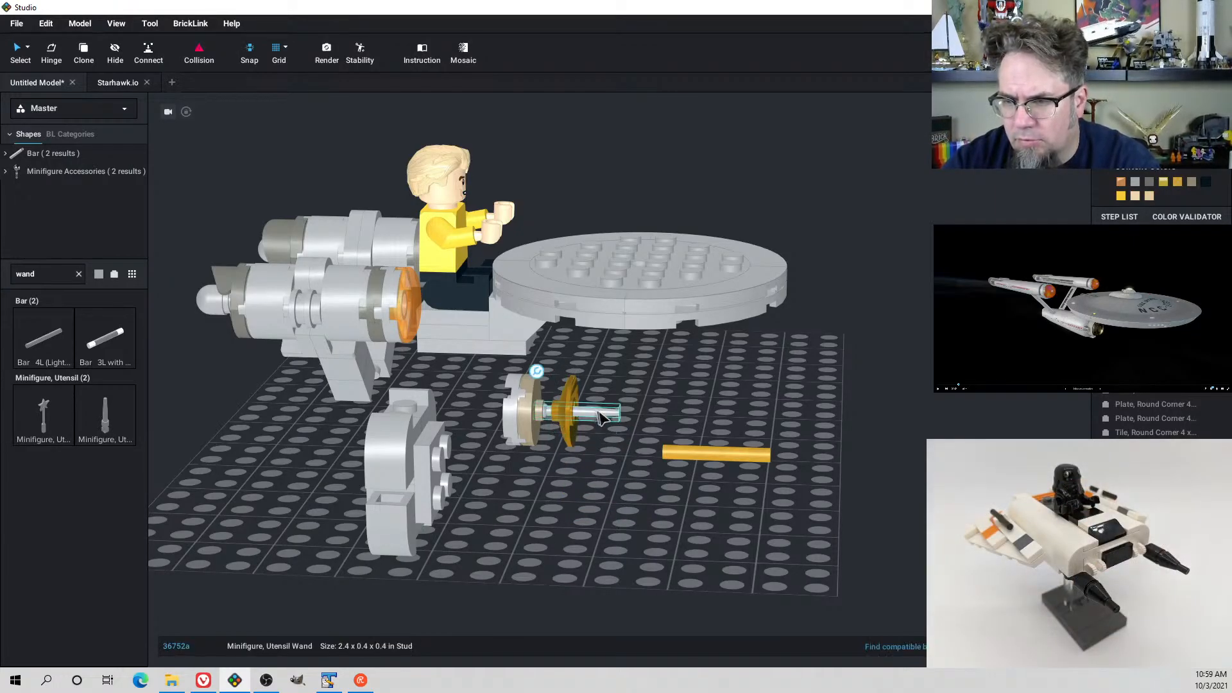
pyautogui.moveTo(600, 417); pyautogui.dragTo(637, 431, button='right')
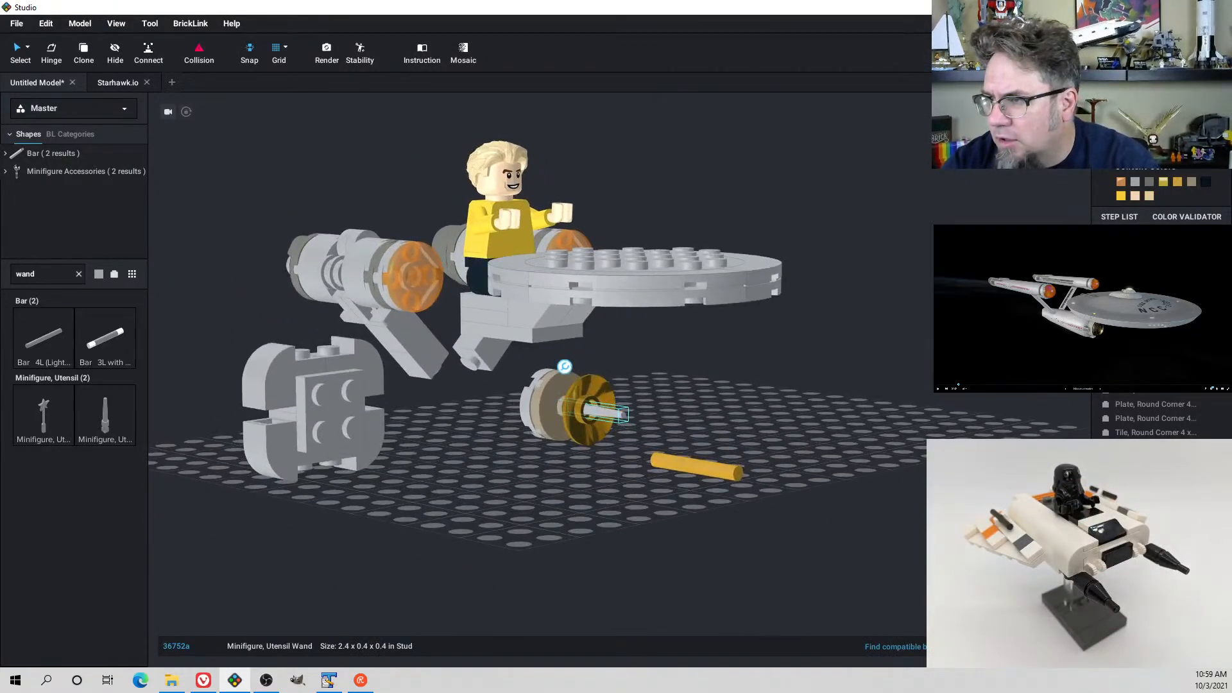
# Colour the wand Pearl Gold and delete the leftover Bar 3L
pyautogui.click(1162, 109)
pyautogui.click(1111, 201)
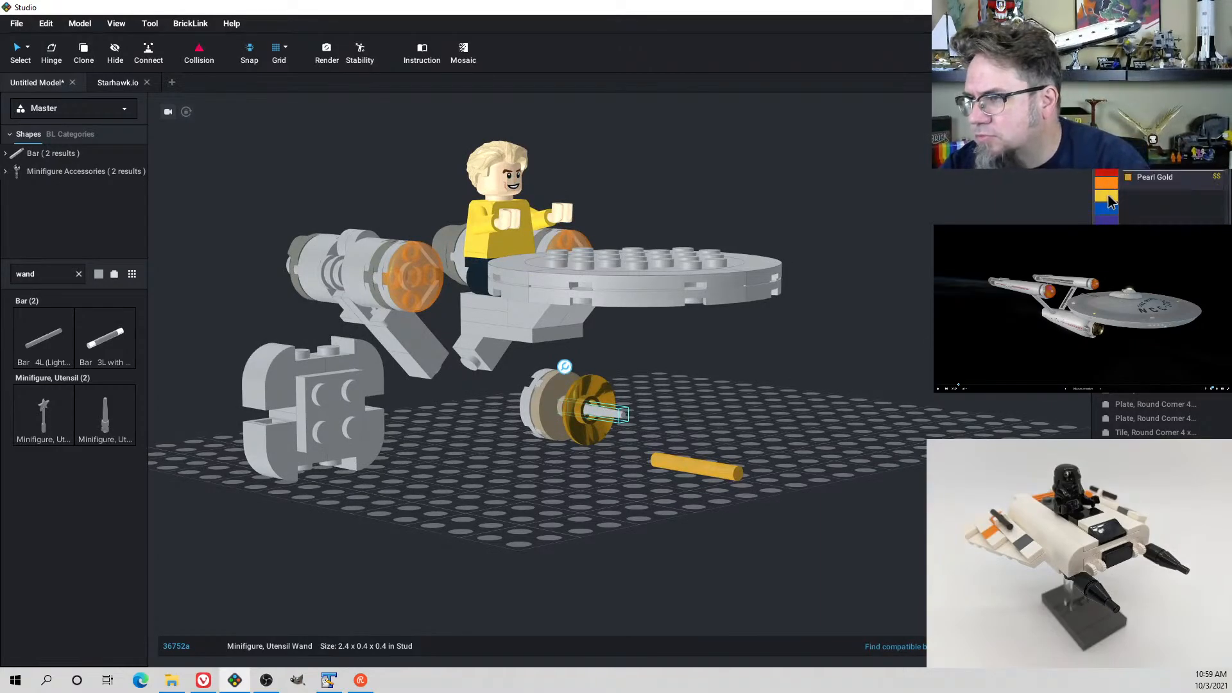
pyautogui.click(1142, 183)
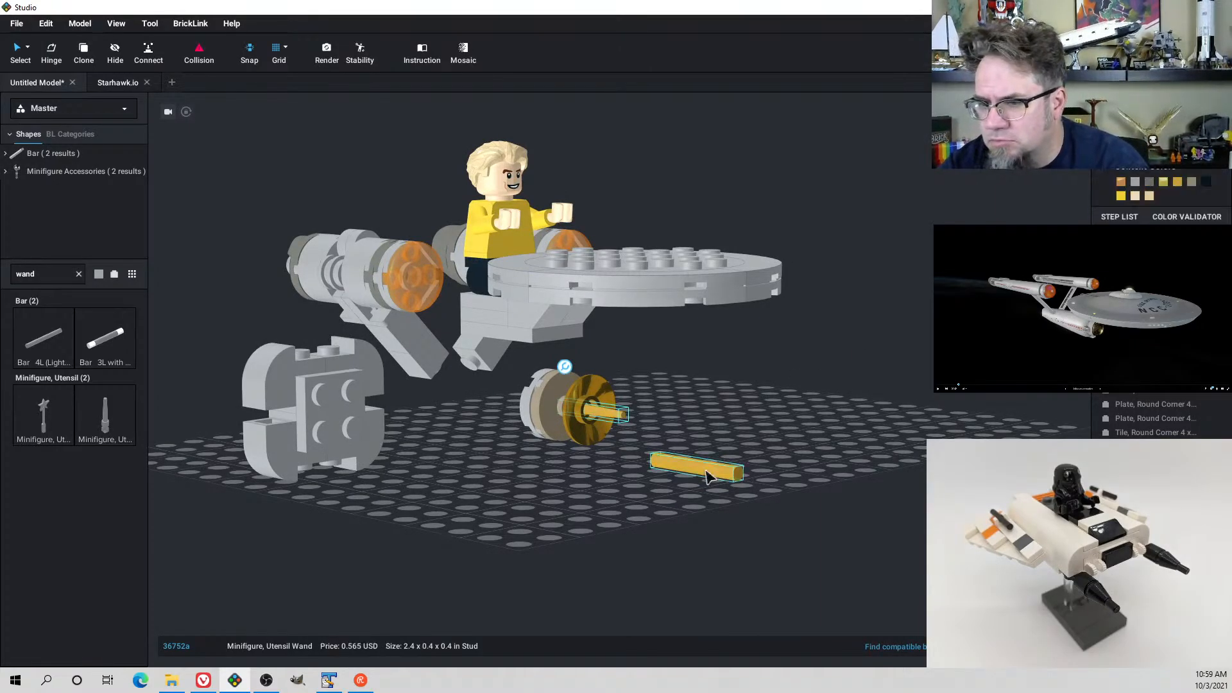
pyautogui.press('Escape')
pyautogui.moveTo(699, 438)
pyautogui.mouseDown(button='right')
pyautogui.moveTo(728, 439)
pyautogui.moveTo(672, 432)
pyautogui.moveTo(673, 446)
pyautogui.moveTo(719, 452)
pyautogui.mouseUp(button='right')
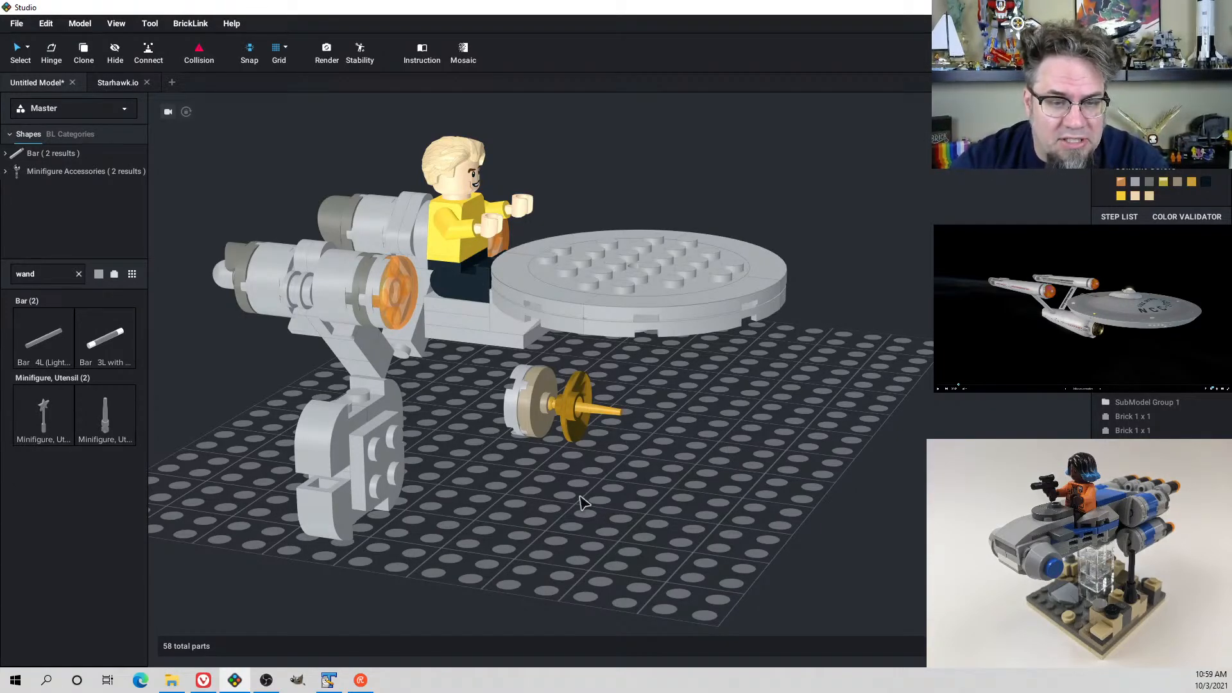
# Remove the round centre plate from the saucer's top and place a Dish 6 x 6 Inverted (Radar) - Solid Studs beside the saucer
pyautogui.press('Delete')
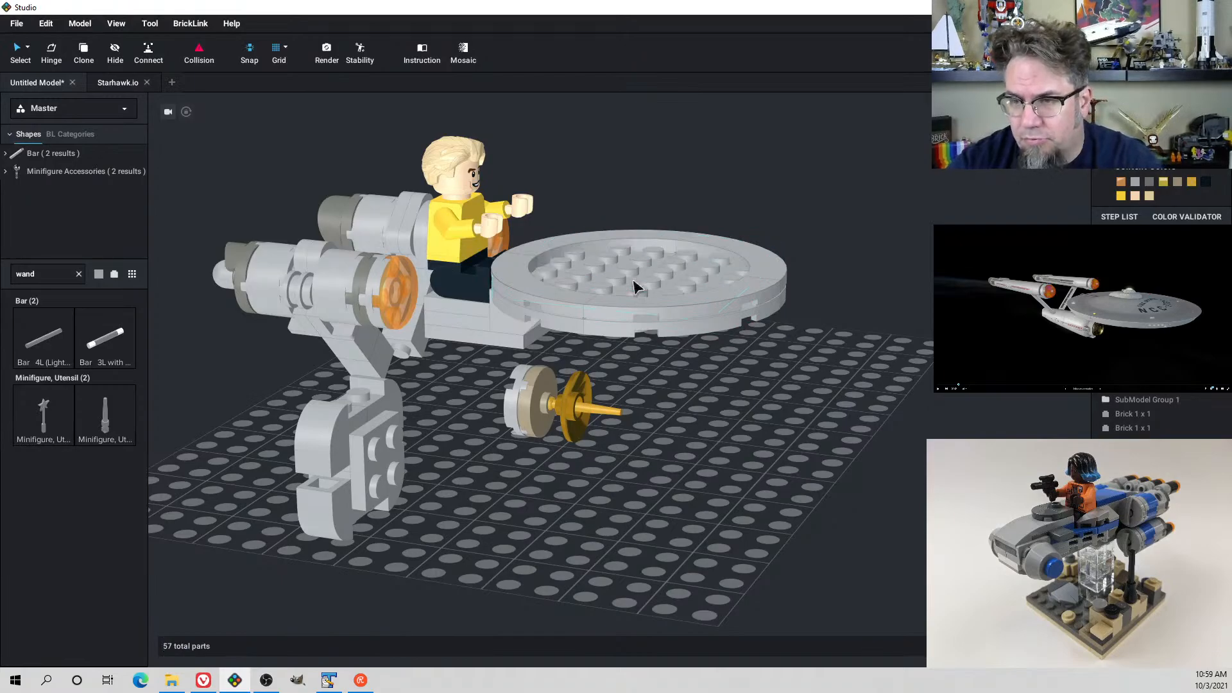
pyautogui.write('di')
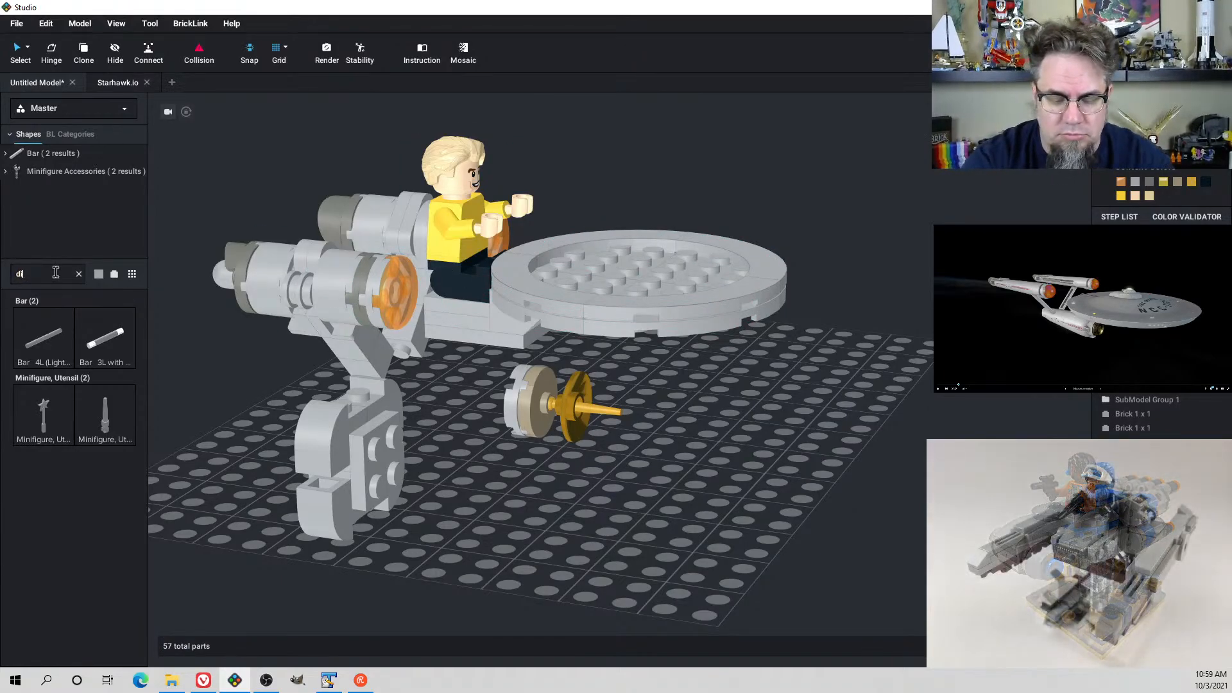
pyautogui.write('sh')
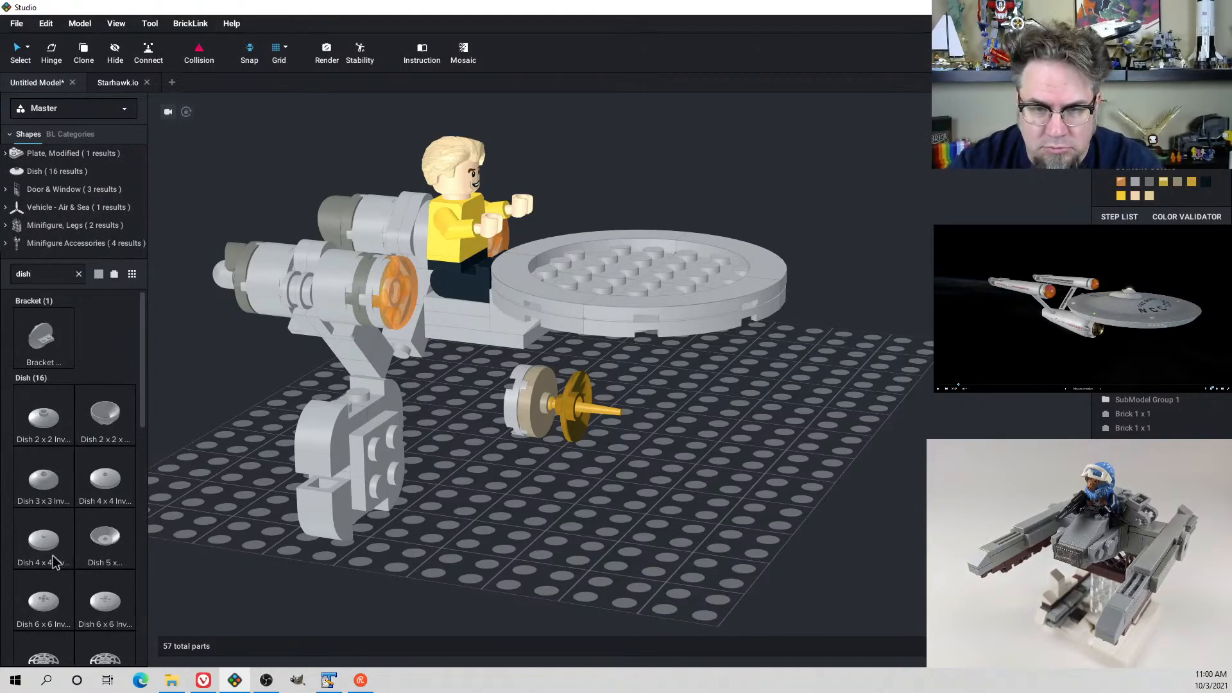
pyautogui.moveTo(100, 606); pyautogui.dragTo(642, 249)
pyautogui.moveTo(642, 249); pyautogui.dragTo(638, 316, button='right')
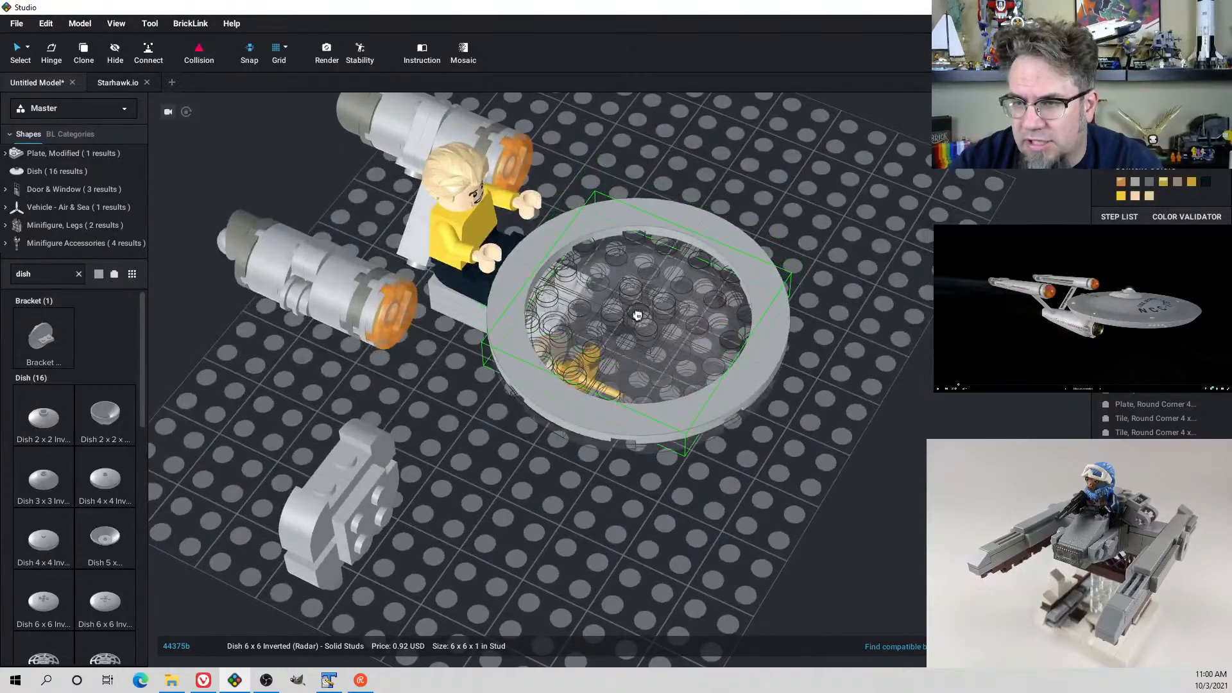
pyautogui.moveTo(638, 317); pyautogui.dragTo(868, 192)
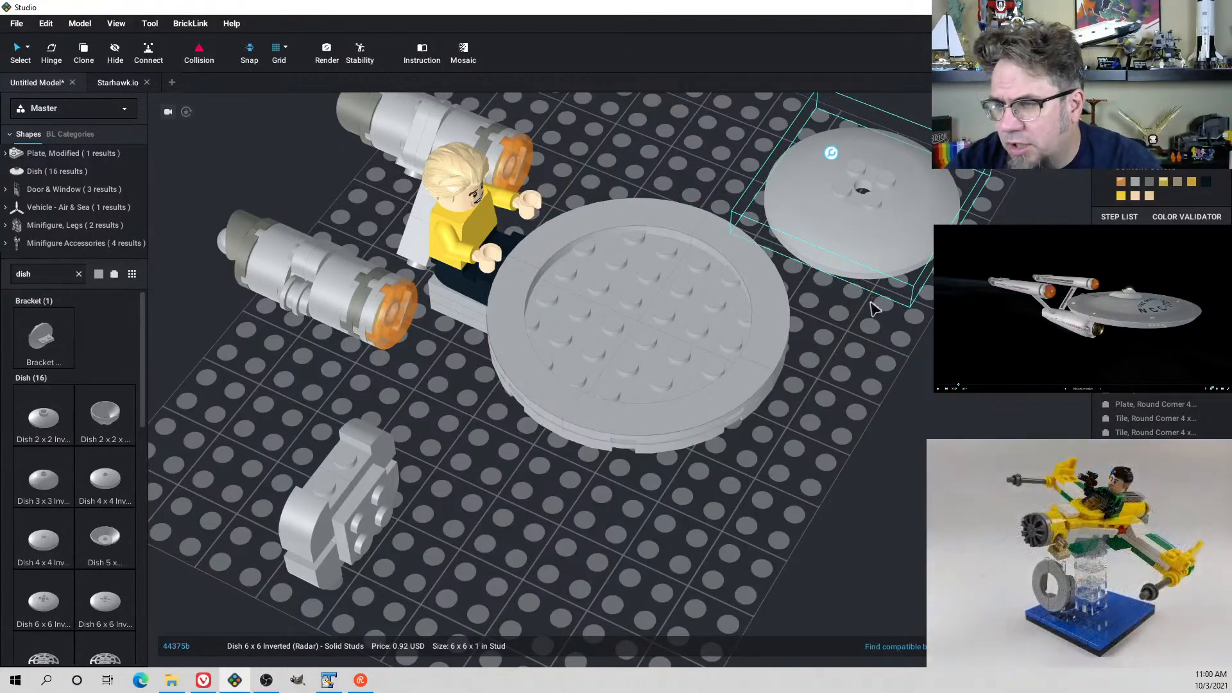
pyautogui.moveTo(874, 309)
pyautogui.mouseDown(button='right')
pyautogui.moveTo(861, 267)
pyautogui.moveTo(875, 267)
pyautogui.moveTo(870, 307)
pyautogui.mouseUp(button='right')
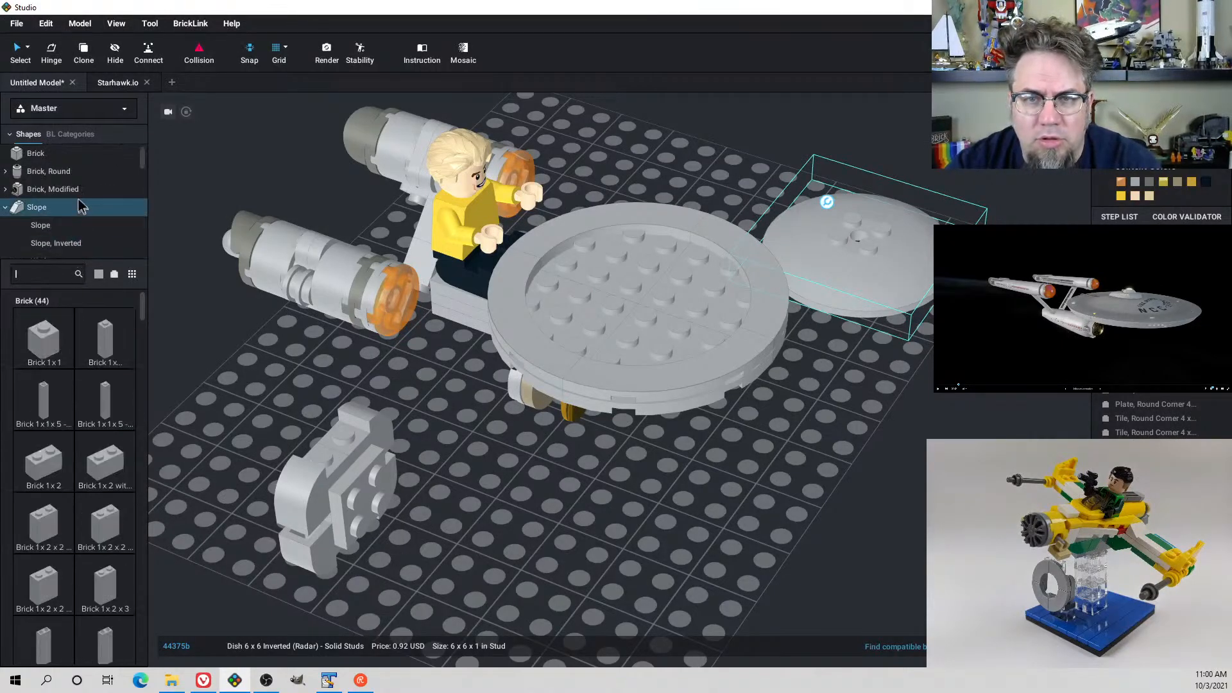
# Place a Plate, Round 2 x 2 with Axle Hole on the centre of the saucer's top
pyautogui.scroll(-3, 79, 193)
pyautogui.click(75, 200)
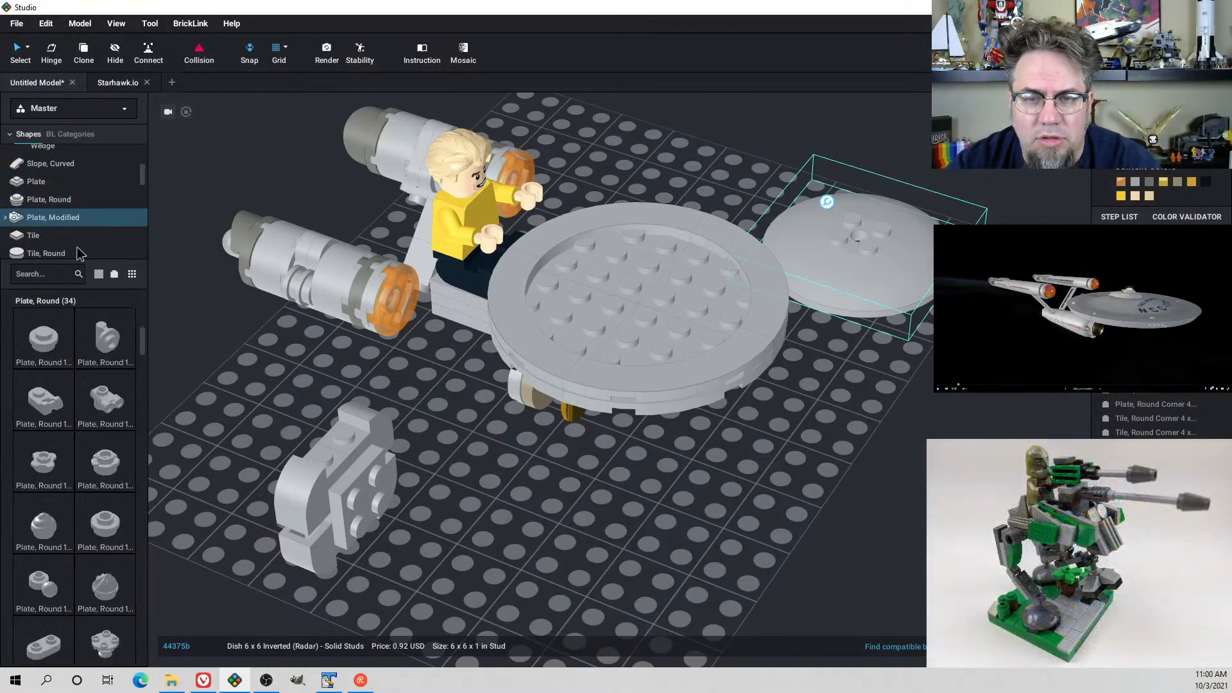
pyautogui.scroll(-3, 70, 522)
pyautogui.scroll(-3, 70, 523)
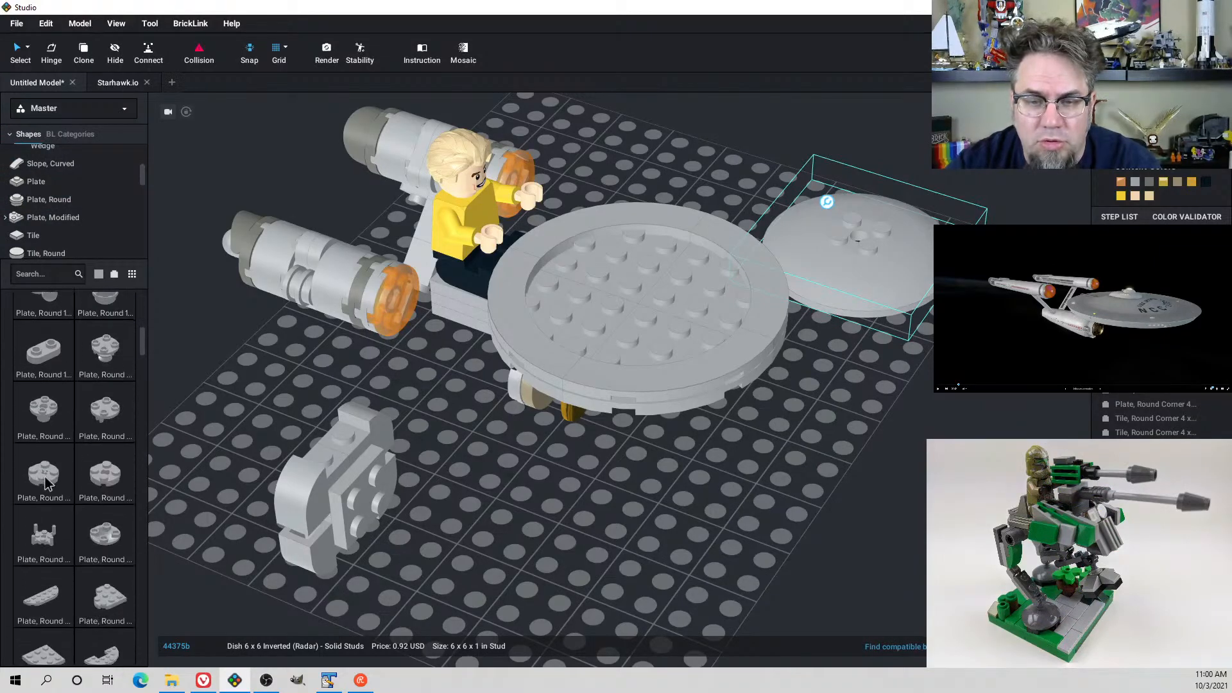
pyautogui.moveTo(45, 475); pyautogui.dragTo(667, 374)
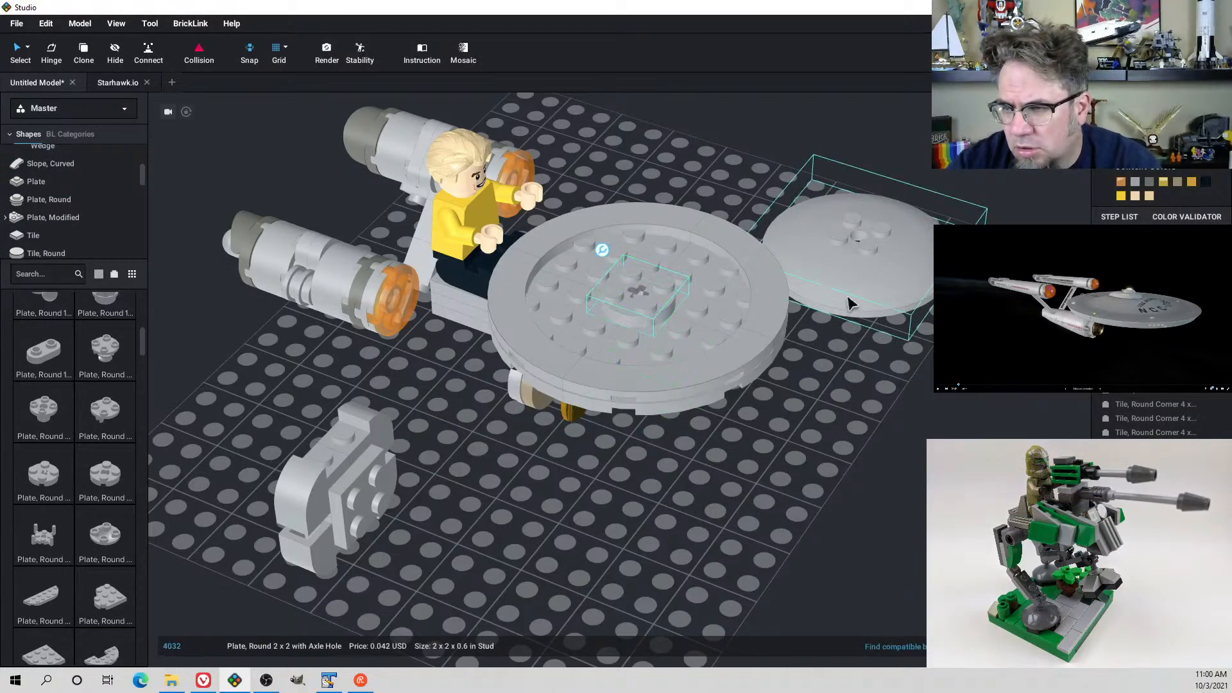
# Move the round 2 x 2 plate from the saucer into the underside of the 6 x 6 dish
pyautogui.moveTo(850, 303); pyautogui.dragTo(618, 344)
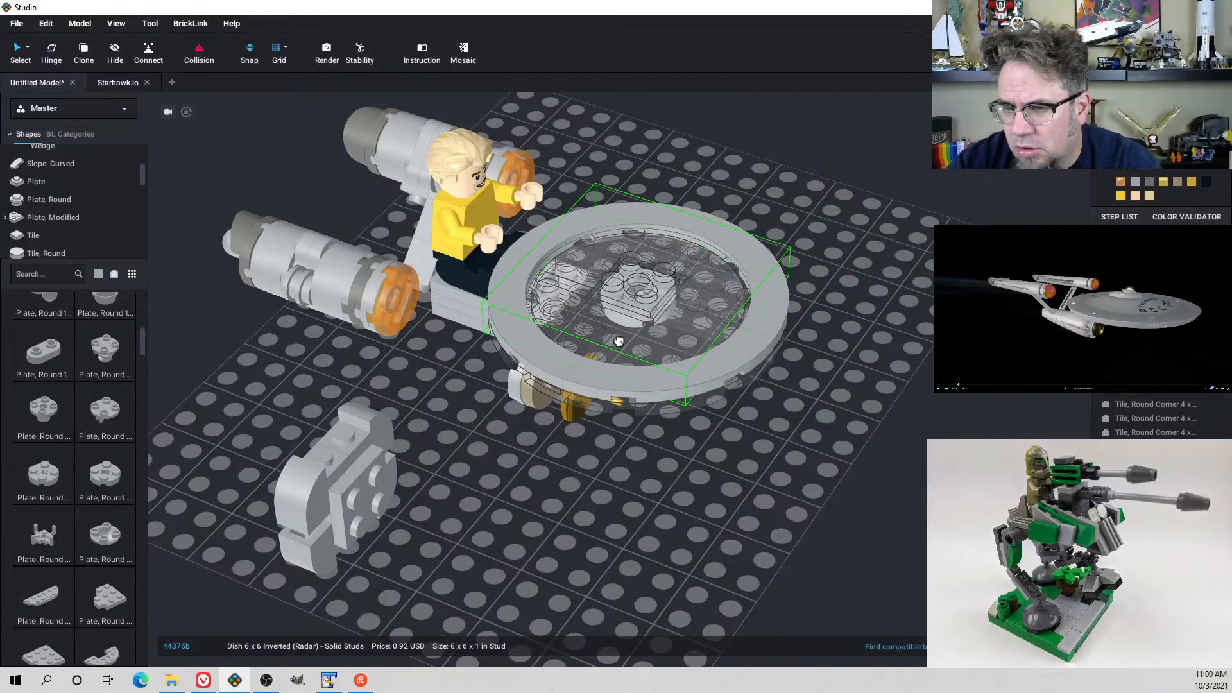
pyautogui.moveTo(619, 341); pyautogui.dragTo(620, 381, button='right')
pyautogui.moveTo(620, 381); pyautogui.dragTo(930, 335)
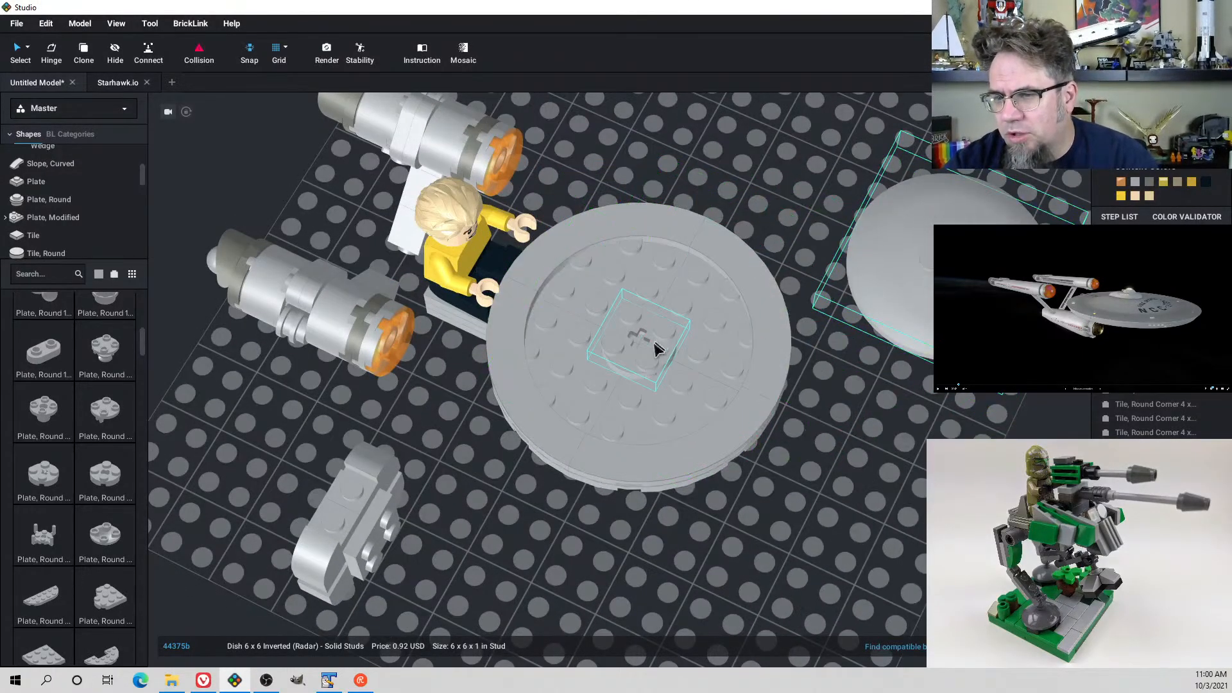
pyautogui.moveTo(656, 349); pyautogui.dragTo(917, 493)
pyautogui.moveTo(917, 493); pyautogui.dragTo(910, 404, button='right')
pyautogui.moveTo(910, 405); pyautogui.dragTo(927, 568)
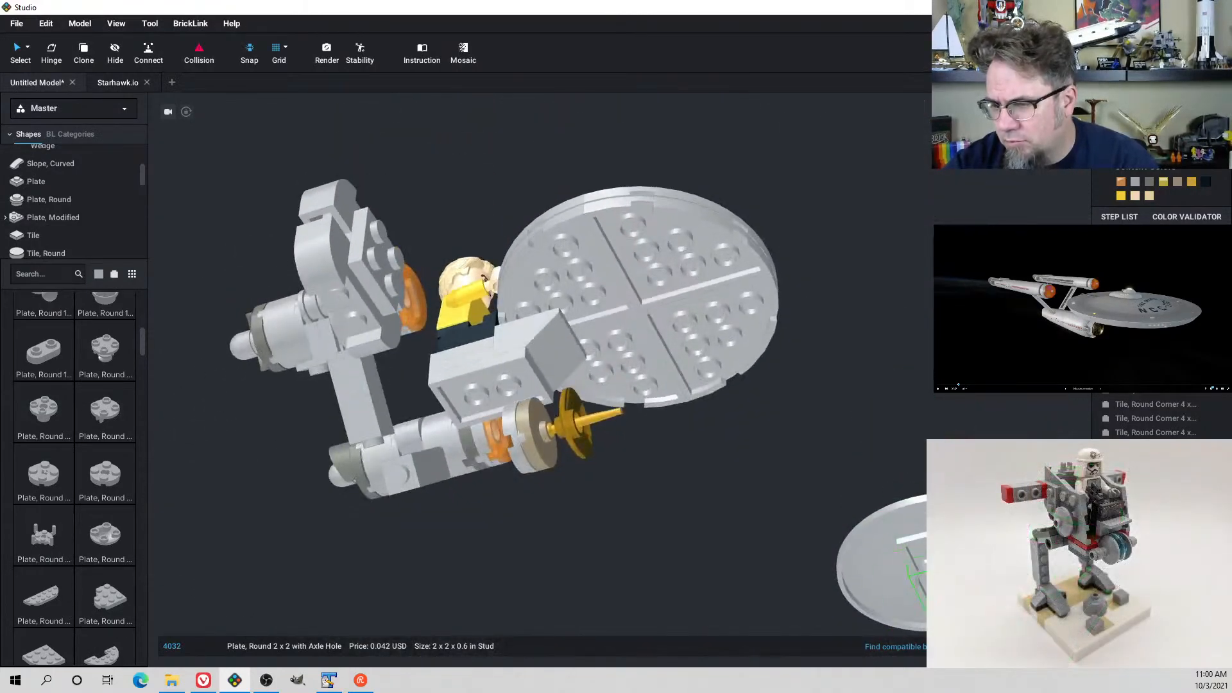
pyautogui.moveTo(922, 567); pyautogui.dragTo(890, 650, button='right')
# Stack a second Plate, Round 2 x 2 with Axle Hole onto the first one under the 6 x 6 dish
pyautogui.moveTo(846, 252); pyautogui.dragTo(950, 401)
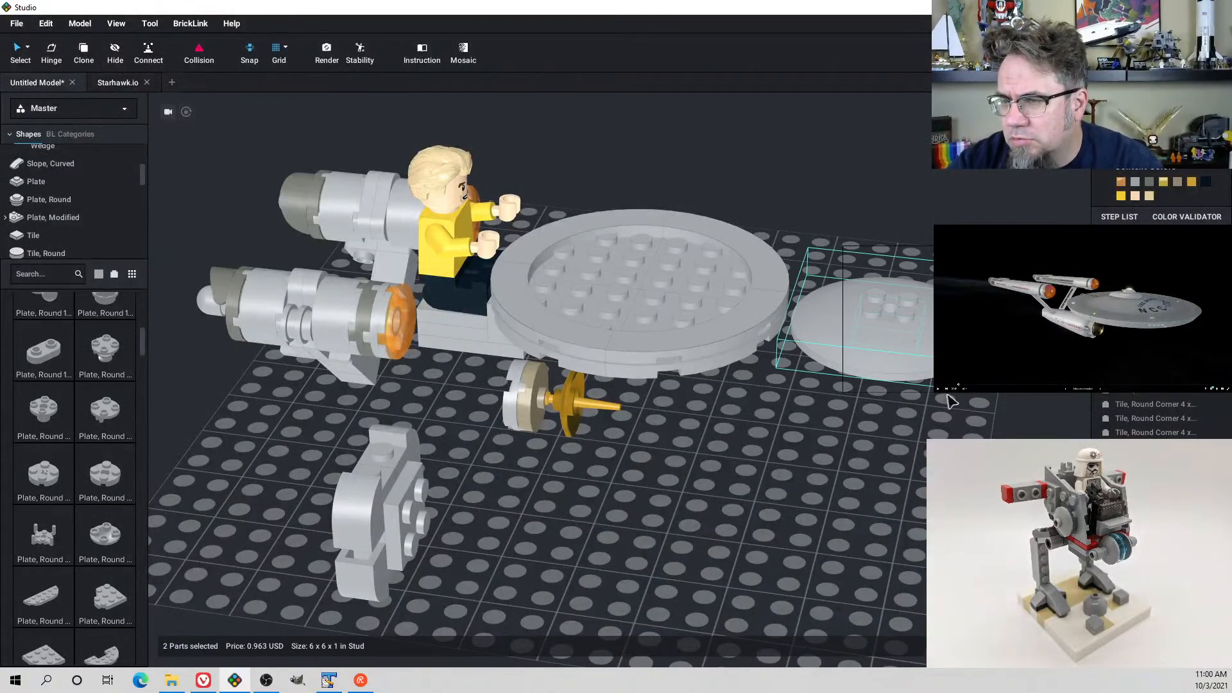
pyautogui.moveTo(917, 347); pyautogui.dragTo(944, 422)
pyautogui.moveTo(956, 513); pyautogui.dragTo(955, 465, button='right')
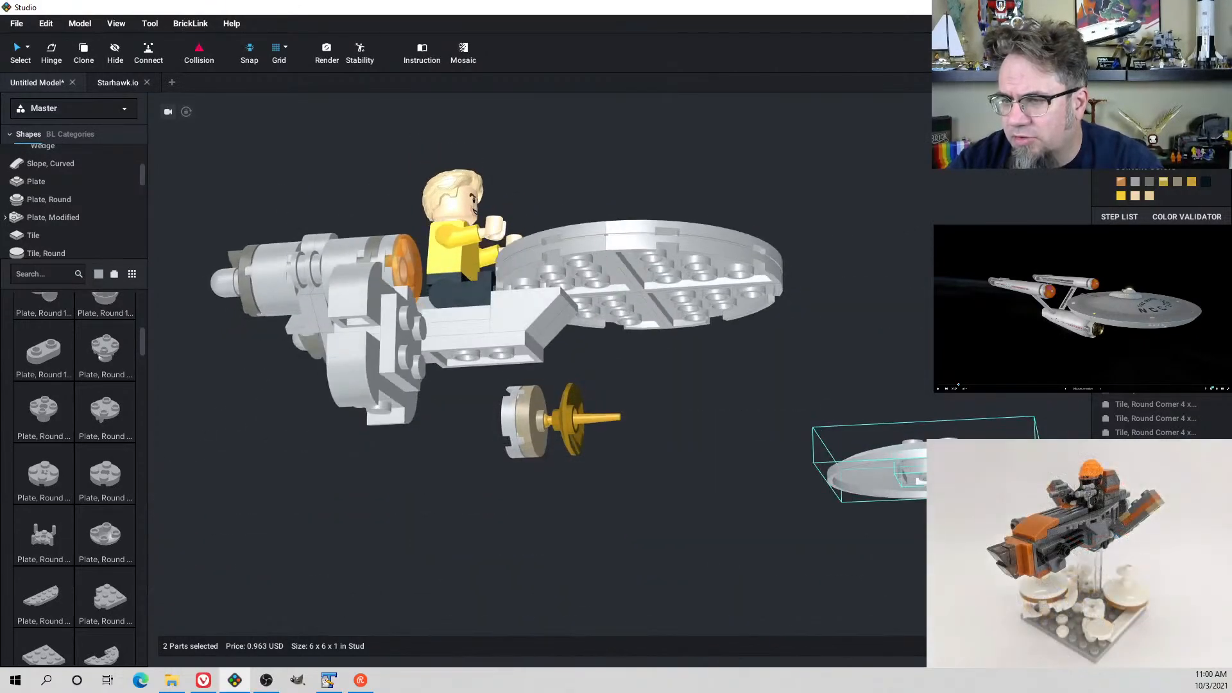
pyautogui.moveTo(955, 465); pyautogui.dragTo(930, 375)
pyautogui.click(924, 358)
pyautogui.hotkey('ctrl', 'z')
pyautogui.hotkey('ctrl', 'z')
pyautogui.hotkey('ctrl', 'z')
pyautogui.hotkey('ctrl', 'z')
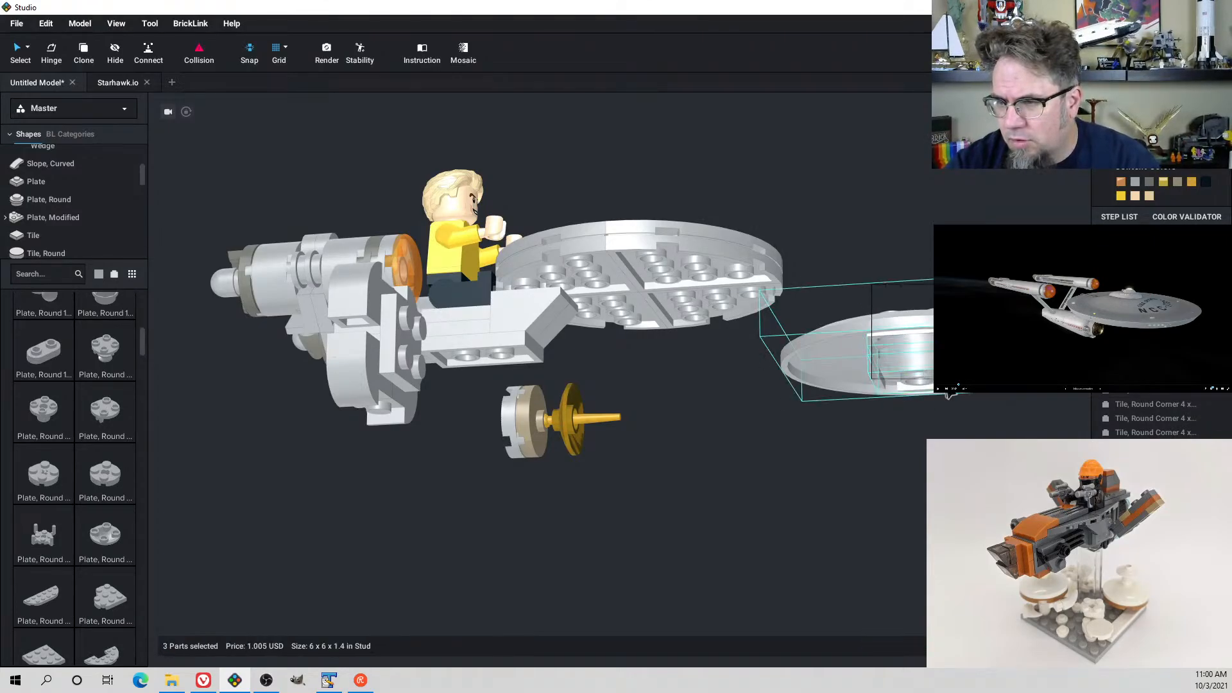
# Mount the 6 x 6 dish with its two round plates on the centre of the saucer's top
pyautogui.moveTo(941, 401); pyautogui.dragTo(929, 532, button='right')
pyautogui.moveTo(915, 597); pyautogui.dragTo(647, 240)
pyautogui.moveTo(647, 241); pyautogui.dragTo(857, 338, button='right')
pyautogui.click(783, 366)
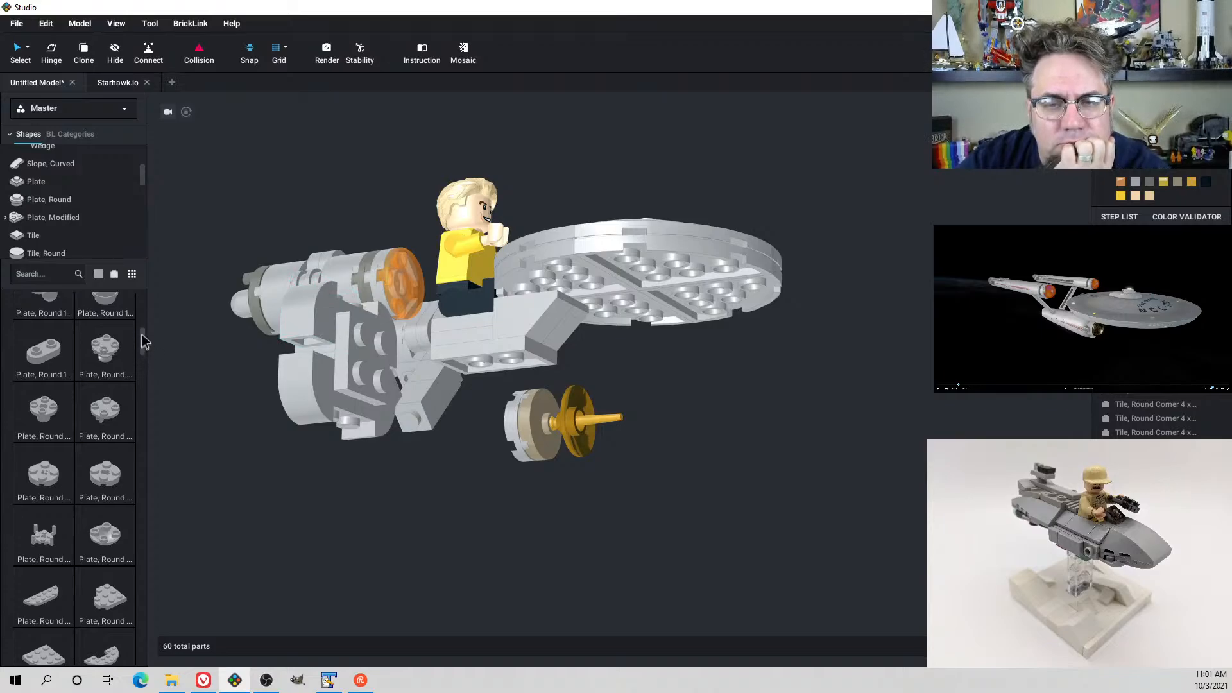
# Search the parts for dish and place a Dish 5 x 5 on the ground in front of the ship
pyautogui.moveTo(141, 334); pyautogui.dragTo(140, 325)
pyautogui.click(55, 275)
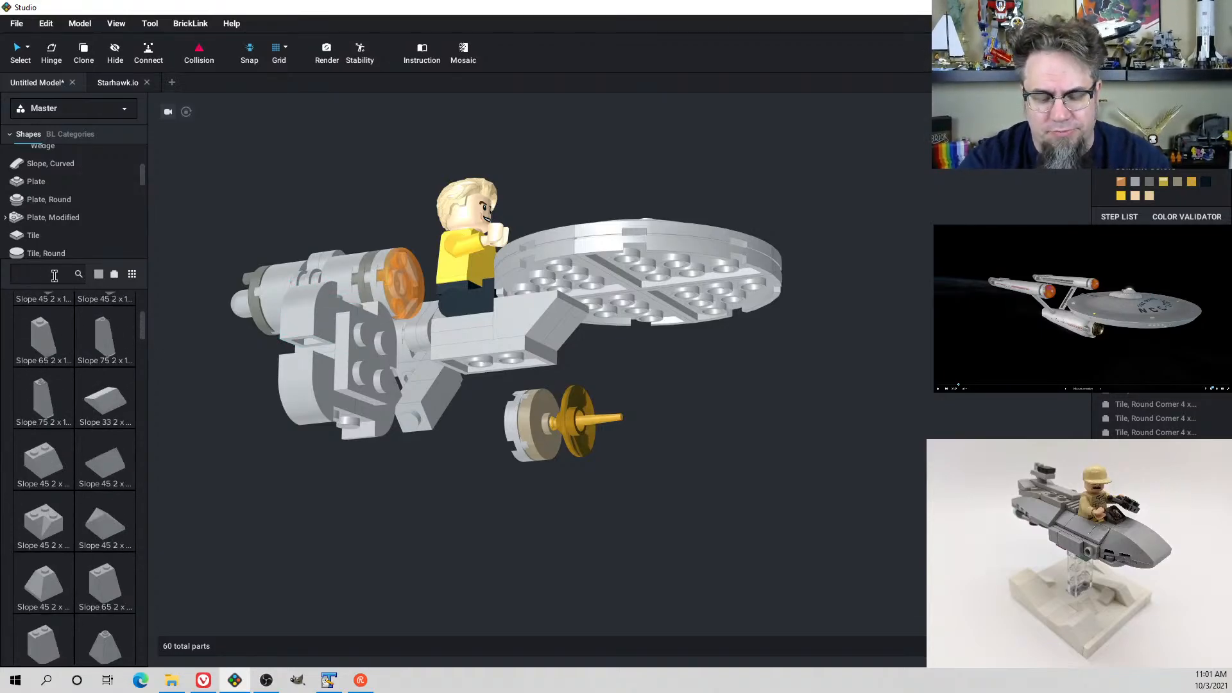
pyautogui.write('dish')
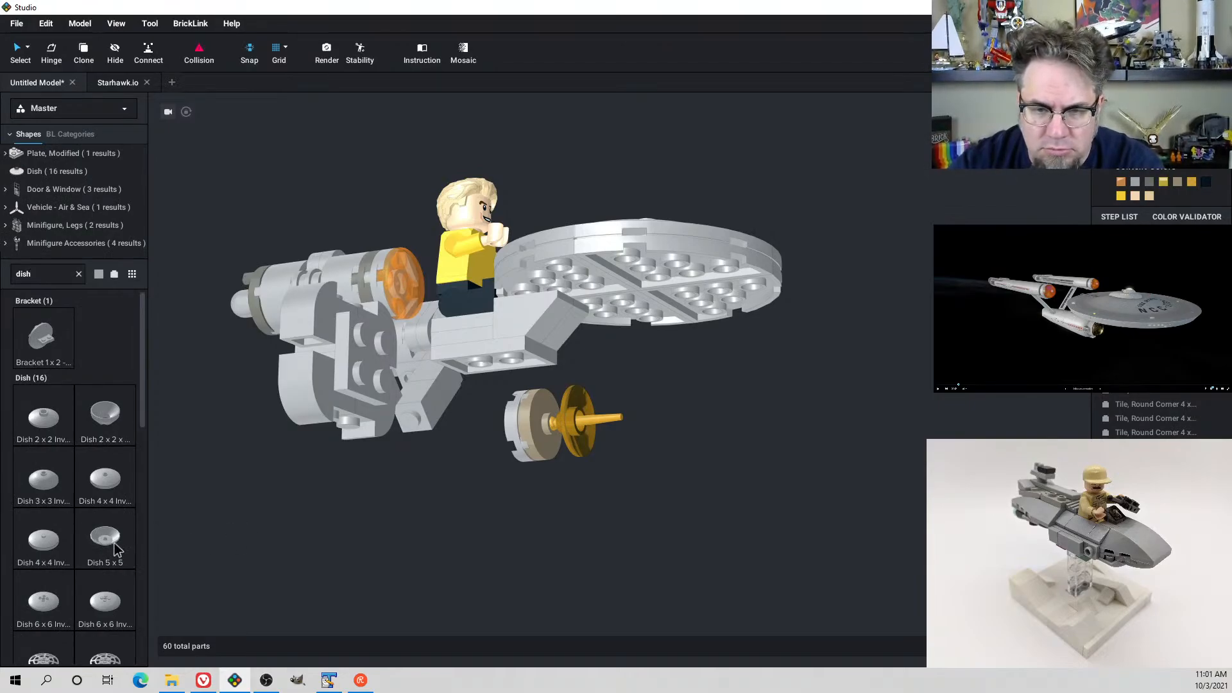
pyautogui.moveTo(118, 549); pyautogui.dragTo(600, 552)
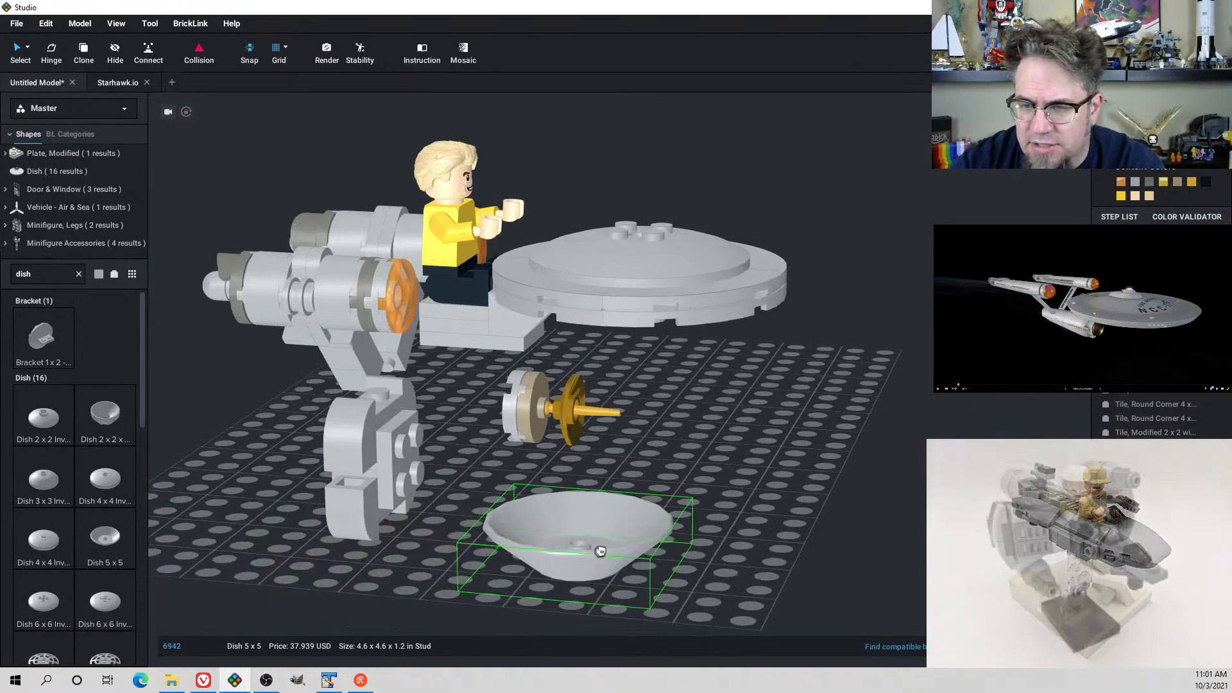
pyautogui.moveTo(600, 552); pyautogui.dragTo(612, 498, button='right')
pyautogui.moveTo(613, 498); pyautogui.dragTo(684, 585)
pyautogui.moveTo(685, 585); pyautogui.dragTo(693, 615, button='right')
pyautogui.moveTo(693, 615); pyautogui.dragTo(703, 579)
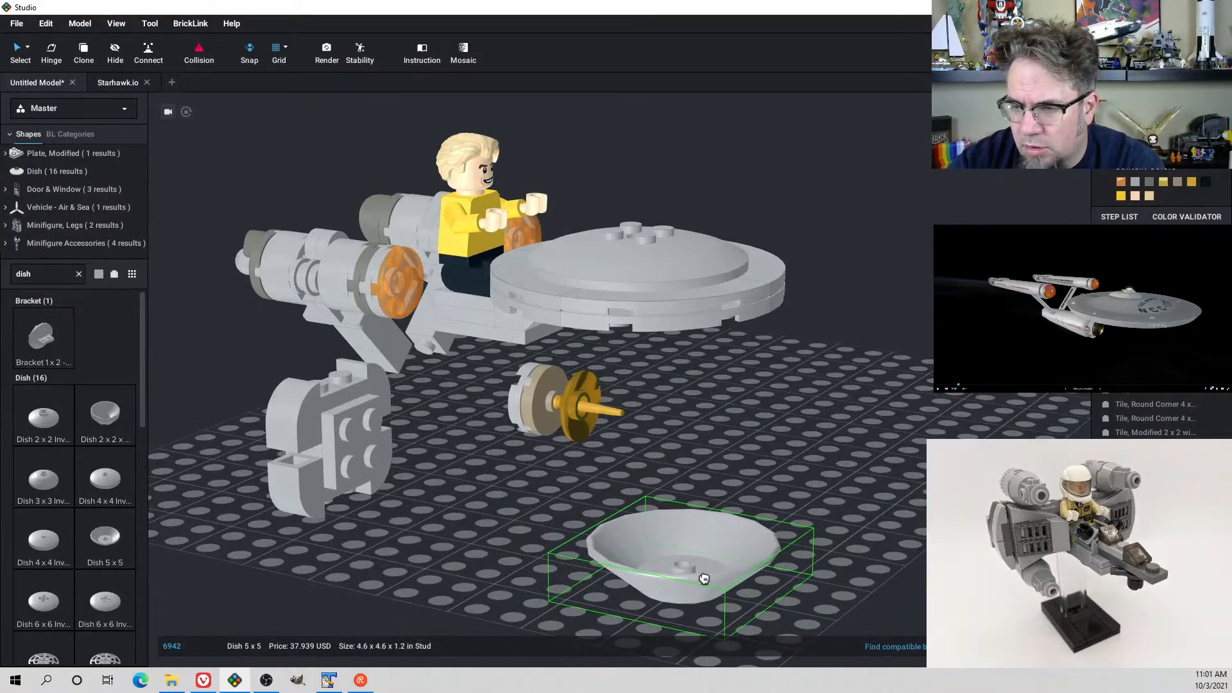
pyautogui.moveTo(704, 579)
pyautogui.mouseDown(button='right')
pyautogui.moveTo(709, 542)
pyautogui.moveTo(712, 569)
pyautogui.mouseUp(button='right')
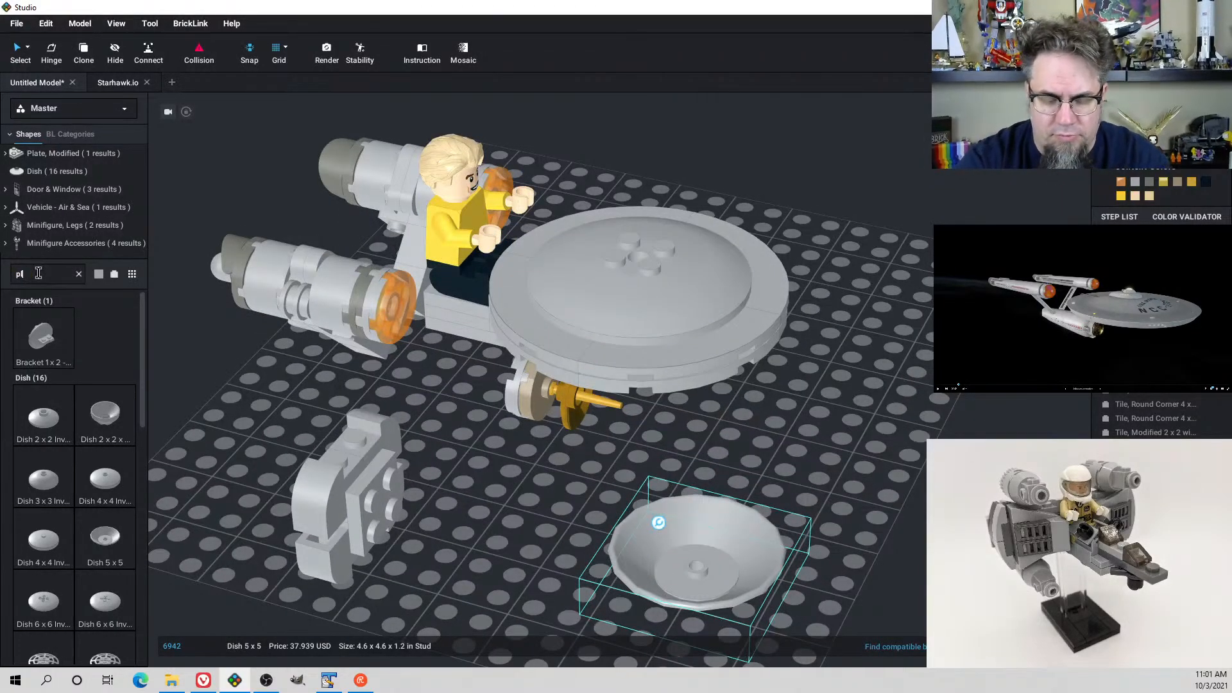
pyautogui.press('Return')
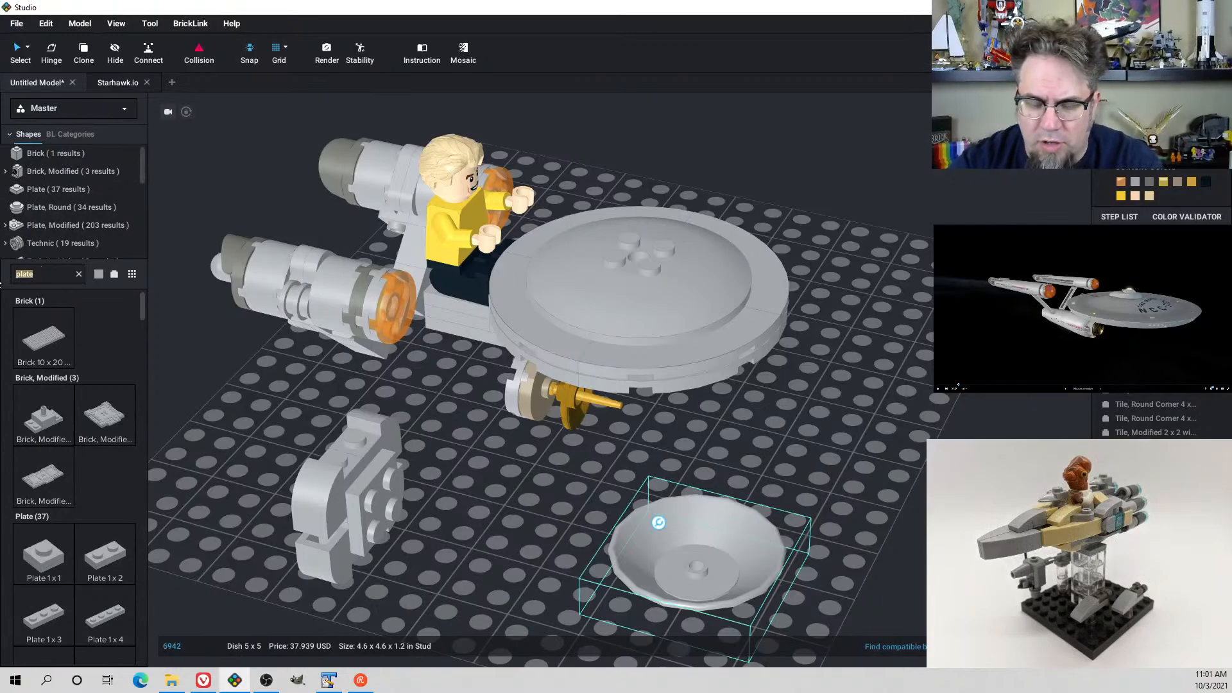
pyautogui.press('BackSpace')
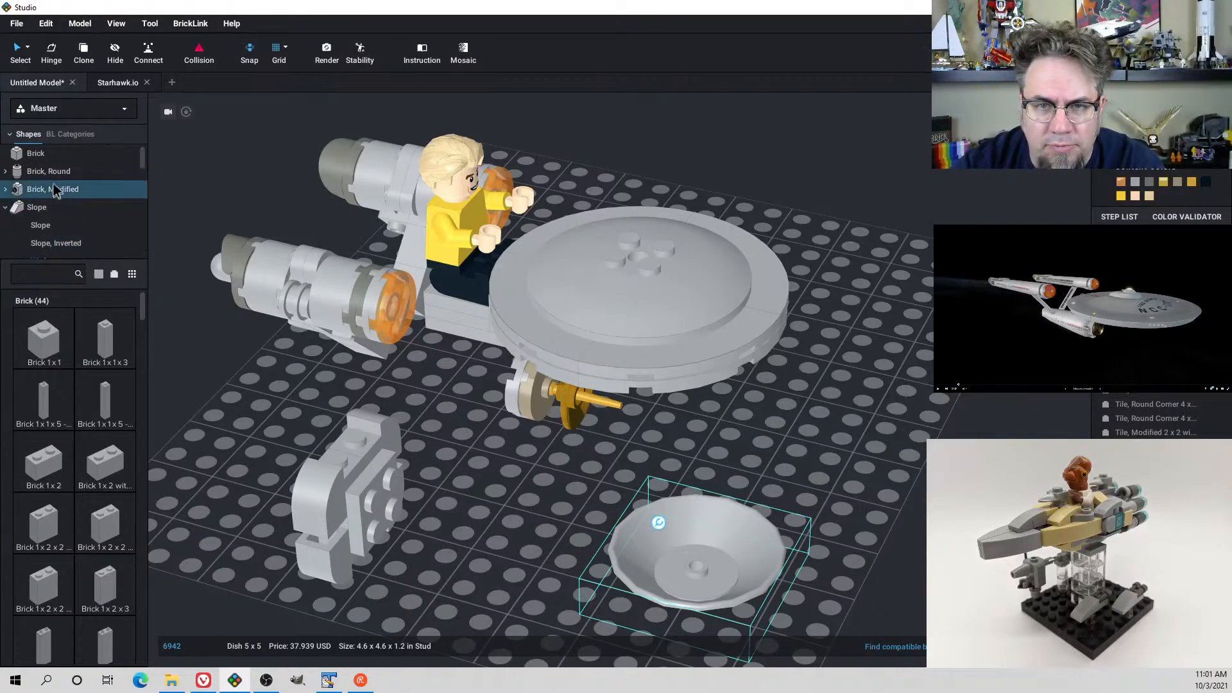
pyautogui.scroll(-2, 73, 231)
pyautogui.click(74, 232)
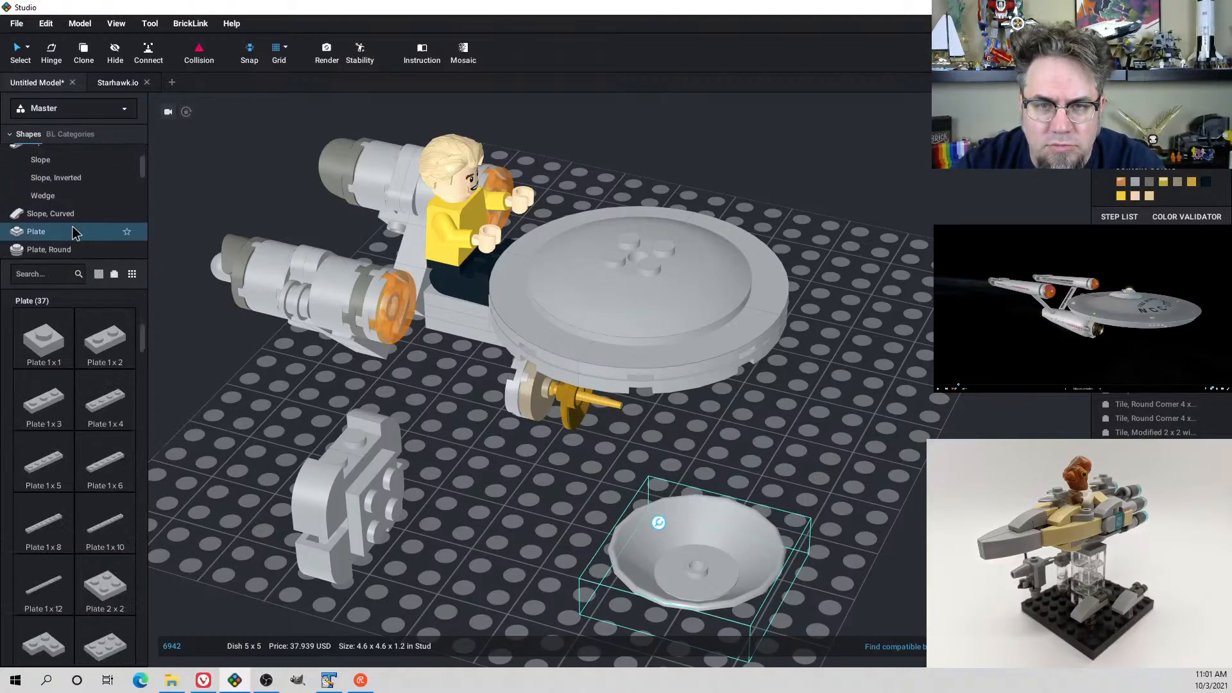
pyautogui.moveTo(107, 575); pyautogui.dragTo(704, 566)
pyautogui.press('Delete')
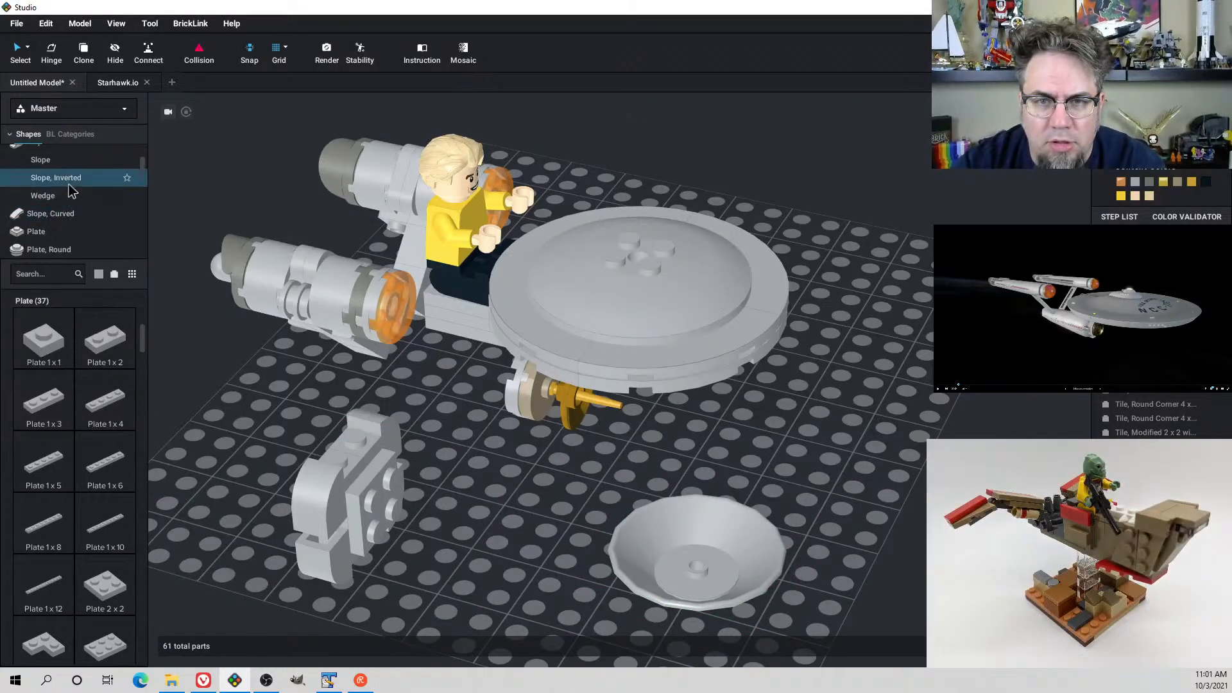
# Stack two Plate, Round 2 x 2 with Axle Hole parts in the centre of the Dish 5 x 5
pyautogui.scroll(-1, 68, 185)
pyautogui.click(60, 218)
pyautogui.scroll(-1, 82, 545)
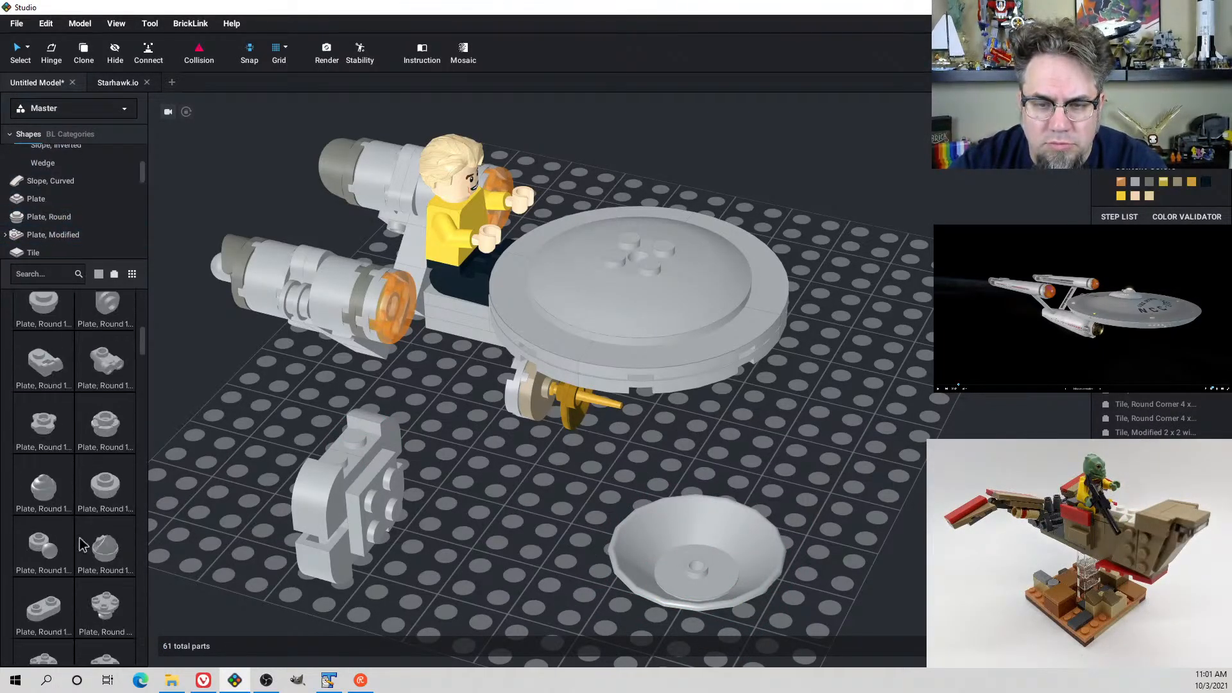
pyautogui.scroll(-3, 81, 544)
pyautogui.moveTo(43, 545); pyautogui.dragTo(702, 566)
pyautogui.moveTo(726, 541); pyautogui.dragTo(727, 541, button='right')
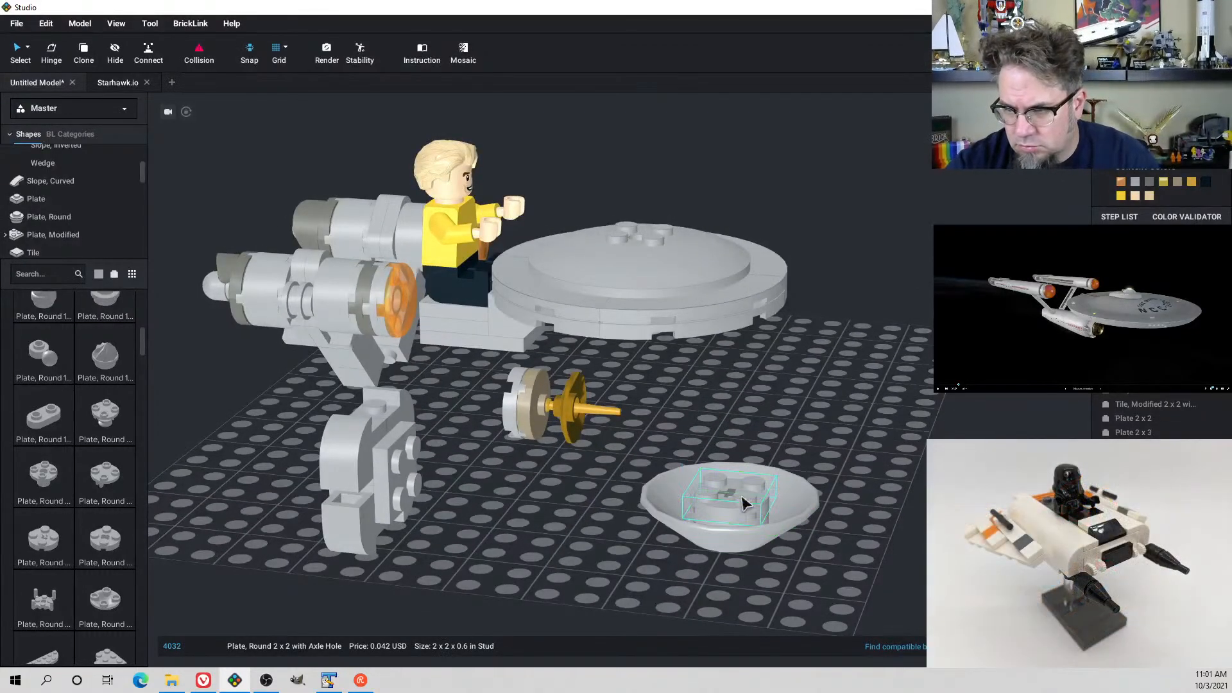
pyautogui.click(784, 520)
pyautogui.moveTo(784, 520); pyautogui.dragTo(792, 495)
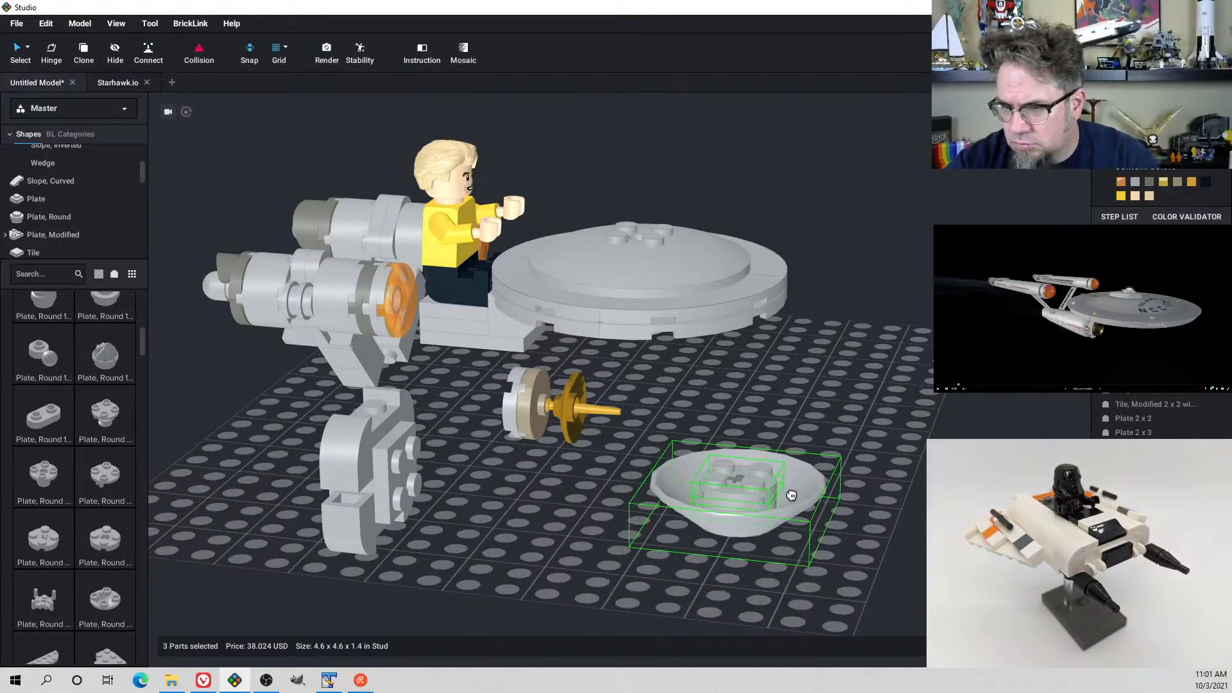
# Try to attach the Dish 5 x 5 with its two round plates to the saucer's underside
pyautogui.moveTo(792, 495); pyautogui.dragTo(765, 454, button='right')
pyautogui.moveTo(764, 454); pyautogui.dragTo(704, 310)
pyautogui.moveTo(704, 311); pyautogui.dragTo(700, 329, button='right')
pyautogui.moveTo(699, 329); pyautogui.dragTo(744, 388)
pyautogui.moveTo(744, 388); pyautogui.dragTo(768, 432, button='right')
pyautogui.moveTo(768, 432); pyautogui.dragTo(843, 465)
pyautogui.moveTo(843, 466); pyautogui.dragTo(848, 436, button='right')
pyautogui.moveTo(849, 436); pyautogui.dragTo(838, 393)
pyautogui.moveTo(838, 392); pyautogui.dragTo(790, 347, button='right')
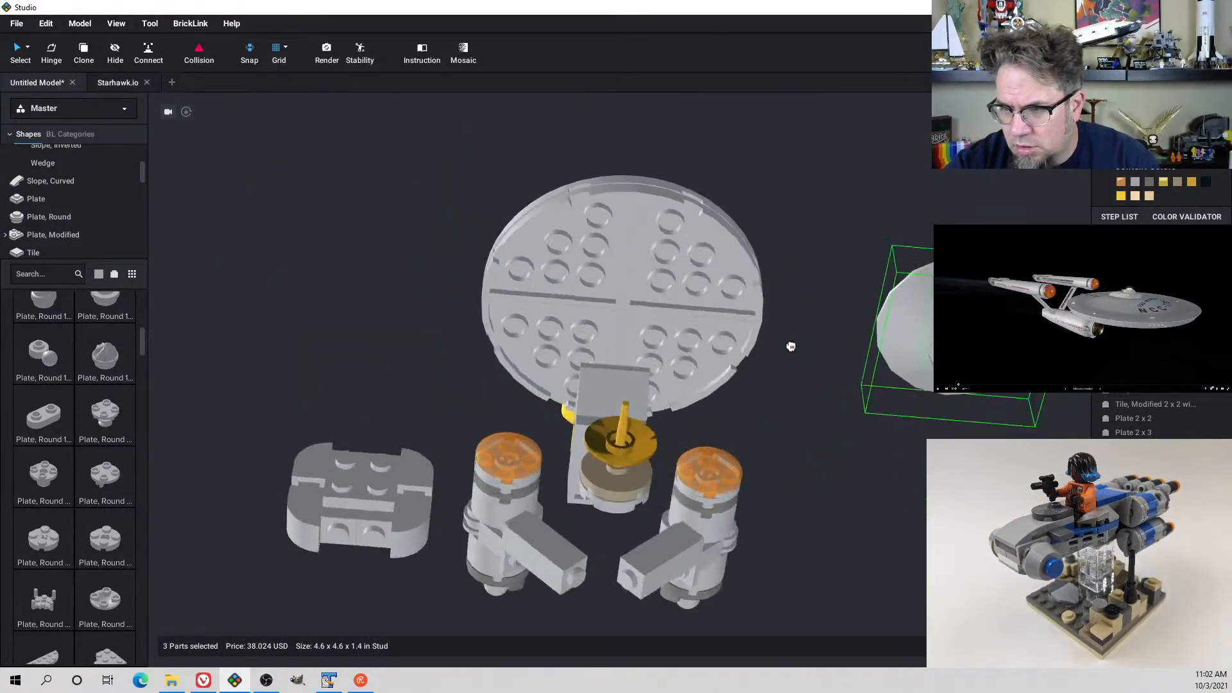
pyautogui.moveTo(790, 347); pyautogui.dragTo(668, 276)
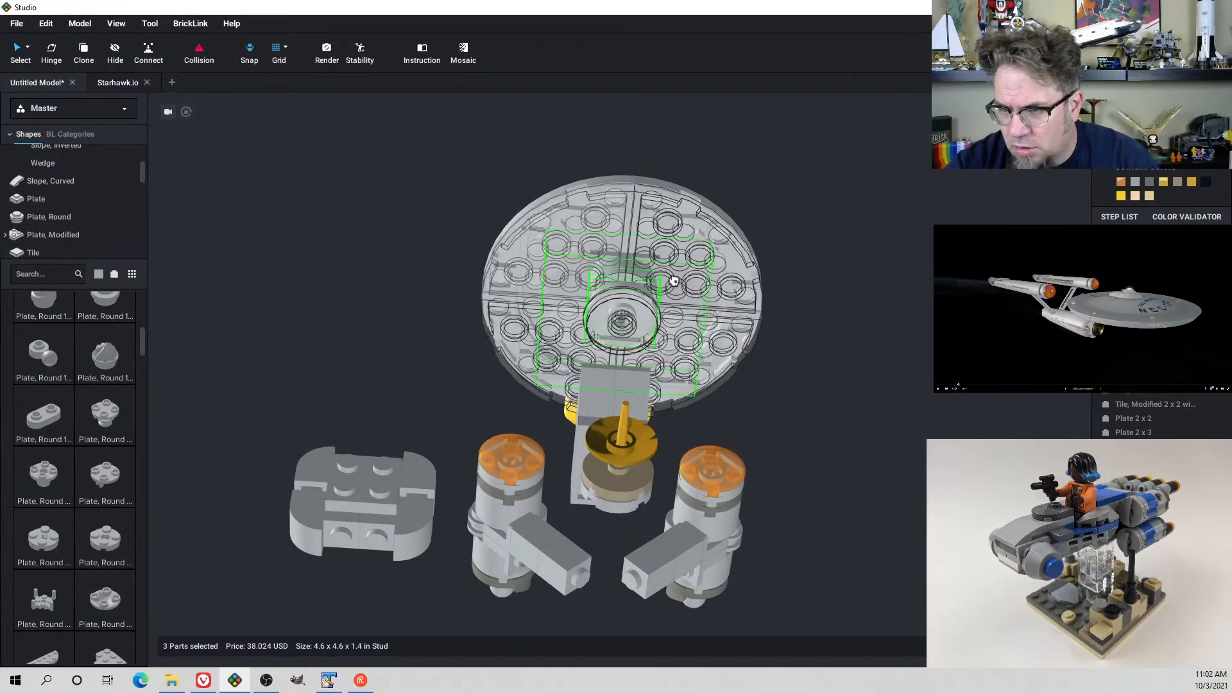
pyautogui.moveTo(704, 303); pyautogui.dragTo(761, 388, button='right')
pyautogui.moveTo(761, 388); pyautogui.dragTo(868, 494)
pyautogui.click(850, 433)
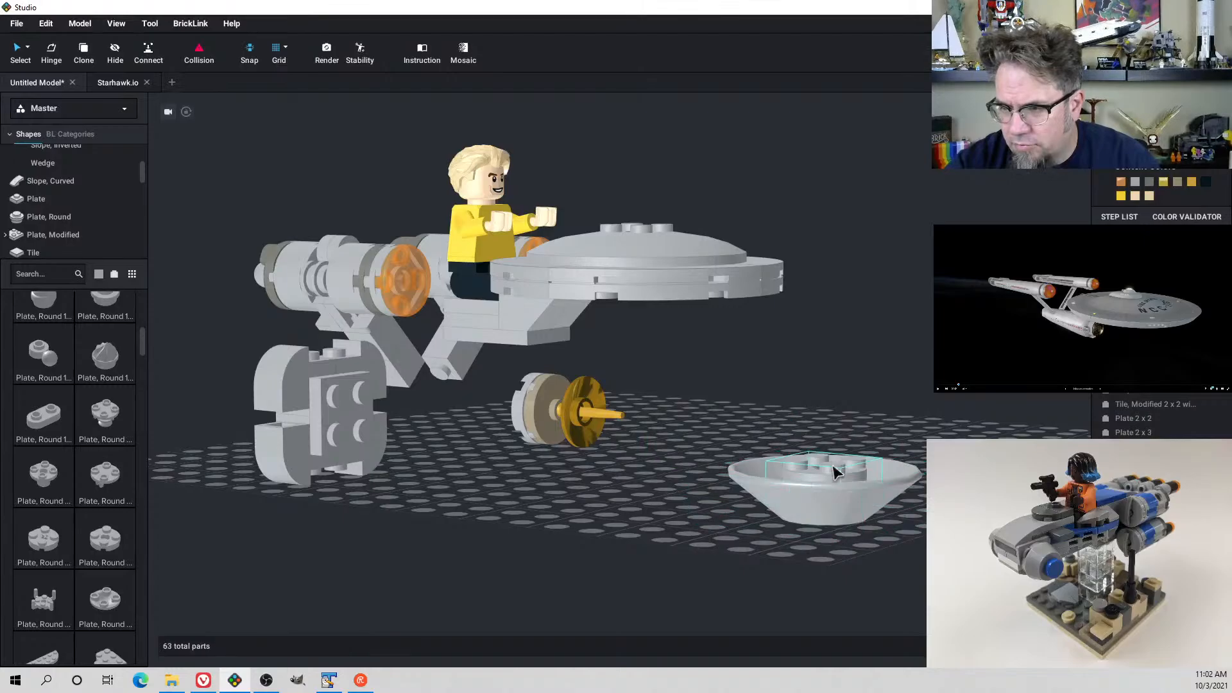
# Attach the Dish 5 x 5 together with one round plate to the centre of the saucer's underside
pyautogui.moveTo(770, 385); pyautogui.dragTo(660, 379, button='right')
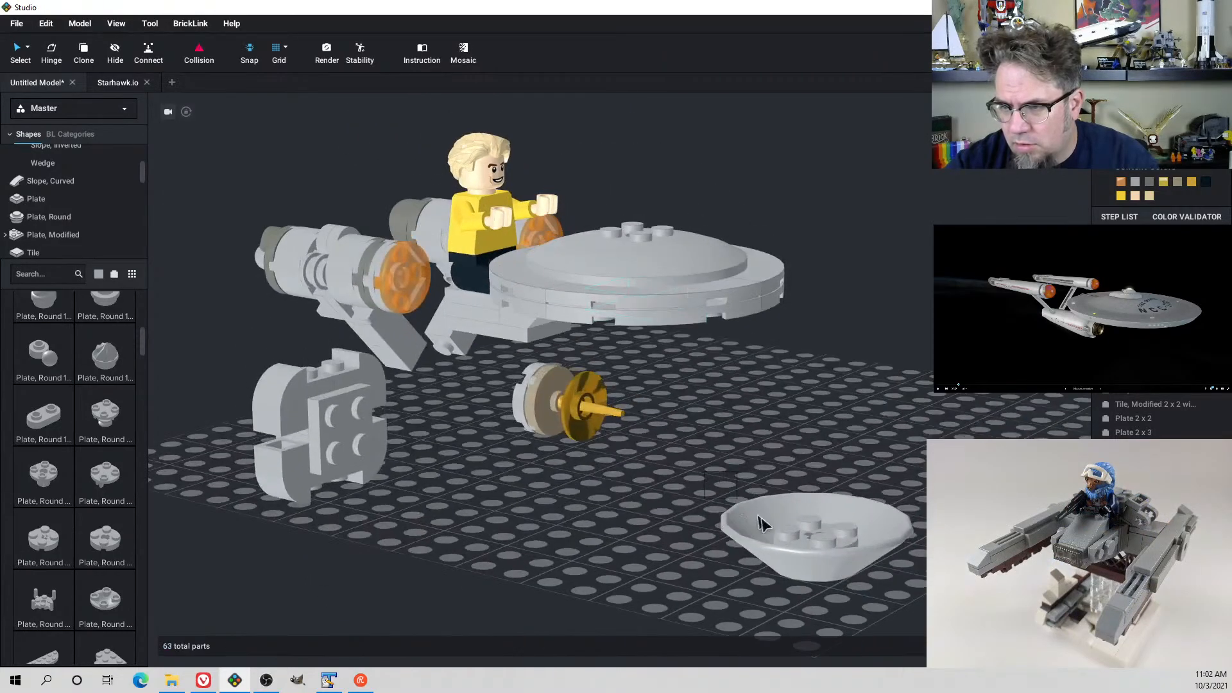
pyautogui.moveTo(762, 523); pyautogui.dragTo(683, 411)
pyautogui.moveTo(684, 410); pyautogui.dragTo(608, 310, button='right')
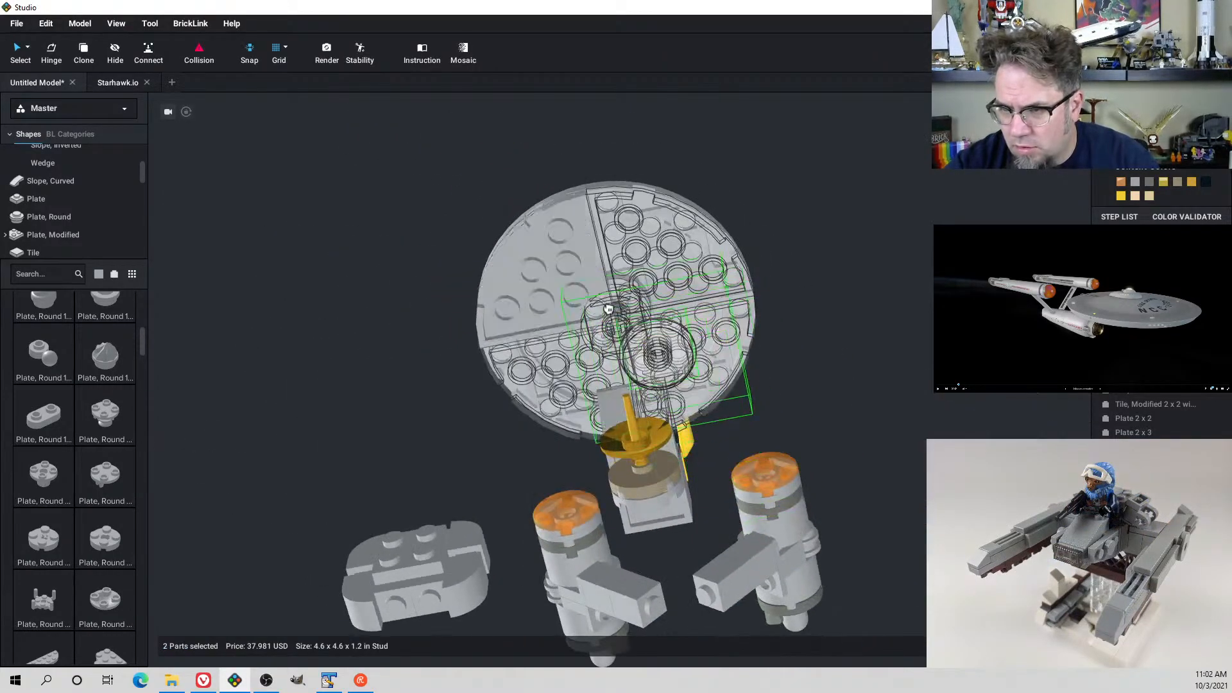
pyautogui.moveTo(608, 309); pyautogui.dragTo(568, 287)
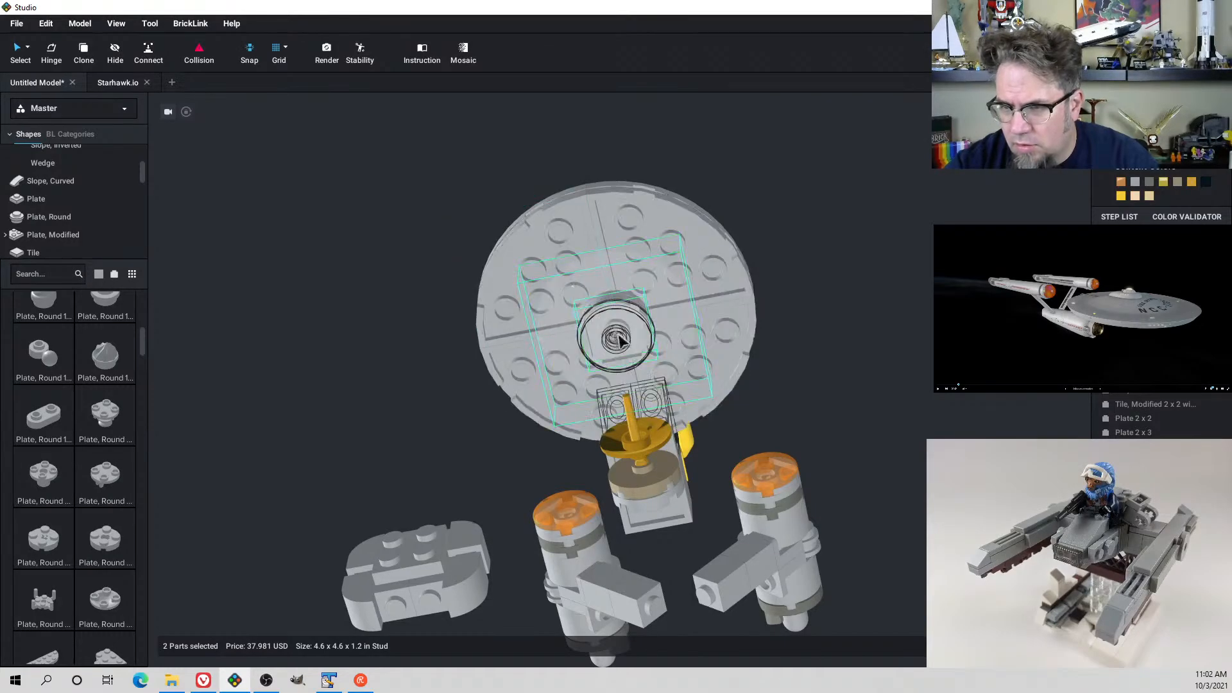
pyautogui.moveTo(621, 340); pyautogui.dragTo(699, 389, button='right')
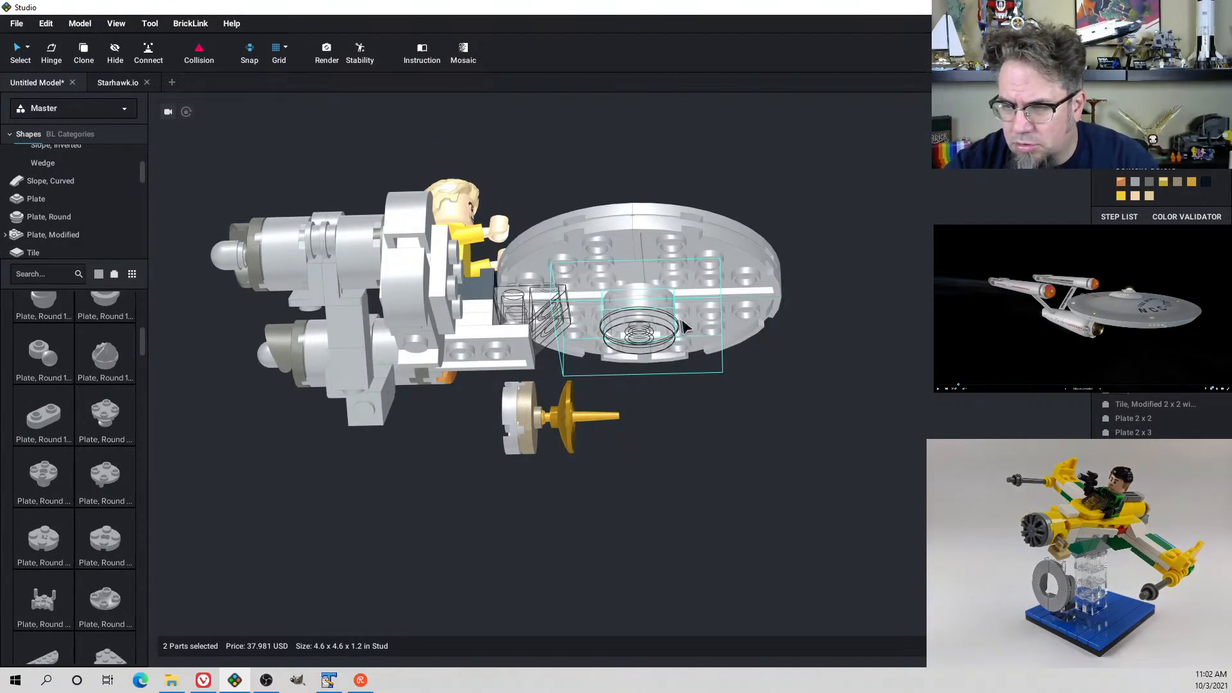
# Delete the Dish 5 x 5 and the two round 2 x 2 plates from the saucer's underside
pyautogui.click(731, 355)
pyautogui.click(686, 312)
pyautogui.press('Delete')
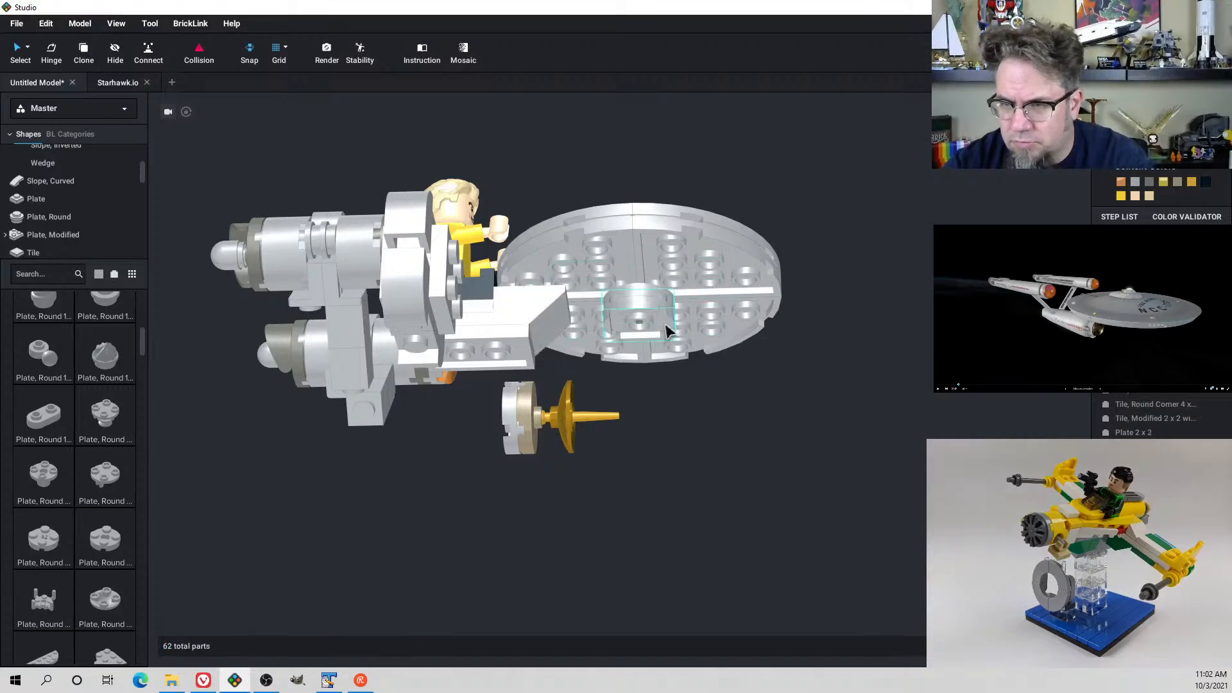
pyautogui.click(664, 325)
pyautogui.press('Delete')
pyautogui.click(646, 302)
pyautogui.press('Delete')
pyautogui.moveTo(650, 306)
pyautogui.mouseDown(button='right')
pyautogui.moveTo(665, 335)
pyautogui.moveTo(658, 324)
pyautogui.mouseUp(button='right')
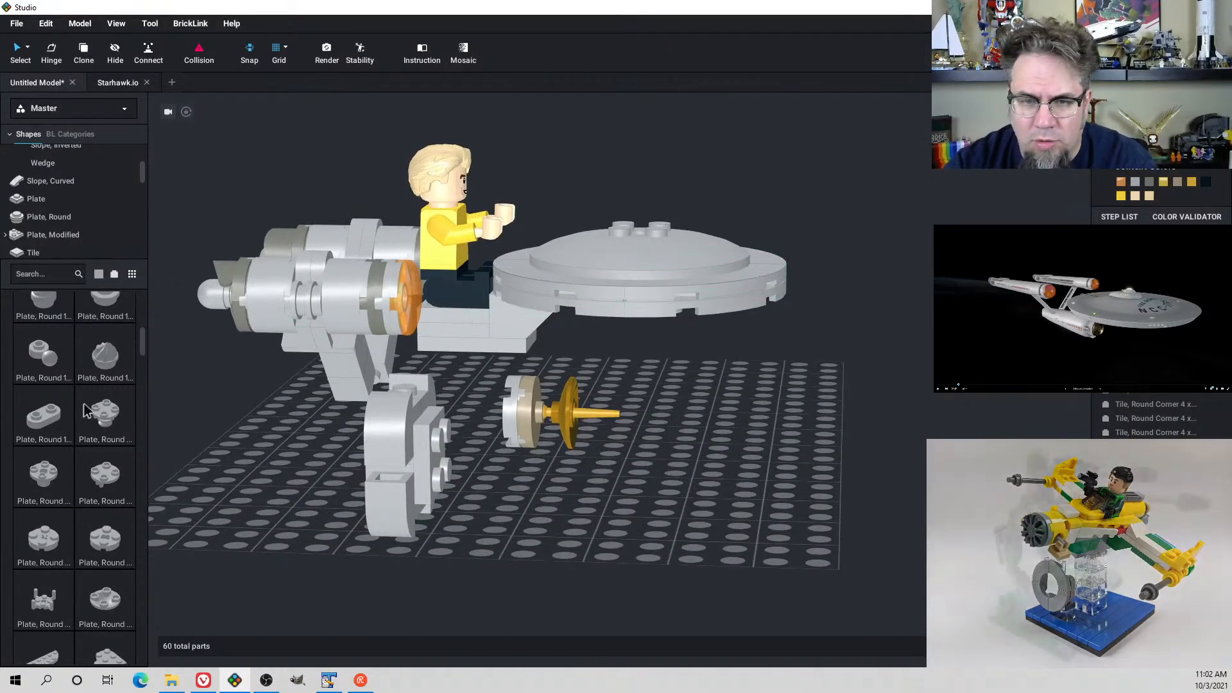
# Attach a Plate, Round 4 x 4 with Hole to the centre of the saucer's underside
pyautogui.scroll(-5, 68, 393)
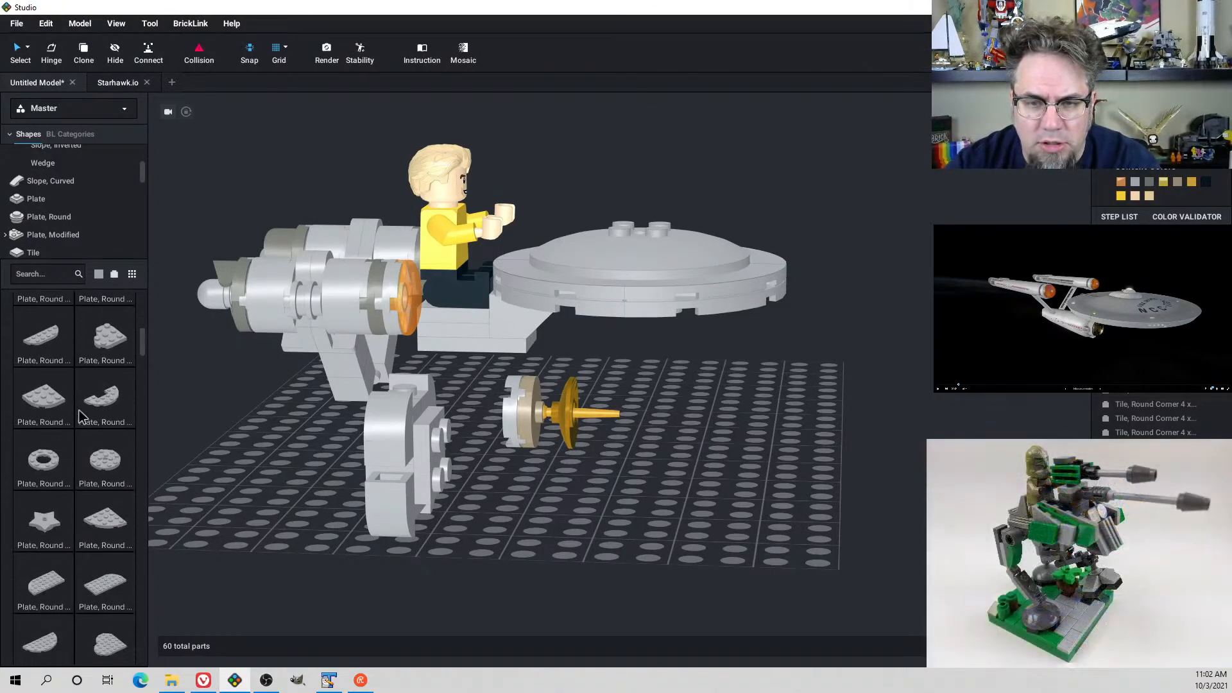
pyautogui.moveTo(105, 457); pyautogui.dragTo(468, 504)
pyautogui.moveTo(475, 506); pyautogui.dragTo(552, 457, button='right')
pyautogui.moveTo(552, 456); pyautogui.dragTo(639, 335)
pyautogui.moveTo(638, 336); pyautogui.dragTo(416, 349, button='right')
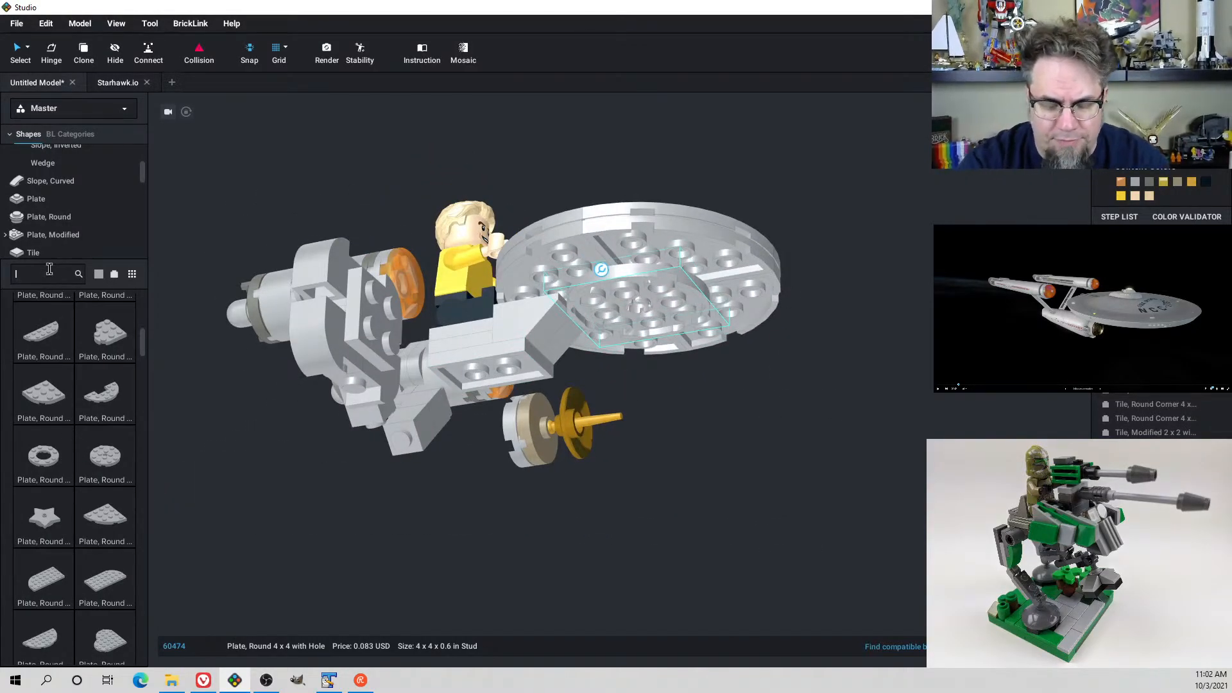
# Search the parts for "boat bottom" and attach the Plate, Round 2 x 2 with Rounded Bottom beneath the saucer's centre
pyautogui.write('boat bottom')
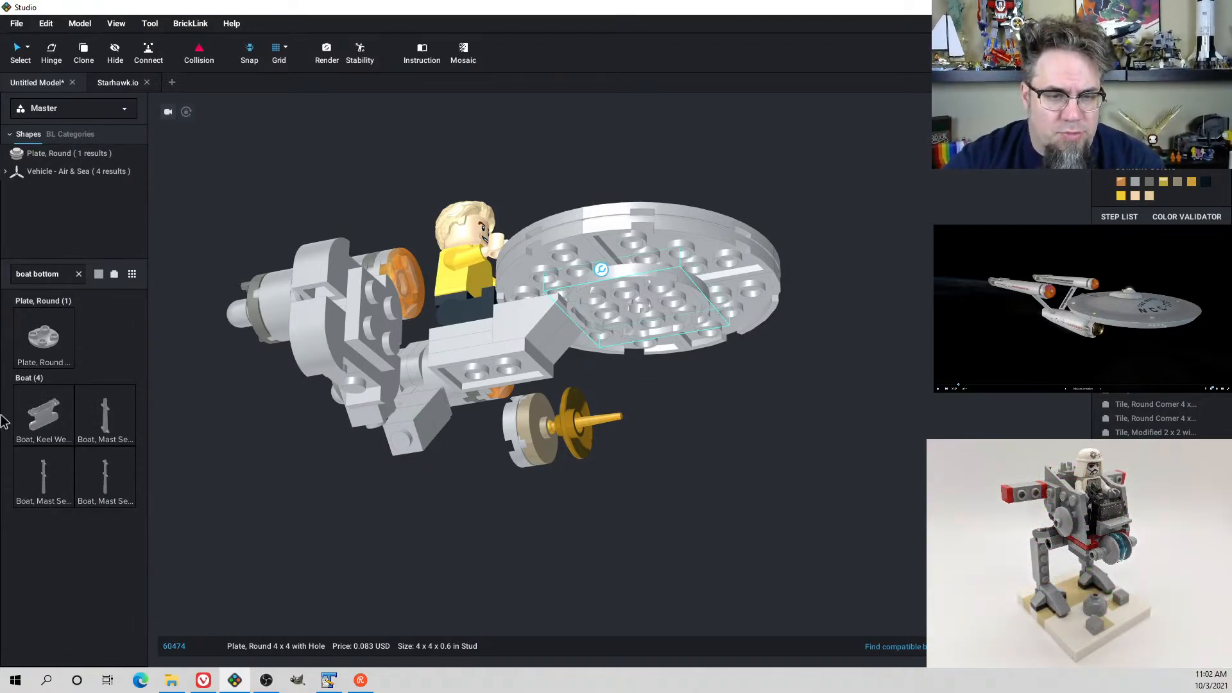
pyautogui.click(585, 366)
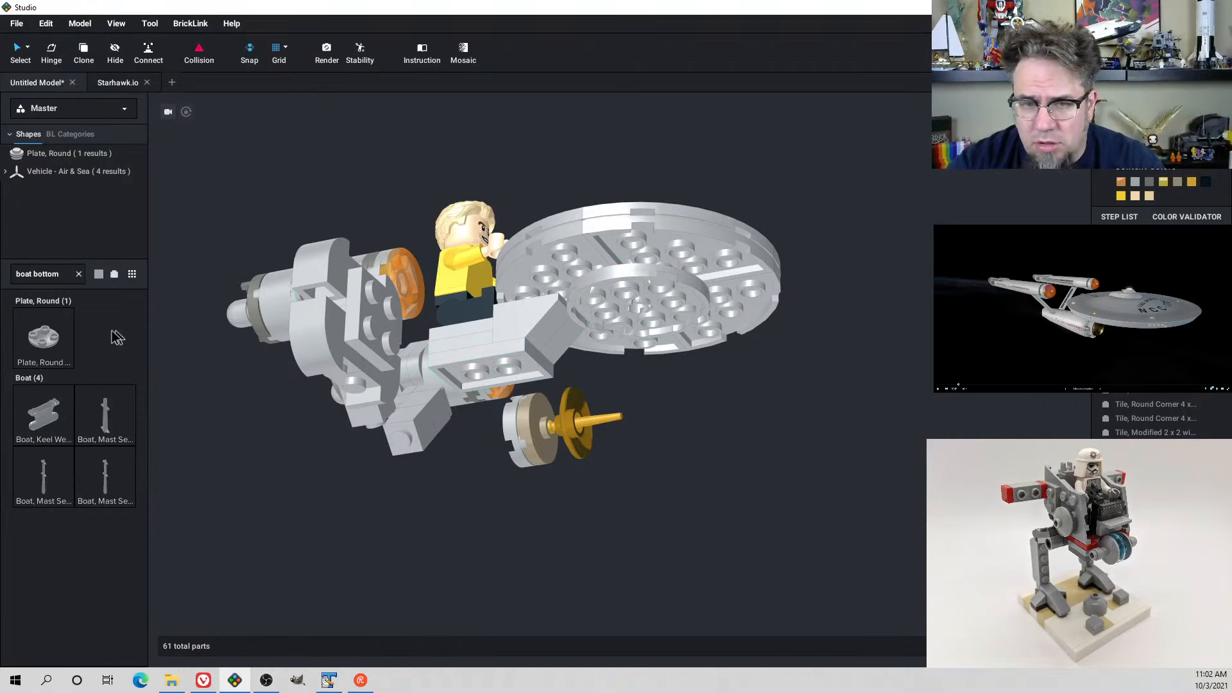
pyautogui.moveTo(95, 355); pyautogui.dragTo(660, 344)
pyautogui.moveTo(659, 344); pyautogui.dragTo(667, 373, button='right')
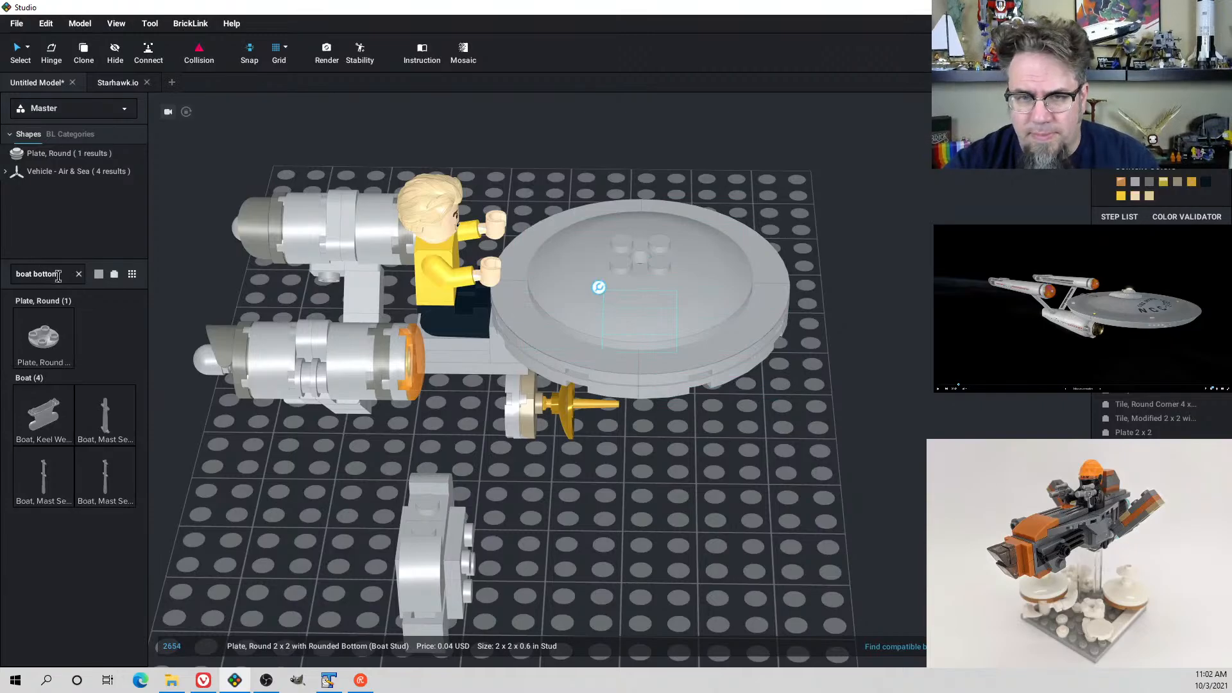
# Copy the deflector's Tile, Round 2 x 2 with Open Stud onto the centre of the saucer's dome and recolour it light grey
pyautogui.click(64, 276)
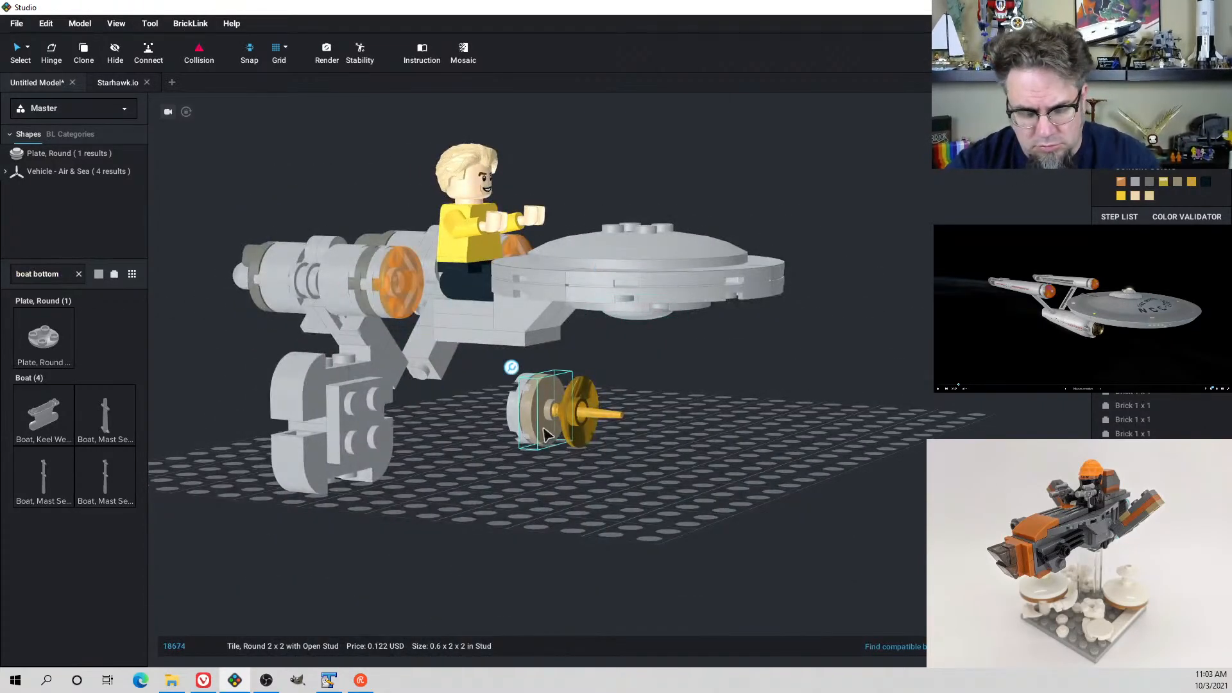
pyautogui.moveTo(710, 459); pyautogui.dragTo(729, 483, button='right')
pyautogui.hotkey('ctrl', 'v')
pyautogui.press('Up')
pyautogui.moveTo(738, 501); pyautogui.dragTo(640, 247)
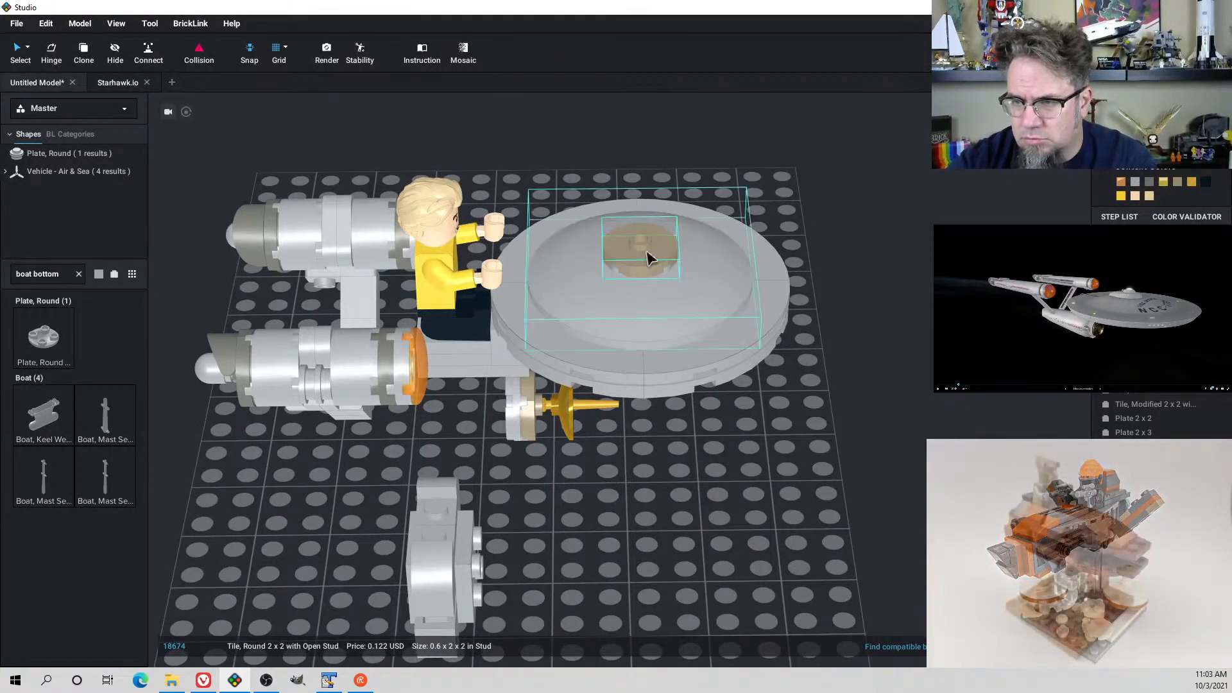
pyautogui.click(1138, 183)
pyautogui.moveTo(949, 236); pyautogui.dragTo(924, 216, button='right')
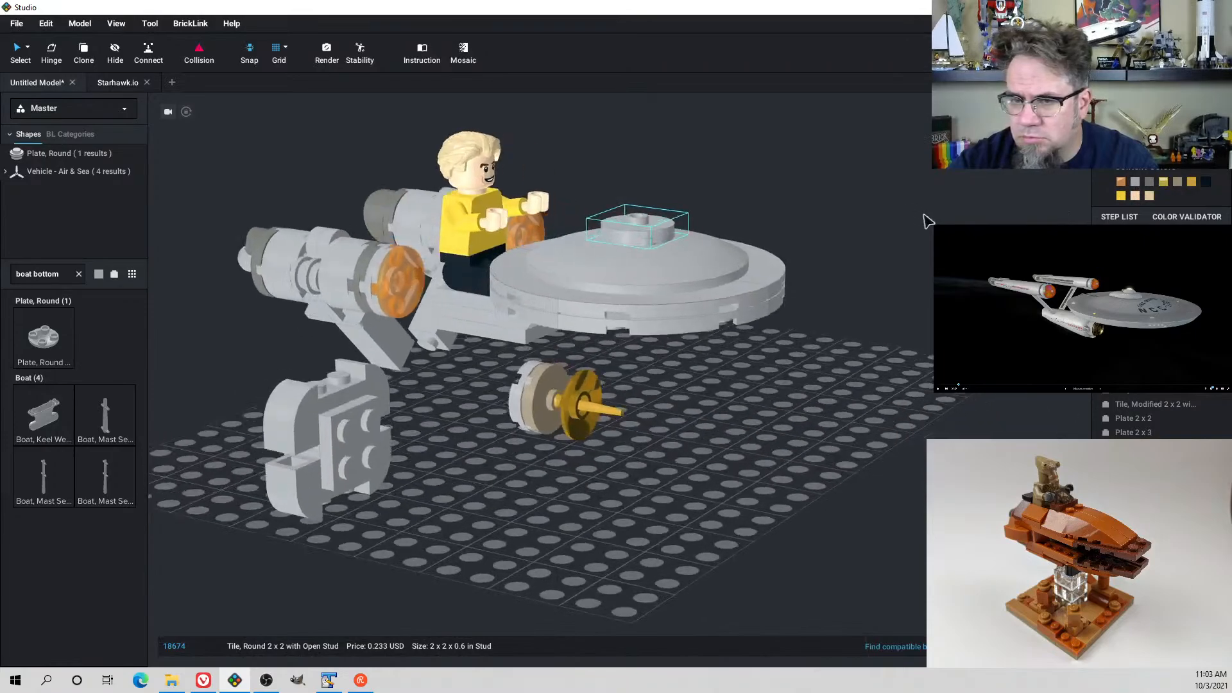
# Place a Tile, Round 1 x 1 on the open stud at the top of the saucer's dome
pyautogui.click(80, 276)
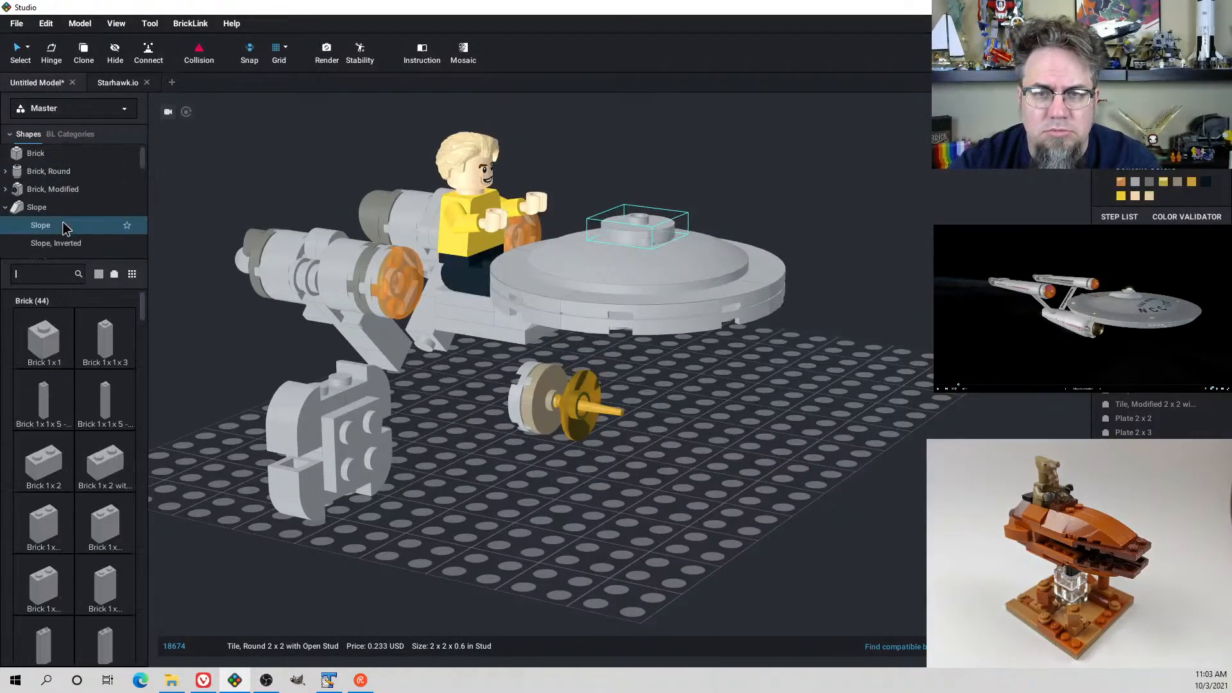
pyautogui.scroll(-5, 82, 212)
pyautogui.scroll(-1, 82, 204)
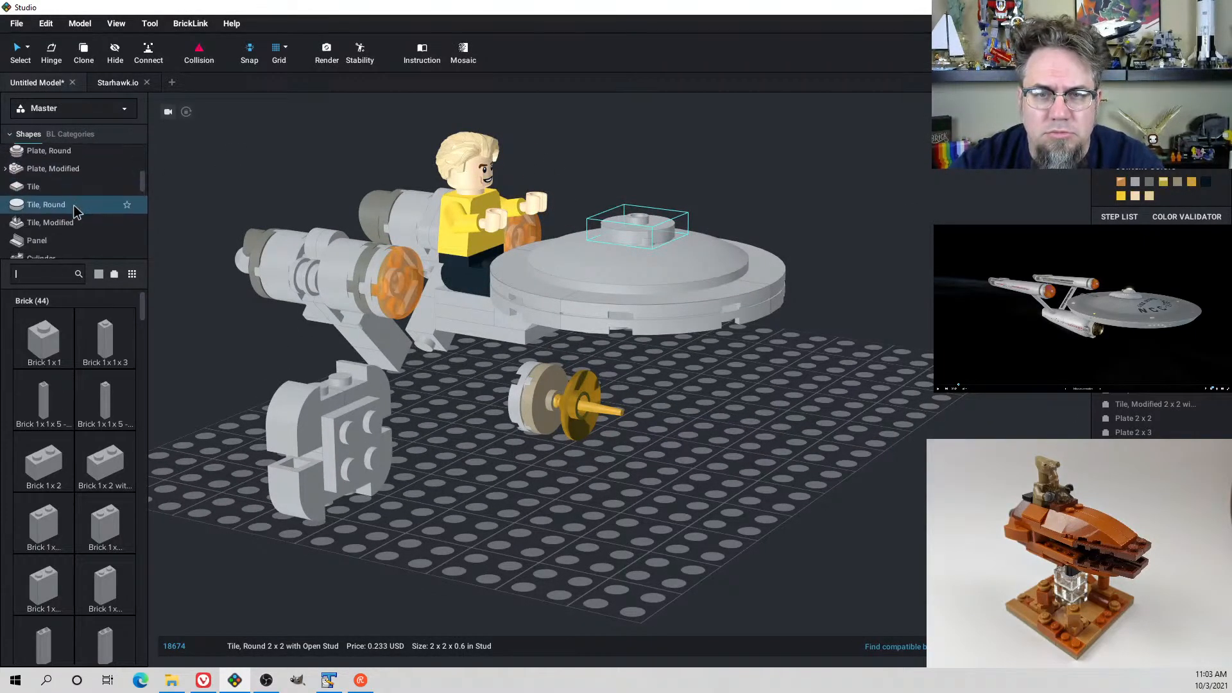
pyautogui.click(46, 204)
pyautogui.moveTo(43, 338); pyautogui.dragTo(653, 222)
pyautogui.moveTo(953, 220)
pyautogui.mouseDown(button='right')
pyautogui.moveTo(902, 219)
pyautogui.moveTo(971, 212)
pyautogui.moveTo(956, 215)
pyautogui.moveTo(967, 222)
pyautogui.mouseUp(button='right')
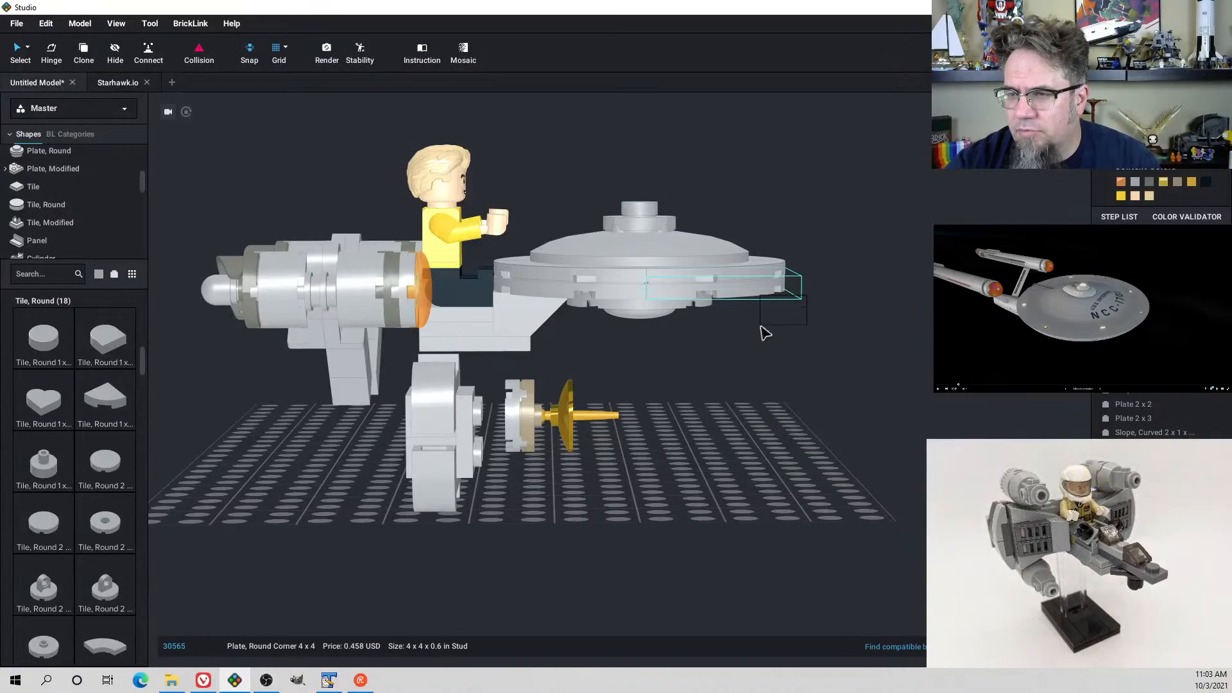
pyautogui.moveTo(761, 326); pyautogui.dragTo(838, 337)
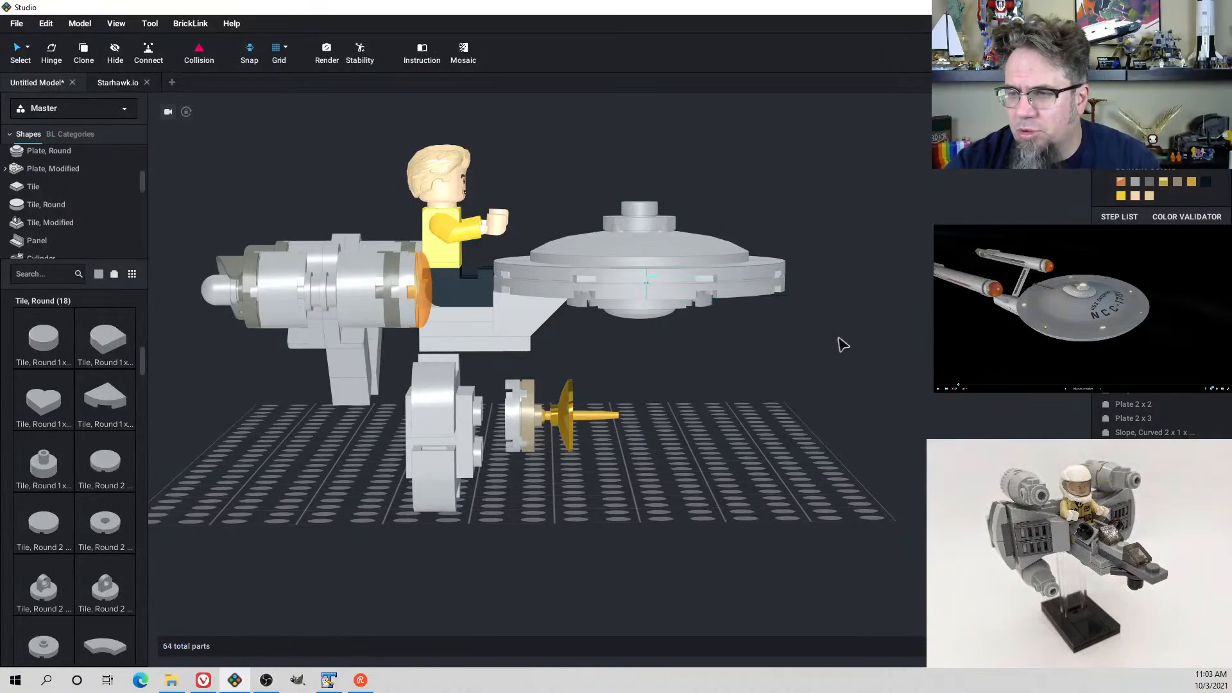
pyautogui.moveTo(862, 326); pyautogui.dragTo(822, 318, button='right')
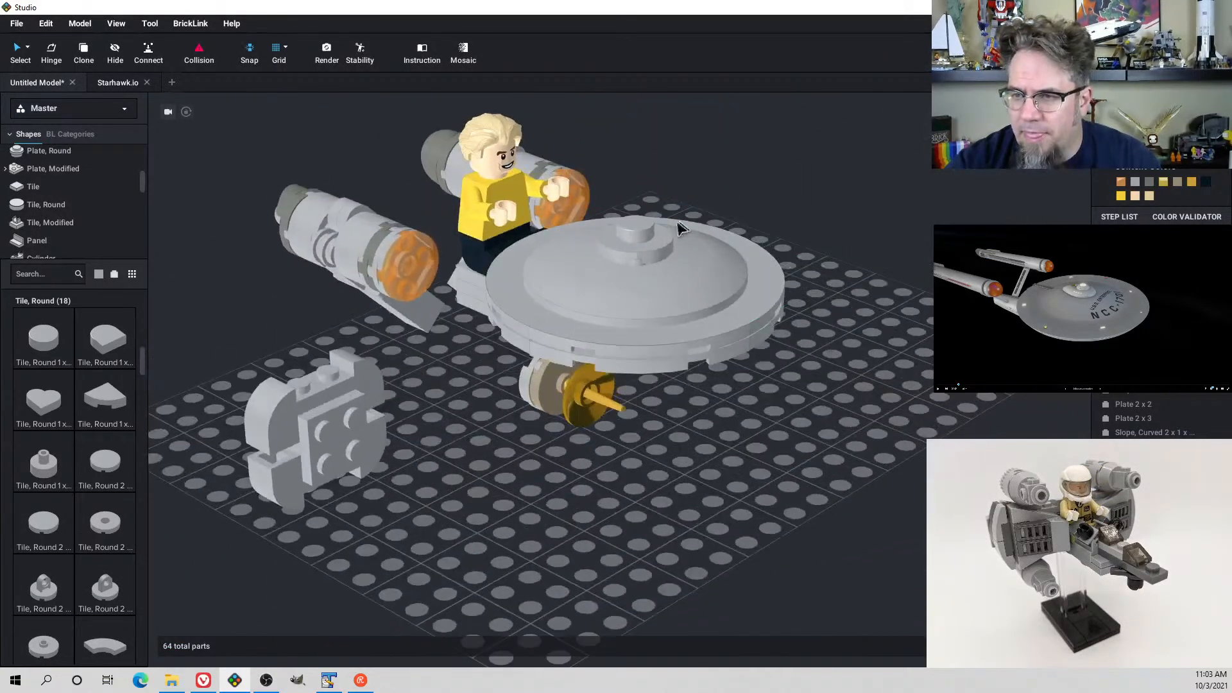
# Recolour the Tile, Round 1 x 1 on top of the saucer white
pyautogui.click(645, 232)
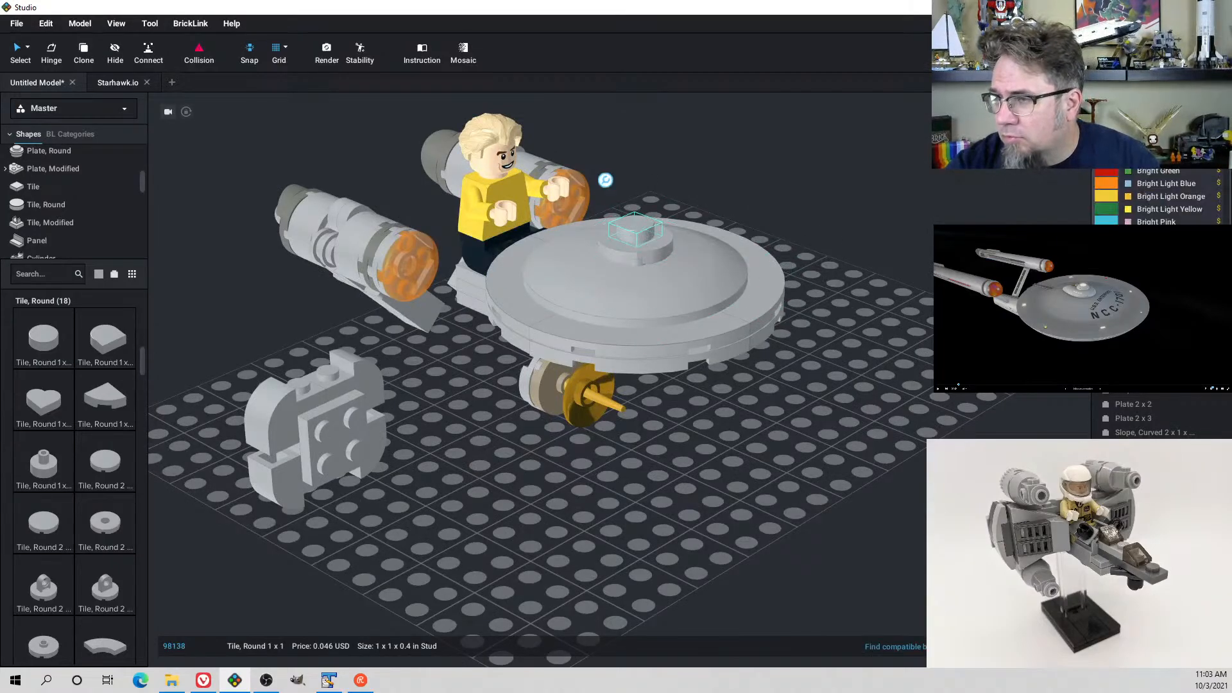
pyautogui.scroll(-5, 1165, 198)
pyautogui.click(1140, 185)
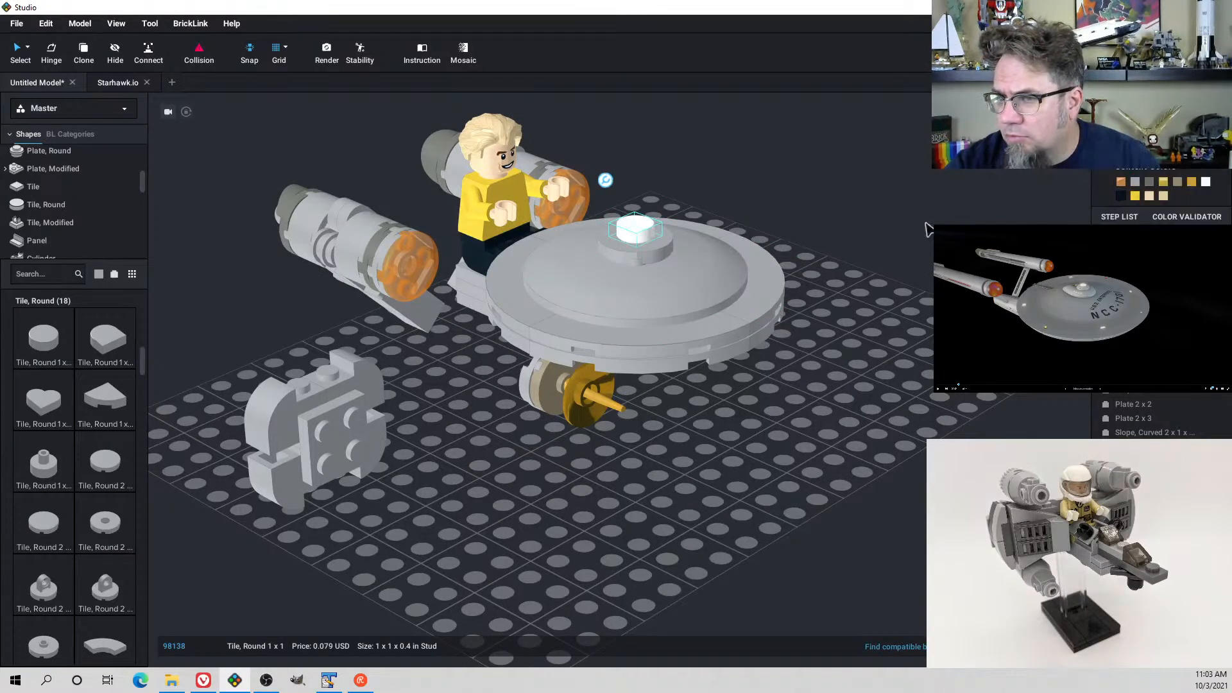
pyautogui.click(878, 265)
pyautogui.moveTo(837, 277); pyautogui.dragTo(575, 454, button='right')
pyautogui.moveTo(297, 458); pyautogui.dragTo(432, 462, button='right')
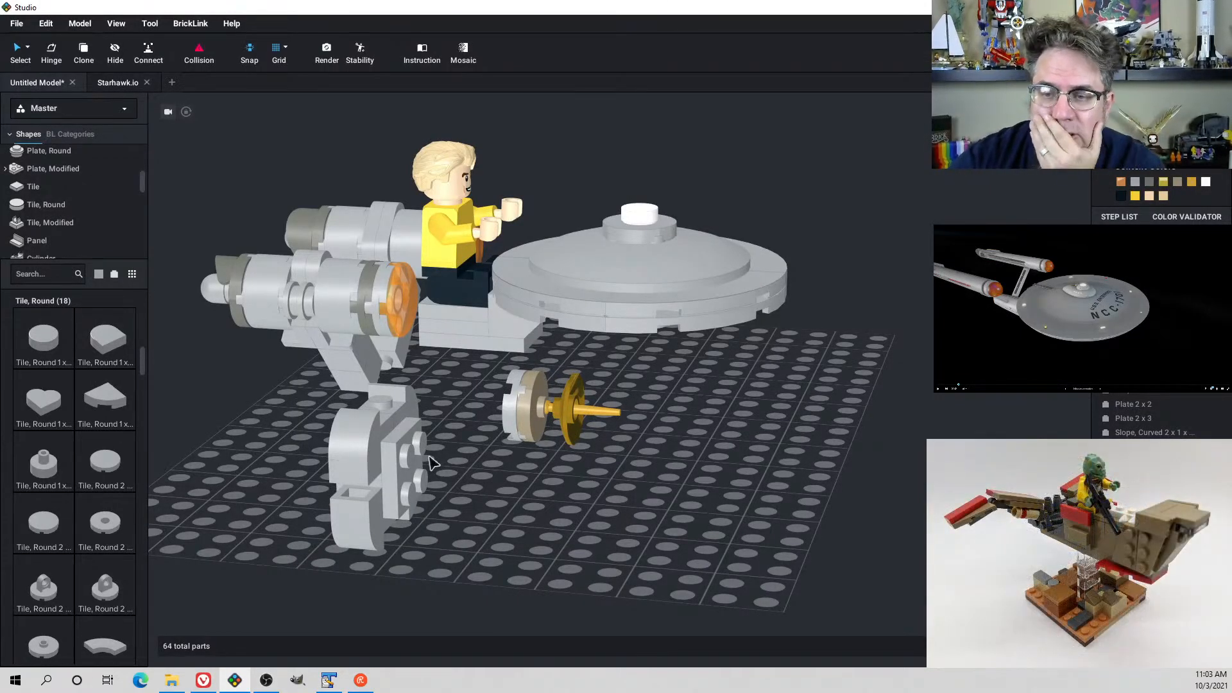
# Delete the studded plate from the front of the loose hull block and attach the deflector assembly there
pyautogui.moveTo(431, 462); pyautogui.dragTo(483, 442, button='right')
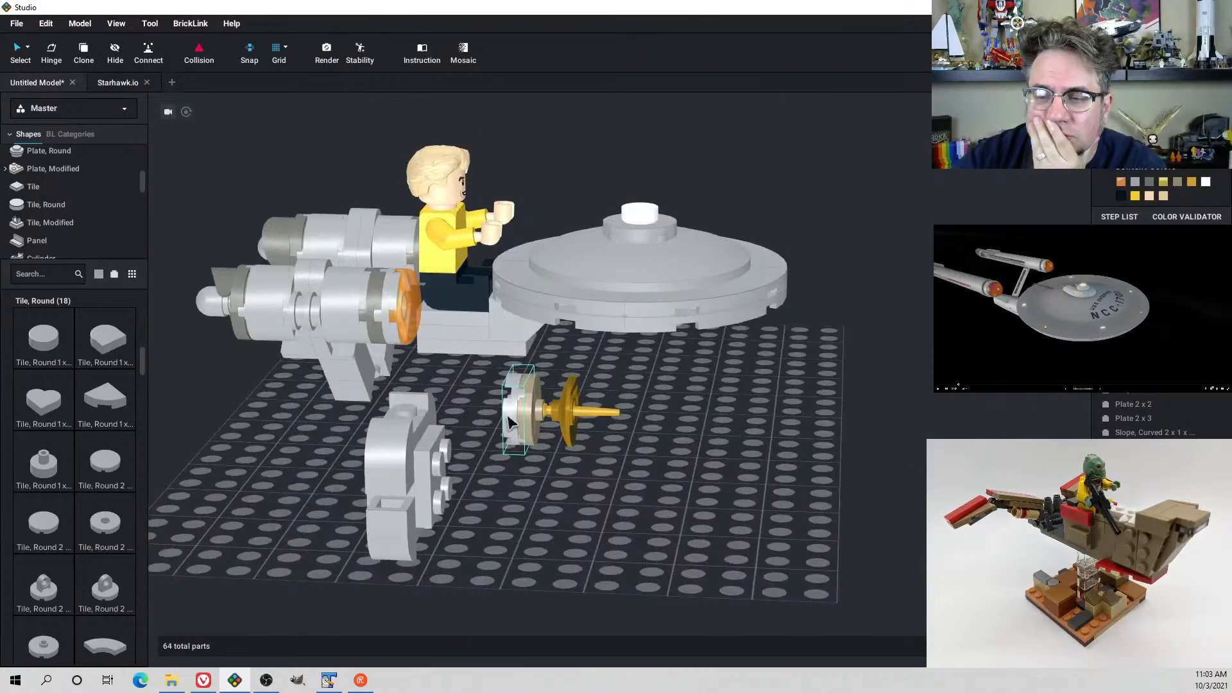
pyautogui.press('Delete')
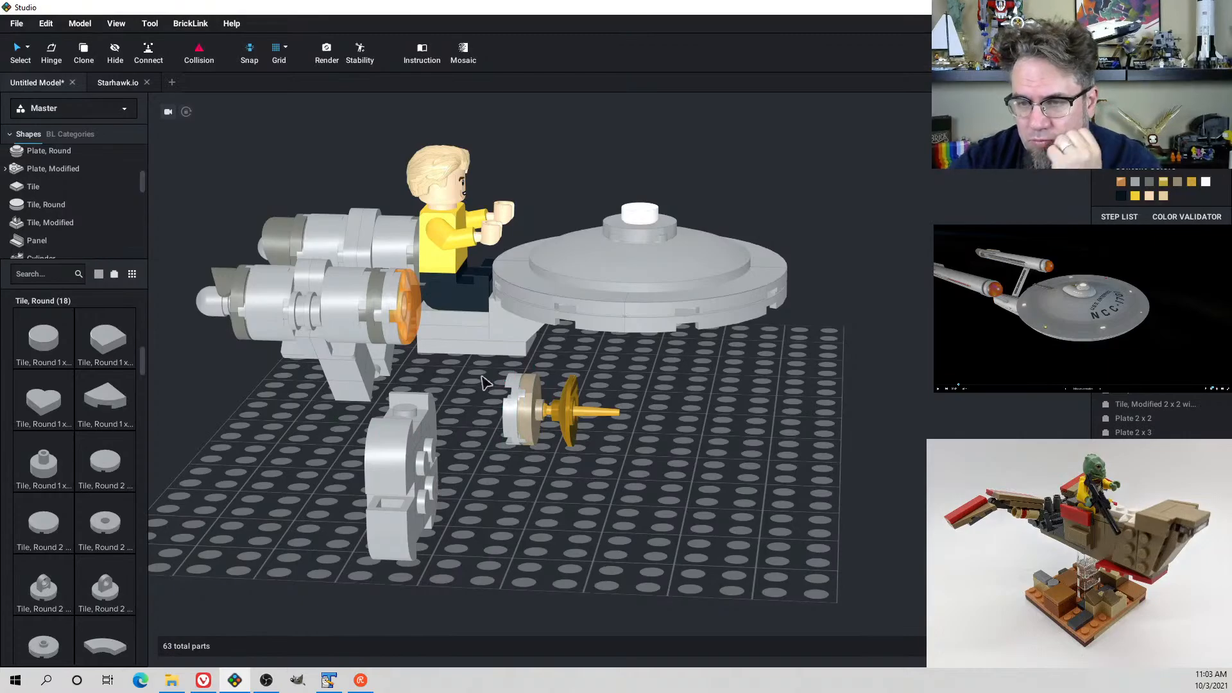
pyautogui.moveTo(484, 383); pyautogui.dragTo(623, 467)
pyautogui.moveTo(517, 412); pyautogui.dragTo(445, 478)
pyautogui.moveTo(444, 471)
pyautogui.mouseDown(button='right')
pyautogui.moveTo(405, 463)
pyautogui.moveTo(456, 480)
pyautogui.mouseUp(button='right')
pyautogui.scroll(-2, 468, 476)
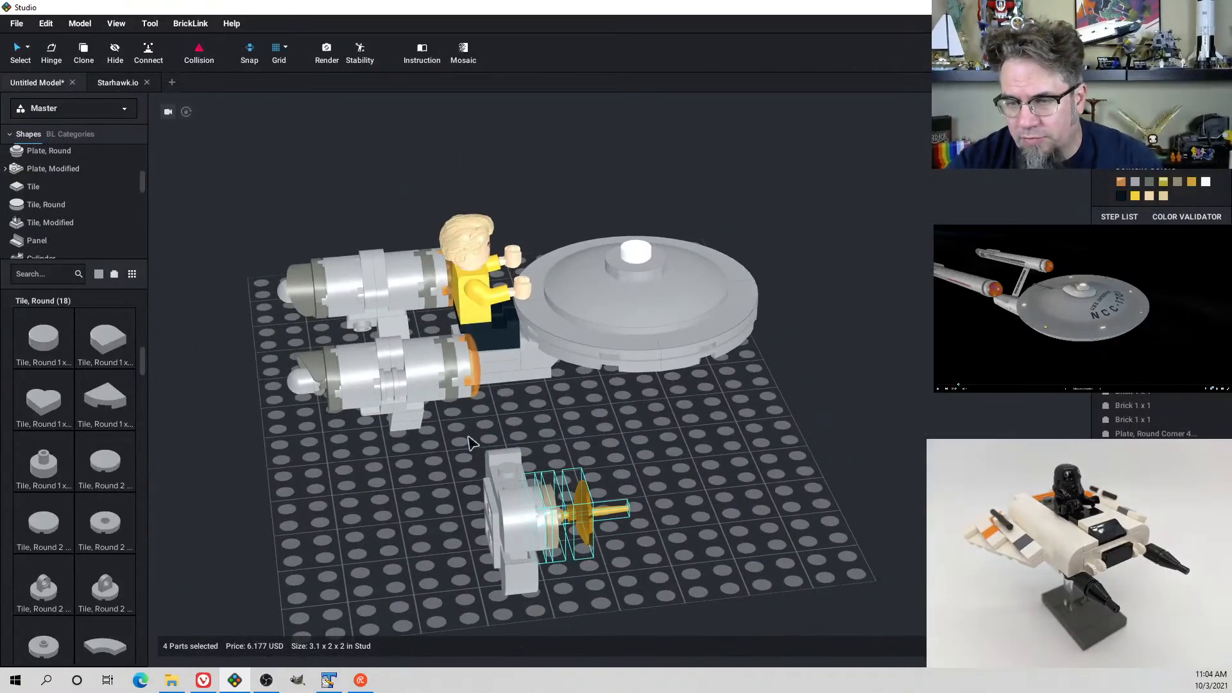
# Move the hull block together with its deflector beneath the neck under the saucer
pyautogui.moveTo(467, 440); pyautogui.dragTo(630, 581)
pyautogui.moveTo(528, 534); pyautogui.dragTo(548, 420)
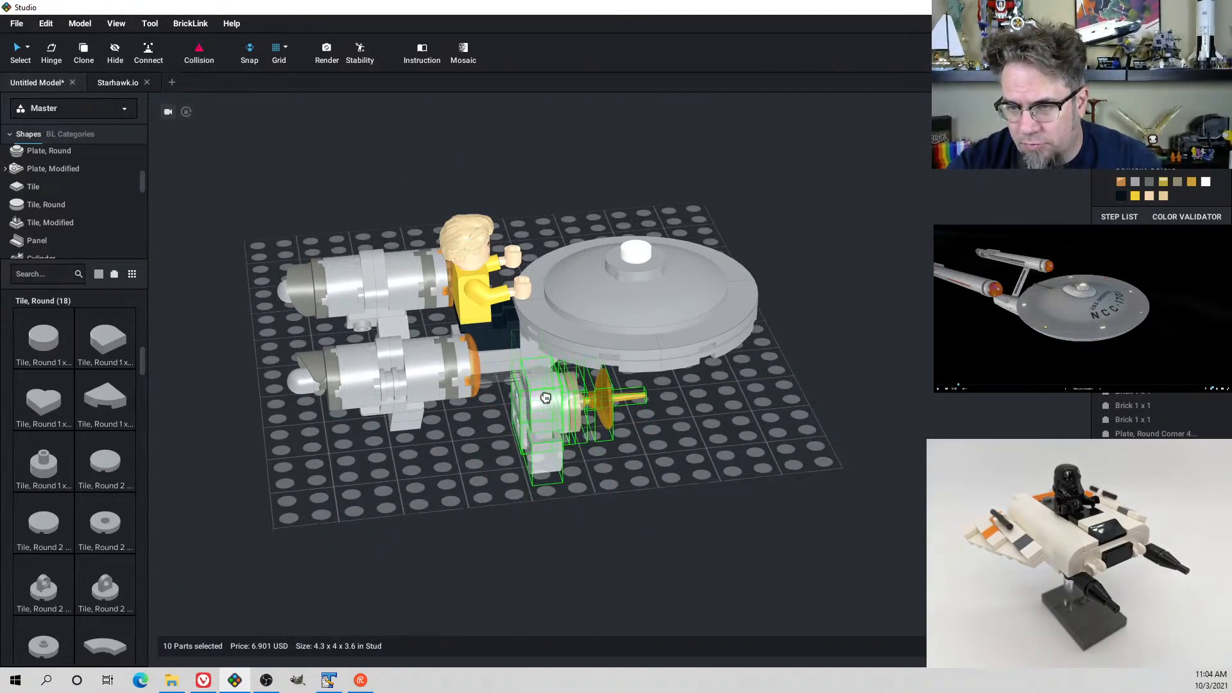
pyautogui.moveTo(543, 388); pyautogui.dragTo(570, 414, button='right')
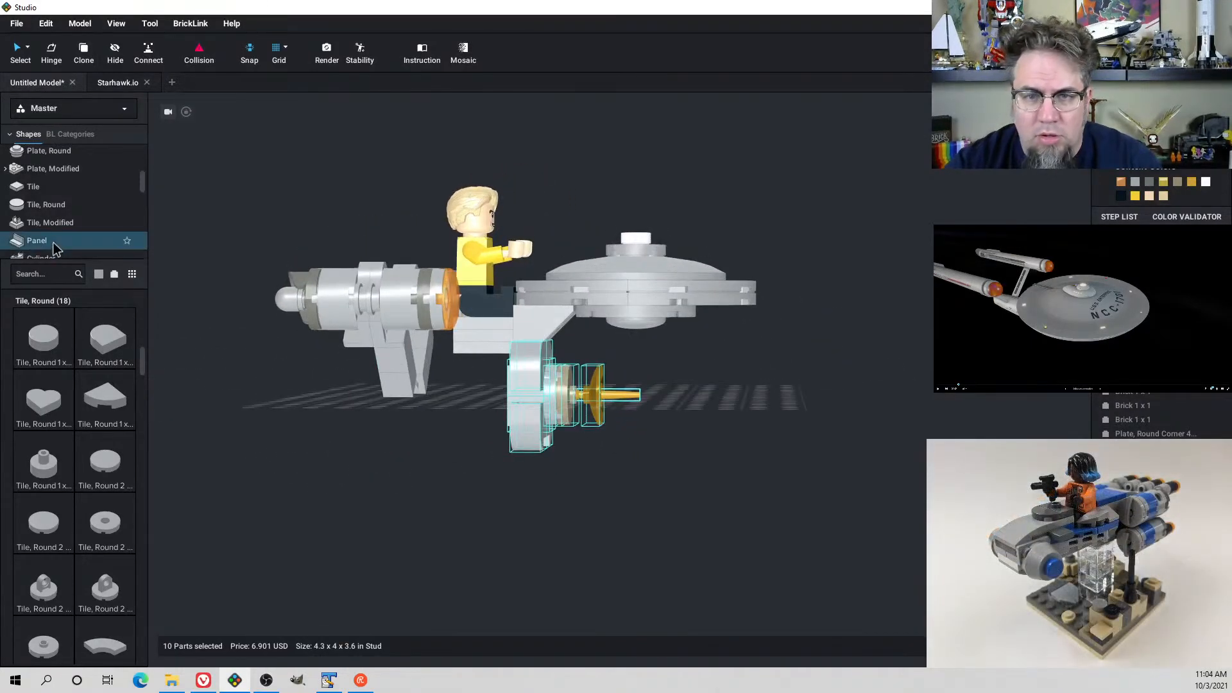
# Fill the gaps on both sides of the hull block with a Plate 1 x 1 each
pyautogui.scroll(3, 69, 184)
pyautogui.click(58, 182)
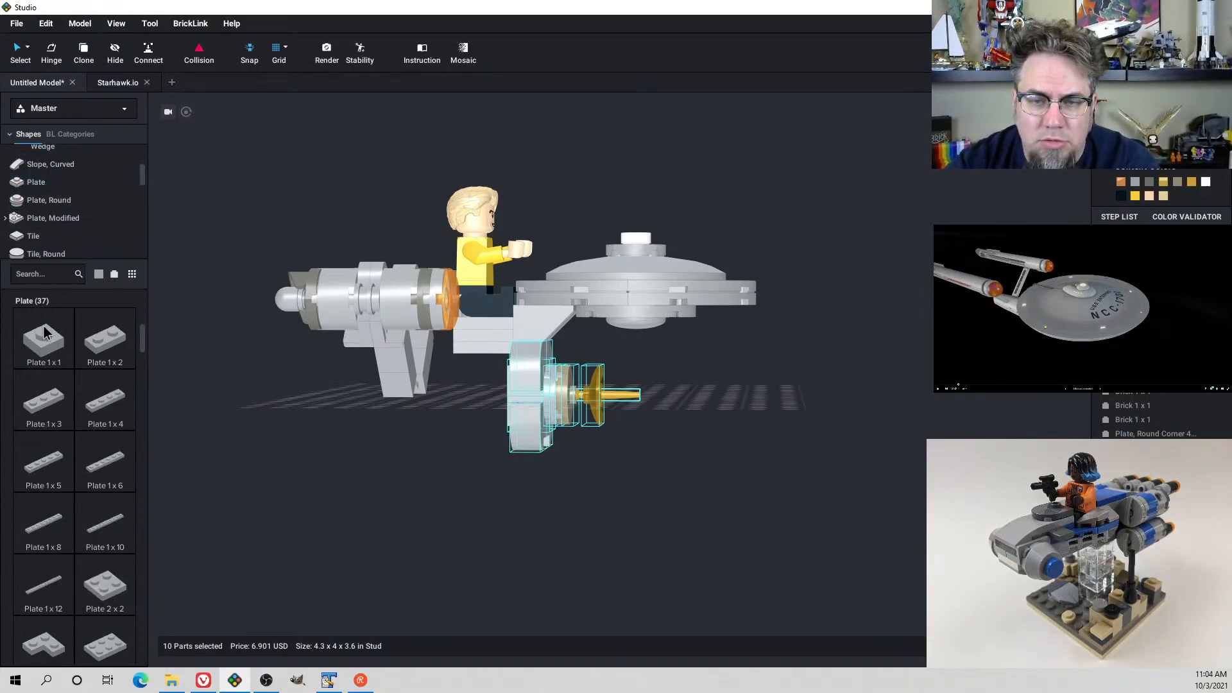
pyautogui.moveTo(44, 337); pyautogui.dragTo(530, 394)
pyautogui.moveTo(529, 395); pyautogui.dragTo(451, 404, button='right')
pyautogui.hotkey('ctrl', 'c')
pyautogui.hotkey('ctrl', 'v')
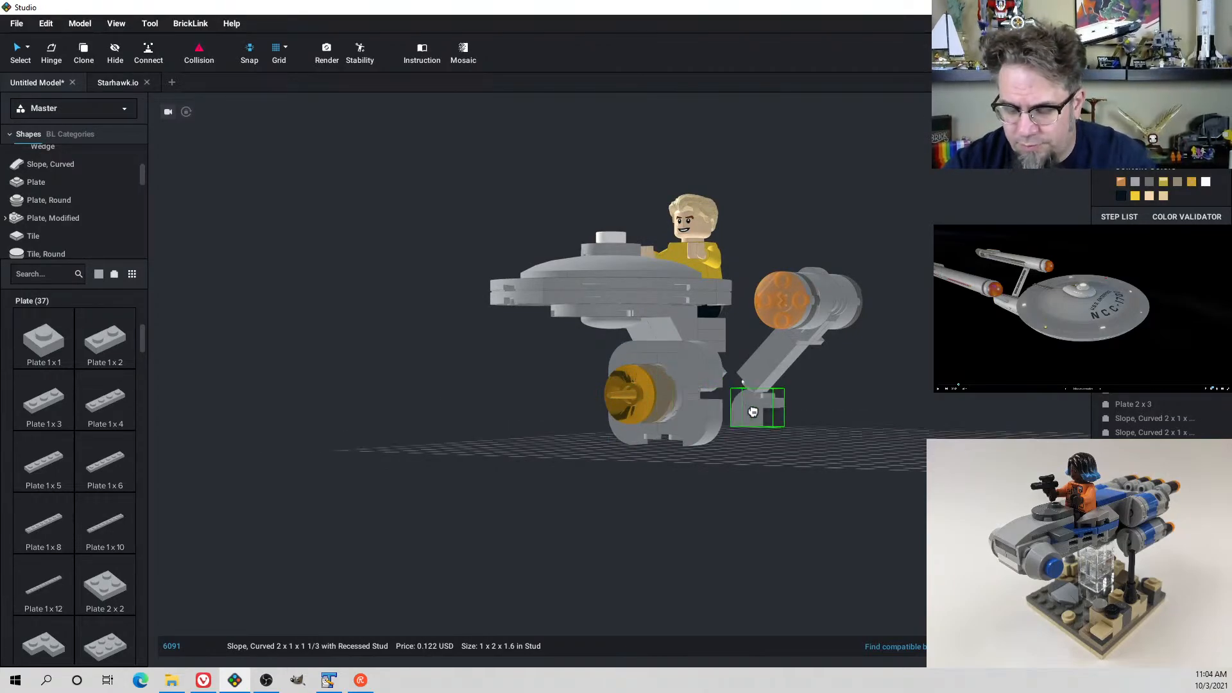
pyautogui.press('Escape')
pyautogui.moveTo(665, 395); pyautogui.dragTo(693, 404, button='right')
pyautogui.click(566, 376)
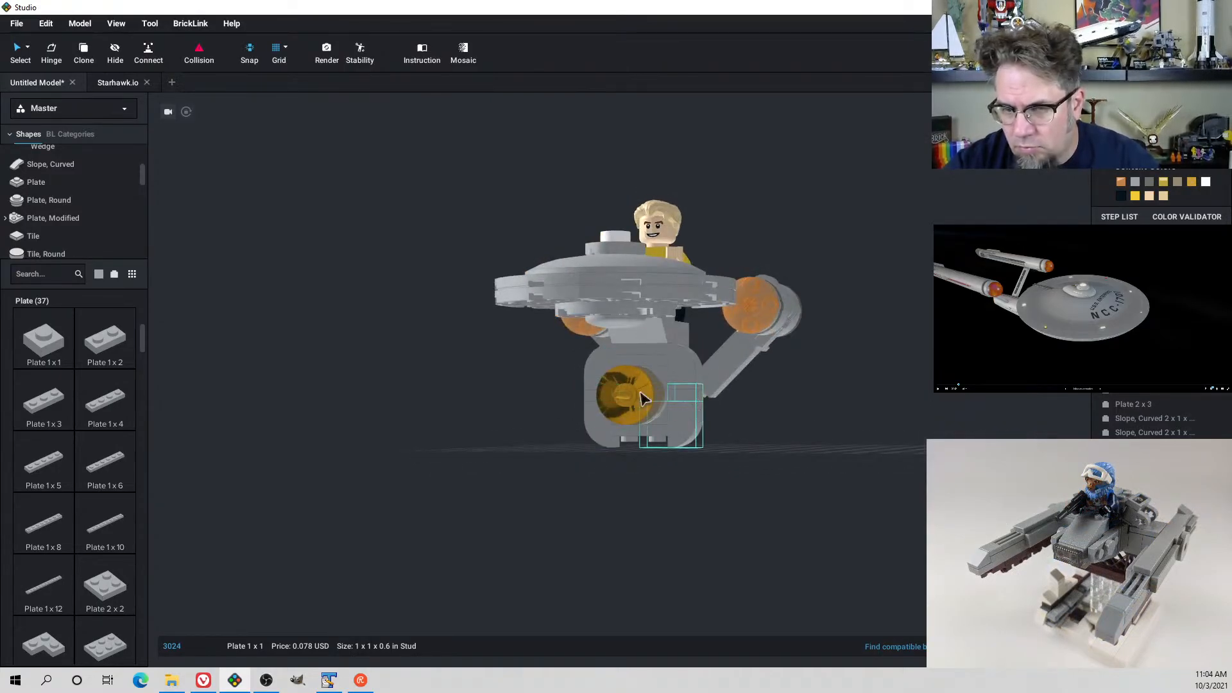
# Attach a Tile 1 x 2 with Groove to the underside of the hull block
pyautogui.click(56, 242)
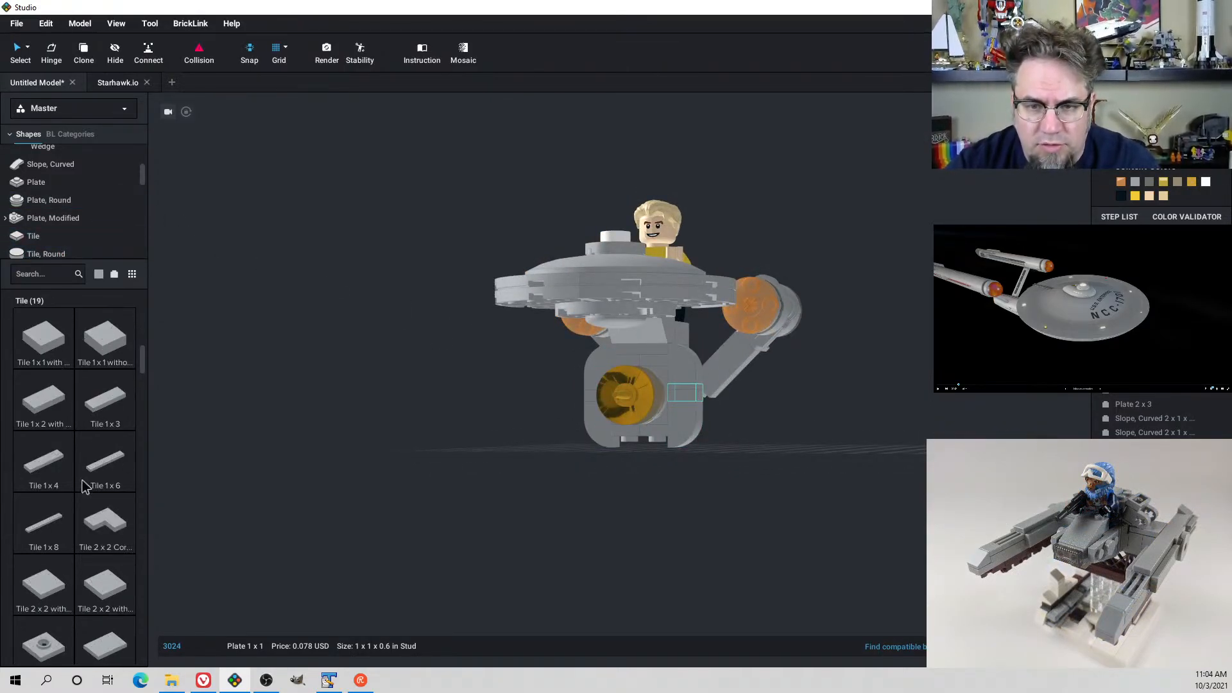
pyautogui.moveTo(56, 409); pyautogui.dragTo(650, 446)
pyautogui.moveTo(651, 446); pyautogui.dragTo(650, 398, button='right')
pyautogui.click(623, 475)
# Delete the 1 x 2 tile and the two lower curved slopes from the underside of the hull block
pyautogui.moveTo(672, 481); pyautogui.dragTo(624, 500, button='right')
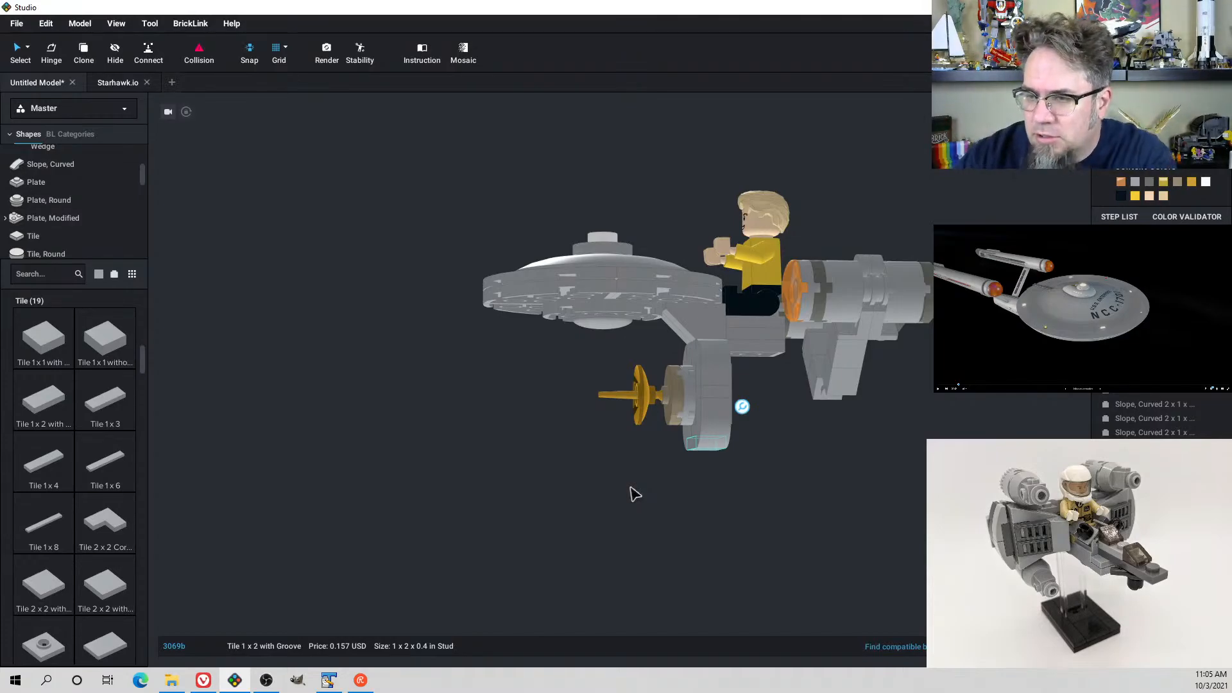
pyautogui.moveTo(663, 448); pyautogui.dragTo(586, 468, button='right')
pyautogui.click(550, 460)
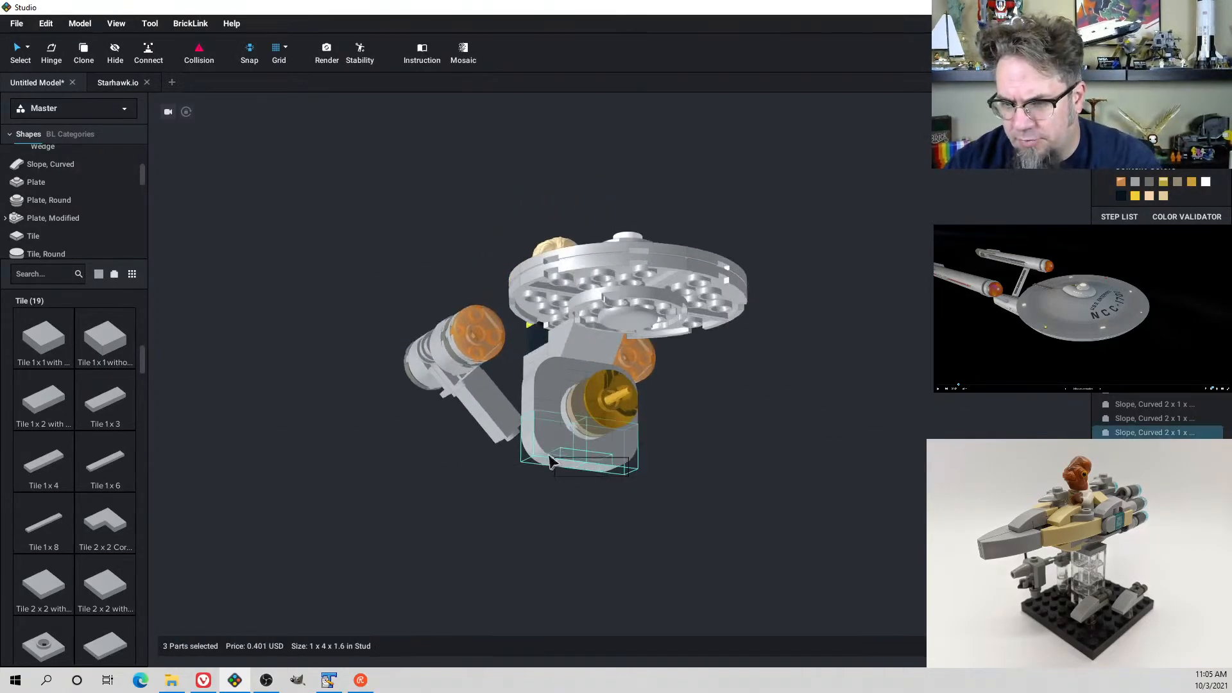
pyautogui.click(624, 482)
pyautogui.moveTo(624, 485); pyautogui.dragTo(540, 460)
pyautogui.press('Delete')
pyautogui.moveTo(556, 468); pyautogui.dragTo(542, 469, button='right')
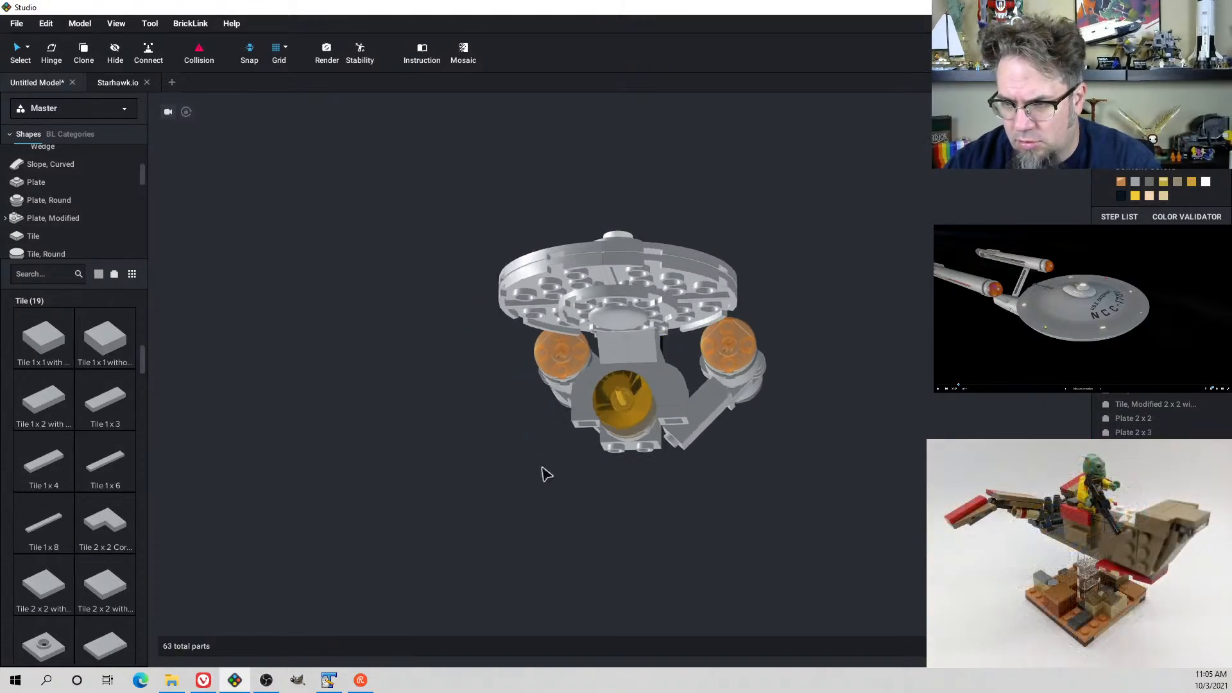
# Delete the small side plates, upper curved slopes and core bricks of the hull block, keeping the deflector assembly
pyautogui.click(681, 401)
pyautogui.press('Delete')
pyautogui.moveTo(680, 400); pyautogui.dragTo(638, 405, button='right')
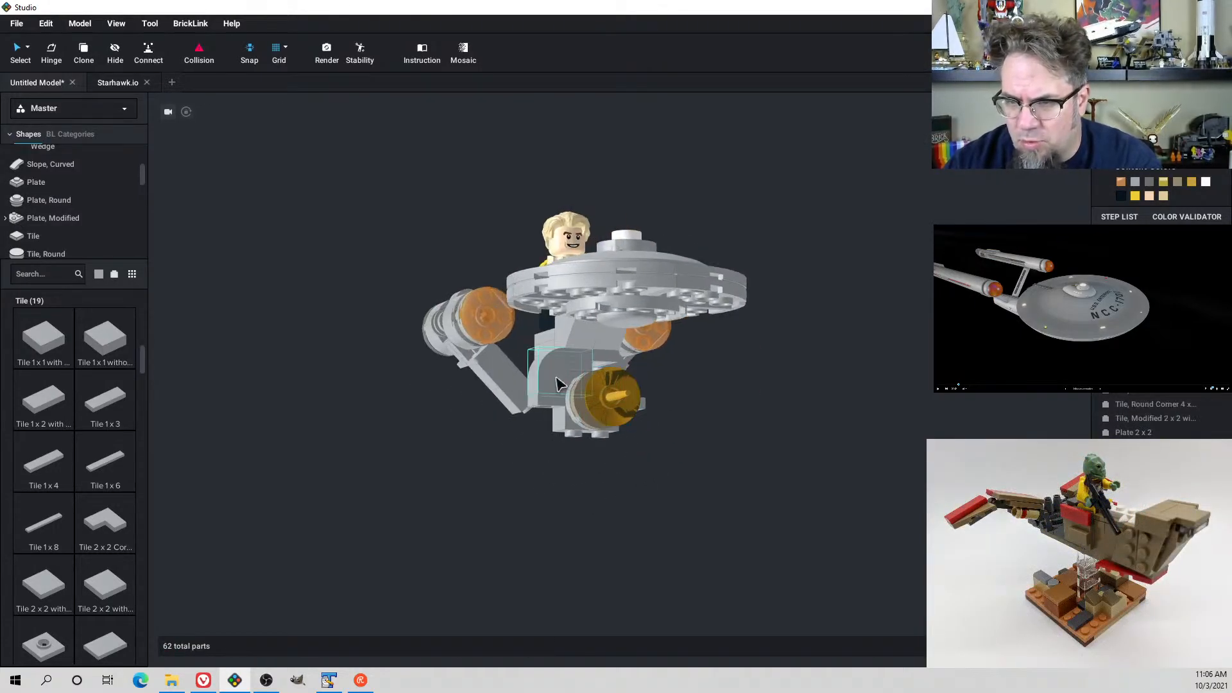
pyautogui.click(576, 376)
pyautogui.press('Delete')
pyautogui.moveTo(552, 376); pyautogui.dragTo(530, 380, button='right')
pyautogui.click(528, 374)
pyautogui.press('Delete')
pyautogui.click(529, 398)
pyautogui.press('Delete')
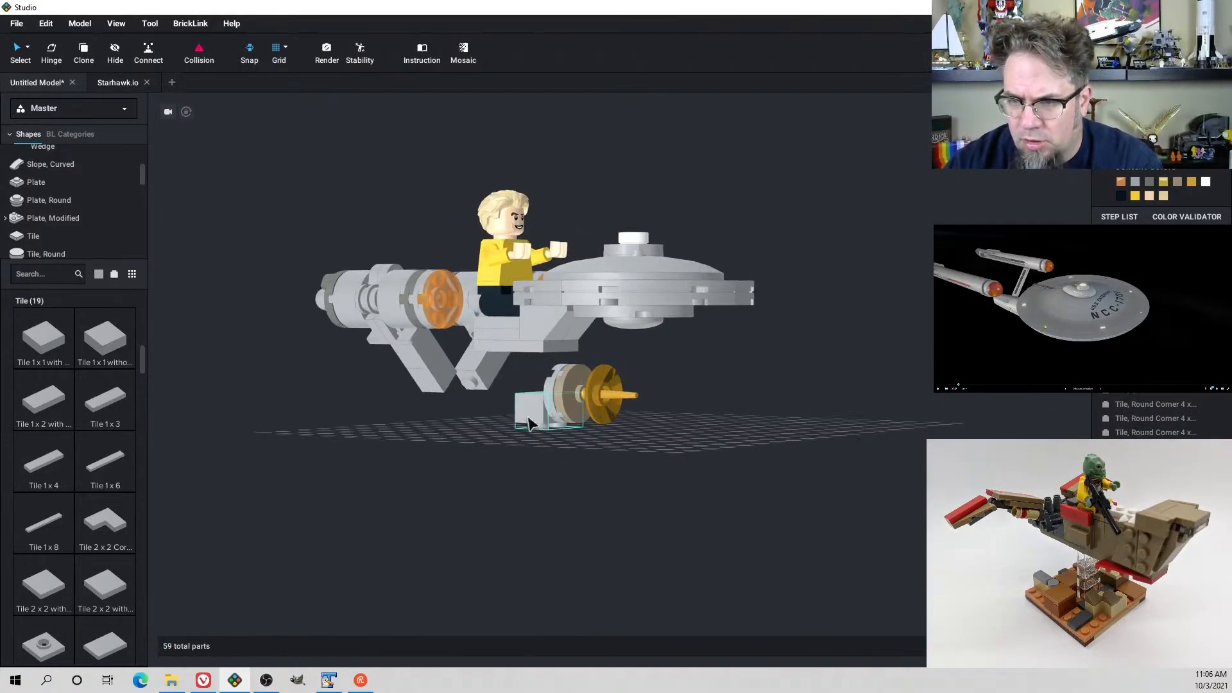
pyautogui.click(531, 420)
pyautogui.press('Delete')
pyautogui.moveTo(550, 432); pyautogui.dragTo(568, 433, button='right')
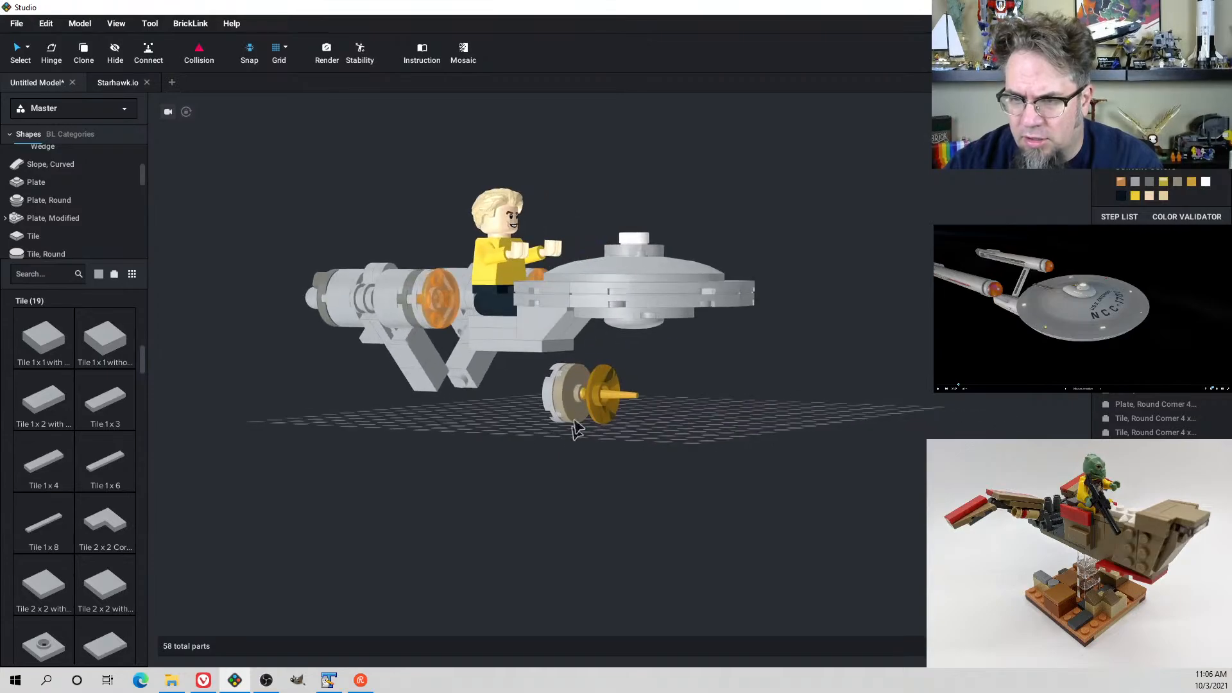
# Delete the leftover hull part behind the deflector assembly
pyautogui.moveTo(463, 329); pyautogui.dragTo(412, 413, button='right')
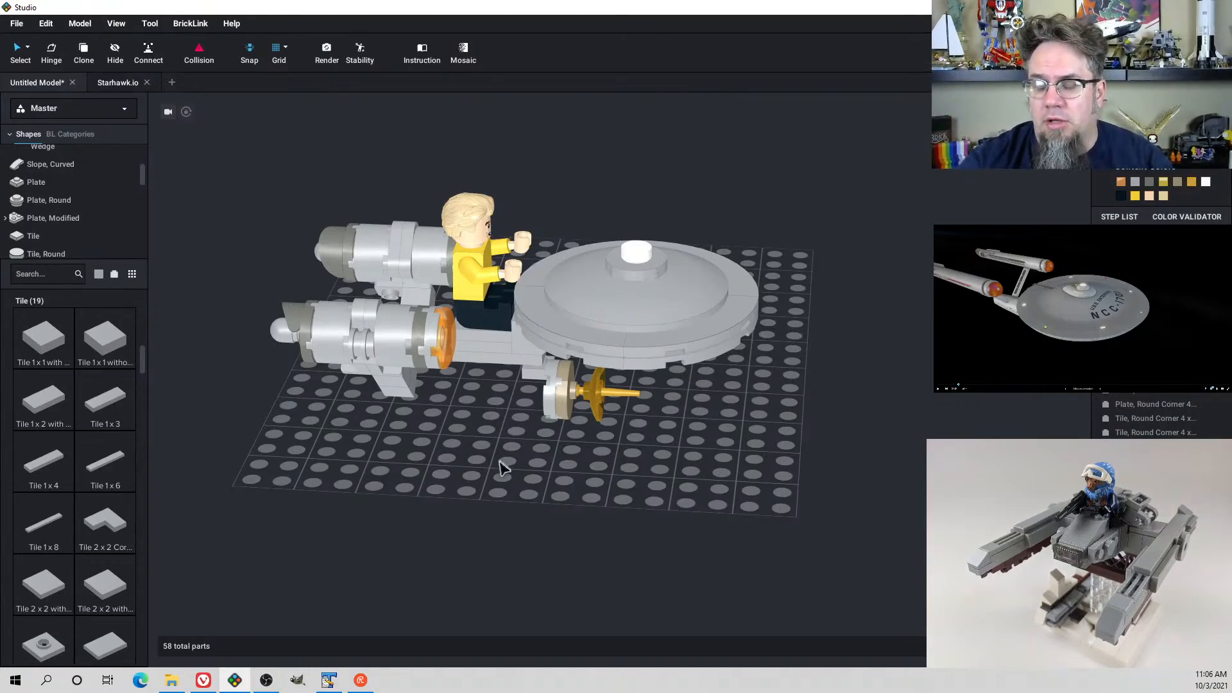
pyautogui.moveTo(500, 468); pyautogui.dragTo(541, 468, button='right')
pyautogui.click(707, 383)
pyautogui.press('Delete')
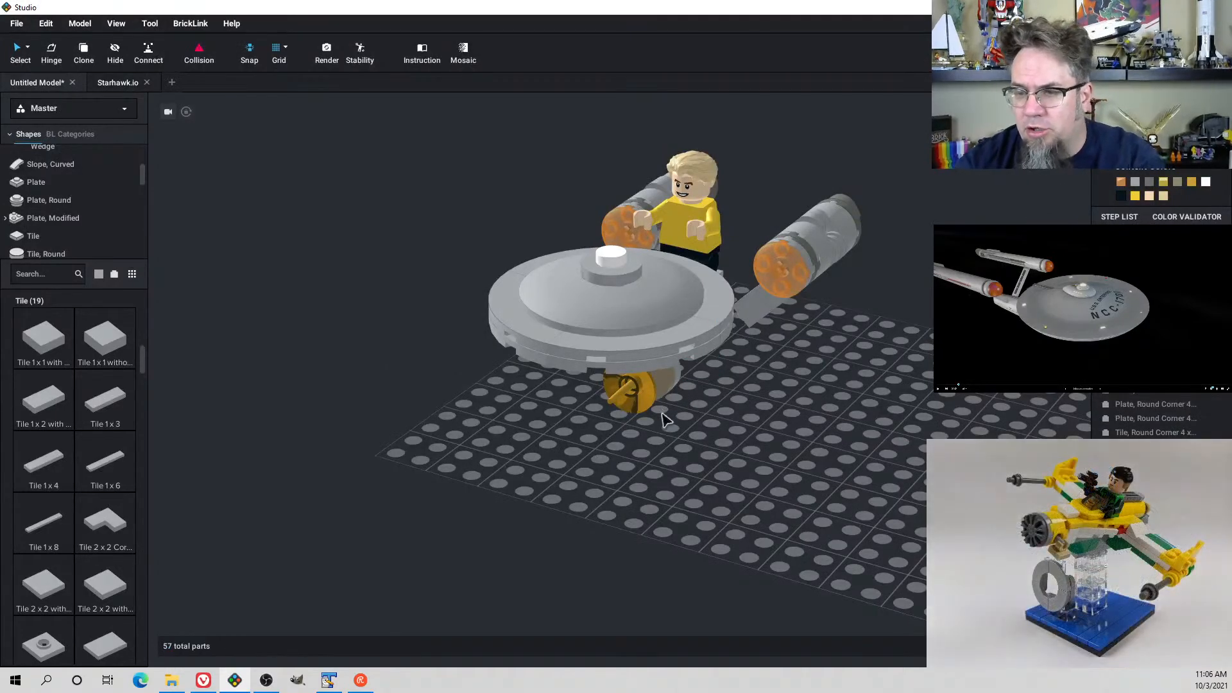
pyautogui.moveTo(660, 414)
pyautogui.mouseDown(button='right')
pyautogui.moveTo(614, 396)
pyautogui.moveTo(655, 410)
pyautogui.mouseUp(button='right')
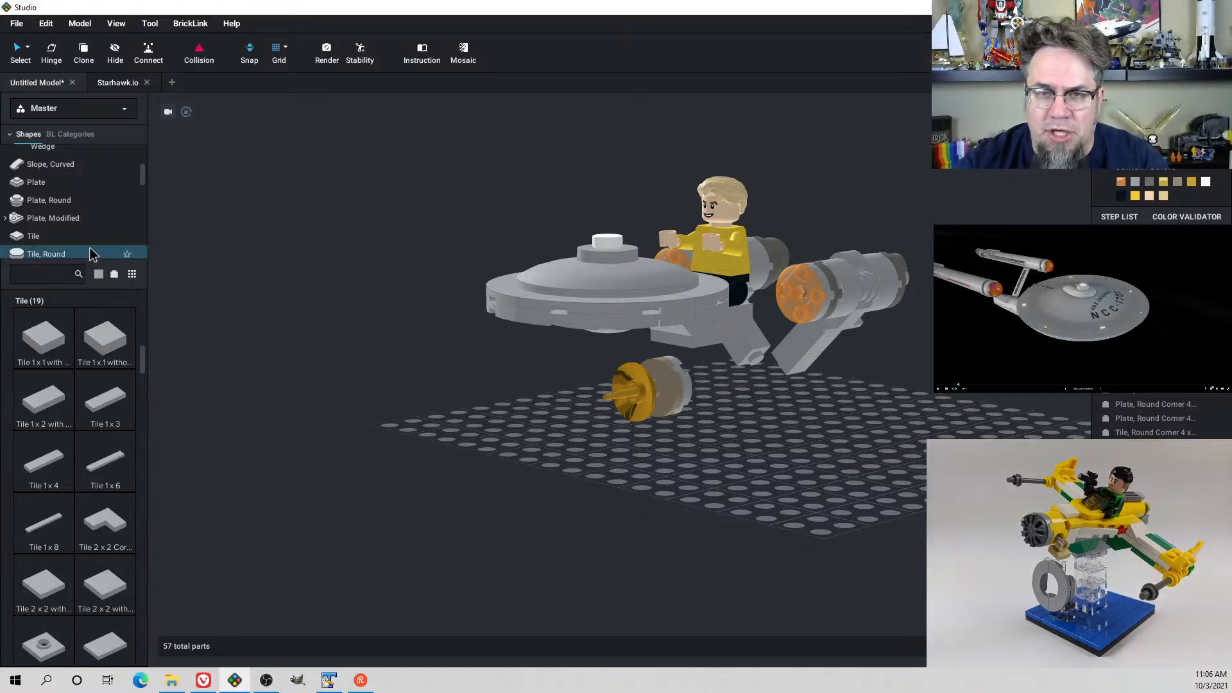
# Try a Plate, Round 4 x 4 with Hole upright behind the deflector assembly
pyautogui.click(72, 201)
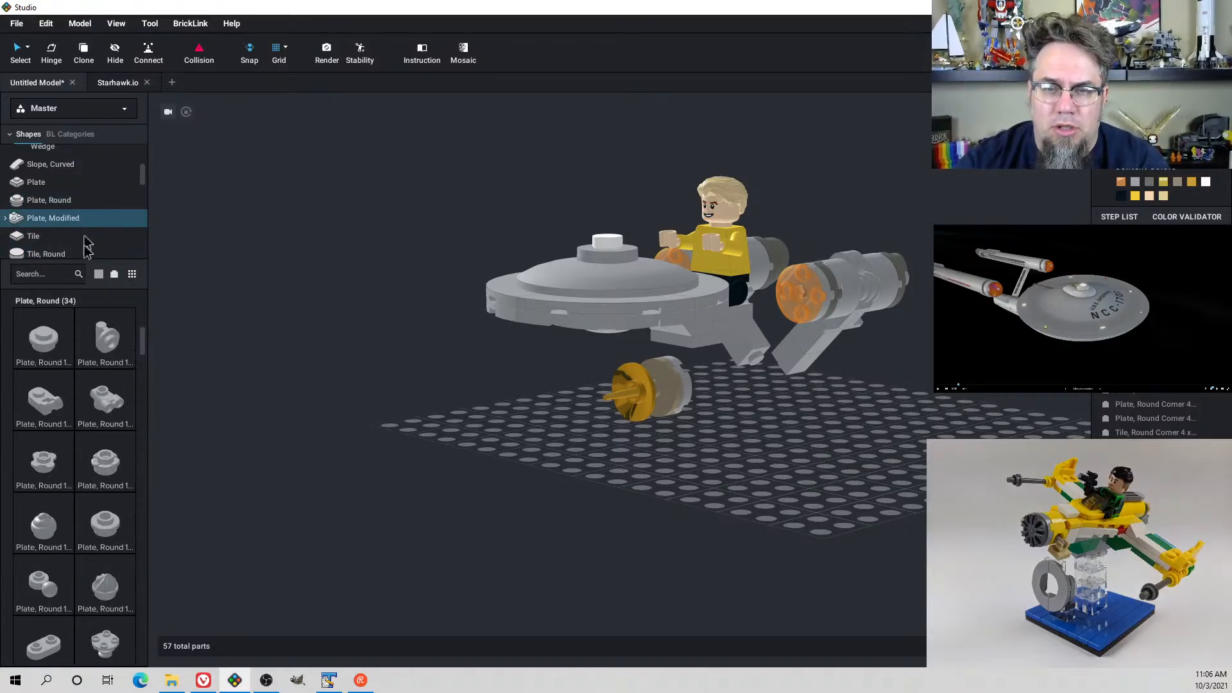
pyautogui.scroll(-5, 51, 523)
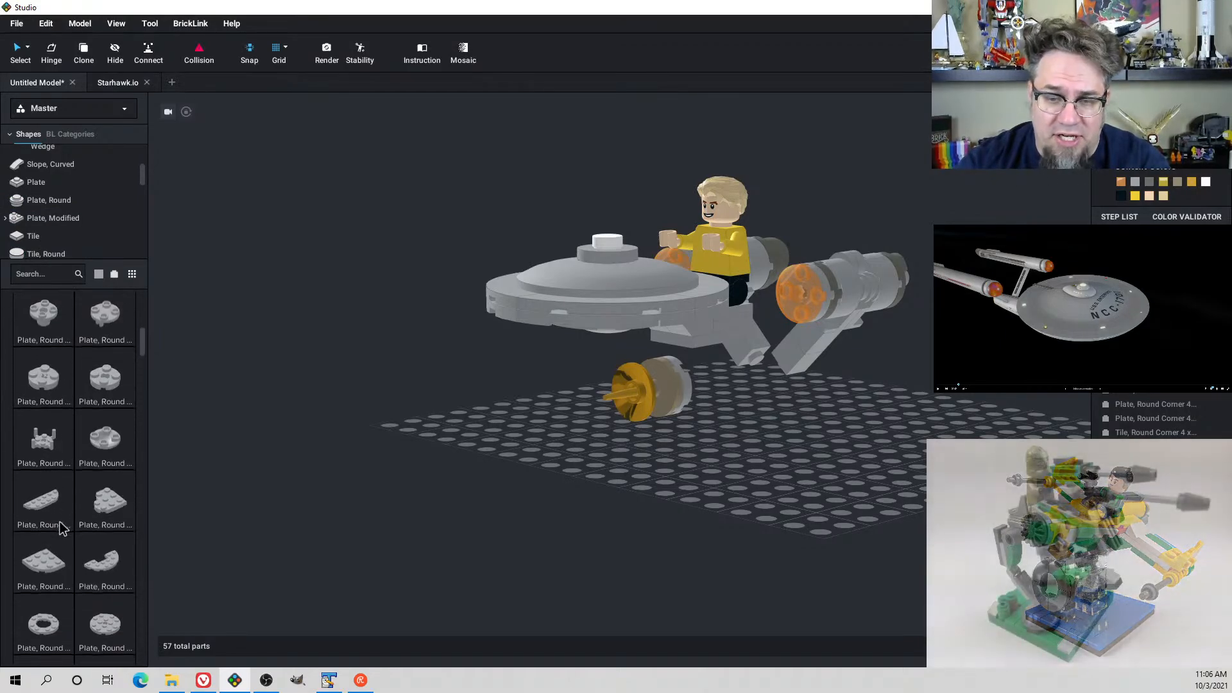
pyautogui.scroll(-1, 61, 528)
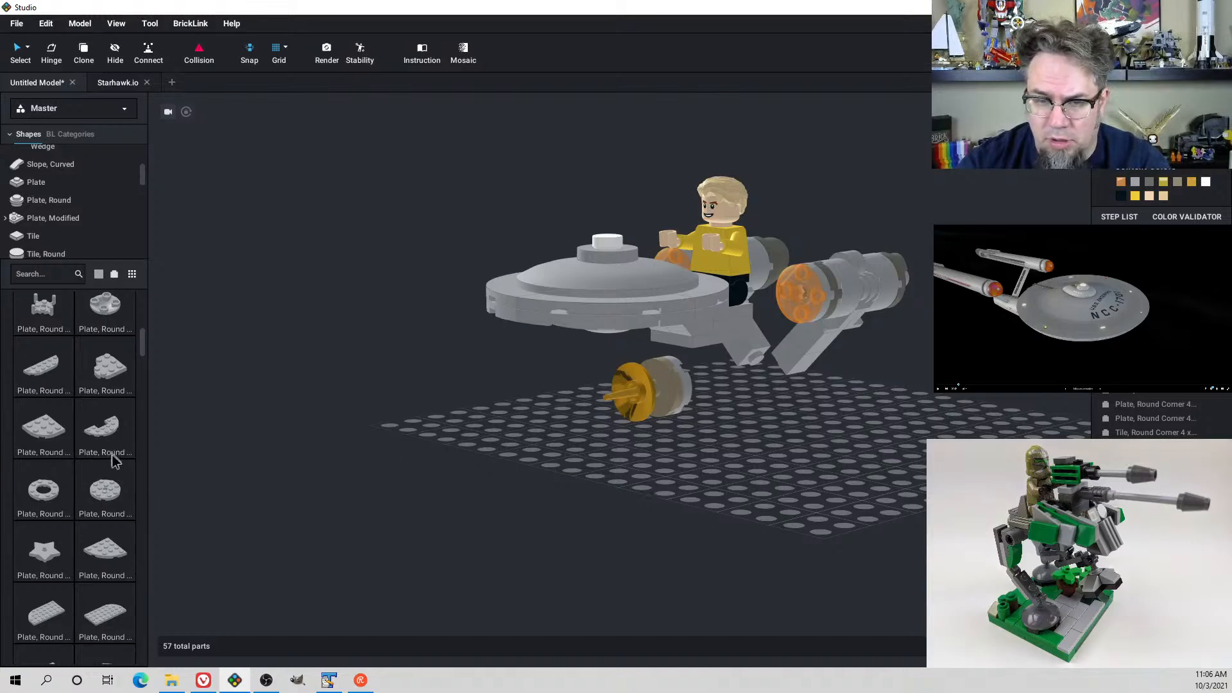
pyautogui.moveTo(106, 490); pyautogui.dragTo(725, 421)
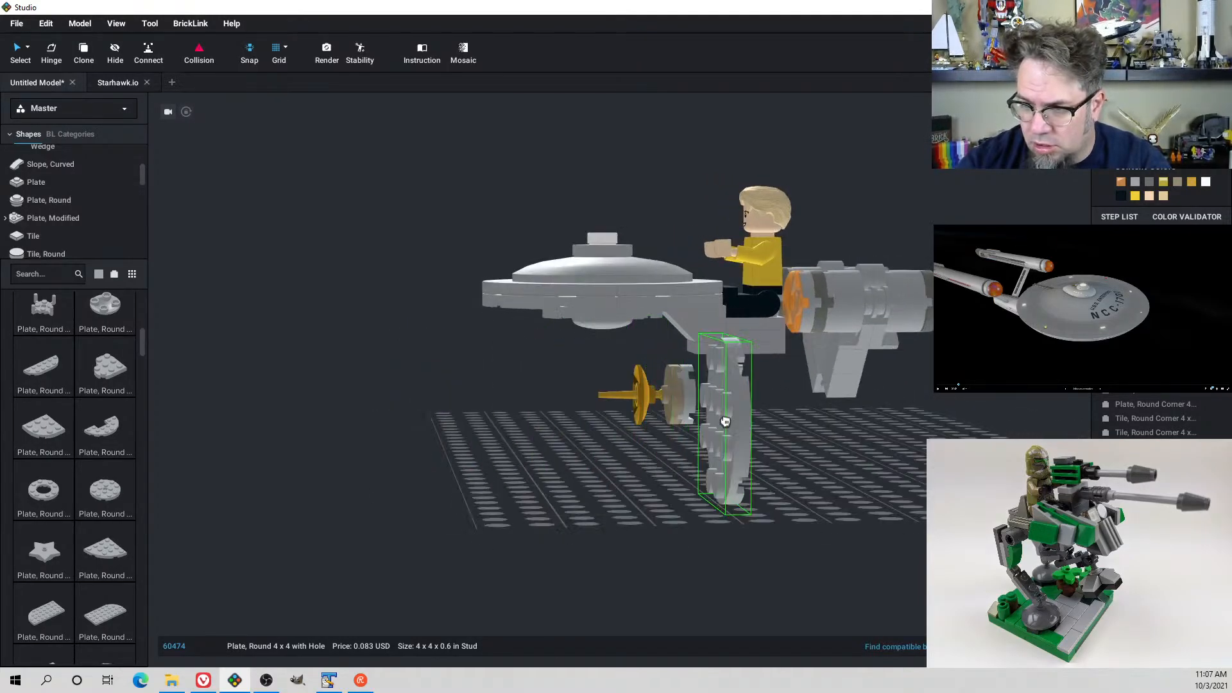
pyautogui.moveTo(723, 415); pyautogui.dragTo(734, 421, button='right')
pyautogui.press('Escape')
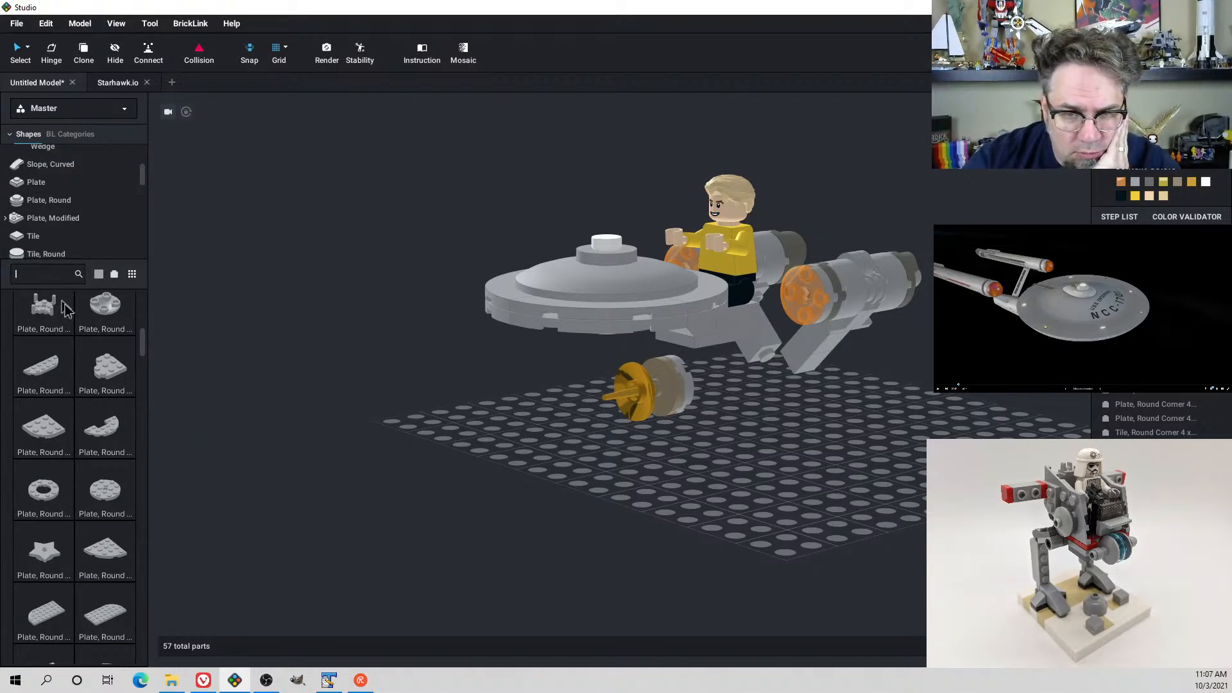
# Search the parts library for "round brick" and look through the round bricks
pyautogui.write('roudn brick')
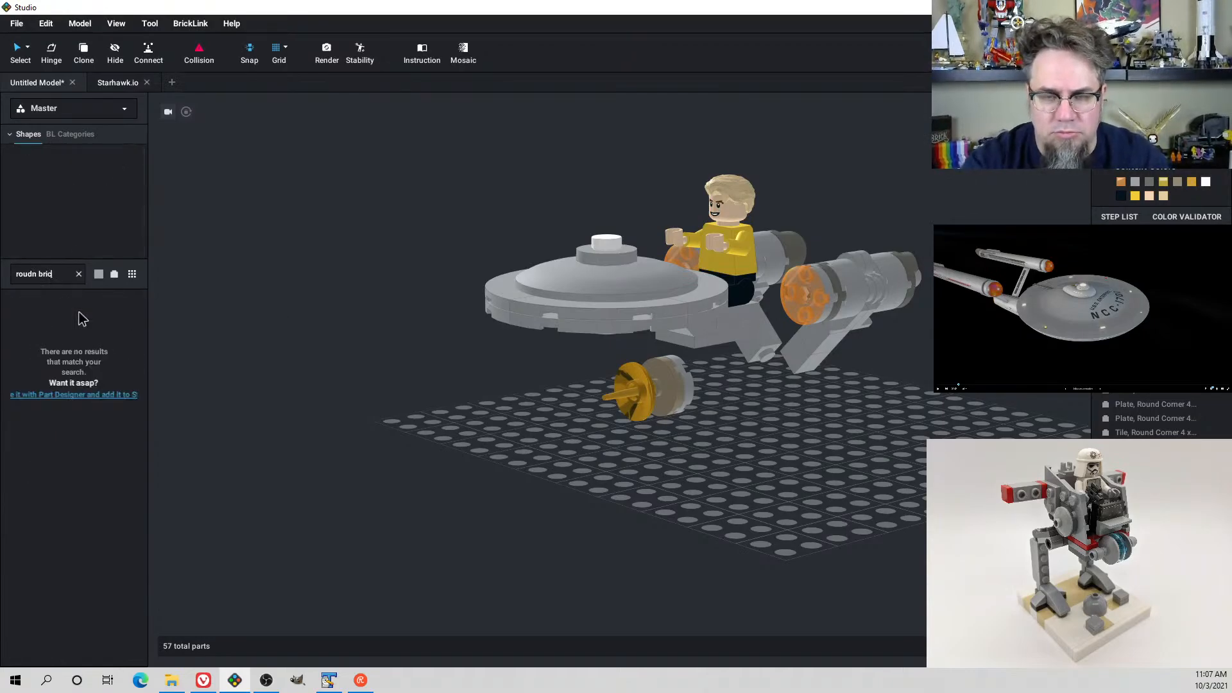
pyautogui.press('BackSpace')
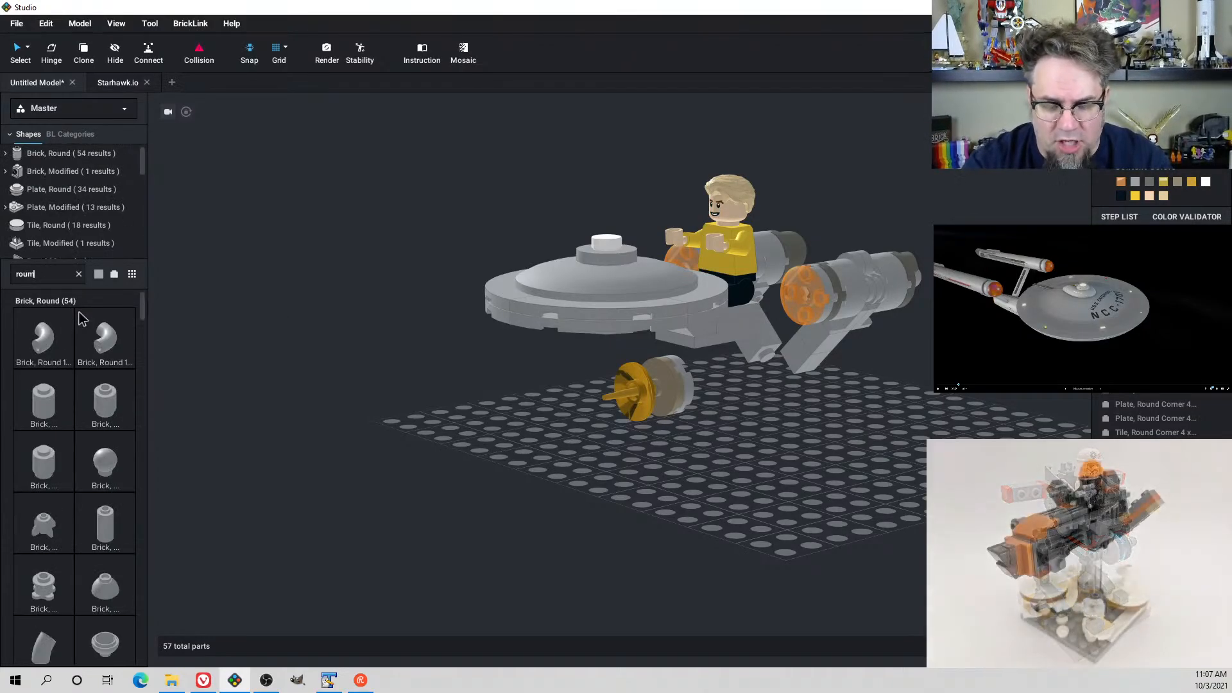
pyautogui.write('nd brick')
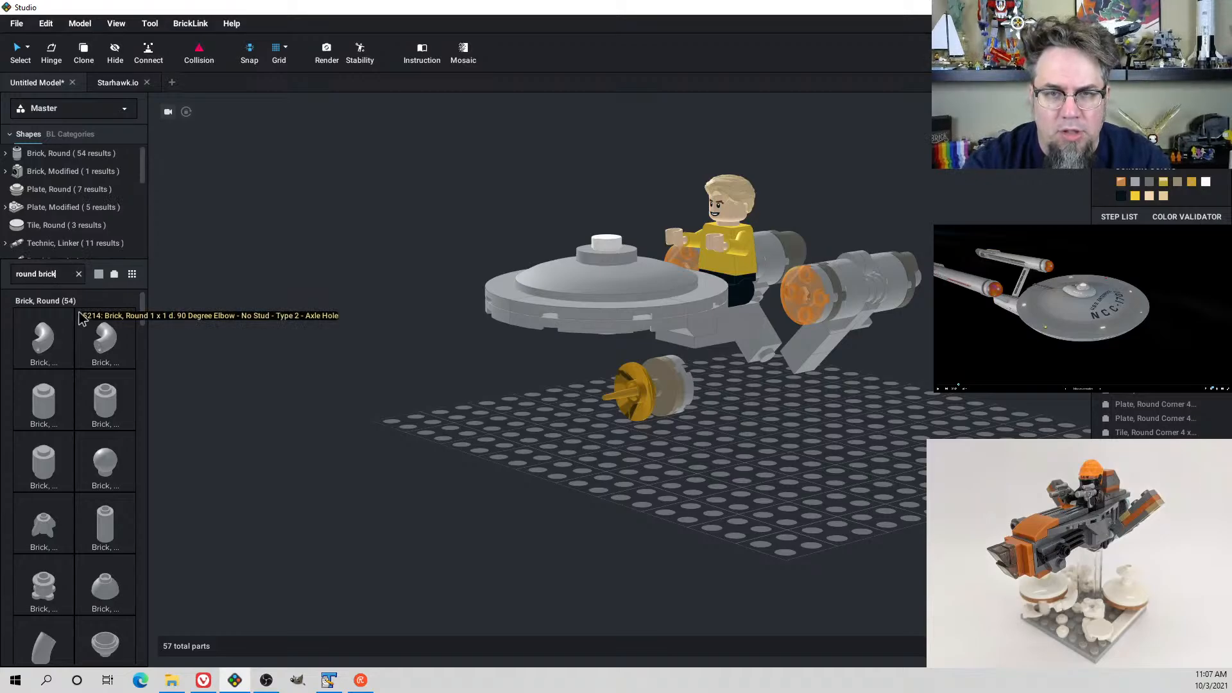
pyautogui.scroll(-5, 89, 551)
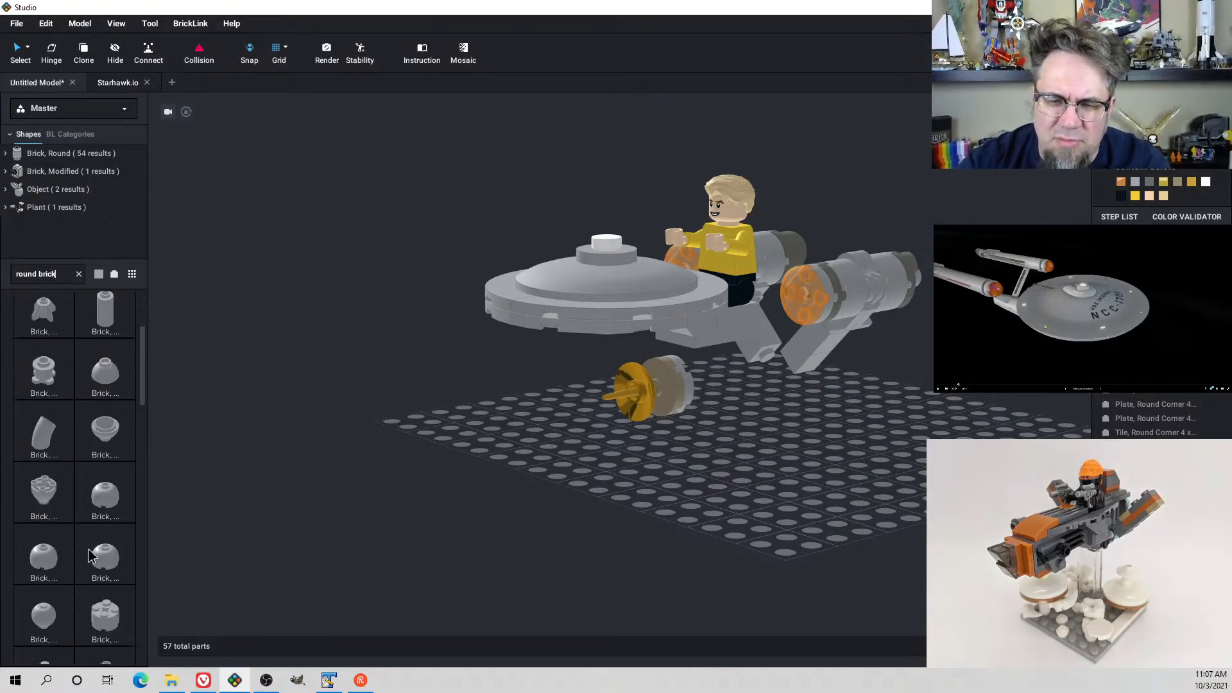
pyautogui.scroll(-6, 84, 593)
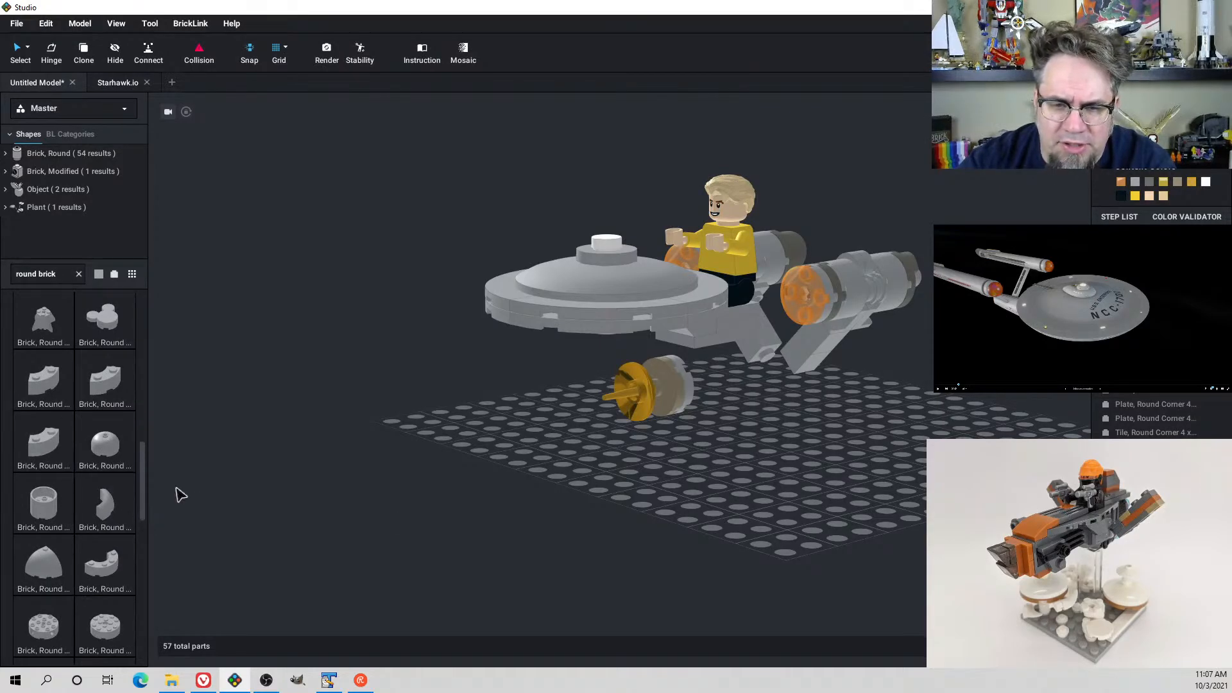
# Try a Brick, Round Corner 4 x 2 Macaroni Double with Stud Notches on the baseplate and delete it
pyautogui.moveTo(110, 577); pyautogui.dragTo(676, 490)
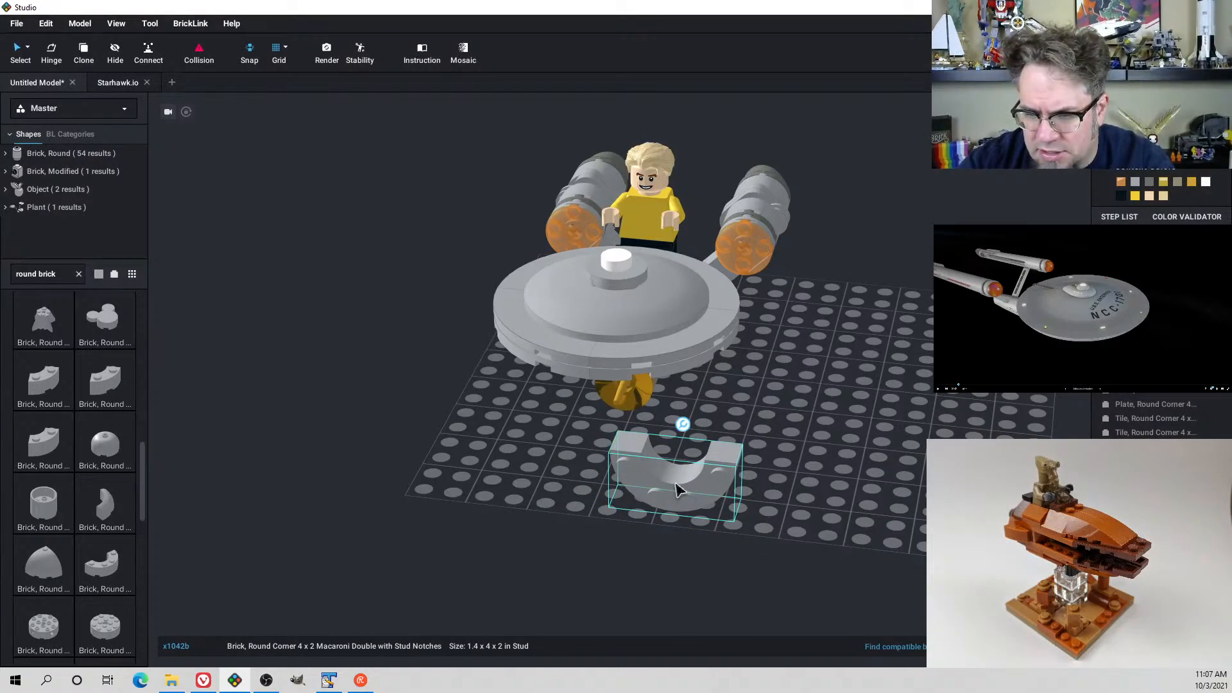
pyautogui.moveTo(684, 489); pyautogui.dragTo(961, 420)
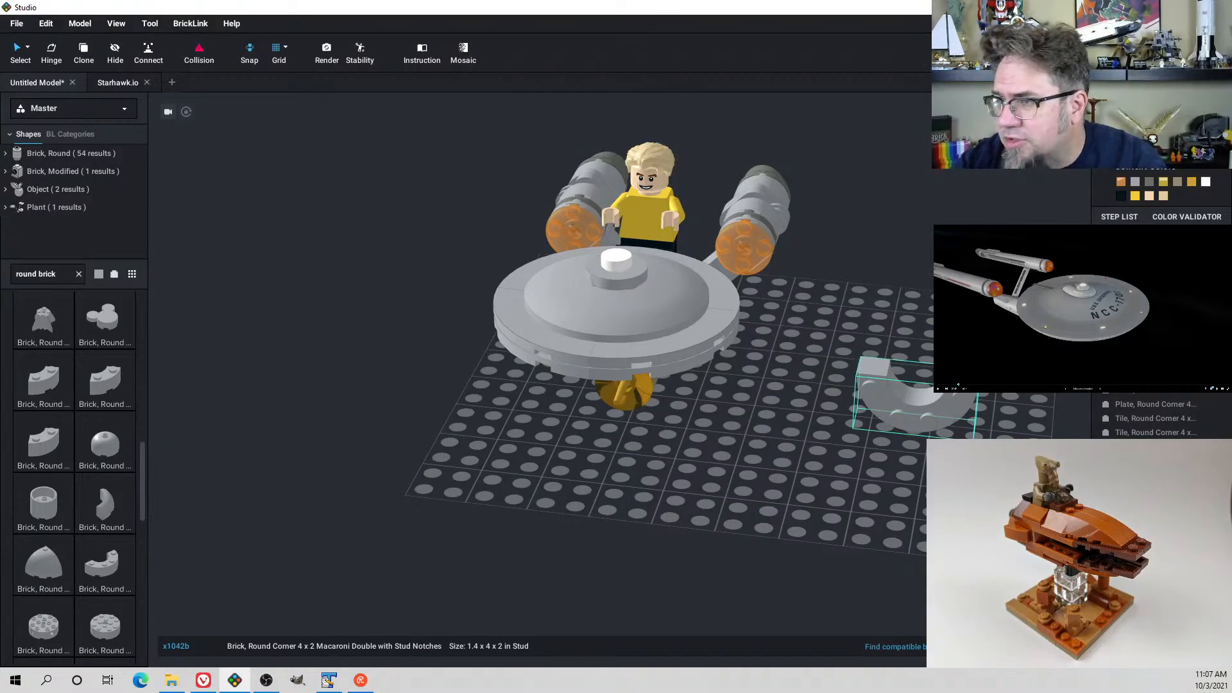
pyautogui.click(1161, 129)
pyautogui.click(825, 393)
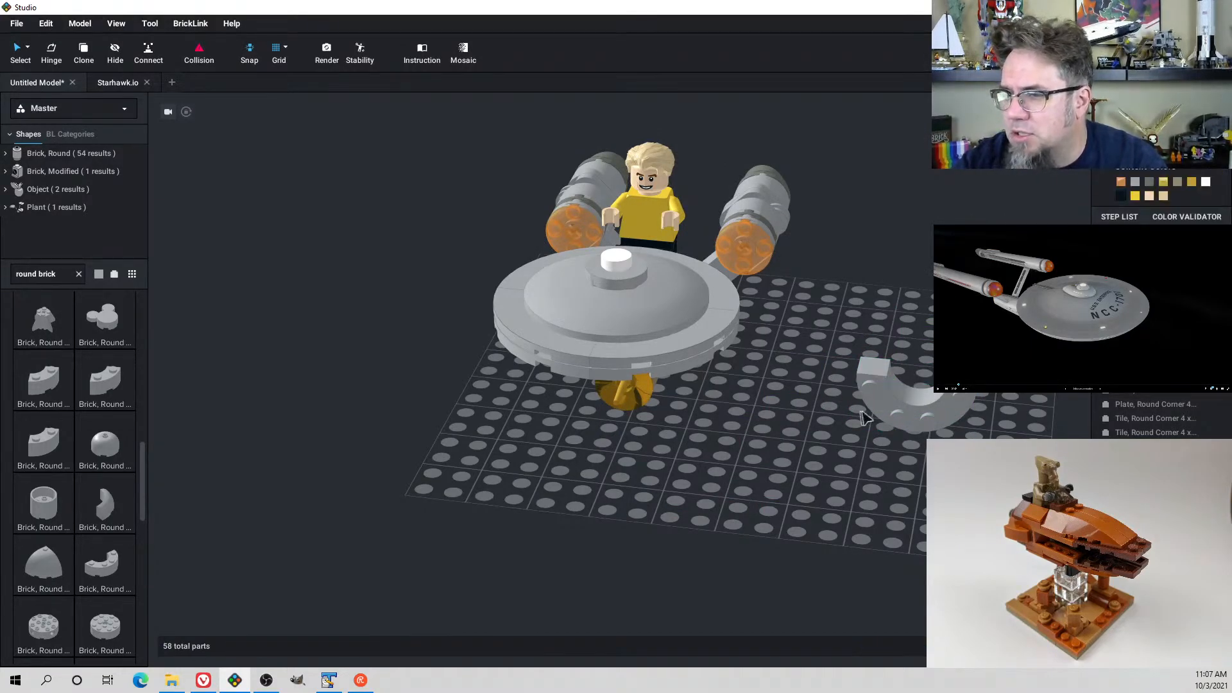
pyautogui.click(878, 405)
pyautogui.press('Delete')
# Place three variants of the 2 x 2 macaroni round corner brick on the baseplate for comparison
pyautogui.moveTo(37, 388); pyautogui.dragTo(844, 523)
pyautogui.moveTo(127, 396); pyautogui.dragTo(683, 507)
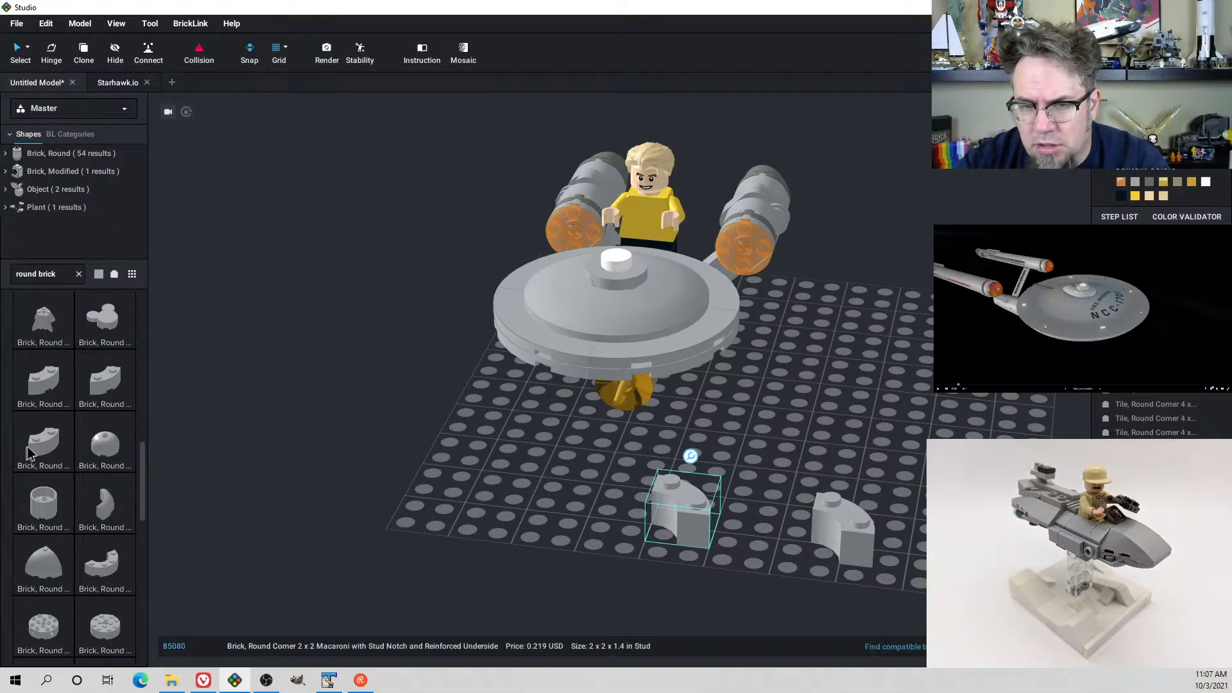
pyautogui.moveTo(30, 453); pyautogui.dragTo(475, 513)
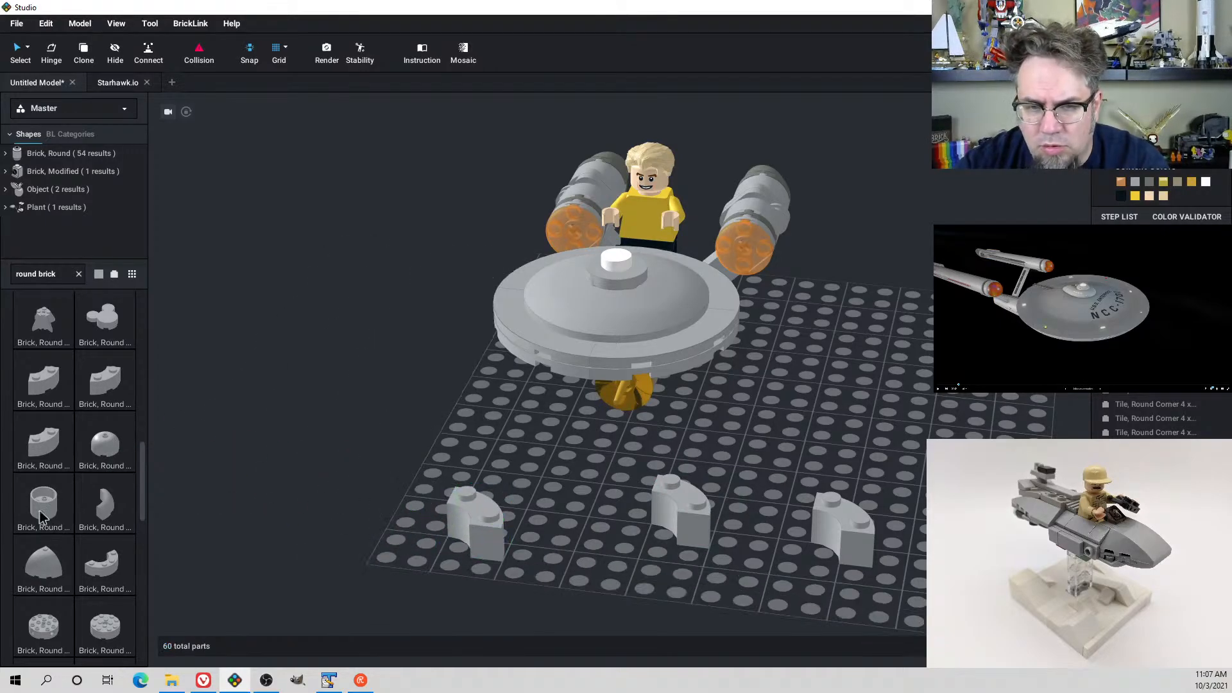
# Place a Brick, Round 3 x 3 x 2 with Recessed Center and Axle Hole on its side below the deflector assembly
pyautogui.moveTo(61, 511); pyautogui.dragTo(449, 436)
pyautogui.moveTo(448, 430); pyautogui.dragTo(435, 403, button='right')
pyautogui.moveTo(436, 407); pyautogui.dragTo(679, 403)
pyautogui.moveTo(679, 403); pyautogui.dragTo(642, 454, button='right')
pyautogui.moveTo(642, 454); pyautogui.dragTo(637, 468)
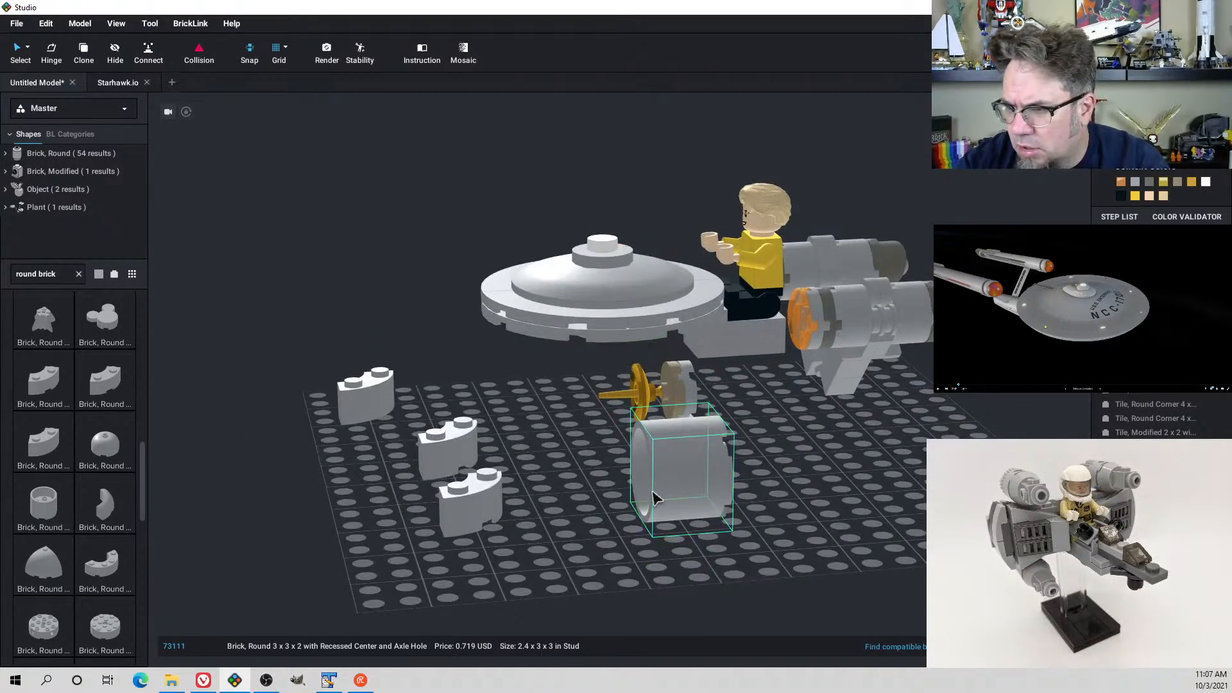
# Delete the three macaroni corner bricks from the baseplate, leaving the saucer parts intact
pyautogui.moveTo(262, 313); pyautogui.dragTo(503, 553)
pyautogui.press('Delete')
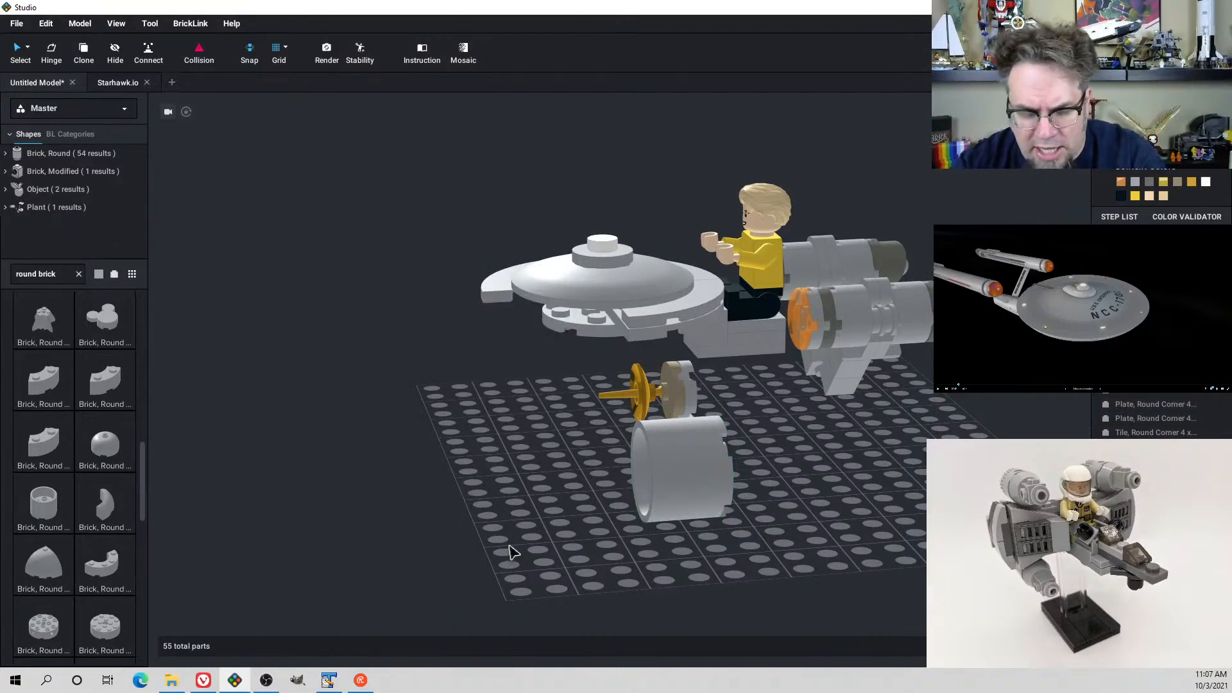
pyautogui.hotkey('ctrl', 'z')
pyautogui.click(357, 416)
pyautogui.keyDown('ctrl'); pyautogui.click(447, 458); pyautogui.keyUp('ctrl')
pyautogui.keyDown('ctrl'); pyautogui.click(473, 510); pyautogui.keyUp('ctrl')
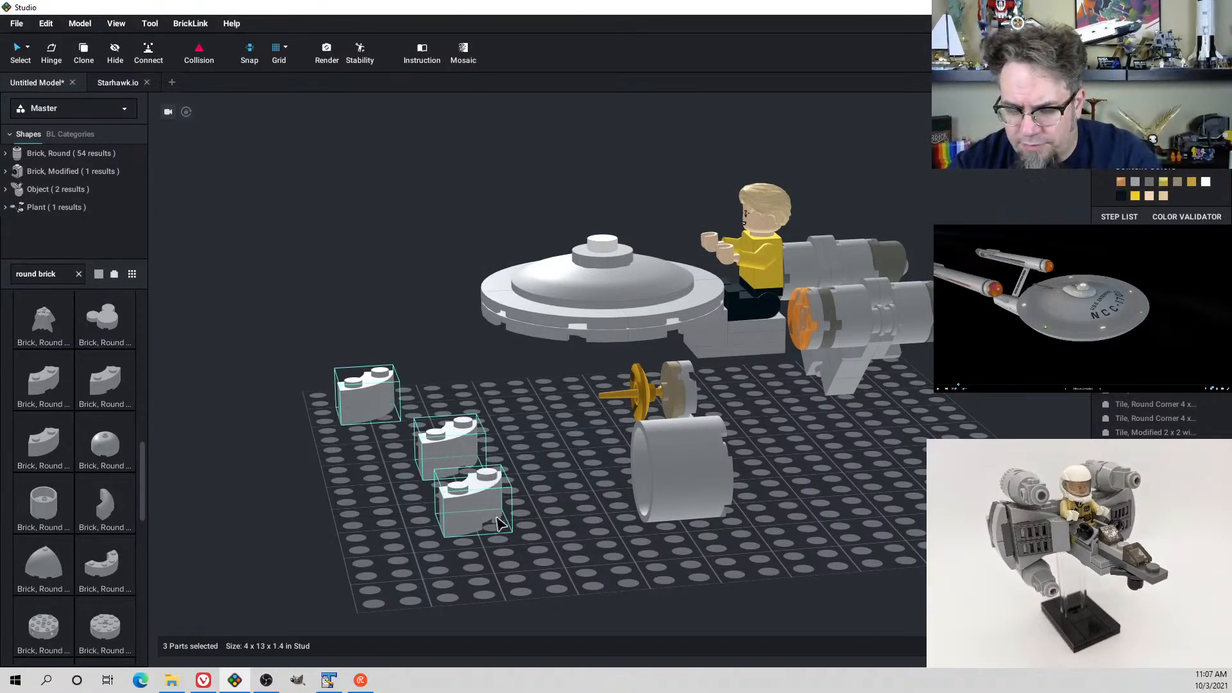
pyautogui.press('Delete')
# Move the 3 x 3 x 2 round brick clear of the deflector assembly and attach a Cone 3 x 3 x 2 to its studded end
pyautogui.moveTo(685, 486); pyautogui.dragTo(534, 470)
pyautogui.moveTo(534, 469)
pyautogui.mouseDown(button='right')
pyautogui.moveTo(505, 463)
pyautogui.moveTo(528, 475)
pyautogui.mouseUp(button='right')
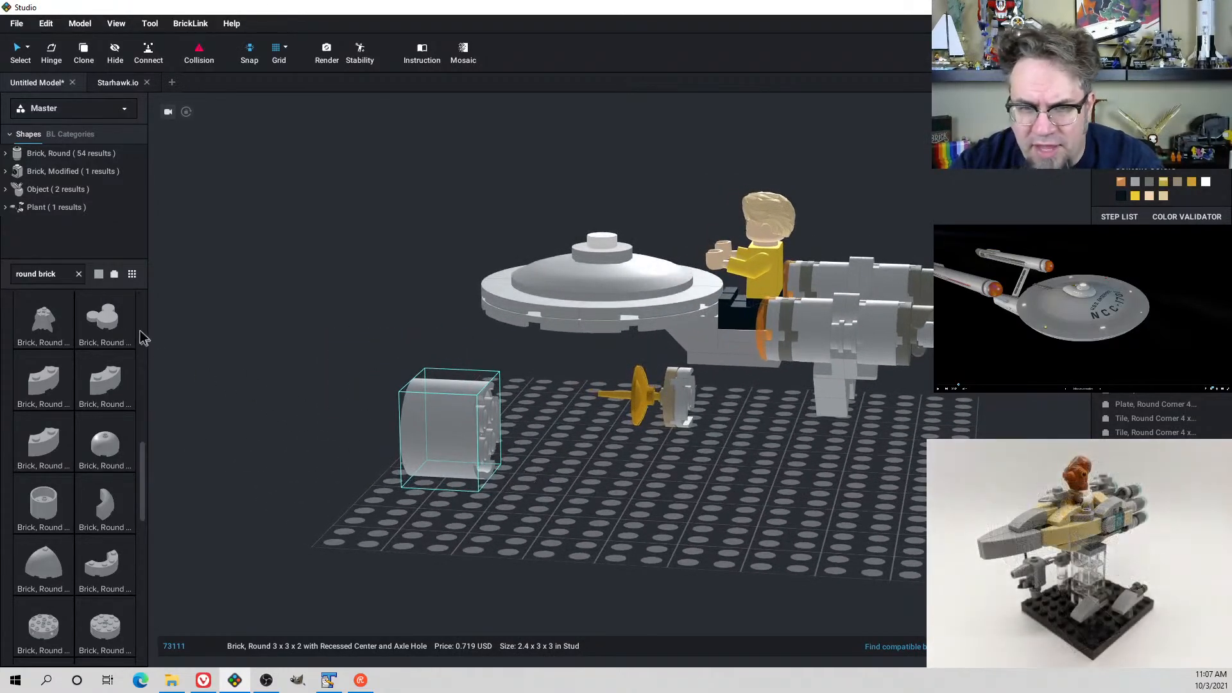
pyautogui.click(65, 281)
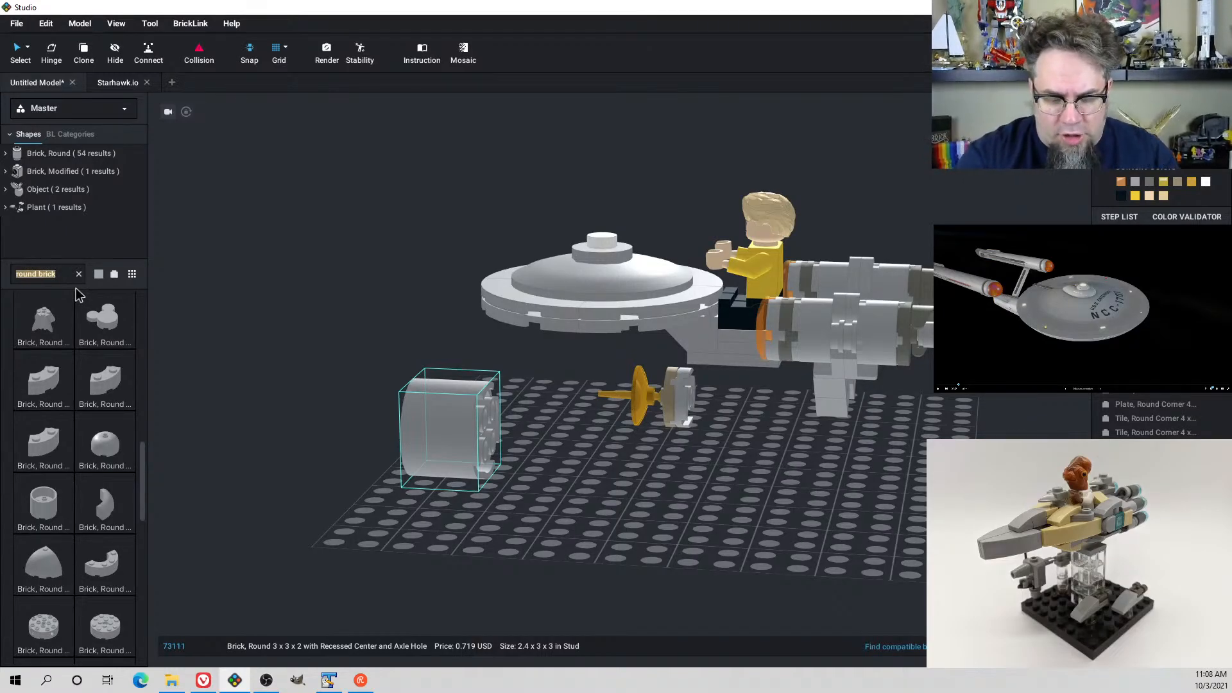
pyautogui.write('cone')
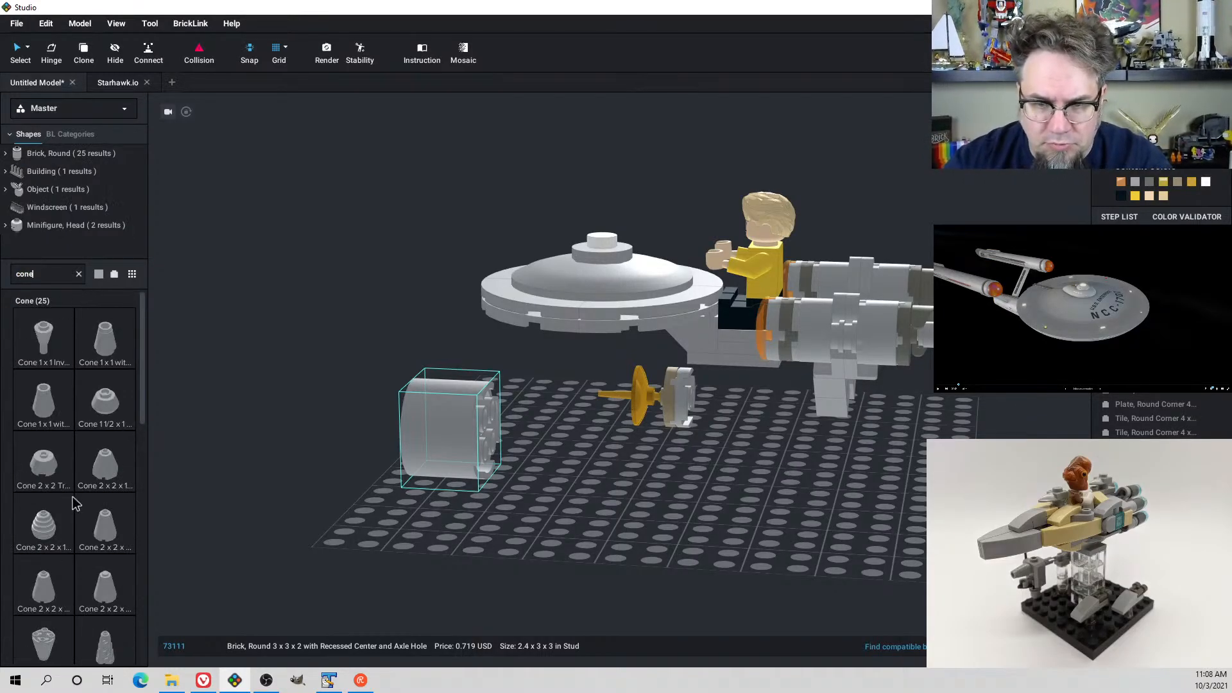
pyautogui.scroll(-5, 72, 490)
pyautogui.click(101, 439)
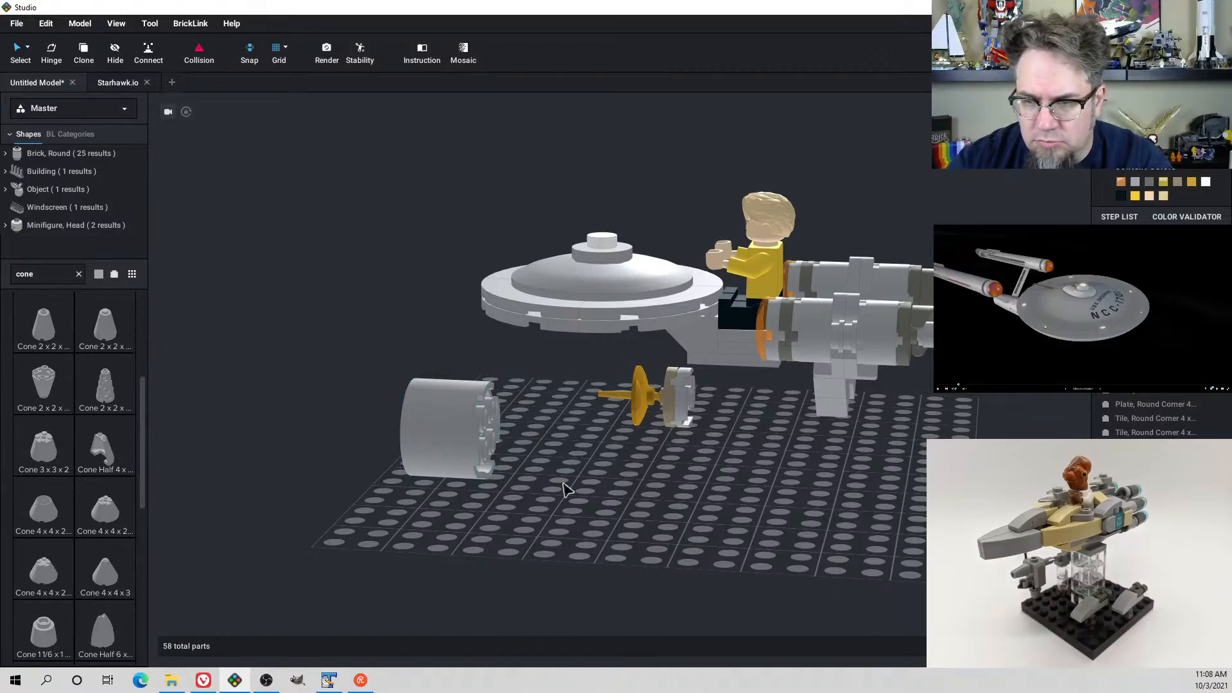
pyautogui.moveTo(54, 440); pyautogui.dragTo(575, 440)
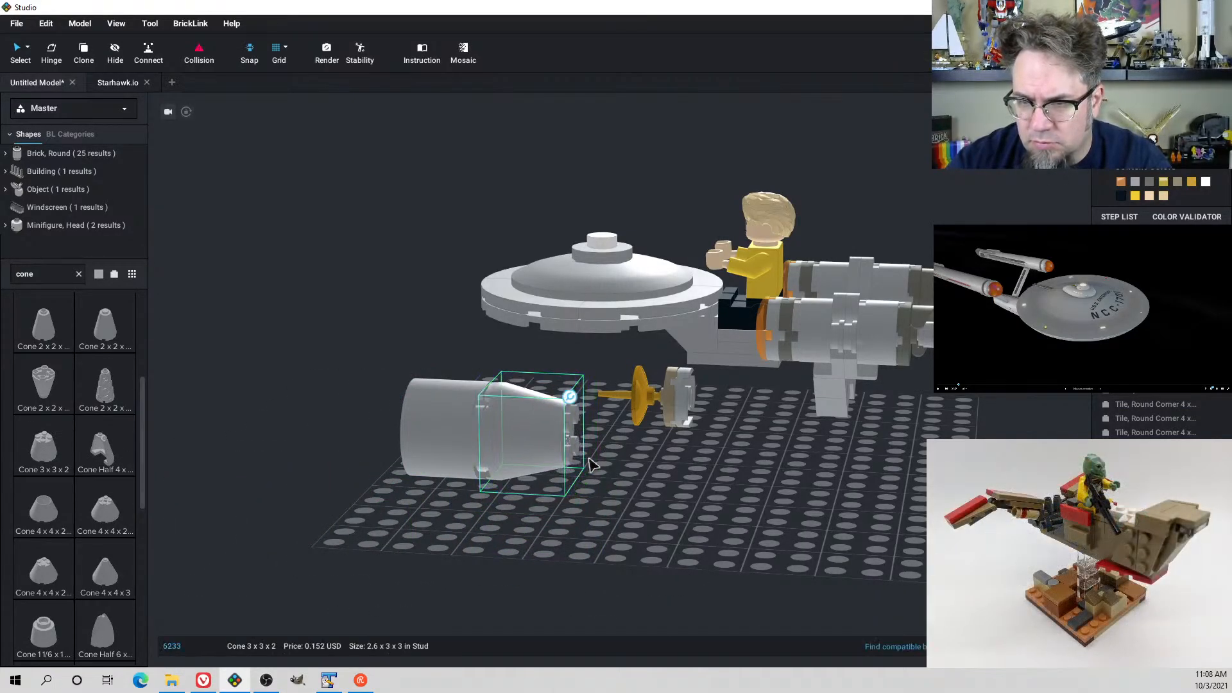
pyautogui.moveTo(594, 465)
pyautogui.mouseDown(button='right')
pyautogui.moveTo(628, 454)
pyautogui.moveTo(550, 456)
pyautogui.moveTo(597, 478)
pyautogui.mouseUp(button='right')
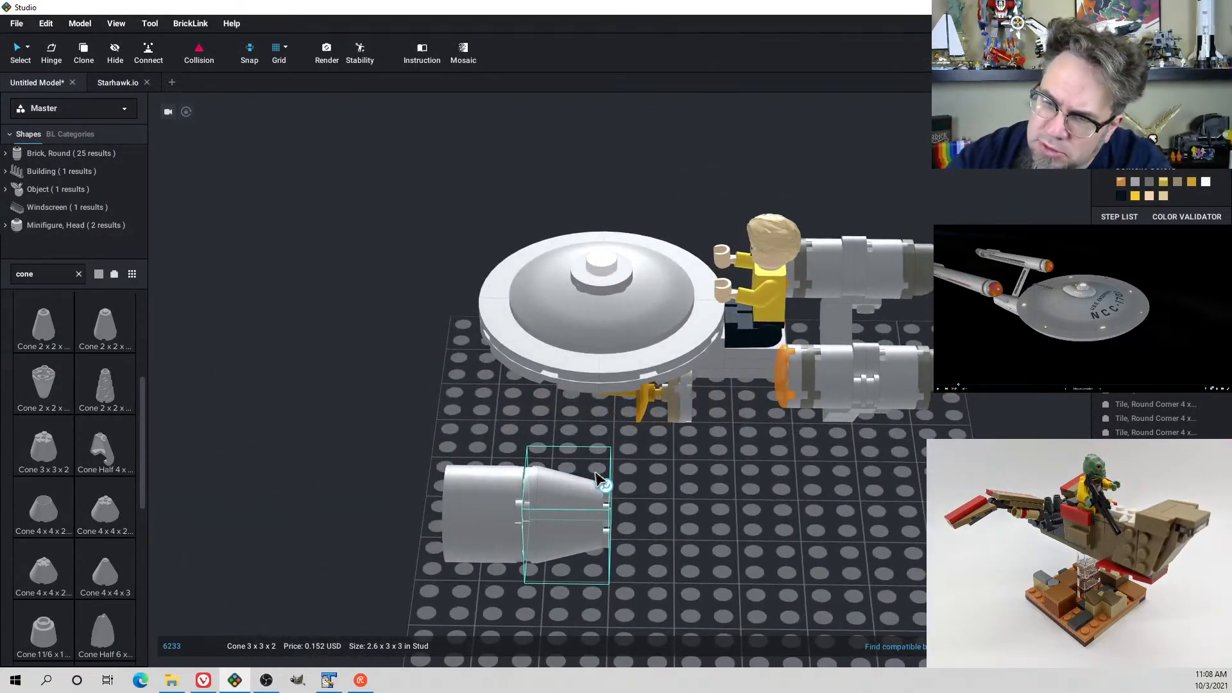
pyautogui.click(643, 513)
pyautogui.moveTo(642, 514); pyautogui.dragTo(704, 503, button='right')
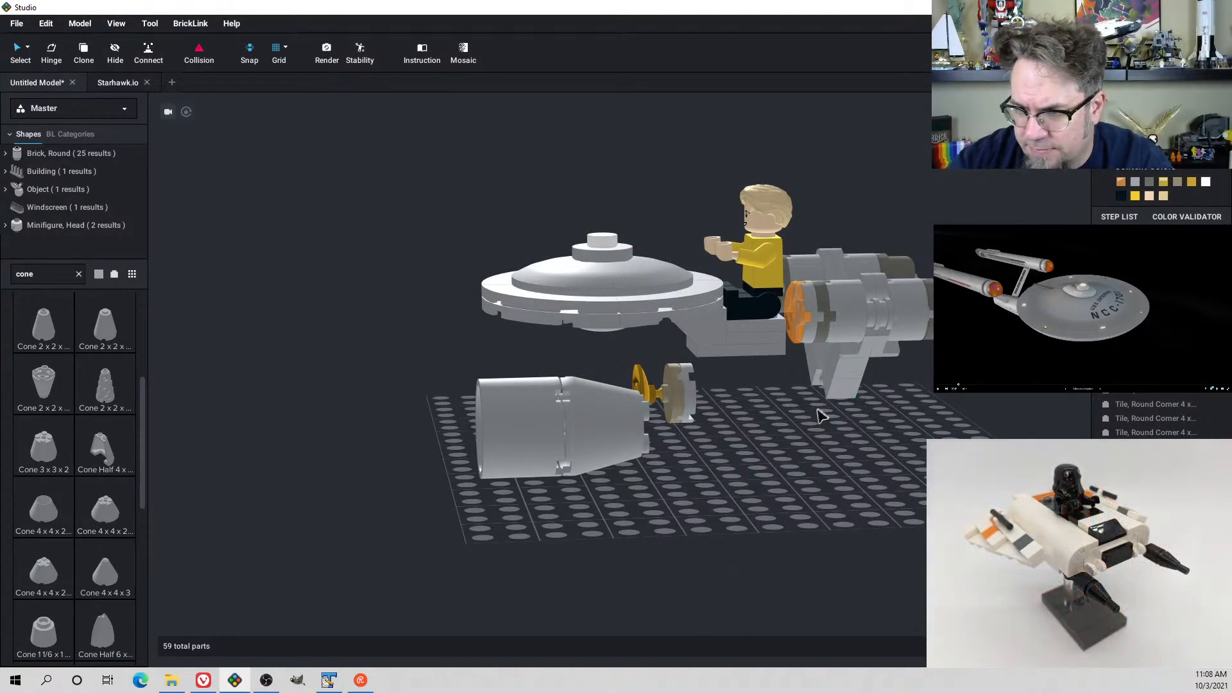
# Slide the cone slightly away from the round brick and delete the rearmost round part of the deflector assembly
pyautogui.moveTo(632, 427); pyautogui.dragTo(613, 471, button='right')
pyautogui.moveTo(518, 569); pyautogui.dragTo(539, 566)
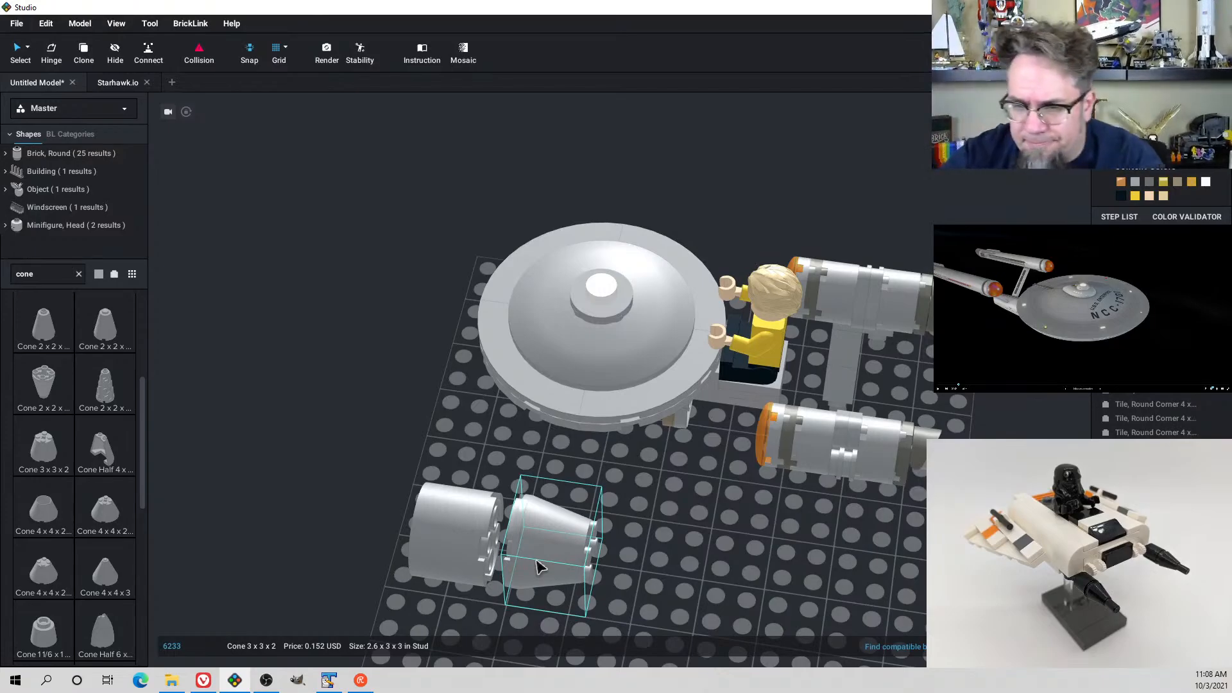
pyautogui.moveTo(539, 567); pyautogui.dragTo(733, 582, button='right')
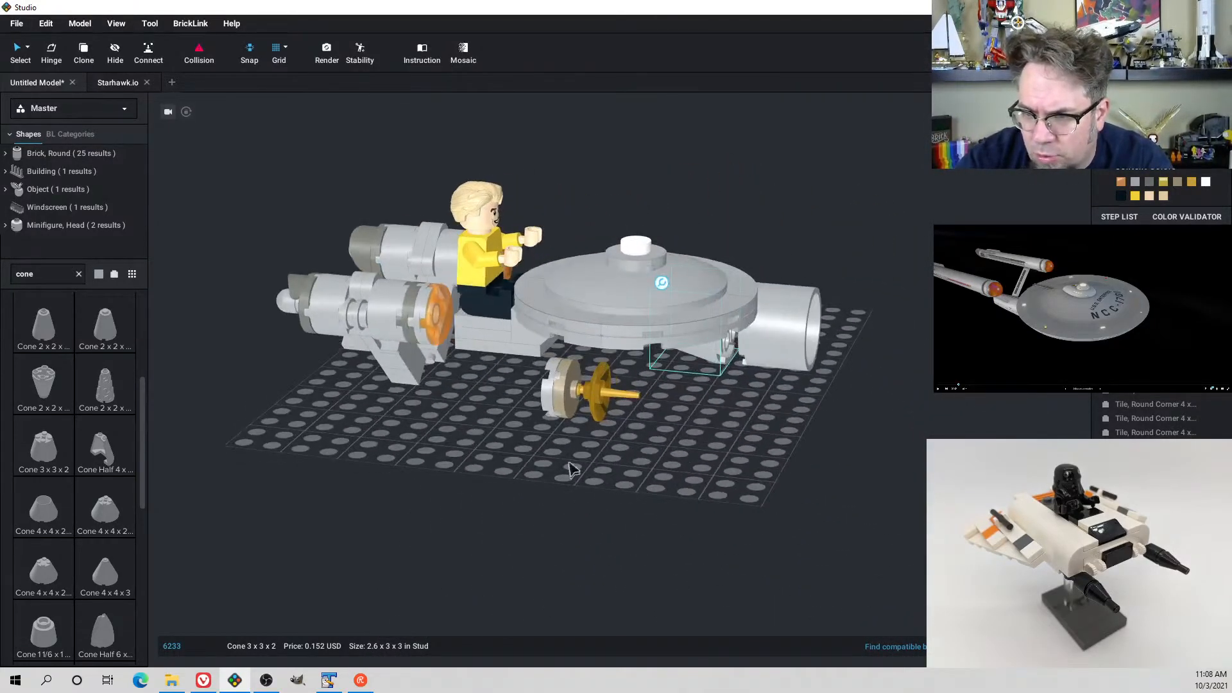
pyautogui.click(548, 403)
pyautogui.press('Delete')
# Move the three-part deflector assembly into the open end of the 3 x 3 x 2 round brick
pyautogui.click(581, 393)
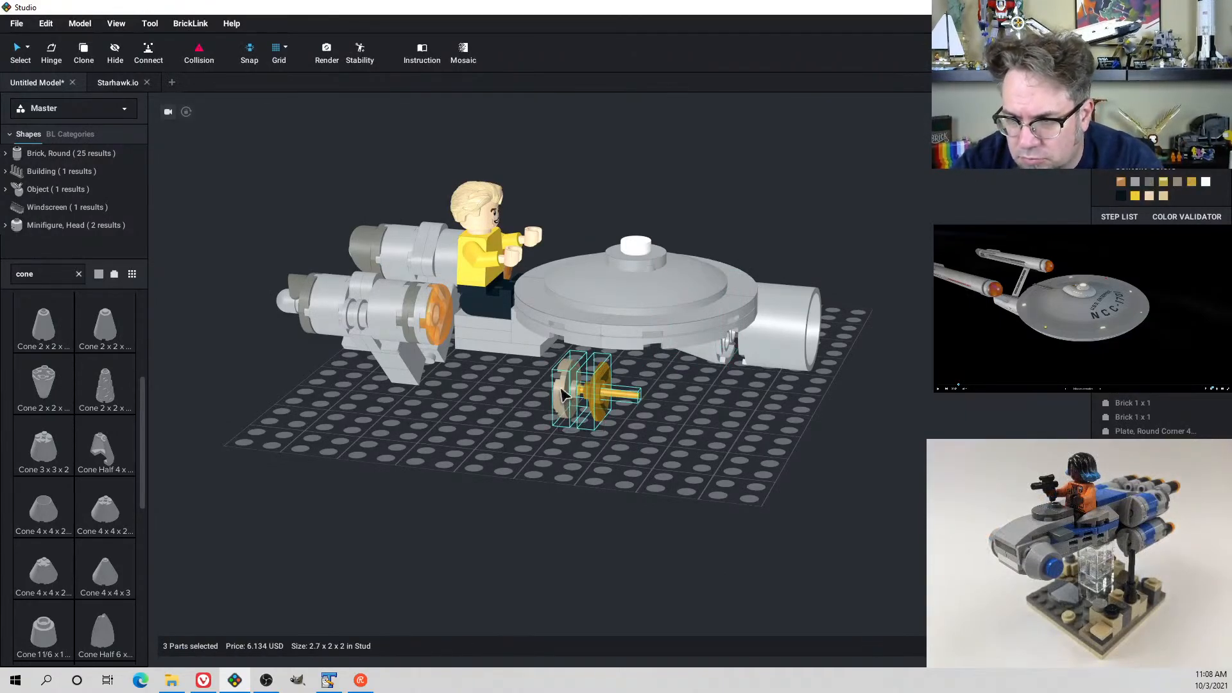
pyautogui.moveTo(581, 393); pyautogui.dragTo(814, 352)
pyautogui.moveTo(813, 351); pyautogui.dragTo(794, 353, button='right')
pyautogui.moveTo(794, 353); pyautogui.dragTo(802, 421)
pyautogui.moveTo(802, 421); pyautogui.dragTo(722, 414, button='right')
pyautogui.moveTo(722, 413); pyautogui.dragTo(868, 395)
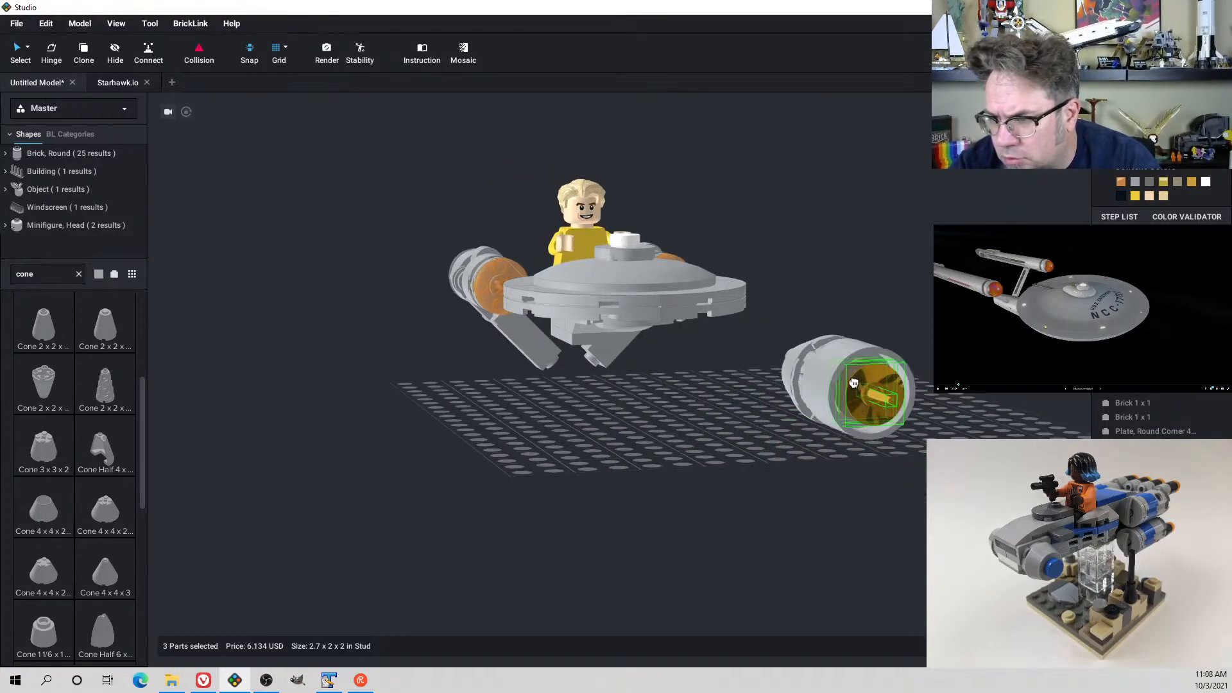
# Delete the gold antenna bar from the centre of the deflector dish
pyautogui.click(803, 468)
pyautogui.click(884, 403)
pyautogui.press('Delete')
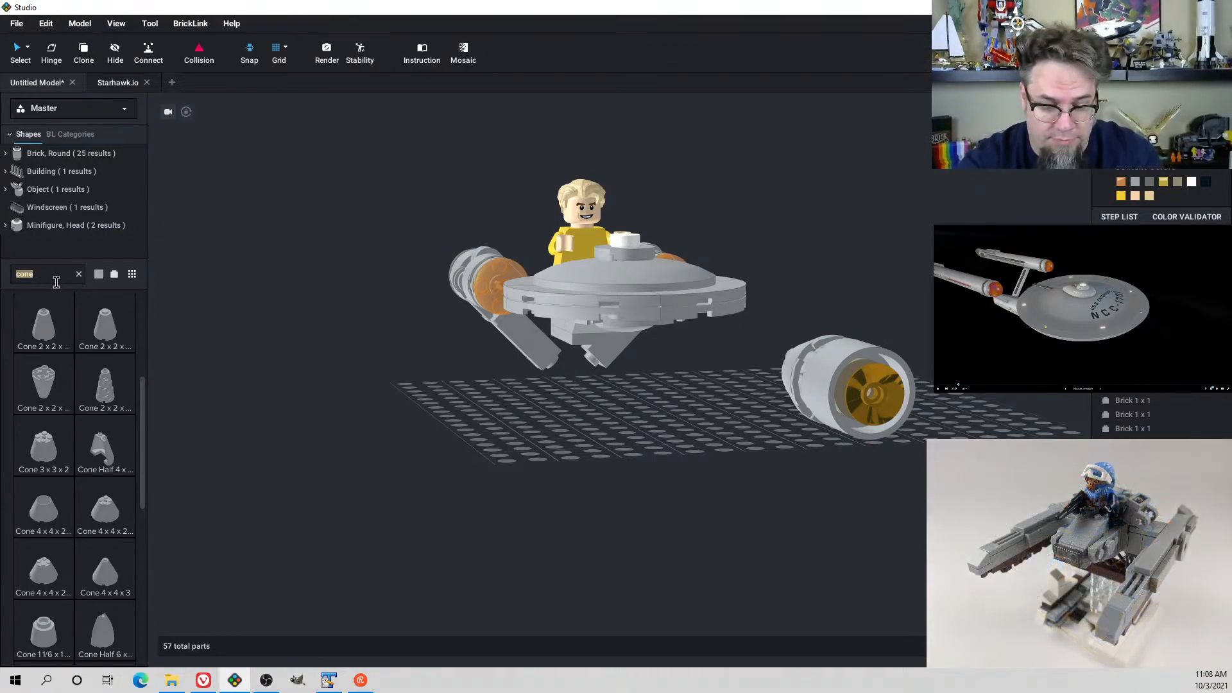
# Find a Bar 3L by searching for "bar" and insert it into the centre of the deflector dish
pyautogui.write('r')
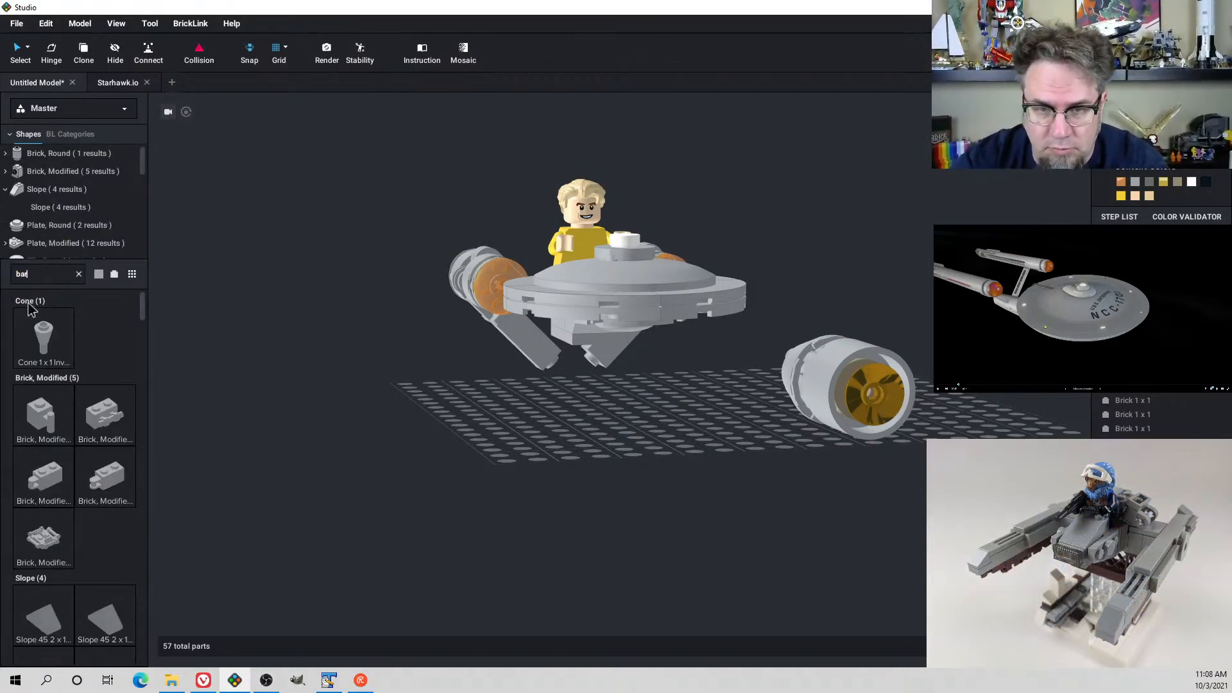
pyautogui.scroll(-4, 94, 491)
pyautogui.scroll(-10, 95, 487)
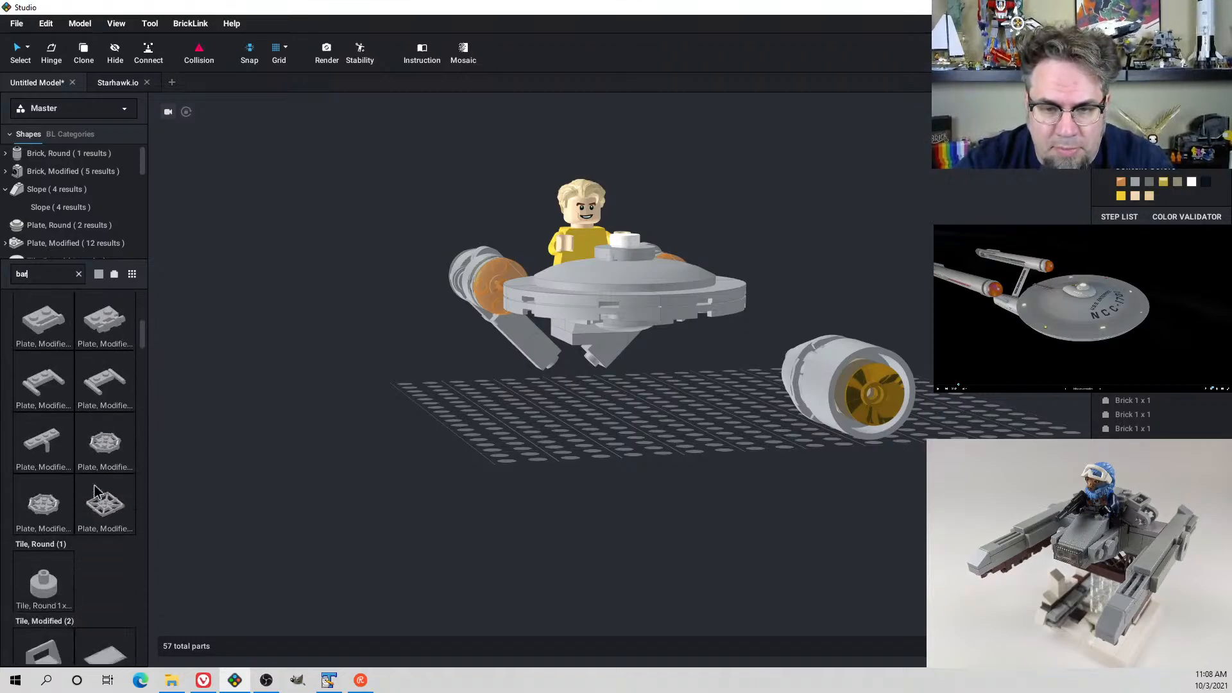
pyautogui.scroll(-3, 89, 539)
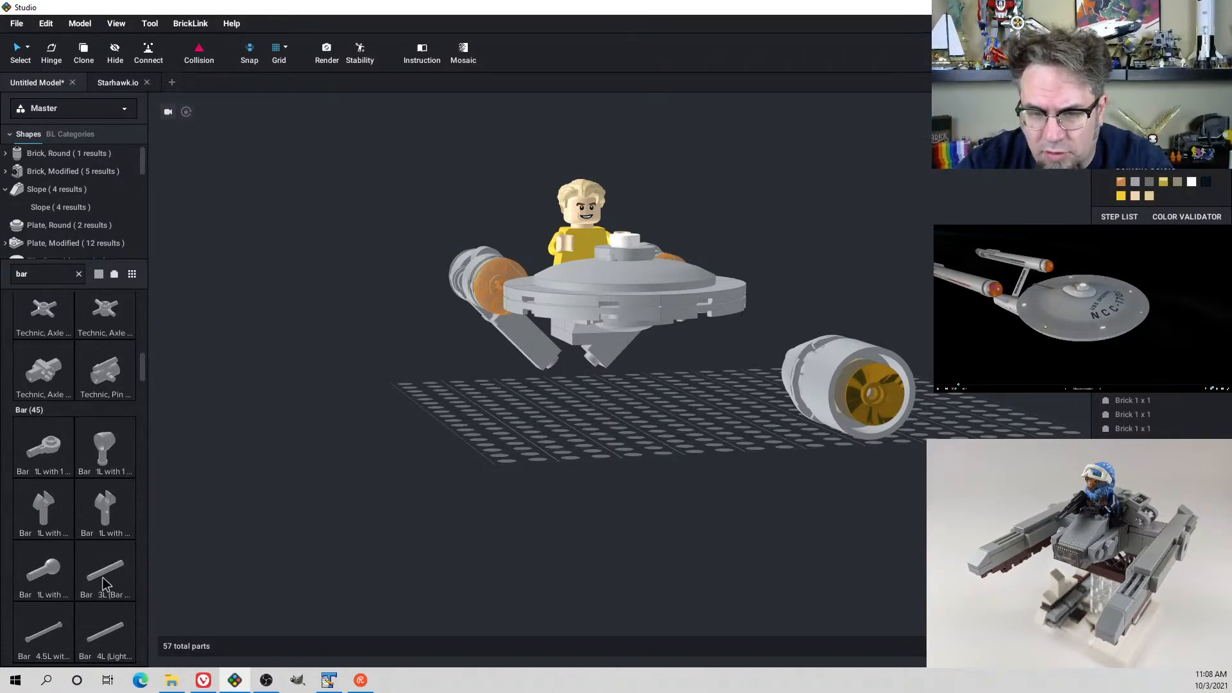
pyautogui.moveTo(106, 584); pyautogui.dragTo(852, 389)
pyautogui.click(854, 389)
pyautogui.moveTo(855, 389); pyautogui.dragTo(922, 416, button='right')
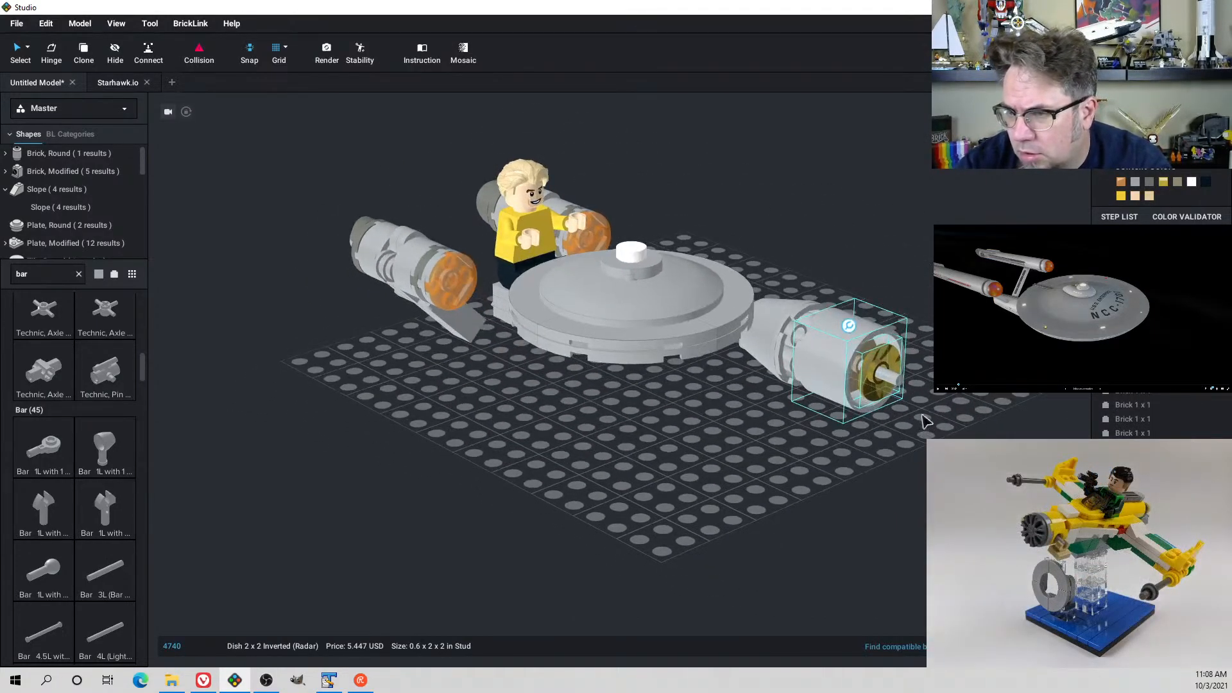
pyautogui.moveTo(924, 341); pyautogui.dragTo(916, 328, button='right')
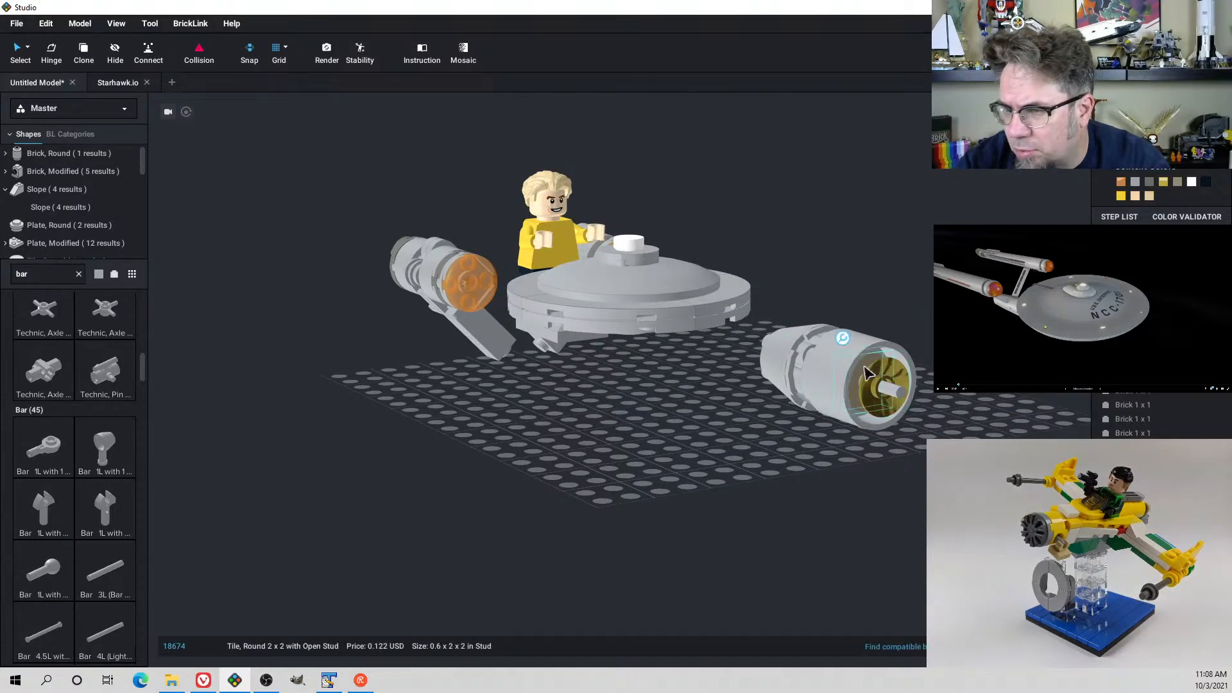
# Colour the Bar 3L at the centre of the deflector dish gold from the pearl colours
pyautogui.moveTo(865, 367); pyautogui.dragTo(825, 389, button='right')
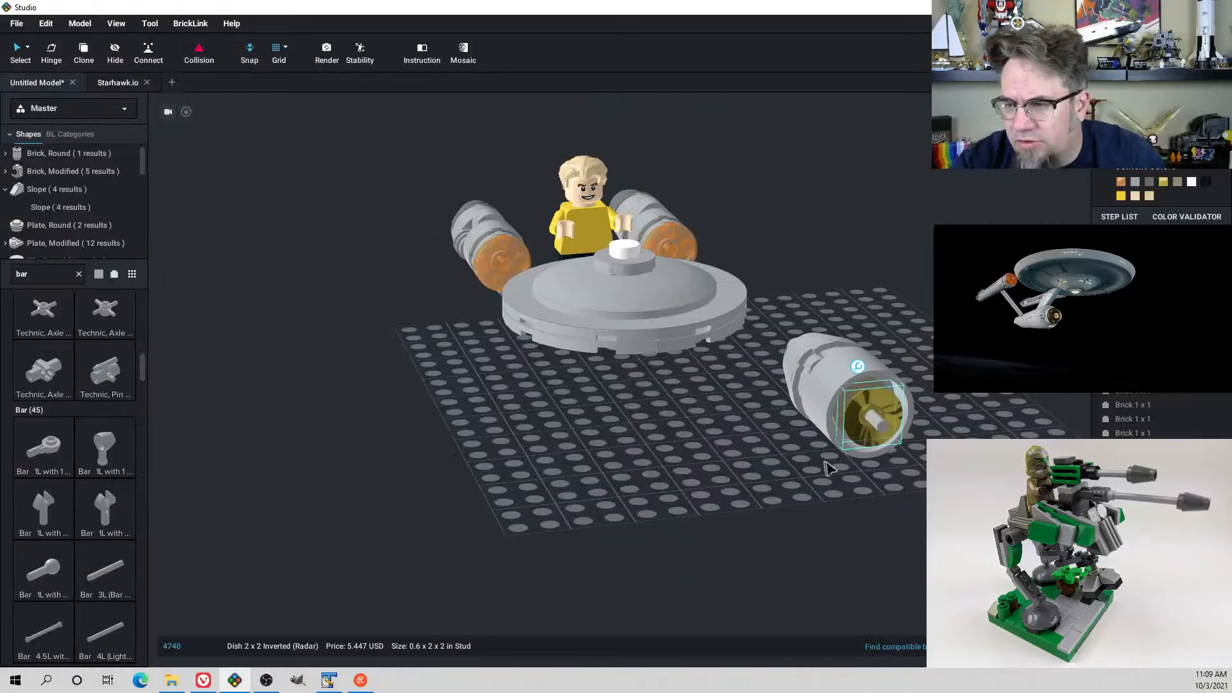
pyautogui.moveTo(828, 468)
pyautogui.mouseDown(button='right')
pyautogui.moveTo(837, 449)
pyautogui.moveTo(847, 457)
pyautogui.mouseUp(button='right')
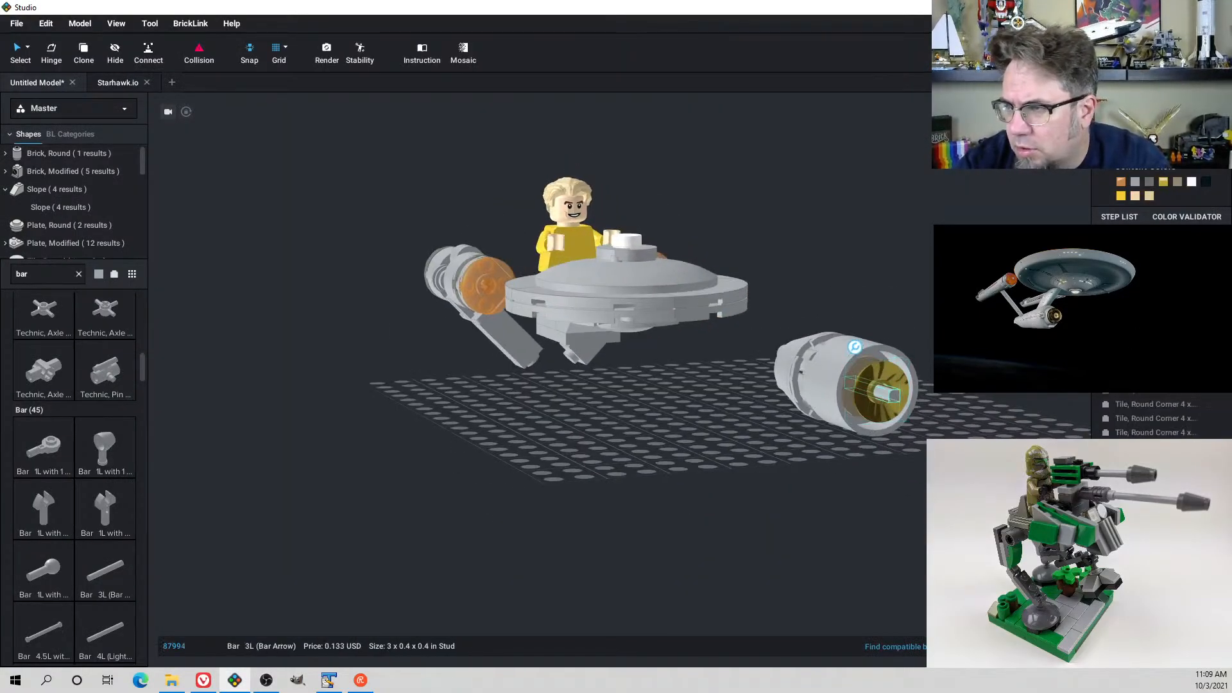
pyautogui.scroll(-3, 1107, 203)
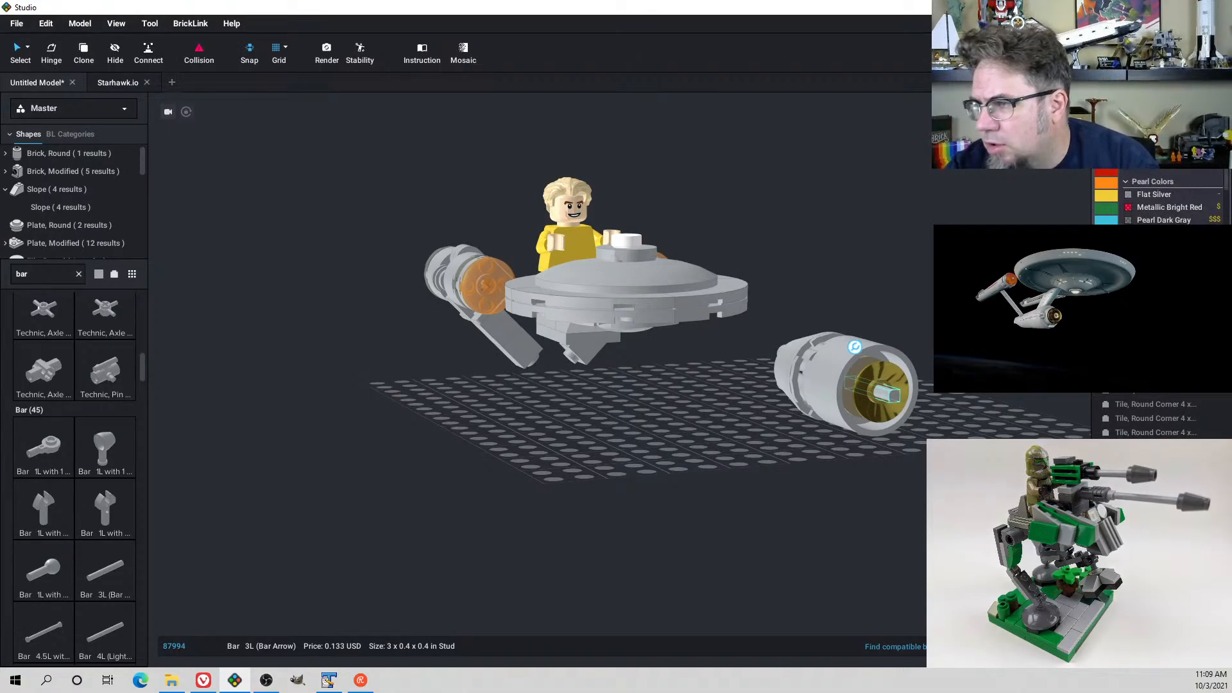
pyautogui.click(1160, 233)
pyautogui.moveTo(815, 475); pyautogui.dragTo(850, 560, button='right')
pyautogui.click(850, 560)
# Select all five parts of the deflector hull and move them beneath the nacelle struts behind the saucer
pyautogui.moveTo(950, 343); pyautogui.dragTo(861, 317, button='right')
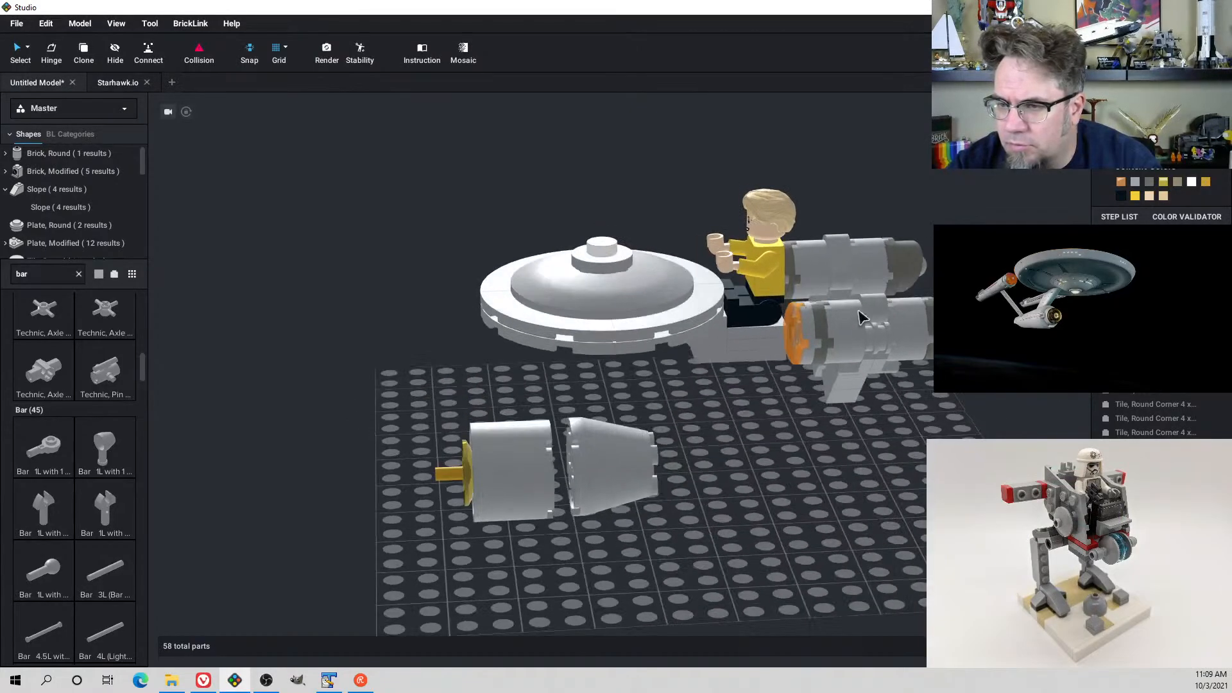
pyautogui.moveTo(359, 444); pyautogui.dragTo(645, 596)
pyautogui.moveTo(670, 567); pyautogui.dragTo(671, 500, button='right')
pyautogui.press('d')
pyautogui.press('d')
pyautogui.press('d')
pyautogui.press('d')
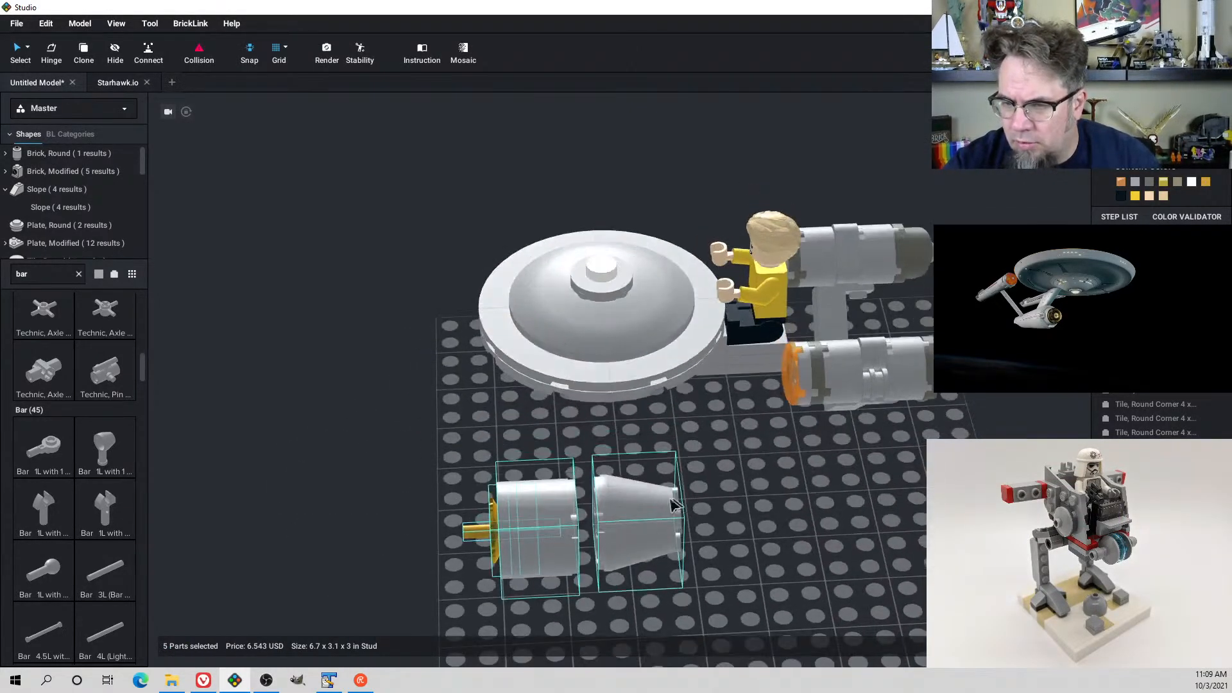
pyautogui.moveTo(557, 511); pyautogui.dragTo(679, 474)
pyautogui.moveTo(678, 474); pyautogui.dragTo(741, 367, button='right')
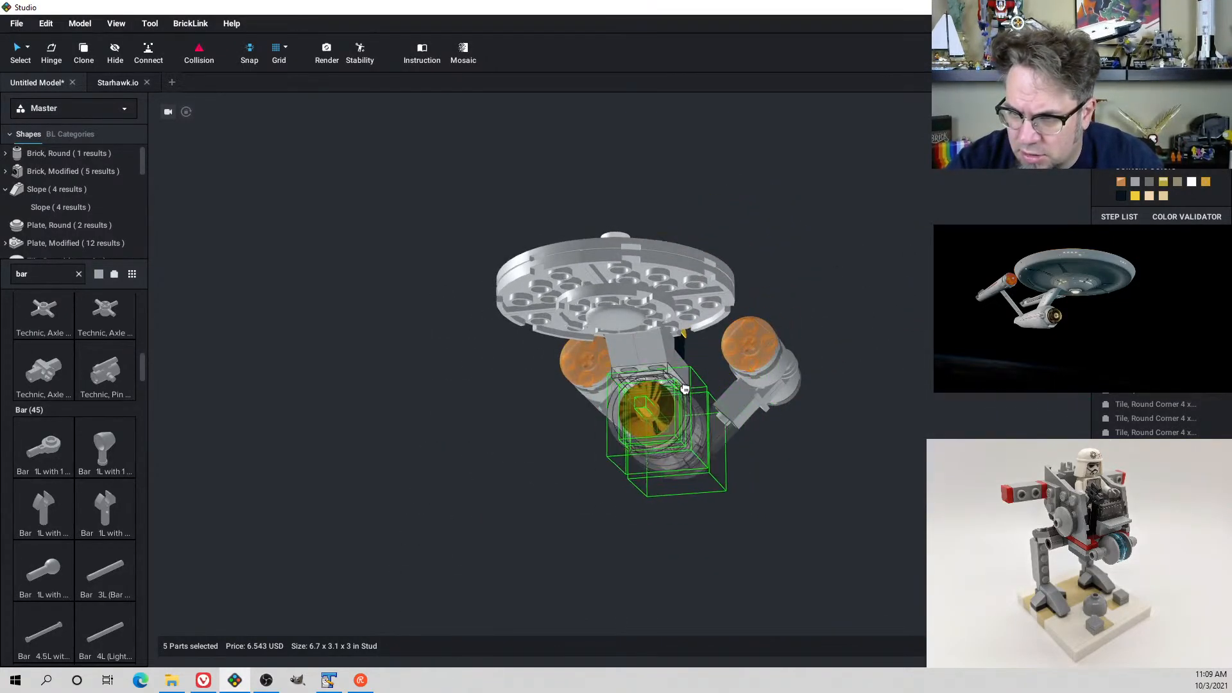
pyautogui.moveTo(684, 390); pyautogui.dragTo(677, 392)
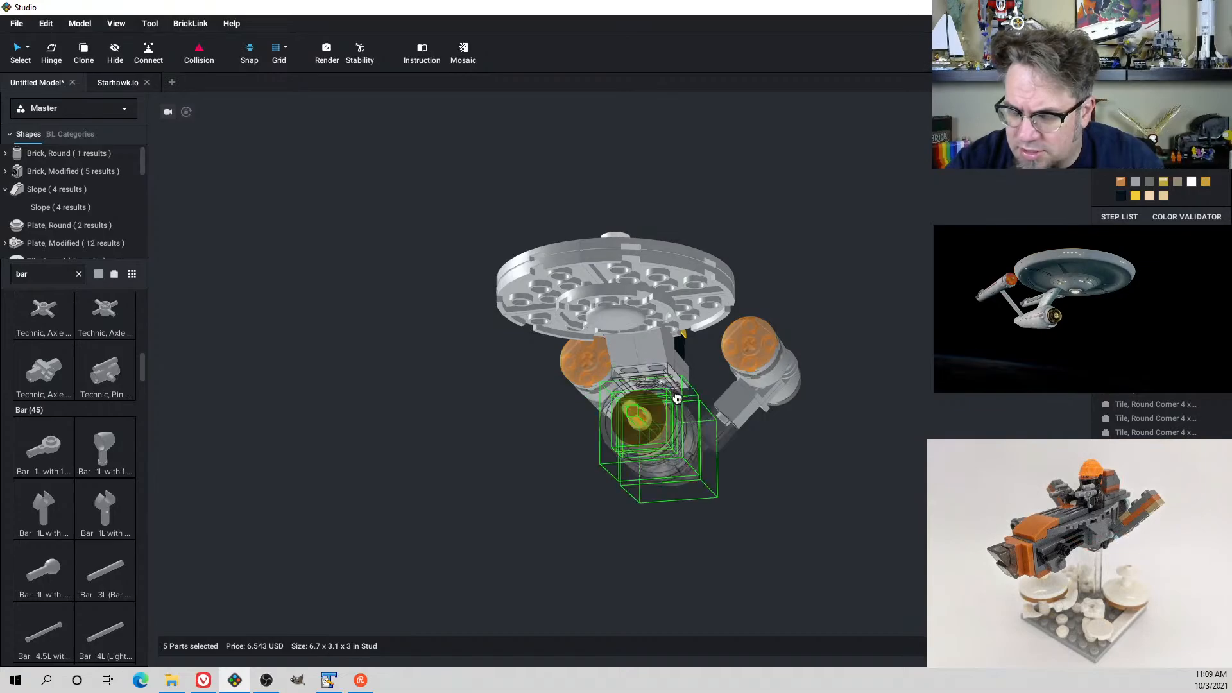
pyautogui.moveTo(677, 398); pyautogui.dragTo(619, 413, button='right')
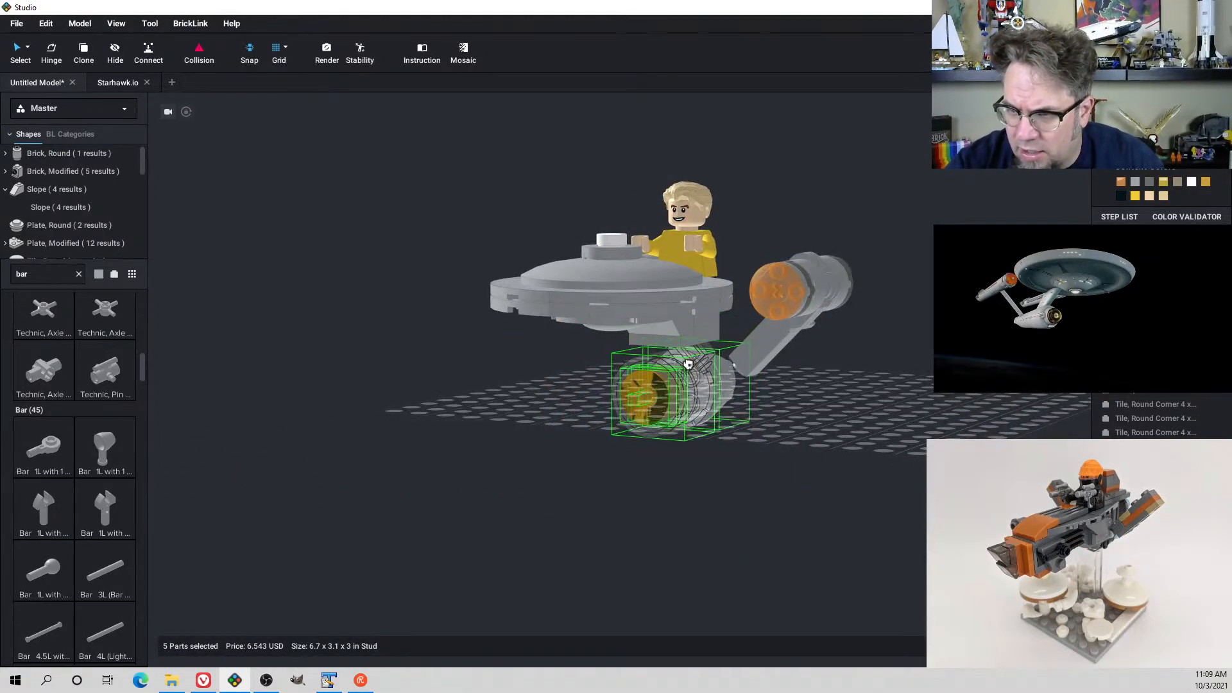
pyautogui.moveTo(688, 364); pyautogui.dragTo(663, 369, button='right')
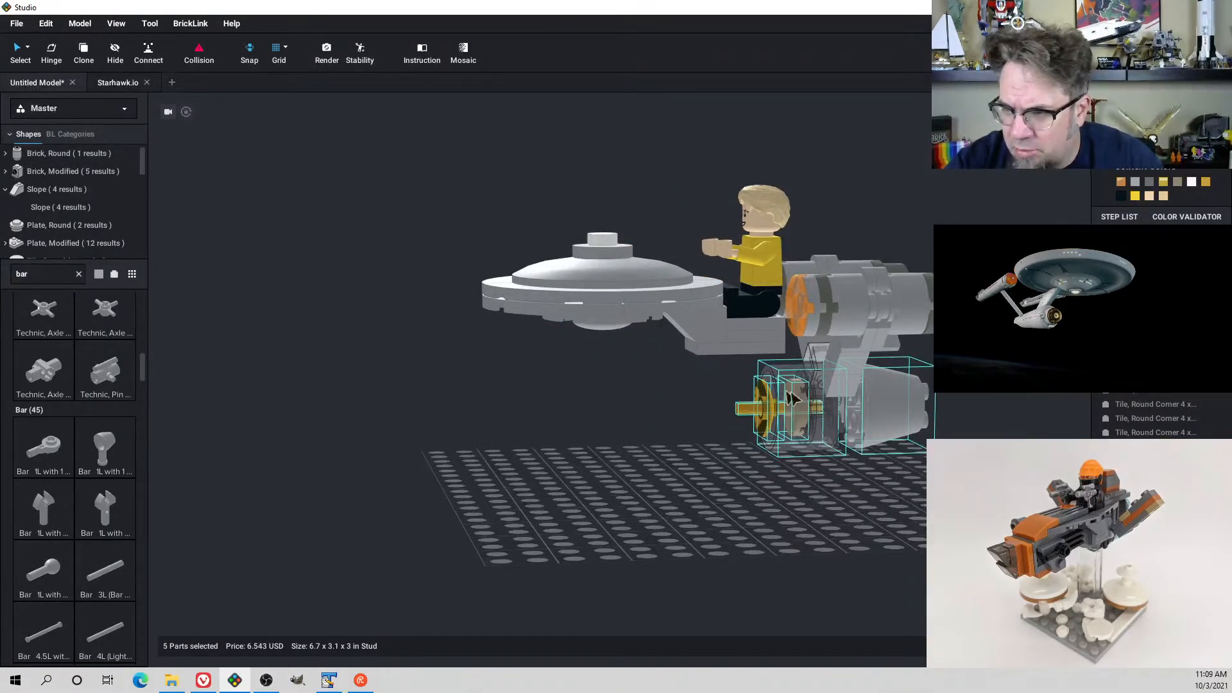
# Shift the deflector hull forward and centre it below the saucer's neck between the two nacelle struts
pyautogui.moveTo(787, 409); pyautogui.dragTo(760, 398)
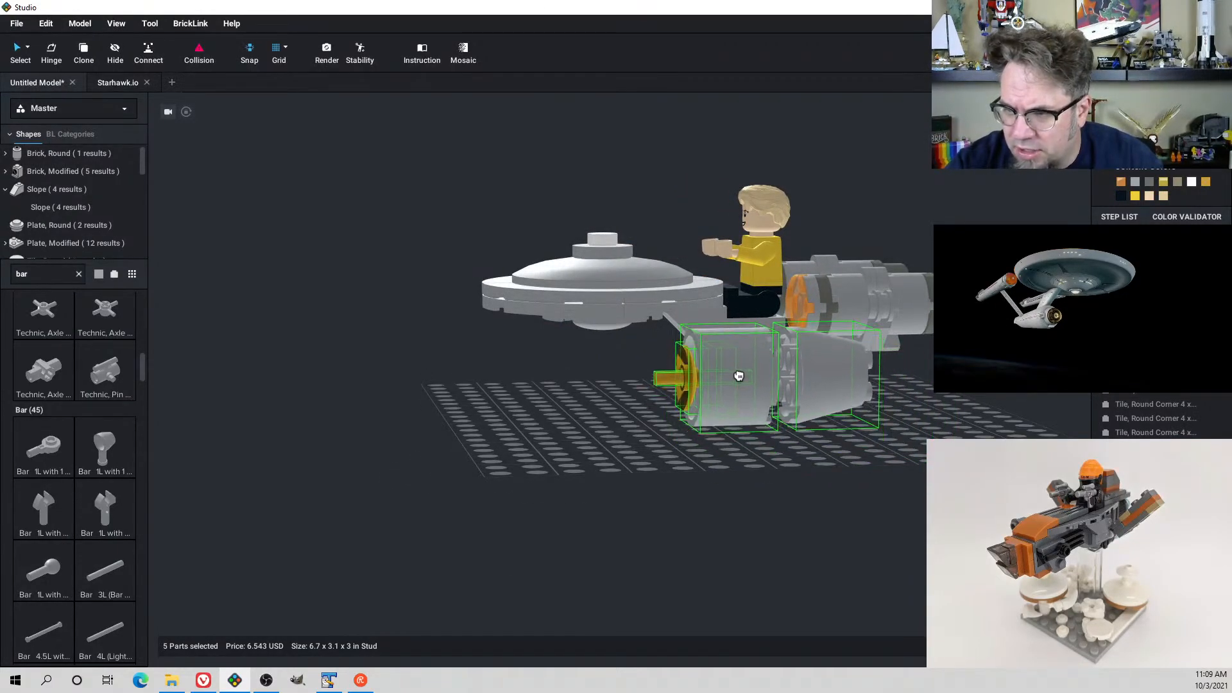
pyautogui.moveTo(738, 363)
pyautogui.mouseDown(button='right')
pyautogui.moveTo(784, 371)
pyautogui.moveTo(716, 361)
pyautogui.mouseUp(button='right')
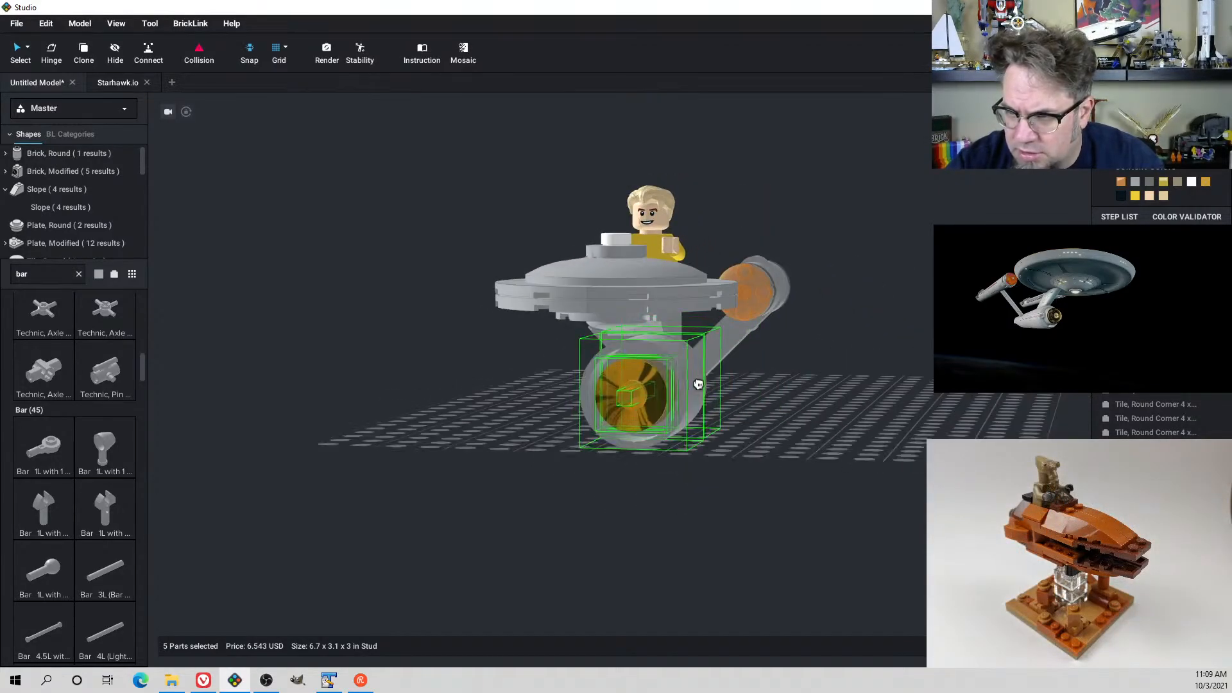
pyautogui.moveTo(698, 383); pyautogui.dragTo(704, 366)
pyautogui.moveTo(698, 375); pyautogui.dragTo(695, 297, button='right')
pyautogui.moveTo(695, 297); pyautogui.dragTo(735, 366)
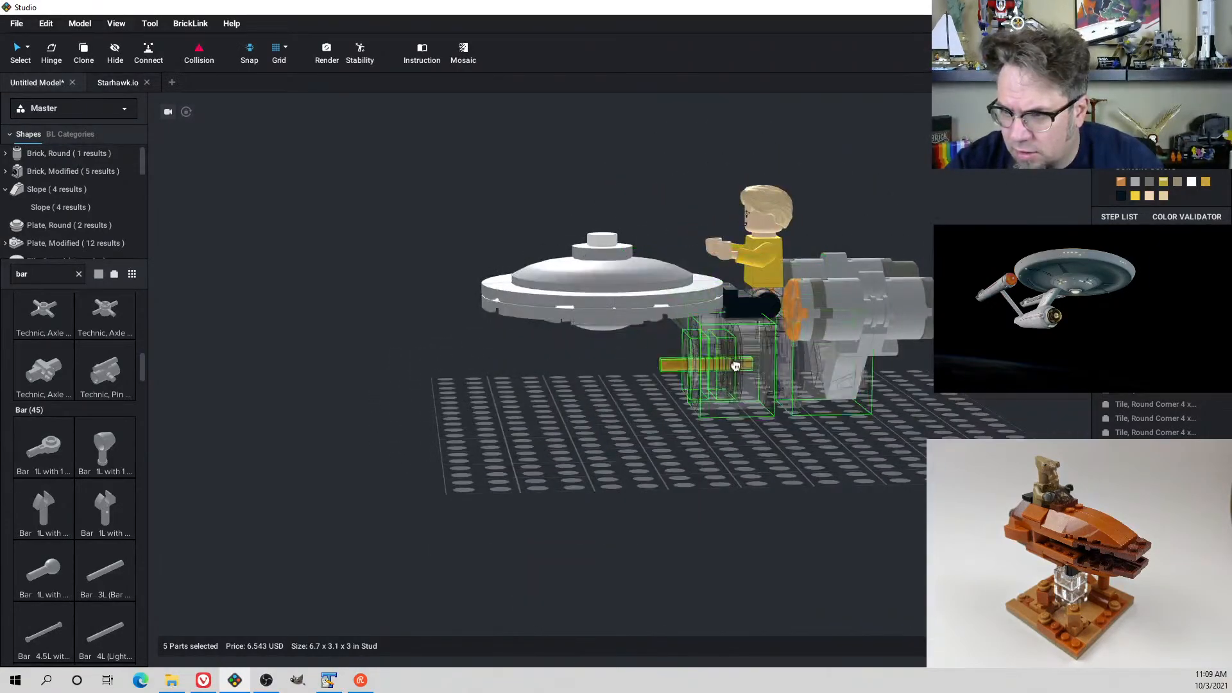
pyautogui.moveTo(726, 360); pyautogui.dragTo(739, 399, button='right')
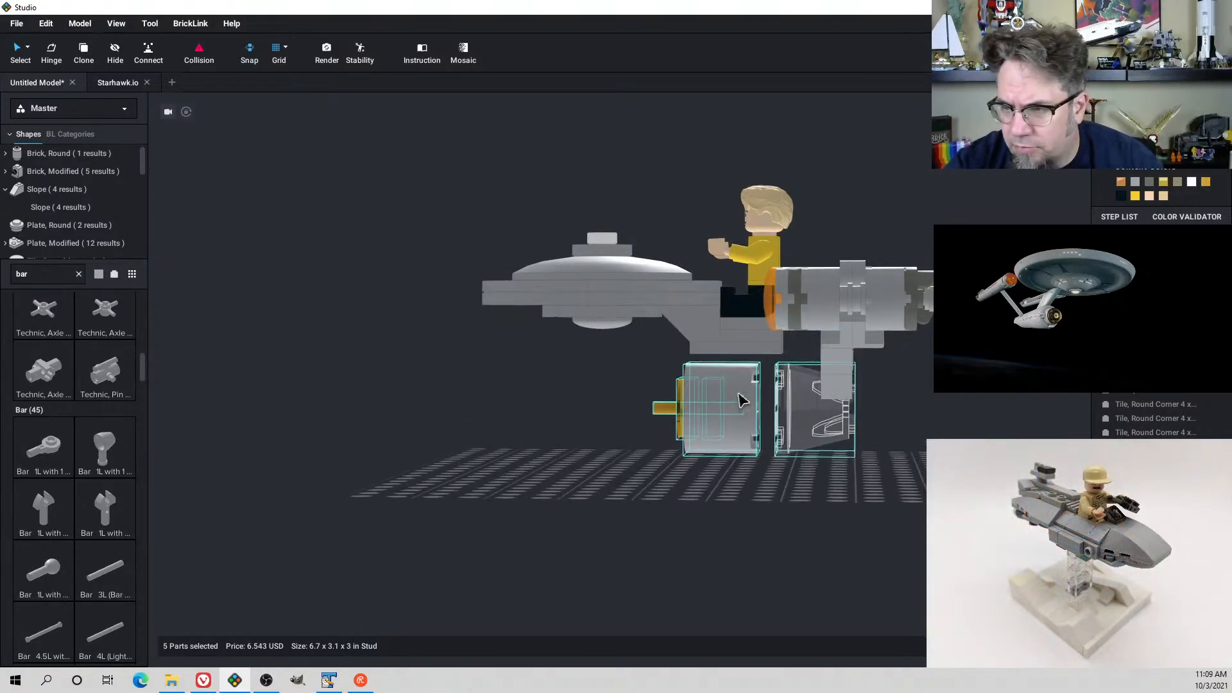
pyautogui.moveTo(739, 399); pyautogui.dragTo(803, 399, button='right')
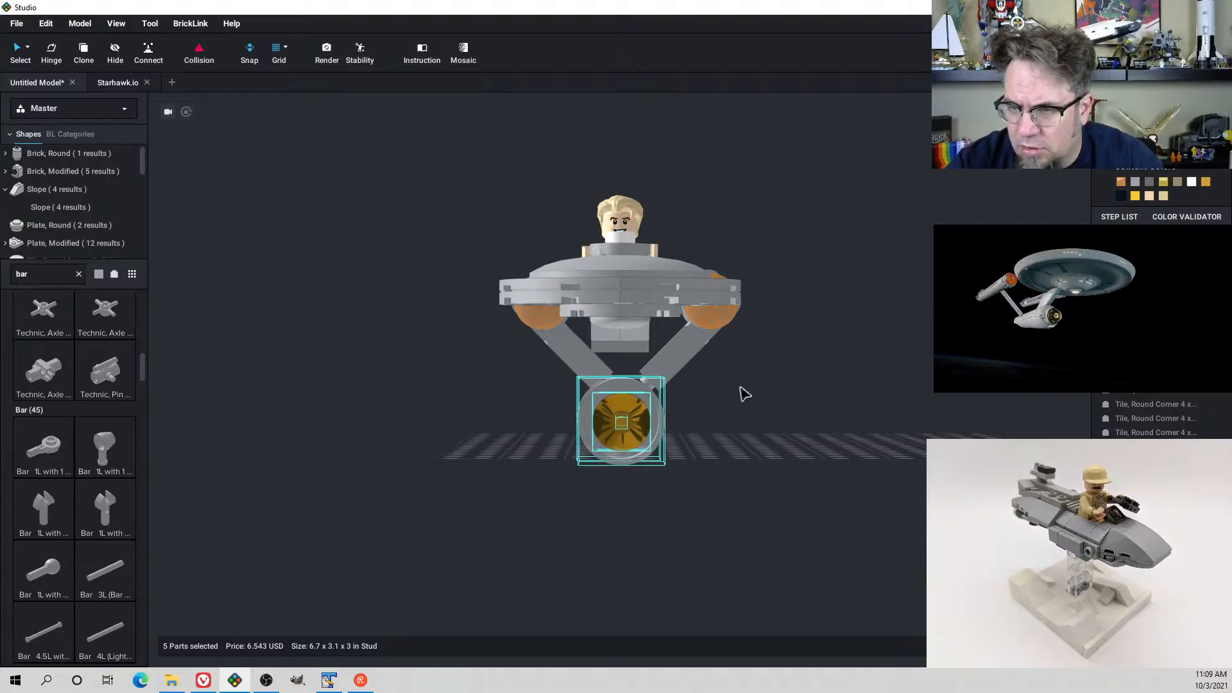
# Delete the lowest part of each nacelle strut, on both sides of the deflector hull
pyautogui.moveTo(720, 394); pyautogui.dragTo(812, 371, button='right')
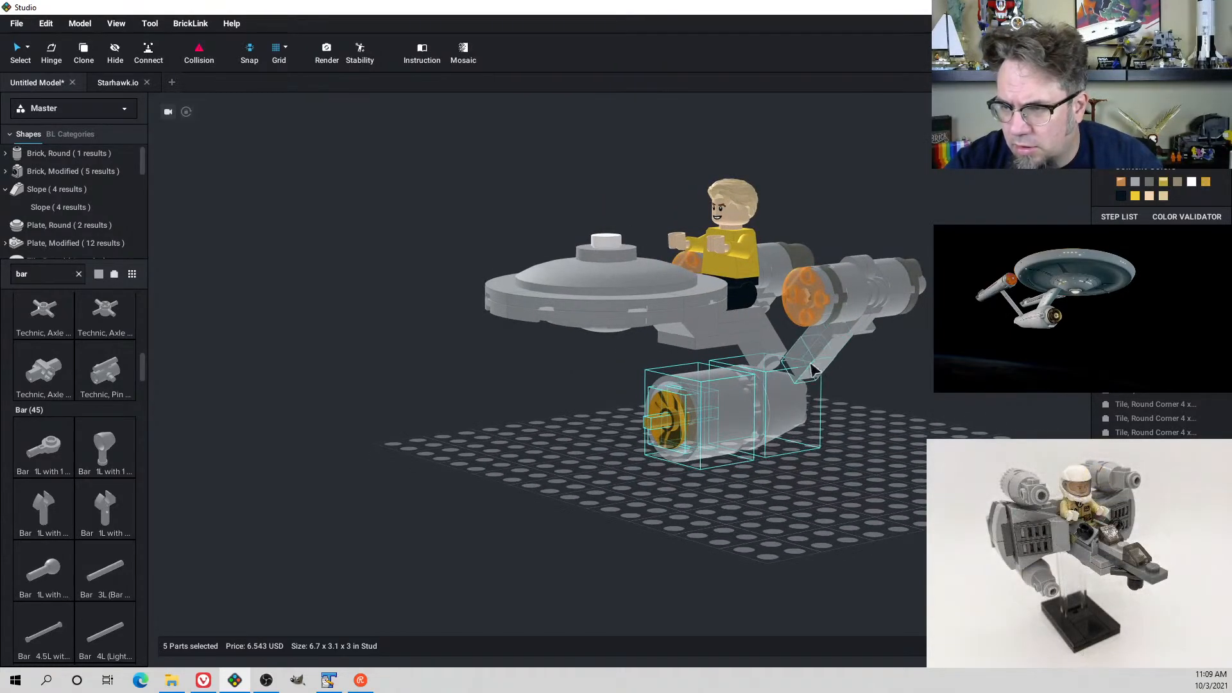
pyautogui.press('Delete')
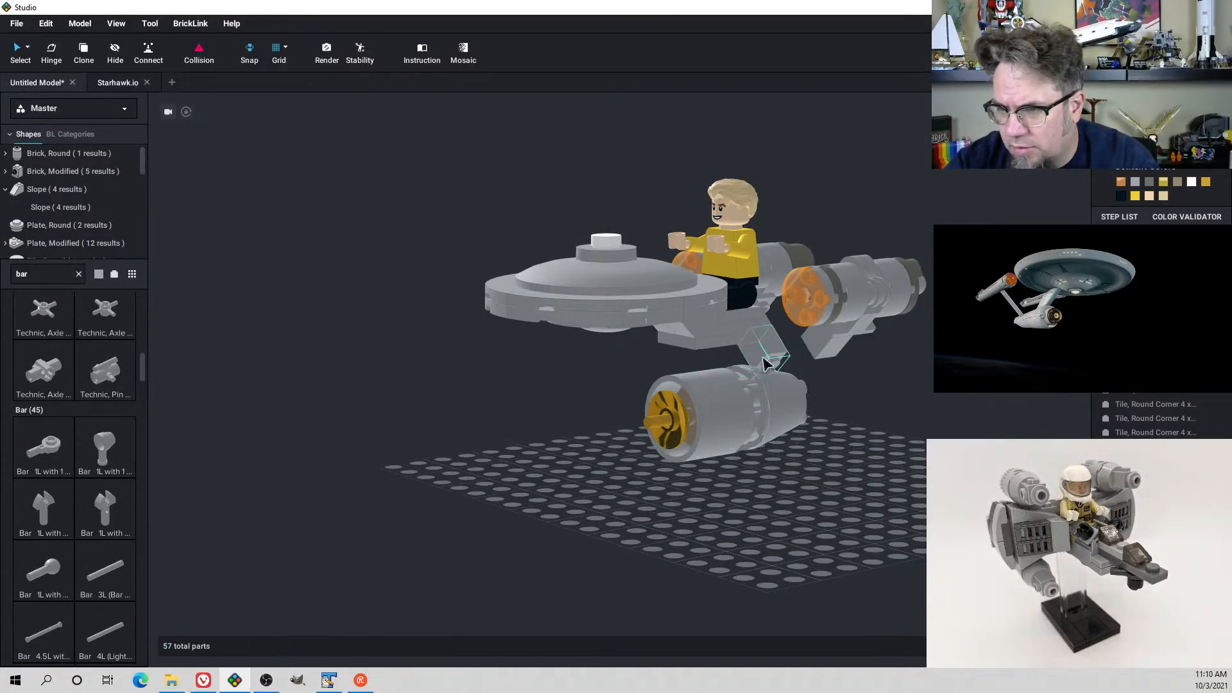
pyautogui.moveTo(788, 396); pyautogui.dragTo(805, 460, button='right')
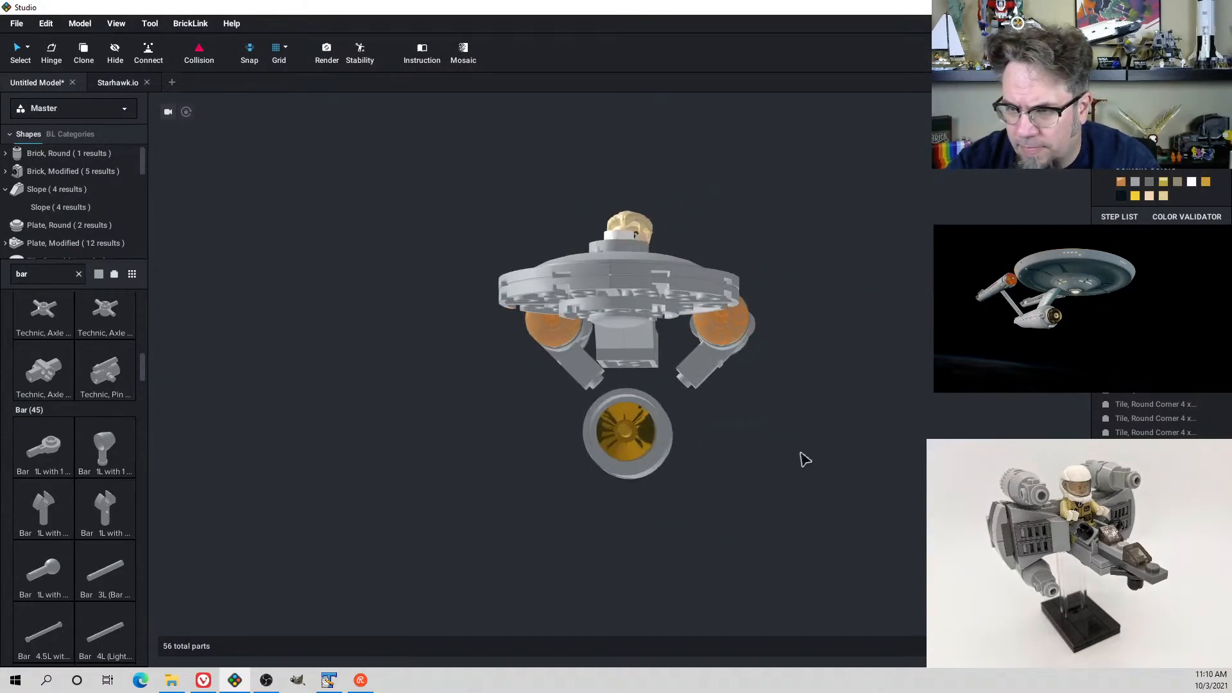
# Check the Enterprise reference view, then raise the five-part deflector hull until it sits directly beneath the neck
pyautogui.moveTo(592, 407); pyautogui.dragTo(713, 429, button='right')
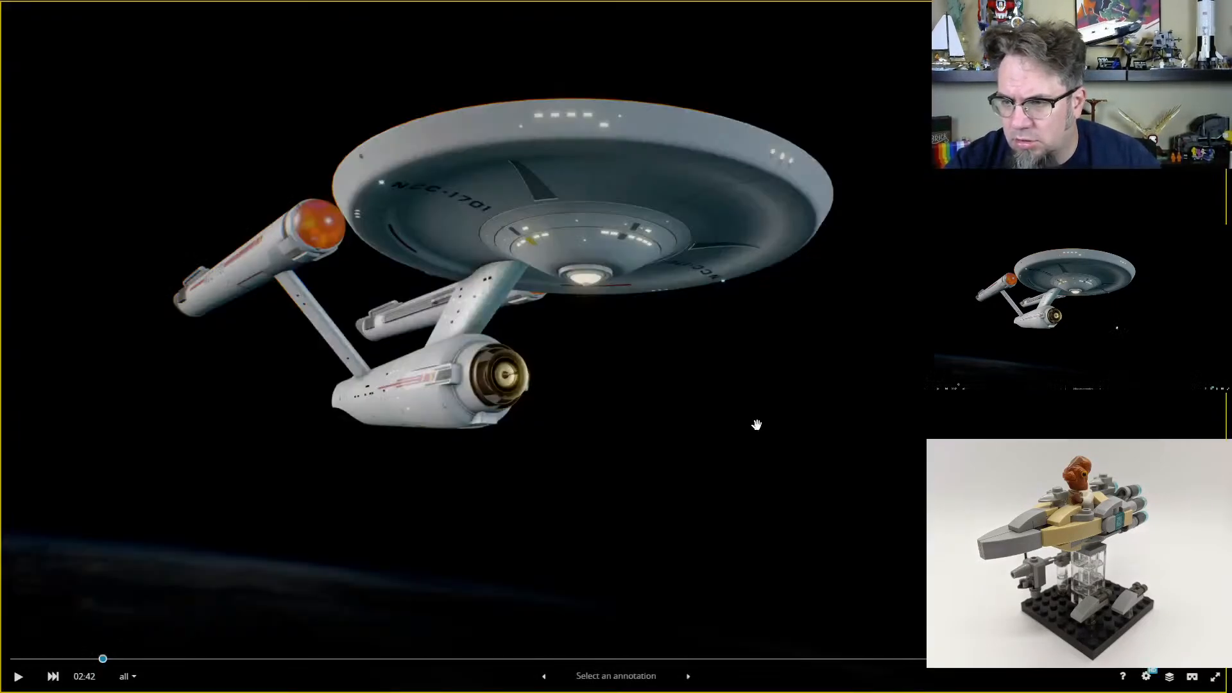
pyautogui.moveTo(678, 412); pyautogui.dragTo(547, 426)
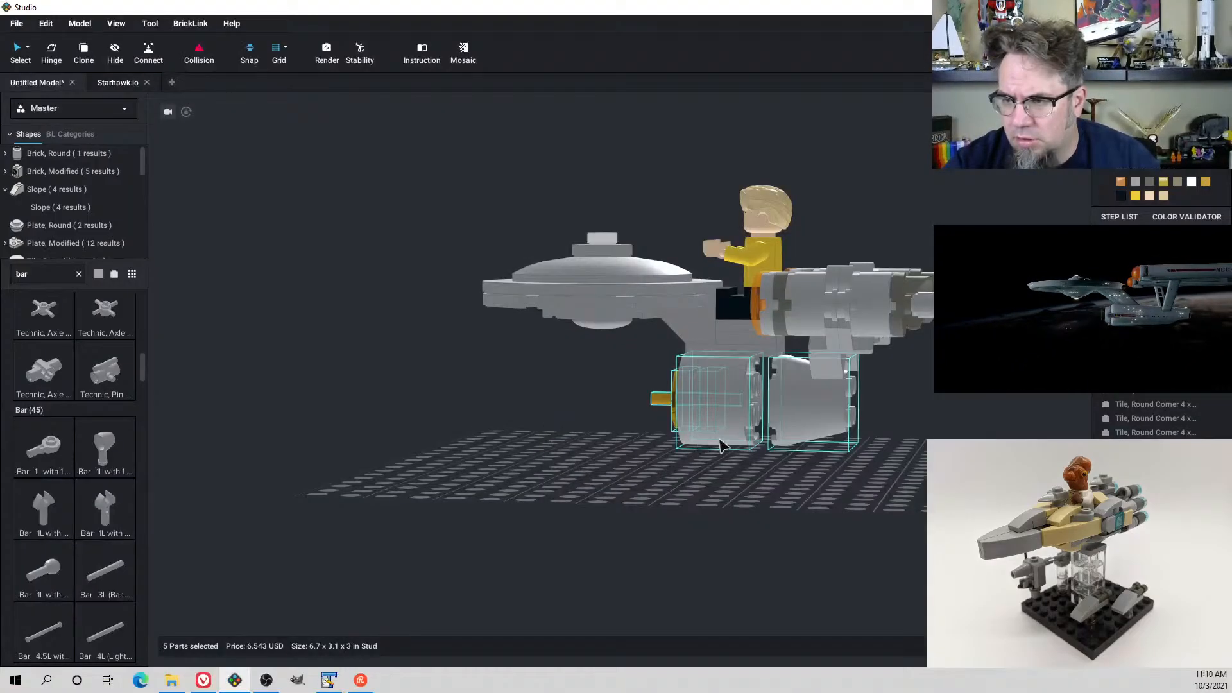
pyautogui.moveTo(757, 449); pyautogui.dragTo(735, 409, button='right')
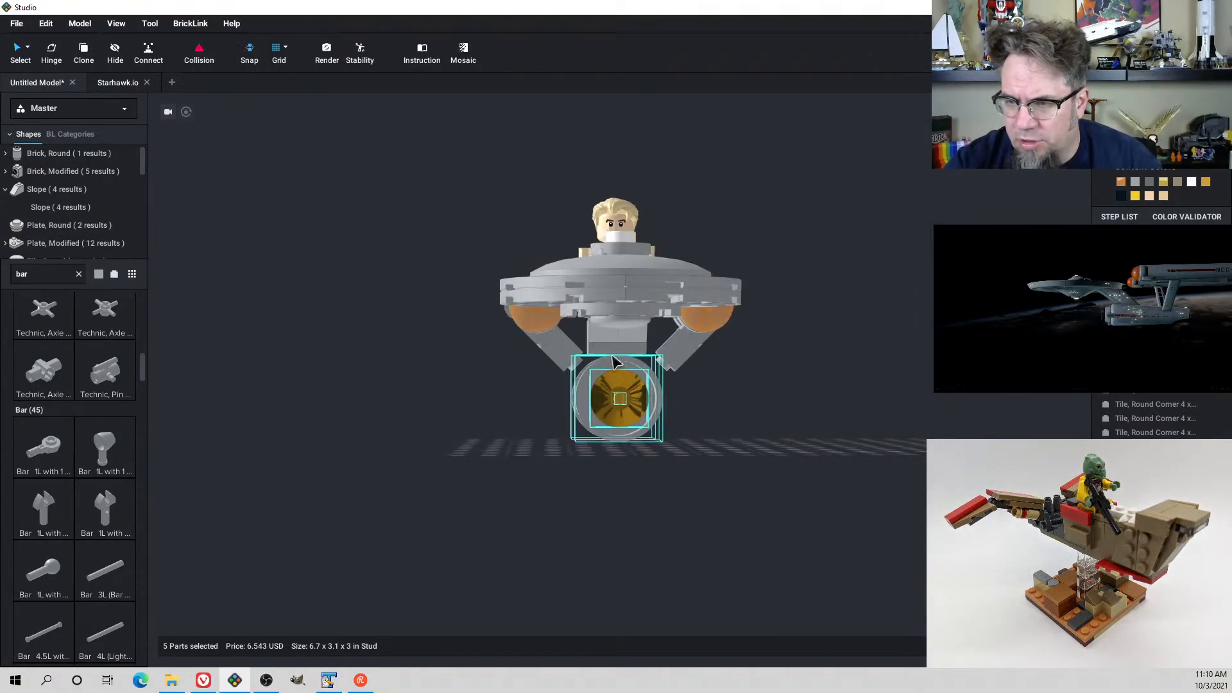
pyautogui.moveTo(634, 374); pyautogui.dragTo(633, 401, button='right')
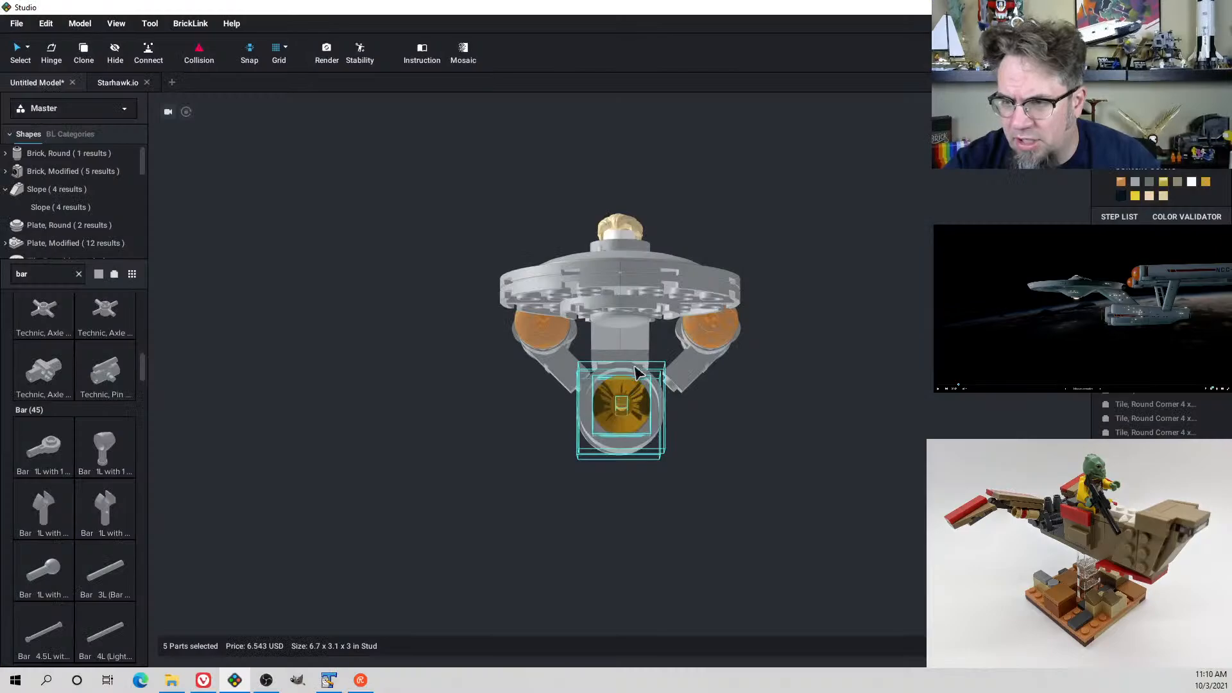
pyautogui.scroll(3, 632, 392)
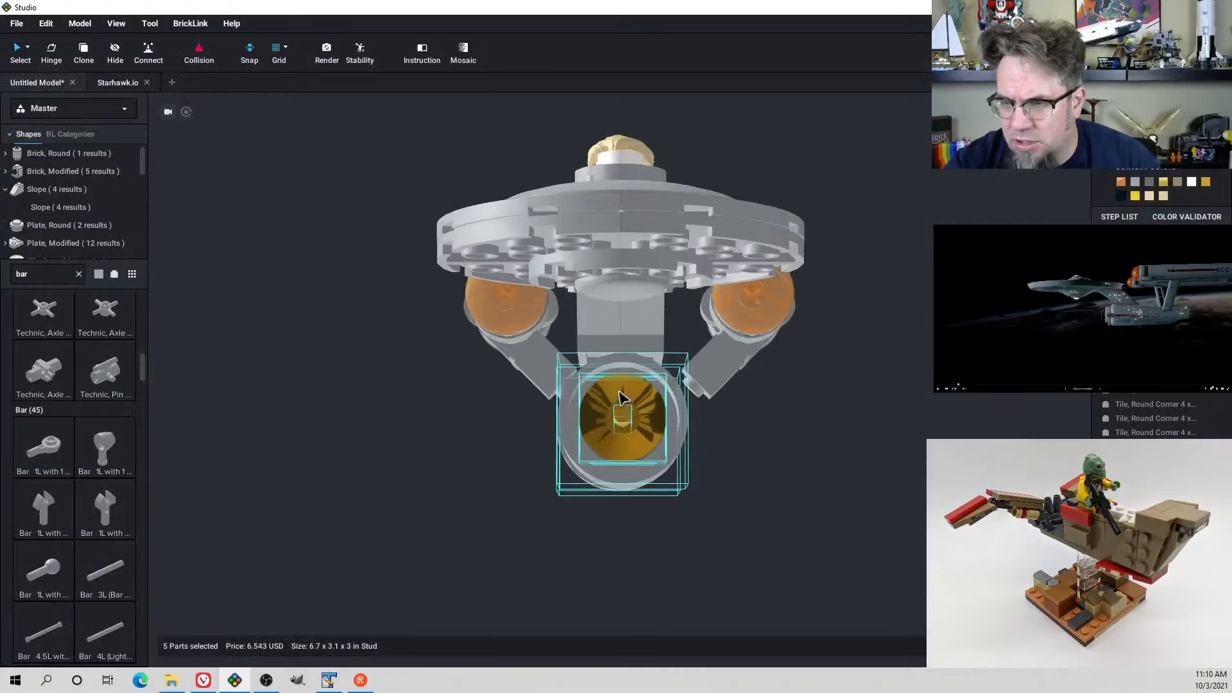
pyautogui.moveTo(695, 379); pyautogui.dragTo(725, 380, button='right')
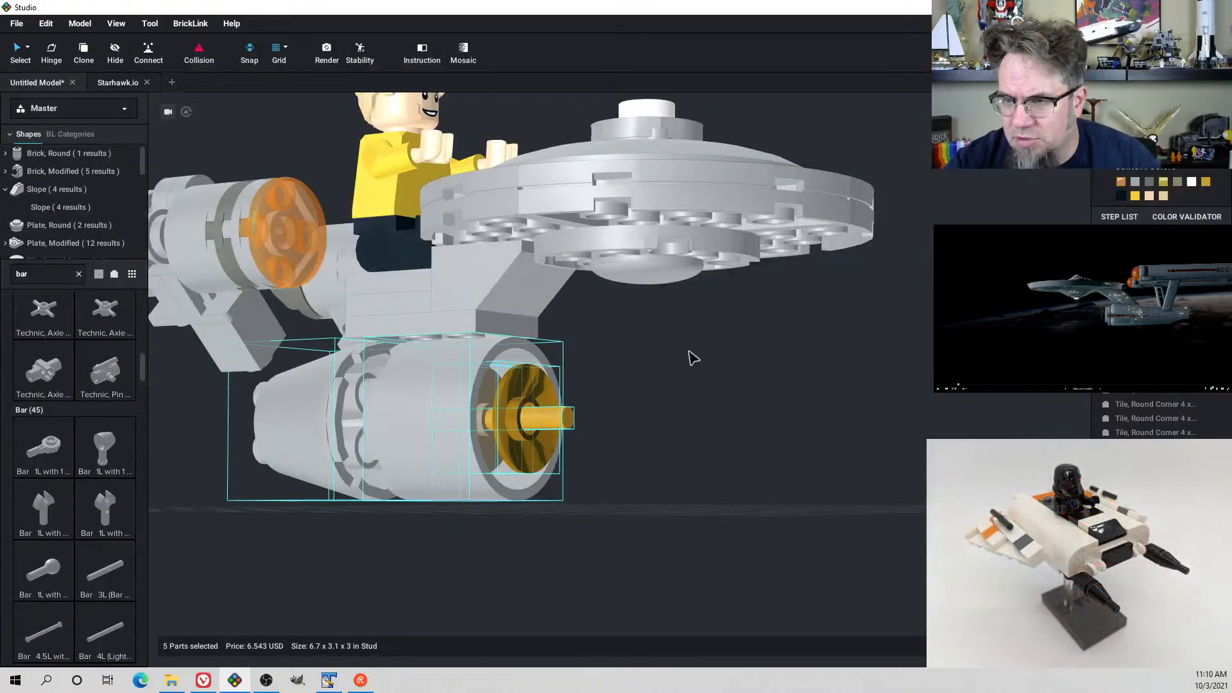
# Delete the round dish from the centre of the saucer's underside
pyautogui.moveTo(691, 357)
pyautogui.mouseDown(button='right')
pyautogui.moveTo(714, 346)
pyautogui.moveTo(724, 360)
pyautogui.moveTo(712, 351)
pyautogui.mouseUp(button='right')
pyautogui.click(668, 273)
pyautogui.press('Delete')
pyautogui.moveTo(668, 270); pyautogui.dragTo(672, 300, button='right')
pyautogui.moveTo(628, 258); pyautogui.dragTo(606, 237, button='right')
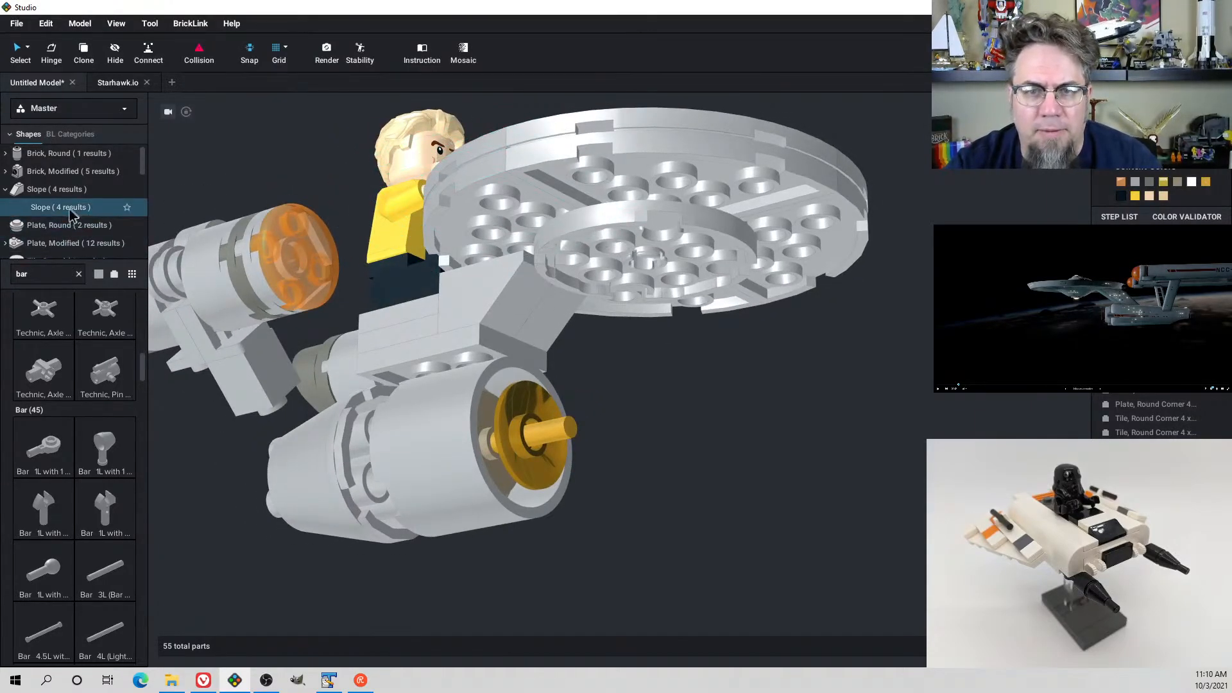
# Clear the part search and attach a Plate, Round 2 x 2 with Axle Hole to the centre of the saucer's underside
pyautogui.click(79, 274)
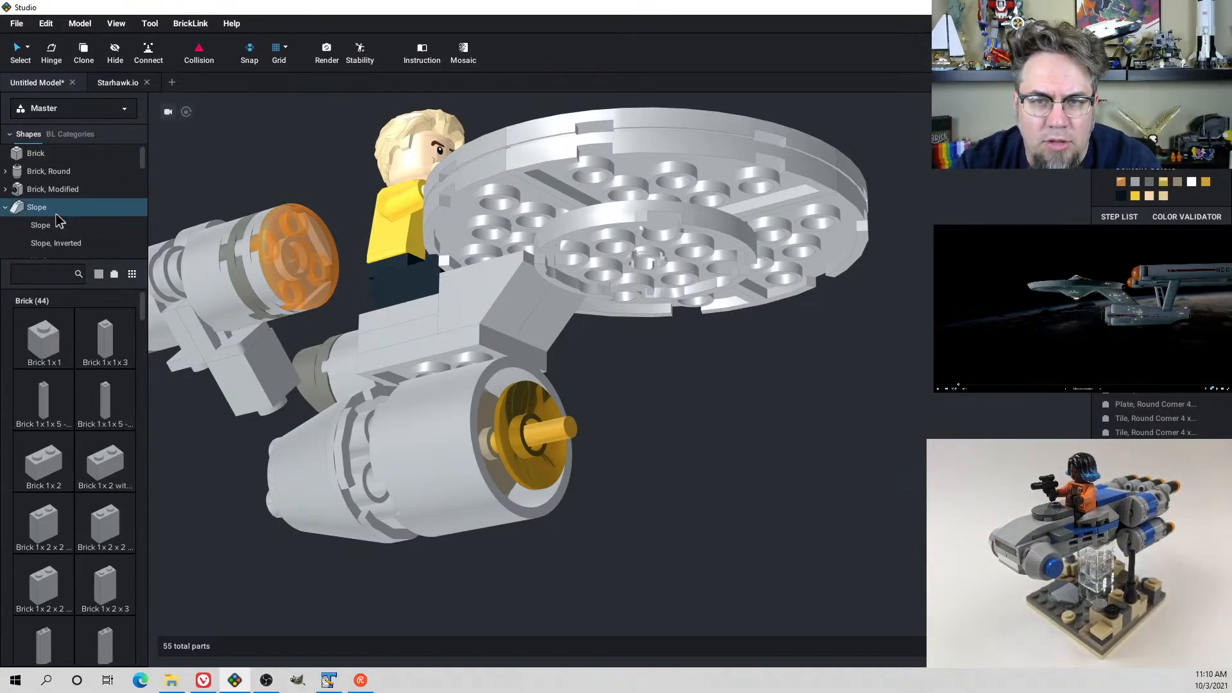
pyautogui.scroll(-3, 61, 218)
pyautogui.click(71, 219)
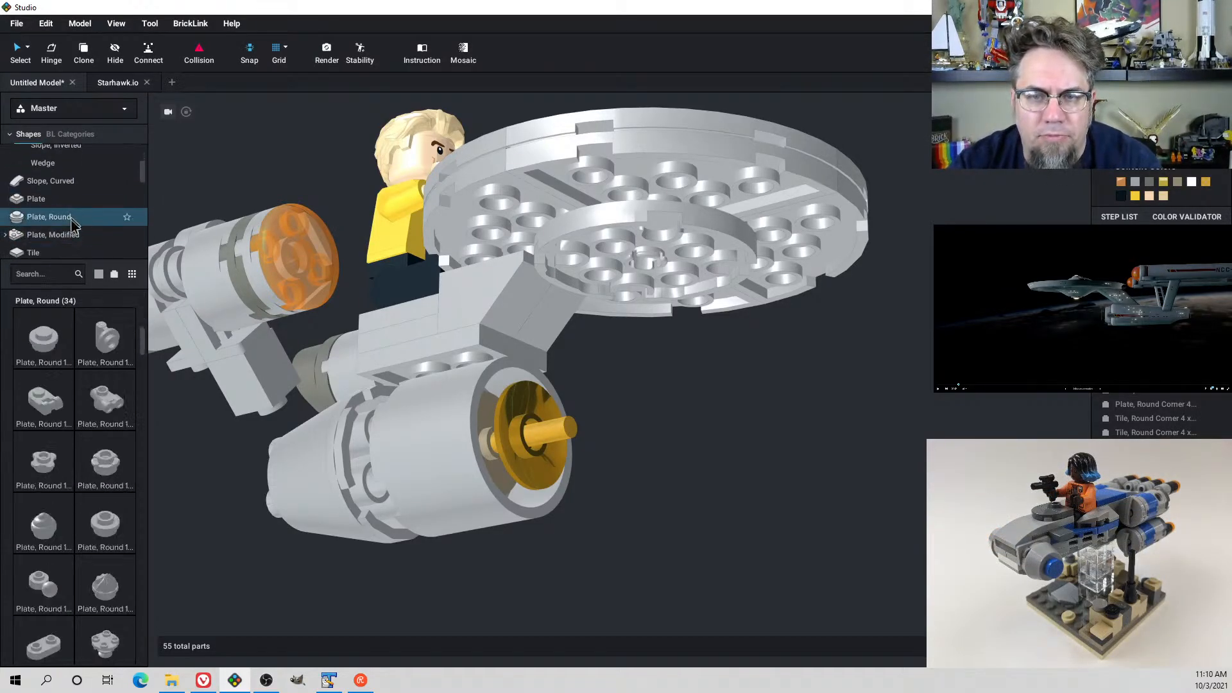
pyautogui.scroll(-3, 86, 515)
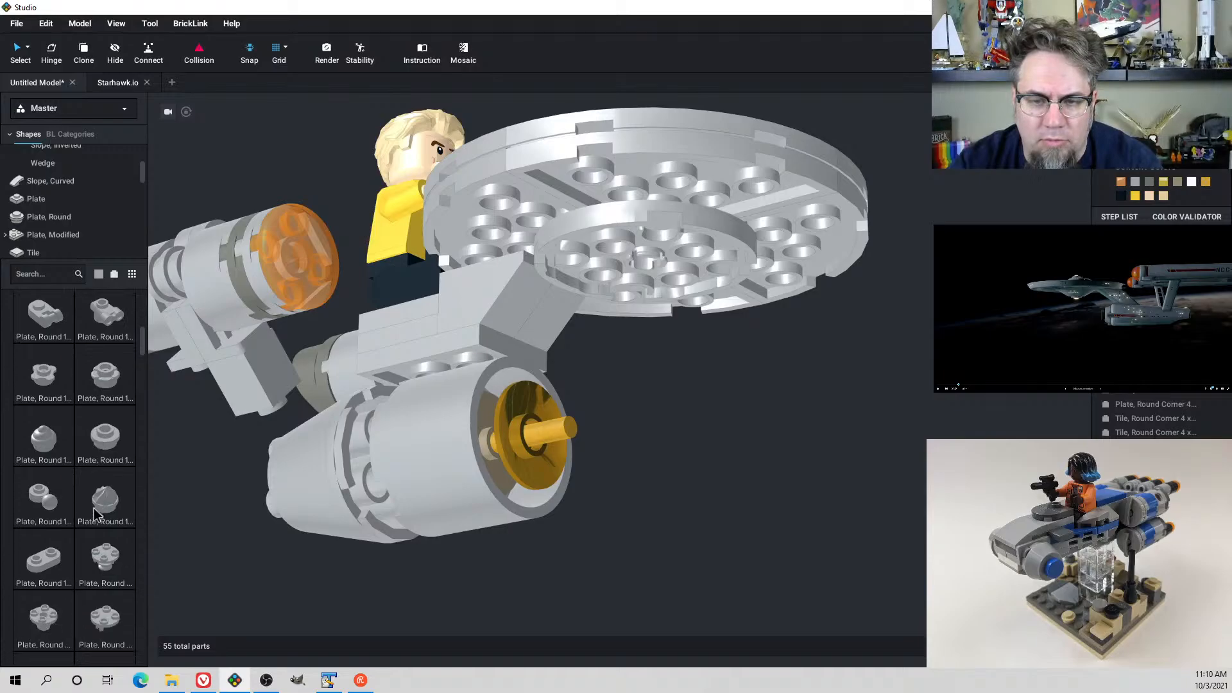
pyautogui.scroll(-2, 107, 569)
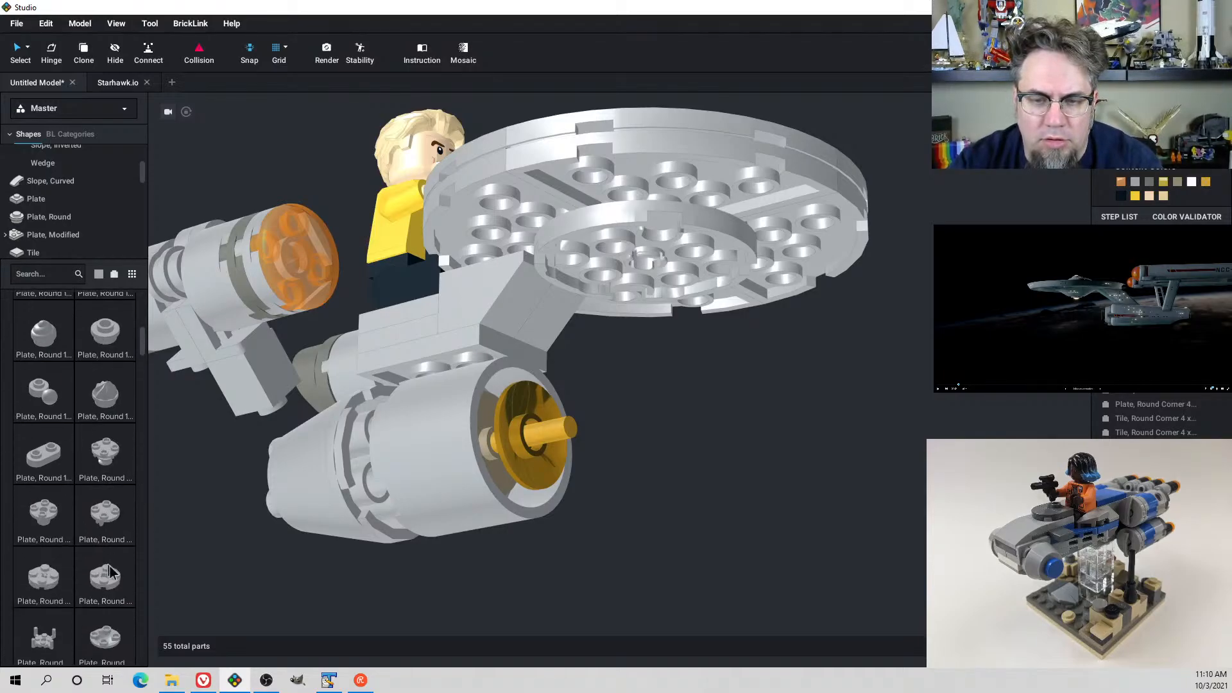
pyautogui.moveTo(106, 568); pyautogui.dragTo(656, 271)
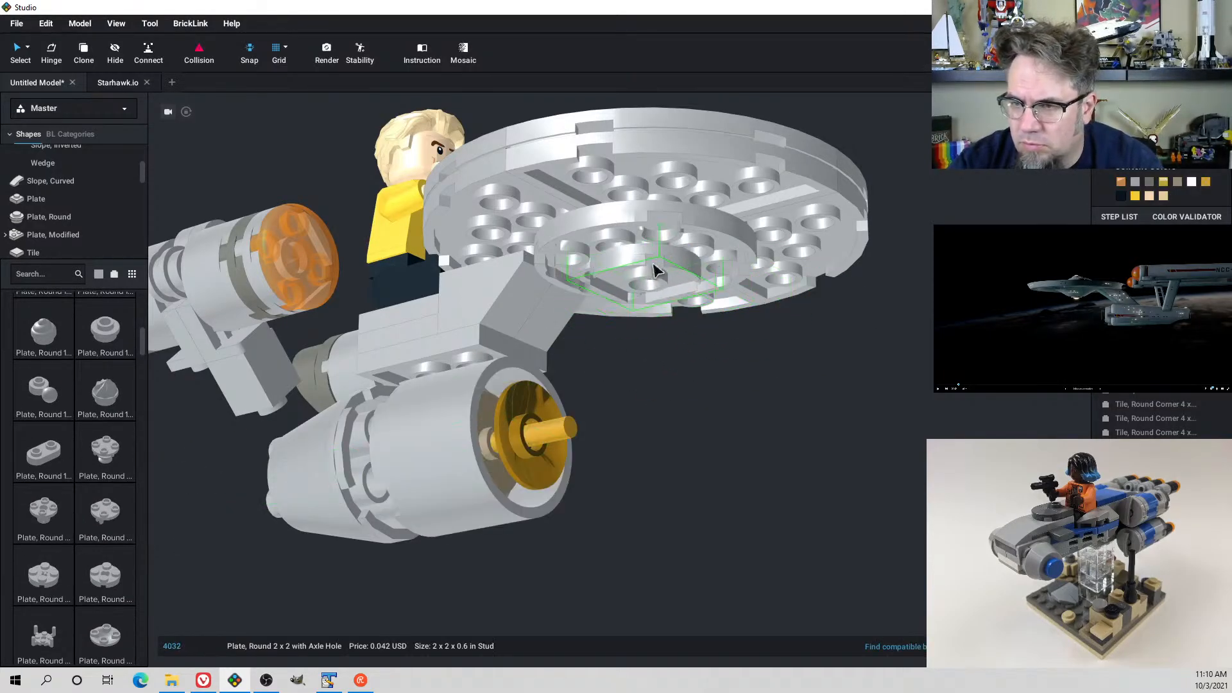
# Add a Plate, Round 1 x 1 under the 2 x 2 round plate beneath the saucer and colour it white
pyautogui.scroll(7, 100, 356)
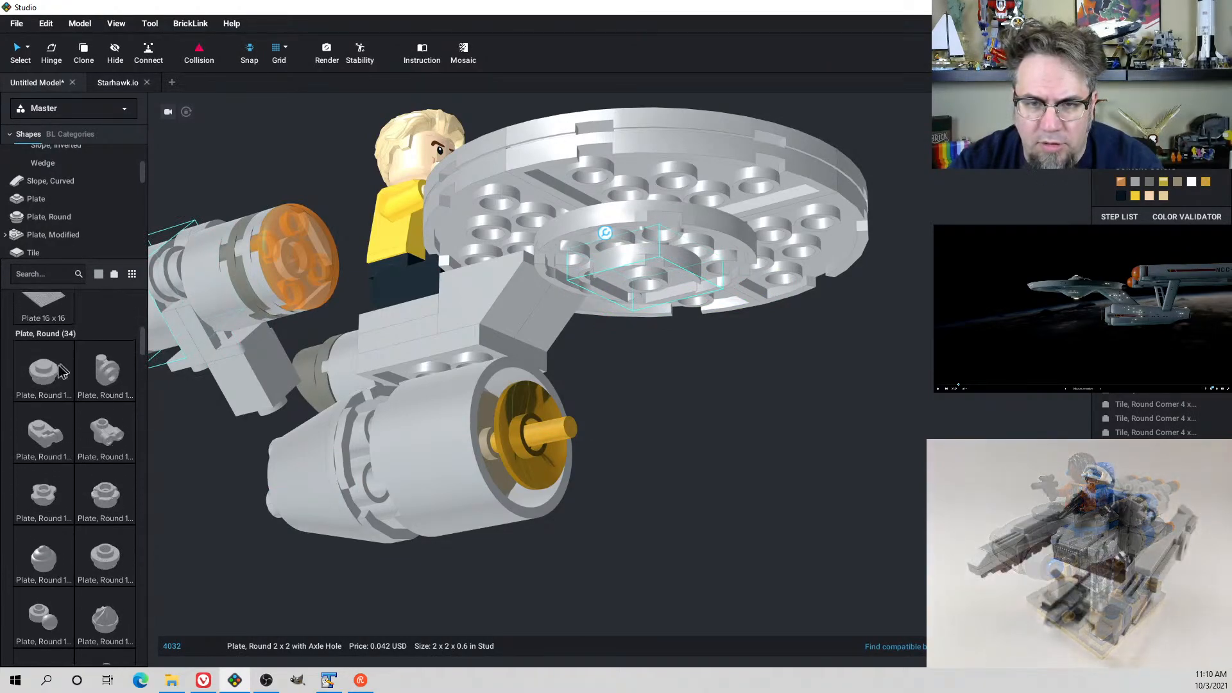
pyautogui.moveTo(44, 376); pyautogui.dragTo(645, 286)
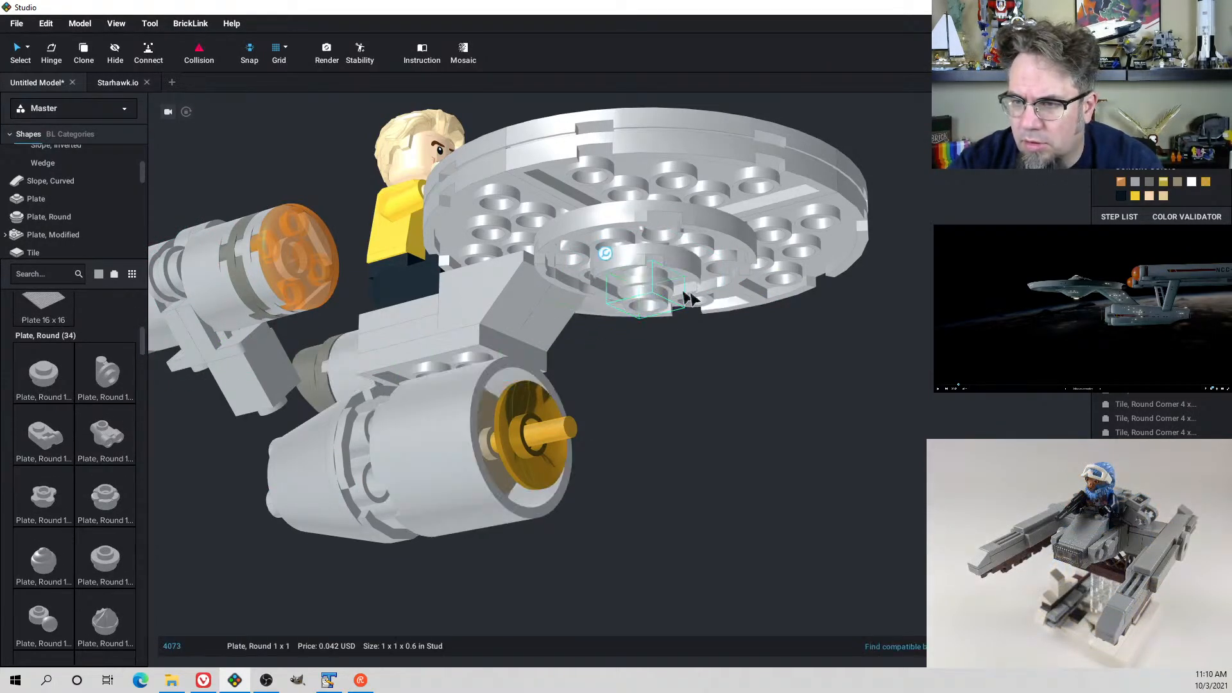
pyautogui.click(1192, 184)
pyautogui.moveTo(821, 347); pyautogui.dragTo(565, 417, button='right')
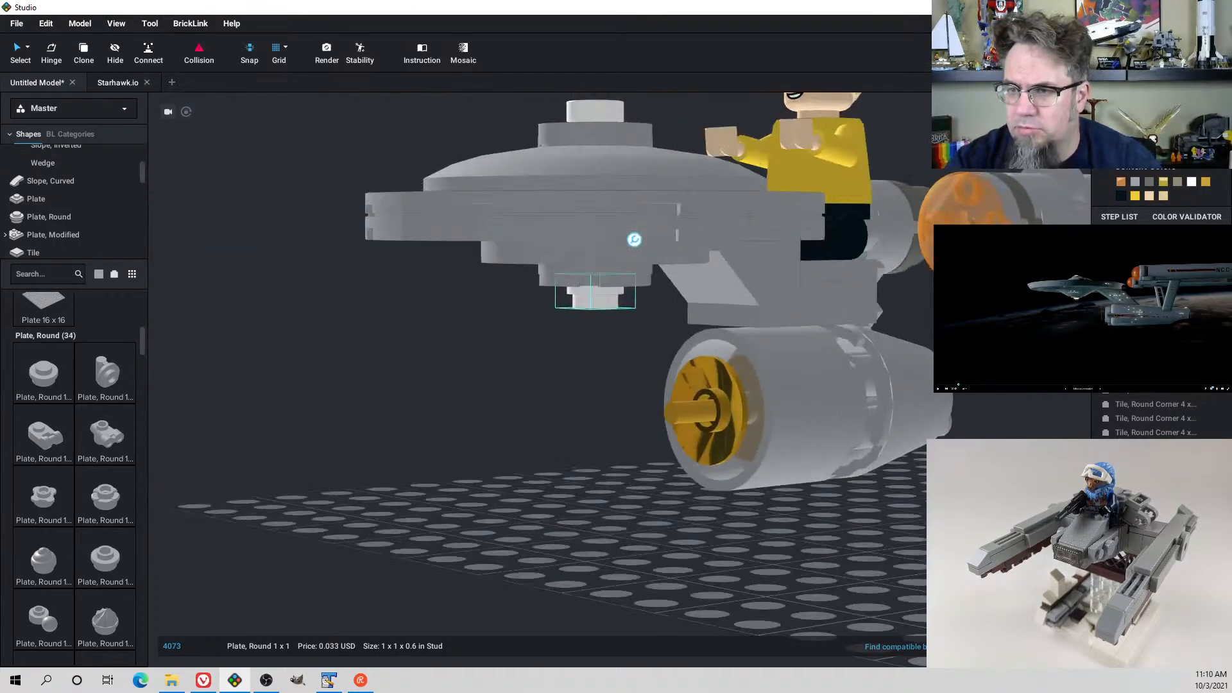
pyautogui.moveTo(924, 436); pyautogui.dragTo(898, 443, button='right')
pyautogui.moveTo(729, 455)
pyautogui.mouseDown(button='right')
pyautogui.moveTo(687, 445)
pyautogui.moveTo(737, 438)
pyautogui.moveTo(739, 454)
pyautogui.mouseUp(button='right')
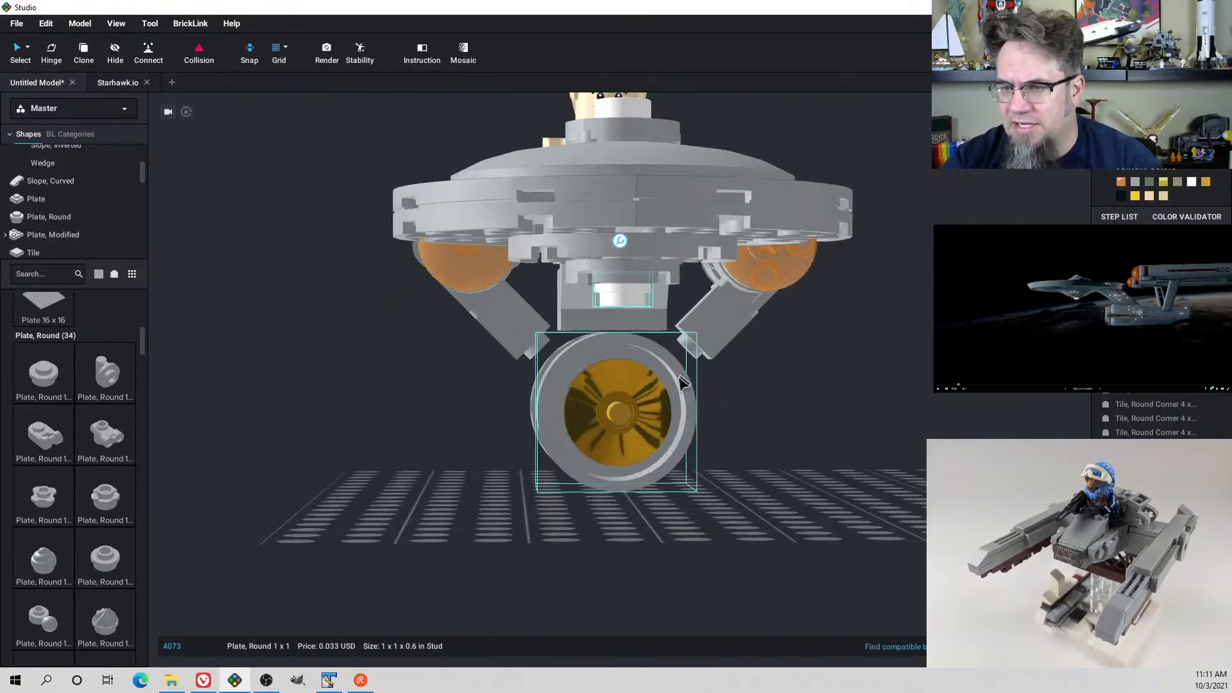
pyautogui.moveTo(682, 383); pyautogui.dragTo(682, 335, button='right')
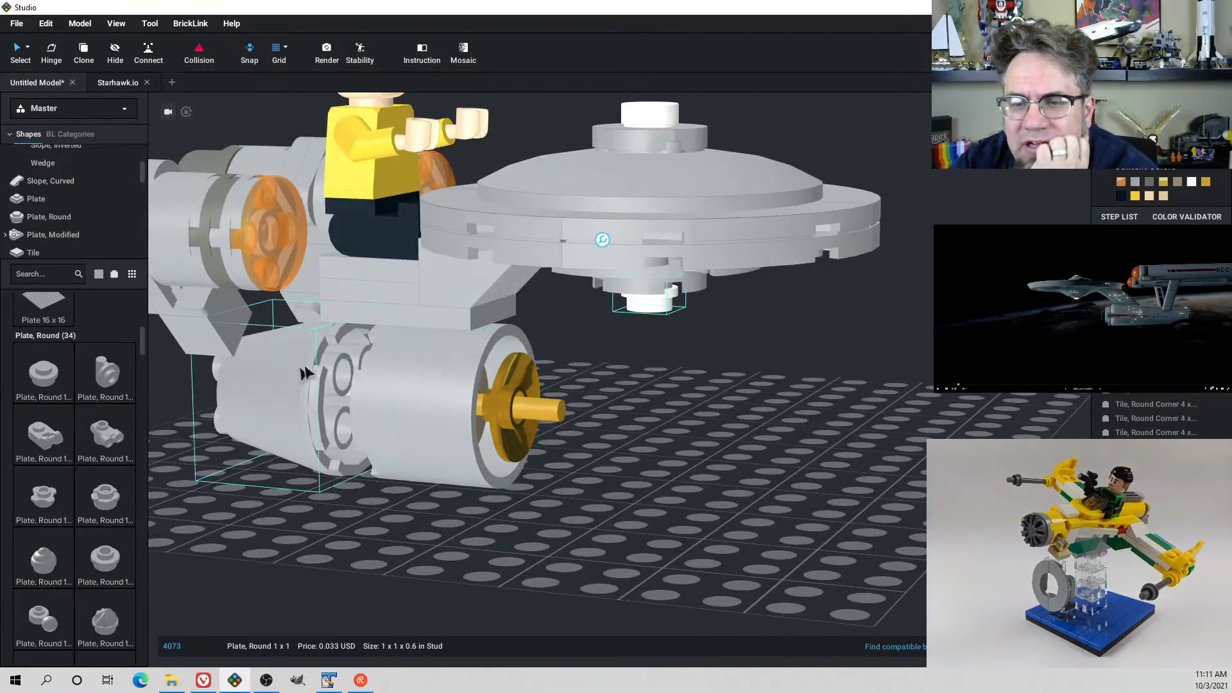
pyautogui.moveTo(347, 351); pyautogui.dragTo(549, 345, button='right')
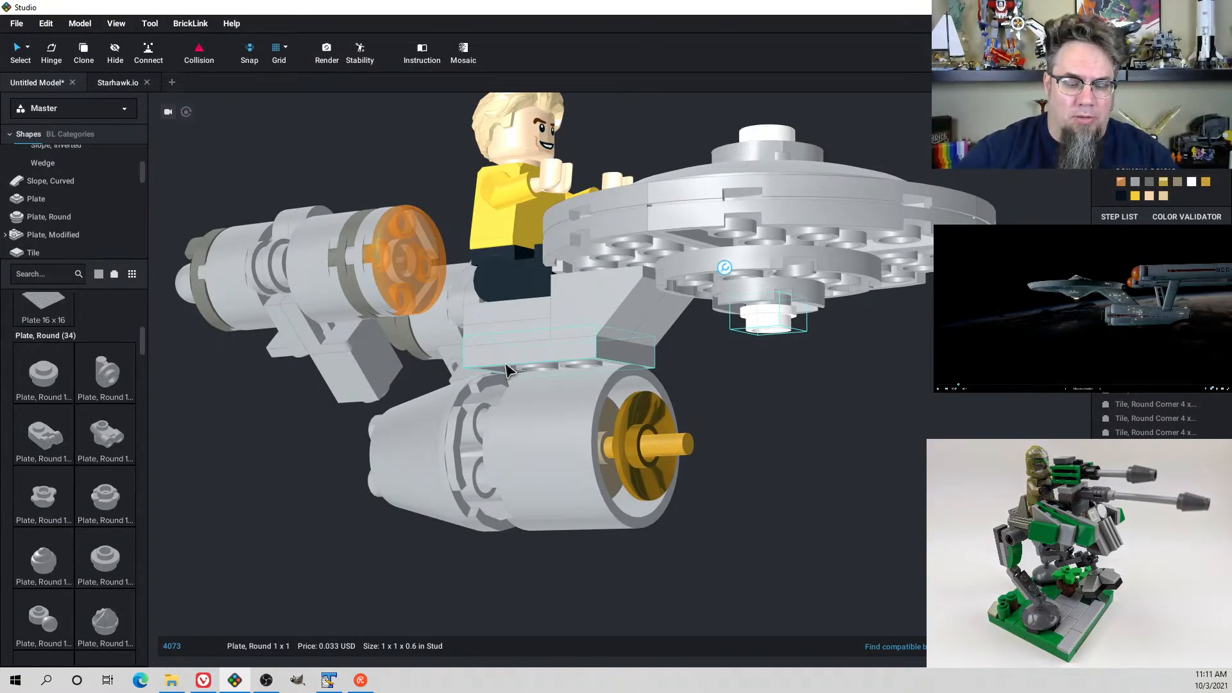
# Examine both nacelles and the deflector hull from behind and from above to check how they line up
pyautogui.moveTo(440, 434); pyautogui.dragTo(525, 439, button='right')
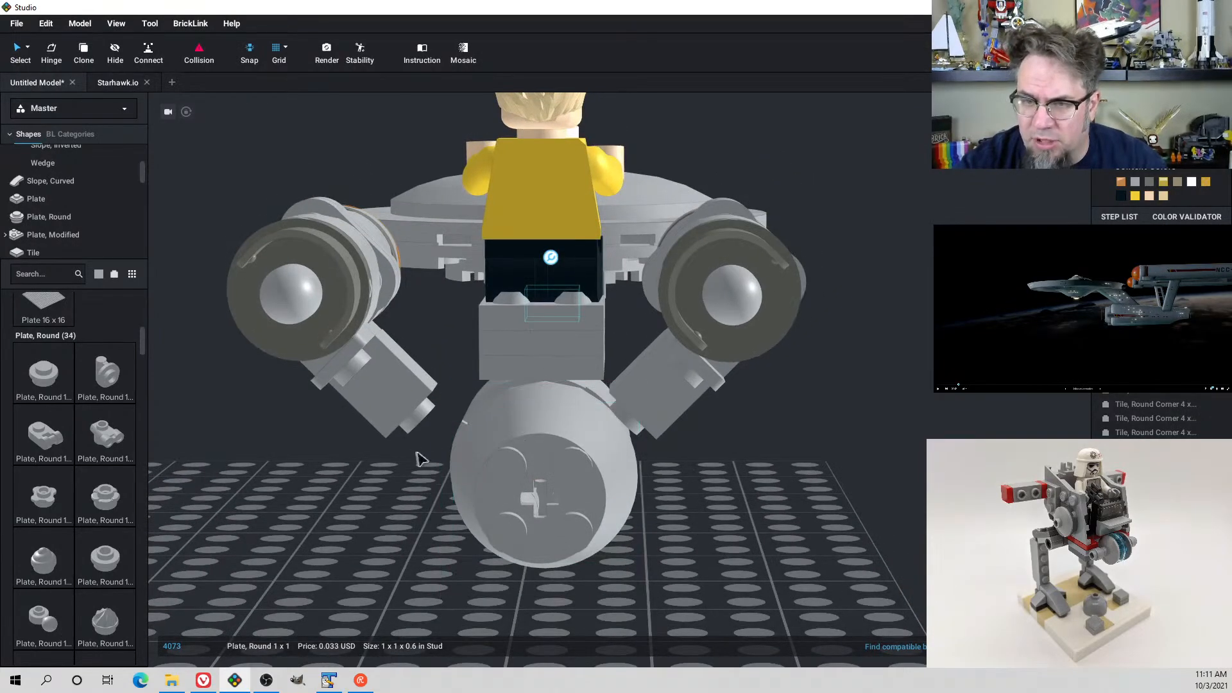
pyautogui.moveTo(420, 459); pyautogui.dragTo(513, 443, button='right')
pyautogui.moveTo(295, 226); pyautogui.dragTo(416, 609)
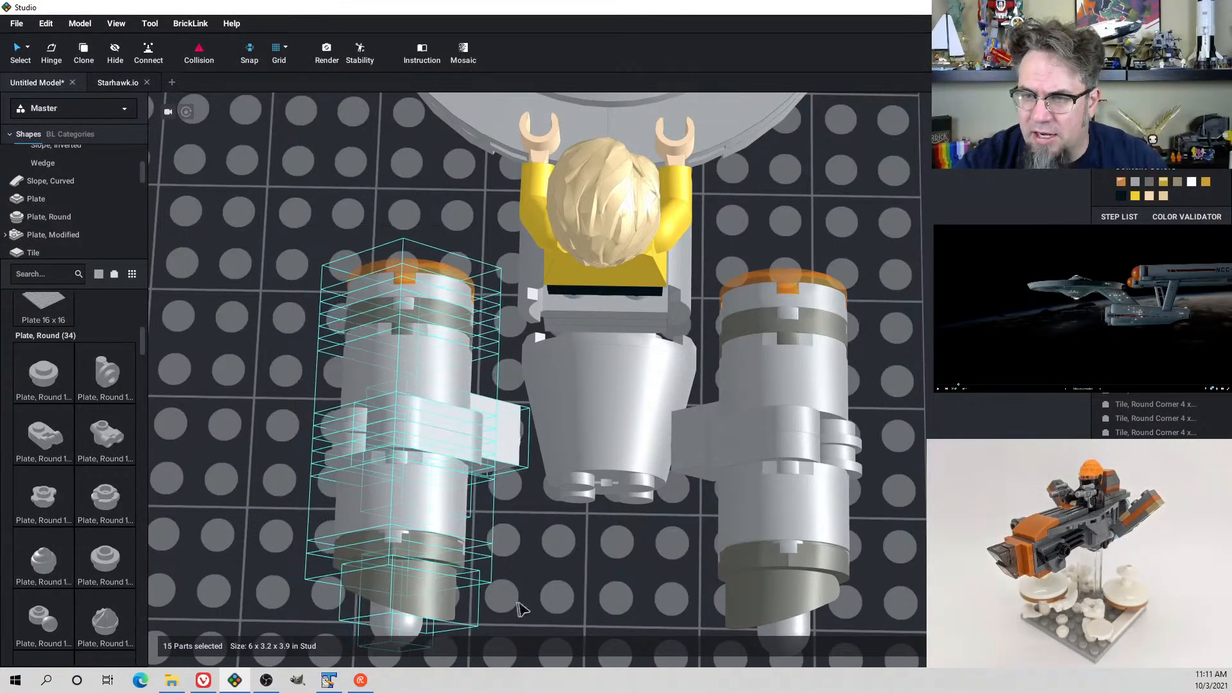
pyautogui.moveTo(571, 556); pyautogui.dragTo(510, 566, button='right')
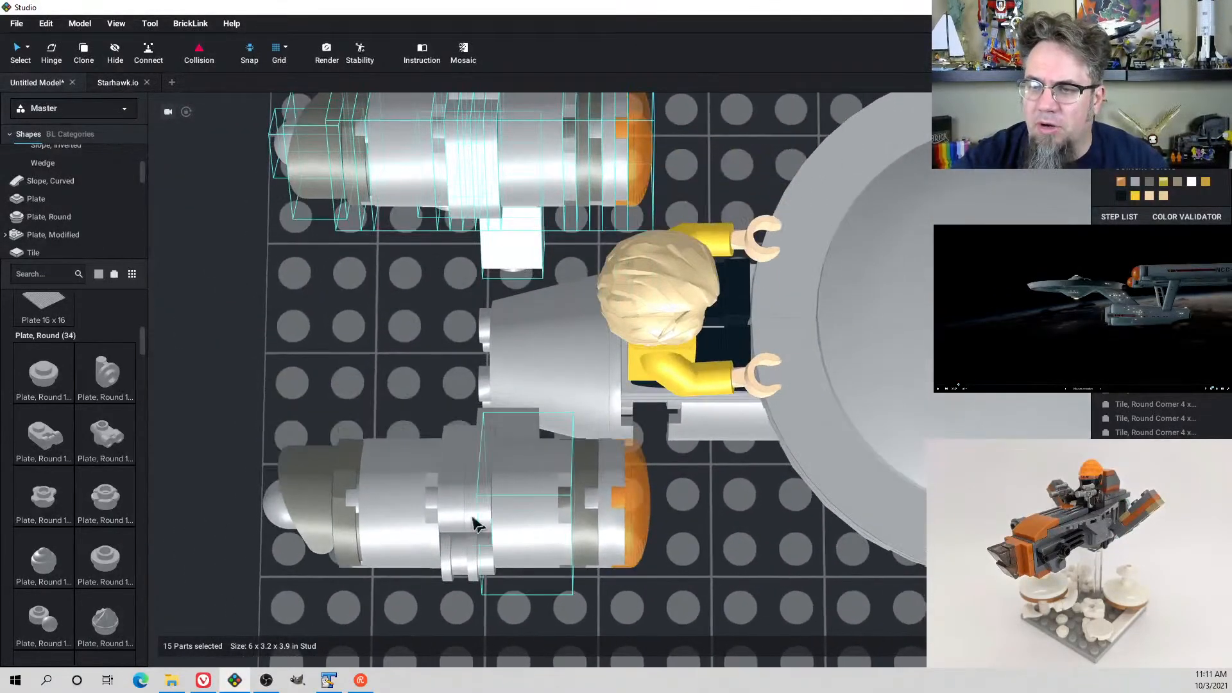
pyautogui.moveTo(476, 524); pyautogui.dragTo(572, 518, button='right')
pyautogui.click(586, 525)
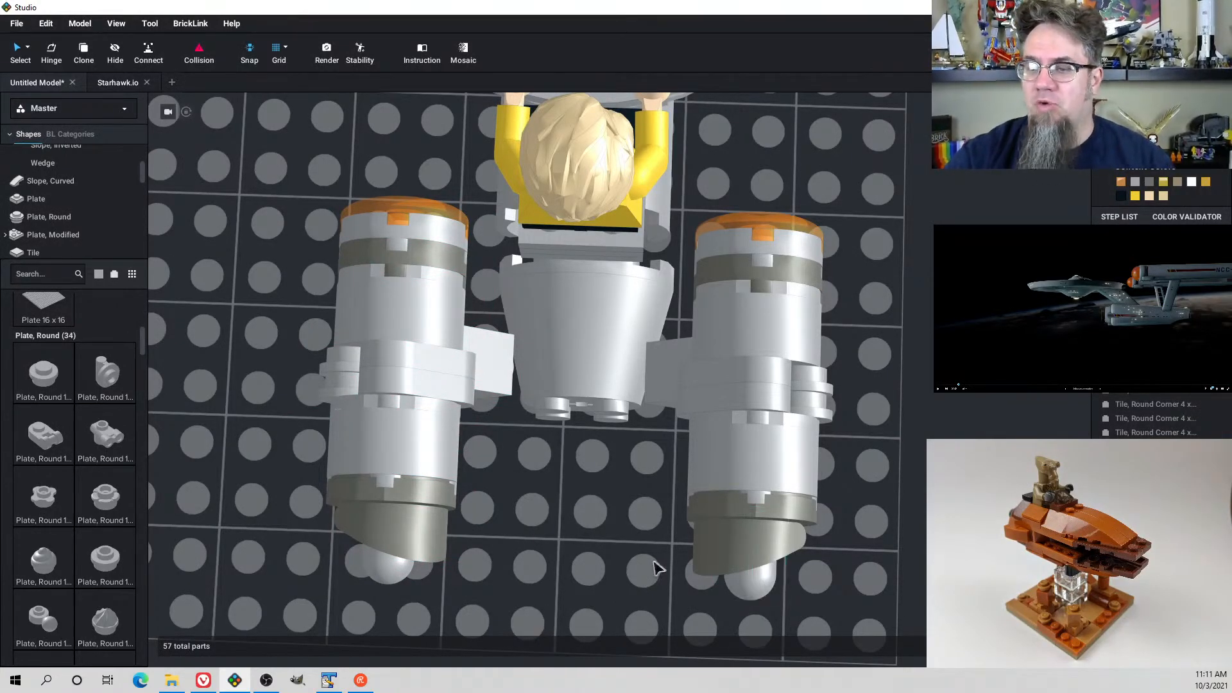
pyautogui.moveTo(654, 568); pyautogui.dragTo(661, 534, button='right')
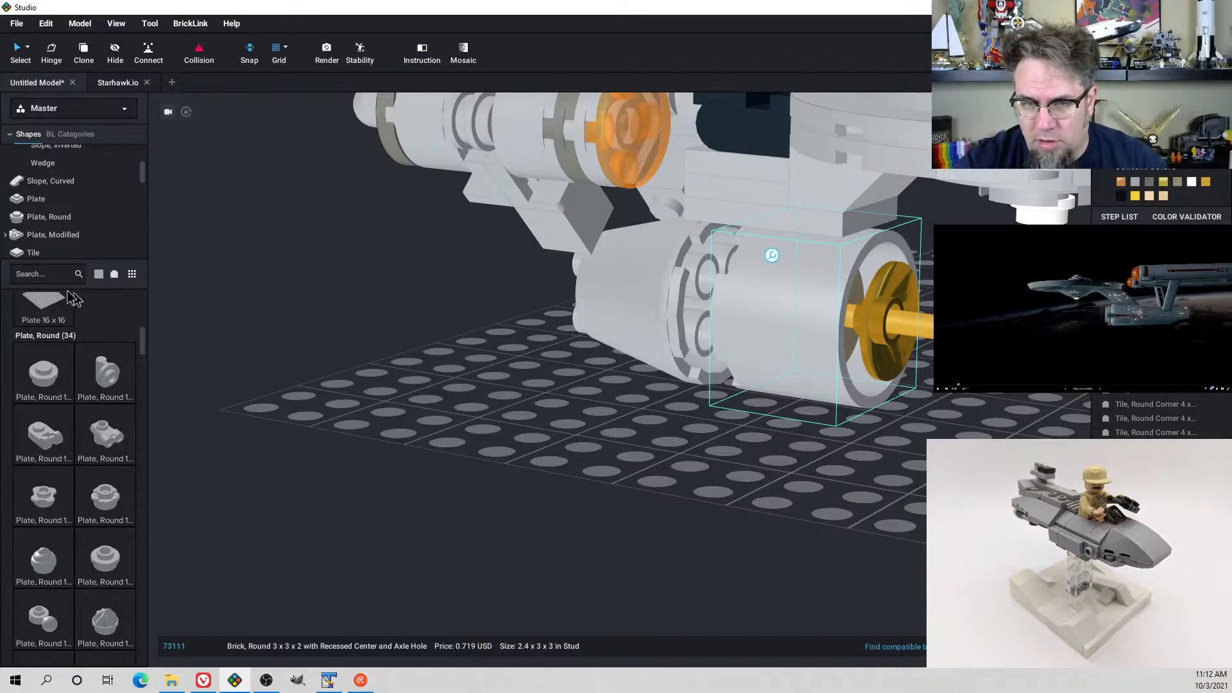
# Search the part library for 3x3 and try out a Tile, Round 3 x 3 beside the deflector hull
pyautogui.write('3x3')
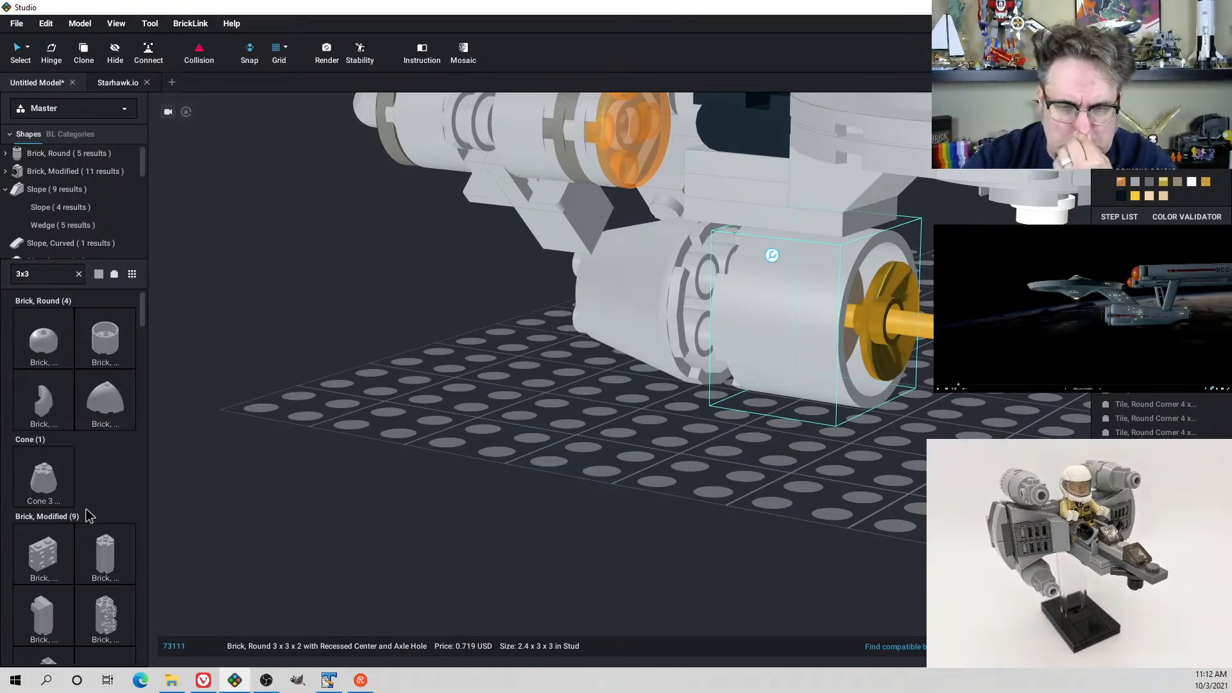
pyautogui.scroll(-3, 88, 515)
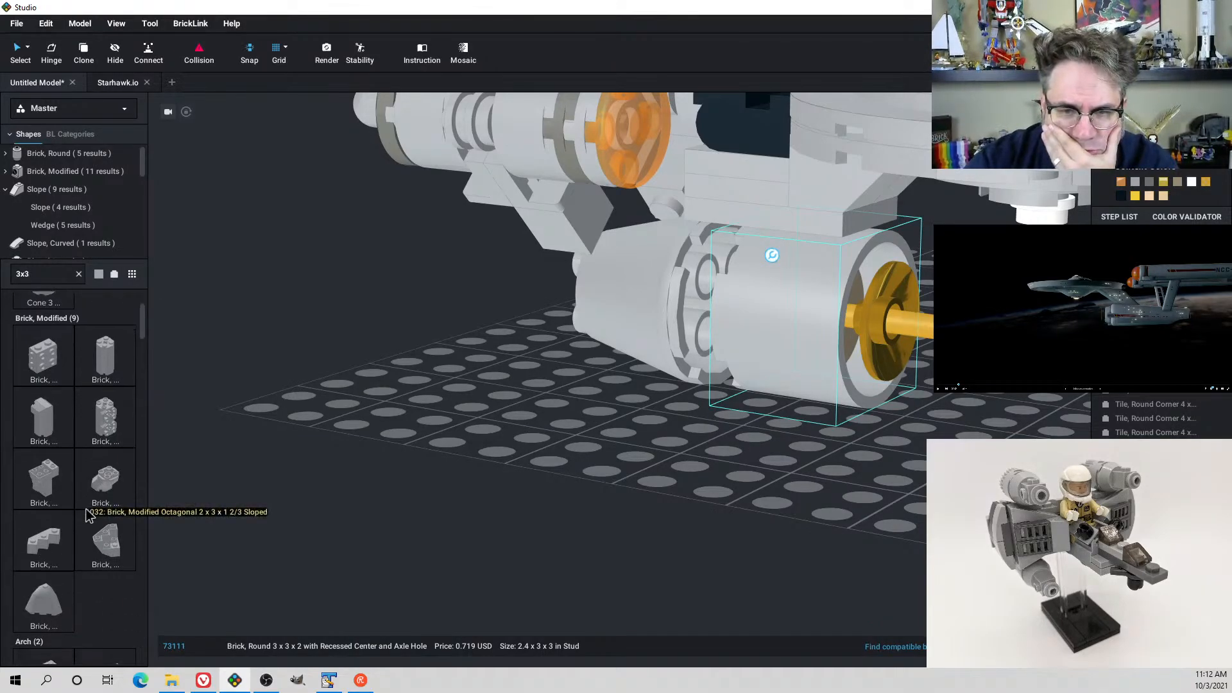
pyautogui.scroll(-6, 91, 497)
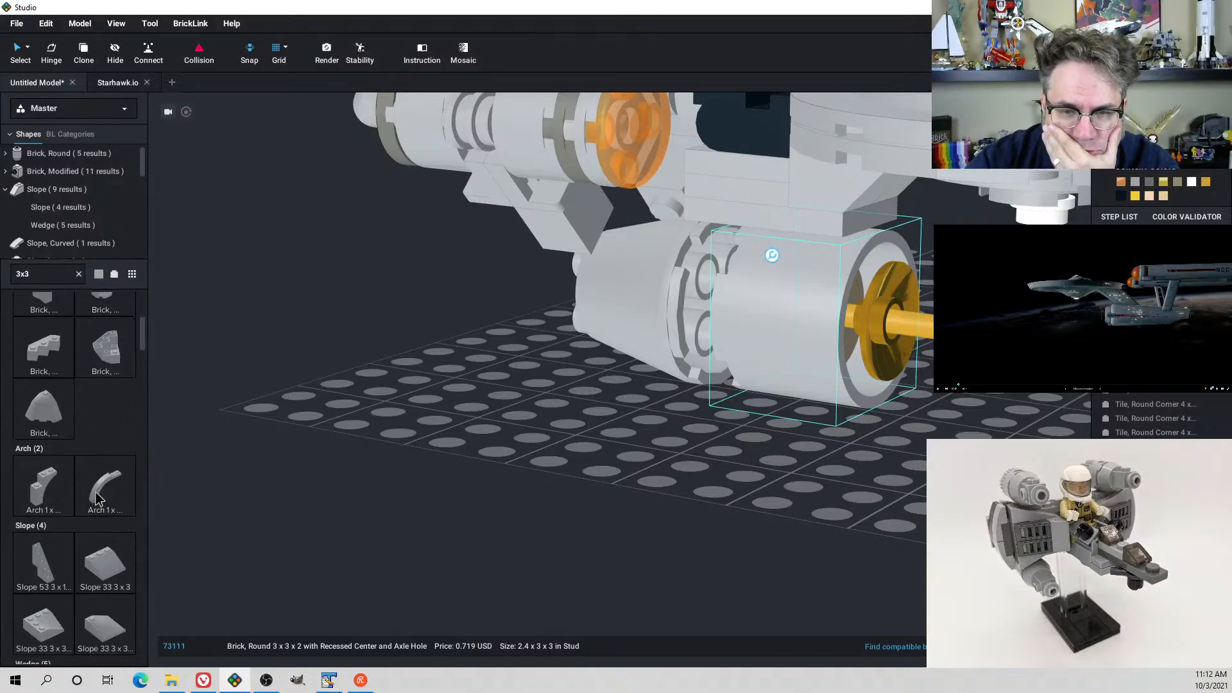
pyautogui.scroll(-5, 96, 500)
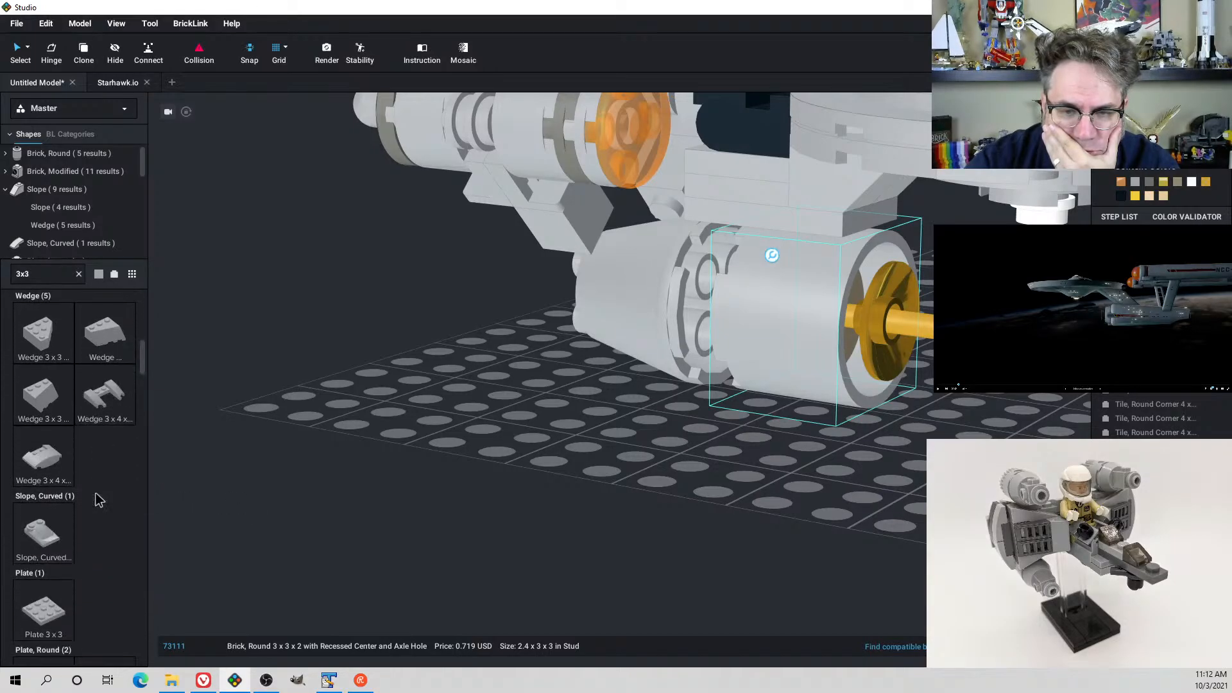
pyautogui.scroll(-5, 96, 498)
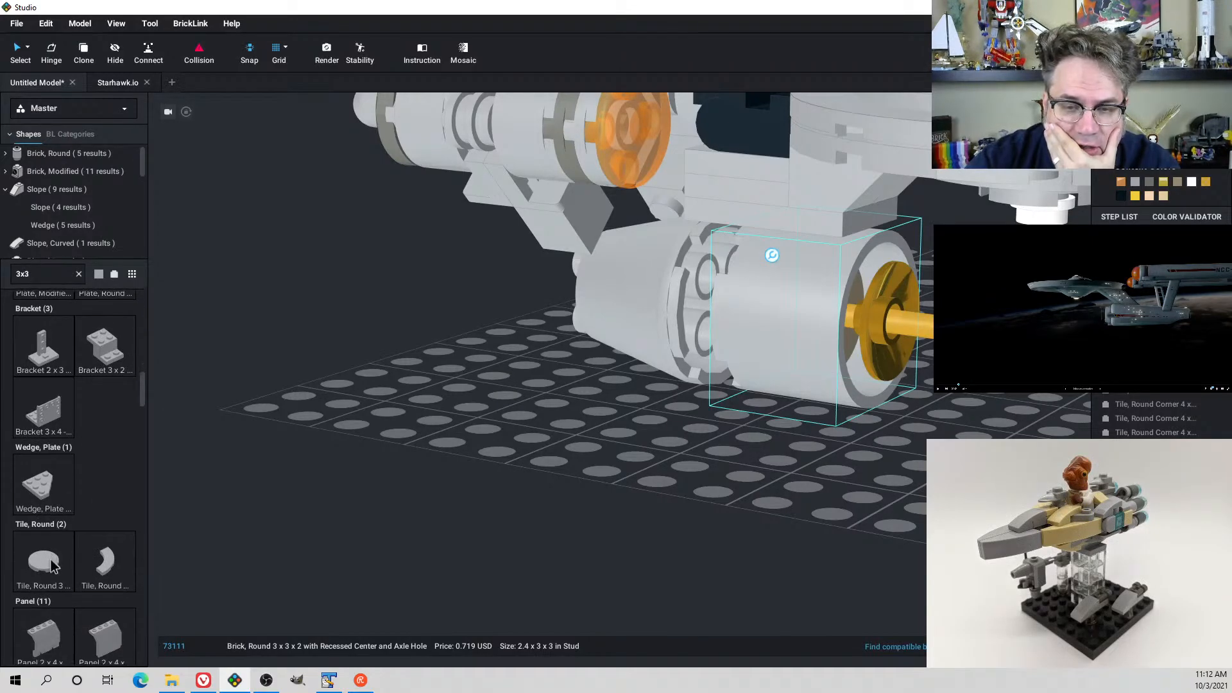
pyautogui.moveTo(44, 559); pyautogui.dragTo(486, 474)
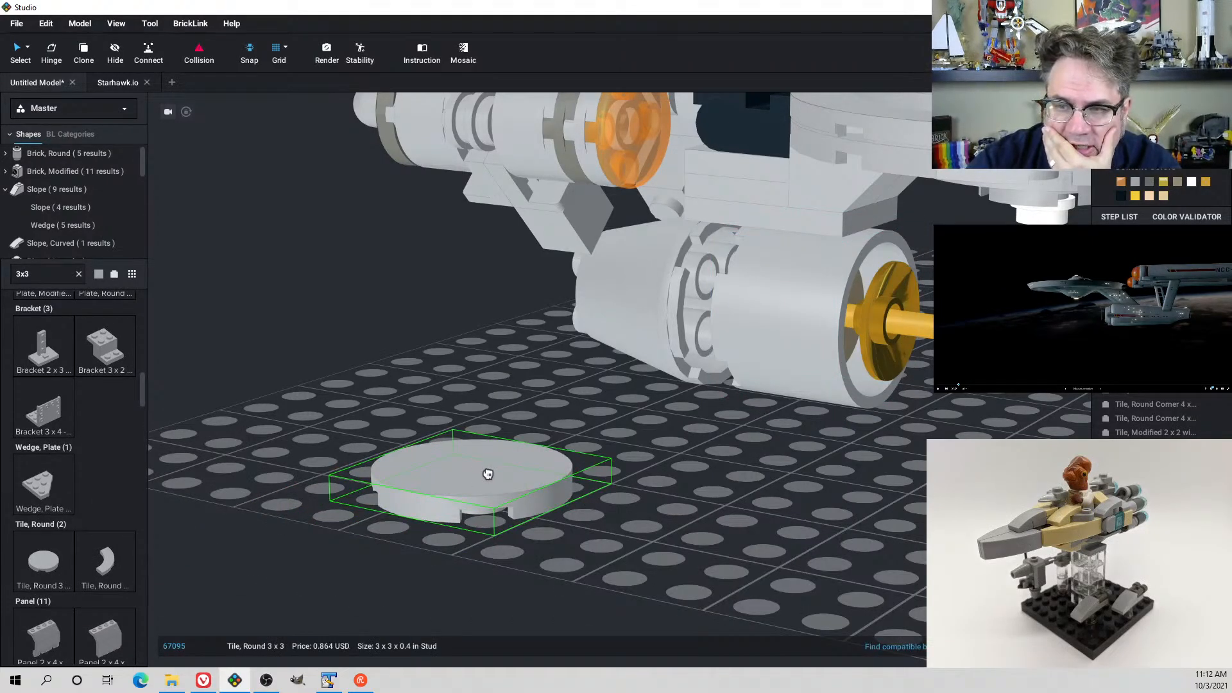
pyautogui.press('Escape')
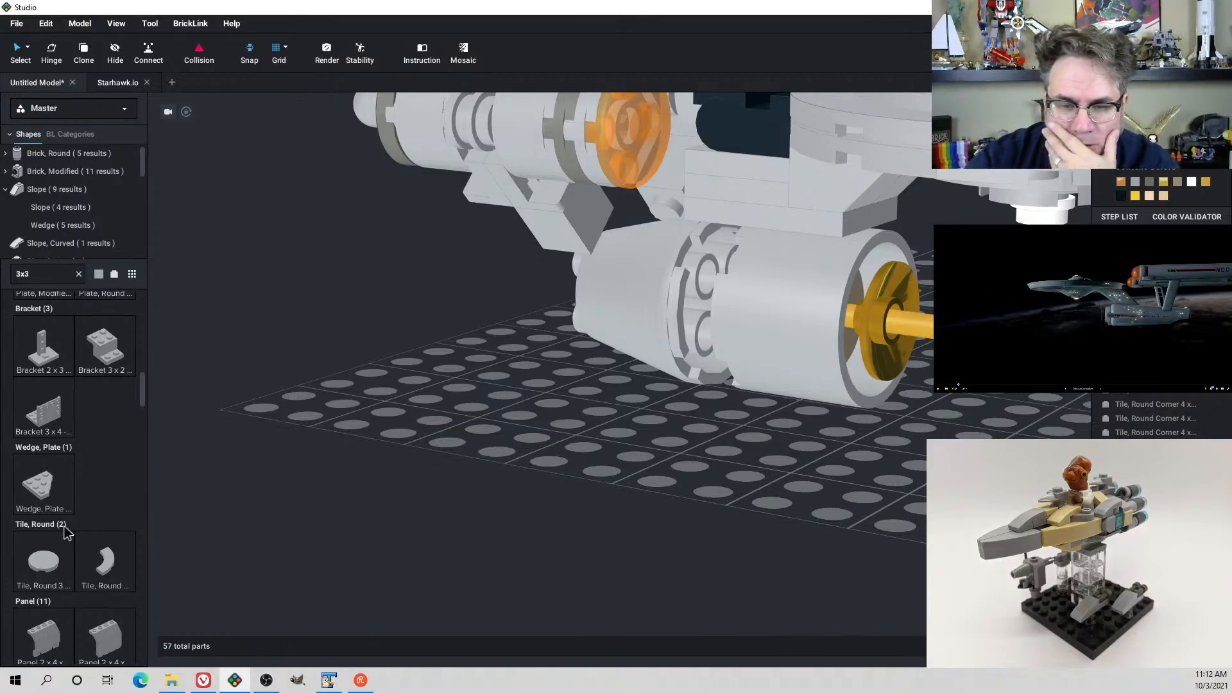
# Look through the remaining 3x3 search results for a part that suits the deflector hull
pyautogui.scroll(-5, 67, 525)
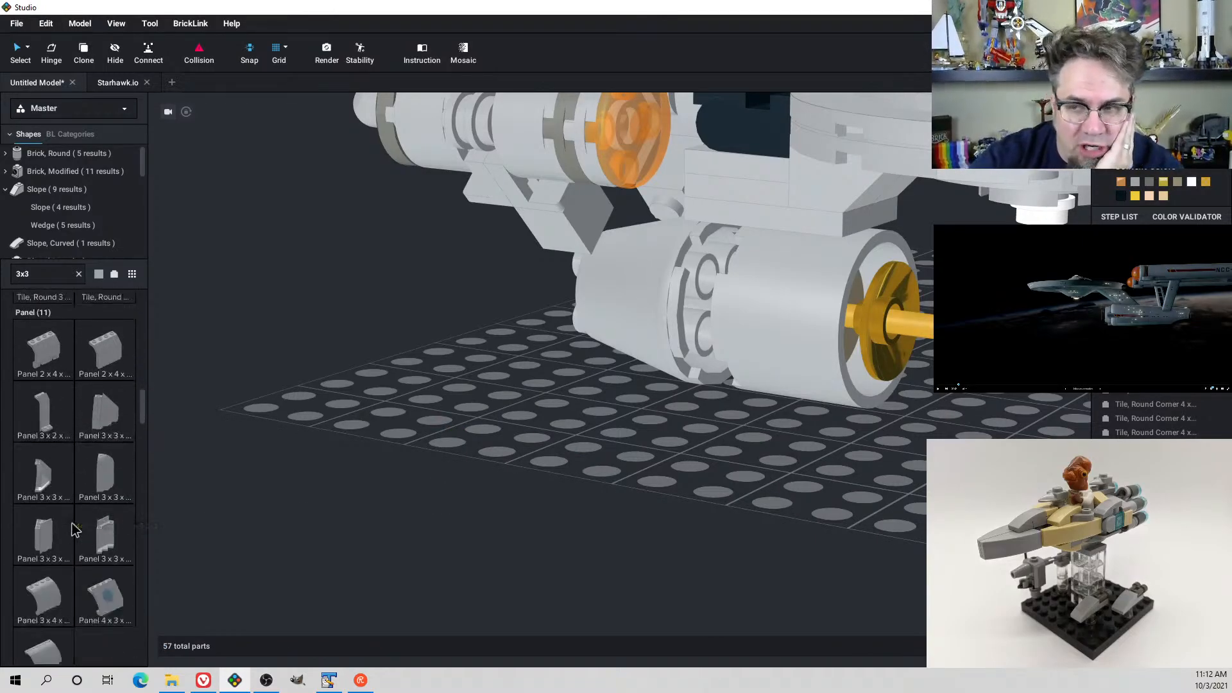
pyautogui.scroll(-5, 72, 524)
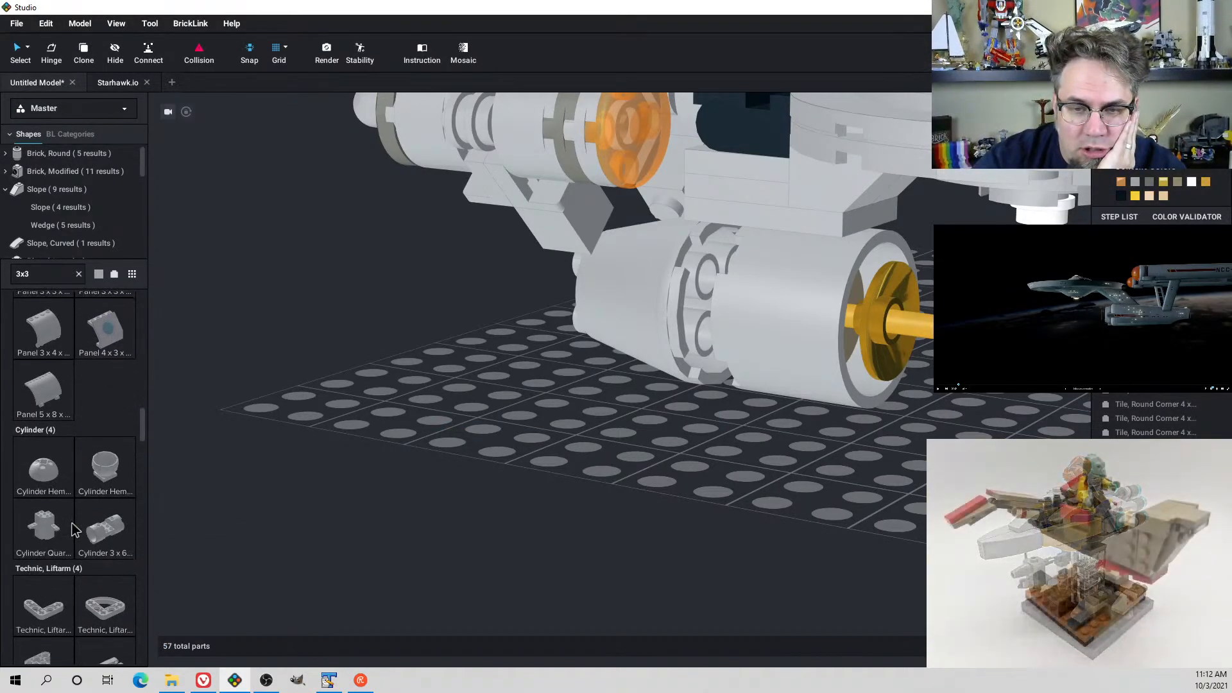
pyautogui.scroll(-3, 74, 533)
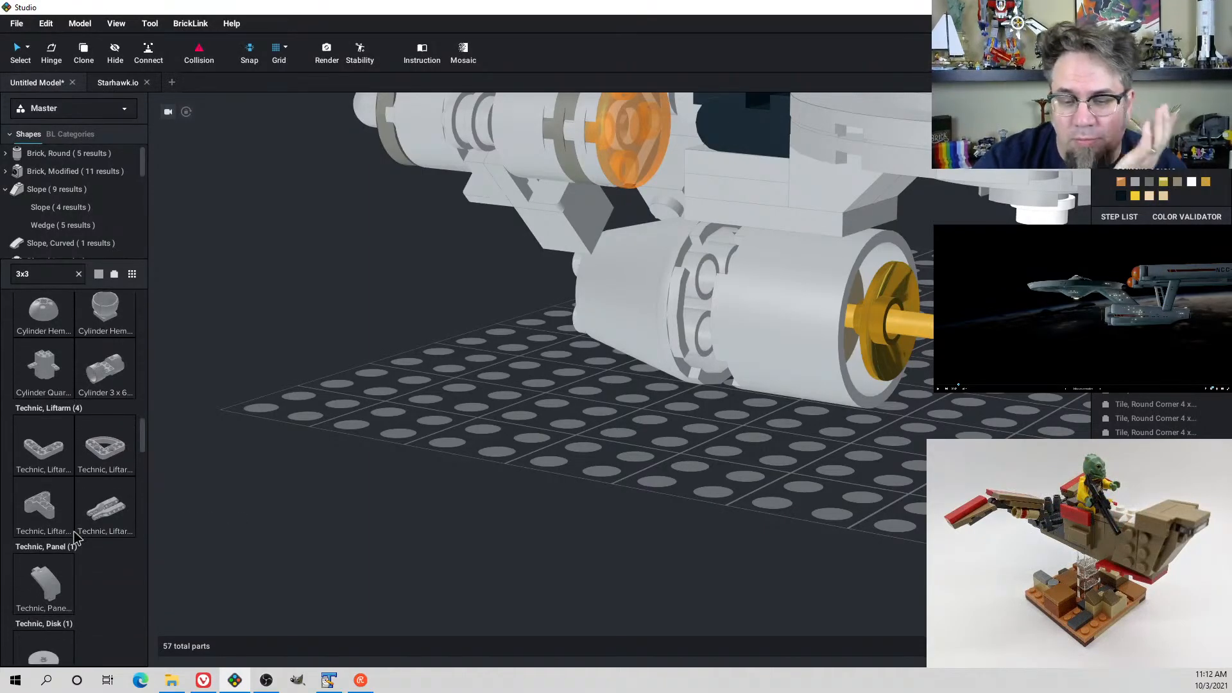
pyautogui.scroll(-4, 75, 538)
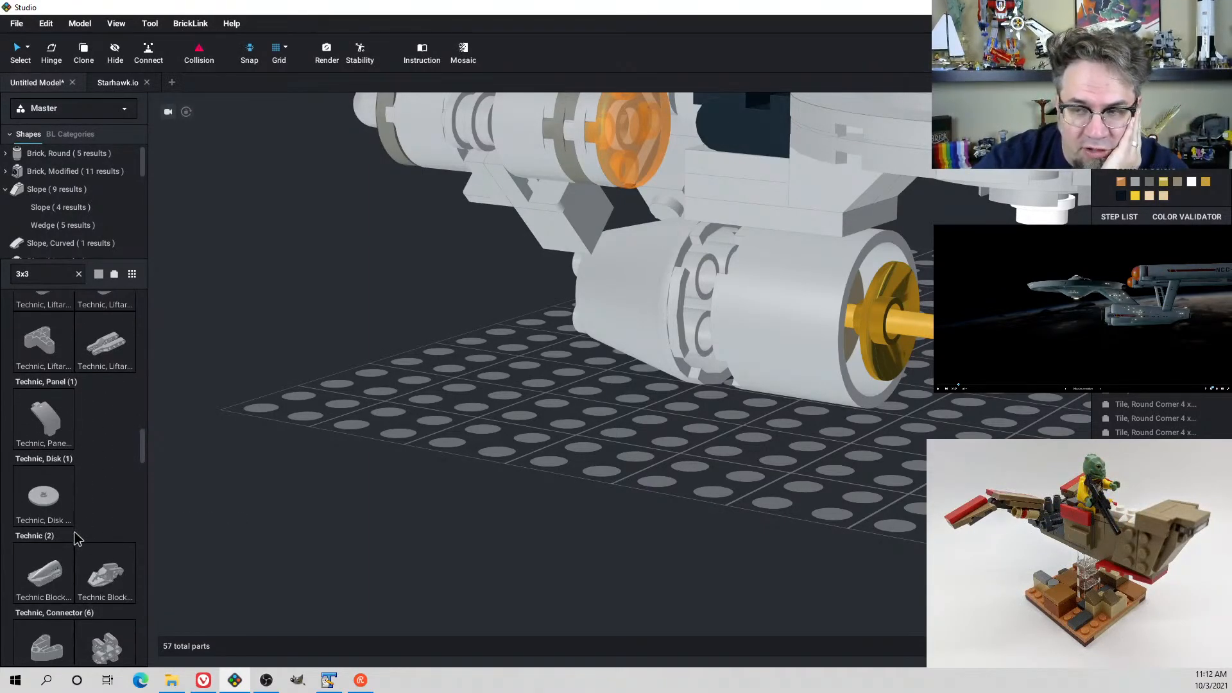
pyautogui.scroll(5, 74, 538)
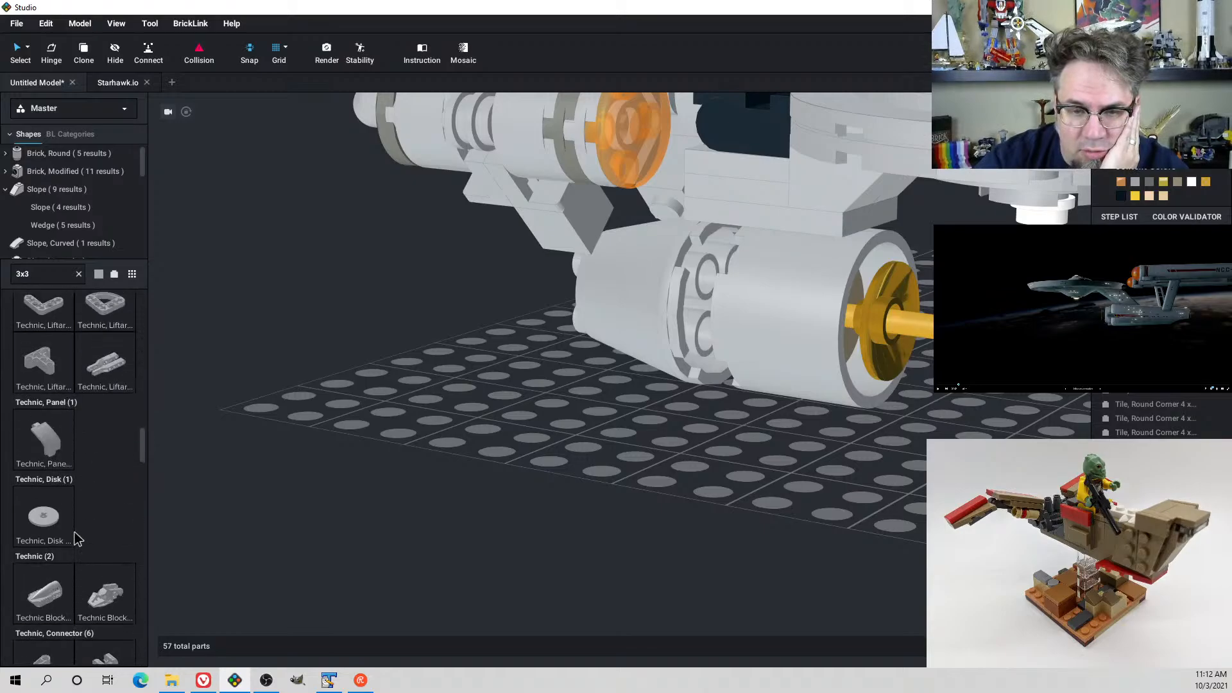
pyautogui.scroll(8, 74, 538)
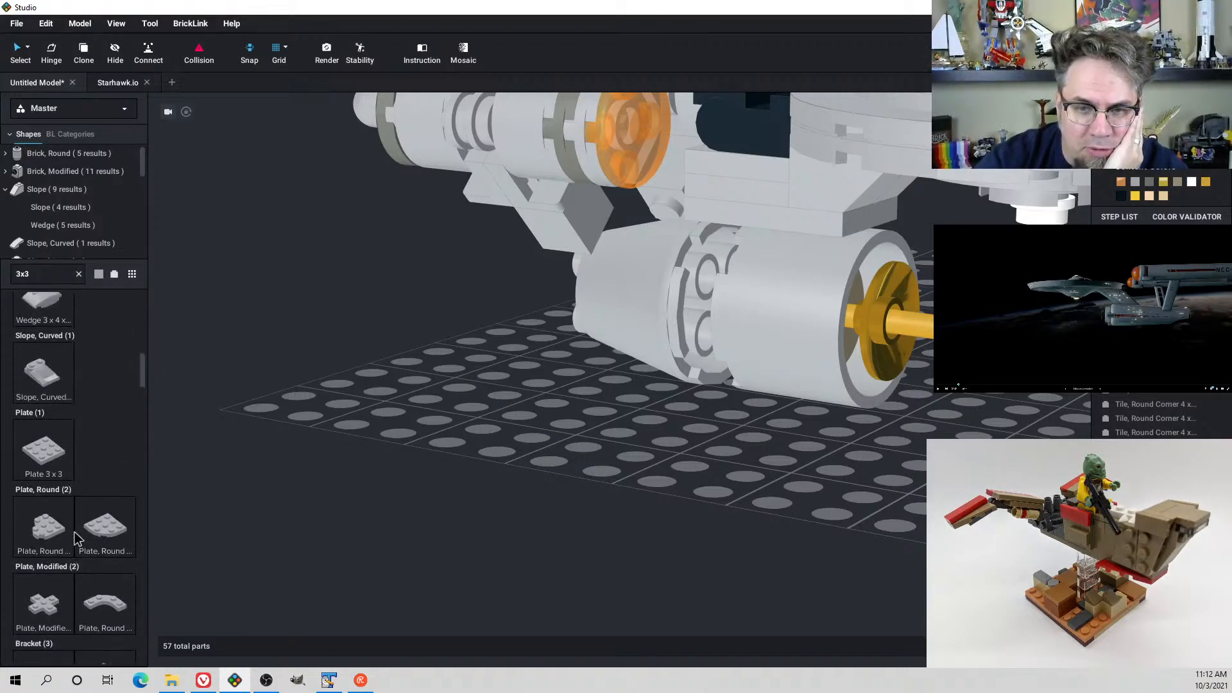
pyautogui.scroll(8, 75, 533)
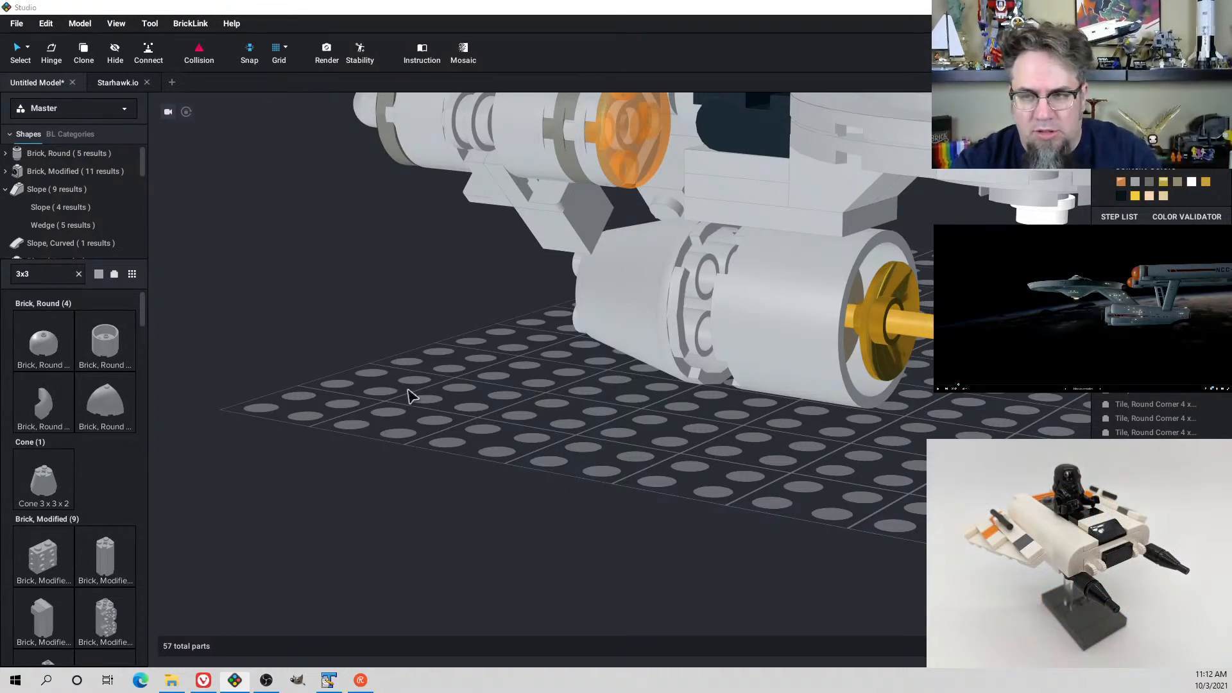
pyautogui.hotkey('alt', 'Tab')
pyautogui.hotkey('alt', 'Tab')
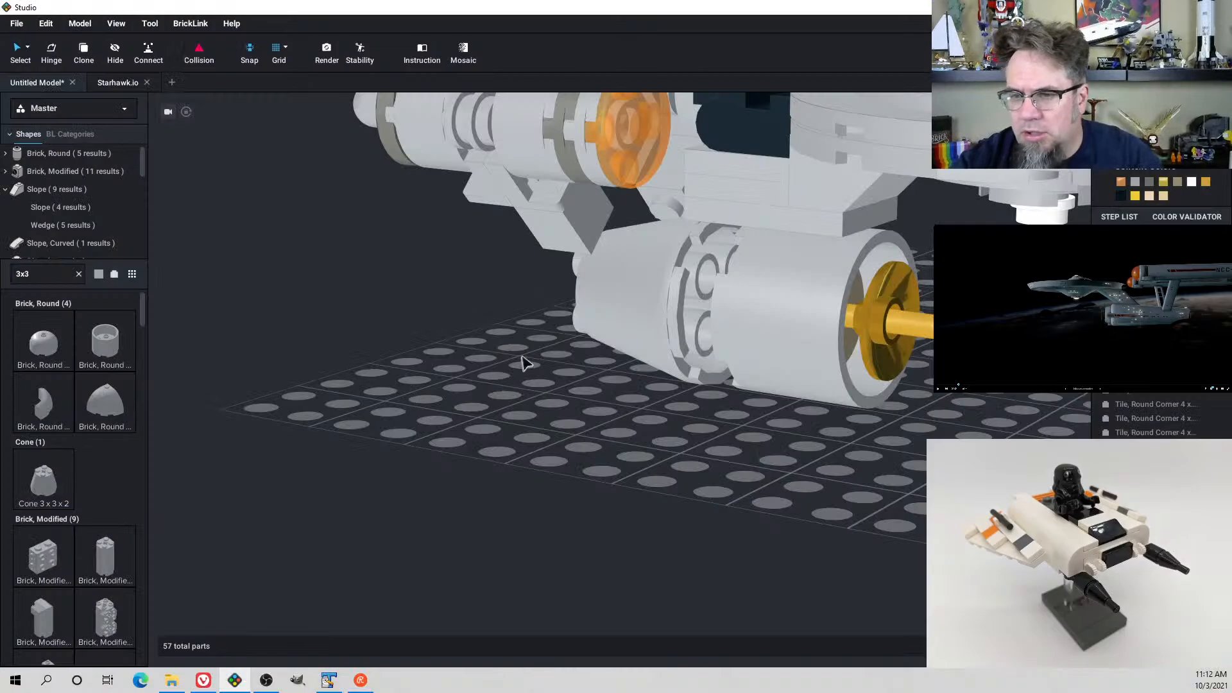
# Clear the part search and attach a Slope 30 1 x 2 x 2/3 to the lower half of the deflector hull's rear face
pyautogui.scroll(5, 559, 360)
pyautogui.moveTo(592, 357); pyautogui.dragTo(592, 356, button='right')
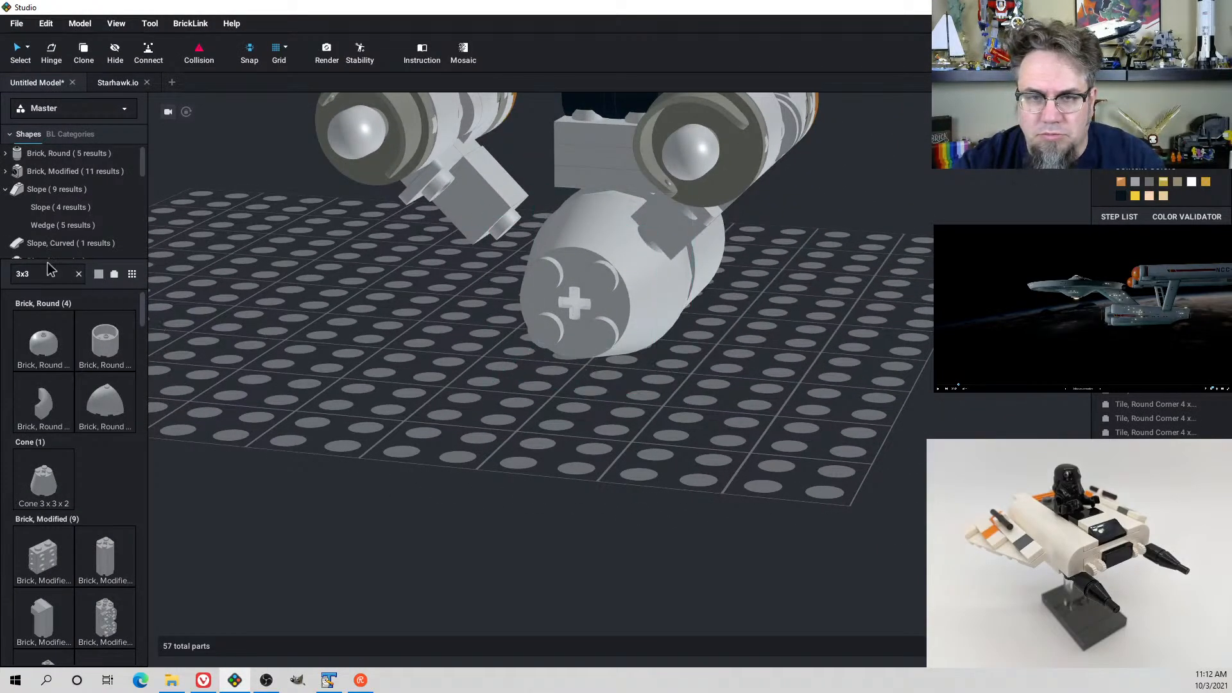
pyautogui.click(79, 274)
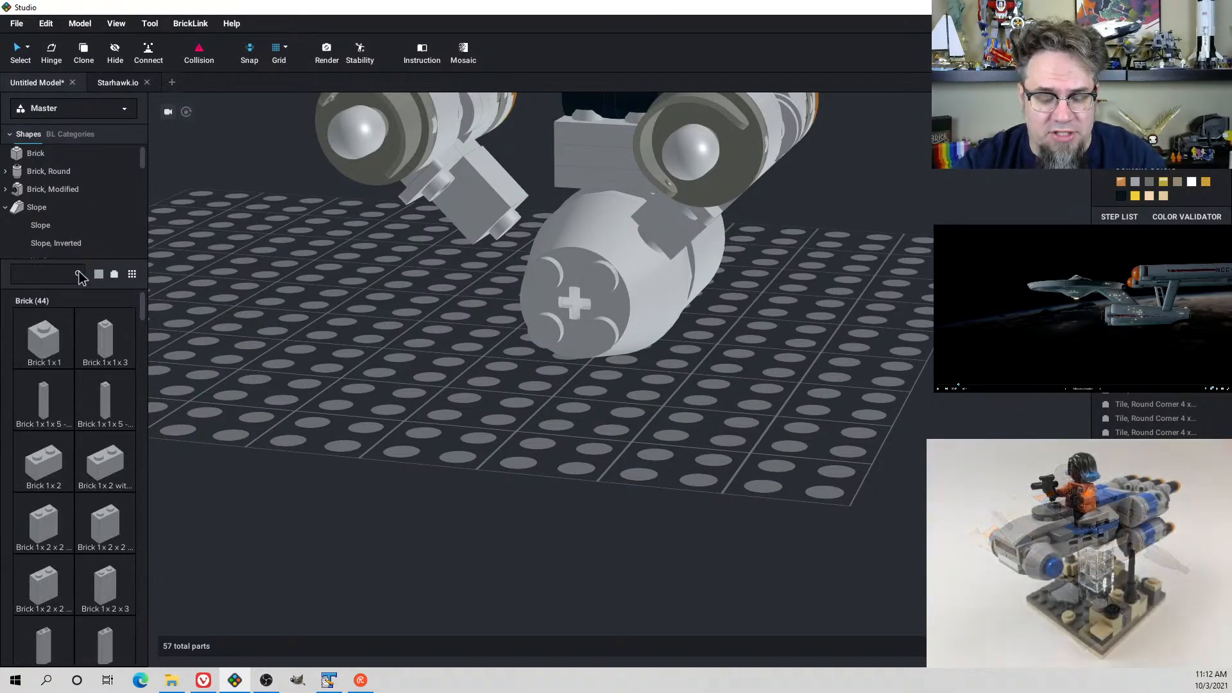
pyautogui.write('1x2')
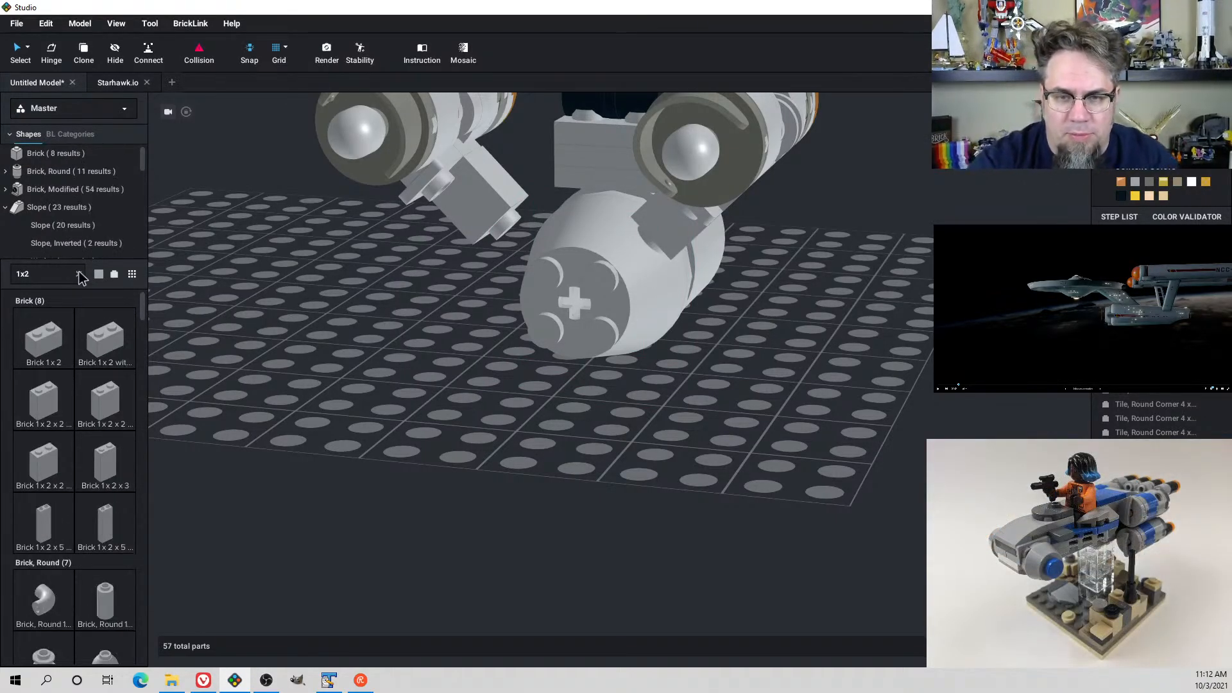
pyautogui.click(79, 274)
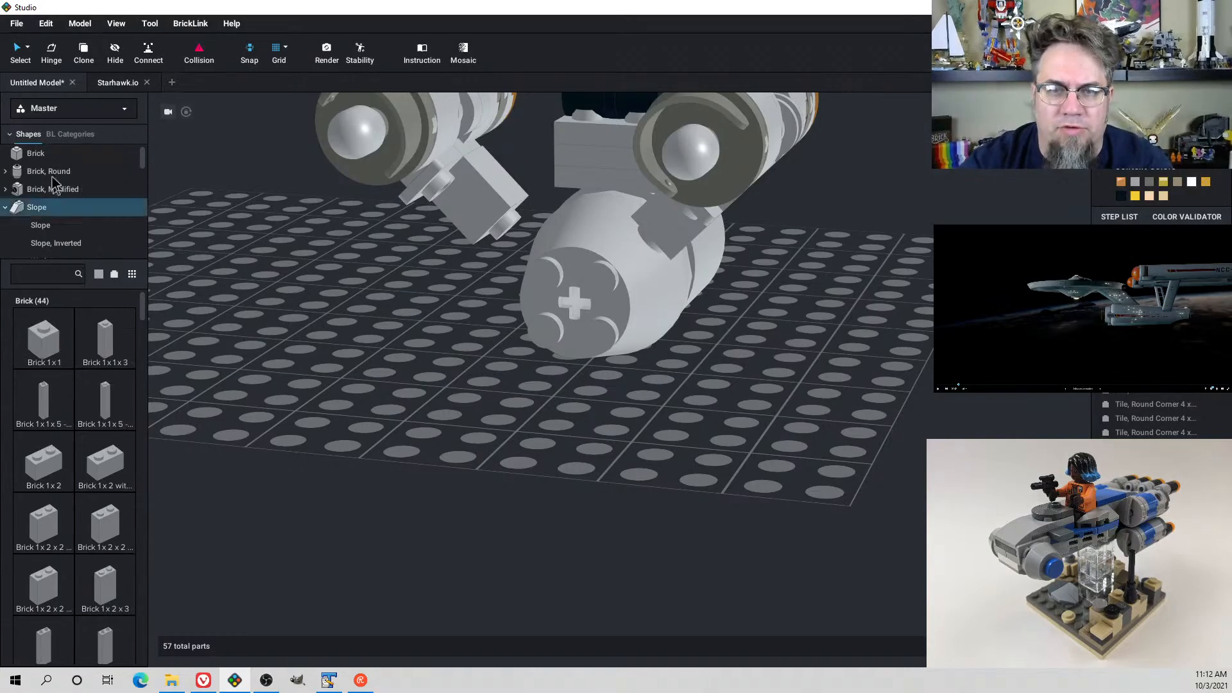
pyautogui.click(37, 207)
pyautogui.moveTo(108, 410); pyautogui.dragTo(579, 347)
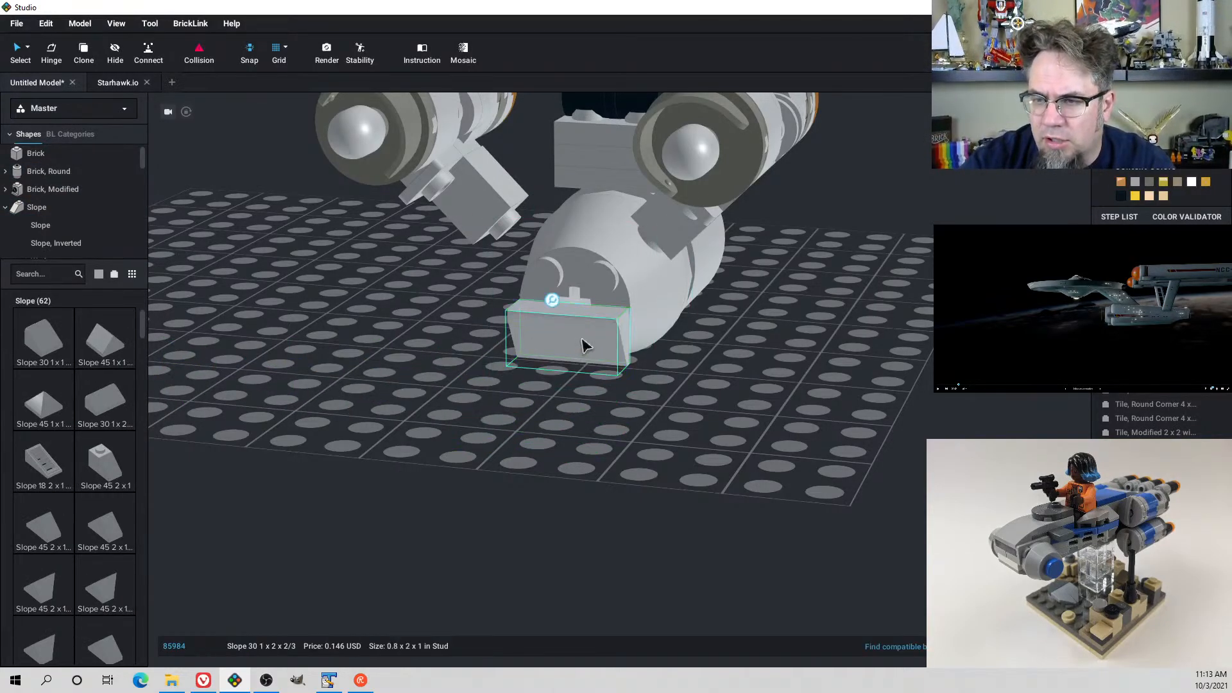
pyautogui.moveTo(582, 340)
pyautogui.mouseDown(button='right')
pyautogui.moveTo(542, 339)
pyautogui.moveTo(566, 332)
pyautogui.mouseUp(button='right')
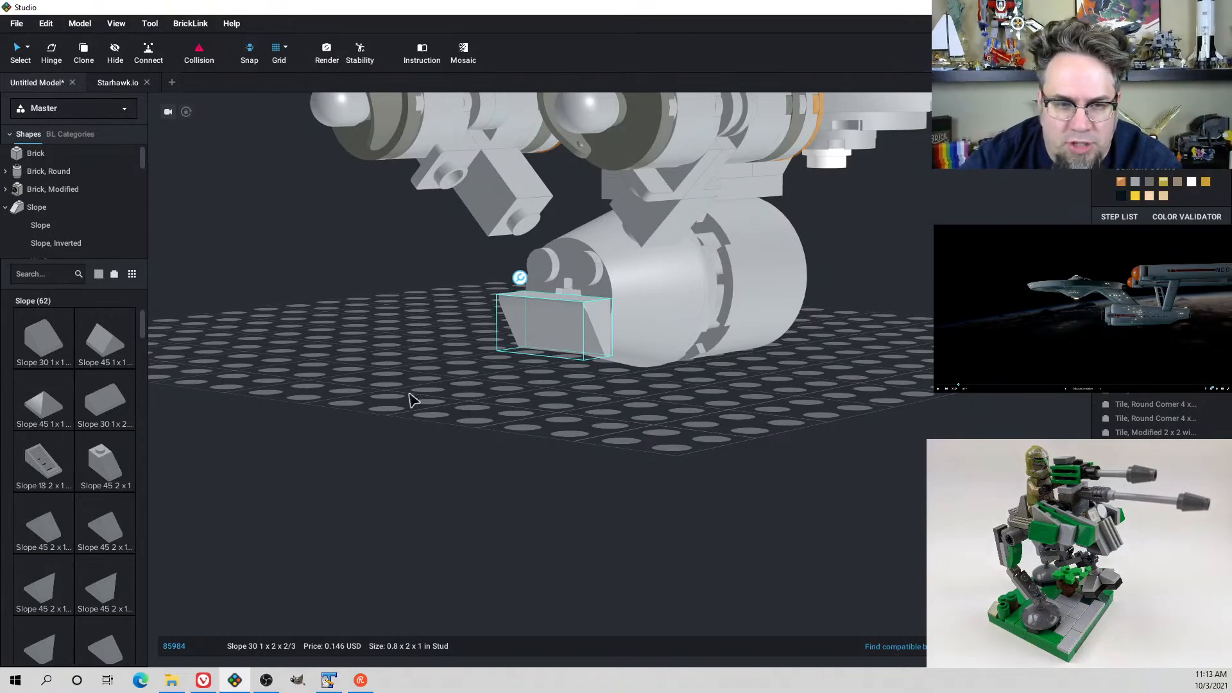
# Copy a Plate, Round 1 x 2 with Two Open Studs from the nacelle and place it on the hull's rear face above the slope
pyautogui.moveTo(458, 410)
pyautogui.mouseDown(button='right')
pyautogui.moveTo(481, 440)
pyautogui.moveTo(451, 432)
pyautogui.mouseUp(button='right')
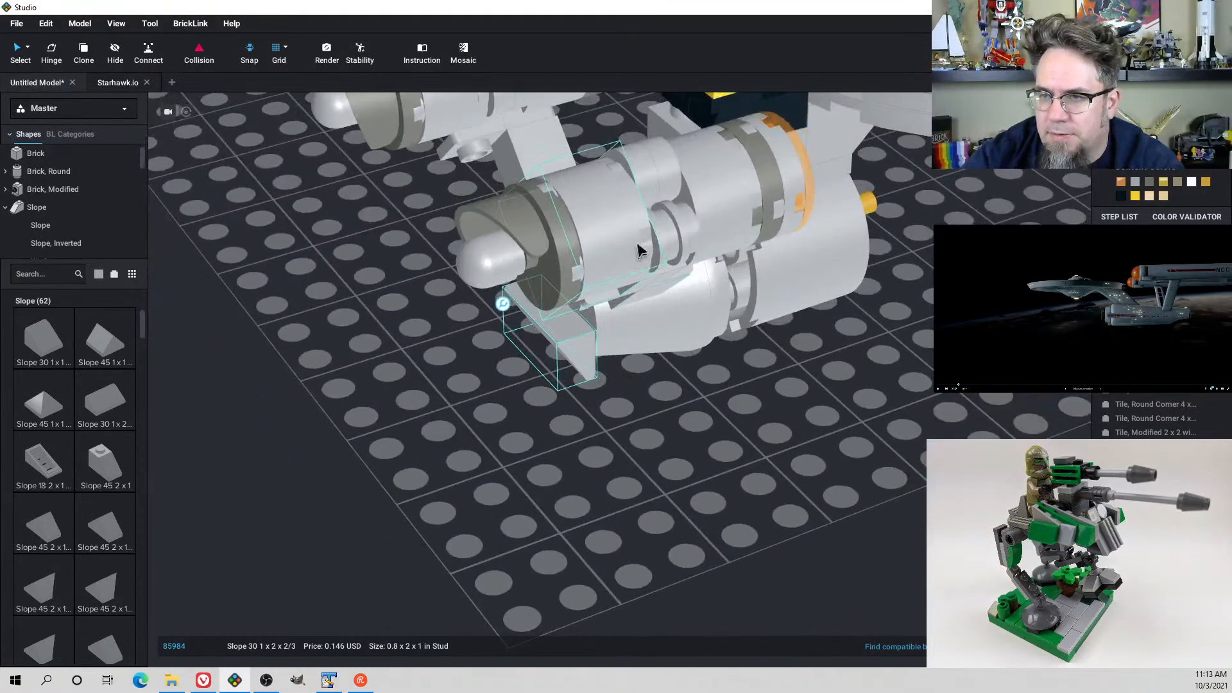
pyautogui.click(654, 186)
pyautogui.moveTo(653, 196); pyautogui.dragTo(695, 239, button='right')
pyautogui.hotkey('ctrl', 'v')
pyautogui.moveTo(587, 340)
pyautogui.mouseDown(button='right')
pyautogui.moveTo(597, 371)
pyautogui.moveTo(593, 328)
pyautogui.mouseUp(button='right')
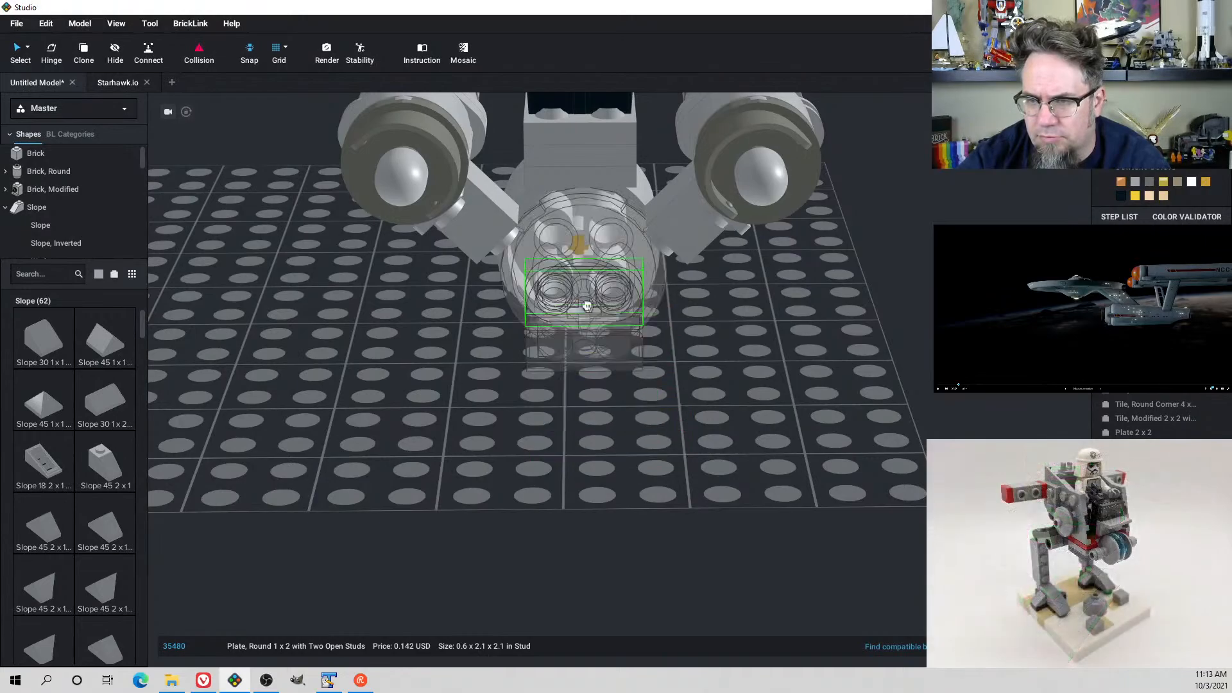
pyautogui.click(586, 306)
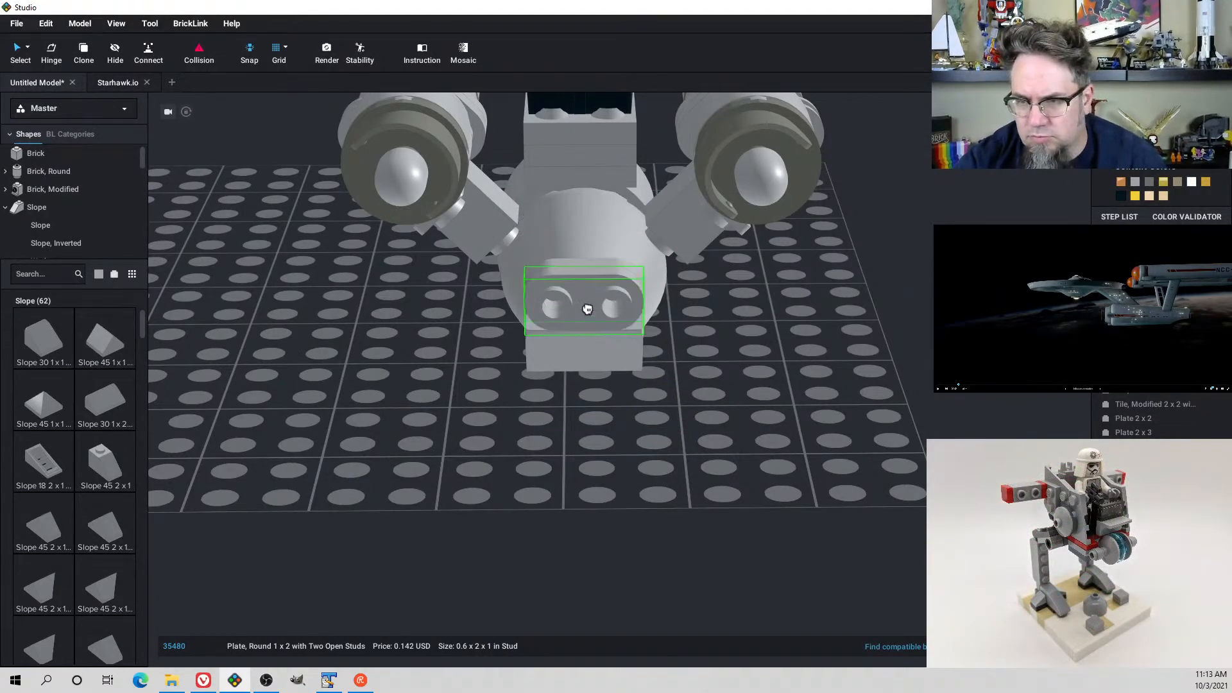
pyautogui.moveTo(589, 316); pyautogui.dragTo(616, 308, button='right')
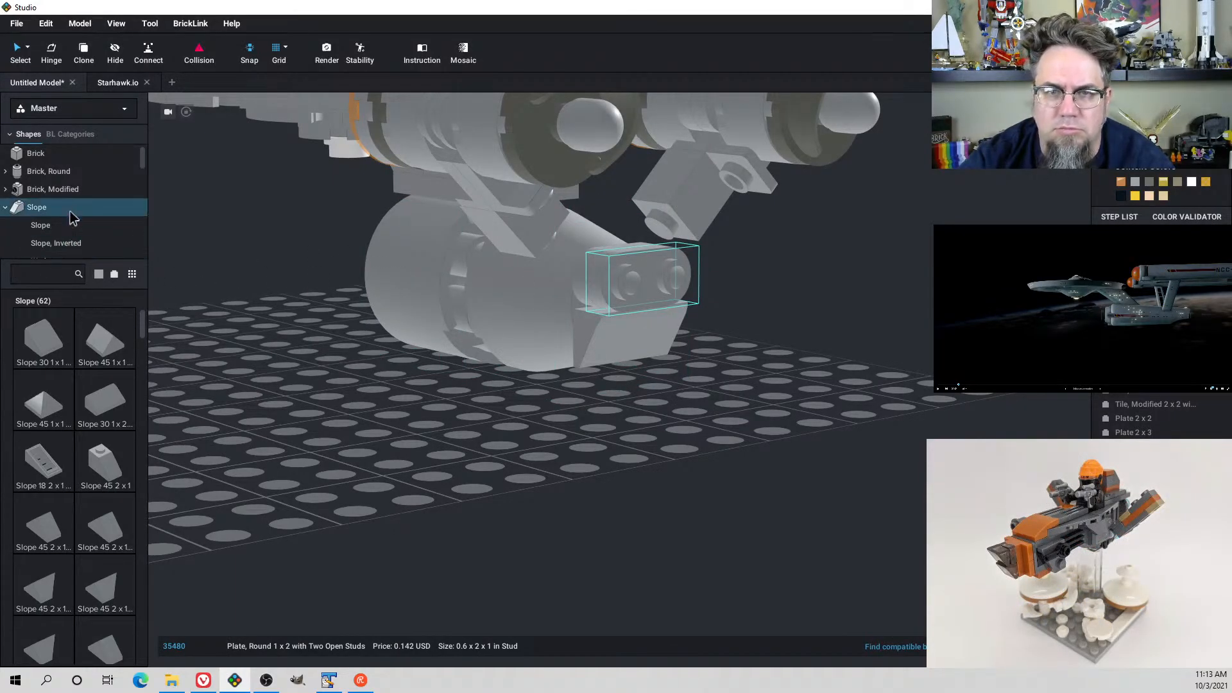
# Attach a Plate, Modified 1 x 2 with 1 Stud with Groove (Jumper) to the rear of the round 1 x 2 plate
pyautogui.scroll(-2, 76, 202)
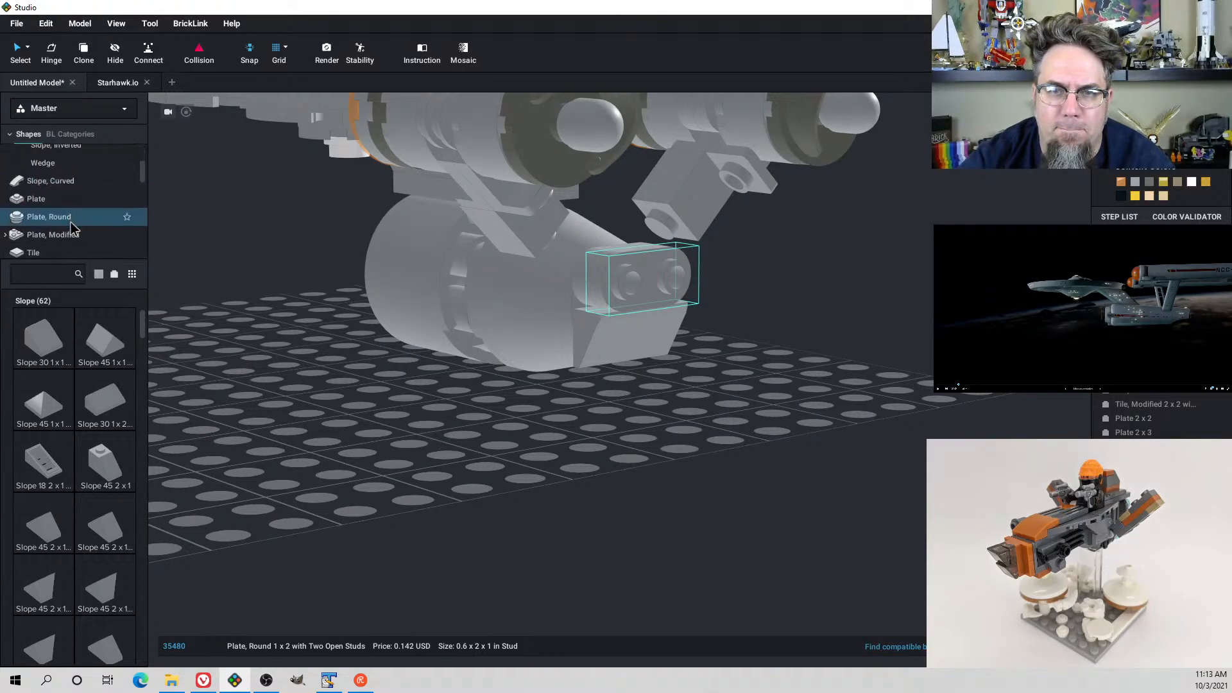
pyautogui.click(60, 203)
pyautogui.click(64, 235)
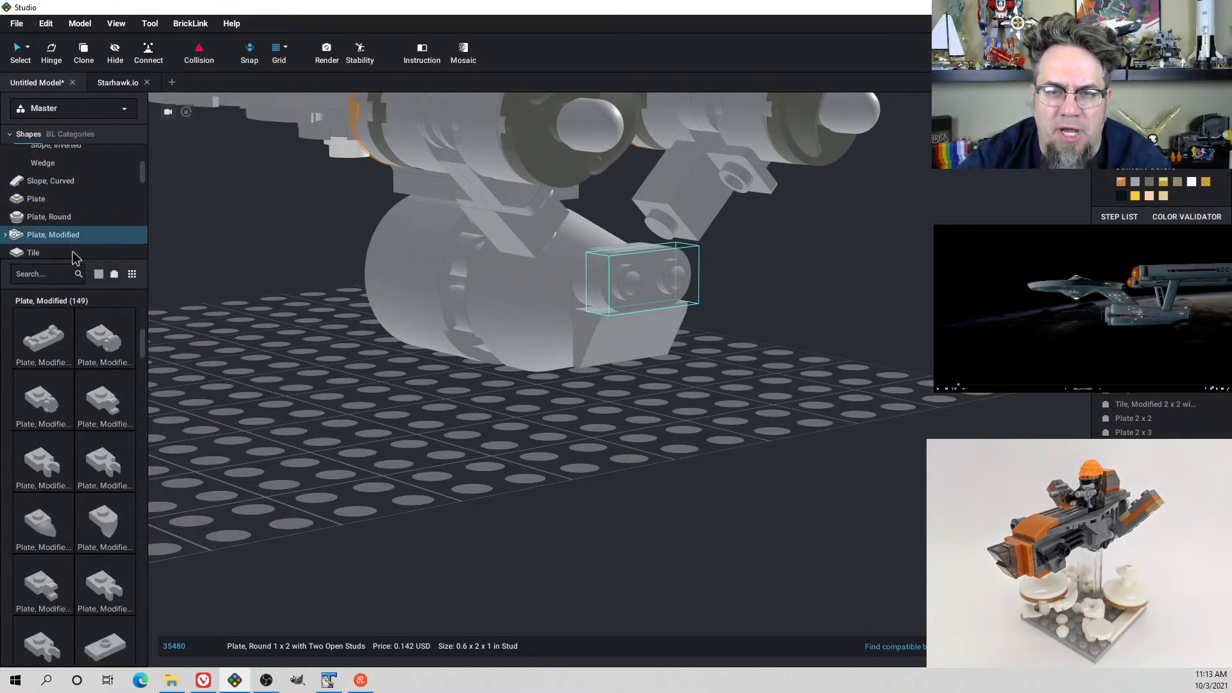
pyautogui.scroll(-1, 106, 484)
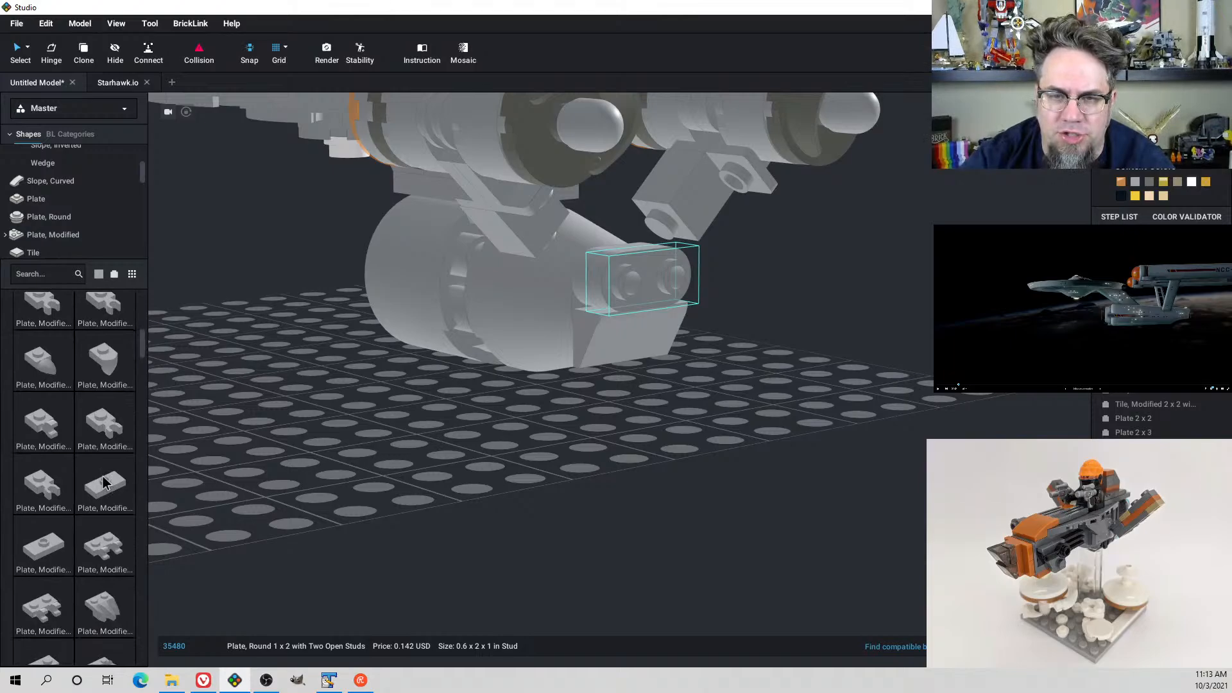
pyautogui.moveTo(104, 484); pyautogui.dragTo(661, 298)
pyautogui.moveTo(661, 299); pyautogui.dragTo(707, 322, button='right')
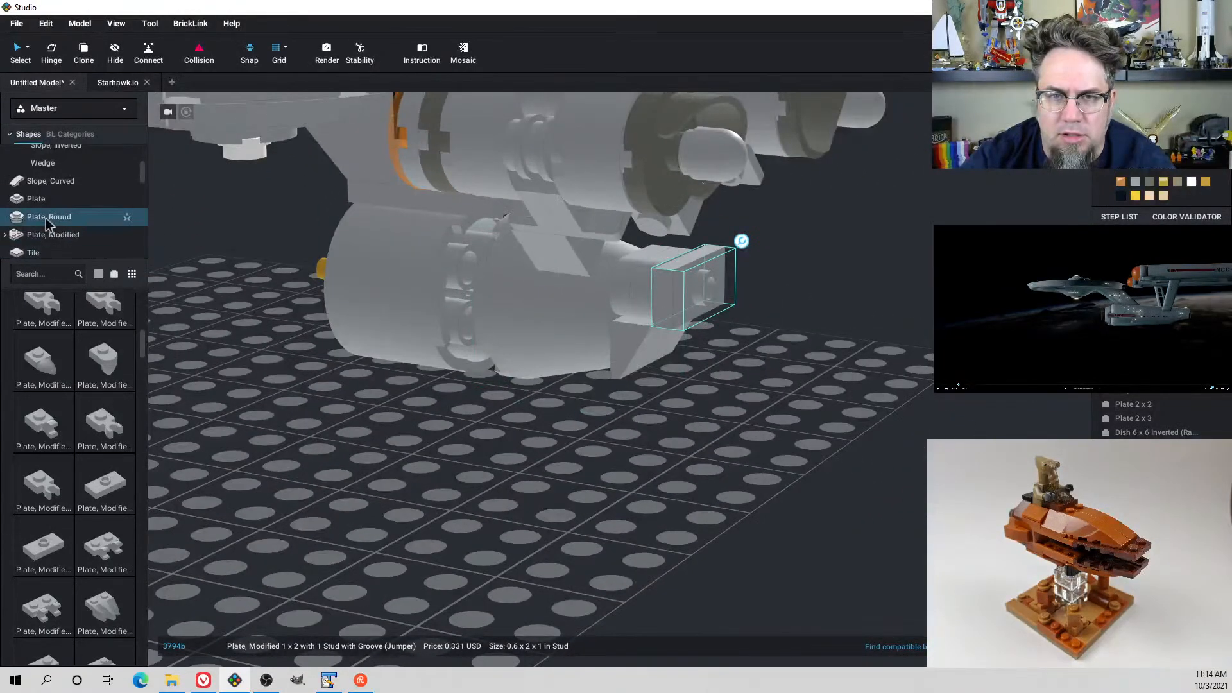
# Attach a Slope 30 1 x 1 x 2/3 to the rear stud of the jumper plate at the deflector hull's end
pyautogui.scroll(-5, 52, 222)
pyautogui.scroll(4, 64, 228)
pyautogui.scroll(3, 62, 229)
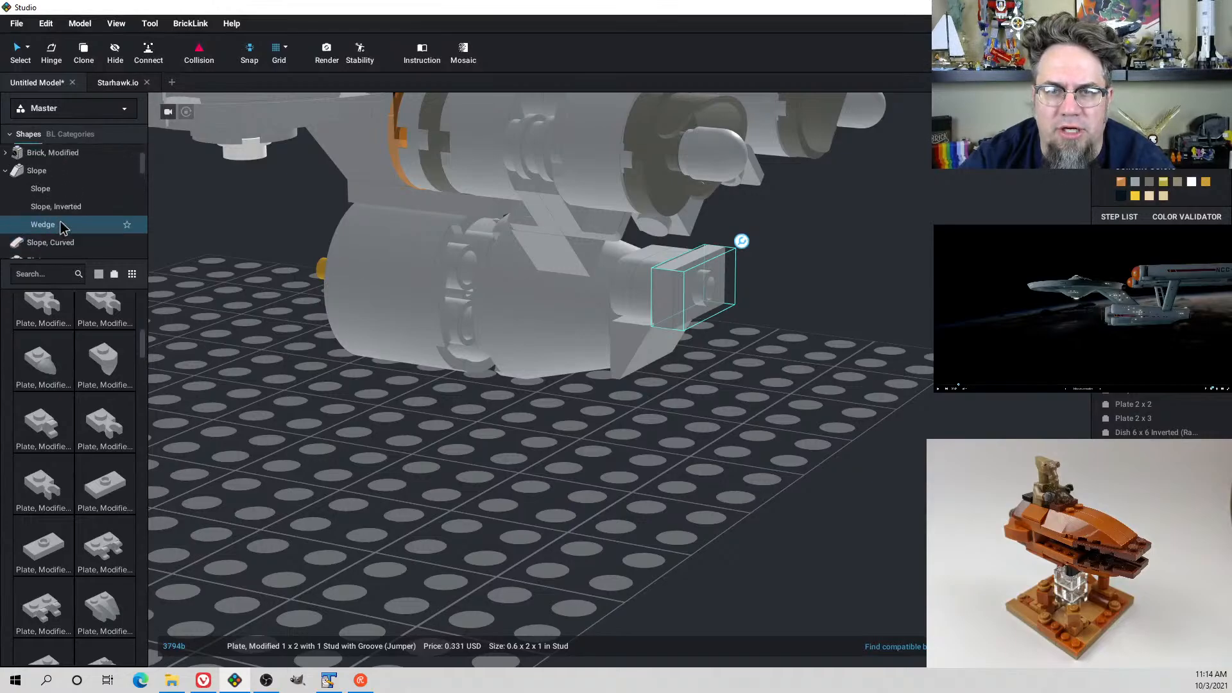
pyautogui.click(52, 183)
pyautogui.click(54, 345)
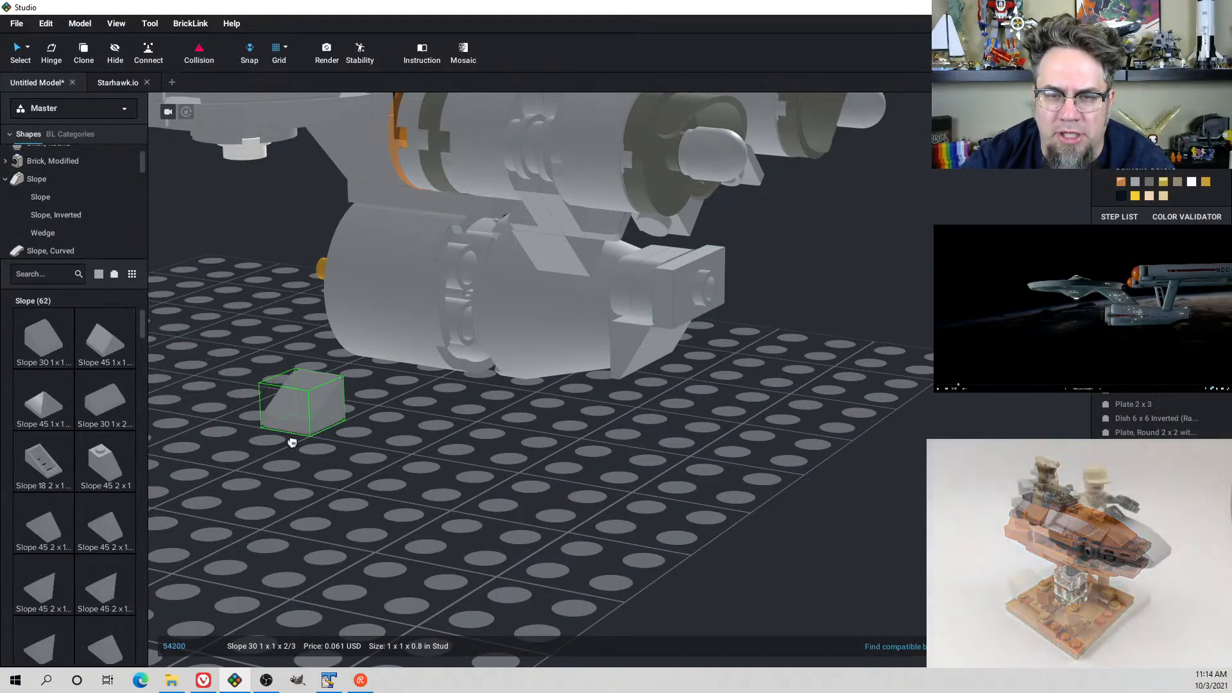
pyautogui.moveTo(393, 472); pyautogui.dragTo(366, 470, button='right')
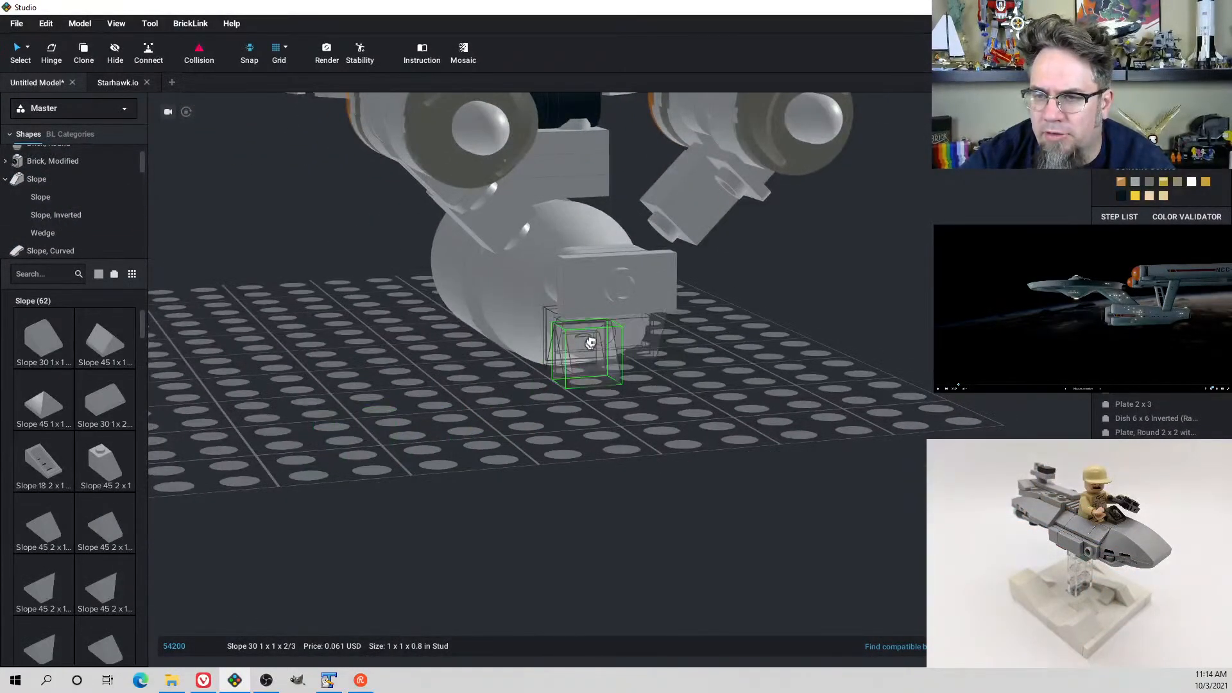
pyautogui.click(623, 294)
pyautogui.moveTo(624, 294); pyautogui.dragTo(589, 318, button='right')
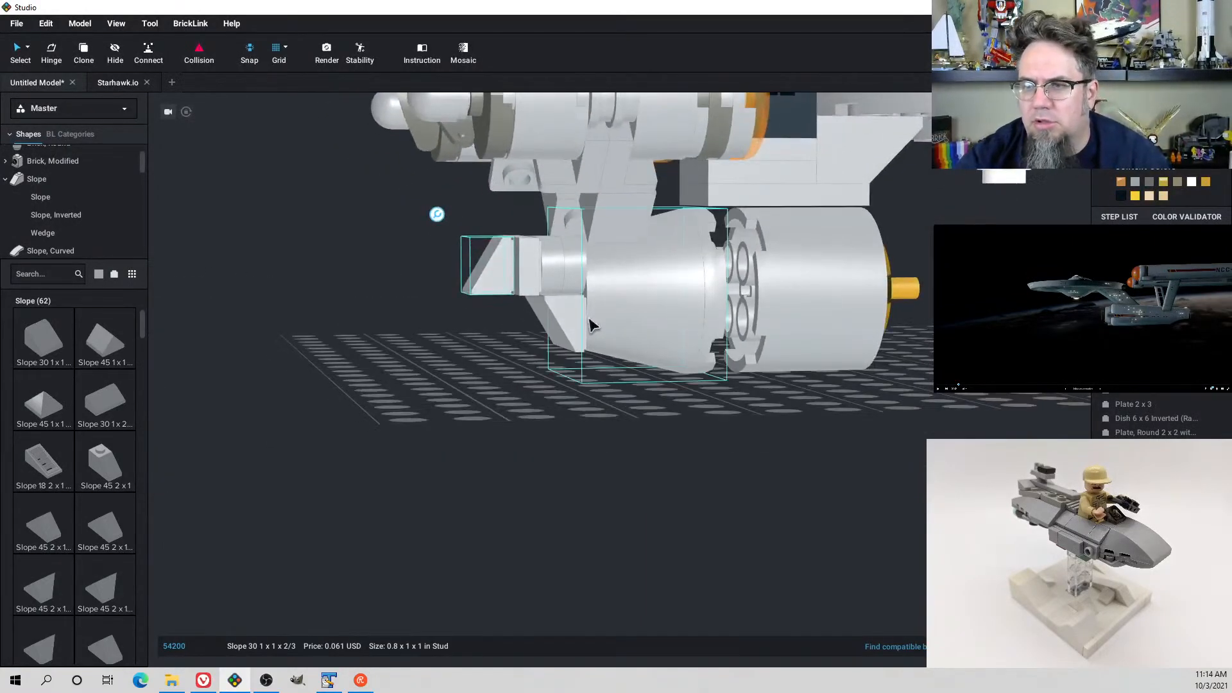
# Examine the stern of the 3D reference Enterprise, return to the Studio model, and undo the last change at the deflector hull's rear
pyautogui.hotkey('alt', 'Tab')
pyautogui.moveTo(1007, 396); pyautogui.dragTo(913, 401)
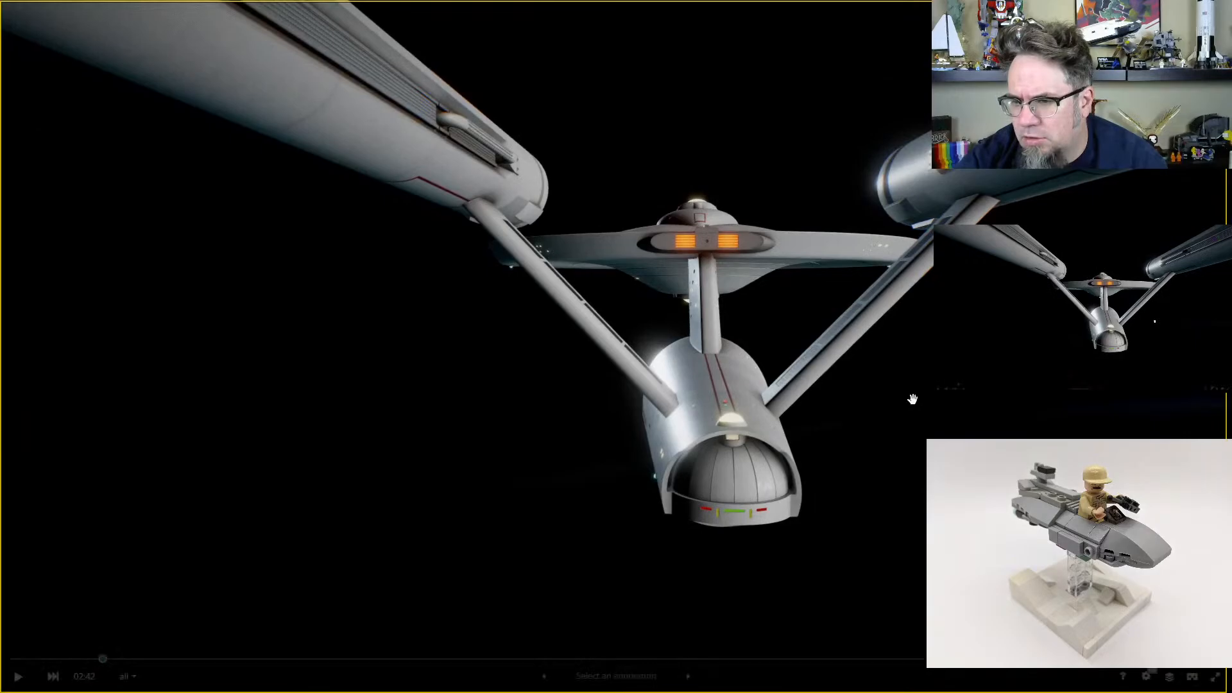
pyautogui.hotkey('alt', 'Tab')
pyautogui.moveTo(653, 349); pyautogui.dragTo(680, 350)
pyautogui.hotkey('ctrl', 'z')
pyautogui.moveTo(661, 359); pyautogui.dragTo(698, 371, button='right')
# Switch to the 3D reference Enterprise and examine the shape of its secondary hull from behind and from the side
pyautogui.hotkey('alt', 'Tab')
pyautogui.moveTo(708, 370); pyautogui.dragTo(709, 366)
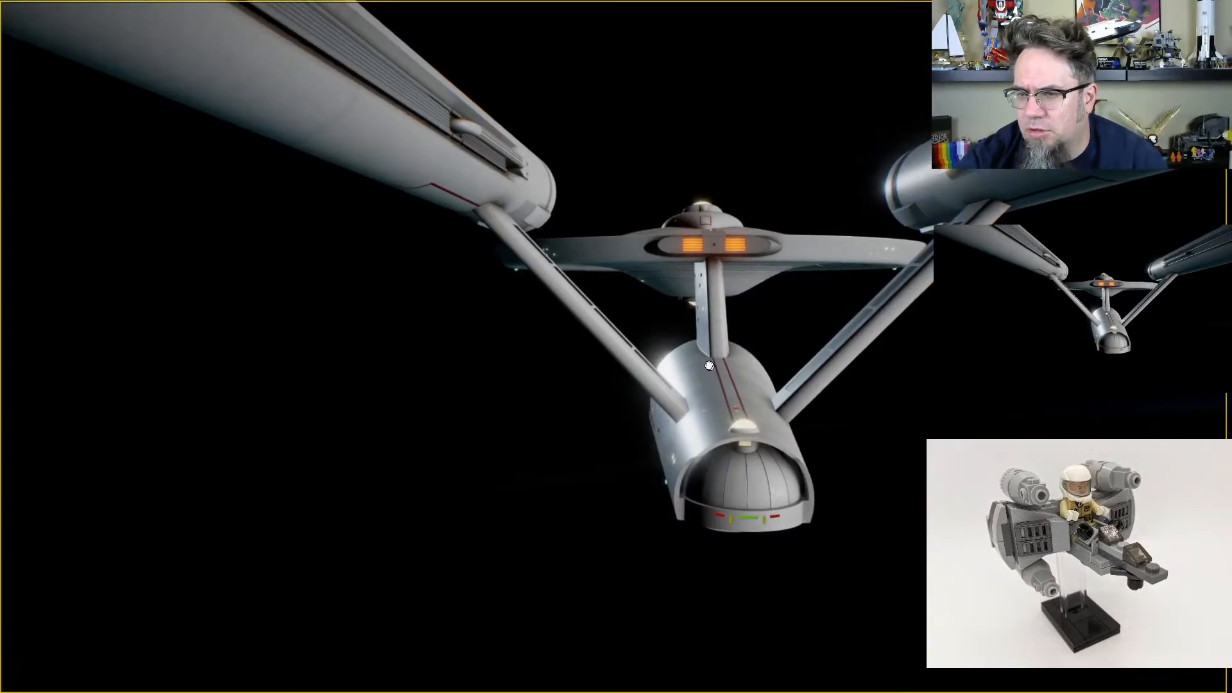
pyautogui.moveTo(679, 326); pyautogui.dragTo(722, 376)
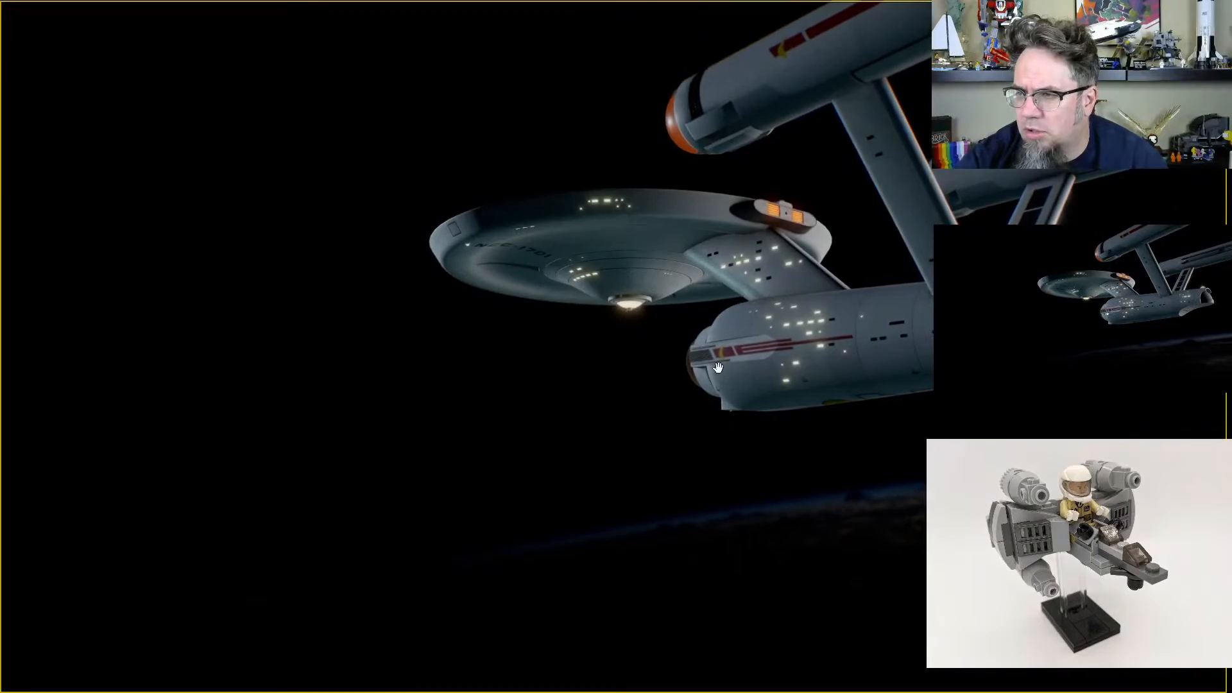
# Return to Studio from the starship reference image and undo the move of the 3 x 3 x 2 cone
pyautogui.hotkey('alt', 'Tab')
pyautogui.click(714, 365)
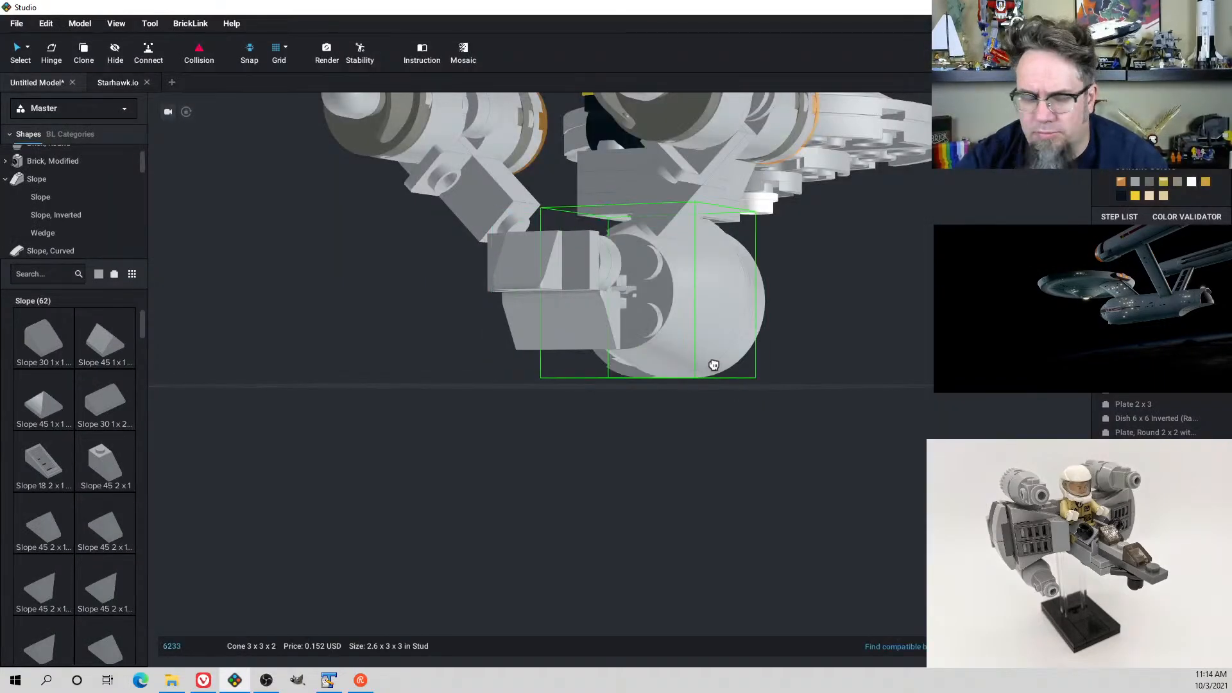
pyautogui.hotkey('ctrl', 'z')
pyautogui.moveTo(708, 367); pyautogui.dragTo(749, 396, button='right')
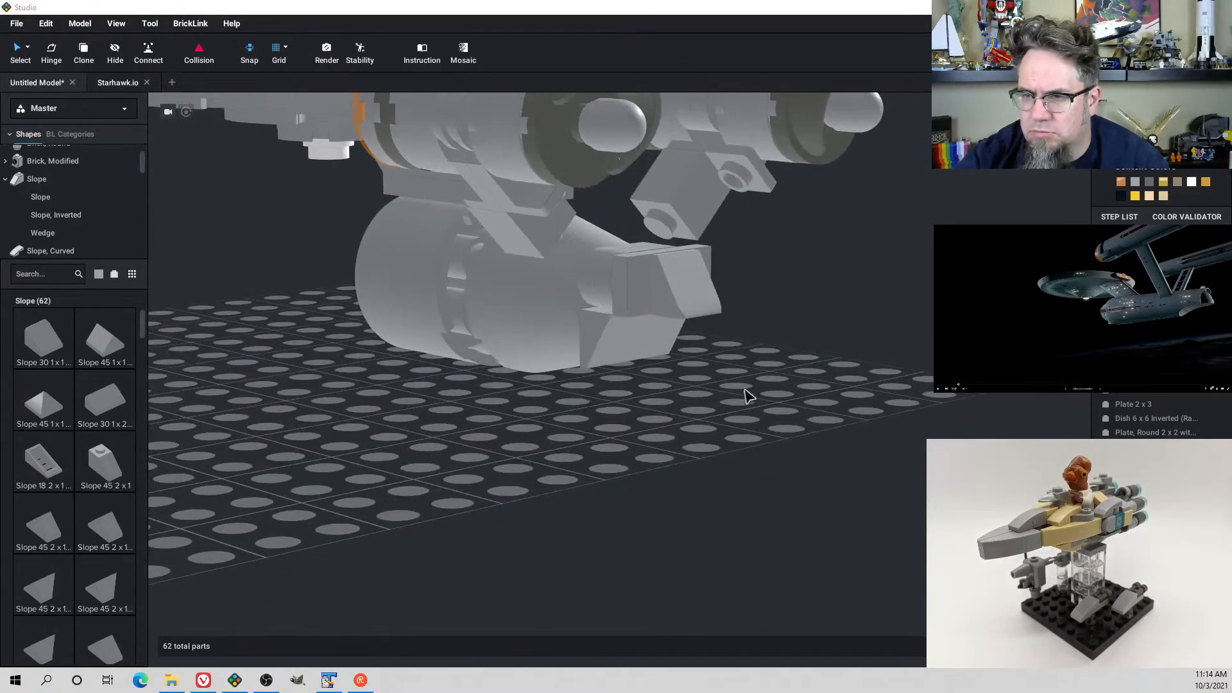
# Compare the shape of the lower hull's tail with the starship reference image
pyautogui.hotkey('alt', 'Tab')
pyautogui.hotkey('alt', 'Tab')
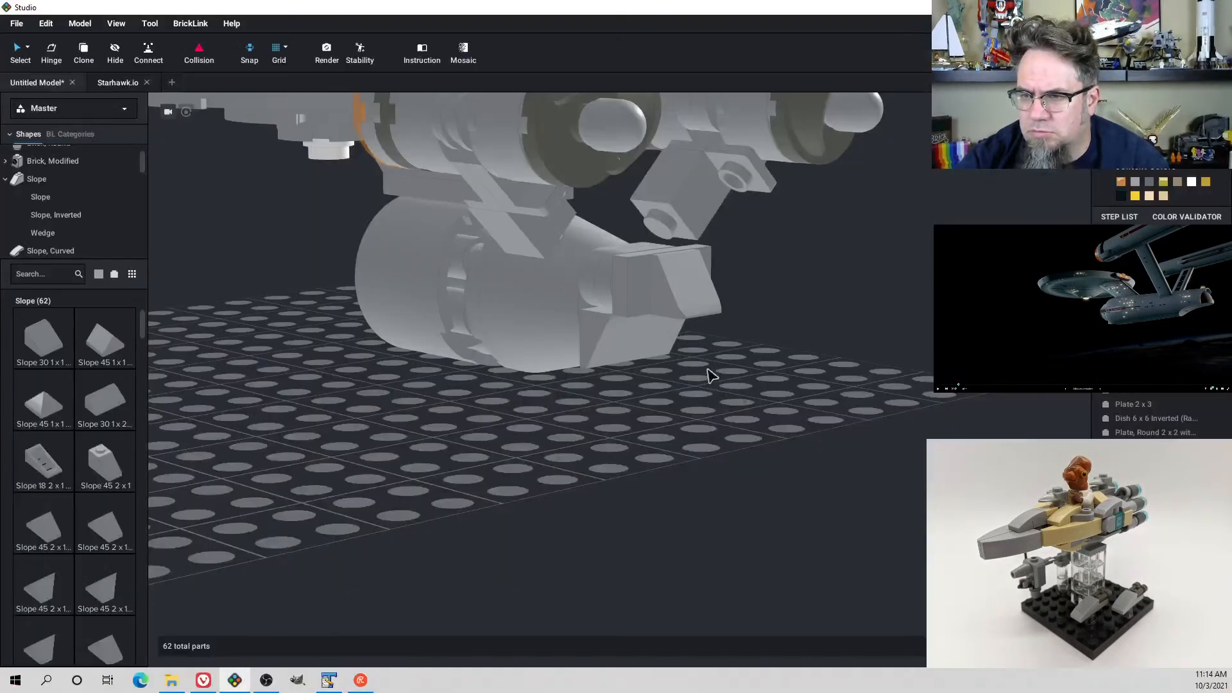
pyautogui.hotkey('alt', 'Tab')
pyautogui.hotkey('alt', 'Tab')
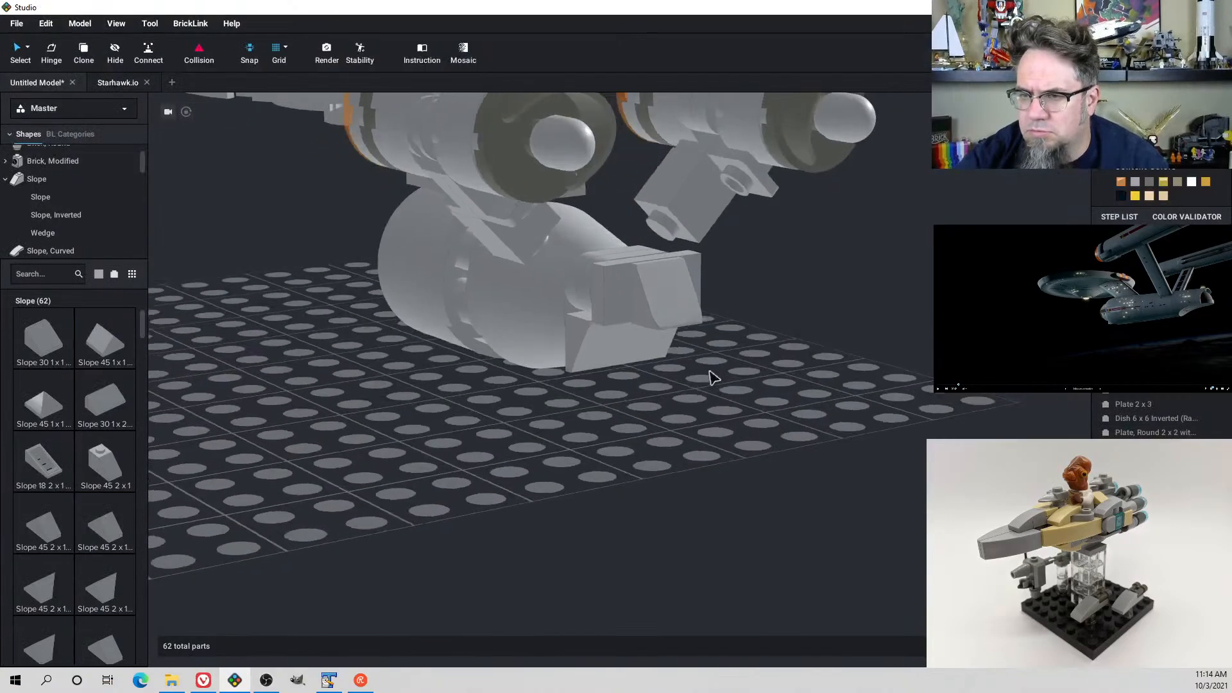
# Delete the two Slope 30 1 x 1 x 2/3 pieces from the lower hull's tail
pyautogui.click(668, 254)
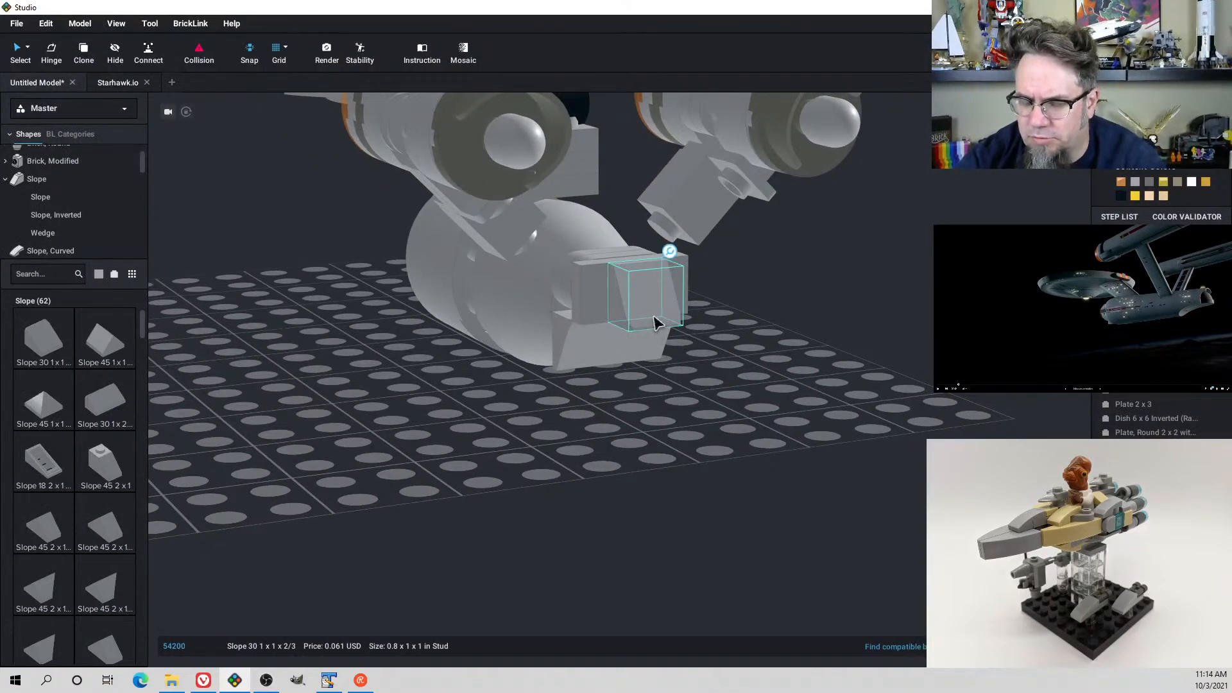
pyautogui.press('Delete')
pyautogui.press('Delete')
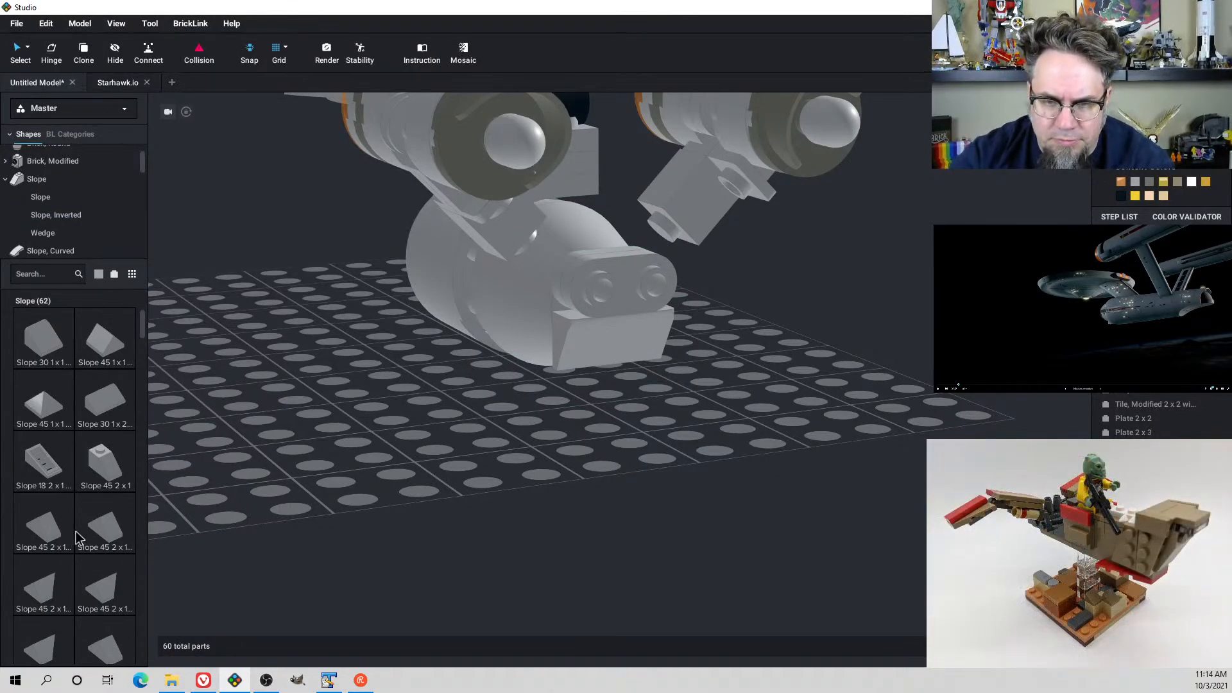
# Place two Slope 45 2 x 1 Double / Inverted variants, with and without bottom tube, side by side on the baseplate
pyautogui.moveTo(120, 565); pyautogui.dragTo(412, 420)
pyautogui.moveTo(426, 462)
pyautogui.mouseDown(button='right')
pyautogui.moveTo(423, 441)
pyautogui.moveTo(429, 460)
pyautogui.mouseUp(button='right')
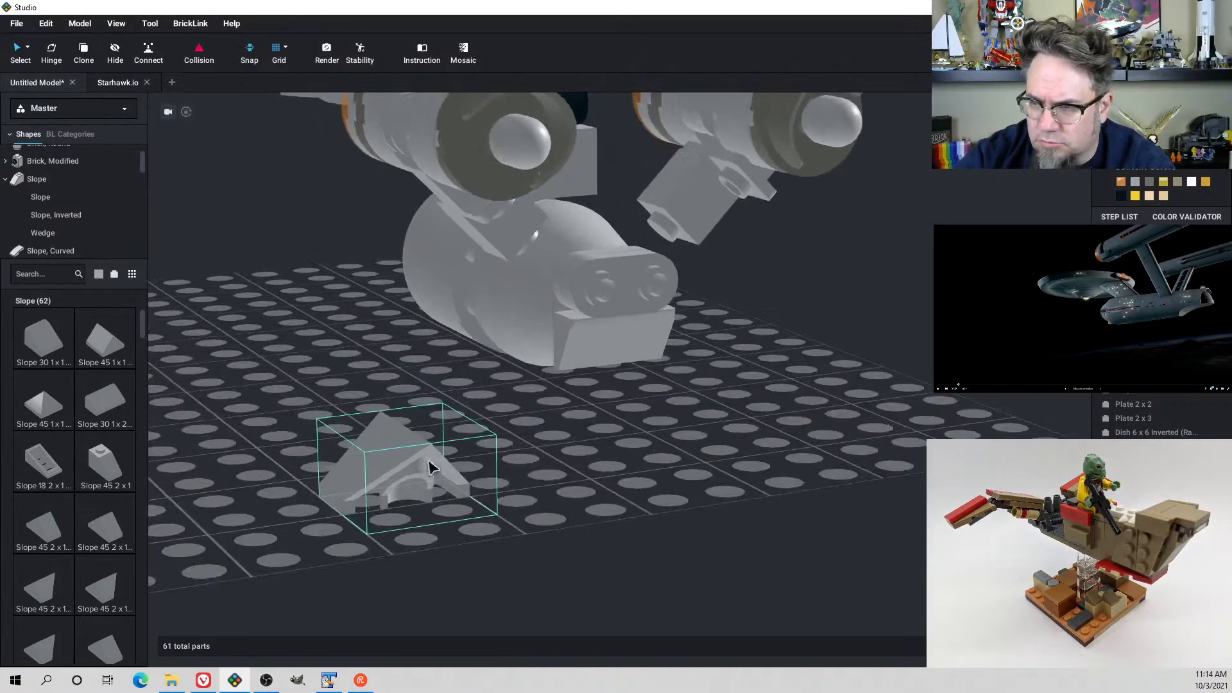
pyautogui.click(385, 491)
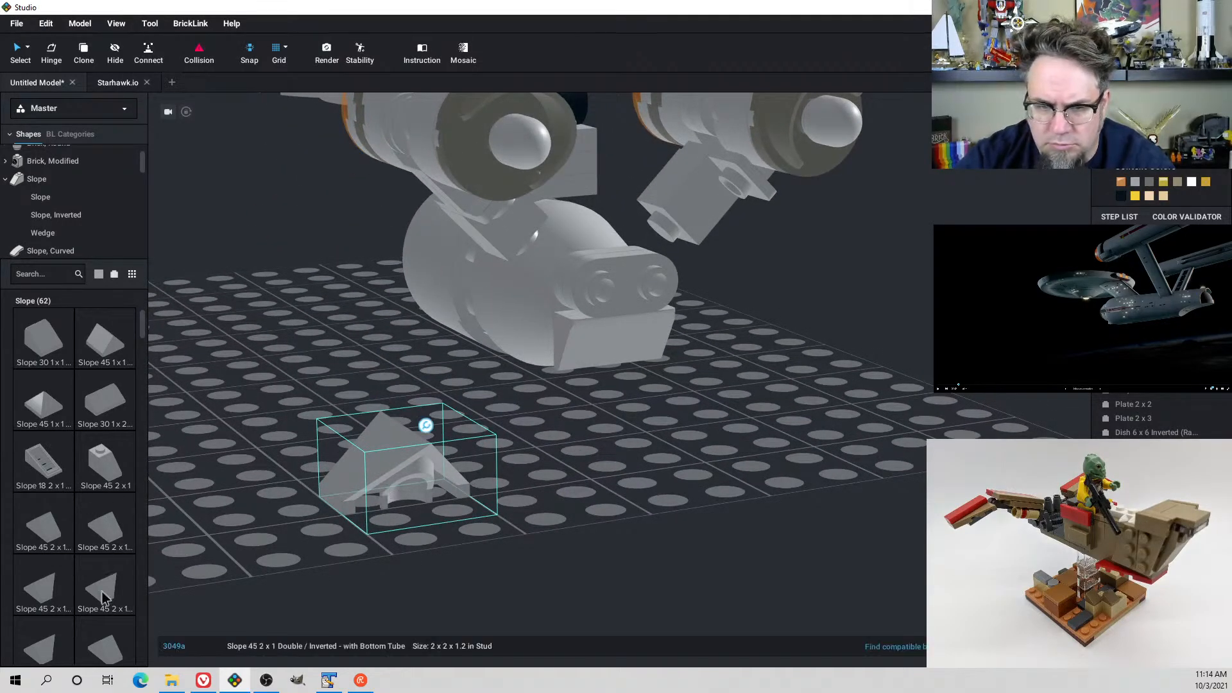
pyautogui.moveTo(102, 597); pyautogui.dragTo(573, 436)
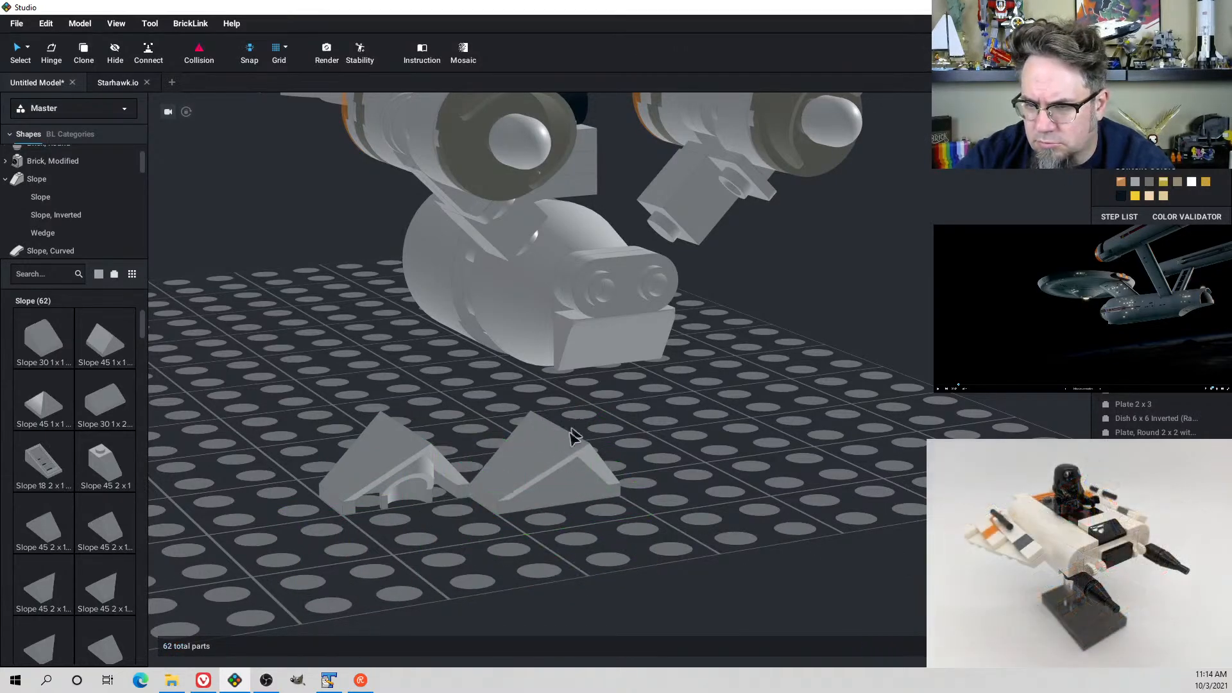
pyautogui.click(567, 461)
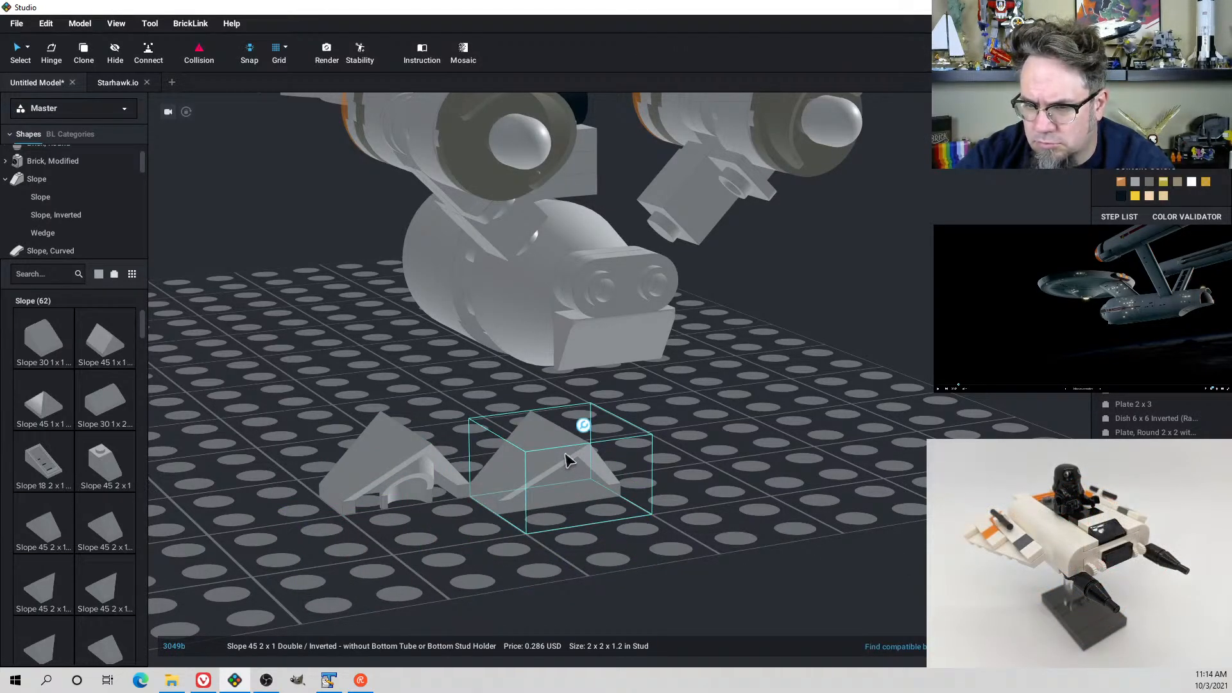
# Delete the remaining rounded plates and the inverted slope from the rear face of the 3 x 3 x 2 cone
pyautogui.click(606, 299)
pyautogui.press('Delete')
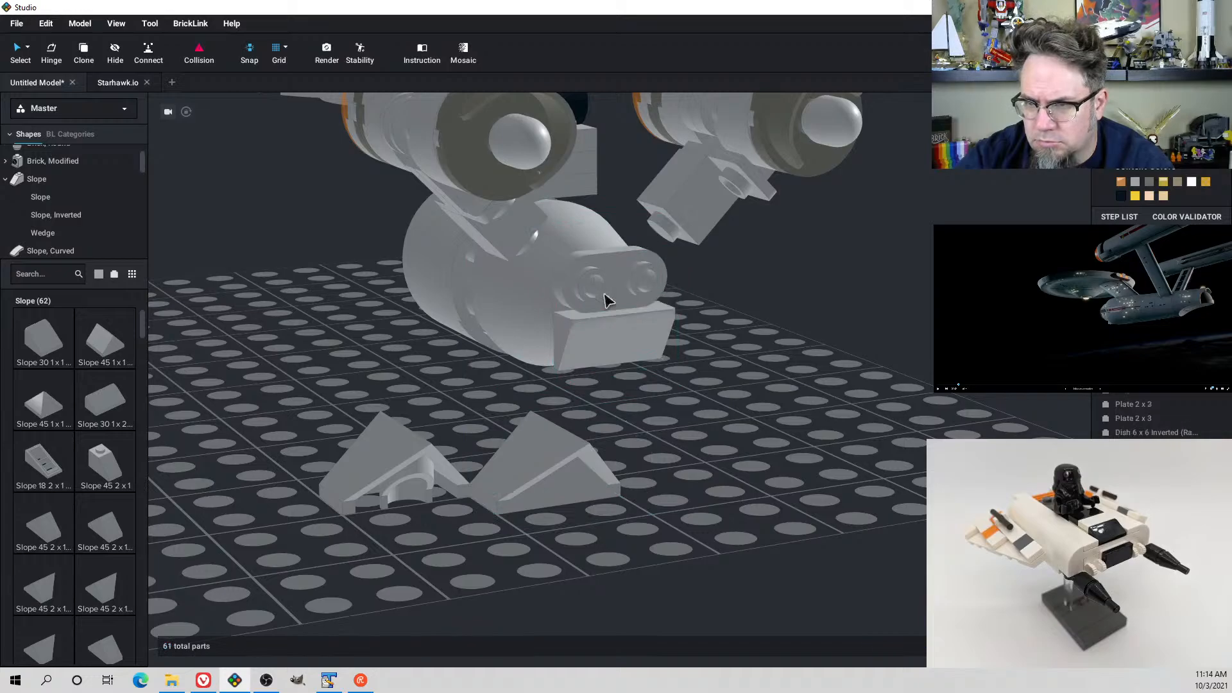
pyautogui.click(607, 300)
pyautogui.press('Delete')
pyautogui.click(626, 338)
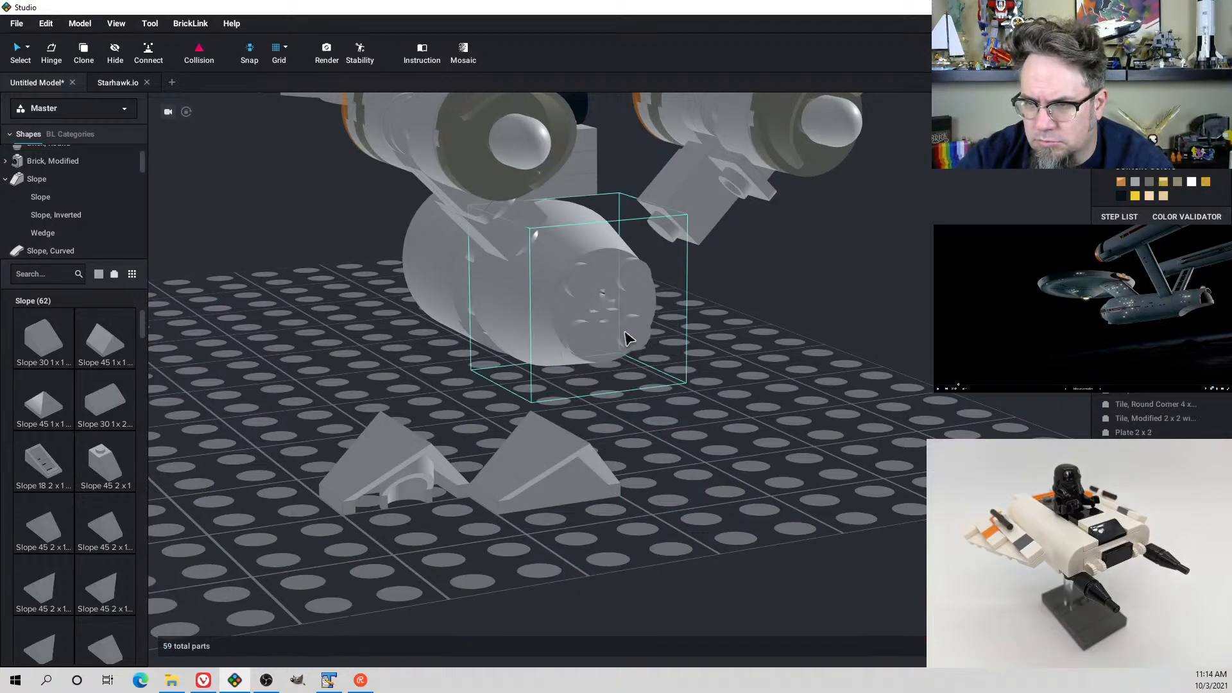
# Search the parts for "bracket", try a rotated Bracket 1 x 2 - 1 x 2 beside the double inverted slopes, and delete it
pyautogui.click(53, 273)
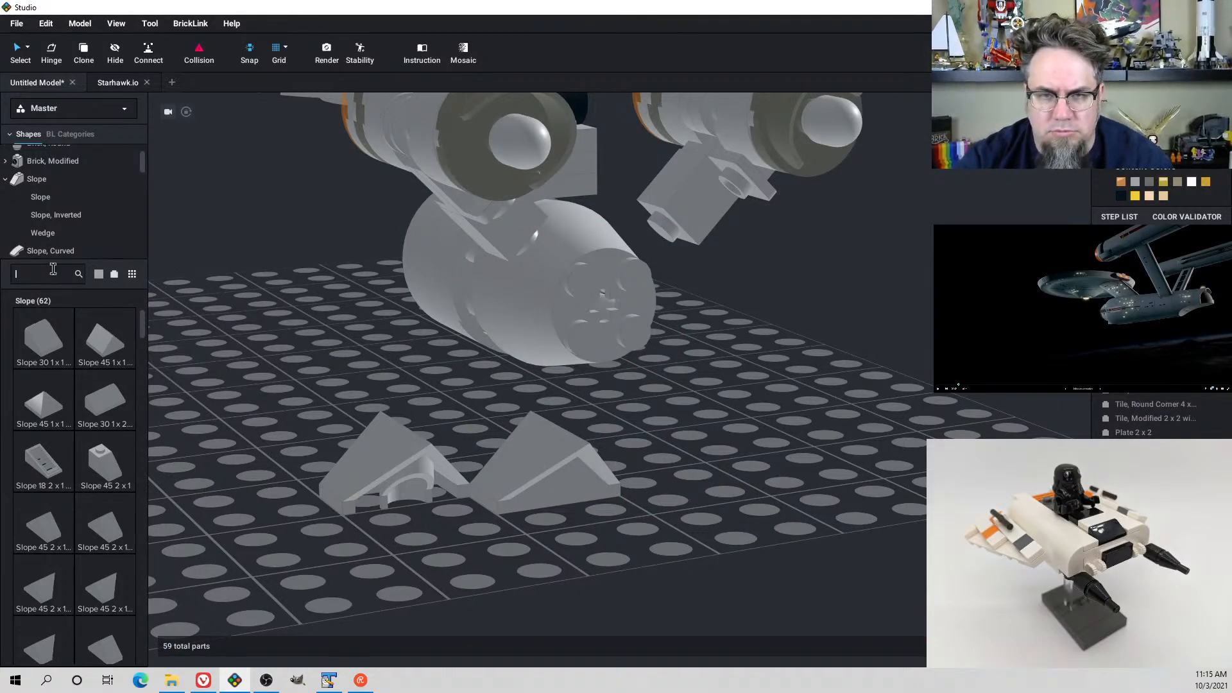
pyautogui.write('brad')
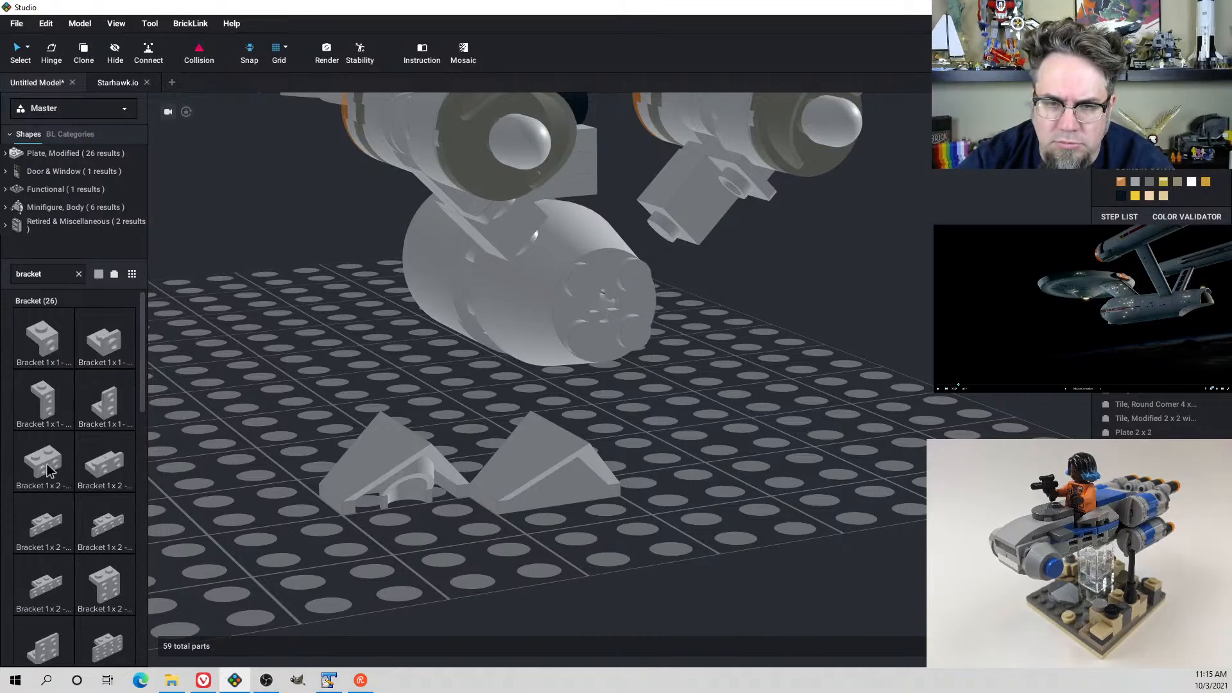
pyautogui.moveTo(47, 469); pyautogui.dragTo(584, 579)
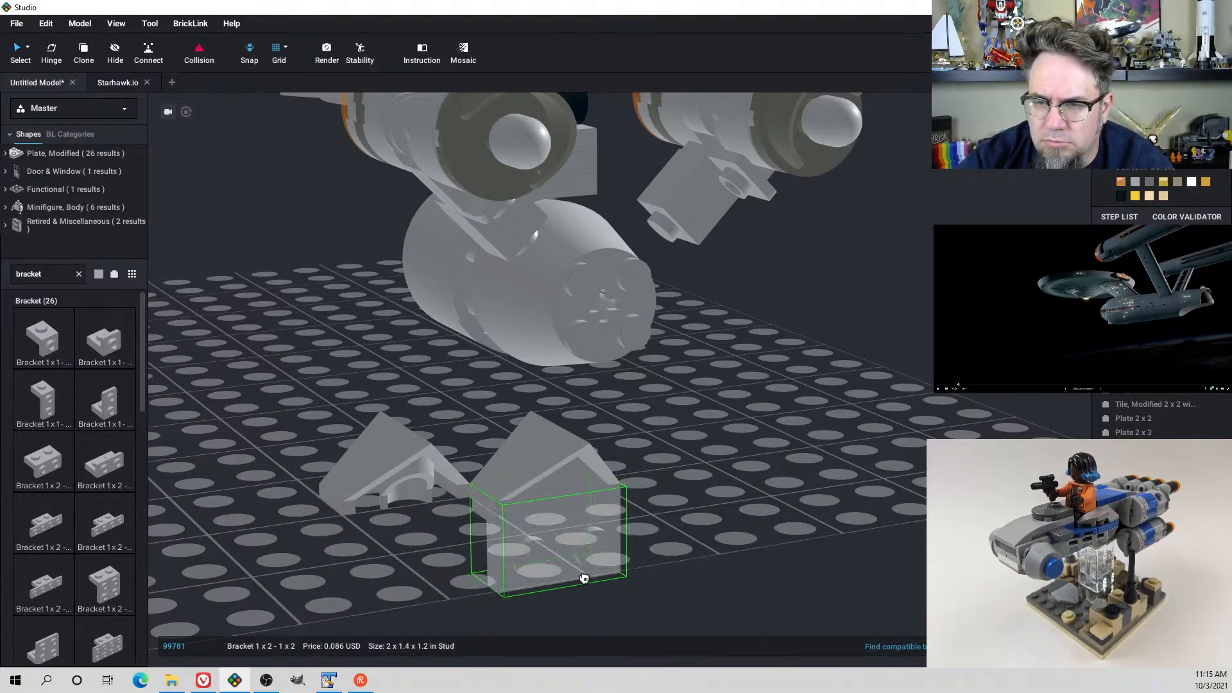
pyautogui.press('Right')
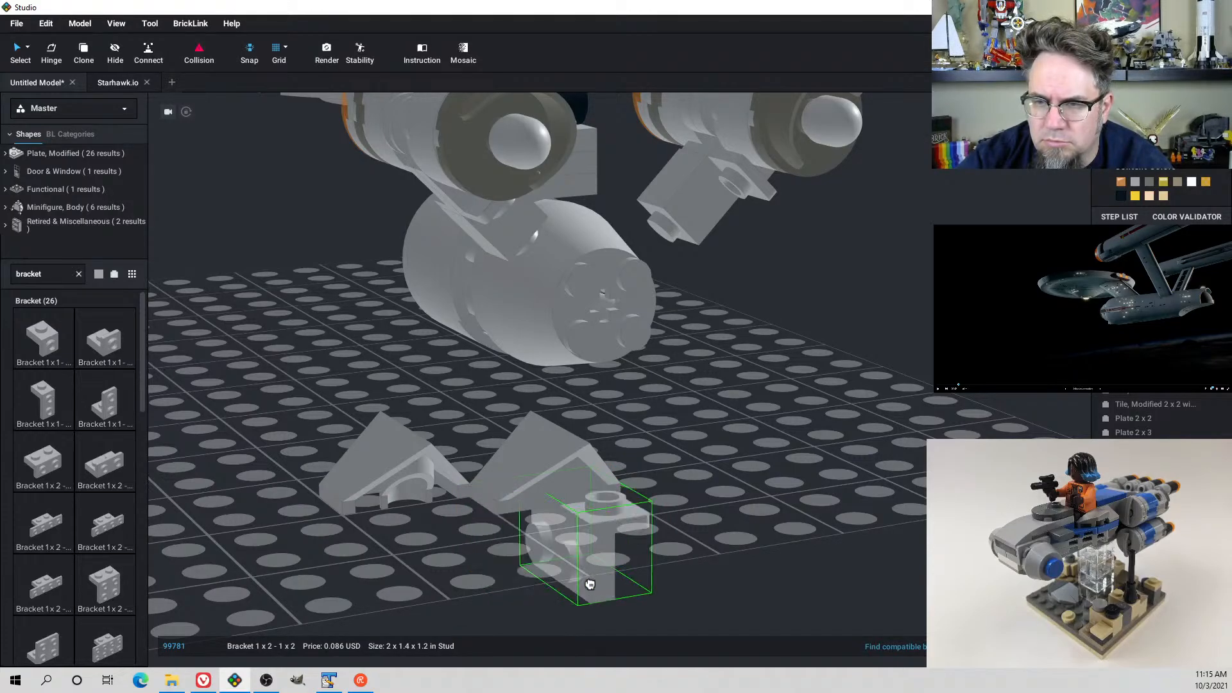
pyautogui.press('Right')
pyautogui.moveTo(590, 584); pyautogui.dragTo(567, 564)
pyautogui.moveTo(567, 565); pyautogui.dragTo(600, 547, button='right')
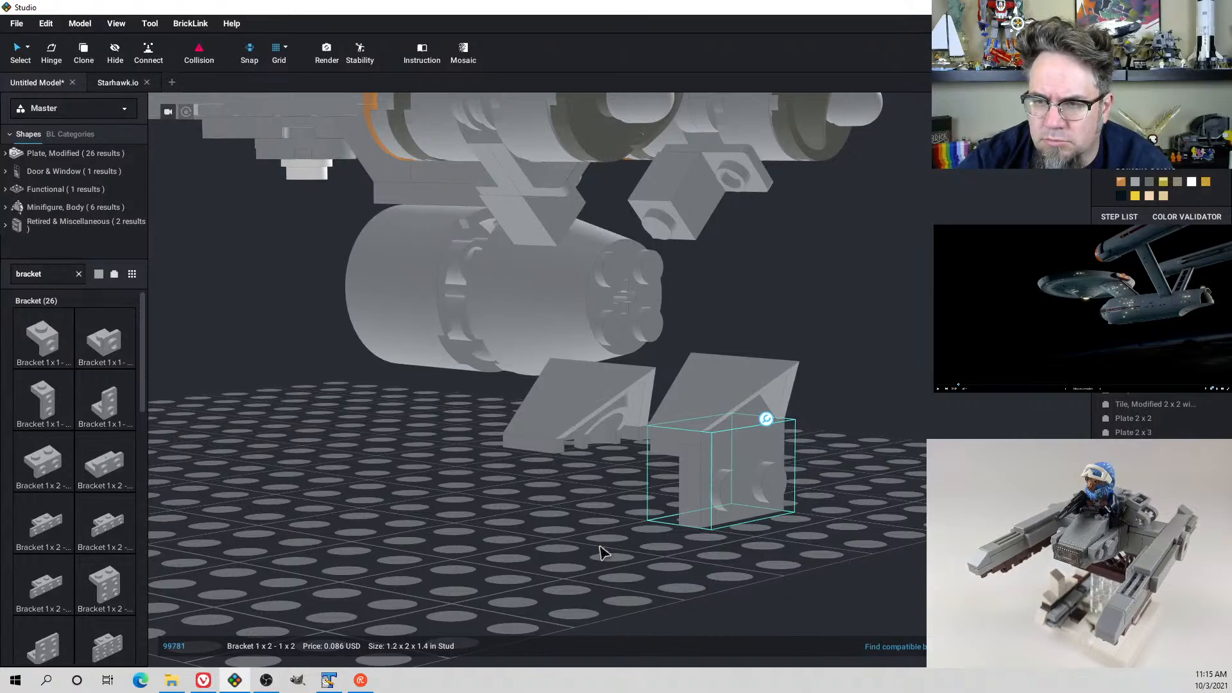
pyautogui.press('Delete')
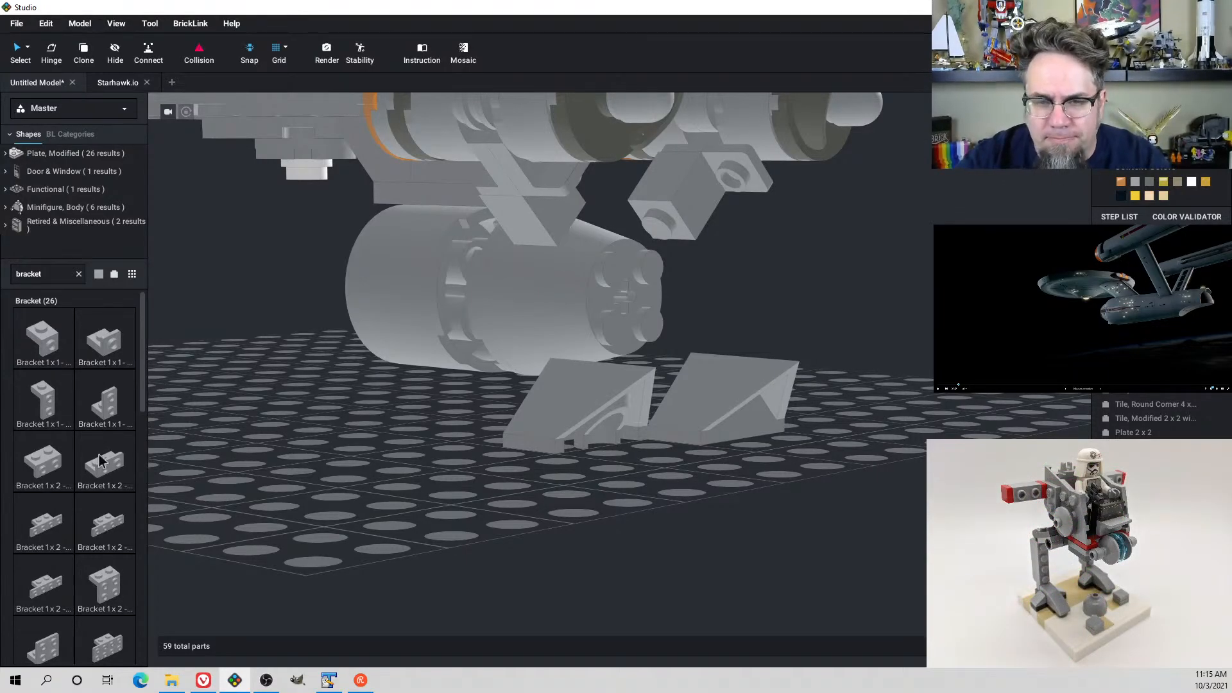
# Move the double inverted slope without bottom tube from the baseplate to the rear end of the cone
pyautogui.moveTo(621, 431)
pyautogui.mouseDown(button='right')
pyautogui.moveTo(648, 439)
pyautogui.moveTo(627, 434)
pyautogui.mouseUp(button='right')
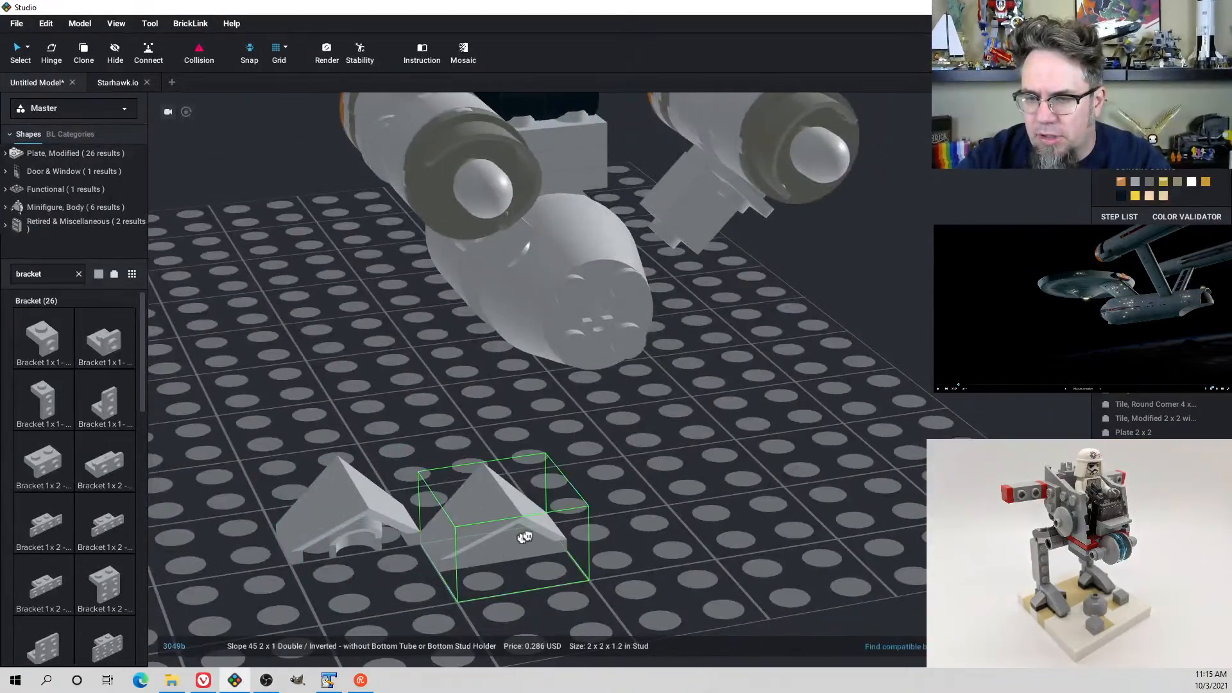
pyautogui.moveTo(525, 537); pyautogui.dragTo(616, 495)
pyautogui.moveTo(616, 495); pyautogui.dragTo(644, 498, button='right')
pyautogui.moveTo(645, 499); pyautogui.dragTo(706, 349)
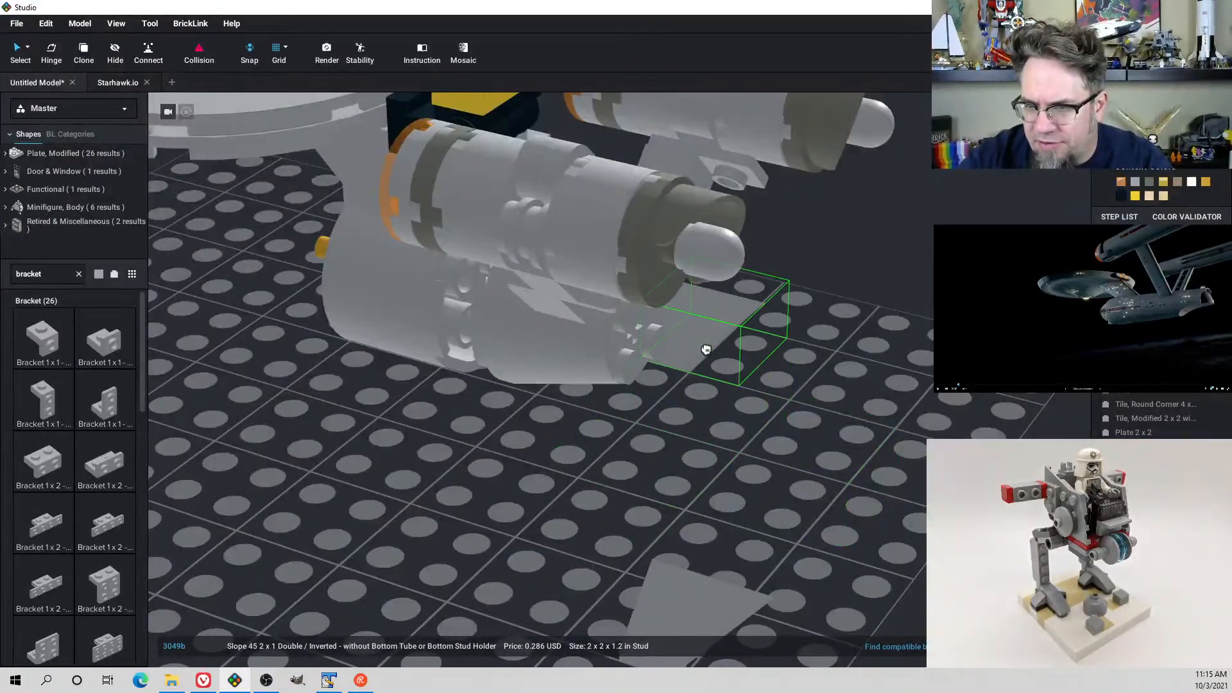
pyautogui.moveTo(706, 349); pyautogui.dragTo(633, 322, button='right')
pyautogui.moveTo(632, 322); pyautogui.dragTo(607, 308)
pyautogui.moveTo(606, 308); pyautogui.dragTo(659, 316, button='right')
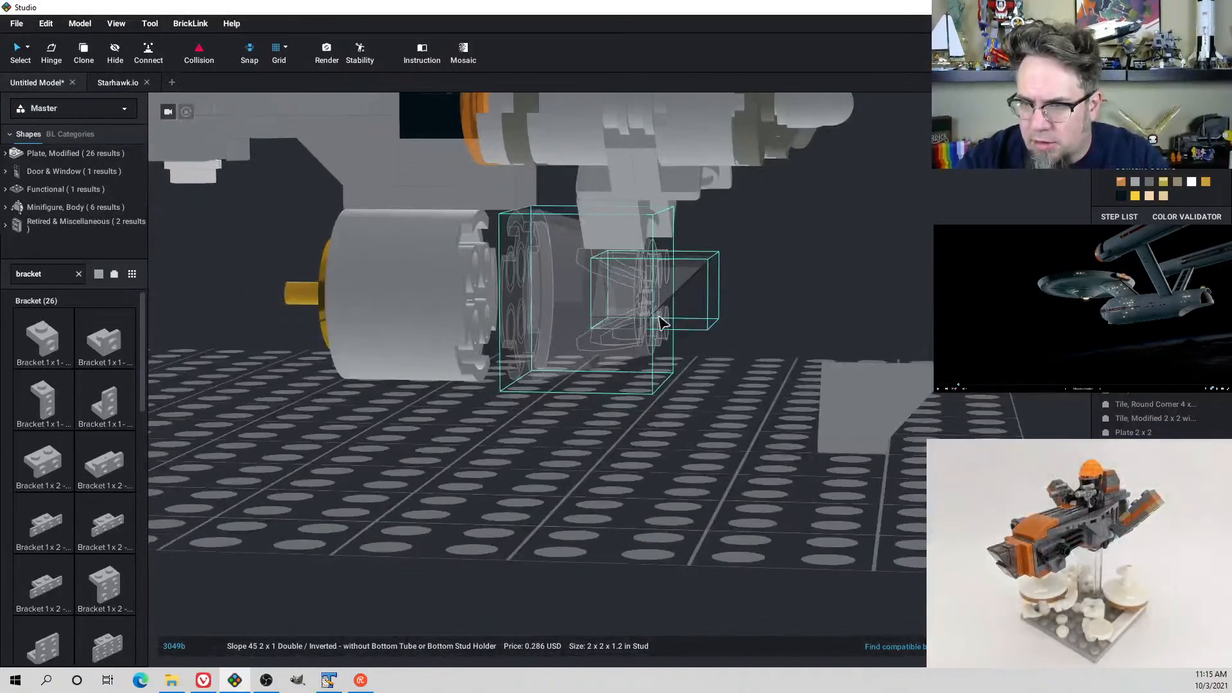
# Nudge the double inverted slope clear of the cone, centre it, and bring it up against the cone's rear studs
pyautogui.press('d')
pyautogui.press('d')
pyautogui.press('d')
pyautogui.press('d')
pyautogui.press('d')
pyautogui.press('d')
pyautogui.press('d')
pyautogui.press('d')
pyautogui.press('d')
pyautogui.press('d')
pyautogui.press('d')
pyautogui.press('d')
pyautogui.press('d')
pyautogui.press('d')
pyautogui.press('d')
pyautogui.press('d')
pyautogui.press('d')
pyautogui.press('d')
pyautogui.press('d')
pyautogui.press('d')
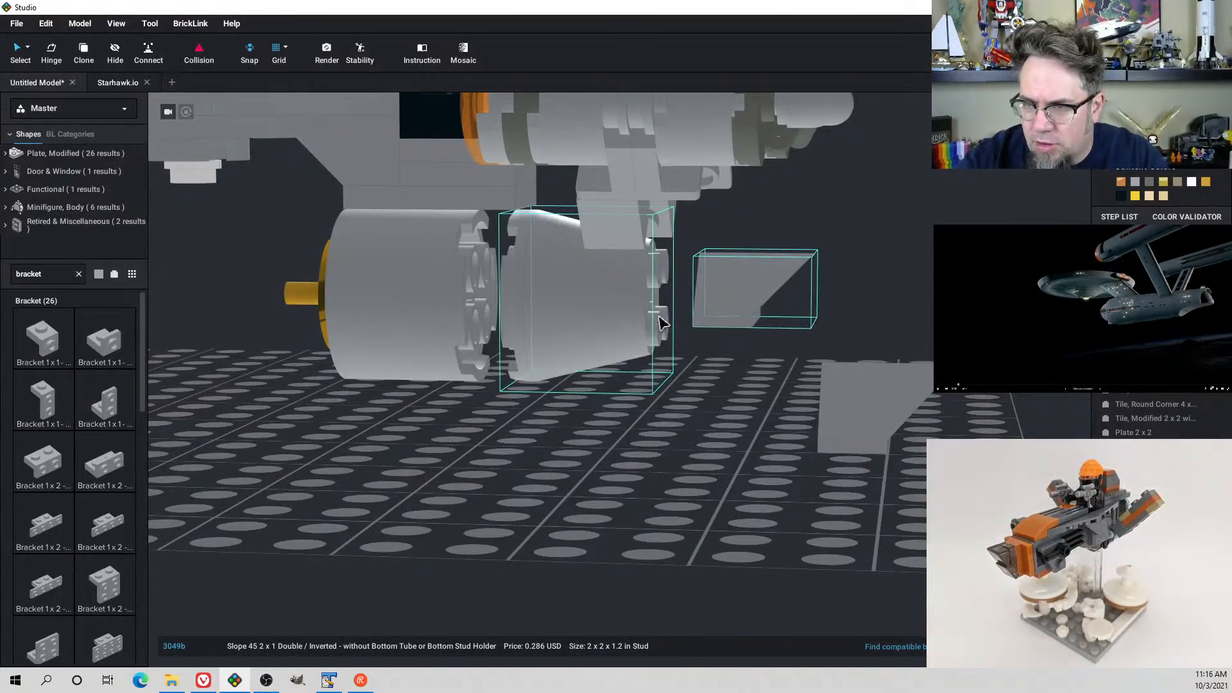
pyautogui.press('w')
pyautogui.press('w')
pyautogui.press('w')
pyautogui.press('w')
pyautogui.press('w')
pyautogui.press('w')
pyautogui.press('w')
pyautogui.press('a')
pyautogui.press('s')
pyautogui.press('s')
pyautogui.press('s')
pyautogui.press('a')
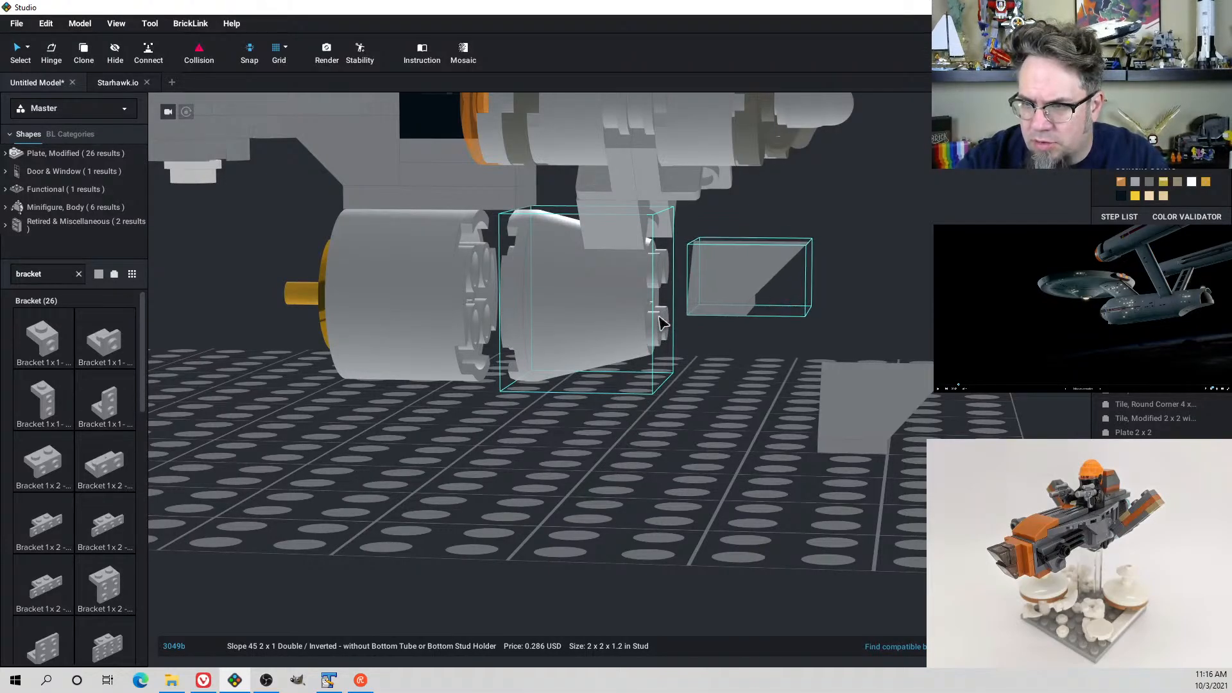
pyautogui.press('a')
pyautogui.press('a')
pyautogui.press('a')
pyautogui.press('a')
pyautogui.press('a')
pyautogui.press('a')
pyautogui.press('a')
pyautogui.press('a')
pyautogui.press('a')
pyautogui.press('a')
pyautogui.press('a')
pyautogui.press('a')
pyautogui.moveTo(715, 305)
pyautogui.mouseDown(button='right')
pyautogui.moveTo(654, 305)
pyautogui.moveTo(708, 306)
pyautogui.mouseUp(button='right')
pyautogui.press('a')
pyautogui.press('a')
pyautogui.press('a')
pyautogui.press('a')
pyautogui.press('a')
pyautogui.press('a')
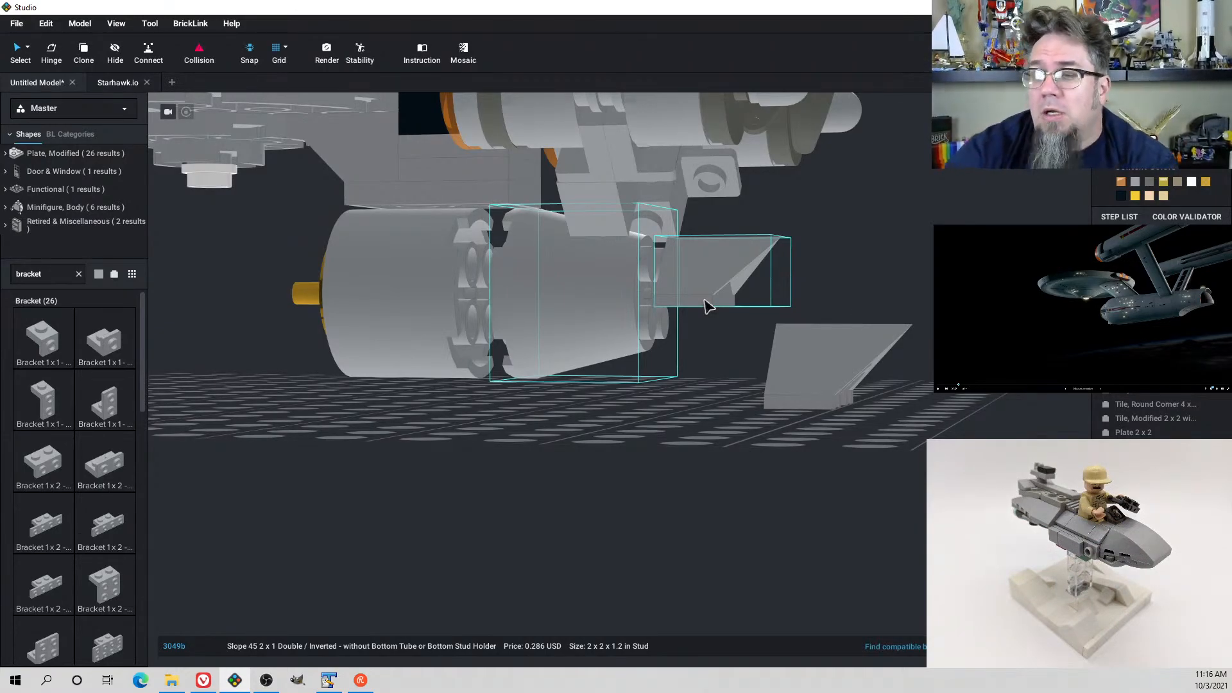
# Delete the double inverted slope with bottom tube from the baseplate
pyautogui.moveTo(847, 311)
pyautogui.mouseDown(button='right')
pyautogui.moveTo(789, 327)
pyautogui.moveTo(738, 302)
pyautogui.moveTo(709, 315)
pyautogui.moveTo(806, 321)
pyautogui.moveTo(796, 285)
pyautogui.moveTo(810, 361)
pyautogui.moveTo(847, 347)
pyautogui.moveTo(855, 319)
pyautogui.mouseUp(button='right')
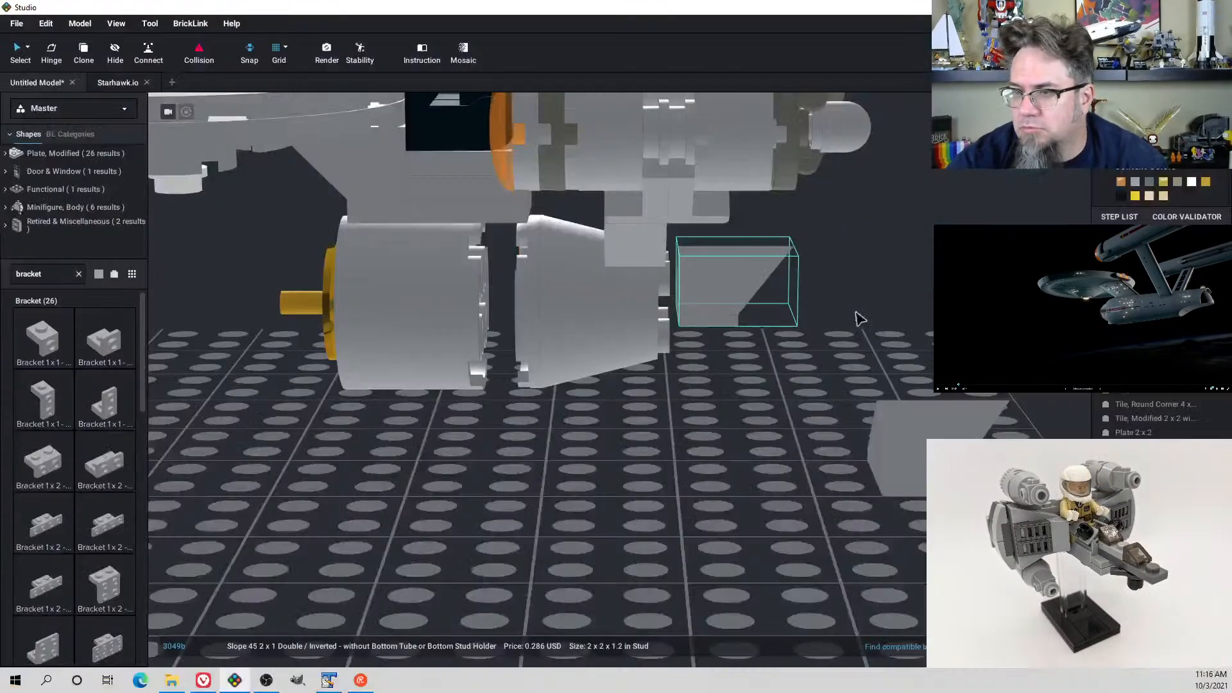
pyautogui.scroll(-5, 848, 301)
pyautogui.moveTo(788, 323); pyautogui.dragTo(603, 394, button='right')
pyautogui.click(389, 421)
pyautogui.press('Delete')
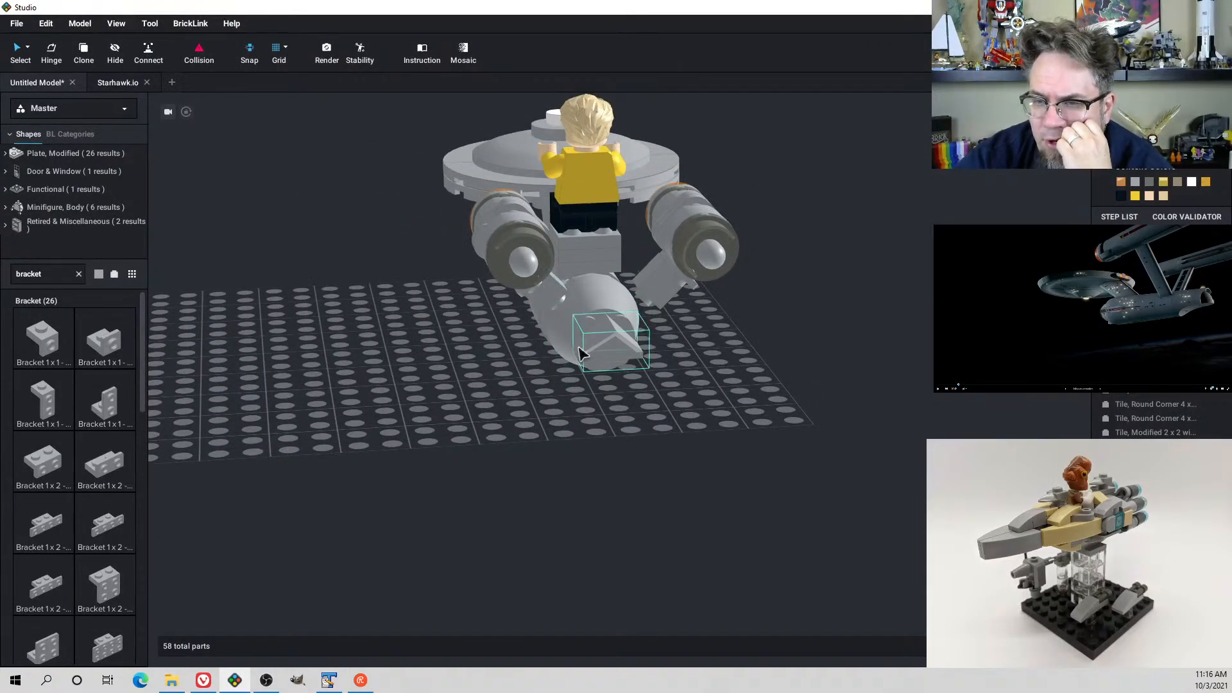
# Move the remaining double inverted slope off the cone's rear end and park it on the baseplate
pyautogui.scroll(3, 579, 343)
pyautogui.moveTo(580, 303); pyautogui.dragTo(627, 308, button='right')
pyautogui.scroll(-4, 629, 308)
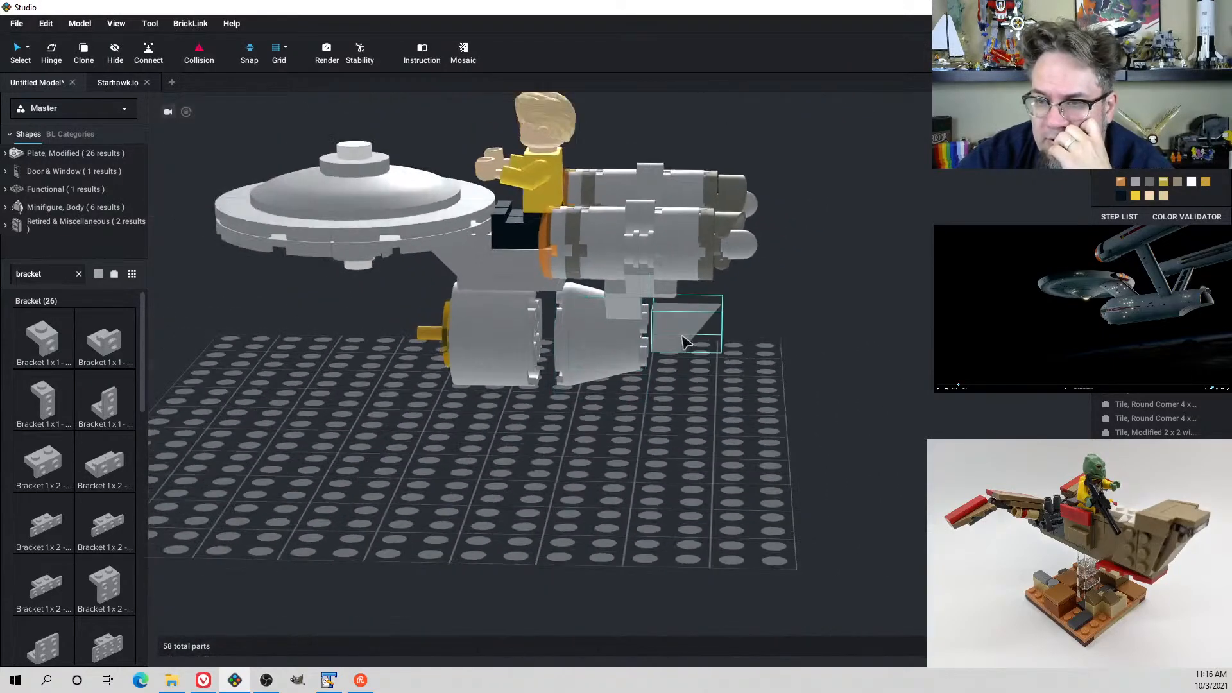
pyautogui.moveTo(680, 322); pyautogui.dragTo(724, 469)
# Shift the 3 x 3 x 2 cone backwards to widen the gap behind the front hull cylinder
pyautogui.click(613, 357)
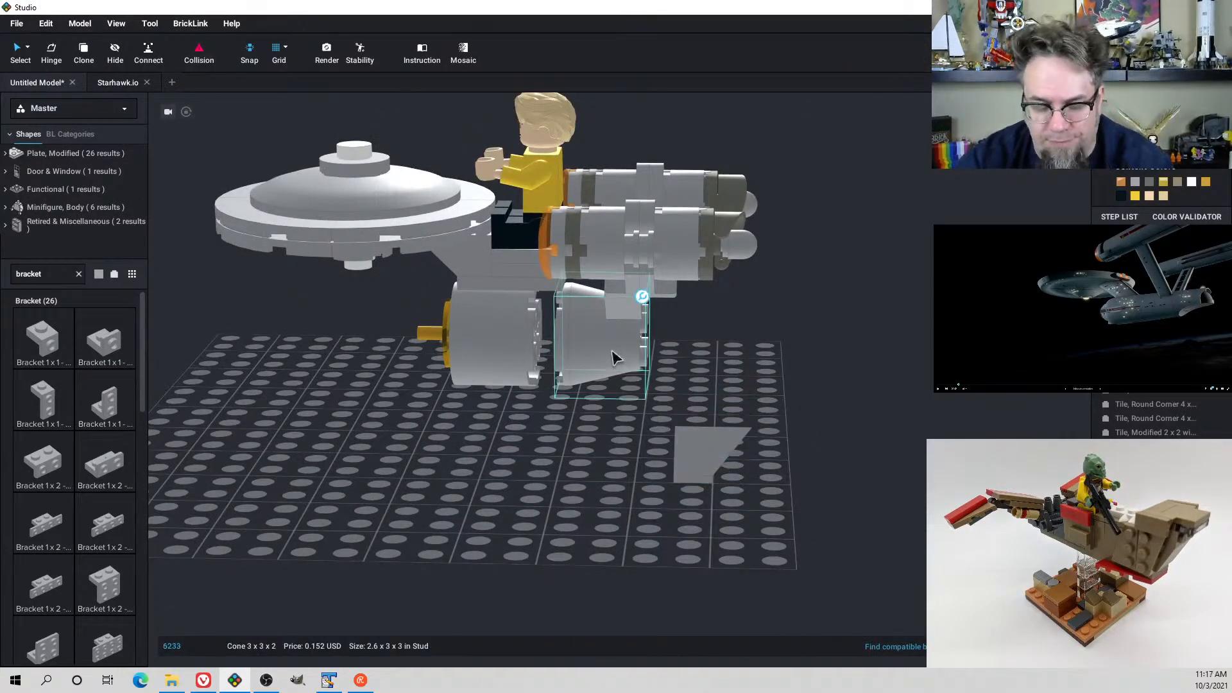
pyautogui.moveTo(625, 349); pyautogui.dragTo(622, 340, button='right')
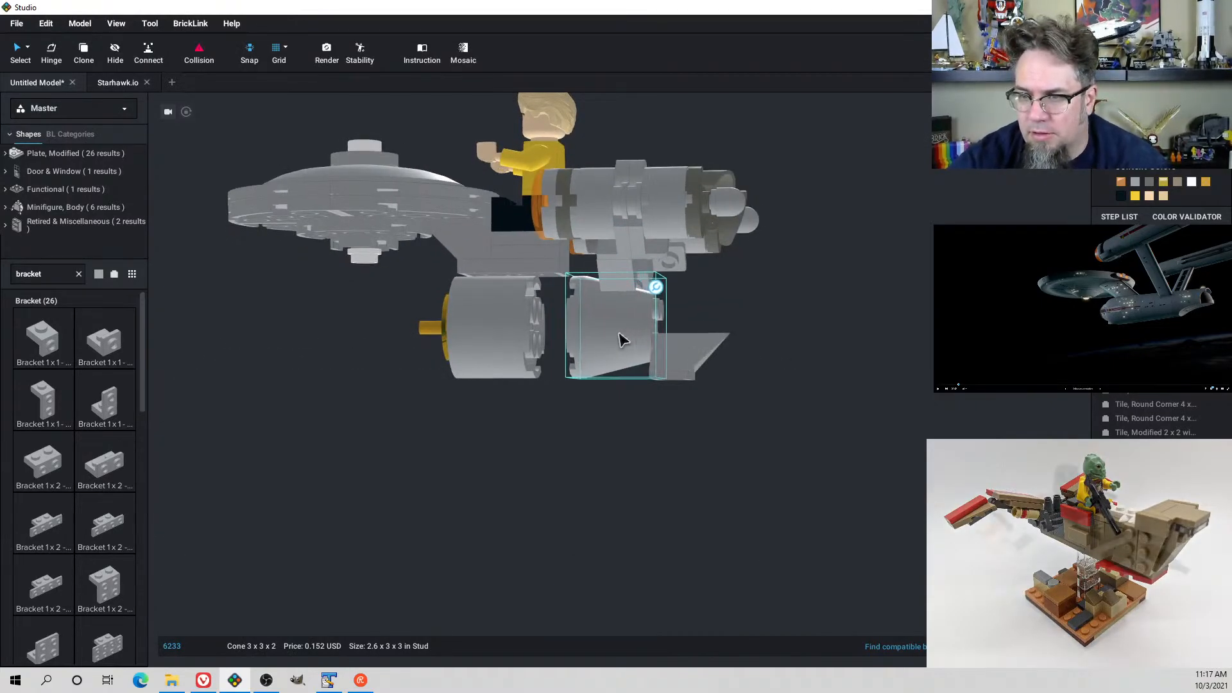
pyautogui.press('Right')
pyautogui.moveTo(614, 335); pyautogui.dragTo(626, 347, button='right')
# Examine the starship reference image for the length and taper of the lower hull
pyautogui.hotkey('alt', 'Tab')
pyautogui.hotkey('alt', 'Tab')
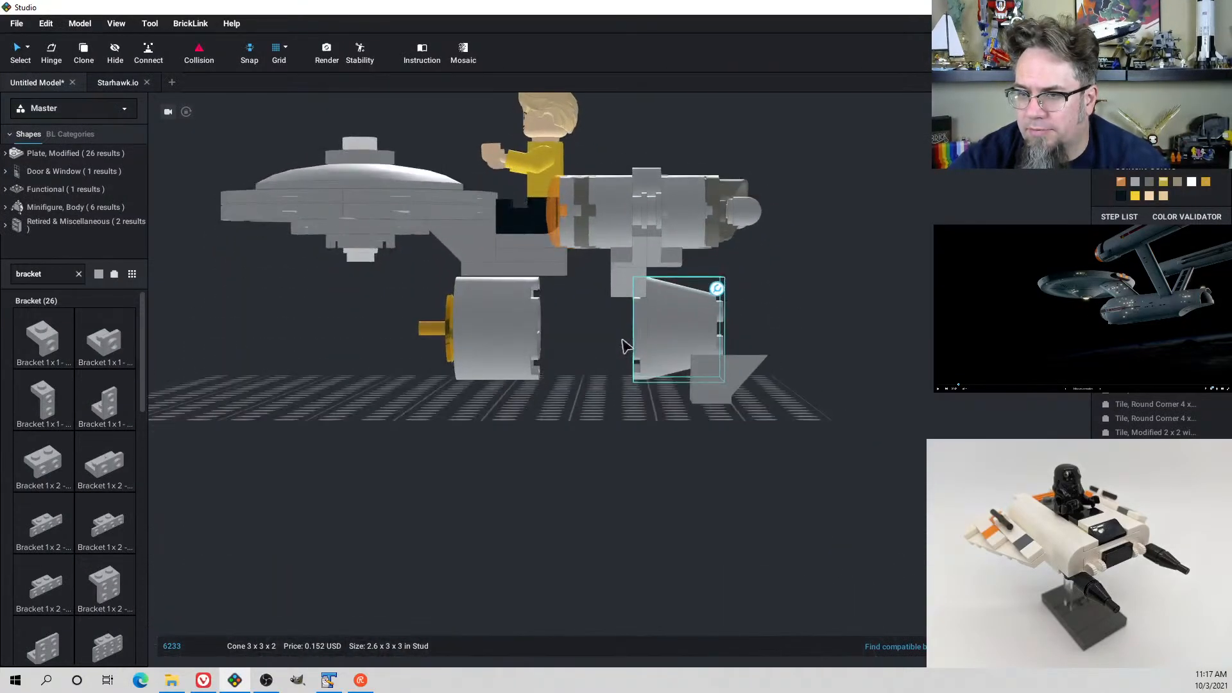
pyautogui.hotkey('alt', 'Tab')
pyautogui.moveTo(735, 372); pyautogui.dragTo(637, 387)
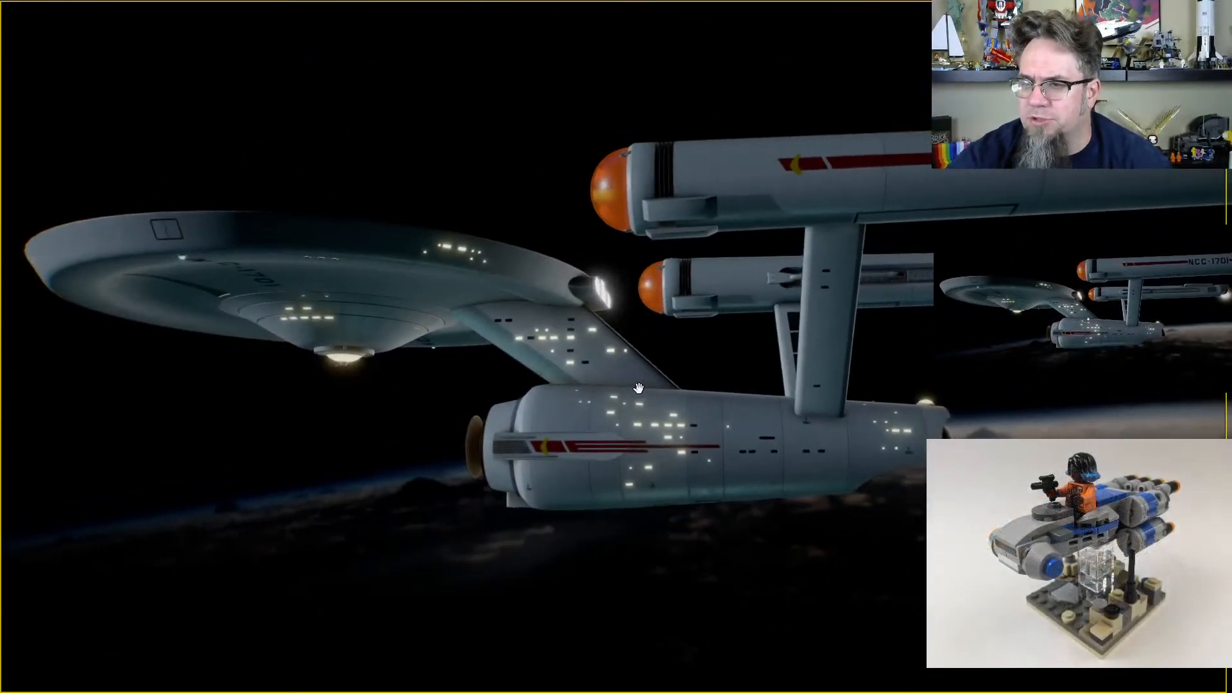
pyautogui.scroll(-3, 638, 385)
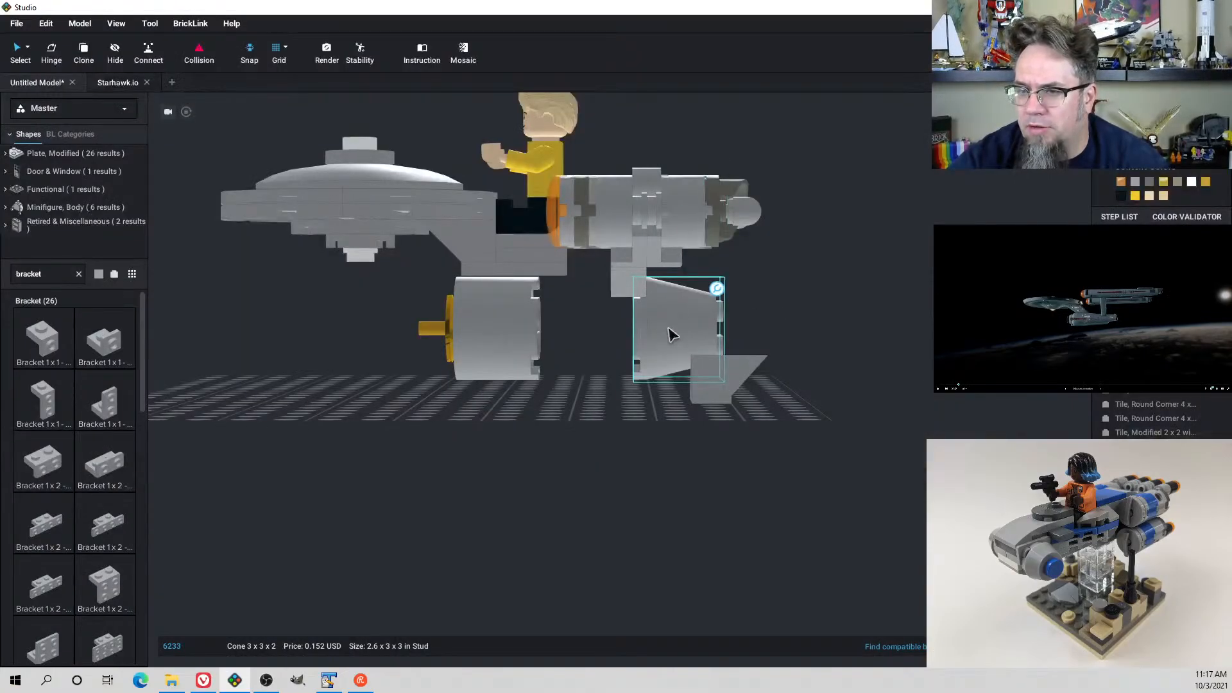
# Try the 3 x 3 x 2 cone closer to the front hull cylinder, and undo the cone's moves
pyautogui.moveTo(672, 332); pyautogui.dragTo(609, 331)
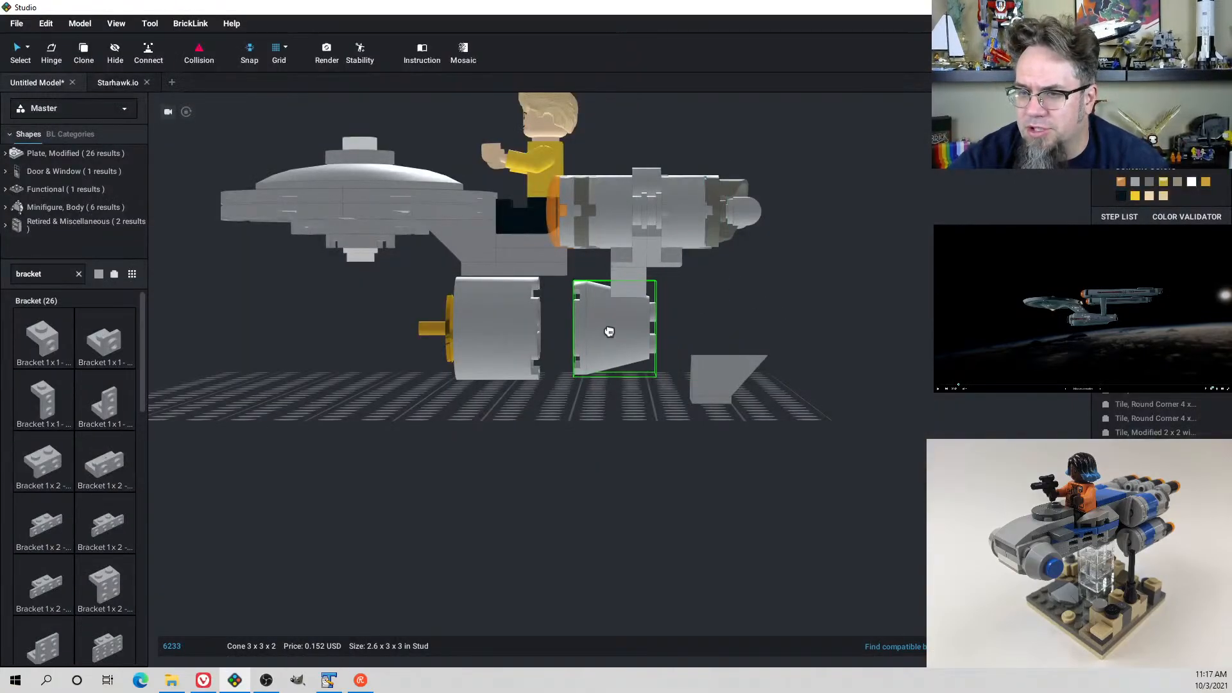
pyautogui.hotkey('ctrl', 'z')
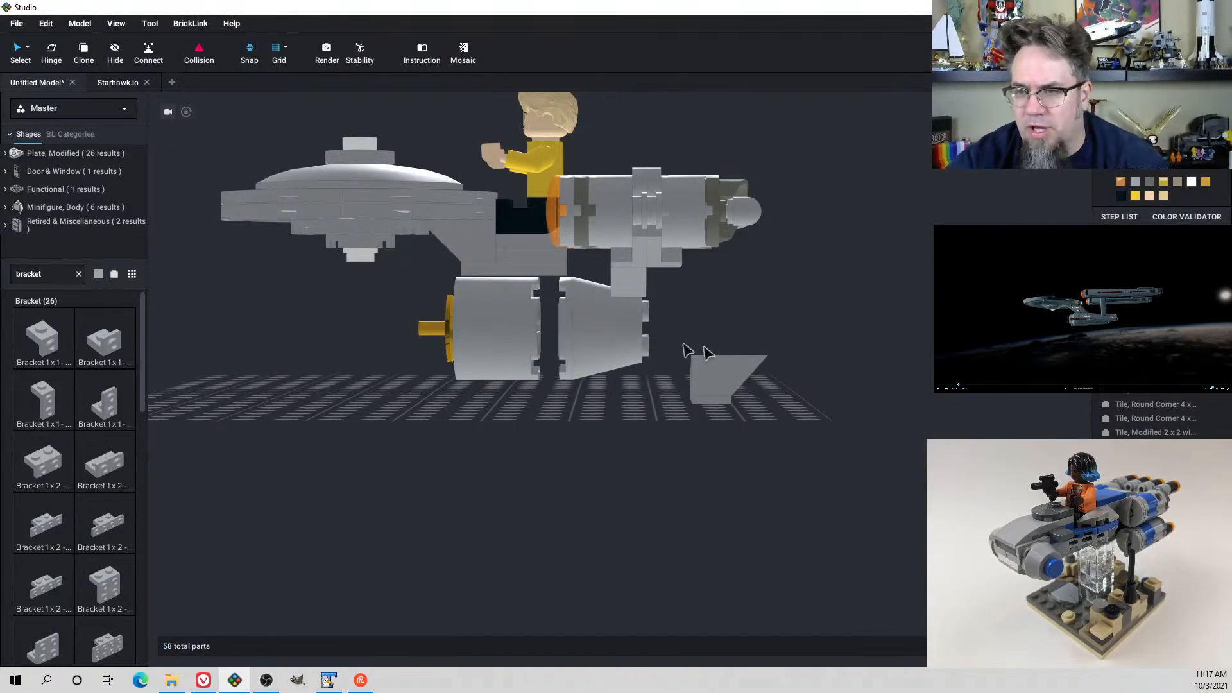
pyautogui.moveTo(688, 349); pyautogui.dragTo(639, 366, button='right')
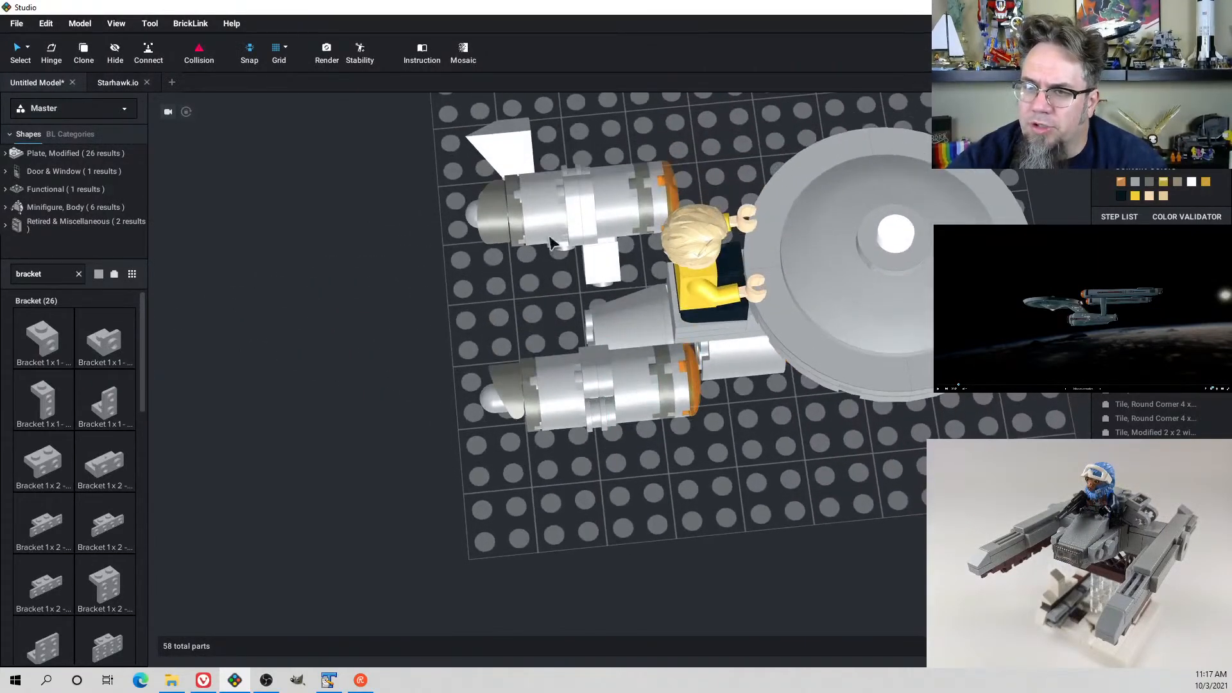
# Lengthen the port nacelle by fitting a copied 2 x 2 round brick with axle hole ahead of its tail parts
pyautogui.click(474, 237)
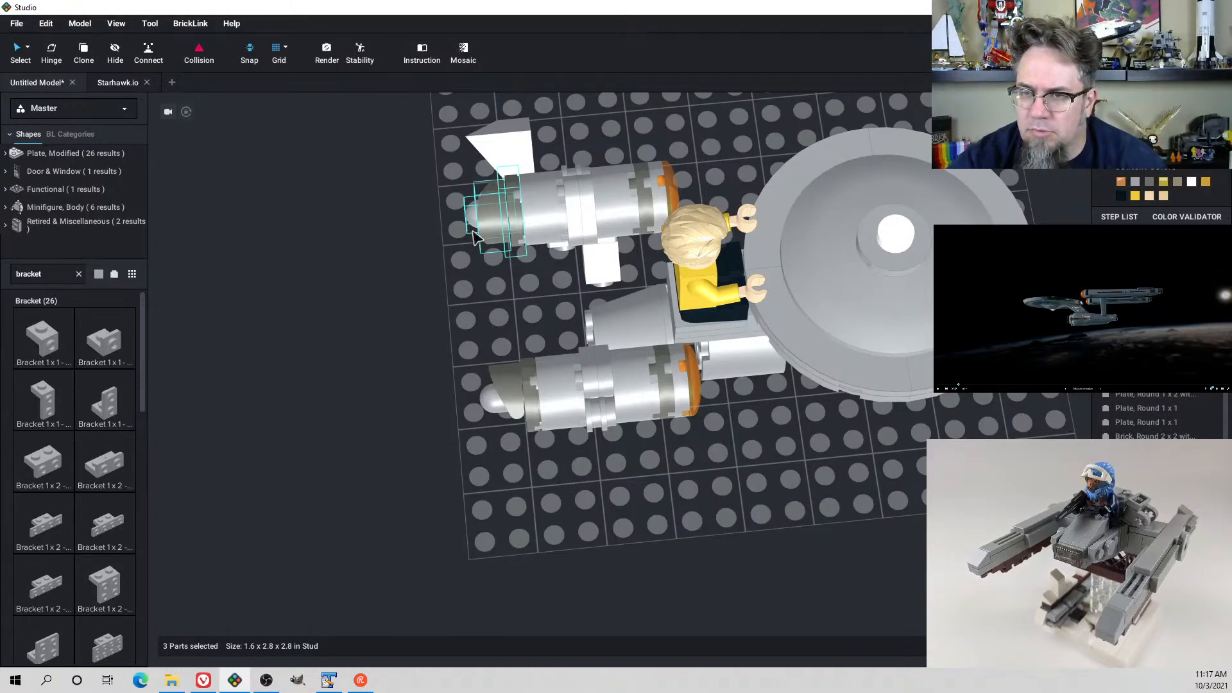
pyautogui.click(537, 250)
pyautogui.click(565, 270)
pyautogui.moveTo(565, 269); pyautogui.dragTo(501, 264, button='right')
pyautogui.click(500, 265)
pyautogui.moveTo(499, 264); pyautogui.dragTo(393, 266)
pyautogui.click(446, 273)
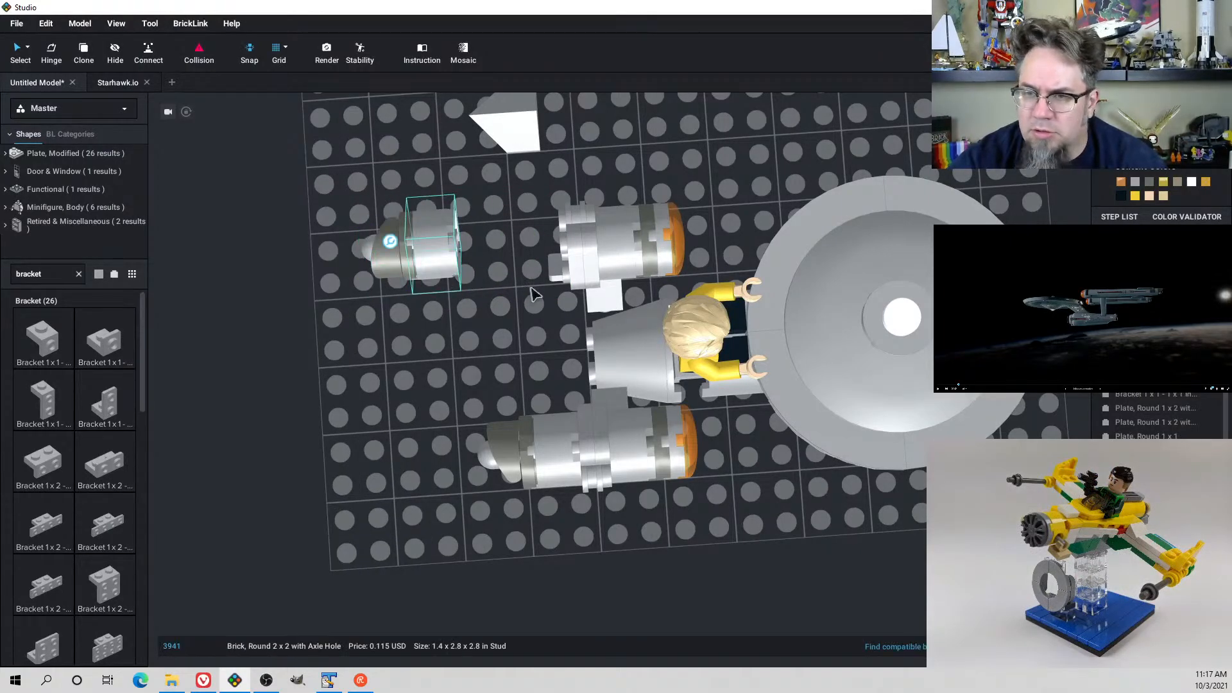
pyautogui.hotkey('ctrl', 'v')
pyautogui.click(553, 250)
pyautogui.moveTo(366, 211); pyautogui.dragTo(508, 272)
pyautogui.moveTo(539, 276)
pyautogui.mouseDown(button='right')
pyautogui.moveTo(497, 247)
pyautogui.moveTo(548, 270)
pyautogui.mouseUp(button='right')
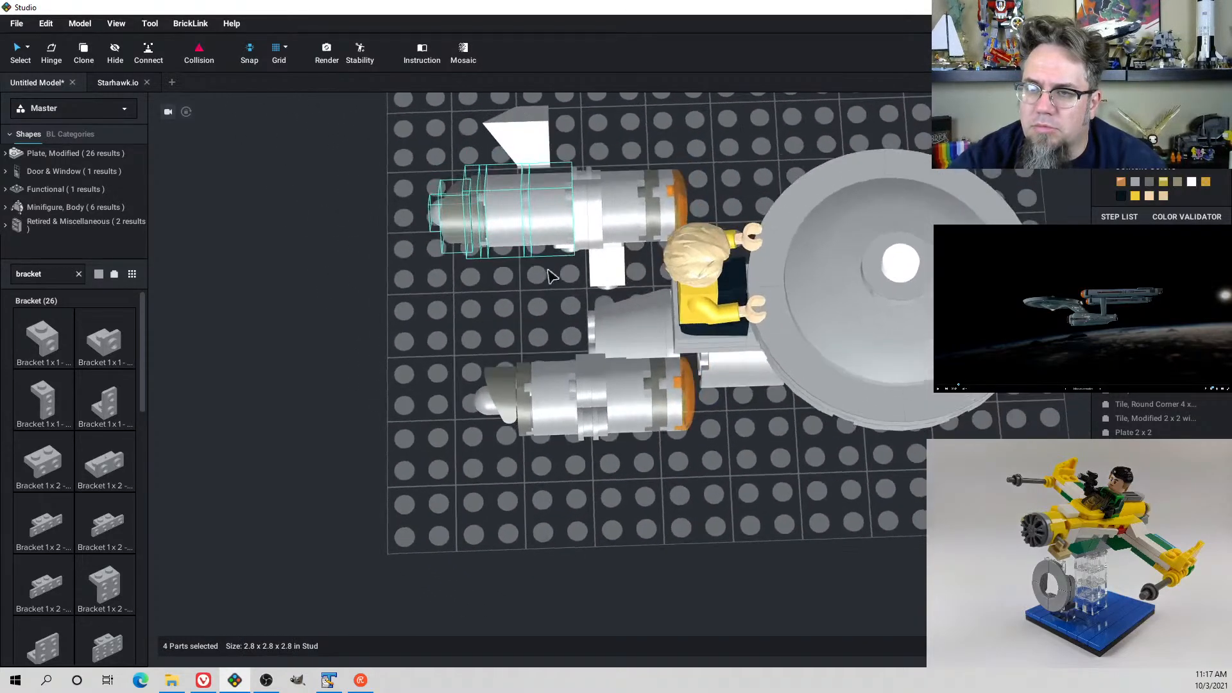
# Lengthen the starboard nacelle by inserting a copied 2 x 2 round brick with axle hole and reattaching its tail
pyautogui.moveTo(454, 354); pyautogui.dragTo(520, 441)
pyautogui.moveTo(500, 398); pyautogui.dragTo(410, 398)
pyautogui.click(541, 398)
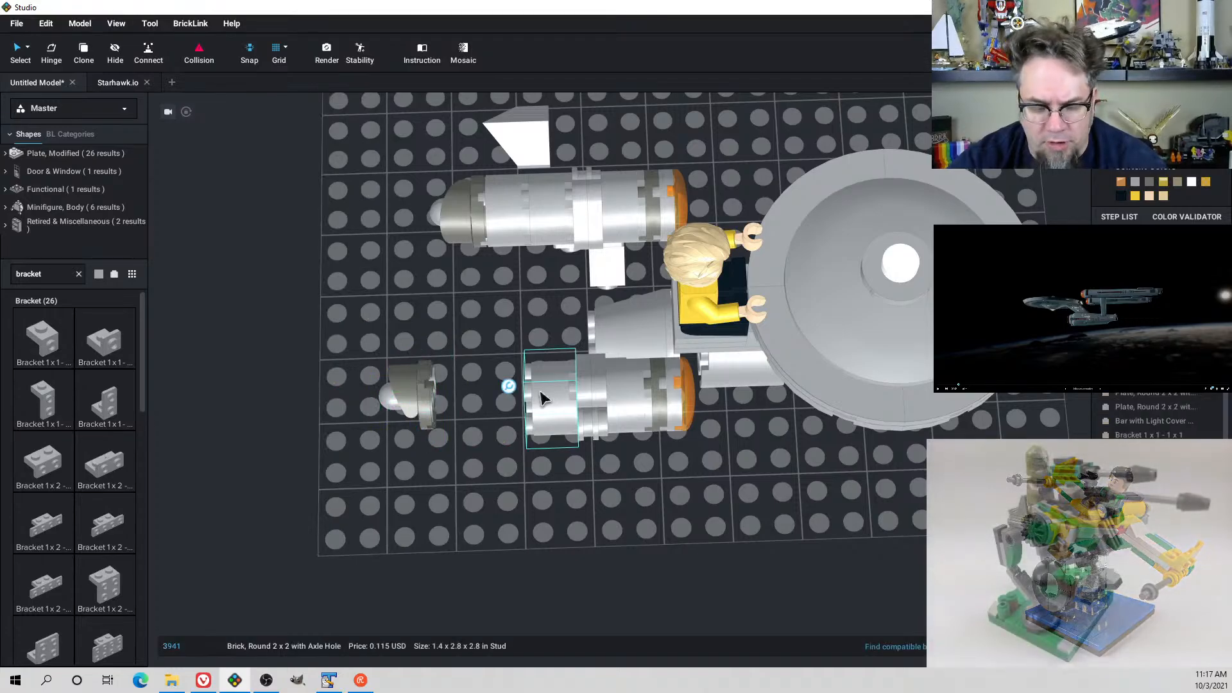
pyautogui.hotkey('ctrl', 'c')
pyautogui.hotkey('ctrl', 'v')
pyautogui.click(504, 400)
pyautogui.moveTo(346, 353); pyautogui.dragTo(475, 408)
pyautogui.moveTo(502, 380); pyautogui.dragTo(599, 332, button='right')
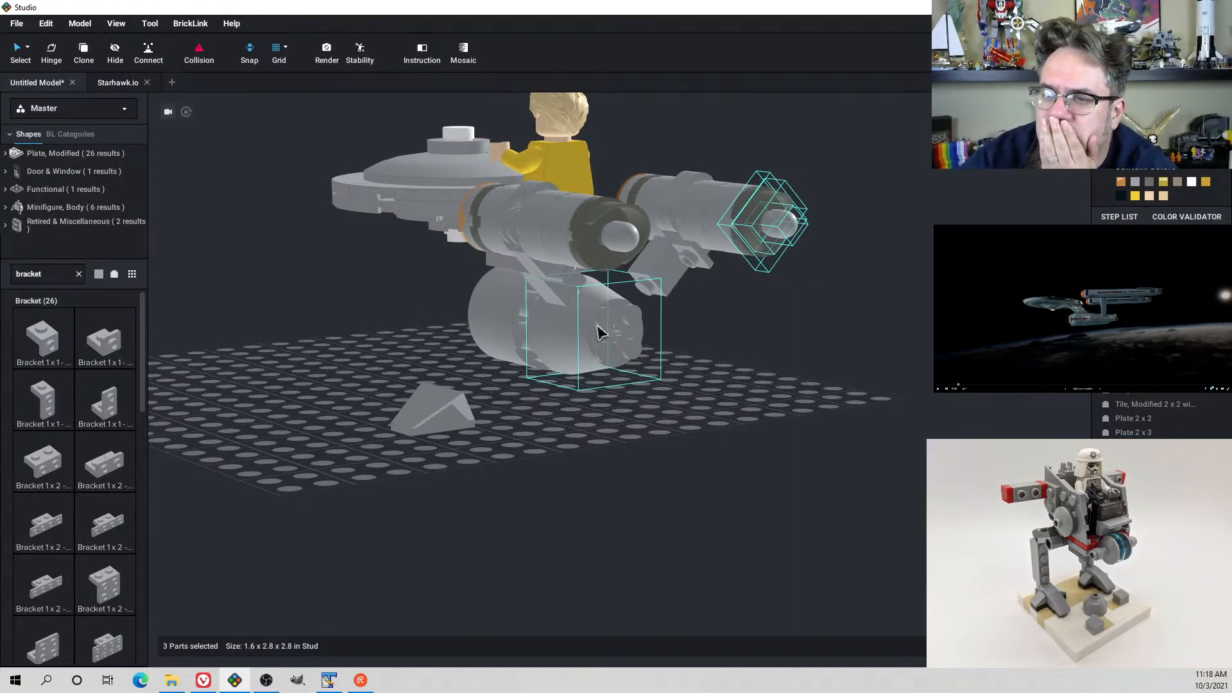
# Delete the sloped strut piece hanging beneath the starboard nacelle
pyautogui.moveTo(591, 308); pyautogui.dragTo(710, 324, button='right')
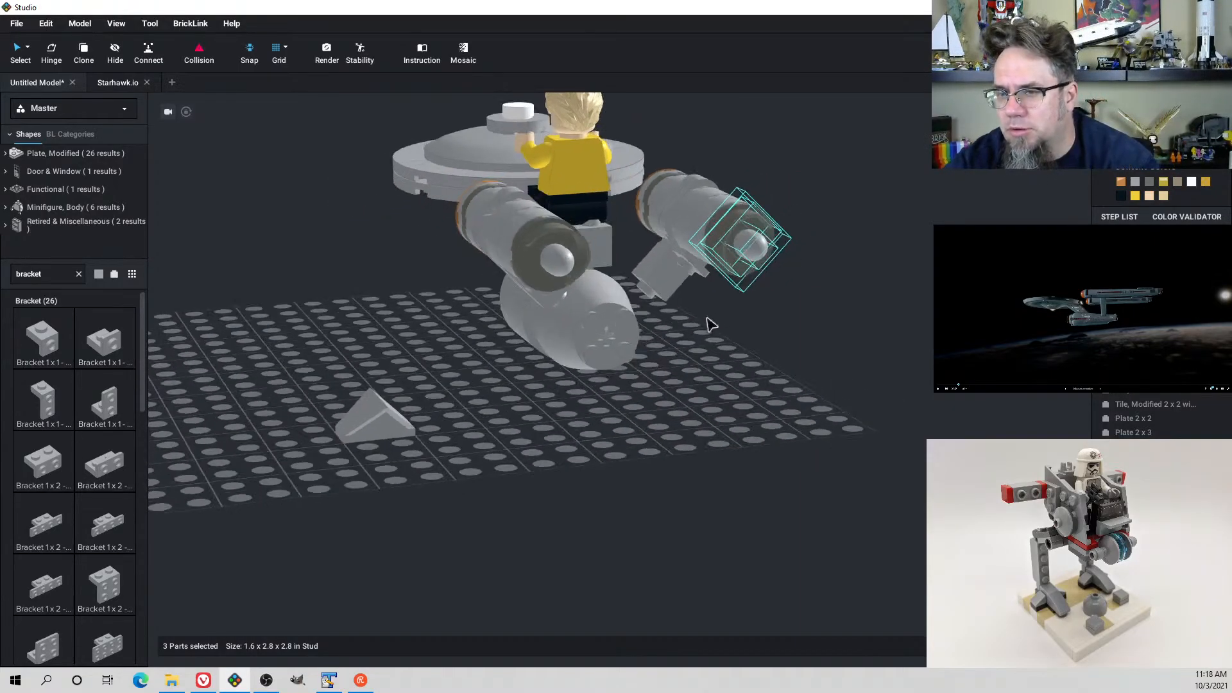
pyautogui.click(658, 294)
pyautogui.press('Delete')
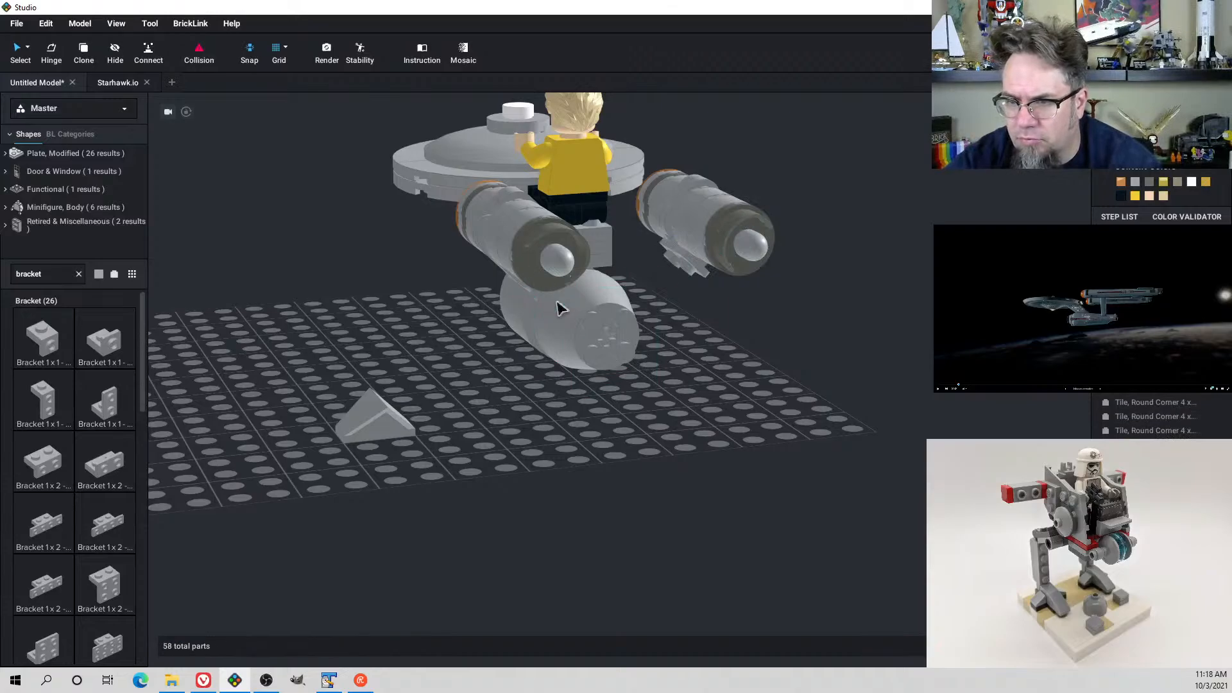
# Search the parts for "plate bar" and attach a Bar 1L with 1 x 1 Round Plate with Hollow Stud to a stud on the cone's rear
pyautogui.doubleClick(40, 270)
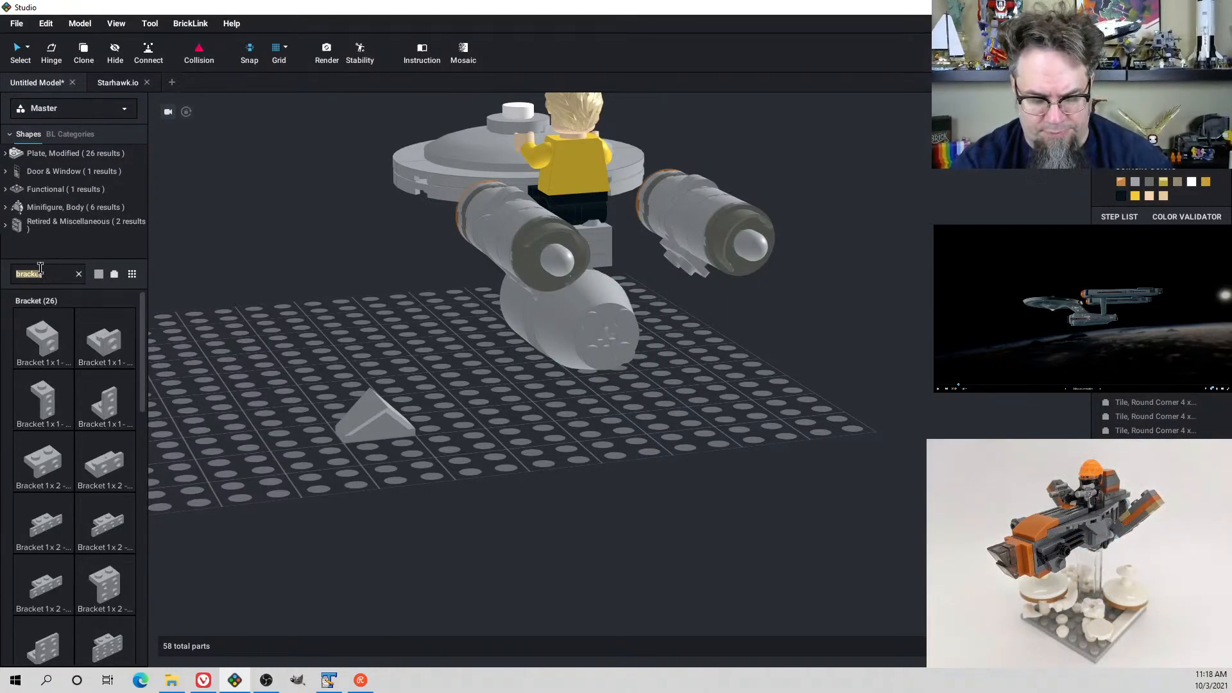
pyautogui.write('palte bar')
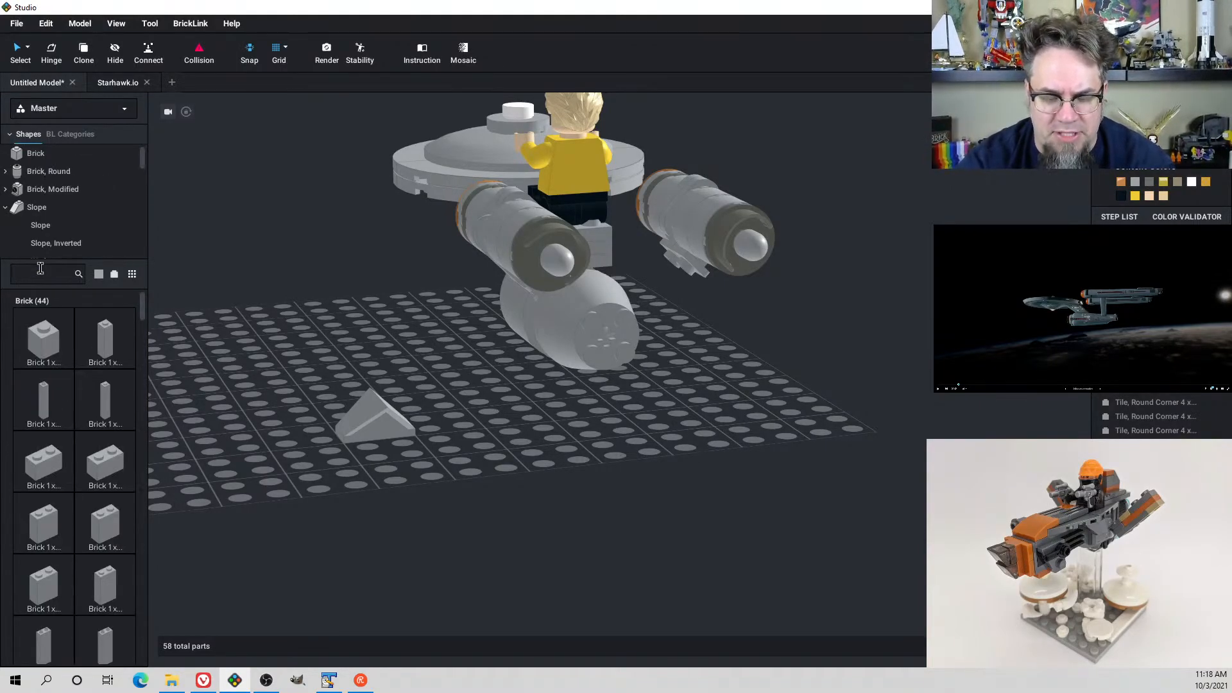
pyautogui.write('plate bar')
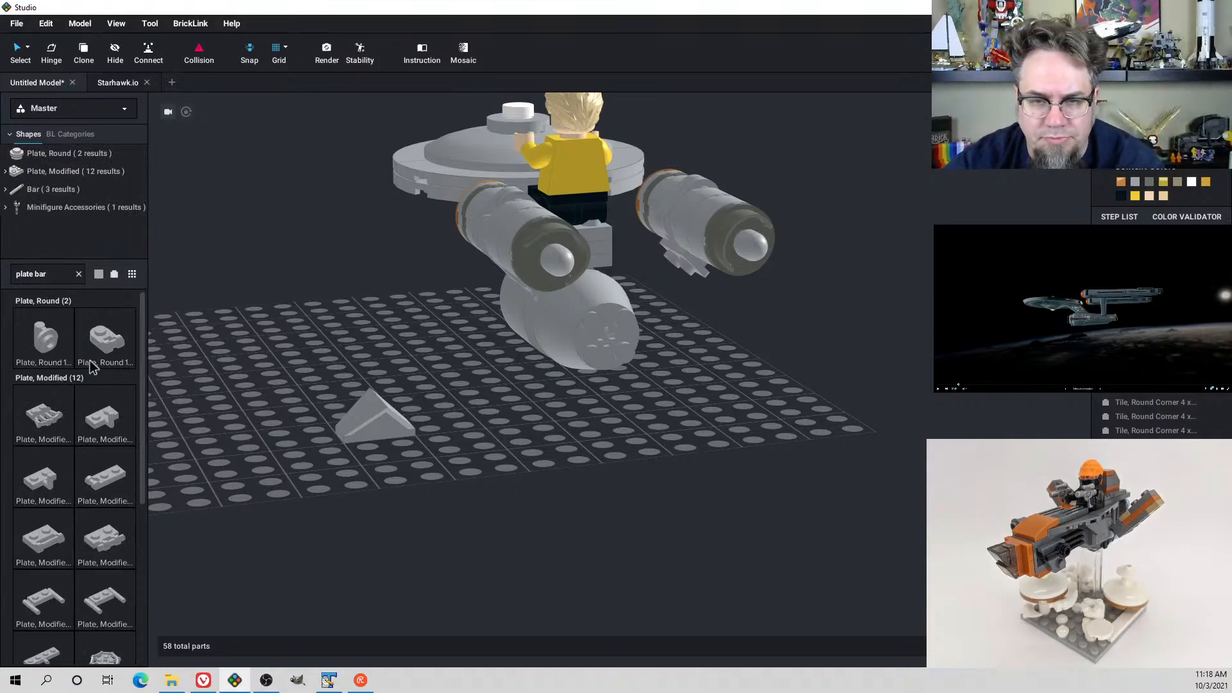
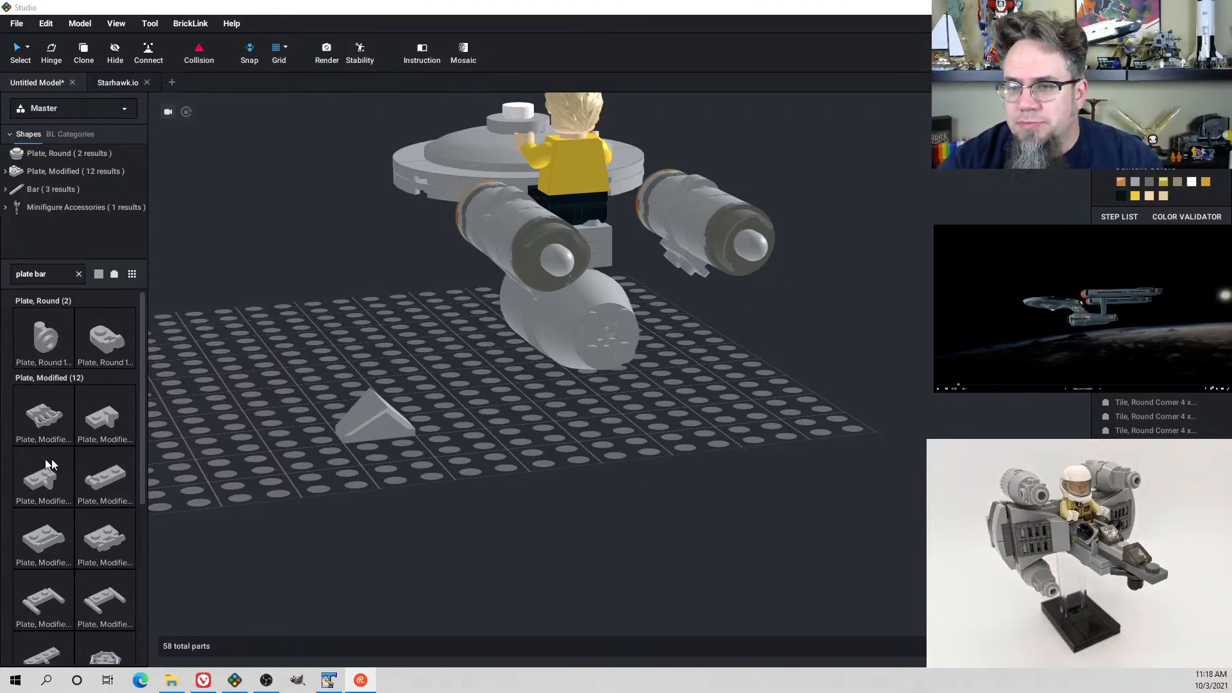
pyautogui.moveTo(581, 414)
pyautogui.mouseDown(button='right')
pyautogui.moveTo(610, 407)
pyautogui.moveTo(537, 391)
pyautogui.moveTo(564, 403)
pyautogui.mouseUp(button='right')
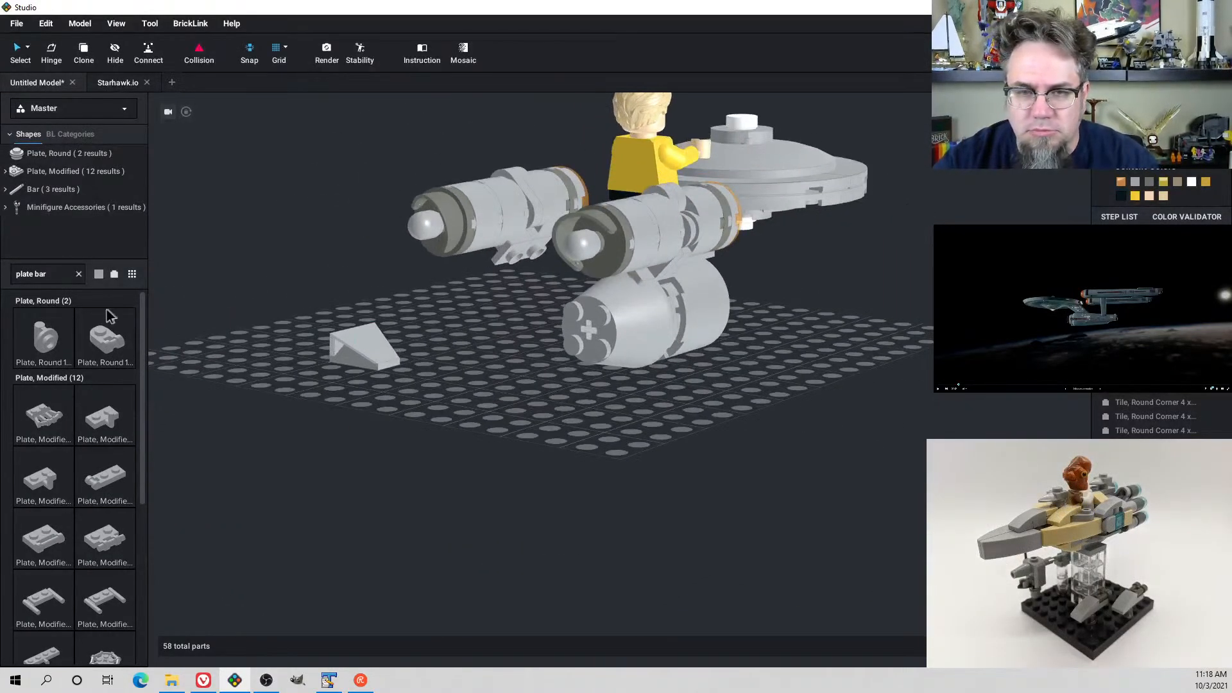
pyautogui.scroll(-5, 21, 556)
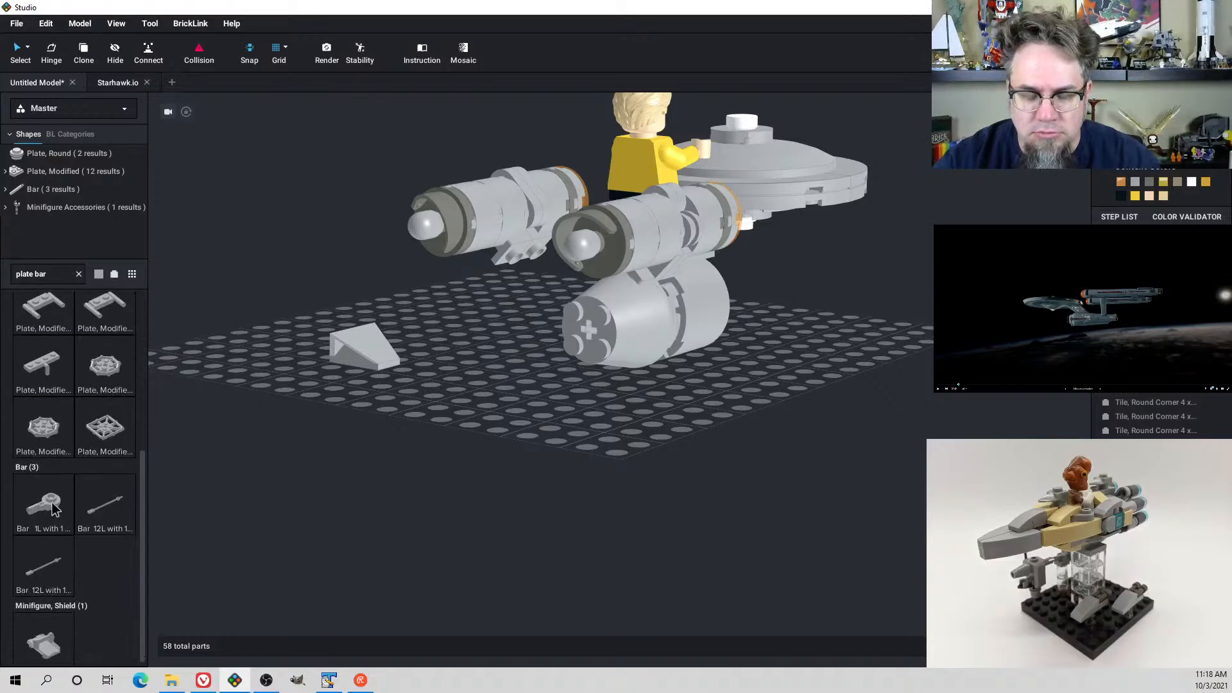
pyautogui.moveTo(52, 503); pyautogui.dragTo(420, 503)
pyautogui.moveTo(491, 497); pyautogui.dragTo(547, 522, button='right')
pyautogui.press('Left')
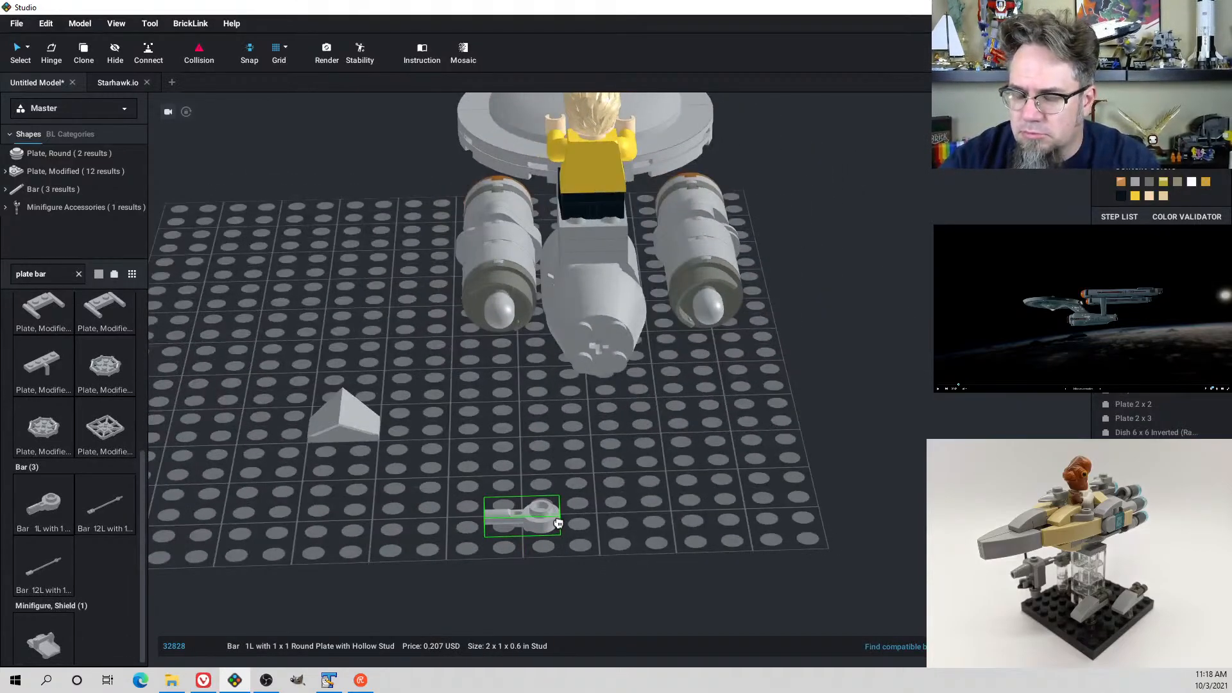
pyautogui.click(580, 339)
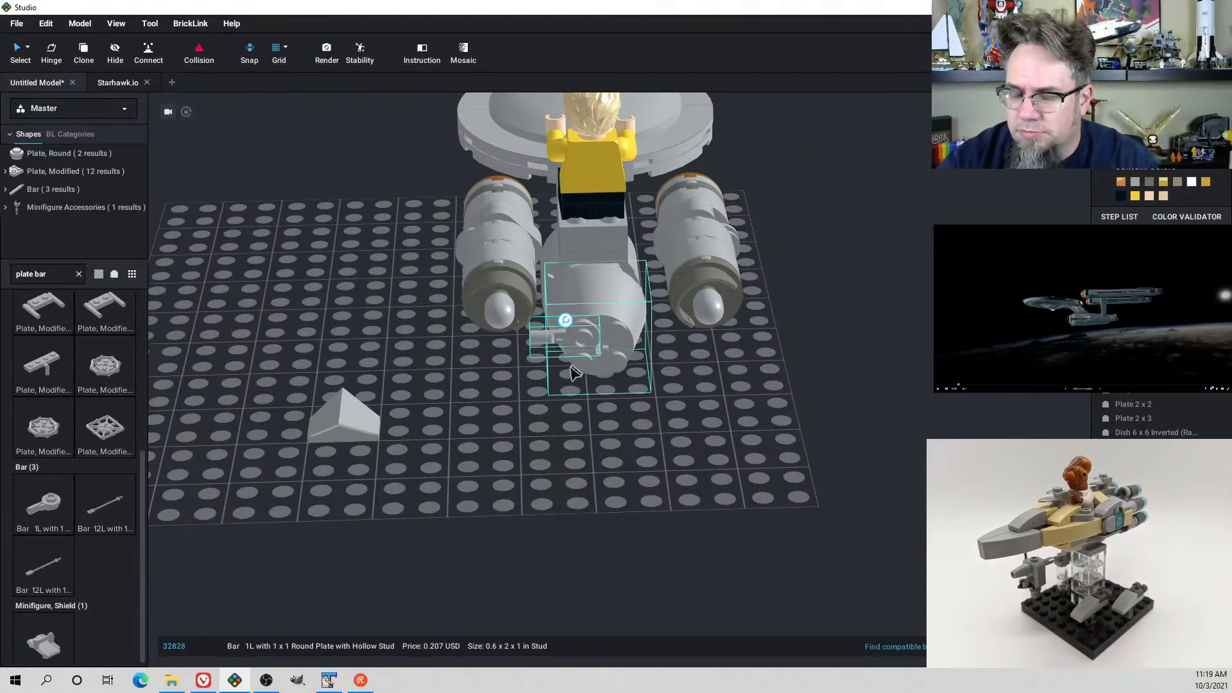
# Add a Brick, Round 1 x 1 Open Stud onto the free end of the bar behind the cone
pyautogui.moveTo(573, 374); pyautogui.dragTo(552, 365, button='right')
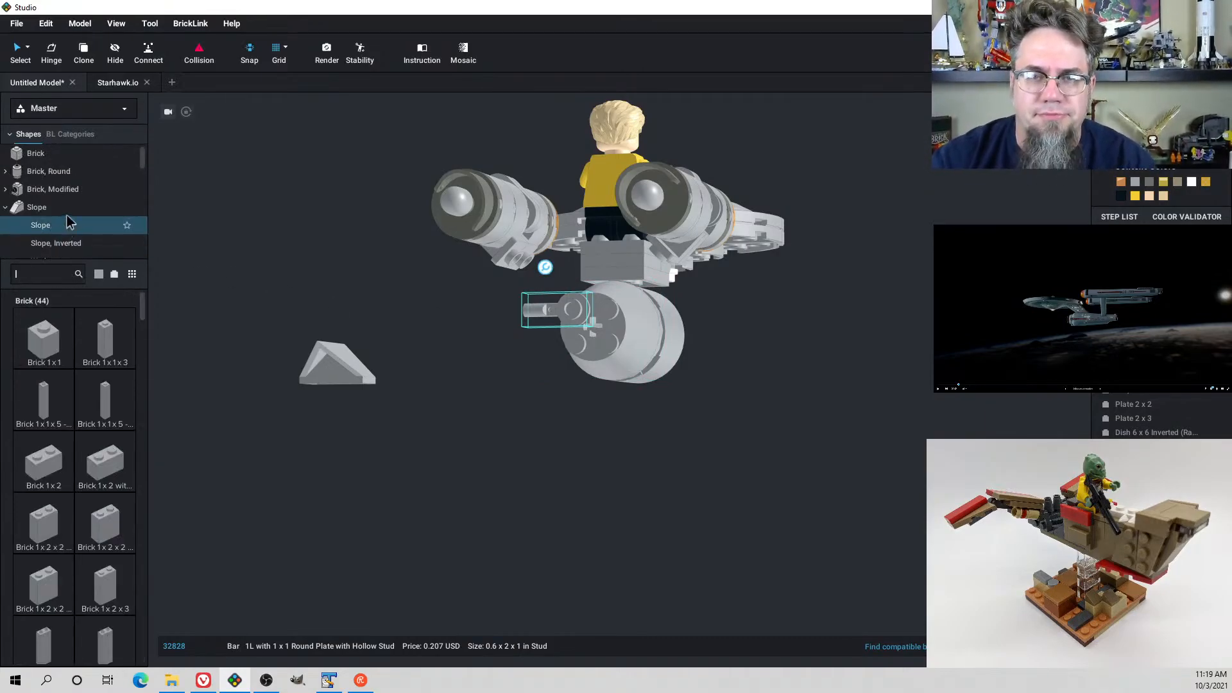
pyautogui.click(75, 177)
pyautogui.click(534, 359)
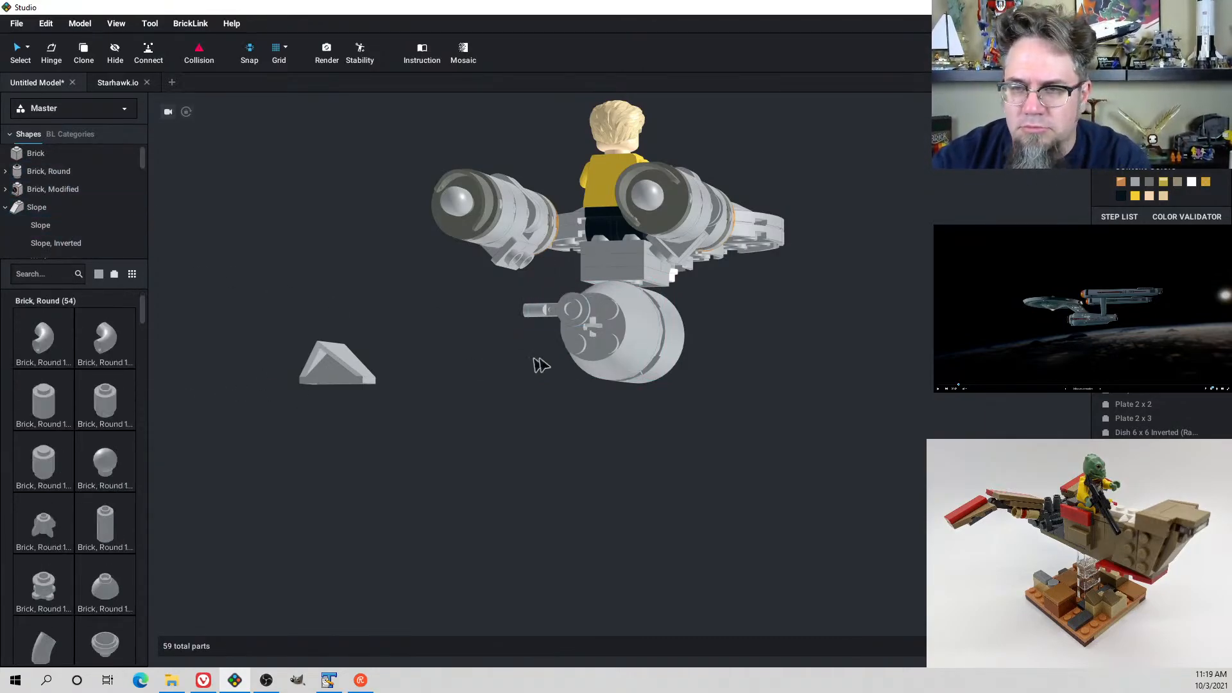
pyautogui.click(110, 398)
pyautogui.moveTo(393, 366); pyautogui.dragTo(468, 363, button='right')
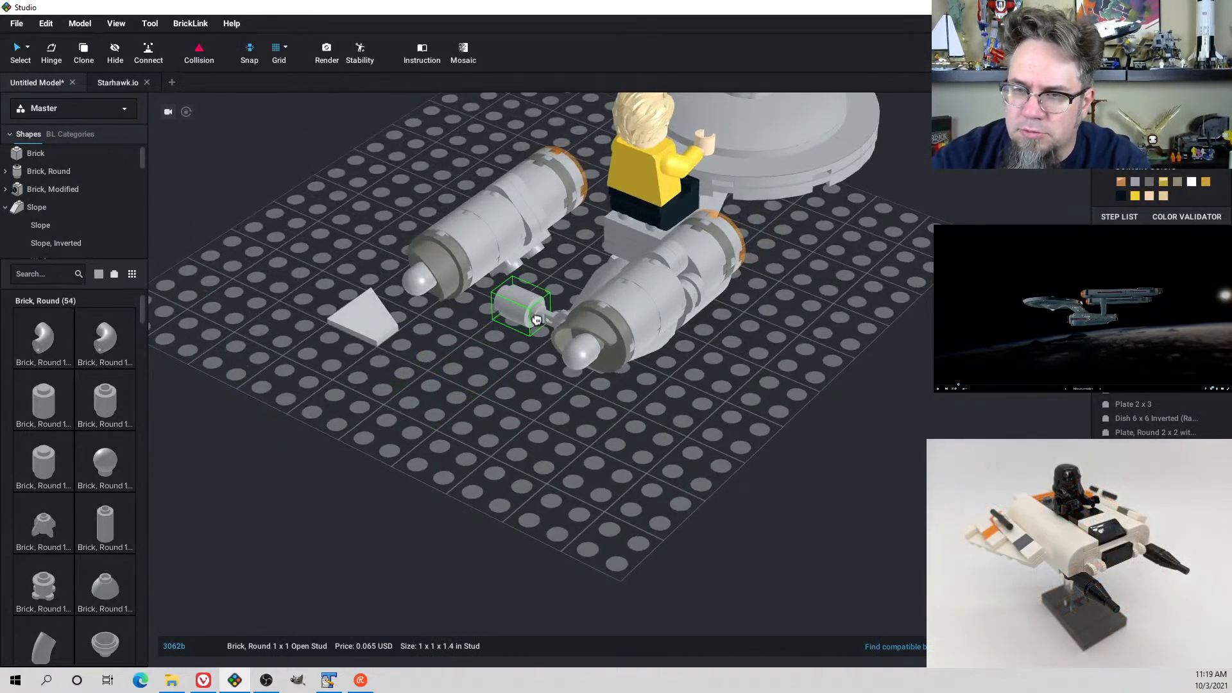
pyautogui.moveTo(553, 329); pyautogui.dragTo(580, 322, button='right')
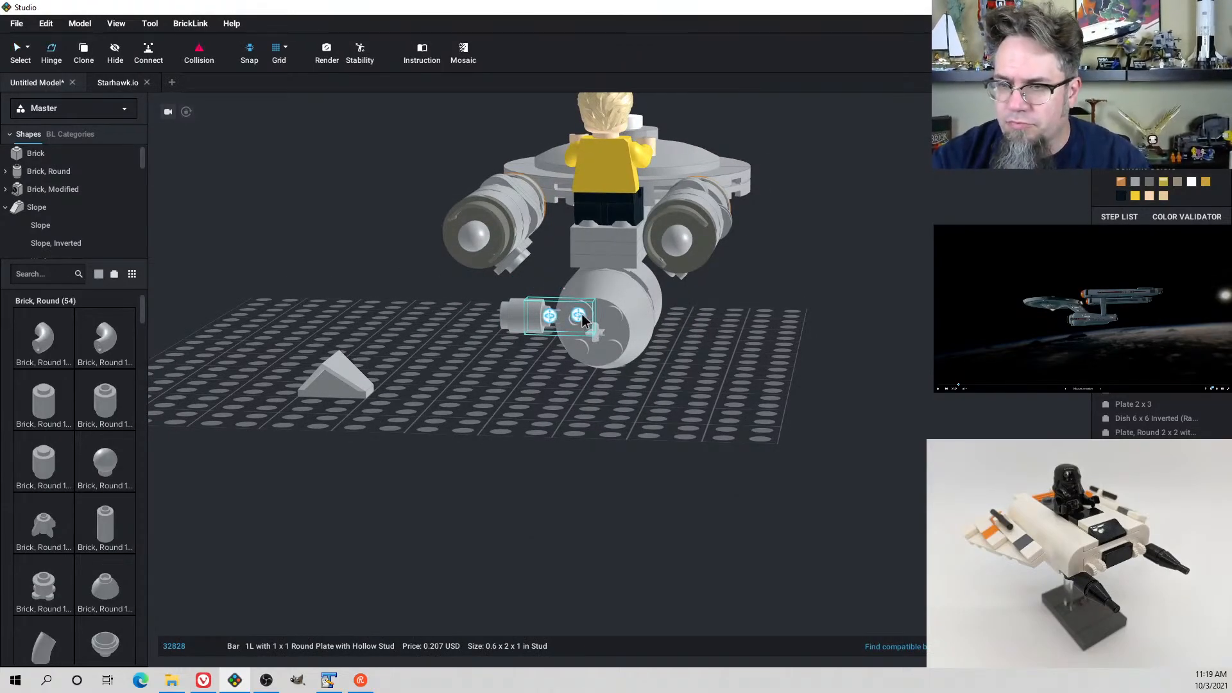
# Hinge the bar and its round brick about the cone stud to 225° so they point at the port nacelle
pyautogui.click(582, 315)
pyautogui.moveTo(621, 318); pyautogui.dragTo(617, 355)
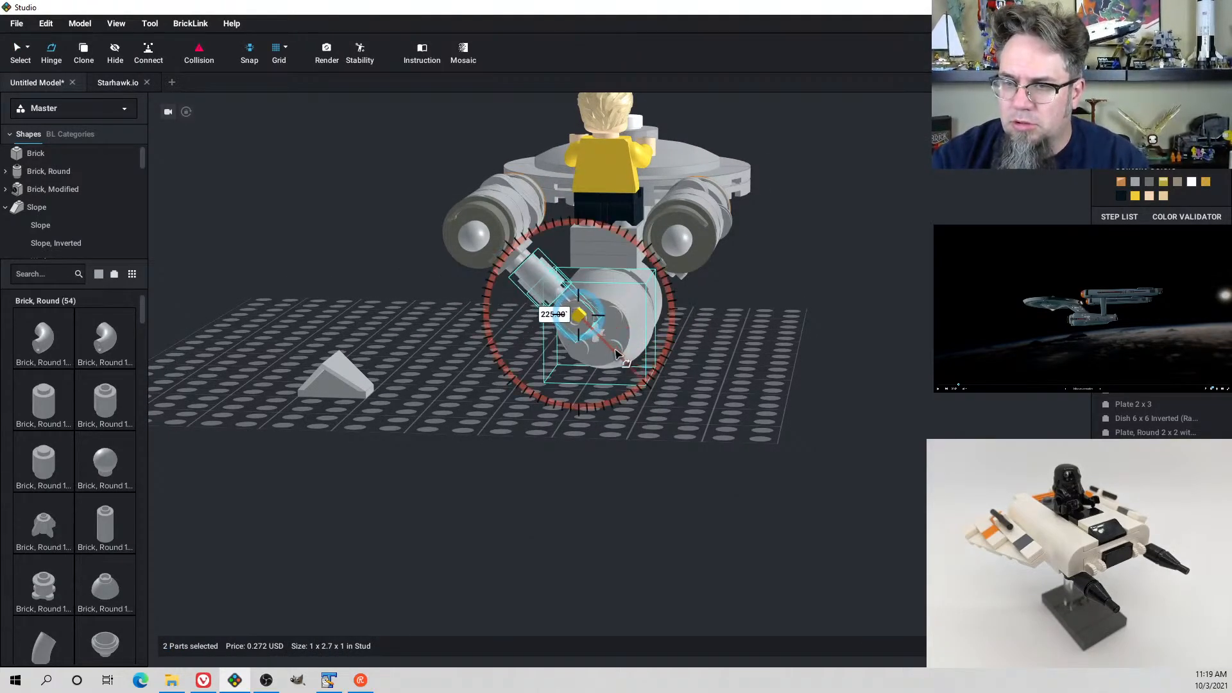
pyautogui.moveTo(673, 341); pyautogui.dragTo(590, 321, button='right')
pyautogui.click(684, 346)
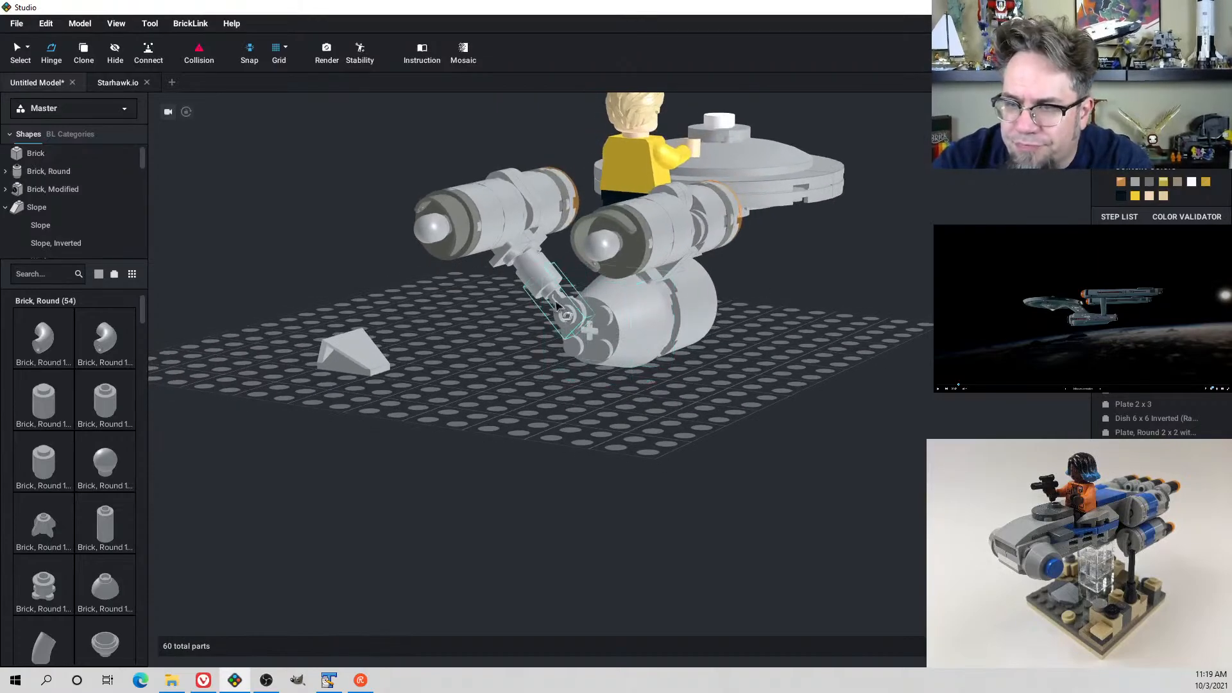
# Slide the 1 x 1 round brick farther down the angled bar towards the cone
pyautogui.click(542, 282)
pyautogui.click(500, 318)
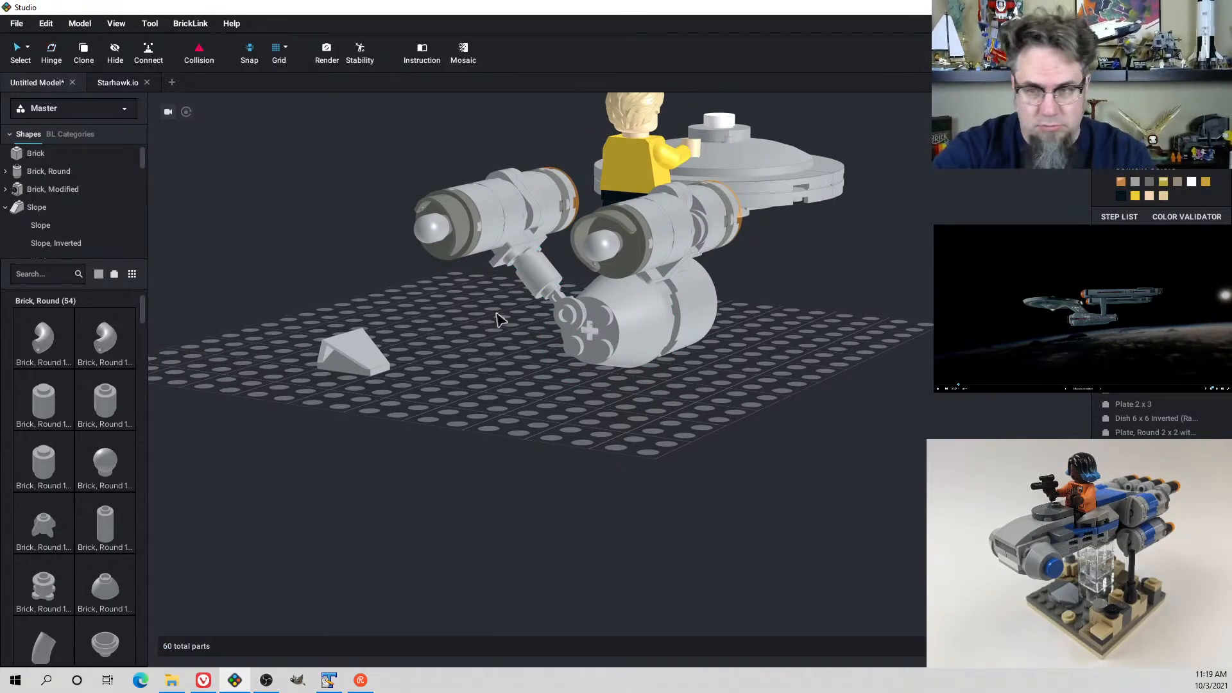
pyautogui.moveTo(542, 287); pyautogui.dragTo(553, 293)
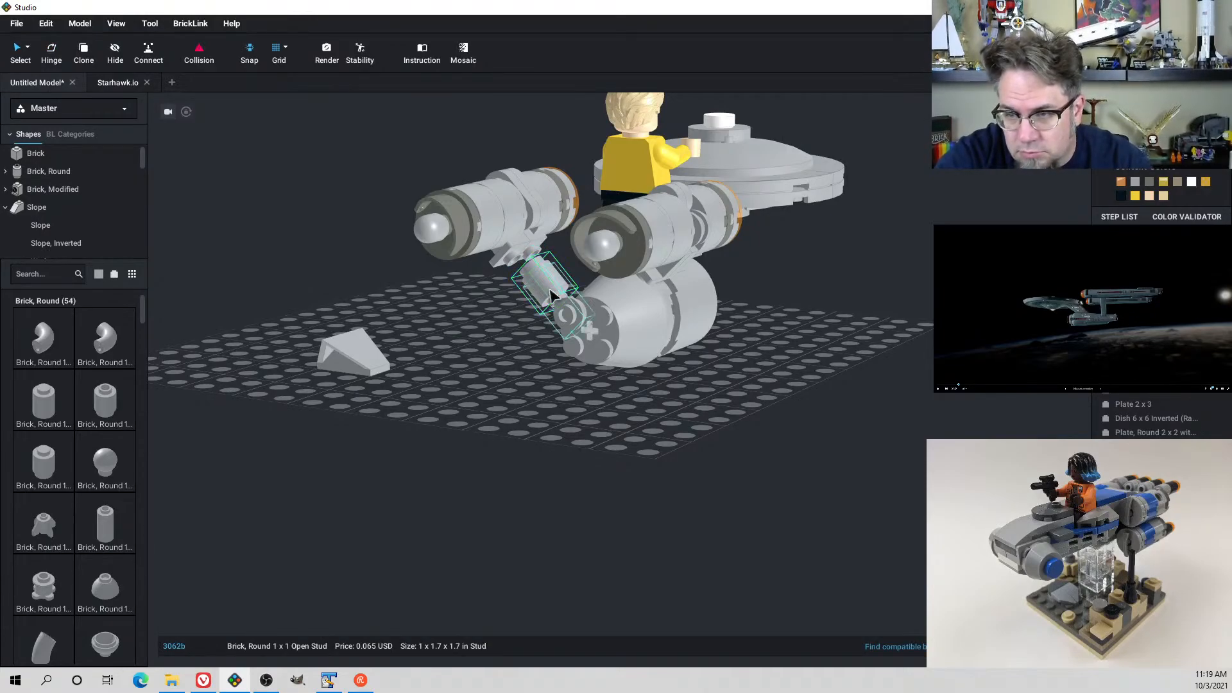
# Delete the small part on the port nacelle's underside, above the angled strut
pyautogui.moveTo(537, 298)
pyautogui.mouseDown(button='right')
pyautogui.moveTo(492, 319)
pyautogui.moveTo(610, 290)
pyautogui.moveTo(521, 296)
pyautogui.mouseUp(button='right')
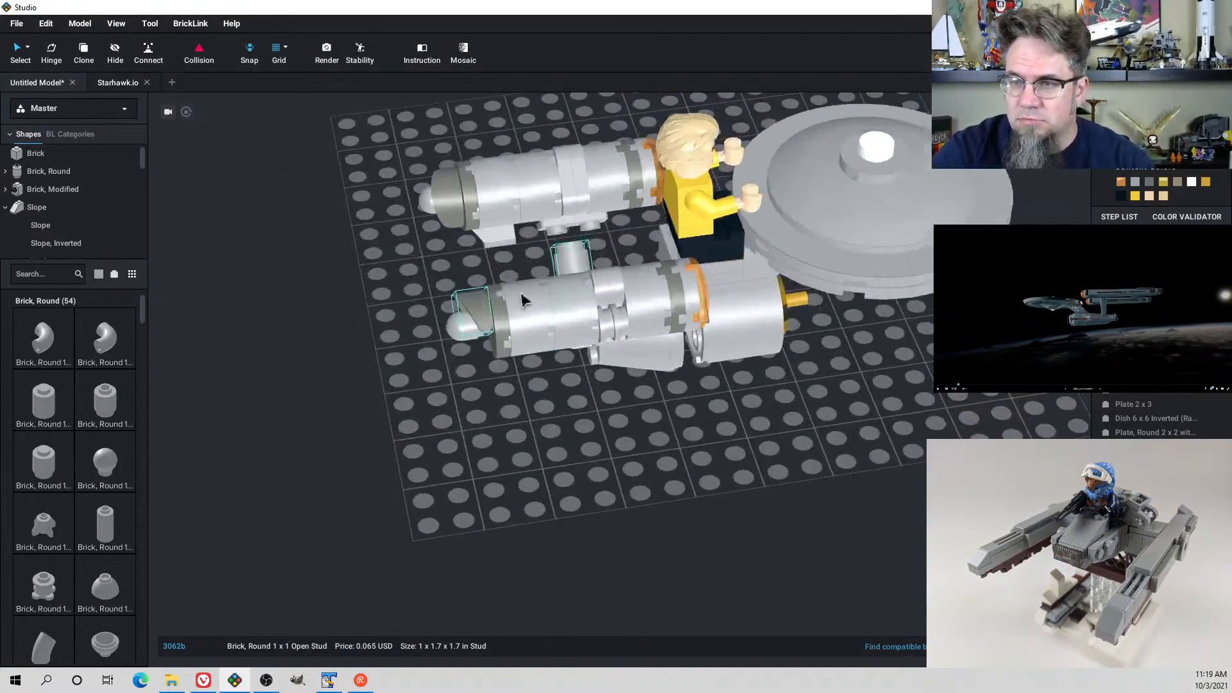
pyautogui.click(562, 227)
pyautogui.press('Delete')
# Copy a 1 x 1 round plate from the port nacelle and place it on the upper end of the strut's round brick
pyautogui.moveTo(563, 229); pyautogui.dragTo(671, 201, button='right')
pyautogui.click(614, 235)
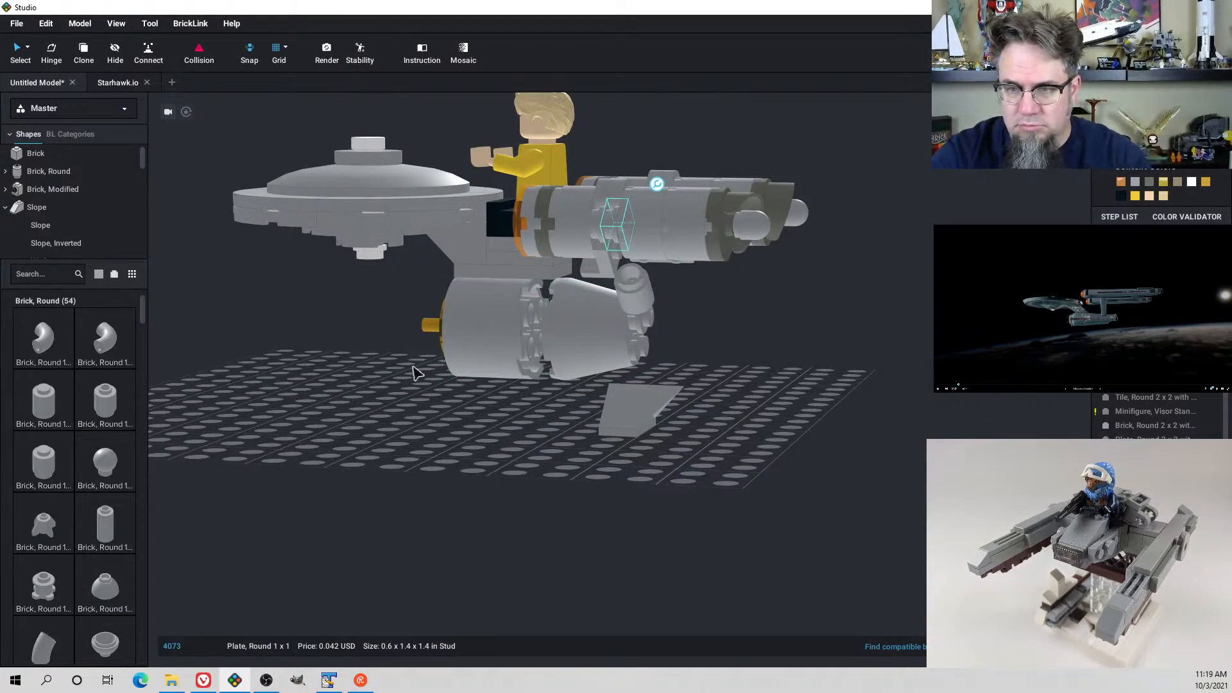
pyautogui.moveTo(619, 283); pyautogui.dragTo(680, 205, button='right')
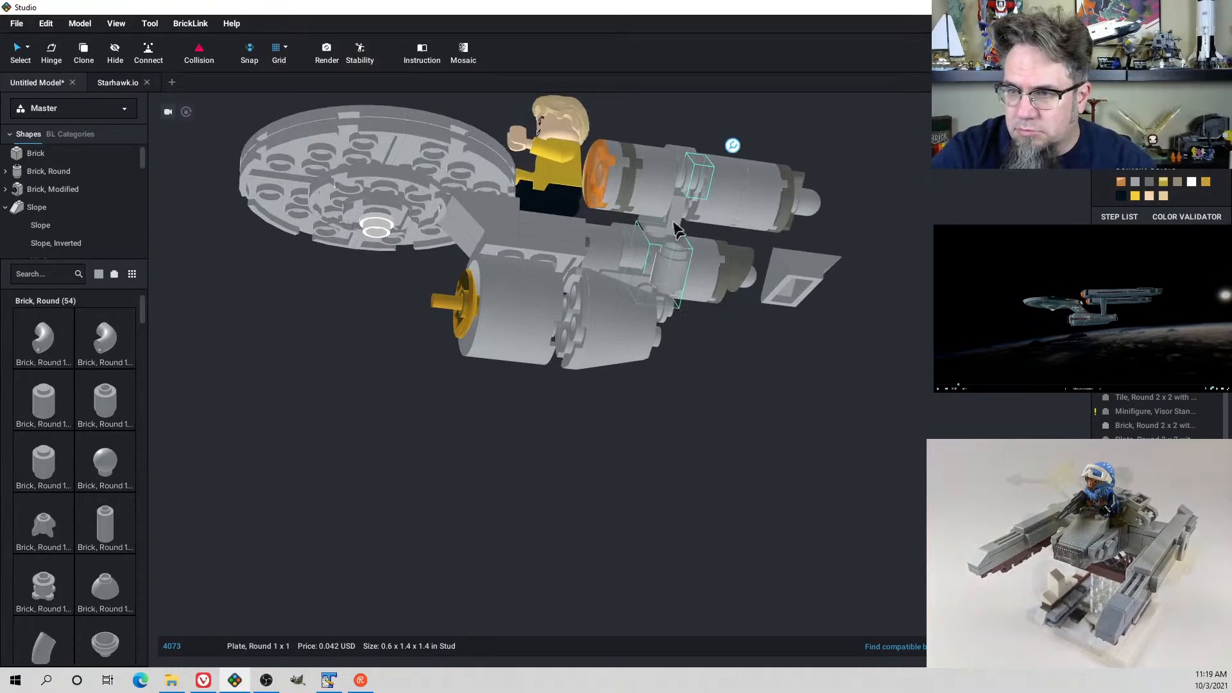
pyautogui.click(742, 140)
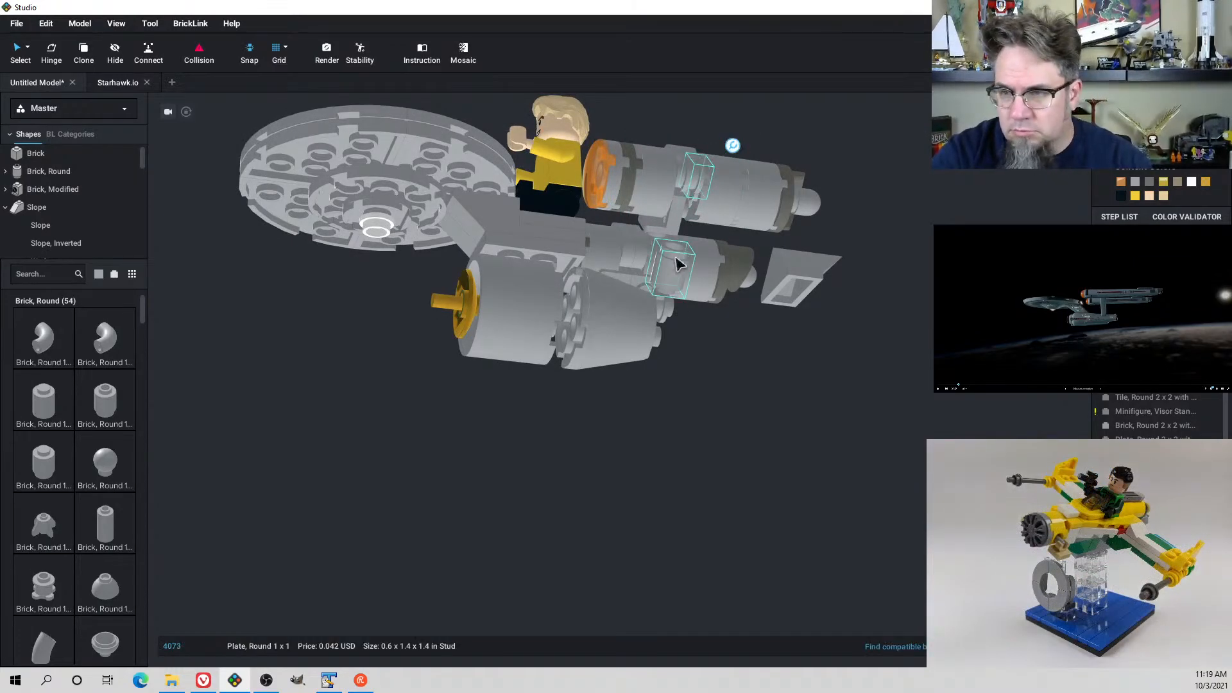
pyautogui.hotkey('ctrl', 'v')
pyautogui.moveTo(693, 221); pyautogui.dragTo(692, 242, button='right')
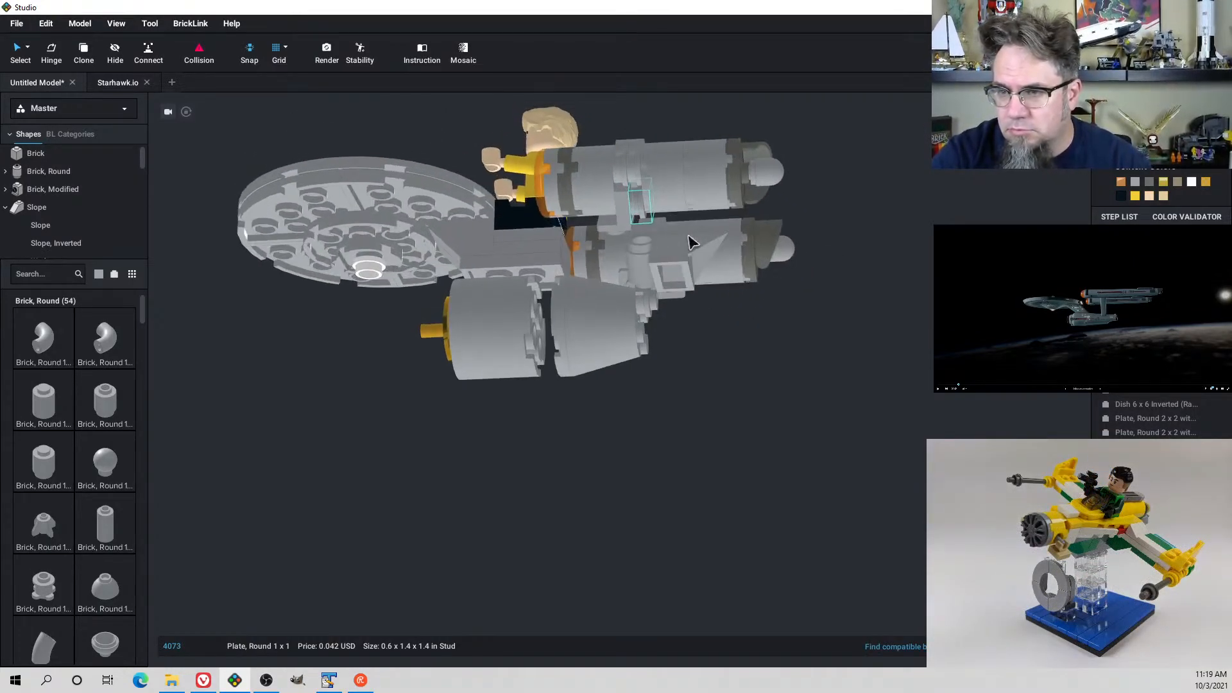
pyautogui.moveTo(679, 315); pyautogui.dragTo(695, 293, button='right')
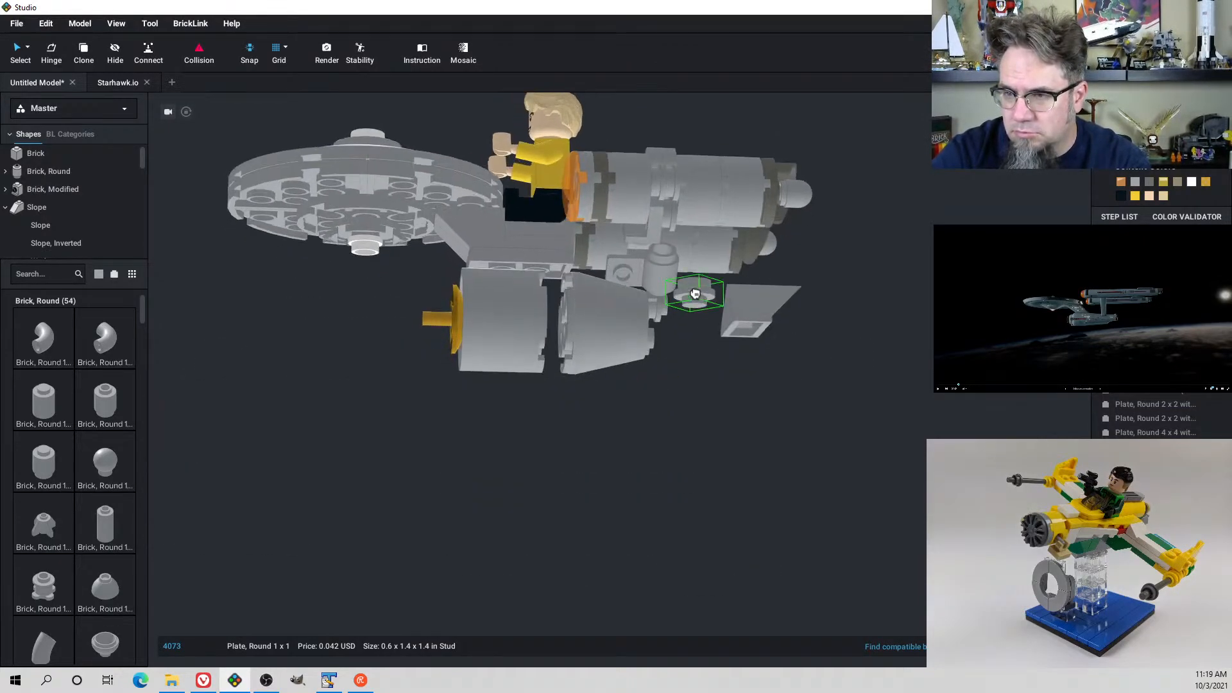
pyautogui.moveTo(664, 254); pyautogui.dragTo(576, 313, button='right')
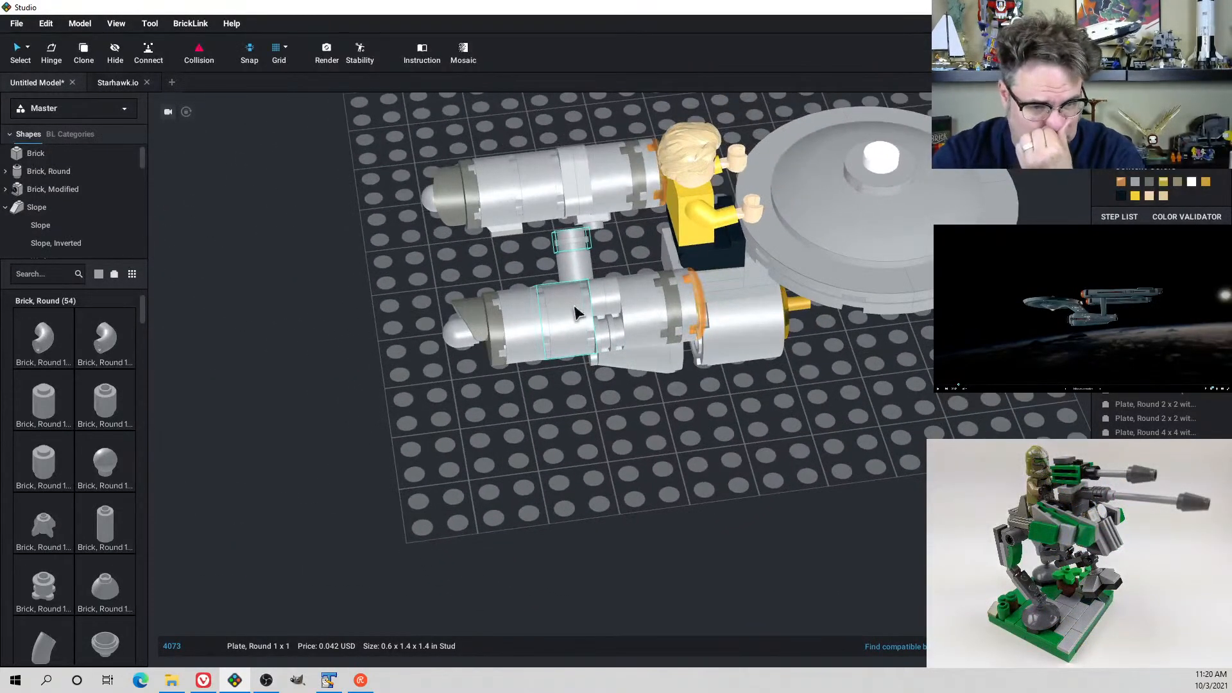
# Reposition the 1 x 1 - 1 x 1 bracket under the port nacelle and fit the removed 1 x 1 round plate back beside it
pyautogui.moveTo(534, 201); pyautogui.dragTo(533, 232, button='right')
pyautogui.moveTo(430, 249); pyautogui.dragTo(395, 210, button='right')
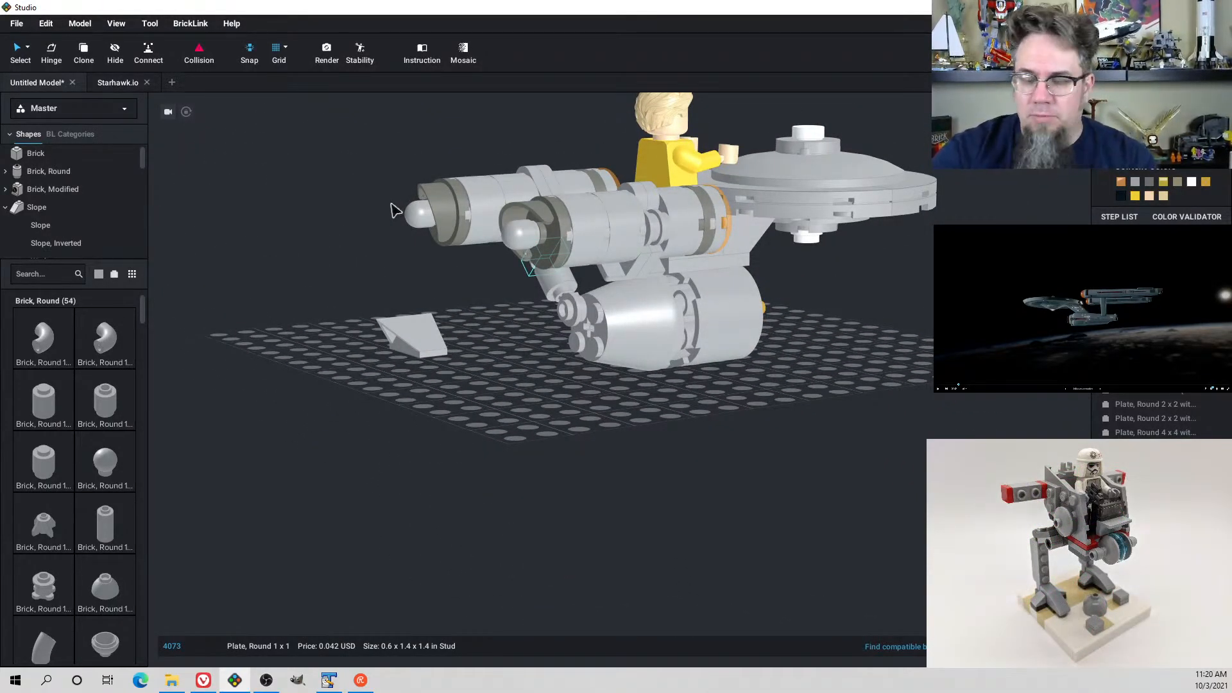
pyautogui.moveTo(466, 258); pyautogui.dragTo(673, 268, button='right')
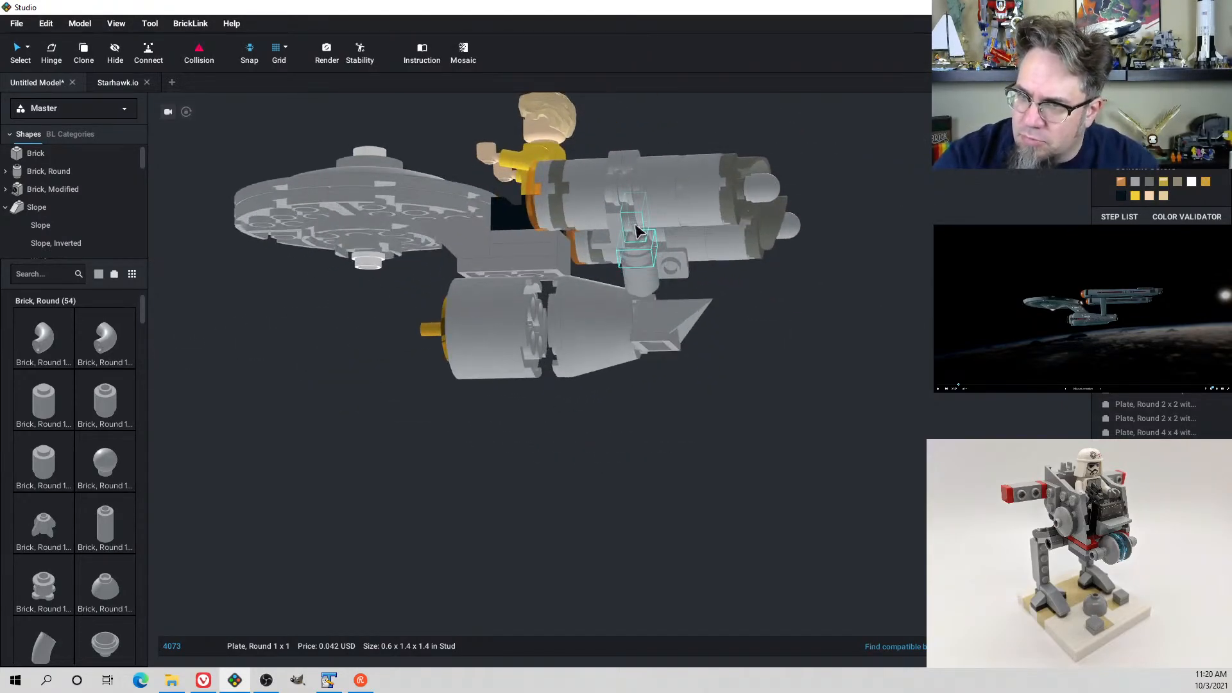
pyautogui.moveTo(637, 231); pyautogui.dragTo(783, 341)
pyautogui.moveTo(782, 341); pyautogui.dragTo(783, 382, button='right')
pyautogui.moveTo(782, 382); pyautogui.dragTo(663, 483)
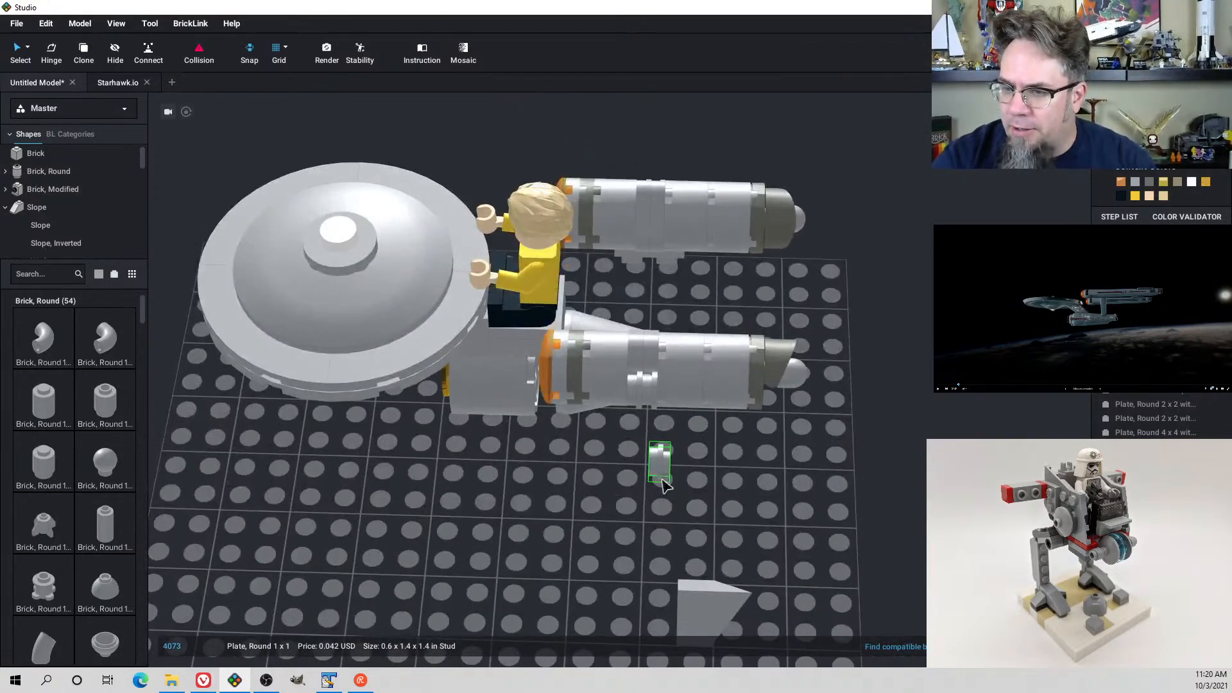
pyautogui.moveTo(668, 481); pyautogui.dragTo(667, 314, button='right')
pyautogui.moveTo(647, 259); pyautogui.dragTo(664, 253)
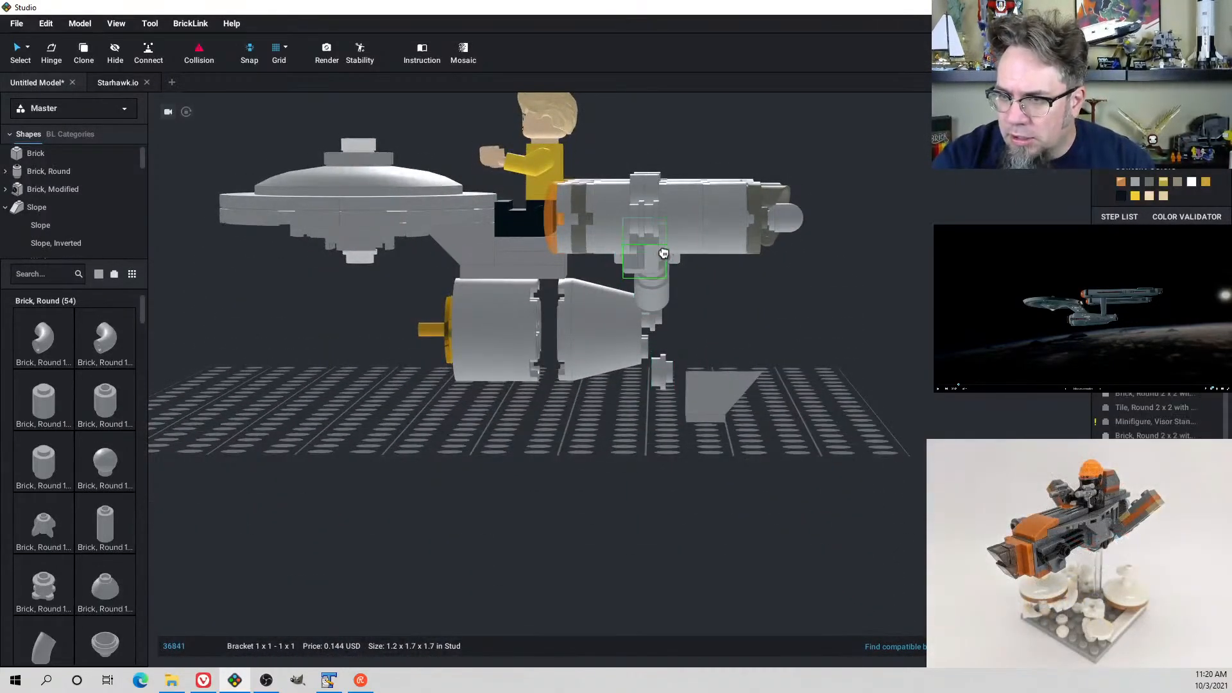
pyautogui.moveTo(663, 374); pyautogui.dragTo(639, 262)
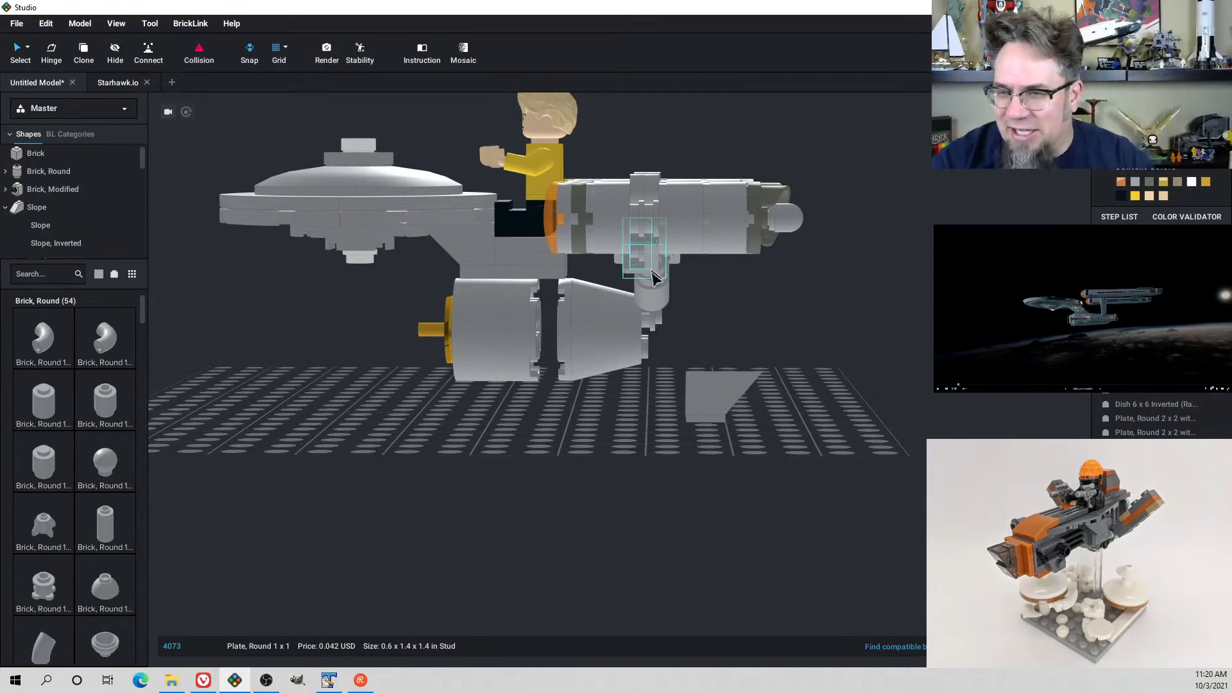
pyautogui.moveTo(653, 277); pyautogui.dragTo(616, 364, button='right')
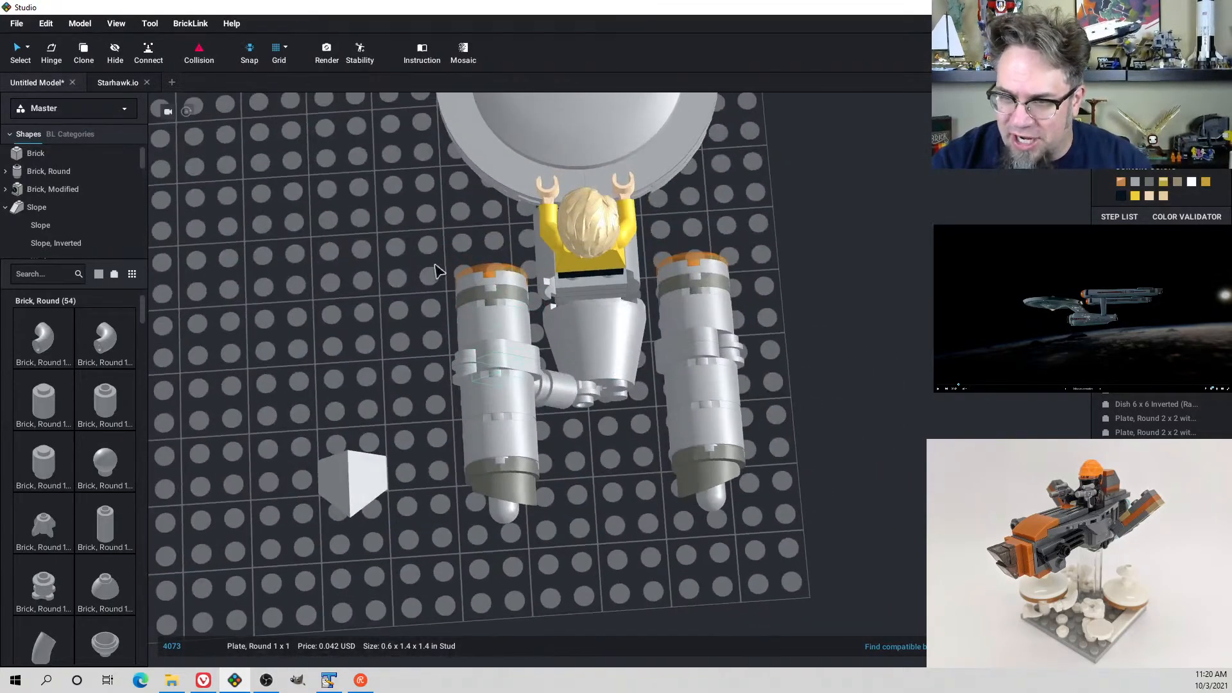
pyautogui.moveTo(435, 265); pyautogui.dragTo(494, 508)
pyautogui.moveTo(494, 508); pyautogui.dragTo(544, 330, button='right')
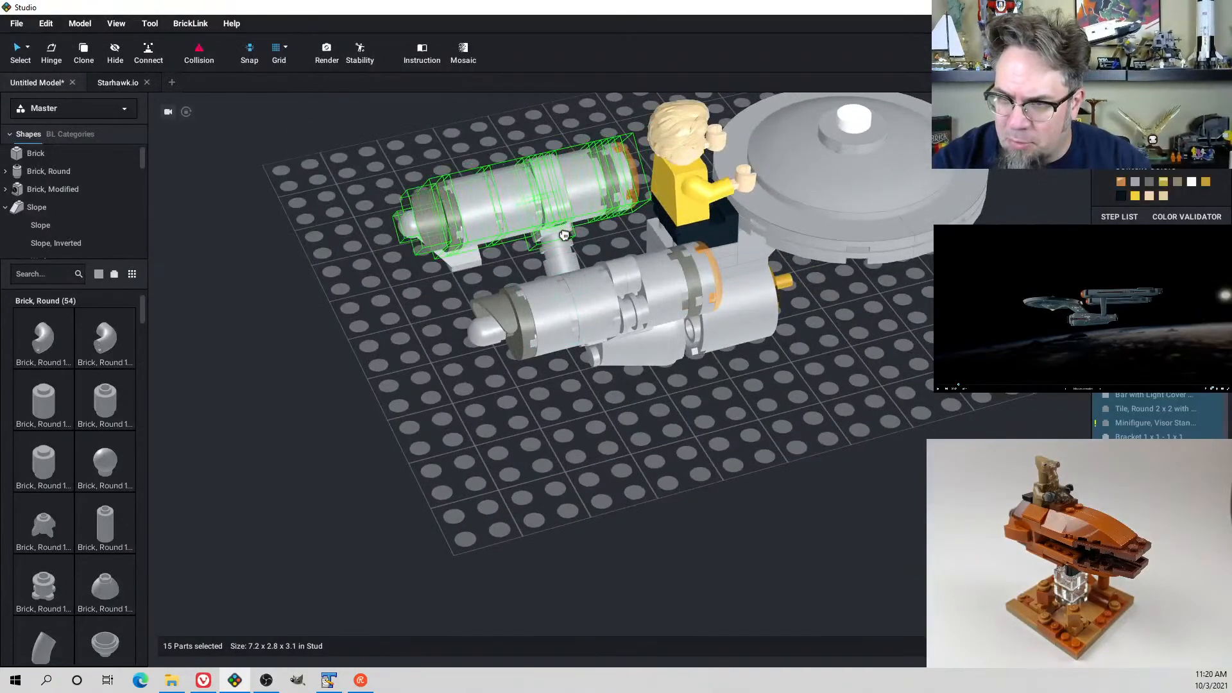
pyautogui.moveTo(576, 239); pyautogui.dragTo(597, 277, button='right')
pyautogui.click(564, 391)
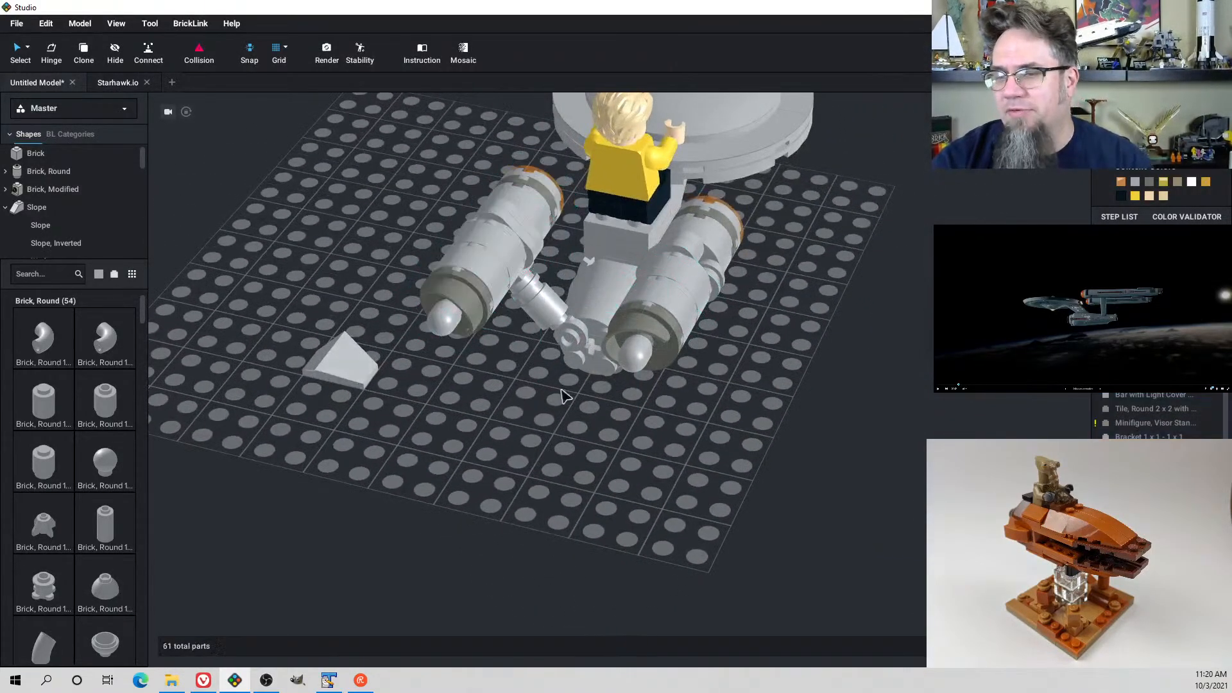
# Try copying the port strut's bar and 1 x 1 round plate onto the cone's starboard stud, angled towards the starboard nacelle
pyautogui.moveTo(564, 391); pyautogui.dragTo(636, 451, button='right')
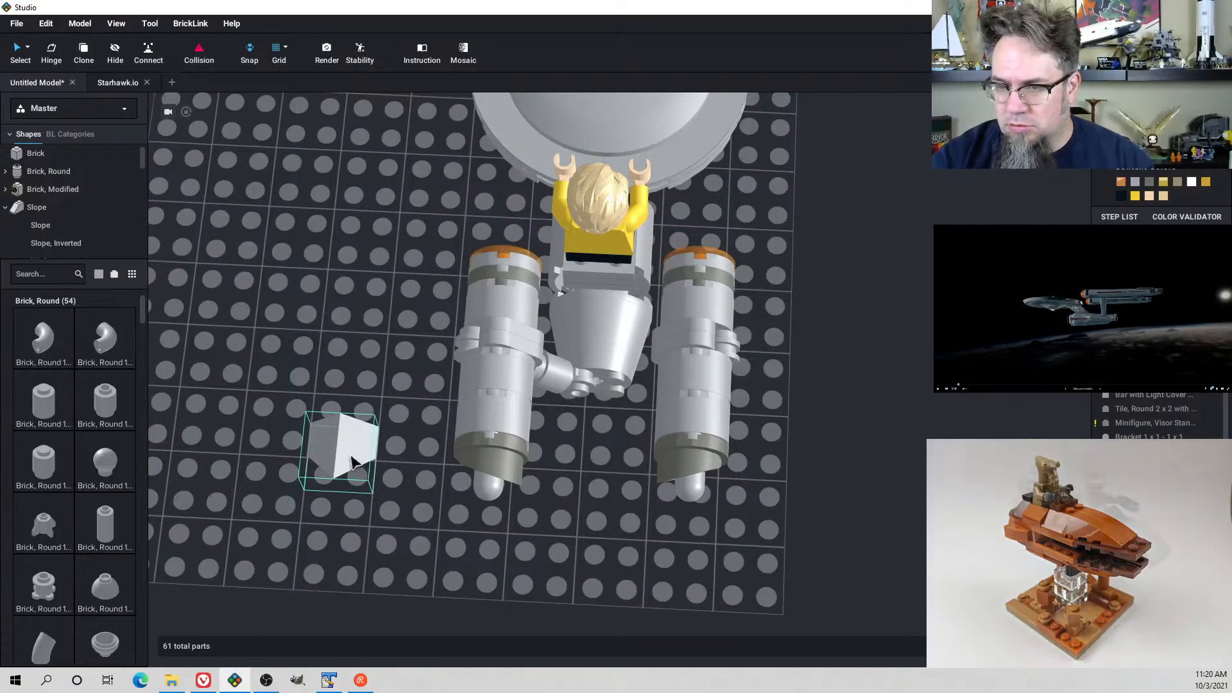
pyautogui.moveTo(413, 484); pyautogui.dragTo(539, 444, button='right')
pyautogui.click(555, 296)
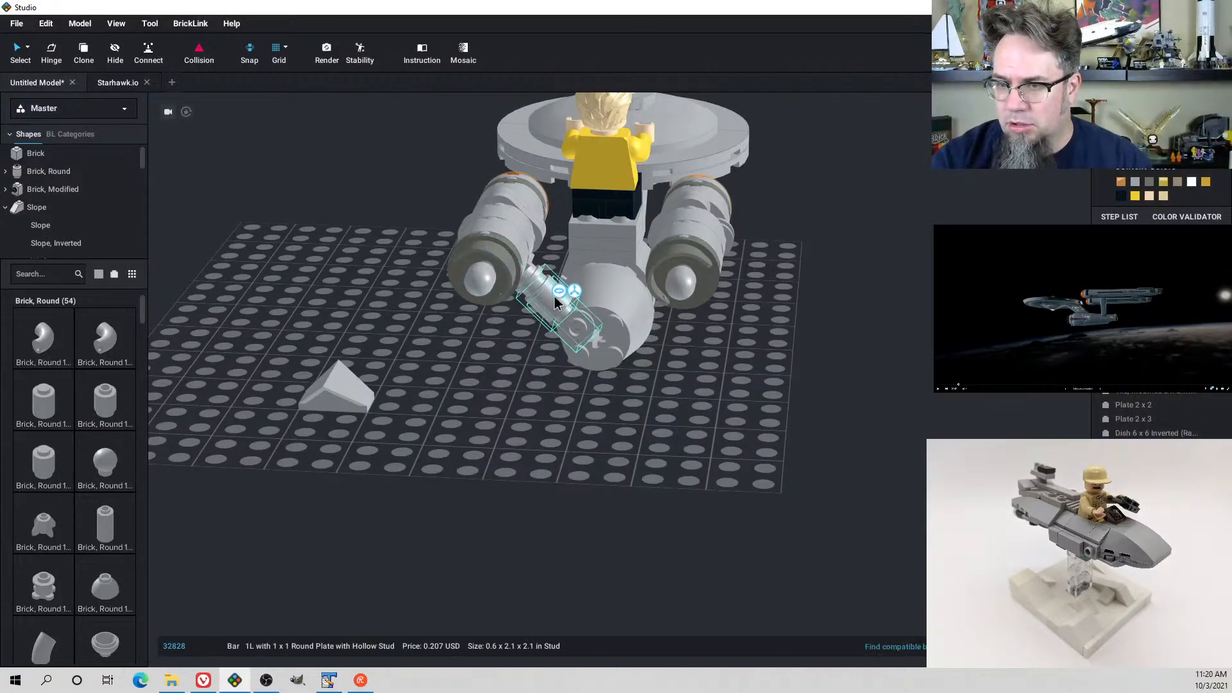
pyautogui.keyDown('ctrl'); pyautogui.click(538, 283); pyautogui.keyUp('ctrl')
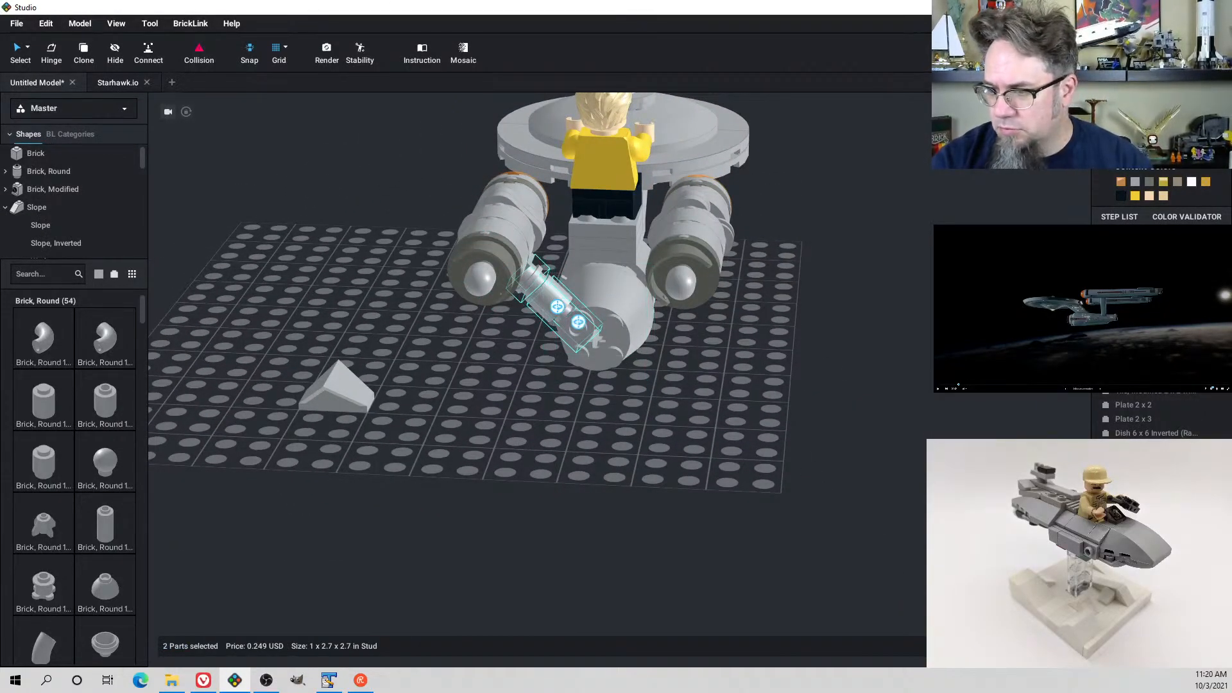
pyautogui.hotkey('ctrl', 'v')
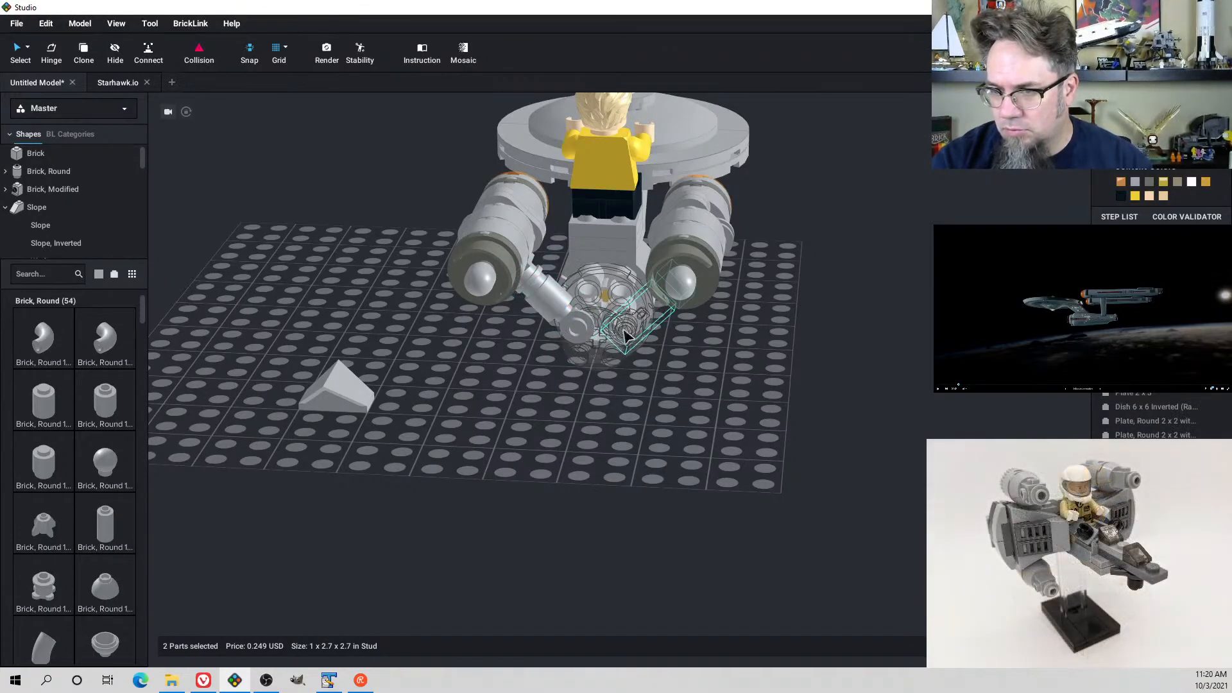
pyautogui.moveTo(627, 335); pyautogui.dragTo(618, 337)
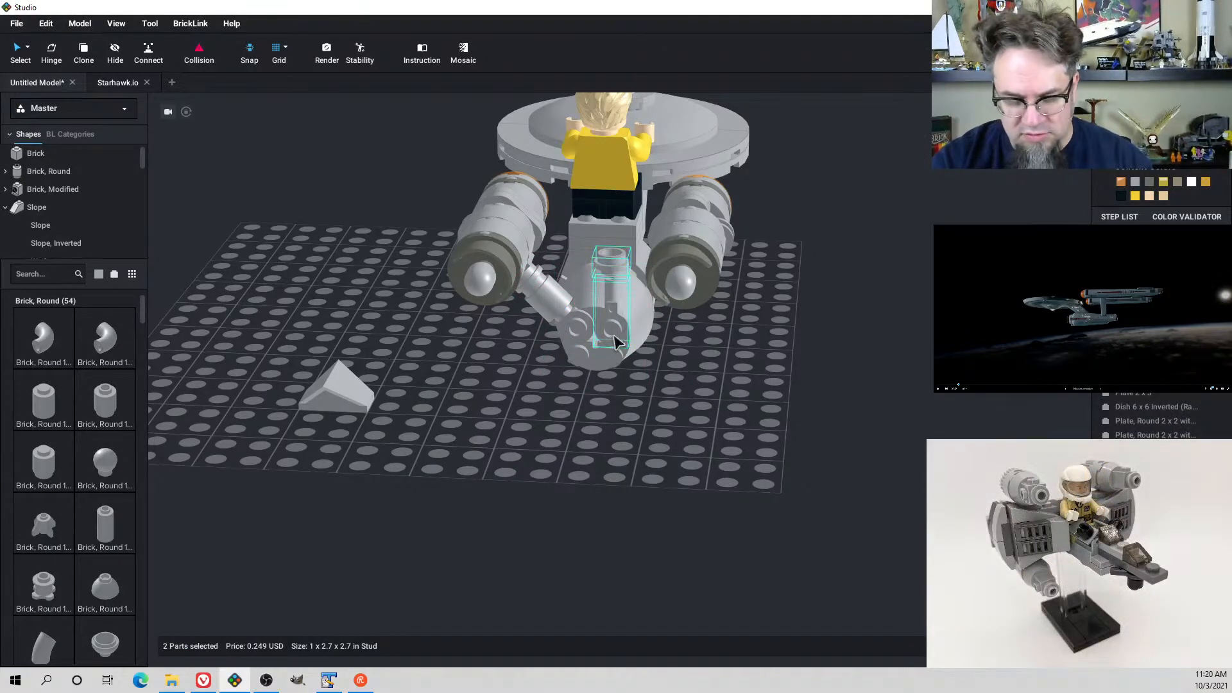
pyautogui.moveTo(614, 364); pyautogui.dragTo(559, 399)
pyautogui.moveTo(559, 399); pyautogui.dragTo(570, 368, button='right')
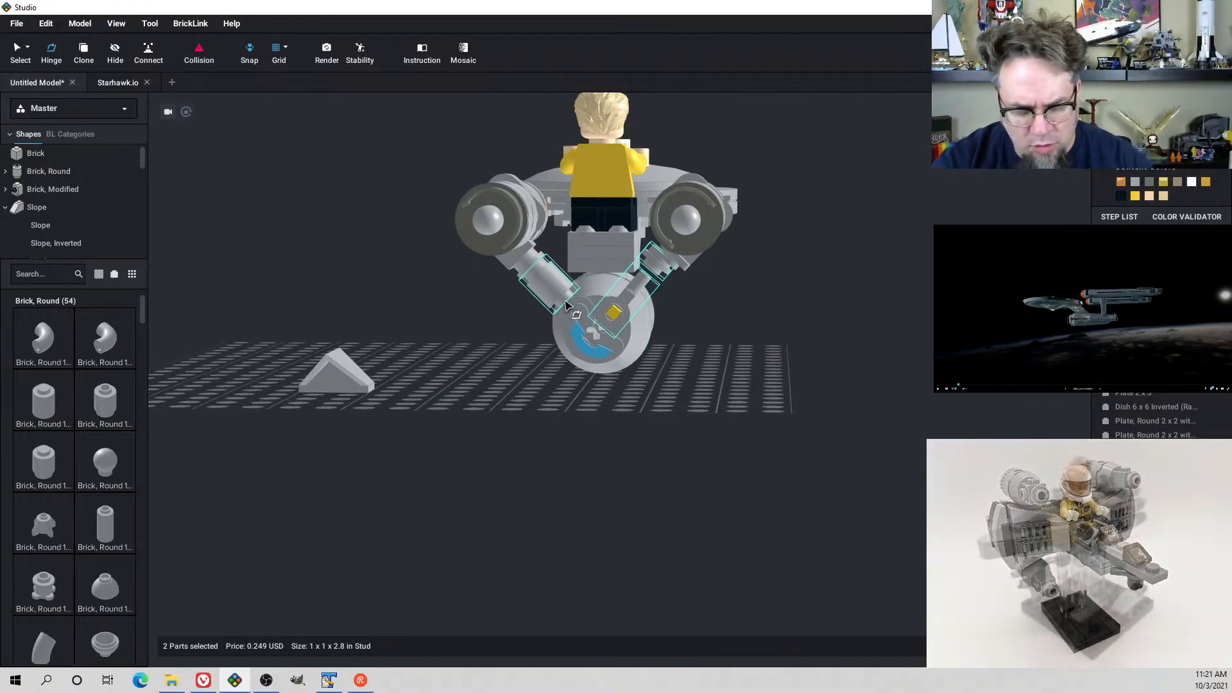
# Undo and reapply the last rotation of the copied bar and round plate, and delete both copied parts
pyautogui.hotkey('ctrl', 'z')
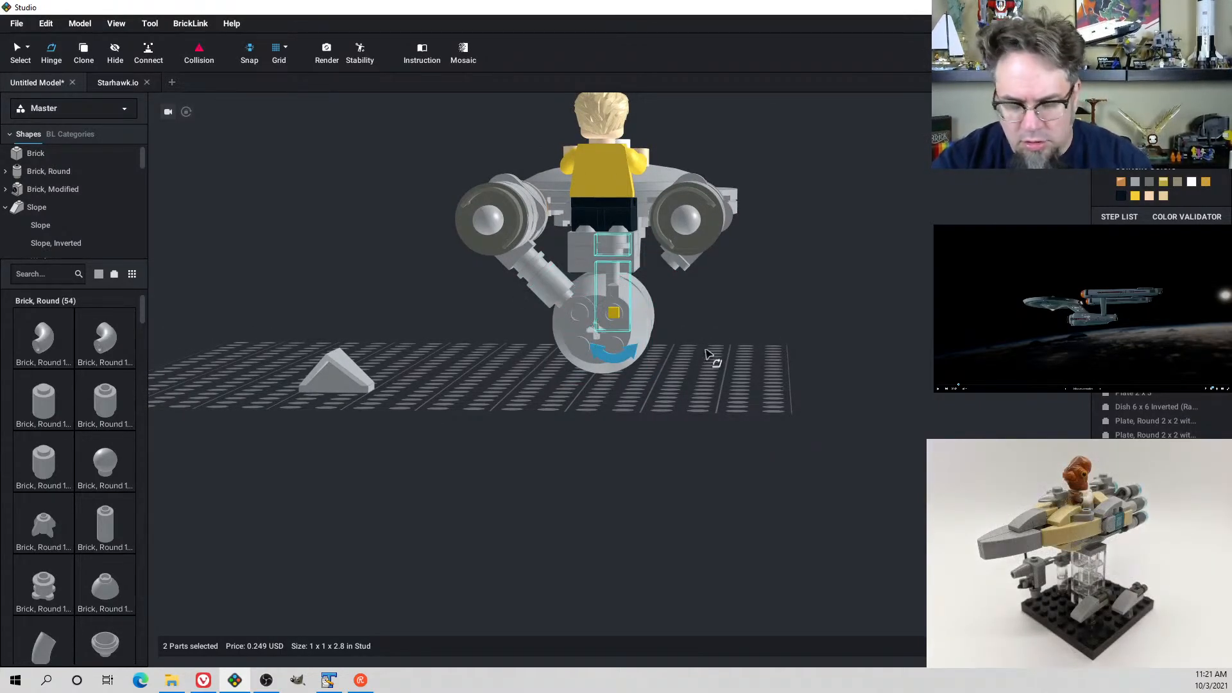
pyautogui.hotkey('ctrl', 'y')
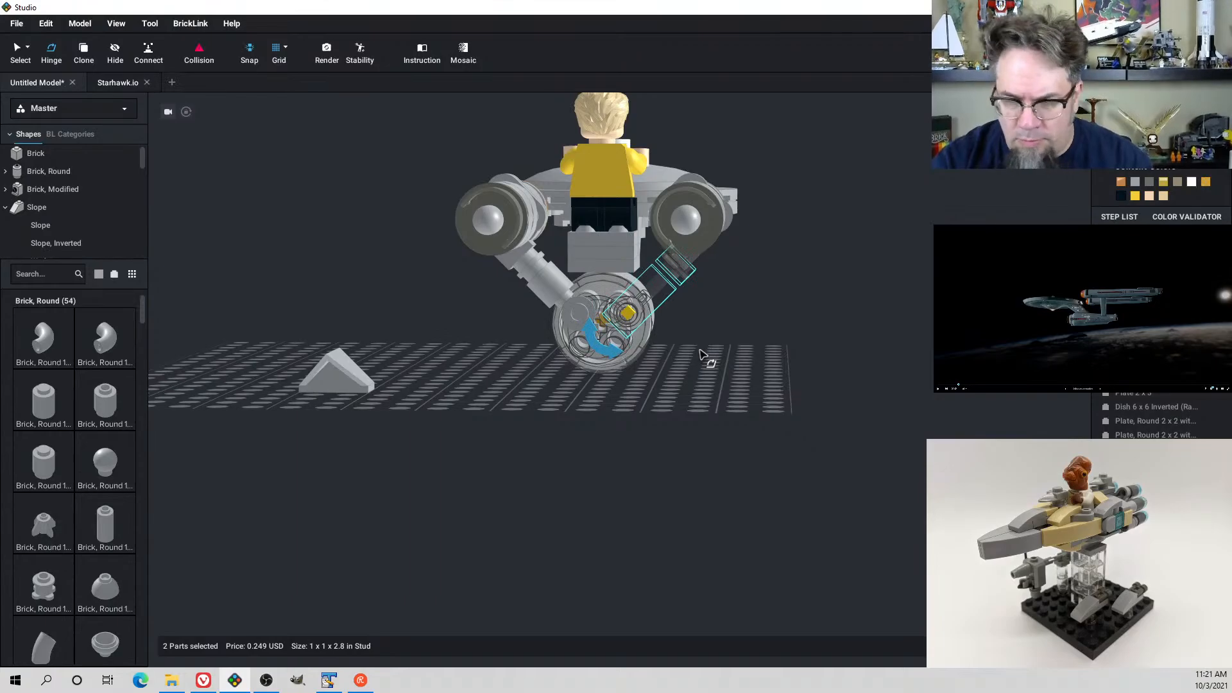
pyautogui.press('Delete')
pyautogui.moveTo(701, 353); pyautogui.dragTo(698, 366, button='right')
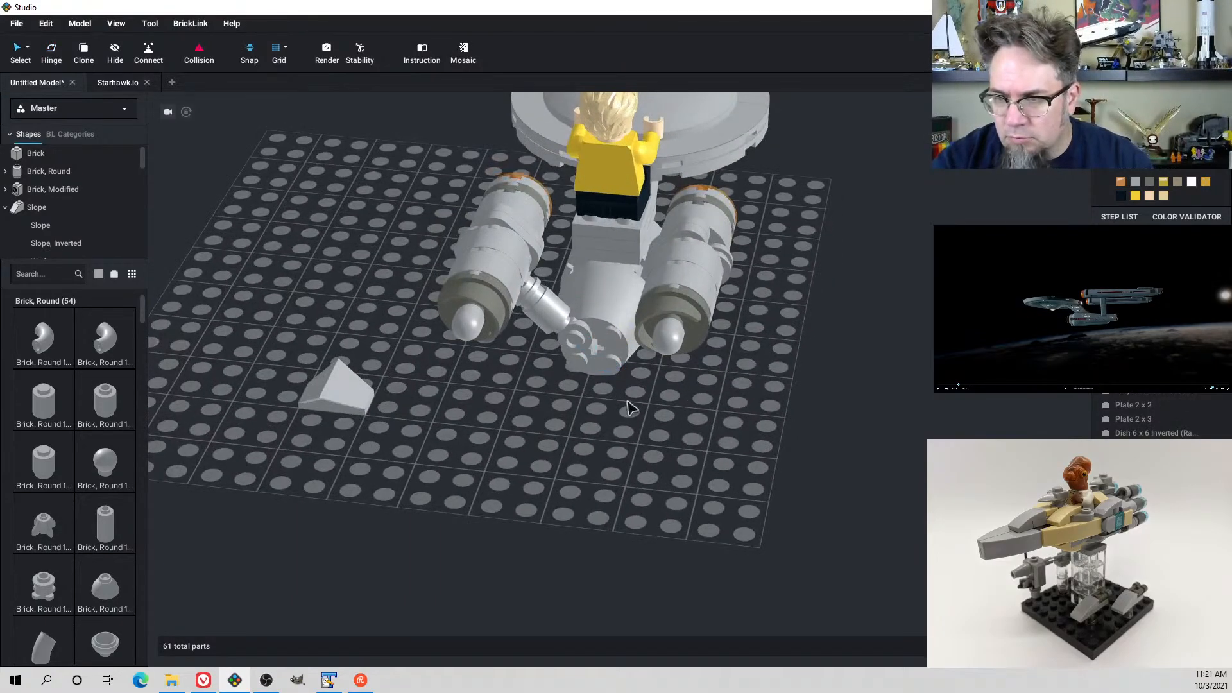
# Try placing a mirrored copy of the port strut's bar, round brick and round plate behind the cone, and remove that copy
pyautogui.click(552, 317)
pyautogui.click(546, 388)
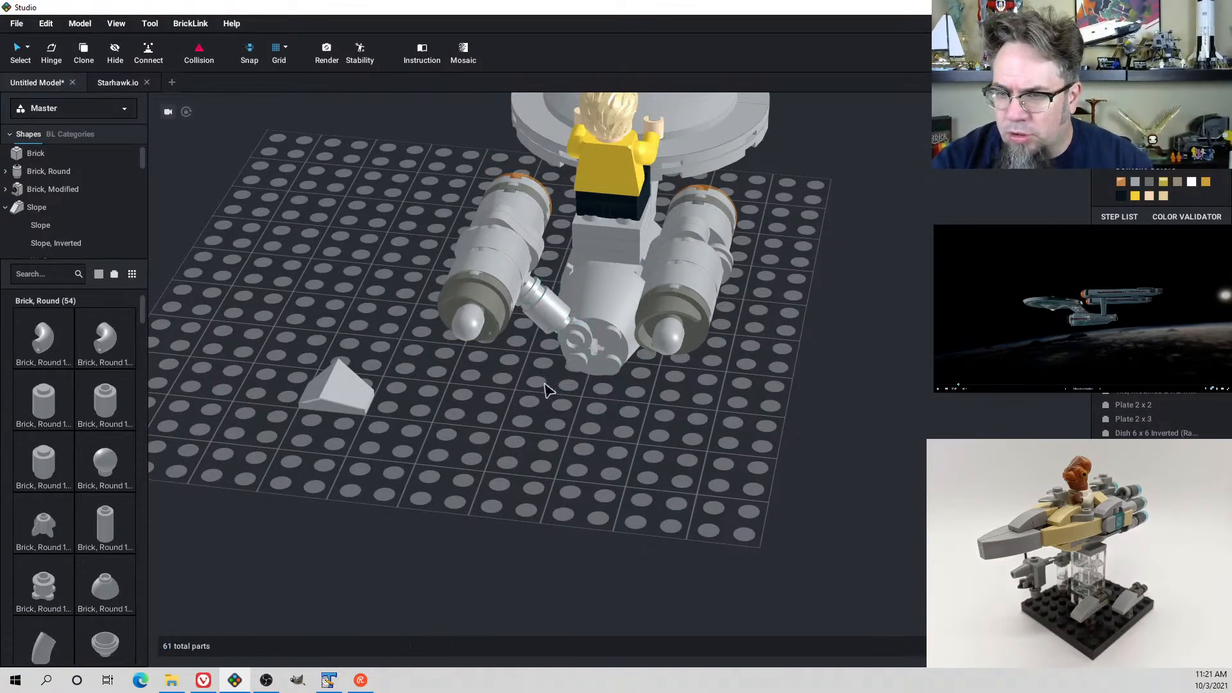
pyautogui.click(560, 314)
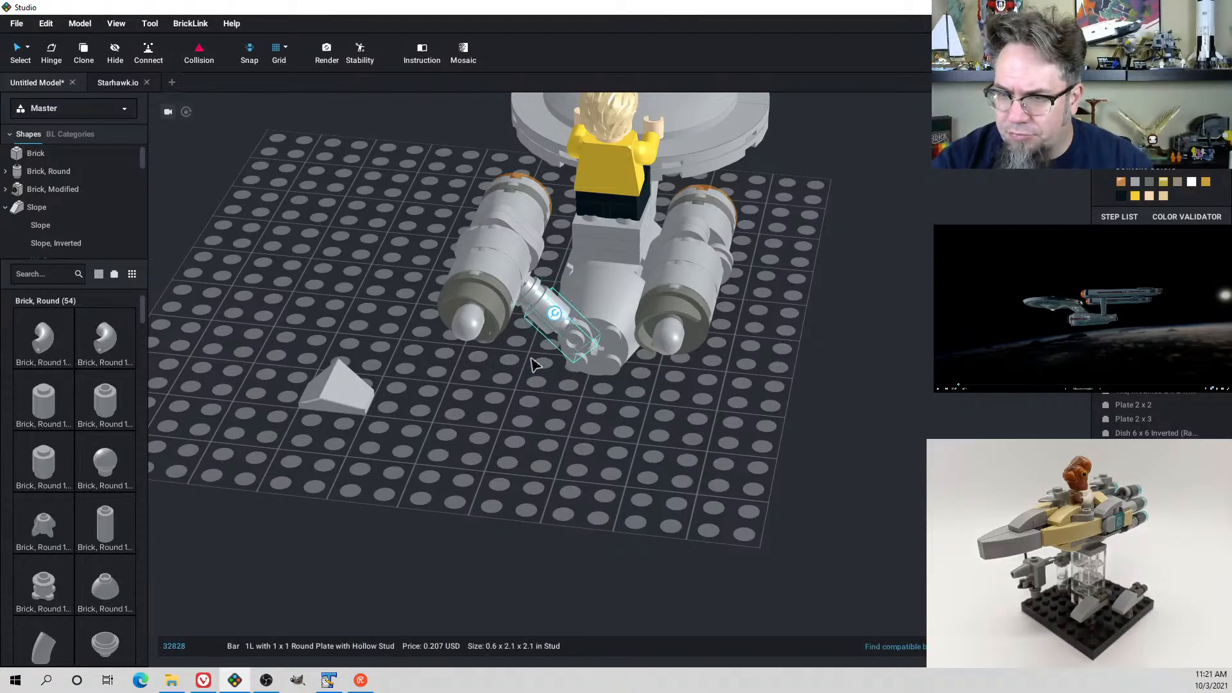
pyautogui.press('Delete')
pyautogui.click(541, 304)
pyautogui.keyDown('ctrl'); pyautogui.click(557, 325); pyautogui.keyUp('ctrl')
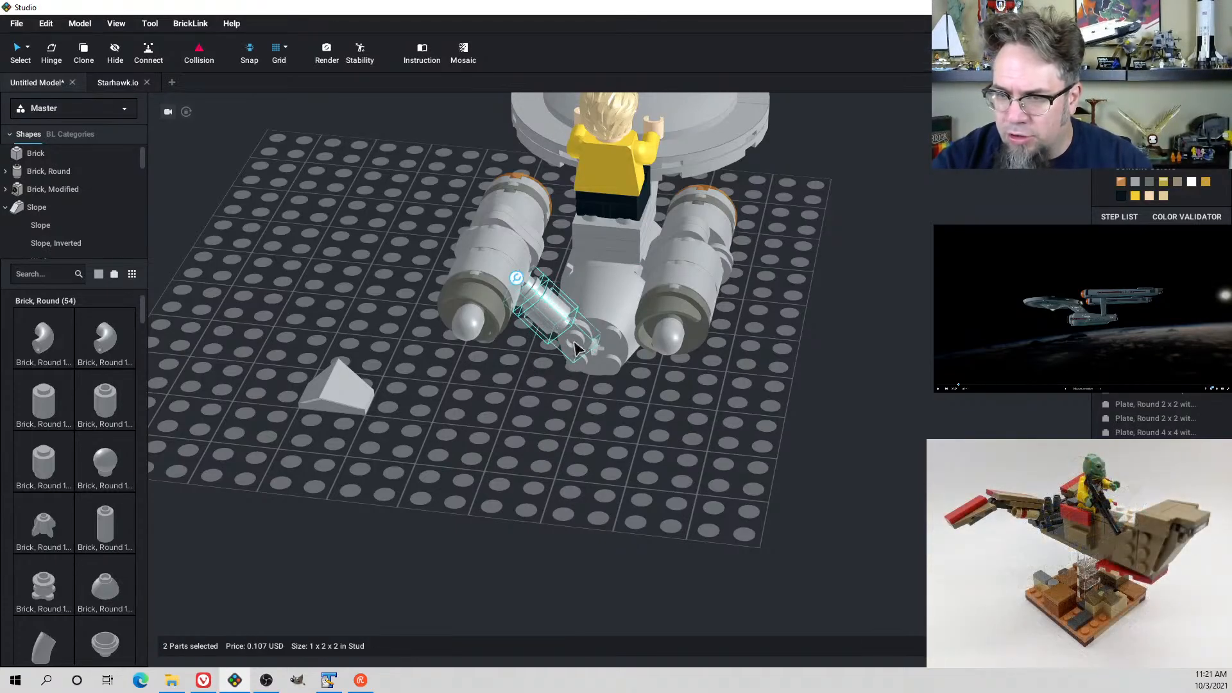
pyautogui.moveTo(583, 355); pyautogui.dragTo(627, 419)
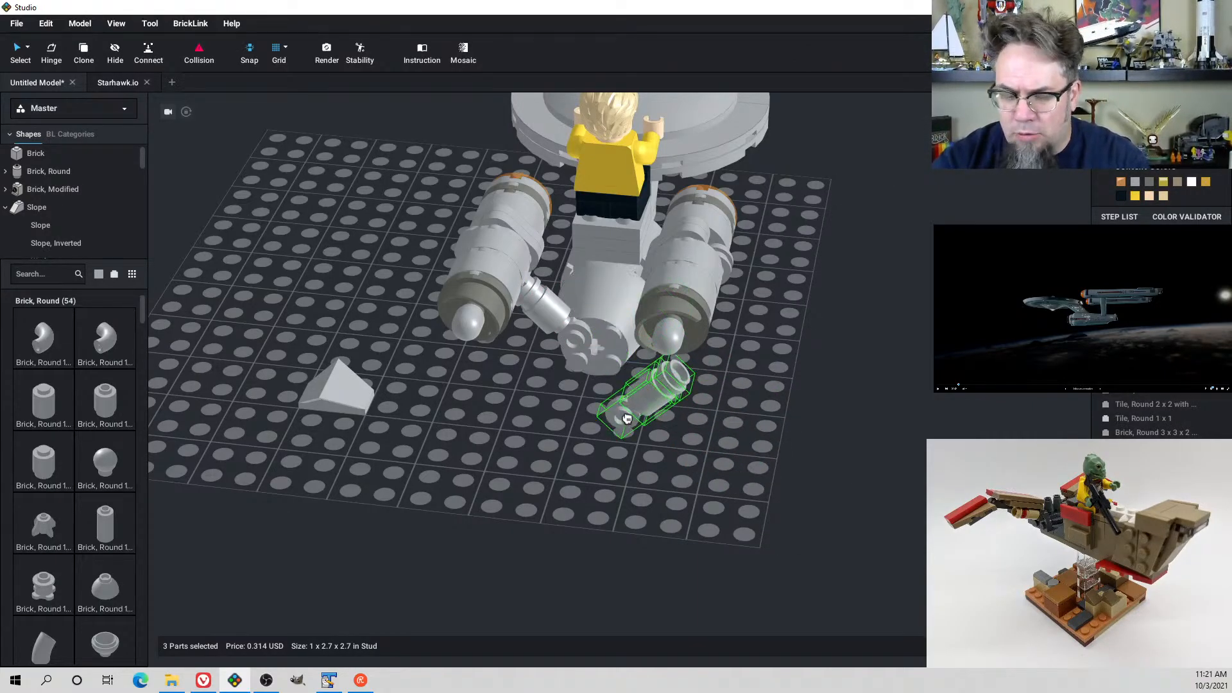
pyautogui.press('Delete')
# Copy the port strut's bar, round brick and round plate, and fit the copy on the cone's rear, leaning towards the starboard nacelle
pyautogui.click(556, 326)
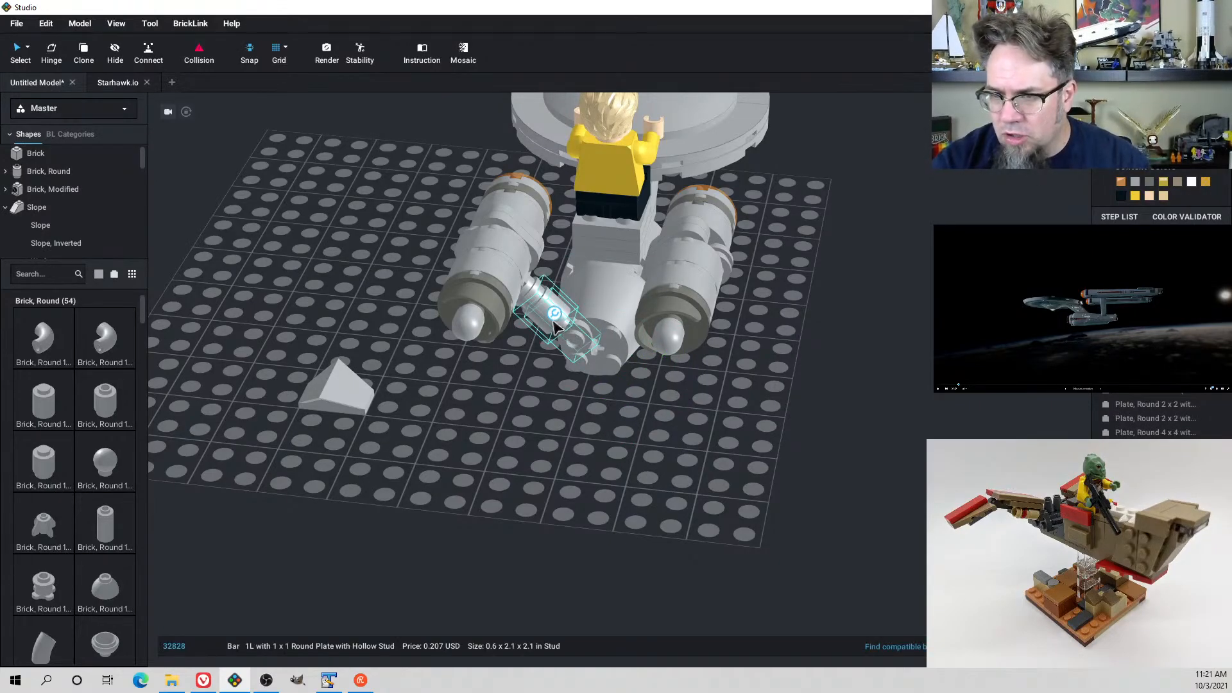
pyautogui.click(544, 323)
pyautogui.keyDown('shift'); pyautogui.click(573, 347); pyautogui.keyUp('shift')
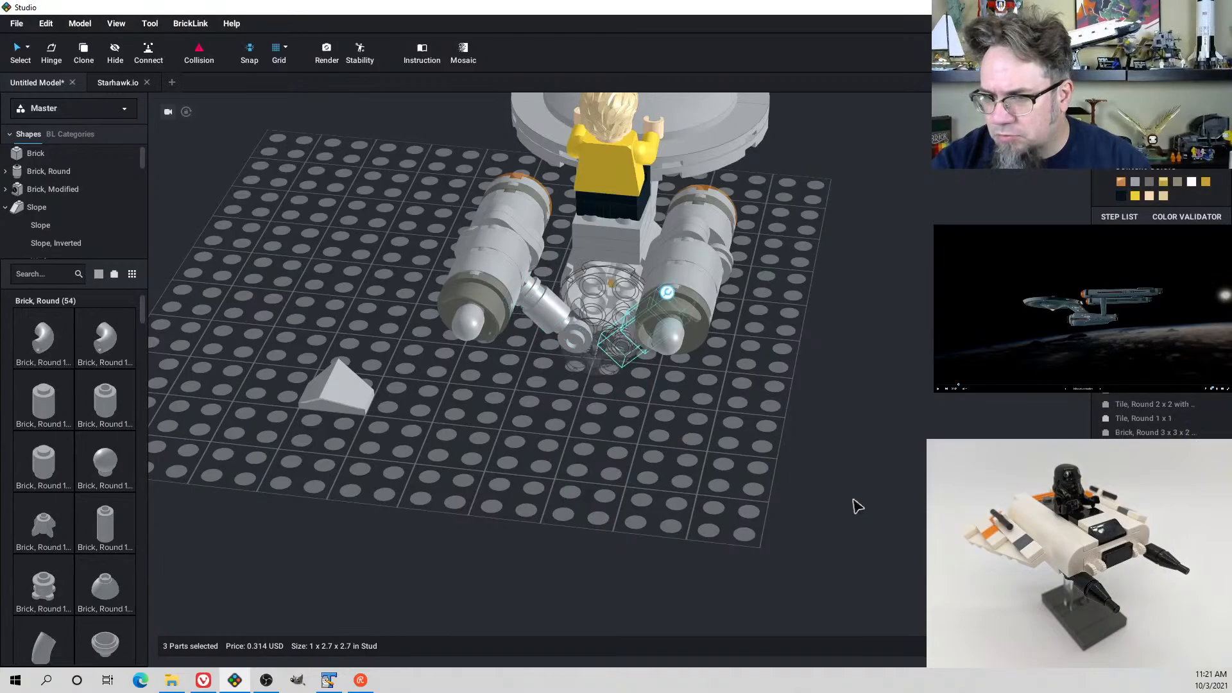
pyautogui.moveTo(856, 507); pyautogui.dragTo(655, 353, button='right')
pyautogui.moveTo(629, 321); pyautogui.dragTo(613, 314)
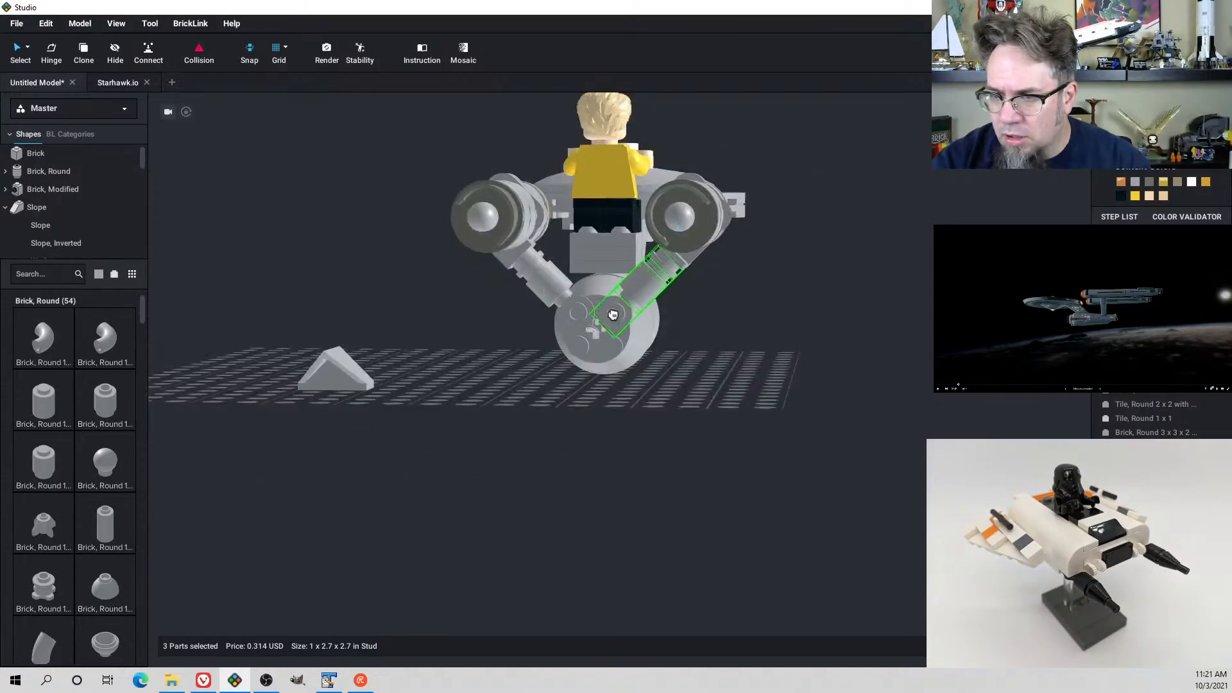
pyautogui.click(733, 342)
# Try deleting a small part under the starboard nacelle, and compare both strut joints from several sides
pyautogui.moveTo(734, 343); pyautogui.dragTo(680, 281, button='right')
pyautogui.click(626, 249)
pyautogui.press('Delete')
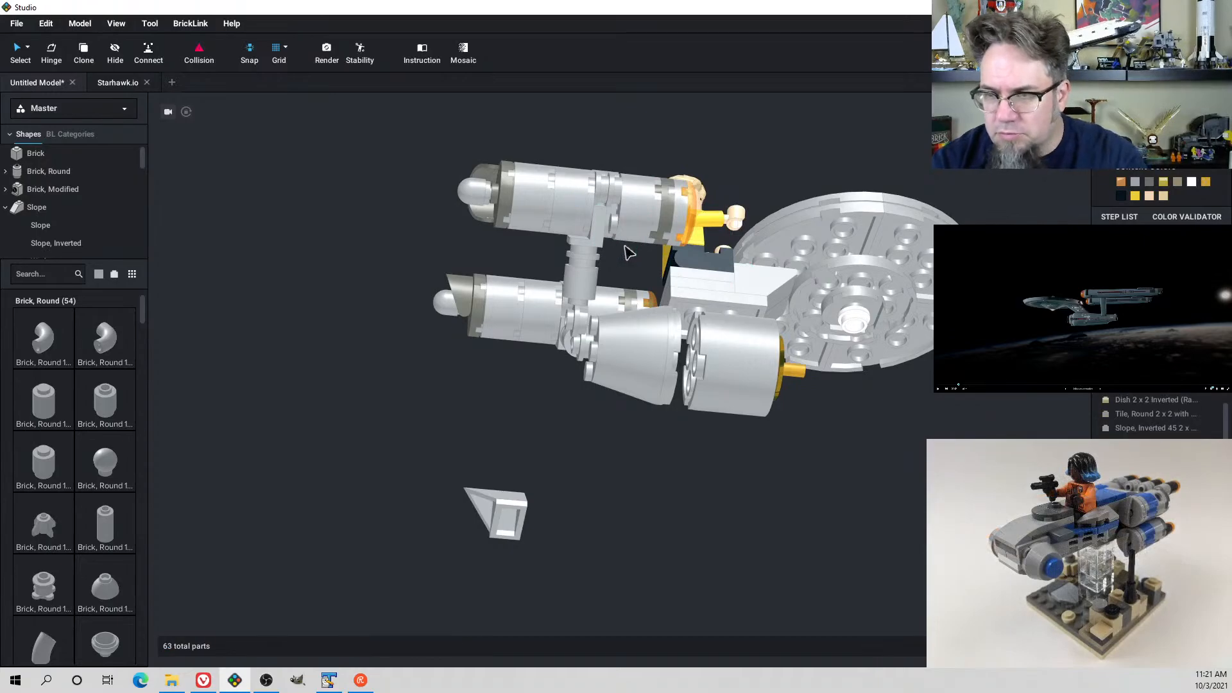
pyautogui.moveTo(627, 251); pyautogui.dragTo(596, 214, button='right')
pyautogui.click(595, 214)
pyautogui.moveTo(665, 265); pyautogui.dragTo(581, 269, button='right')
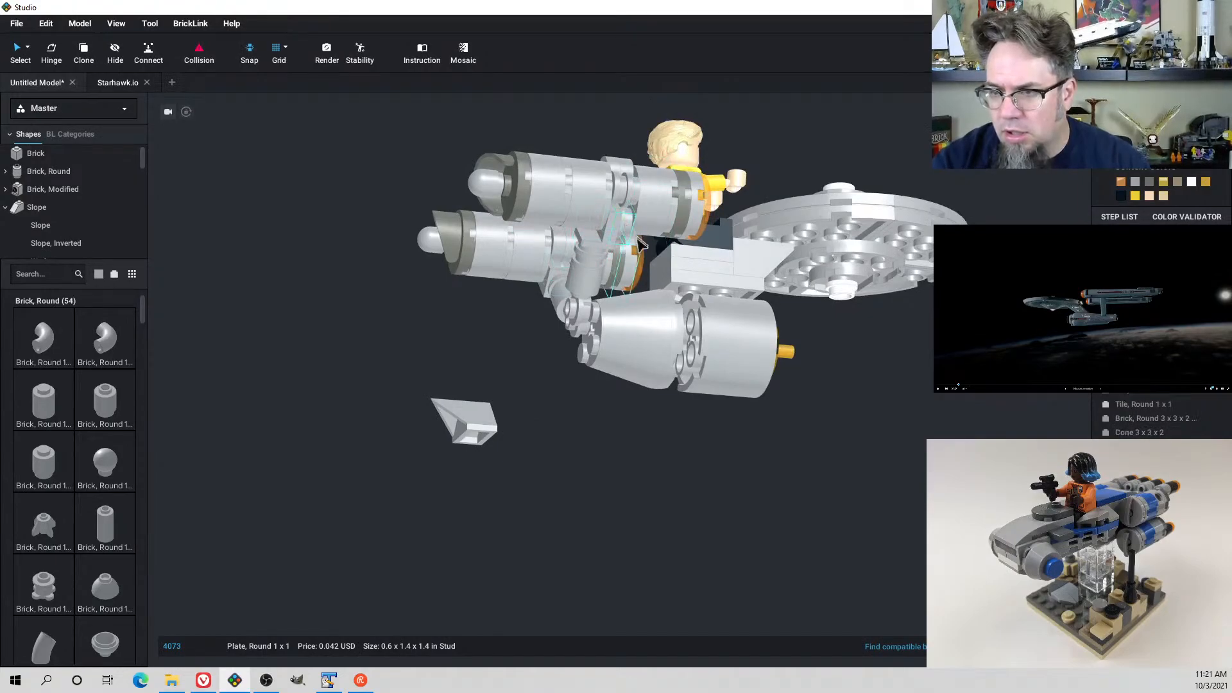
pyautogui.moveTo(641, 245); pyautogui.dragTo(631, 295, button='right')
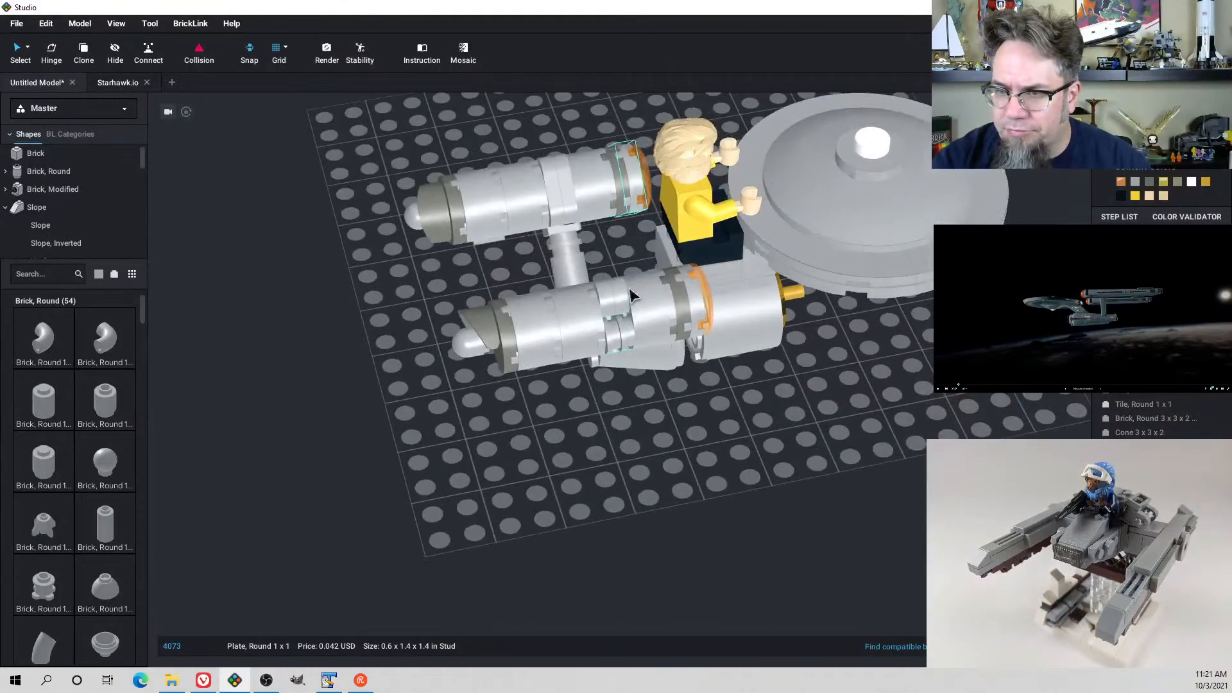
pyautogui.moveTo(573, 242); pyautogui.dragTo(604, 218, button='right')
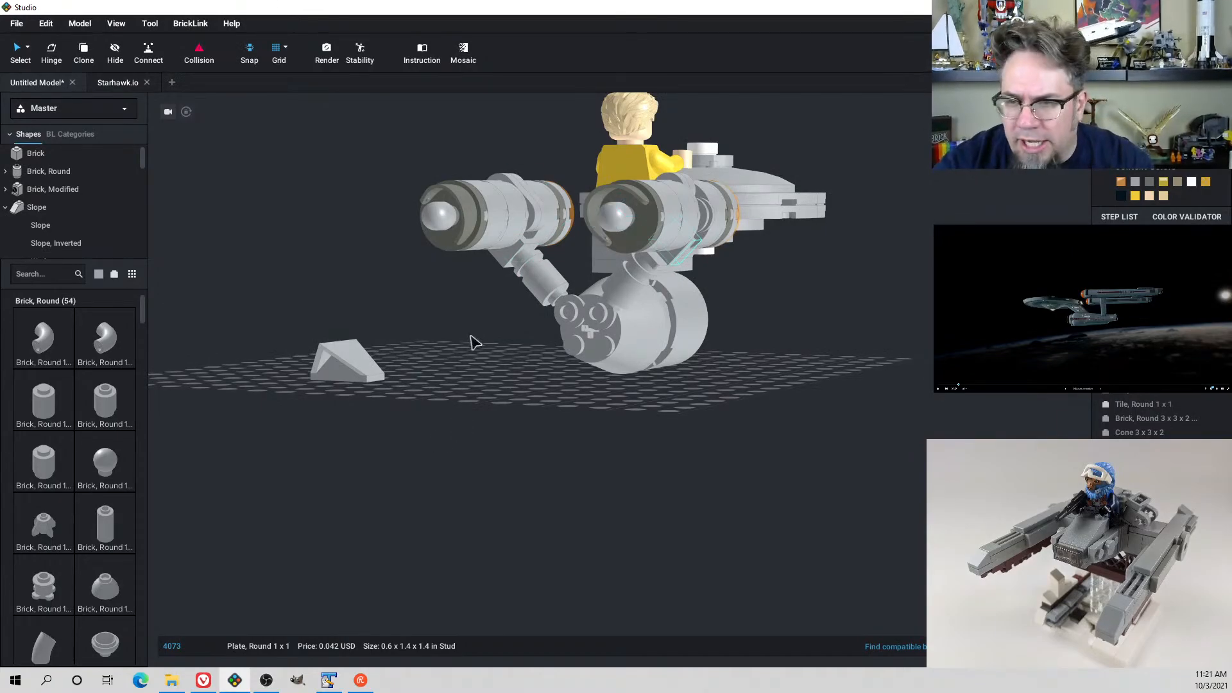
pyautogui.moveTo(474, 342)
pyautogui.mouseDown(button='right')
pyautogui.moveTo(493, 353)
pyautogui.moveTo(476, 338)
pyautogui.mouseUp(button='right')
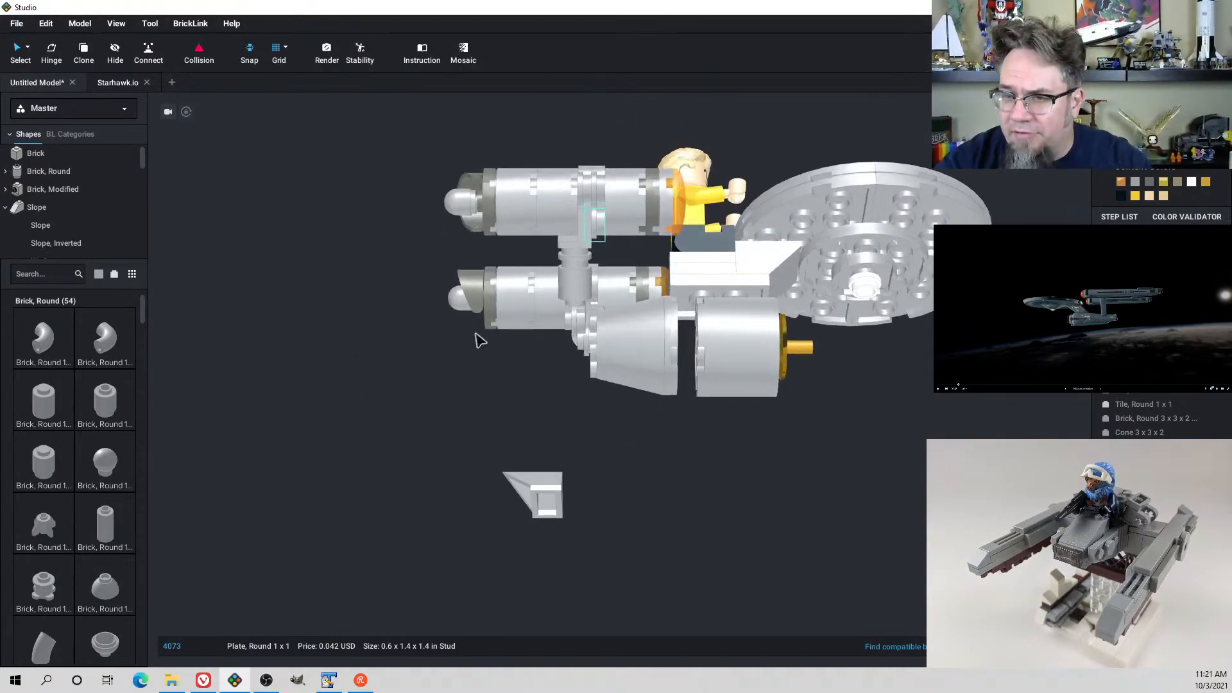
# Delete the 1 x 1 - 1 x 1 bracket and the 1 x 1 round plate from the starboard nacelle's underside
pyautogui.click(585, 241)
pyautogui.press('Delete')
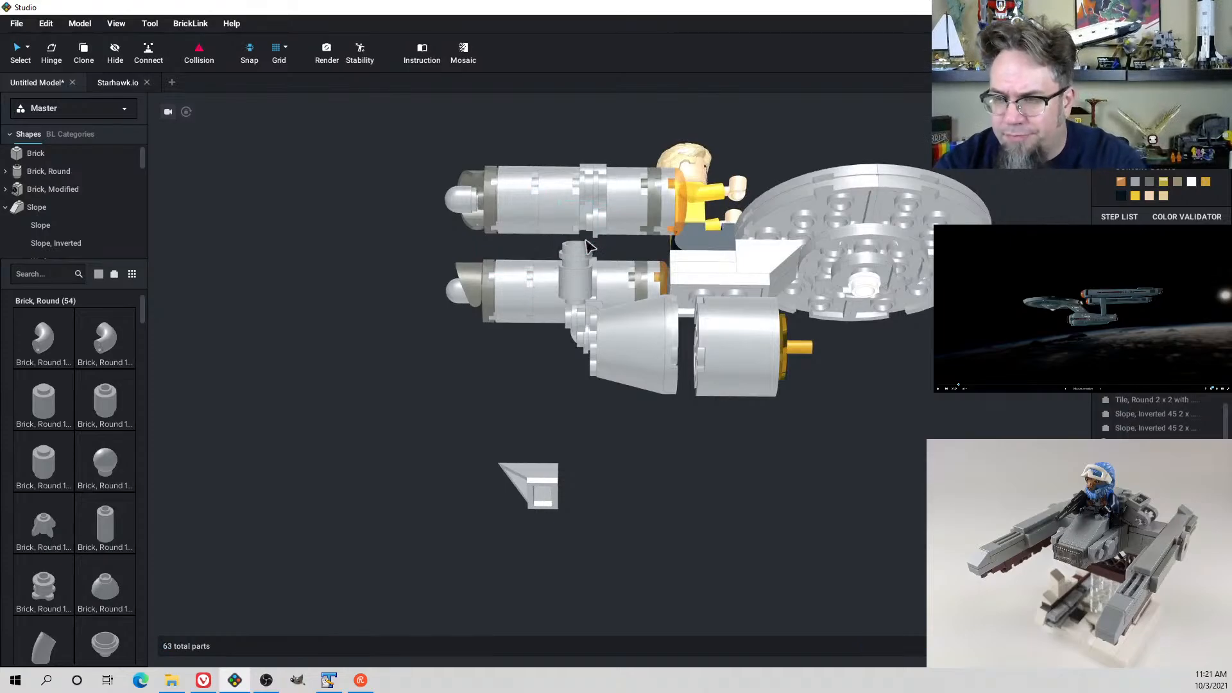
pyautogui.click(597, 232)
pyautogui.press('Delete')
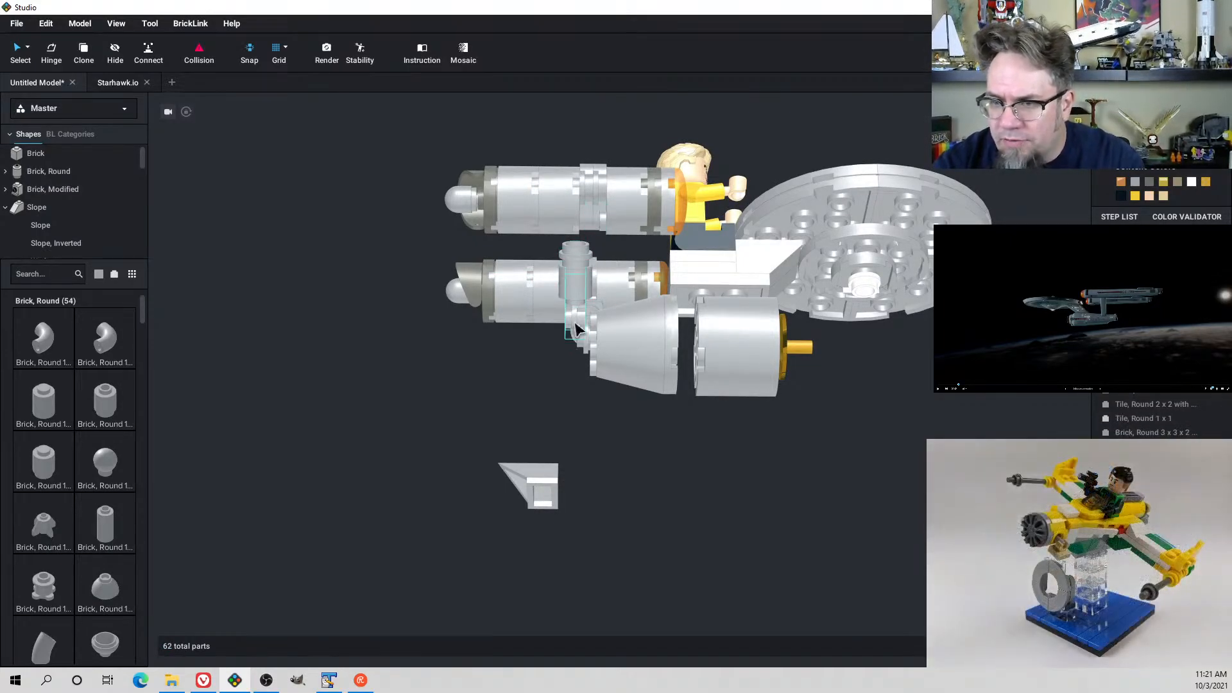
# Reposition the starboard strut's bar, round brick and round plate on the cone's starboard stud, angled up to the nacelle
pyautogui.keyDown('ctrl'); pyautogui.click(581, 280); pyautogui.keyUp('ctrl')
pyautogui.keyDown('ctrl'); pyautogui.click(582, 246); pyautogui.keyUp('ctrl')
pyautogui.moveTo(582, 245); pyautogui.dragTo(581, 250, button='right')
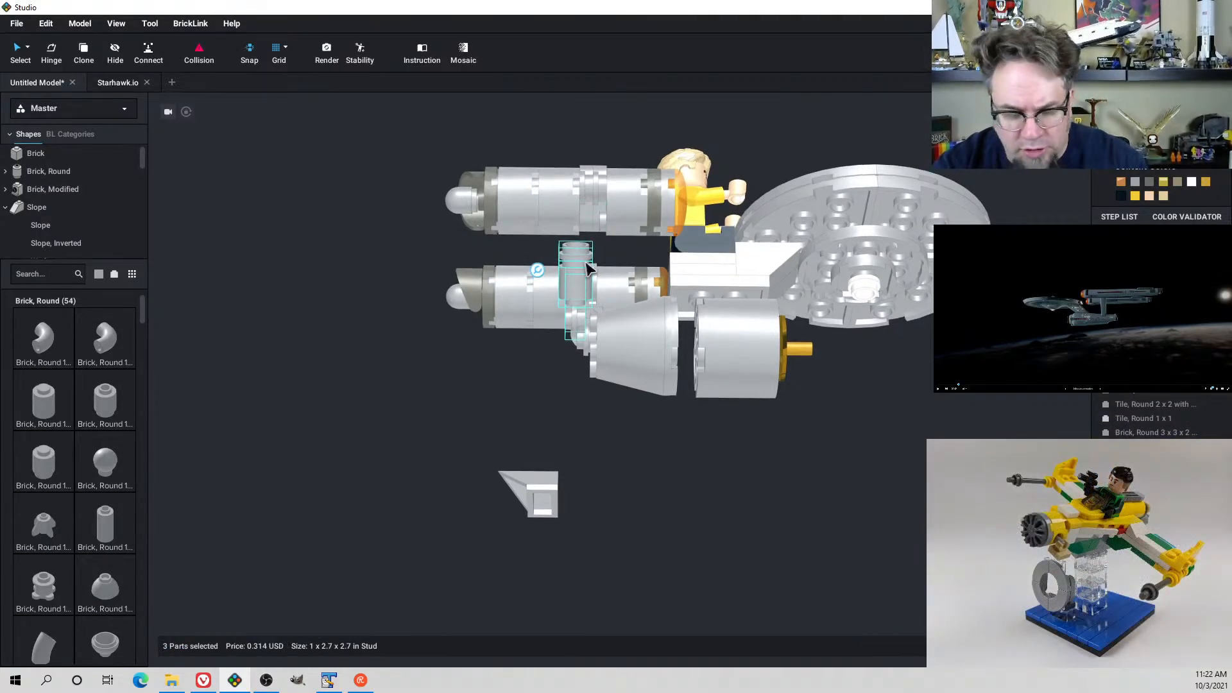
pyautogui.press('d')
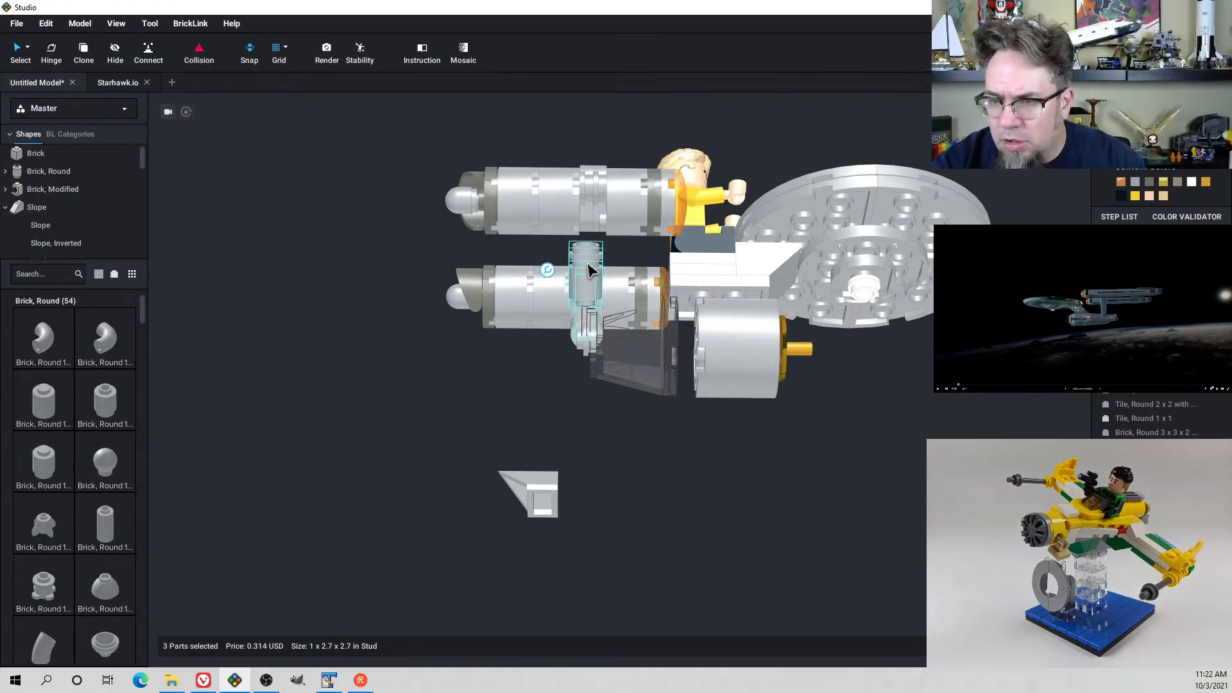
pyautogui.moveTo(603, 305); pyautogui.dragTo(663, 324, button='right')
pyautogui.moveTo(620, 315); pyautogui.dragTo(621, 317)
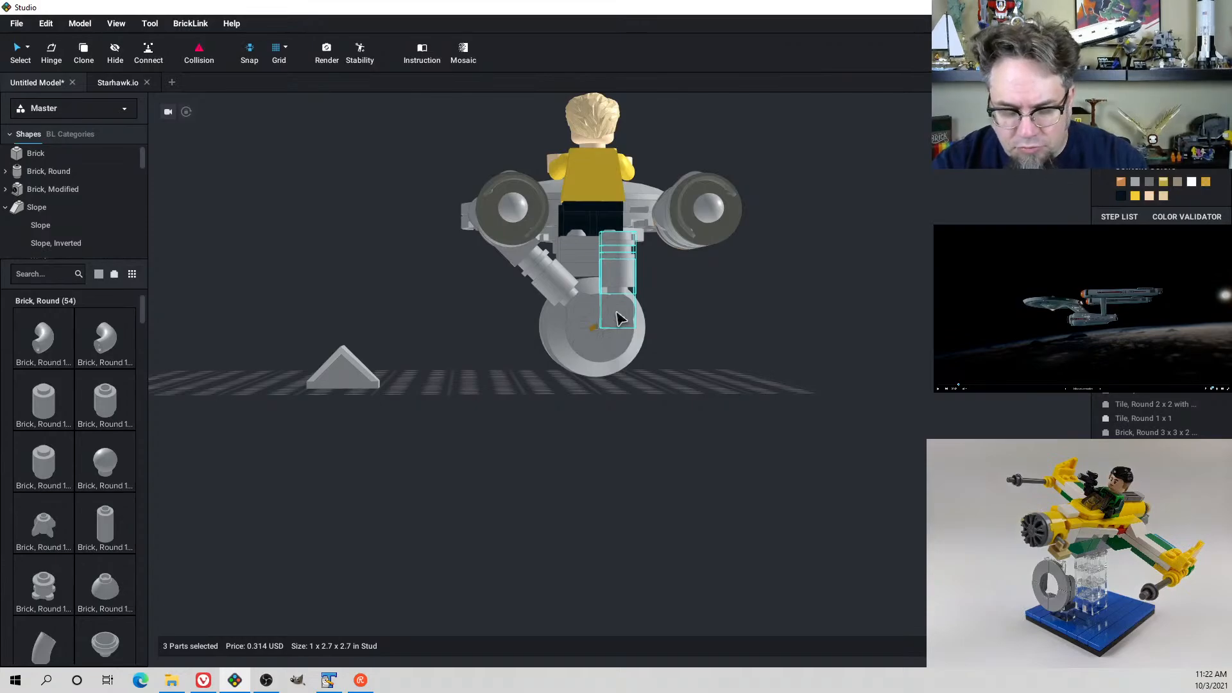
pyautogui.moveTo(628, 363); pyautogui.dragTo(587, 359)
# Duplicate the port strut's top 1 x 1 round plate together with the nacelle's bracket and its neighbouring round plate
pyautogui.moveTo(681, 307); pyautogui.dragTo(682, 296, button='right')
pyautogui.click(528, 263)
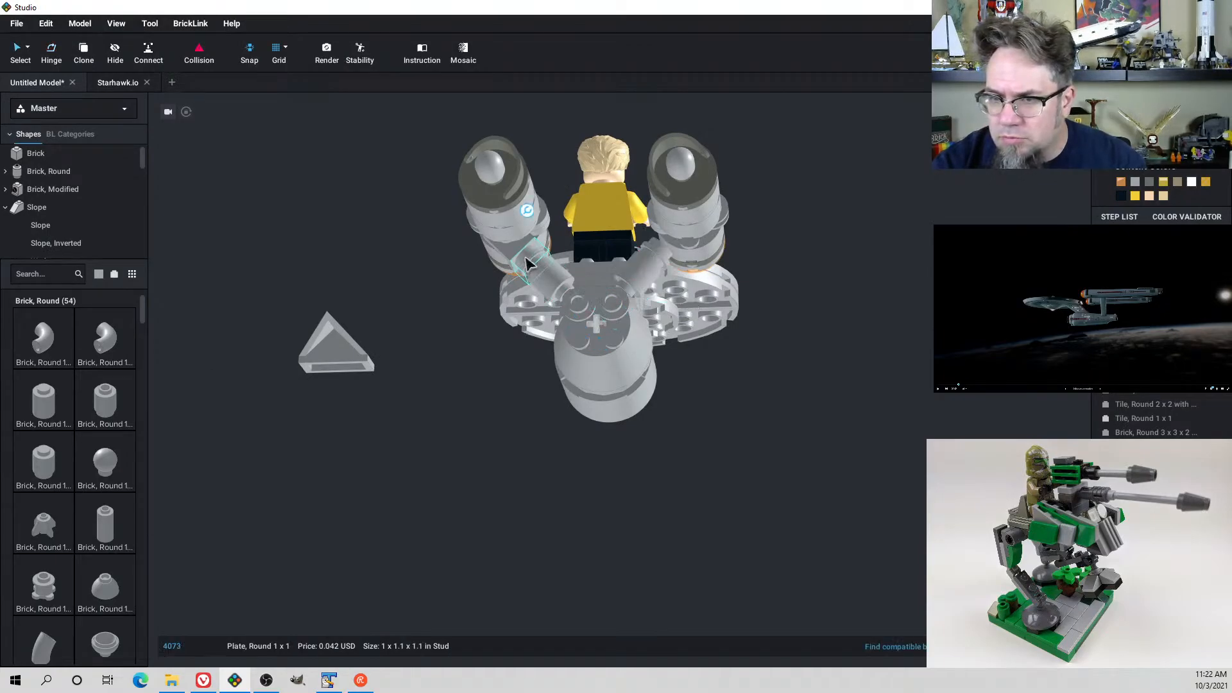
pyautogui.keyDown('ctrl'); pyautogui.click(513, 254); pyautogui.keyUp('ctrl')
pyautogui.moveTo(514, 255); pyautogui.dragTo(542, 240, button='right')
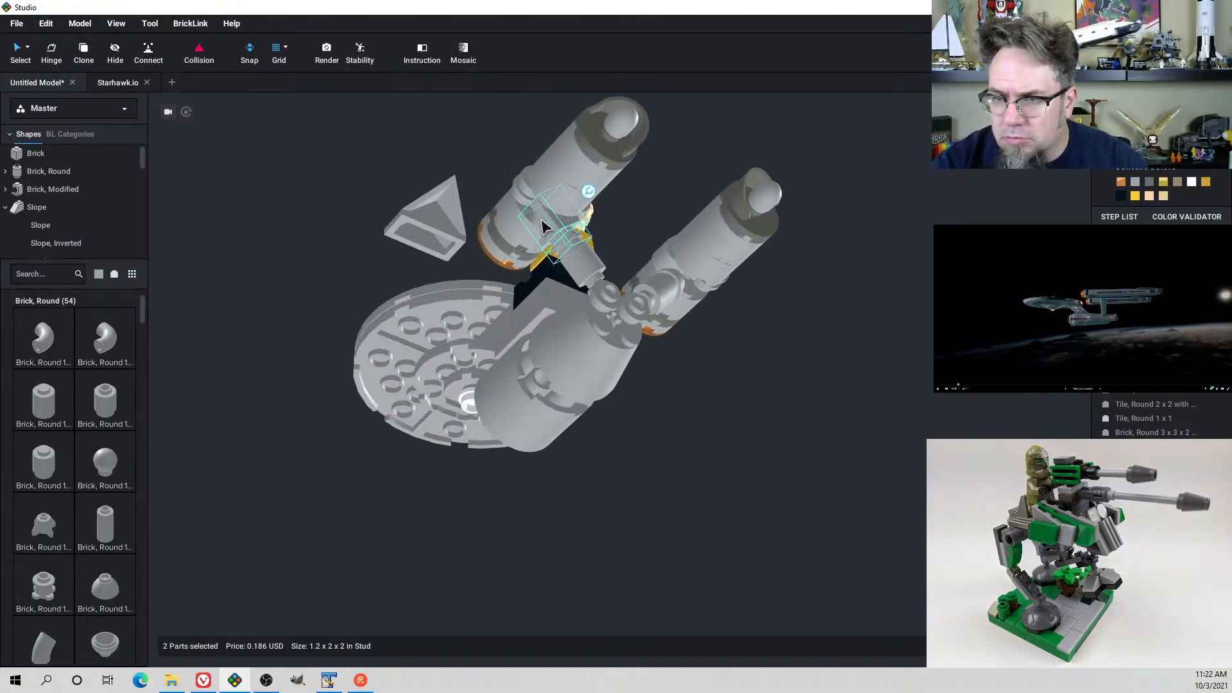
pyautogui.keyDown('ctrl'); pyautogui.click(558, 232); pyautogui.keyUp('ctrl')
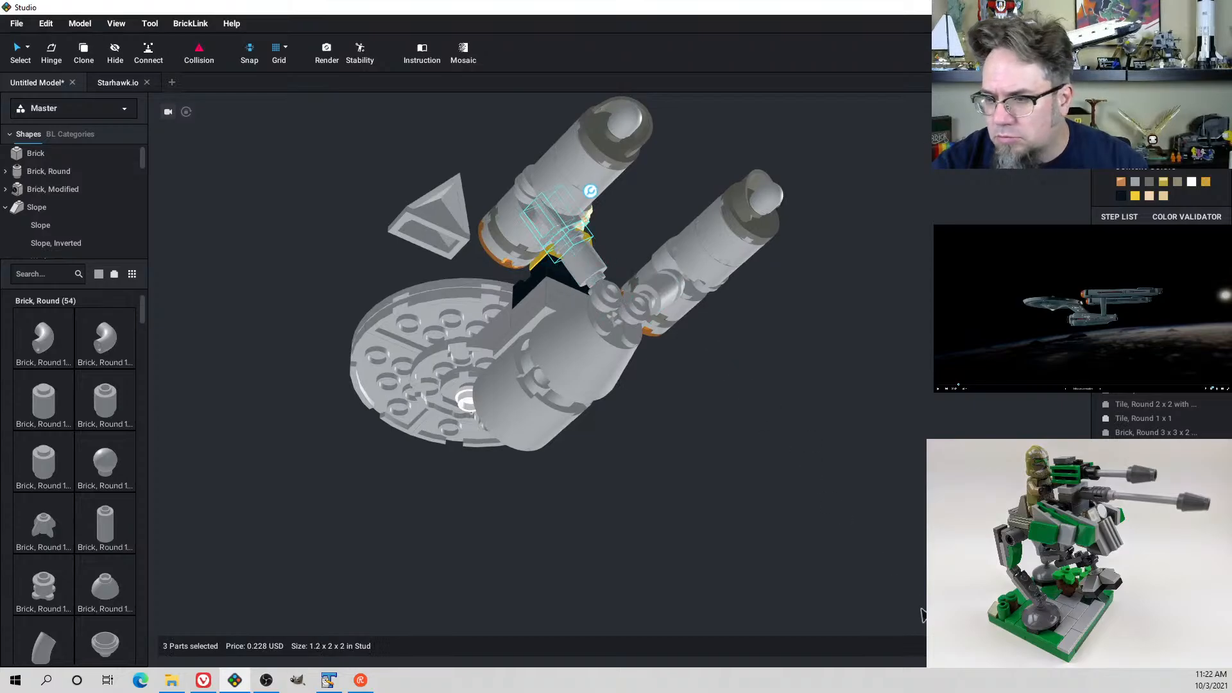
pyautogui.moveTo(803, 434); pyautogui.dragTo(783, 443, button='right')
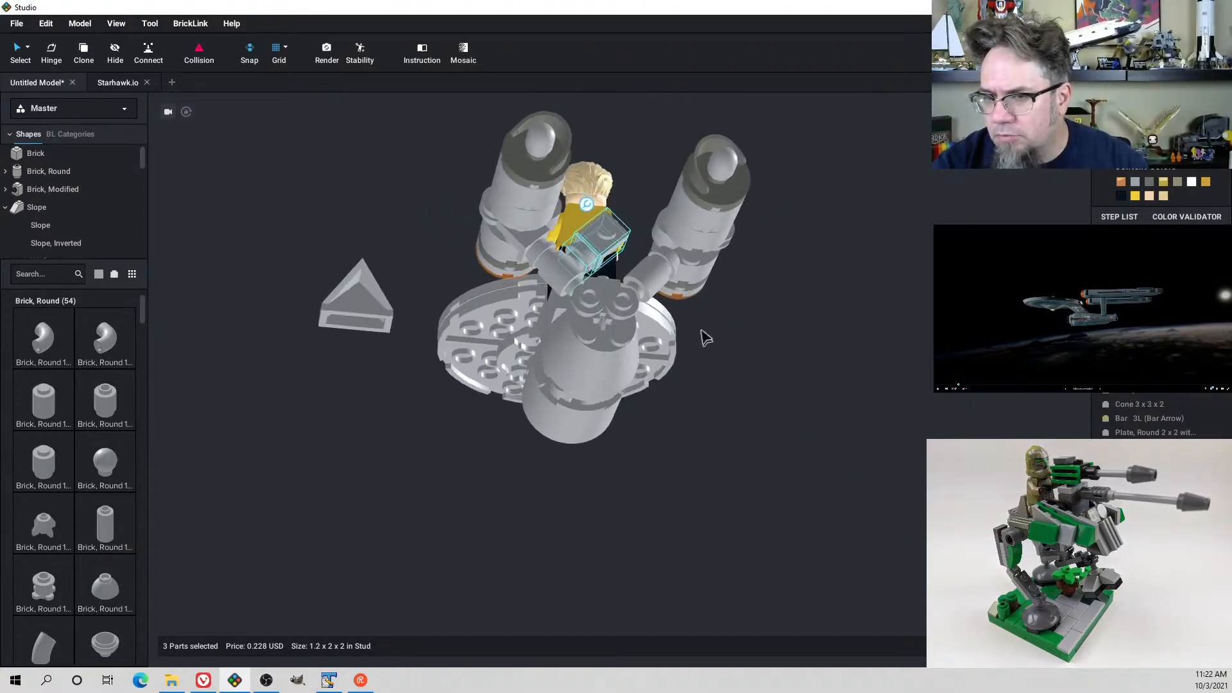
# Try the duplicated bracket and round plates under the starboard nacelle, and set them down beside the rear of the hull's cone
pyautogui.moveTo(603, 246); pyautogui.dragTo(632, 248)
pyautogui.moveTo(692, 255); pyautogui.dragTo(616, 257, button='right')
pyautogui.moveTo(632, 248); pyautogui.dragTo(610, 334)
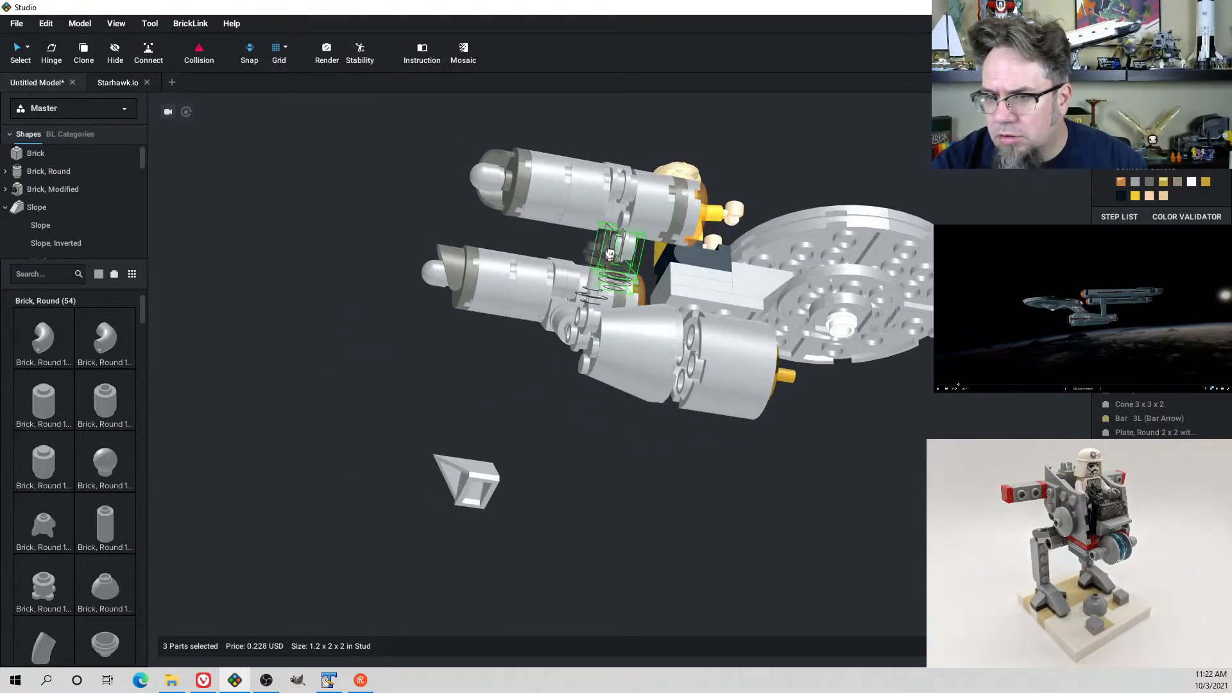
pyautogui.moveTo(609, 232); pyautogui.dragTo(613, 252)
pyautogui.moveTo(613, 252); pyautogui.dragTo(626, 298, button='right')
pyautogui.moveTo(626, 298); pyautogui.dragTo(582, 358)
pyautogui.moveTo(582, 358); pyautogui.dragTo(603, 402, button='right')
pyautogui.moveTo(602, 402)
pyautogui.mouseDown()
pyautogui.moveTo(588, 415)
pyautogui.moveTo(581, 403)
pyautogui.mouseUp()
pyautogui.moveTo(581, 403); pyautogui.dragTo(612, 383, button='right')
# Detach the starboard strut's bar, round brick and round plate from the cone and join them to the duplicated bracket
pyautogui.click(616, 308)
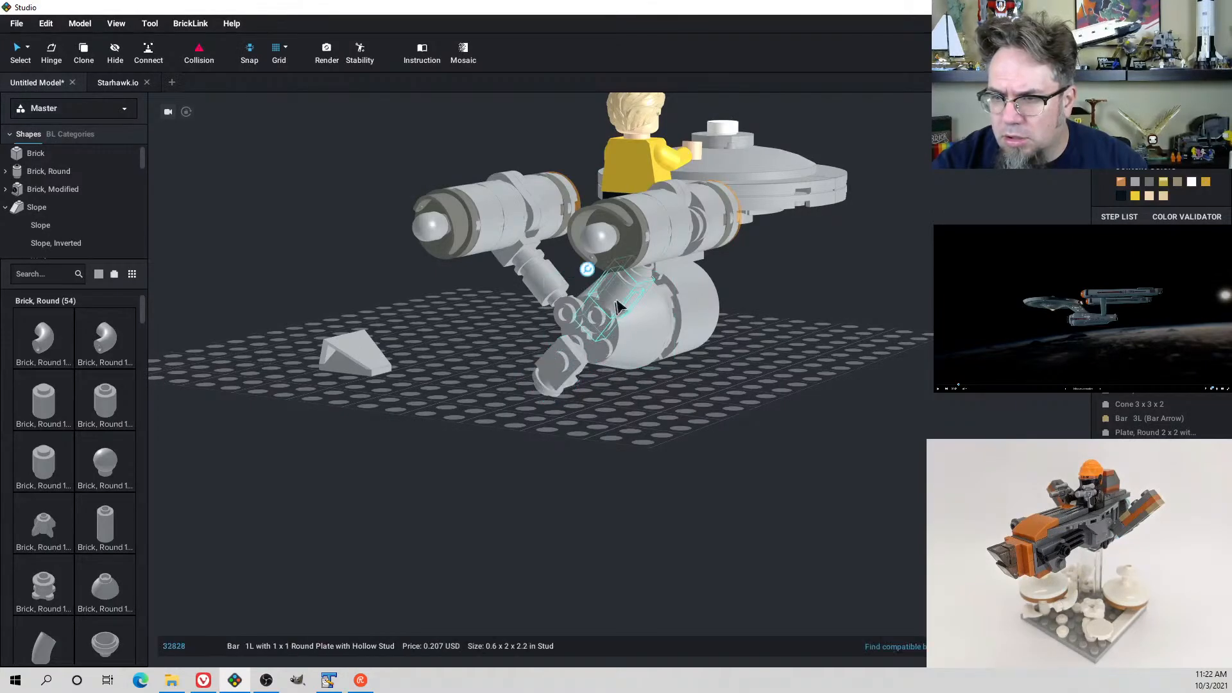
pyautogui.keyDown('ctrl'); pyautogui.click(642, 278); pyautogui.keyUp('ctrl')
pyautogui.moveTo(596, 324); pyautogui.dragTo(451, 461)
pyautogui.moveTo(506, 455); pyautogui.dragTo(540, 440, button='right')
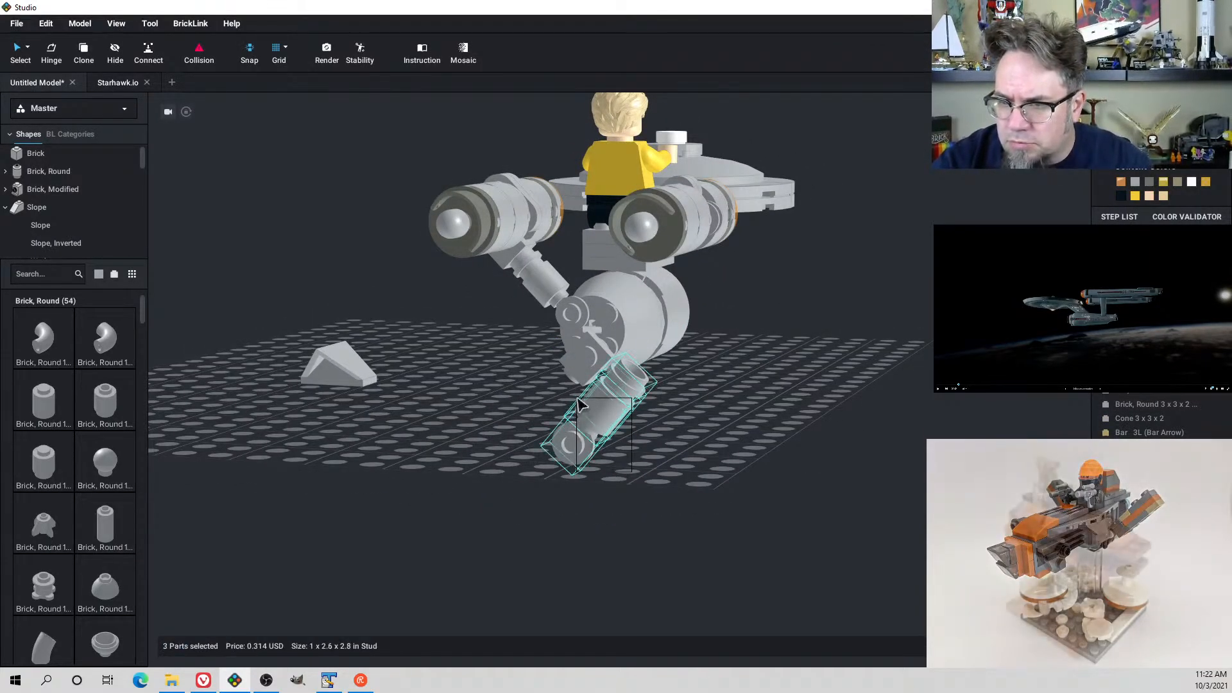
pyautogui.moveTo(625, 395); pyautogui.dragTo(578, 390)
pyautogui.moveTo(578, 390); pyautogui.dragTo(643, 414, button='right')
# Select the complete five-part starboard strut with its bracket and set it down on the free area behind the ship
pyautogui.keyDown('ctrl'); pyautogui.click(717, 434); pyautogui.keyUp('ctrl')
pyautogui.keyDown('ctrl'); pyautogui.click(736, 346); pyautogui.keyUp('ctrl')
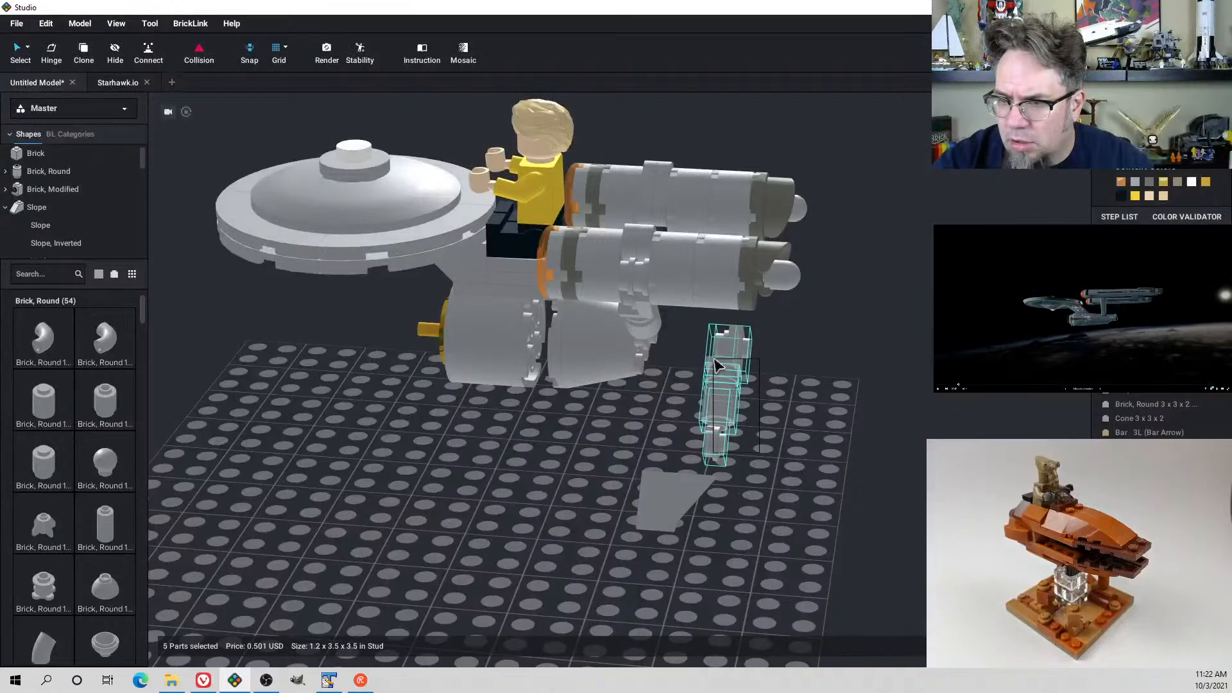
pyautogui.moveTo(753, 385); pyautogui.dragTo(711, 379, button='right')
pyautogui.moveTo(661, 403); pyautogui.dragTo(680, 276)
pyautogui.moveTo(681, 276); pyautogui.dragTo(668, 272, button='right')
pyautogui.moveTo(681, 277); pyautogui.dragTo(682, 244)
pyautogui.moveTo(682, 245); pyautogui.dragTo(698, 300, button='right')
pyautogui.moveTo(682, 245); pyautogui.dragTo(698, 300)
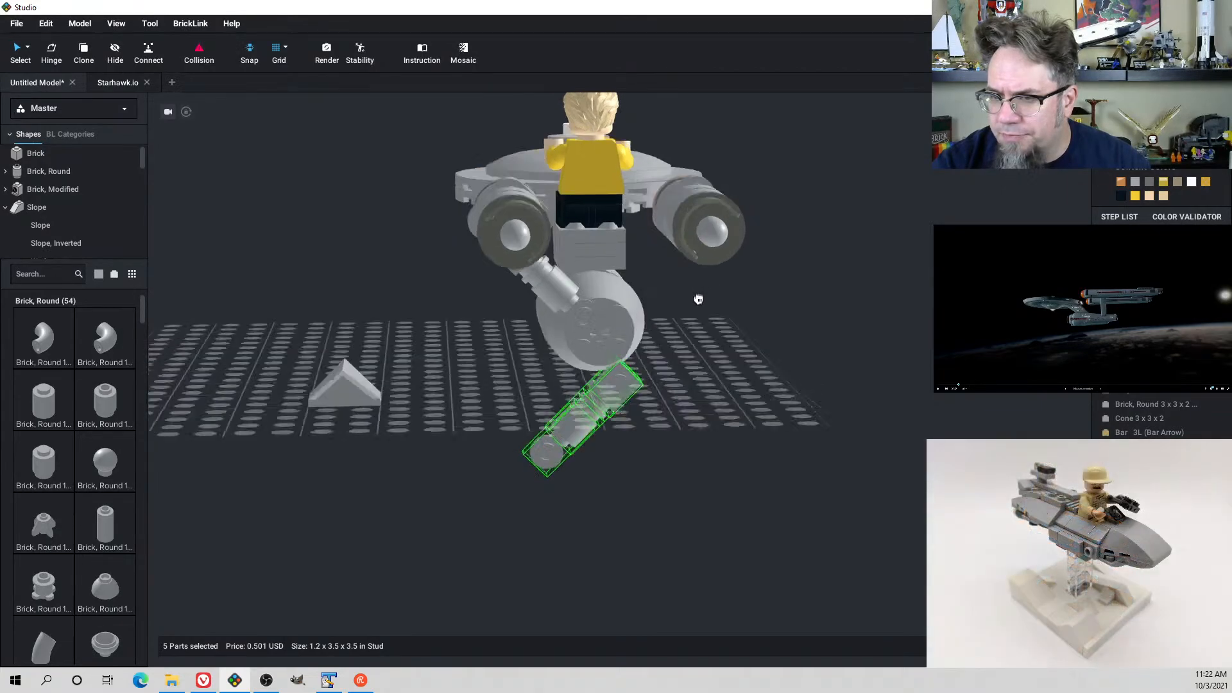
pyautogui.moveTo(698, 299); pyautogui.dragTo(719, 341, button='right')
pyautogui.moveTo(698, 300); pyautogui.dragTo(737, 460)
# Move the complete 13-part starboard nacelle outward, clear of the hull
pyautogui.click(748, 330)
pyautogui.click(666, 224)
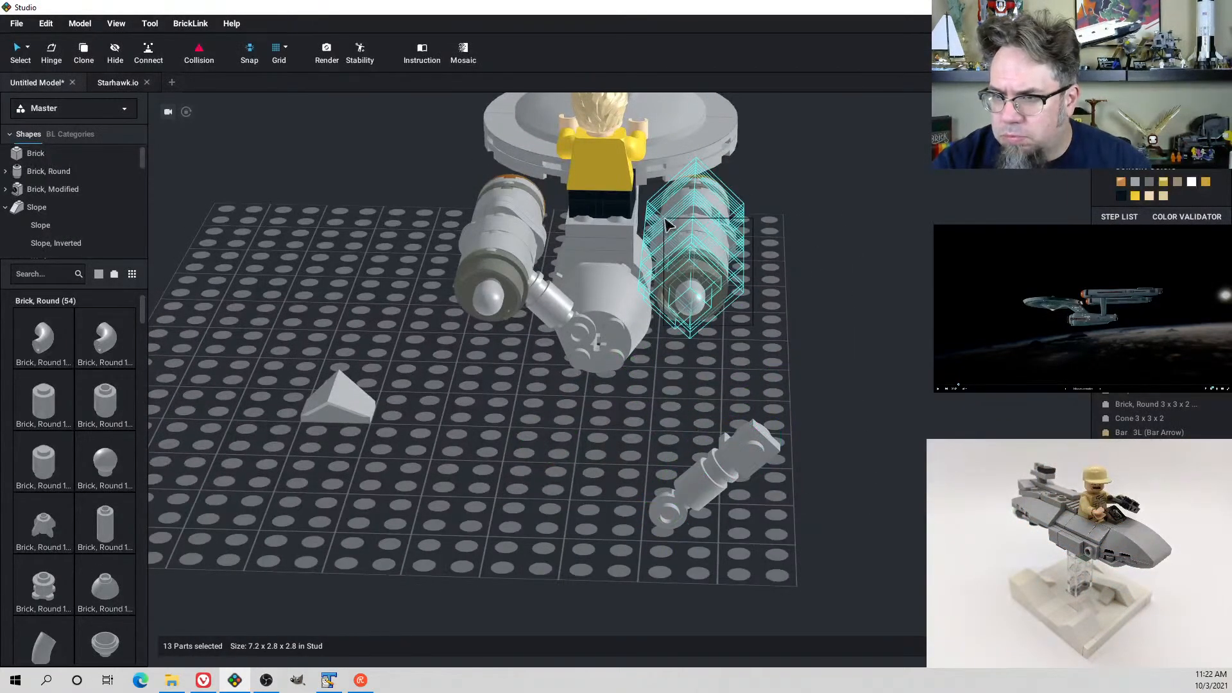
pyautogui.moveTo(668, 205); pyautogui.dragTo(847, 251)
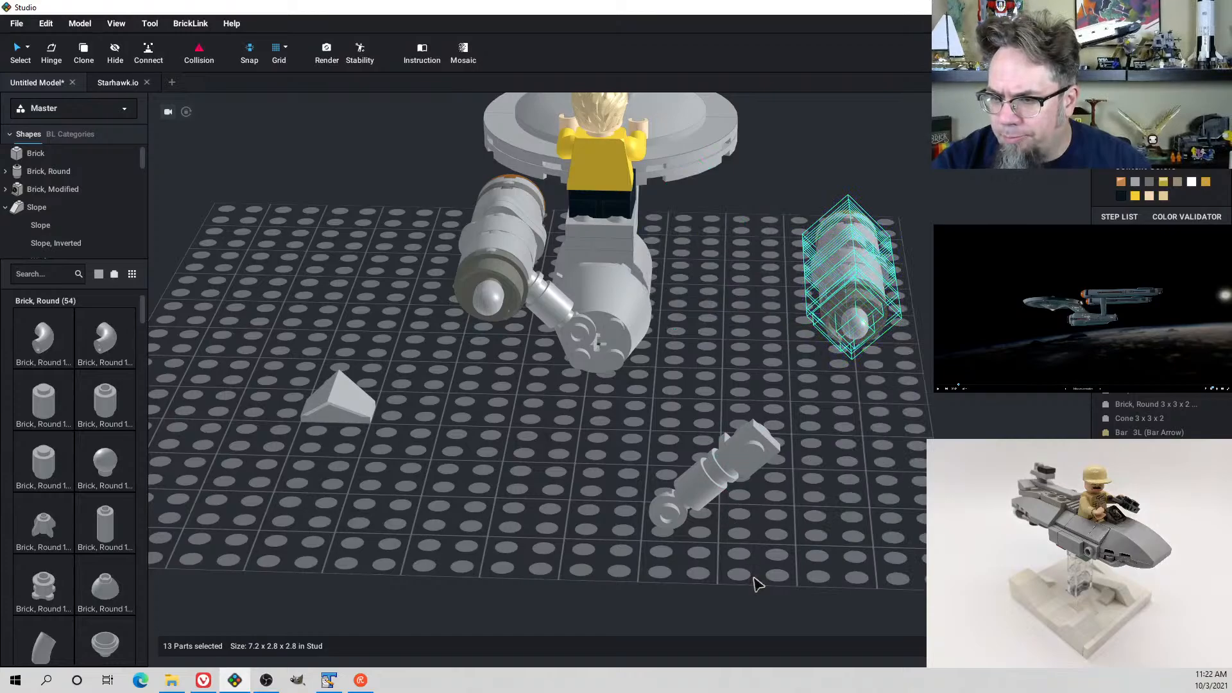
# Place the five-part strut assembly on the cone's starboard stud, pointing up and outward
pyautogui.moveTo(752, 578); pyautogui.dragTo(660, 449)
pyautogui.moveTo(690, 514); pyautogui.dragTo(628, 330)
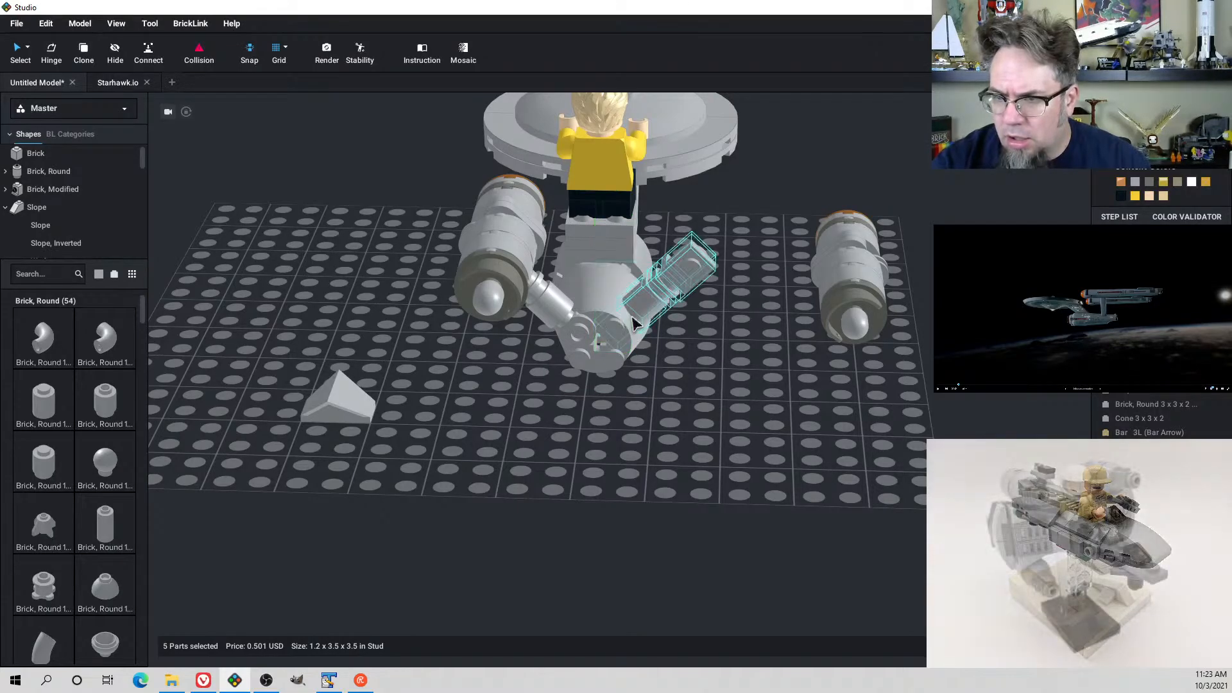
pyautogui.moveTo(657, 363); pyautogui.dragTo(632, 373, button='right')
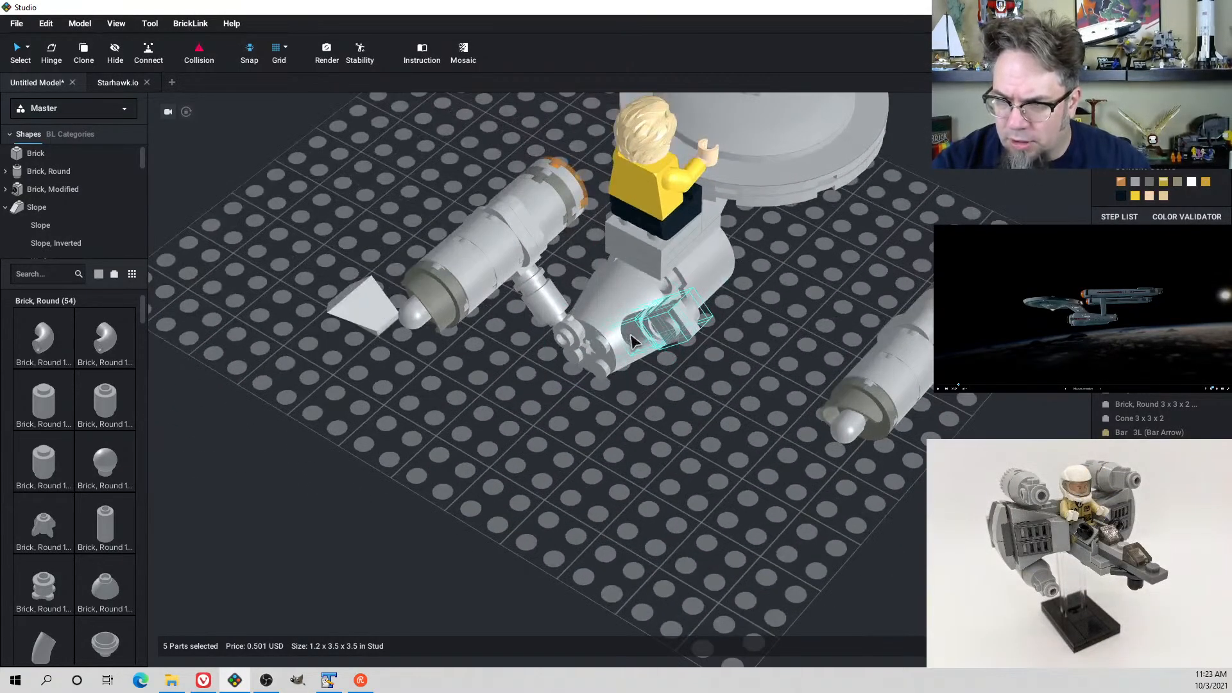
pyautogui.moveTo(632, 340)
pyautogui.mouseDown()
pyautogui.moveTo(642, 359)
pyautogui.moveTo(590, 348)
pyautogui.moveTo(628, 341)
pyautogui.mouseUp()
pyautogui.moveTo(607, 354); pyautogui.dragTo(627, 341, button='right')
pyautogui.moveTo(627, 341)
pyautogui.mouseDown()
pyautogui.moveTo(629, 330)
pyautogui.moveTo(634, 347)
pyautogui.mouseUp()
pyautogui.moveTo(630, 337); pyautogui.dragTo(634, 346, button='right')
# Hinge the starboard strut assembly about its cone stud to 140°
pyautogui.moveTo(634, 346); pyautogui.dragTo(592, 370)
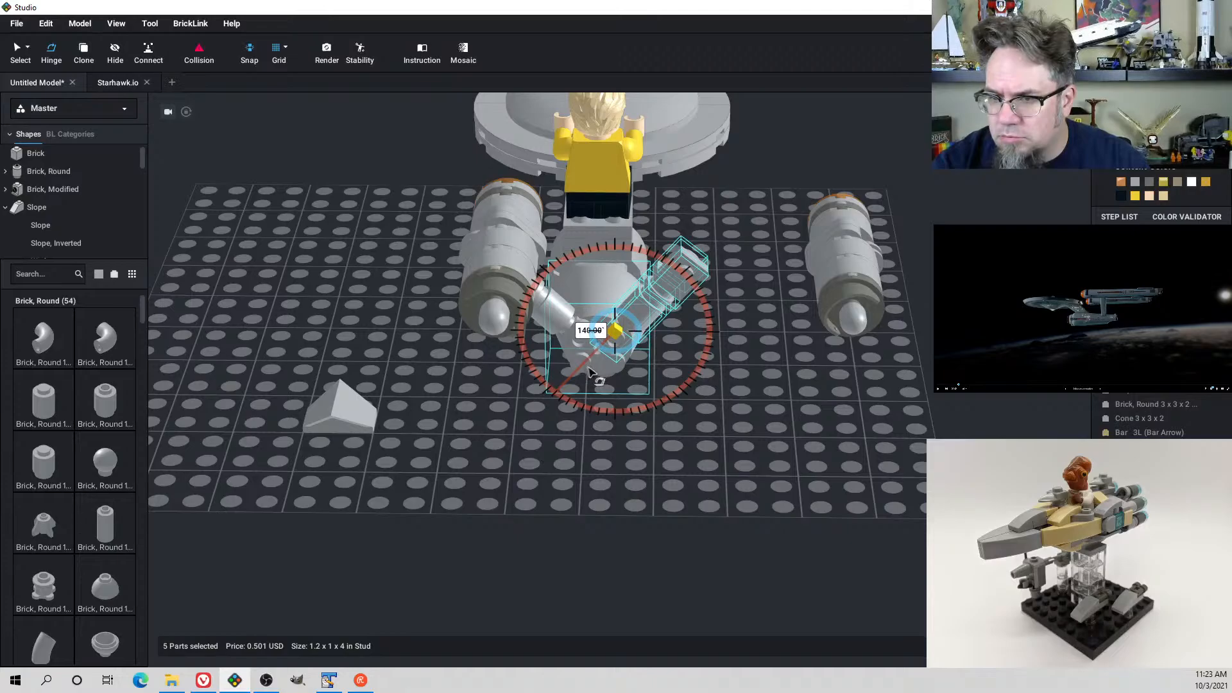
pyautogui.moveTo(591, 372)
pyautogui.mouseDown()
pyautogui.moveTo(626, 378)
pyautogui.moveTo(587, 376)
pyautogui.mouseUp()
pyautogui.moveTo(641, 388); pyautogui.dragTo(640, 374, button='right')
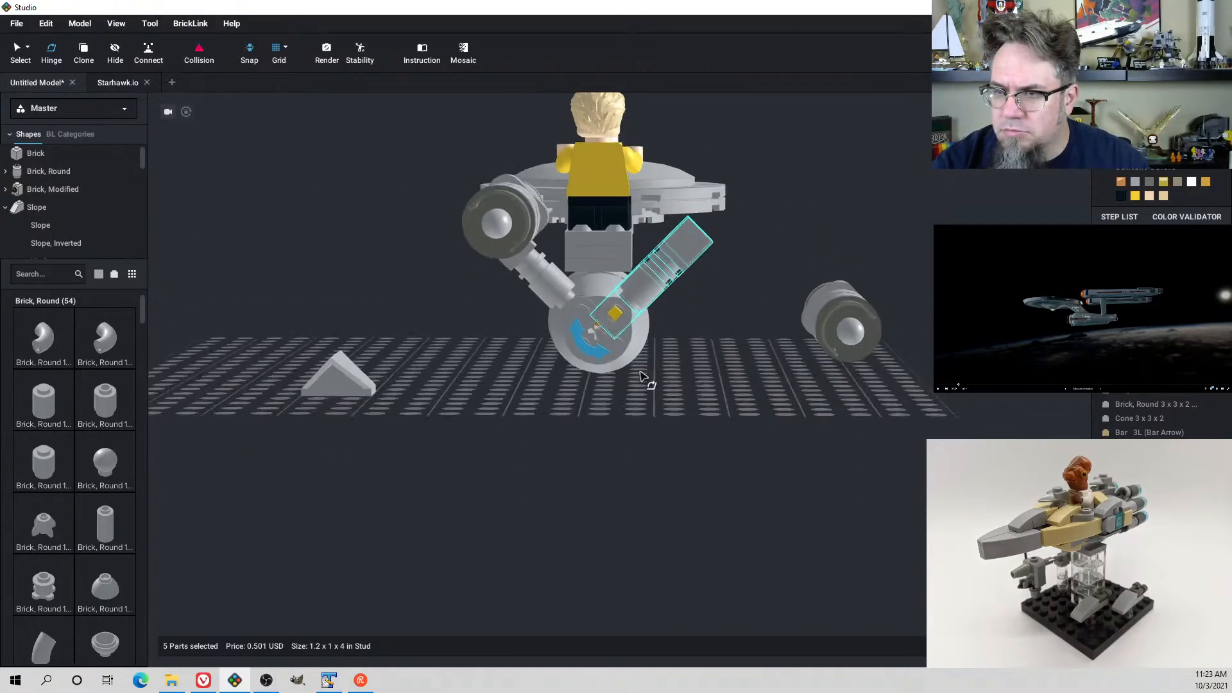
pyautogui.moveTo(600, 351); pyautogui.dragTo(677, 387)
# Try to mount the 13-part starboard nacelle on the bracket at the end of the starboard strut
pyautogui.moveTo(732, 390); pyautogui.dragTo(775, 433, button='right')
pyautogui.moveTo(860, 438); pyautogui.dragTo(839, 192)
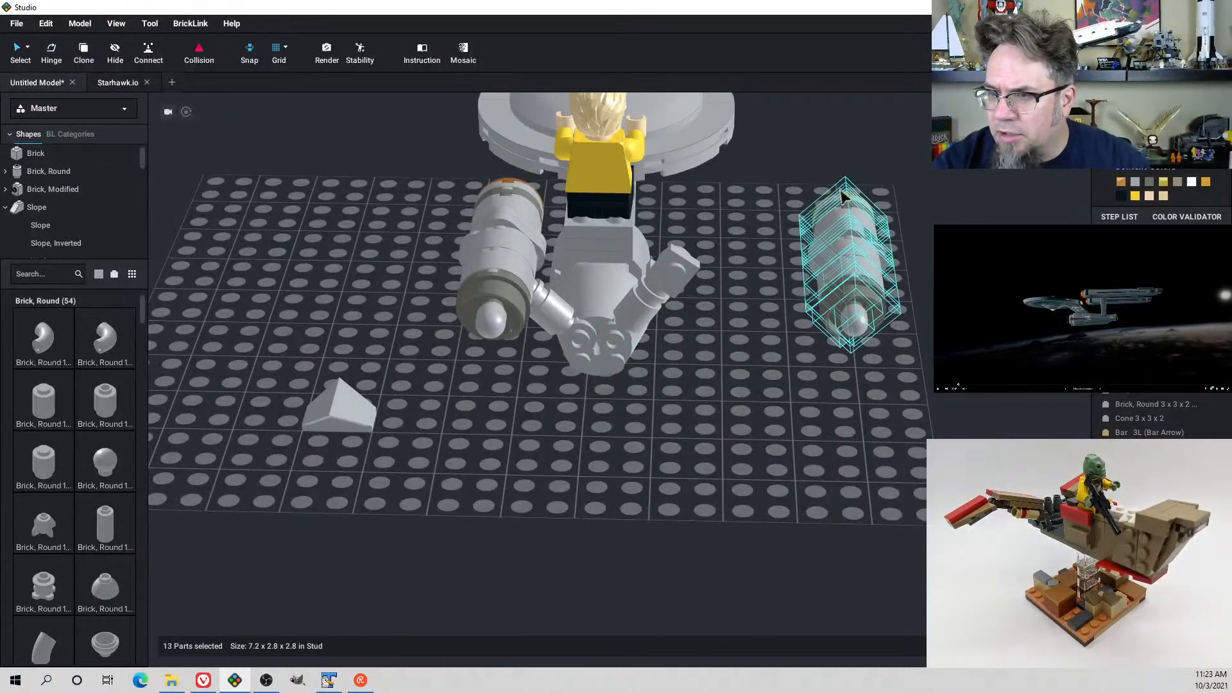
pyautogui.moveTo(850, 239); pyautogui.dragTo(695, 233)
pyautogui.moveTo(694, 233); pyautogui.dragTo(604, 159, button='right')
pyautogui.moveTo(603, 158); pyautogui.dragTo(600, 166)
pyautogui.moveTo(597, 167); pyautogui.dragTo(591, 171, button='right')
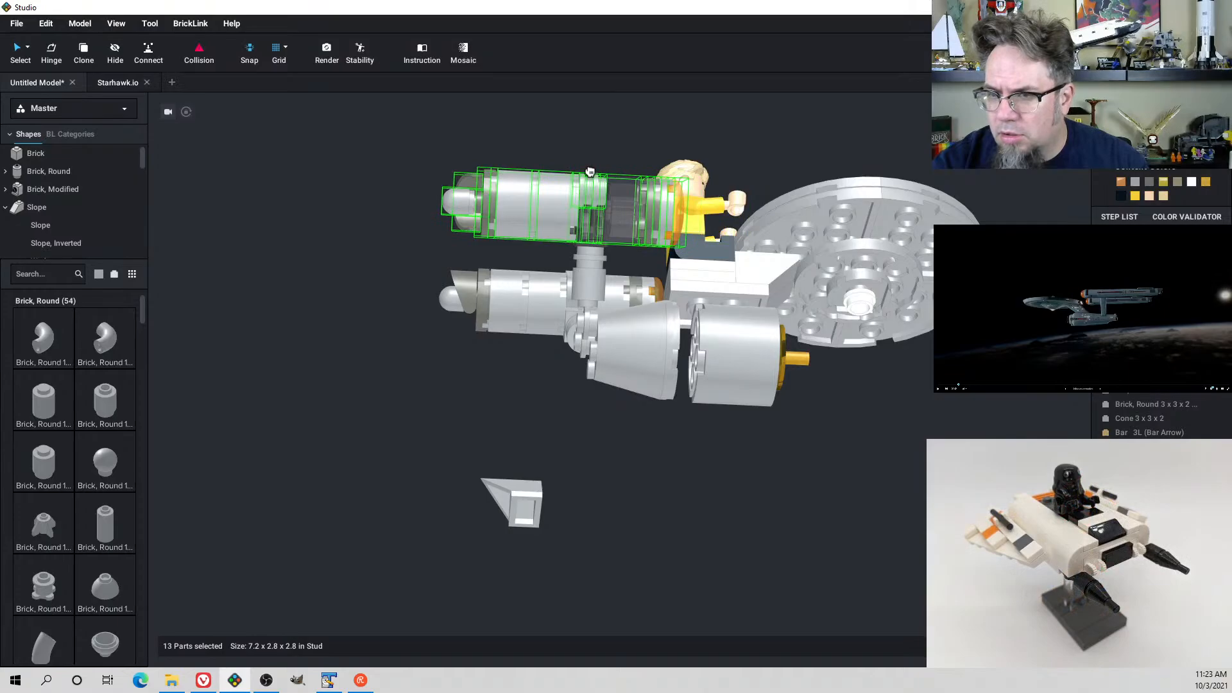
pyautogui.moveTo(589, 172); pyautogui.dragTo(880, 448, button='right')
pyautogui.click(810, 360)
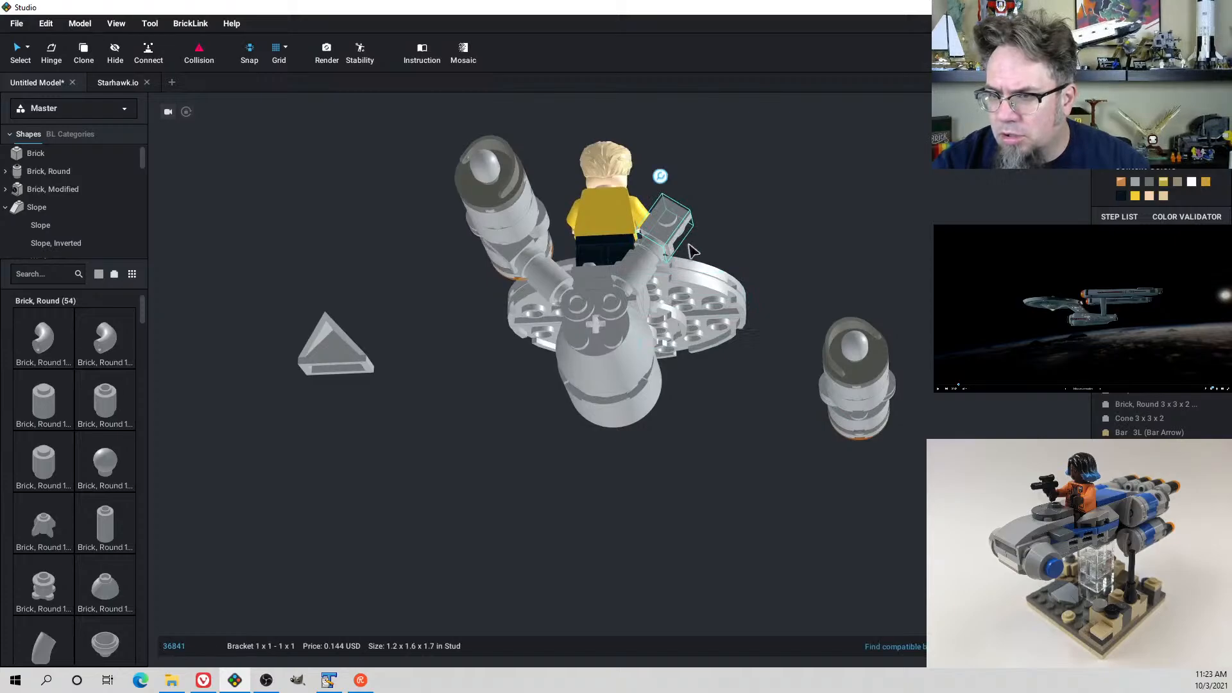
# Move the bracket and its round plate from the starboard strut's end to the underside of the detached starboard nacelle
pyautogui.moveTo(690, 247)
pyautogui.mouseDown(button='right')
pyautogui.moveTo(698, 256)
pyautogui.moveTo(683, 245)
pyautogui.mouseUp(button='right')
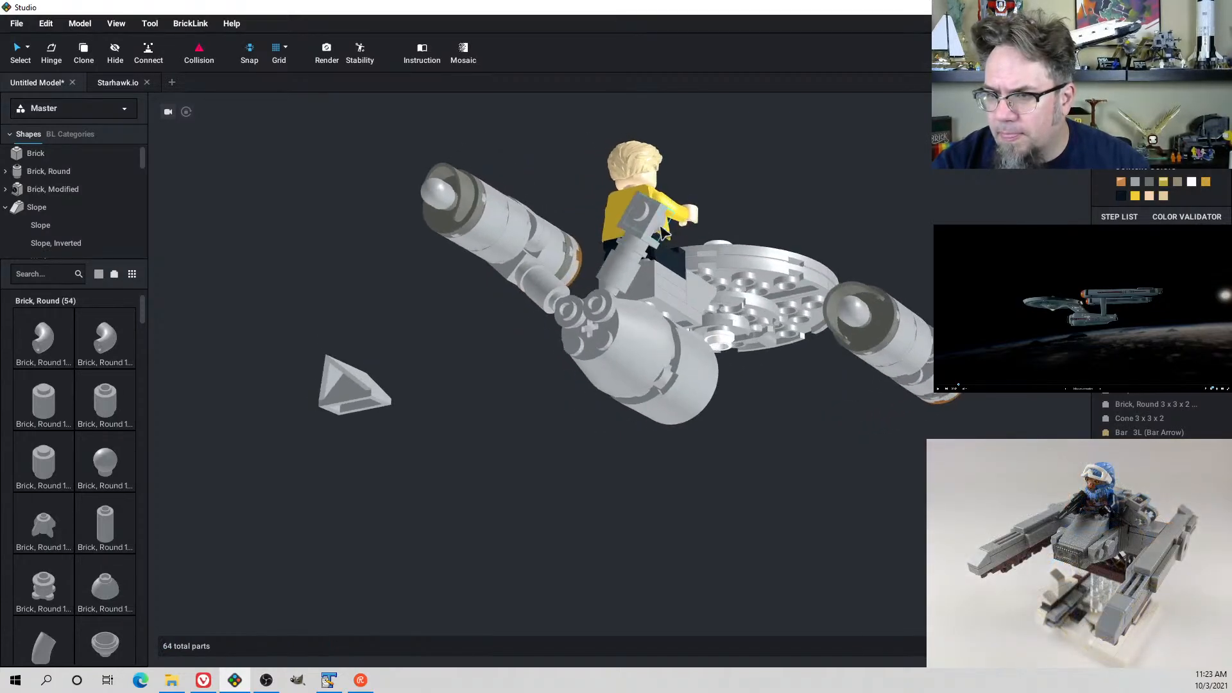
pyautogui.click(653, 232)
pyautogui.moveTo(648, 232); pyautogui.dragTo(916, 389)
pyautogui.moveTo(916, 390); pyautogui.dragTo(929, 416, button='right')
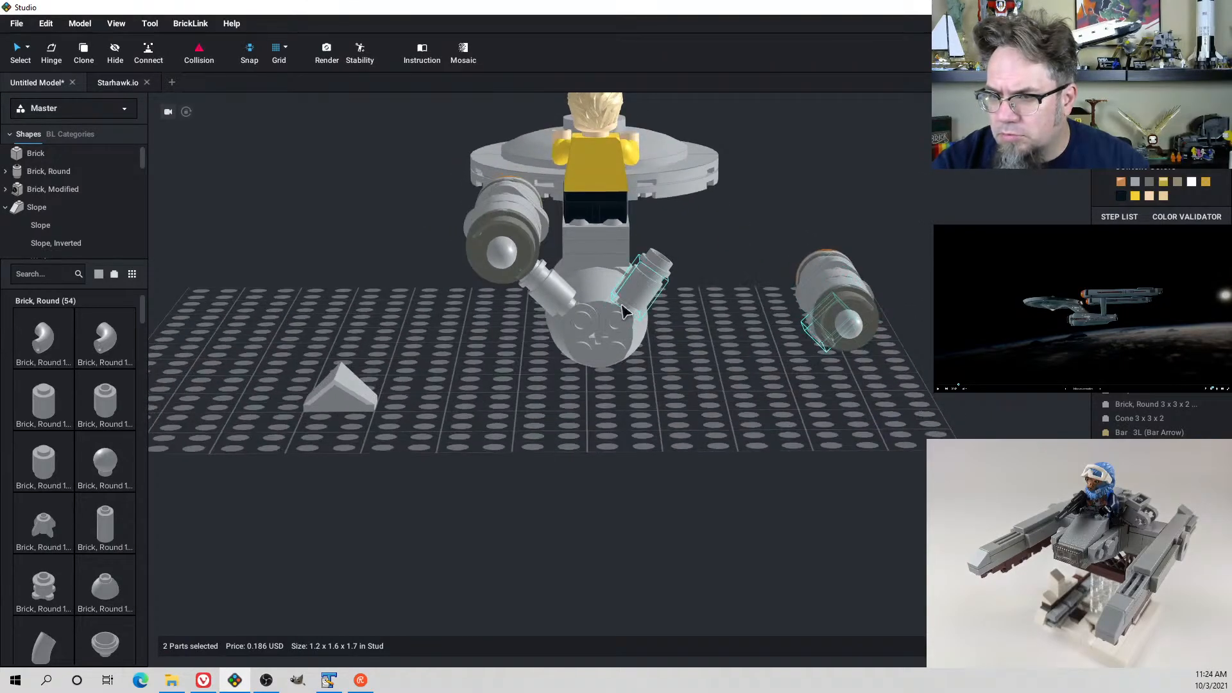
# Attach the 15-part starboard nacelle, including its bracket and round plate, to the upper end of the starboard strut
pyautogui.click(621, 329)
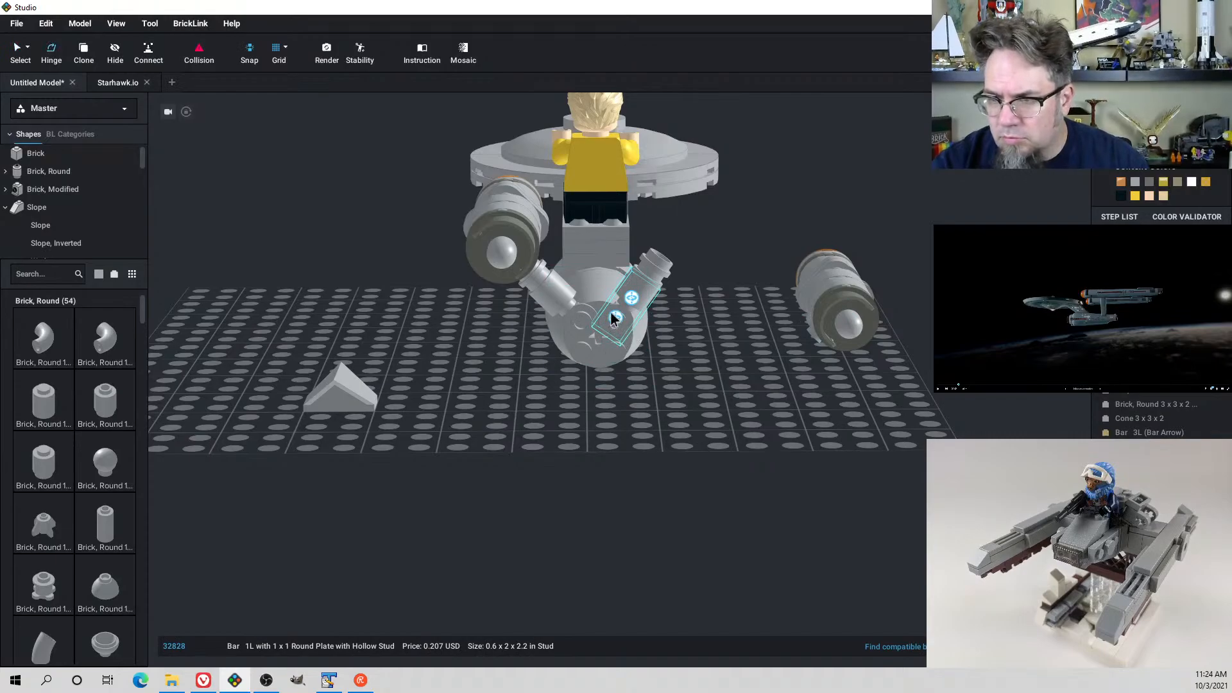
pyautogui.click(613, 319)
pyautogui.moveTo(598, 366); pyautogui.dragTo(648, 378)
pyautogui.moveTo(863, 409); pyautogui.dragTo(804, 222)
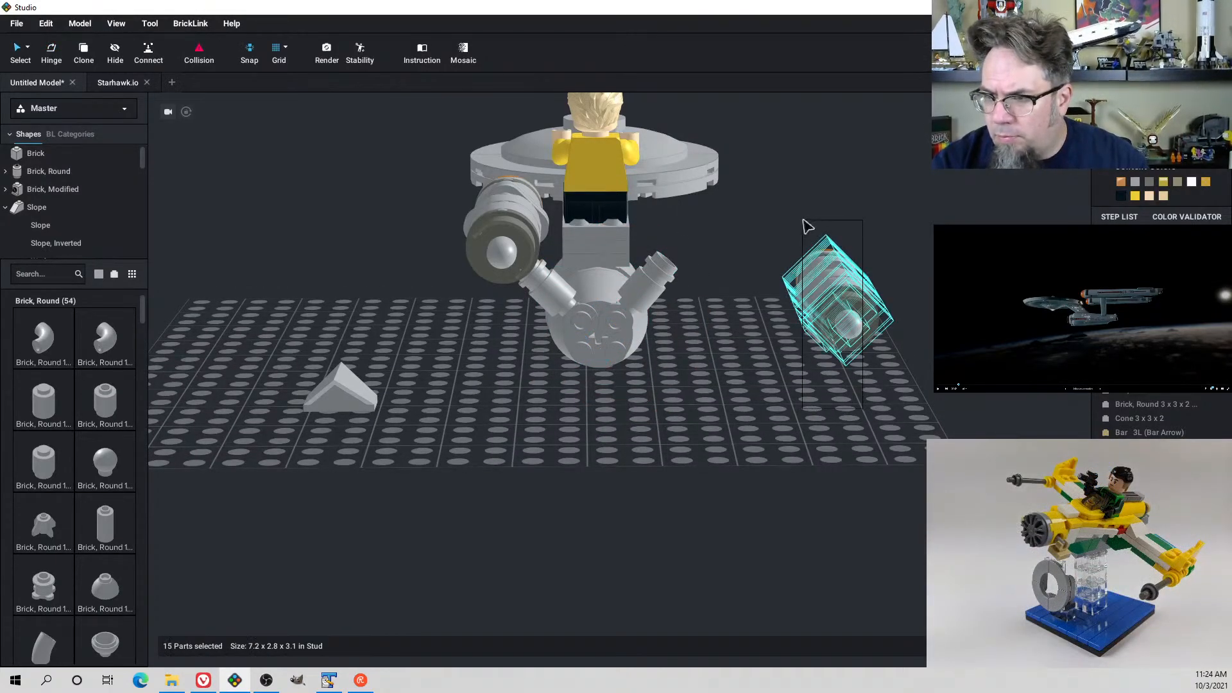
pyautogui.moveTo(814, 296); pyautogui.dragTo(683, 243)
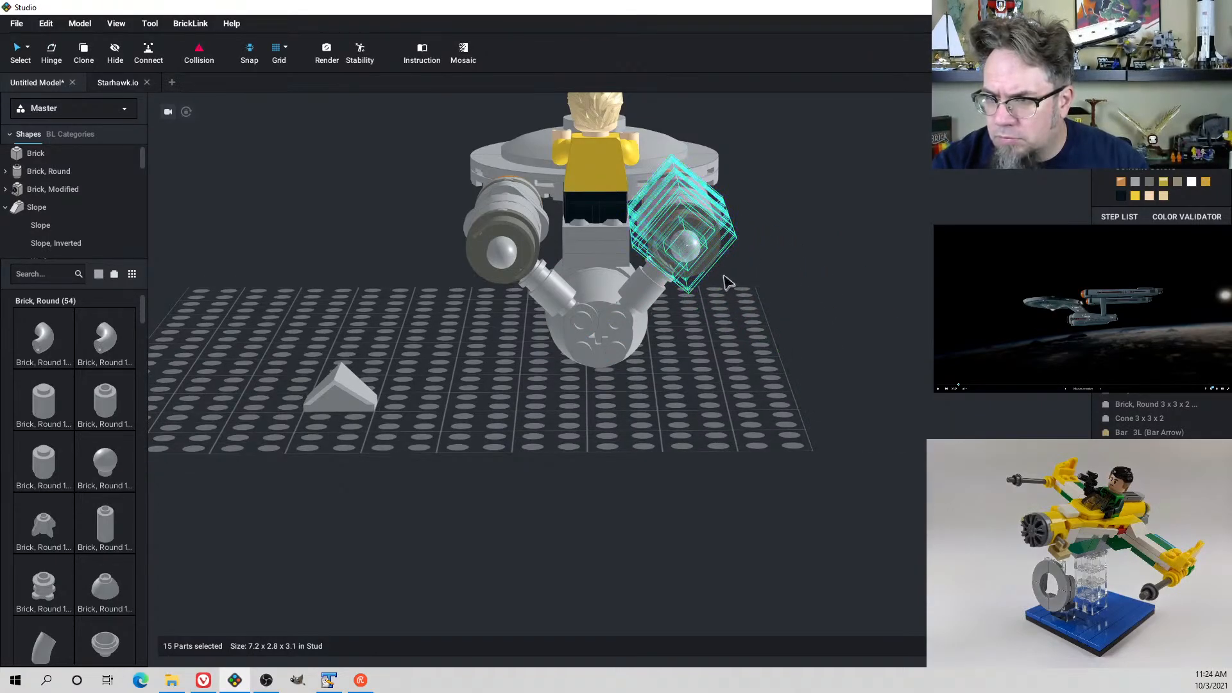
pyautogui.moveTo(725, 279); pyautogui.dragTo(727, 273, button='right')
pyautogui.click(728, 307)
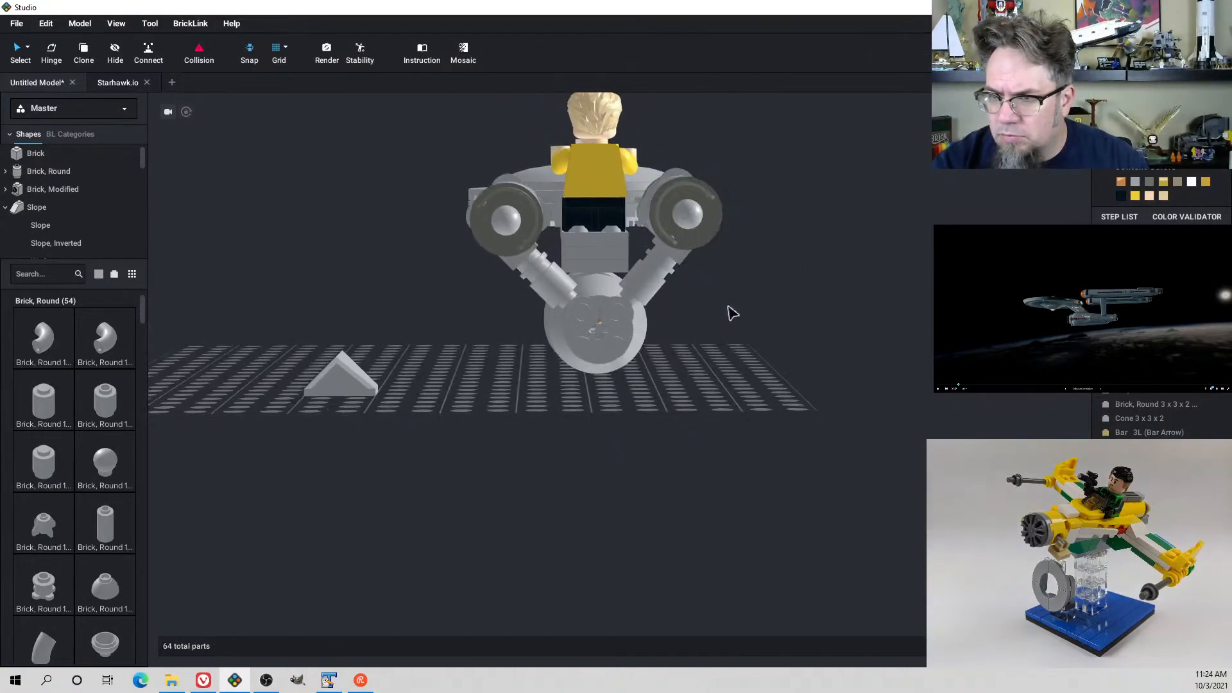
pyautogui.moveTo(713, 327)
pyautogui.mouseDown(button='right')
pyautogui.moveTo(822, 336)
pyautogui.moveTo(824, 357)
pyautogui.moveTo(819, 326)
pyautogui.moveTo(709, 333)
pyautogui.mouseUp(button='right')
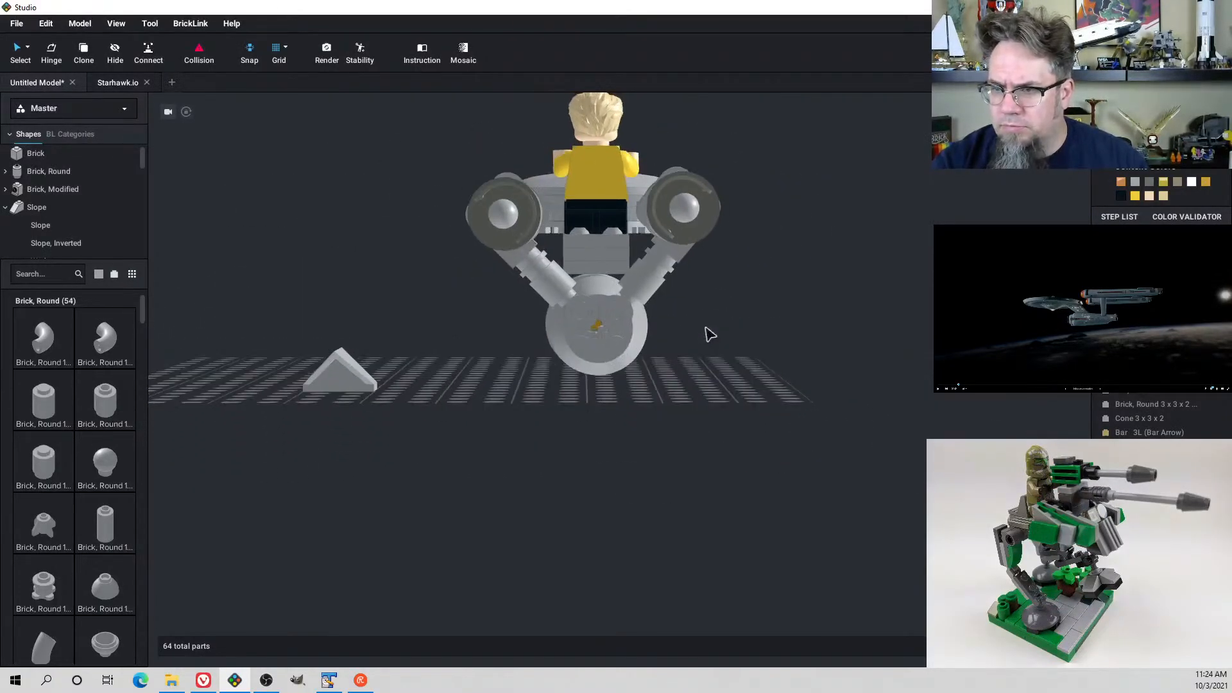
# Compare the hinge angles of the port and starboard struts at their cone studs
pyautogui.click(596, 334)
pyautogui.click(580, 317)
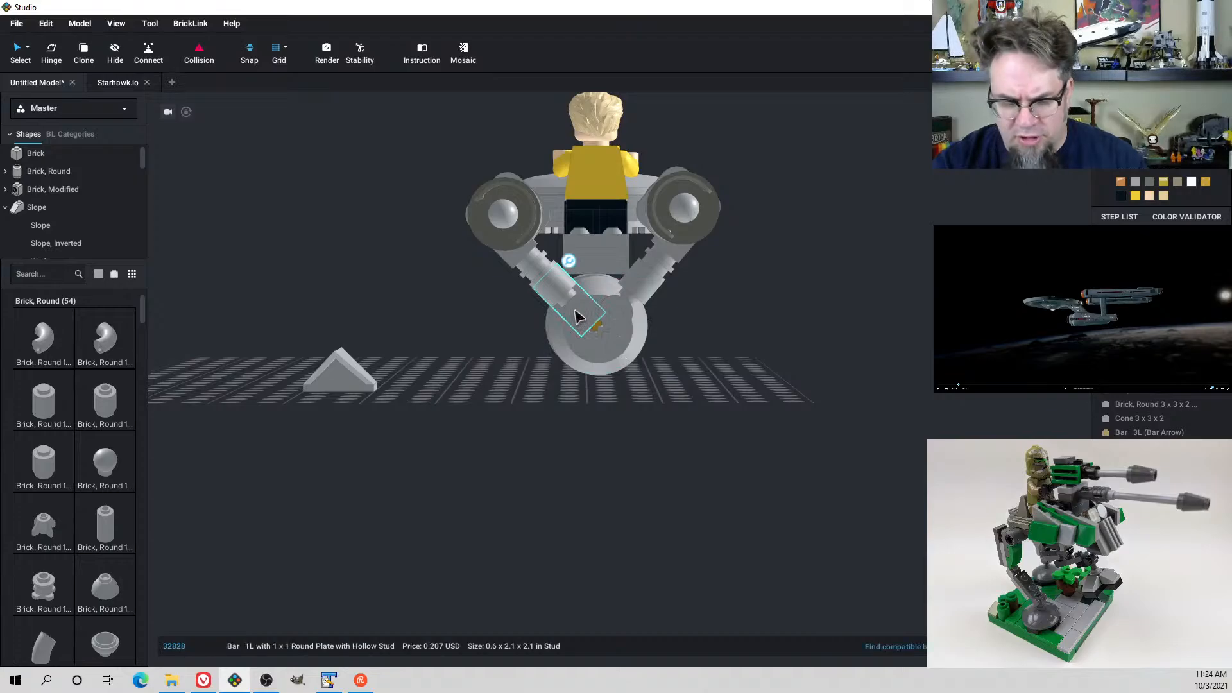
pyautogui.click(581, 313)
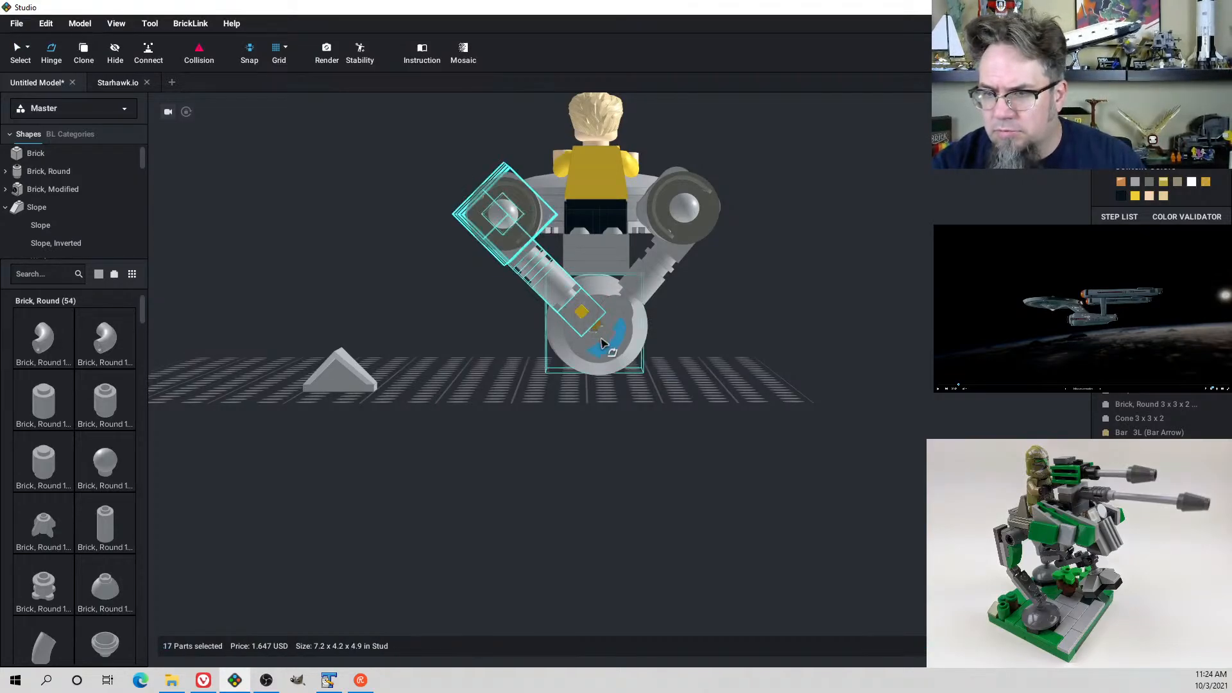
pyautogui.moveTo(604, 345); pyautogui.dragTo(616, 355)
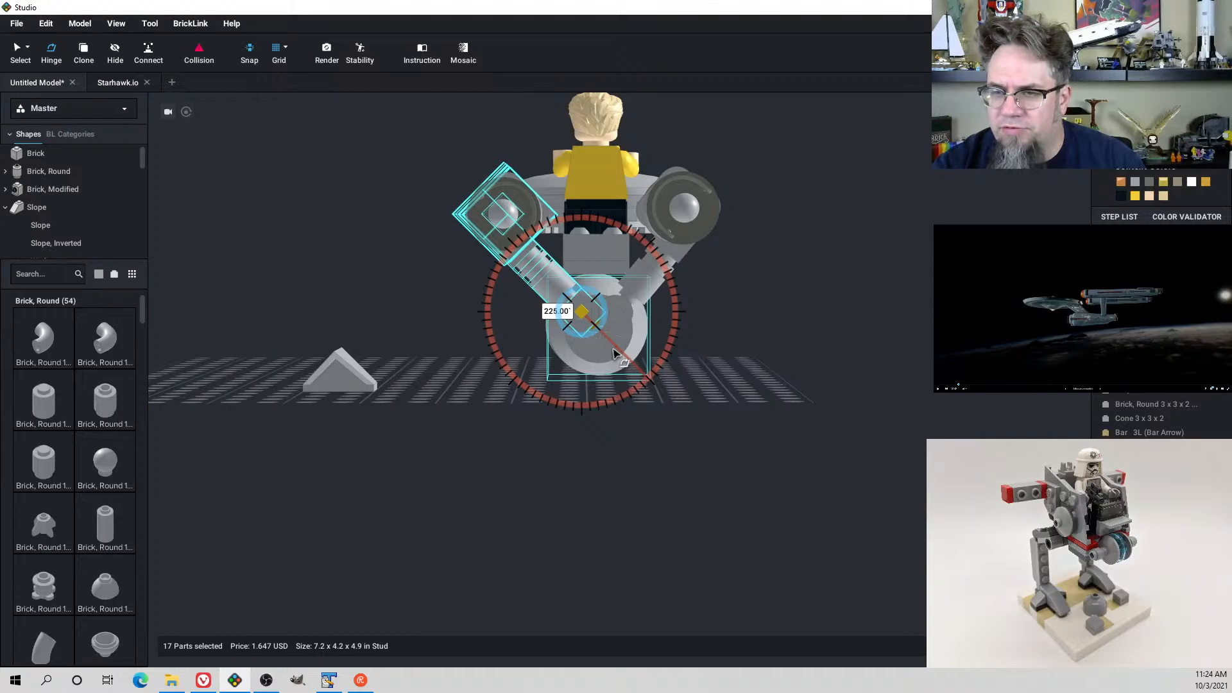
pyautogui.moveTo(616, 355); pyautogui.dragTo(617, 356)
pyautogui.click(625, 312)
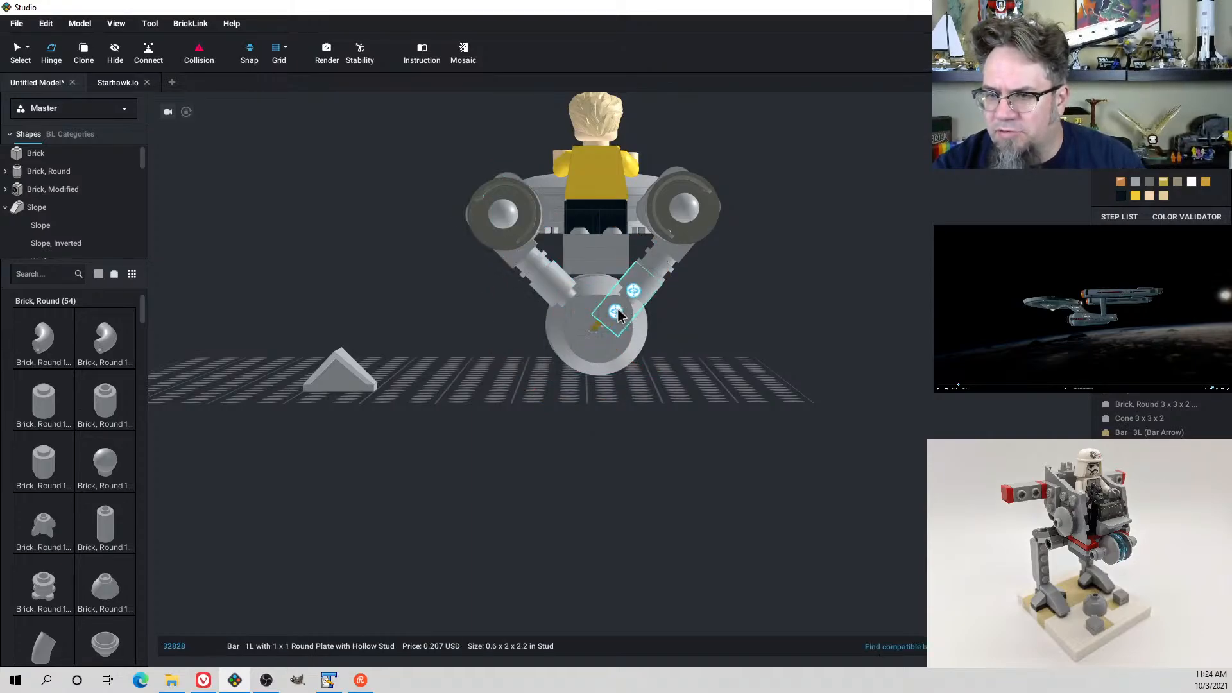
pyautogui.click(606, 329)
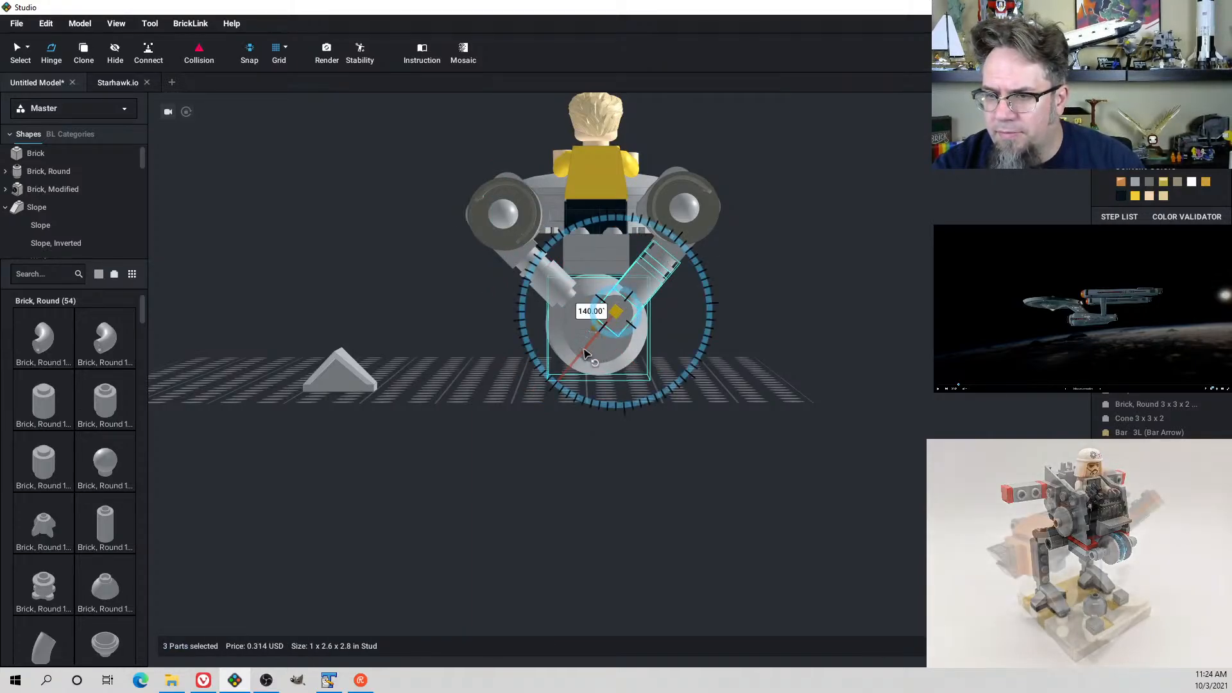
pyautogui.moveTo(589, 355); pyautogui.dragTo(583, 356)
pyautogui.click(697, 342)
pyautogui.moveTo(724, 301); pyautogui.dragTo(722, 285, button='right')
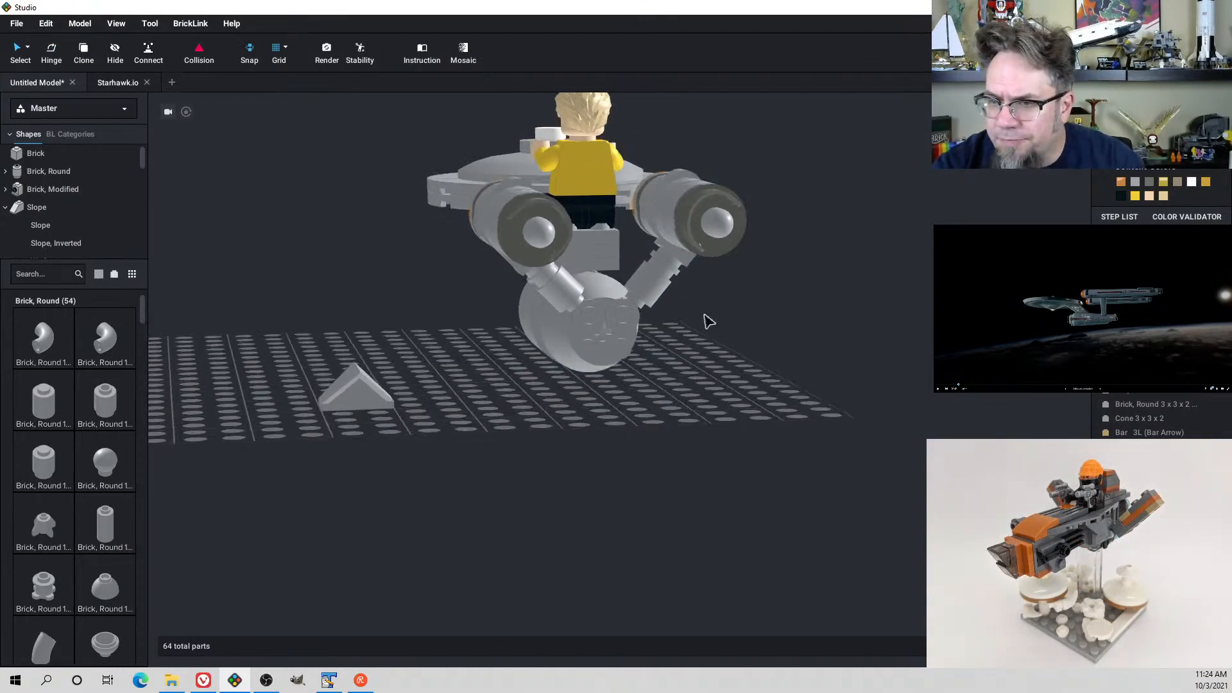
pyautogui.moveTo(794, 321); pyautogui.dragTo(807, 343, button='right')
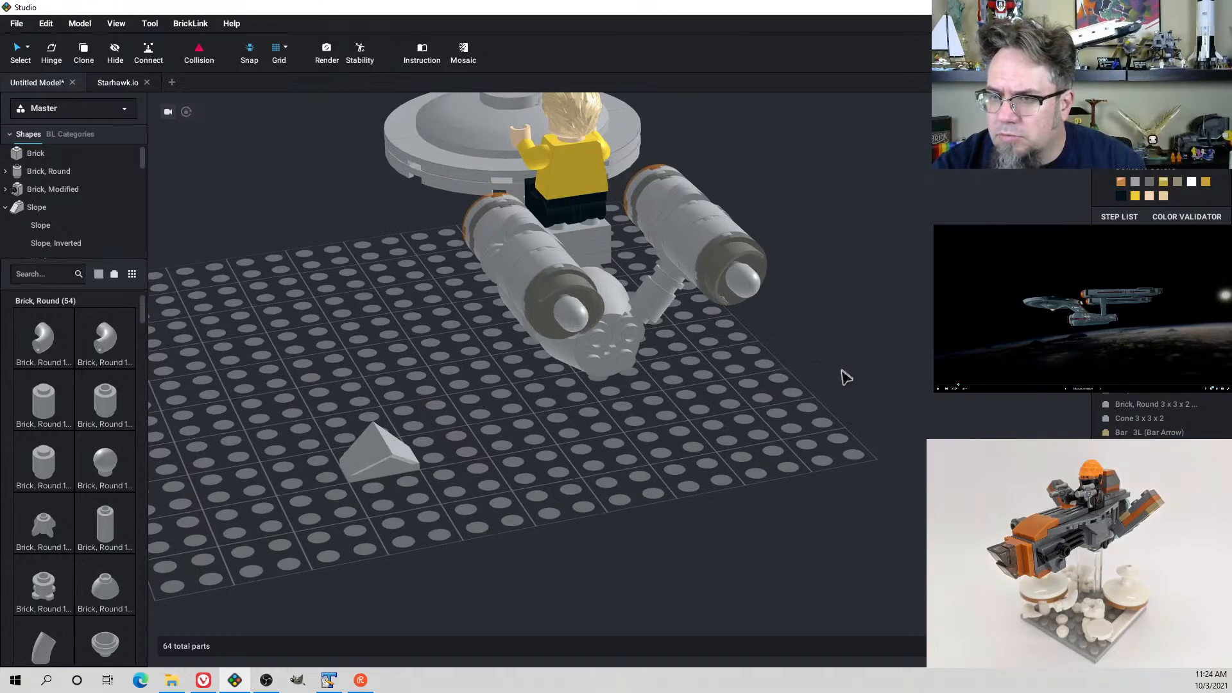
# Swing the complete 18-part starboard nacelle and strut about its cone stud to mirror the port side's angle
pyautogui.moveTo(842, 371); pyautogui.dragTo(671, 217)
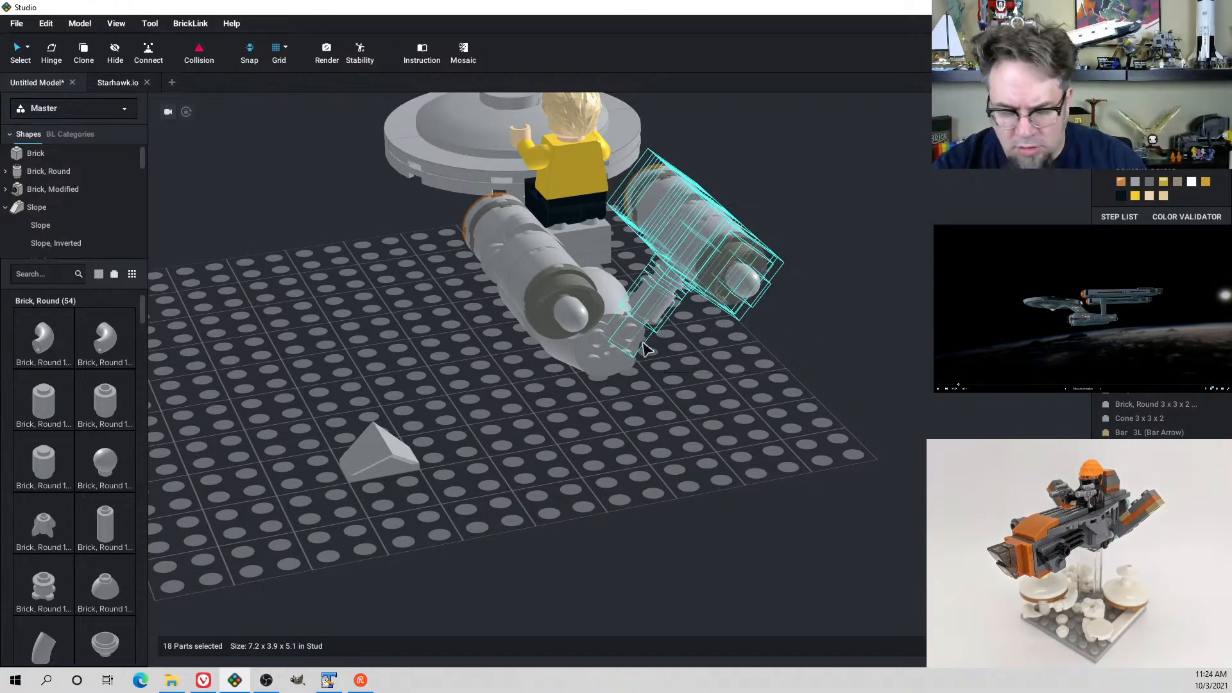
pyautogui.moveTo(603, 367); pyautogui.dragTo(574, 390)
pyautogui.click(593, 408)
pyautogui.moveTo(594, 409); pyautogui.dragTo(579, 391, button='right')
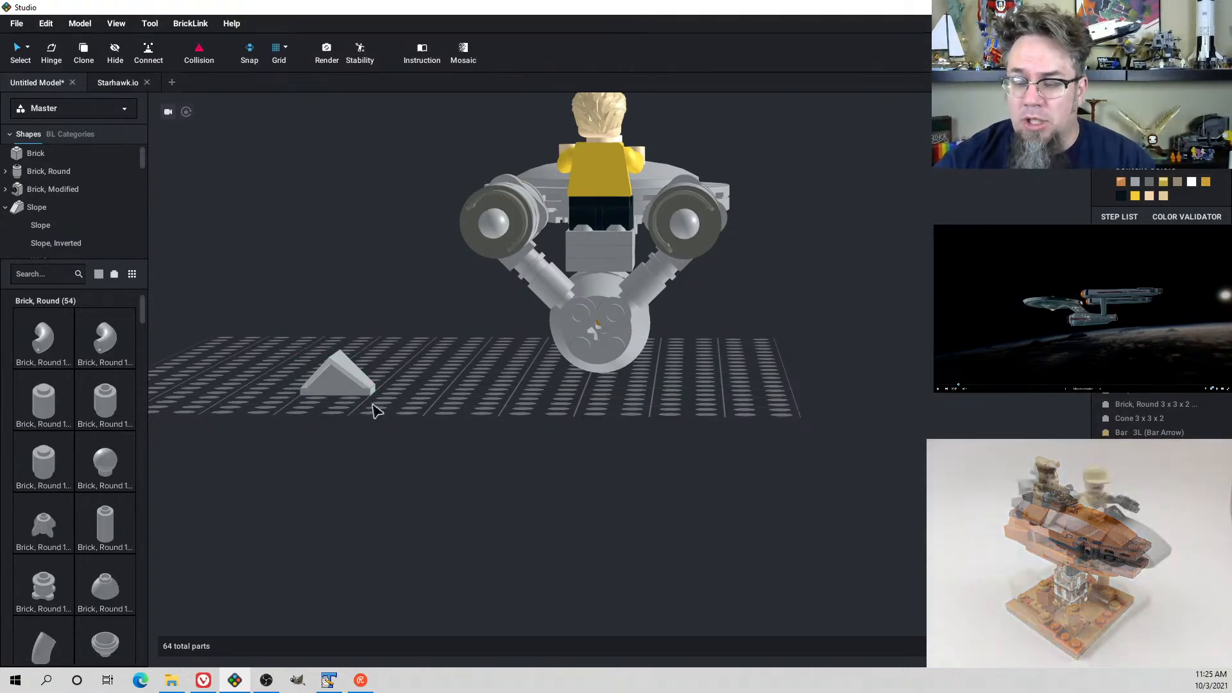
# Move the loose 2 x 1 double inverted slope across the baseplate to directly behind the hull's cone
pyautogui.moveTo(375, 409); pyautogui.dragTo(409, 426, button='right')
pyautogui.moveTo(486, 575); pyautogui.dragTo(695, 503)
pyautogui.moveTo(696, 503); pyautogui.dragTo(672, 449, button='right')
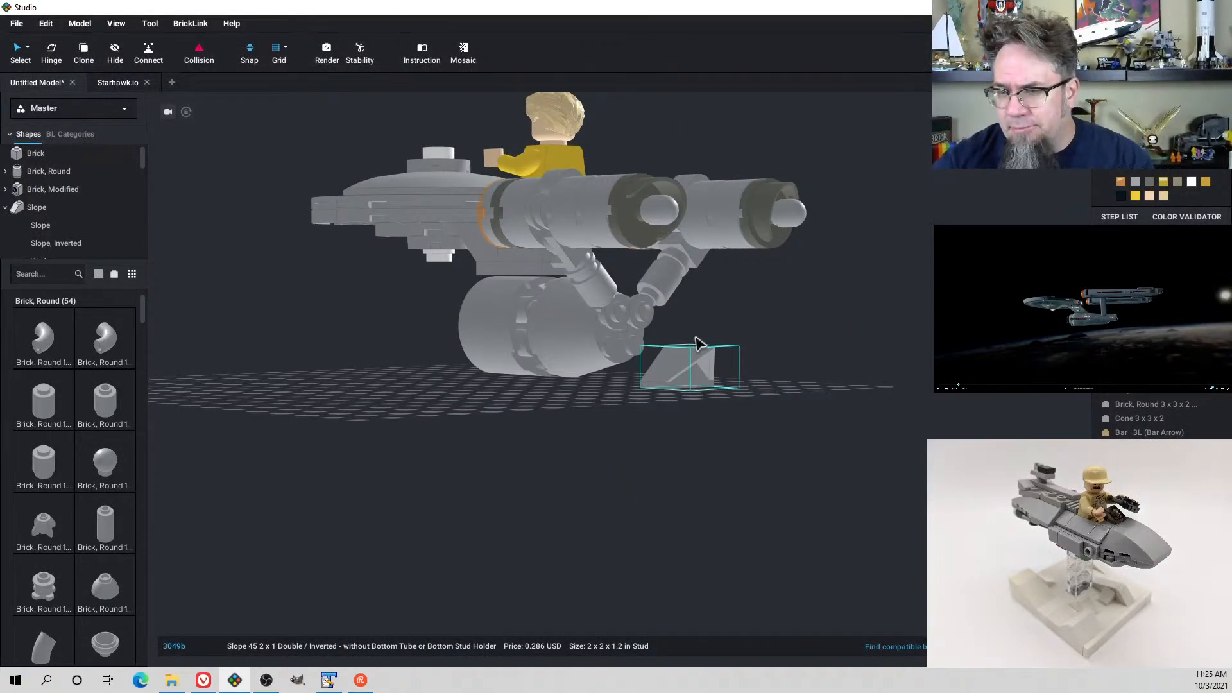
pyautogui.moveTo(700, 344); pyautogui.dragTo(661, 361, button='right')
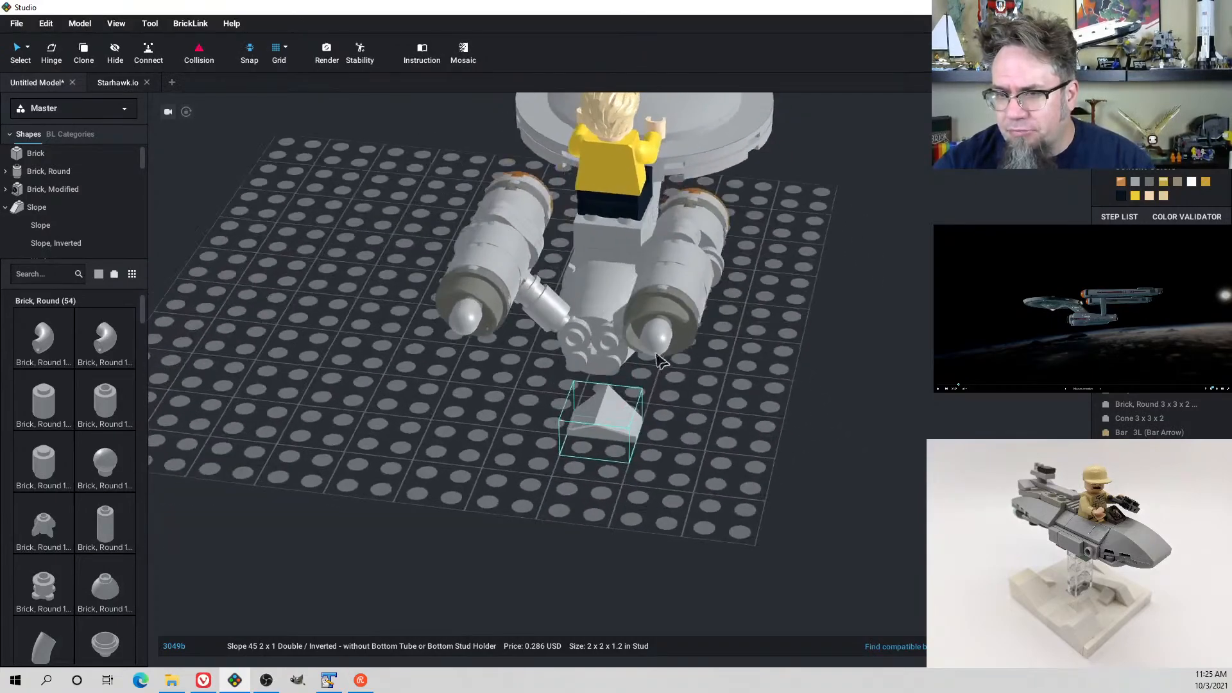
# Duplicate the port nacelle's 1 x 2 round plate with two open studs, rotate it level and fit it to the cone's lower rear studs
pyautogui.click(539, 252)
pyautogui.hotkey('ctrl', 'c')
pyautogui.moveTo(624, 421); pyautogui.dragTo(665, 464, button='right')
pyautogui.hotkey('ctrl', 'v')
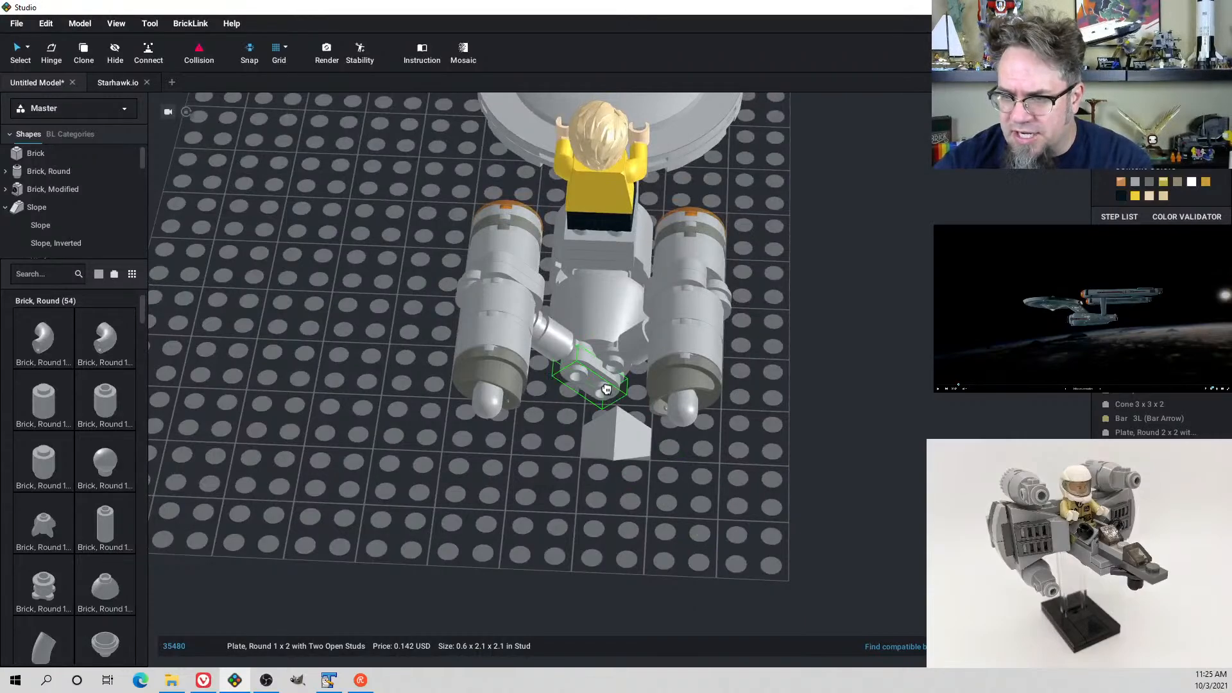
pyautogui.press('Left')
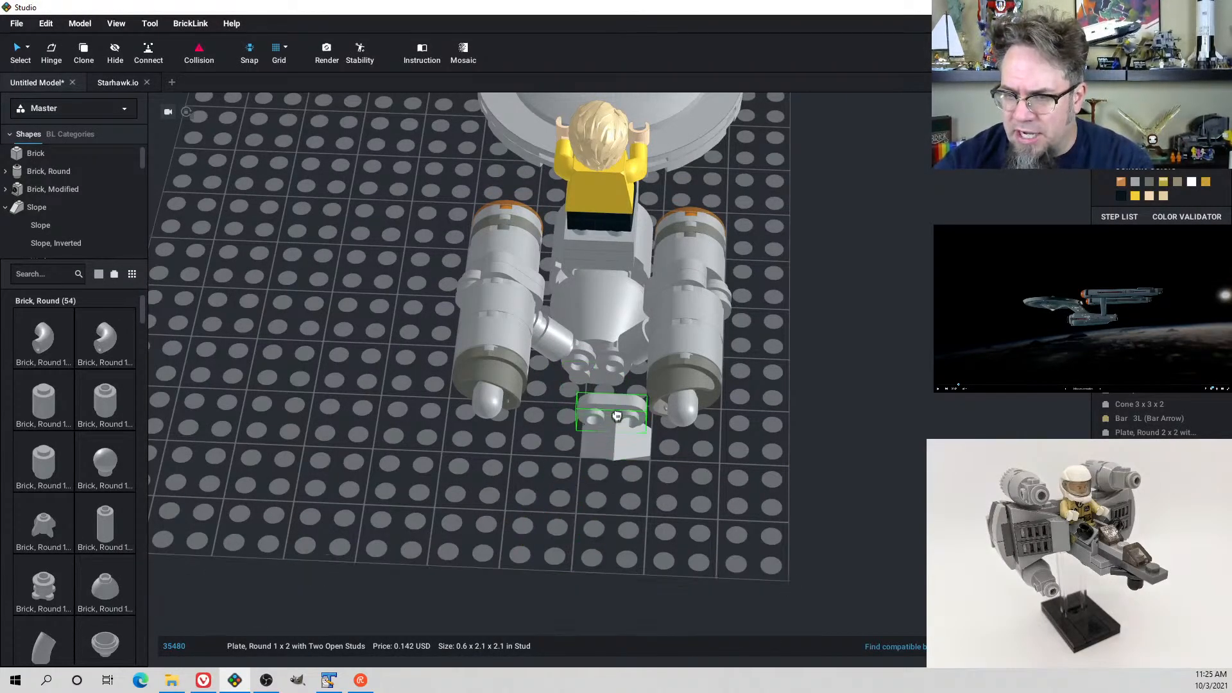
pyautogui.moveTo(603, 394); pyautogui.dragTo(661, 391, button='right')
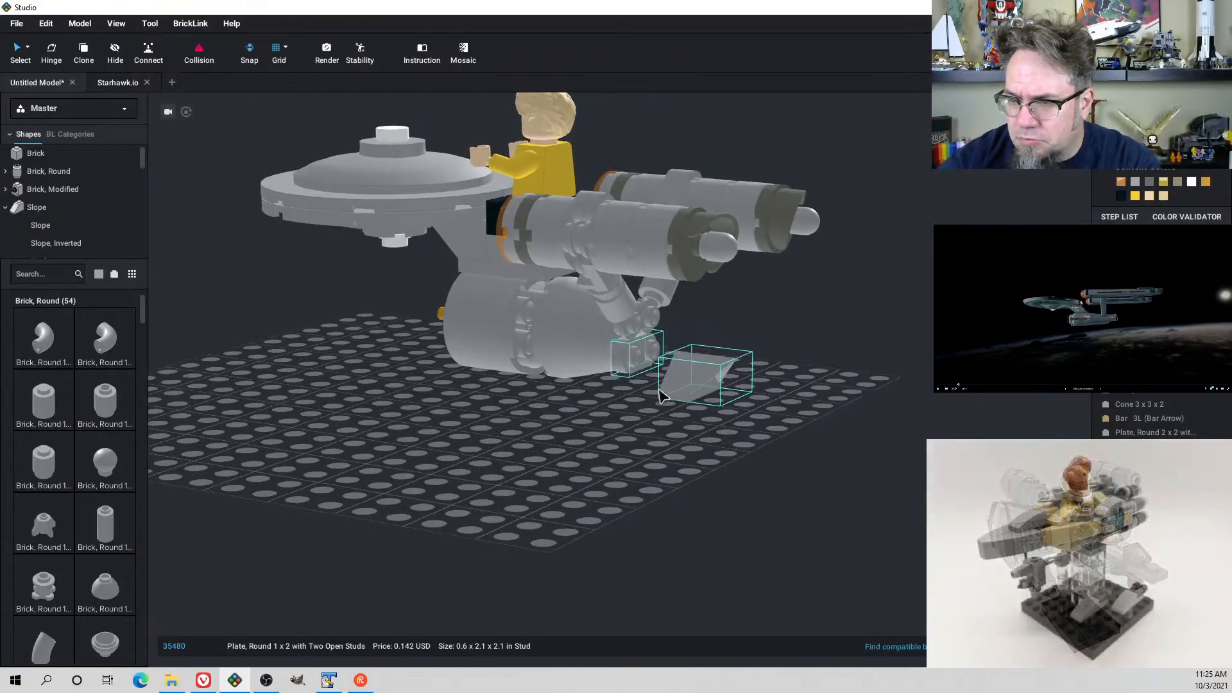
# Move the loose inverted slope clear of the hull and fit a duplicated 2 x 2 round plate with axle hole onto the hull's rear studs
pyautogui.moveTo(706, 374); pyautogui.dragTo(773, 378)
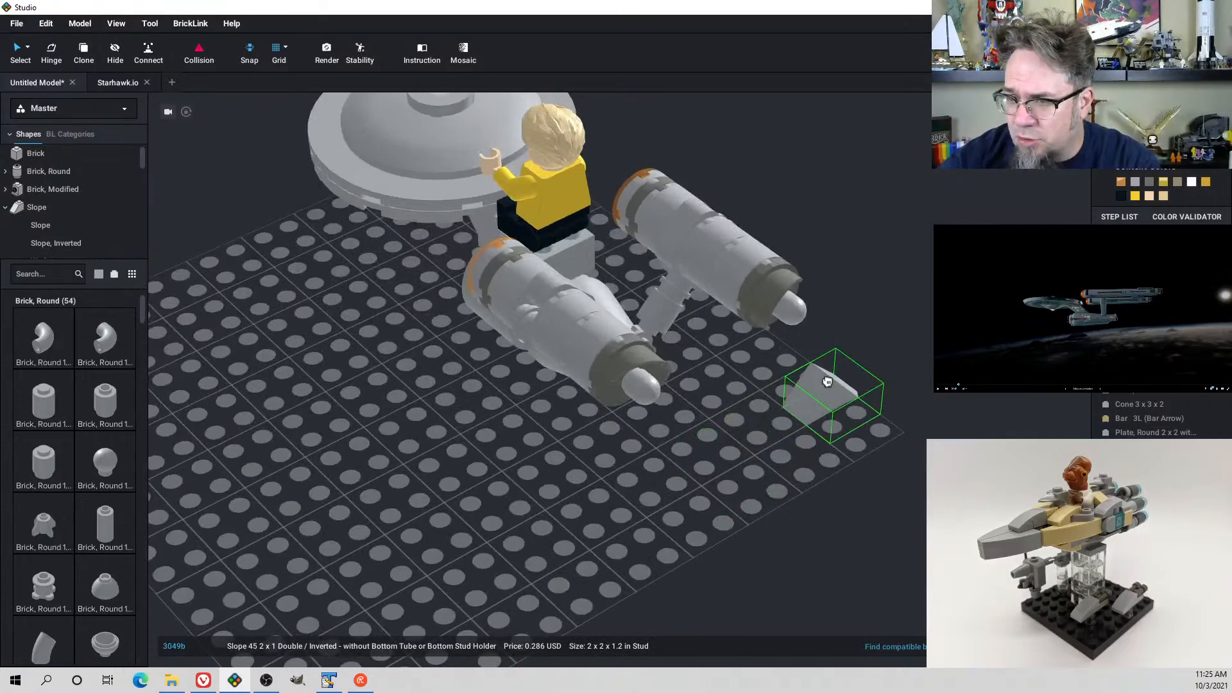
pyautogui.moveTo(736, 436); pyautogui.dragTo(580, 334, button='right')
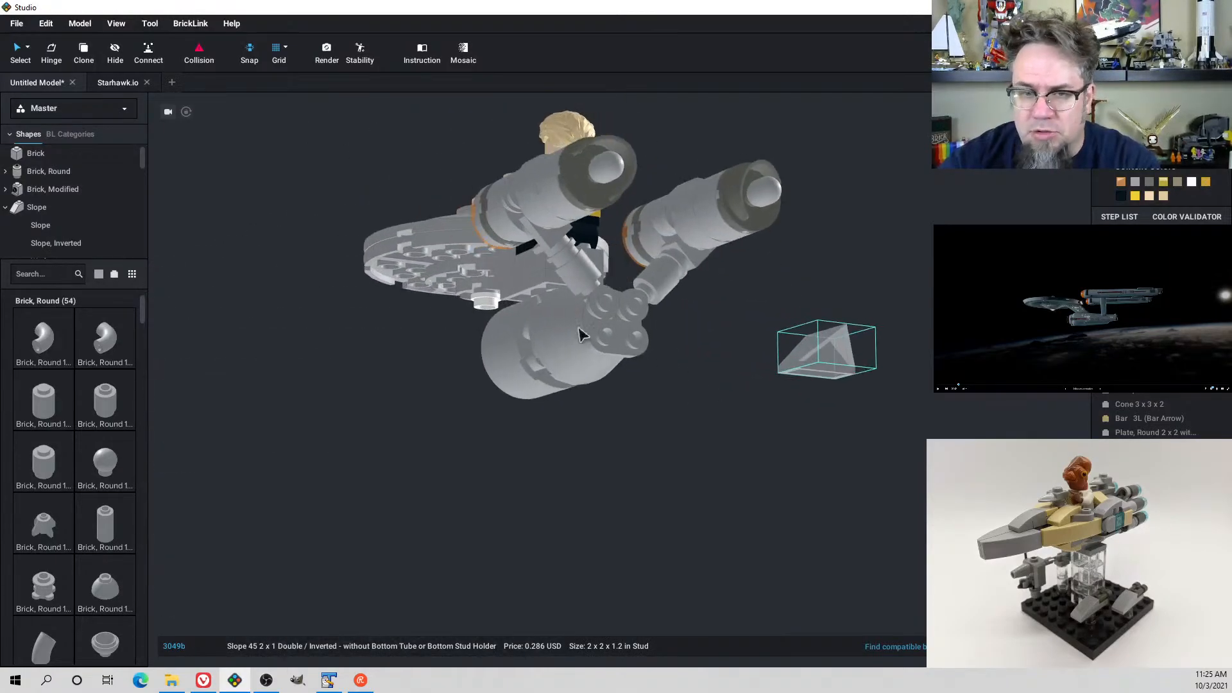
pyautogui.click(499, 242)
pyautogui.moveTo(530, 290); pyautogui.dragTo(621, 316)
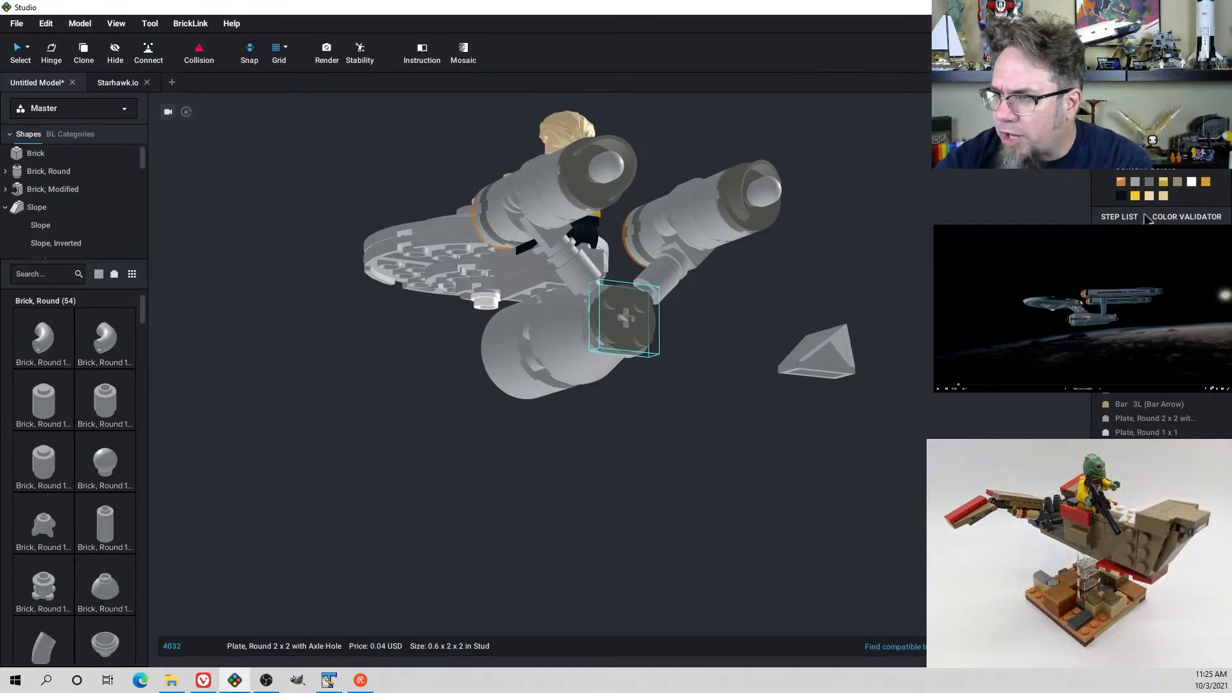
pyautogui.moveTo(874, 218); pyautogui.dragTo(833, 220, button='right')
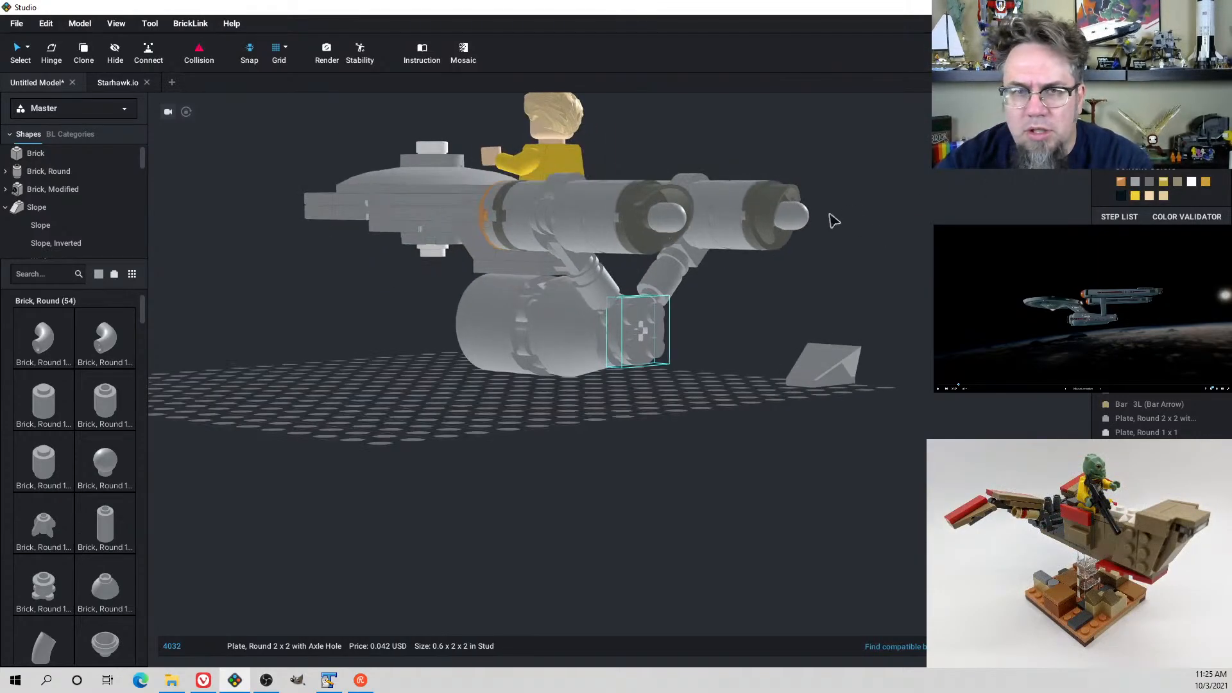
# Save the model as USS Enterprise in the stud.io files folder under MOCrofighters
pyautogui.click(16, 23)
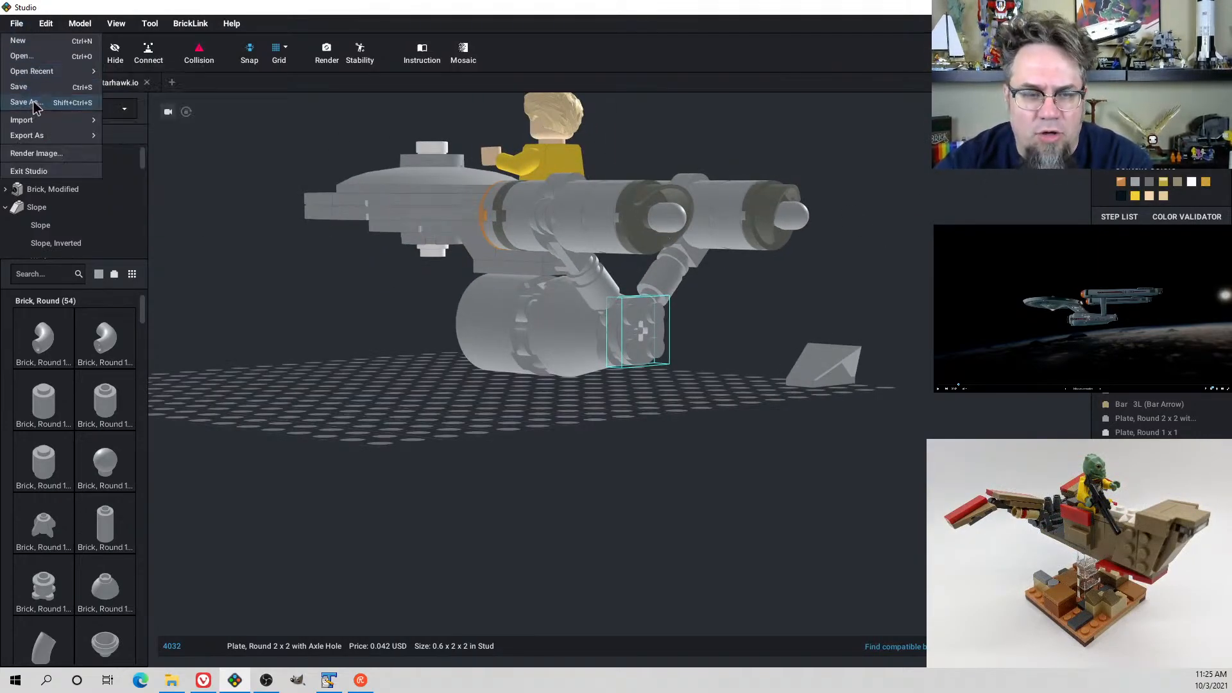
pyautogui.click(44, 105)
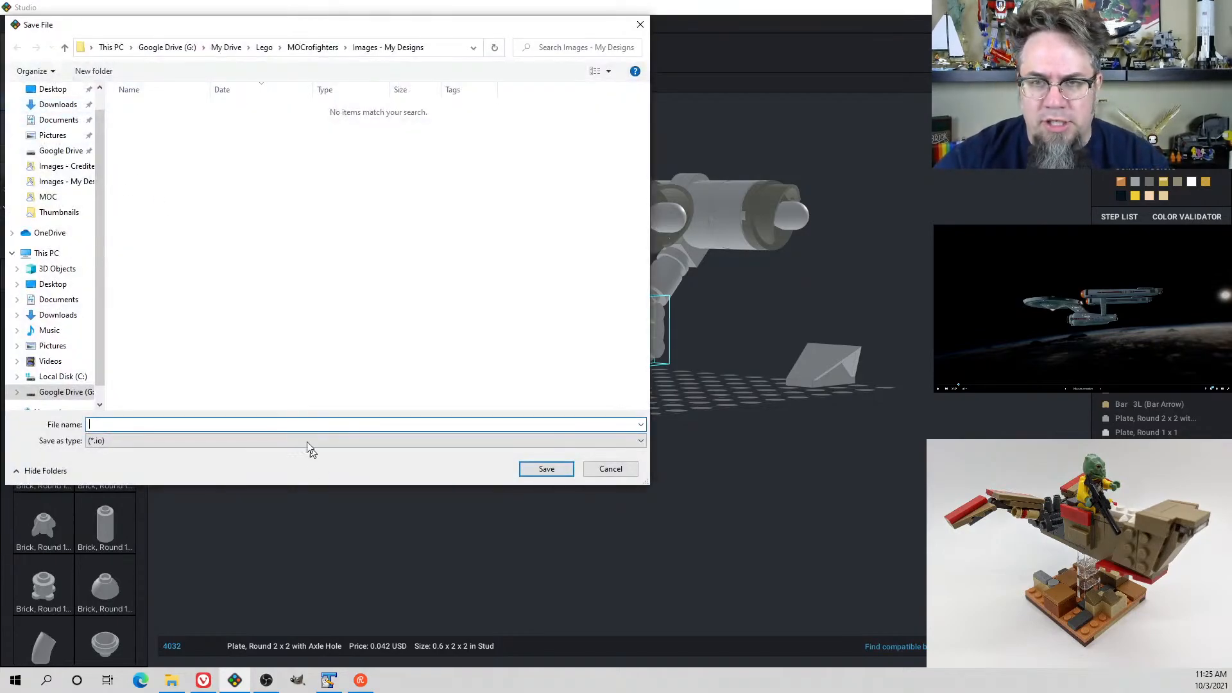
pyautogui.click(315, 48)
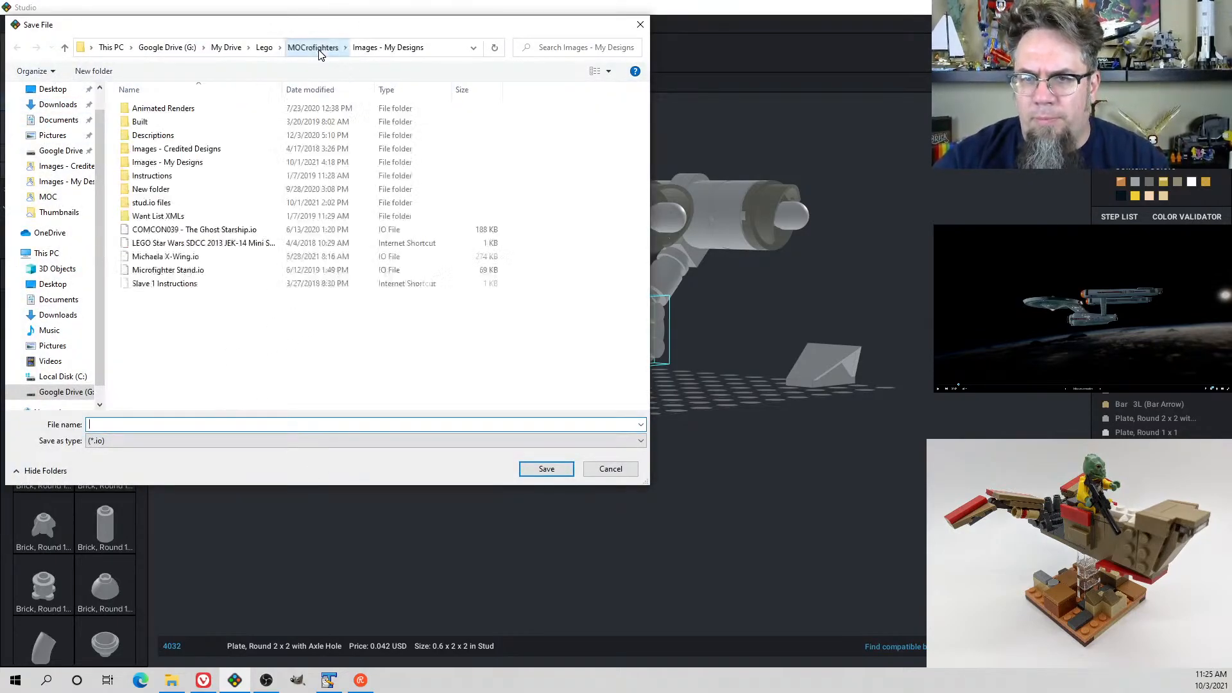
pyautogui.click(168, 203)
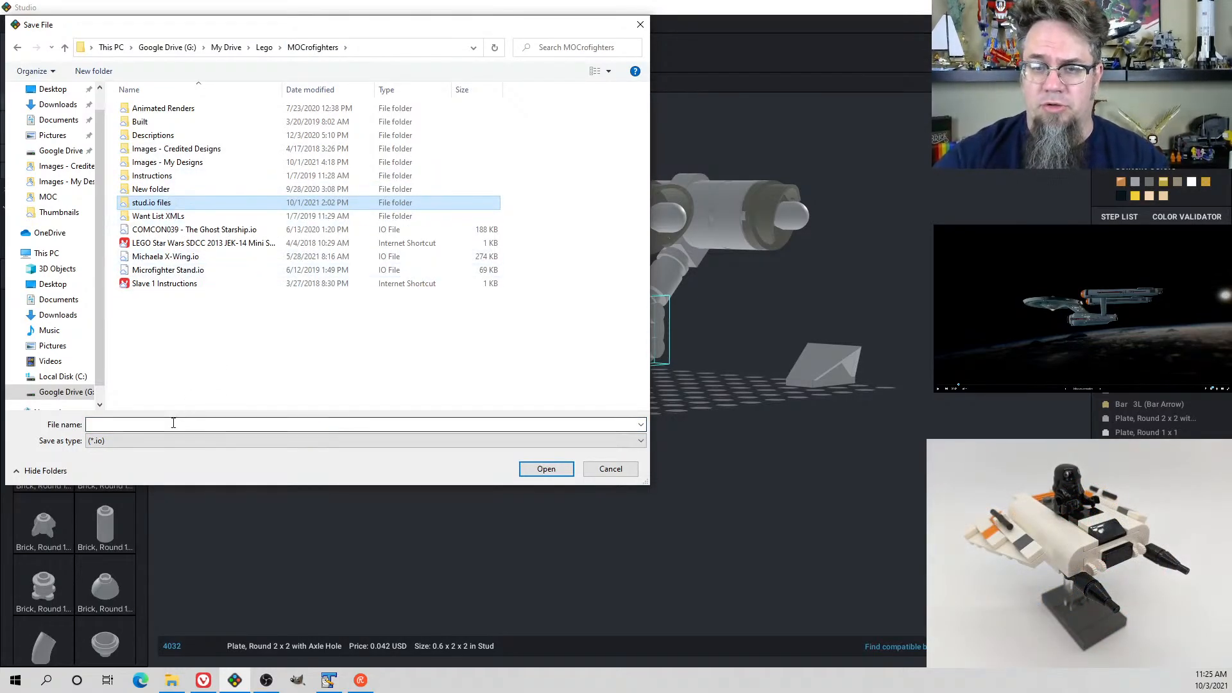
pyautogui.doubleClick(160, 206)
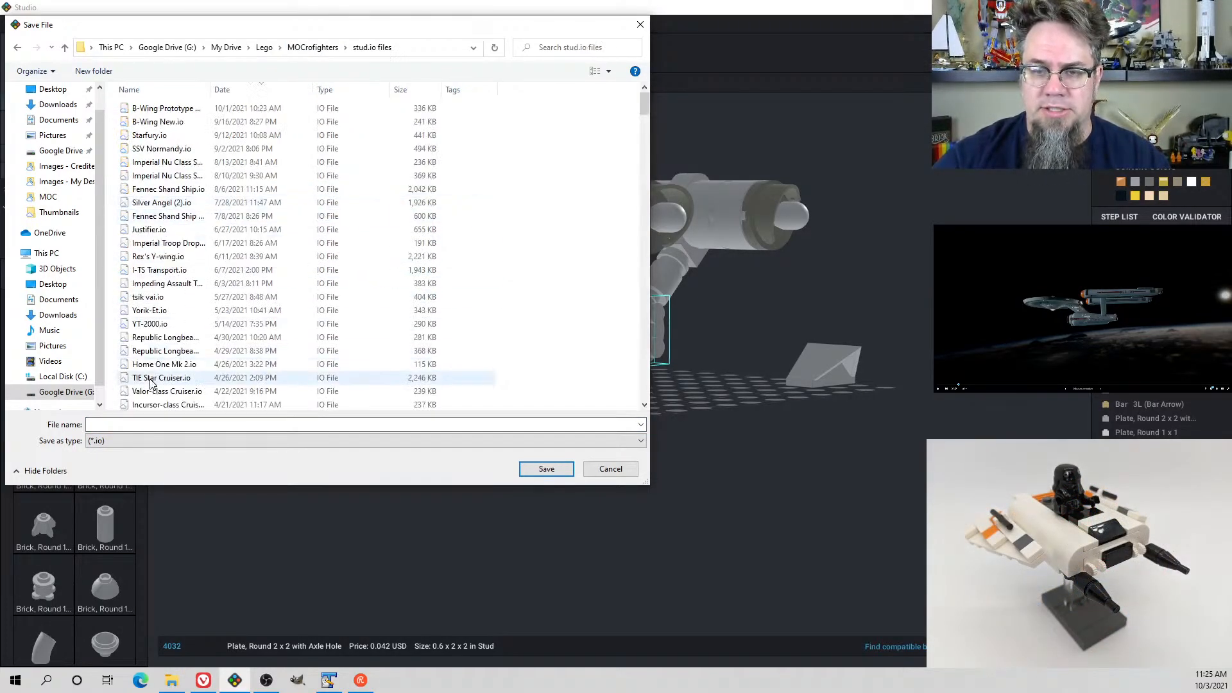
pyautogui.click(126, 423)
pyautogui.write('USS Enter')
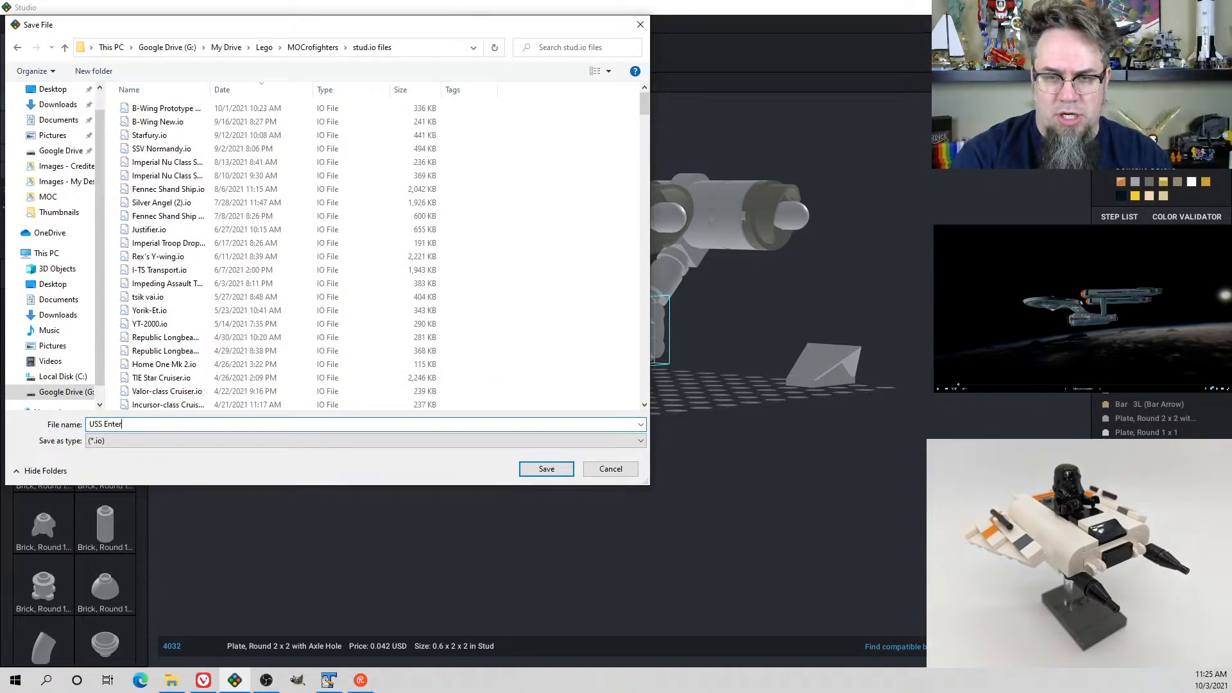
pyautogui.write('pri')
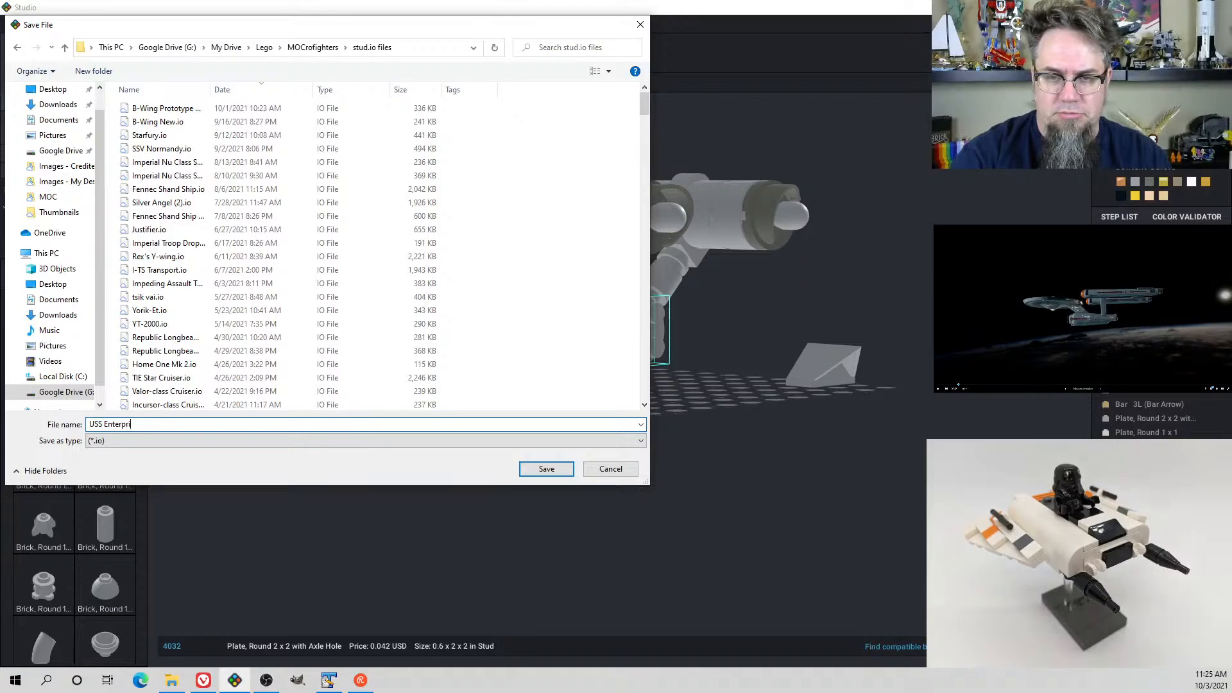
pyautogui.write('se')
pyautogui.press('Return')
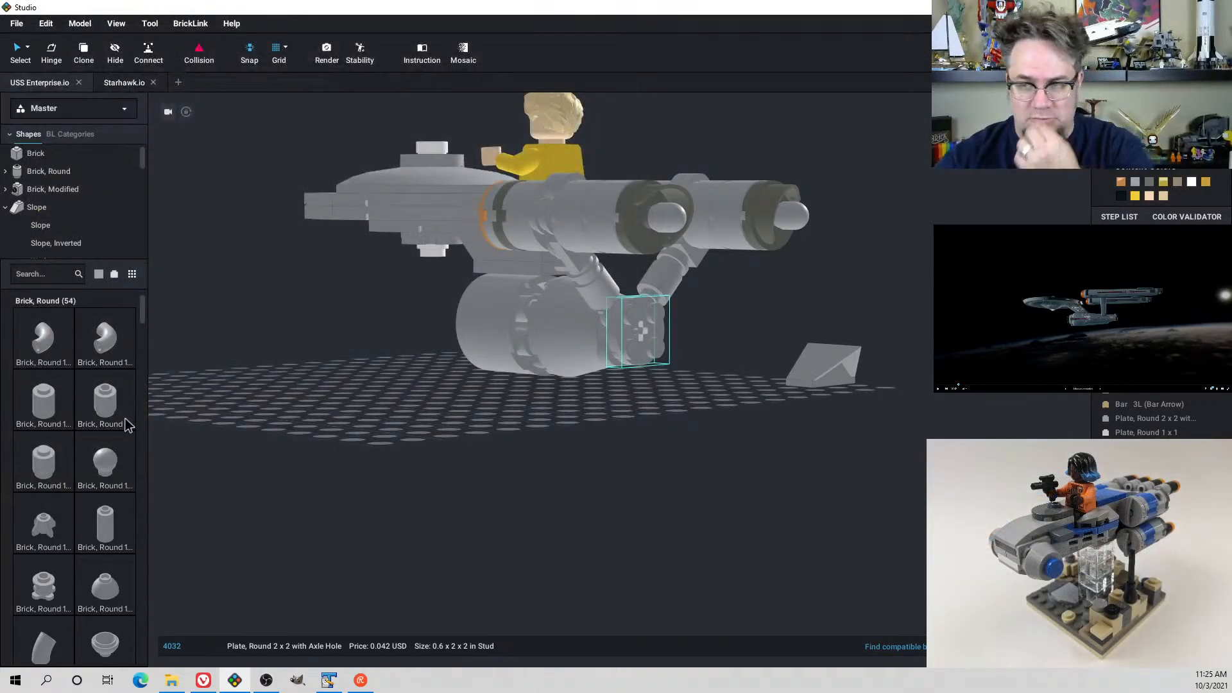
# Move the loose 2 x 1 double inverted slope directly behind the hull and centre it sideways on the hull's axis
pyautogui.moveTo(487, 321); pyautogui.dragTo(511, 331, button='right')
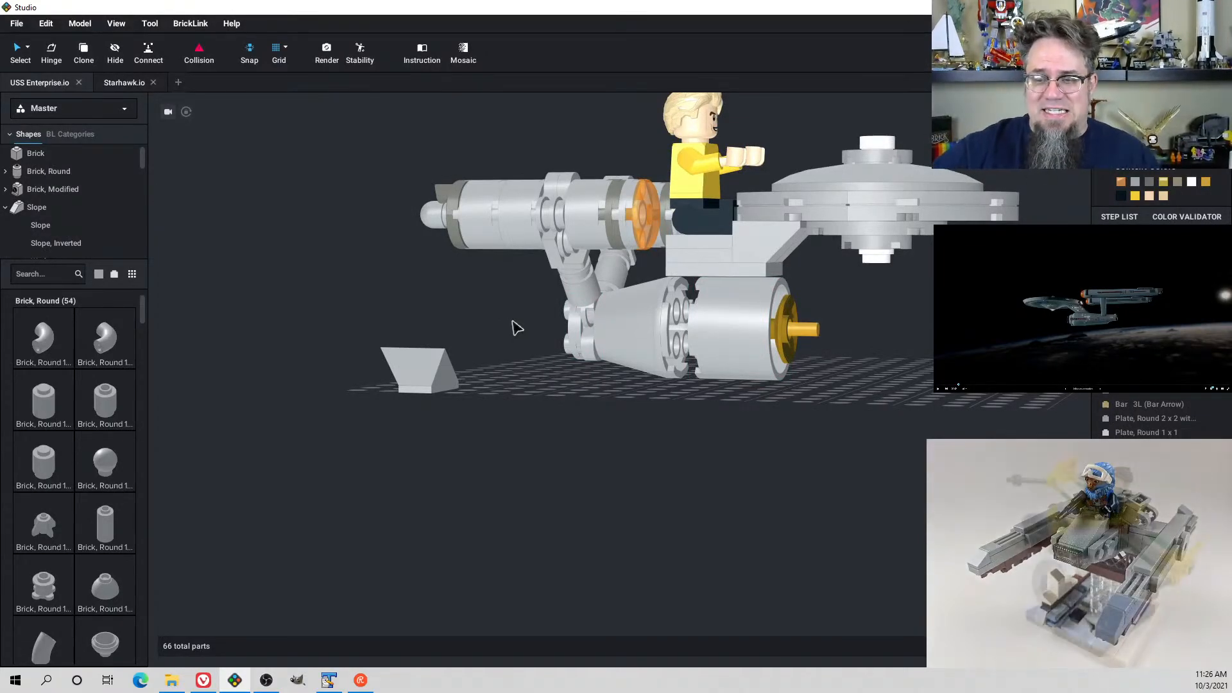
pyautogui.moveTo(542, 307); pyautogui.dragTo(537, 428, button='right')
pyautogui.click(627, 408)
pyautogui.moveTo(538, 372)
pyautogui.mouseDown()
pyautogui.moveTo(536, 434)
pyautogui.moveTo(528, 377)
pyautogui.mouseUp()
pyautogui.moveTo(528, 377); pyautogui.dragTo(607, 417, button='right')
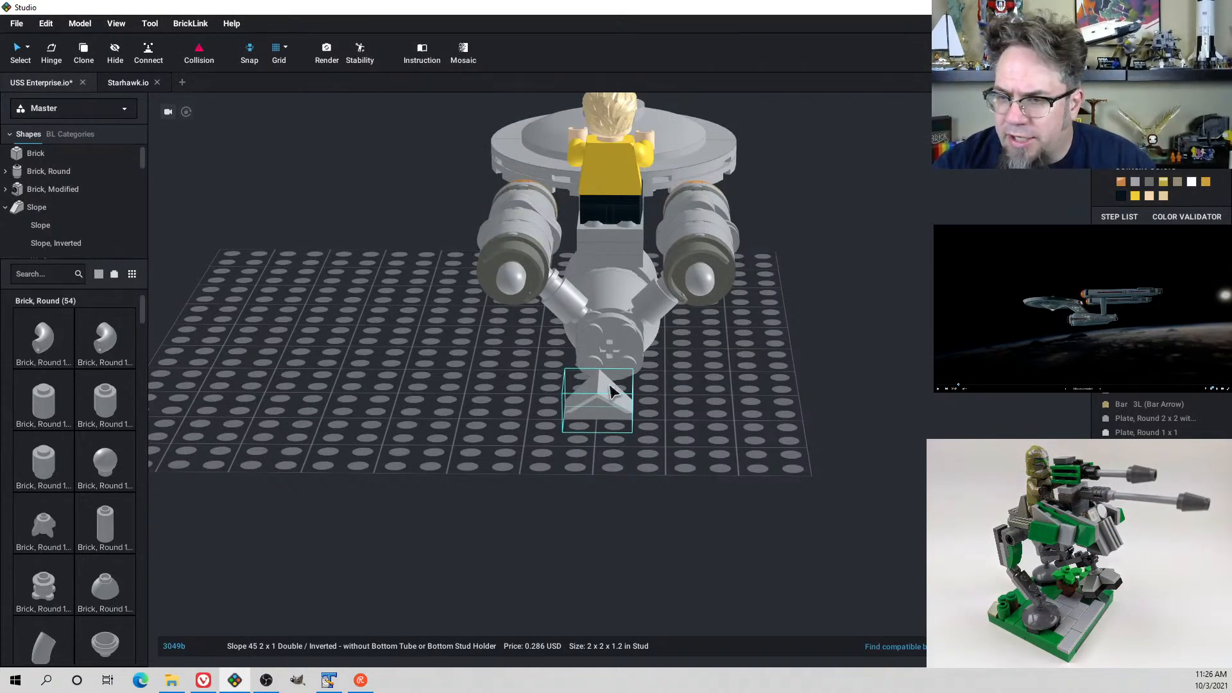
pyautogui.press('d')
pyautogui.press('d')
pyautogui.press('d')
# Raise the slope to the upper half of the hull's rear end and check the fit from the side
pyautogui.moveTo(609, 385); pyautogui.dragTo(611, 372, button='right')
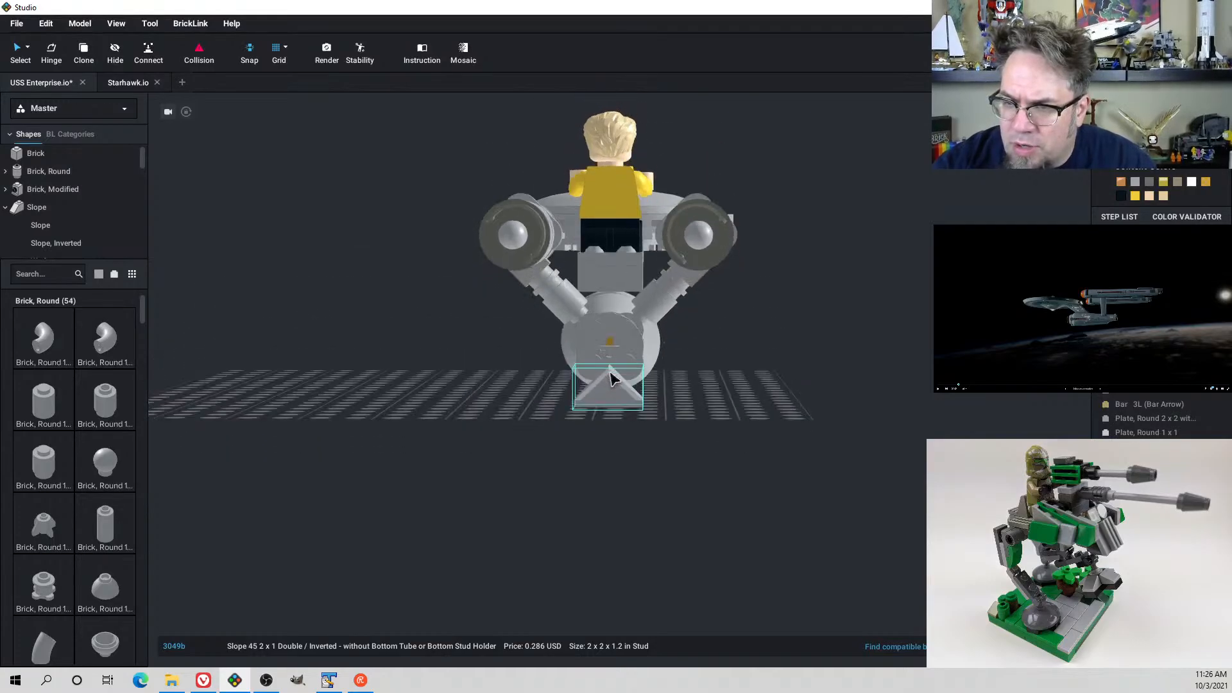
pyautogui.press('w')
pyautogui.press('w')
pyautogui.press('w')
pyautogui.press('w')
pyautogui.press('w')
pyautogui.press('w')
pyautogui.press('w')
pyautogui.press('w')
pyautogui.press('w')
pyautogui.press('w')
pyautogui.press('w')
pyautogui.press('w')
pyautogui.press('w')
pyautogui.press('w')
pyautogui.press('w')
pyautogui.press('w')
pyautogui.press('w')
pyautogui.press('w')
pyautogui.press('w')
pyautogui.press('w')
pyautogui.press('w')
pyautogui.press('w')
pyautogui.press('w')
pyautogui.press('w')
pyautogui.press('w')
pyautogui.press('w')
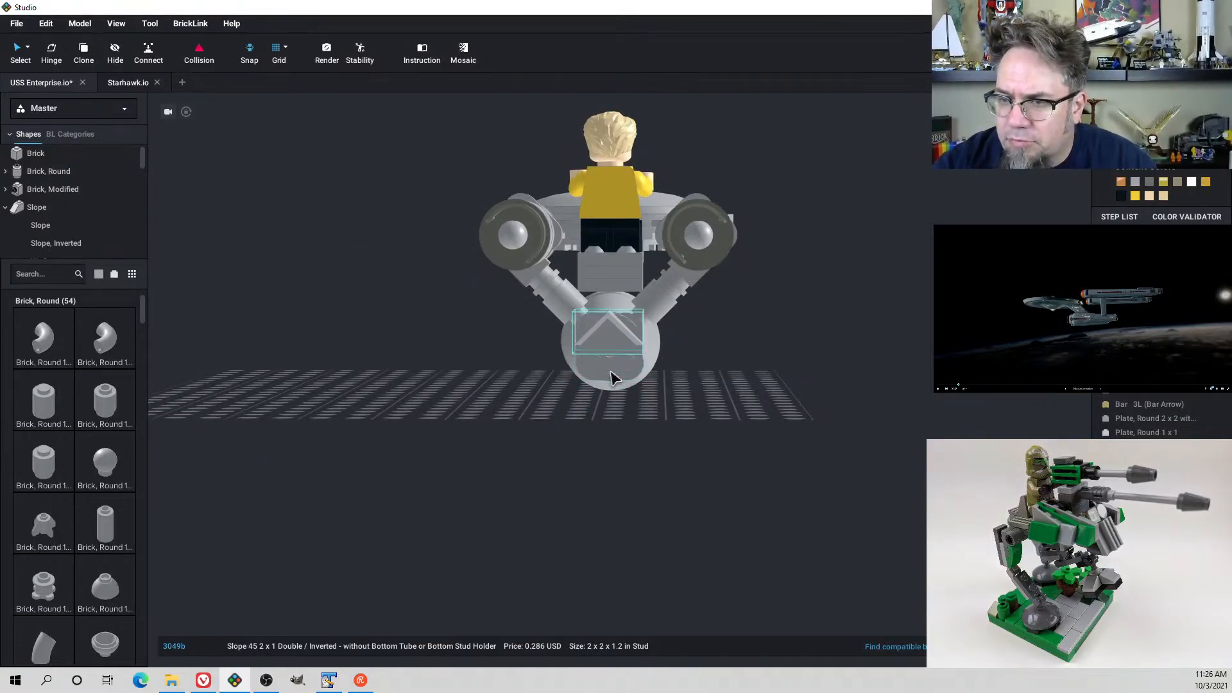
pyautogui.moveTo(612, 377)
pyautogui.mouseDown(button='right')
pyautogui.moveTo(550, 383)
pyautogui.moveTo(592, 380)
pyautogui.mouseUp(button='right')
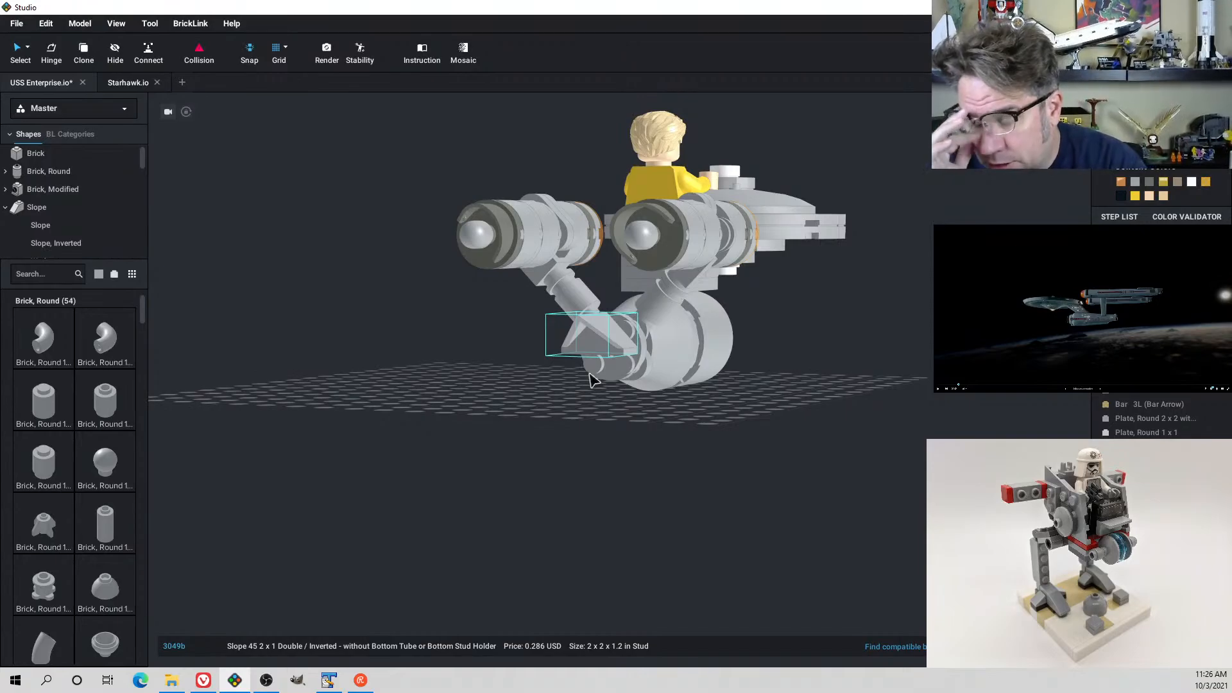
pyautogui.moveTo(592, 380); pyautogui.dragTo(607, 389, button='right')
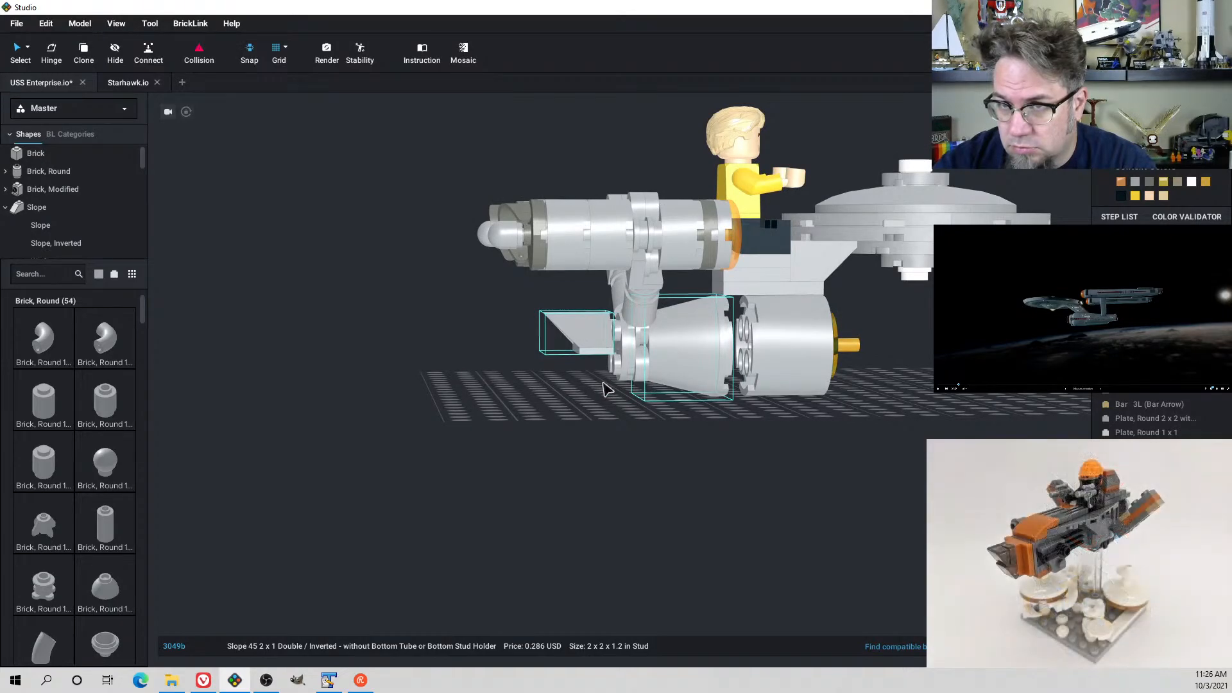
pyautogui.moveTo(603, 388); pyautogui.dragTo(620, 392, button='right')
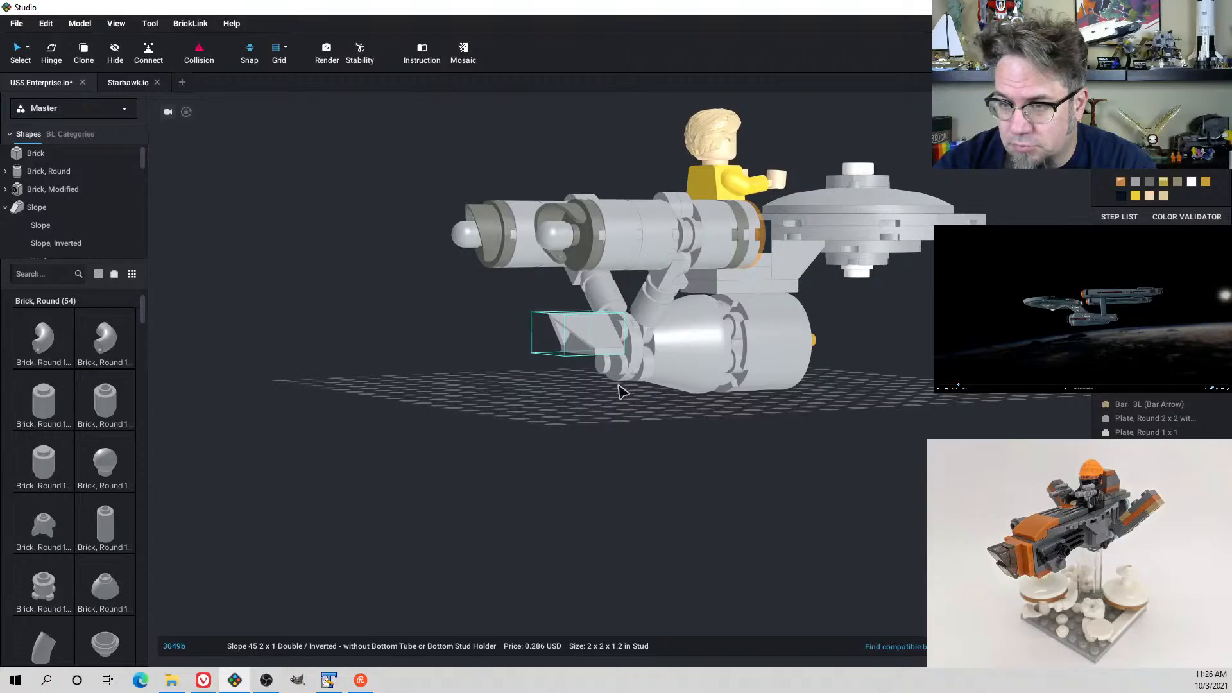
# Search the parts for bracket, then place a Bracket 1 x 2 - 1 x 2 Inverted behind the hull, turned so its side studs face aft
pyautogui.click(36, 274)
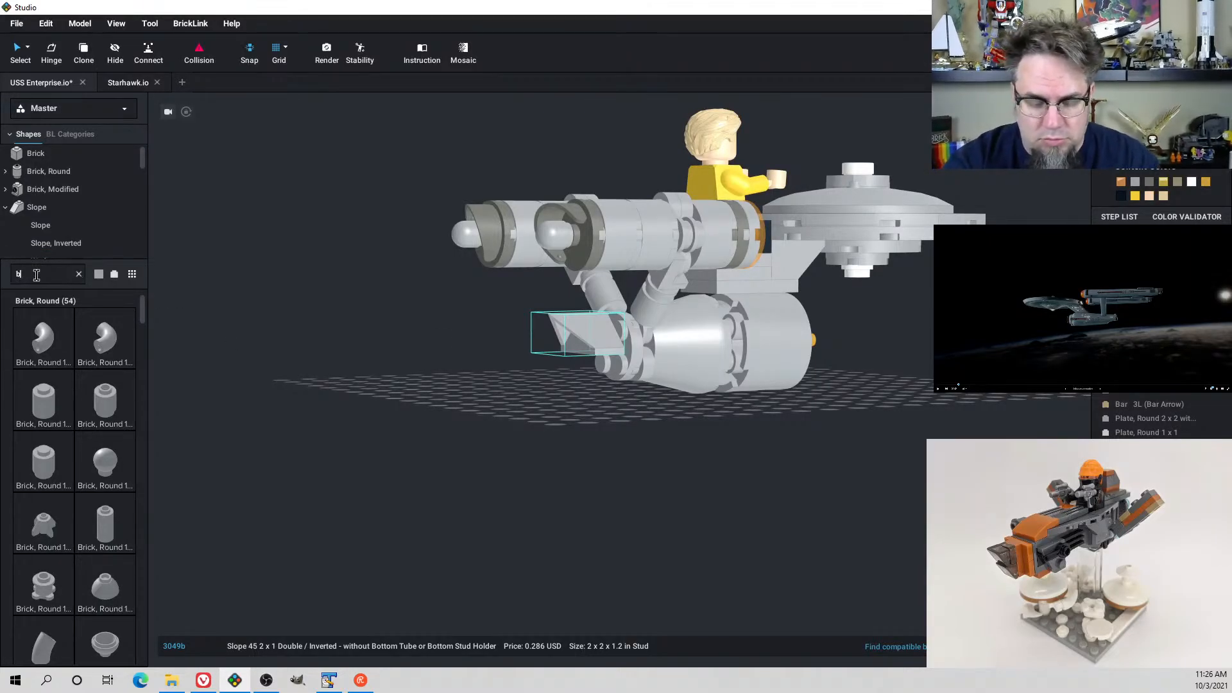
pyautogui.write('brad')
pyautogui.write('et')
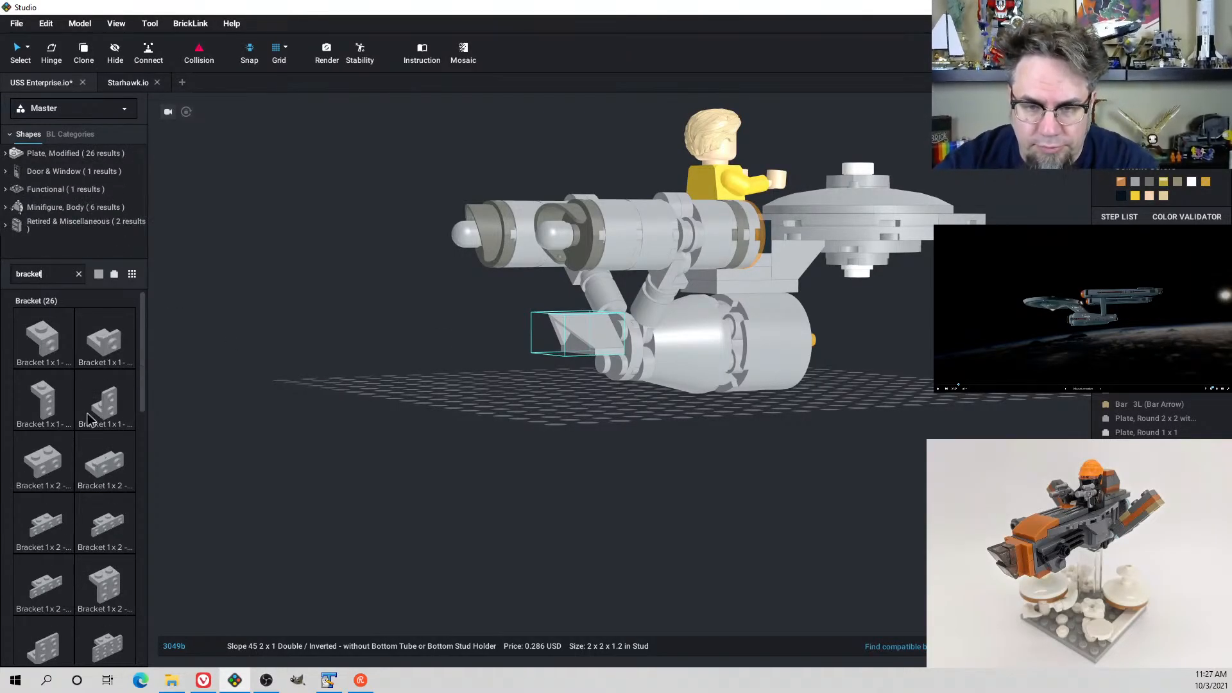
pyautogui.click(107, 466)
pyautogui.moveTo(503, 427); pyautogui.dragTo(591, 463, button='right')
pyautogui.press('Left')
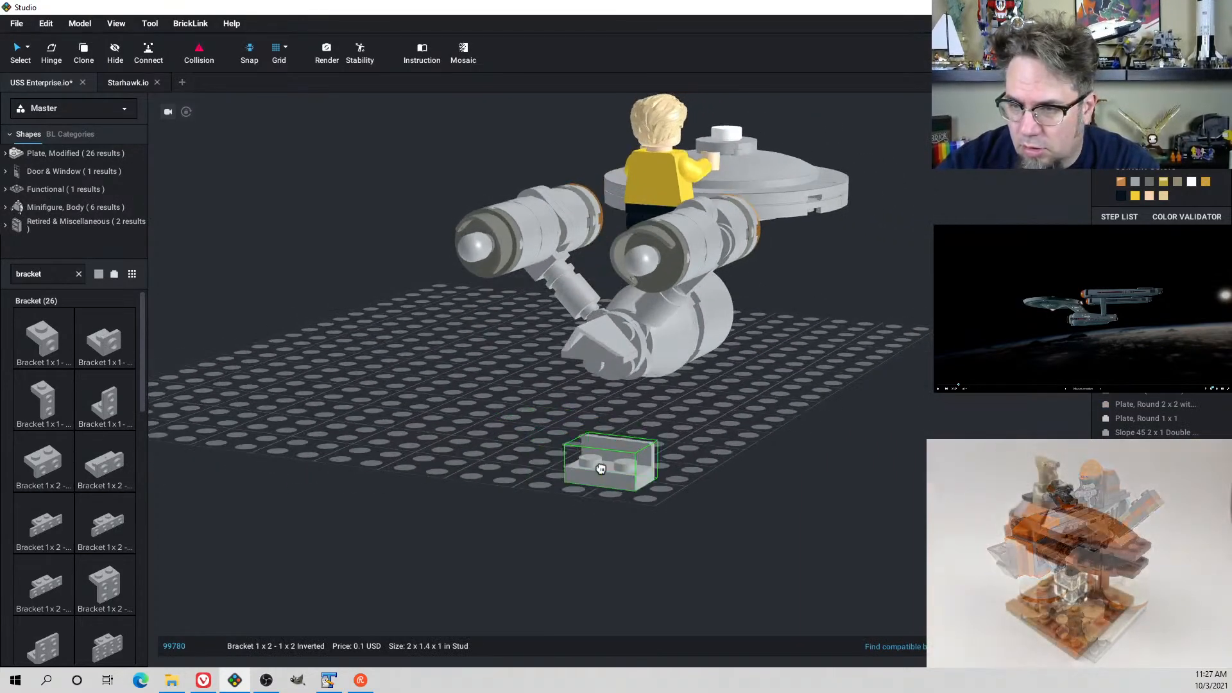
pyautogui.press('Down')
pyautogui.click(588, 453)
# Seat the slope on top of the inverted bracket and try the two-part assembly against the hull's rear round plate
pyautogui.moveTo(591, 353); pyautogui.dragTo(590, 421)
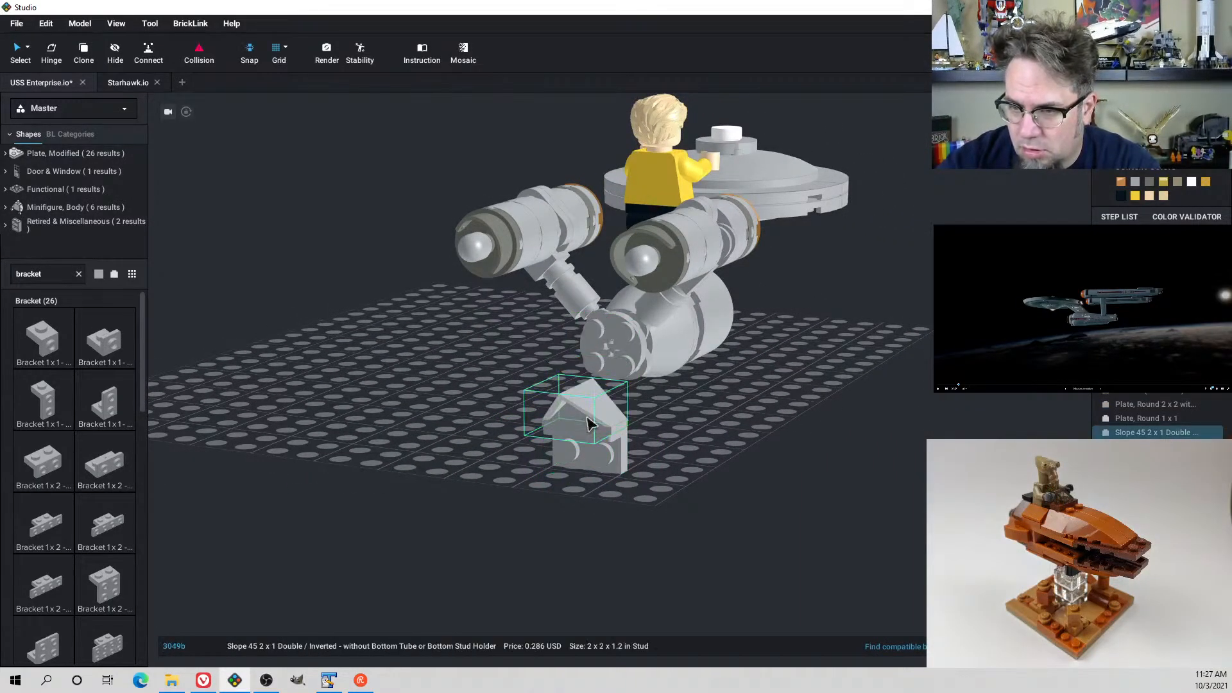
pyautogui.moveTo(591, 423); pyautogui.dragTo(555, 427, button='right')
pyautogui.keyDown('ctrl'); pyautogui.click(464, 444); pyautogui.keyUp('ctrl')
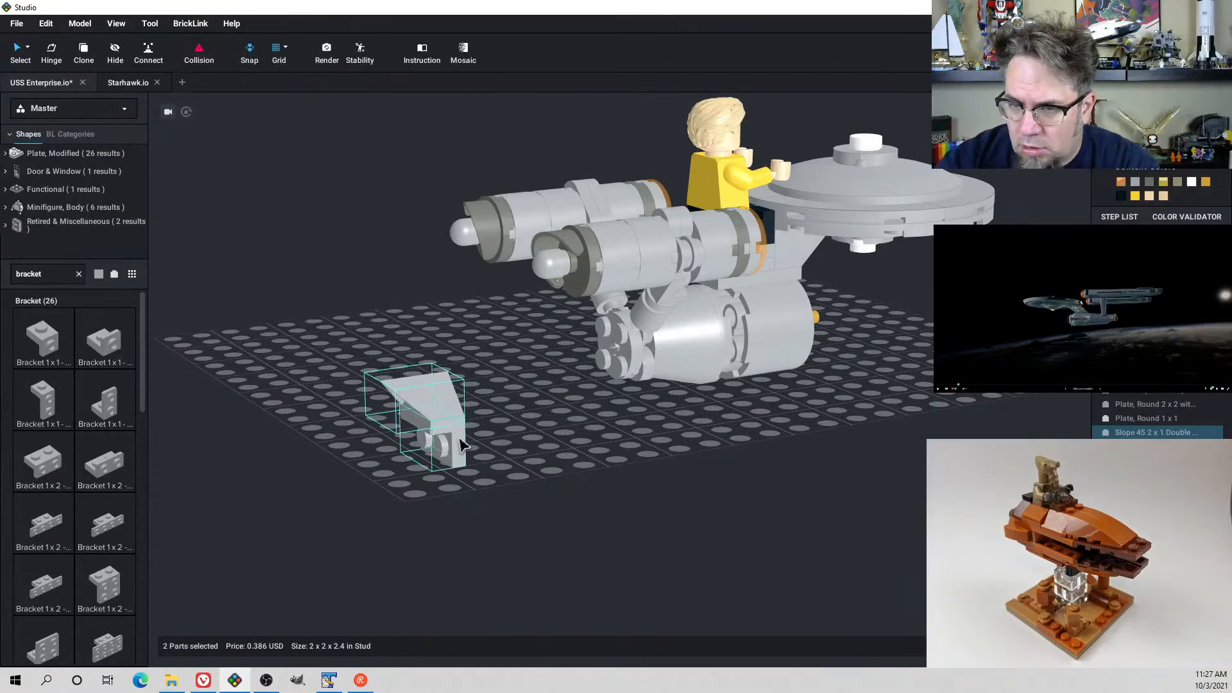
pyautogui.moveTo(463, 444); pyautogui.dragTo(613, 359)
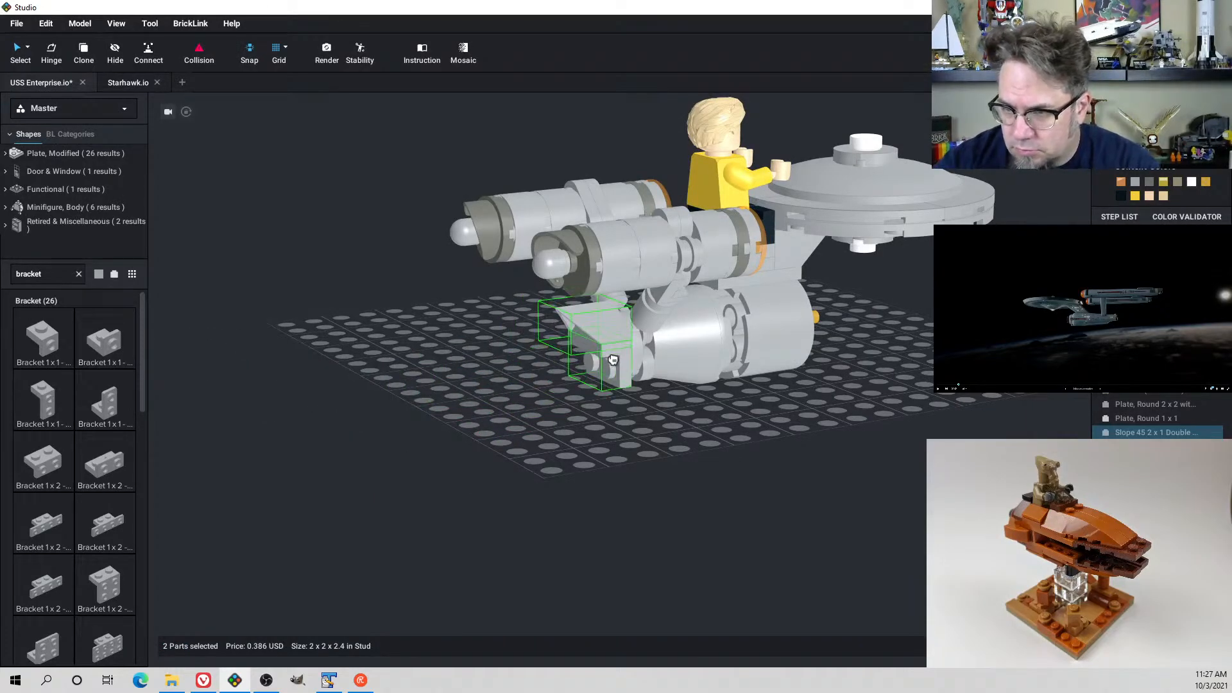
pyautogui.moveTo(613, 360); pyautogui.dragTo(598, 350, button='right')
pyautogui.moveTo(598, 350); pyautogui.dragTo(609, 344)
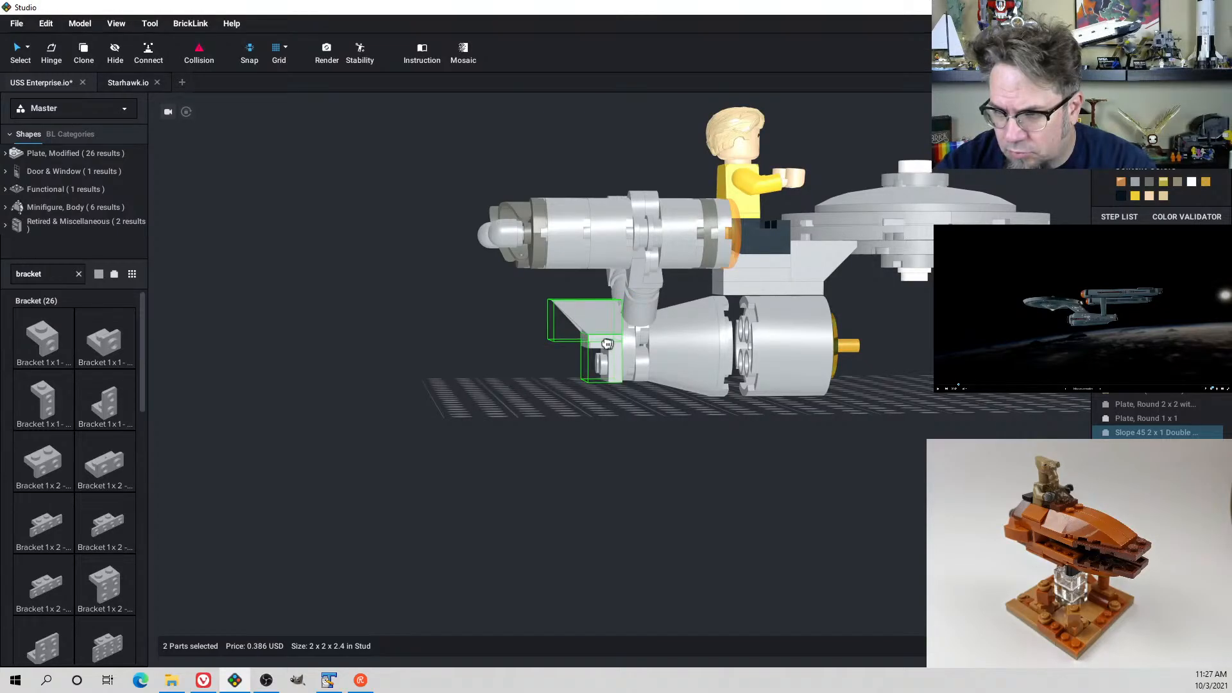
# Pull the bracket and slope pair off the hull and set it down on the open baseplate behind
pyautogui.moveTo(607, 344); pyautogui.dragTo(509, 348)
pyautogui.moveTo(510, 348); pyautogui.dragTo(514, 355, button='right')
pyautogui.moveTo(515, 354); pyautogui.dragTo(513, 398)
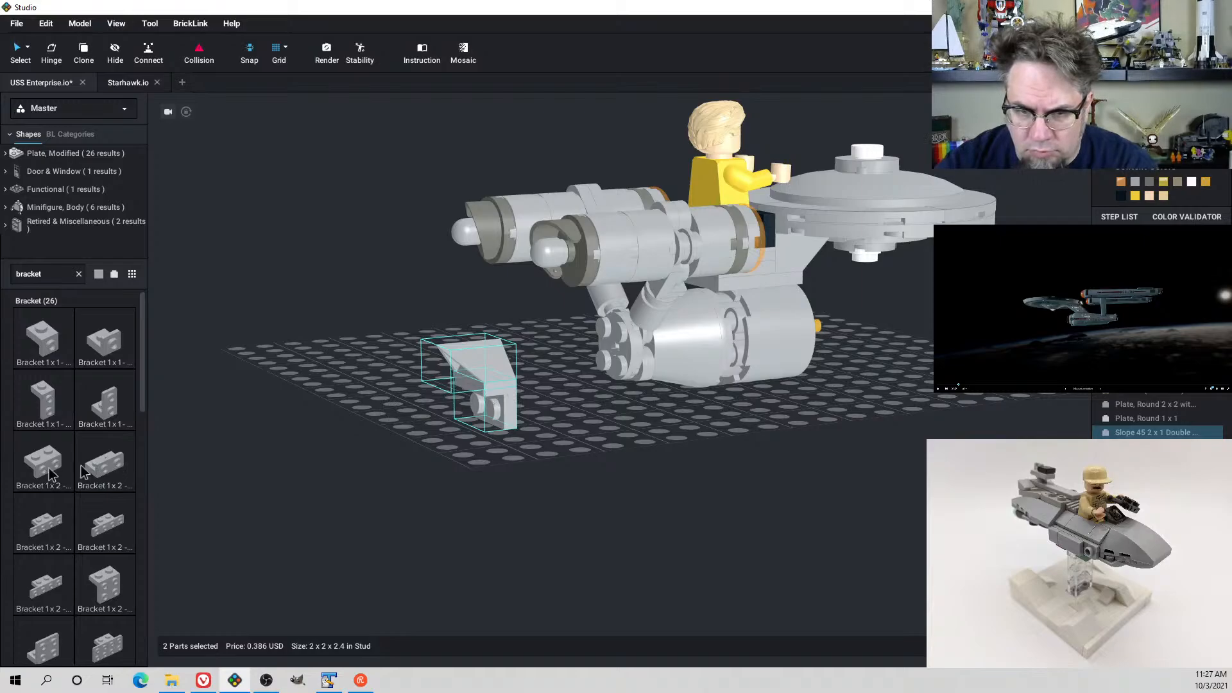
# Place a regular Bracket 1 x 2 - 1 x 2 behind the inverted one, turned so its side studs face aft
pyautogui.moveTo(51, 473); pyautogui.dragTo(338, 463)
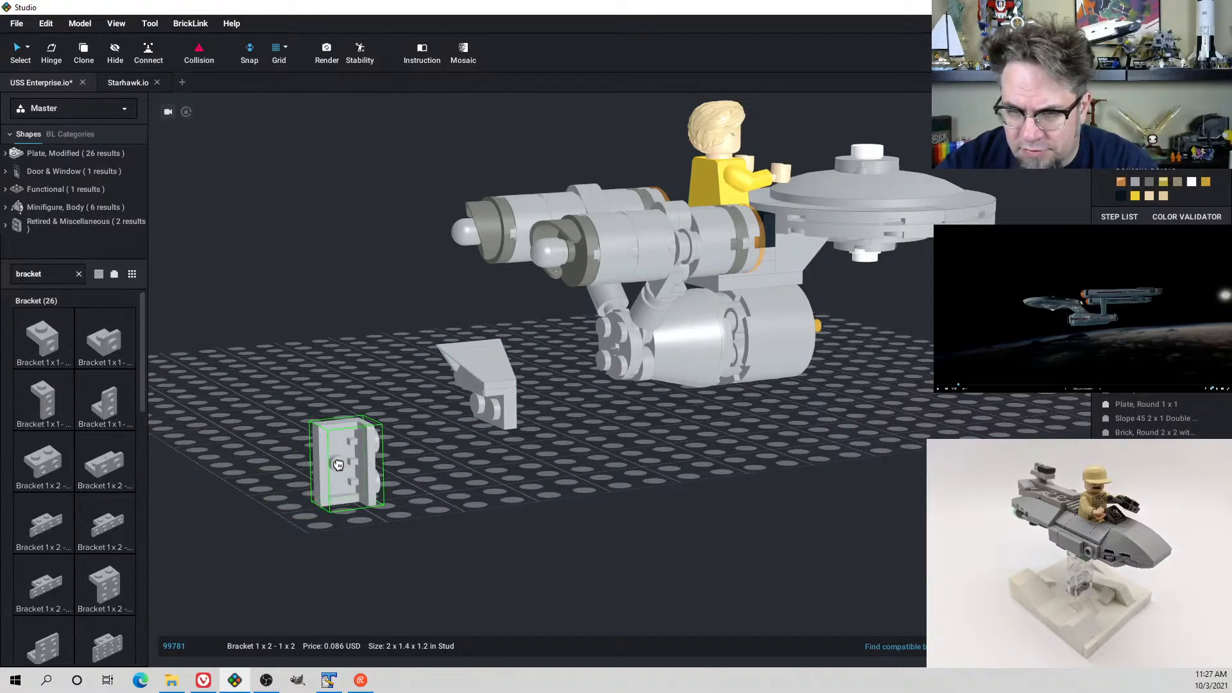
pyautogui.press('Right')
pyautogui.press('Down')
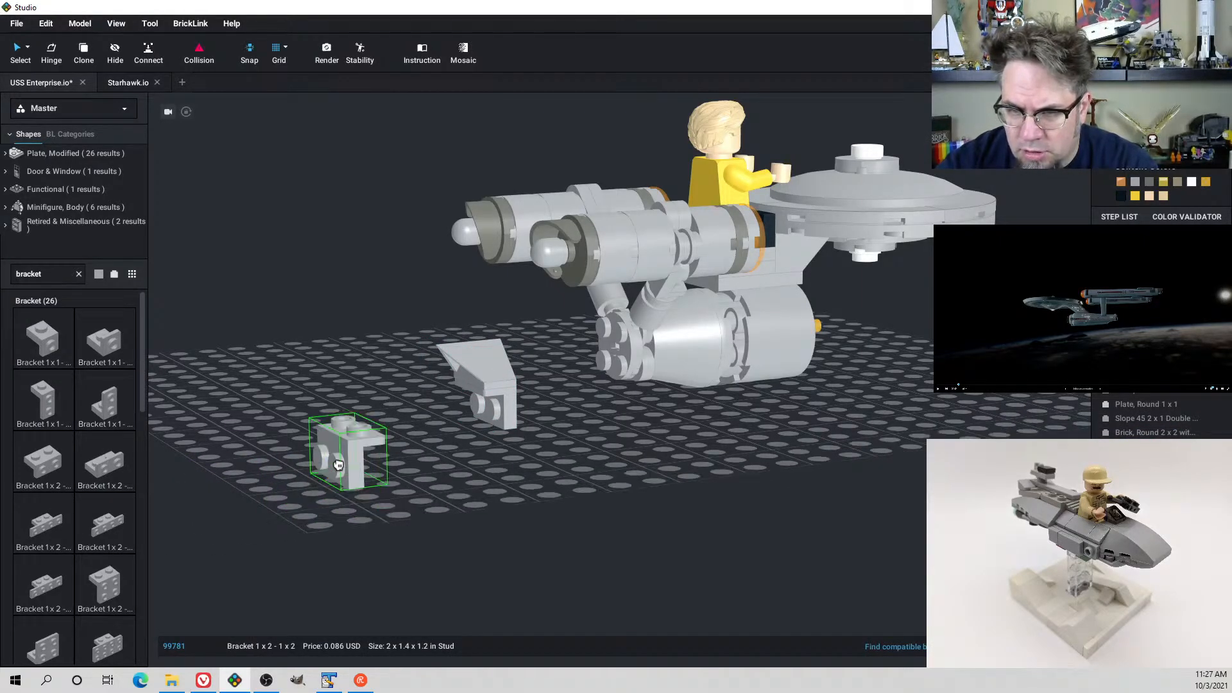
pyautogui.click(338, 464)
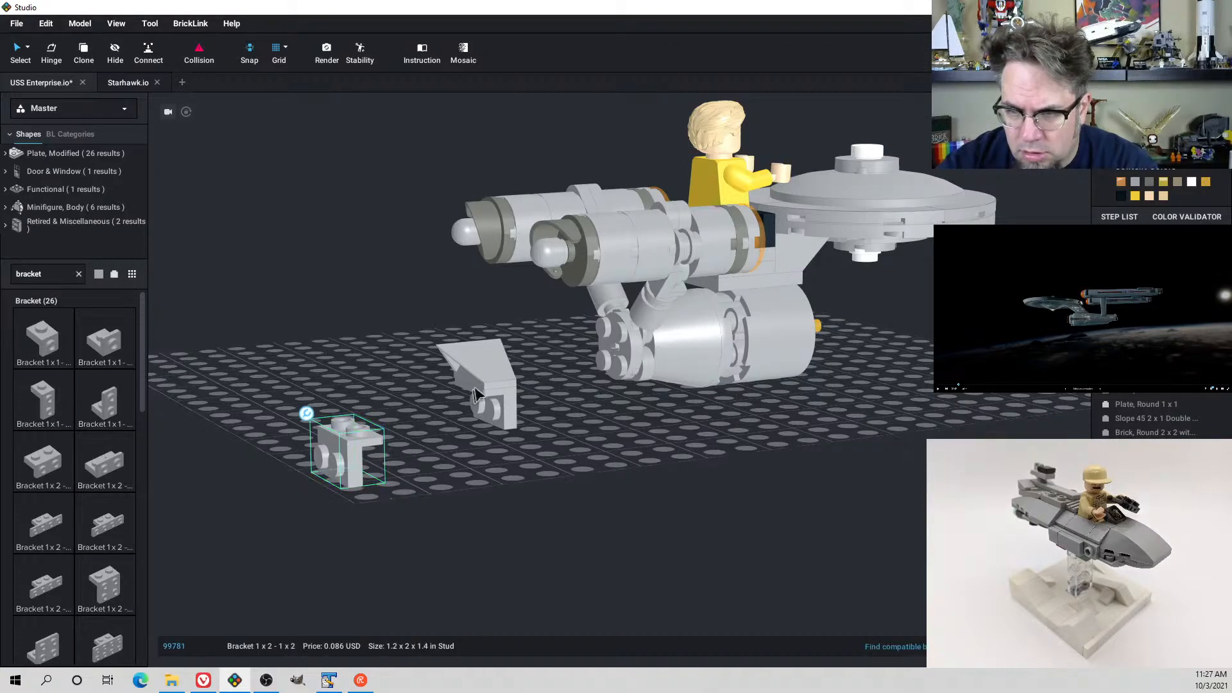
# Try the slope on top of the regular bracket, then return it to the inverted bracket for comparison
pyautogui.moveTo(482, 370); pyautogui.dragTo(360, 421)
pyautogui.moveTo(367, 425); pyautogui.dragTo(370, 425, button='right')
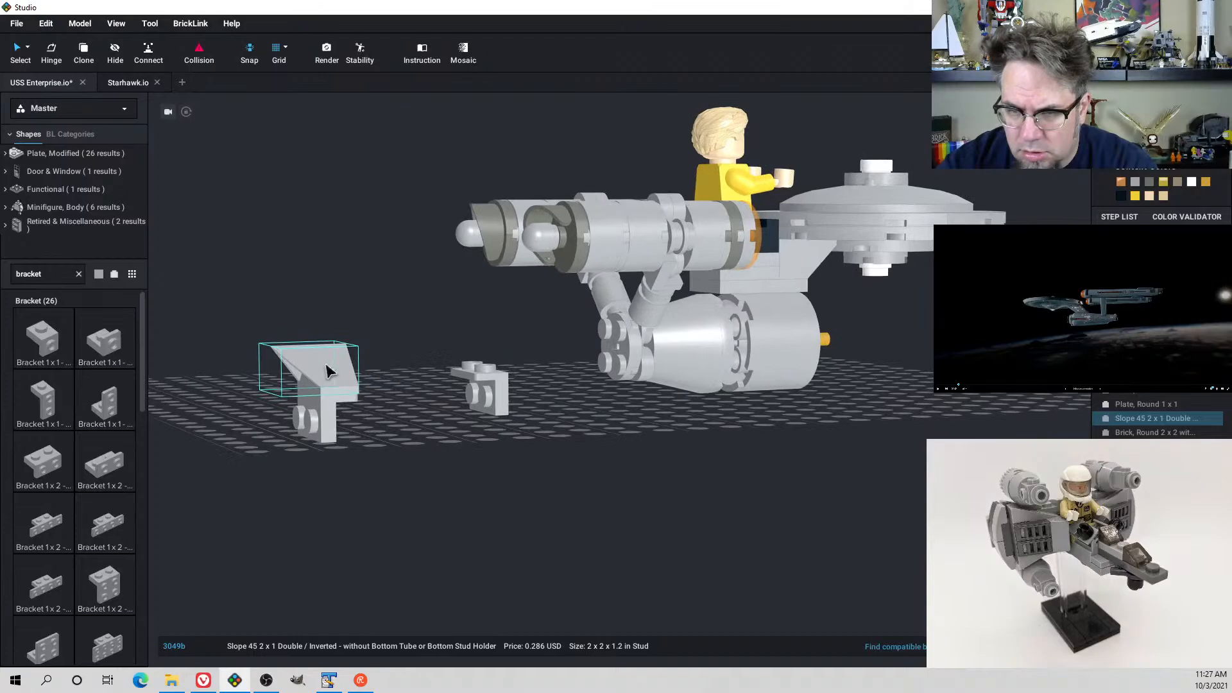
pyautogui.moveTo(327, 371); pyautogui.dragTo(478, 360)
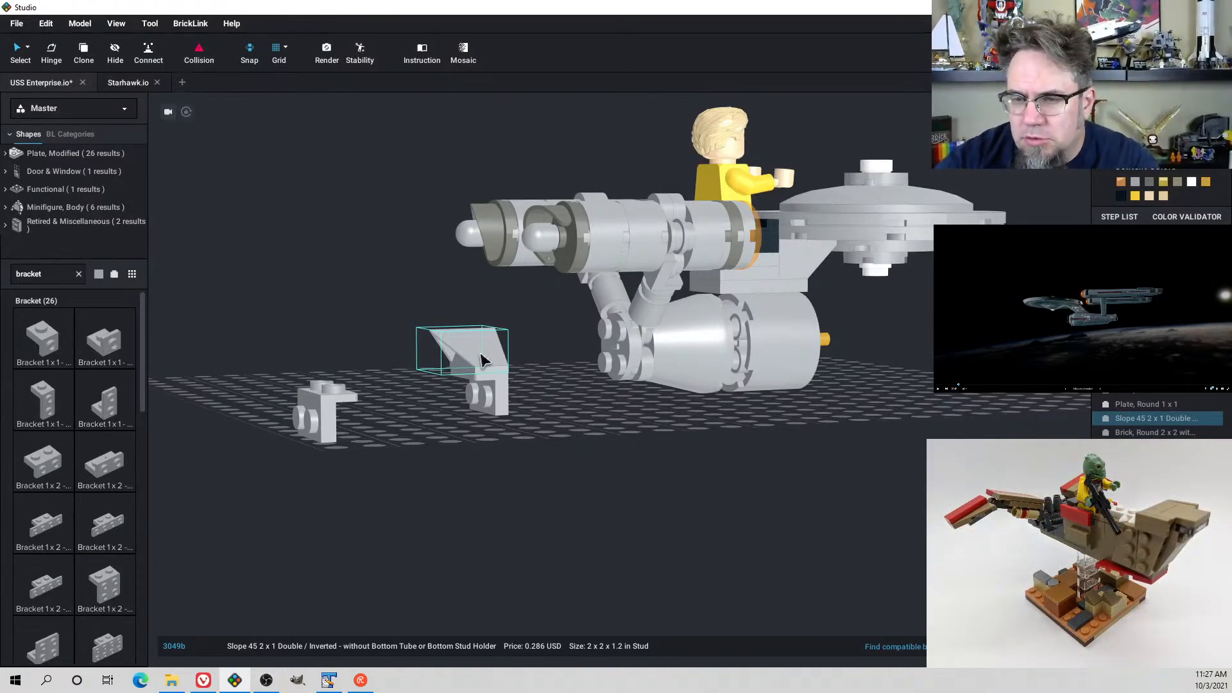
pyautogui.moveTo(485, 361)
pyautogui.mouseDown(button='right')
pyautogui.moveTo(525, 369)
pyautogui.moveTo(483, 364)
pyautogui.mouseUp(button='right')
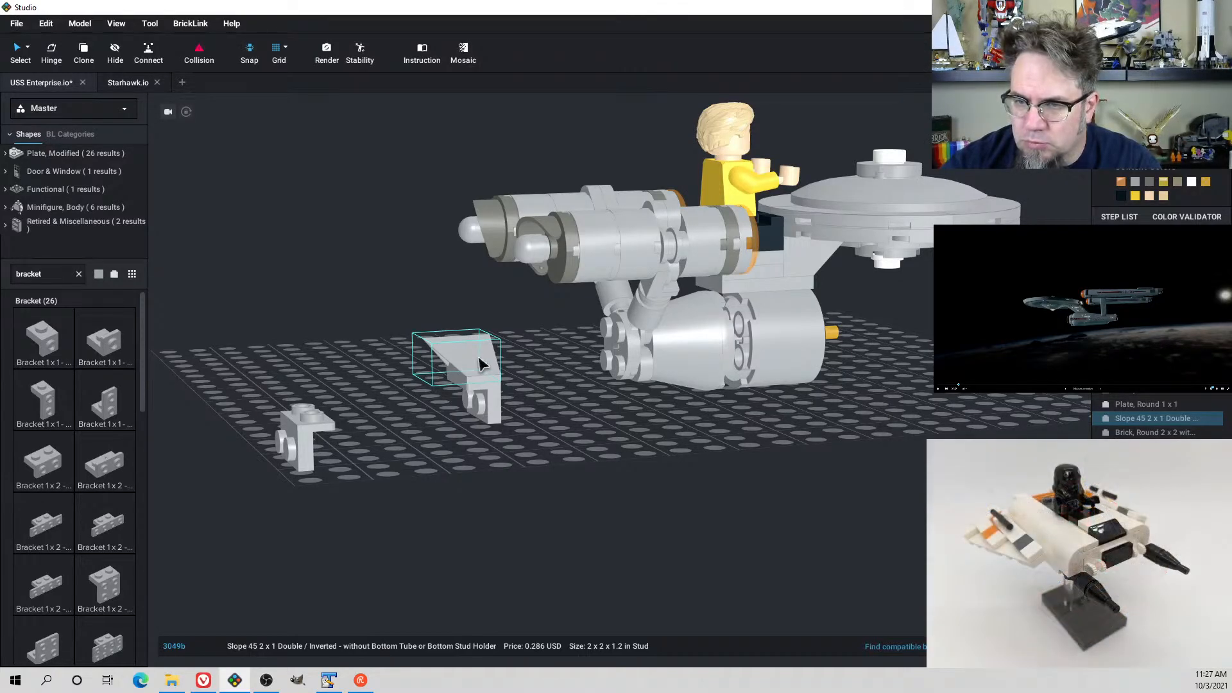
# Lift the slope off the inverted bracket and set it down on the baseplate beside it
pyautogui.moveTo(459, 373); pyautogui.dragTo(398, 408)
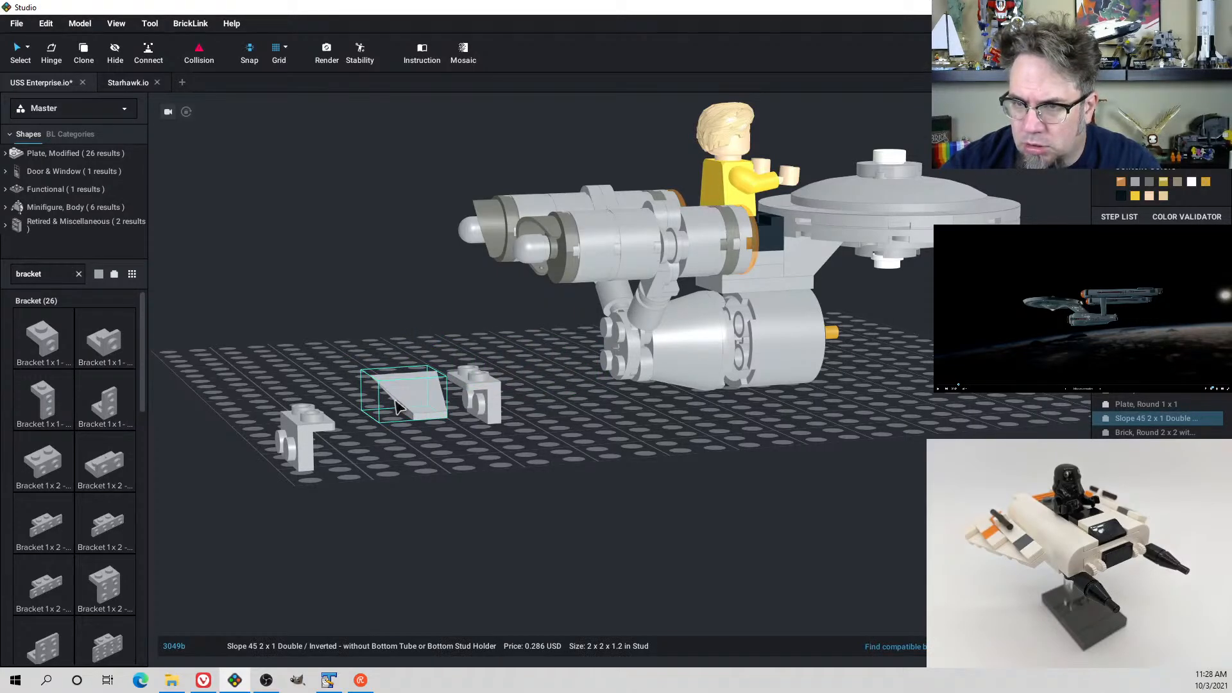
pyautogui.click(491, 424)
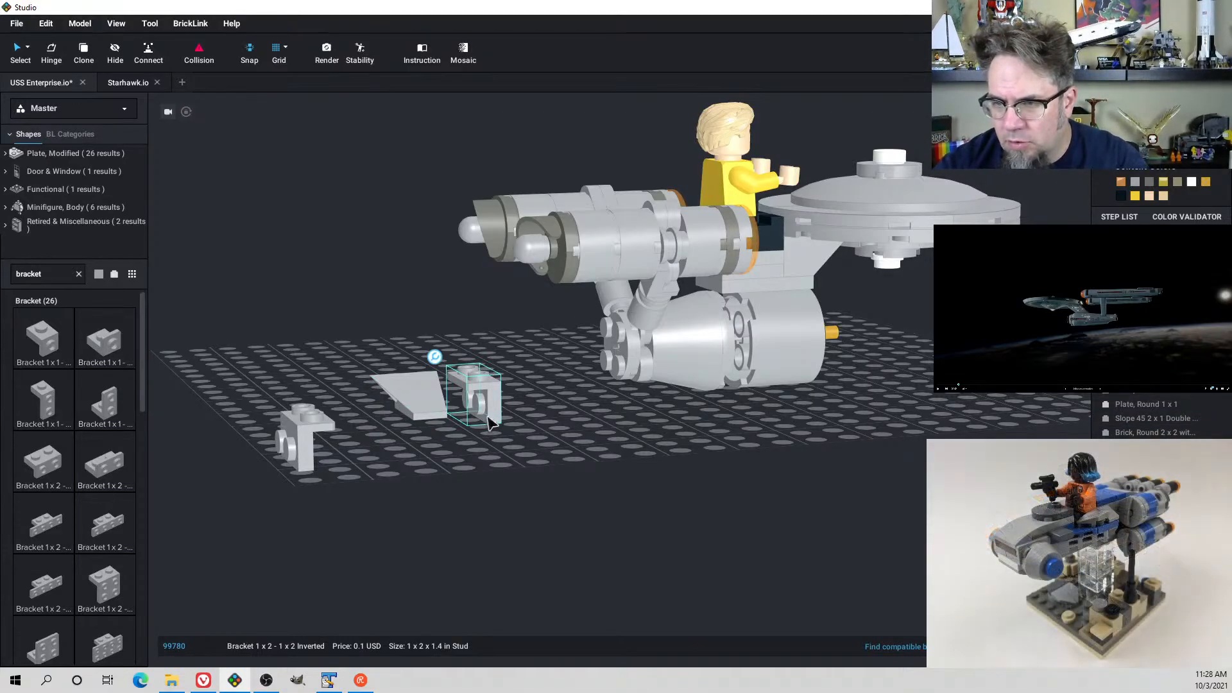
pyautogui.keyDown('shift'); pyautogui.click(385, 414); pyautogui.keyUp('shift')
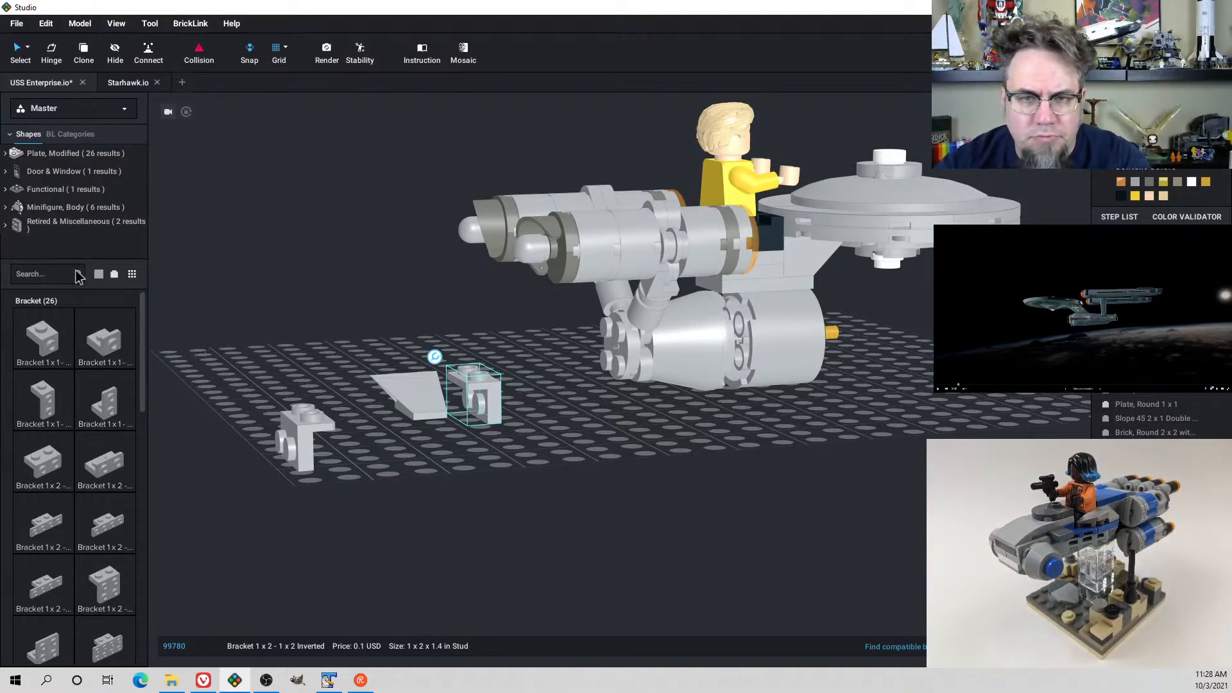
# Place a Brick, Modified 1 x 2 with Studs on 1 Side on the baseplate, turned so its side studs face aft
pyautogui.click(78, 276)
pyautogui.scroll(-2, 80, 222)
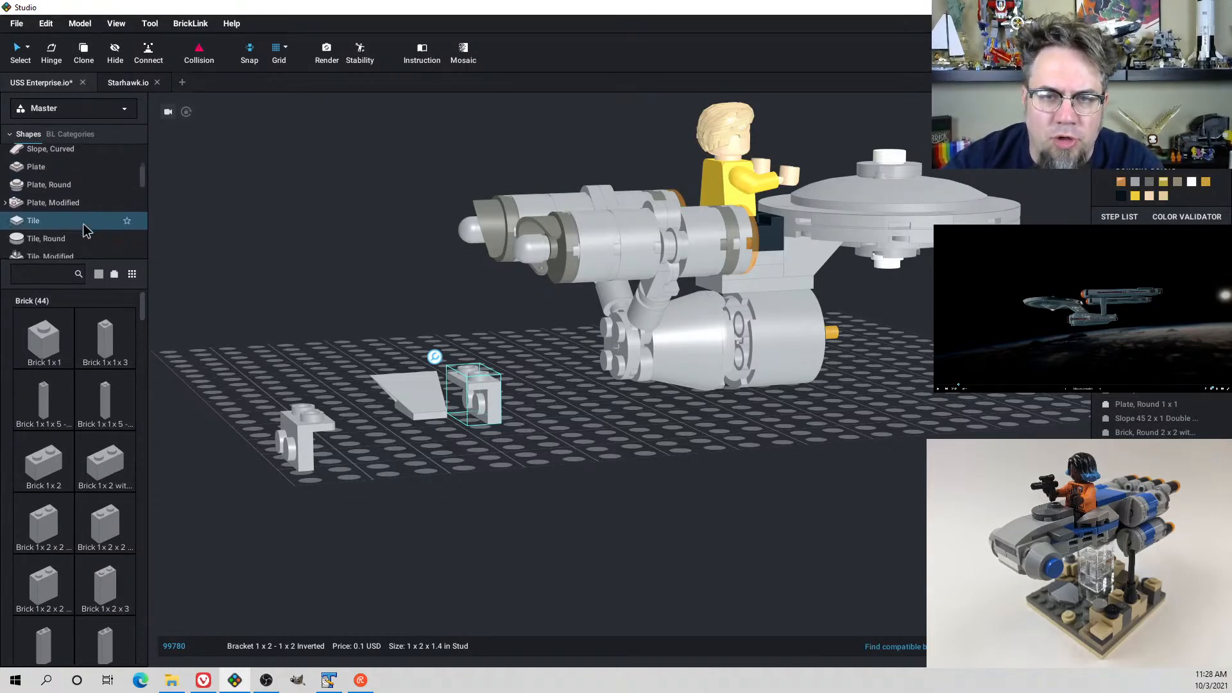
pyautogui.scroll(3, 87, 231)
pyautogui.click(94, 206)
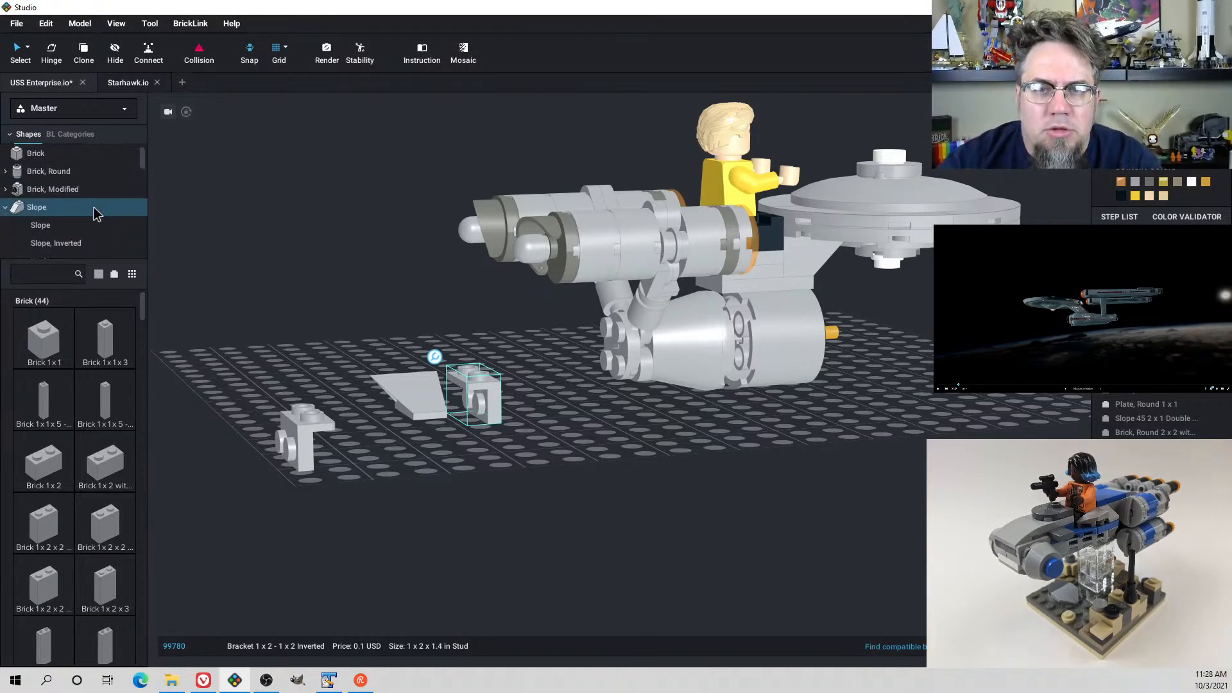
pyautogui.click(83, 190)
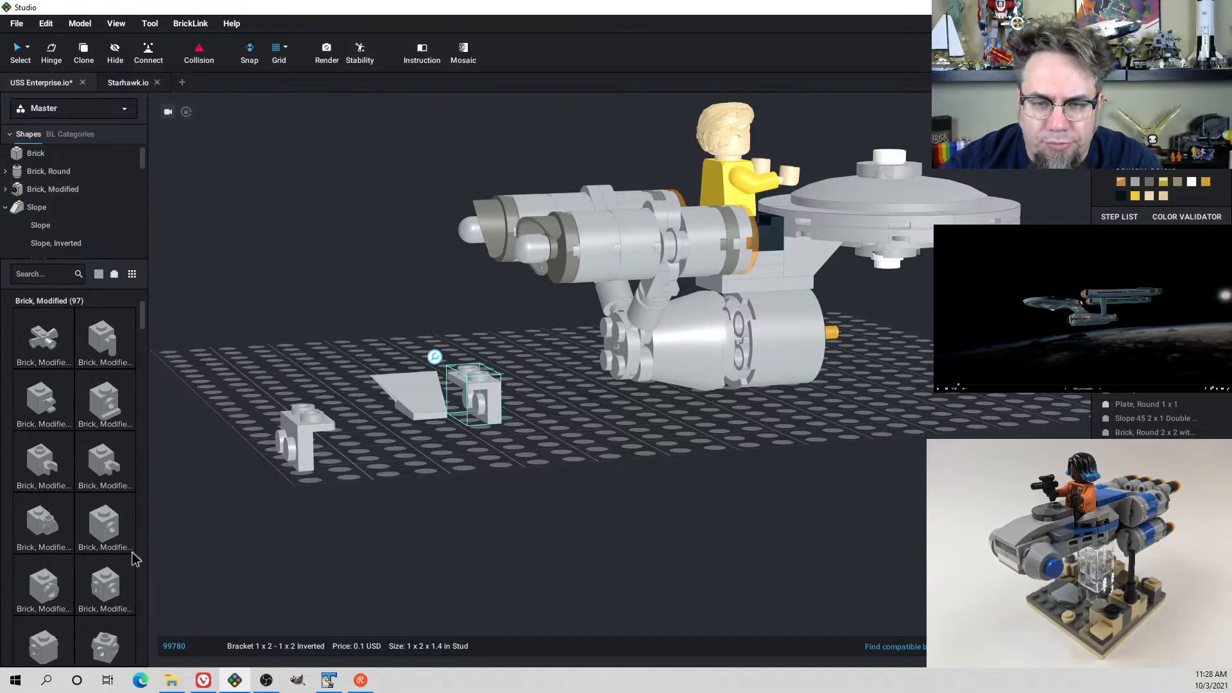
pyautogui.scroll(-8, 84, 634)
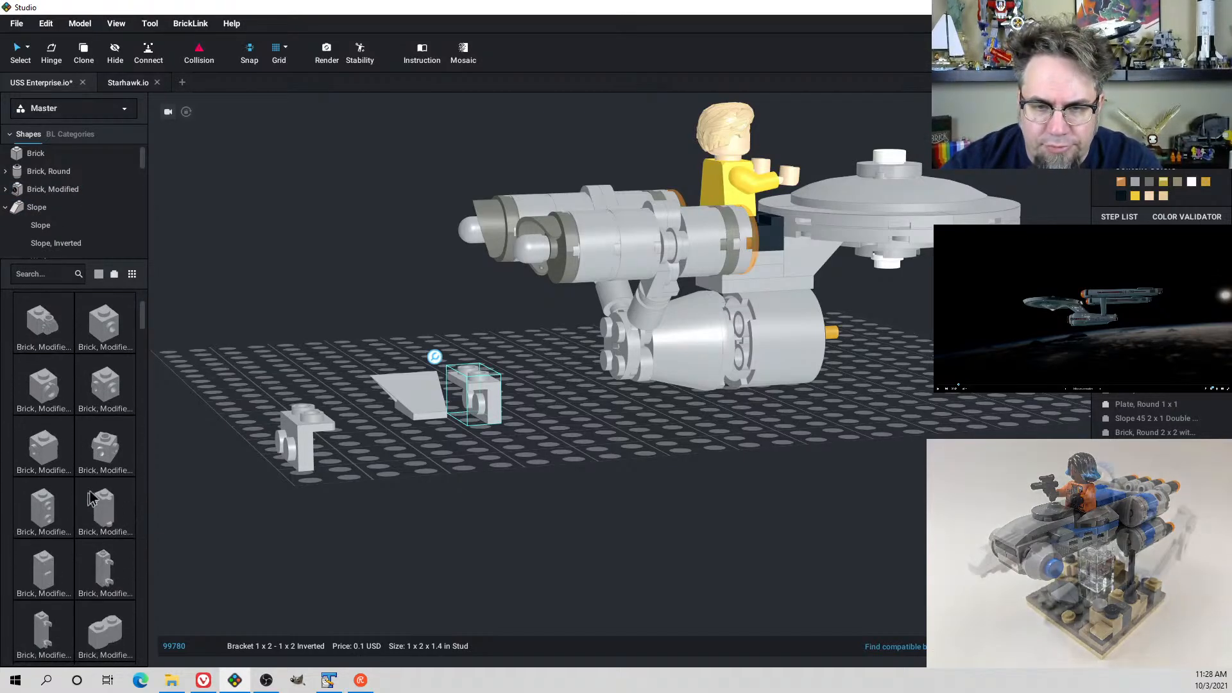
pyautogui.scroll(-5, 96, 501)
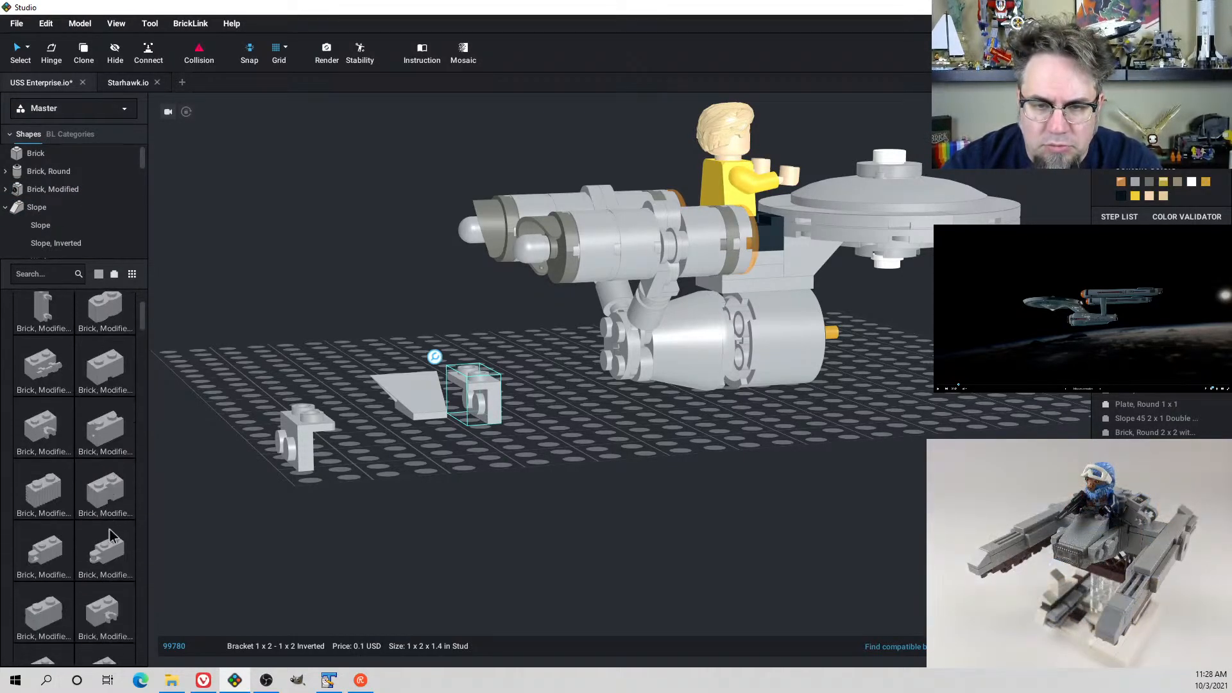
pyautogui.scroll(-3, 106, 565)
pyautogui.click(106, 566)
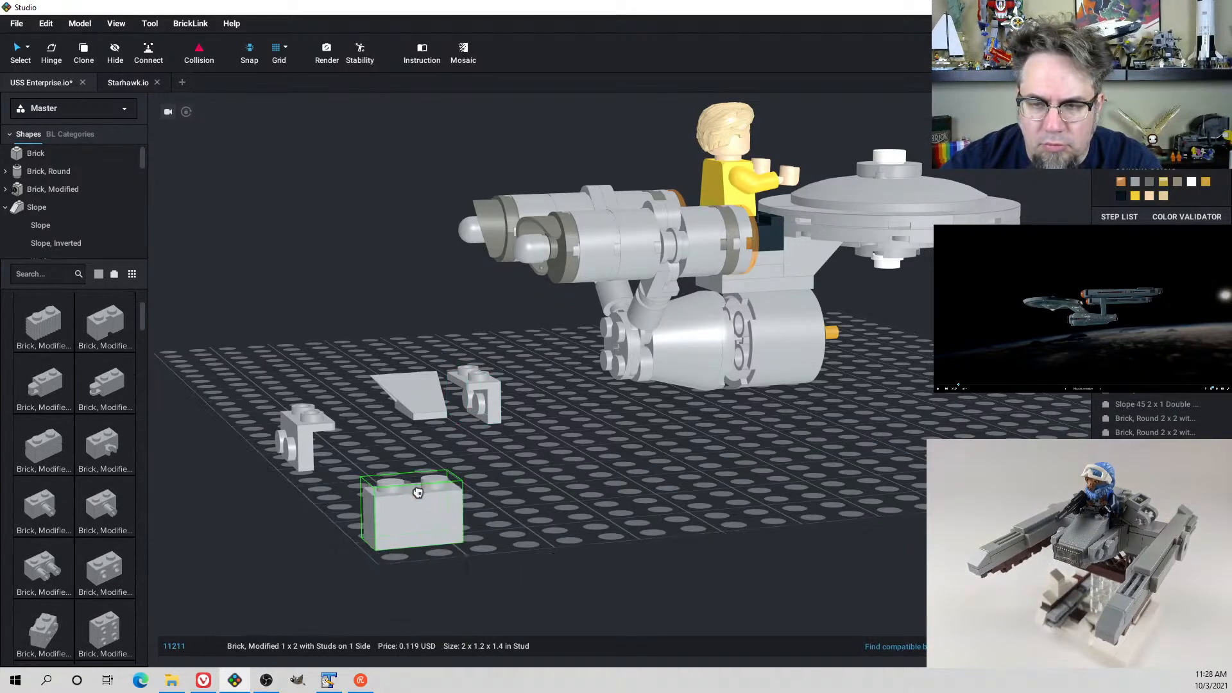
pyautogui.moveTo(417, 493); pyautogui.dragTo(567, 503, button='right')
pyautogui.press('Right')
pyautogui.click(754, 470)
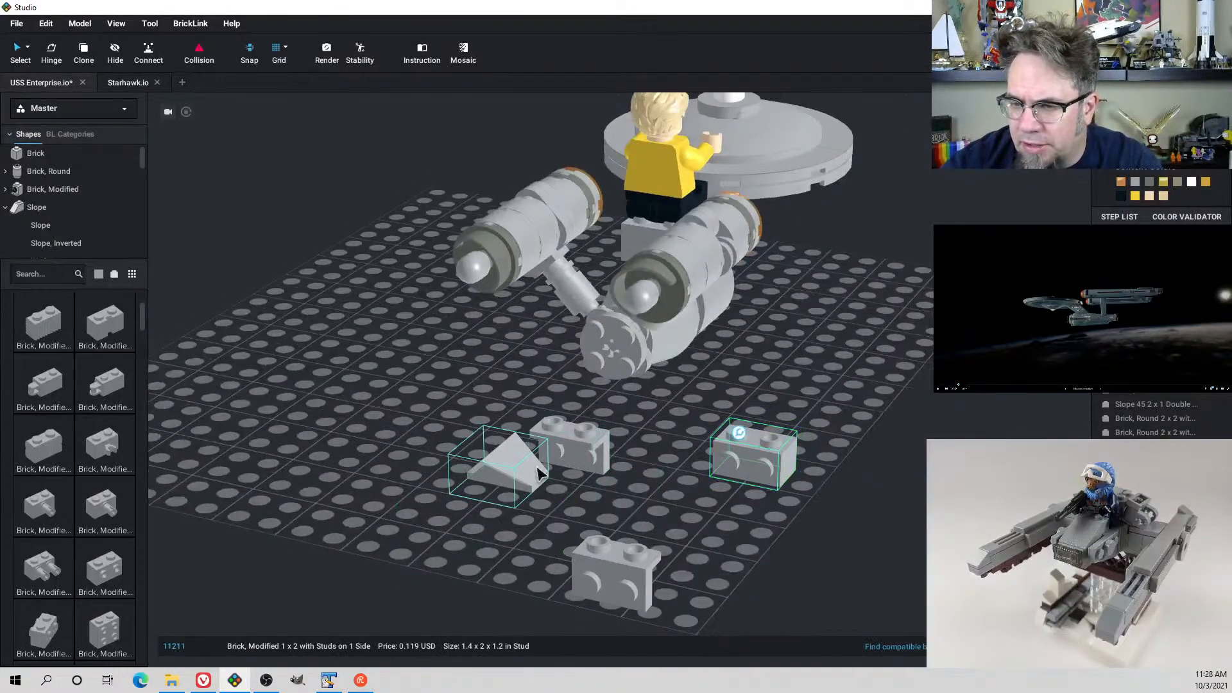
# Seat the slope on the modified brick and try the assembly against the hull's rear round plate
pyautogui.moveTo(527, 481); pyautogui.dragTo(765, 448)
pyautogui.moveTo(765, 448); pyautogui.dragTo(727, 439, button='right')
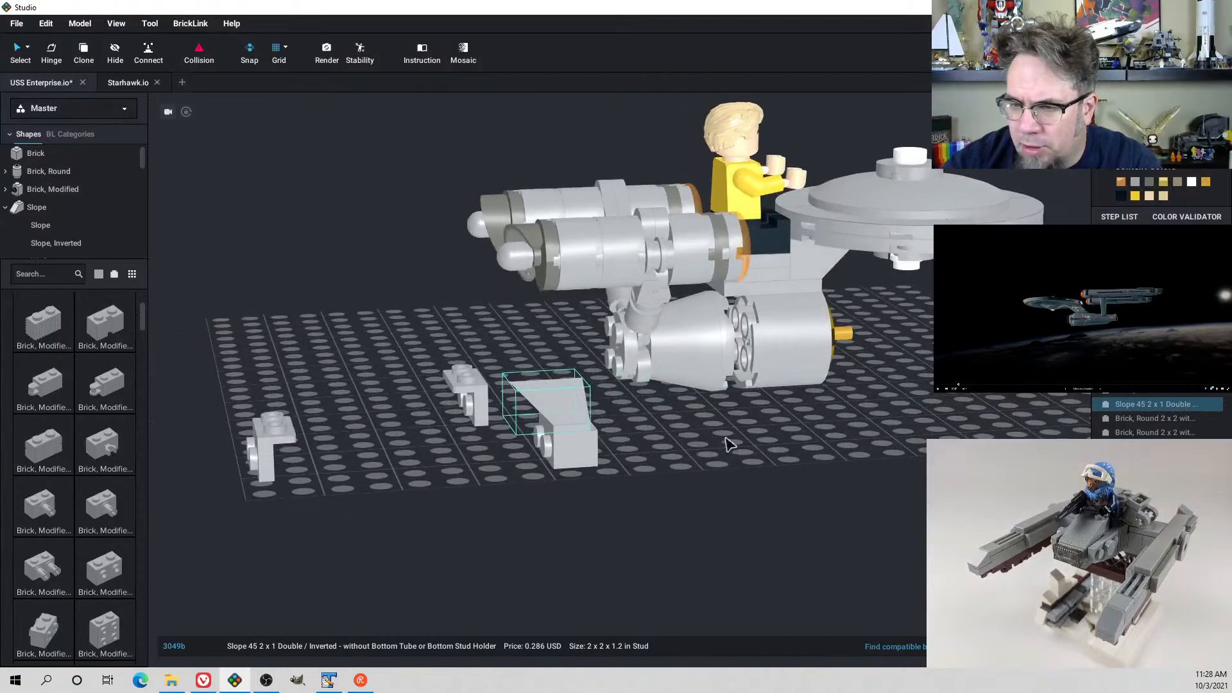
pyautogui.moveTo(516, 377); pyautogui.dragTo(605, 357)
pyautogui.moveTo(608, 361); pyautogui.dragTo(595, 342, button='right')
pyautogui.click(574, 420)
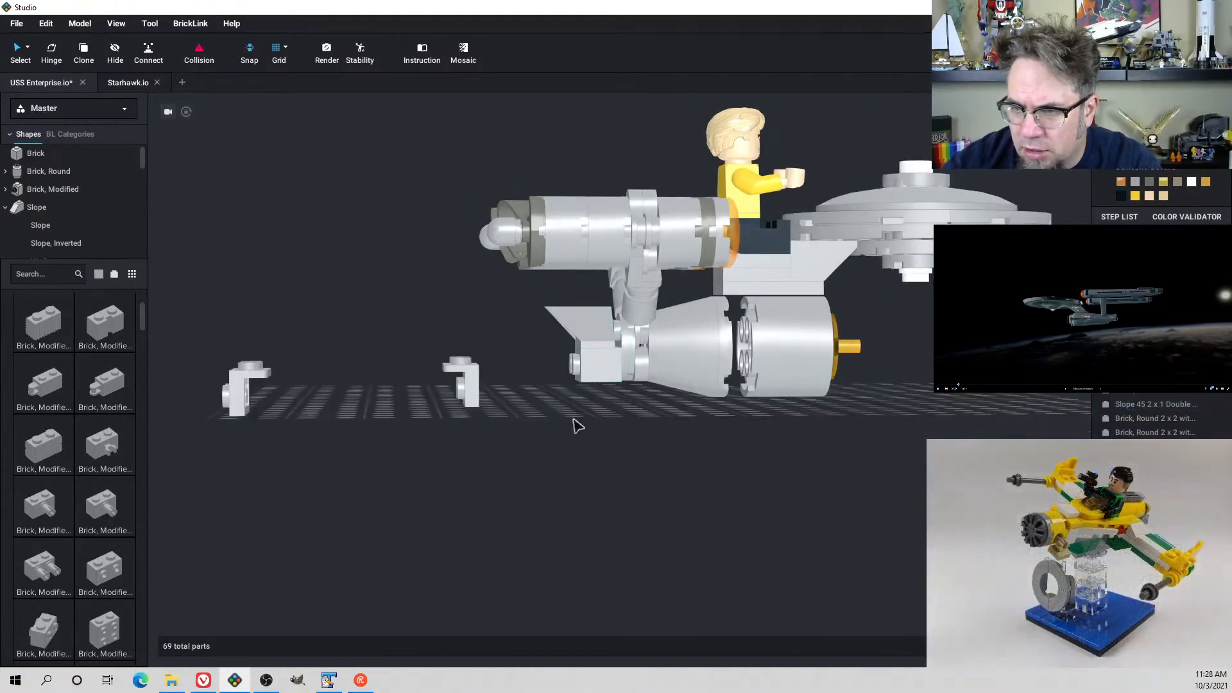
# Clear the trial brackets, modified brick and slope from the model, leaving the hull's rear round plate bare
pyautogui.moveTo(597, 434); pyautogui.dragTo(738, 444, button='right')
pyautogui.moveTo(1025, 426); pyautogui.dragTo(759, 352)
pyautogui.press('Delete')
pyautogui.moveTo(770, 360); pyautogui.dragTo(706, 348, button='right')
pyautogui.moveTo(597, 378); pyautogui.dragTo(608, 341)
pyautogui.moveTo(620, 355); pyautogui.dragTo(593, 392, button='right')
pyautogui.hotkey('ctrl', 'z')
pyautogui.hotkey('ctrl', 'z')
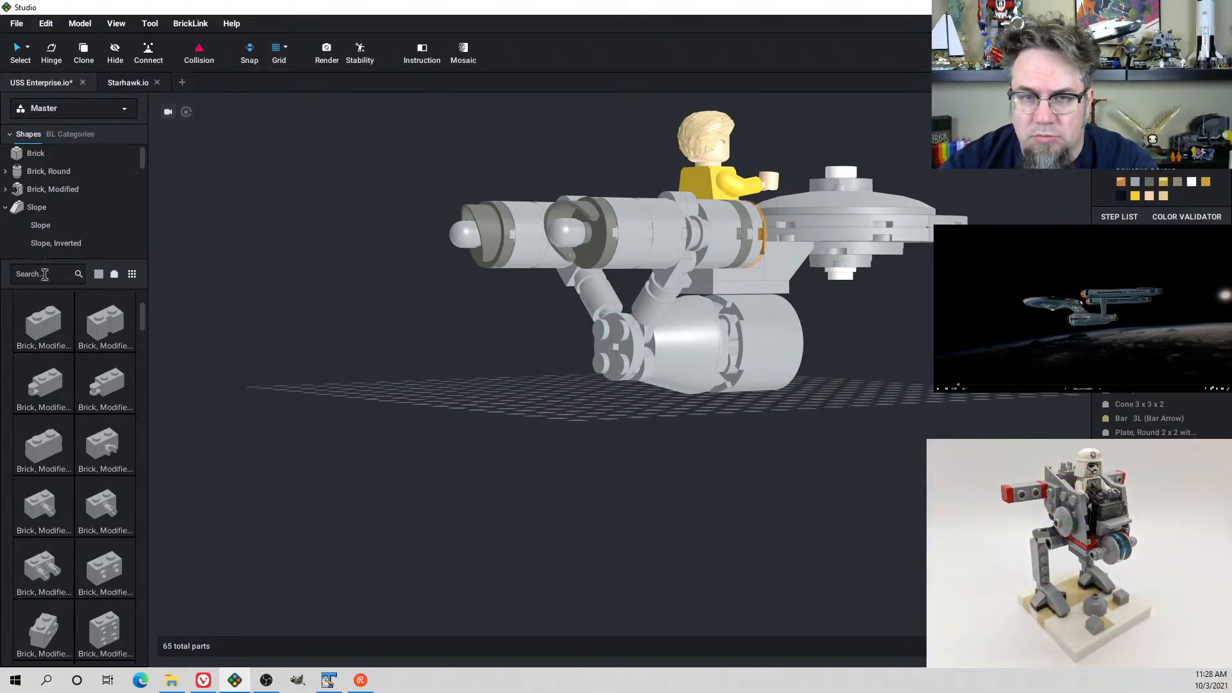
# Cover the two lower studs of the hull's rear round plate with Tile, Round 1 x 1 Quarter pieces
pyautogui.scroll(-3, 96, 215)
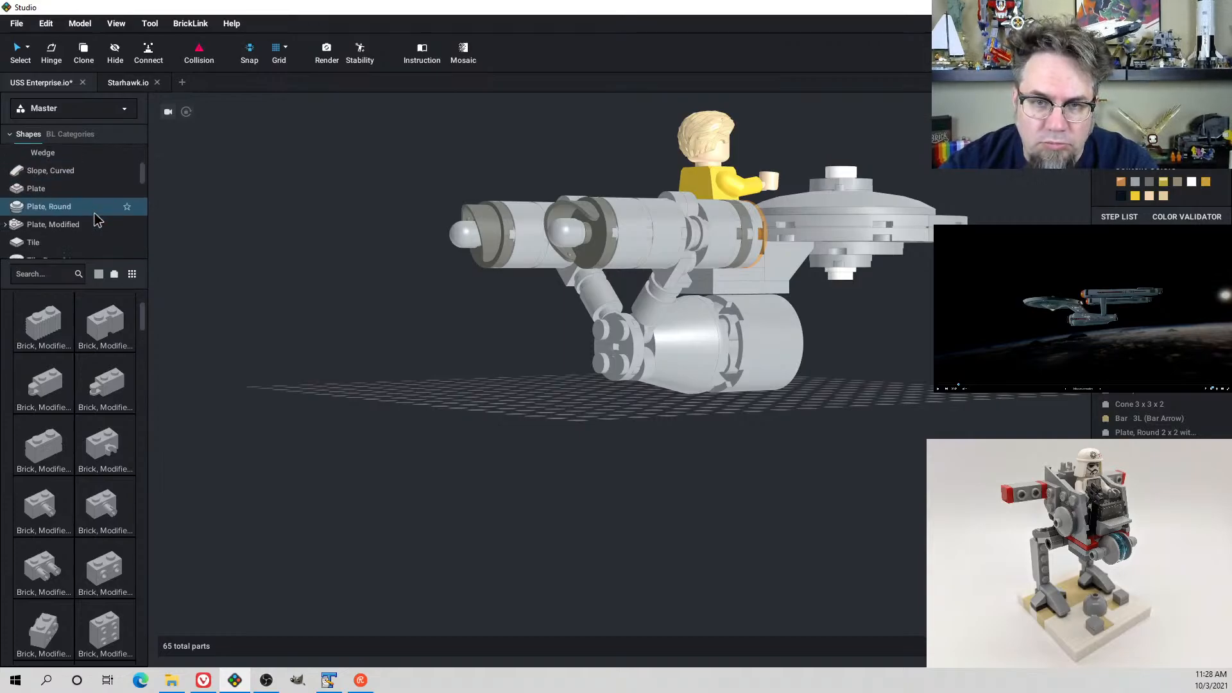
pyautogui.click(57, 237)
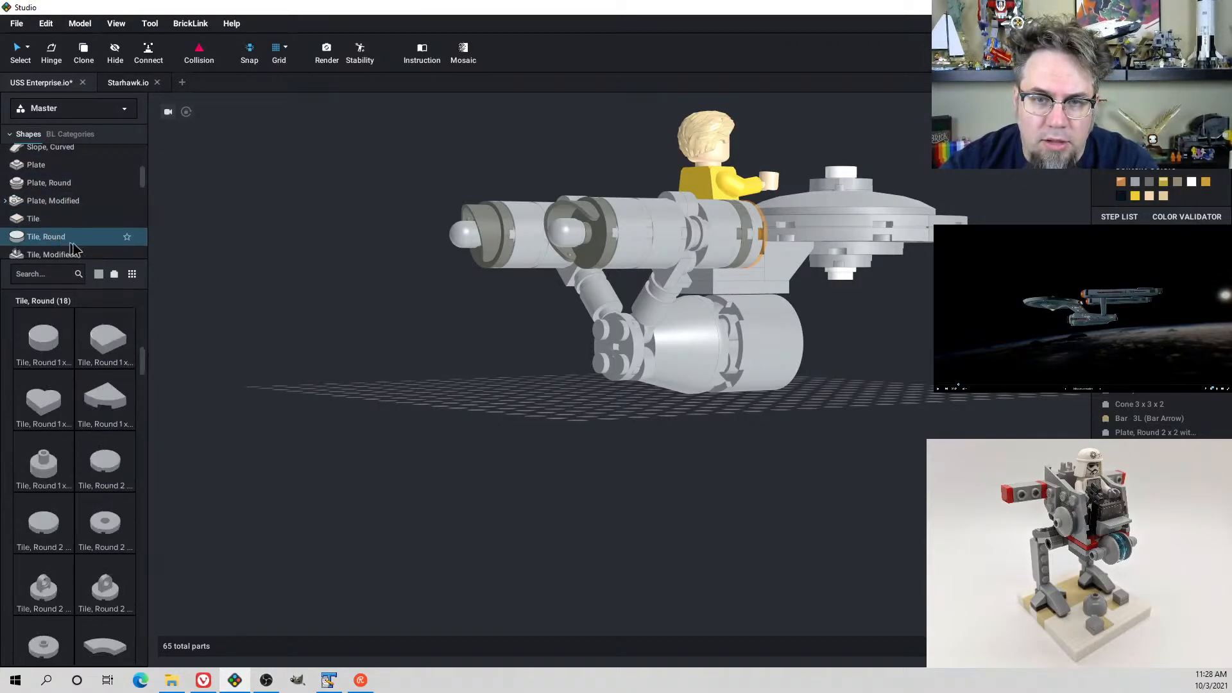
pyautogui.click(104, 407)
pyautogui.moveTo(467, 393); pyautogui.dragTo(562, 410, button='right')
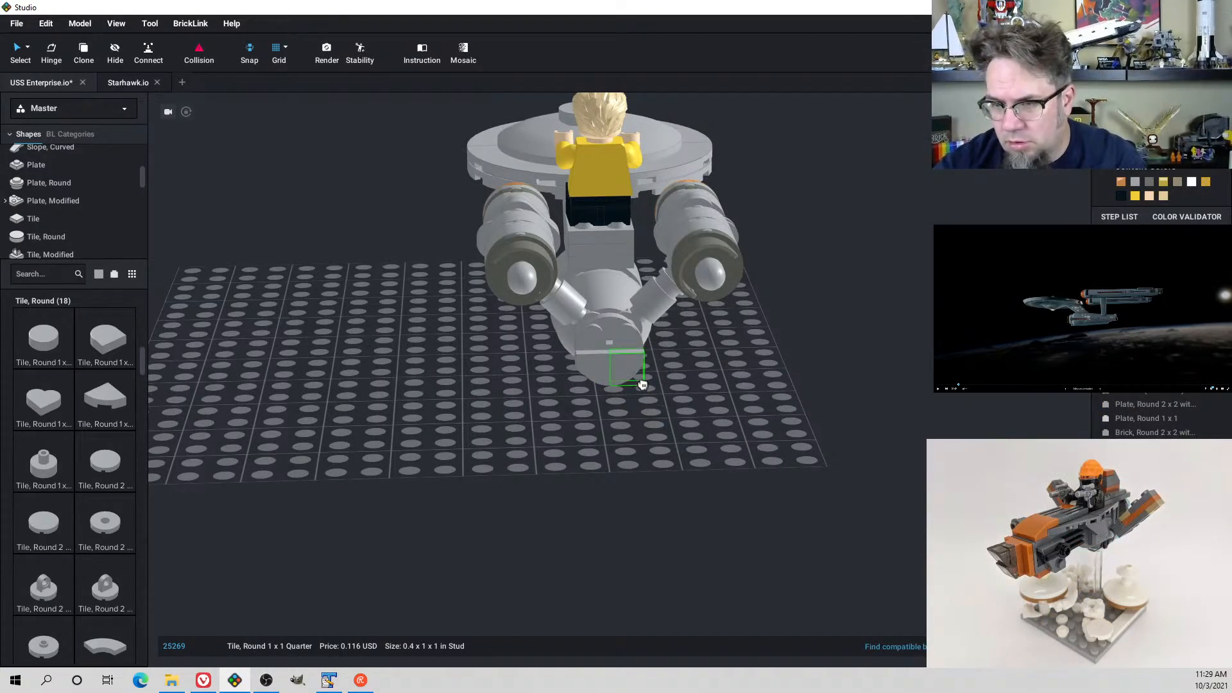
pyautogui.moveTo(647, 381); pyautogui.dragTo(603, 365, button='right')
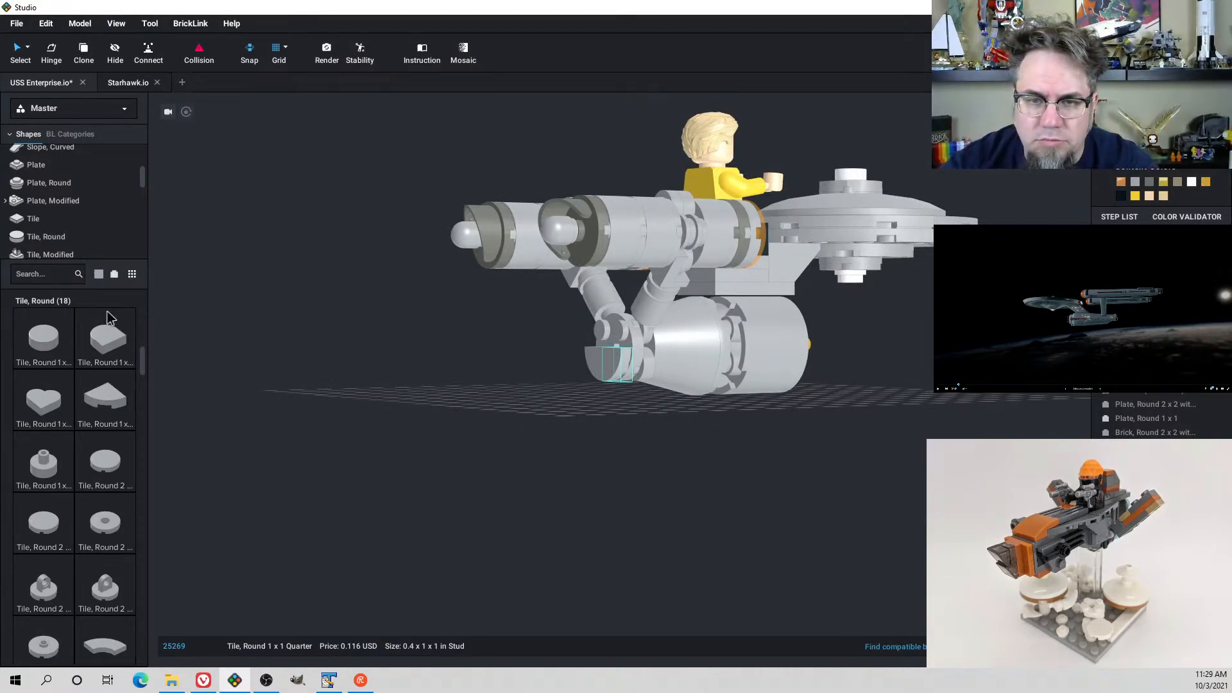
# Browse the Brick, Round and Brick parts for a piece to finish the upper half of the hull's rear end
pyautogui.scroll(3, 74, 192)
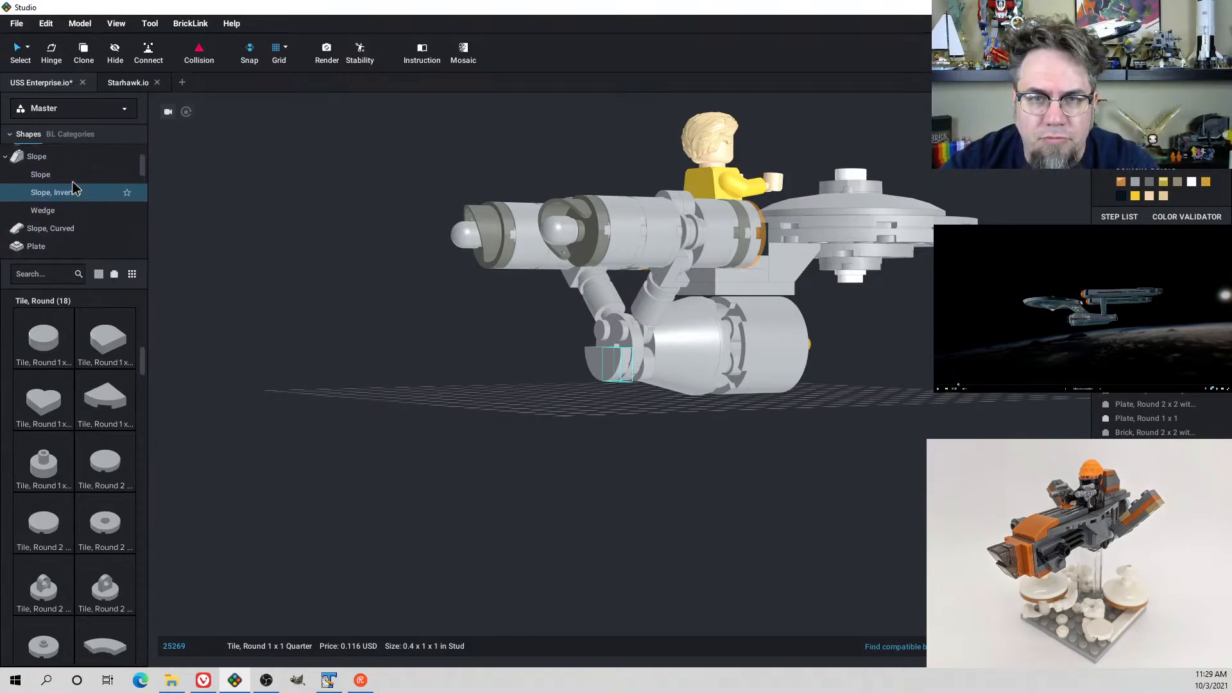
pyautogui.scroll(3, 73, 189)
pyautogui.click(74, 171)
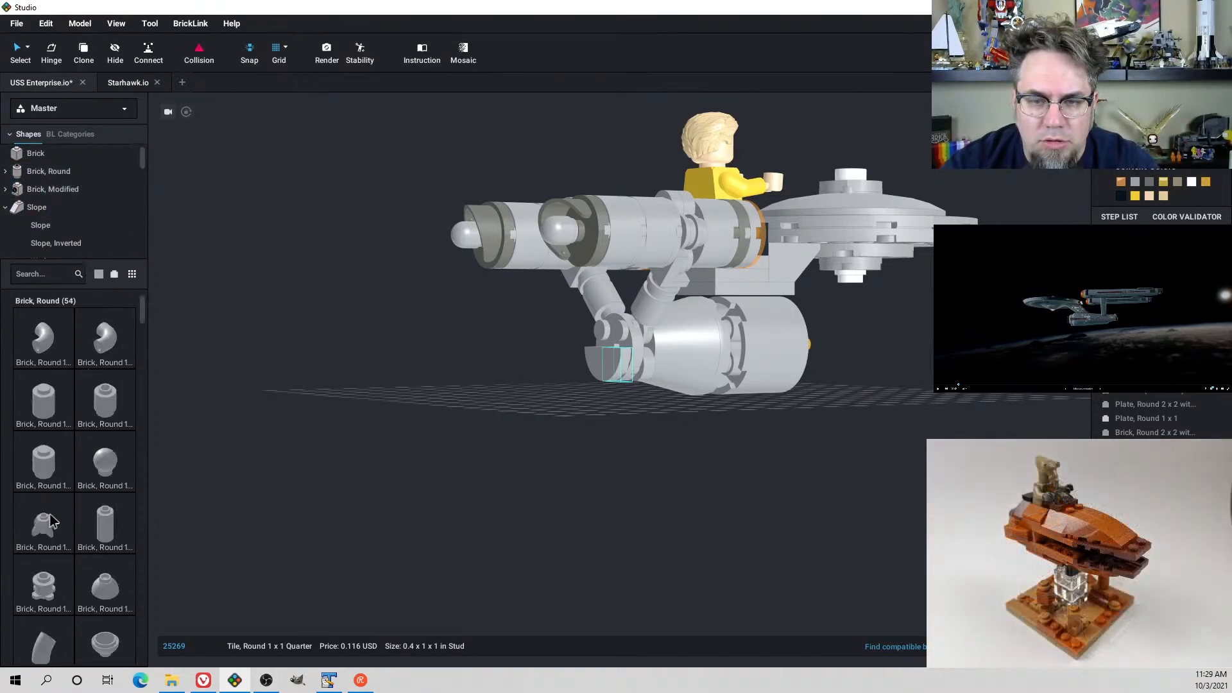
pyautogui.scroll(-5, 60, 506)
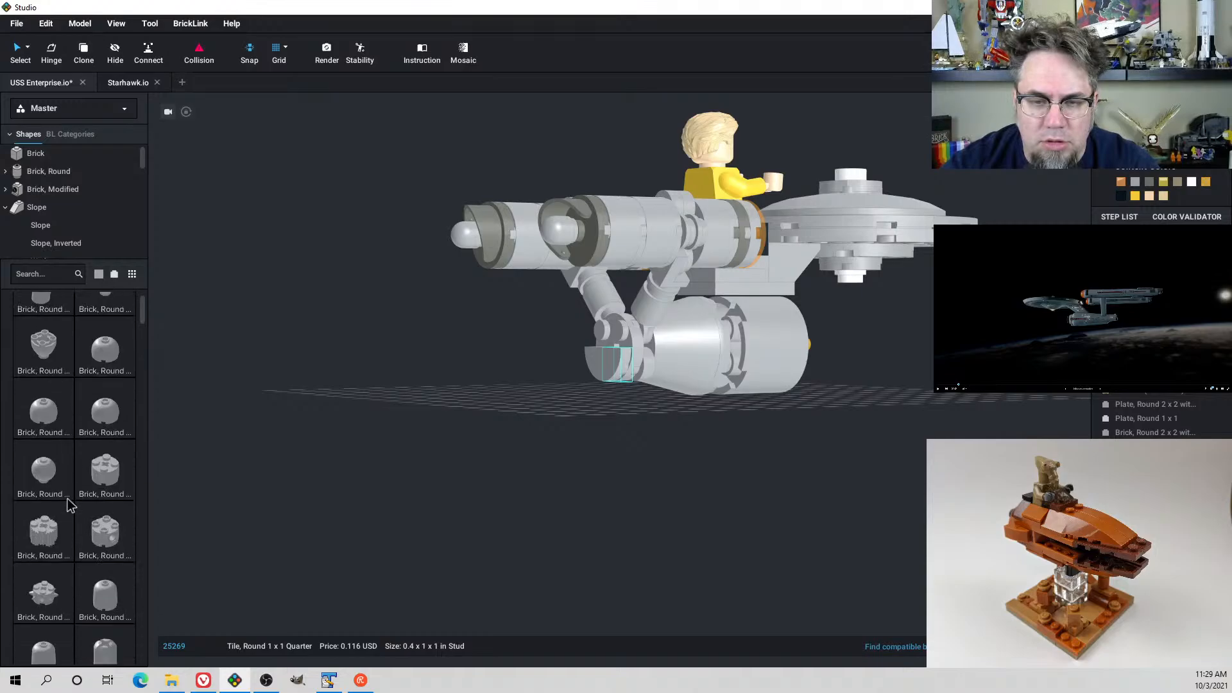
pyautogui.scroll(-6, 69, 504)
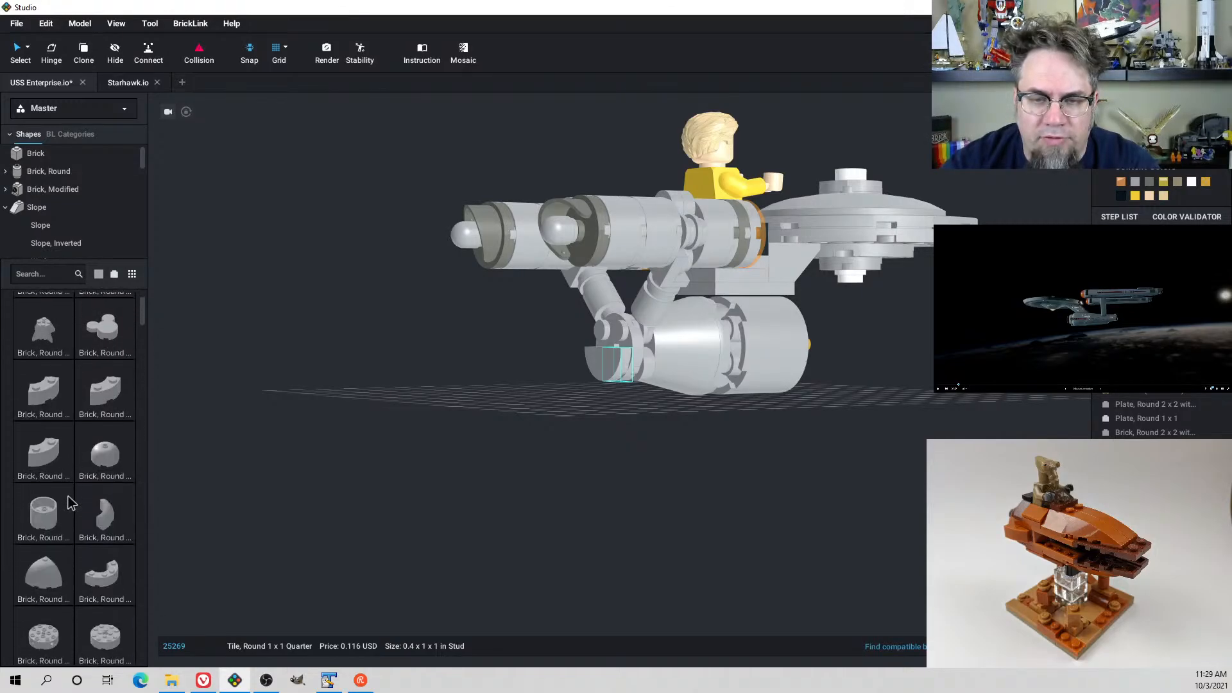
pyautogui.scroll(-3, 71, 504)
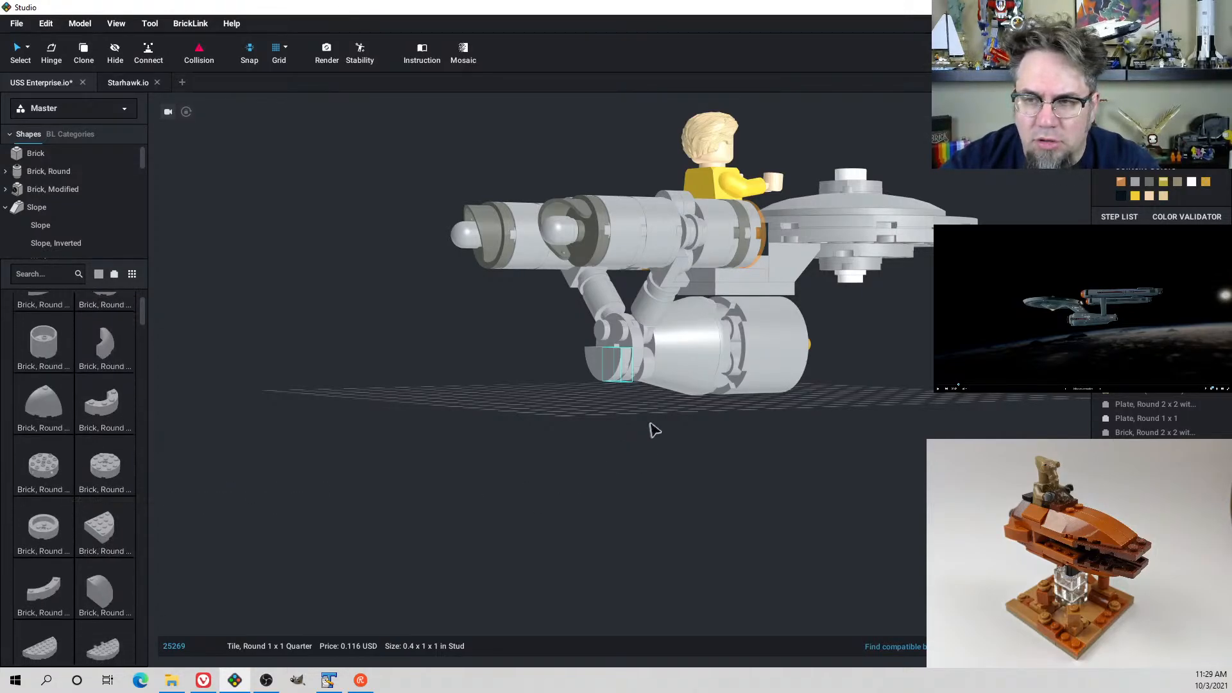
pyautogui.moveTo(591, 338); pyautogui.dragTo(629, 387, button='right')
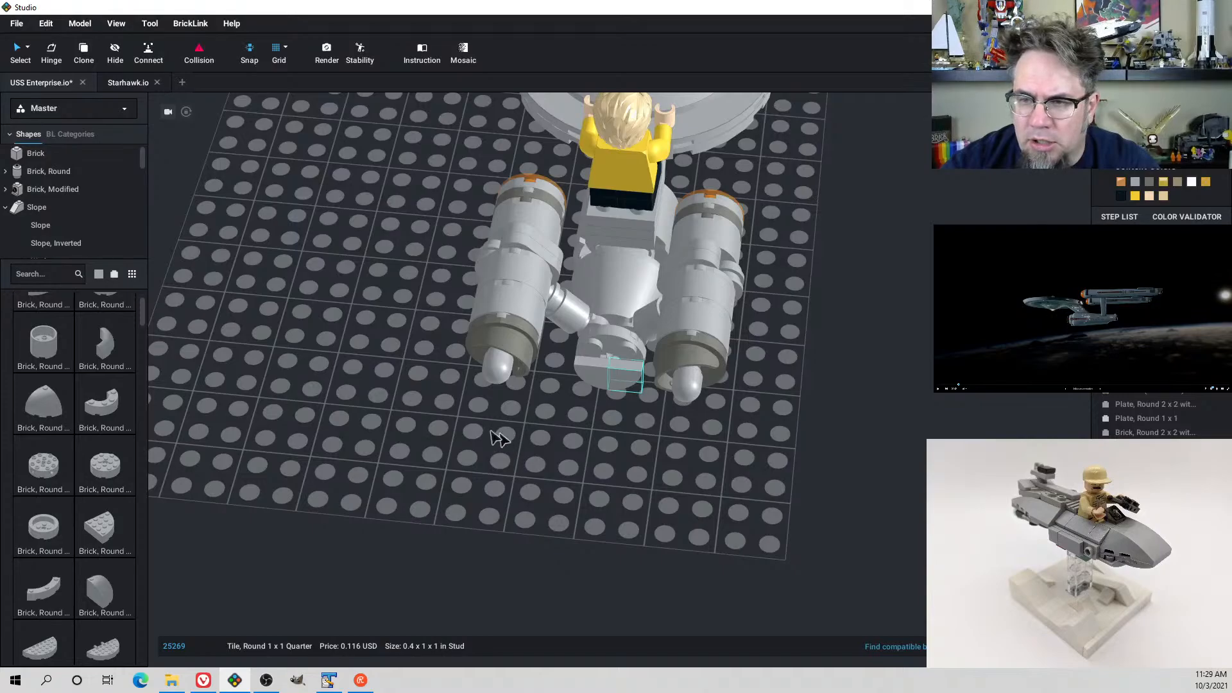
pyautogui.scroll(-5, 109, 424)
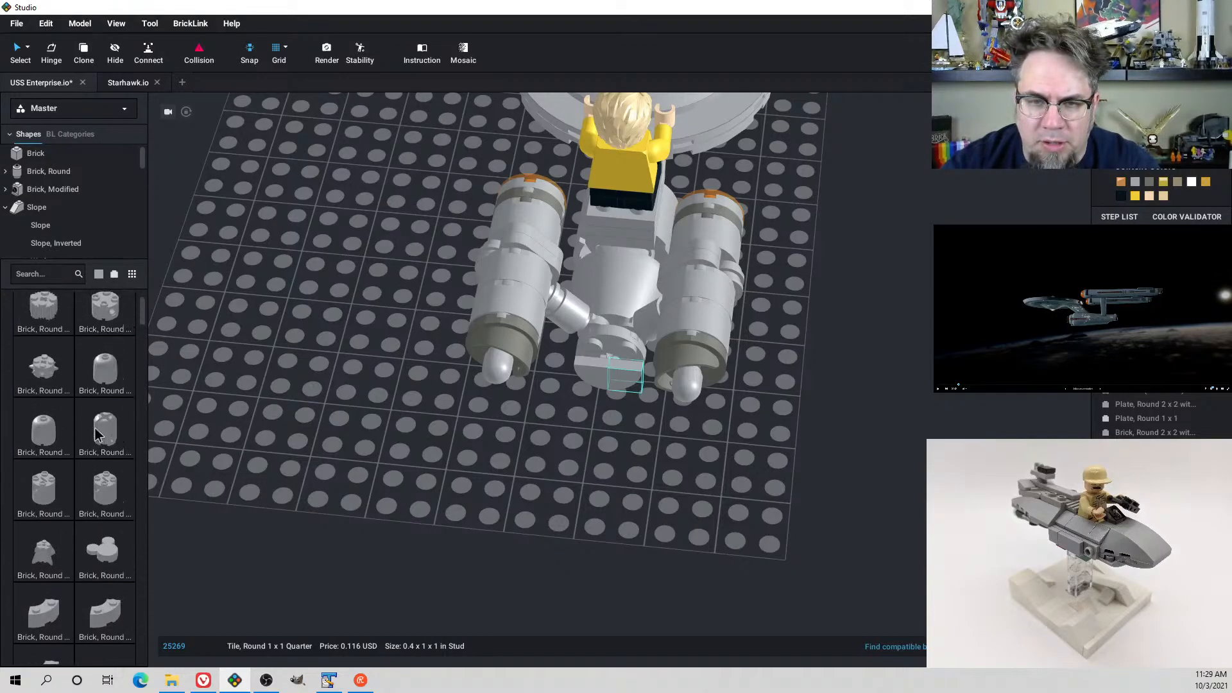
pyautogui.scroll(6, 95, 434)
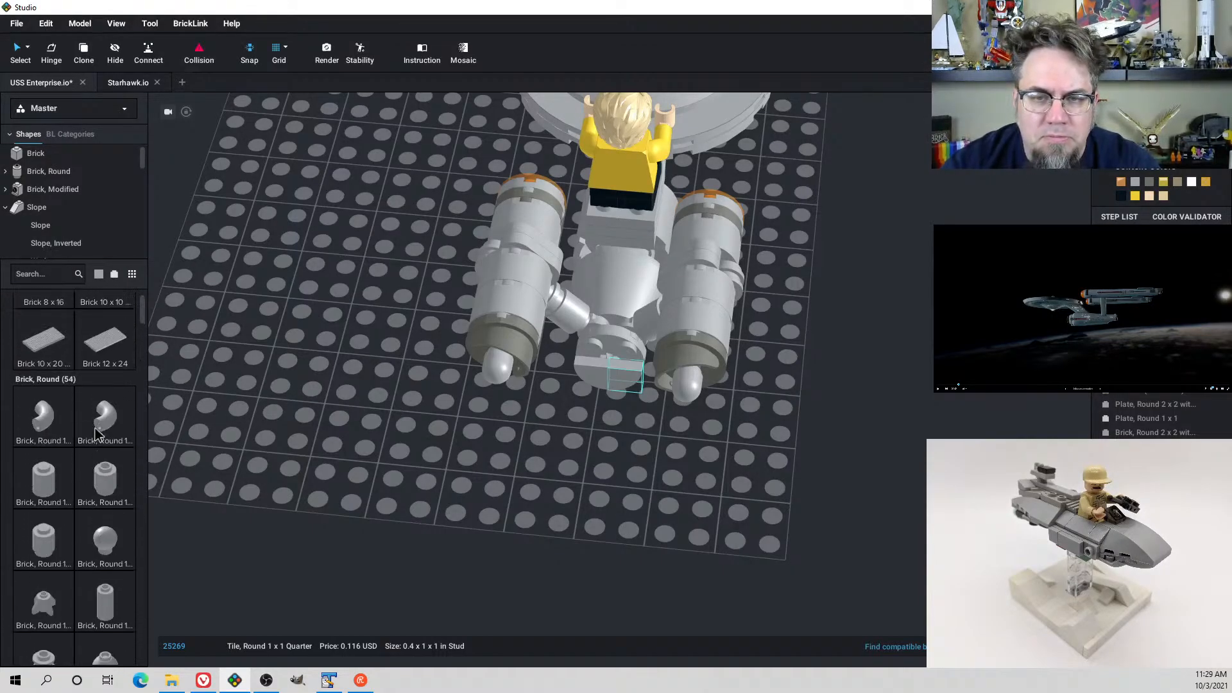
pyautogui.scroll(3, 95, 434)
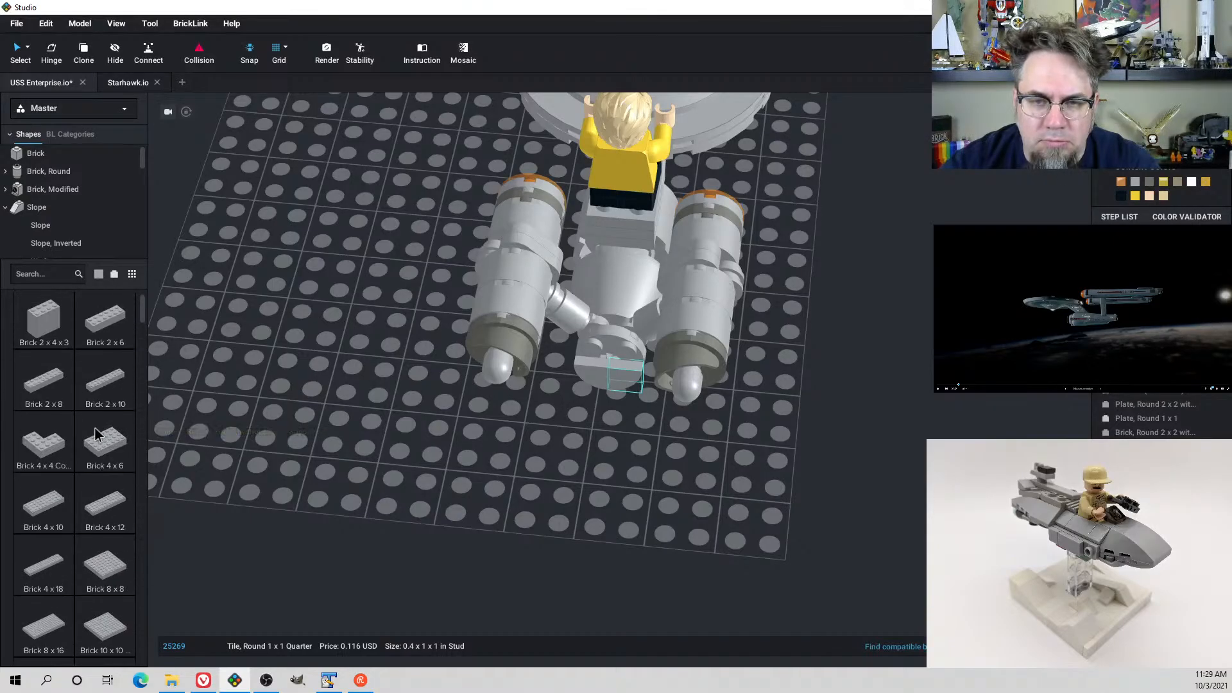
pyautogui.moveTo(555, 461); pyautogui.dragTo(380, 231, button='right')
# Try two Slope 30 1 x 1 x 2/3 pieces side by side on the upper studs of the hull's rear round plate
pyautogui.click(76, 228)
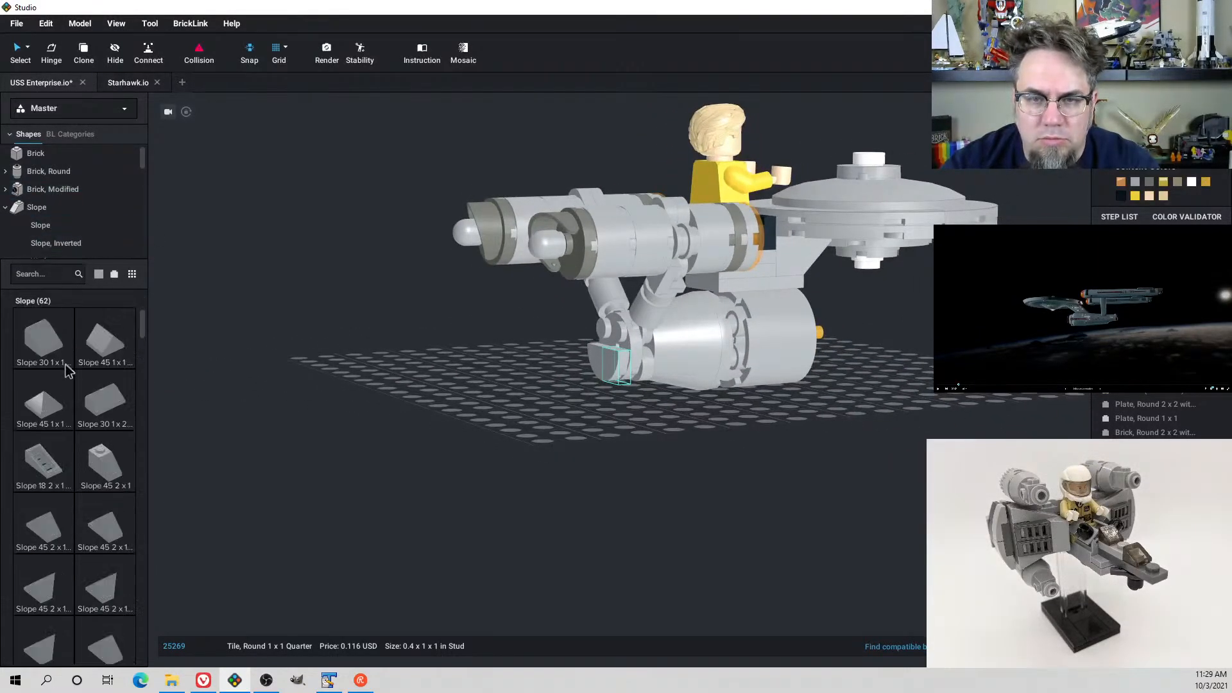
pyautogui.click(287, 374)
pyautogui.moveTo(287, 374); pyautogui.dragTo(29, 343, button='right')
pyautogui.click(49, 347)
pyautogui.moveTo(426, 401); pyautogui.dragTo(507, 419, button='right')
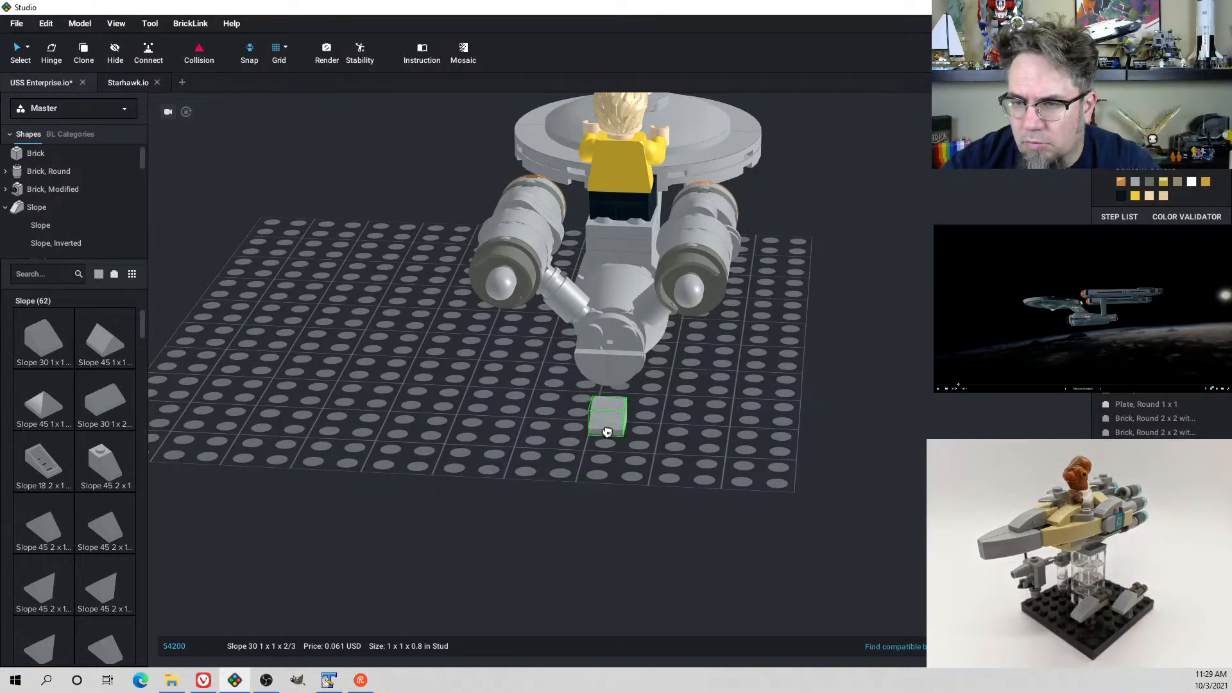
pyautogui.click(595, 340)
pyautogui.moveTo(595, 339)
pyautogui.mouseDown(button='right')
pyautogui.moveTo(593, 351)
pyautogui.moveTo(595, 338)
pyautogui.mouseUp(button='right')
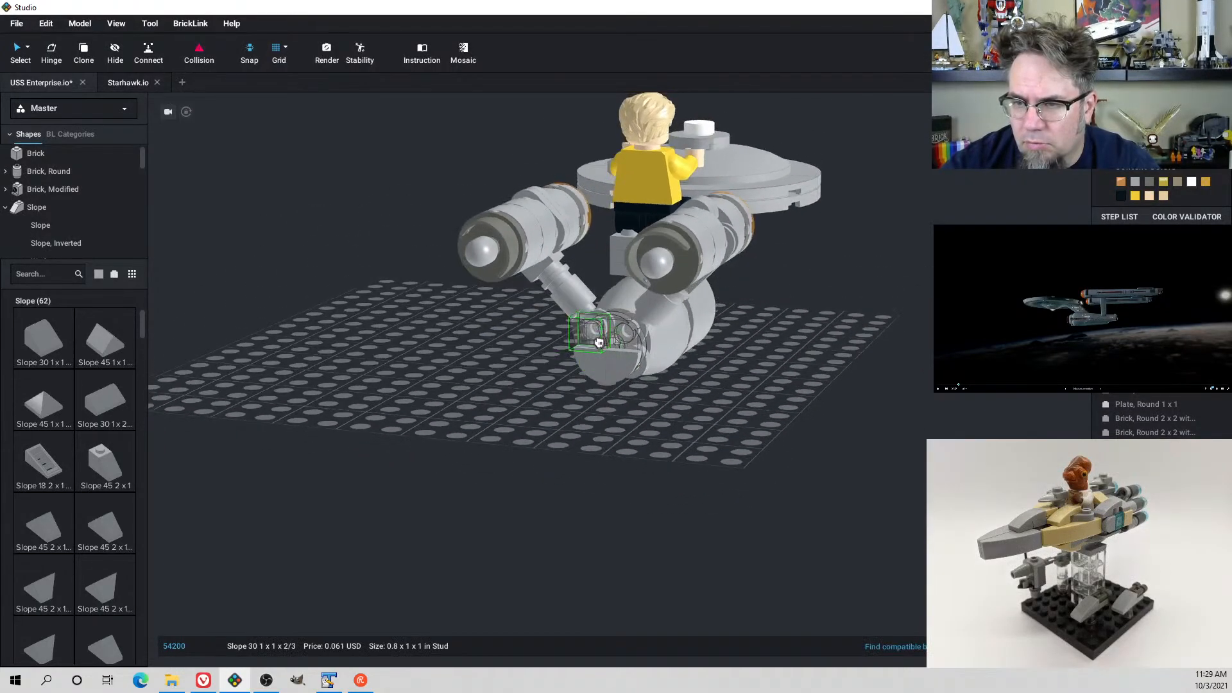
pyautogui.hotkey('ctrl', 'v')
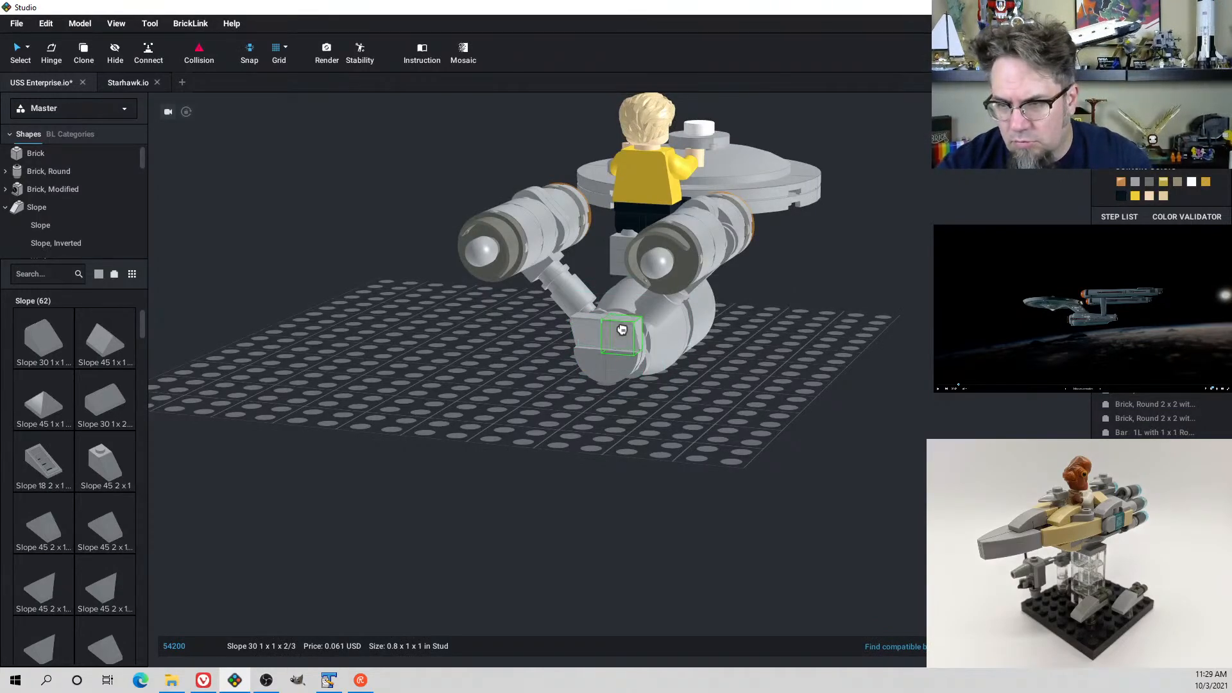
# Select both small slopes on the hull's rear end and remove them
pyautogui.moveTo(649, 364); pyautogui.dragTo(624, 376, button='right')
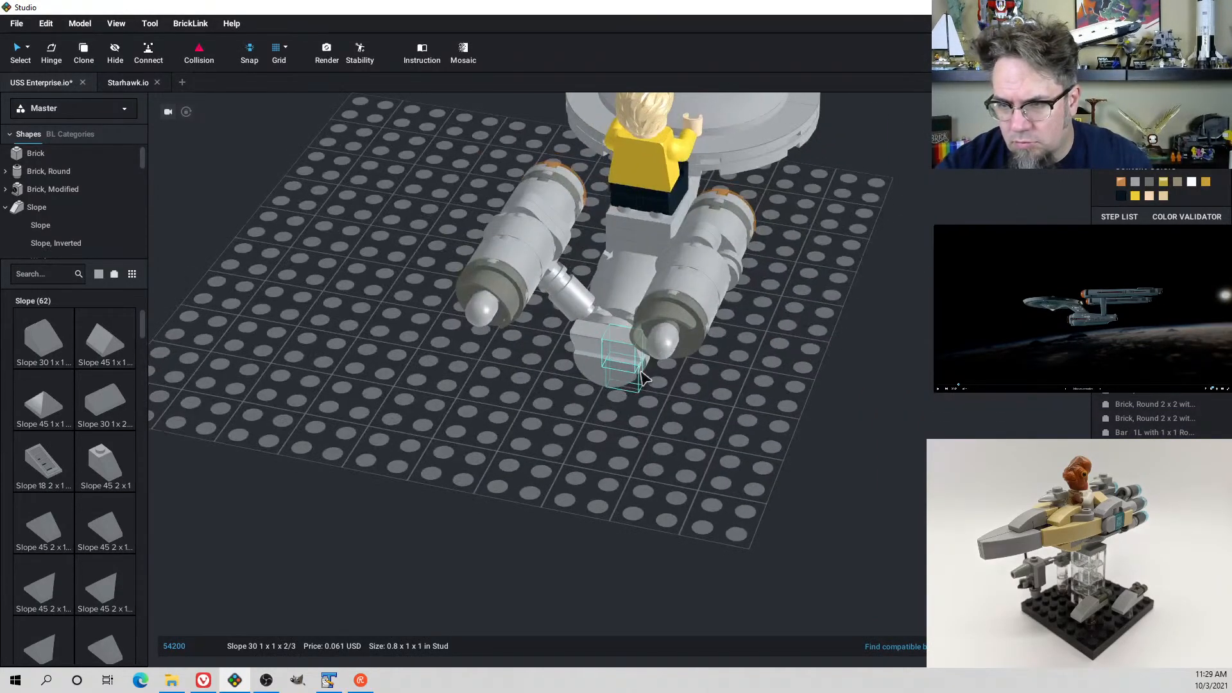
pyautogui.click(588, 339)
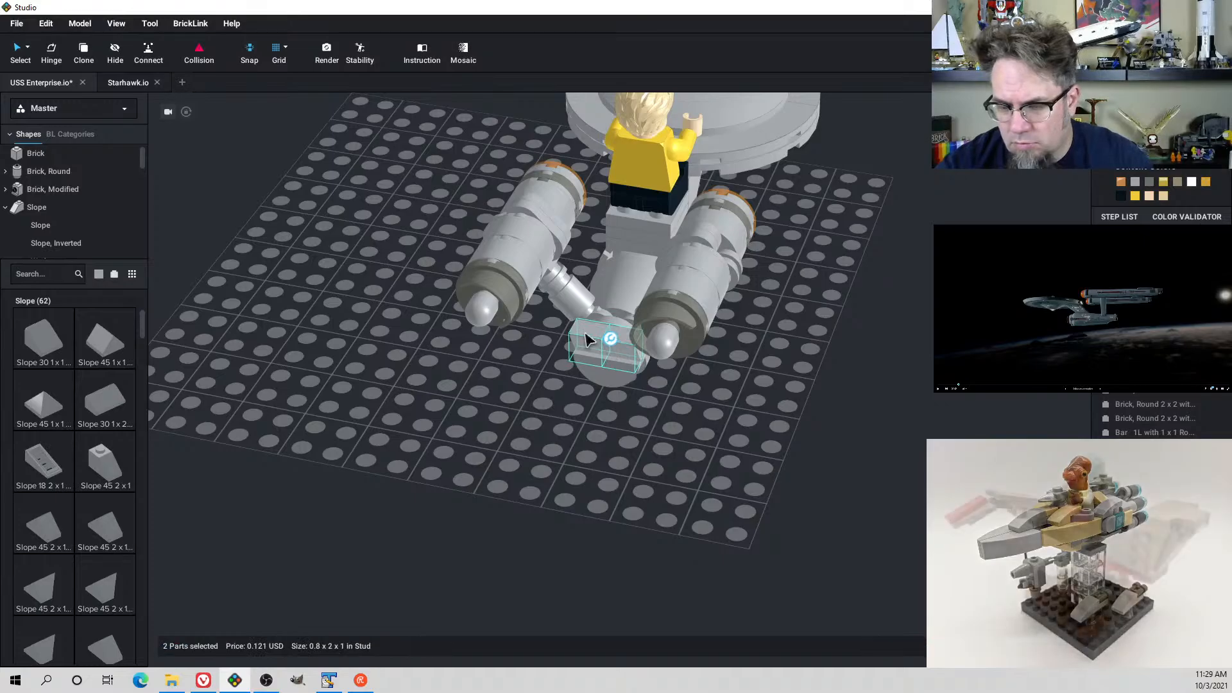
pyautogui.click(587, 393)
pyautogui.moveTo(588, 393); pyautogui.dragTo(570, 386, button='right')
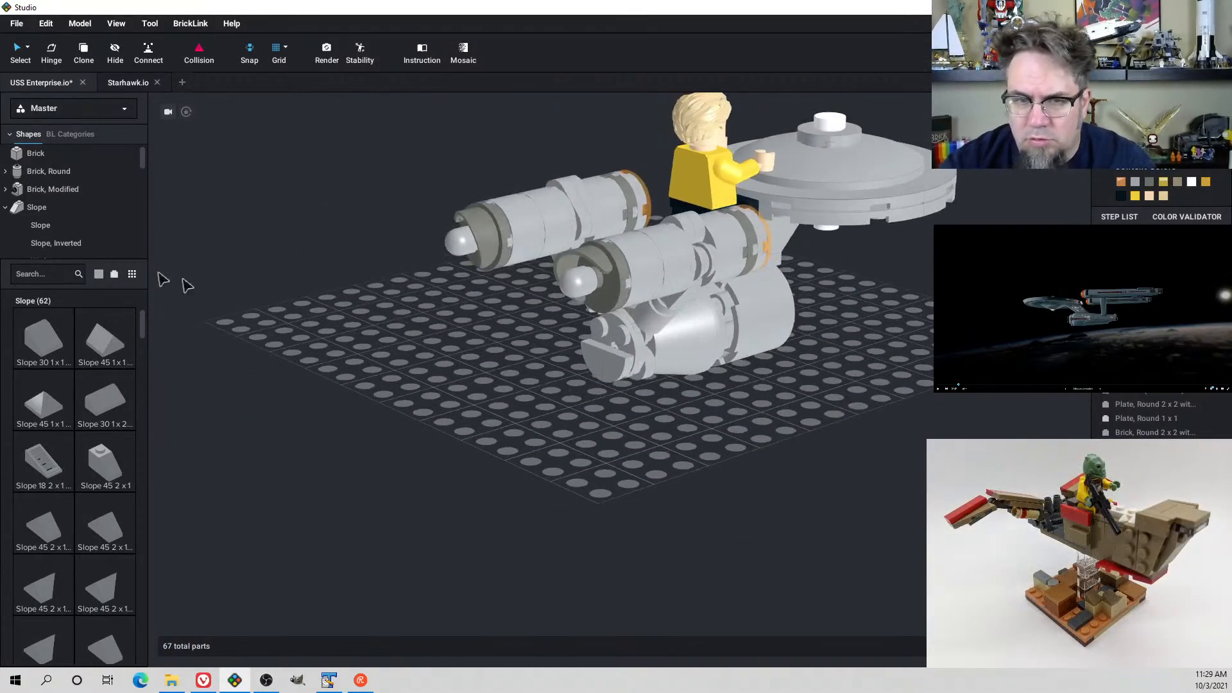
# Seat a Plate, Round 1 x 2 with Two Open Studs on the upper studs at the hull's rear end
pyautogui.click(704, 239)
pyautogui.moveTo(704, 239); pyautogui.dragTo(578, 349)
pyautogui.moveTo(570, 347); pyautogui.dragTo(610, 357, button='right')
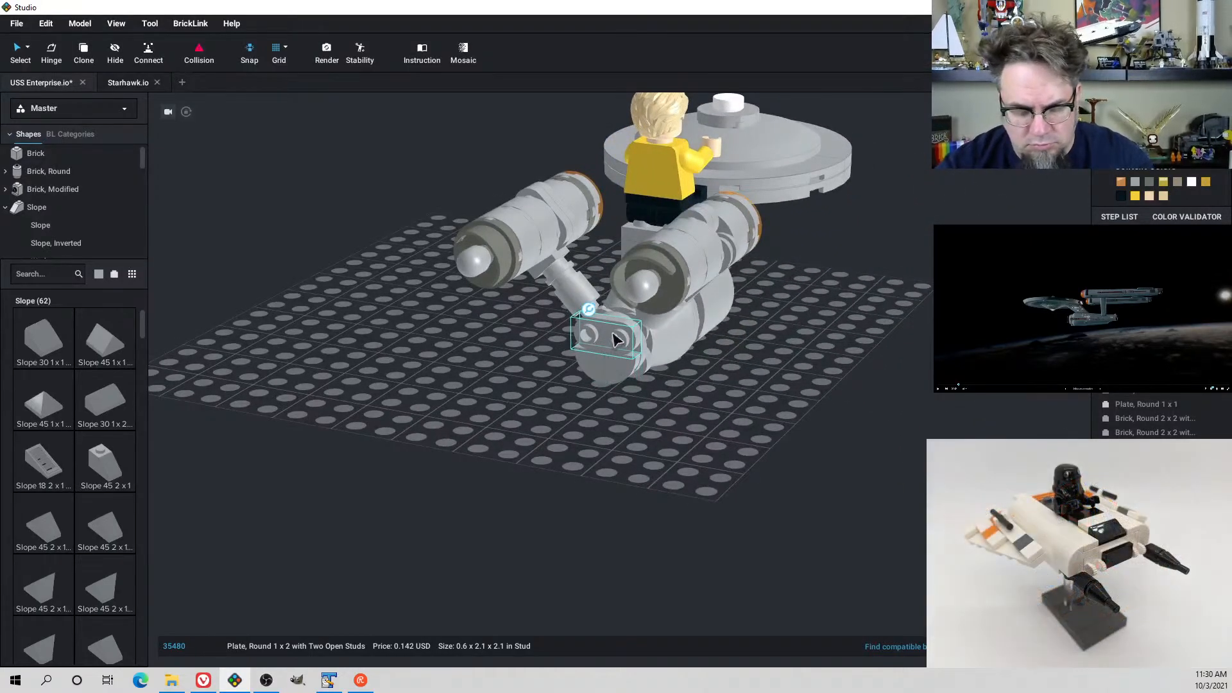
pyautogui.moveTo(609, 349); pyautogui.dragTo(609, 347)
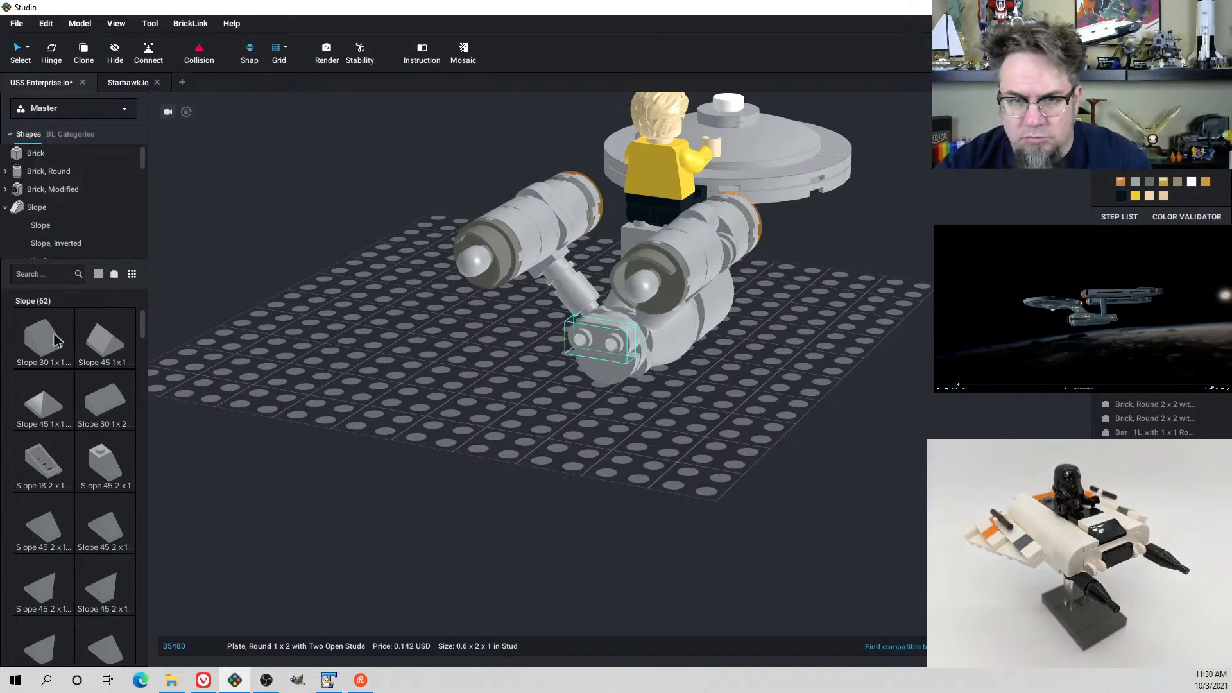
# Try two Slope 30 1 x 1 x 2/3 pieces on the round 1 x 2 plate at the hull's rear end
pyautogui.moveTo(54, 340); pyautogui.dragTo(602, 369)
pyautogui.moveTo(602, 369); pyautogui.dragTo(570, 355, button='right')
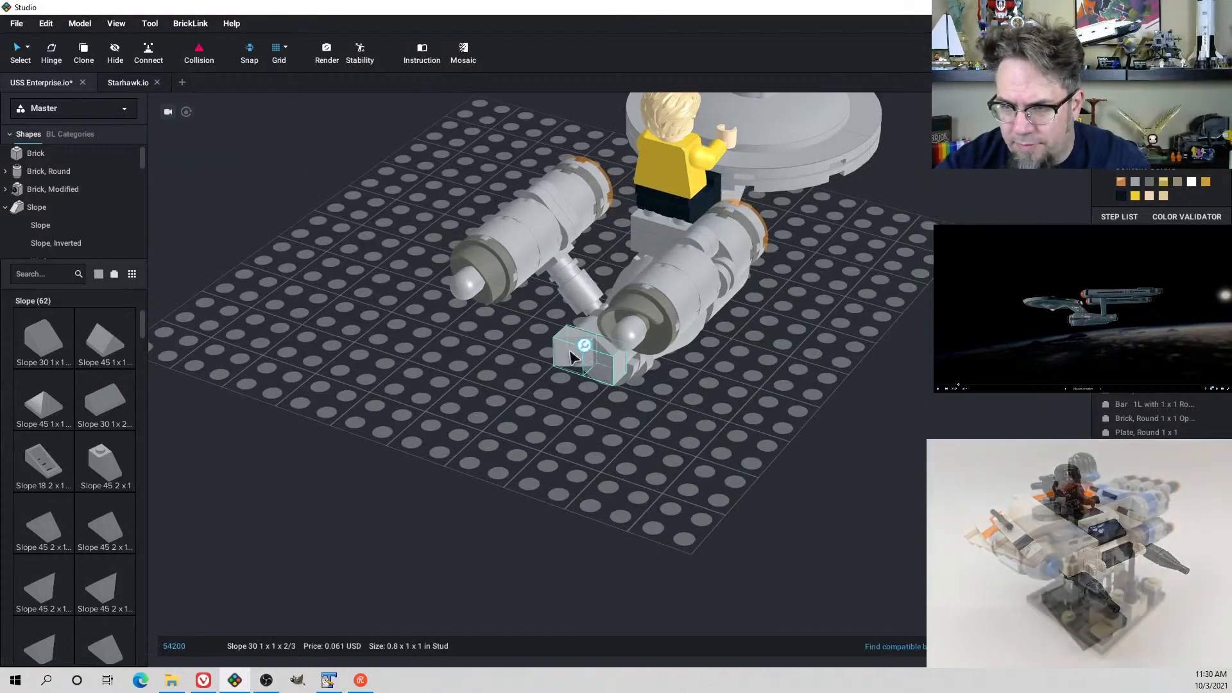
pyautogui.moveTo(601, 392); pyautogui.dragTo(624, 385)
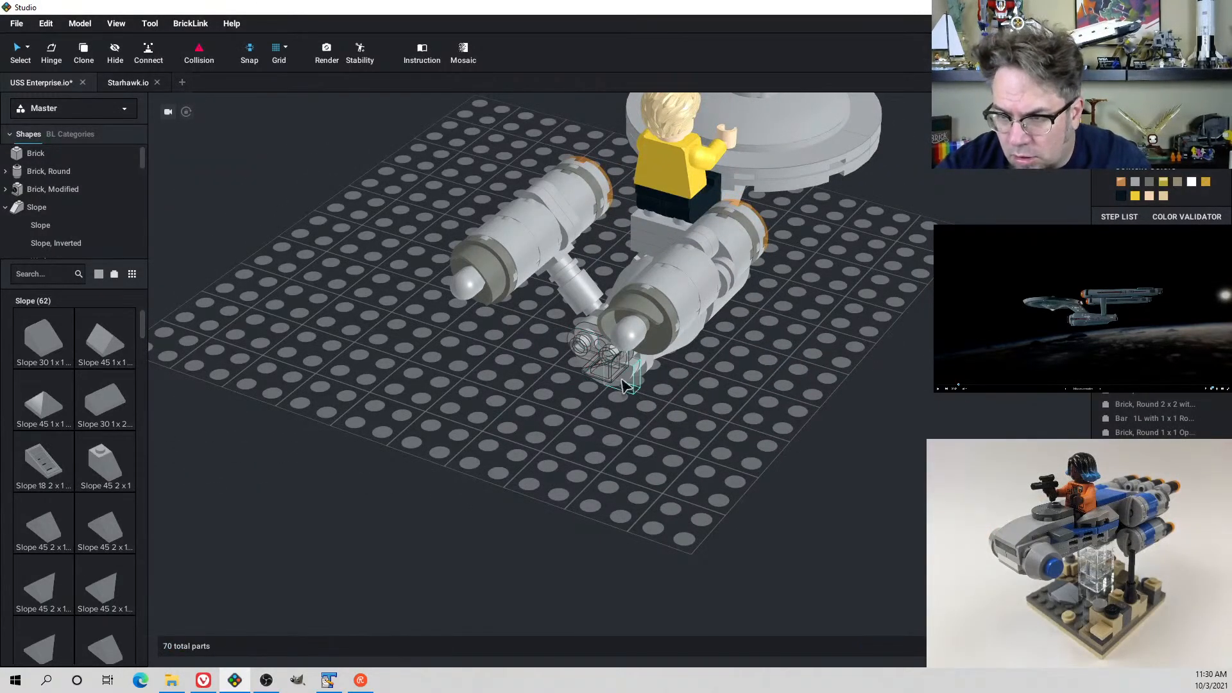
pyautogui.press('Delete')
pyautogui.moveTo(615, 380); pyautogui.dragTo(613, 414, button='right')
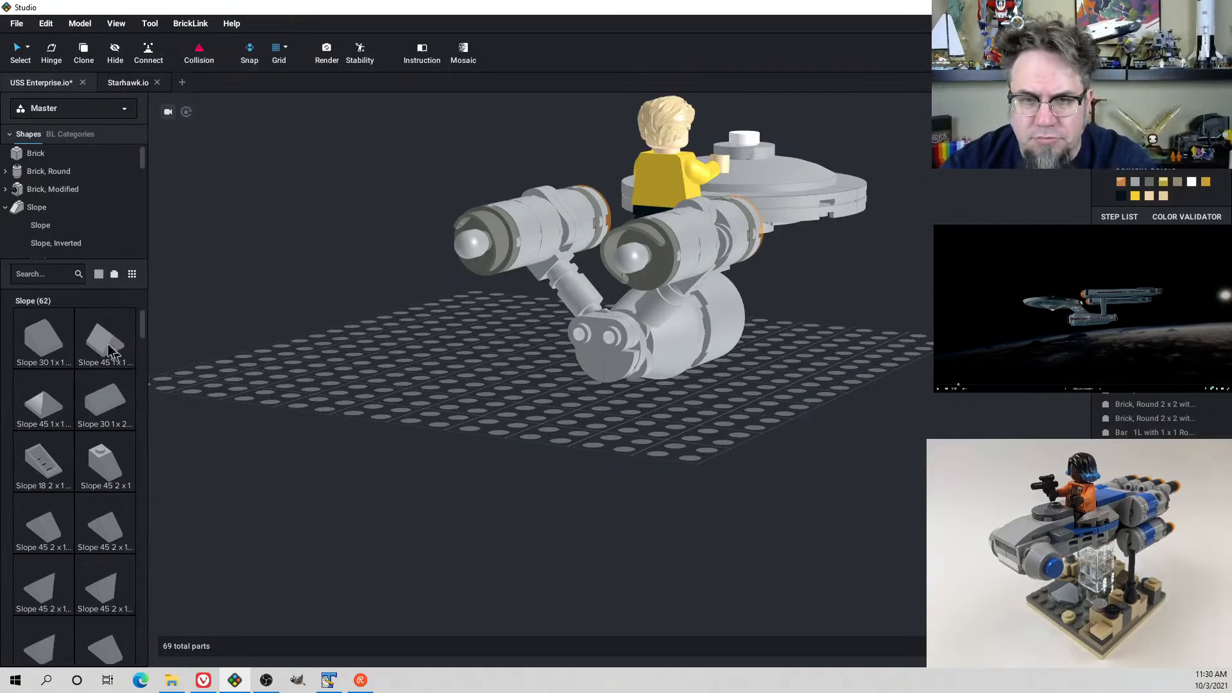
# Try out a Plate, Modified 1 x 2 jumper from the Plate, Modified parts, standing it on edge on the baseplate
pyautogui.scroll(-3, 76, 221)
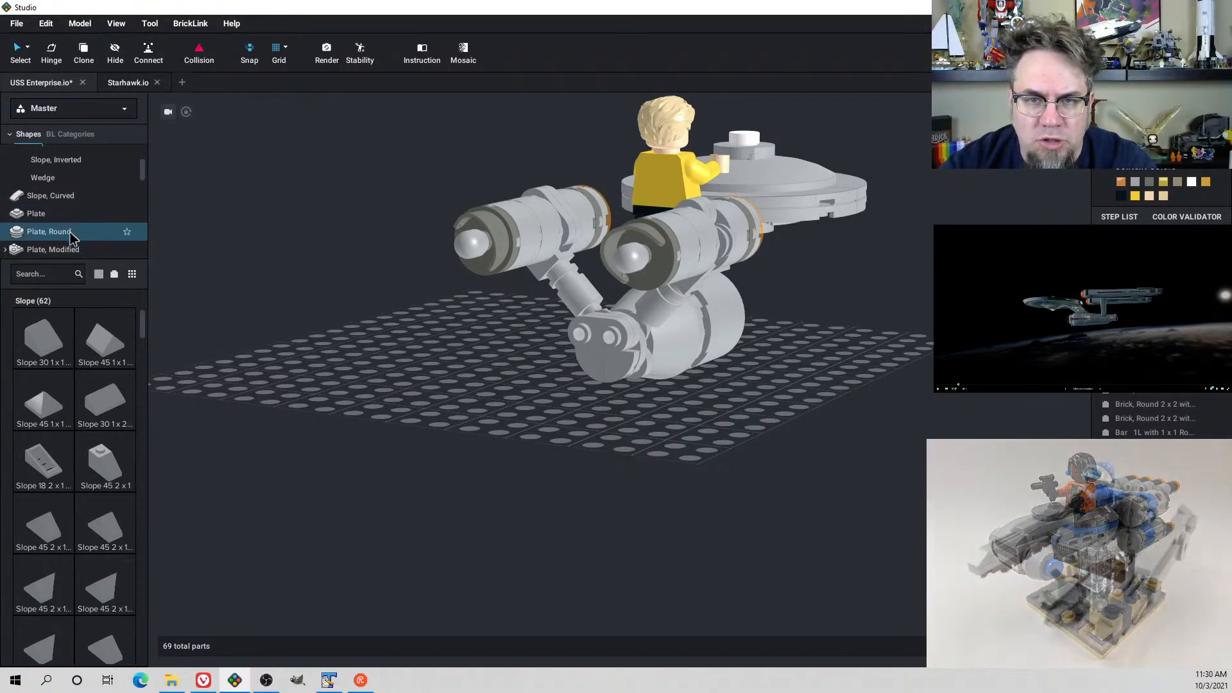
pyautogui.click(68, 249)
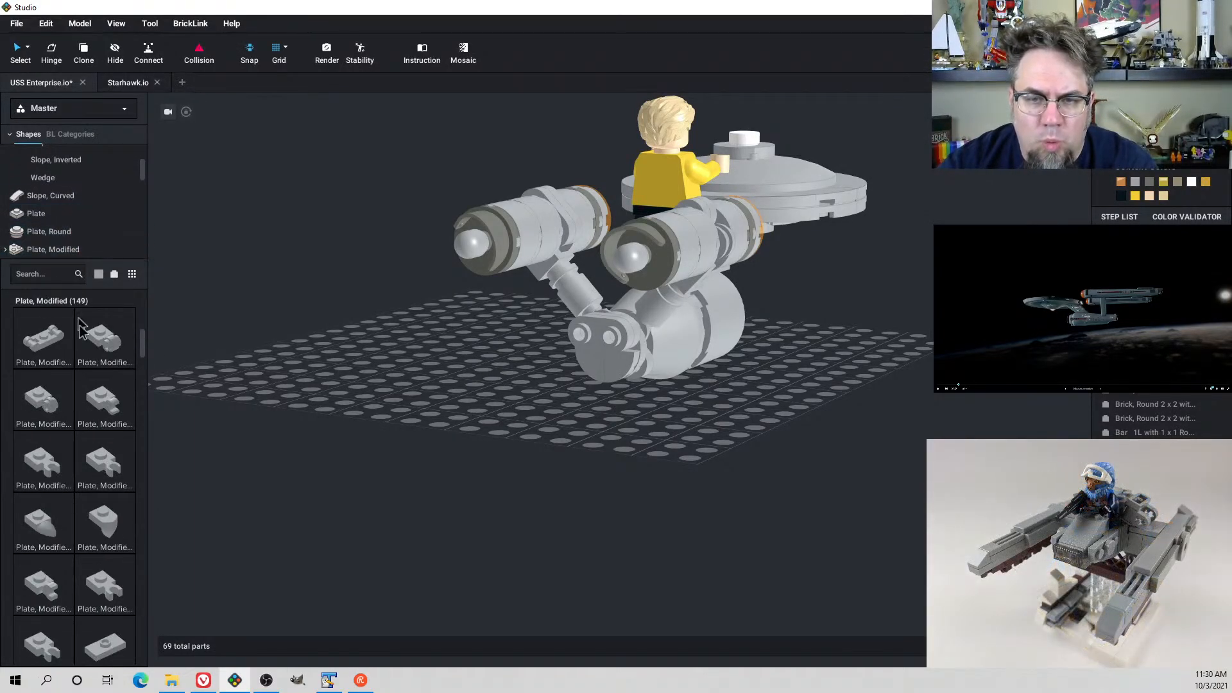
pyautogui.scroll(-5, 87, 417)
pyautogui.click(91, 503)
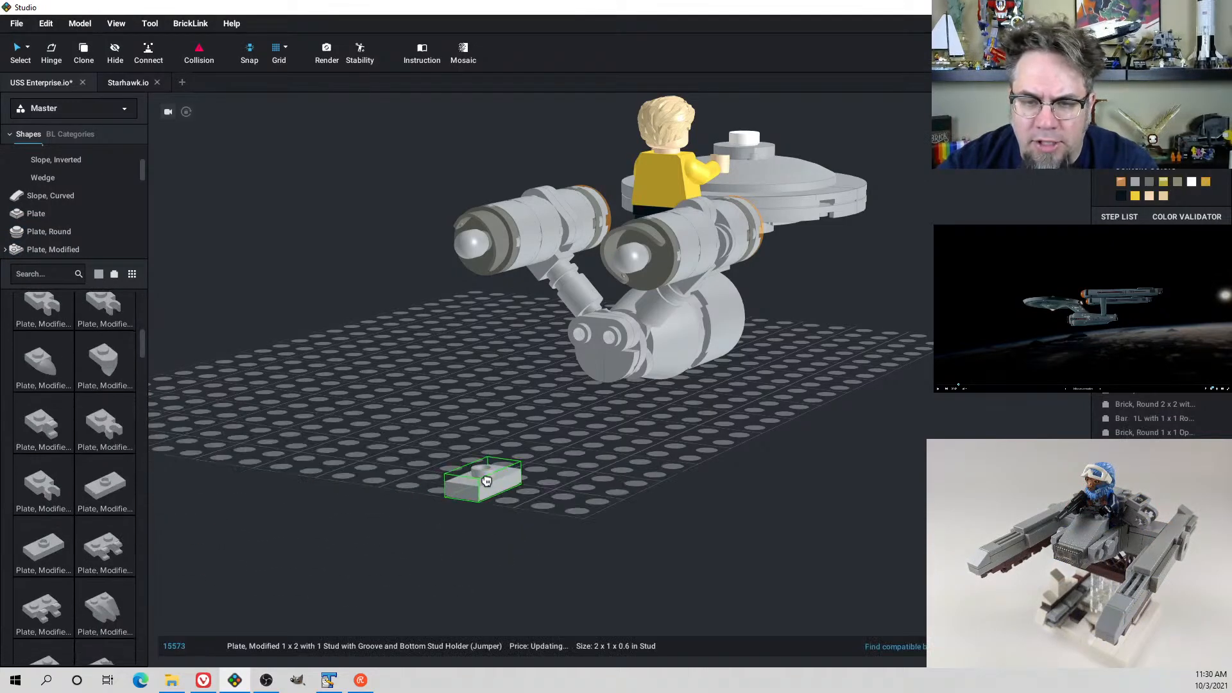
pyautogui.moveTo(561, 489); pyautogui.dragTo(568, 507, button='right')
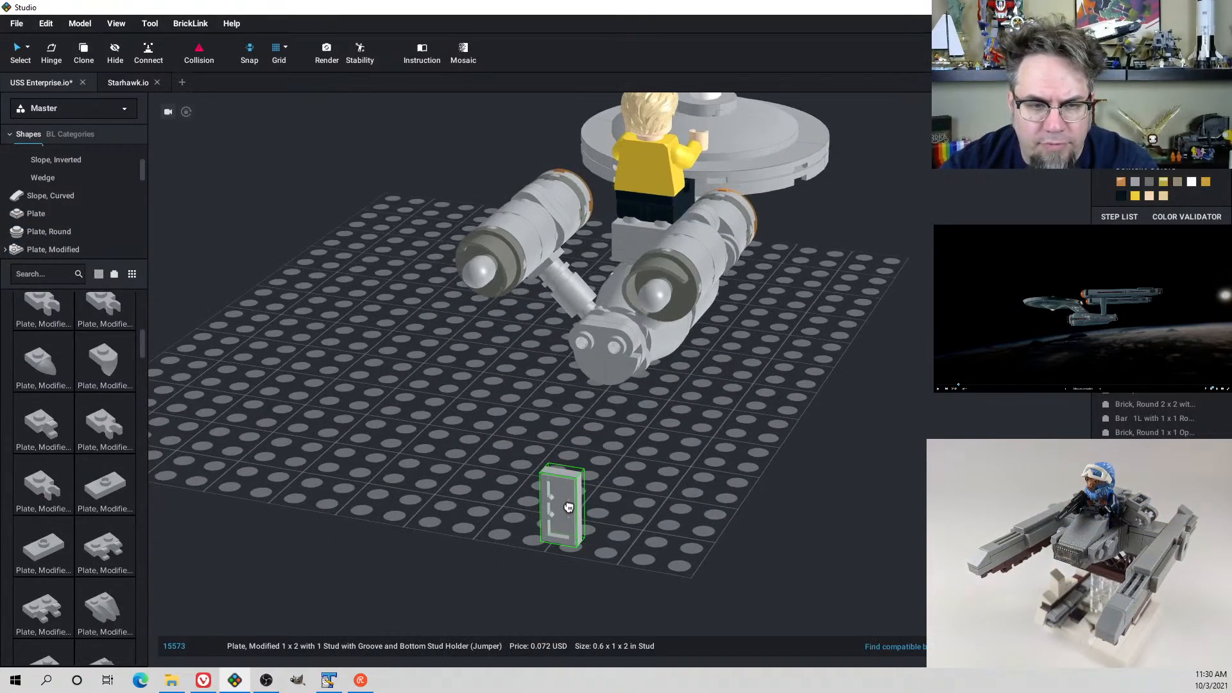
pyautogui.click(427, 473)
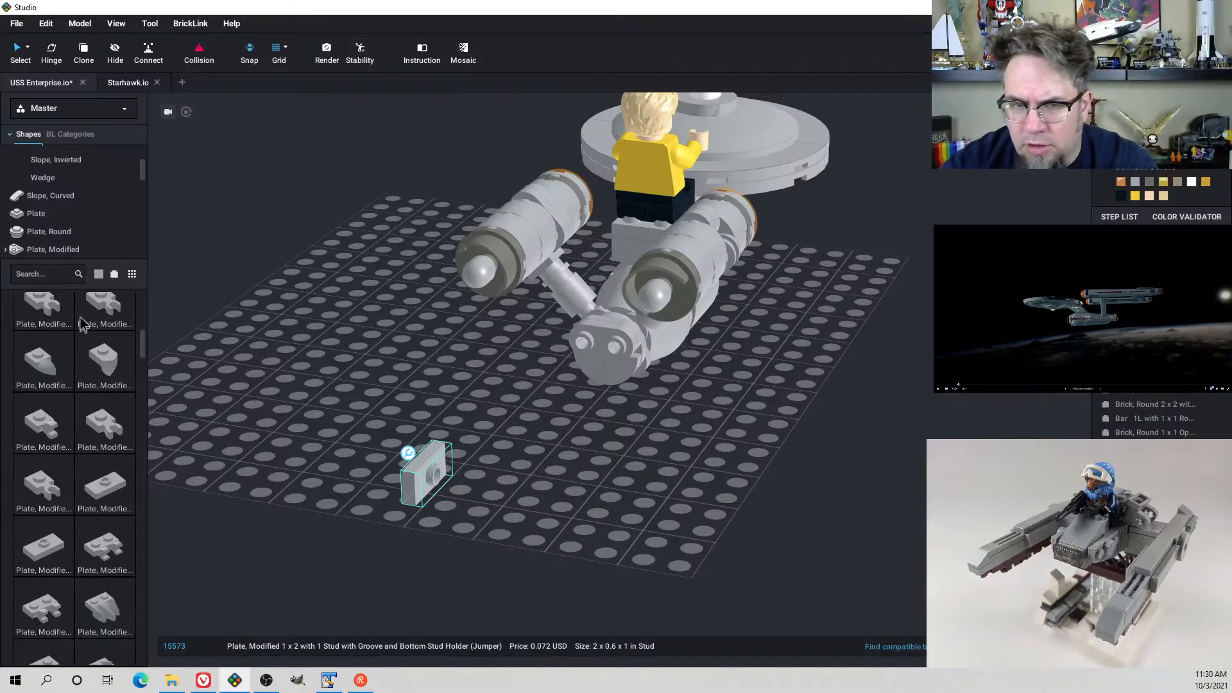
# Search the part library for 68013 and delete the loose jumper plate from the baseplate
pyautogui.click(40, 273)
pyautogui.write('68013')
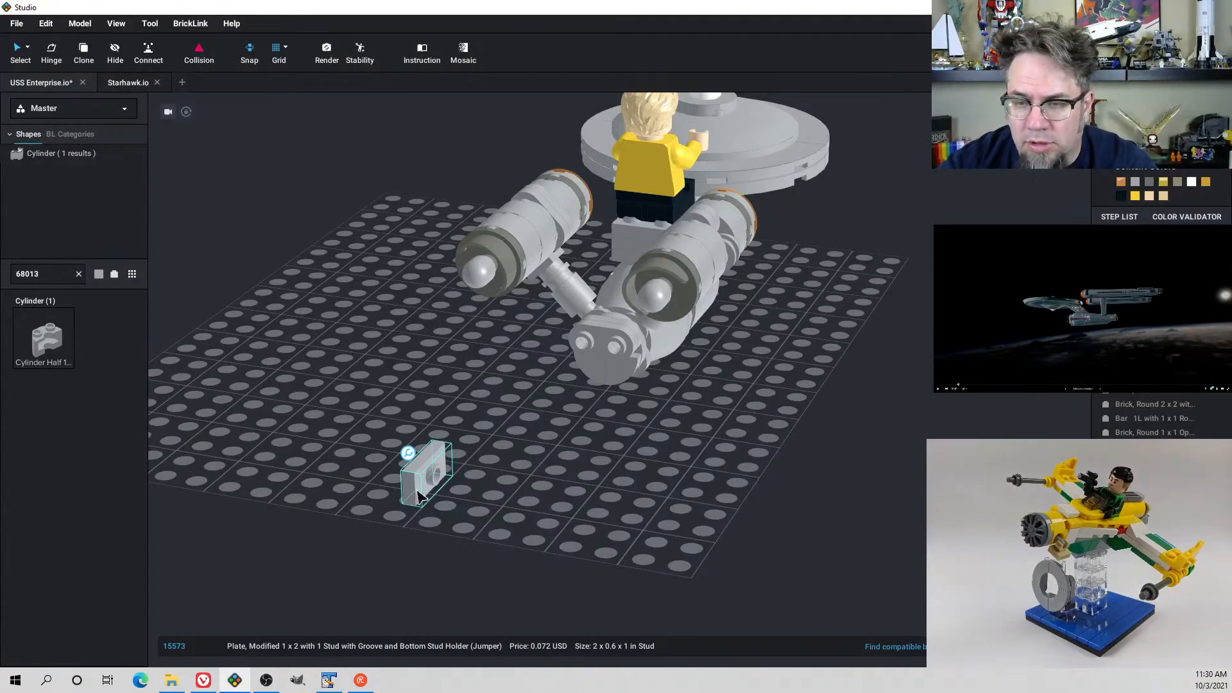
pyautogui.click(324, 473)
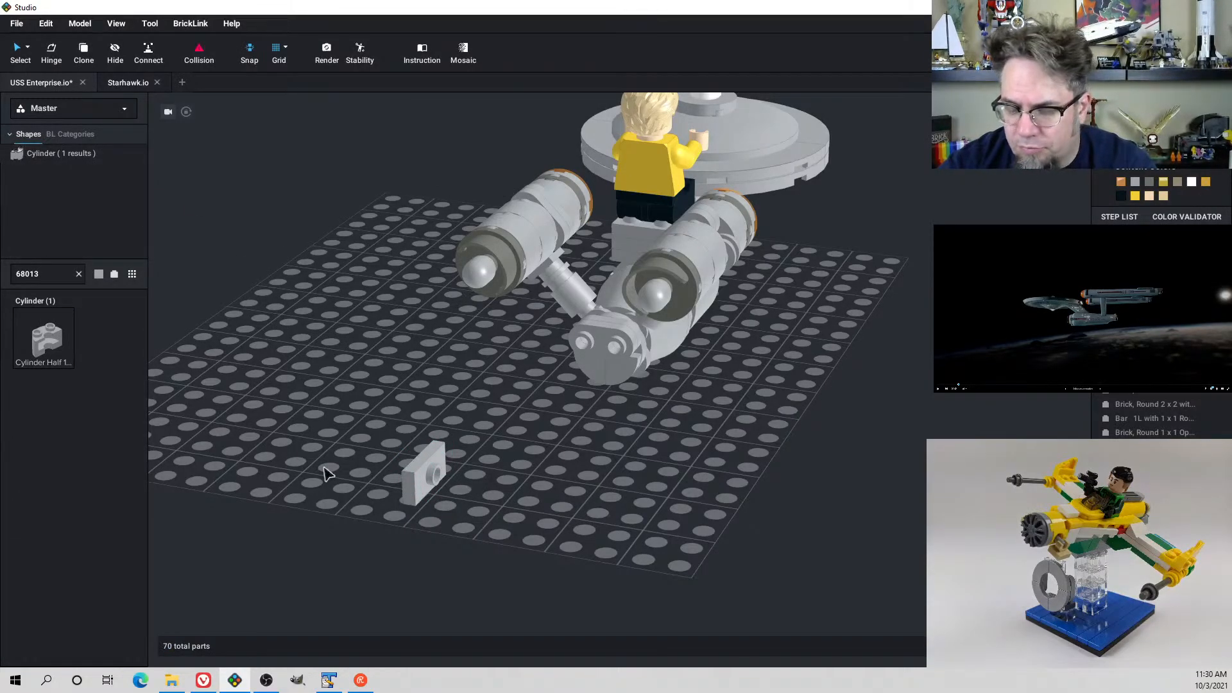
pyautogui.click(414, 494)
pyautogui.press('Delete')
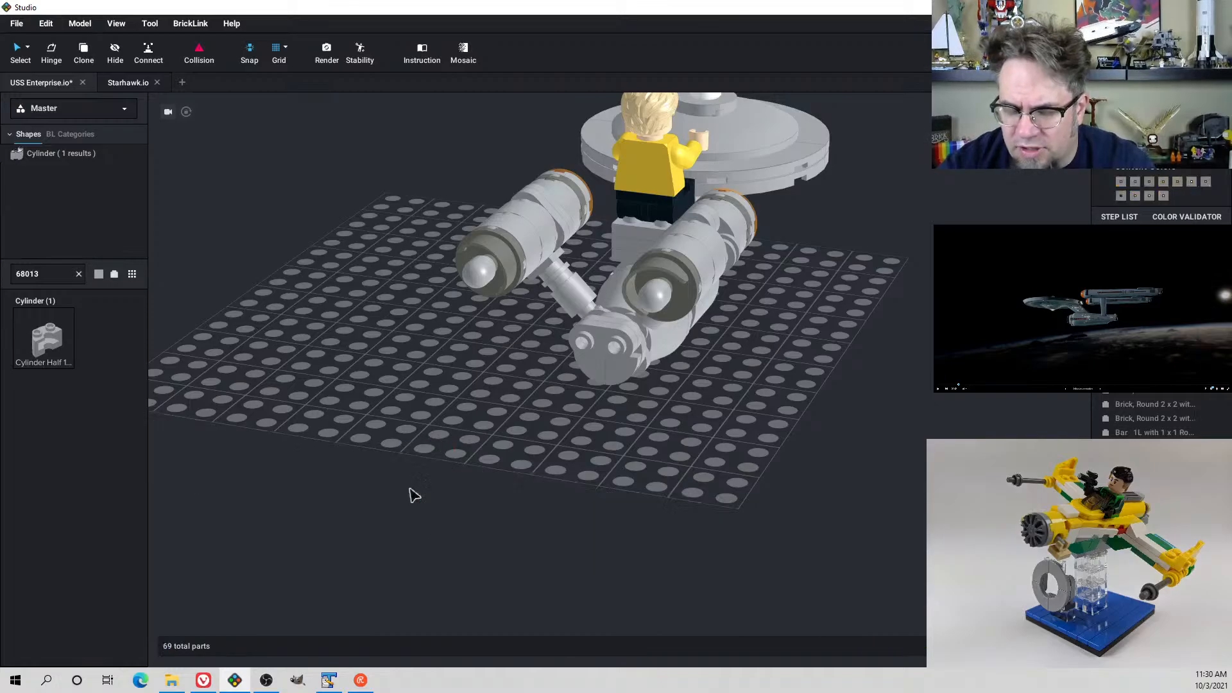
# Seat the Cylinder Half 1 x 2 x 1 on the upper studs at the hull's rear end, curved side up
pyautogui.moveTo(85, 352); pyautogui.dragTo(516, 477)
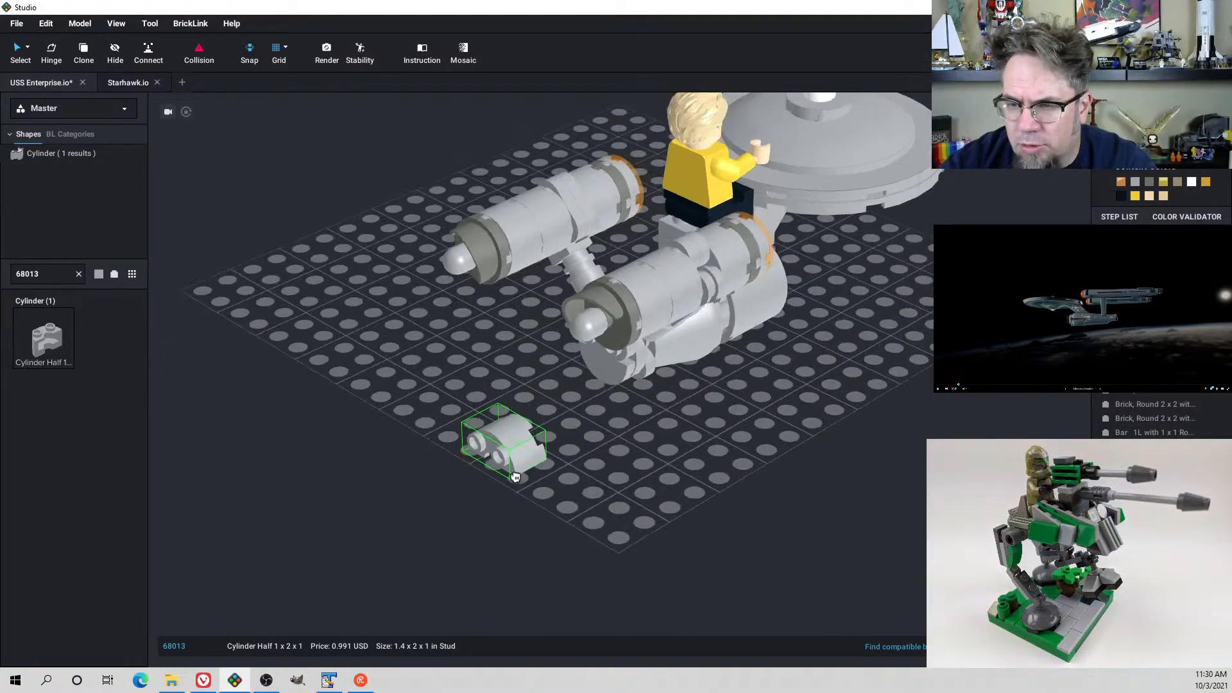
pyautogui.moveTo(515, 478); pyautogui.dragTo(516, 467, button='right')
pyautogui.moveTo(516, 467); pyautogui.dragTo(609, 349)
pyautogui.moveTo(610, 349)
pyautogui.mouseDown(button='right')
pyautogui.moveTo(583, 339)
pyautogui.moveTo(619, 343)
pyautogui.mouseUp(button='right')
# Remove the Tile, Round 1 x 1 Quarter pieces from the lower half of the hull's rear end
pyautogui.click(598, 364)
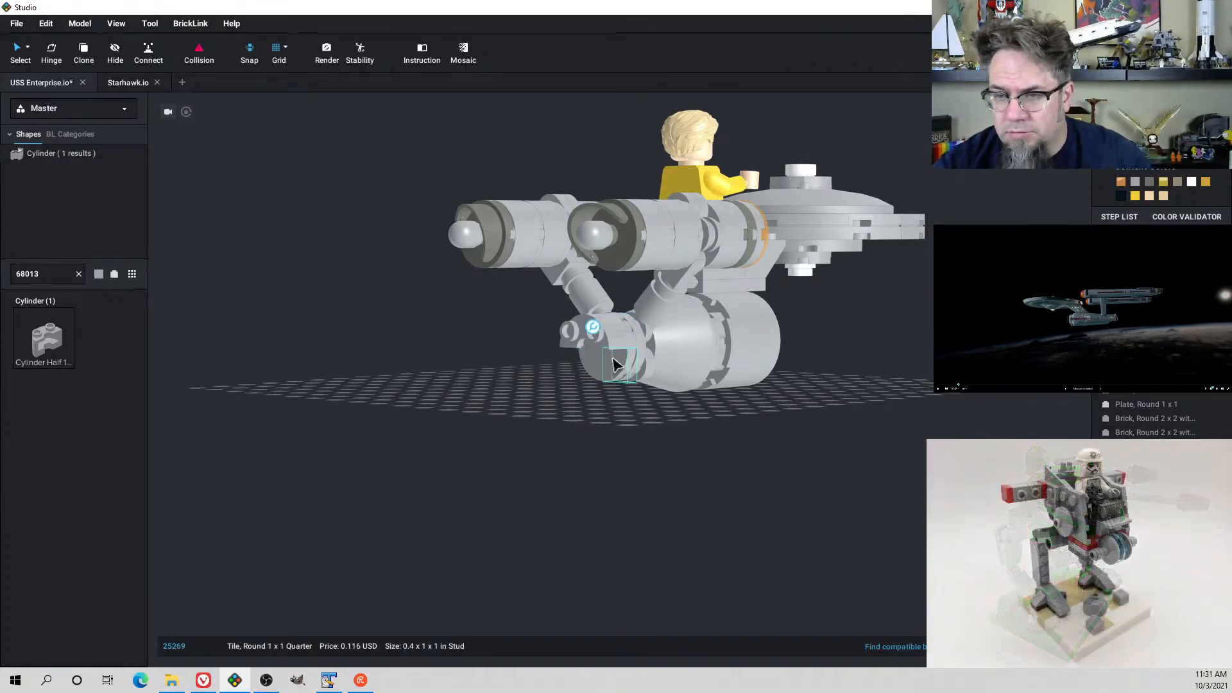
pyautogui.moveTo(623, 399); pyautogui.dragTo(616, 451)
pyautogui.moveTo(616, 451); pyautogui.dragTo(634, 476, button='right')
pyautogui.moveTo(634, 476); pyautogui.dragTo(625, 464)
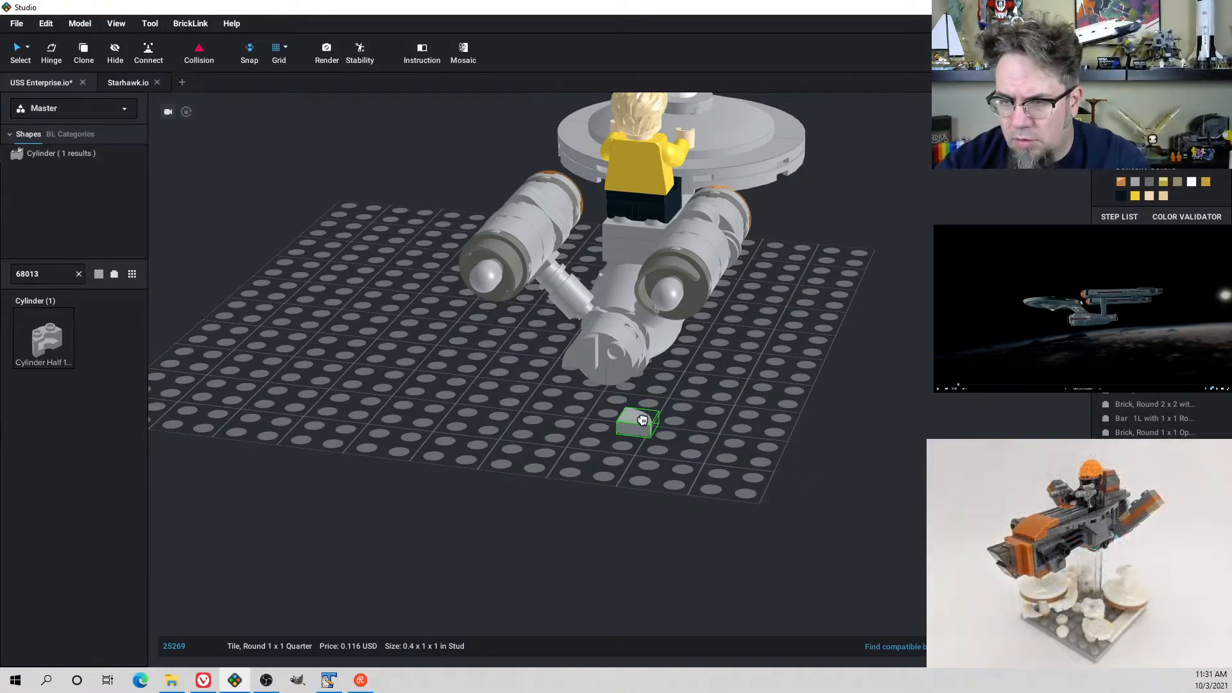
pyautogui.click(617, 354)
# Search the parts for "slope" and seat a Slope 30 1 x 2 x 2/3 on the hull's rear end beneath the half cylinder
pyautogui.moveTo(617, 354); pyautogui.dragTo(635, 387, button='right')
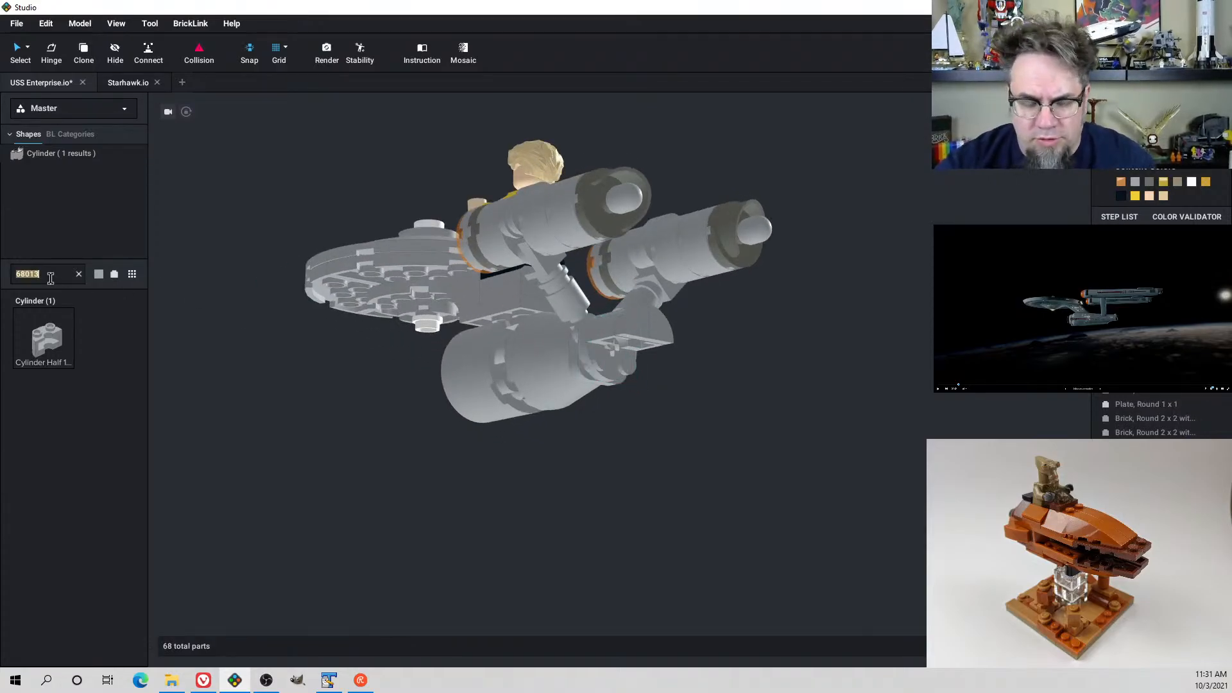
pyautogui.write('slope')
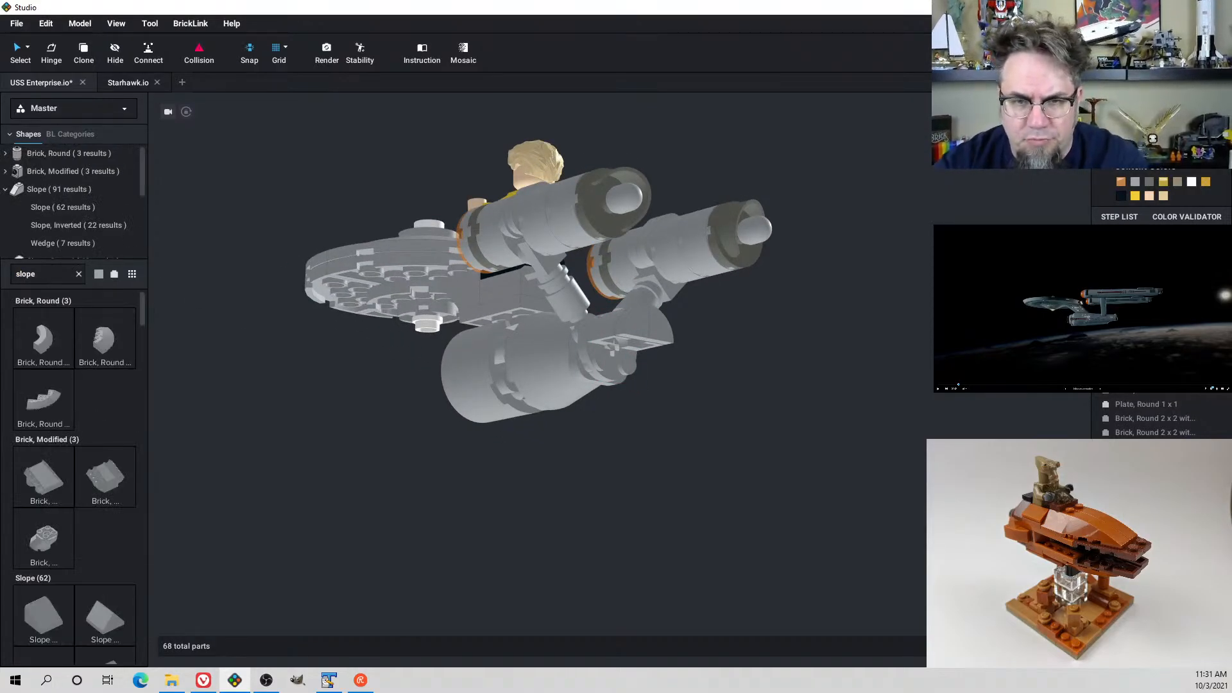
pyautogui.scroll(-5, 61, 383)
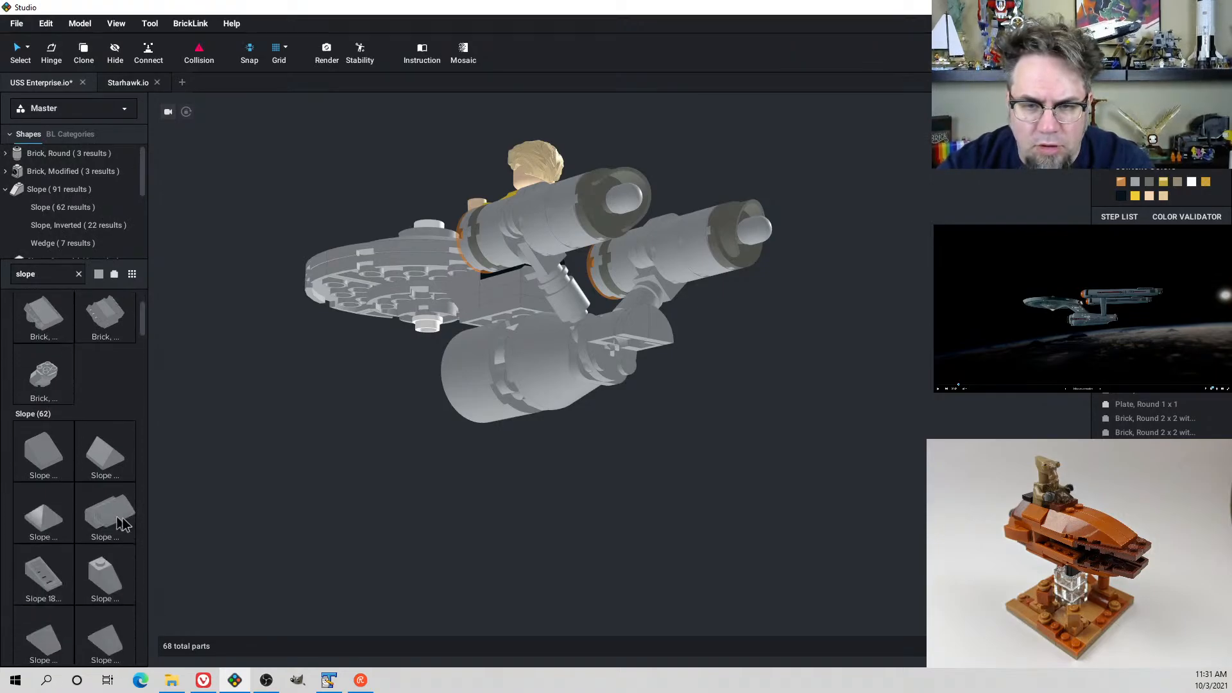
pyautogui.click(119, 517)
pyautogui.moveTo(318, 510); pyautogui.dragTo(425, 545, button='right')
pyautogui.press('Right')
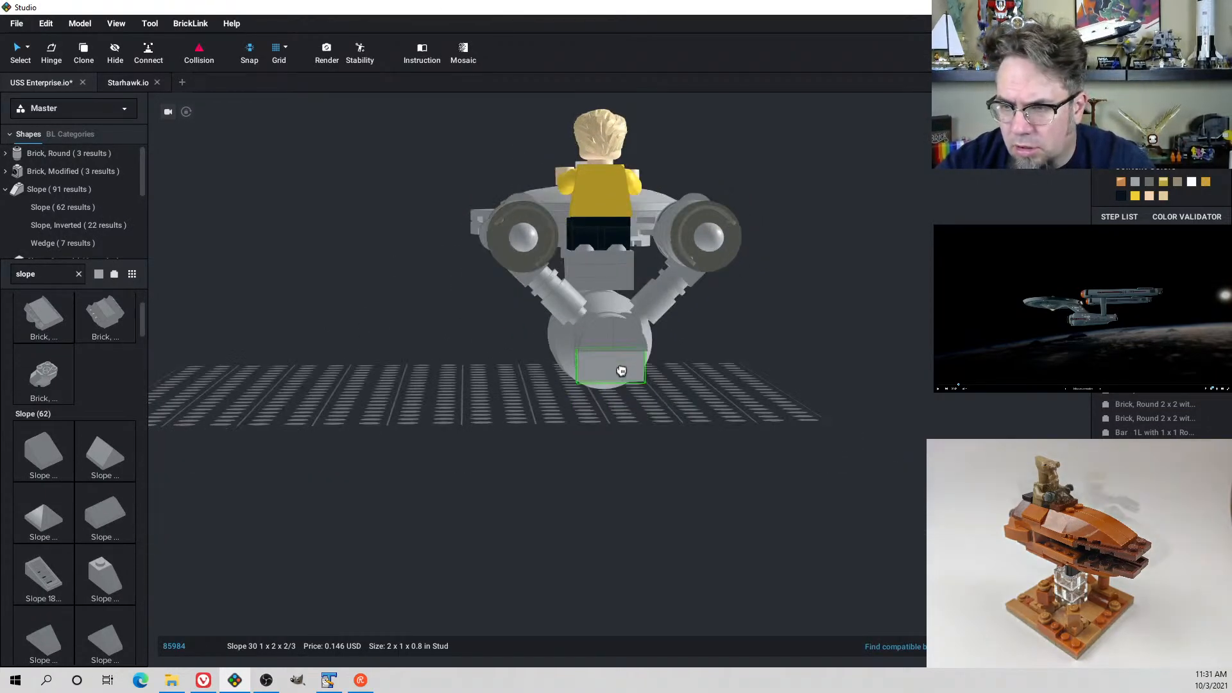
pyautogui.click(619, 368)
pyautogui.moveTo(572, 390); pyautogui.dragTo(679, 403, button='right')
pyautogui.click(644, 397)
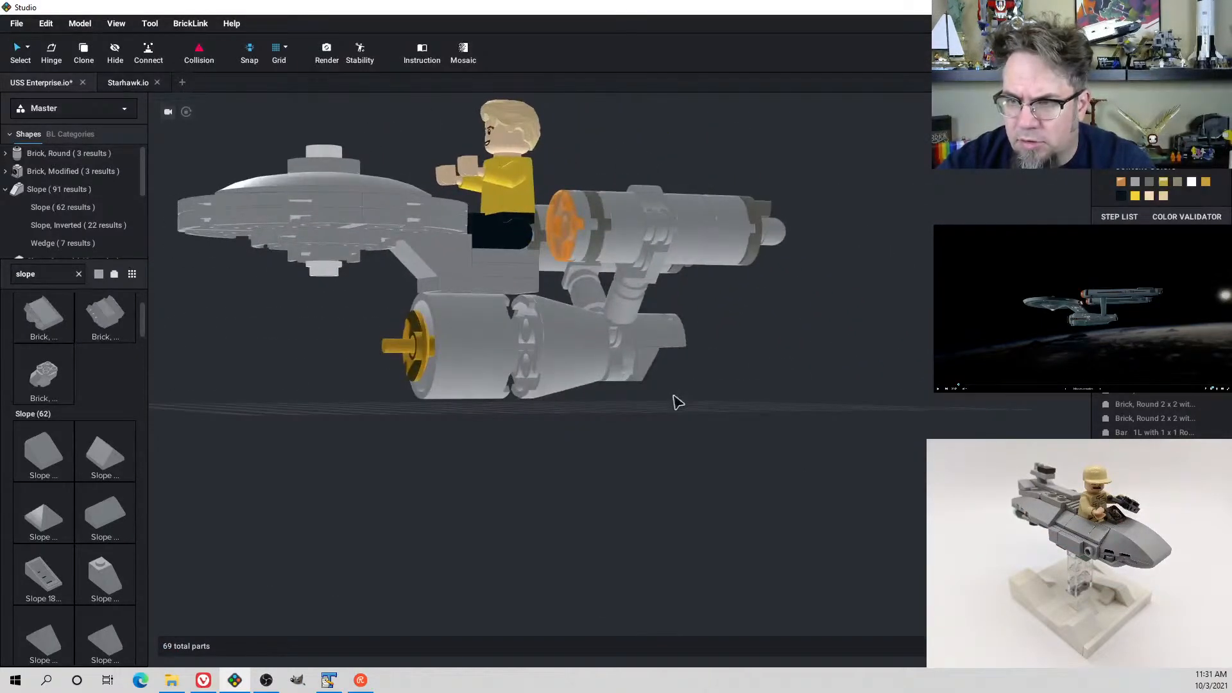
# Save the model, compare its side profile with the full-screen Enterprise reference picture, and return to Studio
pyautogui.click(29, 24)
pyautogui.click(45, 88)
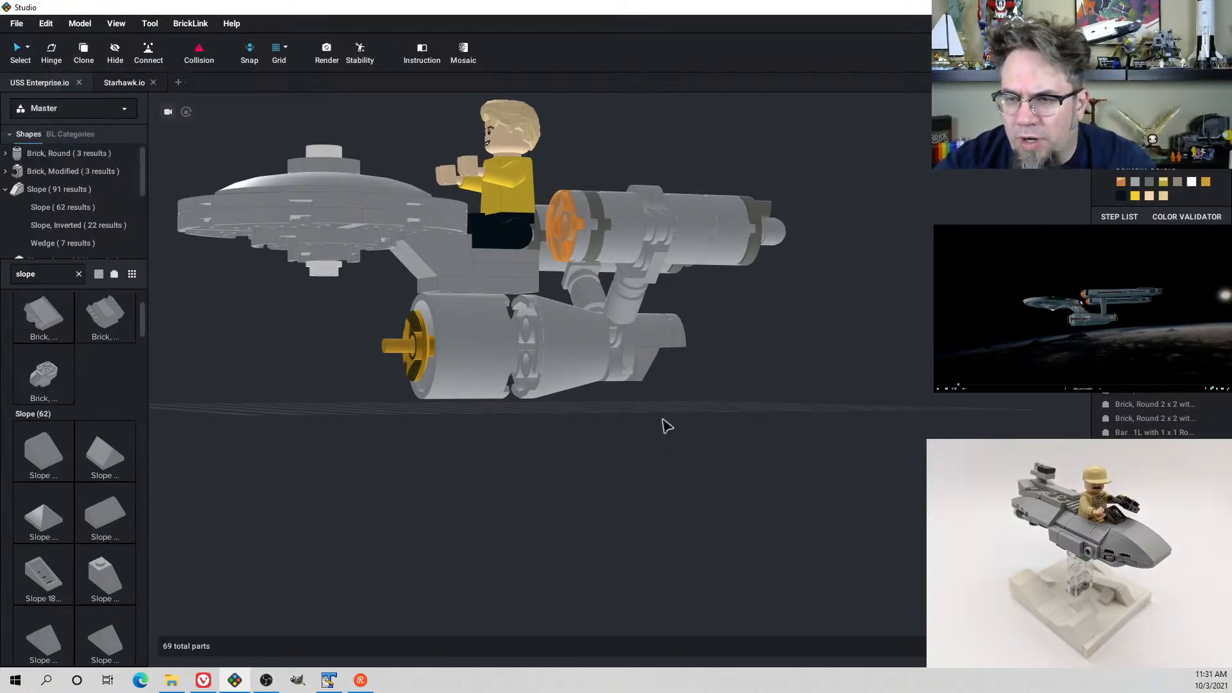
pyautogui.moveTo(667, 426); pyautogui.dragTo(661, 387, button='right')
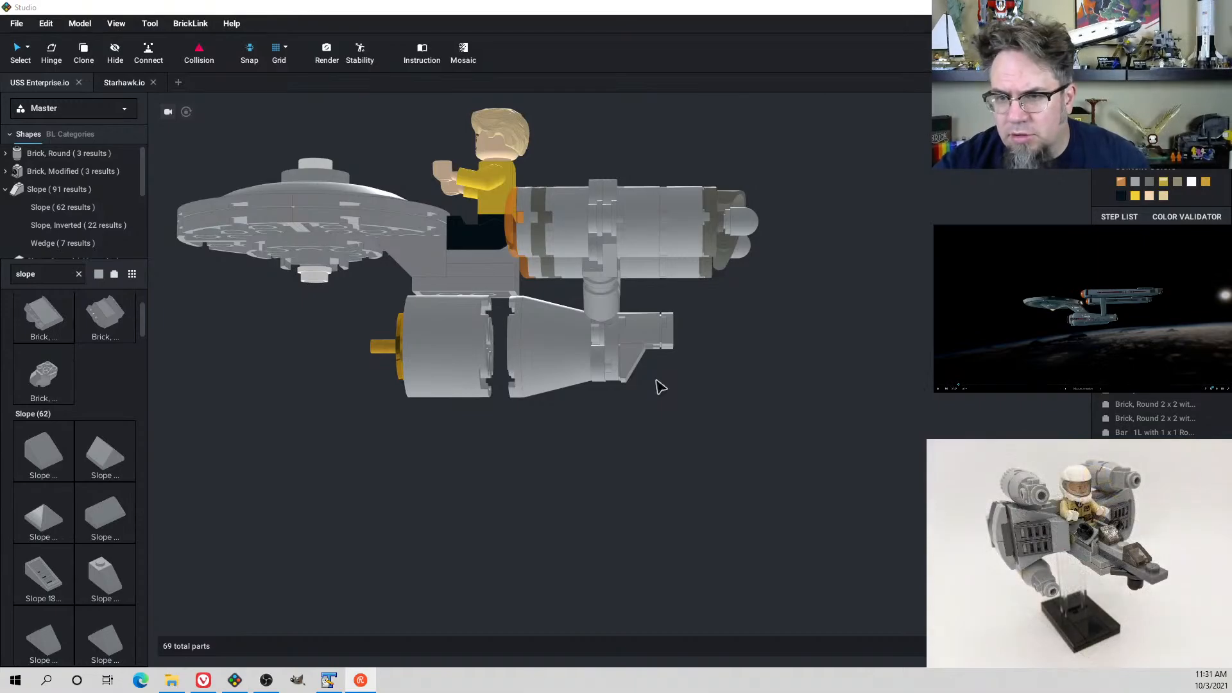
pyautogui.hotkey('alt', 'Tab')
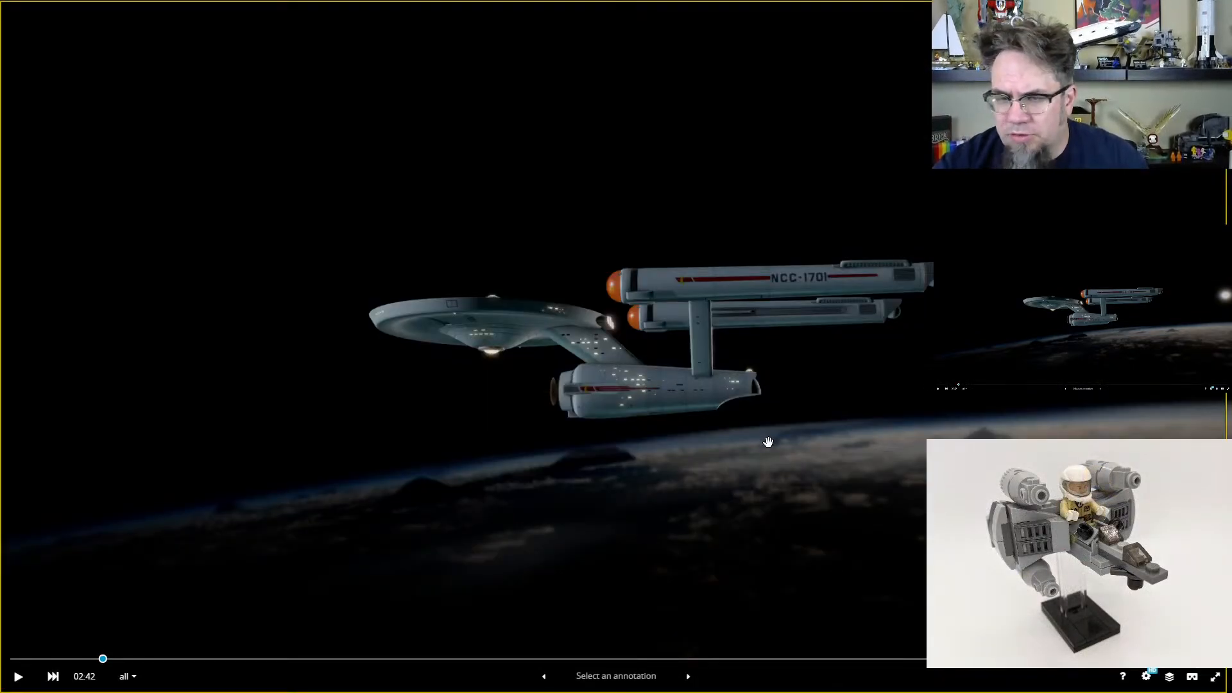
pyautogui.hotkey('alt', 'Tab')
pyautogui.moveTo(782, 432); pyautogui.dragTo(449, 332, button='right')
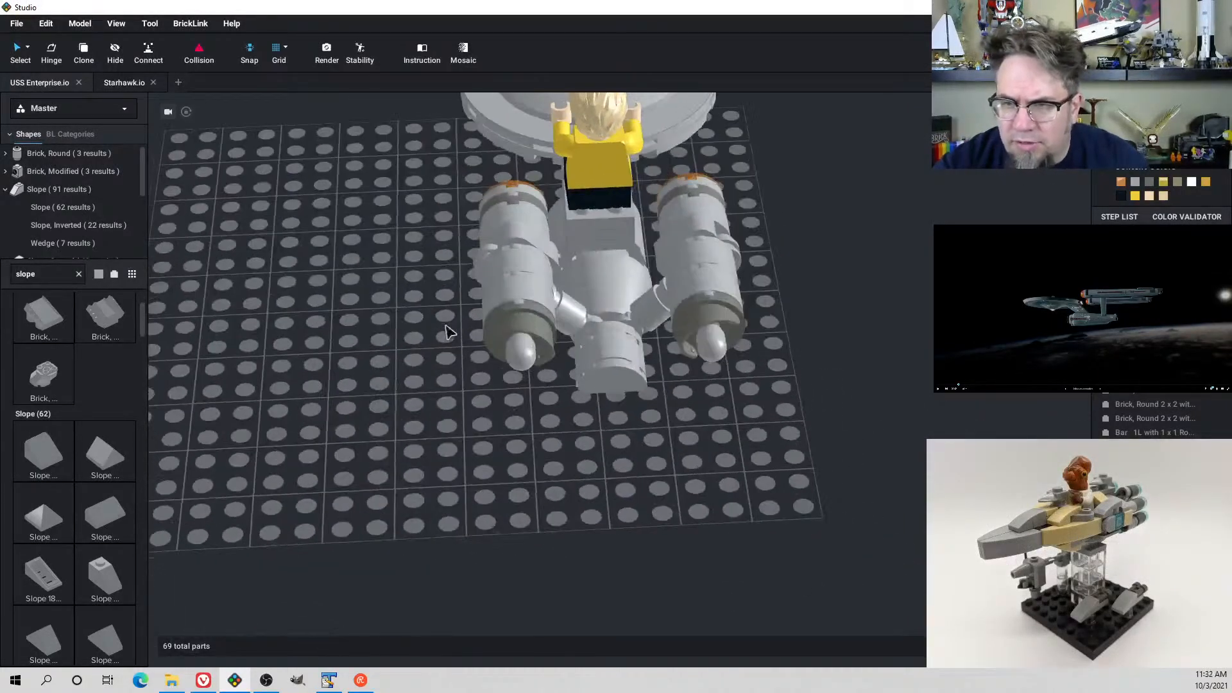
# Delete the Tile, Modified 2 x 2 with Studs on Edge beneath the minifigure
pyautogui.rightClick(590, 225)
pyautogui.click(617, 229)
pyautogui.click(802, 147)
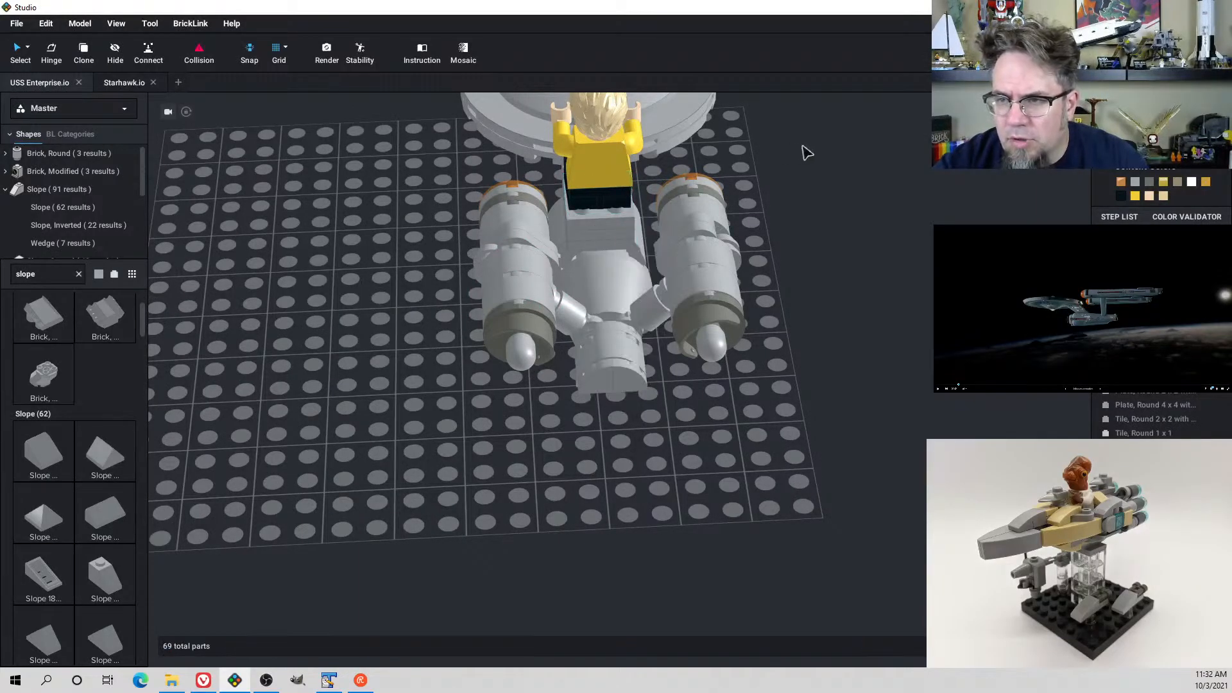
pyautogui.moveTo(807, 152); pyautogui.dragTo(714, 183, button='right')
pyautogui.click(506, 261)
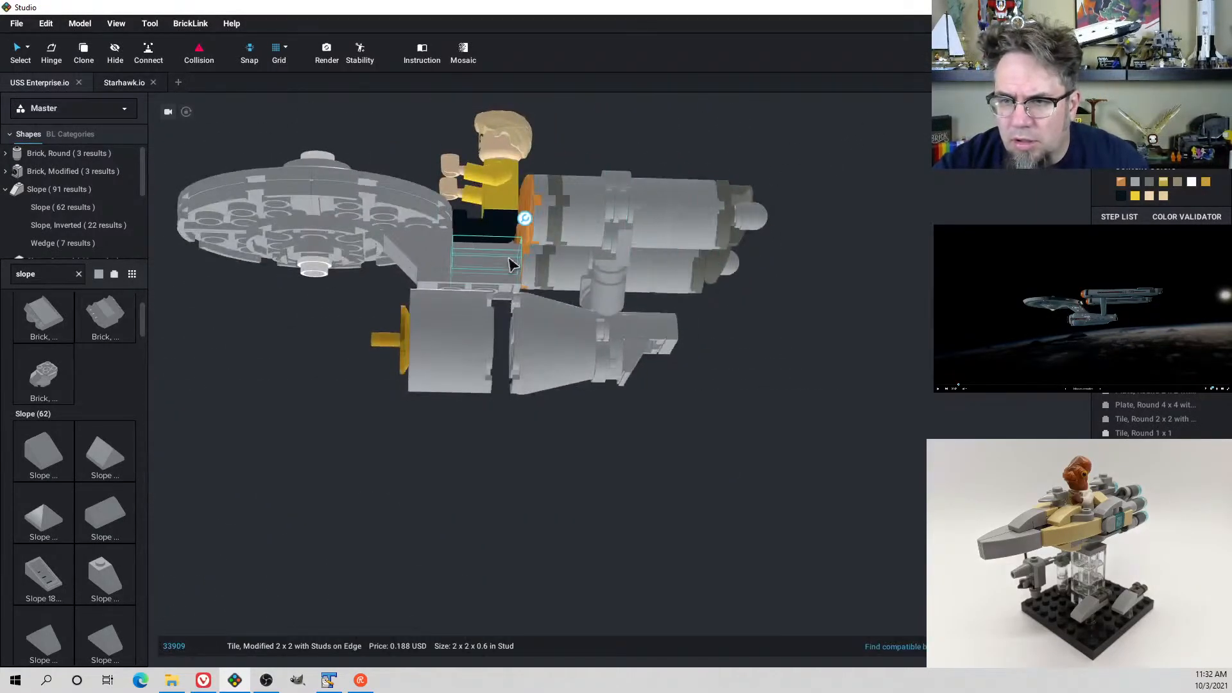
pyautogui.moveTo(507, 262); pyautogui.dragTo(505, 287, button='right')
pyautogui.press('Delete')
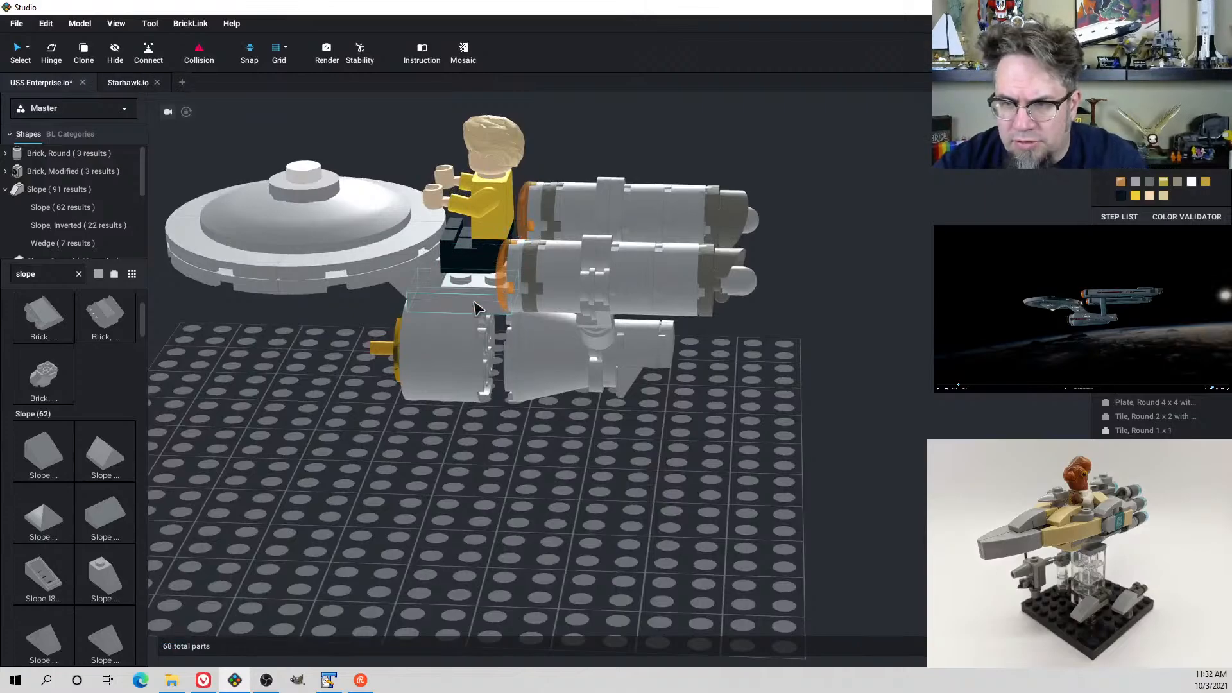
pyautogui.moveTo(476, 305); pyautogui.dragTo(484, 295, button='right')
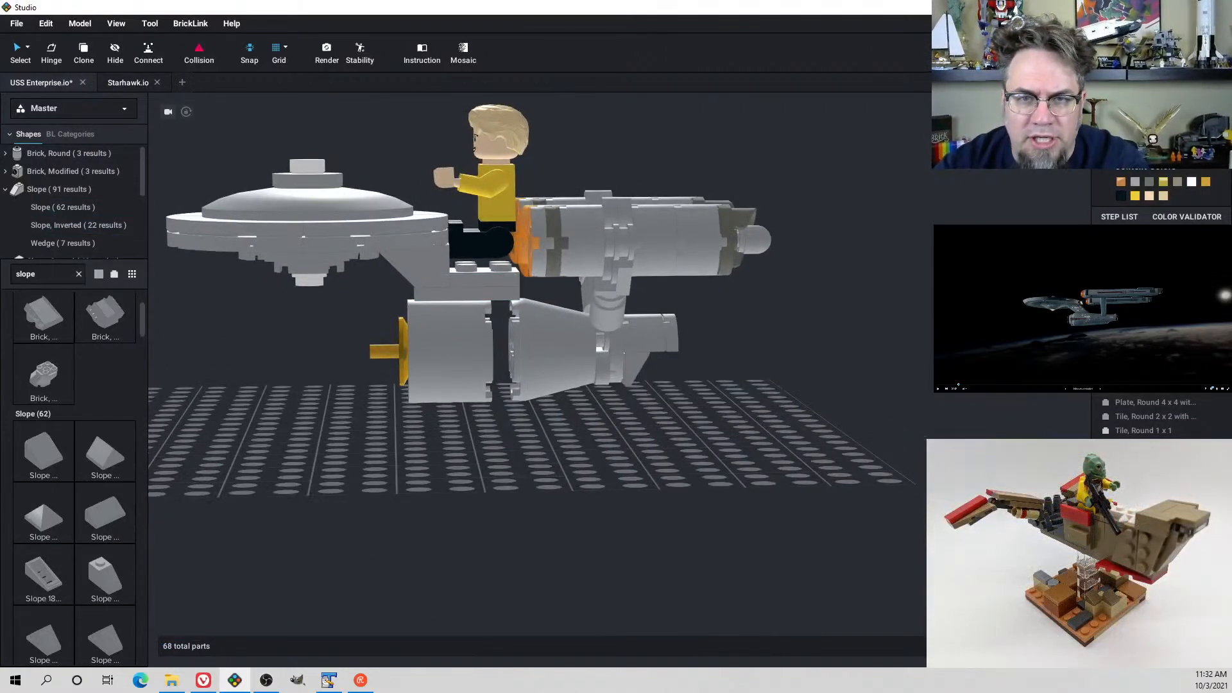
# Clear the part search and pick a Plate 1 x 2 from the Plate parts for the minifigure's seat
pyautogui.scroll(-3, 56, 239)
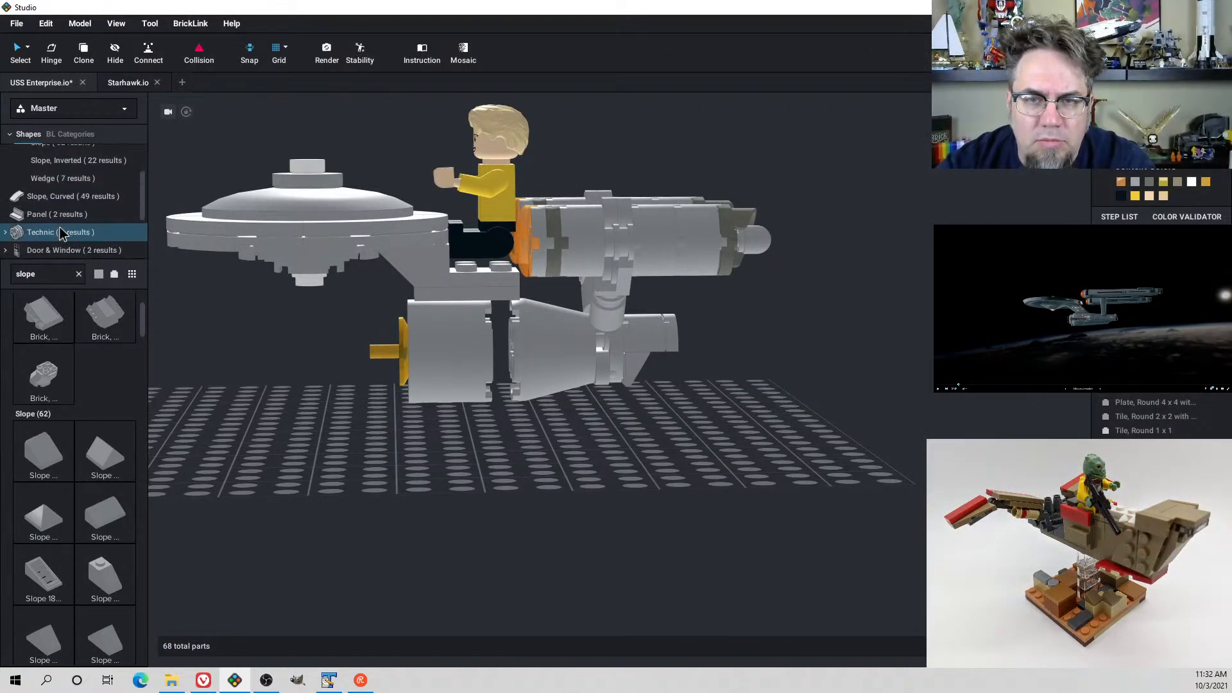
pyautogui.click(78, 274)
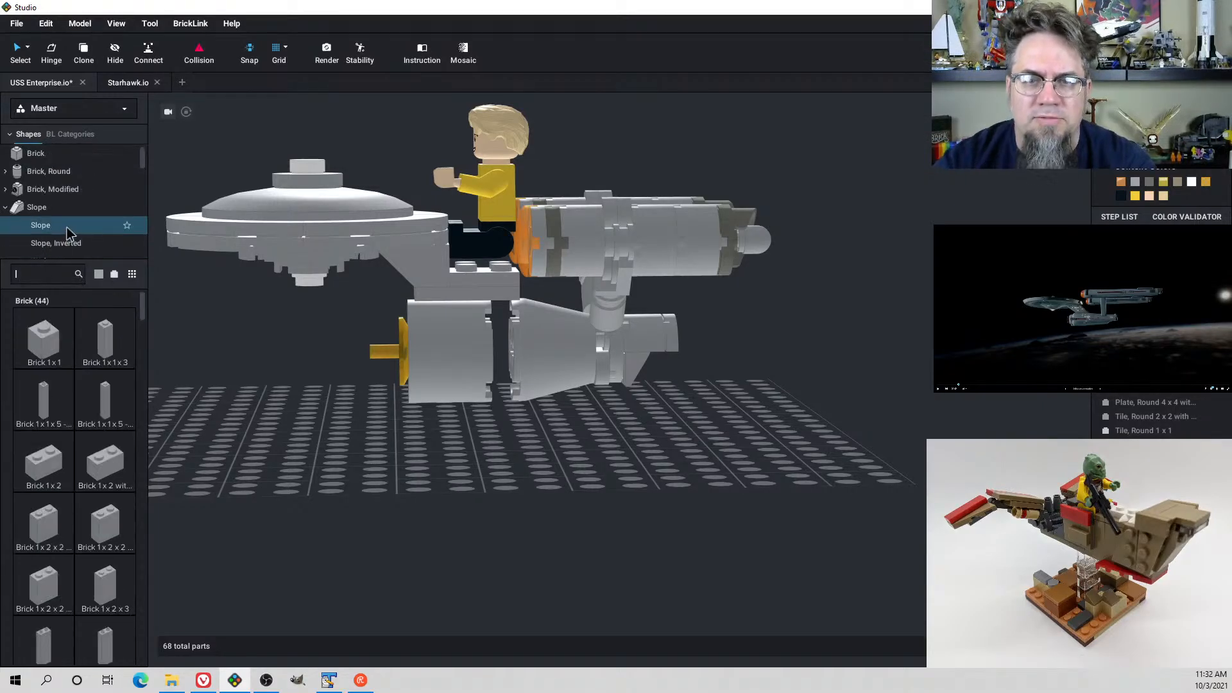
pyautogui.scroll(-3, 75, 208)
pyautogui.click(62, 232)
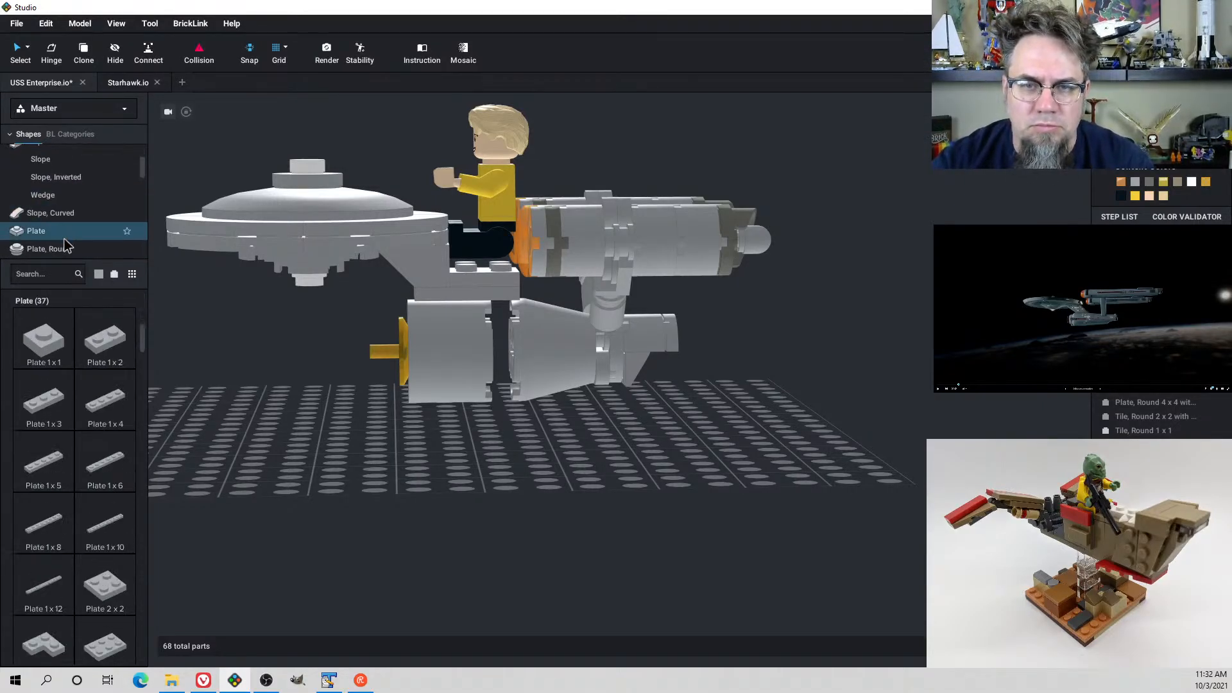
pyautogui.click(97, 360)
pyautogui.moveTo(209, 335); pyautogui.dragTo(221, 371, button='right')
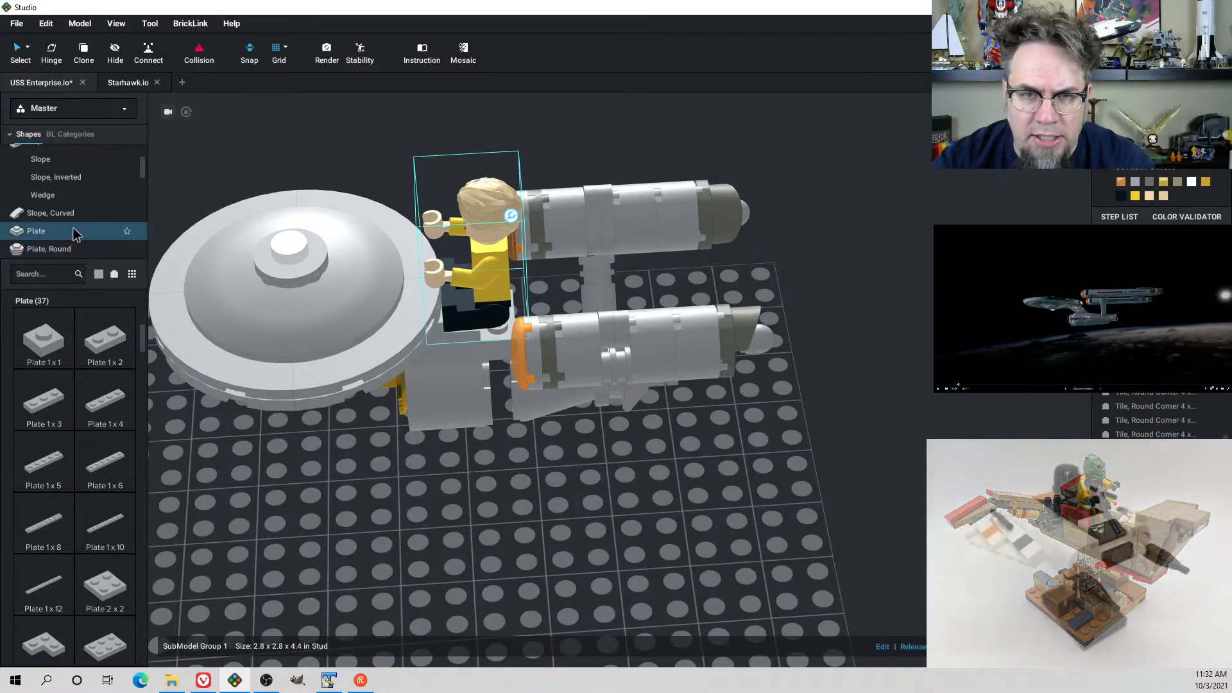
# Pick a Bracket 1 x 2 - 1 x 2 Inverted from the Bracket parts and place it beneath the rear of the minifigure
pyautogui.scroll(1, 73, 212)
pyautogui.scroll(-3, 73, 207)
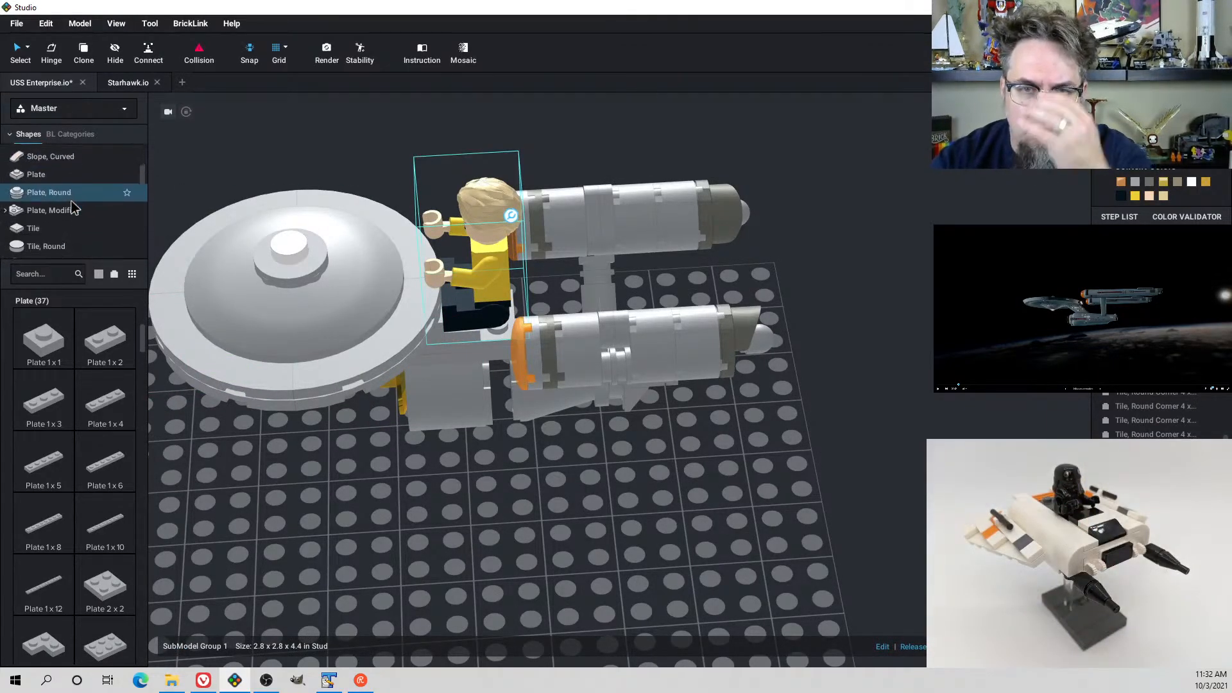
pyautogui.click(70, 202)
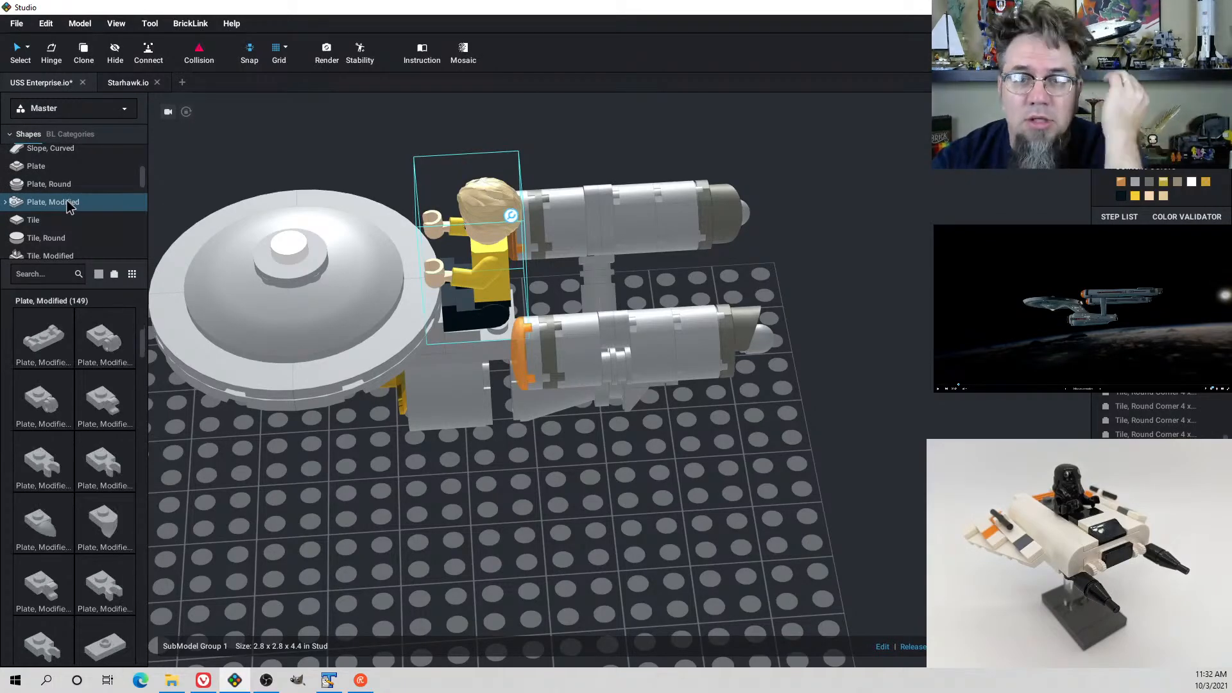
pyautogui.click(5, 202)
pyautogui.click(44, 238)
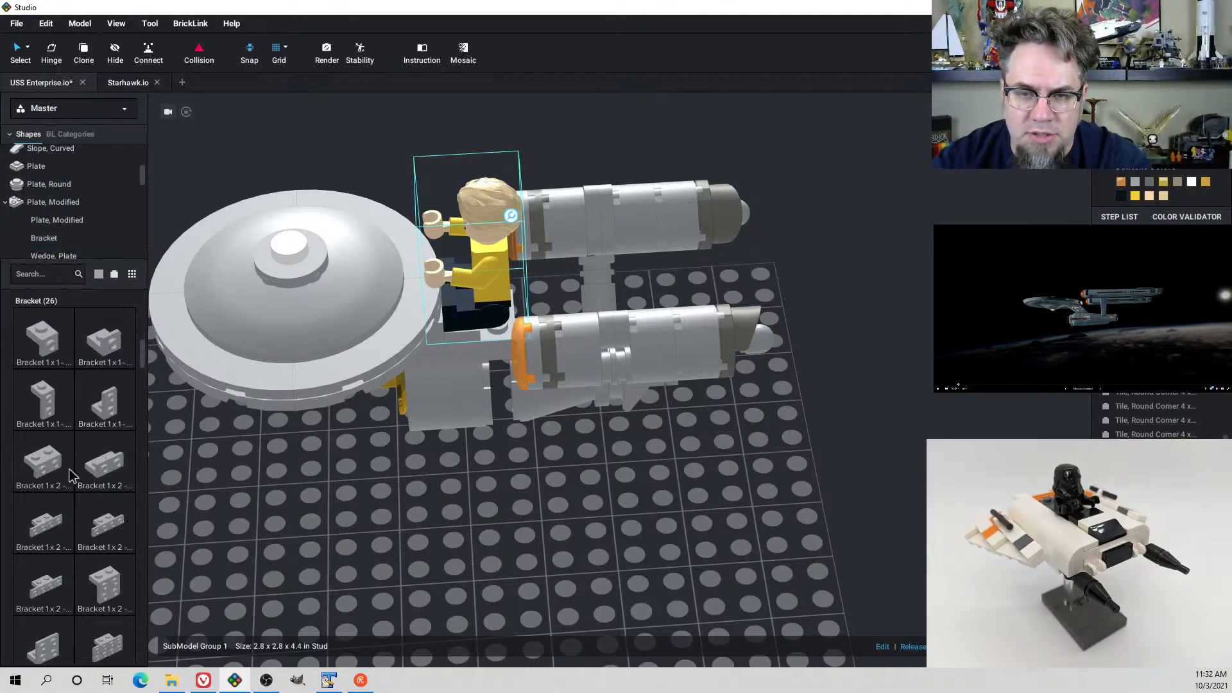
pyautogui.moveTo(107, 477); pyautogui.dragTo(525, 333)
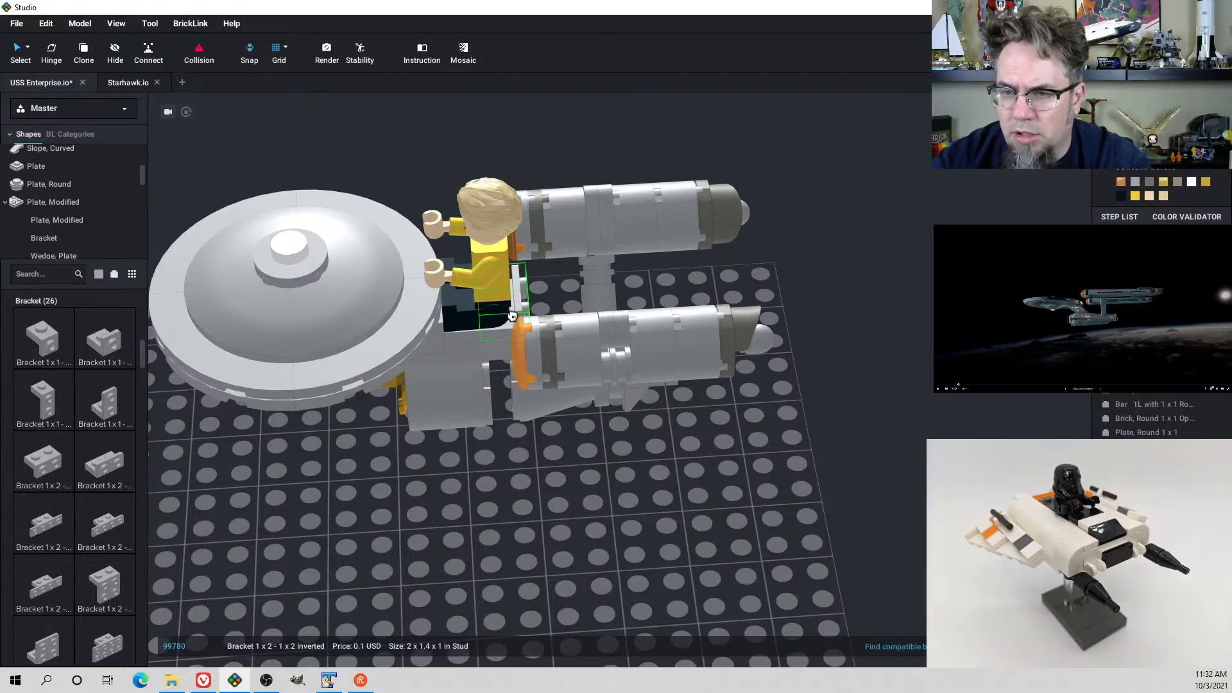
pyautogui.click(519, 319)
pyautogui.moveTo(519, 318); pyautogui.dragTo(486, 309, button='right')
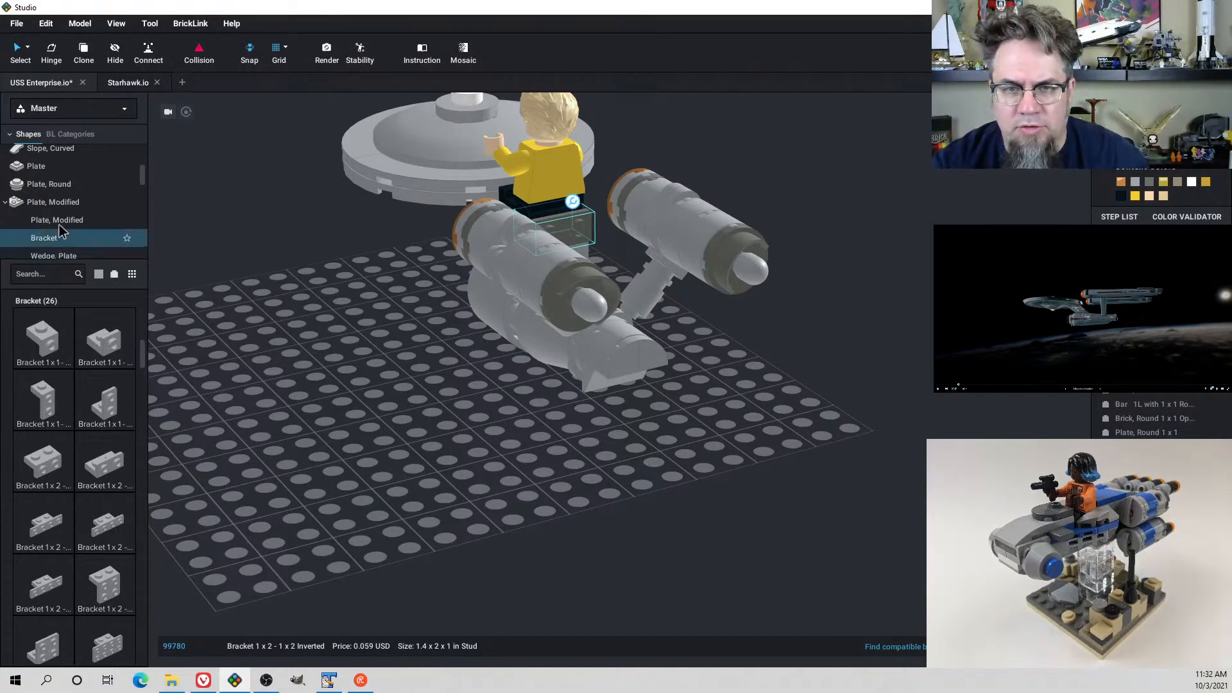
# Place a Tile, Round 1 x 1 Half Circle Extended (Stadium) on the baseplate and colour it orange
pyautogui.scroll(-5, 64, 218)
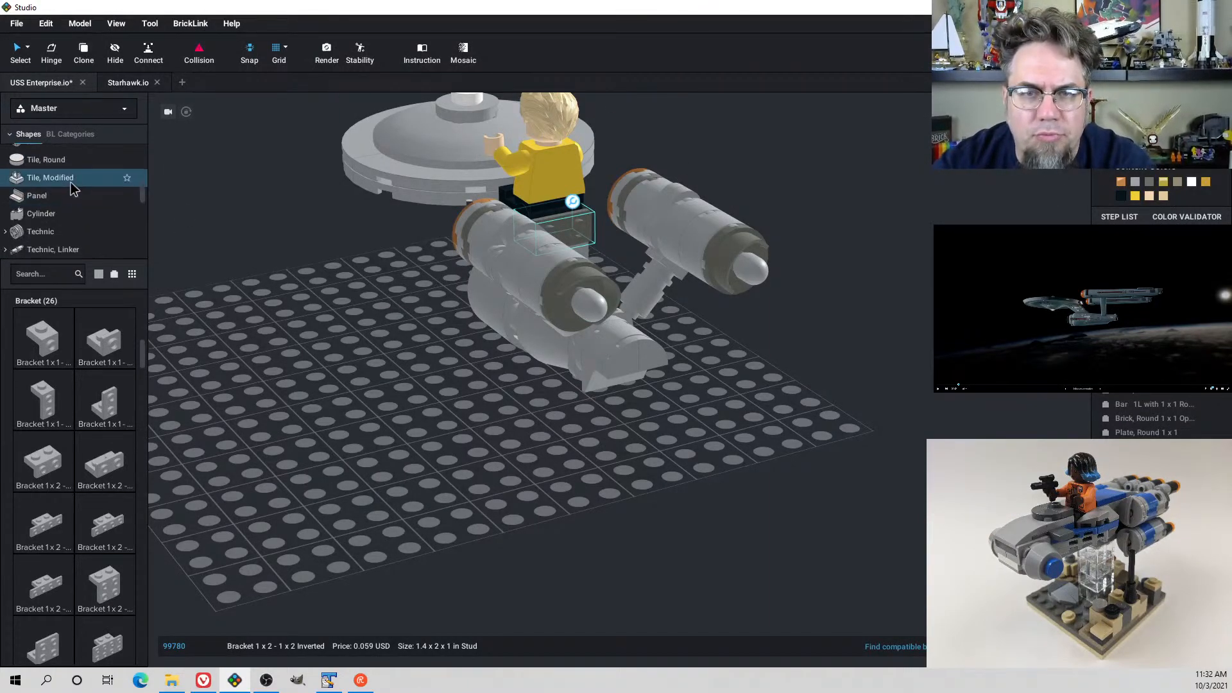
pyautogui.click(72, 184)
pyautogui.scroll(-3, 88, 396)
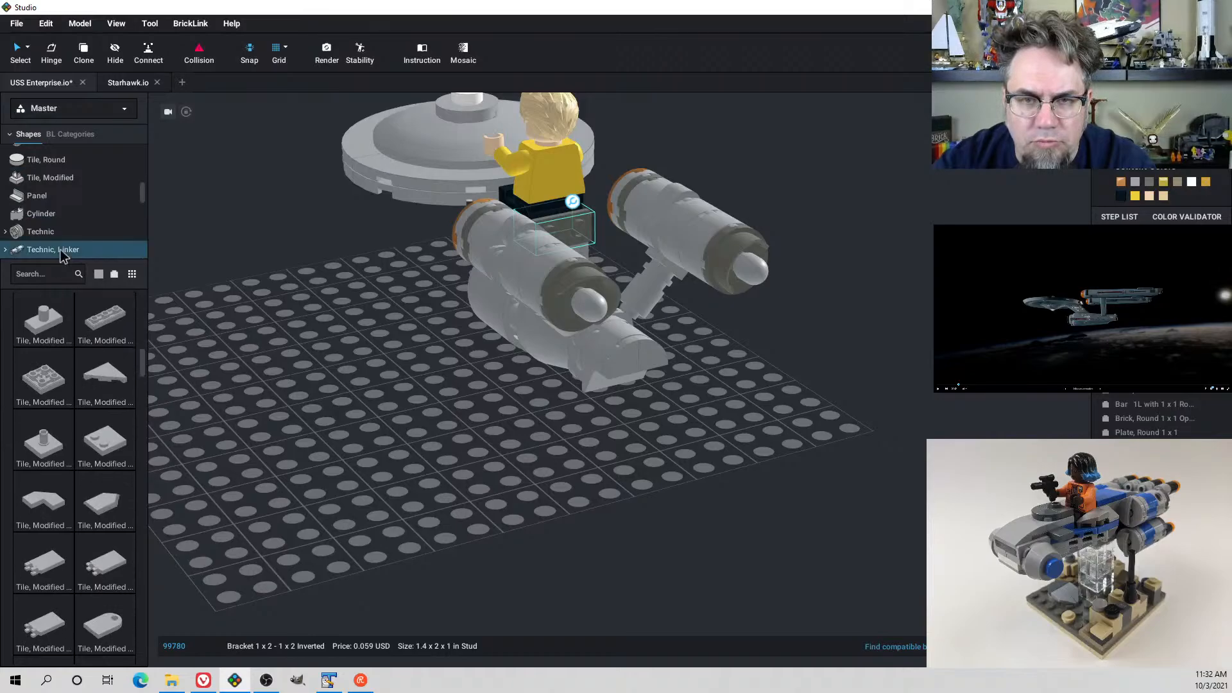
pyautogui.click(63, 161)
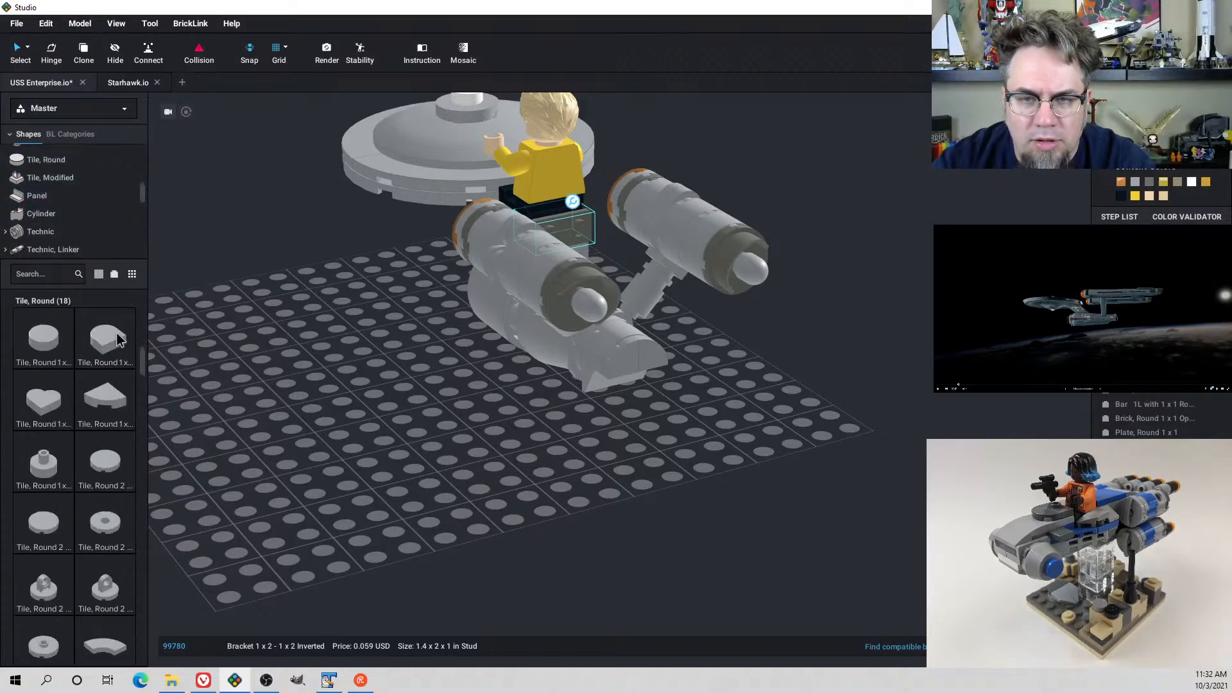
pyautogui.moveTo(106, 345); pyautogui.dragTo(393, 387)
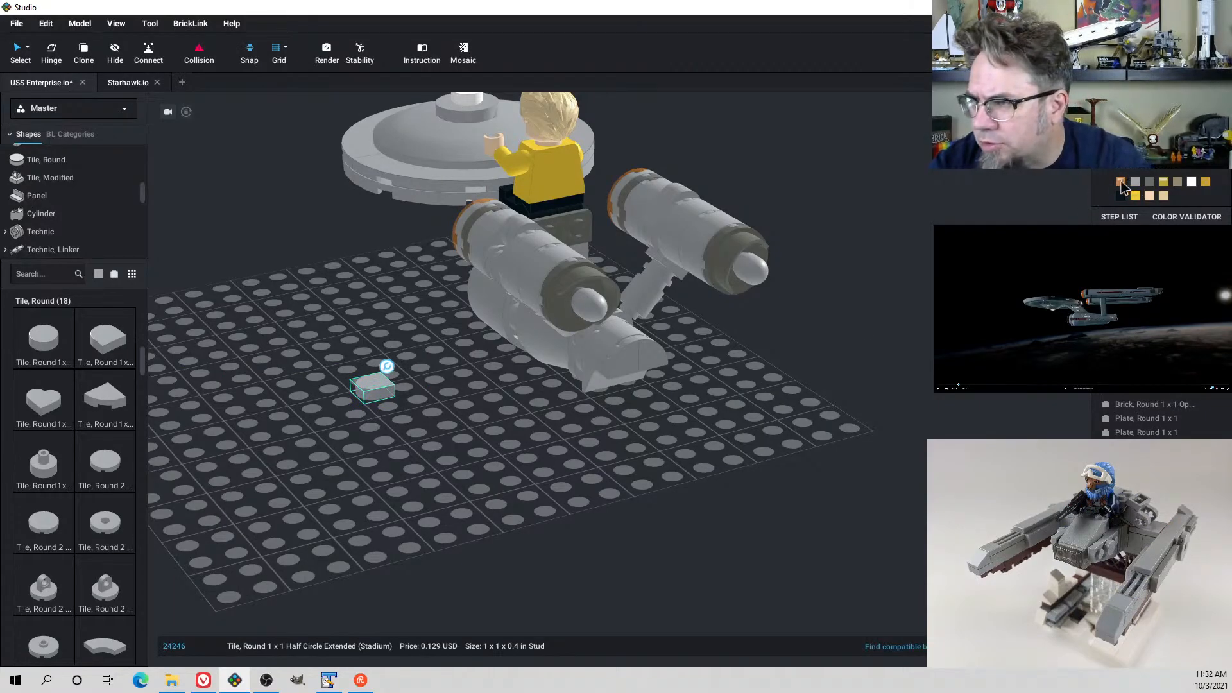
pyautogui.click(1160, 108)
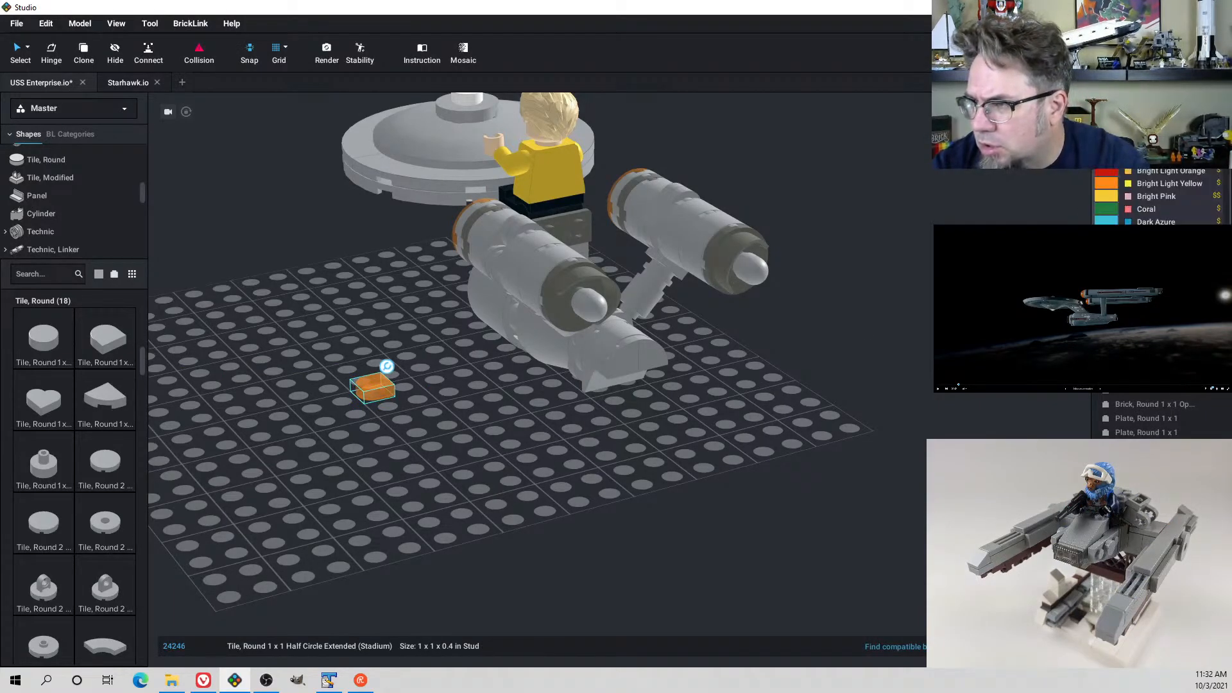
pyautogui.click(1163, 148)
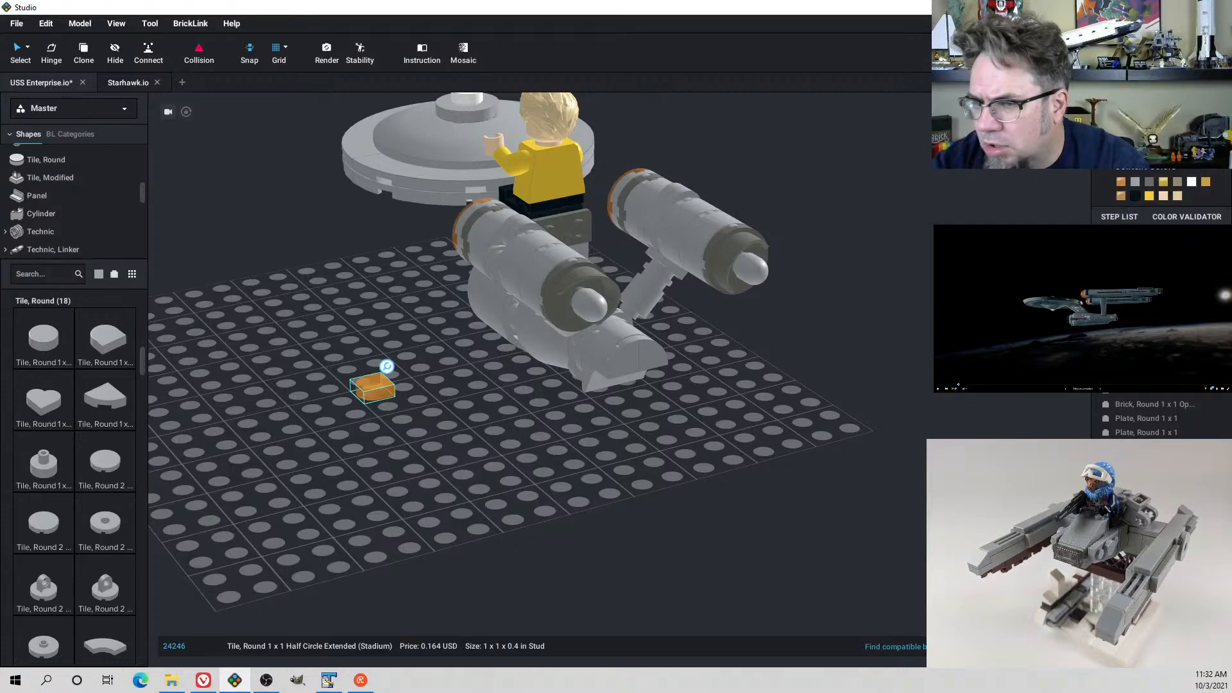
# Turn the orange tile upright, attach it to the rear face of the seat bracket, and attach a copy on the neighbouring stud
pyautogui.press('Up')
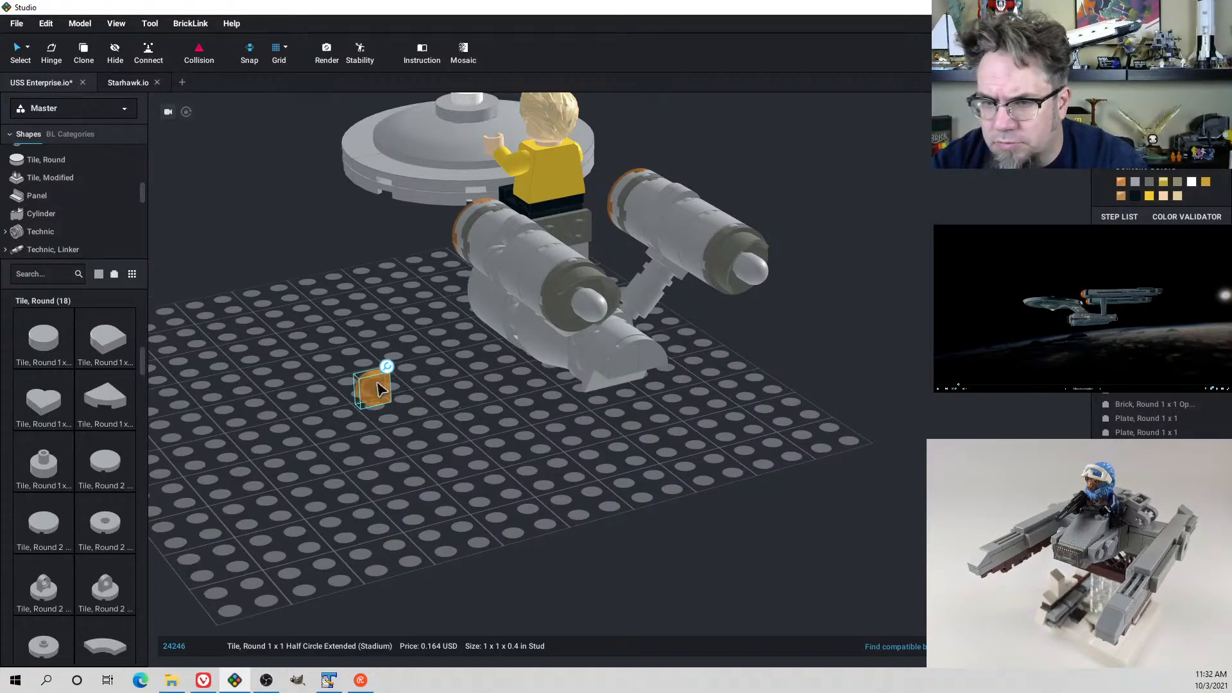
pyautogui.moveTo(377, 383); pyautogui.dragTo(567, 237)
pyautogui.moveTo(581, 244); pyautogui.dragTo(562, 273, button='right')
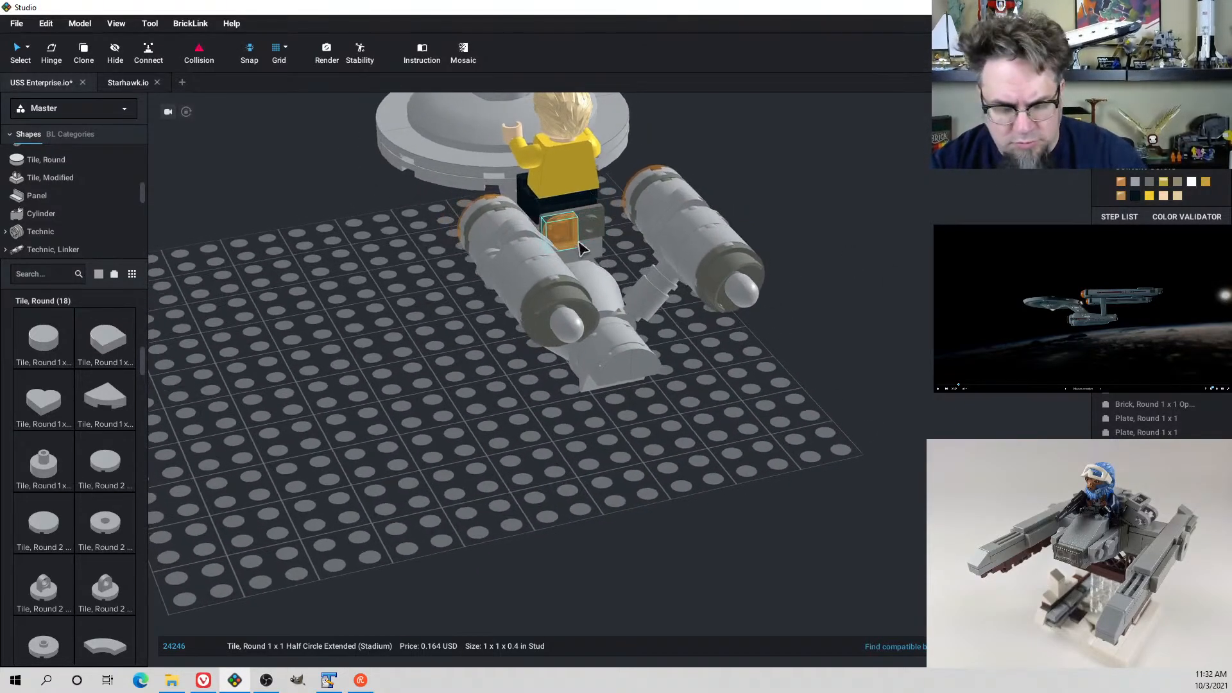
pyautogui.hotkey('ctrl', 'c')
pyautogui.hotkey('ctrl', 'v')
pyautogui.moveTo(711, 262); pyautogui.dragTo(793, 322, button='right')
pyautogui.click(621, 226)
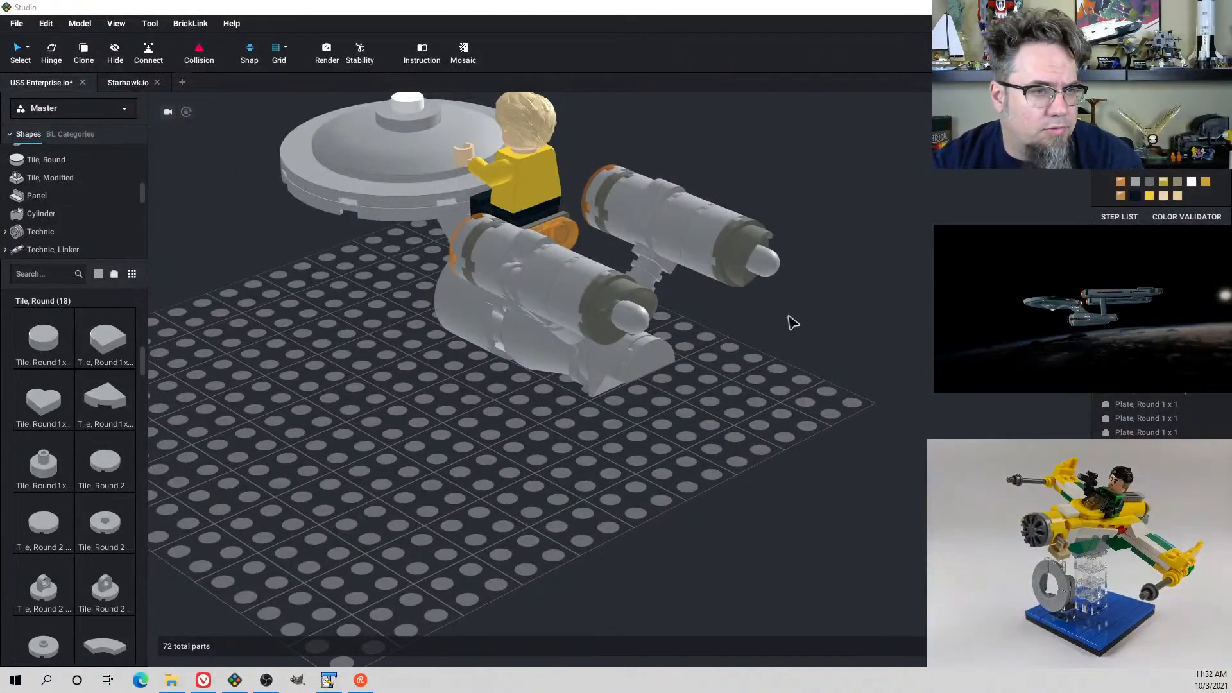
# Compare the model with the Enterprise reference turned to a rear view, and return to Studio to inspect the hull's side
pyautogui.hotkey('alt', 'Tab')
pyautogui.moveTo(774, 338); pyautogui.dragTo(704, 397)
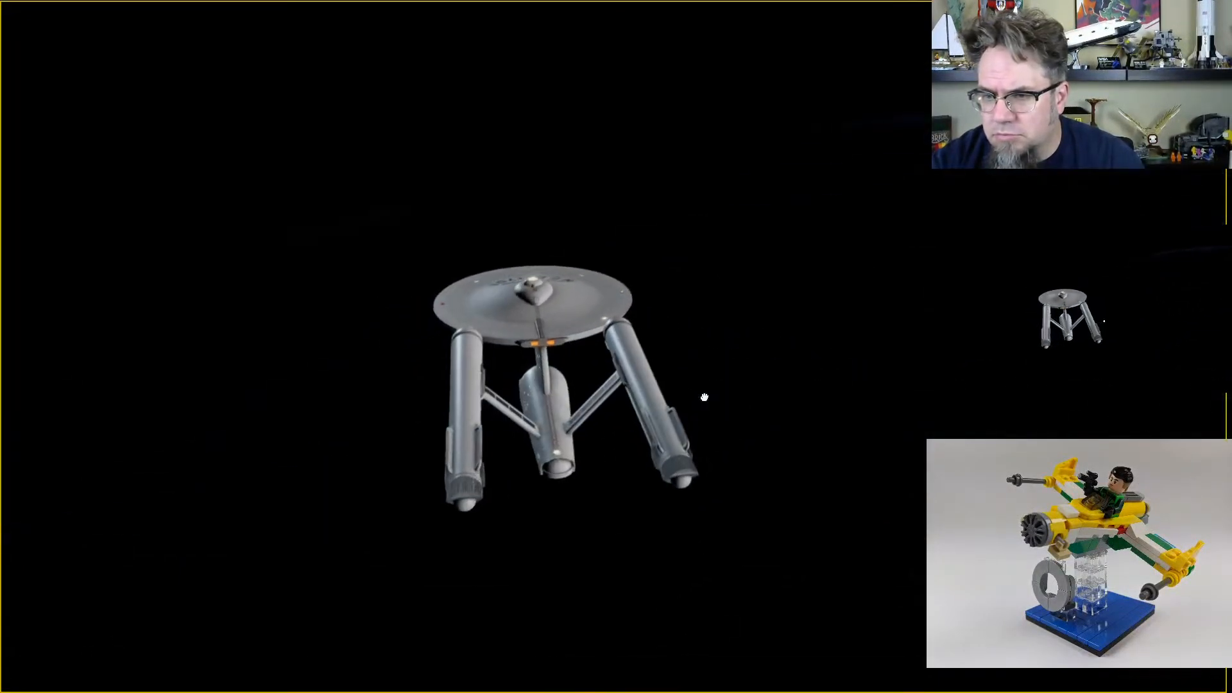
pyautogui.hotkey('alt', 'Tab')
pyautogui.moveTo(661, 380); pyautogui.dragTo(705, 365, button='right')
pyautogui.moveTo(443, 339); pyautogui.dragTo(556, 363, button='right')
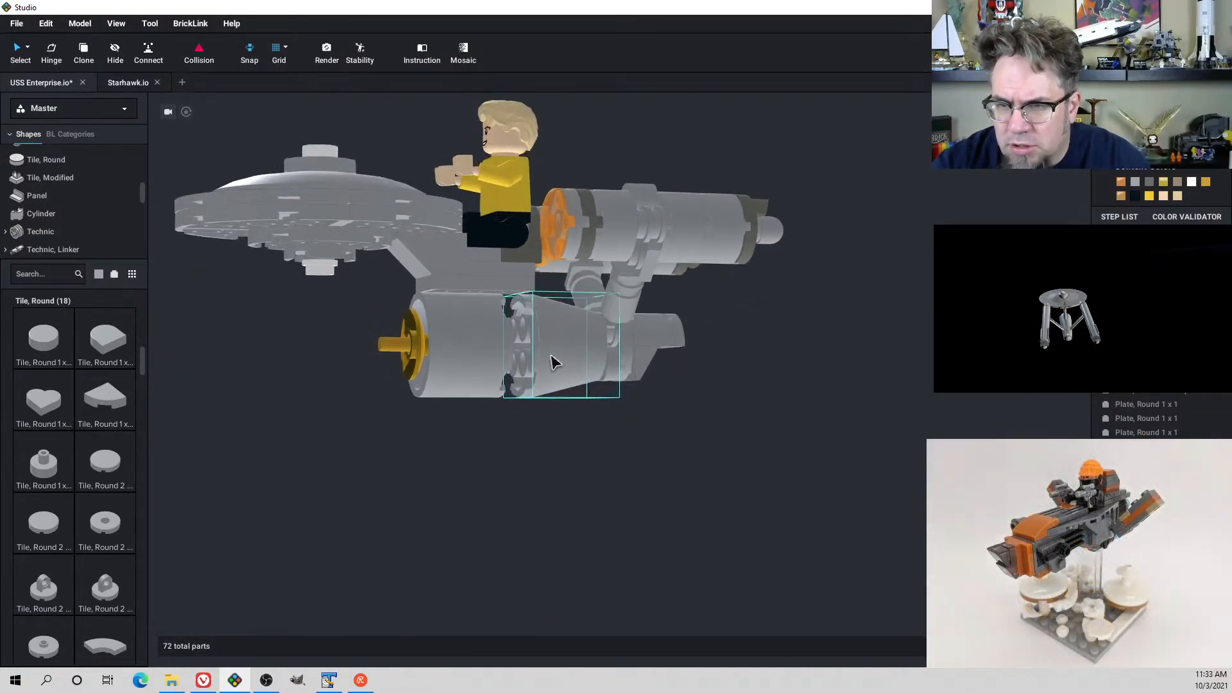
# Search the parts for "bra" and place a Bracket 1 x 2 - 1 x 2 on the baseplate beside the ship
pyautogui.click(51, 277)
pyautogui.write('bra')
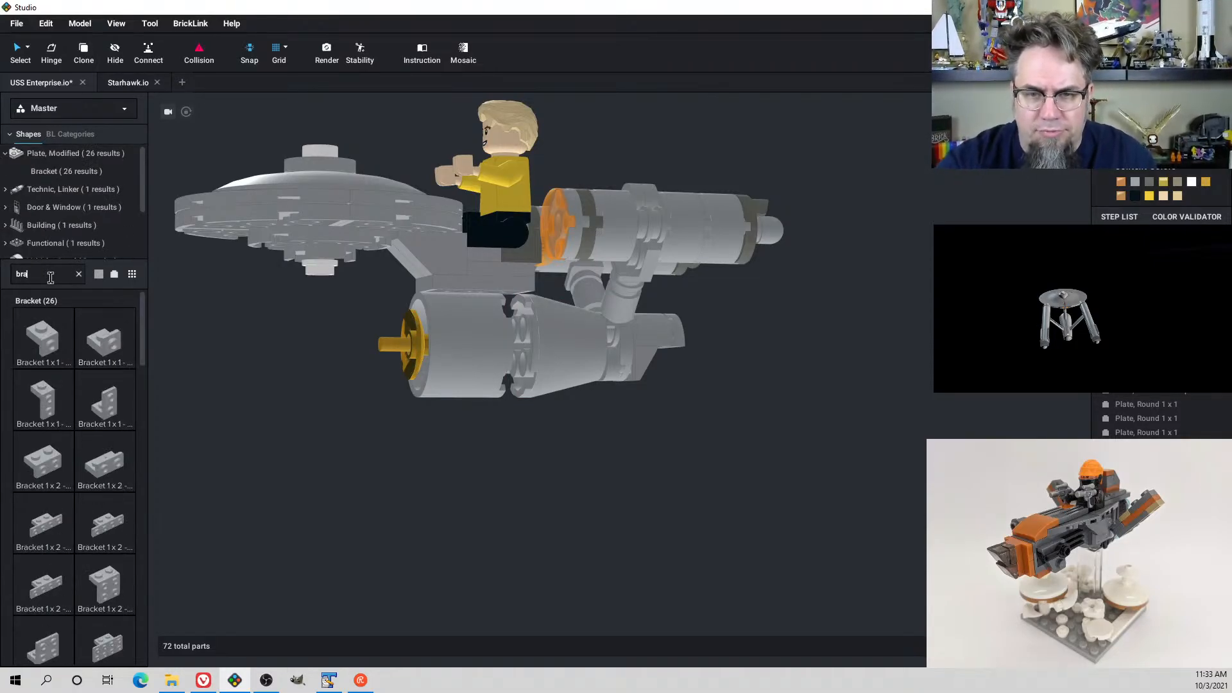
pyautogui.moveTo(51, 471); pyautogui.dragTo(840, 573)
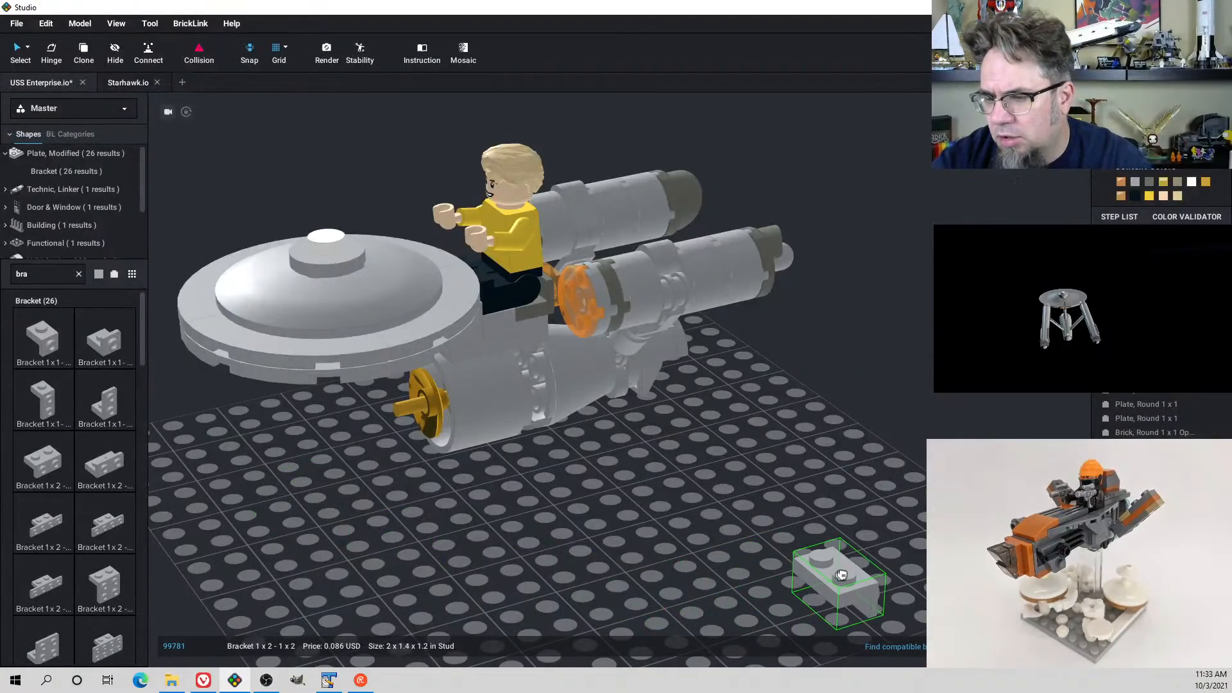
pyautogui.moveTo(840, 574); pyautogui.dragTo(882, 571, button='right')
pyautogui.moveTo(882, 572); pyautogui.dragTo(914, 552)
pyautogui.moveTo(914, 552); pyautogui.dragTo(811, 564, button='right')
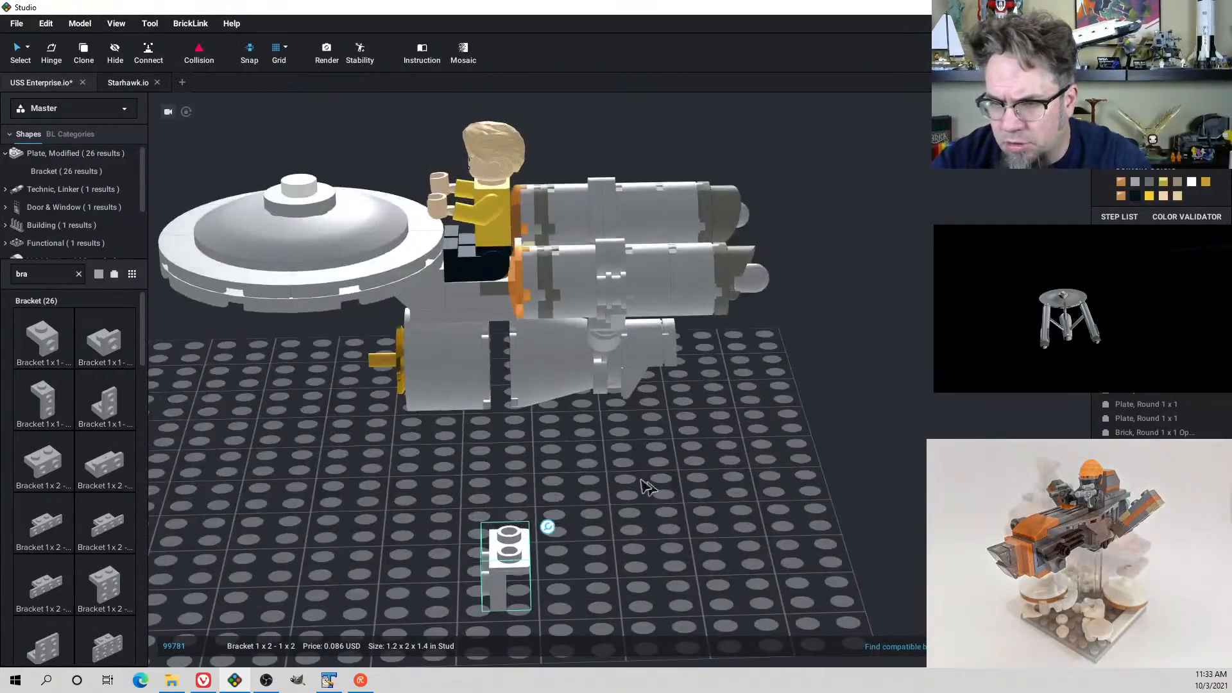
# Copy the lower hull's cylinder and cone and place the copies on the baseplate near the bracket
pyautogui.click(537, 390)
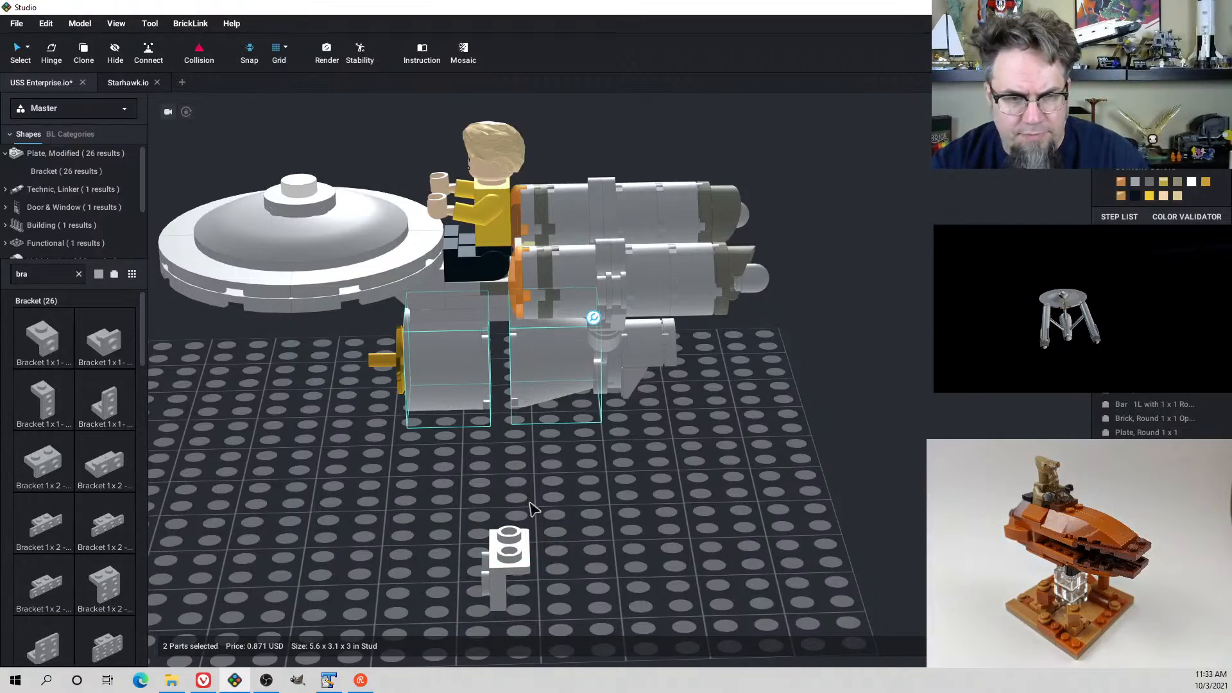
pyautogui.moveTo(530, 503); pyautogui.dragTo(546, 391, button='middle')
pyautogui.hotkey('ctrl', 'v')
pyautogui.click(419, 405)
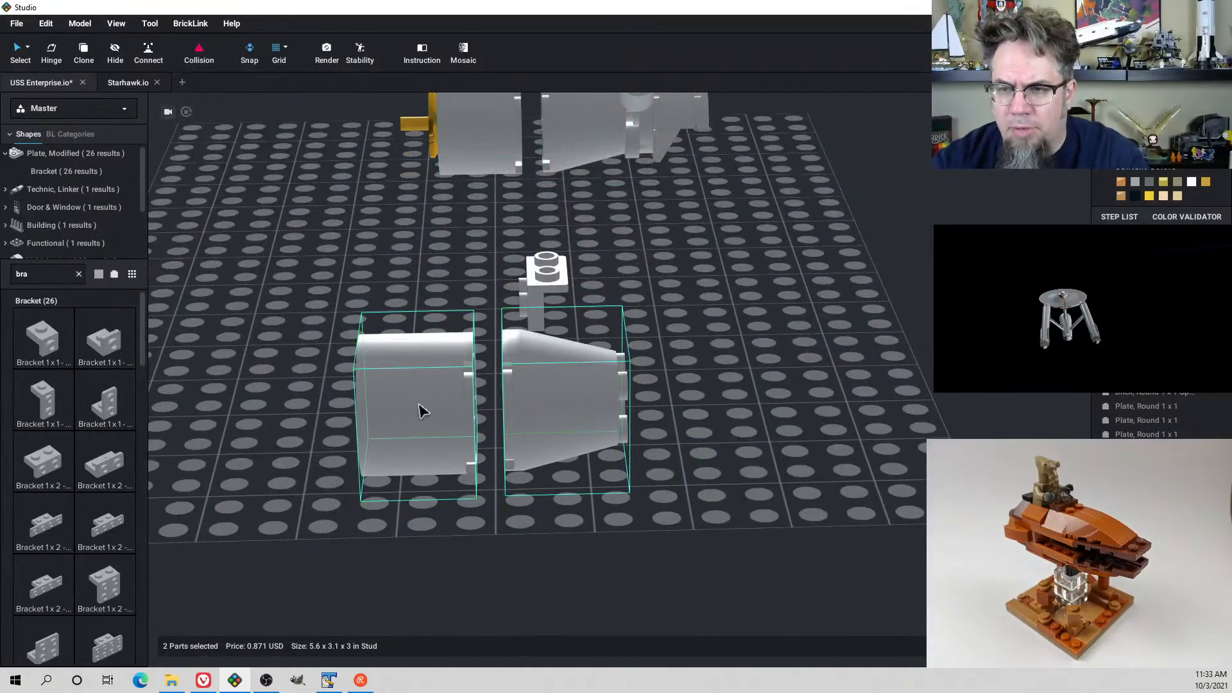
# Separate the copied cylinder from the cone and attach the bracket to the cylinder's studded end
pyautogui.moveTo(545, 296); pyautogui.dragTo(490, 359)
pyautogui.moveTo(490, 358); pyautogui.dragTo(394, 394, button='right')
pyautogui.moveTo(394, 394); pyautogui.dragTo(449, 335)
pyautogui.moveTo(370, 442); pyautogui.dragTo(383, 264)
pyautogui.moveTo(383, 264); pyautogui.dragTo(358, 243, button='right')
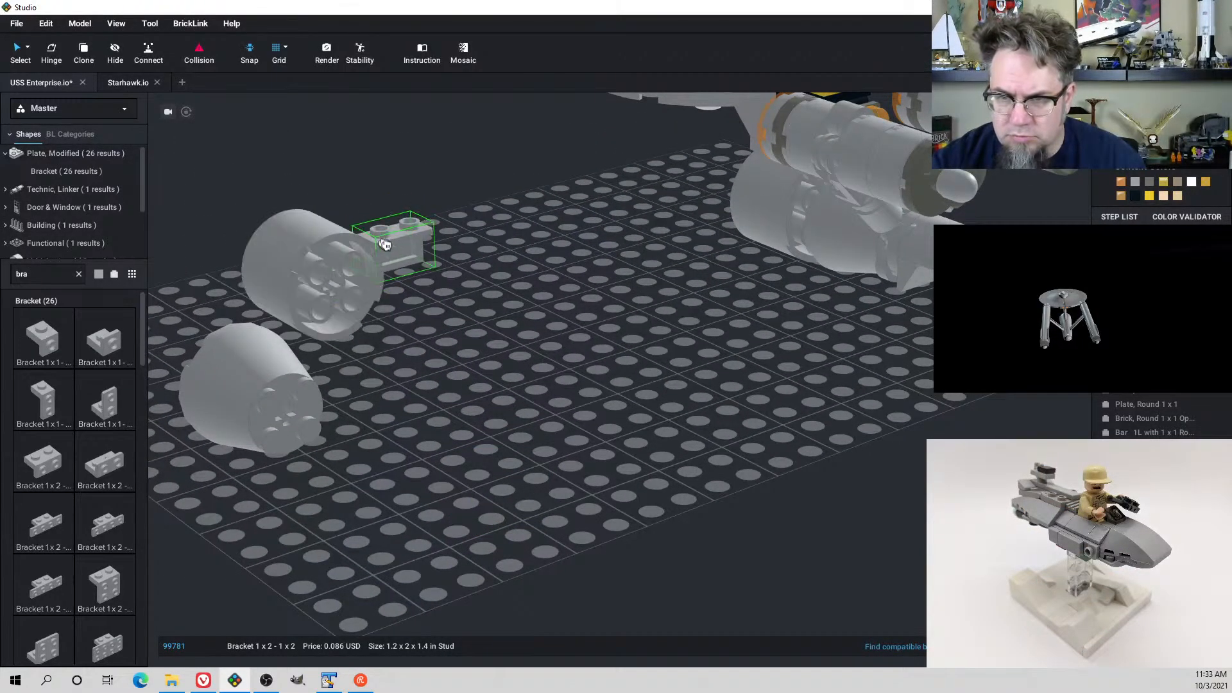
pyautogui.moveTo(385, 245); pyautogui.dragTo(402, 262, button='right')
pyautogui.moveTo(349, 302); pyautogui.dragTo(435, 319, button='right')
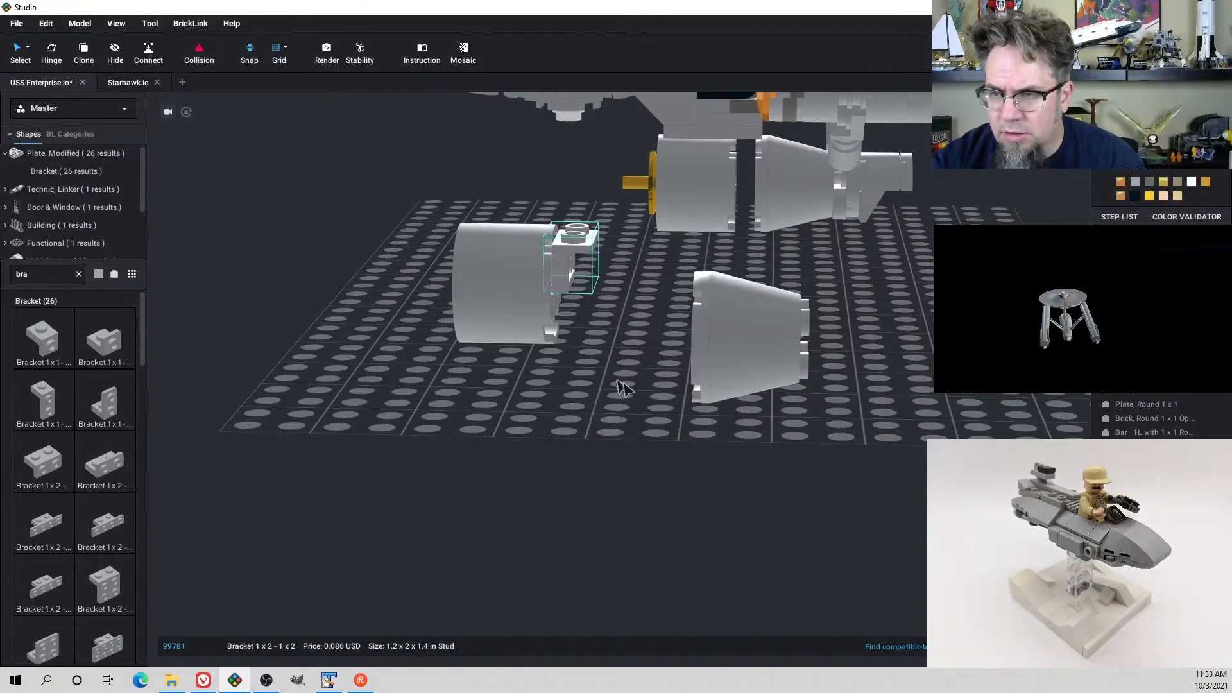
# Position the copied cone behind the bracket, with its wide end facing the cylinder
pyautogui.moveTo(764, 346); pyautogui.dragTo(727, 316)
pyautogui.moveTo(727, 316); pyautogui.dragTo(723, 333, button='right')
pyautogui.moveTo(723, 332); pyautogui.dragTo(790, 355)
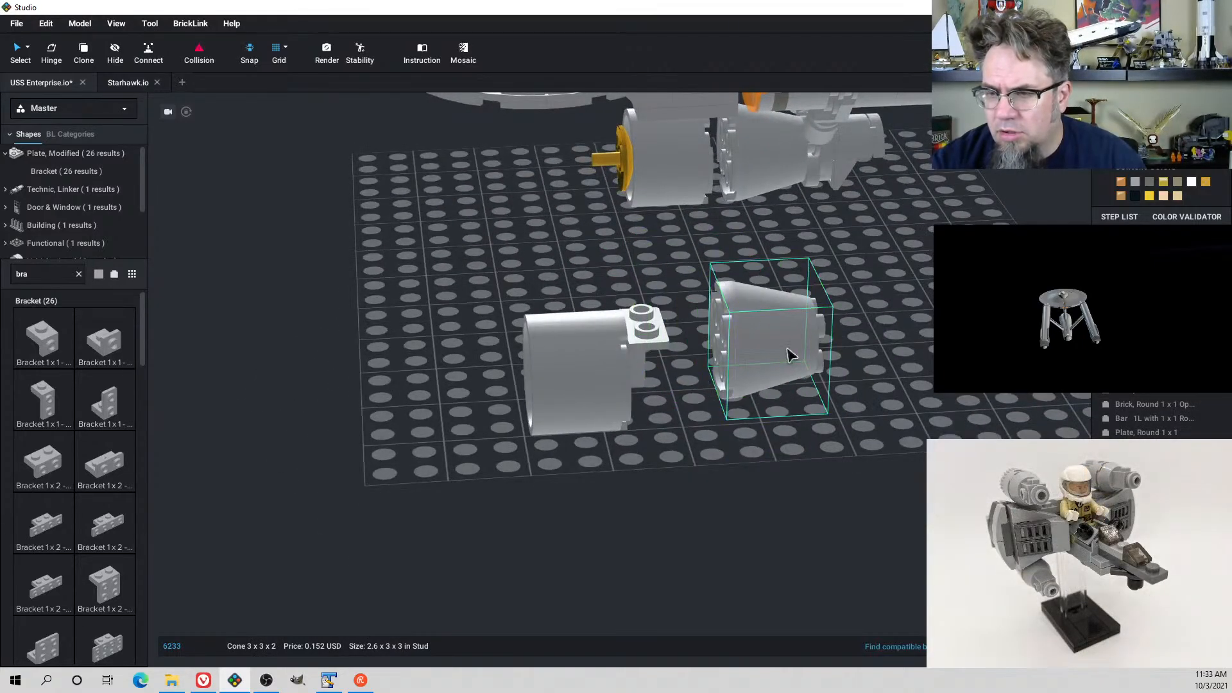
pyautogui.moveTo(739, 438)
pyautogui.mouseDown(button='right')
pyautogui.moveTo(723, 421)
pyautogui.moveTo(787, 423)
pyautogui.moveTo(729, 424)
pyautogui.mouseUp(button='right')
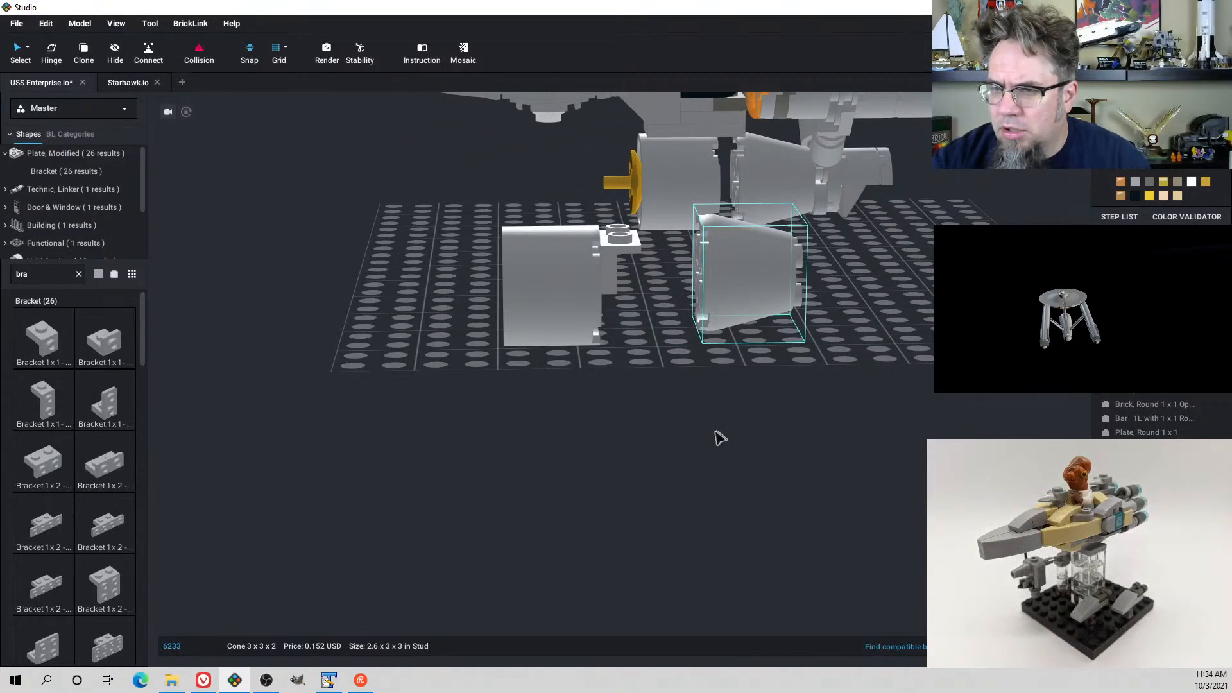
# Look through the remaining Bracket parts, clear the part search, and browse the Plate, Modified parts for a connector
pyautogui.scroll(-5, 103, 449)
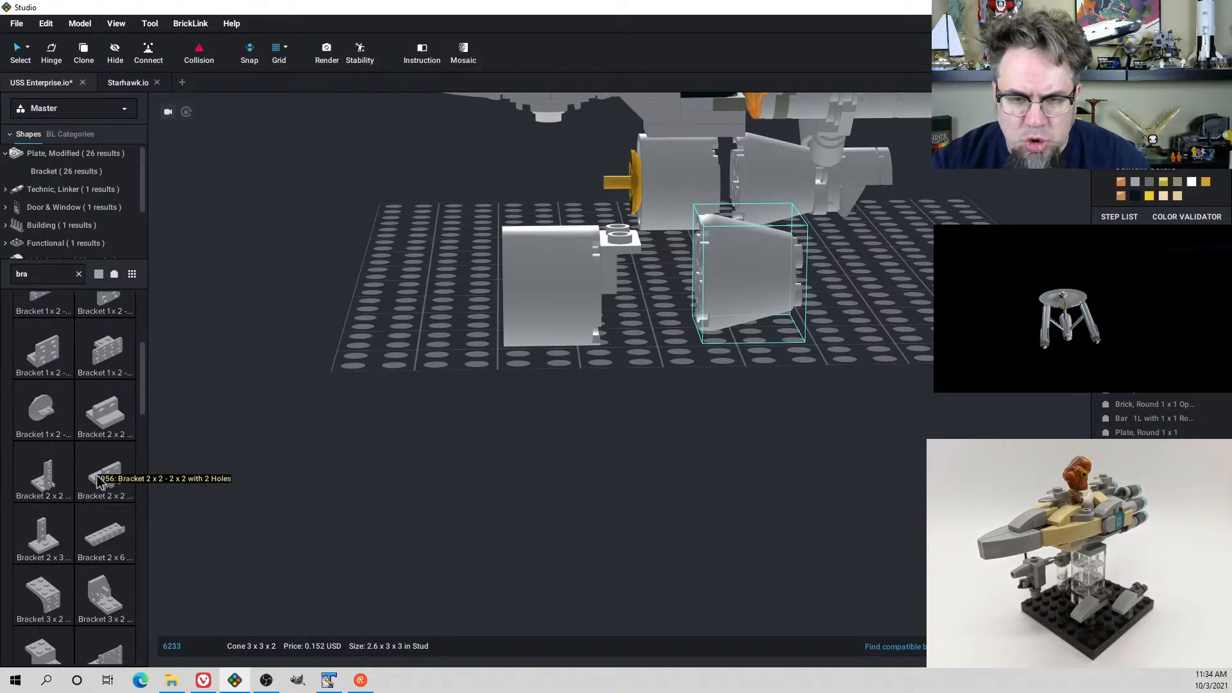
pyautogui.scroll(-5, 98, 481)
pyautogui.scroll(3, 89, 465)
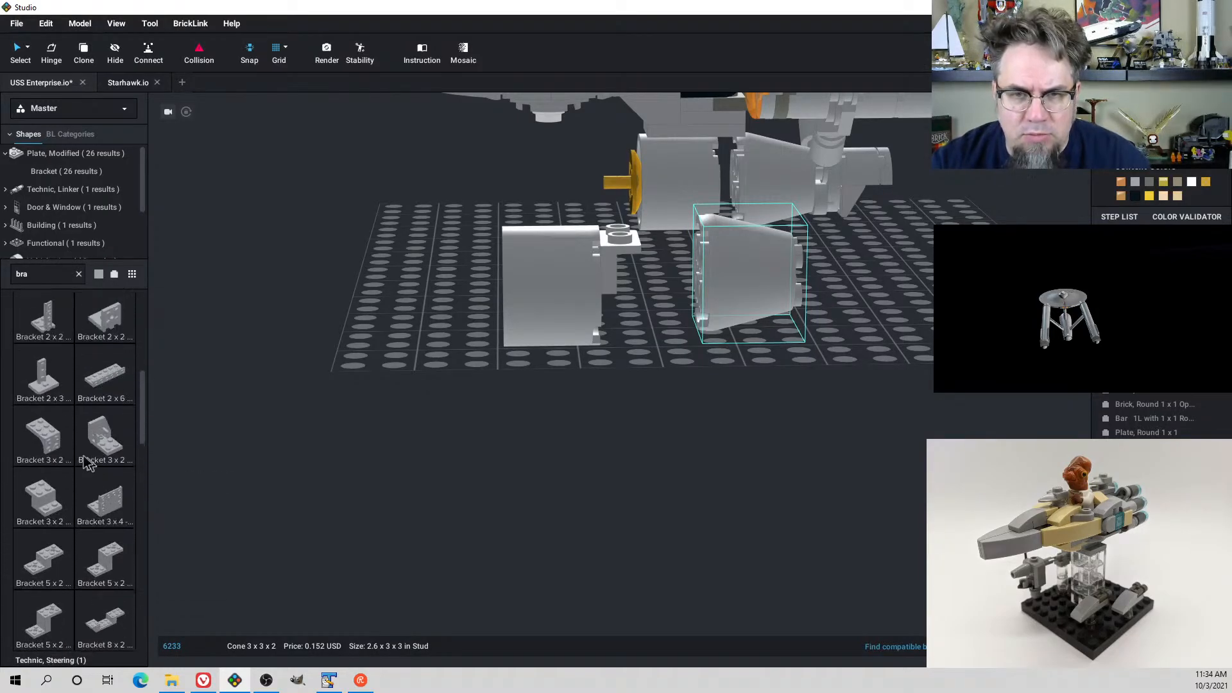
pyautogui.scroll(1, 88, 463)
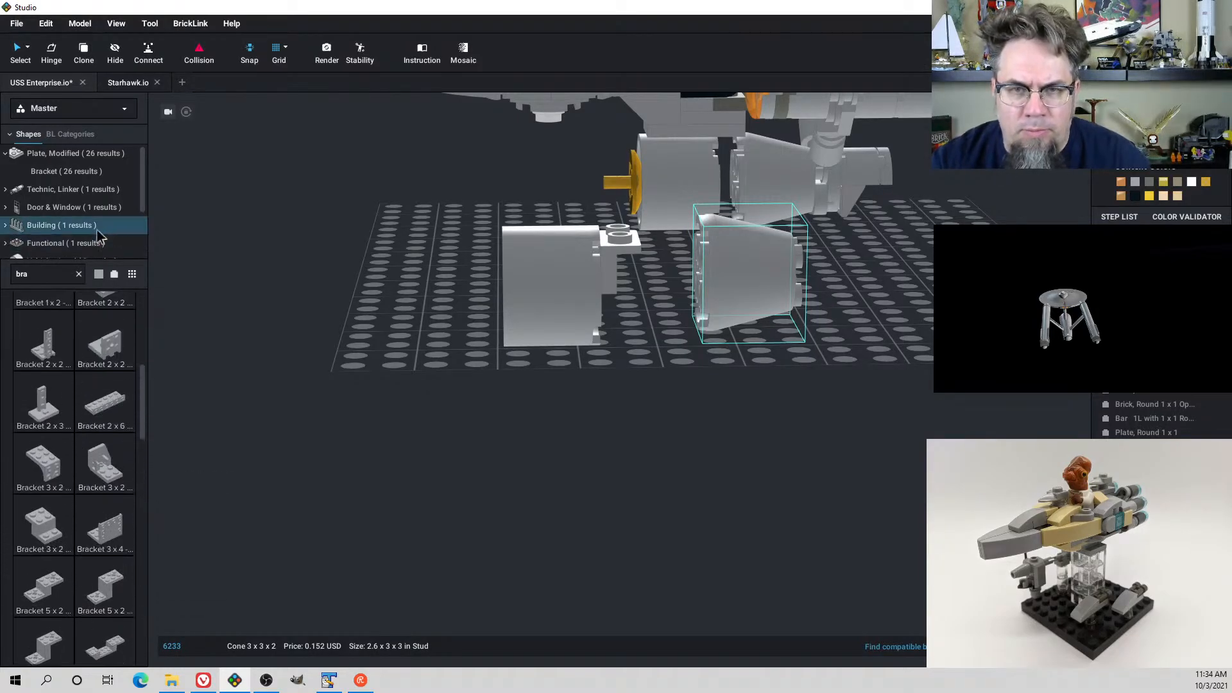
pyautogui.click(79, 275)
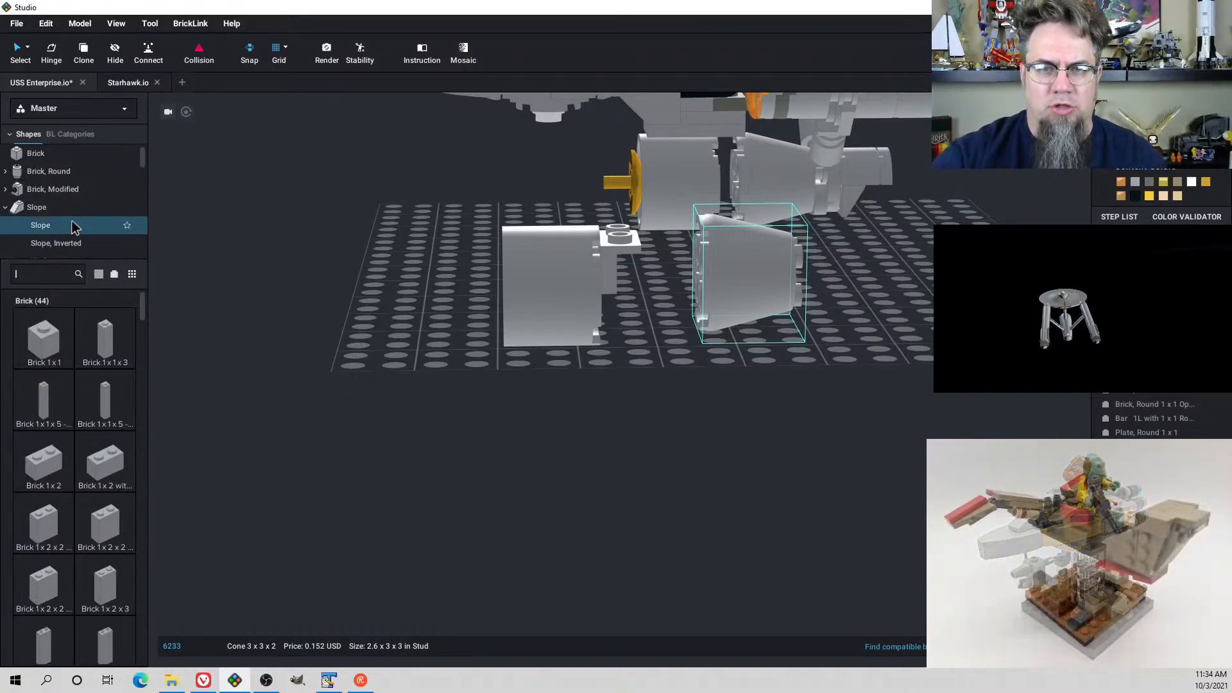
pyautogui.scroll(-2, 72, 215)
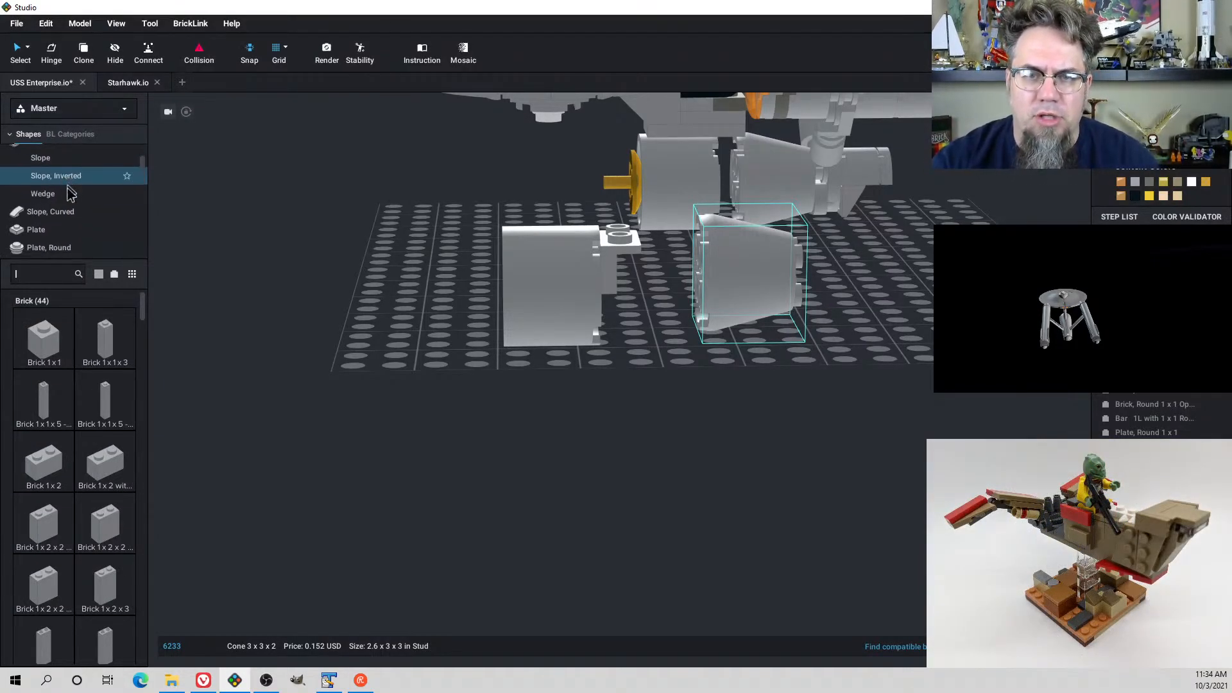
pyautogui.scroll(-3, 72, 212)
pyautogui.click(74, 201)
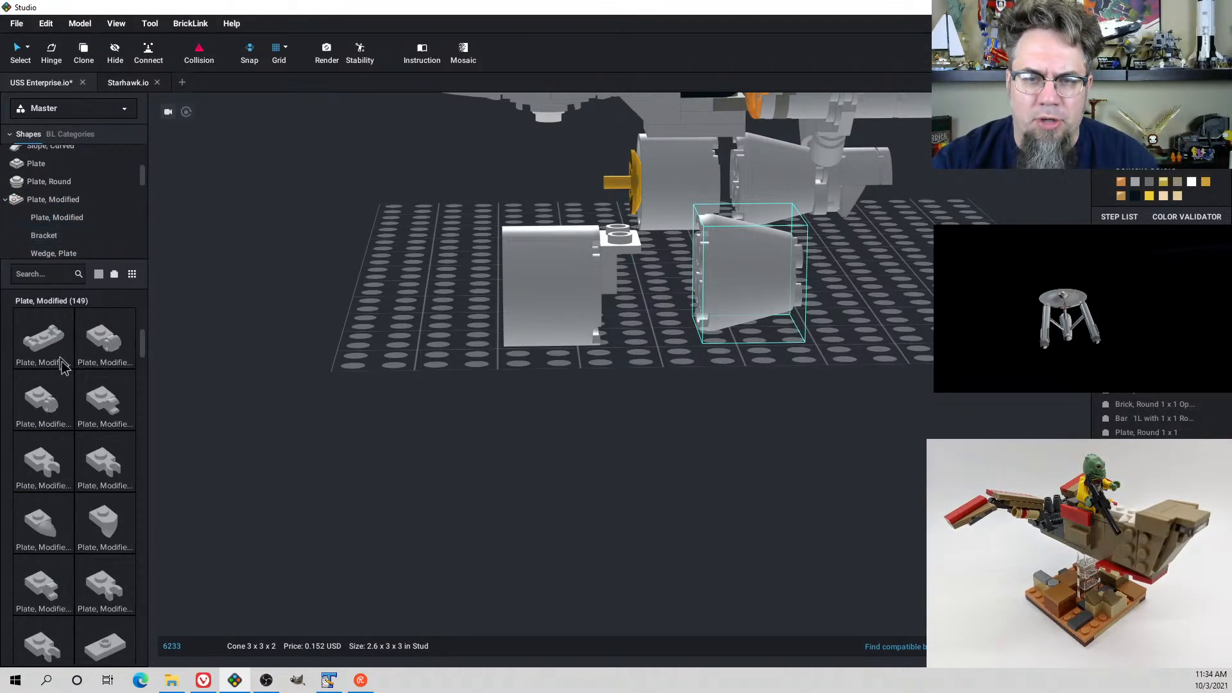
pyautogui.scroll(-3, 104, 407)
pyautogui.scroll(3, 104, 407)
# Try a Plate, Modified 1 x 1 with Handles on Ends - Closed Ends beside the hull copies, and delete it
pyautogui.click(41, 343)
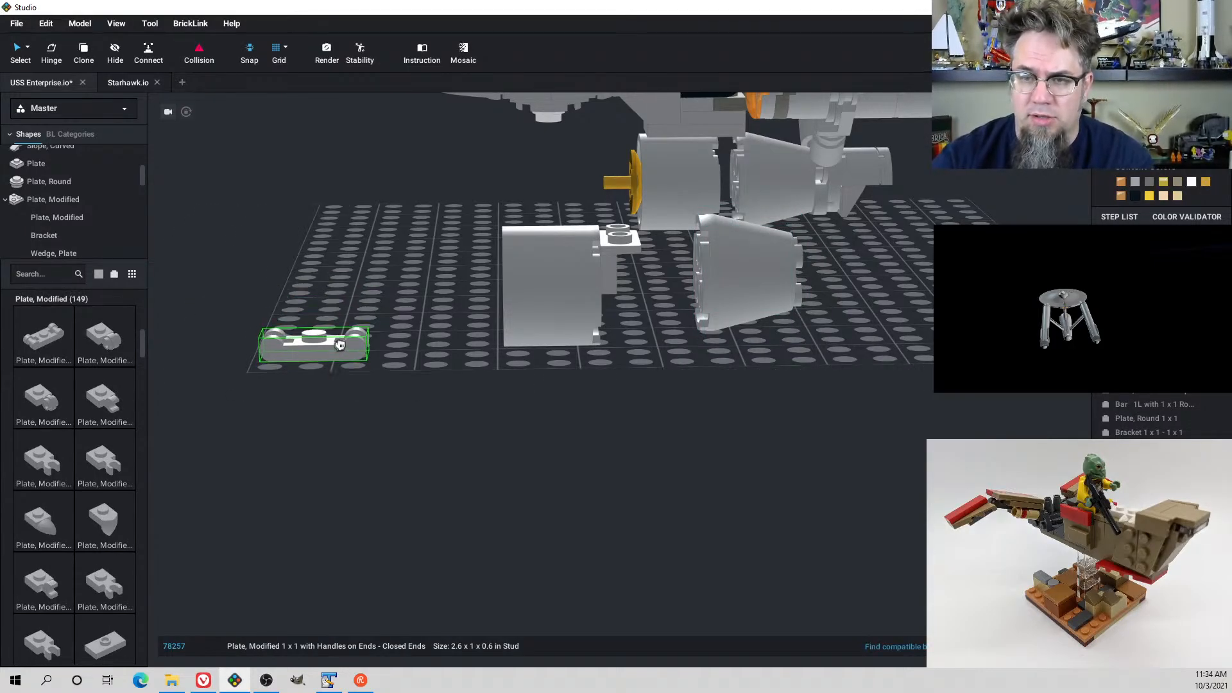
pyautogui.click(361, 313)
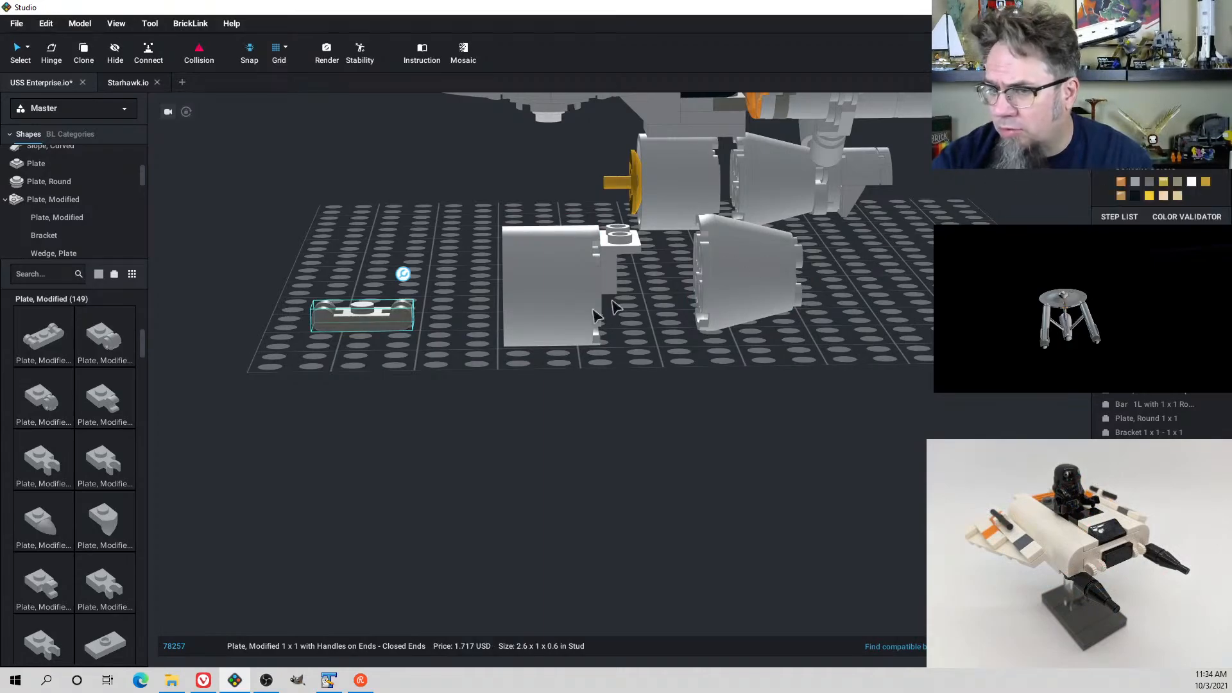
pyautogui.moveTo(445, 368); pyautogui.dragTo(451, 372, button='right')
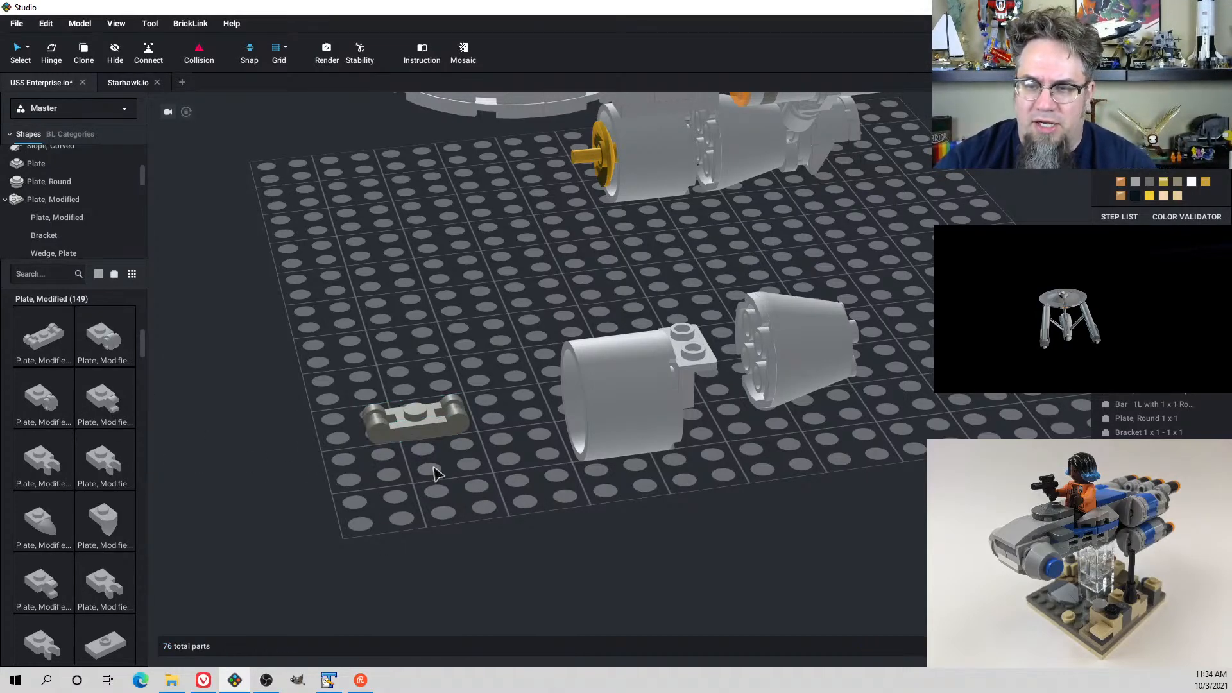
pyautogui.press('Delete')
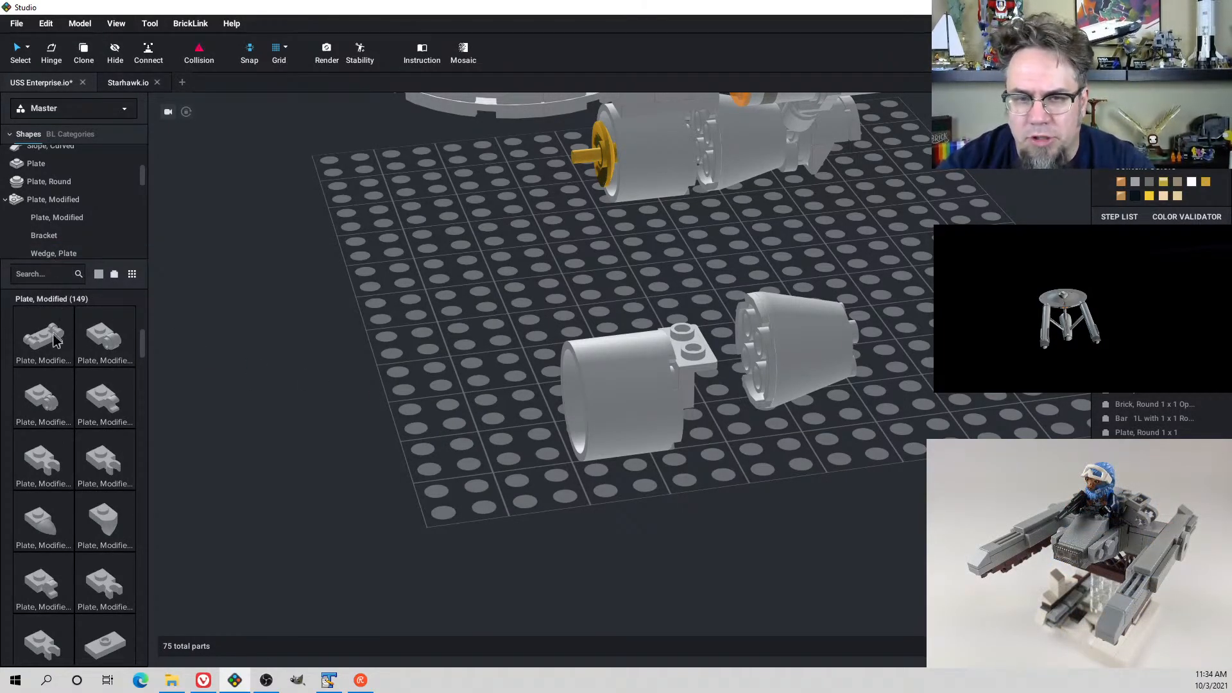
# Find a Plate, Modified 2 x 2 x 2/3 with 2 Studs on Side and try it upright beside the copied cylinder
pyautogui.click(69, 237)
pyautogui.click(64, 217)
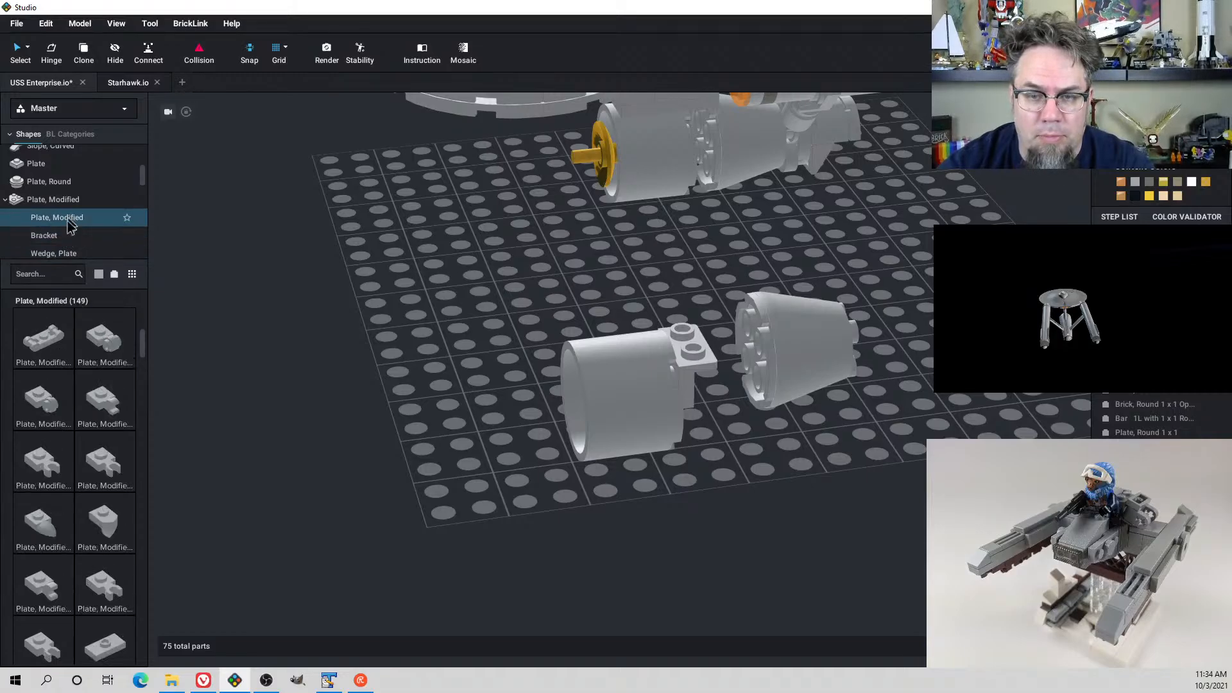
pyautogui.scroll(-5, 103, 483)
pyautogui.scroll(-10, 103, 483)
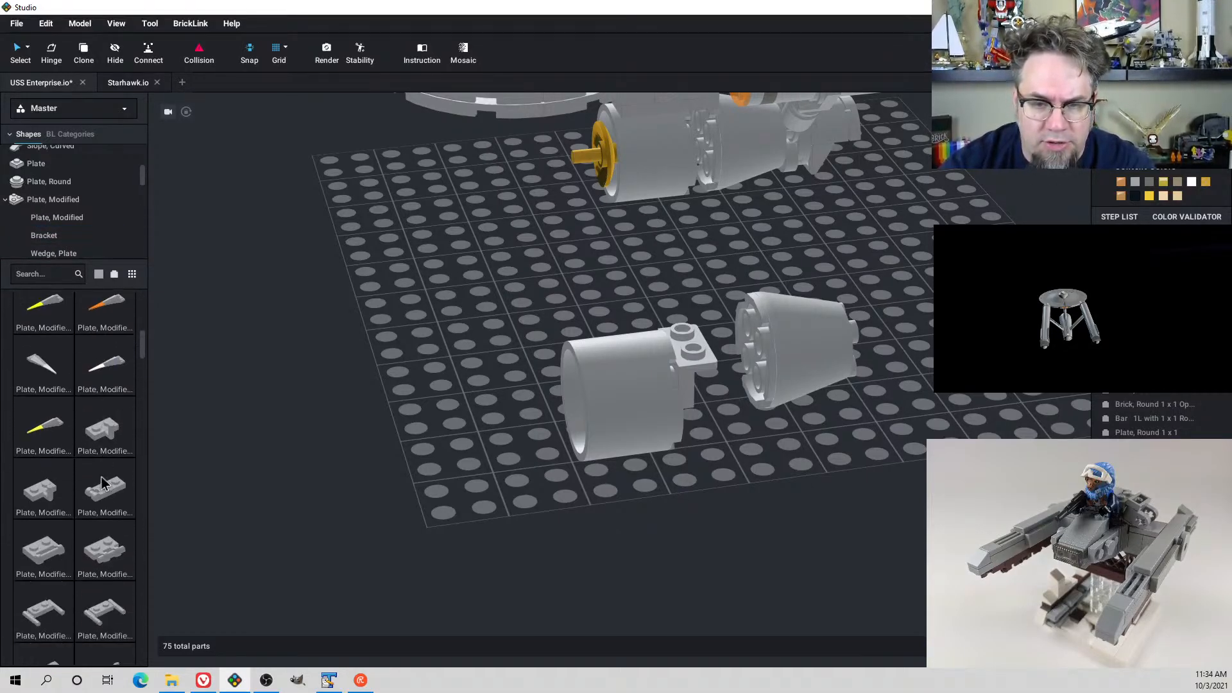
pyautogui.scroll(-10, 102, 483)
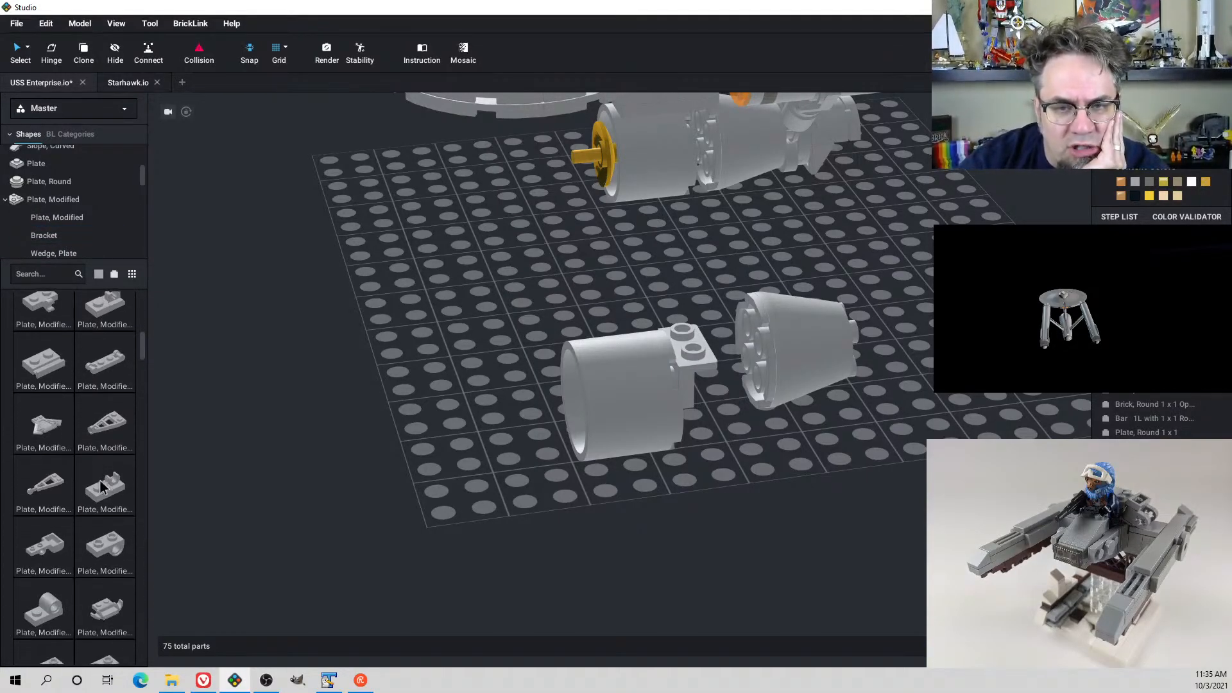
pyautogui.scroll(-10, 101, 486)
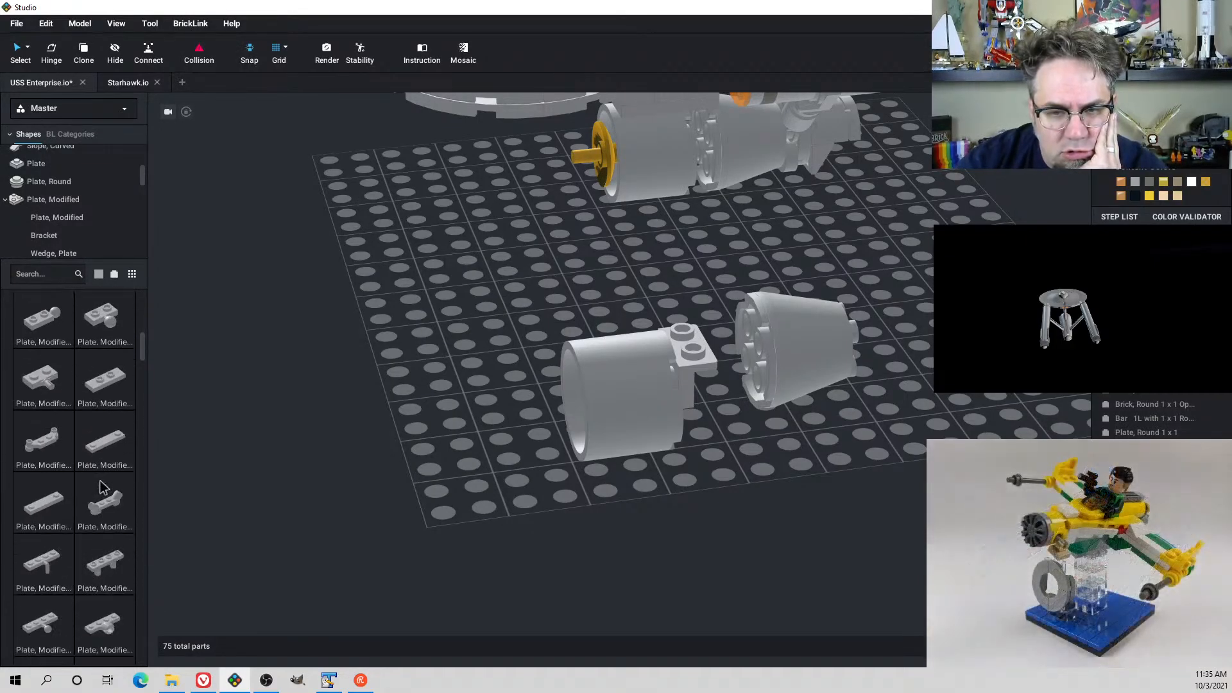
pyautogui.scroll(-10, 102, 513)
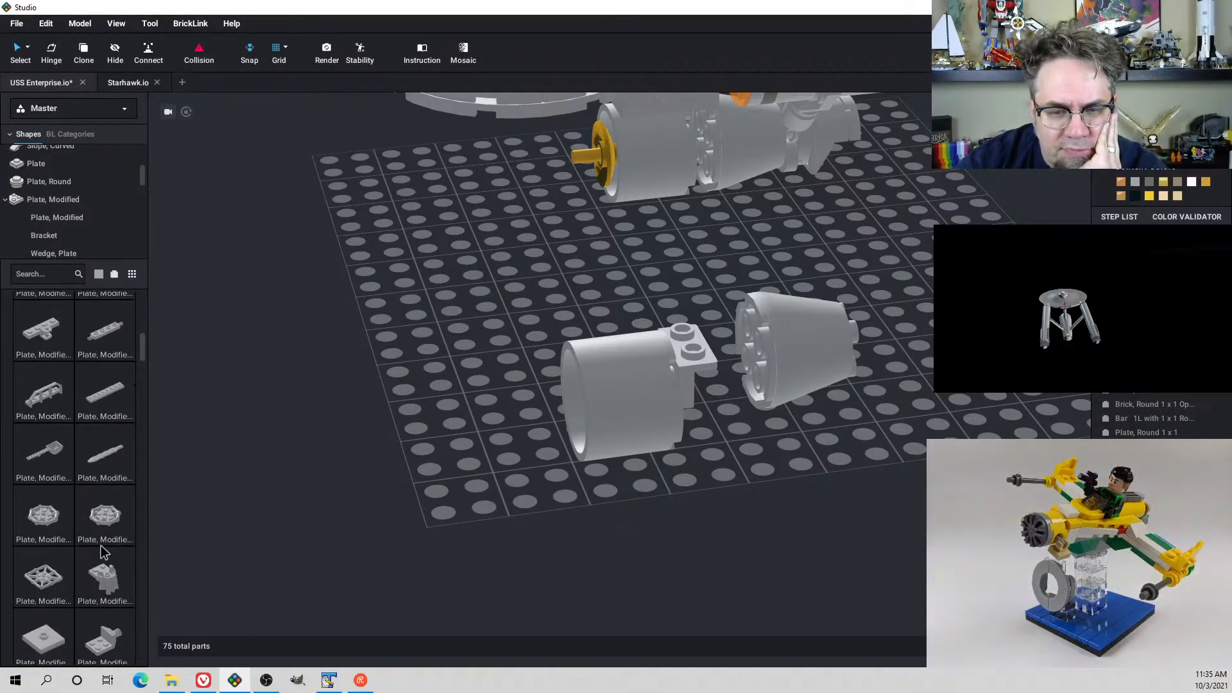
pyautogui.scroll(-5, 107, 542)
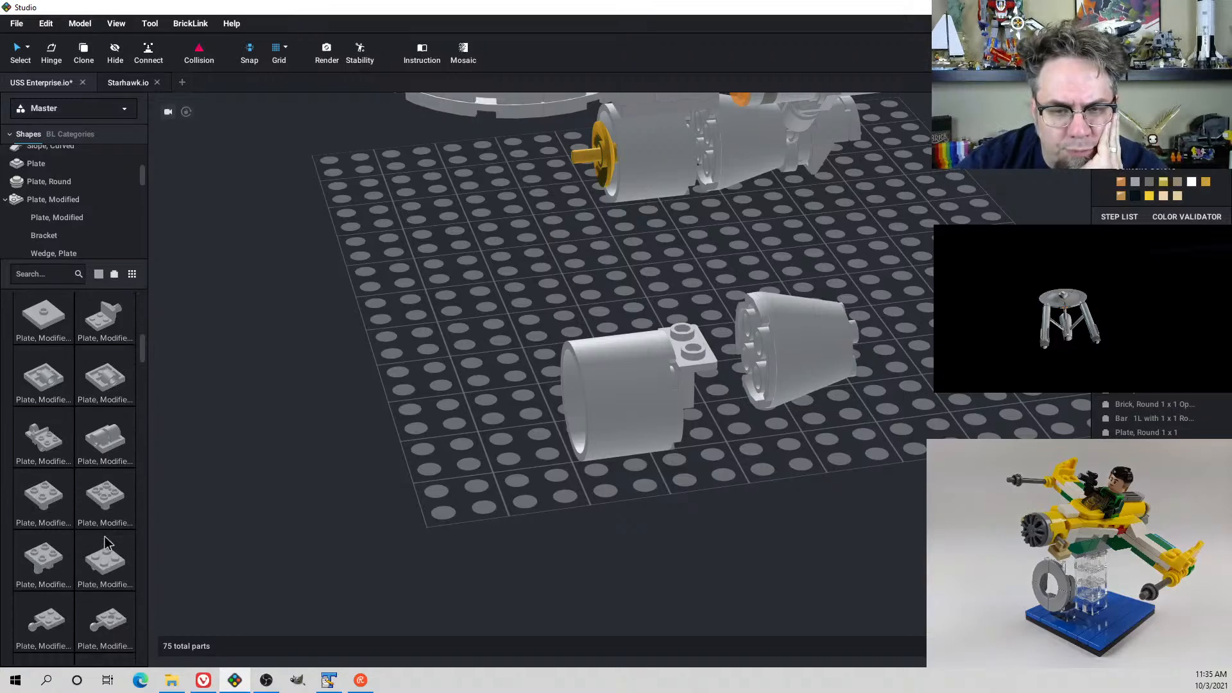
pyautogui.scroll(-3, 106, 542)
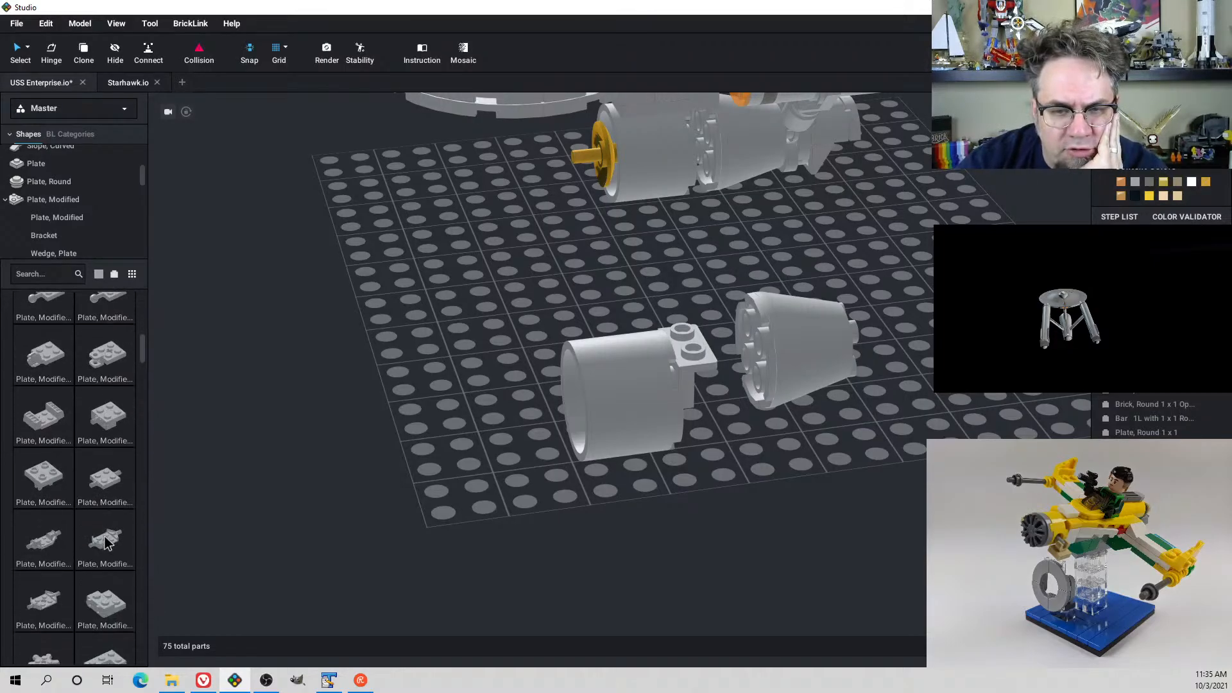
pyautogui.moveTo(113, 604); pyautogui.dragTo(526, 341)
pyautogui.moveTo(525, 342); pyautogui.dragTo(511, 341, button='right')
pyautogui.moveTo(512, 341); pyautogui.dragTo(429, 246)
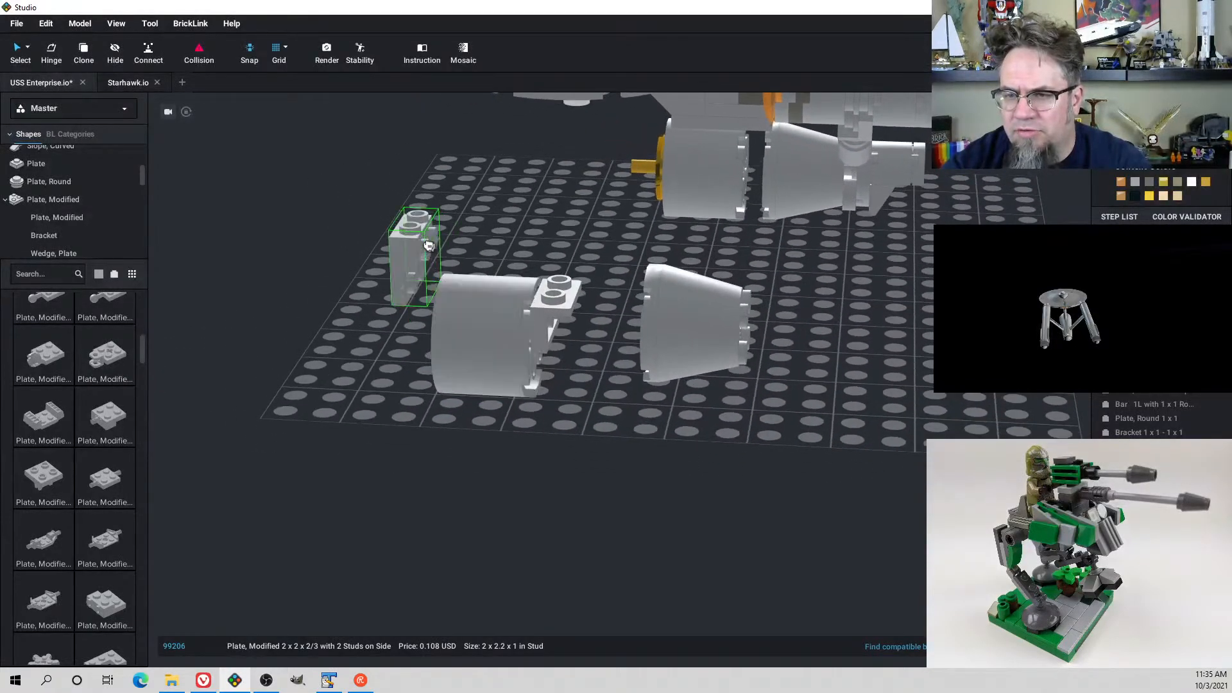
pyautogui.moveTo(560, 322); pyautogui.dragTo(592, 329, button='right')
pyautogui.moveTo(784, 273); pyautogui.dragTo(752, 302, button='right')
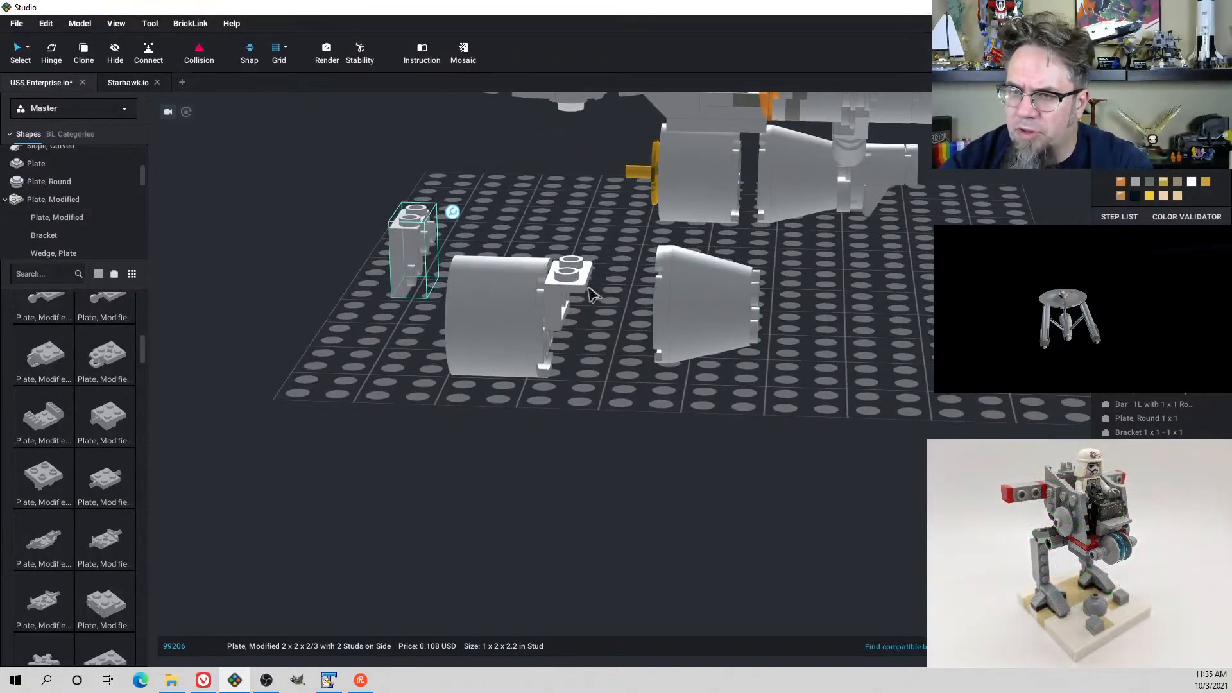
# Delete the bracket from the cylinder's studded end and the trial plate beside it
pyautogui.press('Up')
pyautogui.press('Delete')
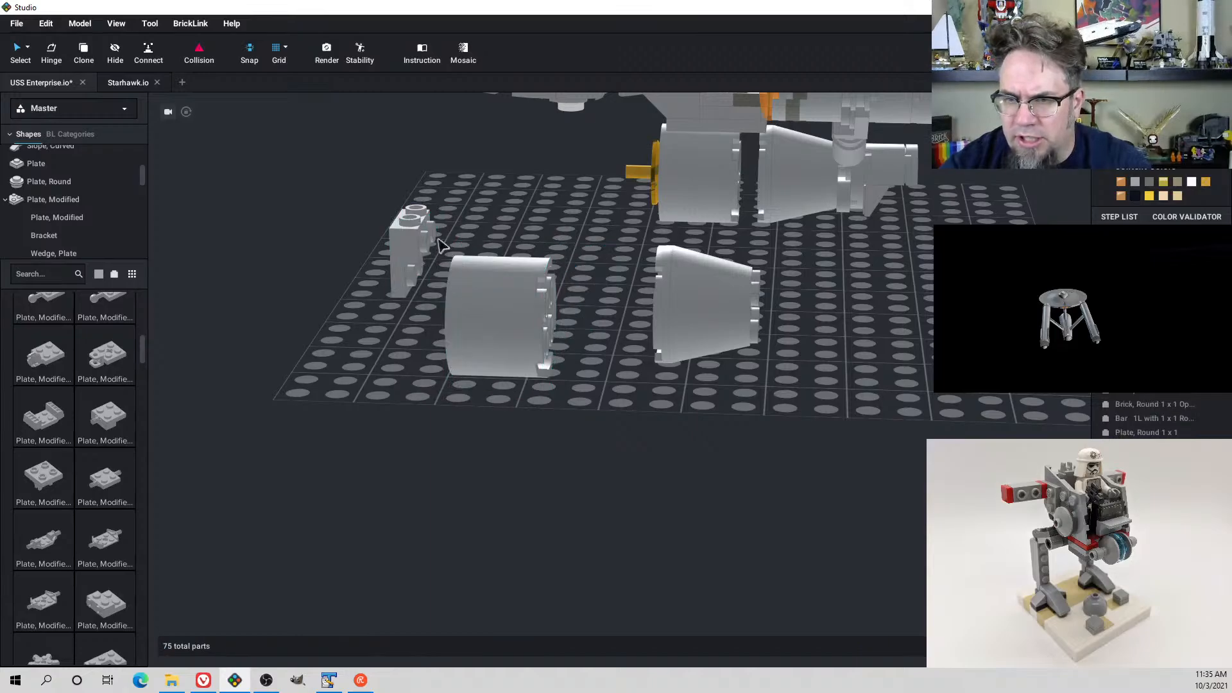
pyautogui.click(423, 240)
pyautogui.press('Delete')
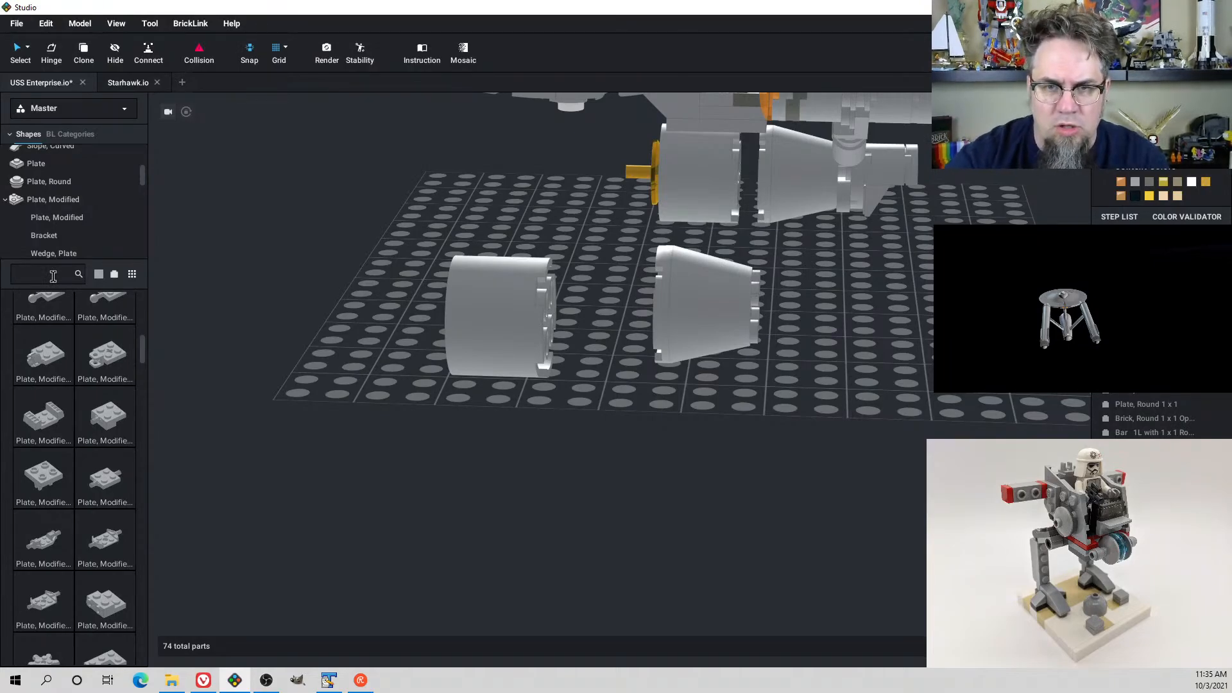
# Add a Plate, Modified 1 x 1 with Light Attachment - Thick Ring and attach it upright to the cylinder's studded end
pyautogui.scroll(1, 58, 192)
pyautogui.click(56, 216)
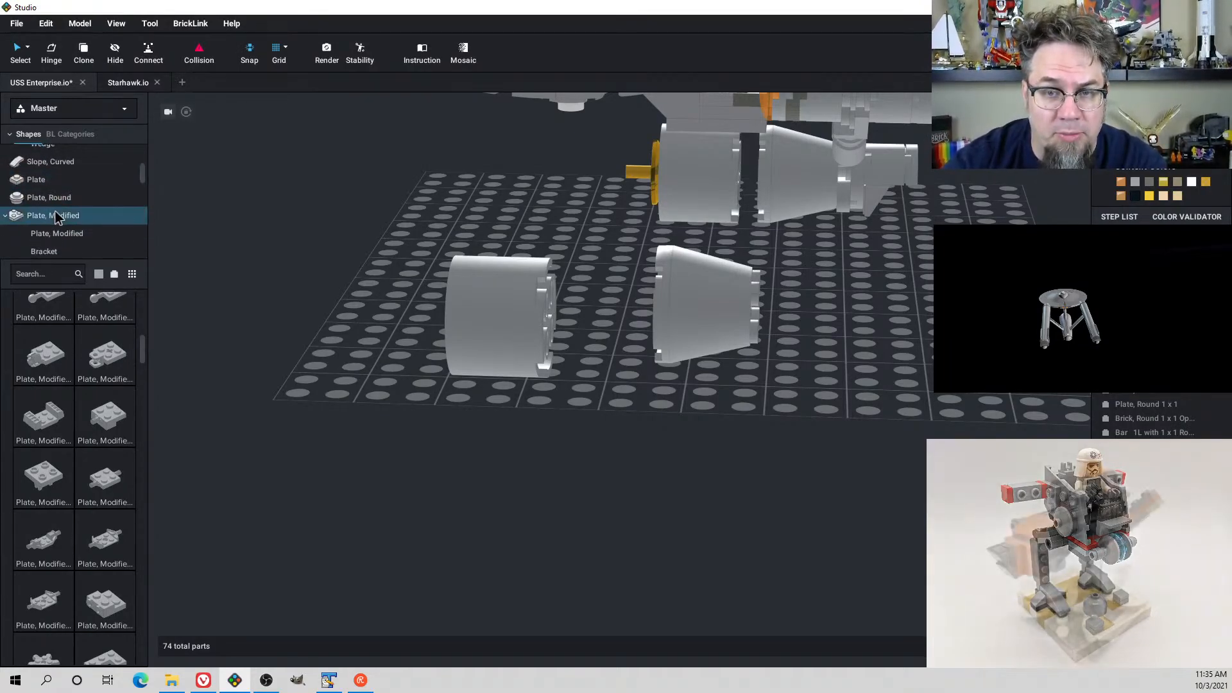
pyautogui.moveTo(122, 337); pyautogui.dragTo(584, 276)
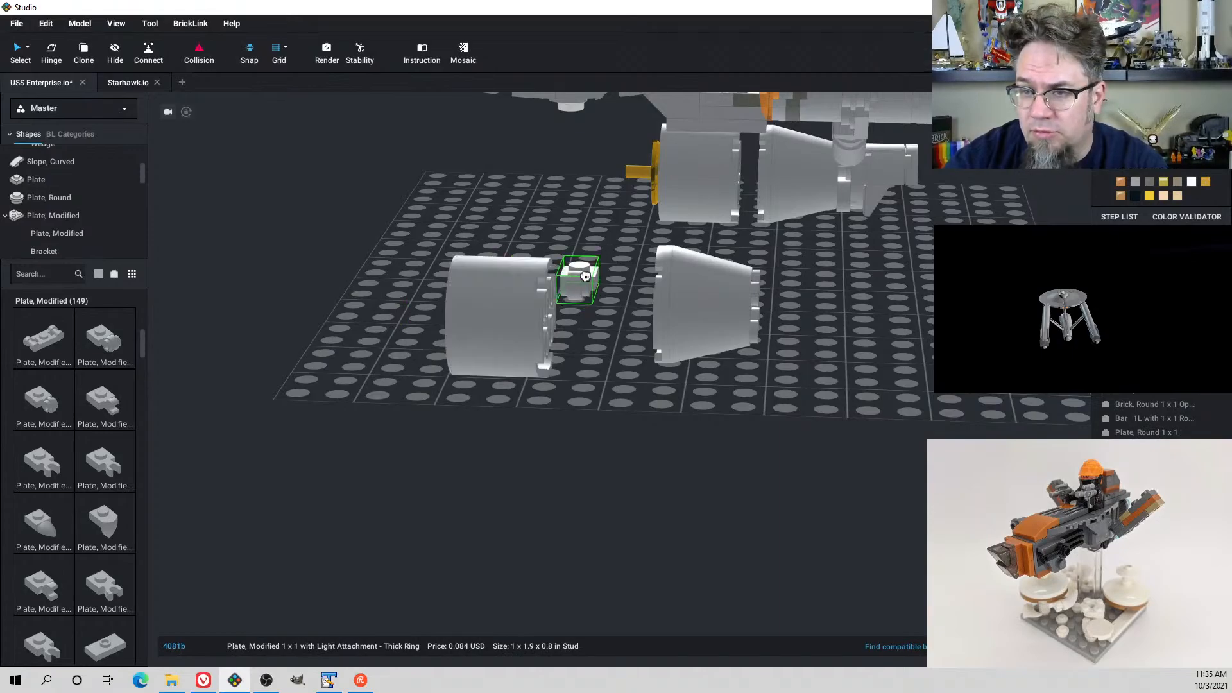
pyautogui.moveTo(585, 276); pyautogui.dragTo(579, 327, button='right')
pyautogui.moveTo(579, 327); pyautogui.dragTo(583, 304)
pyautogui.moveTo(632, 340); pyautogui.dragTo(656, 320, button='right')
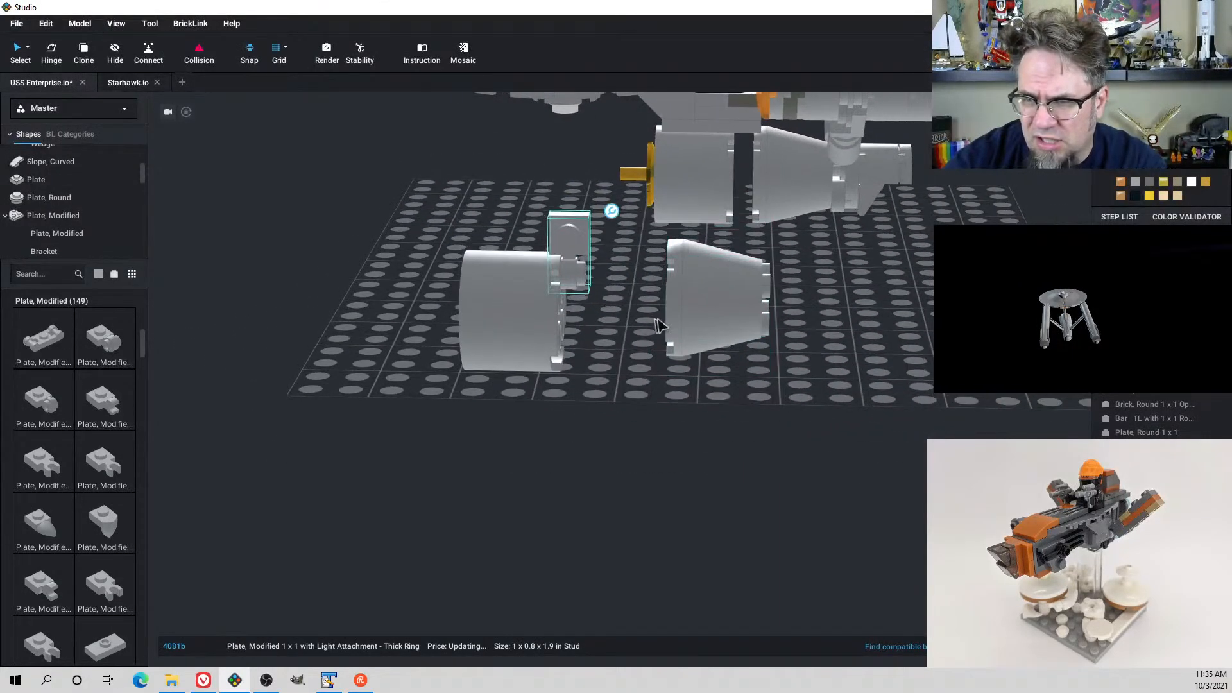
# Move the copied cone up against the light attachment plate and compare the gap with the ship's hull
pyautogui.moveTo(660, 325); pyautogui.dragTo(622, 324)
pyautogui.moveTo(653, 328)
pyautogui.mouseDown(button='right')
pyautogui.moveTo(690, 326)
pyautogui.moveTo(642, 328)
pyautogui.mouseUp(button='right')
pyautogui.click(594, 270)
pyautogui.scroll(2, 510, 278)
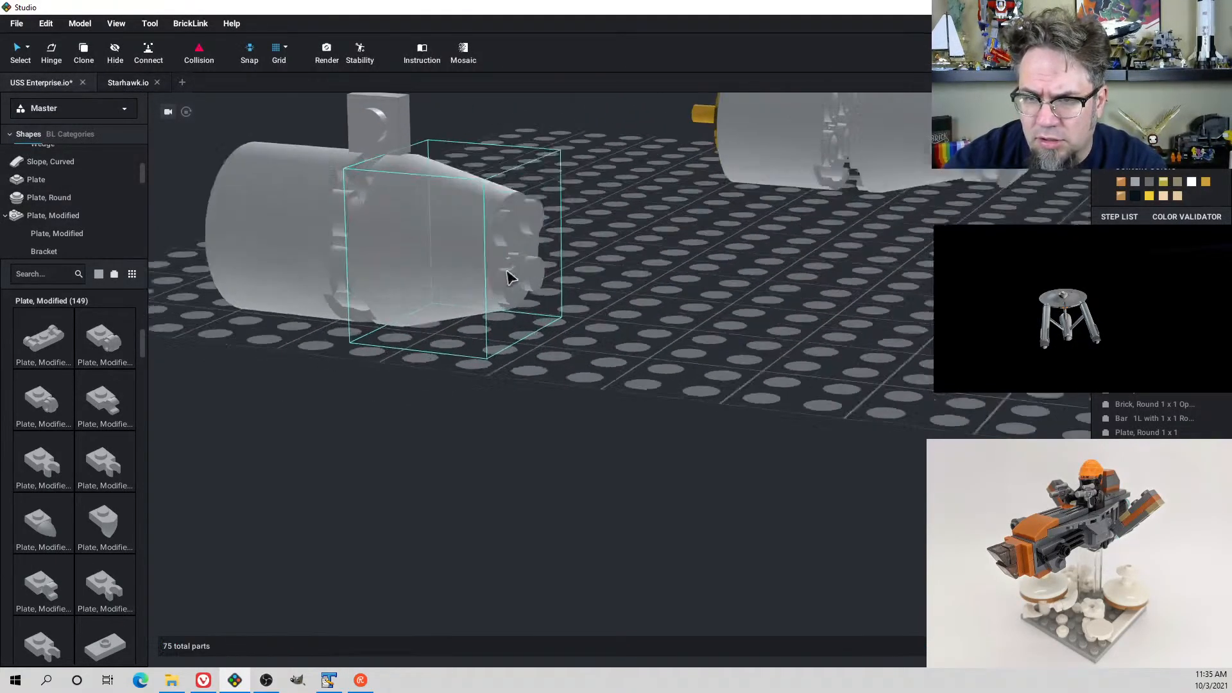
pyautogui.scroll(1, 506, 274)
pyautogui.moveTo(509, 273); pyautogui.dragTo(584, 330, button='middle')
pyautogui.moveTo(584, 315); pyautogui.dragTo(613, 307, button='right')
pyautogui.moveTo(832, 252); pyautogui.dragTo(724, 342, button='middle')
pyautogui.moveTo(750, 306); pyautogui.dragTo(695, 406, button='right')
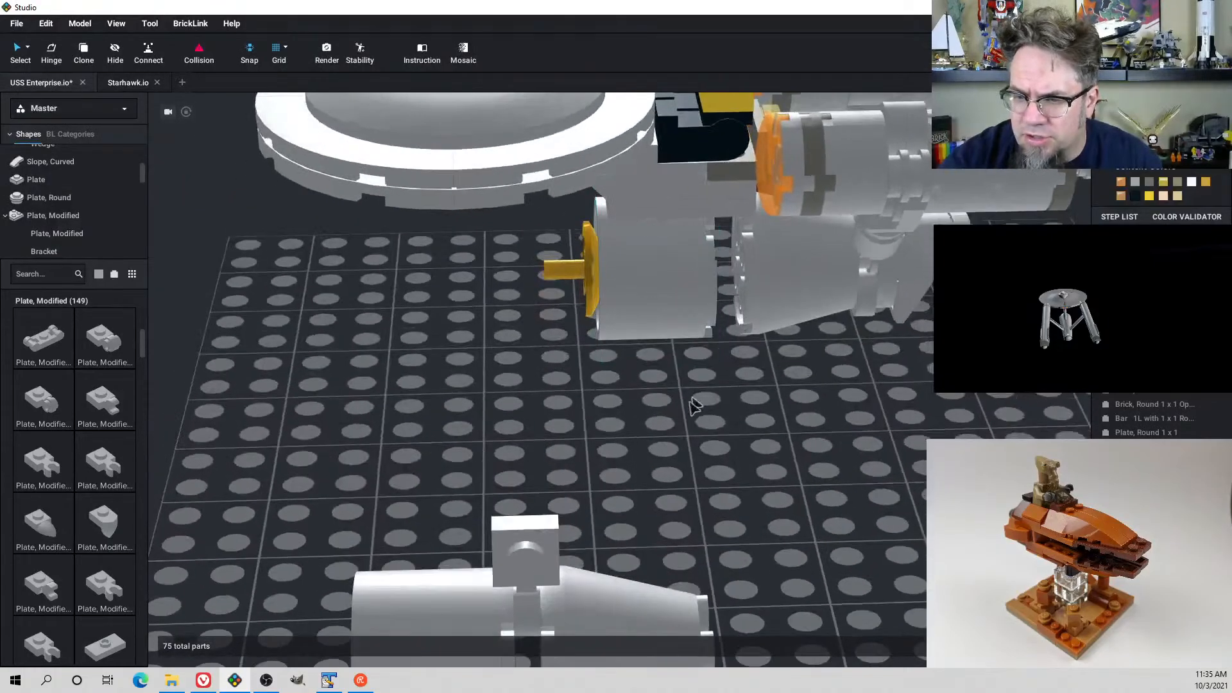
pyautogui.moveTo(694, 405); pyautogui.dragTo(662, 344, button='middle')
# Set the copied cone as the origin and move the light attachment plate off the cylinder into the open space
pyautogui.rightClick(580, 463)
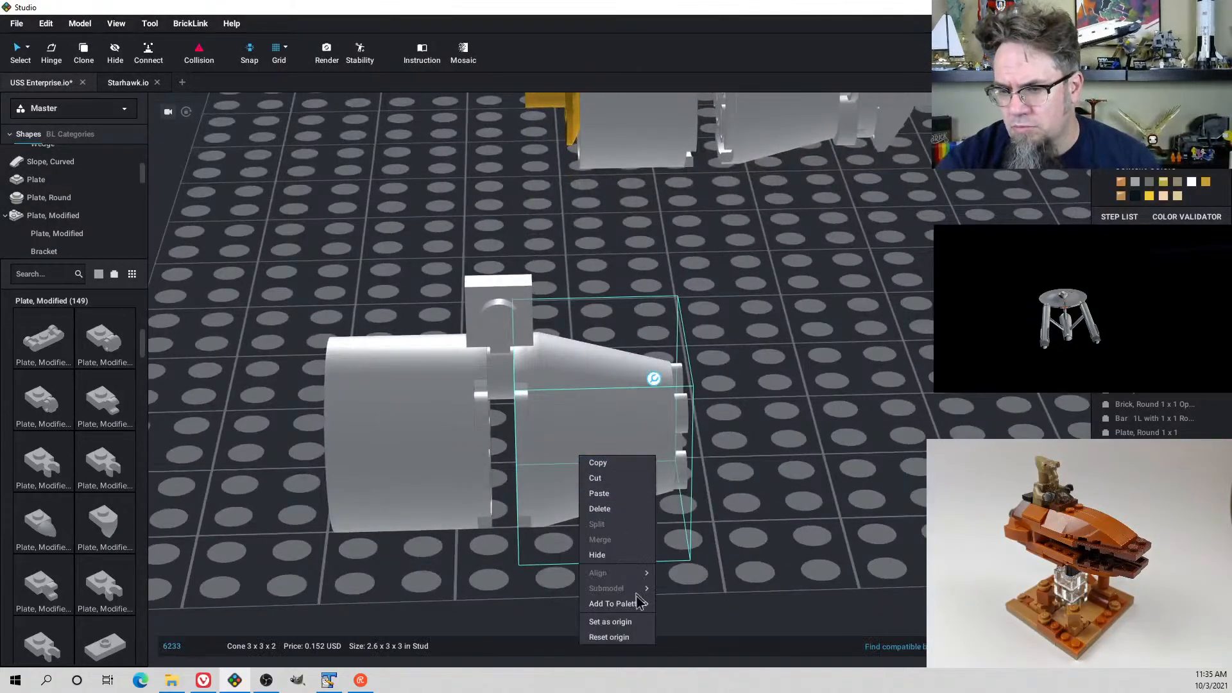
pyautogui.click(625, 622)
pyautogui.moveTo(667, 552); pyautogui.dragTo(668, 487, button='right')
pyautogui.moveTo(724, 428); pyautogui.dragTo(671, 363, button='right')
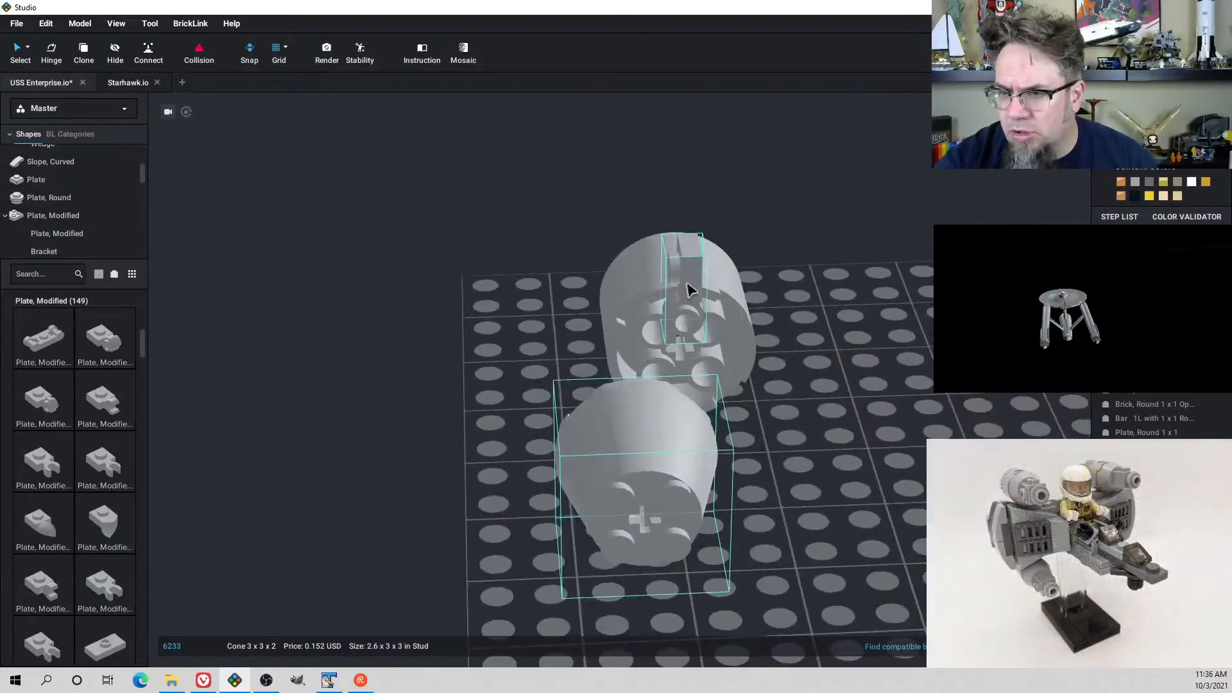
pyautogui.moveTo(688, 290); pyautogui.dragTo(748, 287)
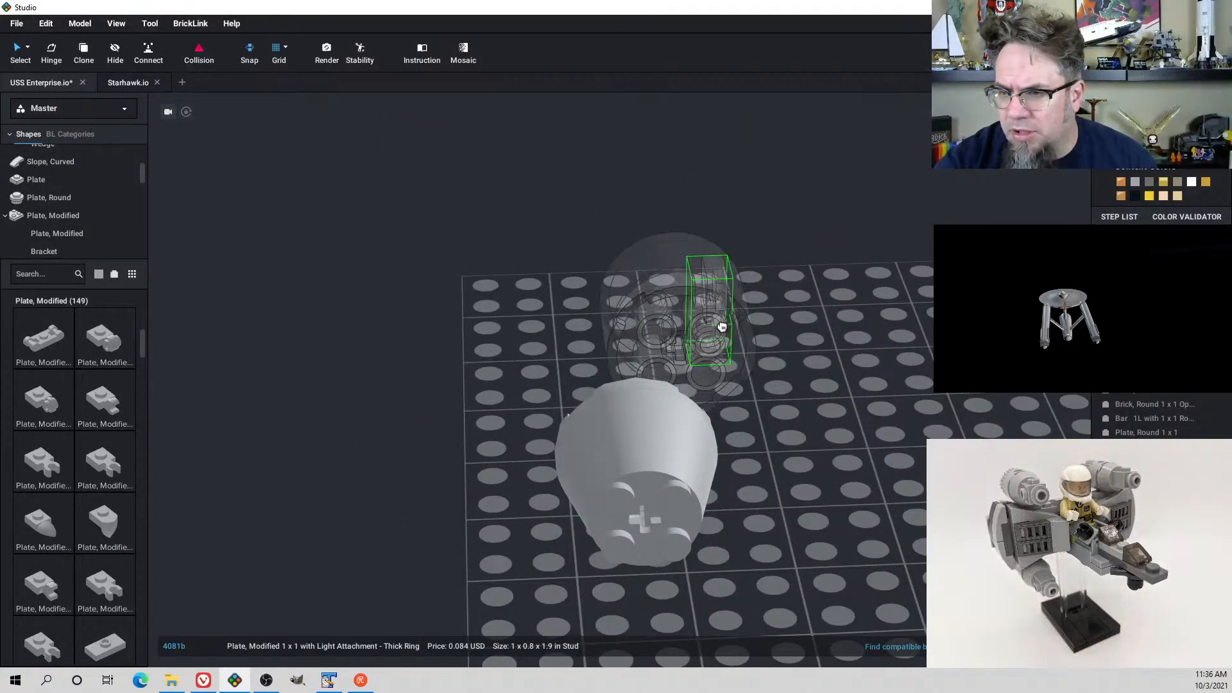
pyautogui.moveTo(722, 327); pyautogui.dragTo(677, 322, button='right')
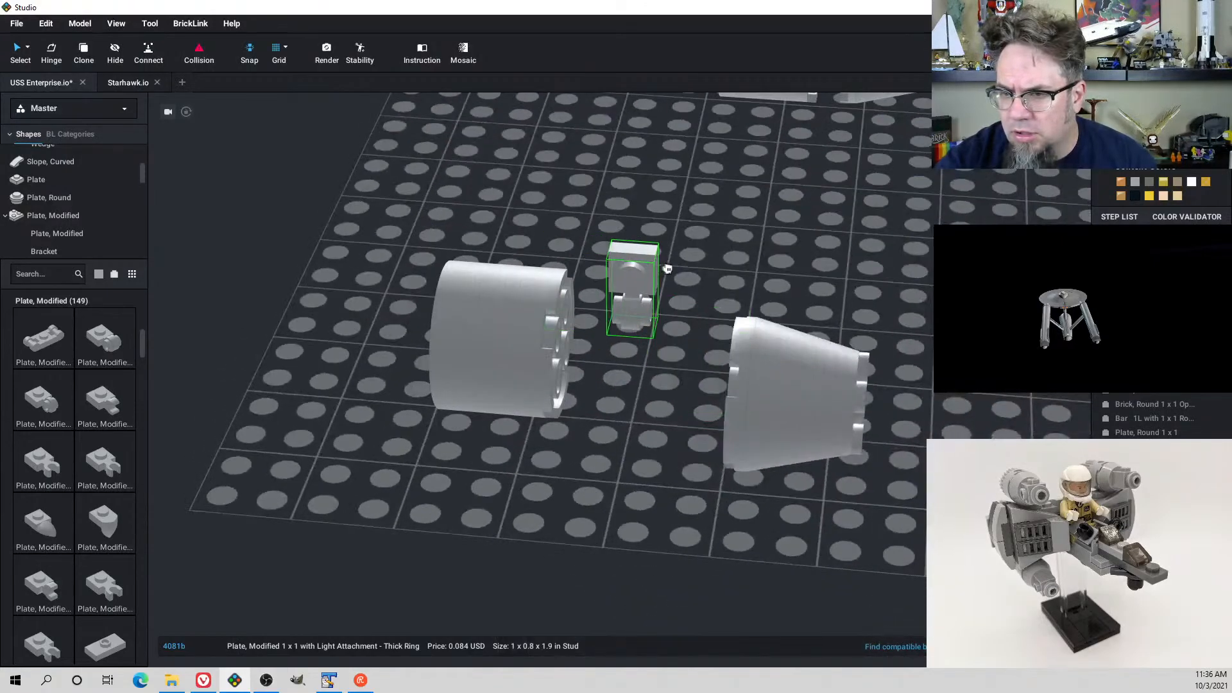
# Place a Plate, Round 1 x 1 on an upper stud of the cylinder and attach the light attachment plate to it
pyautogui.click(57, 198)
pyautogui.click(58, 345)
pyautogui.moveTo(556, 404); pyautogui.dragTo(542, 441, button='right')
pyautogui.click(693, 297)
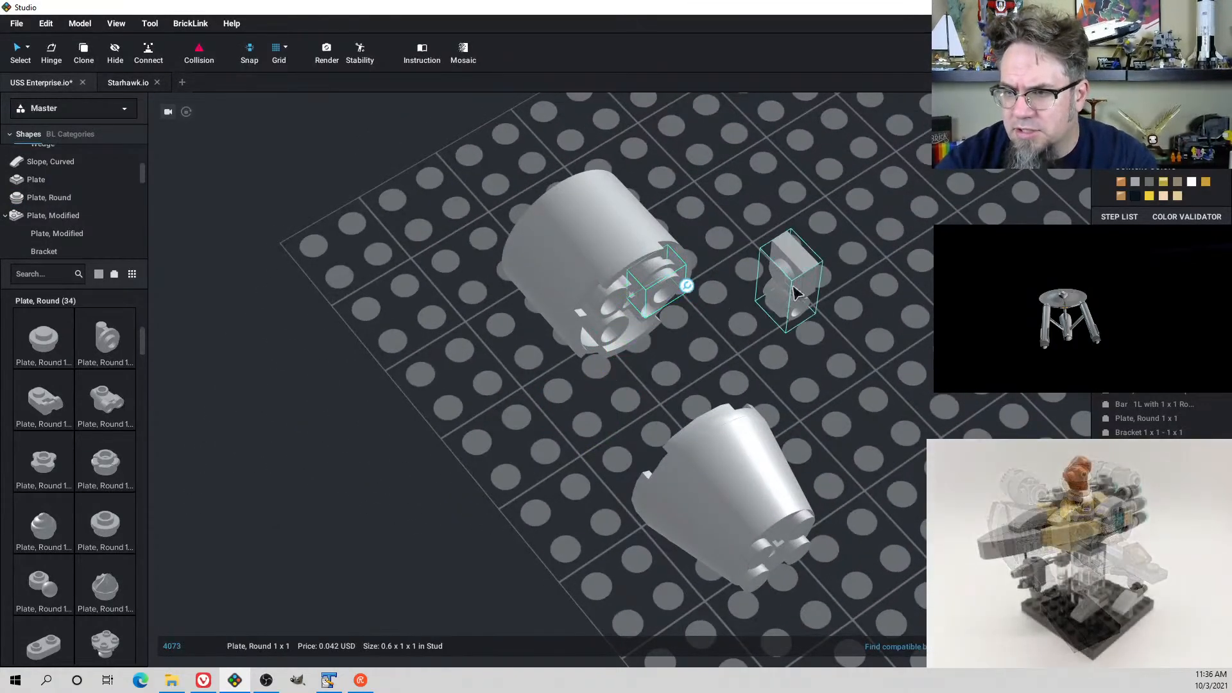
pyautogui.moveTo(797, 291); pyautogui.dragTo(684, 278)
pyautogui.moveTo(685, 278); pyautogui.dragTo(665, 302, button='right')
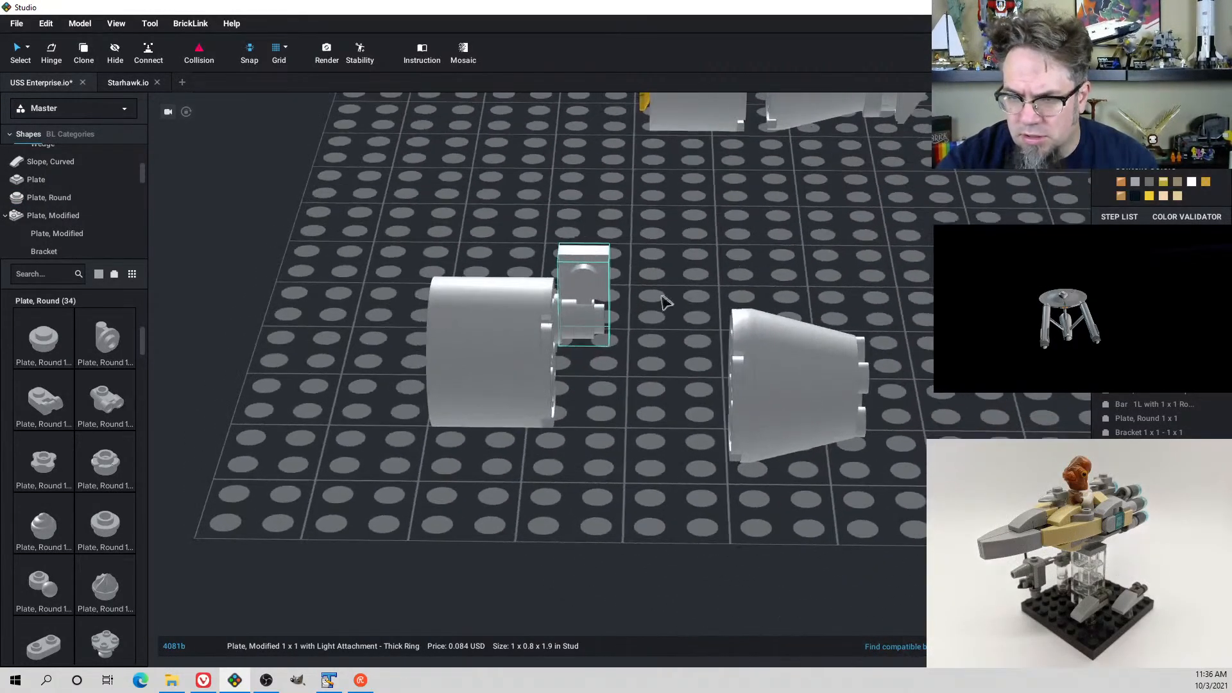
# Add a second Plate, Round 1 x 1 on the light attachment plate's rear and fit the cone against it
pyautogui.click(610, 377)
pyautogui.click(568, 324)
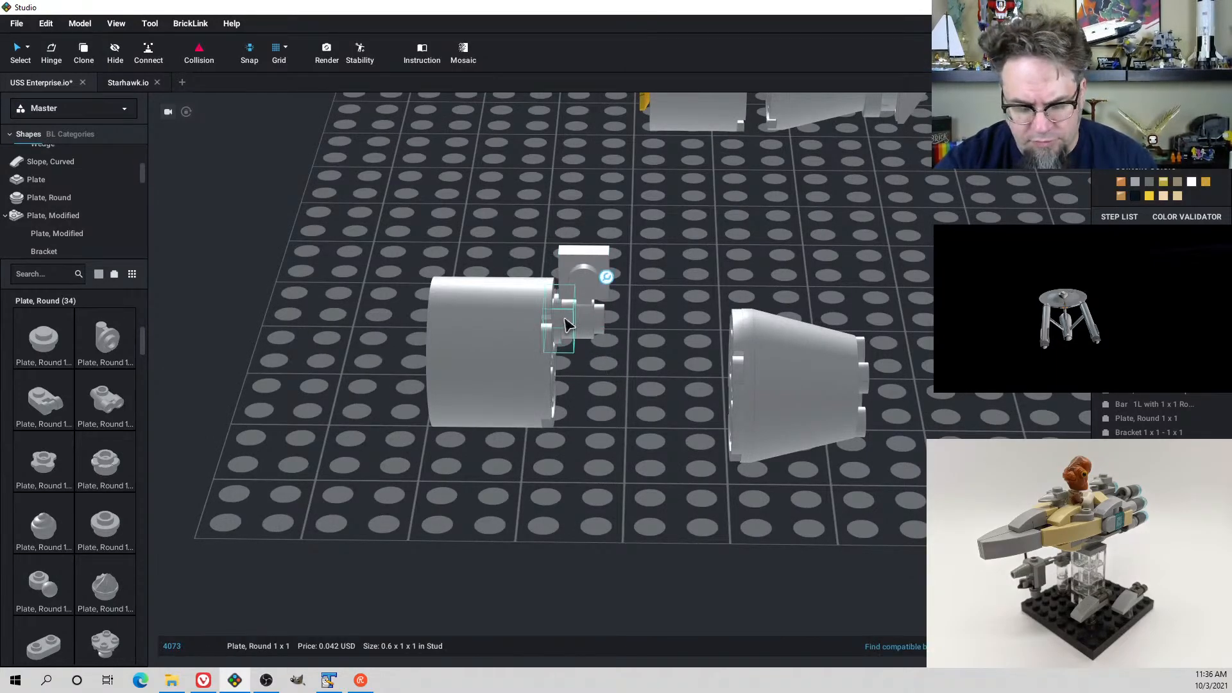
pyautogui.moveTo(759, 385); pyautogui.dragTo(660, 355)
pyautogui.moveTo(652, 346); pyautogui.dragTo(604, 287, button='right')
pyautogui.click(602, 304)
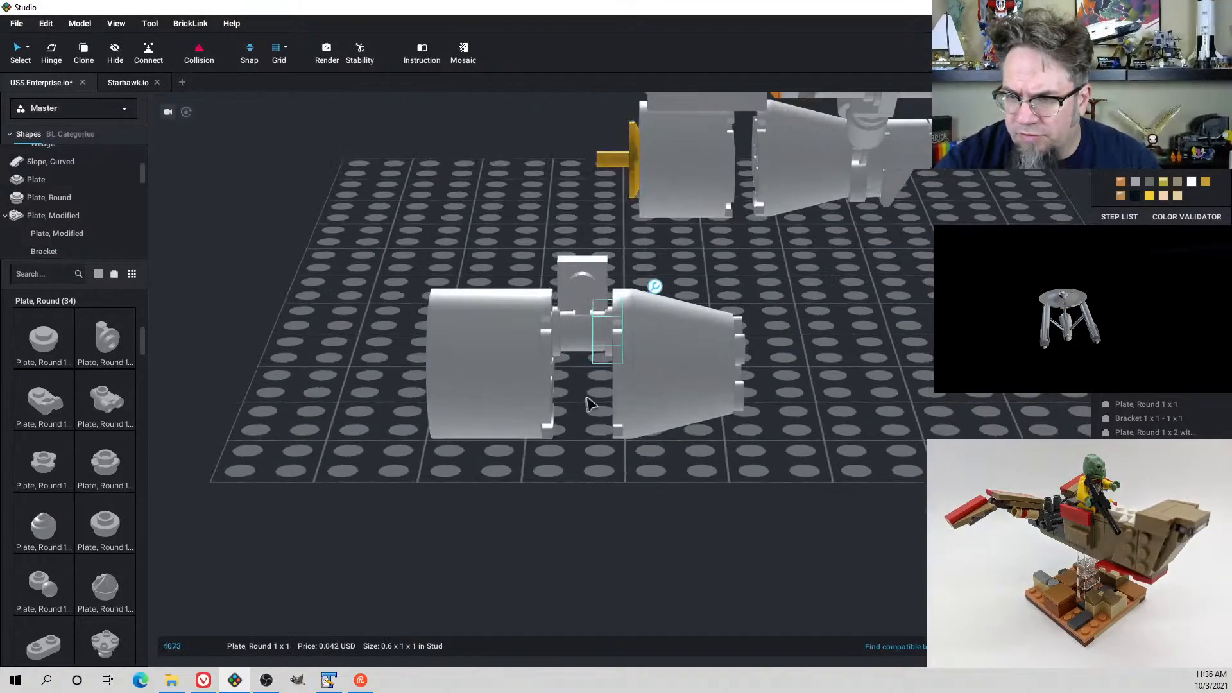
pyautogui.moveTo(616, 376)
pyautogui.mouseDown(button='right')
pyautogui.moveTo(589, 347)
pyautogui.moveTo(608, 339)
pyautogui.moveTo(607, 380)
pyautogui.mouseUp(button='right')
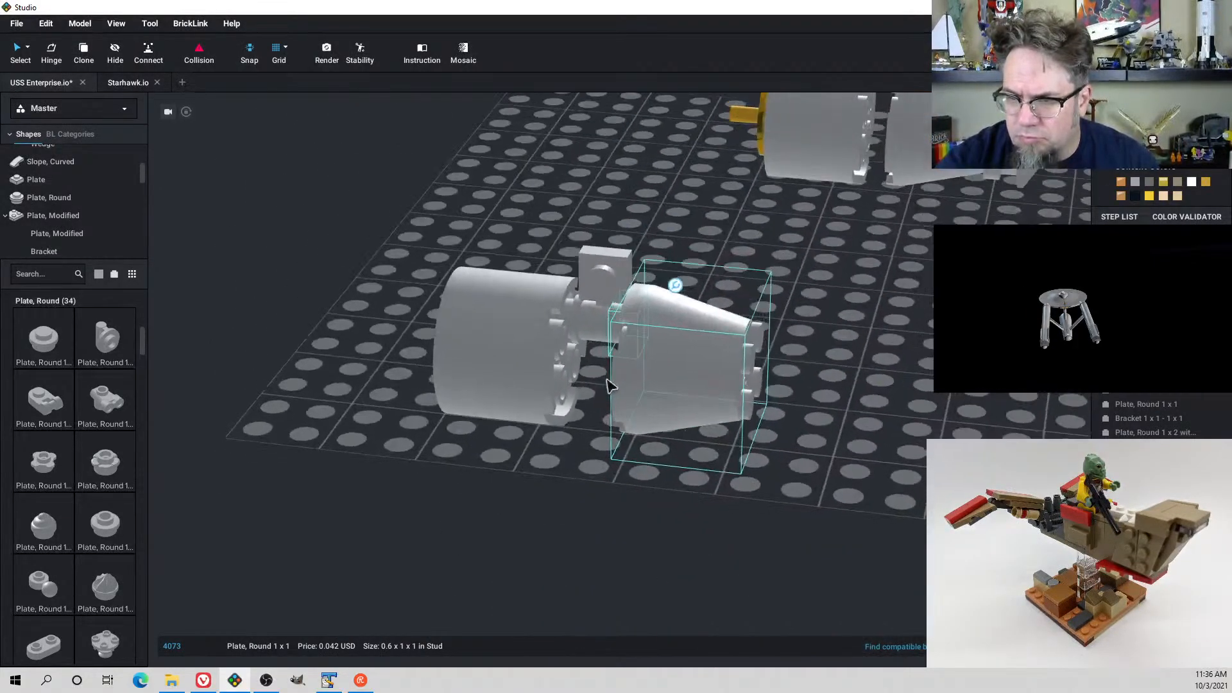
# Duplicate the two round plates and light attachment plate, placing the copy alongside on the neighbouring studs between cylinder and cone
pyautogui.click(590, 328)
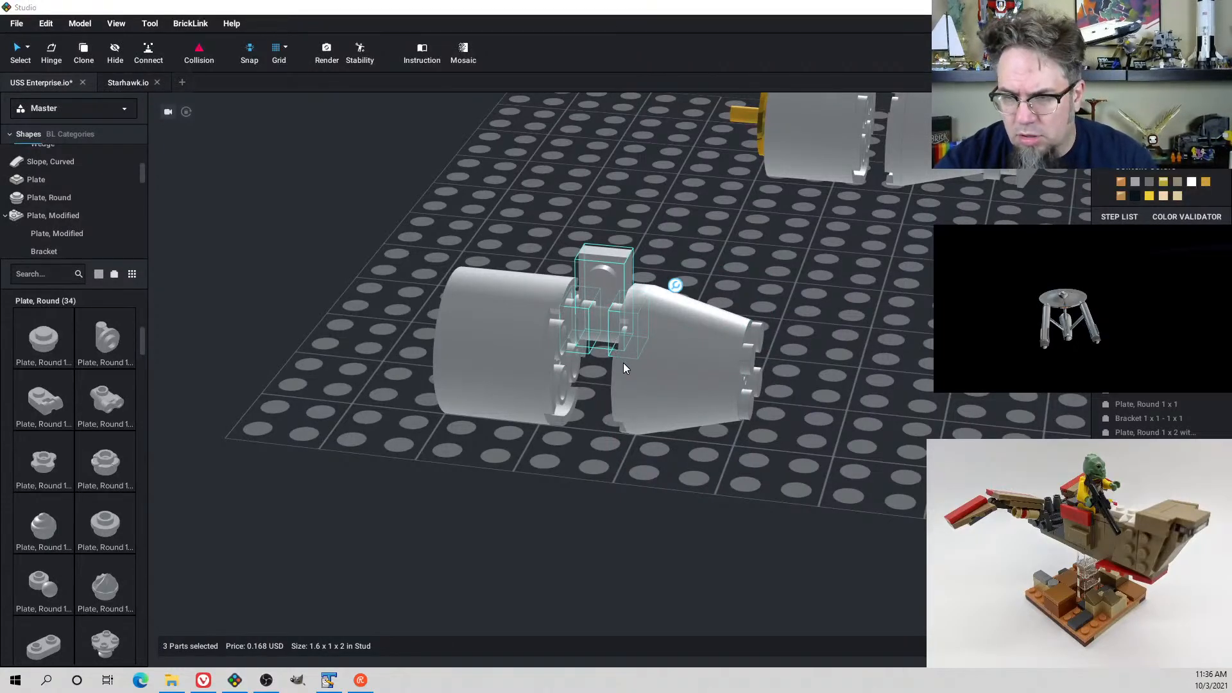
pyautogui.click(580, 471)
pyautogui.moveTo(579, 470); pyautogui.dragTo(589, 402, button='right')
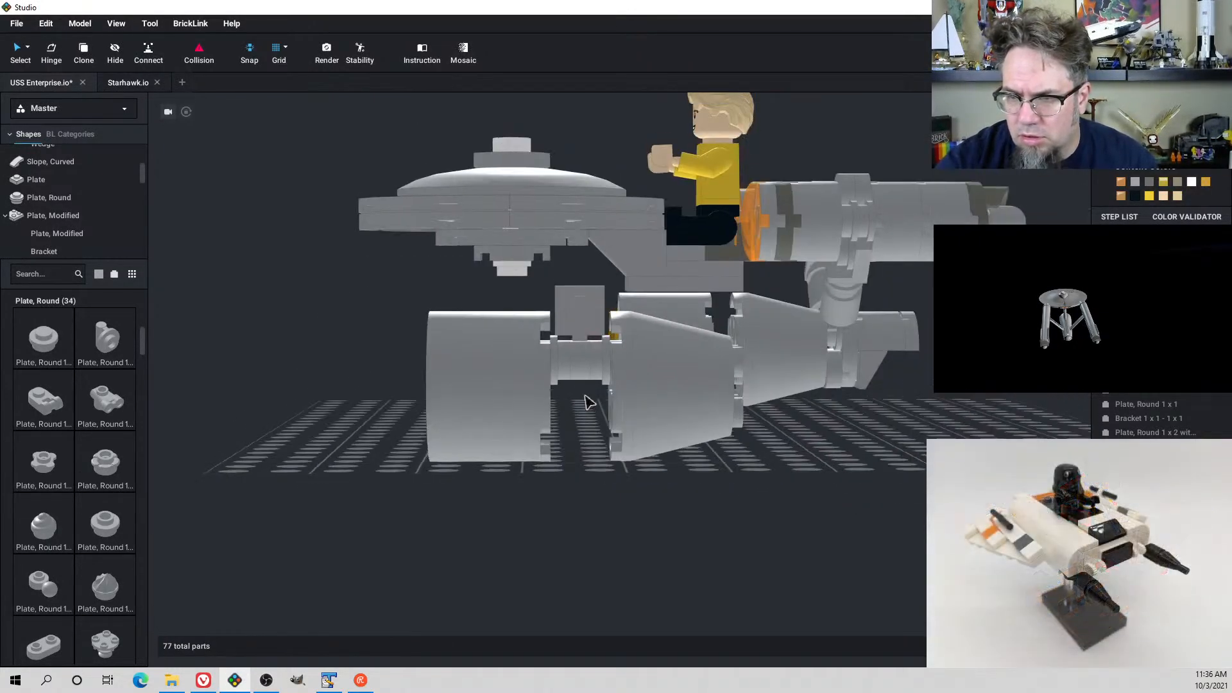
pyautogui.click(600, 369)
pyautogui.keyDown('ctrl'); pyautogui.click(570, 368); pyautogui.keyUp('ctrl')
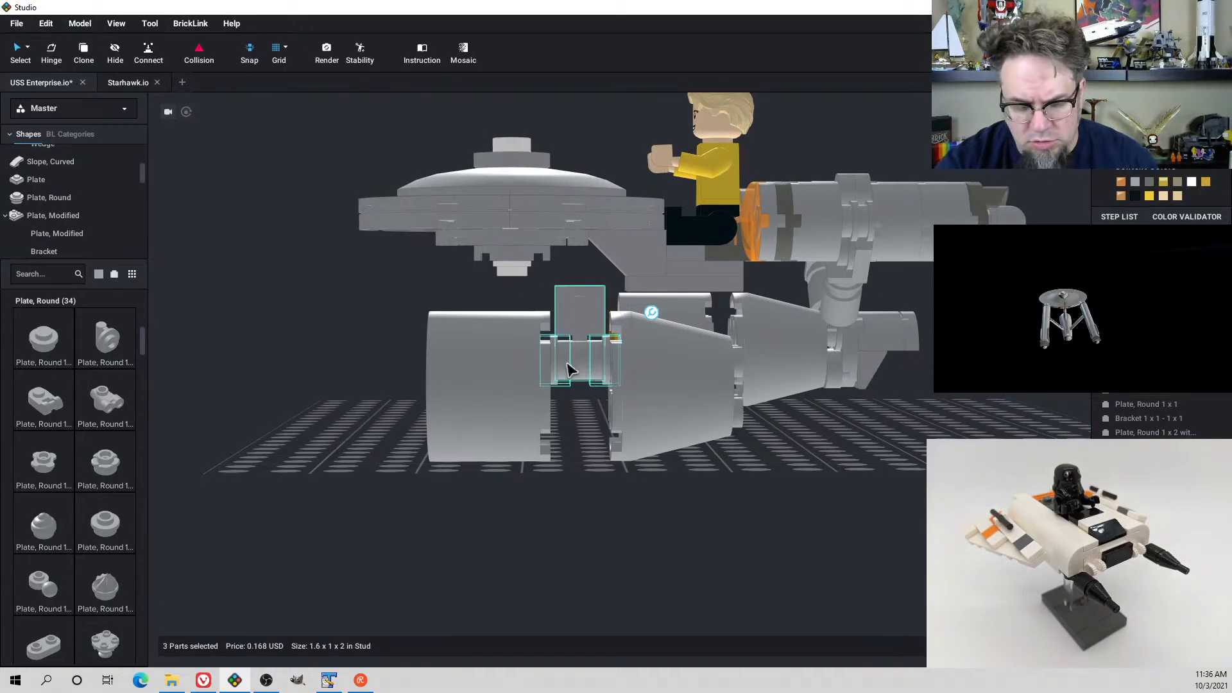
pyautogui.moveTo(584, 380); pyautogui.dragTo(583, 341)
pyautogui.moveTo(589, 348)
pyautogui.mouseDown(button='right')
pyautogui.moveTo(511, 391)
pyautogui.moveTo(578, 372)
pyautogui.moveTo(593, 340)
pyautogui.mouseUp(button='right')
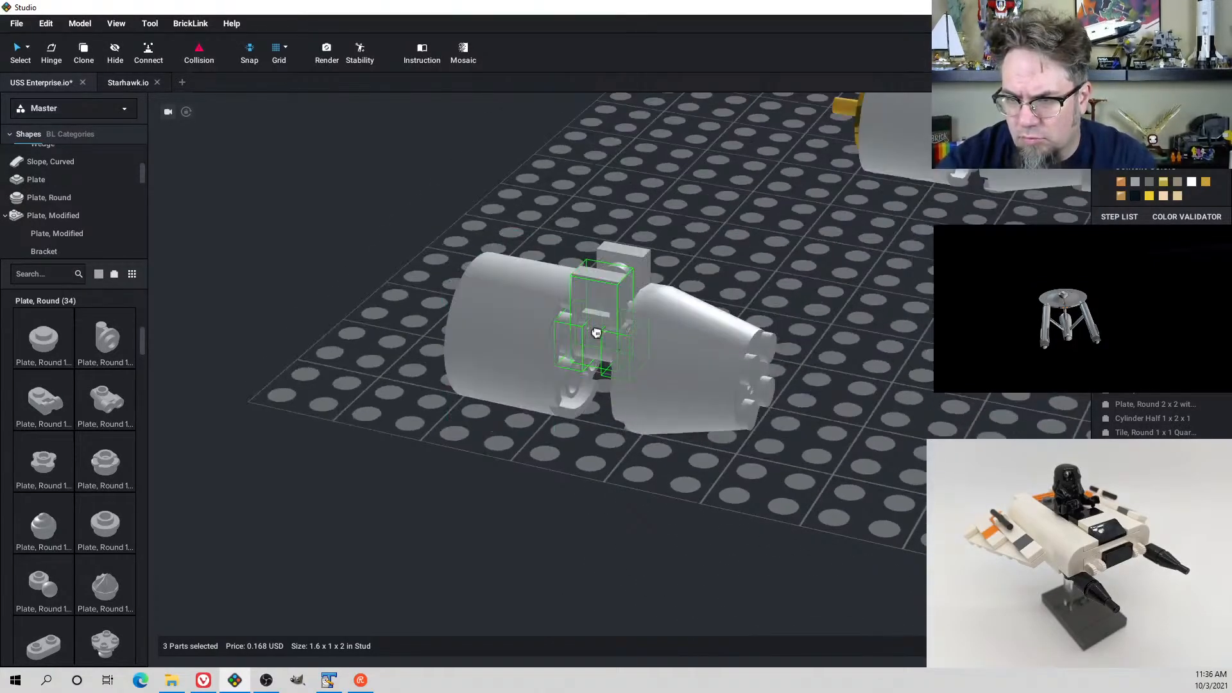
pyautogui.click(715, 256)
# Save the model with the test connection in place
pyautogui.moveTo(715, 256); pyautogui.dragTo(700, 226, button='right')
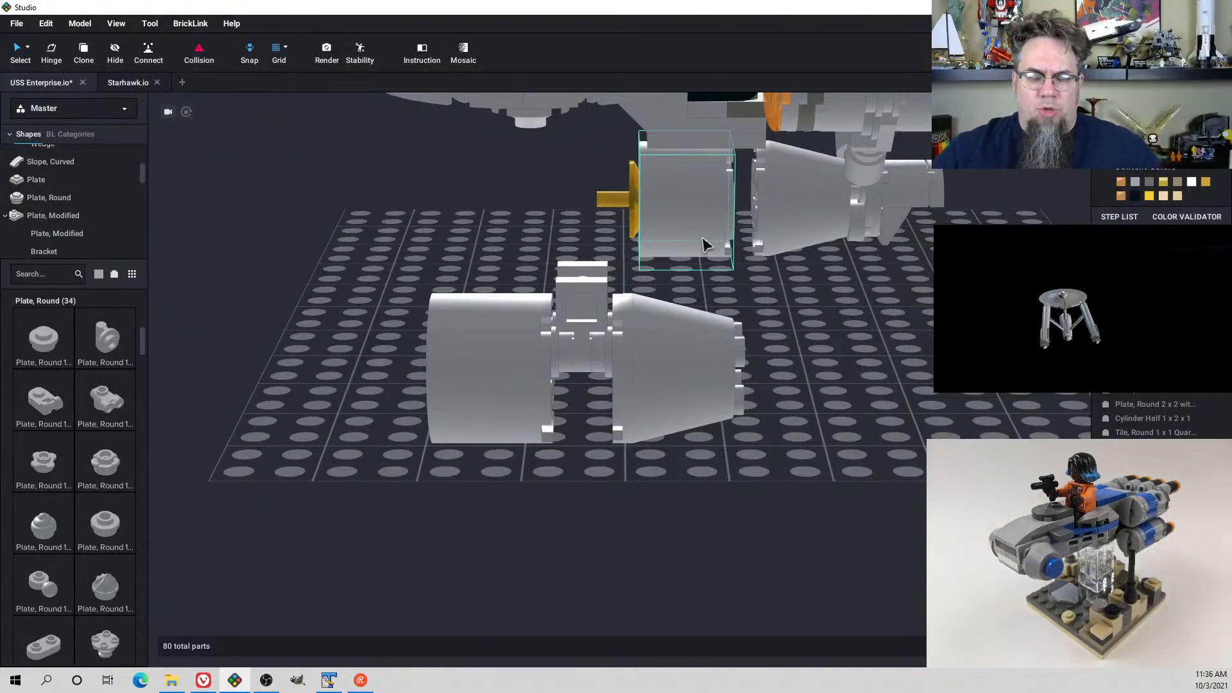
pyautogui.click(18, 24)
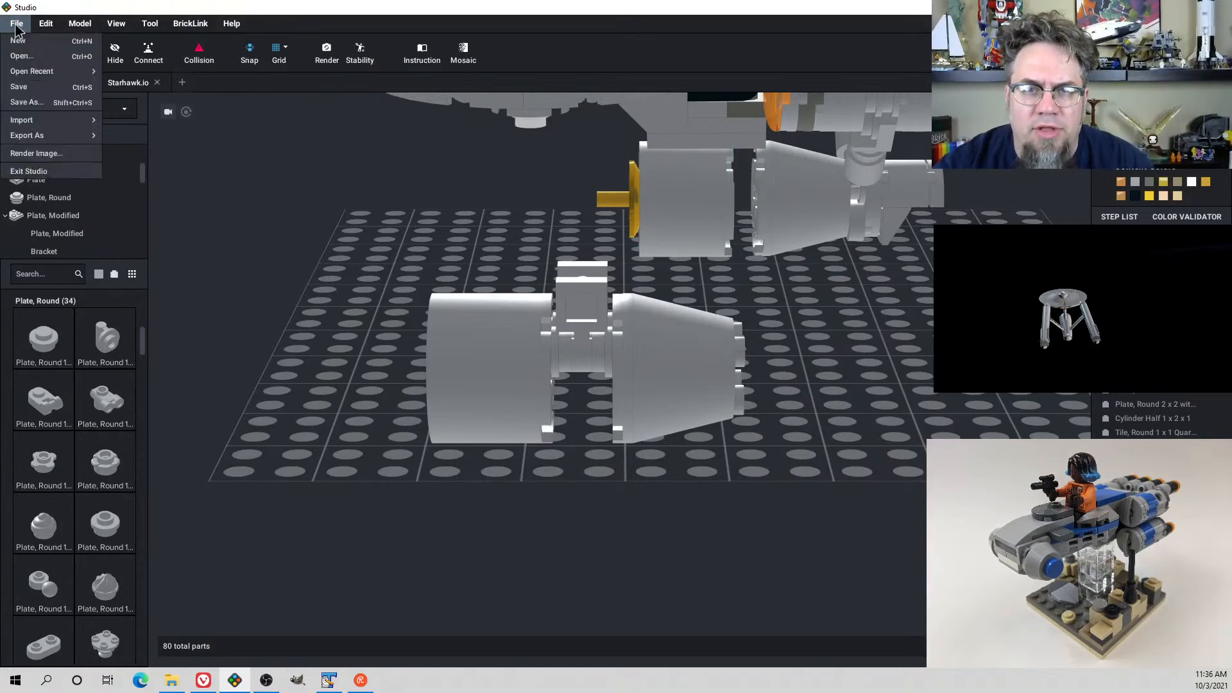
pyautogui.click(28, 92)
# Select all eight parts of the cylinder-and-cone test assembly beside the ship and delete them
pyautogui.moveTo(443, 262); pyautogui.dragTo(621, 419)
pyautogui.moveTo(621, 418); pyautogui.dragTo(626, 449, button='right')
pyautogui.click(419, 242)
pyautogui.moveTo(383, 206); pyautogui.dragTo(728, 424)
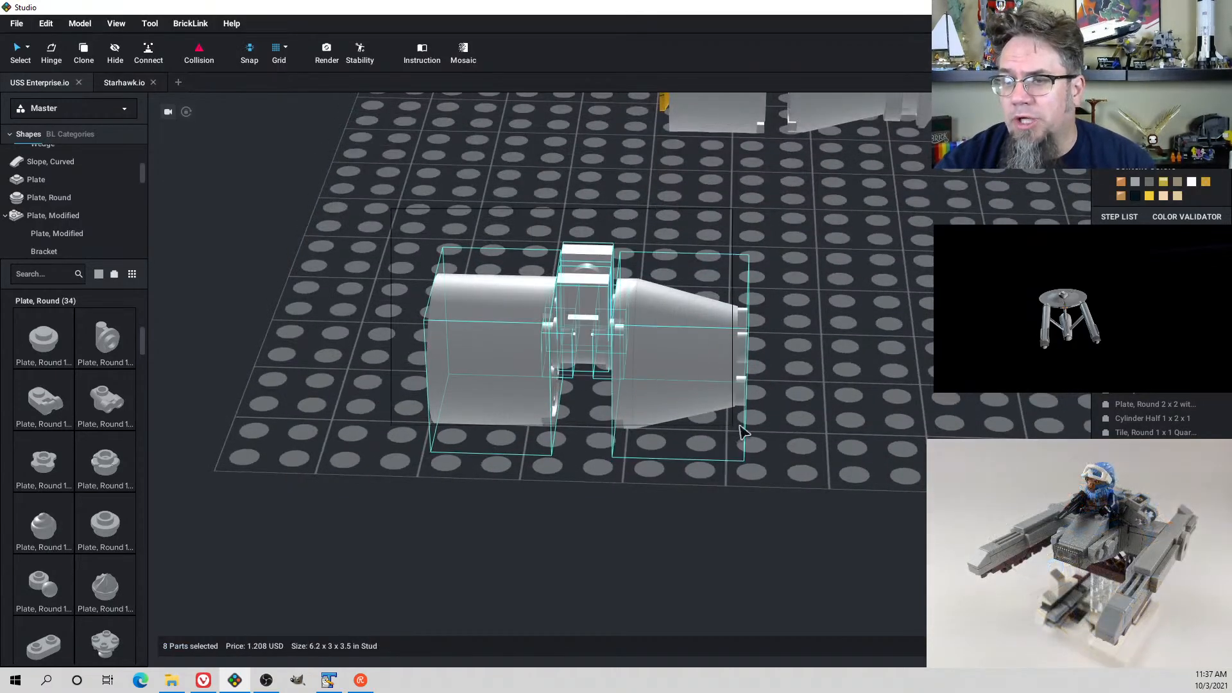
pyautogui.moveTo(749, 372); pyautogui.dragTo(748, 463, button='middle')
pyautogui.moveTo(708, 428); pyautogui.dragTo(671, 299)
pyautogui.moveTo(671, 299); pyautogui.dragTo(697, 449, button='middle')
pyautogui.moveTo(697, 449); pyautogui.dragTo(573, 389)
pyautogui.press('Delete')
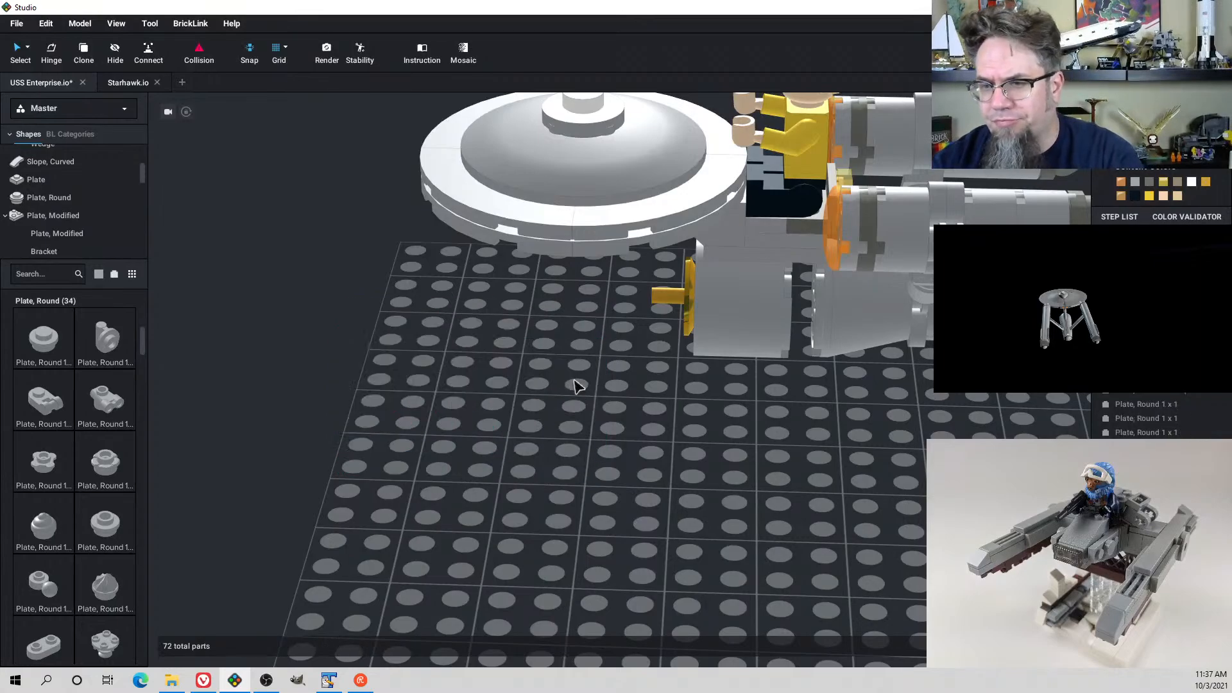
# Check the ship from the front and save the model without the test assembly
pyautogui.moveTo(619, 387); pyautogui.dragTo(705, 374, button='right')
pyautogui.moveTo(516, 435); pyautogui.dragTo(660, 318, button='right')
pyautogui.click(22, 29)
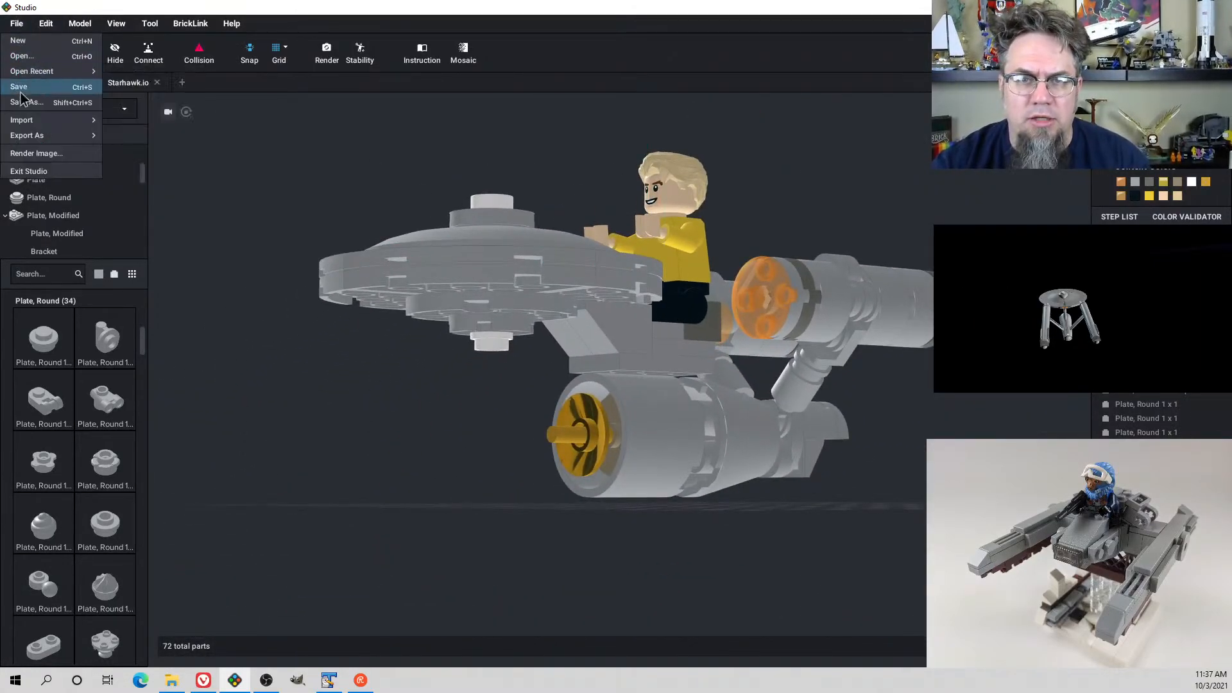
pyautogui.click(27, 86)
pyautogui.moveTo(813, 423)
pyautogui.mouseDown(button='right')
pyautogui.moveTo(867, 434)
pyautogui.moveTo(813, 412)
pyautogui.mouseUp(button='right')
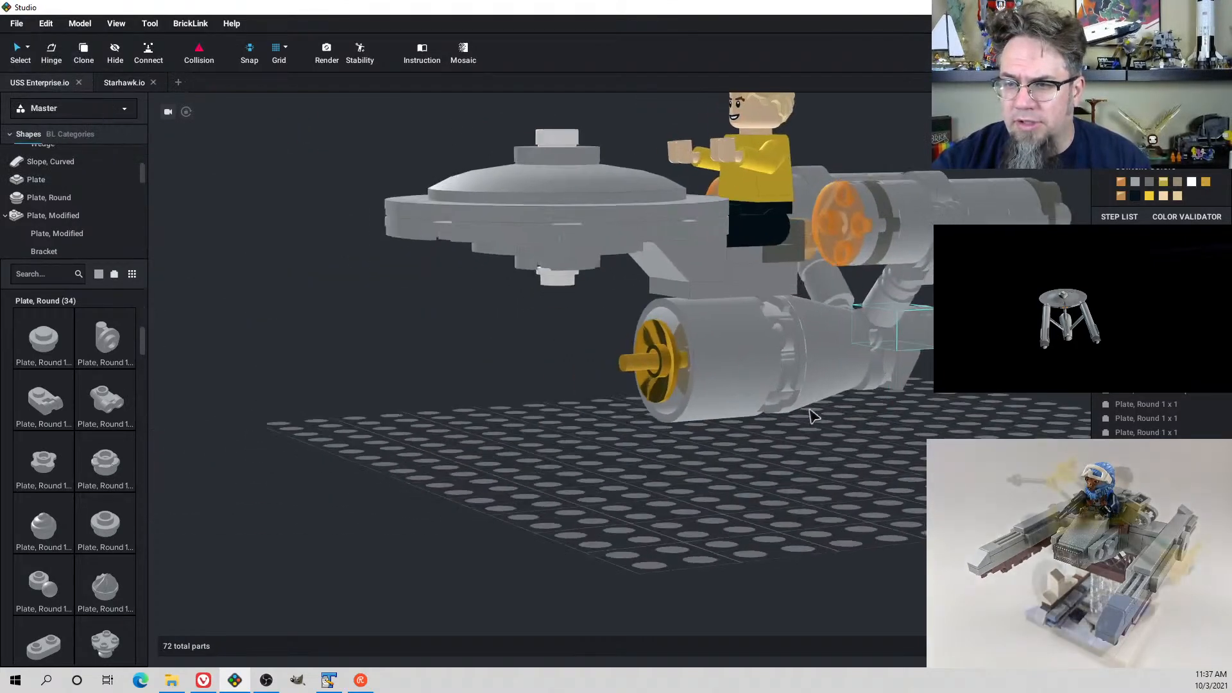
# Set the 1 x 2 plate beneath the seated minifigure as the model's origin and clear the selection
pyautogui.click(756, 255)
pyautogui.click(754, 256)
pyautogui.rightClick(755, 256)
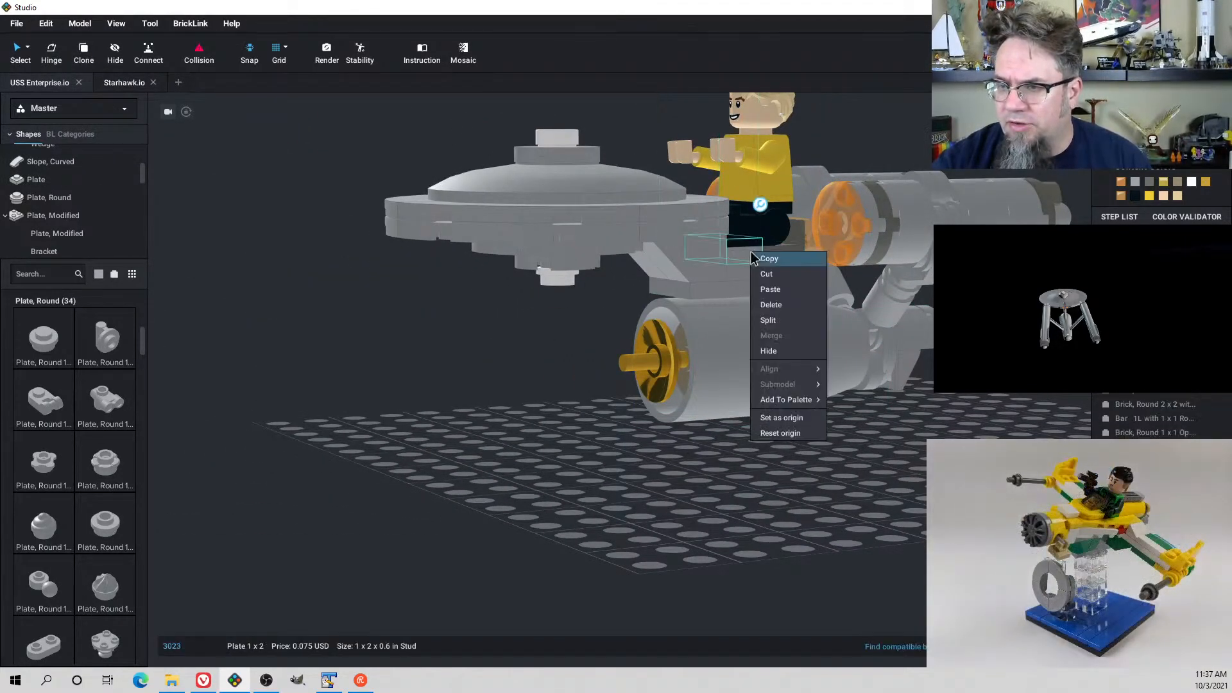
pyautogui.click(783, 418)
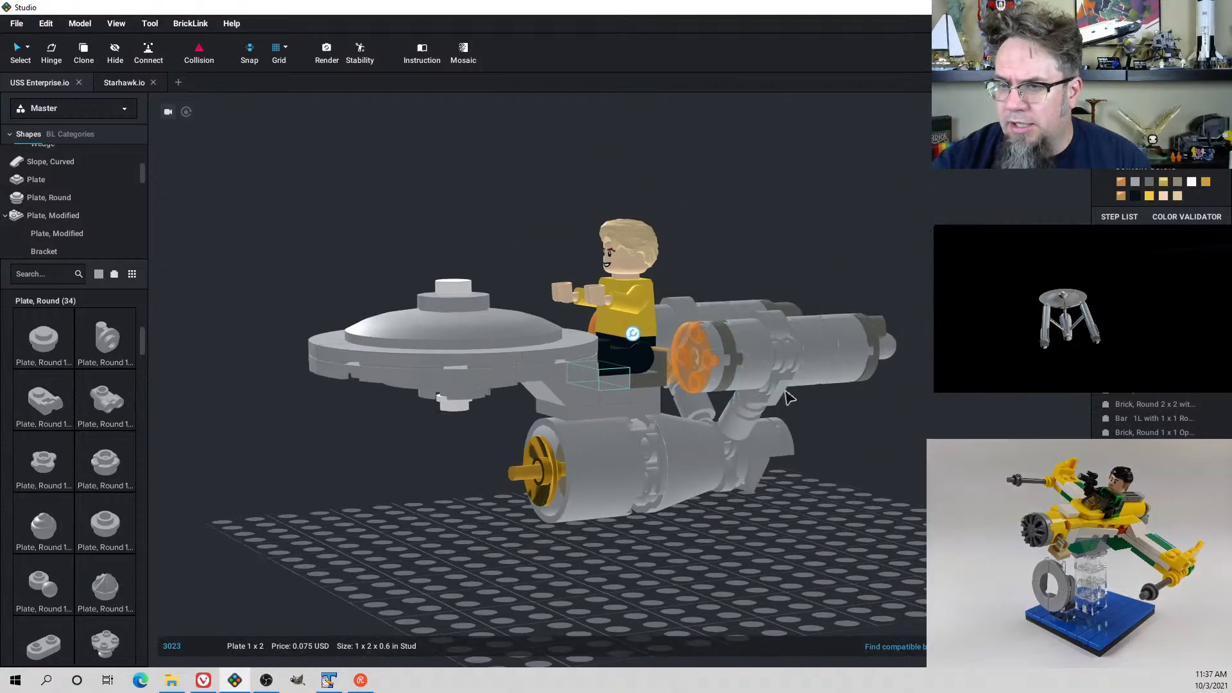
pyautogui.moveTo(746, 421); pyautogui.dragTo(449, 429, button='right')
pyautogui.click(722, 460)
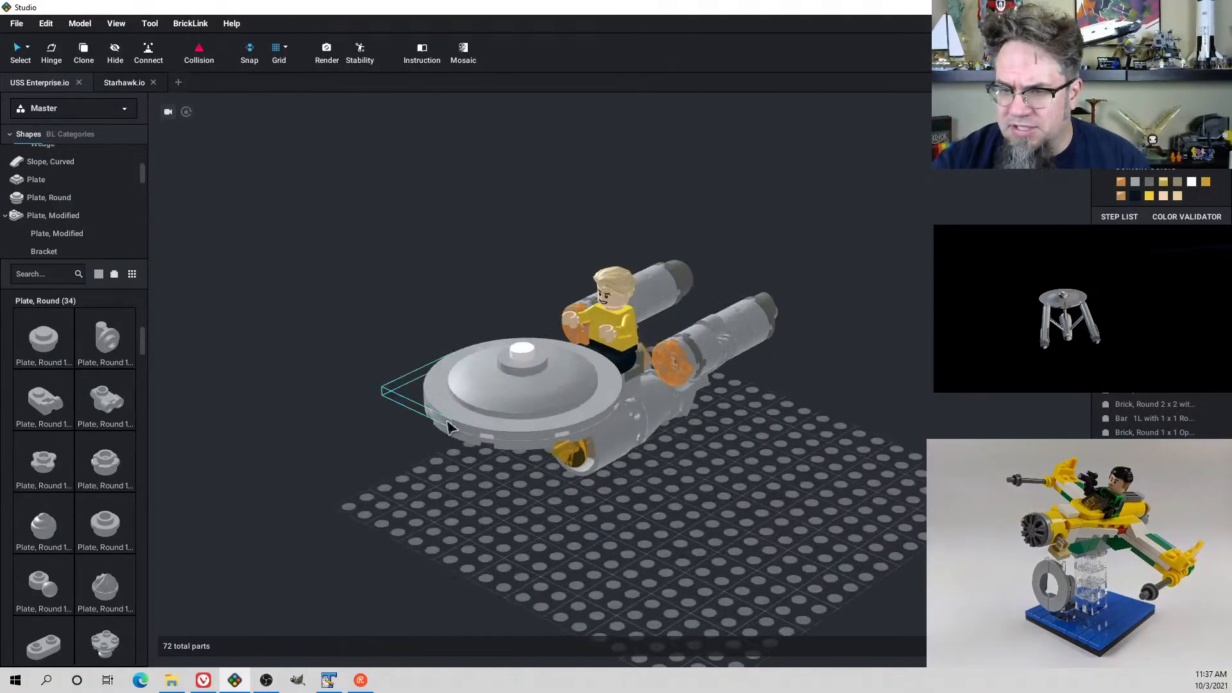
pyautogui.moveTo(564, 394); pyautogui.dragTo(685, 425, button='right')
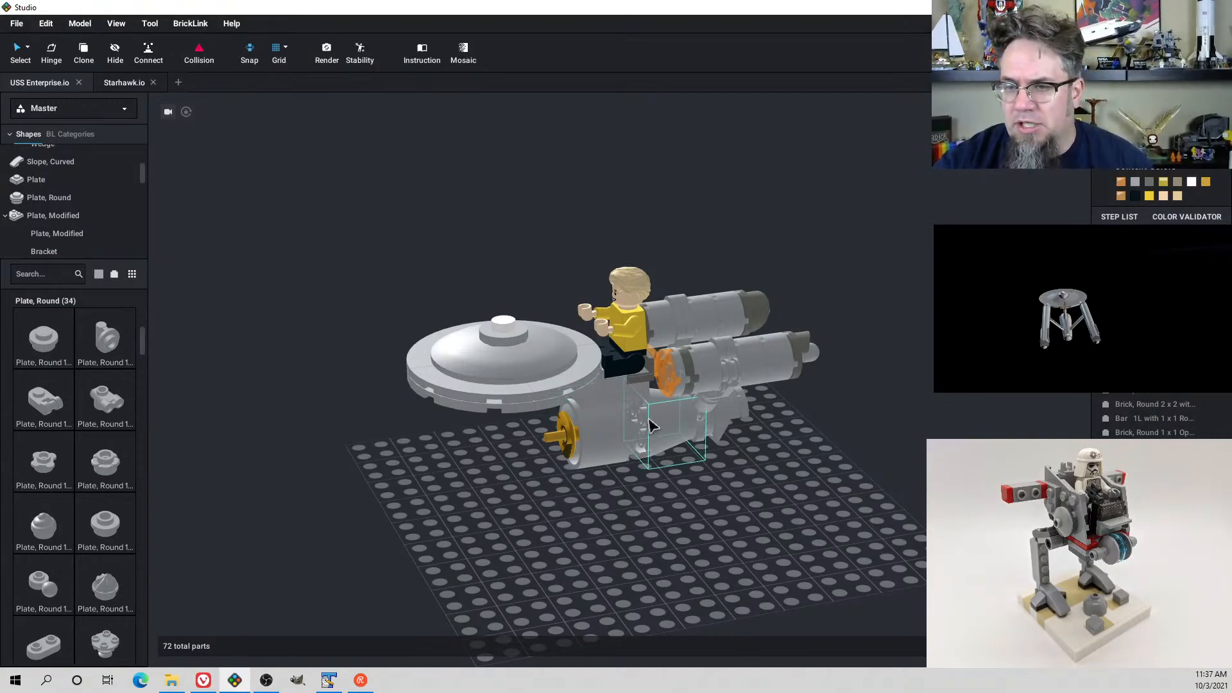
pyautogui.moveTo(661, 390); pyautogui.dragTo(801, 390, button='right')
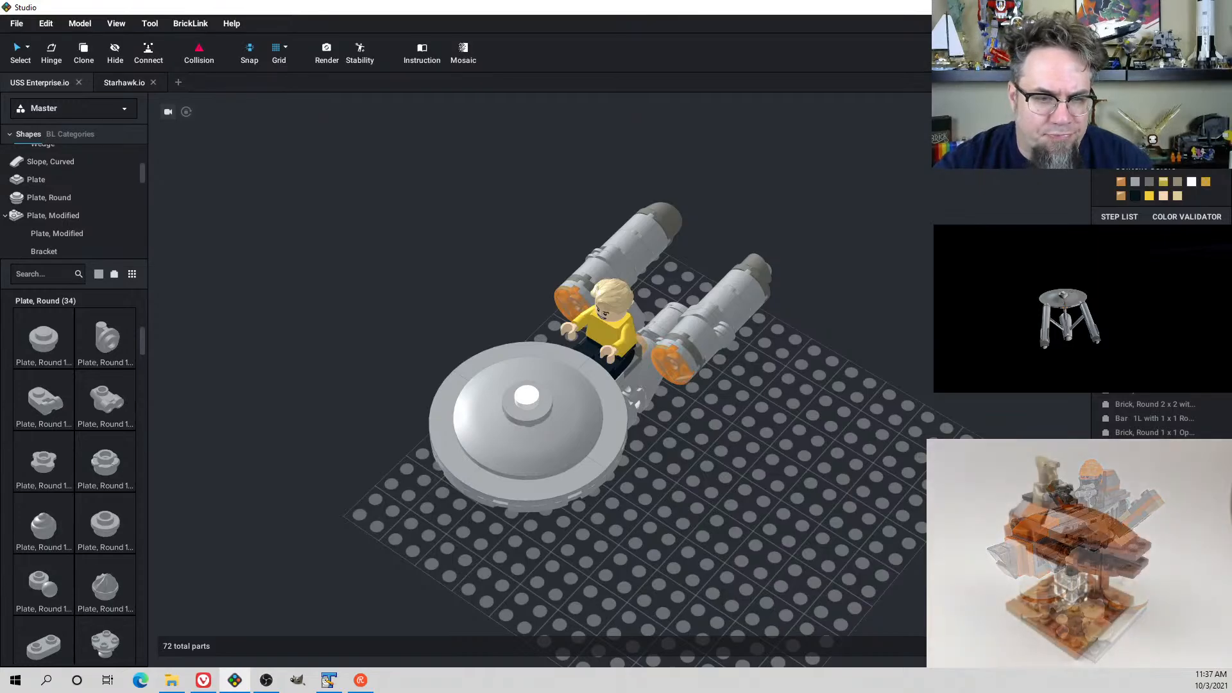
pyautogui.click(9, 26)
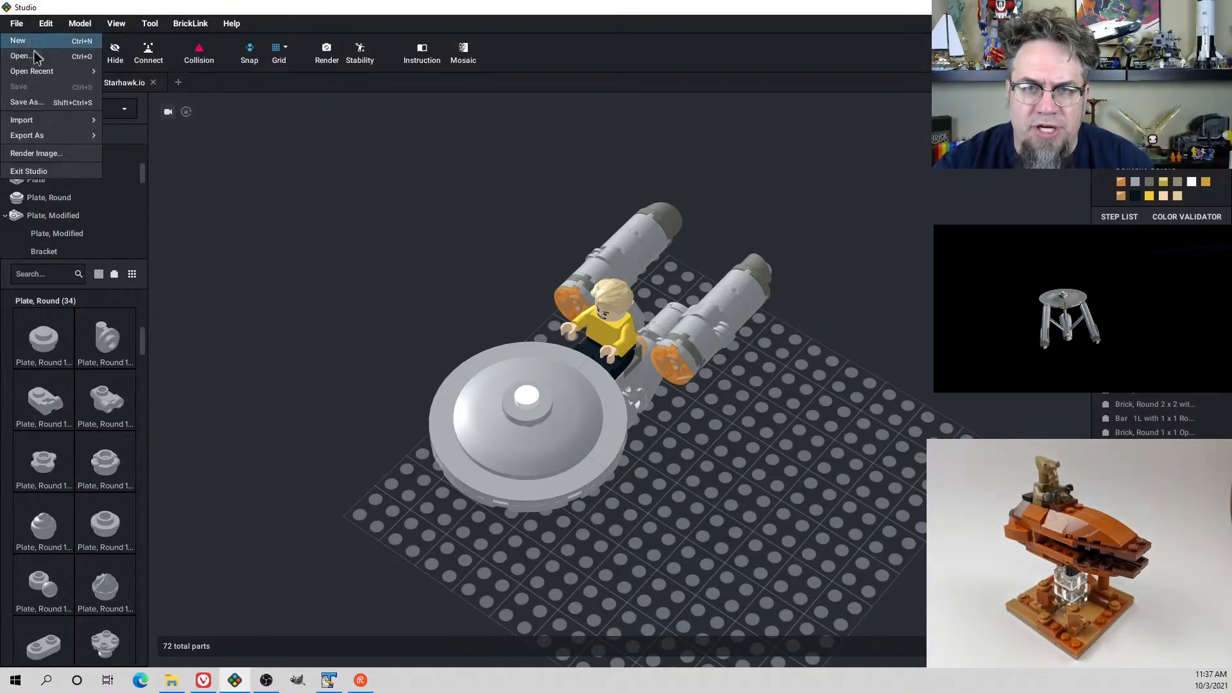
pyautogui.click(301, 231)
pyautogui.moveTo(480, 326); pyautogui.dragTo(457, 306, button='right')
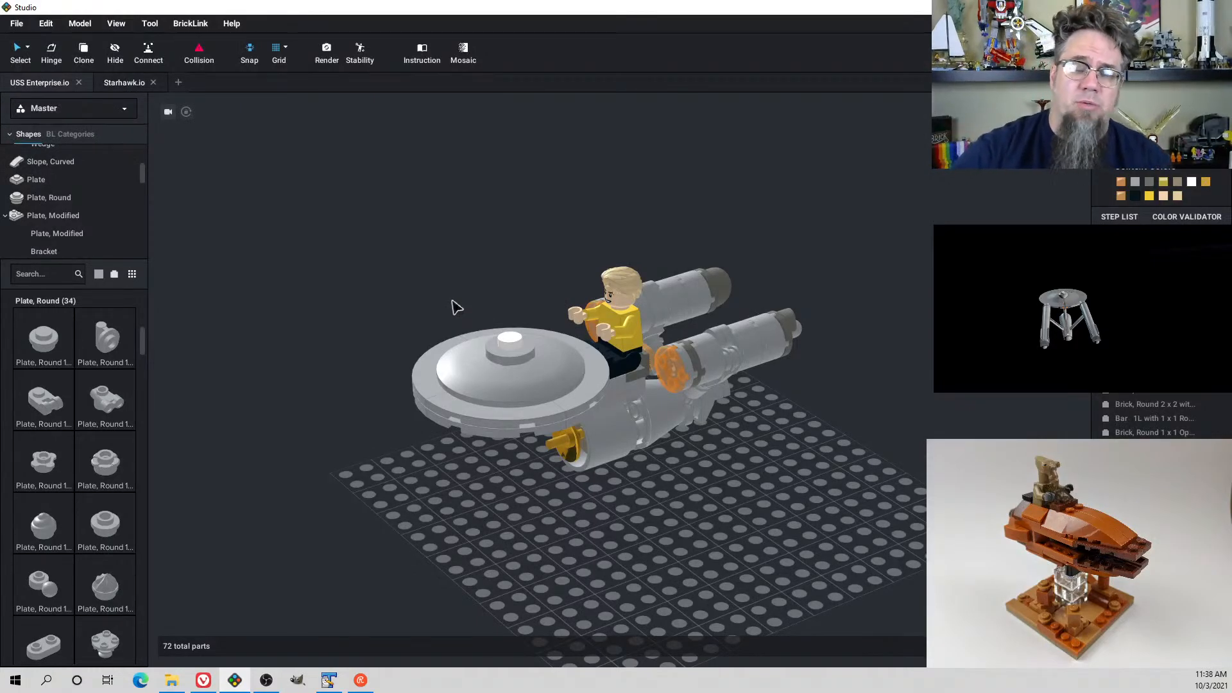